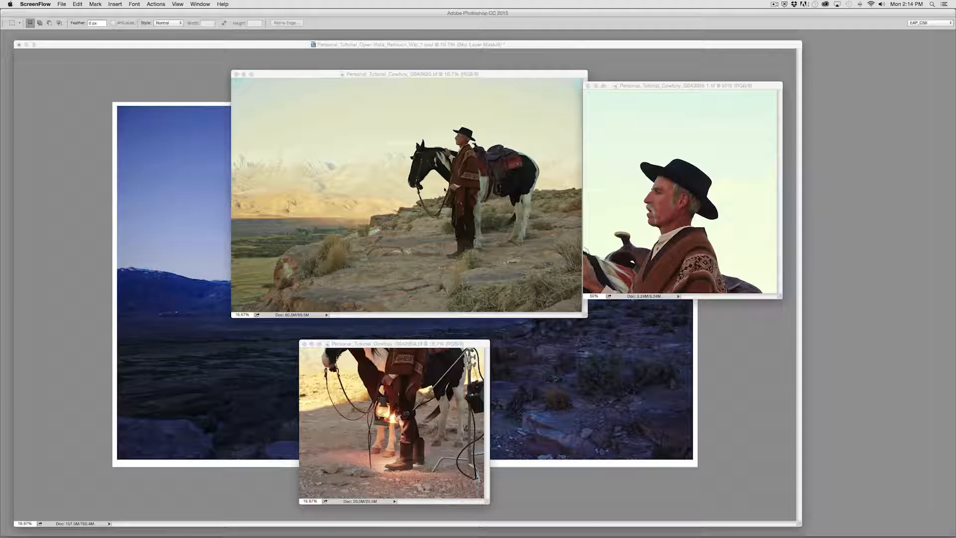
# Step: Copy the cowboy's head close-up into the wide cowboy-and-horse image, placing it over his head, and close the close-up file
pyautogui.click(393, 361)
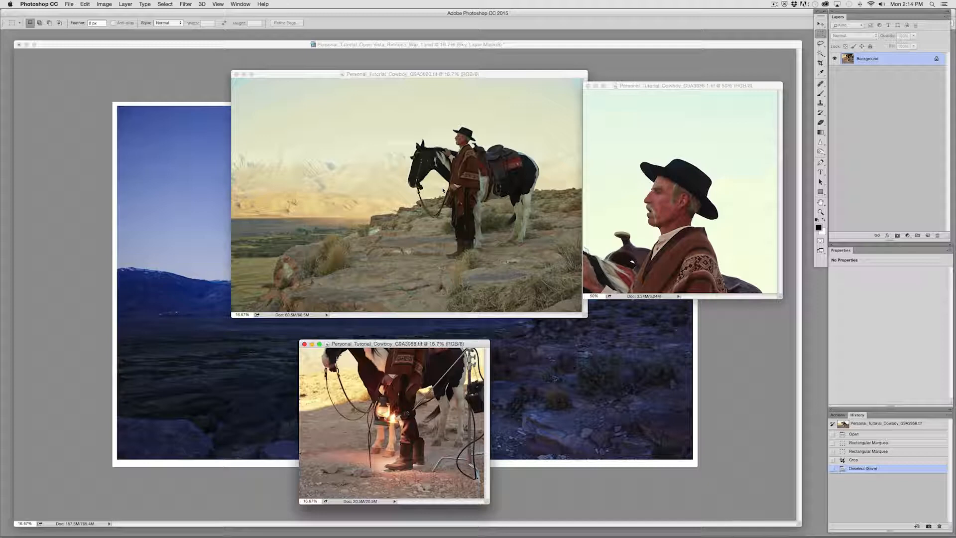
pyautogui.click(622, 183)
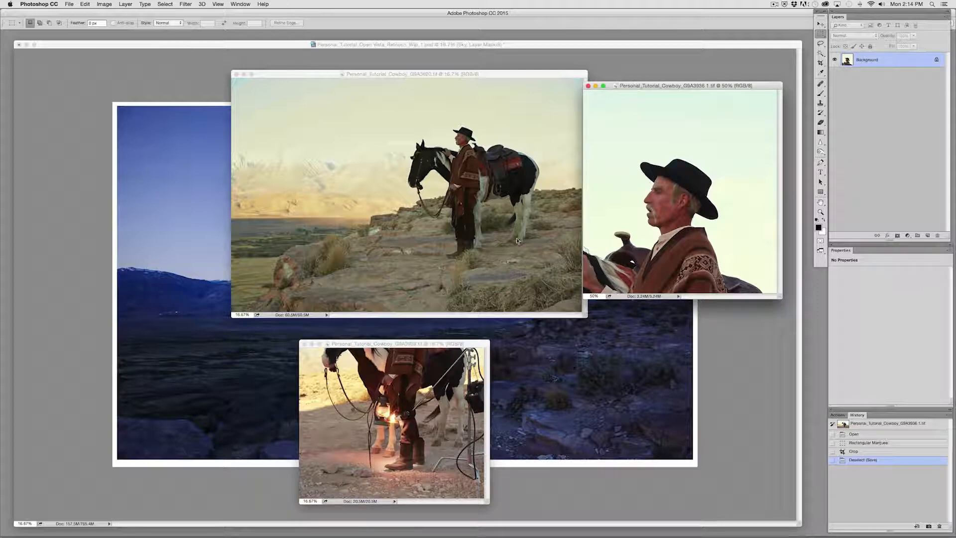
pyautogui.moveTo(668, 208); pyautogui.dragTo(472, 155)
pyautogui.click(649, 186)
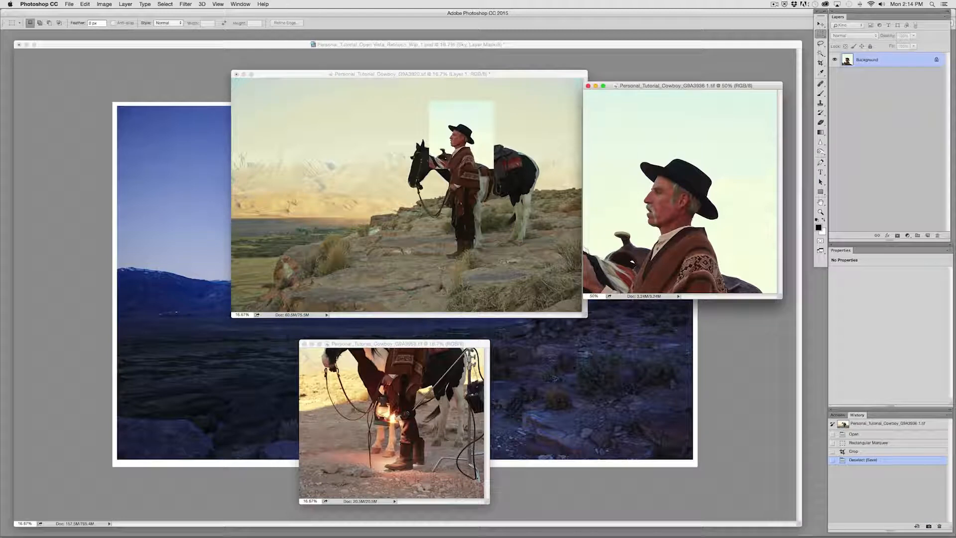
pyautogui.click(588, 86)
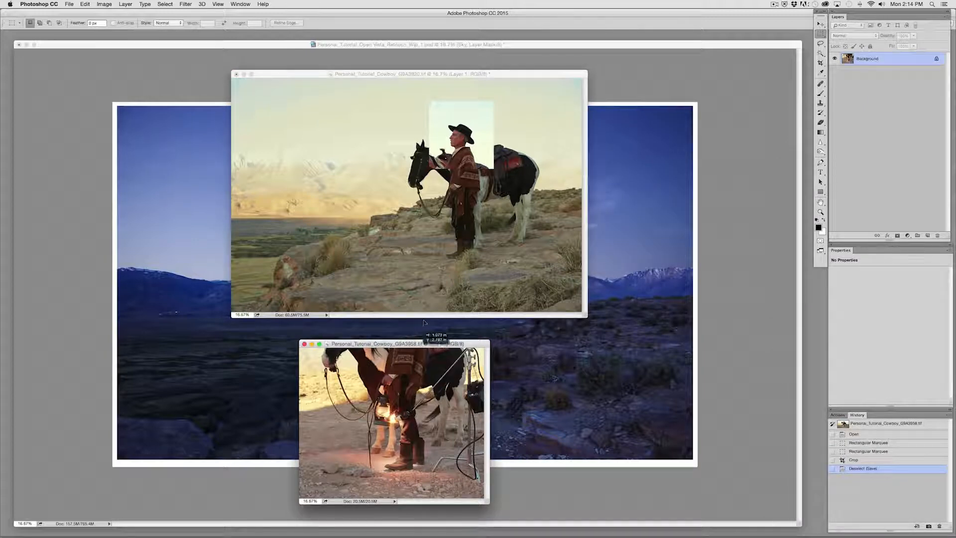
# Step: Copy the lantern photo into the wide cowboy-and-horse image, placing it over the cowboy's body, and close the lantern file
pyautogui.moveTo(457, 210); pyautogui.dragTo(456, 211)
pyautogui.click(399, 389)
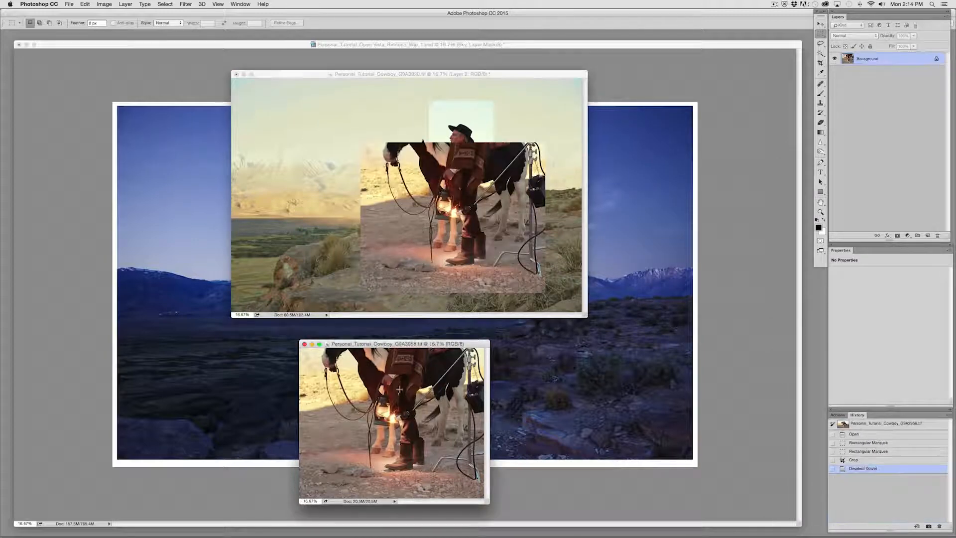
pyautogui.press('super+w')
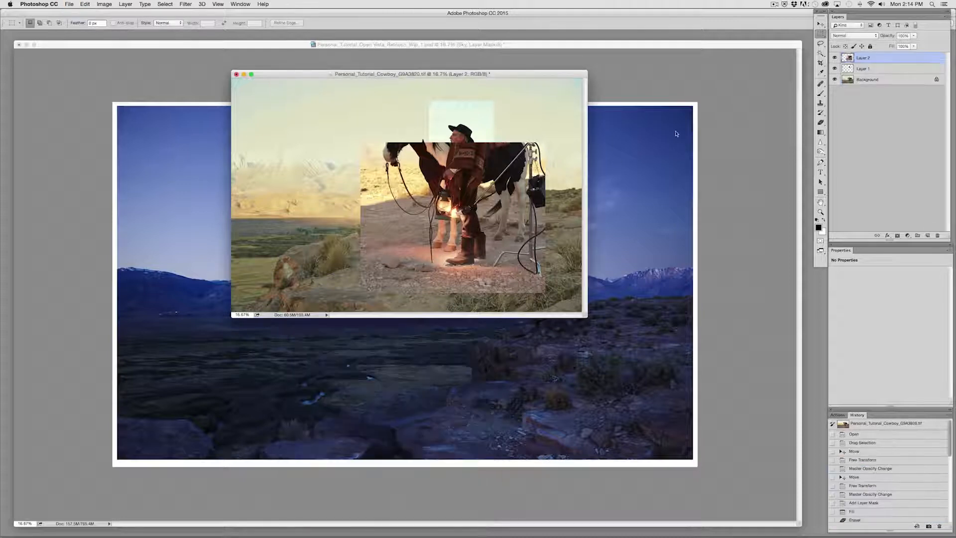
# Step: Rename Layer 1 as Head and Layer 2 as lantern, and convert the Background into a layer named Cowboy
pyautogui.doubleClick(863, 68)
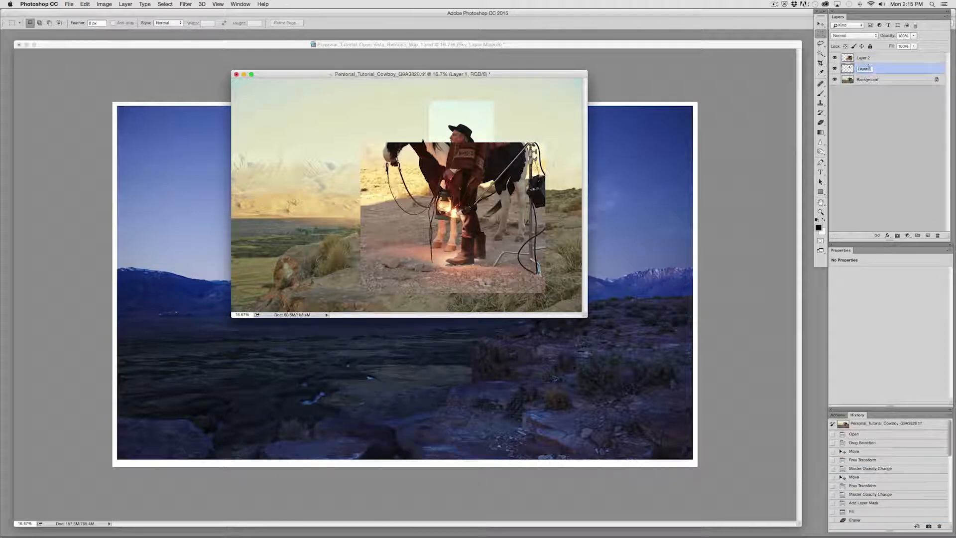
pyautogui.write('L')
pyautogui.press('Return')
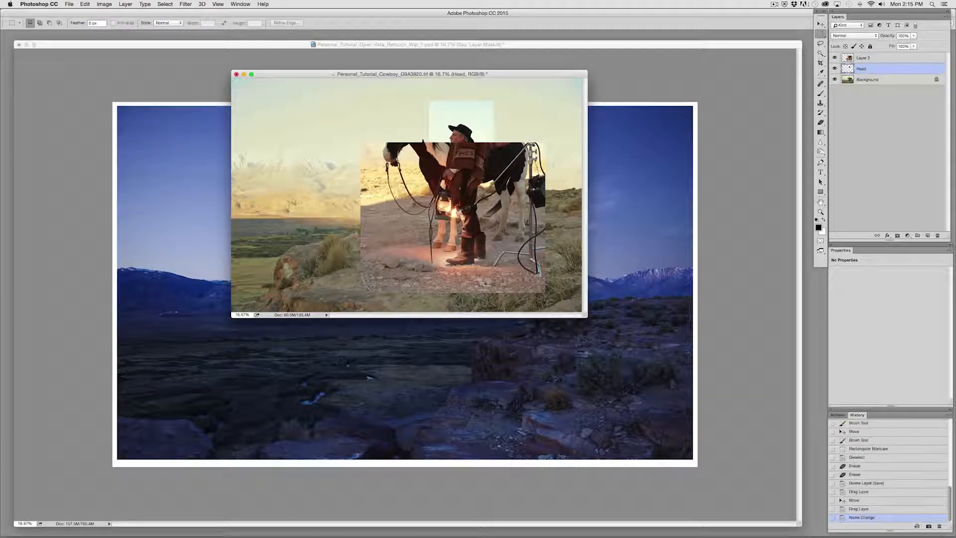
pyautogui.doubleClick(864, 58)
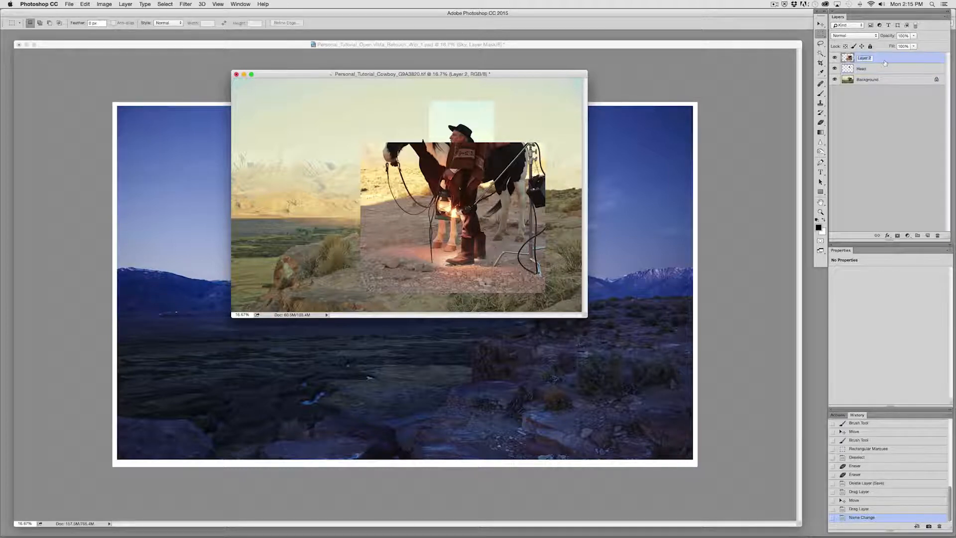
pyautogui.write('Lantern')
pyautogui.press('Return')
pyautogui.doubleClick(876, 80)
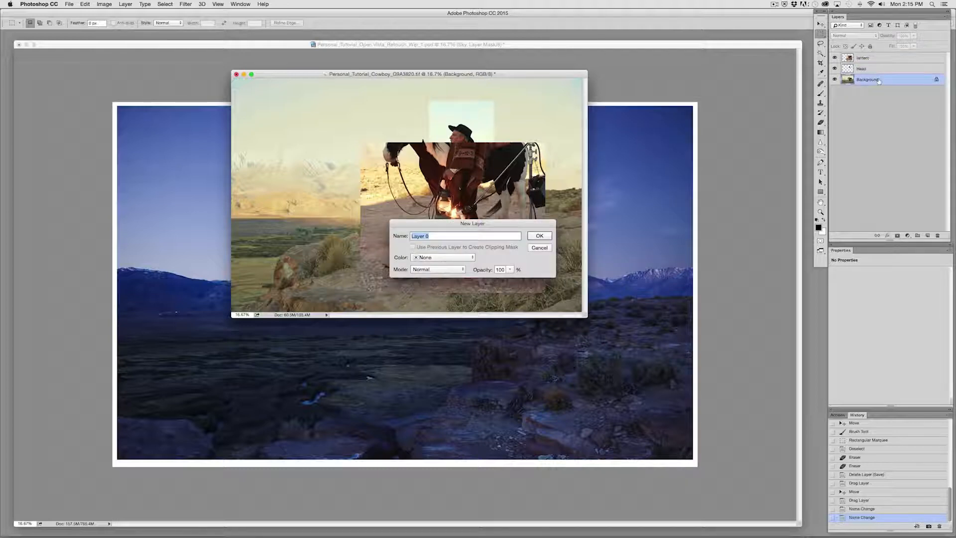
pyautogui.write('Cowboy')
pyautogui.press('Return')
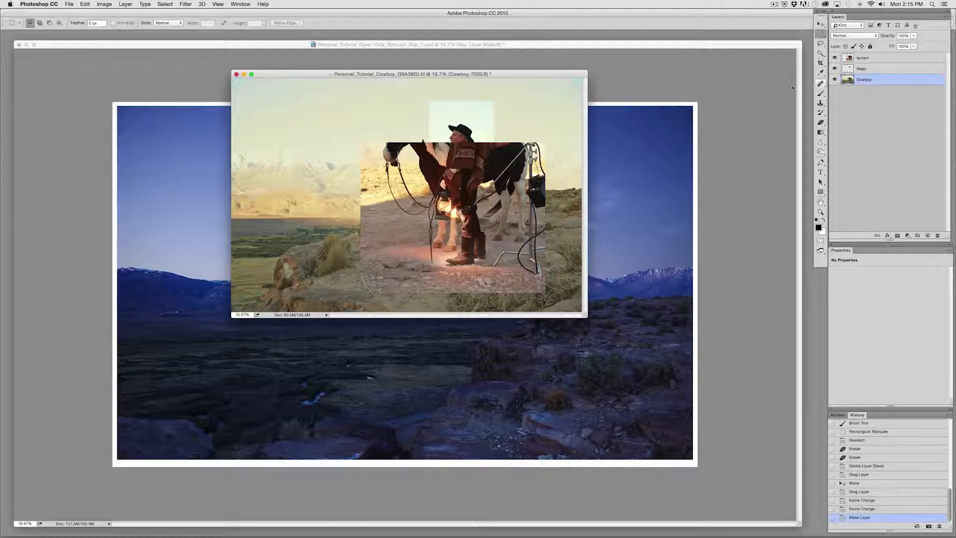
# Step: Hide the lantern layer and add a layer mask to the Head layer
pyautogui.click(835, 58)
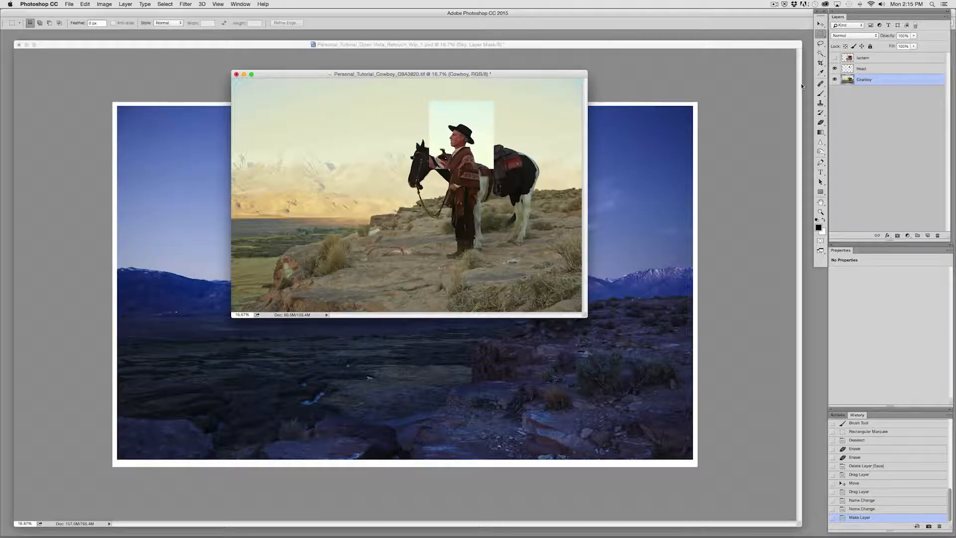
pyautogui.press('super+equal')
pyautogui.press('super+equal')
pyautogui.press('super+equal')
pyautogui.press('super+equal')
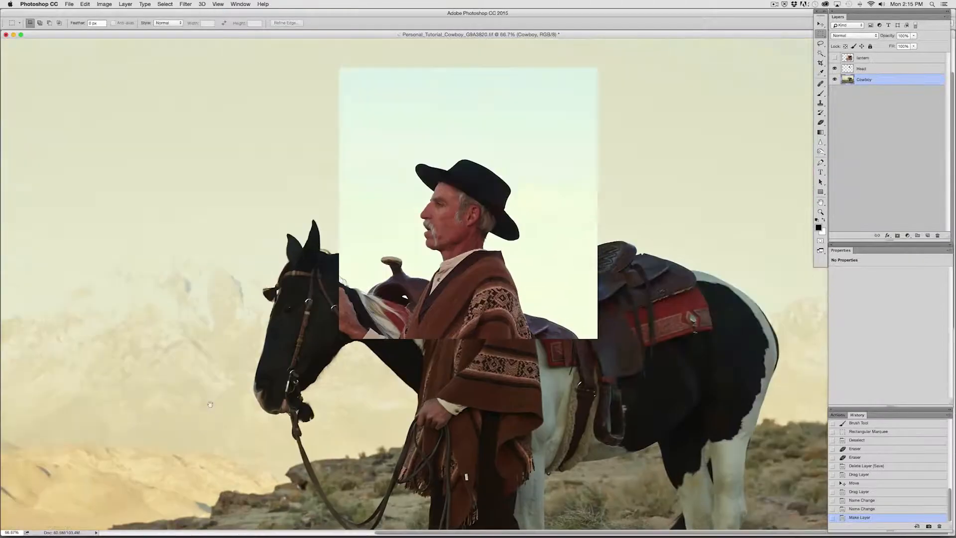
pyautogui.scroll(-1, 276, 346)
pyautogui.scroll(1, 459, 271)
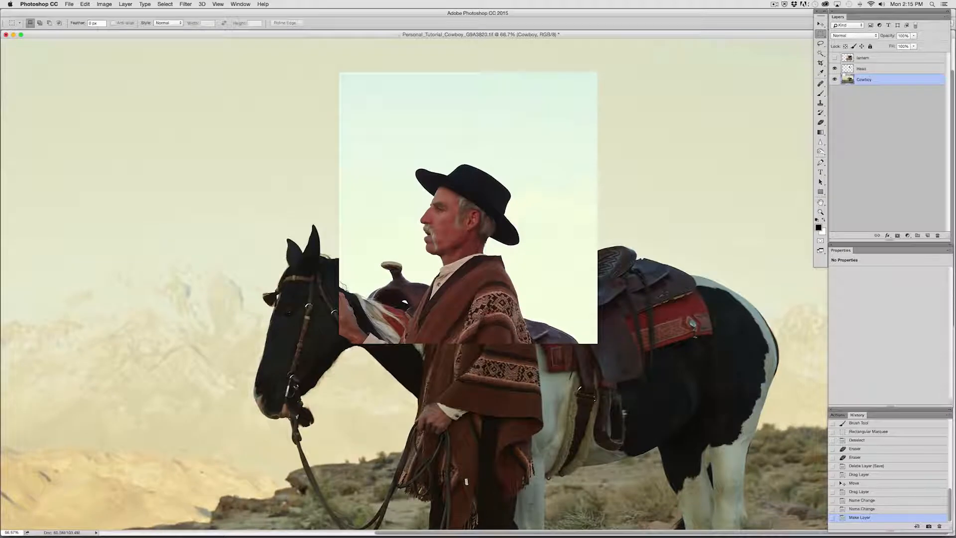
pyautogui.click(862, 70)
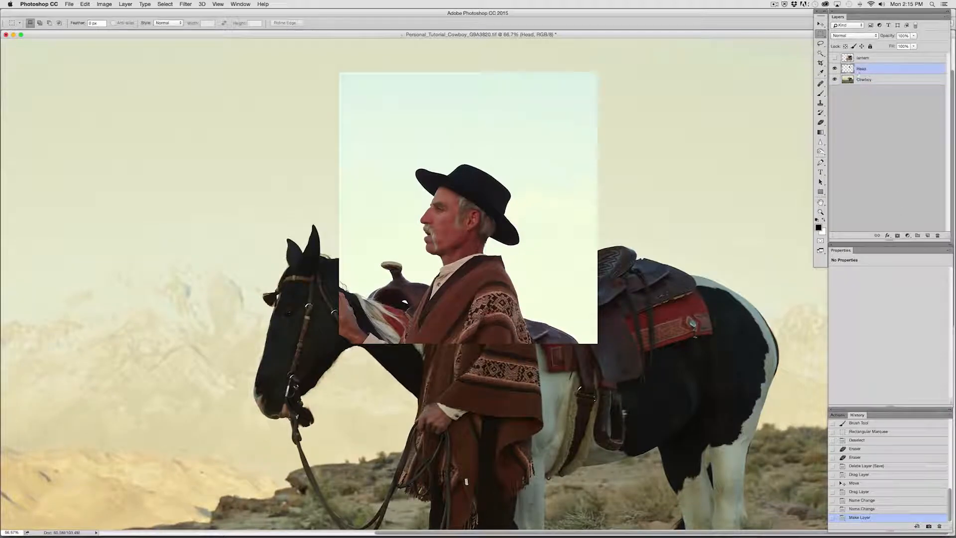
pyautogui.click(897, 236)
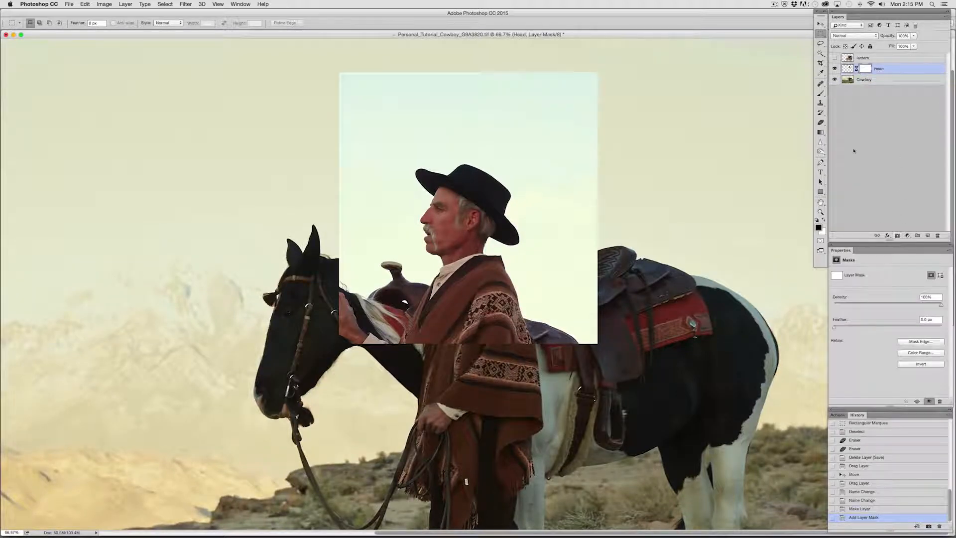
# Step: Select the pale sky on both sides of the man in the head close-up with the Magic Wand
pyautogui.click(821, 53)
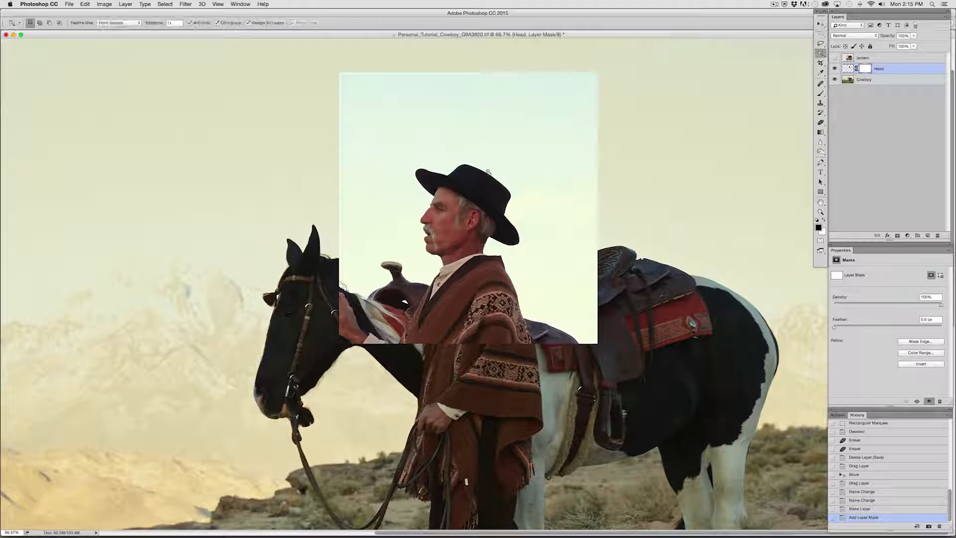
pyautogui.click(407, 204)
pyautogui.keyDown('shift'); pyautogui.click(530, 271); pyautogui.keyUp('shift')
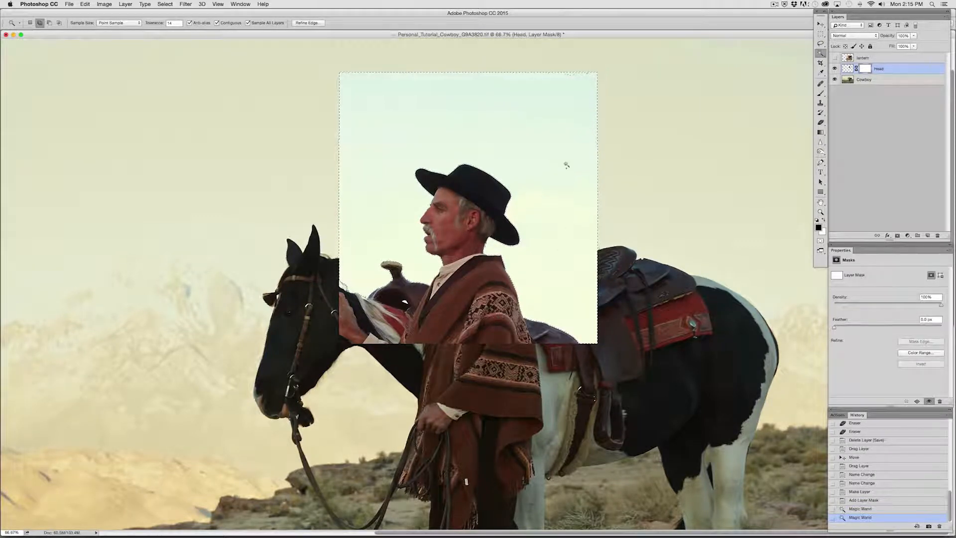
# Step: Extend the selection with the Lasso over the remaining sky, horse, saddle and lower poncho around the man's head and shoulders
pyautogui.press('l')
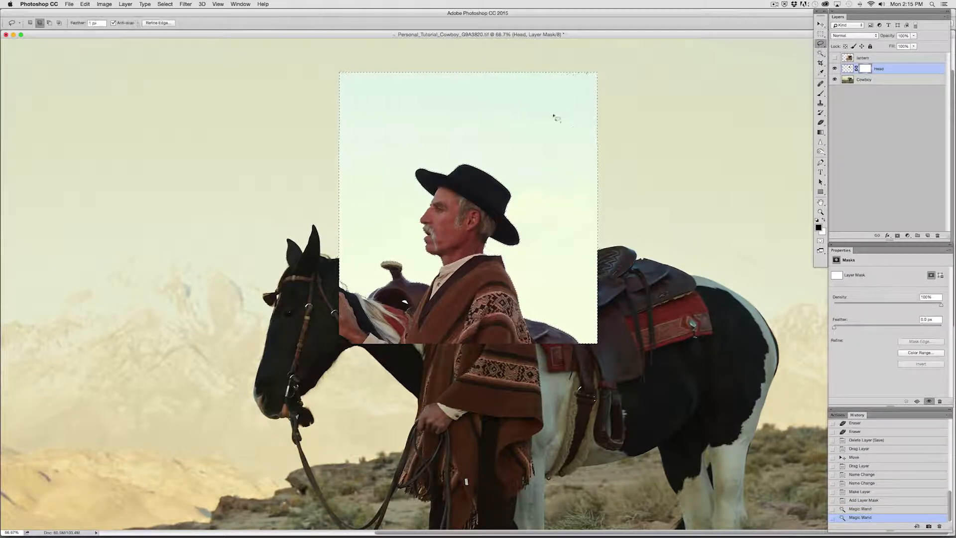
pyautogui.moveTo(554, 117)
pyautogui.mouseDown()
pyautogui.moveTo(650, 63)
pyautogui.moveTo(426, 55)
pyautogui.mouseUp()
pyautogui.moveTo(425, 92)
pyautogui.mouseDown()
pyautogui.moveTo(390, 96)
pyautogui.moveTo(377, 223)
pyautogui.moveTo(431, 281)
pyautogui.moveTo(389, 373)
pyautogui.moveTo(266, 50)
pyautogui.moveTo(278, 41)
pyautogui.mouseUp()
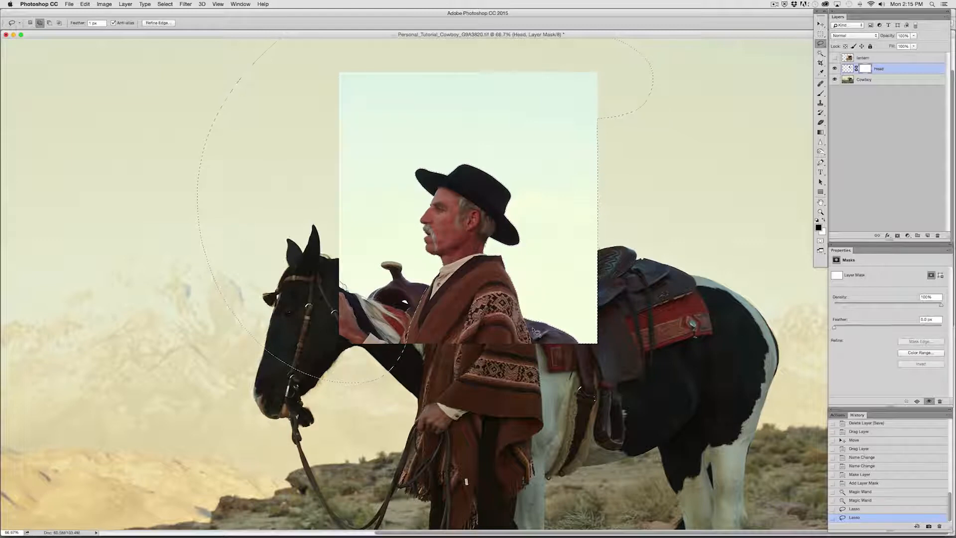
pyautogui.moveTo(522, 317)
pyautogui.mouseDown()
pyautogui.moveTo(588, 414)
pyautogui.moveTo(583, 264)
pyautogui.mouseUp()
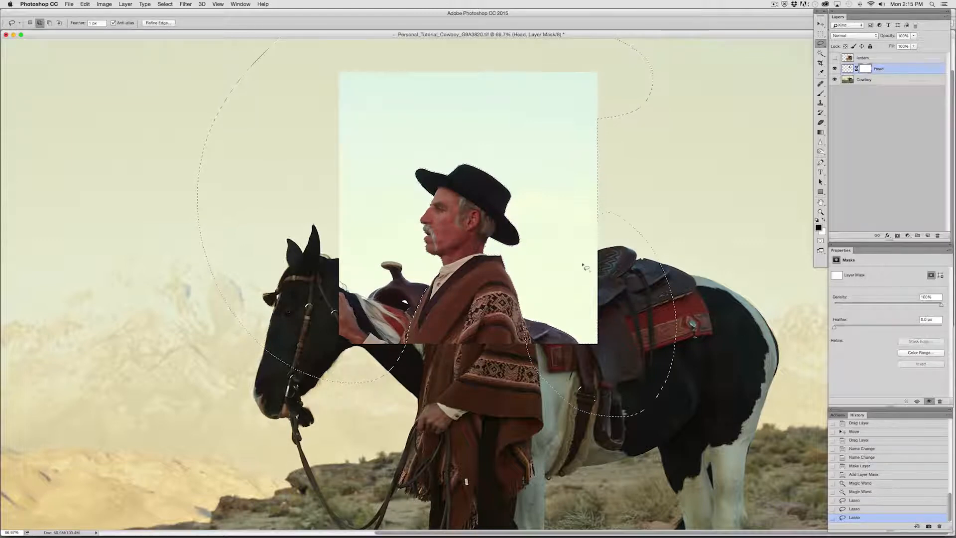
pyautogui.moveTo(535, 323)
pyautogui.mouseDown()
pyautogui.moveTo(294, 366)
pyautogui.moveTo(703, 350)
pyautogui.mouseUp()
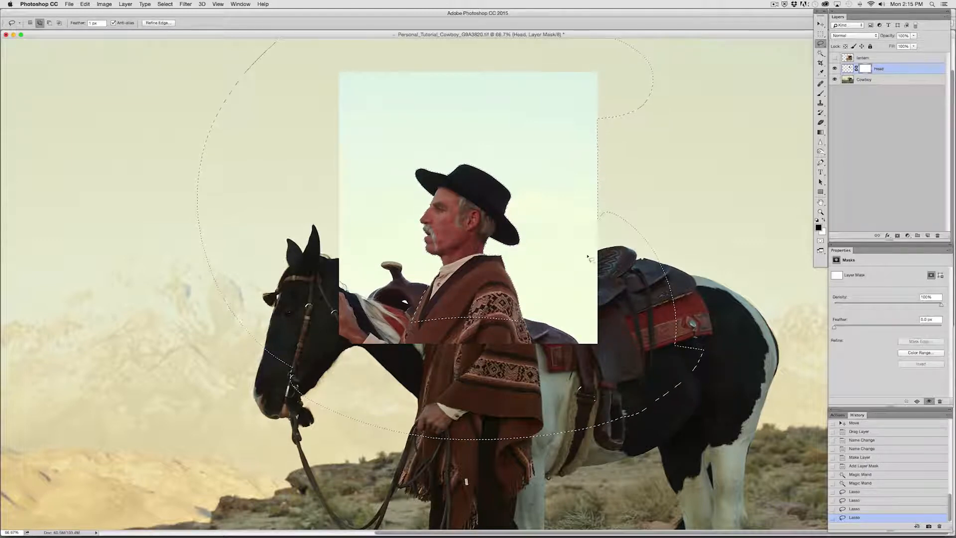
pyautogui.moveTo(589, 258); pyautogui.dragTo(648, 239)
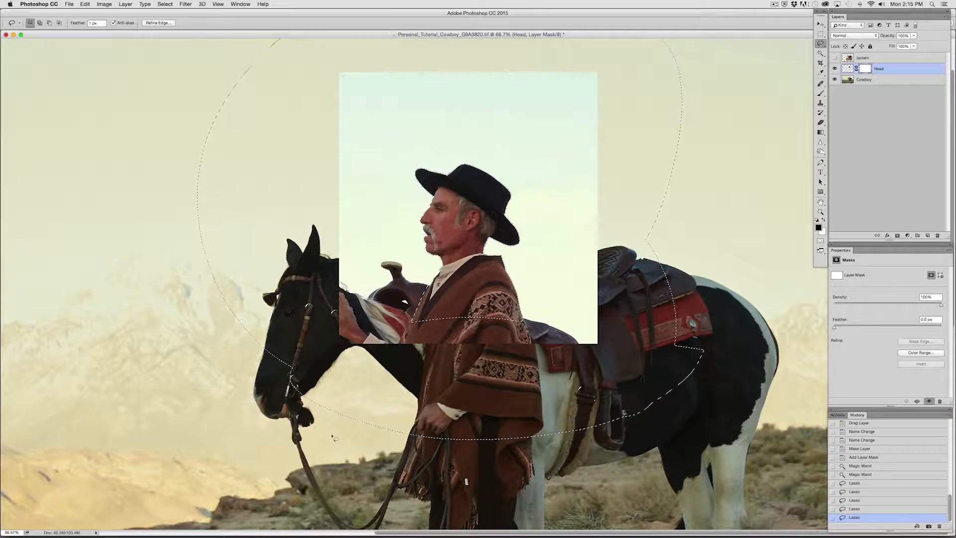
# Step: Fill the selected area of the Head layer mask with black and clear the selection
pyautogui.press('alt')
pyautogui.hotkey('alt', 'BackSpace')
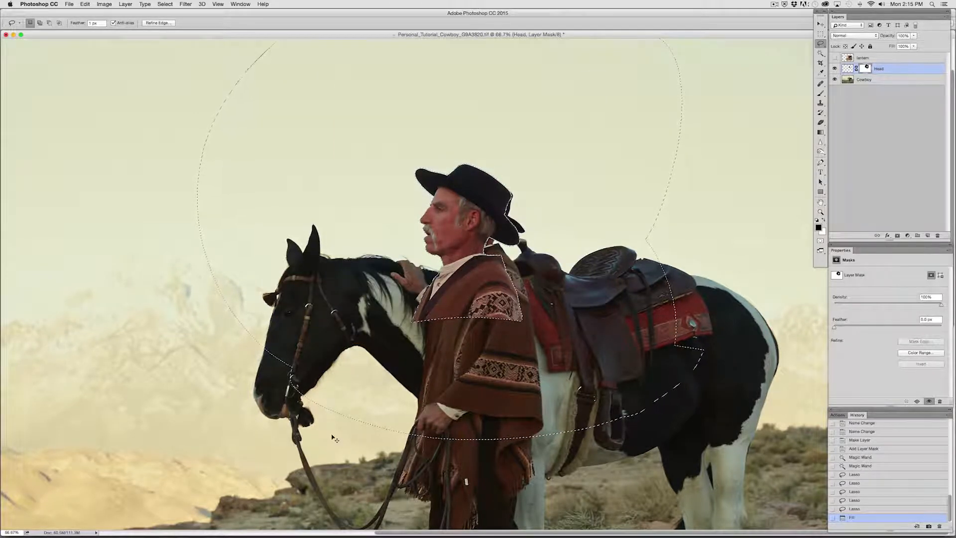
pyautogui.press('super+d')
# Step: Move the Head layer beside the original cowboy and scale it down proportionally to about 87% with Free Transform
pyautogui.moveTo(464, 296); pyautogui.dragTo(566, 315)
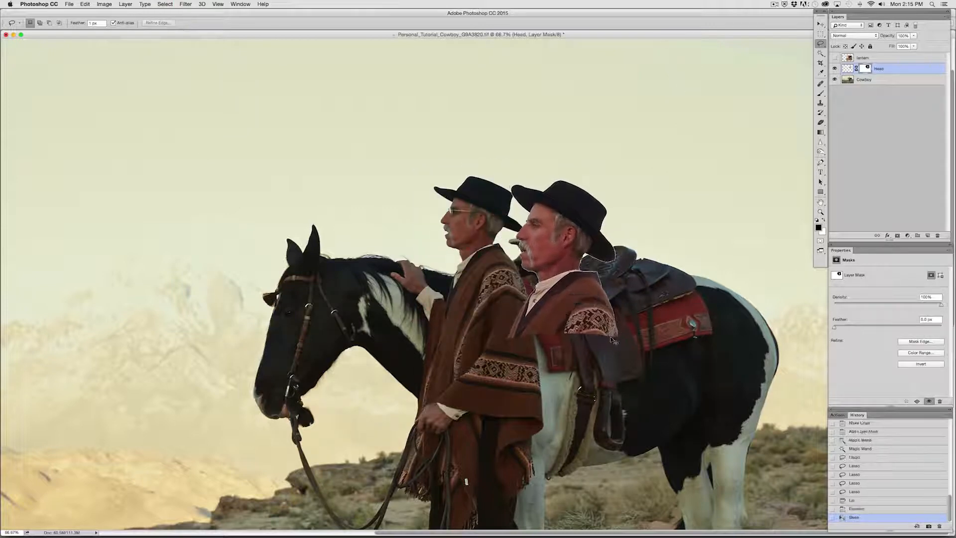
pyautogui.press('super+t')
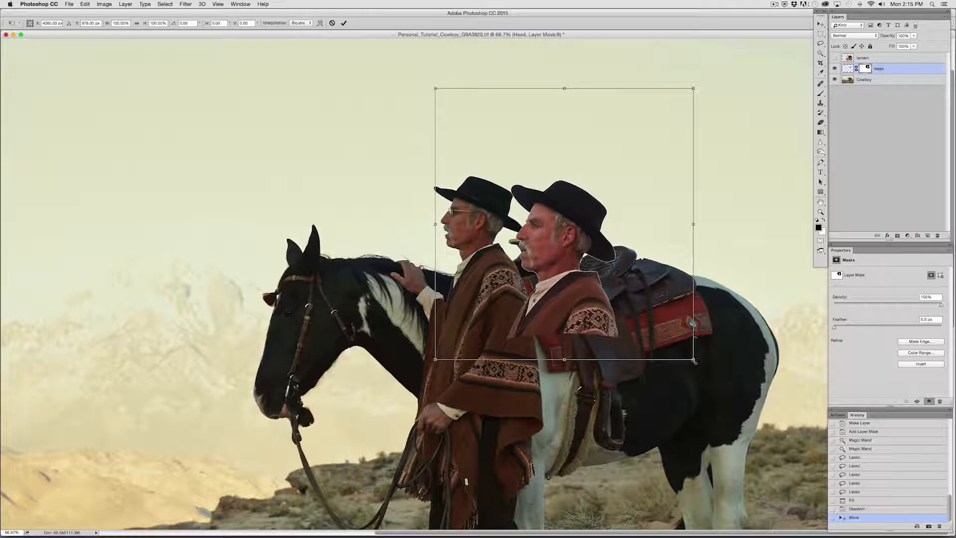
pyautogui.moveTo(694, 359); pyautogui.dragTo(673, 338)
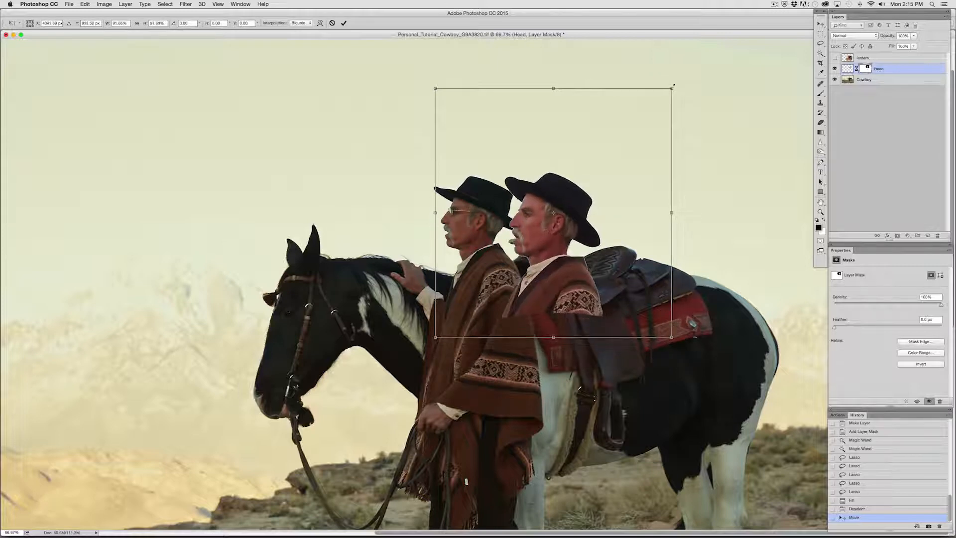
pyautogui.moveTo(672, 88); pyautogui.dragTo(659, 100)
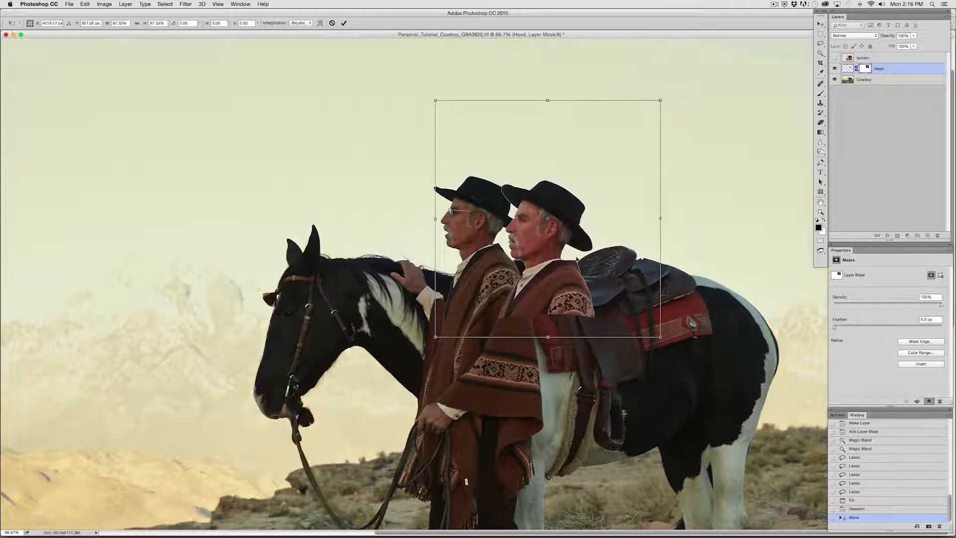
# Step: Align the head over the original one, scale it to about 84%, apply the transform, and hide the Head layer to compare
pyautogui.moveTo(588, 262); pyautogui.dragTo(522, 254)
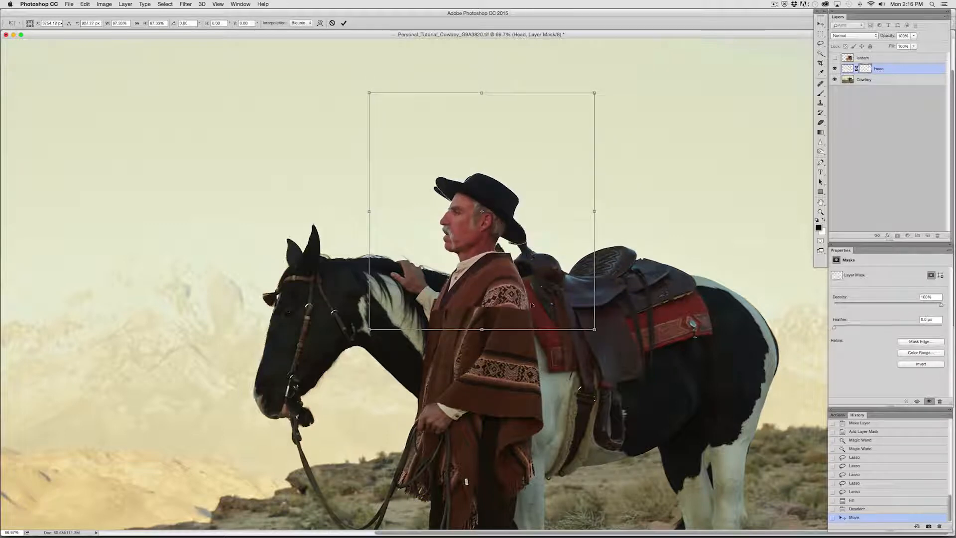
pyautogui.moveTo(592, 328); pyautogui.dragTo(586, 324)
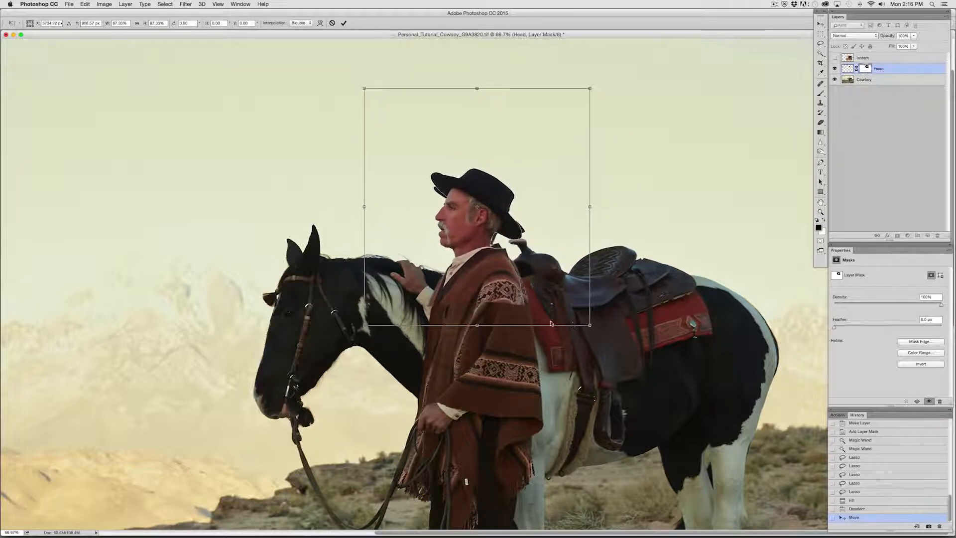
pyautogui.moveTo(364, 324); pyautogui.dragTo(366, 322)
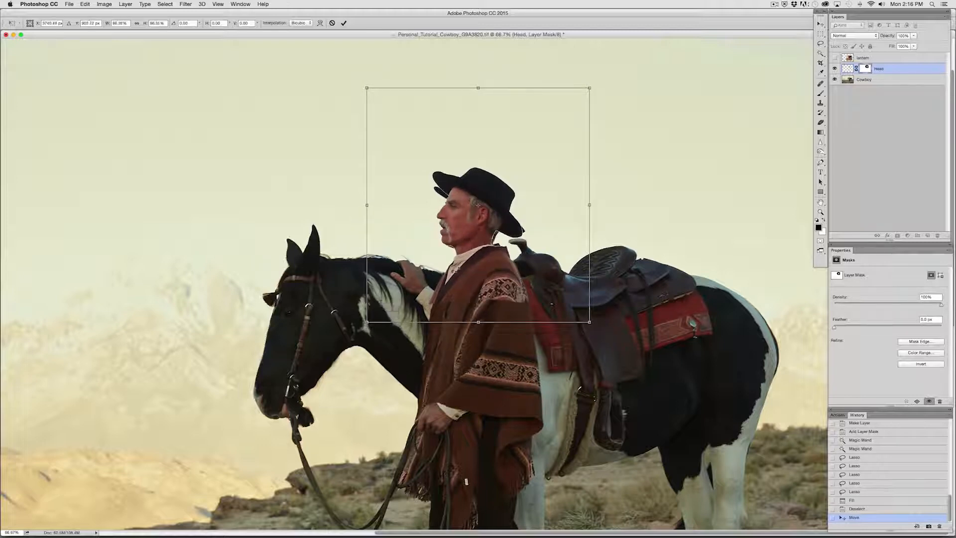
pyautogui.moveTo(473, 267); pyautogui.dragTo(474, 271)
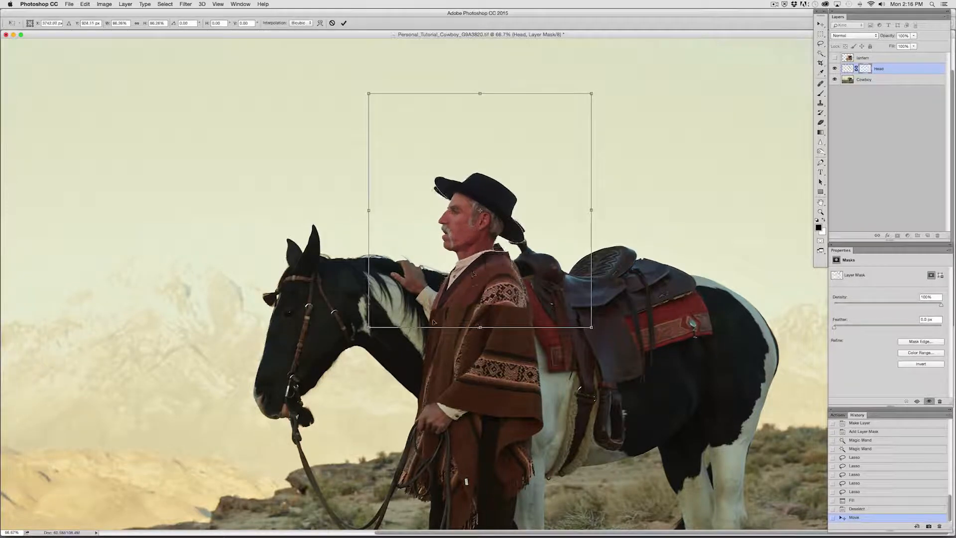
pyautogui.moveTo(368, 327); pyautogui.dragTo(372, 323)
pyautogui.moveTo(511, 261); pyautogui.dragTo(511, 260)
pyautogui.press('Right')
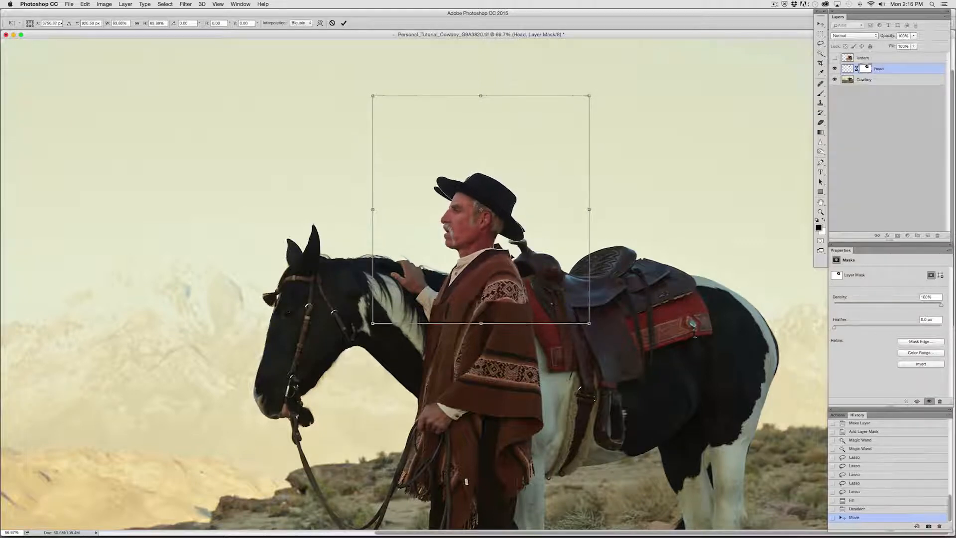
pyautogui.press('Return')
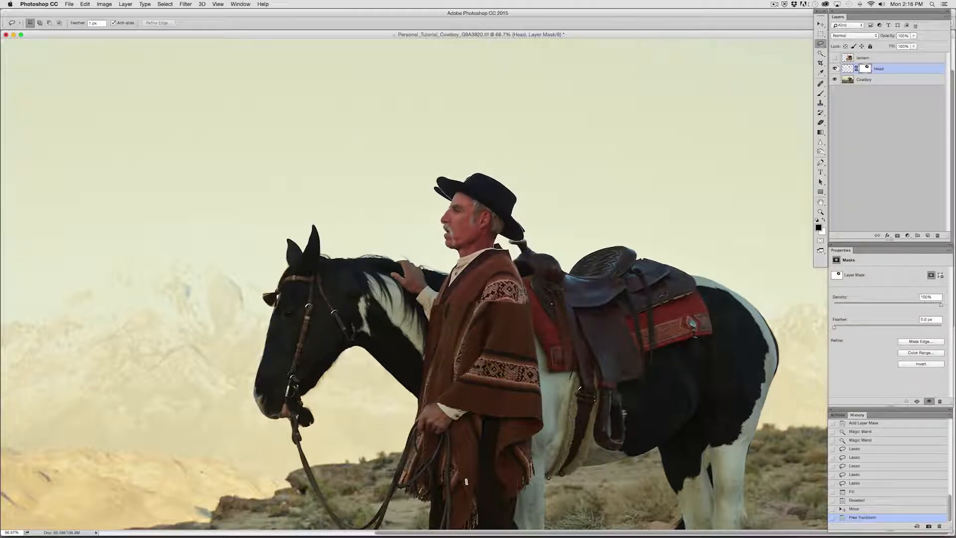
pyautogui.click(836, 69)
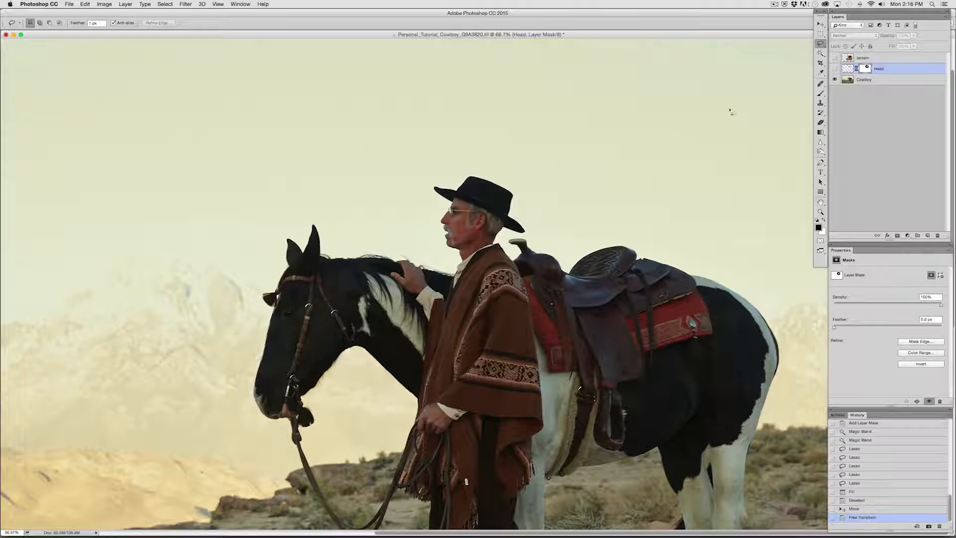
# Step: Add a layer mask to the Cowboy layer, lasso around the original head, fill it with black and clear the selection
pyautogui.click(863, 79)
pyautogui.click(898, 235)
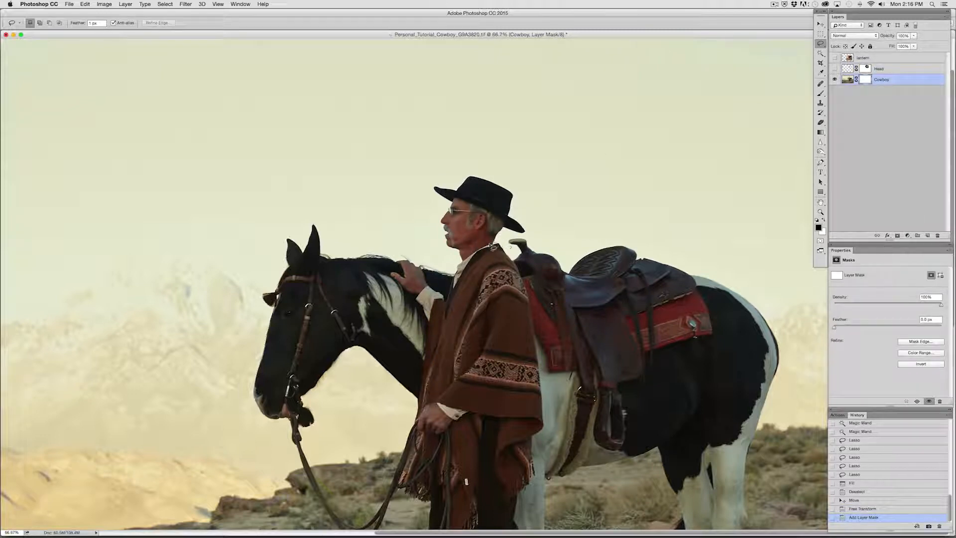
pyautogui.moveTo(477, 251)
pyautogui.mouseDown()
pyautogui.moveTo(399, 231)
pyautogui.moveTo(495, 163)
pyautogui.moveTo(538, 217)
pyautogui.moveTo(538, 236)
pyautogui.moveTo(504, 239)
pyautogui.mouseUp()
pyautogui.hotkey('alt', 'BackSpace')
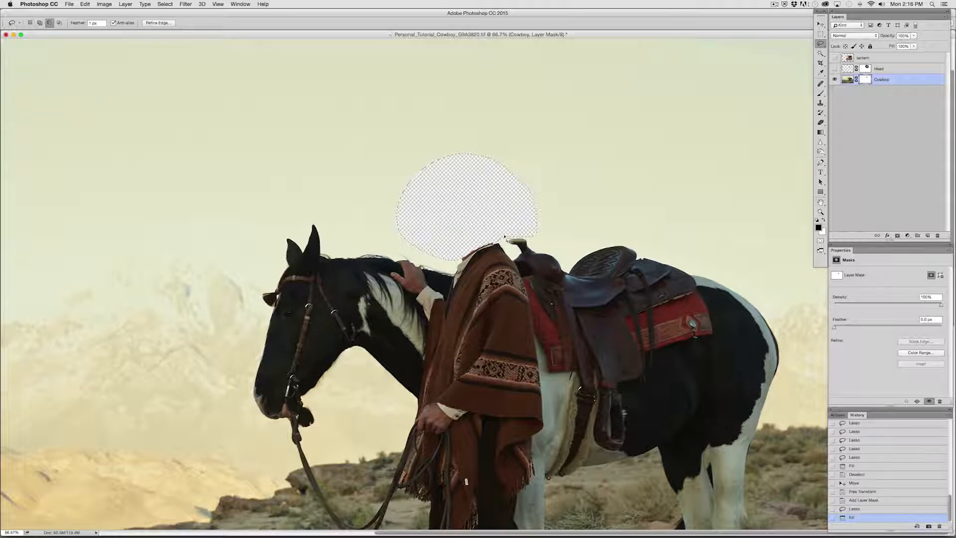
pyautogui.hotkey('ctrl', 'd')
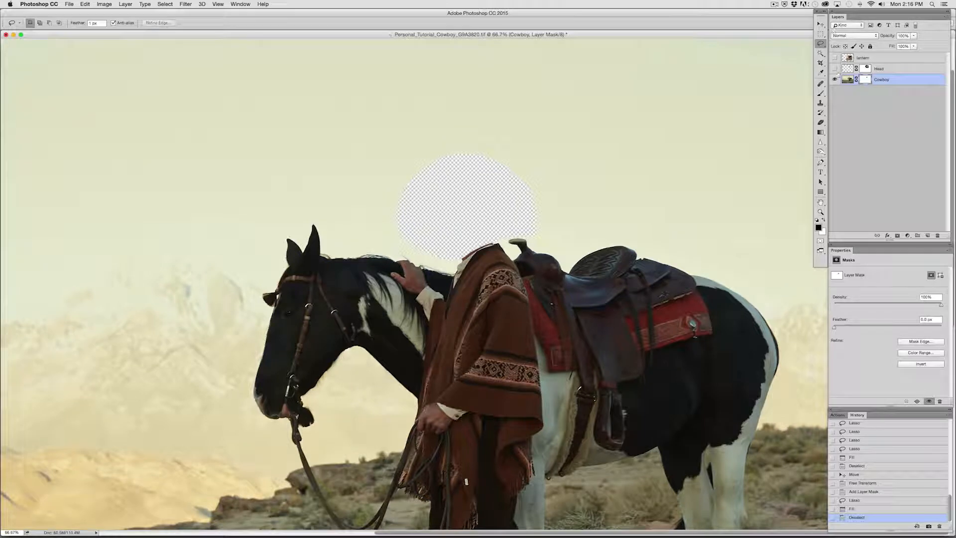
# Step: Show the Head layer and move the new head slightly up over the cowboy's neck
pyautogui.click(834, 69)
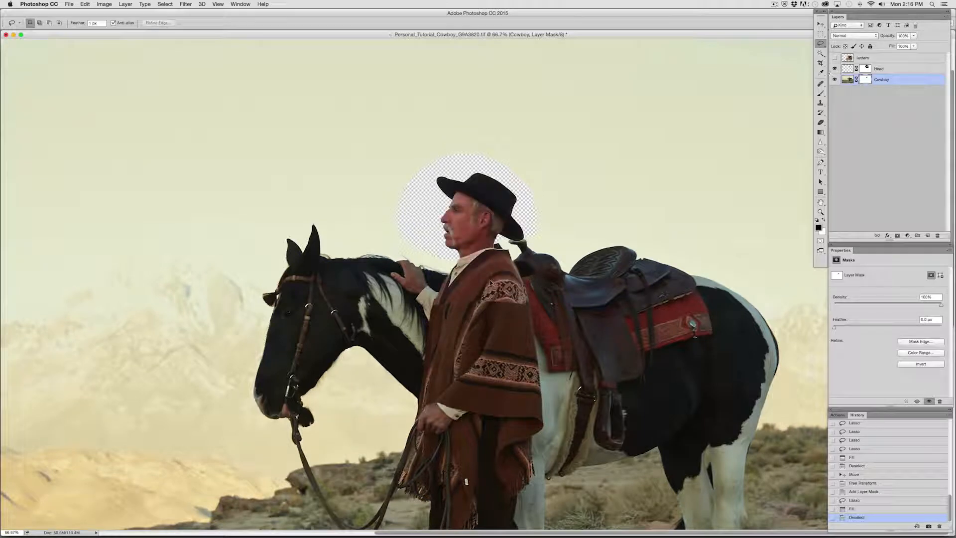
pyautogui.click(879, 68)
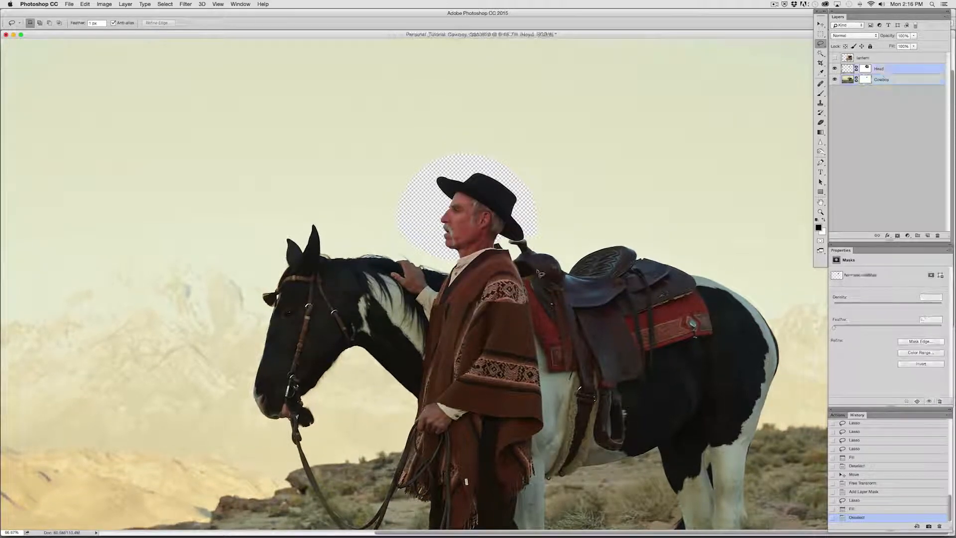
pyautogui.moveTo(490, 285); pyautogui.dragTo(491, 268)
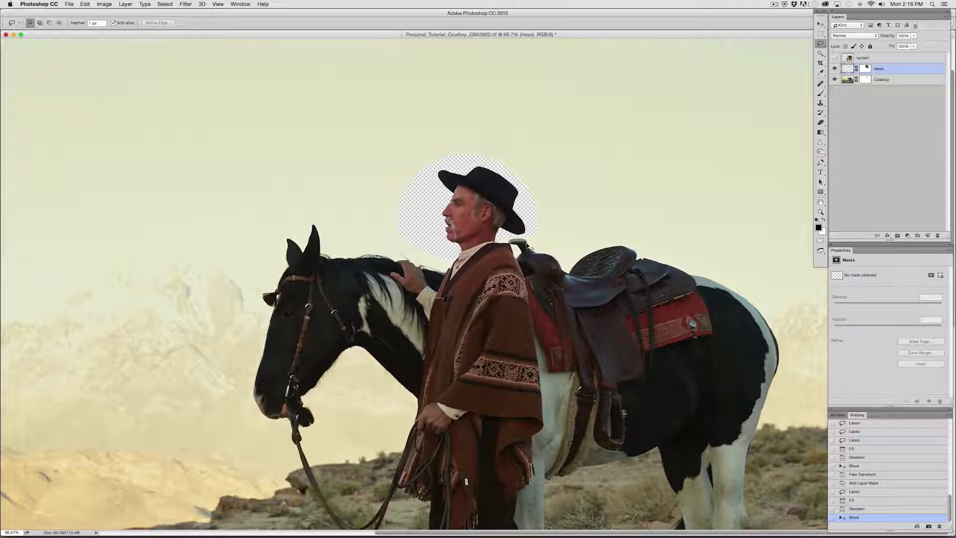
# Step: Hide the replacement shot's poncho by filling a lassoed area of the Head mask with black, and nudge the head down onto the neck
pyautogui.click(866, 68)
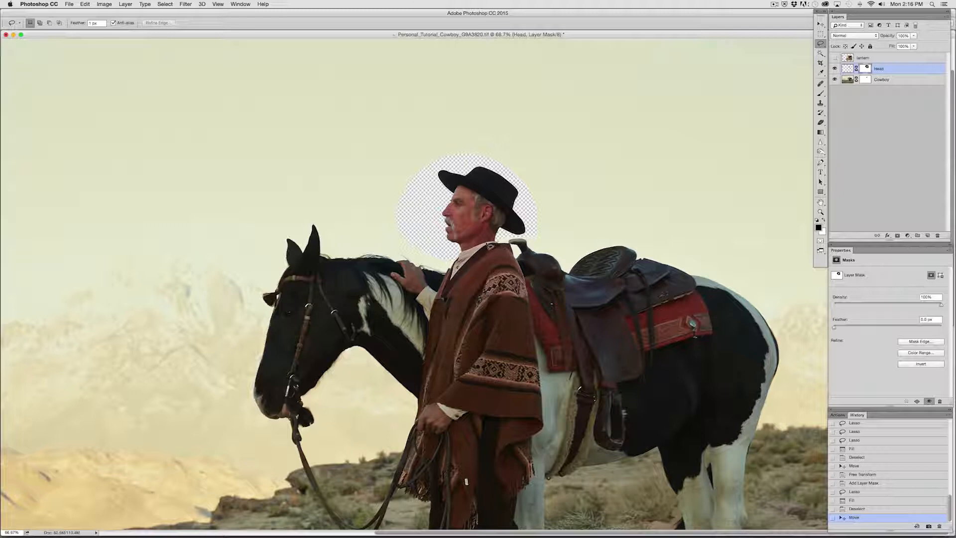
pyautogui.moveTo(464, 248)
pyautogui.mouseDown()
pyautogui.moveTo(543, 340)
pyautogui.moveTo(570, 260)
pyautogui.mouseUp()
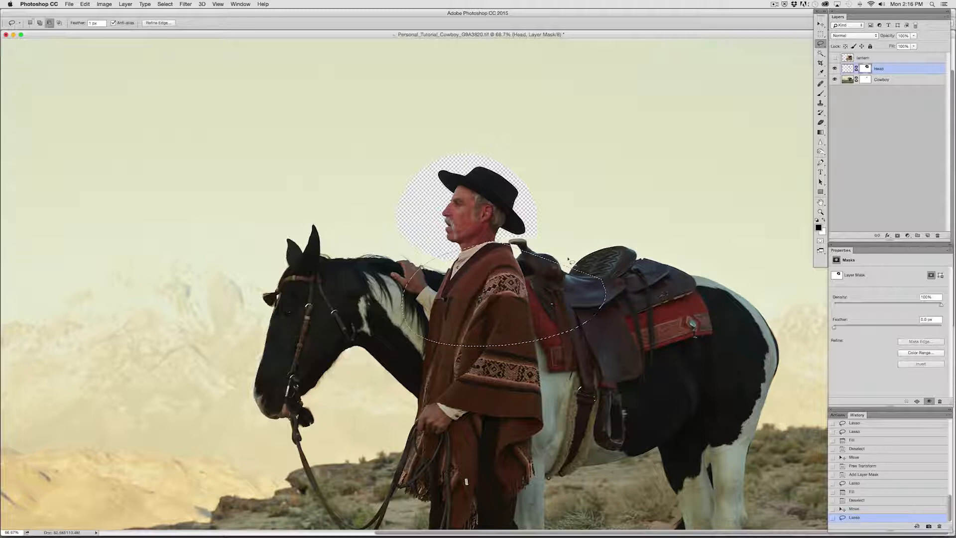
pyautogui.hotkey('alt', 'BackSpace')
pyautogui.press('super+d')
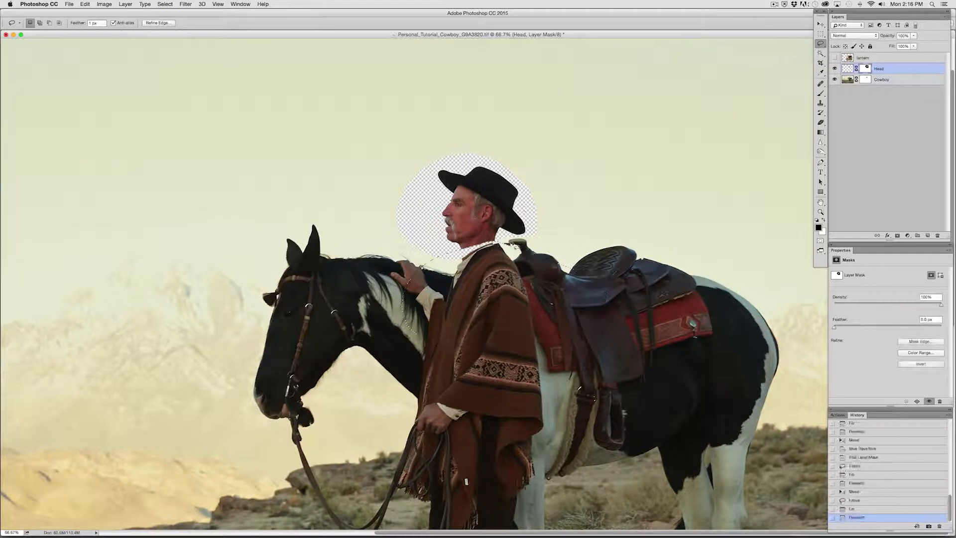
pyautogui.press('super+d')
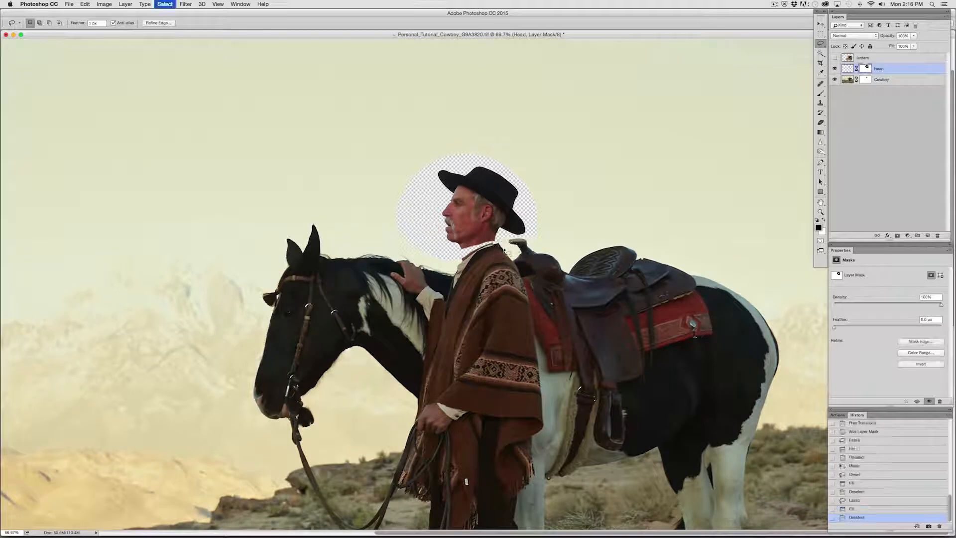
pyautogui.moveTo(472, 274); pyautogui.dragTo(473, 275)
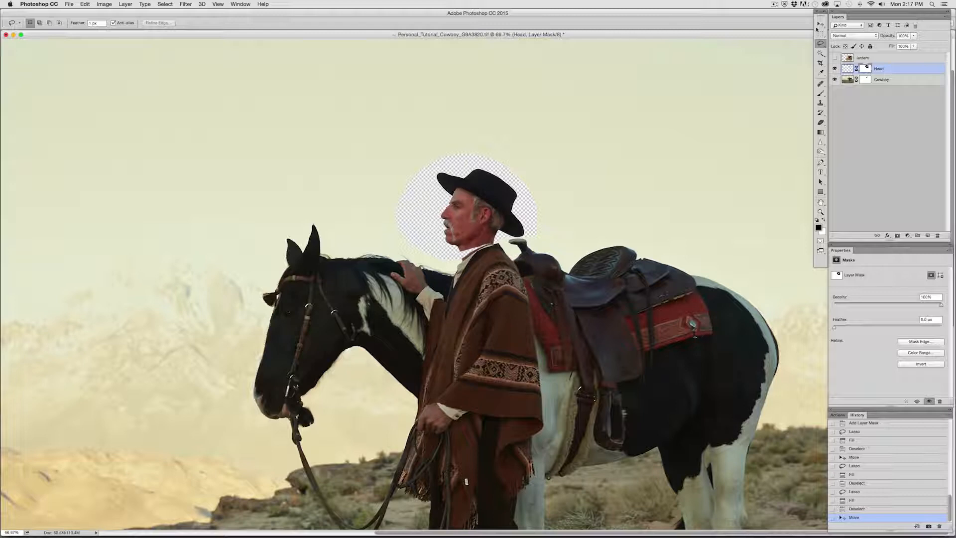
# Step: Lower the Head layer's opacity to 54% and disable the Cowboy layer mask so both heads overlap for comparison
pyautogui.moveTo(913, 37); pyautogui.dragTo(898, 44)
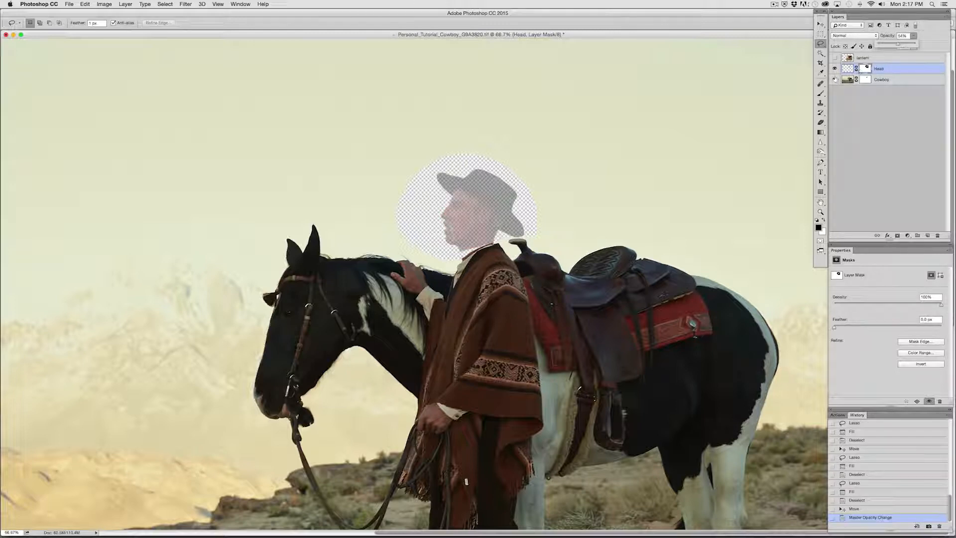
pyautogui.click(880, 80)
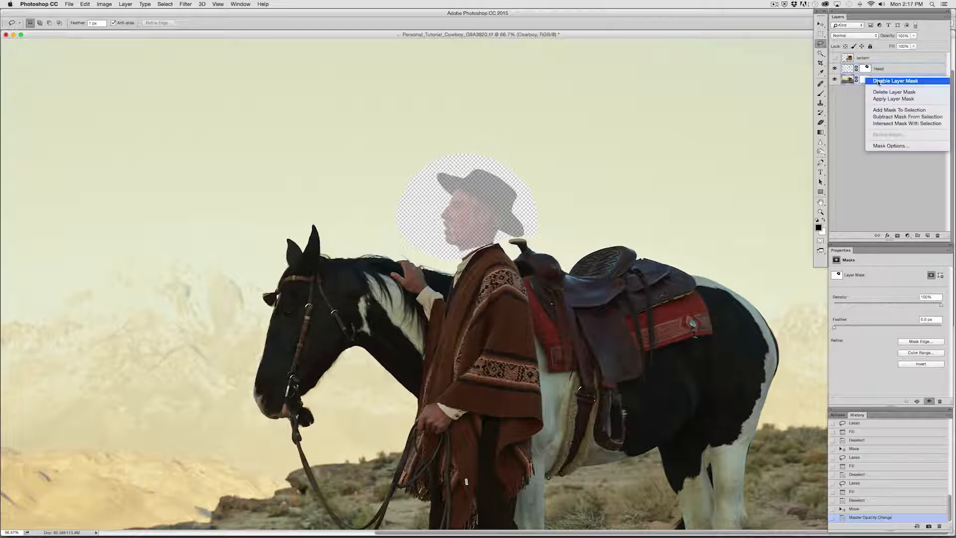
pyautogui.keyDown('shift'); pyautogui.click(866, 80); pyautogui.keyUp('shift')
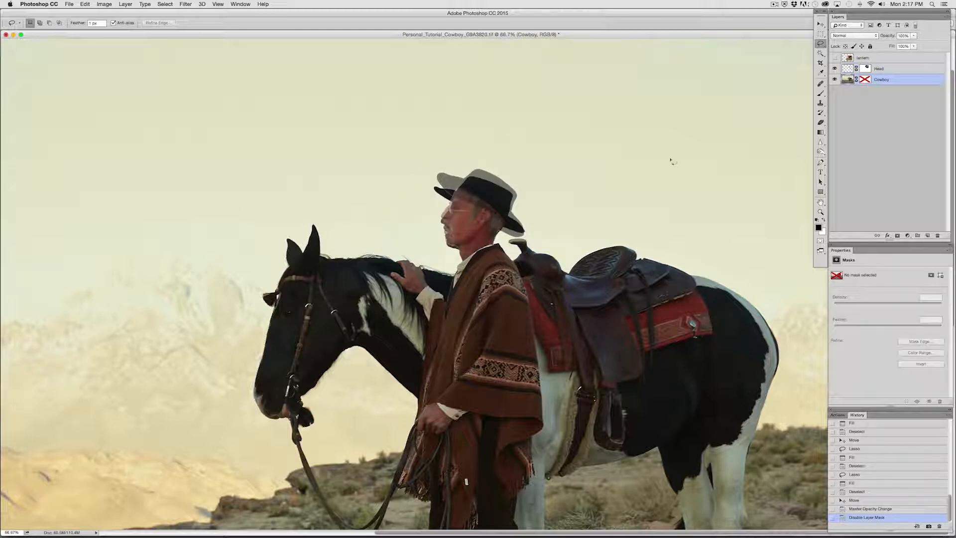
# Step: Align the semi-transparent head over the original one and scale it proportionally to about 97% with Free Transform
pyautogui.click(880, 69)
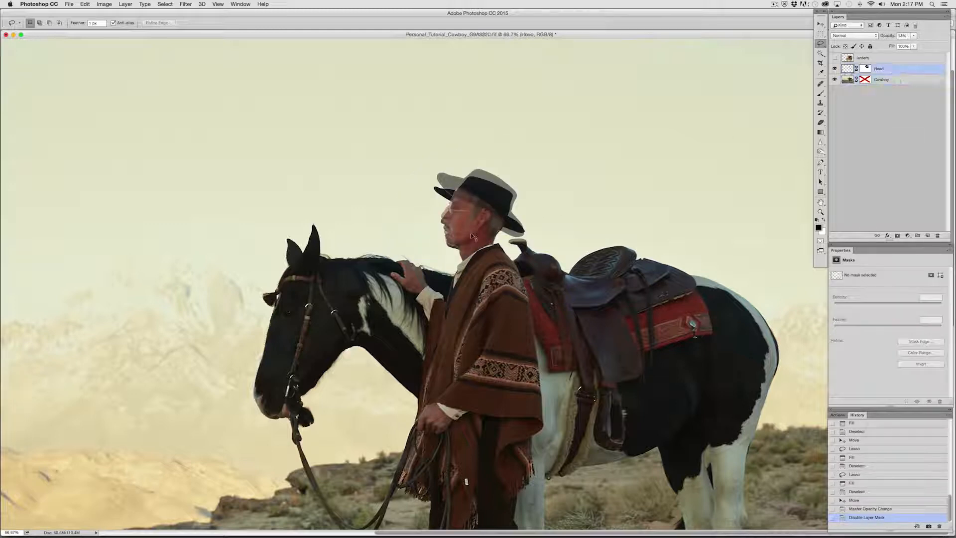
pyautogui.moveTo(472, 237)
pyautogui.mouseDown()
pyautogui.moveTo(482, 240)
pyautogui.moveTo(477, 233)
pyautogui.mouseUp()
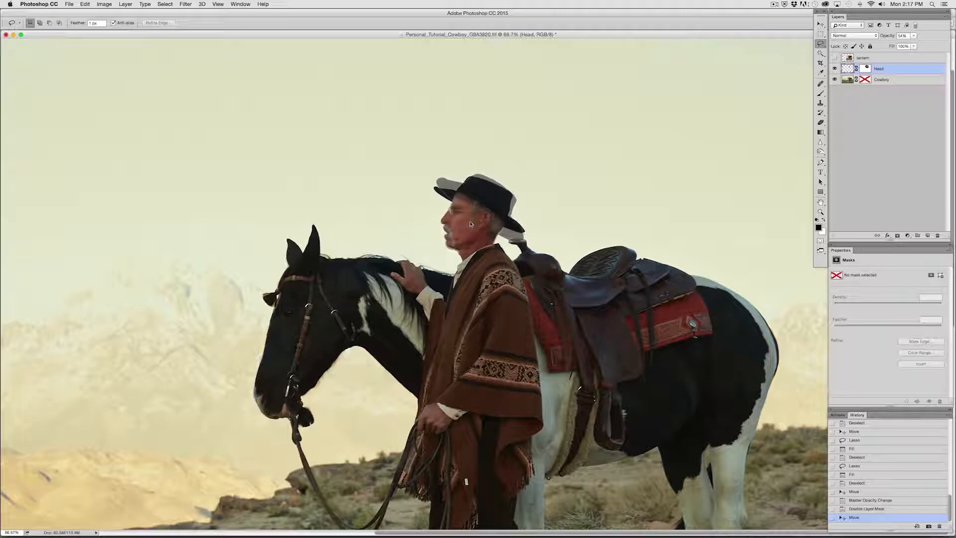
pyautogui.press('super+t')
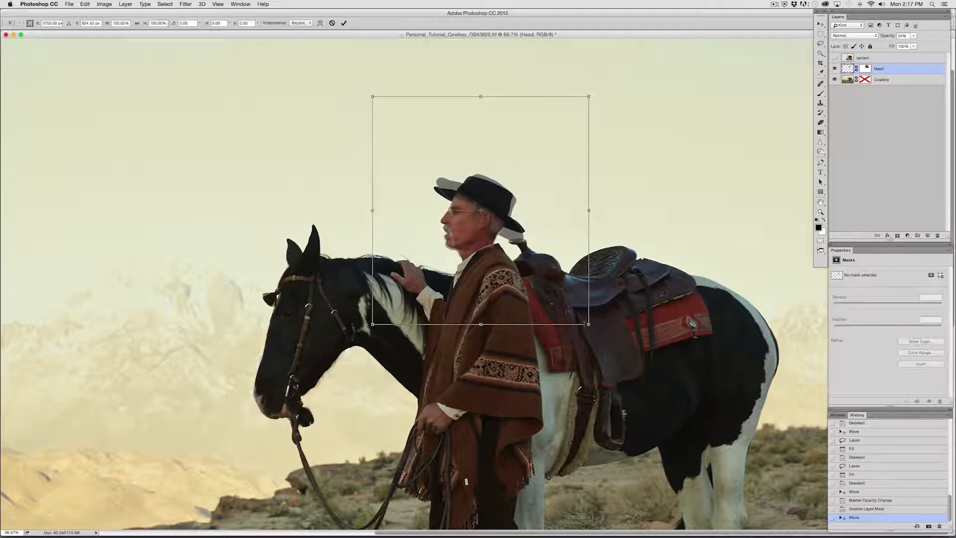
pyautogui.moveTo(586, 322); pyautogui.dragTo(584, 319)
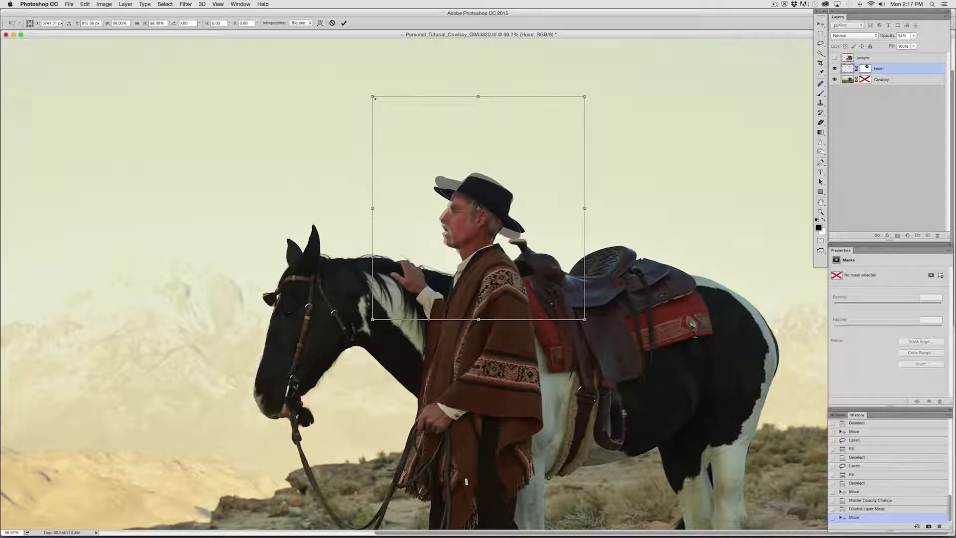
pyautogui.moveTo(374, 98); pyautogui.dragTo(376, 100)
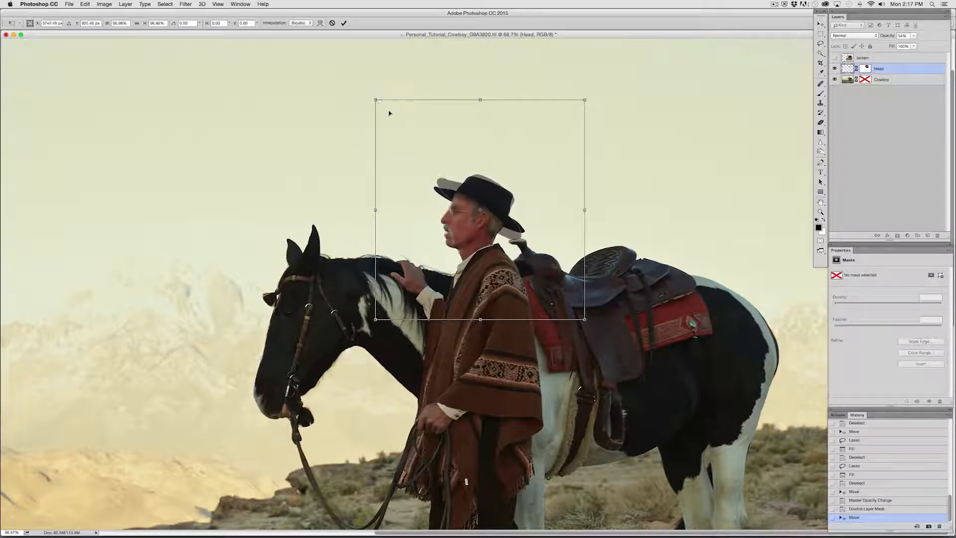
pyautogui.press('Return')
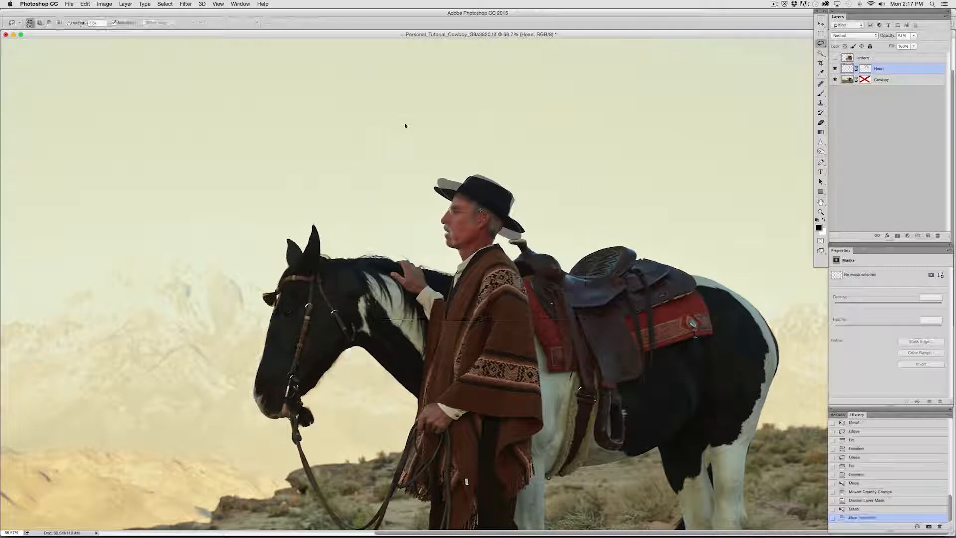
pyautogui.press('l')
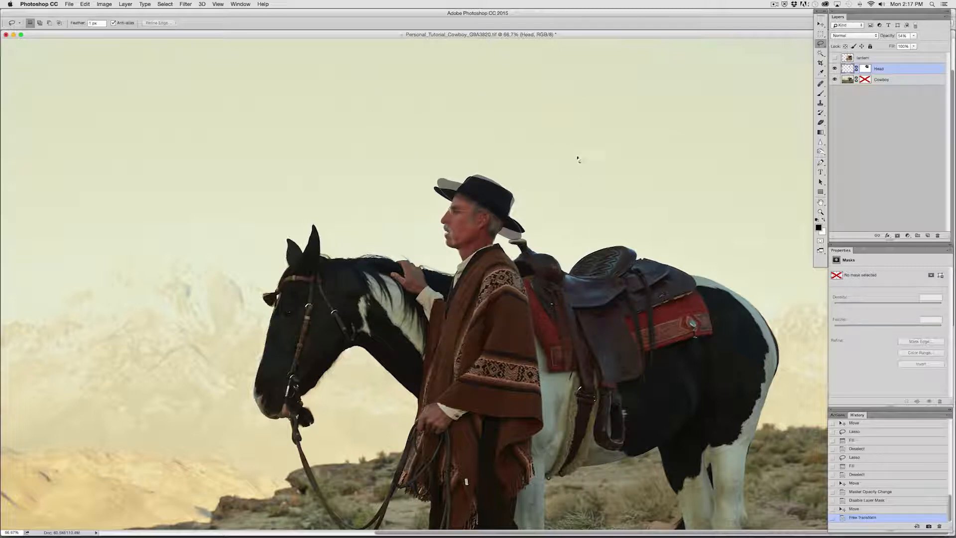
# Step: Set the Head layer's opacity back to 100% and re-enable the Cowboy layer mask
pyautogui.click(914, 35)
pyautogui.moveTo(942, 49); pyautogui.dragTo(940, 48)
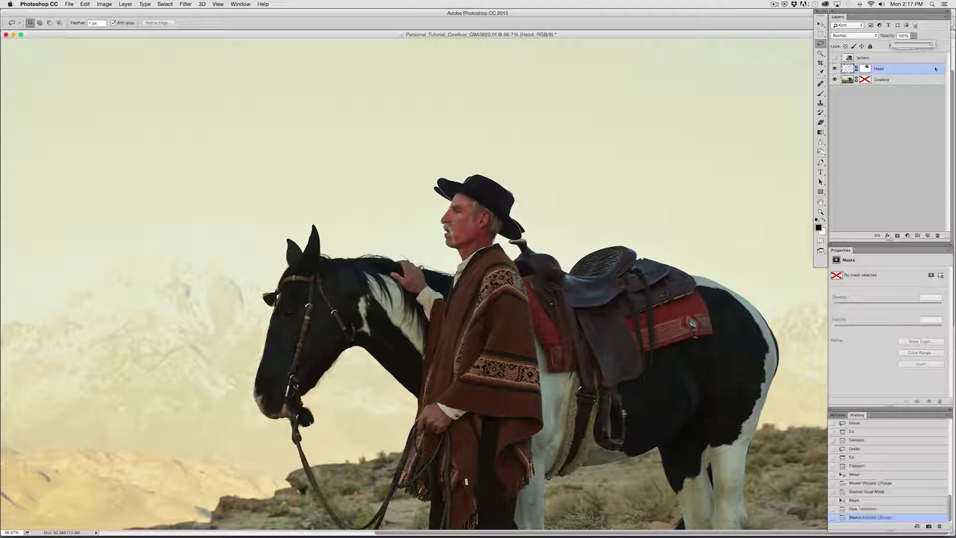
pyautogui.rightClick(870, 85)
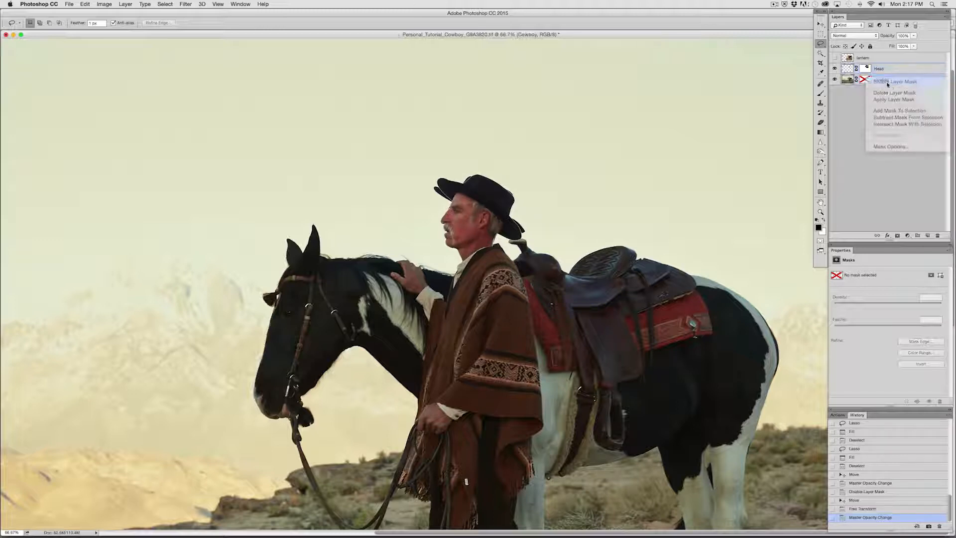
pyautogui.click(886, 82)
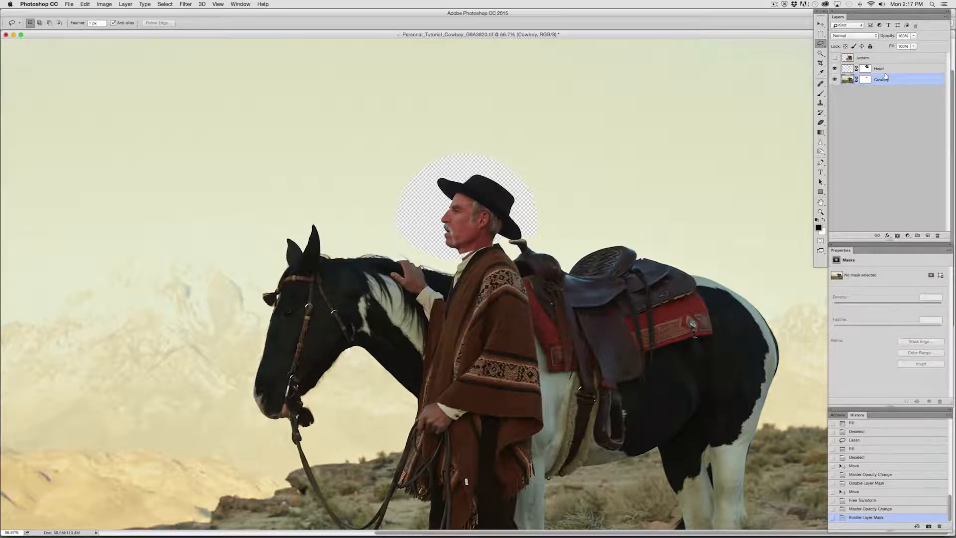
# Step: Erase on the Head layer mask with a small Eraser to reveal the neck and shirt collar, and shift the head slightly toward the saddle
pyautogui.press('super+plus')
pyautogui.press('super+plus')
pyautogui.press('super+plus')
pyautogui.moveTo(529, 182); pyautogui.dragTo(484, 297)
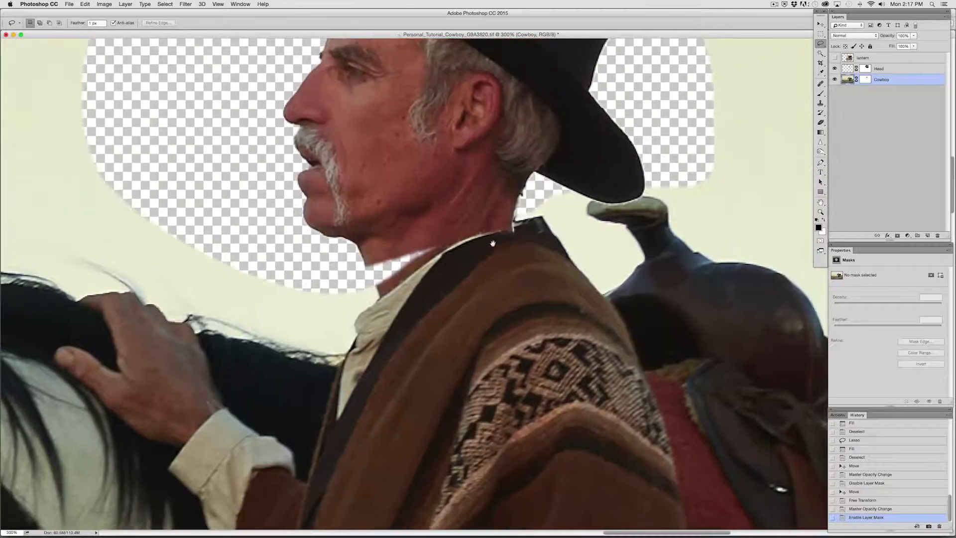
pyautogui.moveTo(423, 242); pyautogui.dragTo(432, 272)
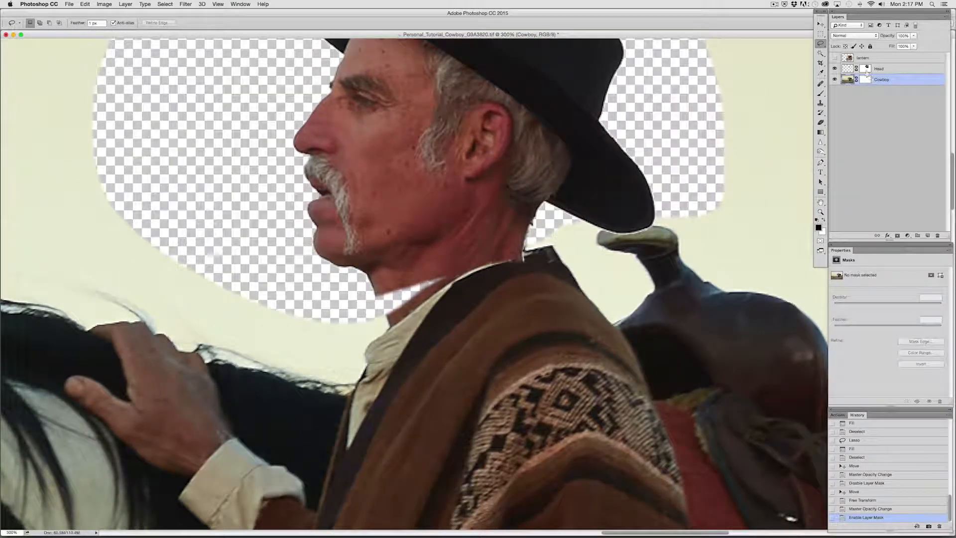
pyautogui.click(866, 70)
pyautogui.press('e')
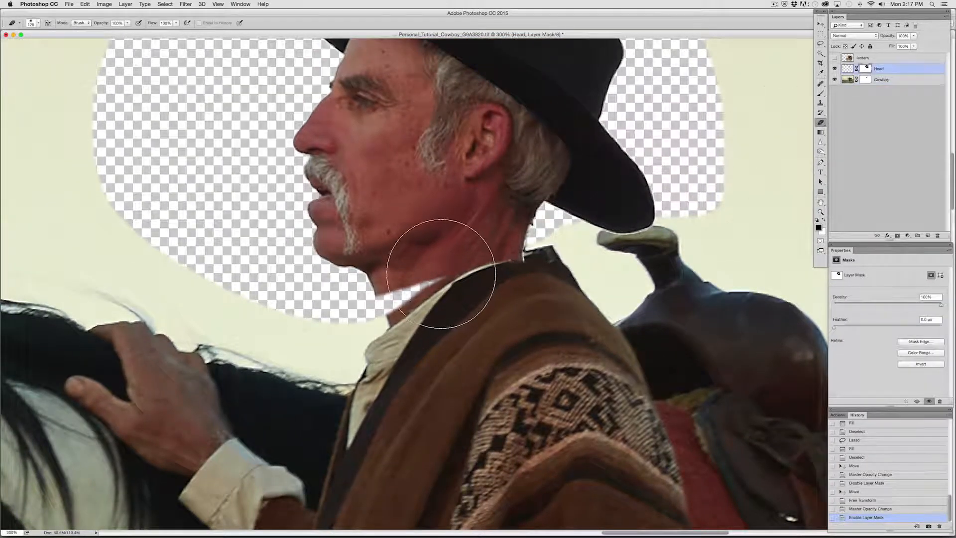
pyautogui.press('[')
pyautogui.press('[')
pyautogui.press('[')
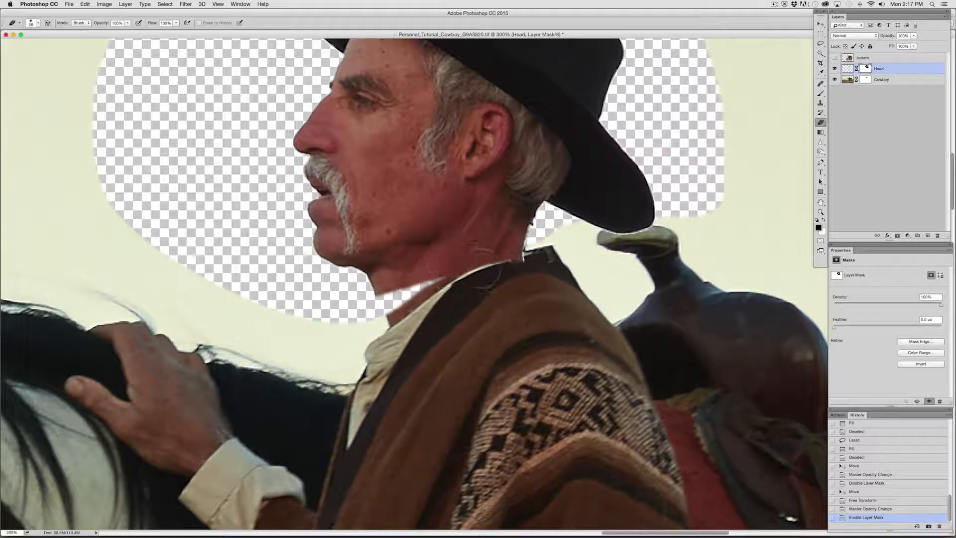
pyautogui.press('[')
pyautogui.press('[')
pyautogui.press('[')
pyautogui.press('[')
pyautogui.press('[')
pyautogui.press('[')
pyautogui.press('[')
pyautogui.press('[')
pyautogui.moveTo(478, 265)
pyautogui.mouseDown()
pyautogui.moveTo(401, 291)
pyautogui.moveTo(396, 324)
pyautogui.moveTo(374, 331)
pyautogui.moveTo(478, 279)
pyautogui.moveTo(471, 286)
pyautogui.moveTo(547, 268)
pyautogui.moveTo(558, 260)
pyautogui.moveTo(534, 252)
pyautogui.moveTo(547, 246)
pyautogui.moveTo(590, 284)
pyautogui.moveTo(592, 298)
pyautogui.moveTo(530, 282)
pyautogui.mouseUp()
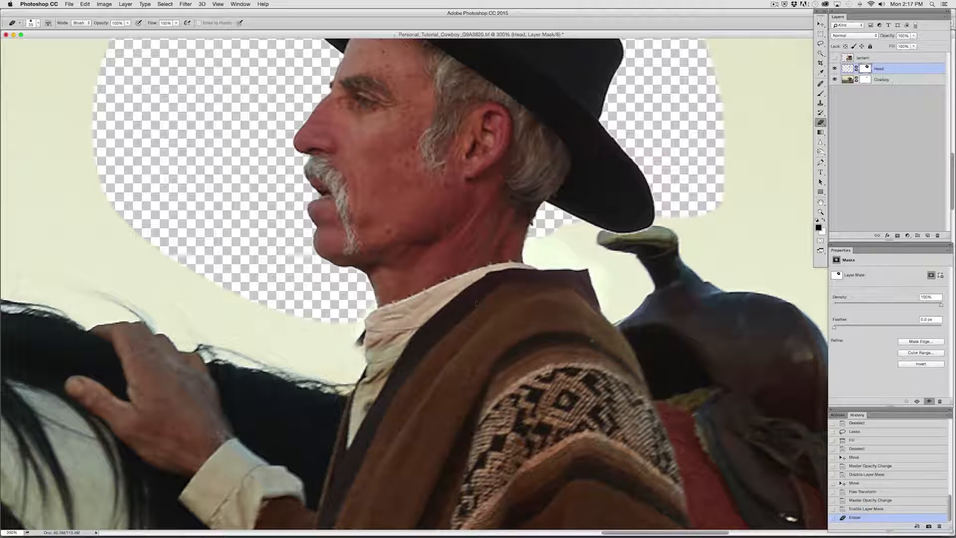
pyautogui.moveTo(359, 344)
pyautogui.mouseDown()
pyautogui.moveTo(360, 375)
pyautogui.moveTo(424, 334)
pyautogui.mouseUp()
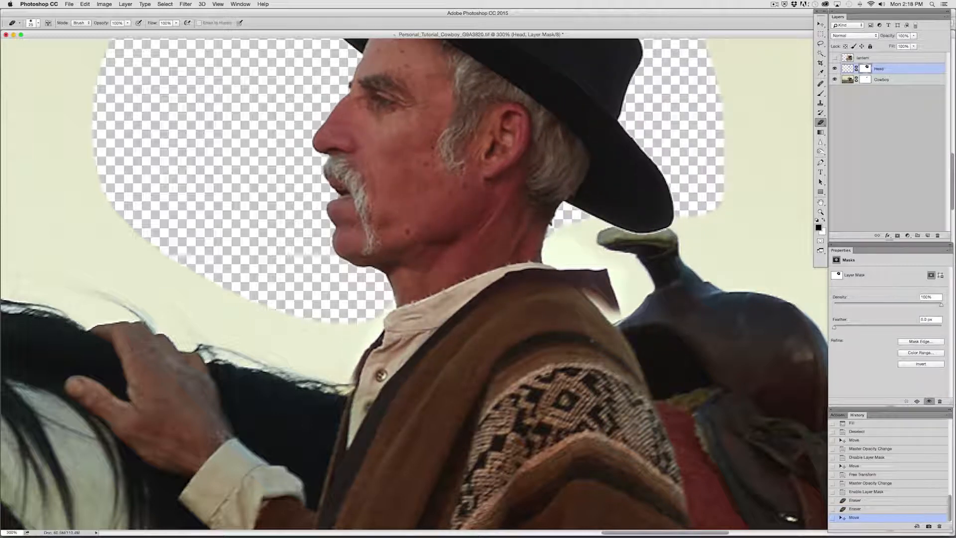
# Step: Paint black on the Head mask with a small brush to hide the stray poncho point behind the neck, undoing the last stroke
pyautogui.click(820, 93)
pyautogui.press('[')
pyautogui.press('[')
pyautogui.press('[')
pyautogui.press('[')
pyautogui.press('[')
pyautogui.press('[')
pyautogui.press('[')
pyautogui.press('[')
pyautogui.press('[')
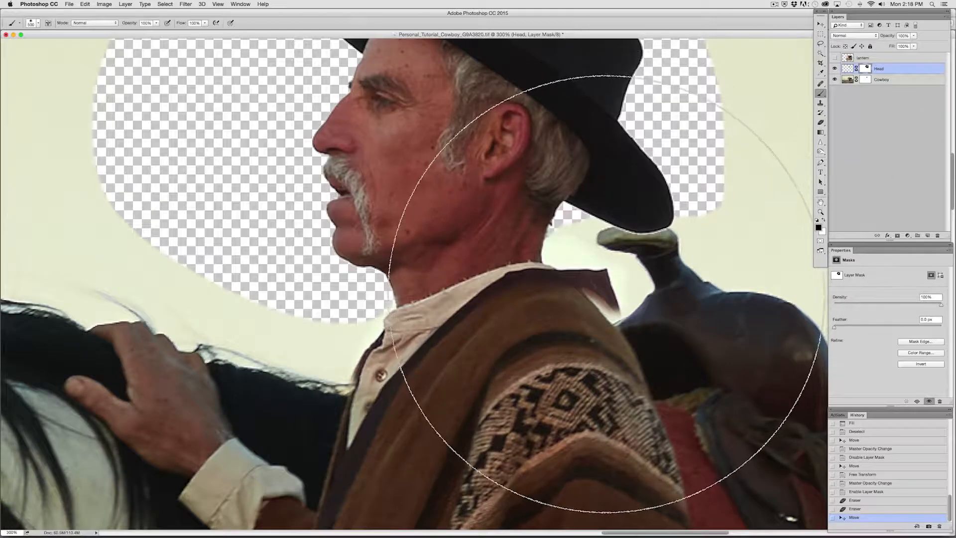
pyautogui.press('[')
pyautogui.press('[')
pyautogui.press('[')
pyautogui.press('[')
pyautogui.press('[')
pyautogui.press('[')
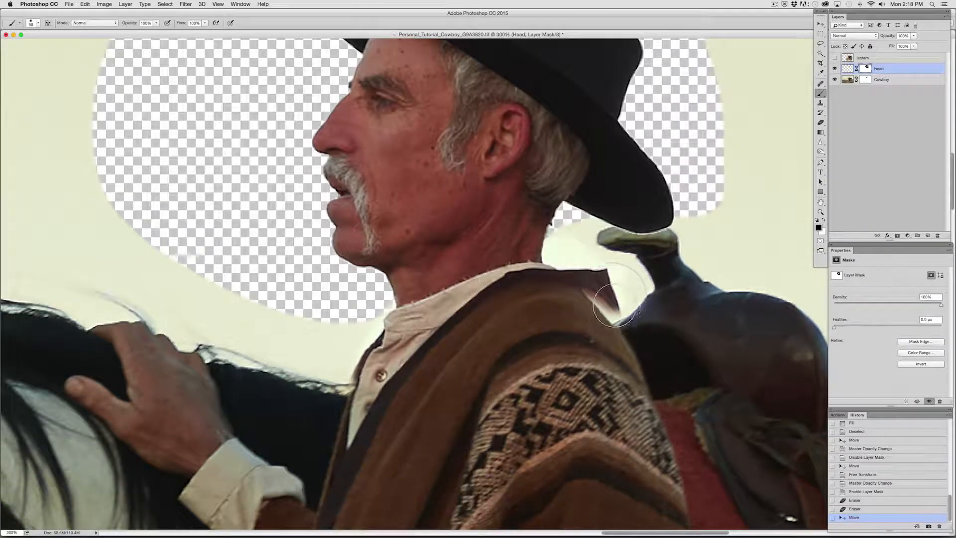
pyautogui.moveTo(612, 299)
pyautogui.mouseDown()
pyautogui.moveTo(598, 279)
pyautogui.moveTo(539, 243)
pyautogui.moveTo(500, 245)
pyautogui.moveTo(633, 282)
pyautogui.moveTo(616, 297)
pyautogui.moveTo(609, 274)
pyautogui.moveTo(597, 288)
pyautogui.moveTo(577, 269)
pyautogui.moveTo(597, 272)
pyautogui.moveTo(599, 300)
pyautogui.mouseUp()
pyautogui.press('[')
pyautogui.moveTo(566, 272)
pyautogui.mouseDown()
pyautogui.moveTo(535, 263)
pyautogui.moveTo(550, 258)
pyautogui.mouseUp()
pyautogui.press('super+z')
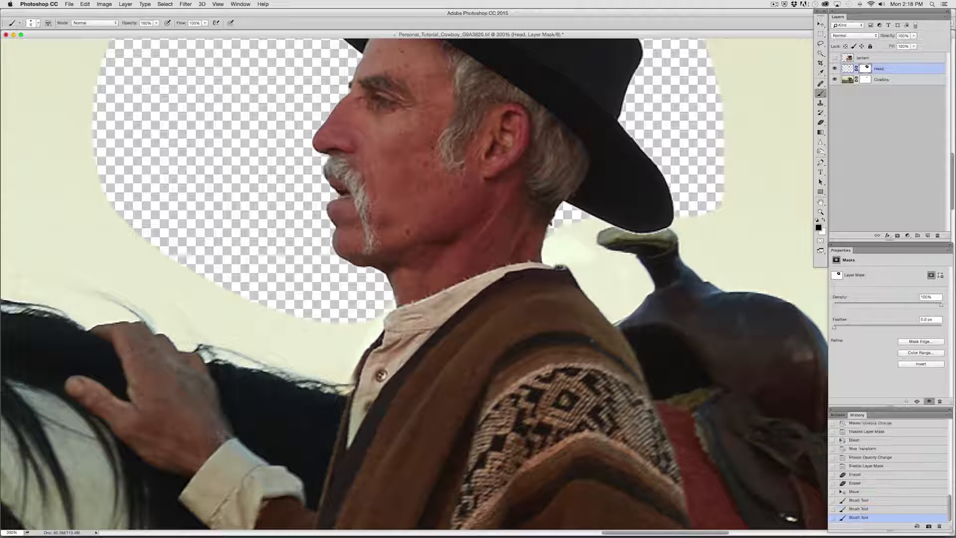
# Step: Restore the poncho corner at the back of the neck on the Head mask with a smaller Eraser
pyautogui.press('e')
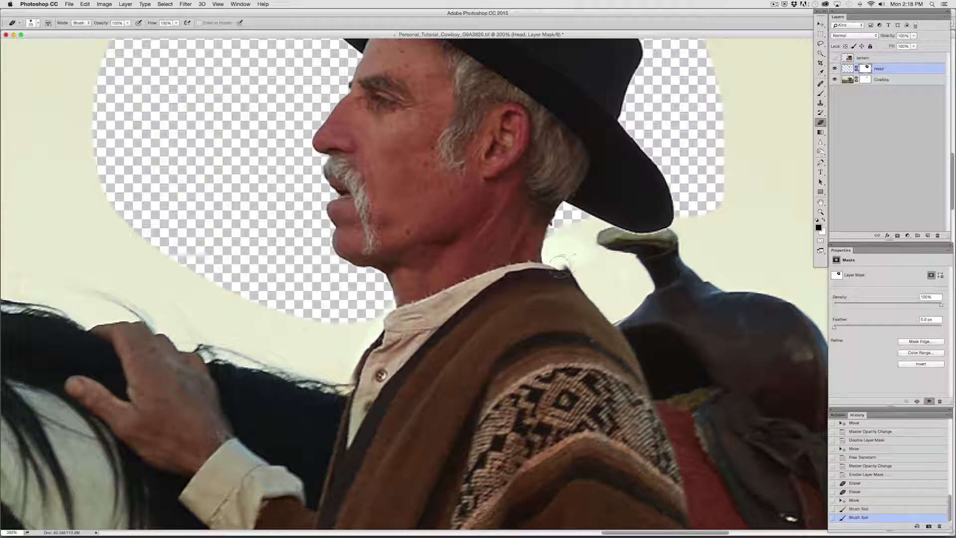
pyautogui.press('[')
pyautogui.press('[')
pyautogui.moveTo(564, 264); pyautogui.dragTo(574, 266)
pyautogui.click(574, 267)
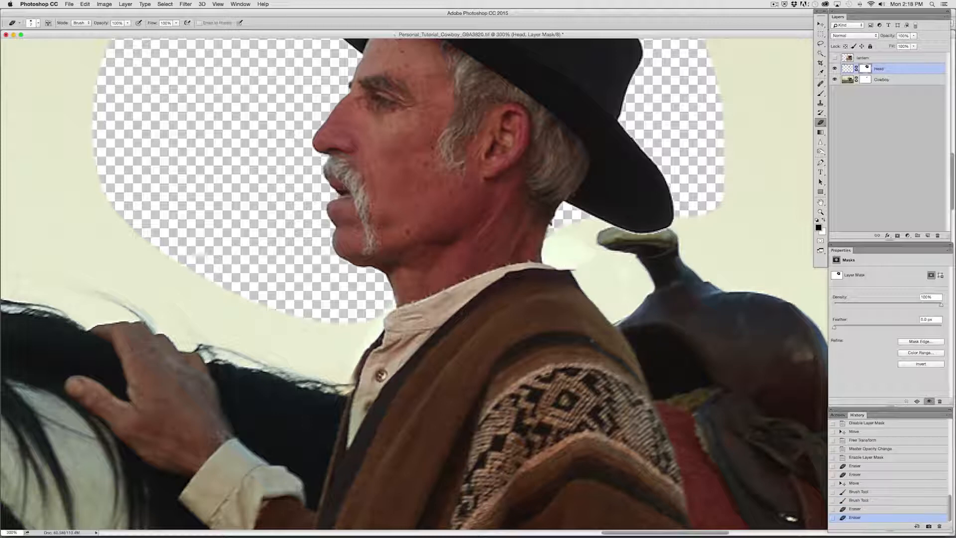
# Step: Paint black on the Head mask with a small Brush to clean up the poncho corner behind the neck
pyautogui.press('b')
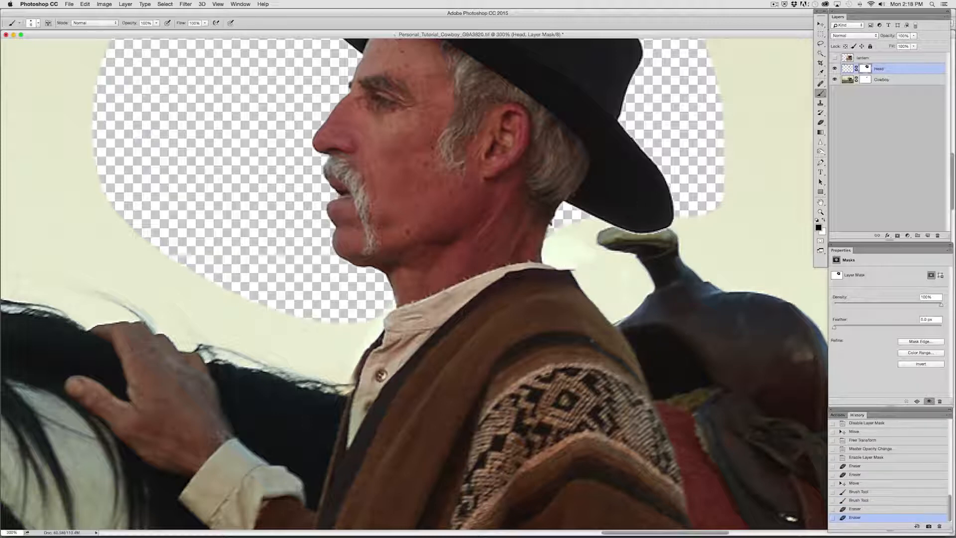
pyautogui.click(574, 272)
pyautogui.click(578, 272)
pyautogui.click(583, 274)
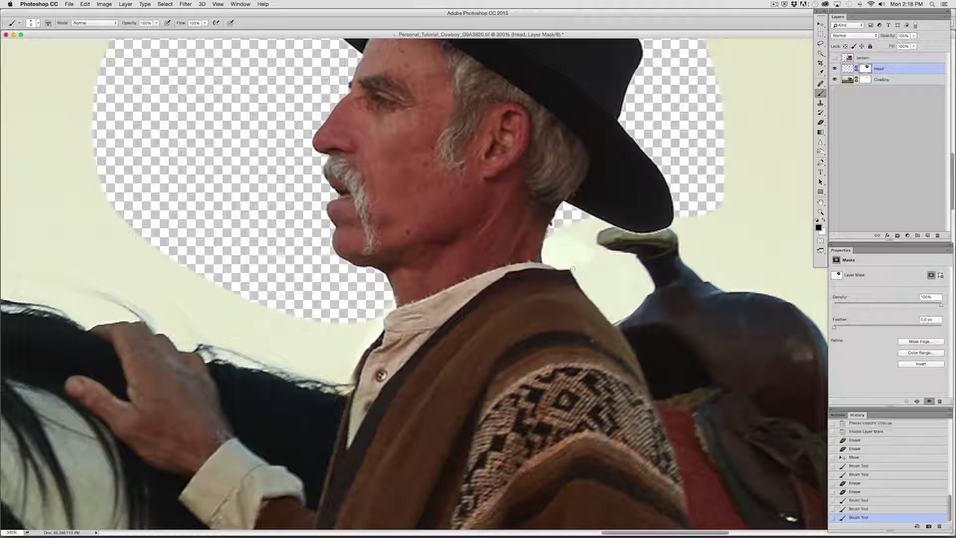
pyautogui.click(592, 275)
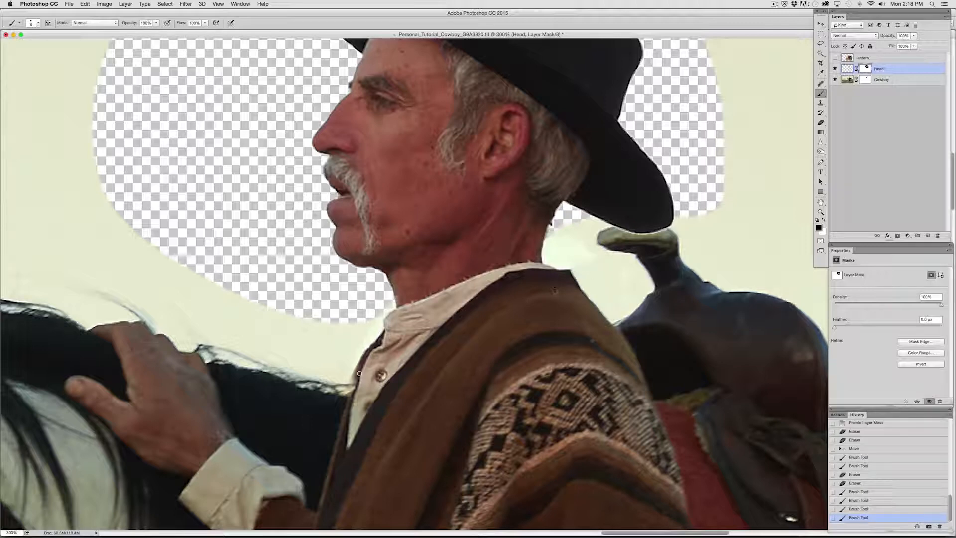
# Step: Refine the Head mask along the front edge of the shirt and poncho with the Eraser and Brush, setting the Brush to 40% opacity
pyautogui.click(820, 122)
pyautogui.moveTo(354, 389)
pyautogui.mouseDown()
pyautogui.moveTo(359, 372)
pyautogui.moveTo(350, 412)
pyautogui.moveTo(359, 371)
pyautogui.moveTo(348, 428)
pyautogui.mouseUp()
pyautogui.click(821, 93)
pyautogui.moveTo(348, 429); pyautogui.dragTo(349, 418)
pyautogui.press('4')
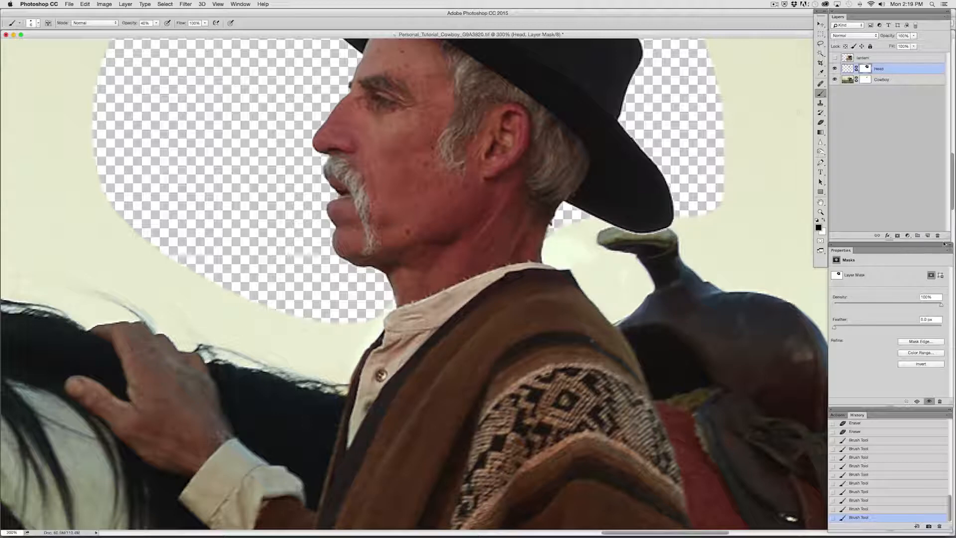
# Step: Add a Curves adjustment layer clipped to the Head layer and slightly lower the midpoint of its Red channel
pyautogui.click(908, 236)
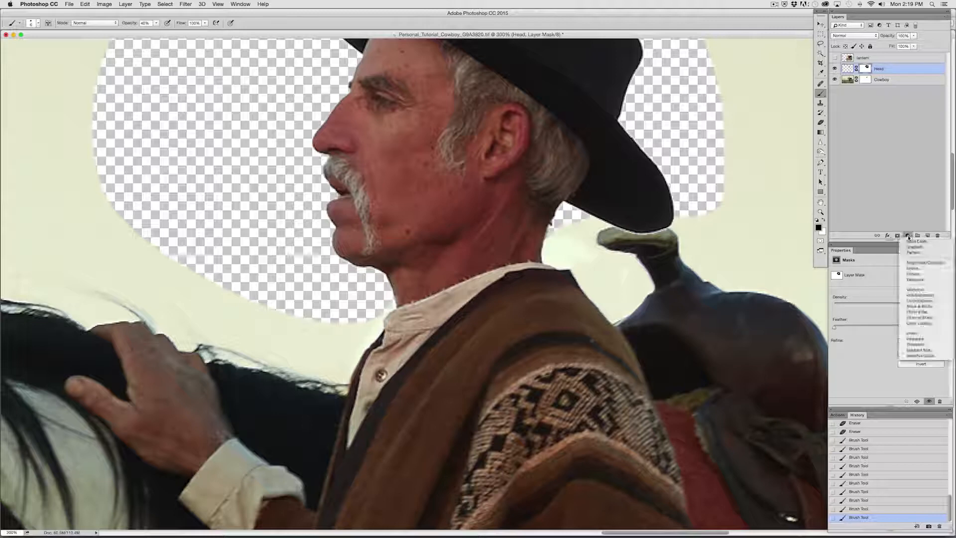
pyautogui.click(918, 274)
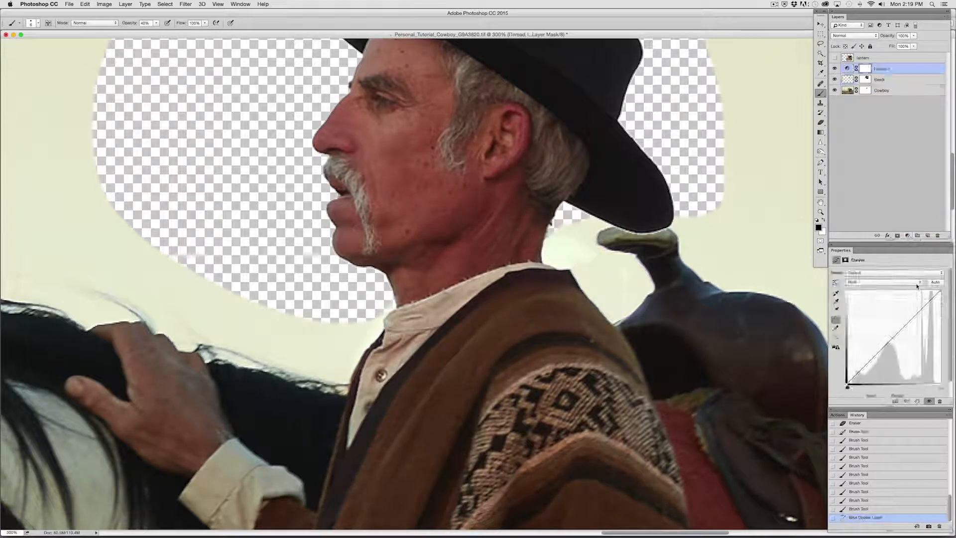
pyautogui.click(915, 283)
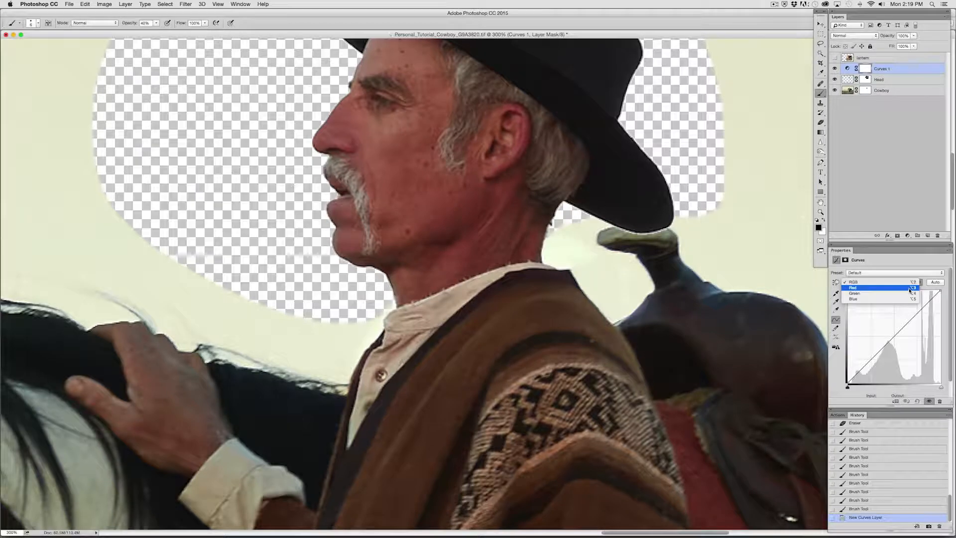
pyautogui.click(910, 289)
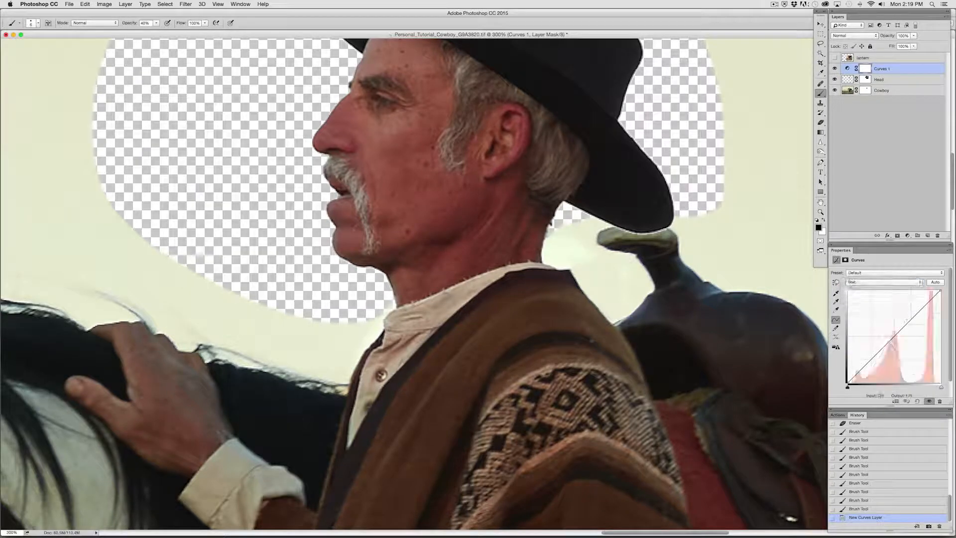
pyautogui.click(893, 337)
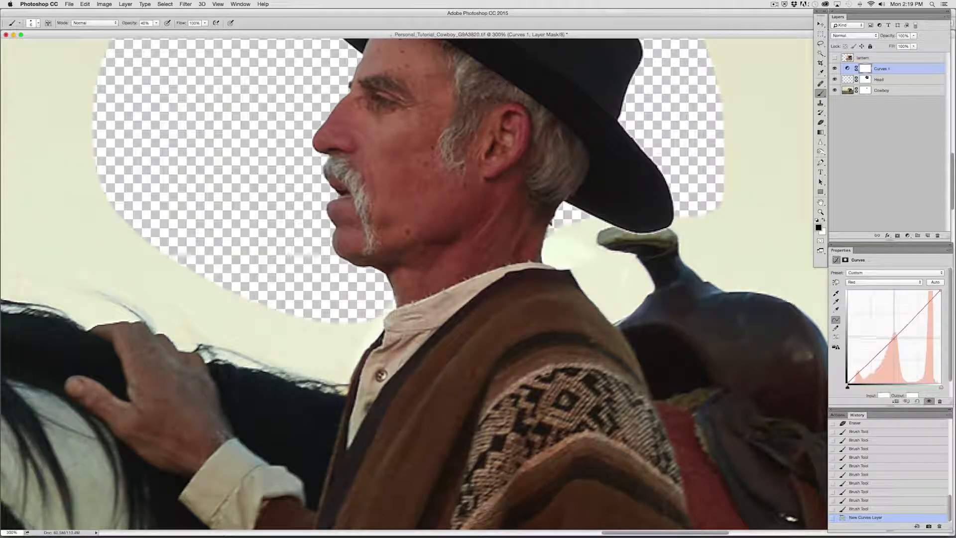
pyautogui.moveTo(895, 337); pyautogui.dragTo(893, 340)
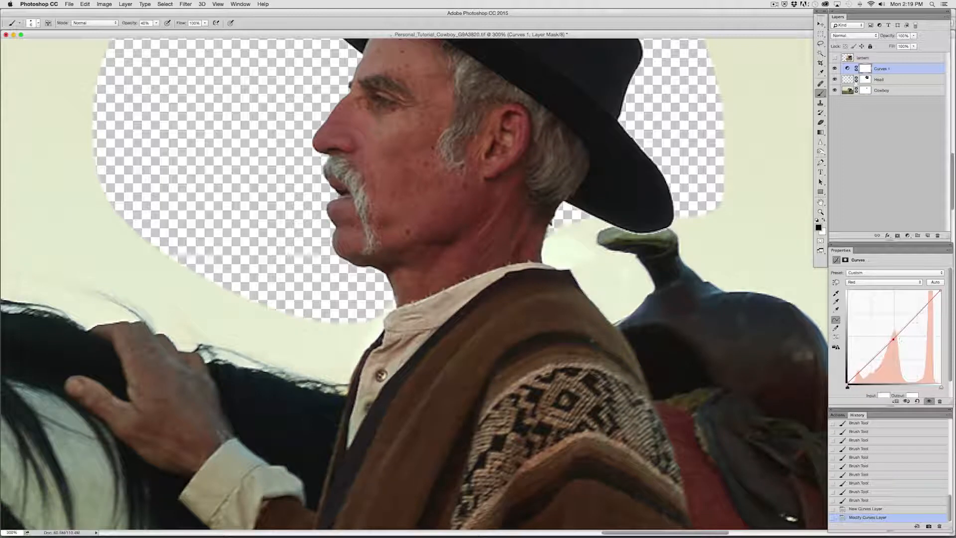
pyautogui.keyDown('alt'); pyautogui.click(849, 73); pyautogui.keyUp('alt')
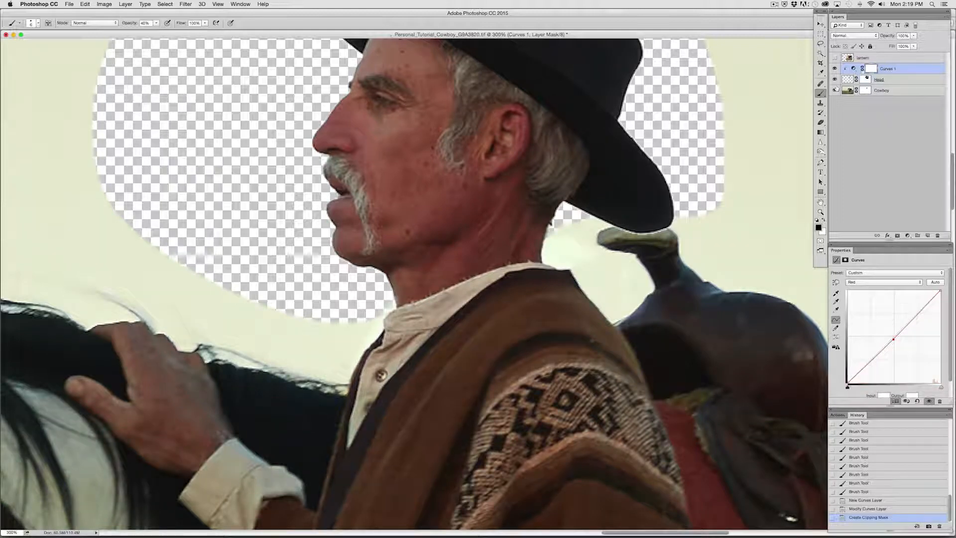
# Step: Compare the image with the Head layer shown and hidden, and check the head's proportions against the whole figure and horse
pyautogui.click(835, 80)
pyautogui.click(835, 80)
pyautogui.click(835, 80)
pyautogui.click(835, 80)
pyautogui.click(835, 79)
pyautogui.click(835, 80)
pyautogui.click(835, 79)
pyautogui.click(835, 80)
pyautogui.click(835, 79)
pyautogui.click(836, 80)
pyautogui.click(835, 80)
pyautogui.click(835, 80)
pyautogui.click(832, 83)
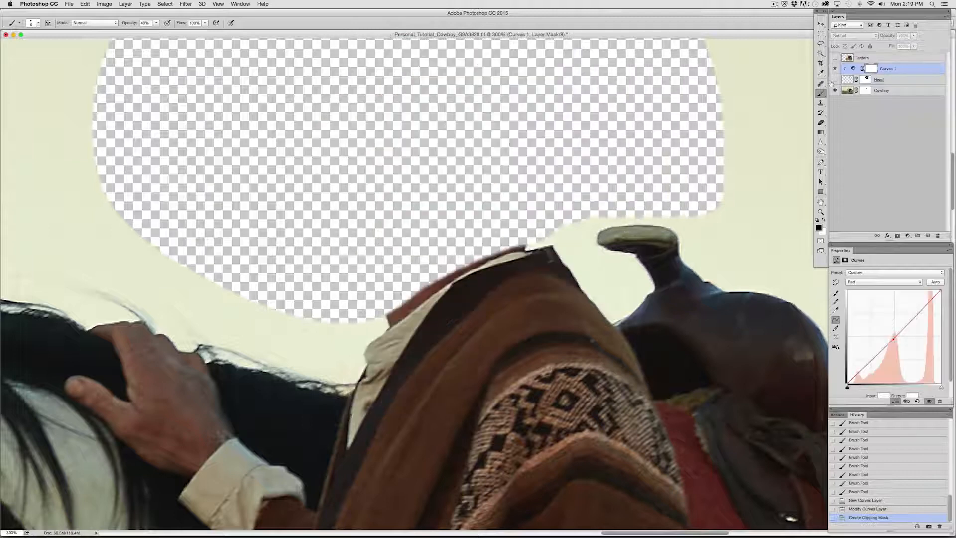
pyautogui.click(832, 83)
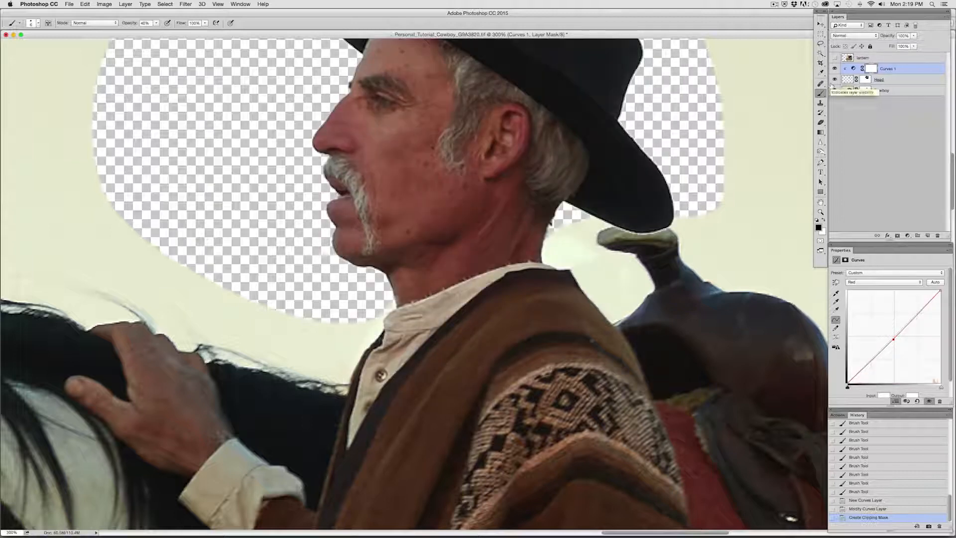
pyautogui.press('super+0')
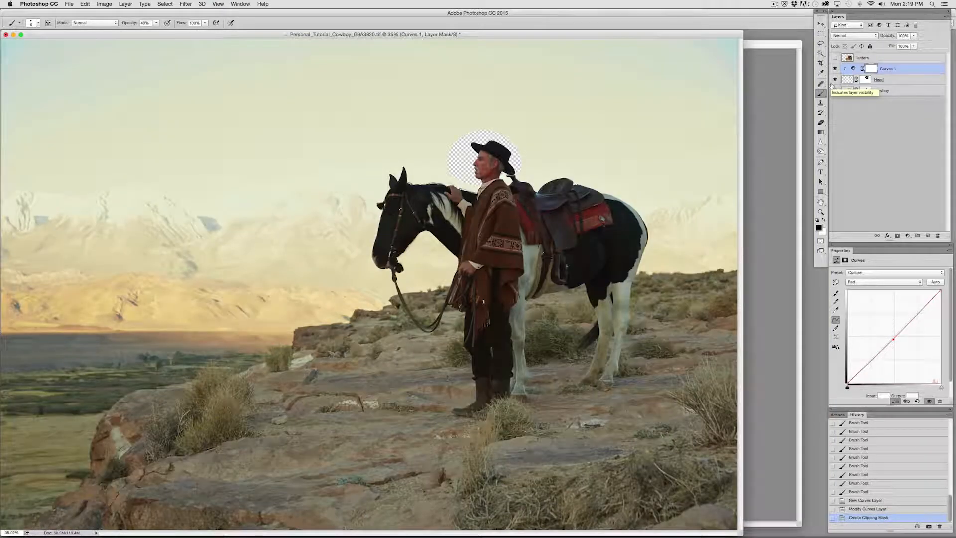
pyautogui.press('super+minus')
pyautogui.press('super+minus')
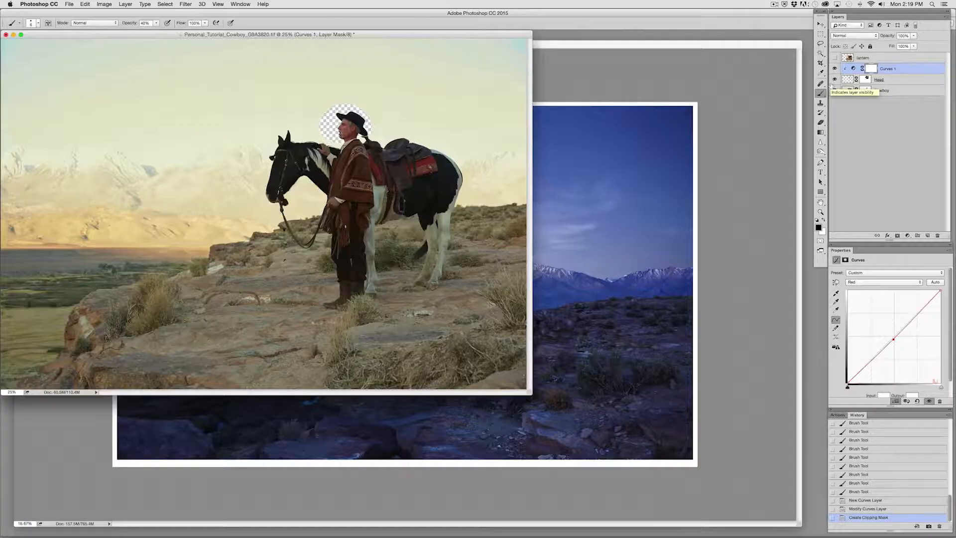
pyautogui.moveTo(532, 394); pyautogui.dragTo(693, 490)
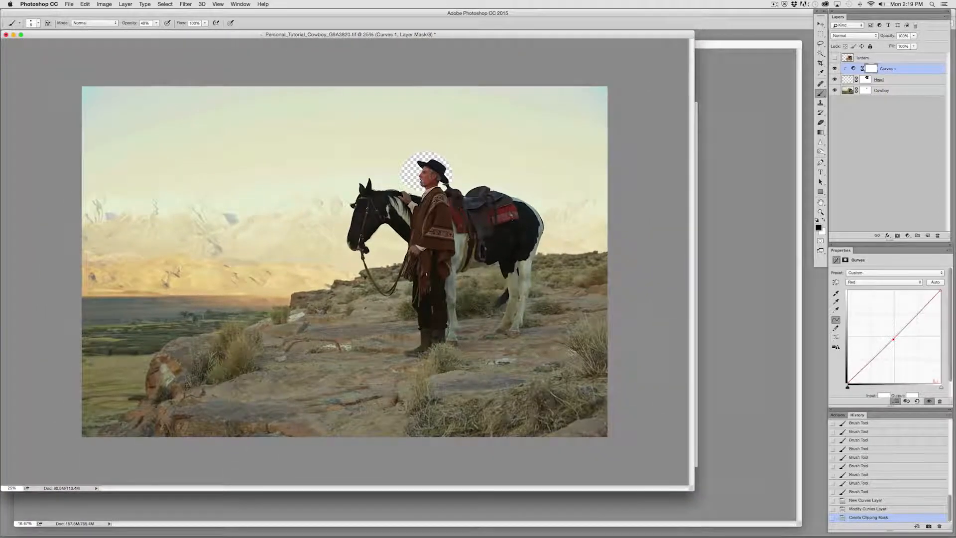
# Step: Select the Head layer and scale it proportionally to 97.87% with Free Transform
pyautogui.click(878, 80)
pyautogui.press('super+plus')
pyautogui.press('super+plus')
pyautogui.press('super+plus')
pyautogui.press('super+plus')
pyautogui.moveTo(644, 202); pyautogui.dragTo(414, 363)
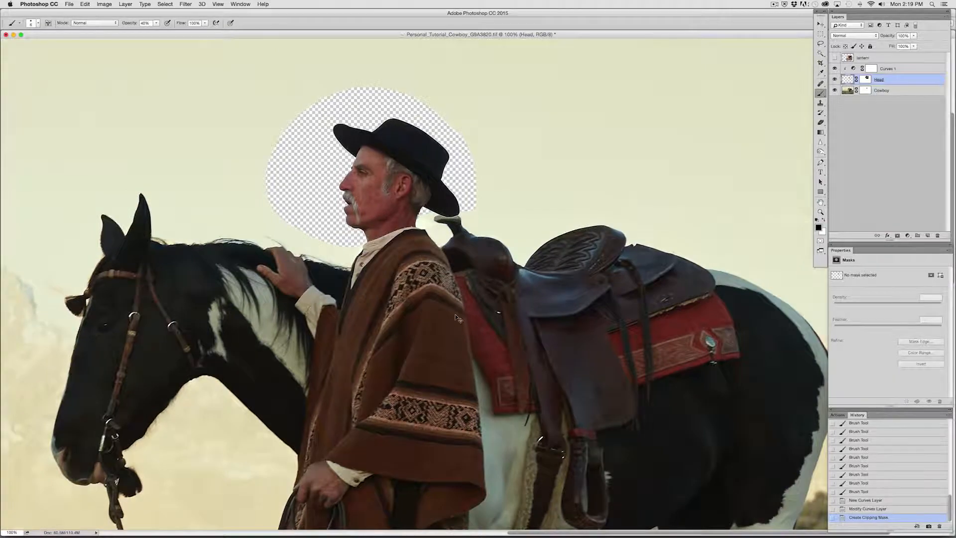
pyautogui.press('super+plus')
pyautogui.press('super+plus')
pyautogui.moveTo(408, 328); pyautogui.dragTo(549, 395)
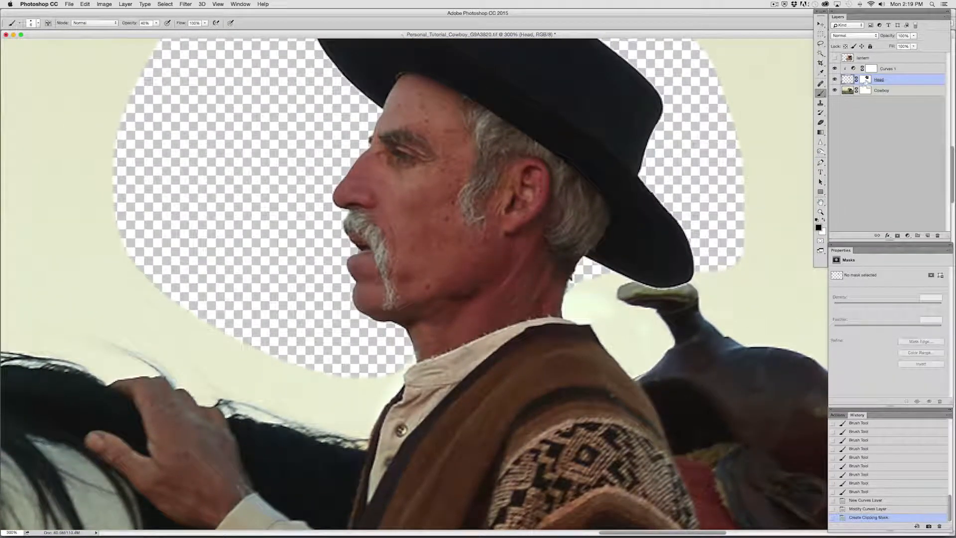
pyautogui.press('super+t')
pyautogui.press('super+1')
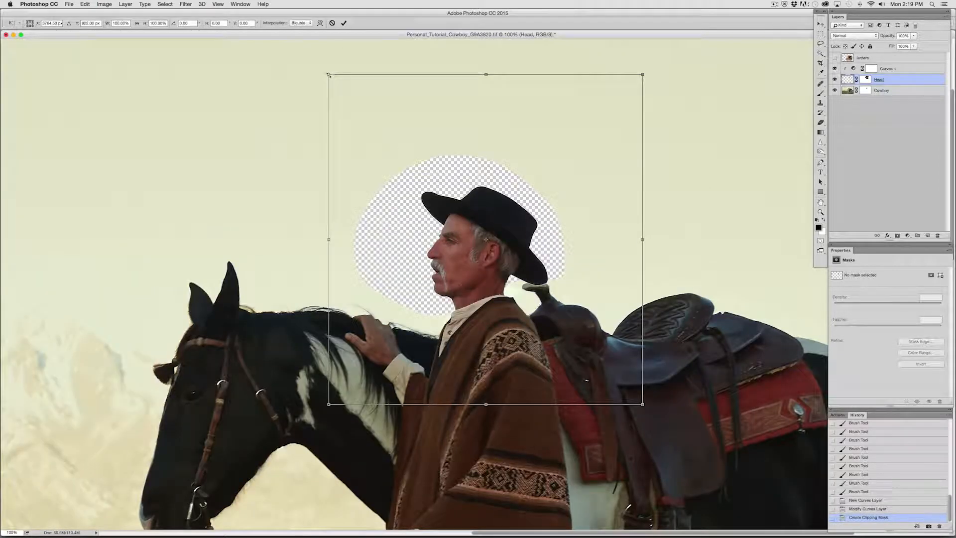
pyautogui.moveTo(328, 75); pyautogui.dragTo(331, 76)
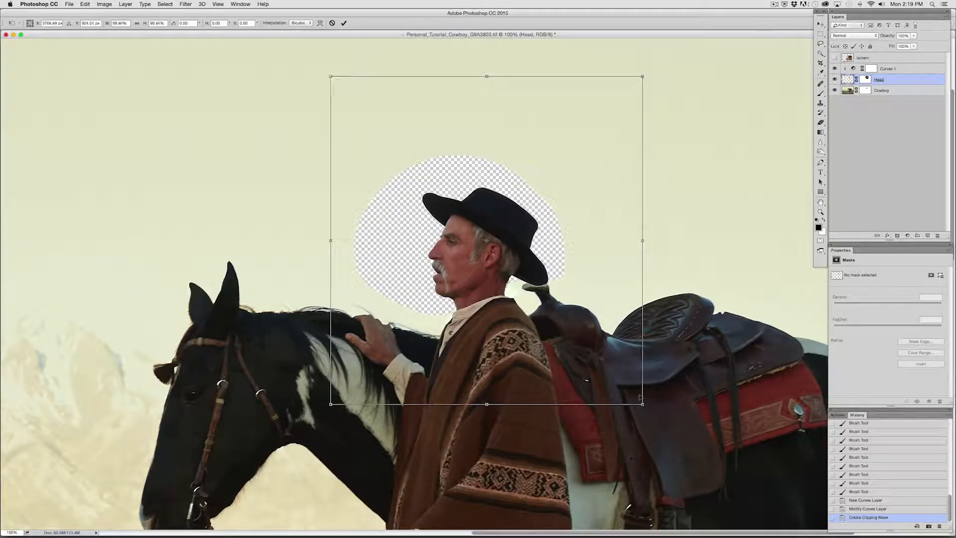
pyautogui.moveTo(641, 404); pyautogui.dragTo(636, 401)
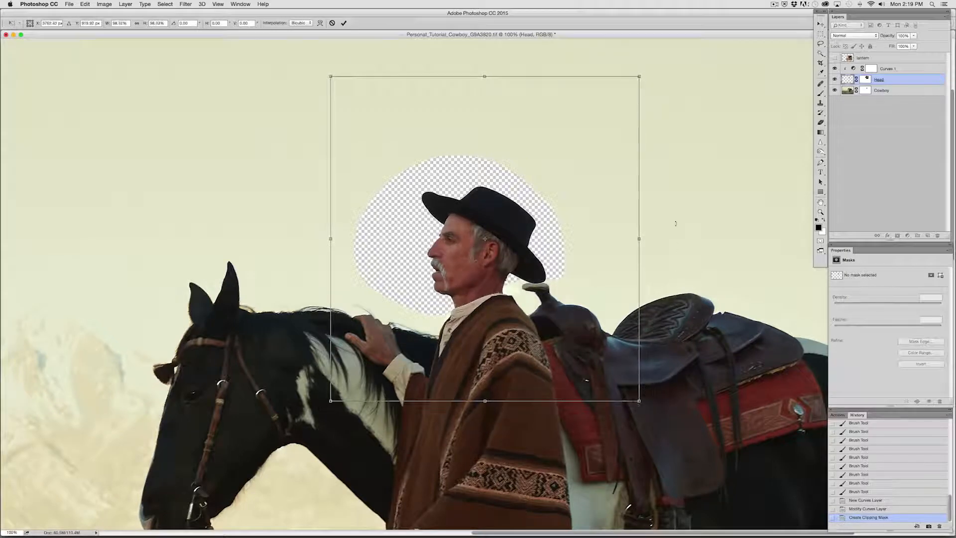
pyautogui.moveTo(638, 78); pyautogui.dragTo(638, 78)
# Step: Nudge the scaled head in small increments to align its neck and collar with the poncho, and apply the transform
pyautogui.press('Up')
pyautogui.press('Up')
pyautogui.press('Up')
pyautogui.press('Right')
pyautogui.press('Right')
pyautogui.press('Right')
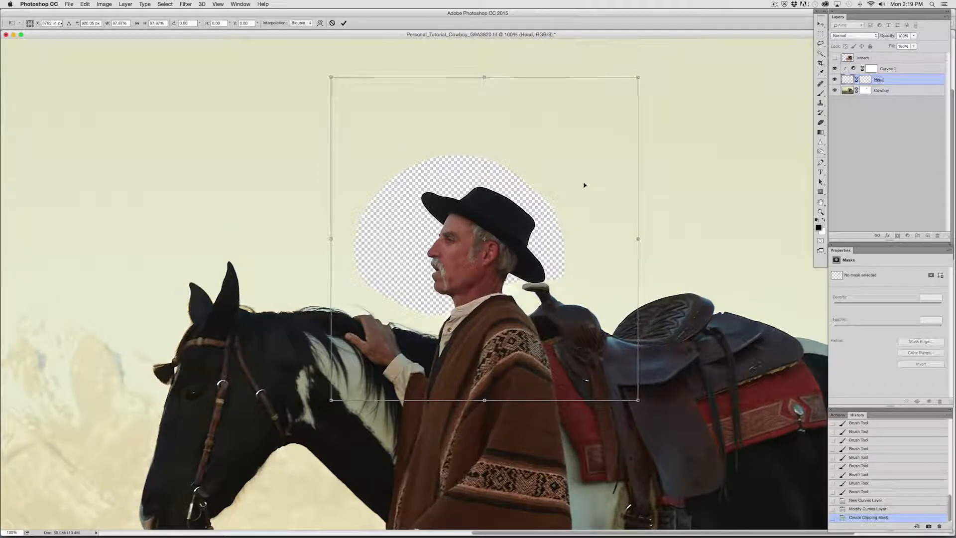
pyautogui.press('Up')
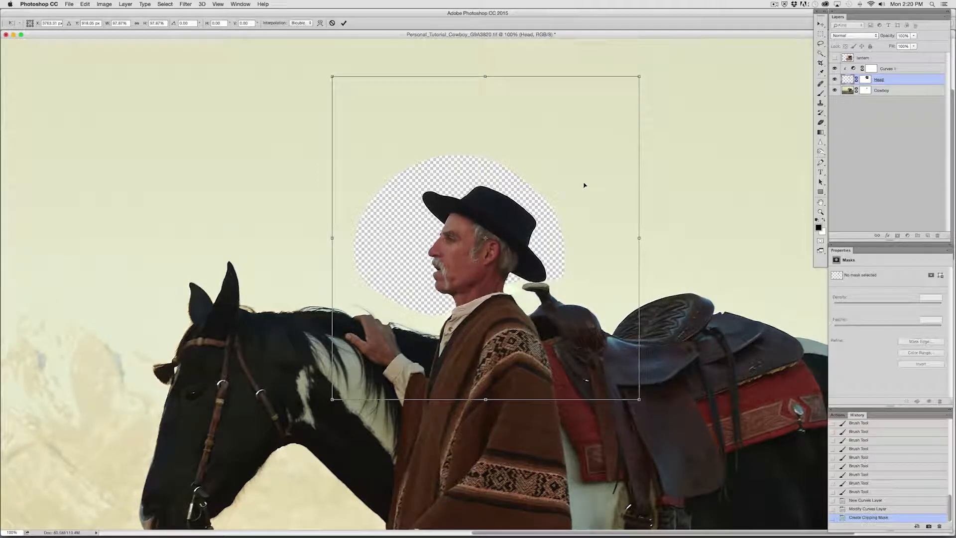
pyautogui.press('Left')
pyautogui.press('Up')
pyautogui.press('Up')
pyautogui.press('Up')
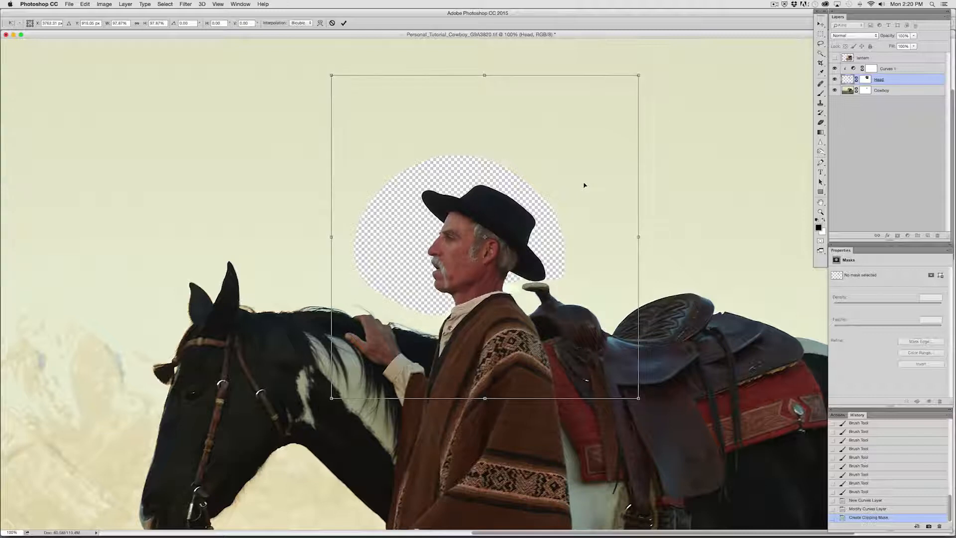
pyautogui.press('Down')
pyautogui.press('Down')
pyautogui.press('Down')
pyautogui.press('Down')
pyautogui.press('Down')
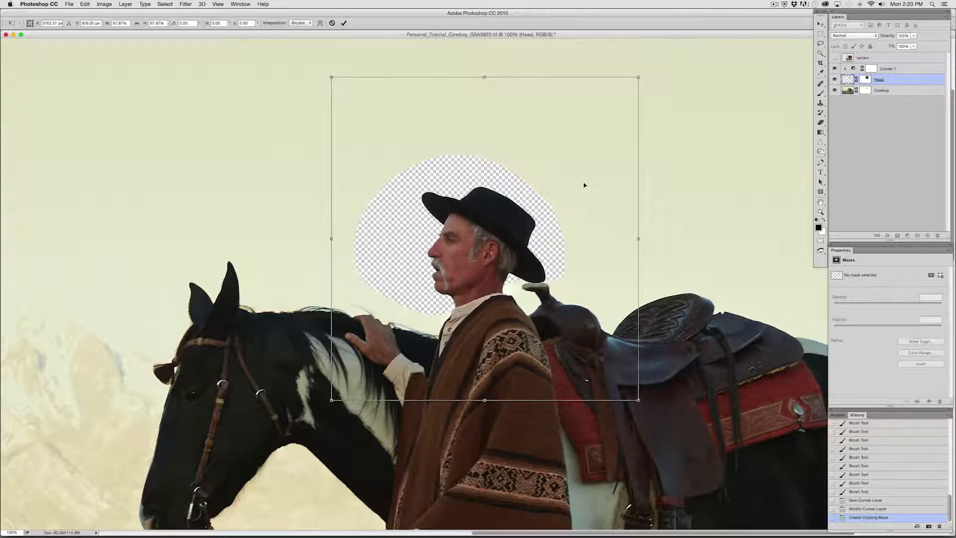
pyautogui.press('Return')
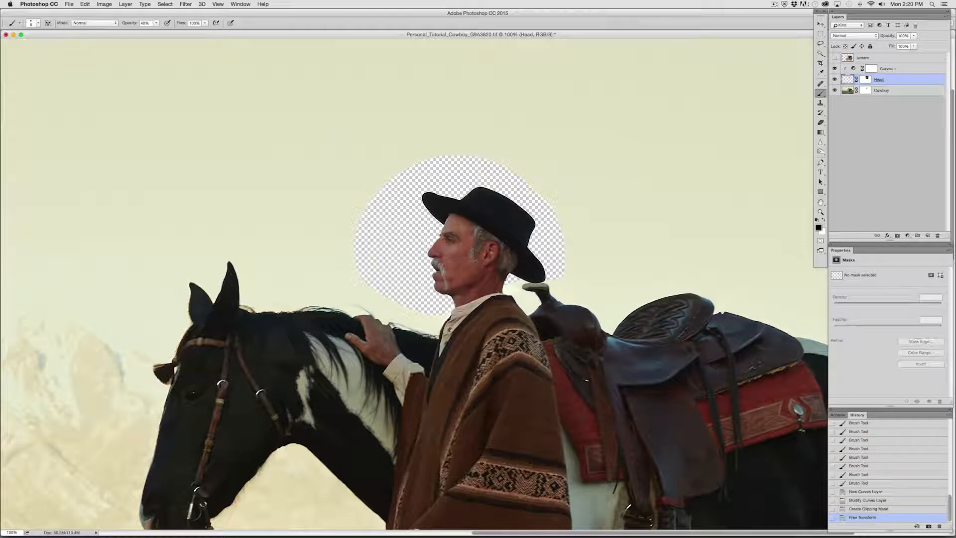
# Step: Rename the Curves adjustment layer as Blend
pyautogui.click(885, 69)
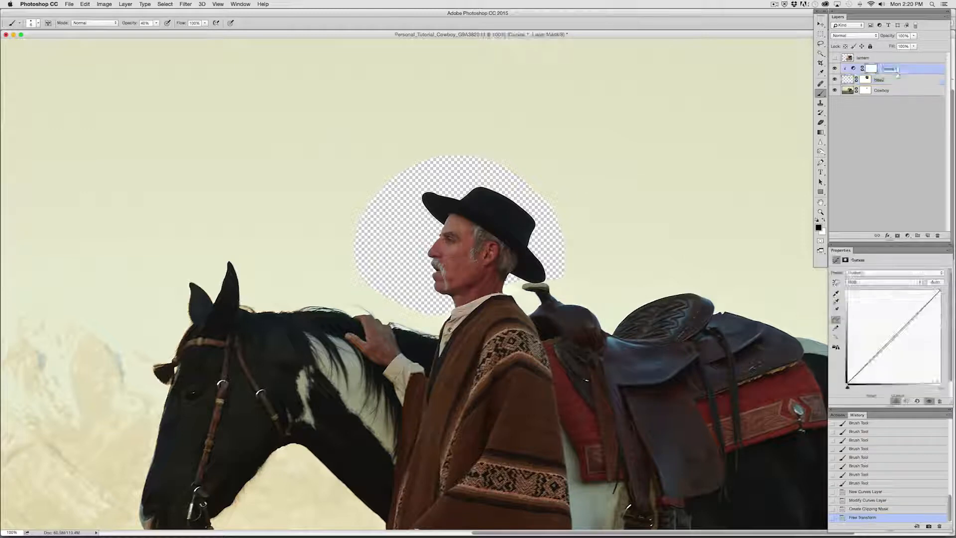
pyautogui.write('Glow')
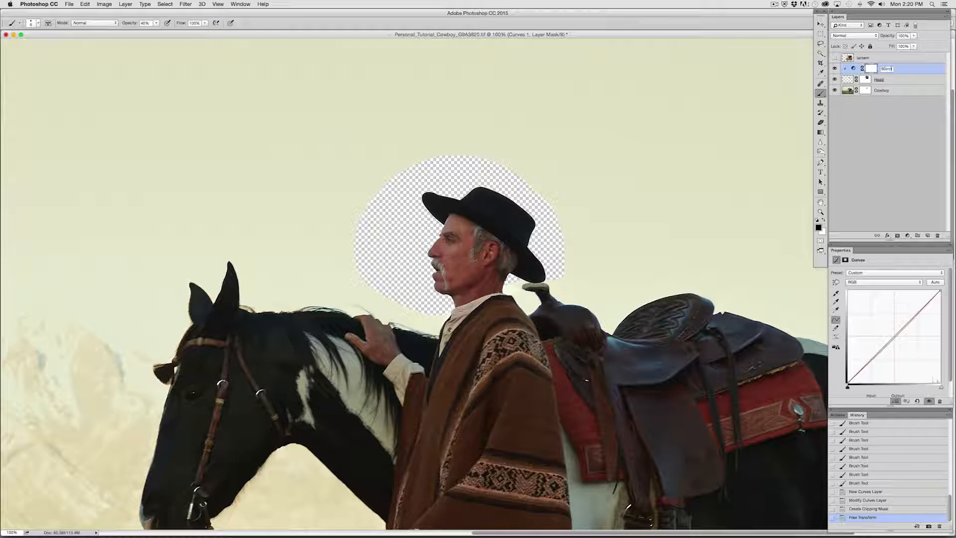
pyautogui.press('Return')
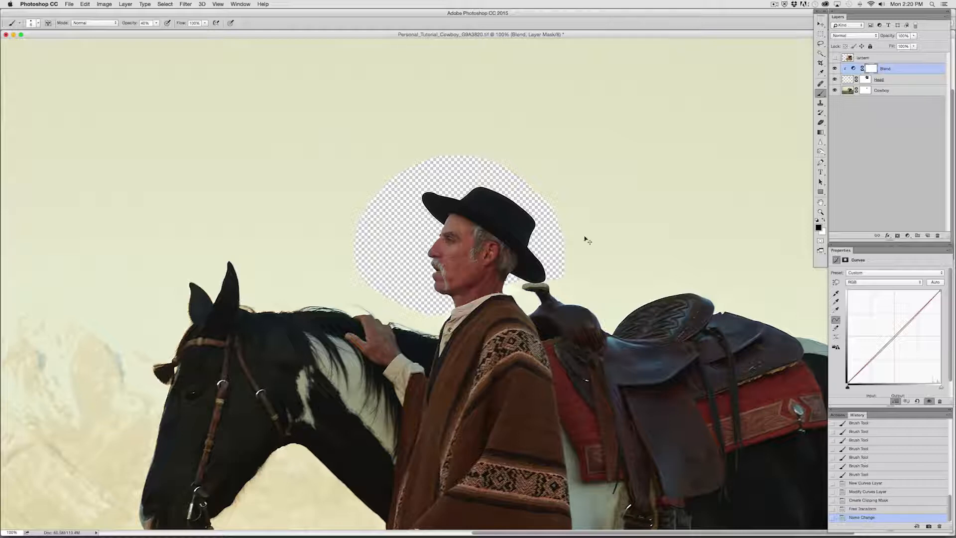
# Step: Inspect the composite at 200% for flaws around the horse's head, the cowboy's face, poncho and hands, the boots and the surrounding ground
pyautogui.press('super+0')
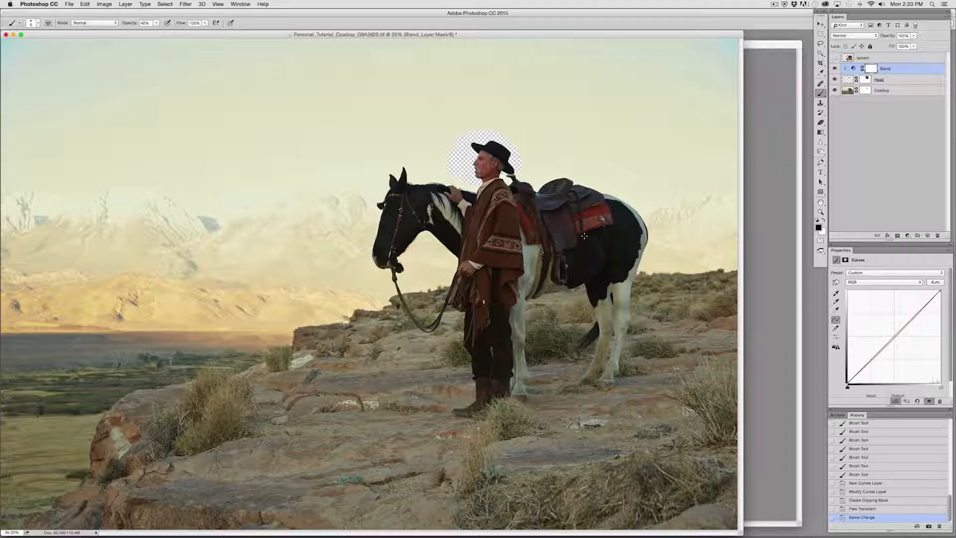
pyautogui.press('super+plus')
pyautogui.press('super+plus')
pyautogui.press('super+plus')
pyautogui.press('super+plus')
pyautogui.moveTo(479, 298); pyautogui.dragTo(249, 478)
pyautogui.moveTo(358, 239)
pyautogui.mouseDown()
pyautogui.moveTo(76, 312)
pyautogui.moveTo(528, 164)
pyautogui.moveTo(507, 167)
pyautogui.mouseUp()
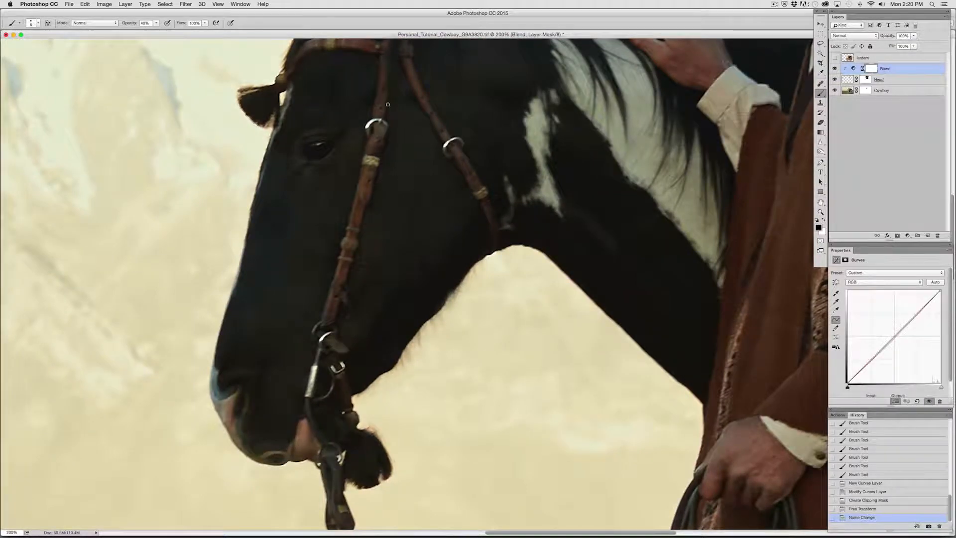
pyautogui.moveTo(697, 59); pyautogui.dragTo(250, 366)
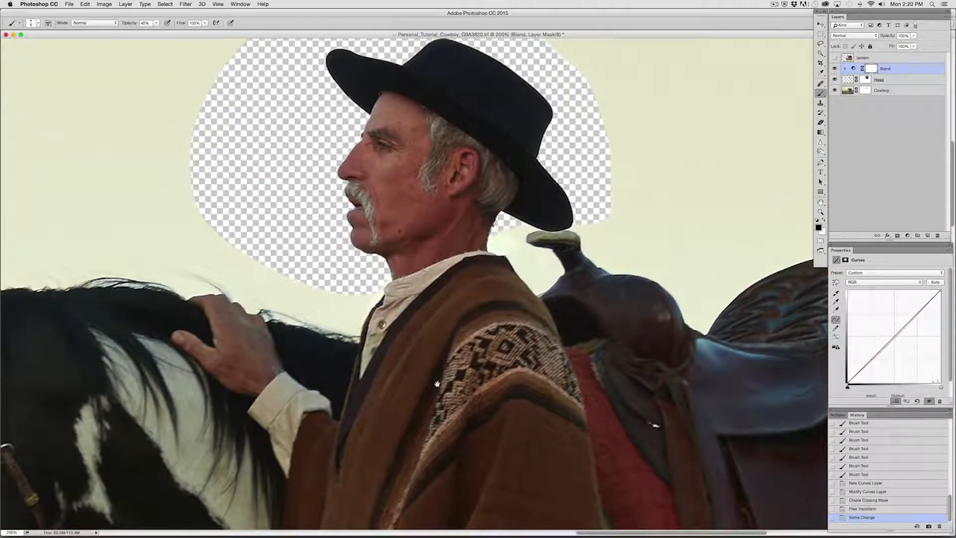
pyautogui.moveTo(437, 383); pyautogui.dragTo(473, 320)
pyautogui.moveTo(406, 419); pyautogui.dragTo(491, 265)
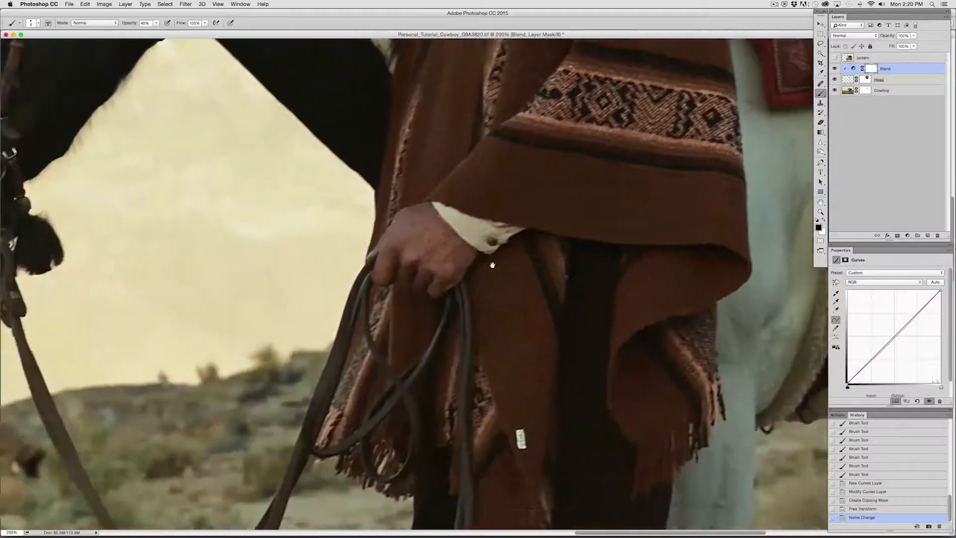
pyautogui.moveTo(408, 378); pyautogui.dragTo(557, 168)
pyautogui.moveTo(408, 400); pyautogui.dragTo(495, 159)
pyautogui.moveTo(444, 414); pyautogui.dragTo(469, 275)
pyautogui.moveTo(577, 213); pyautogui.dragTo(443, 184)
pyautogui.moveTo(641, 245); pyautogui.dragTo(363, 239)
pyautogui.moveTo(441, 257); pyautogui.dragTo(586, 318)
pyautogui.moveTo(325, 259); pyautogui.dragTo(459, 242)
pyautogui.moveTo(394, 198); pyautogui.dragTo(396, 210)
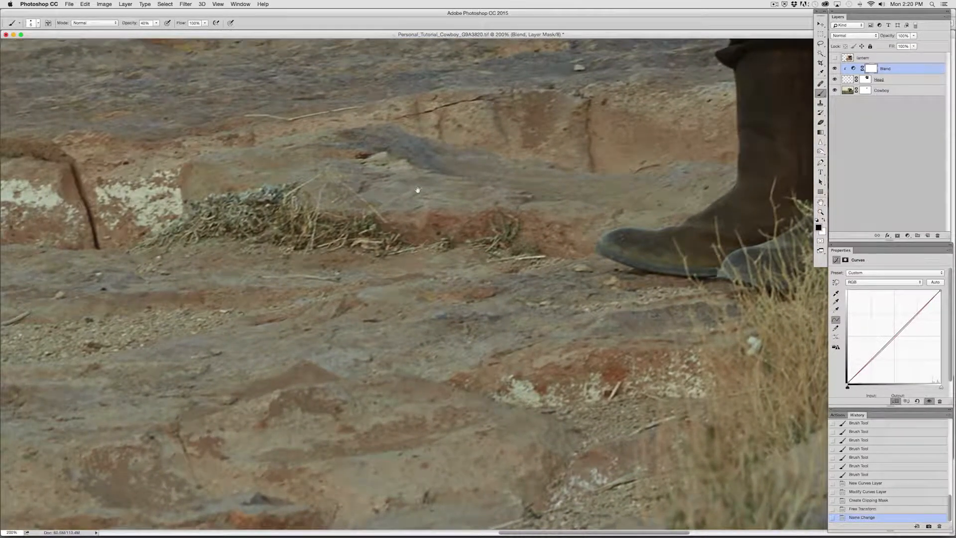
pyautogui.scroll(10, 417, 190)
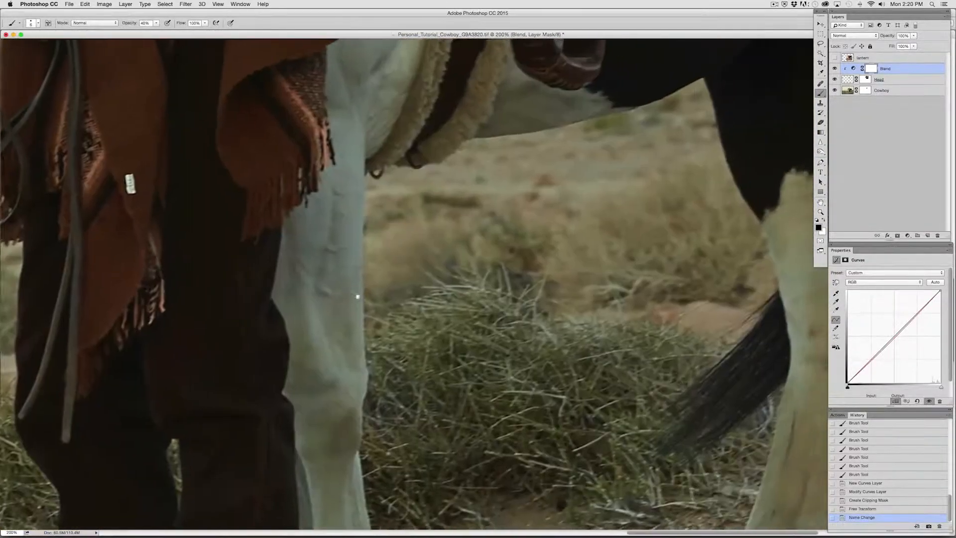
# Step: Sharpen the Cowboy layer with Unsharp Mask at 46% amount, 1.0 pixel radius and threshold 0
pyautogui.moveTo(357, 296); pyautogui.dragTo(338, 329)
pyautogui.moveTo(290, 227); pyautogui.dragTo(365, 327)
pyautogui.moveTo(455, 293); pyautogui.dragTo(762, 363)
pyautogui.moveTo(448, 322); pyautogui.dragTo(428, 427)
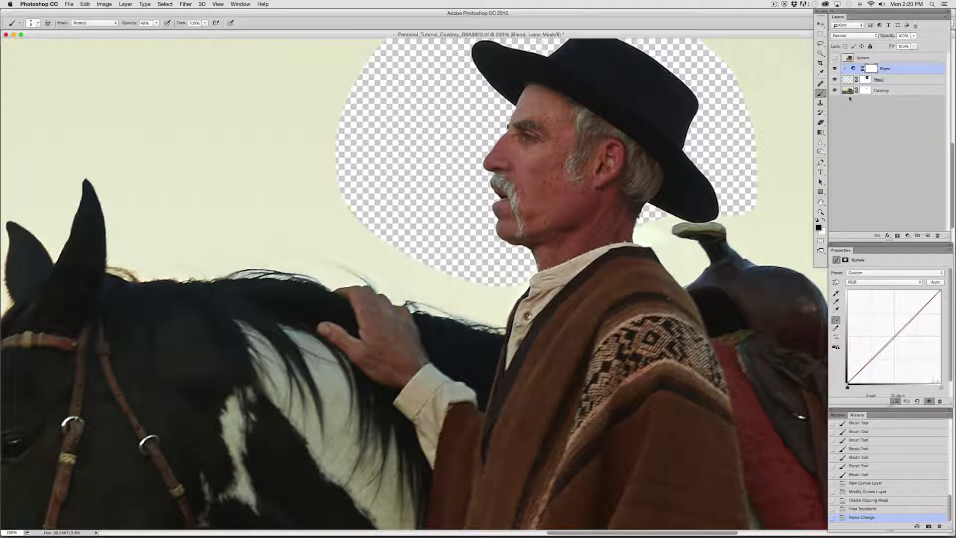
pyautogui.click(850, 92)
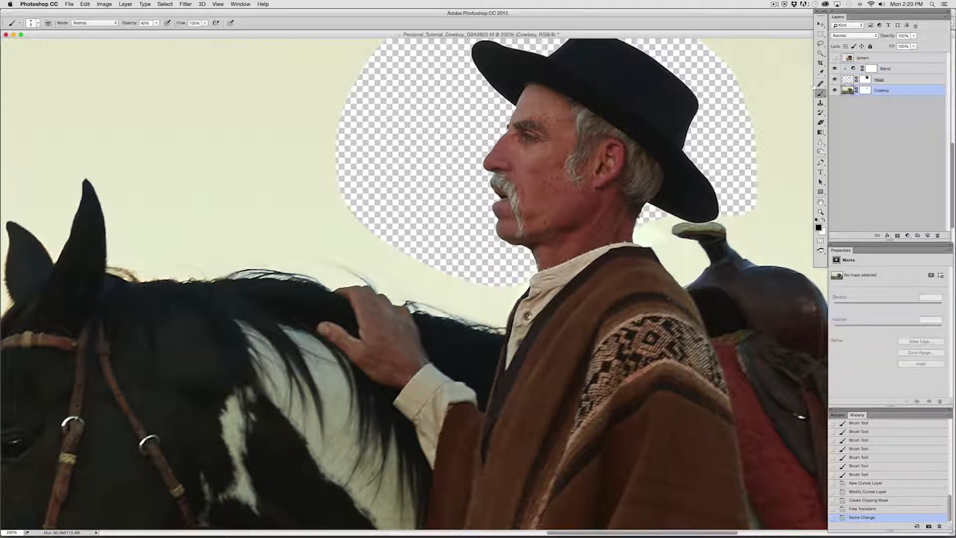
pyautogui.click(185, 4)
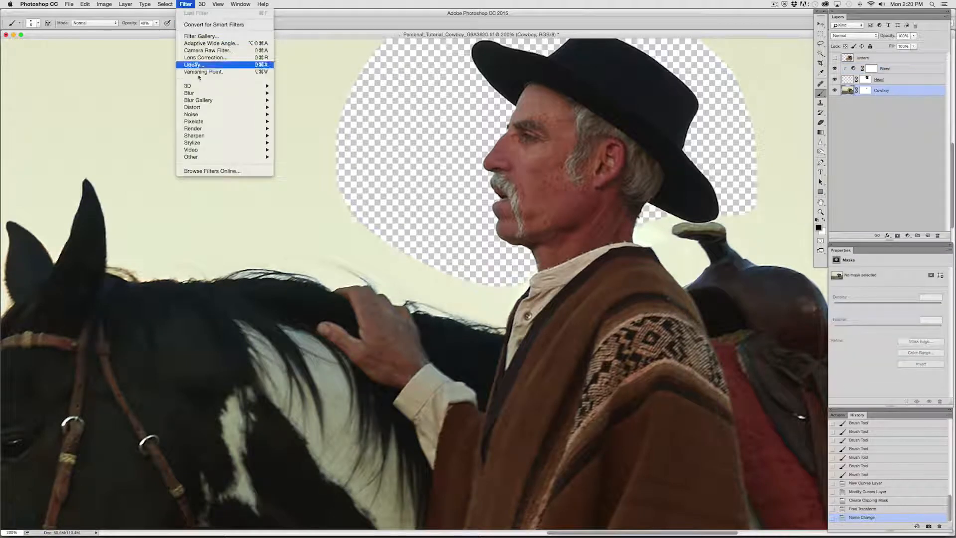
pyautogui.moveTo(199, 130)
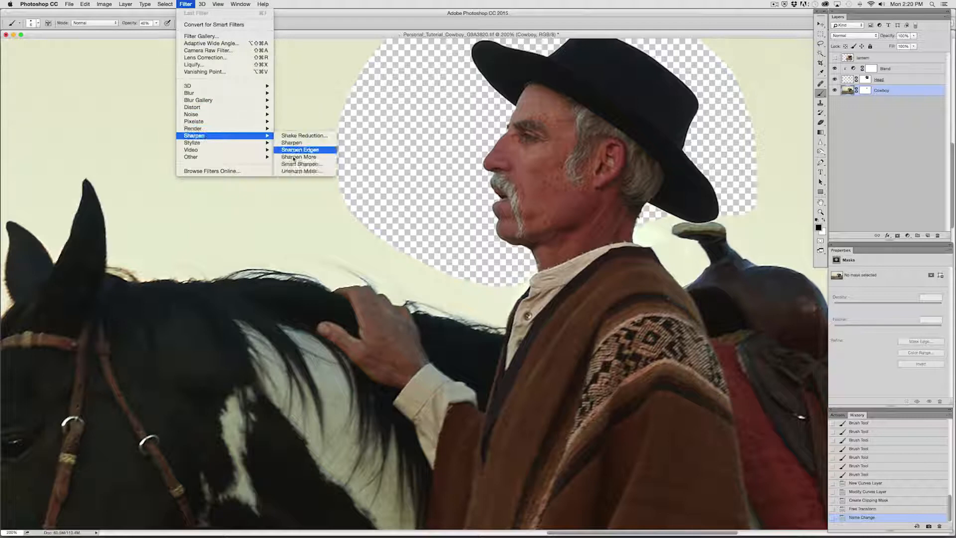
pyautogui.click(298, 171)
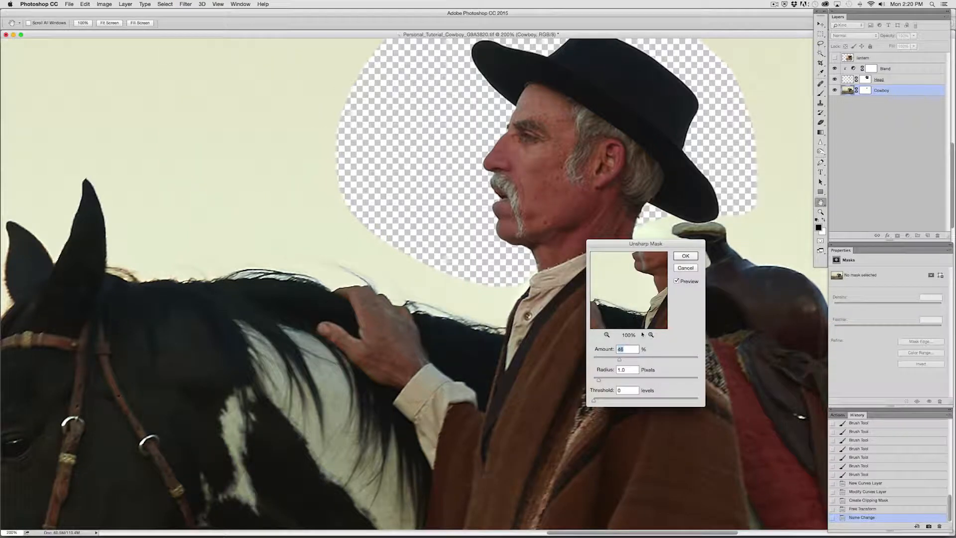
pyautogui.click(685, 256)
# Step: Apply the same Unsharp Mask settings to the Head layer and check the whole composite
pyautogui.hotkey('alt', ']')
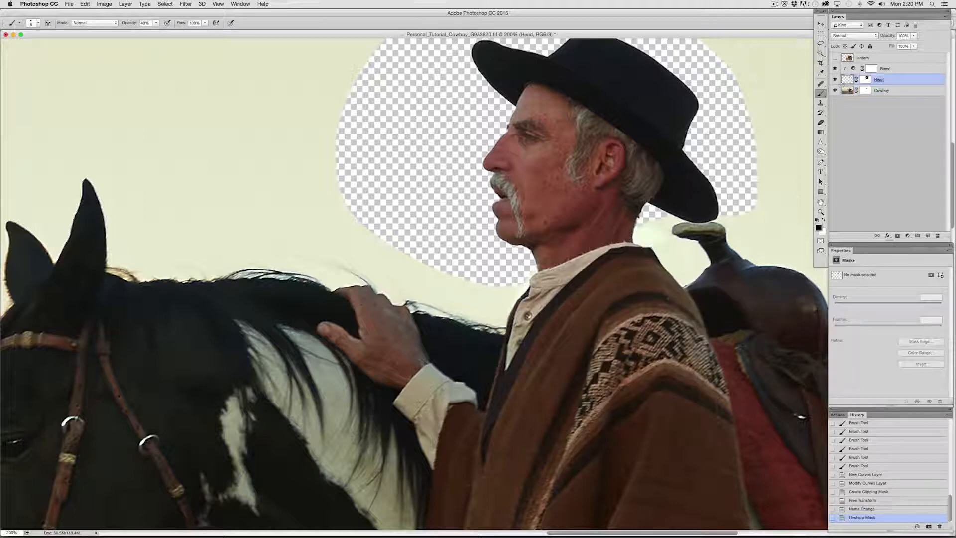
pyautogui.hotkey('ctrl', 'f')
pyautogui.moveTo(367, 396); pyautogui.dragTo(459, 242)
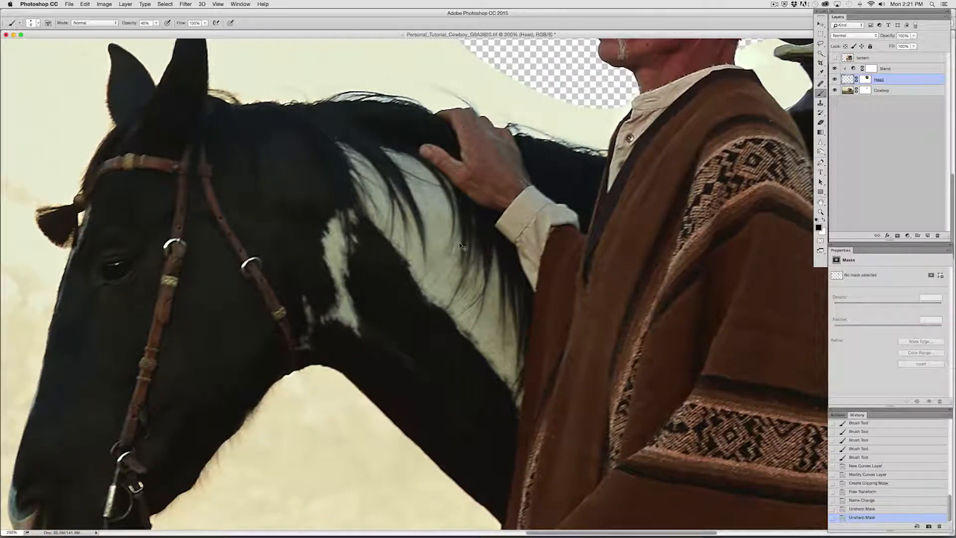
pyautogui.press('super+0')
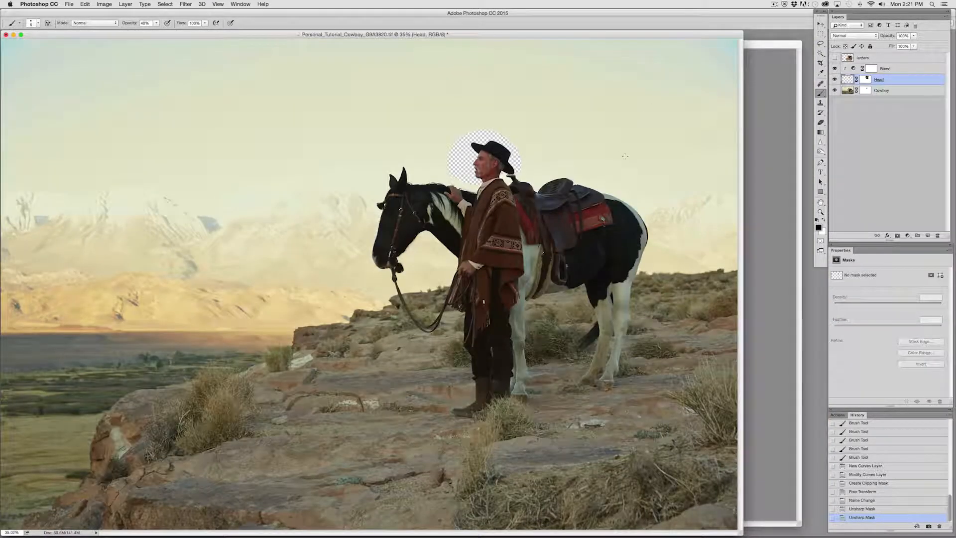
# Step: Show the lantern layer and add a layer mask to it
pyautogui.click(836, 57)
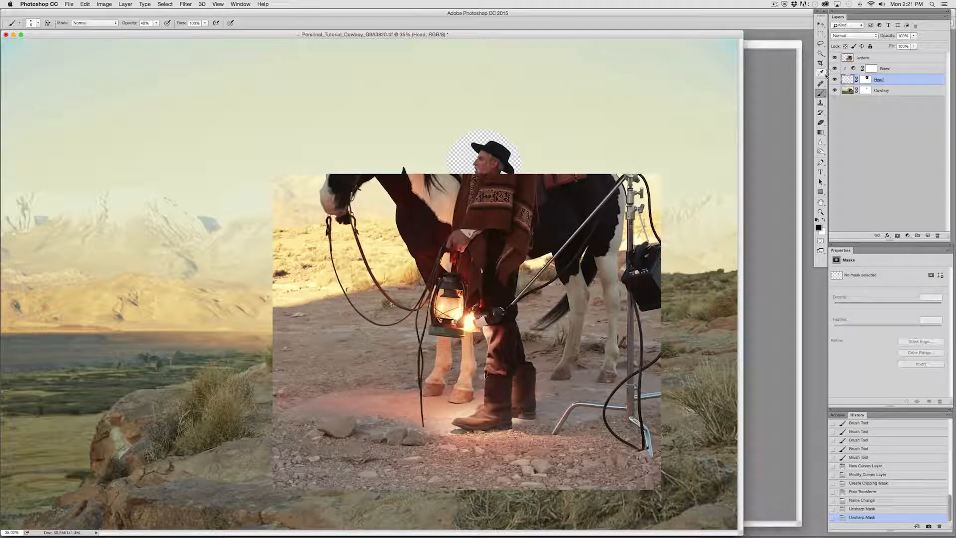
pyautogui.click(885, 58)
pyautogui.click(897, 236)
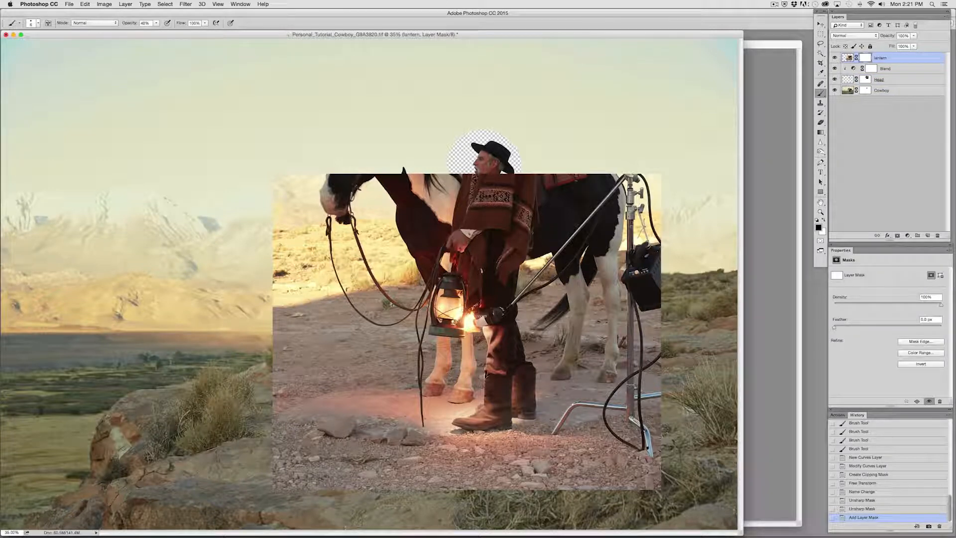
# Step: Mask out the lantern layer outside a rectangular area around the lantern, hand and legs by filling the inverted selection with black
pyautogui.click(821, 35)
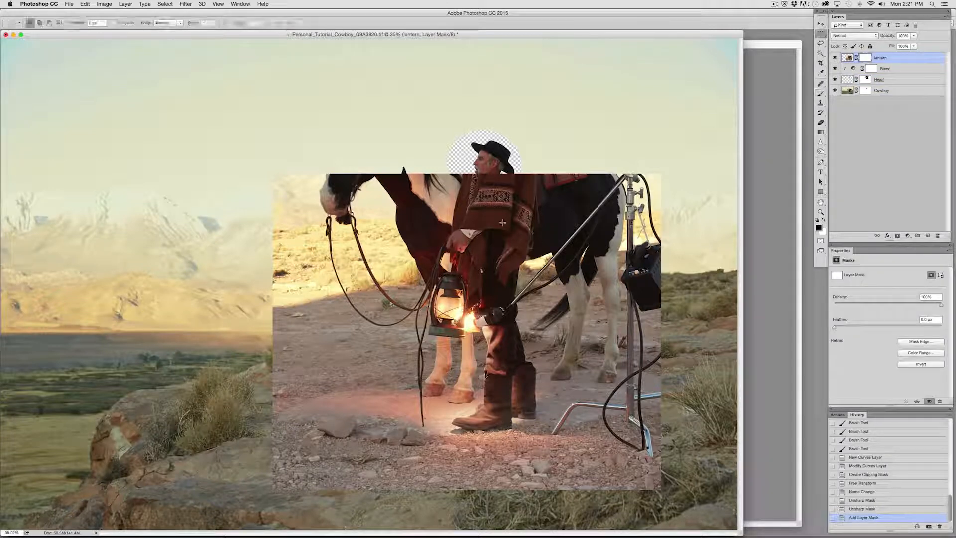
pyautogui.moveTo(525, 207); pyautogui.dragTo(398, 391)
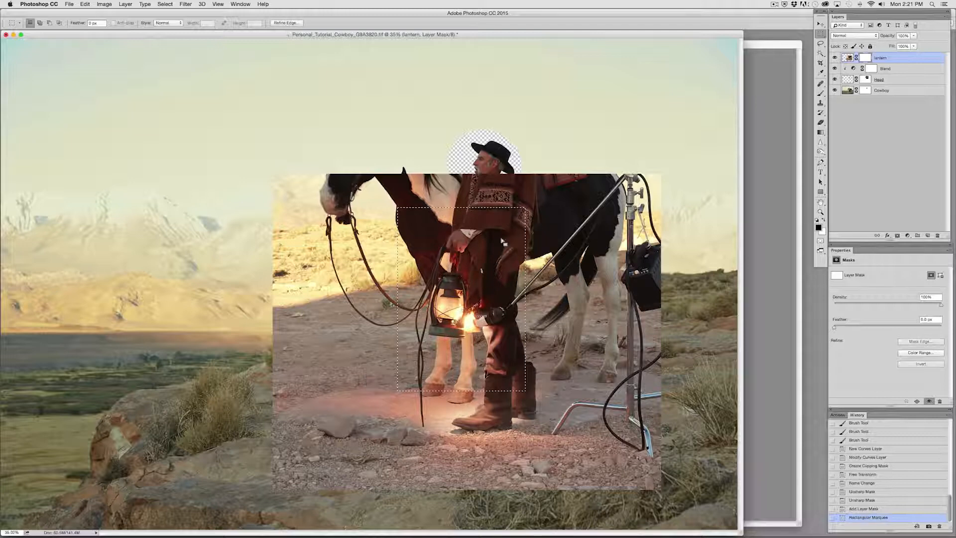
pyautogui.moveTo(547, 197); pyautogui.dragTo(387, 419)
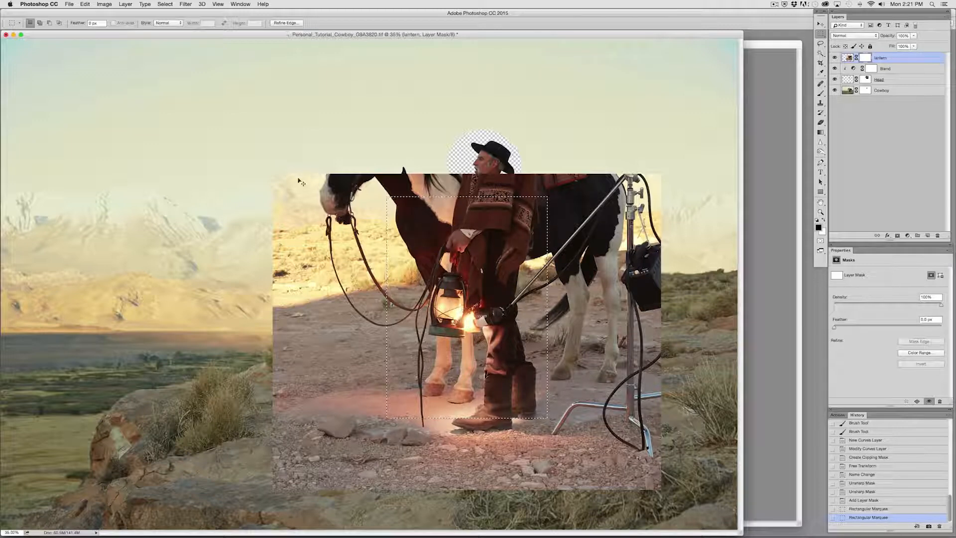
pyautogui.press('super+shift+i')
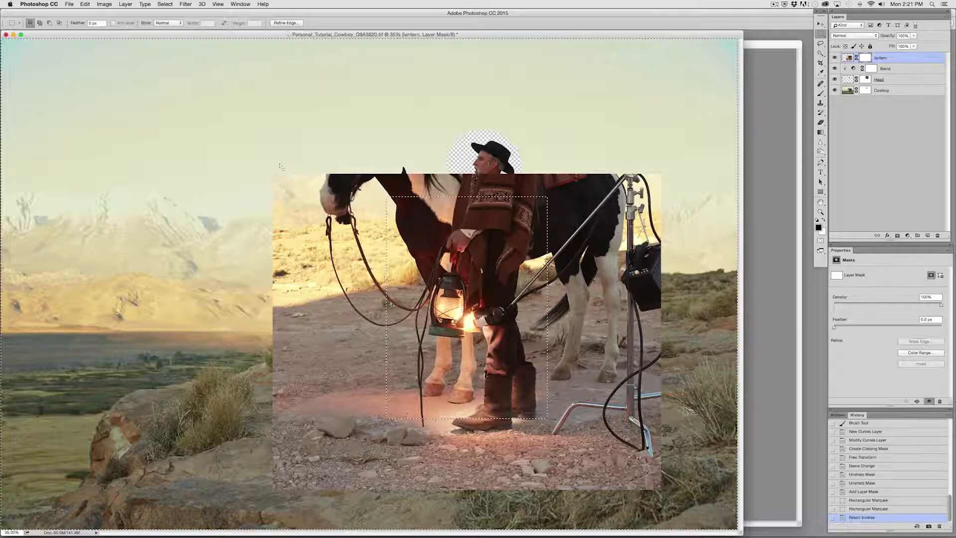
pyautogui.press('alt')
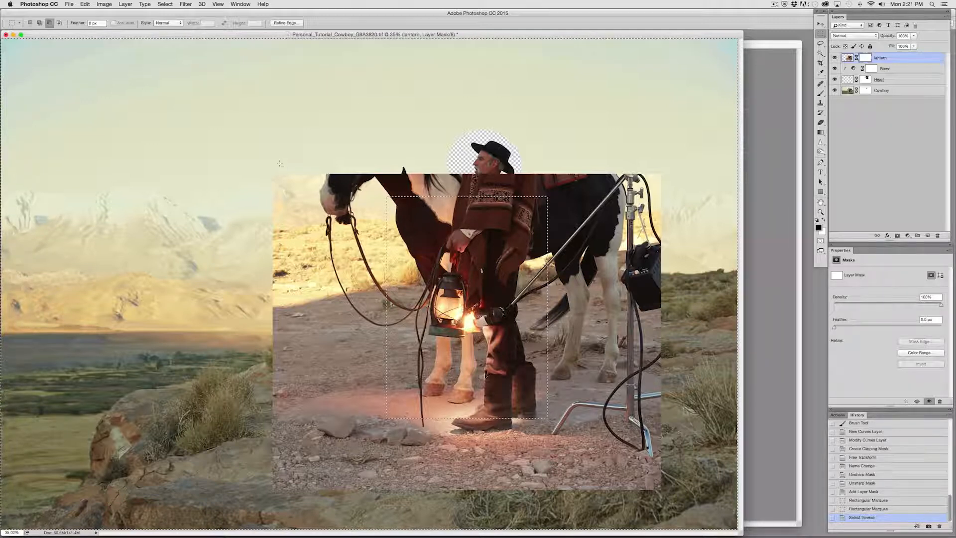
pyautogui.hotkey('alt', 'BackSpace')
pyautogui.press('super+d')
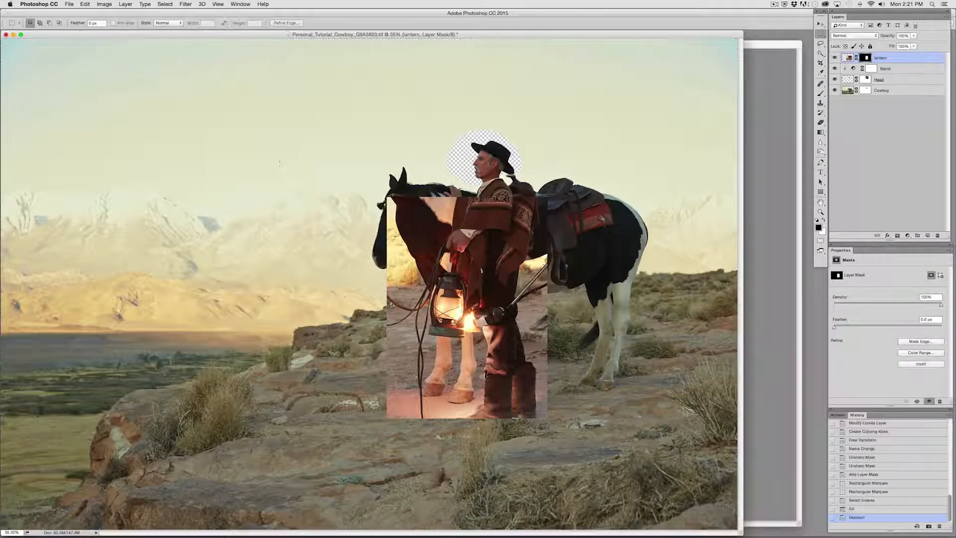
# Step: Scale the lantern layer proportionally to 80% with Free Transform and place its hand and lantern over the cowboy's lowered hand
pyautogui.press('super+t')
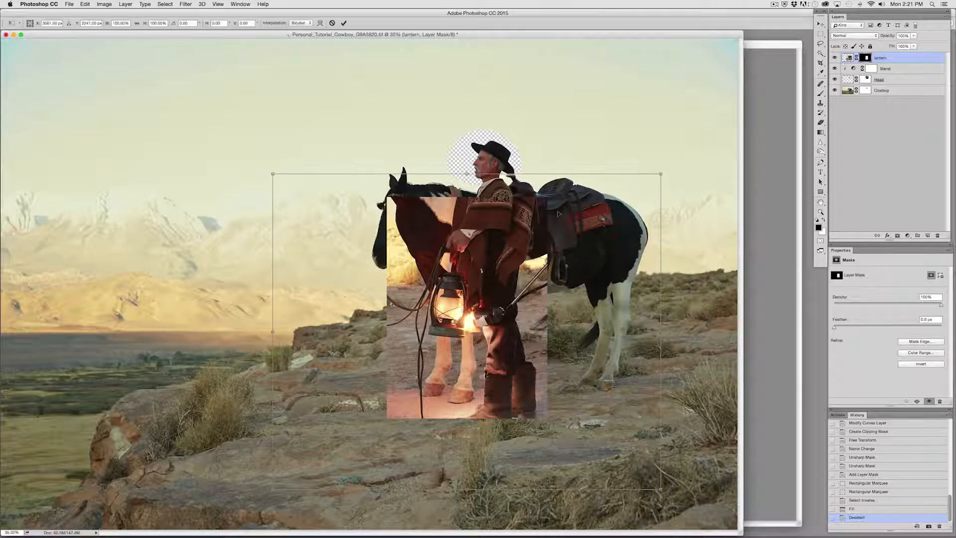
pyautogui.moveTo(661, 174); pyautogui.dragTo(587, 234)
pyautogui.moveTo(513, 323); pyautogui.dragTo(471, 322)
pyautogui.moveTo(231, 477); pyautogui.dragTo(243, 470)
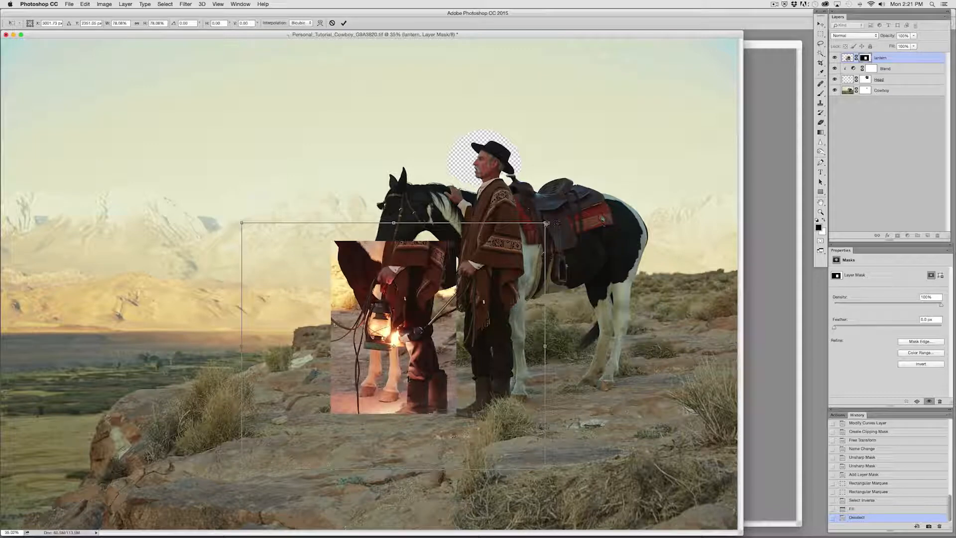
pyautogui.moveTo(547, 224); pyautogui.dragTo(558, 219)
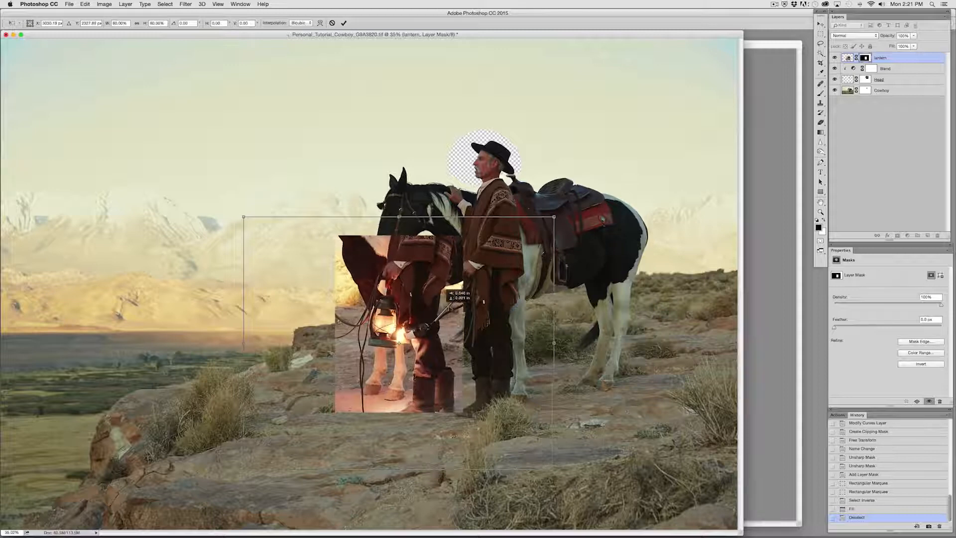
pyautogui.moveTo(413, 311); pyautogui.dragTo(486, 308)
pyautogui.press('Return')
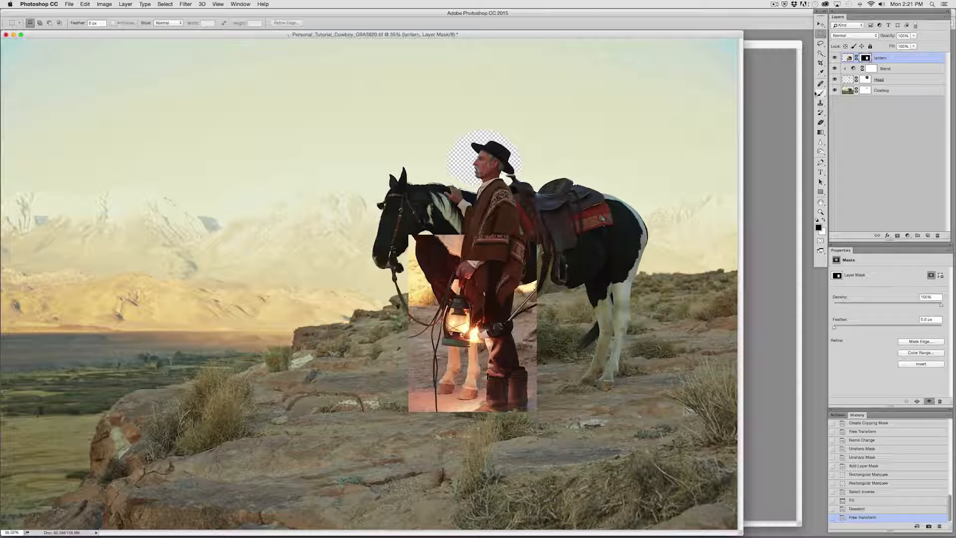
# Step: Tighten the lantern mask with a freehand lasso around the hand, lantern, reins and front leg, hiding everything outside it
pyautogui.click(821, 45)
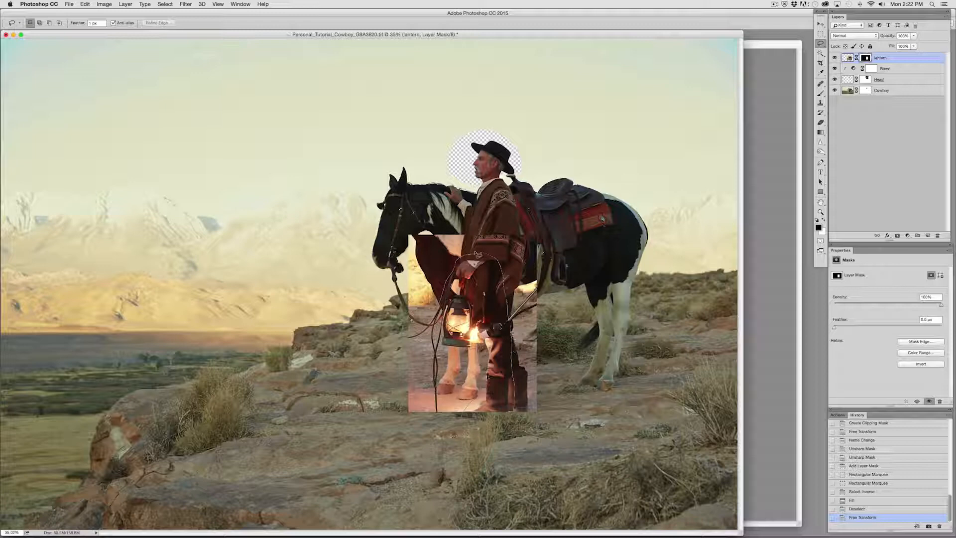
pyautogui.moveTo(476, 253); pyautogui.dragTo(475, 253)
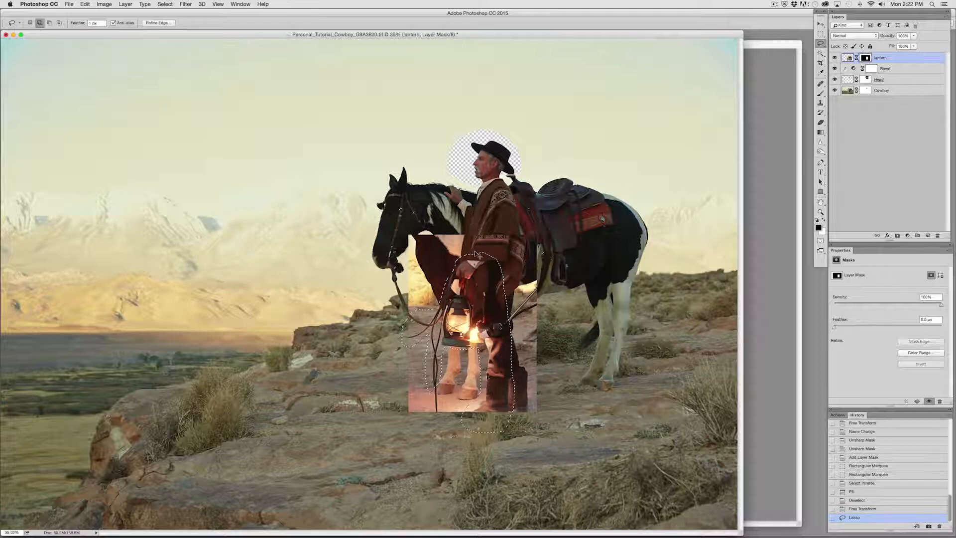
pyautogui.press('super+shift+i')
pyautogui.hotkey('alt', 'BackSpace')
pyautogui.press('super+d')
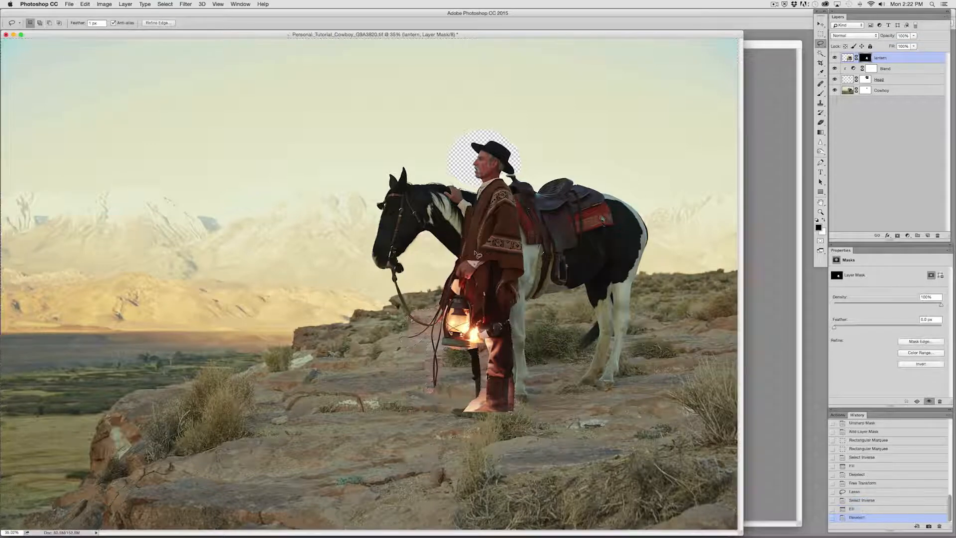
# Step: Lasso the lantern layer's leg and boot and the light fixture beside the lantern, and fill both areas black on the mask
pyautogui.moveTo(400, 458); pyautogui.dragTo(541, 382)
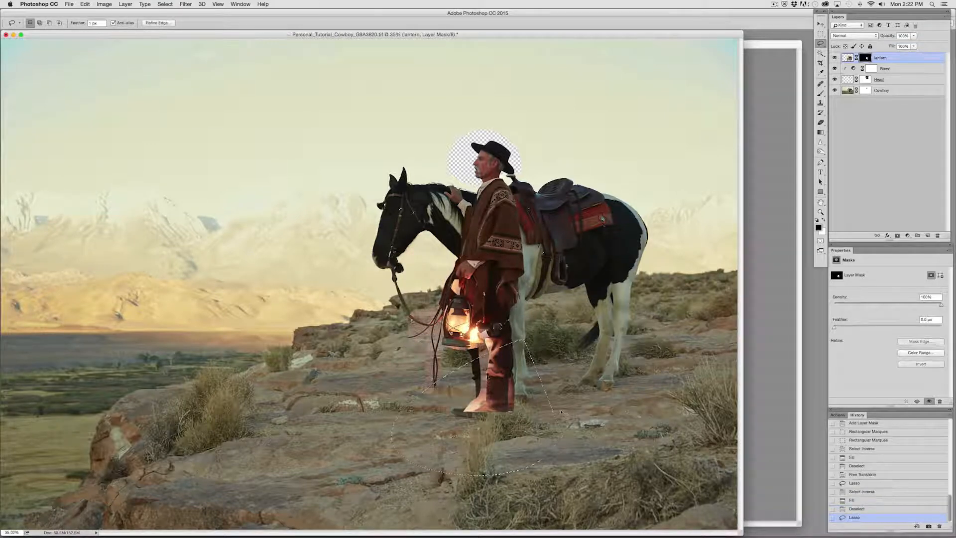
pyautogui.hotkey('alt', 'BackSpace')
pyautogui.press('super+d')
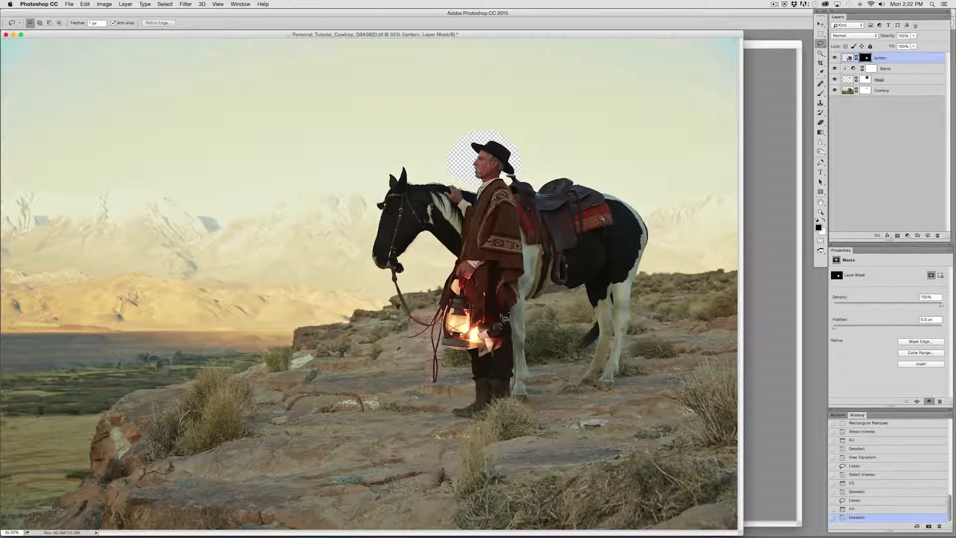
pyautogui.moveTo(546, 312); pyautogui.dragTo(543, 305)
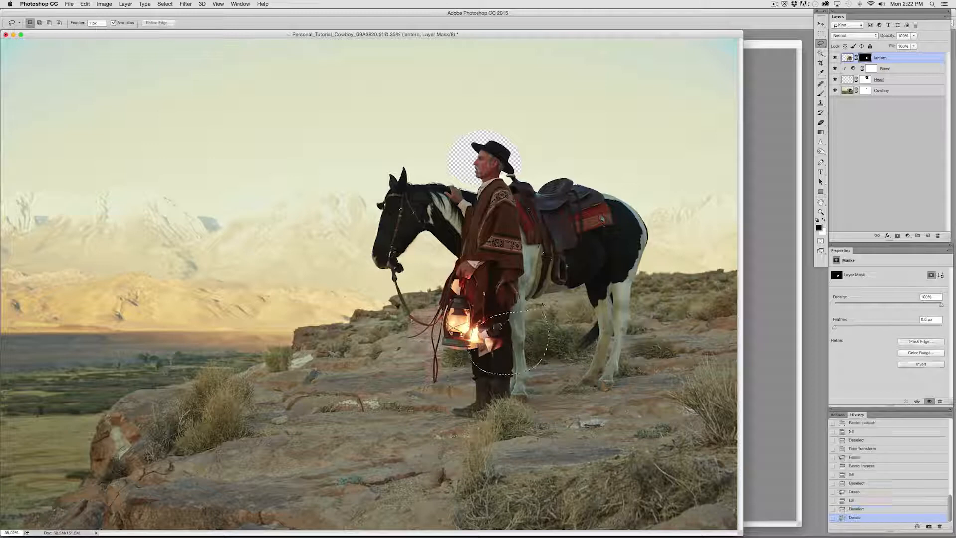
pyautogui.hotkey('alt', 'BackSpace')
pyautogui.press('super+d')
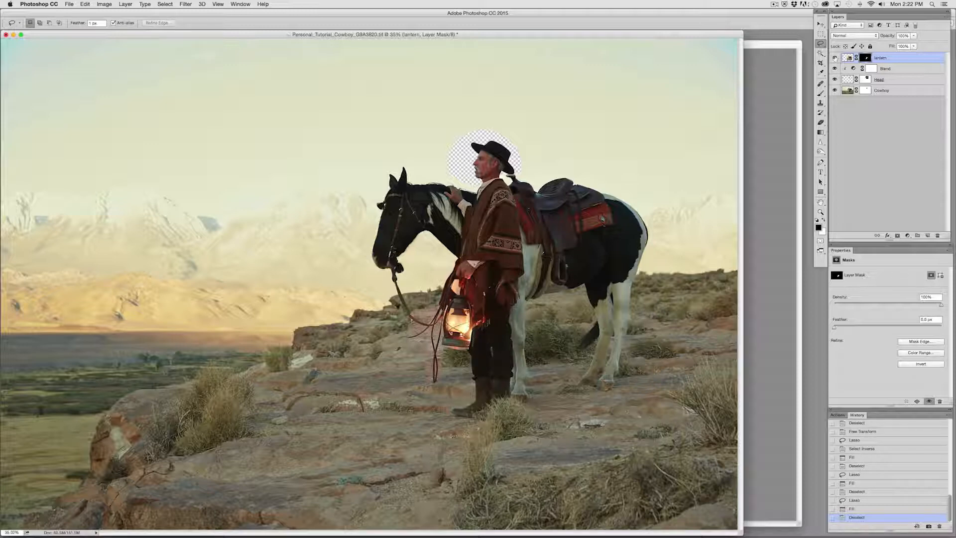
# Step: Compare the lantern layer on and off, then scale it to 96.24%, rotate it -4.73 degrees and align it with the cowboy's hand
pyautogui.click(835, 59)
pyautogui.click(835, 58)
pyautogui.press('super+t')
pyautogui.moveTo(318, 469); pyautogui.dragTo(330, 456)
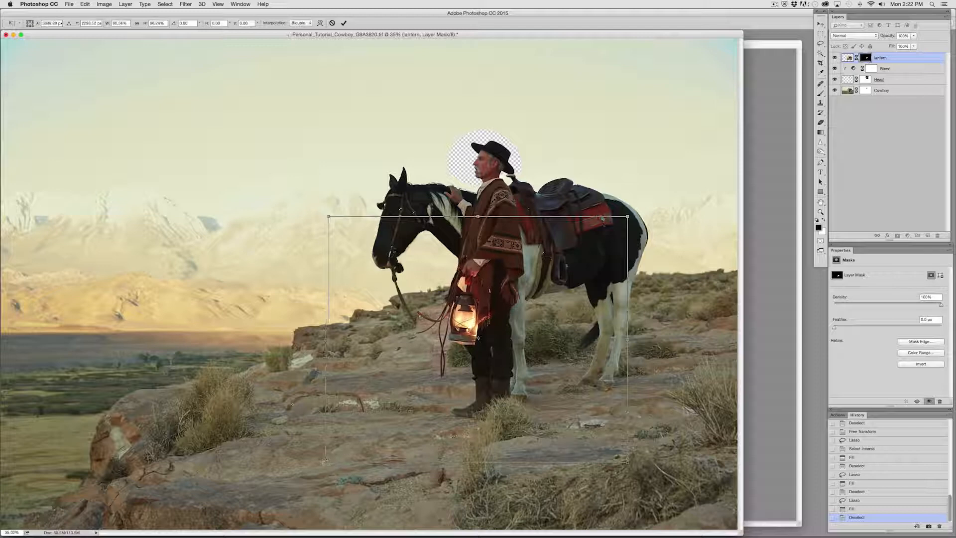
pyautogui.moveTo(288, 403); pyautogui.dragTo(284, 425)
pyautogui.moveTo(473, 331); pyautogui.dragTo(433, 350)
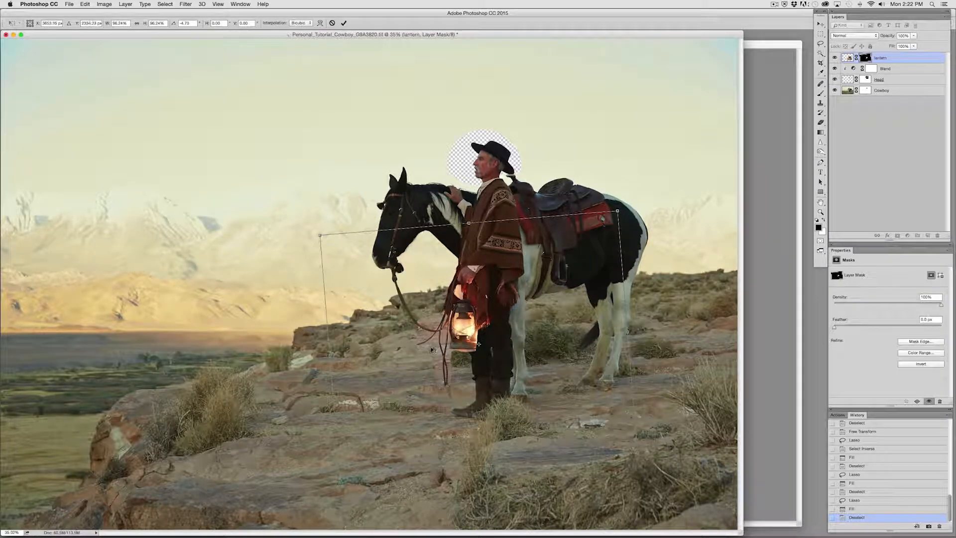
pyautogui.press('l')
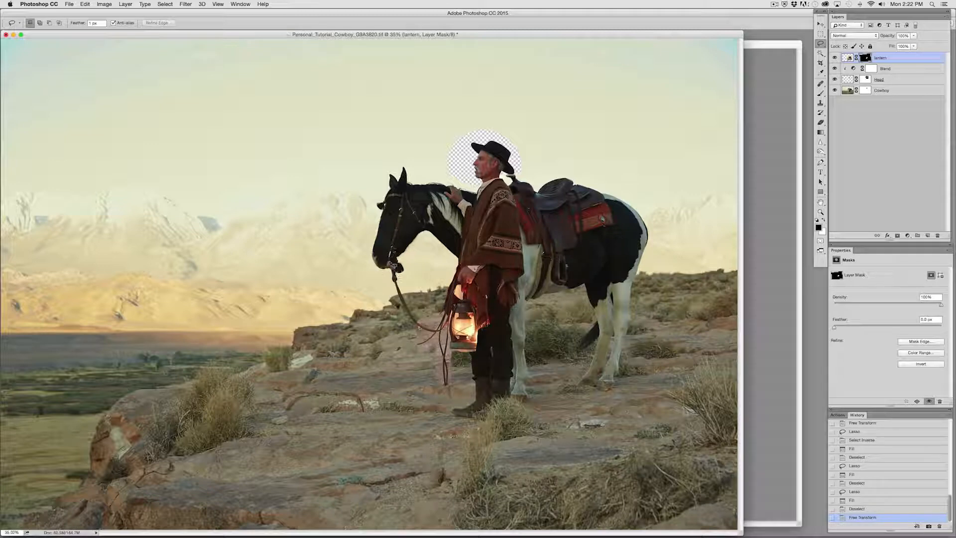
# Step: Paint black on the lantern mask over the cuff and wrist to reveal the original cowboy's wrist beneath the poncho
pyautogui.press('super+plus')
pyautogui.press('super+plus')
pyautogui.press('super+plus')
pyautogui.press('super+plus')
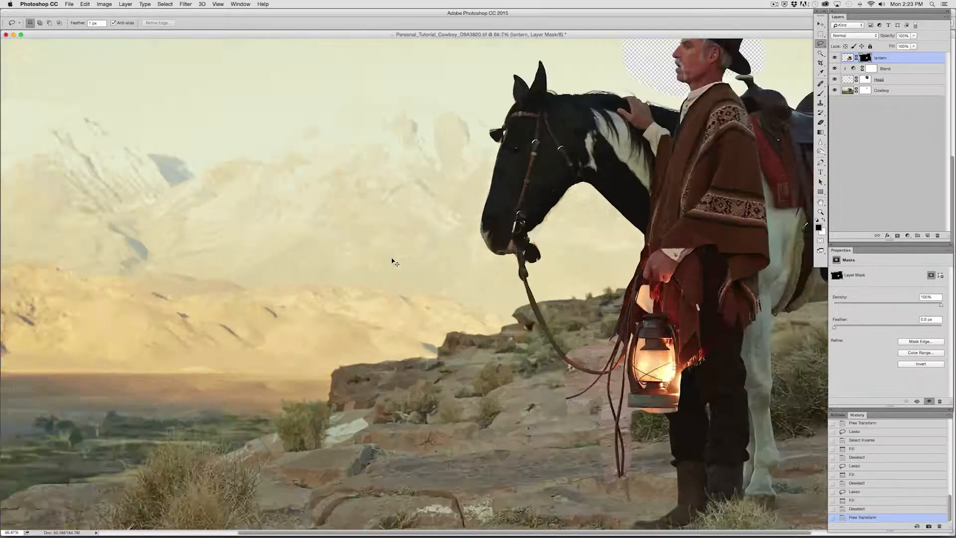
pyautogui.moveTo(673, 405); pyautogui.dragTo(351, 373)
pyautogui.scroll(5, 351, 373)
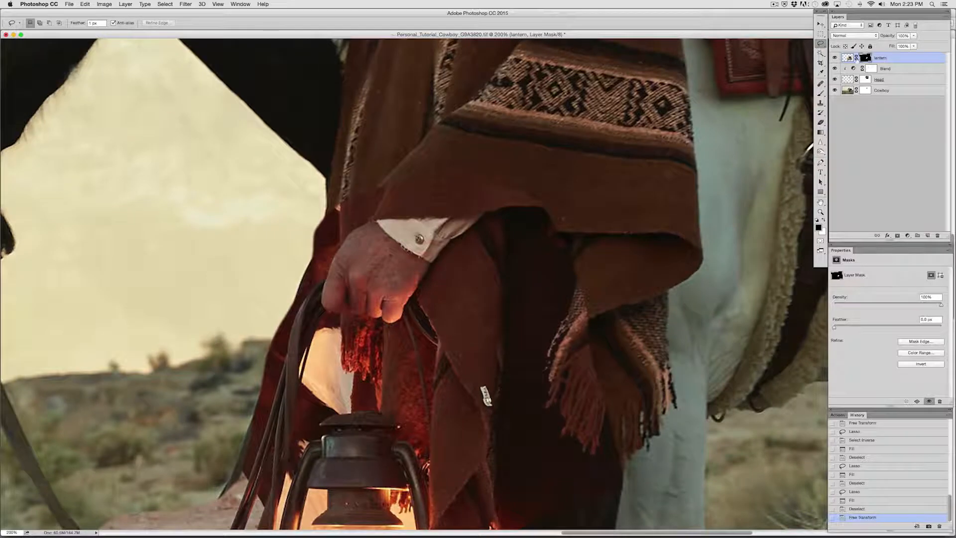
pyautogui.press('b')
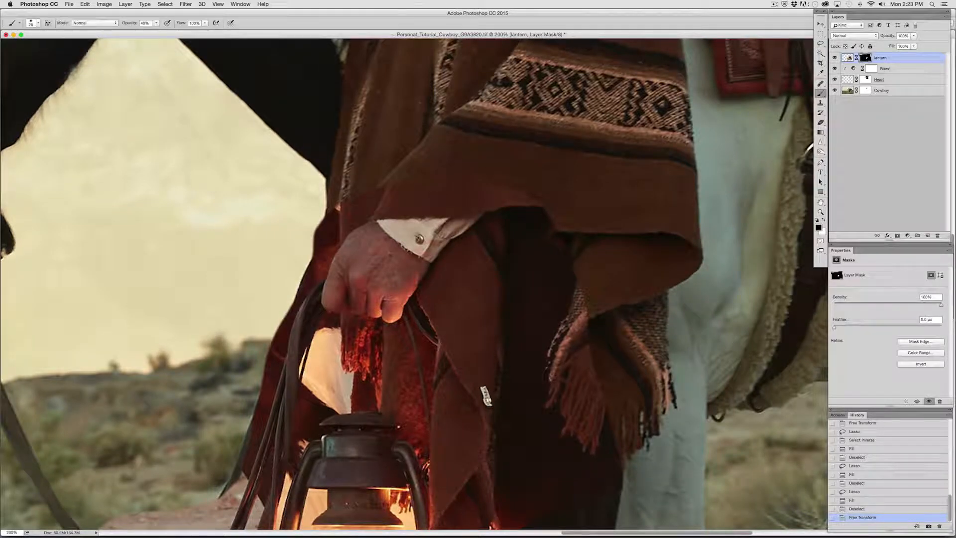
pyautogui.moveTo(399, 195)
pyautogui.mouseDown()
pyautogui.moveTo(371, 188)
pyautogui.moveTo(380, 186)
pyautogui.mouseUp()
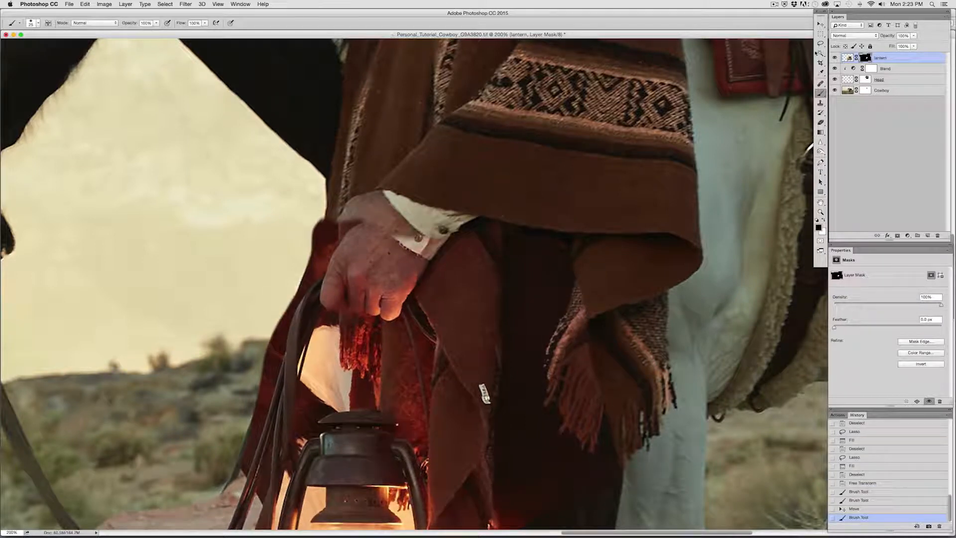
# Step: Nudge the lantern layer so its hand lines up with the original wrist, and mask out its duplicate shirt cuff
pyautogui.moveTo(392, 285)
pyautogui.mouseDown()
pyautogui.moveTo(398, 272)
pyautogui.moveTo(382, 279)
pyautogui.moveTo(390, 313)
pyautogui.moveTo(394, 291)
pyautogui.mouseUp()
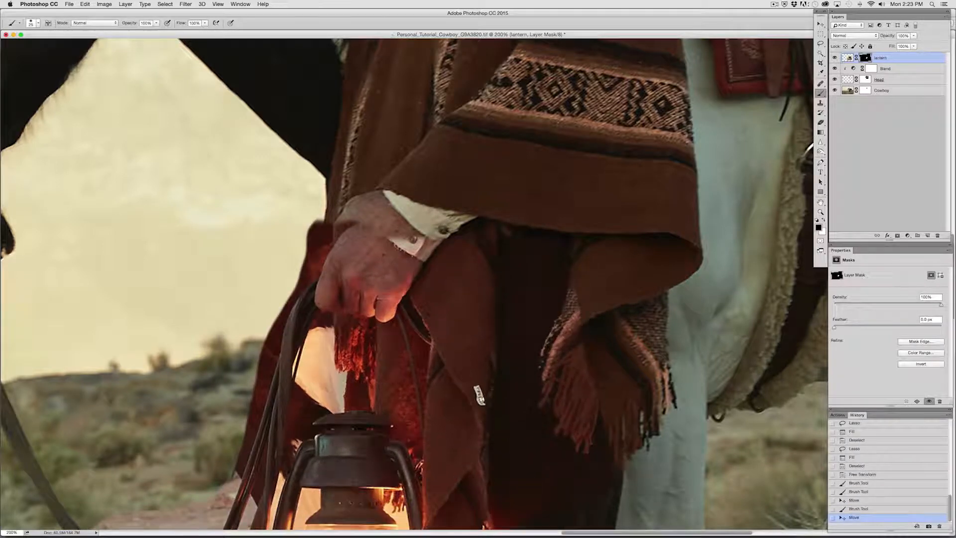
pyautogui.click(367, 250)
pyautogui.moveTo(369, 270)
pyautogui.mouseDown()
pyautogui.moveTo(383, 259)
pyautogui.moveTo(345, 335)
pyautogui.moveTo(376, 241)
pyautogui.mouseUp()
pyautogui.moveTo(349, 196)
pyautogui.mouseDown()
pyautogui.moveTo(323, 215)
pyautogui.moveTo(332, 202)
pyautogui.moveTo(327, 219)
pyautogui.moveTo(398, 209)
pyautogui.moveTo(433, 229)
pyautogui.moveTo(472, 223)
pyautogui.moveTo(427, 247)
pyautogui.mouseUp()
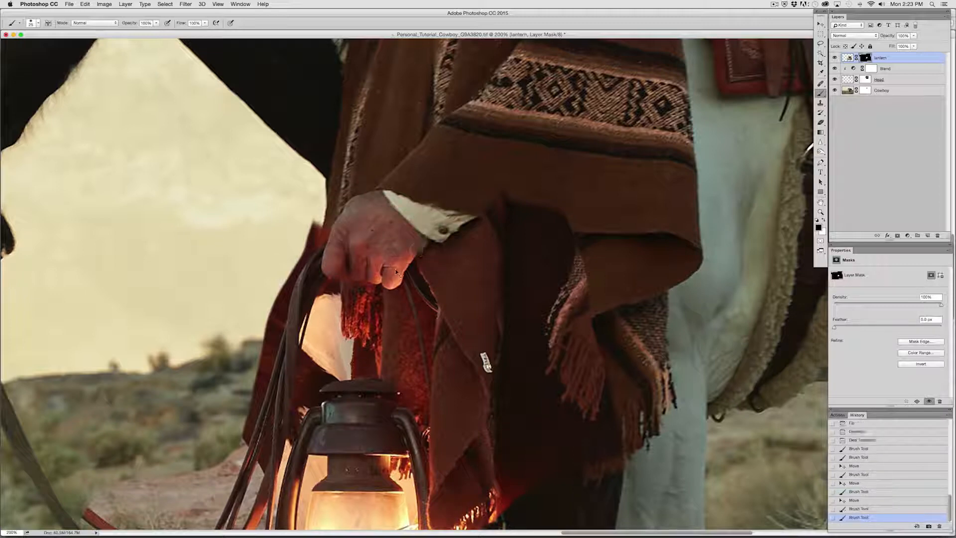
# Step: Erase on the lantern mask with a progressively larger eraser to restore the lantern hand's knuckles and fingers
pyautogui.click(821, 122)
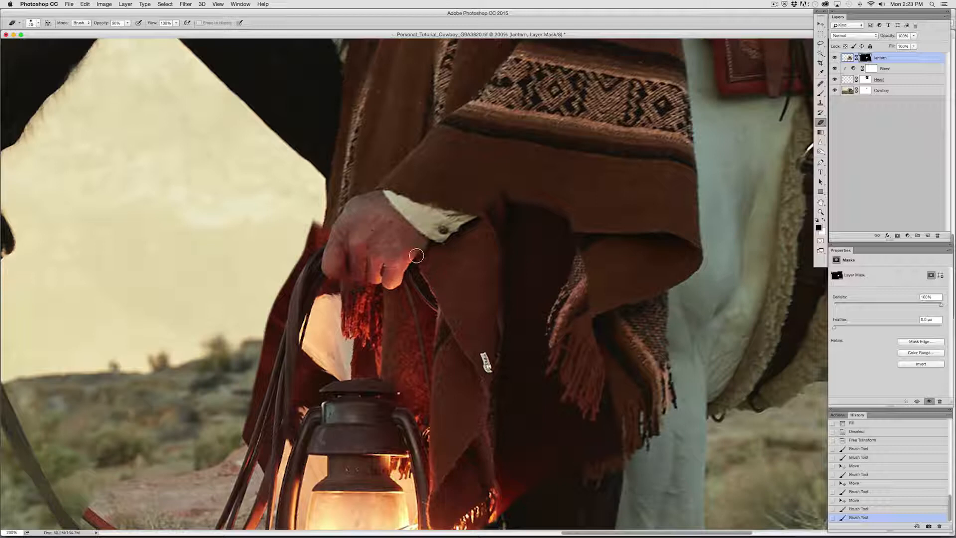
pyautogui.moveTo(416, 256); pyautogui.dragTo(419, 249)
pyautogui.moveTo(418, 252); pyautogui.dragTo(384, 241)
pyautogui.press(']')
pyautogui.press(']')
pyautogui.press(']')
pyautogui.moveTo(373, 224)
pyautogui.mouseDown()
pyautogui.moveTo(346, 246)
pyautogui.moveTo(364, 250)
pyautogui.moveTo(394, 295)
pyautogui.mouseUp()
pyautogui.moveTo(391, 293); pyautogui.dragTo(369, 291)
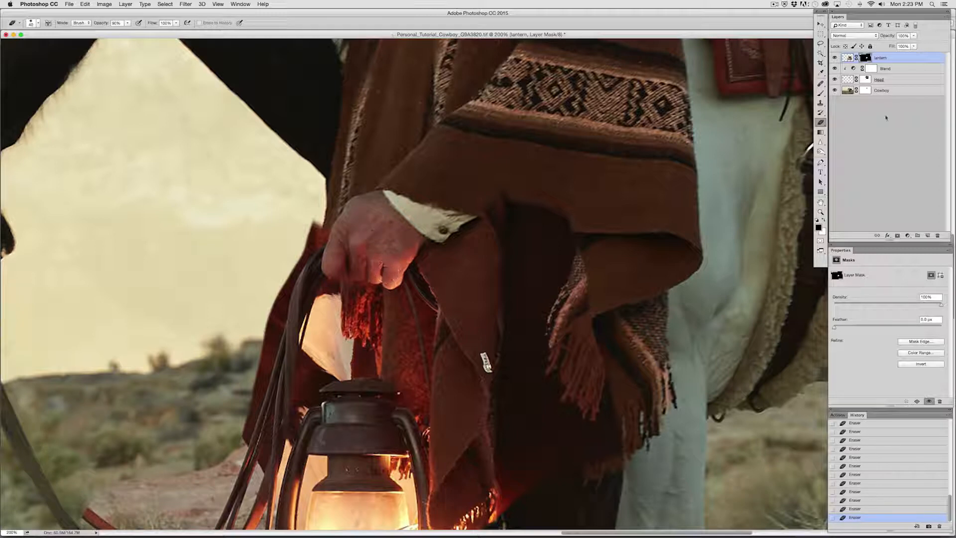
# Step: Paint black on the lantern mask over the poncho edge and tag beside the trousers to blend into the original poncho
pyautogui.press('b')
pyautogui.moveTo(438, 205)
pyautogui.mouseDown()
pyautogui.moveTo(522, 203)
pyautogui.moveTo(548, 189)
pyautogui.moveTo(530, 211)
pyautogui.moveTo(502, 213)
pyautogui.moveTo(607, 244)
pyautogui.moveTo(629, 236)
pyautogui.moveTo(528, 234)
pyautogui.moveTo(535, 208)
pyautogui.moveTo(557, 203)
pyautogui.moveTo(534, 216)
pyautogui.moveTo(528, 207)
pyautogui.moveTo(495, 237)
pyautogui.moveTo(497, 219)
pyautogui.moveTo(529, 340)
pyautogui.moveTo(560, 262)
pyautogui.moveTo(568, 356)
pyautogui.moveTo(598, 265)
pyautogui.moveTo(580, 406)
pyautogui.moveTo(569, 310)
pyautogui.moveTo(591, 449)
pyautogui.moveTo(570, 197)
pyautogui.mouseUp()
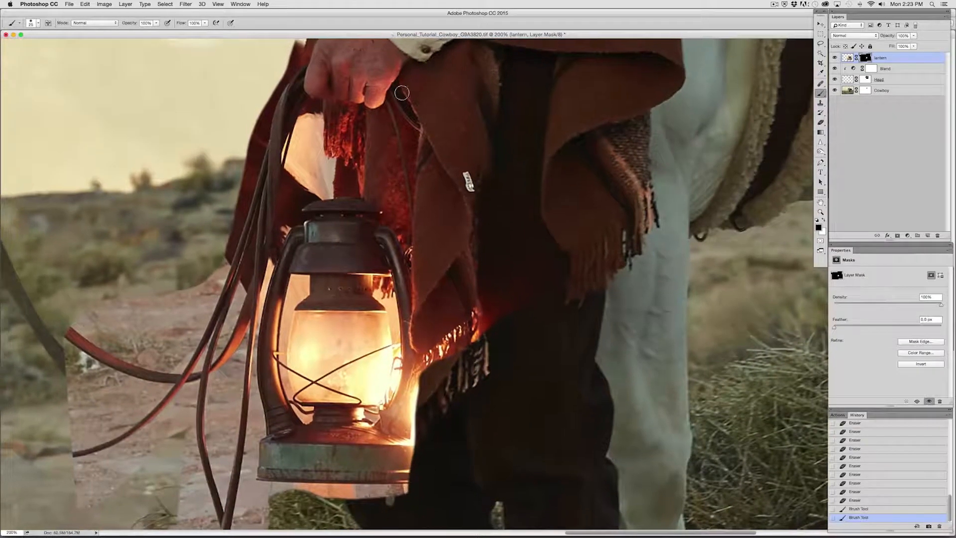
pyautogui.moveTo(434, 139); pyautogui.dragTo(435, 247)
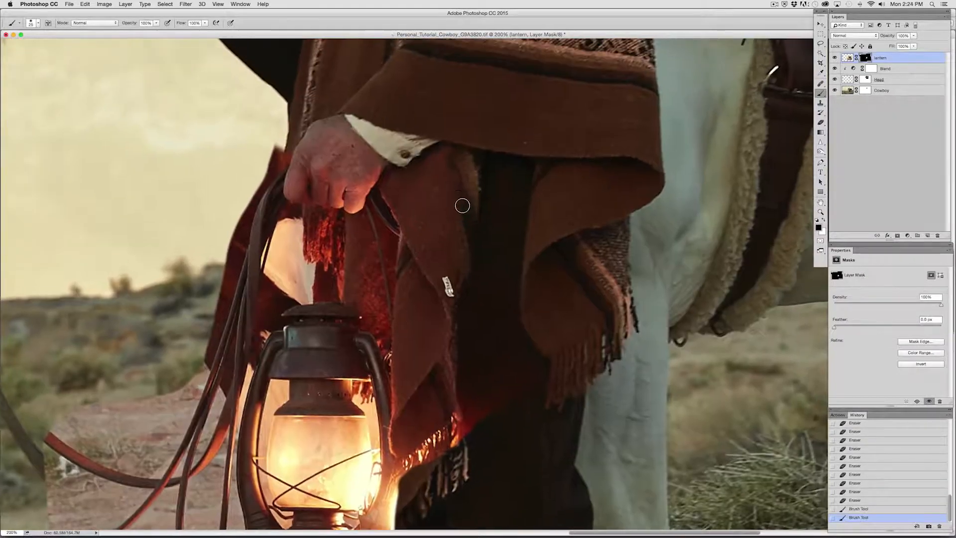
pyautogui.click(509, 285)
pyautogui.moveTo(514, 337); pyautogui.dragTo(504, 261)
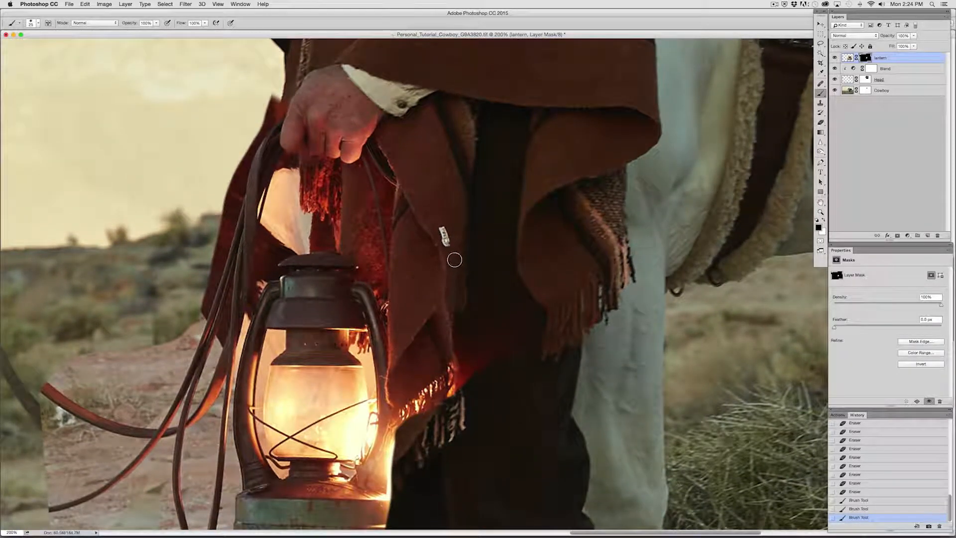
pyautogui.moveTo(449, 248)
pyautogui.mouseDown()
pyautogui.moveTo(443, 229)
pyautogui.moveTo(456, 310)
pyautogui.moveTo(461, 304)
pyautogui.moveTo(460, 374)
pyautogui.moveTo(475, 365)
pyautogui.moveTo(460, 379)
pyautogui.moveTo(468, 372)
pyautogui.mouseUp()
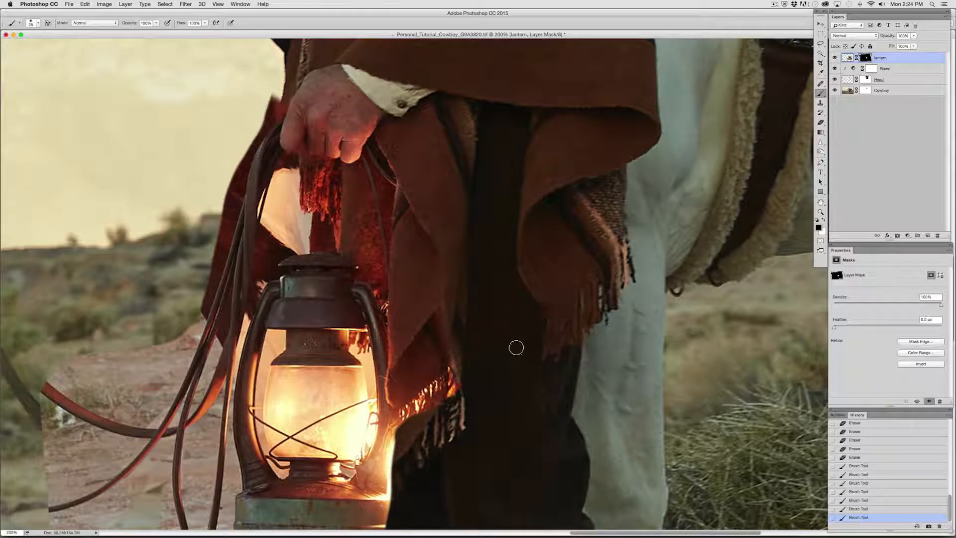
pyautogui.moveTo(514, 345); pyautogui.dragTo(472, 382)
pyautogui.moveTo(509, 225)
pyautogui.mouseDown()
pyautogui.moveTo(518, 202)
pyautogui.moveTo(539, 319)
pyautogui.mouseUp()
# Step: Display the lantern mask as a red overlay, paint out the remaining spots along the poncho edge, and hide the overlay
pyautogui.press('\\')
pyautogui.press('\\')
pyautogui.press('\\')
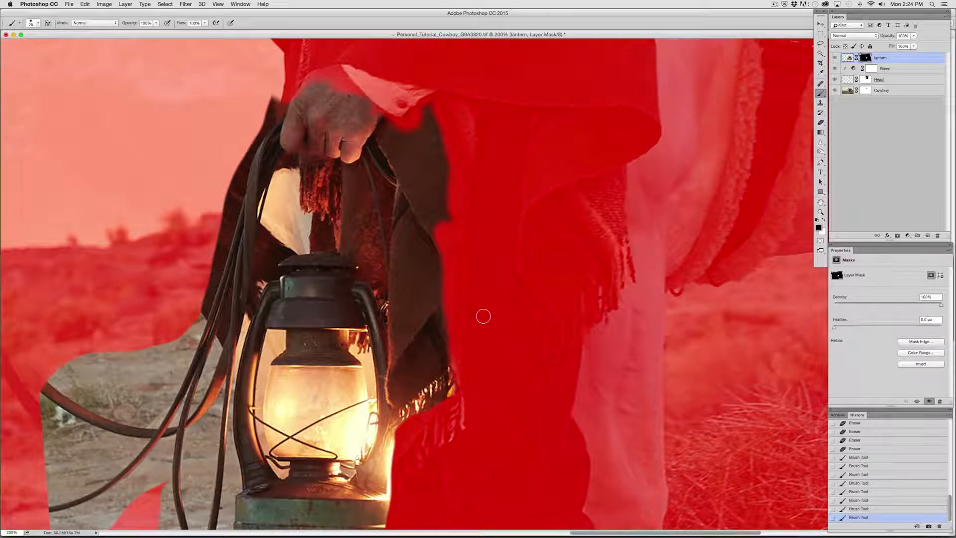
pyautogui.moveTo(492, 279)
pyautogui.mouseDown()
pyautogui.moveTo(521, 274)
pyautogui.moveTo(503, 286)
pyautogui.mouseUp()
pyautogui.moveTo(454, 222); pyautogui.dragTo(455, 103)
pyautogui.press('\\')
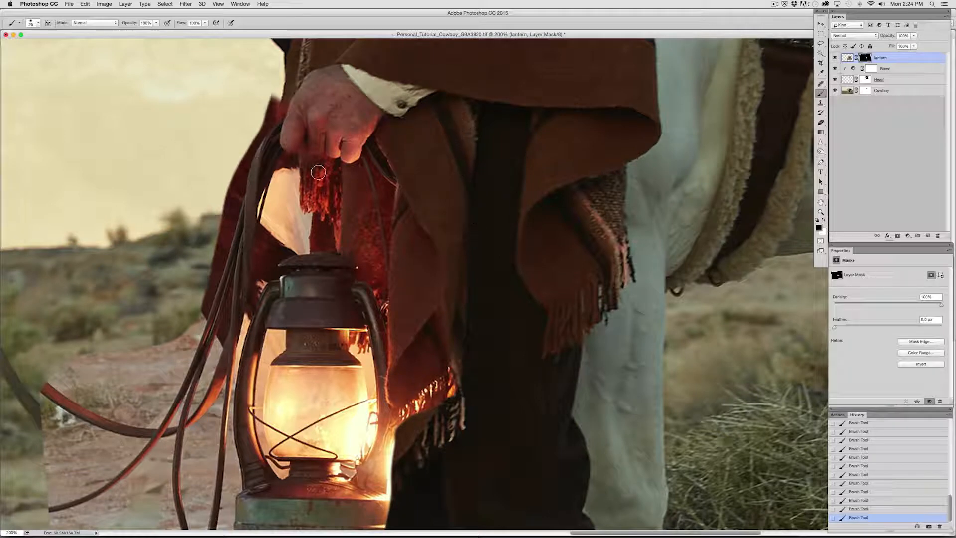
# Step: Lasso the poncho and background outside the reins from the hand down to the horizontal rein, and fill it black on the mask
pyautogui.moveTo(325, 90); pyautogui.dragTo(416, 124)
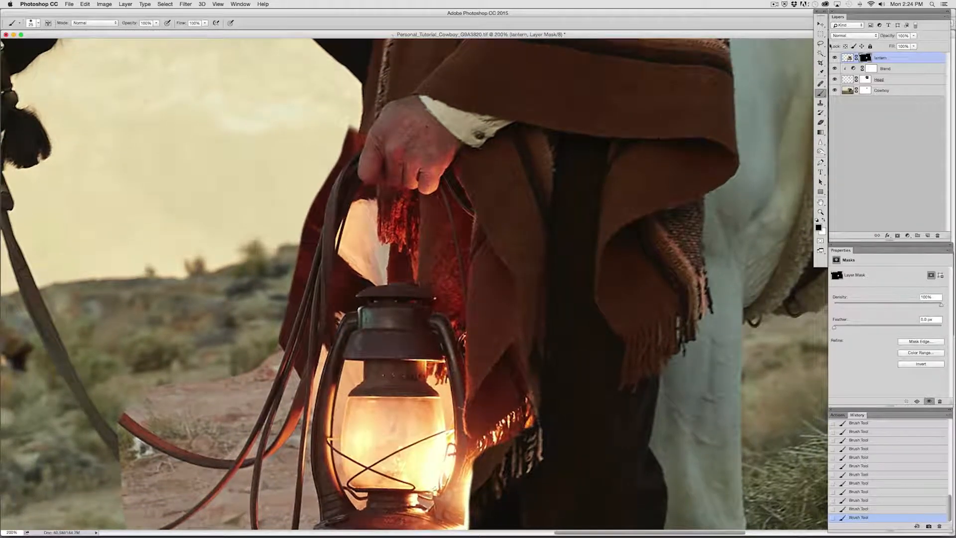
pyautogui.press('l')
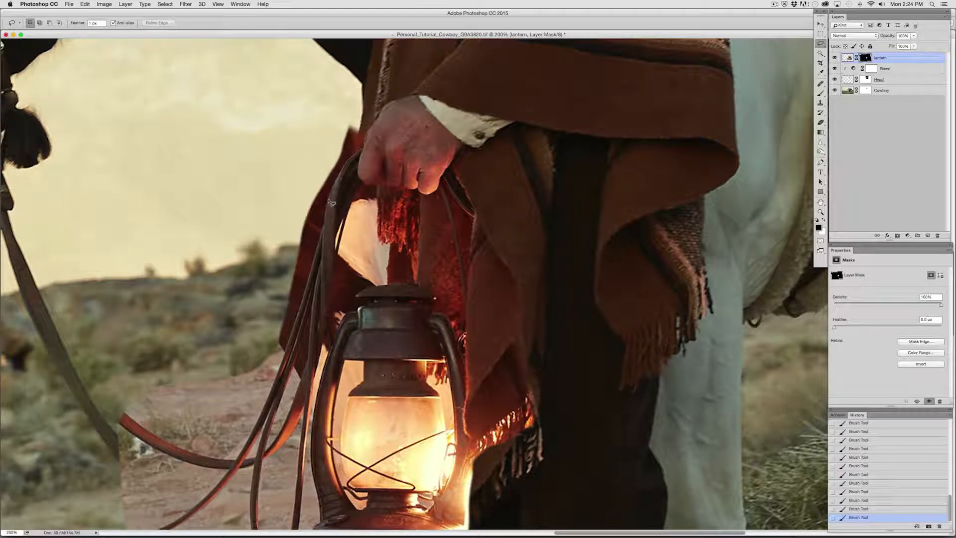
pyautogui.moveTo(326, 229)
pyautogui.mouseDown()
pyautogui.moveTo(294, 290)
pyautogui.moveTo(303, 280)
pyautogui.moveTo(297, 292)
pyautogui.moveTo(311, 305)
pyautogui.moveTo(281, 387)
pyautogui.mouseUp()
pyautogui.moveTo(245, 461); pyautogui.dragTo(204, 452)
pyautogui.moveTo(230, 97); pyautogui.dragTo(336, 77)
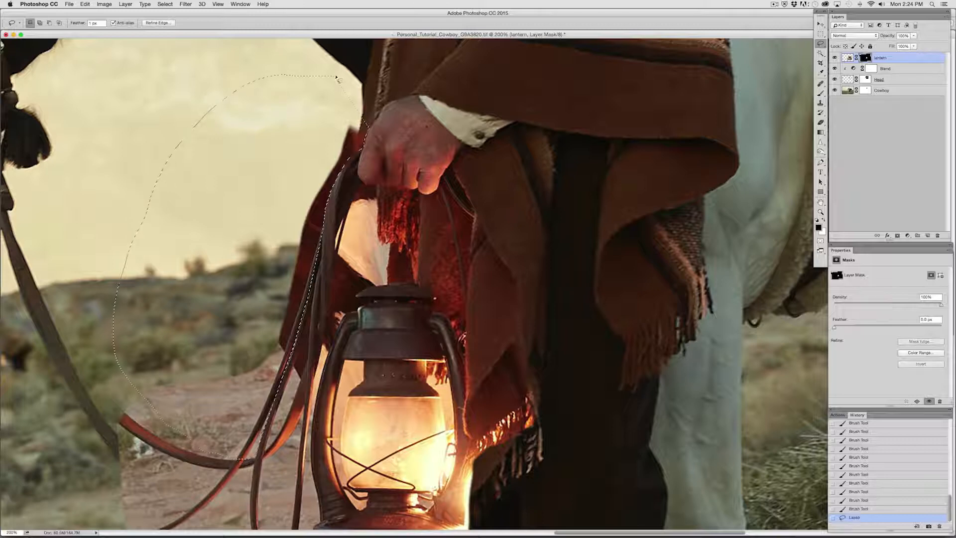
pyautogui.hotkey('alt', 'BackSpace')
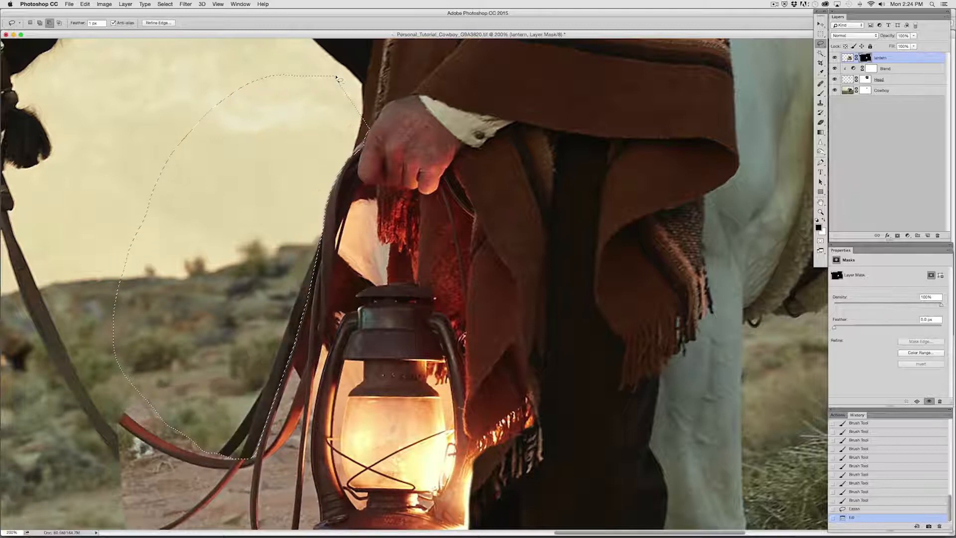
pyautogui.hotkey('alt', 'BackSpace')
pyautogui.press('super+d')
# Step: Lasso the ground patch and loose rein below the horizontal rein, fill it black on the mask, and deselect
pyautogui.moveTo(427, 339); pyautogui.dragTo(446, 311)
pyautogui.moveTo(327, 356); pyautogui.dragTo(332, 331)
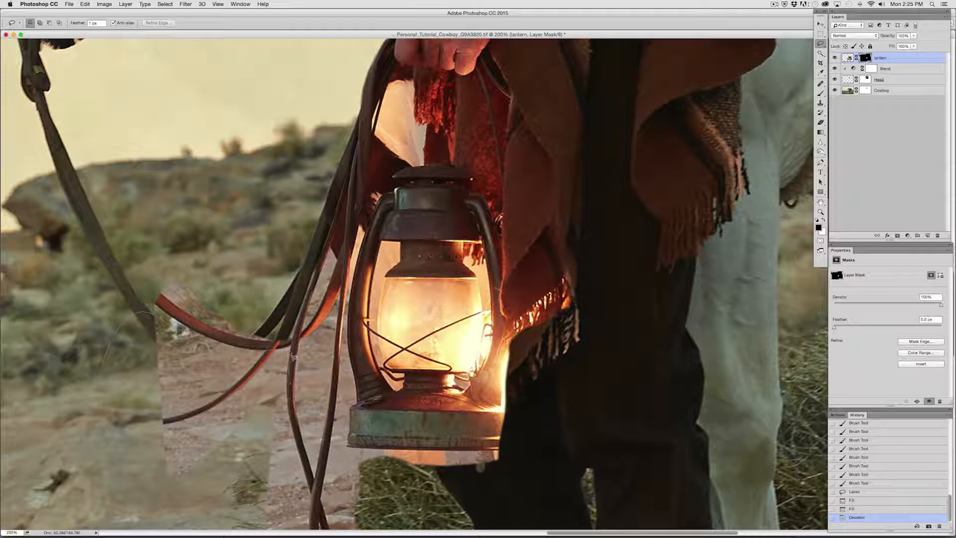
pyautogui.moveTo(290, 348); pyautogui.dragTo(279, 351)
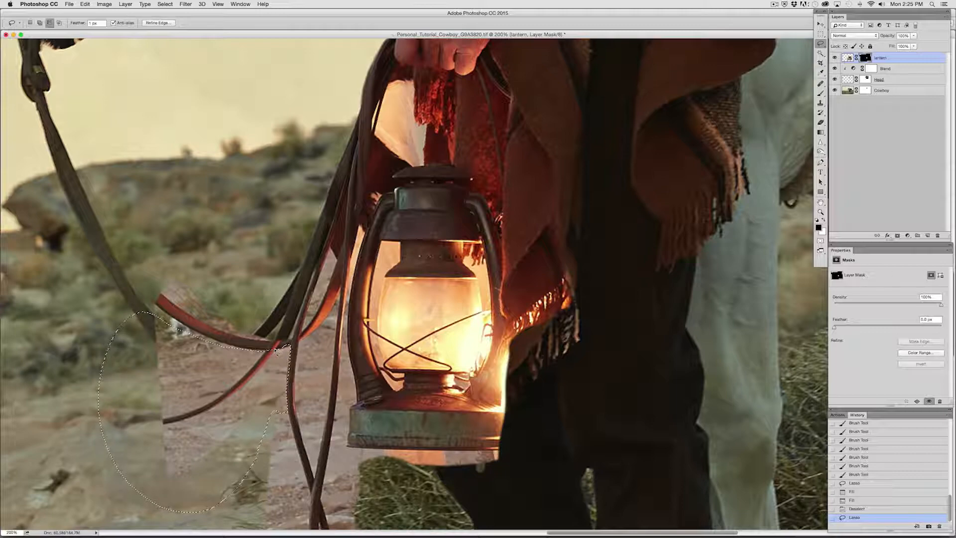
pyautogui.hotkey('alt', 'BackSpace')
pyautogui.press('super+d')
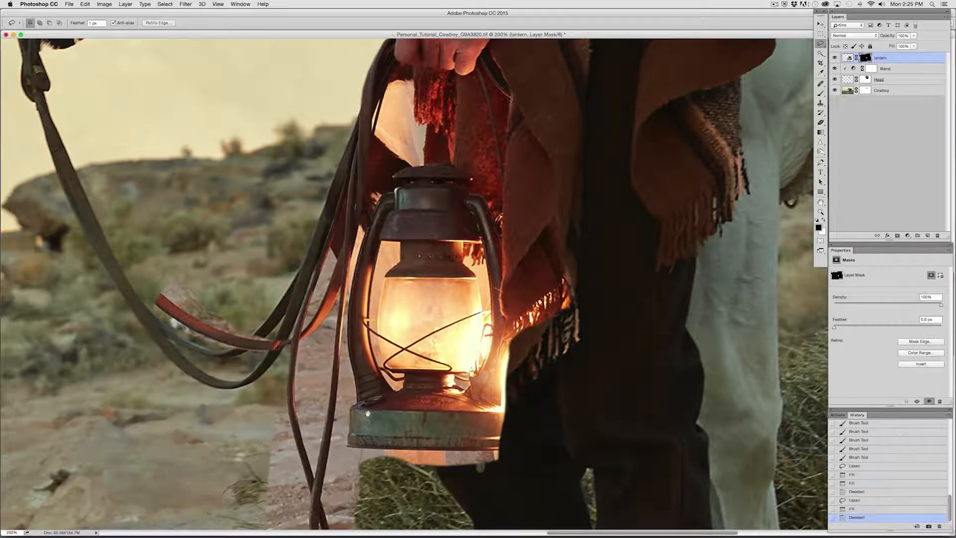
# Step: Erase on the lantern mask to reveal the hanging reins down to the ground beside the boot toe
pyautogui.moveTo(368, 377)
pyautogui.mouseDown()
pyautogui.moveTo(335, 277)
pyautogui.moveTo(336, 122)
pyautogui.mouseUp()
pyautogui.click(821, 122)
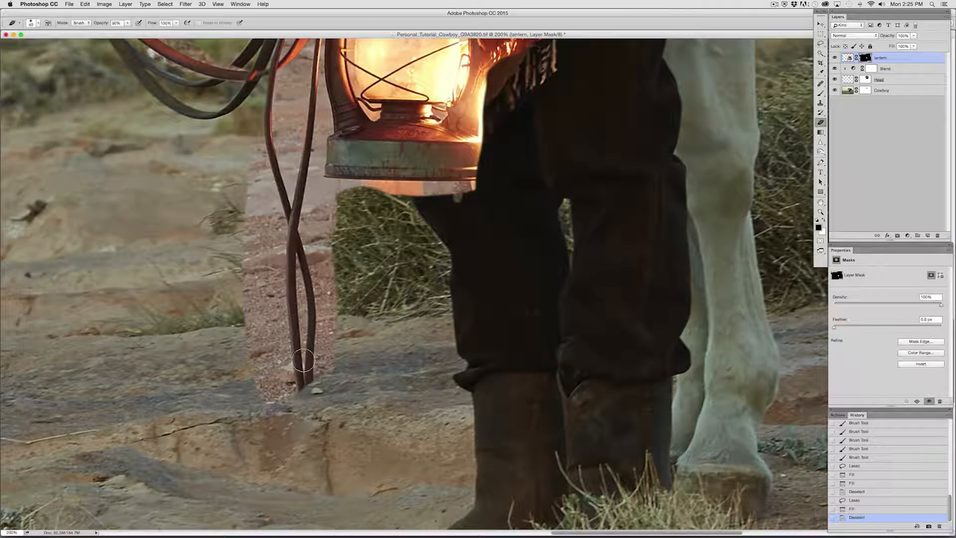
pyautogui.moveTo(294, 386)
pyautogui.mouseDown()
pyautogui.moveTo(299, 448)
pyautogui.moveTo(341, 500)
pyautogui.mouseUp()
pyautogui.moveTo(354, 410); pyautogui.dragTo(364, 204)
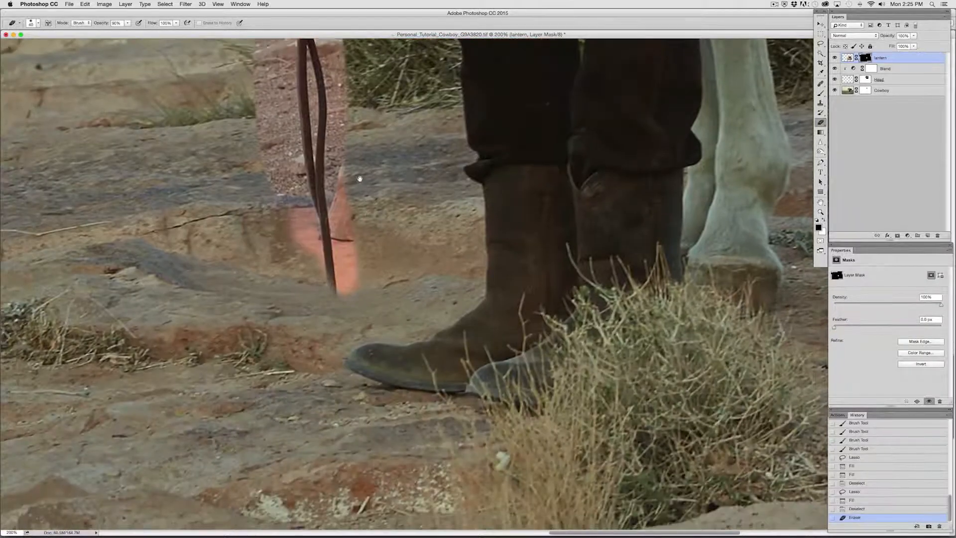
pyautogui.moveTo(330, 286)
pyautogui.mouseDown()
pyautogui.moveTo(329, 339)
pyautogui.moveTo(360, 414)
pyautogui.moveTo(321, 321)
pyautogui.moveTo(319, 211)
pyautogui.mouseUp()
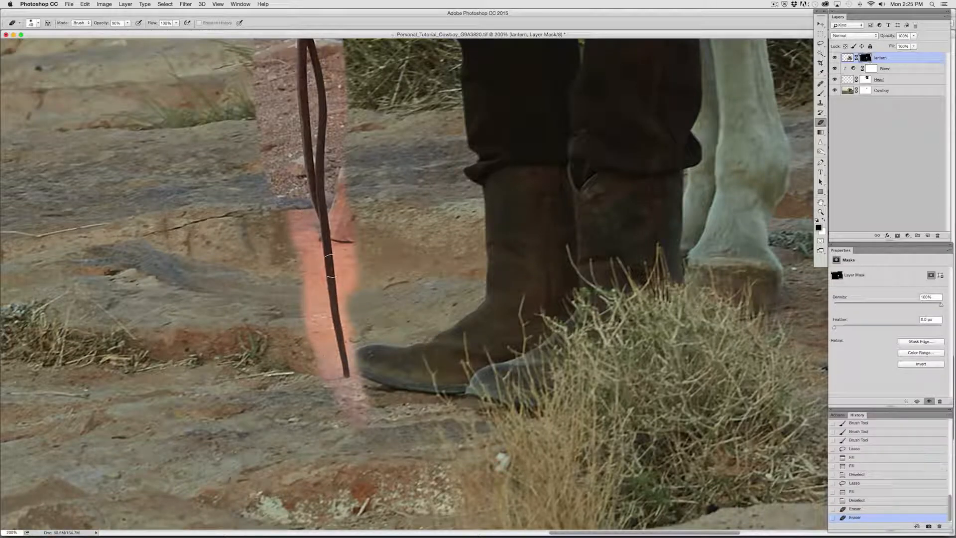
pyautogui.scroll(3, 329, 266)
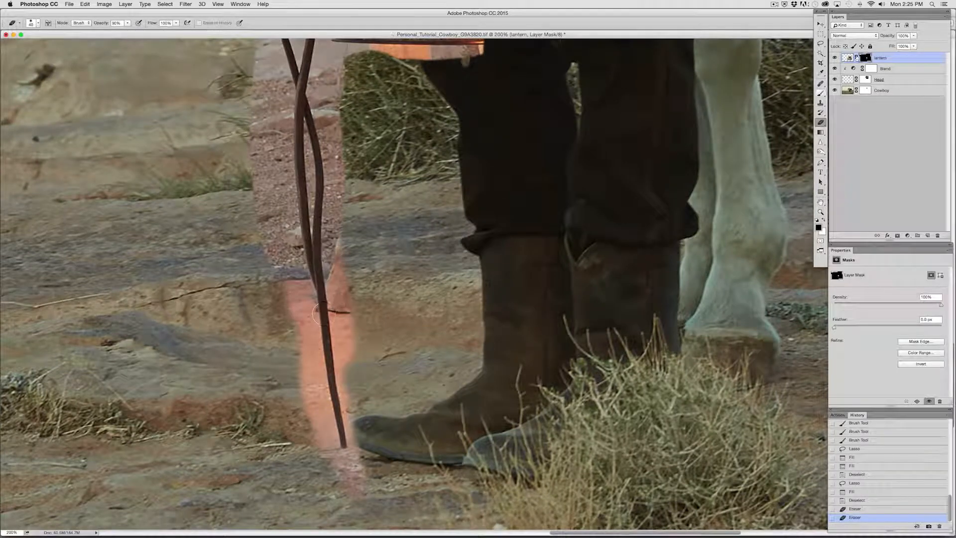
# Step: Cut the hanging rein off above the boot toe by painting black across it on the mask with a small brush
pyautogui.click(821, 93)
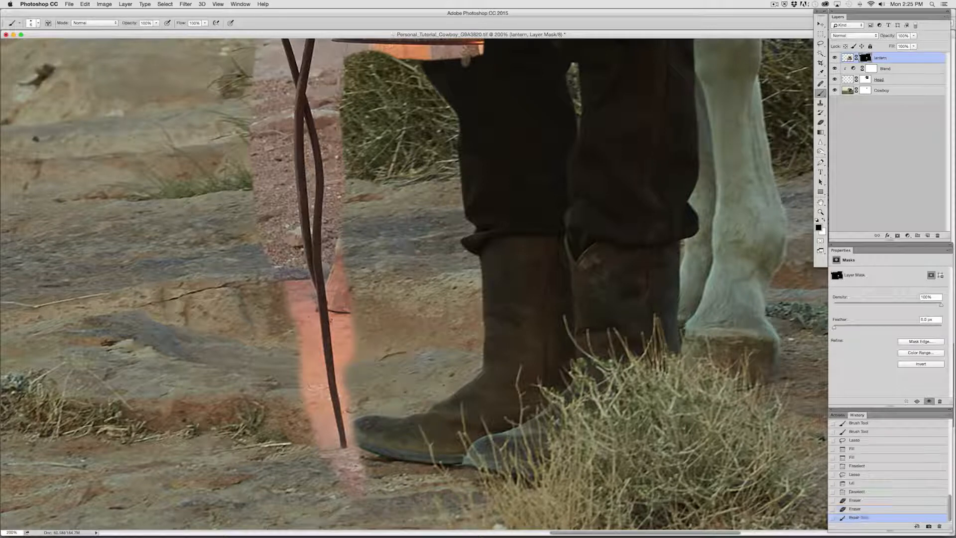
pyautogui.click(820, 122)
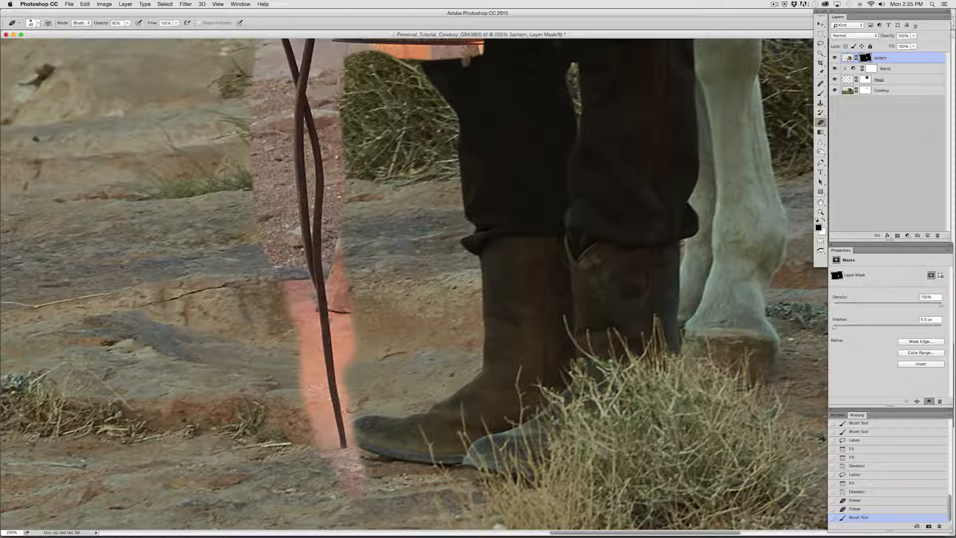
pyautogui.click(339, 323)
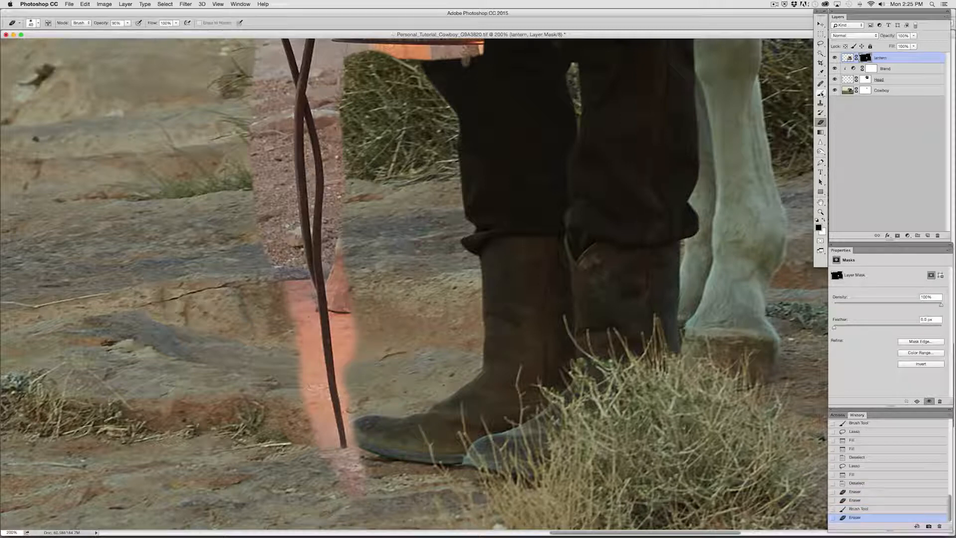
pyautogui.click(821, 94)
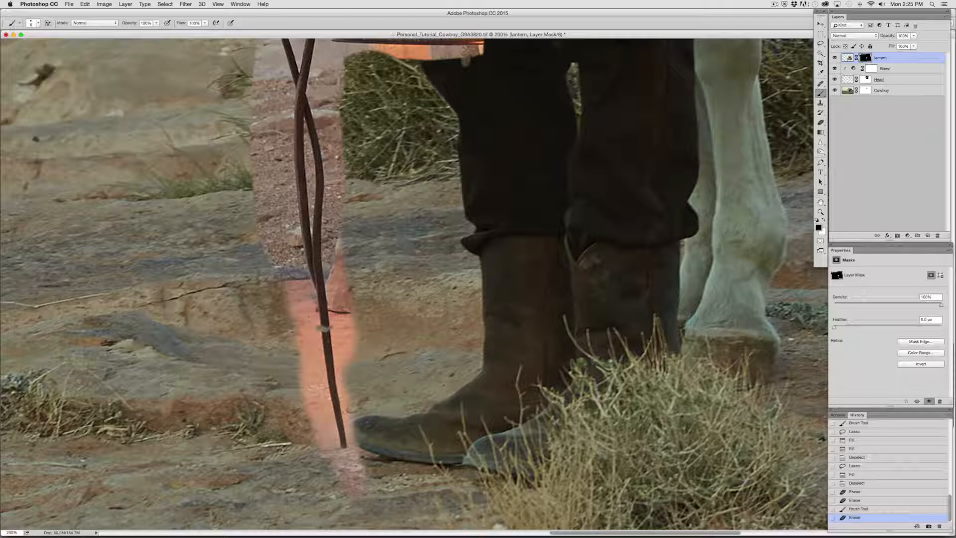
pyautogui.click(325, 328)
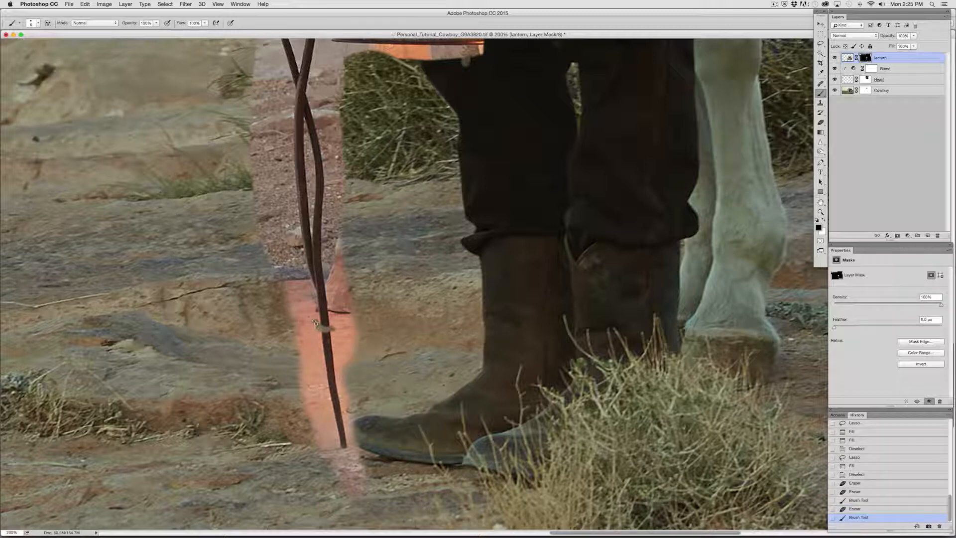
pyautogui.moveTo(329, 334); pyautogui.dragTo(308, 340)
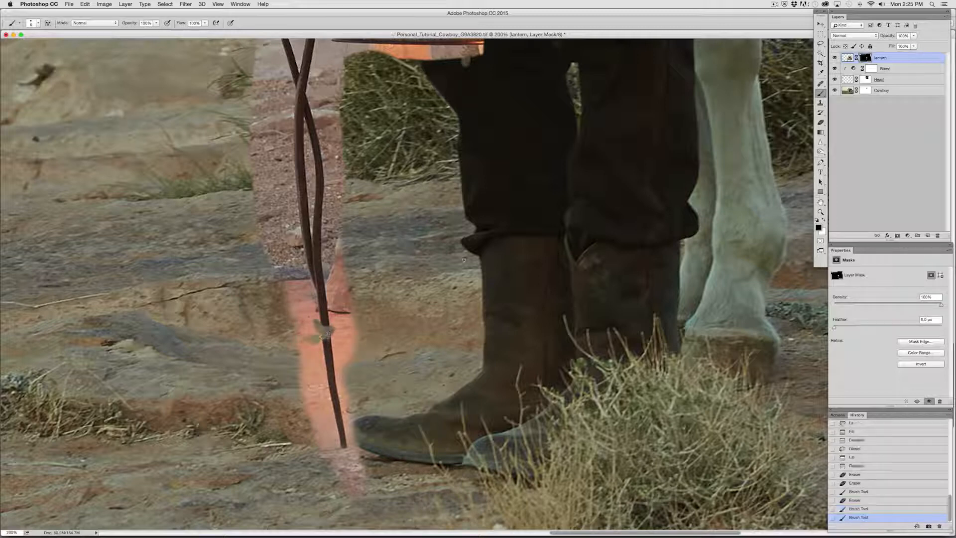
# Step: Lasso the rein and ground remnants below the cut and around the boot toe, and fill both areas black on the mask
pyautogui.press('l')
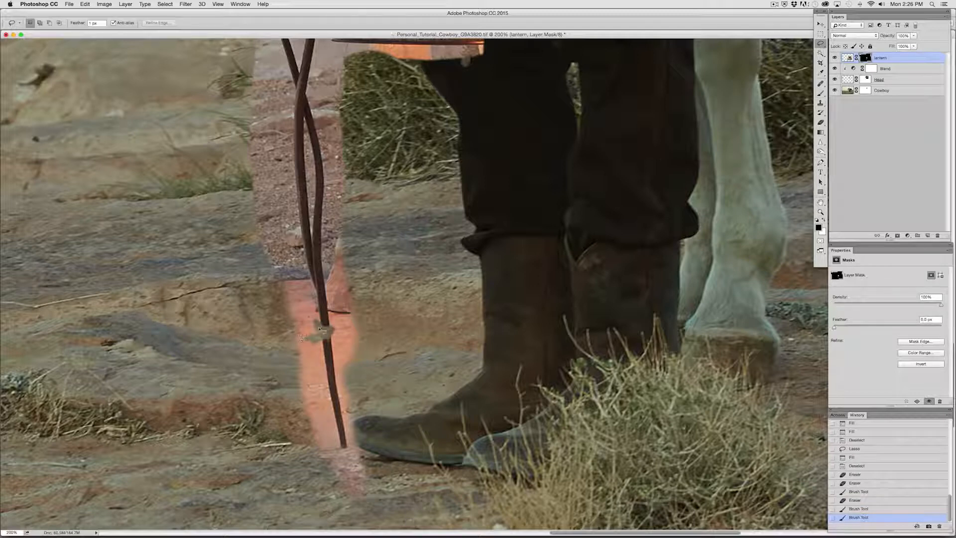
pyautogui.moveTo(387, 463); pyautogui.dragTo(409, 332)
pyautogui.moveTo(409, 416); pyautogui.dragTo(387, 464)
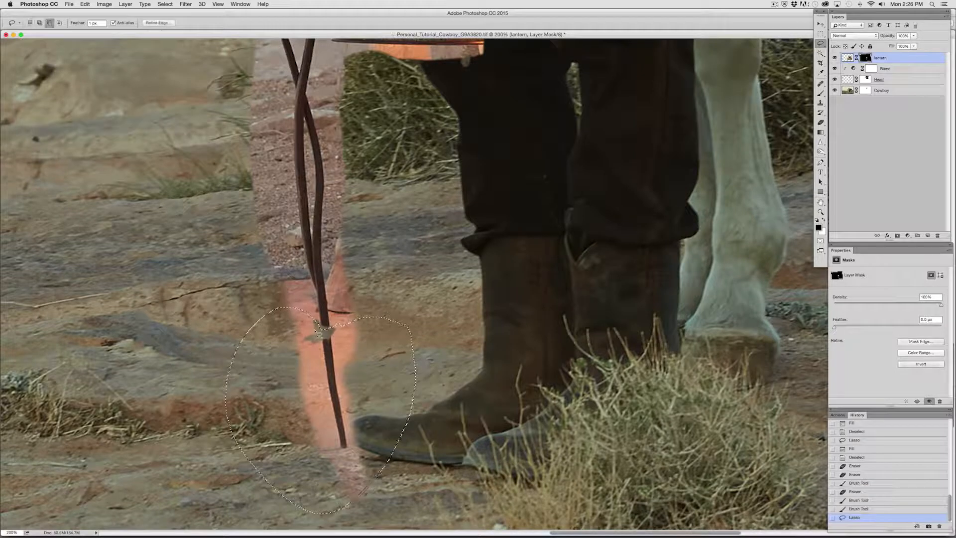
pyautogui.hotkey('alt', 'BackSpace')
pyautogui.press('super+d')
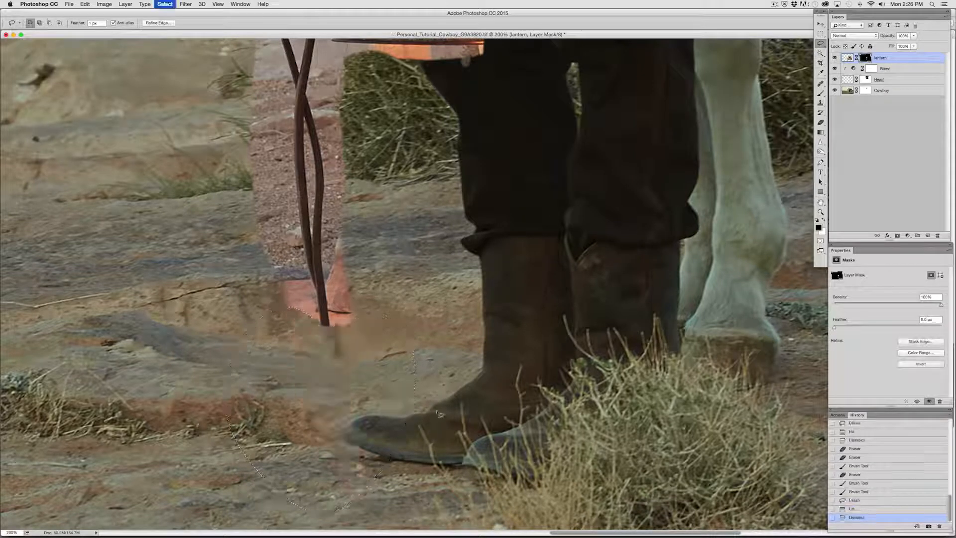
pyautogui.moveTo(299, 429)
pyautogui.mouseDown()
pyautogui.moveTo(391, 528)
pyautogui.moveTo(314, 457)
pyautogui.mouseUp()
pyautogui.hotkey('alt', 'BackSpace')
pyautogui.press('super+d')
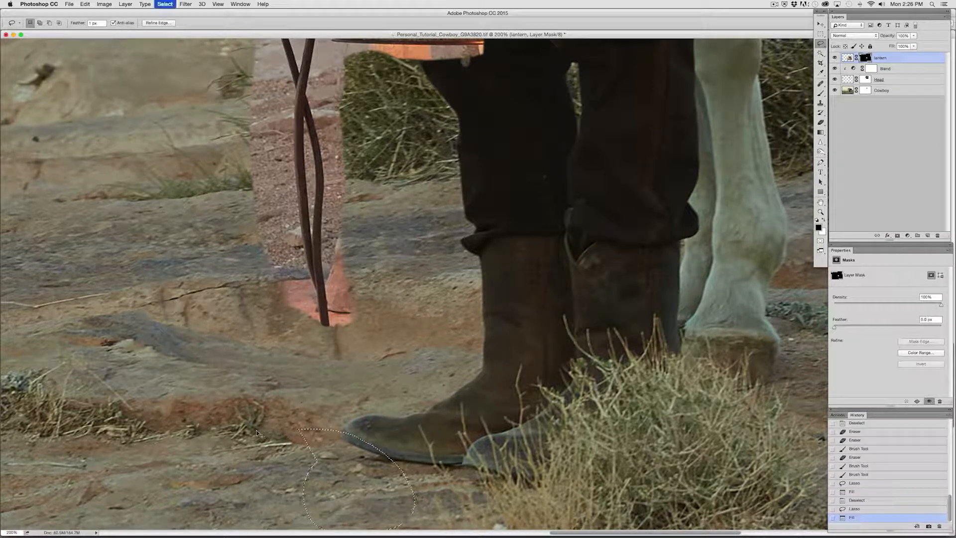
# Step: Copy a rectangular area around the left side of the lantern from the lantern layer and paste it in place as a new layer
pyautogui.moveTo(343, 151)
pyautogui.mouseDown()
pyautogui.moveTo(340, 196)
pyautogui.moveTo(376, 235)
pyautogui.moveTo(376, 345)
pyautogui.mouseUp()
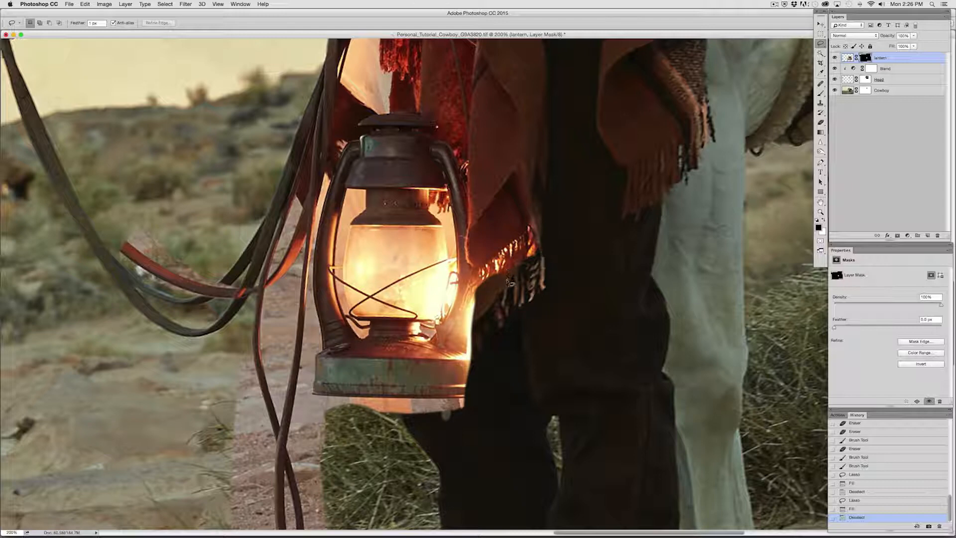
pyautogui.click(820, 33)
pyautogui.moveTo(366, 190)
pyautogui.mouseDown()
pyautogui.moveTo(254, 465)
pyautogui.moveTo(253, 449)
pyautogui.mouseUp()
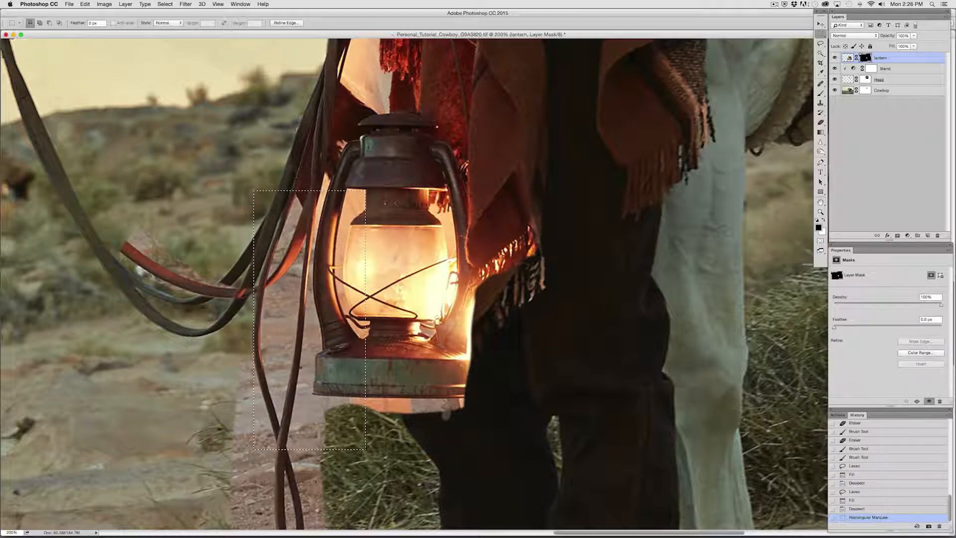
pyautogui.moveTo(294, 362); pyautogui.dragTo(299, 360)
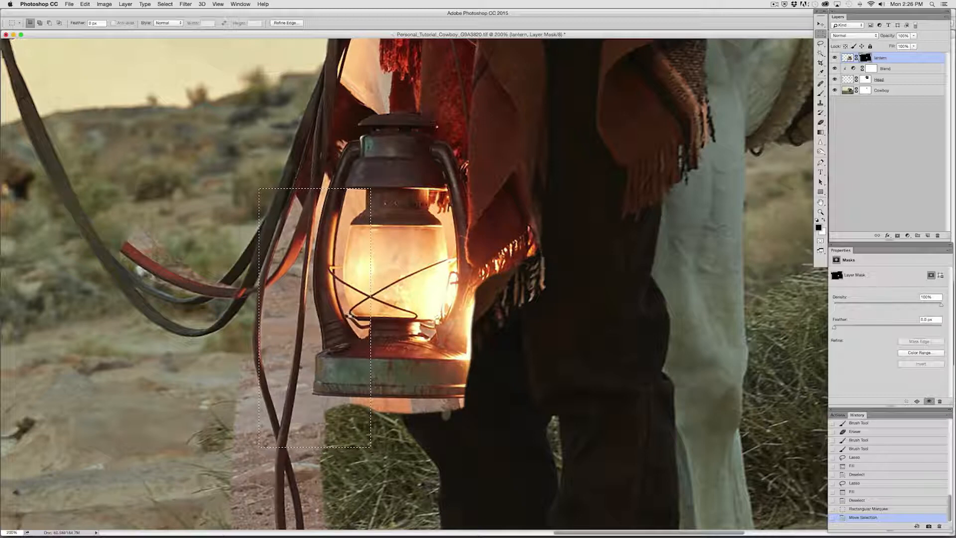
pyautogui.click(847, 58)
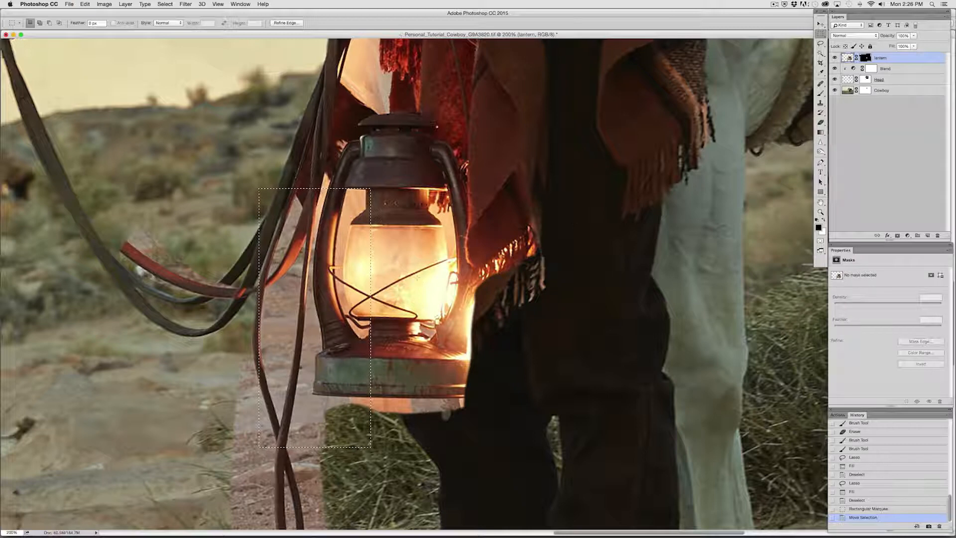
pyautogui.press('super+shift+v')
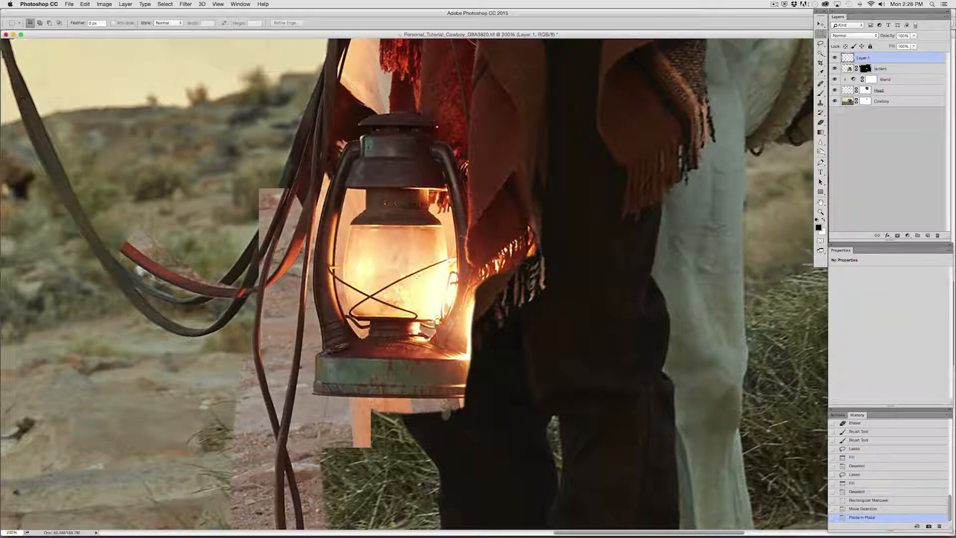
# Step: Flip the pasted piece horizontally, move it over the lantern's right side, and rotate it about 3.8° clockwise to match the lantern's tilt
pyautogui.press('super+t')
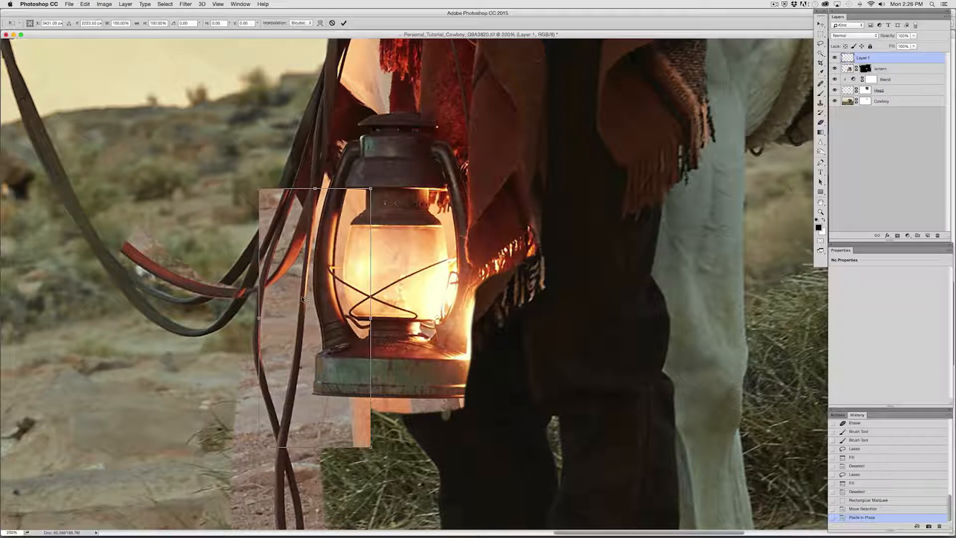
pyautogui.rightClick(313, 291)
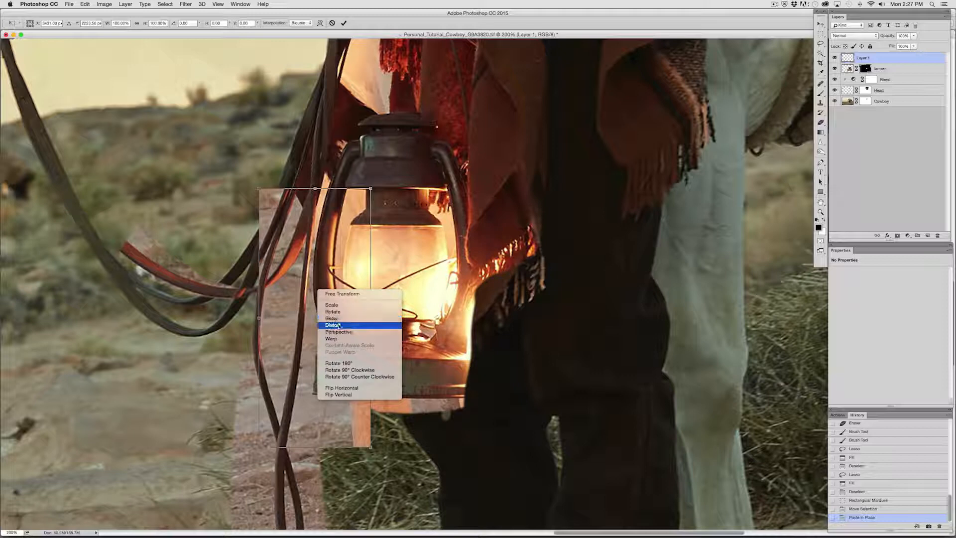
pyautogui.click(340, 388)
pyautogui.moveTo(301, 319); pyautogui.dragTo(440, 321)
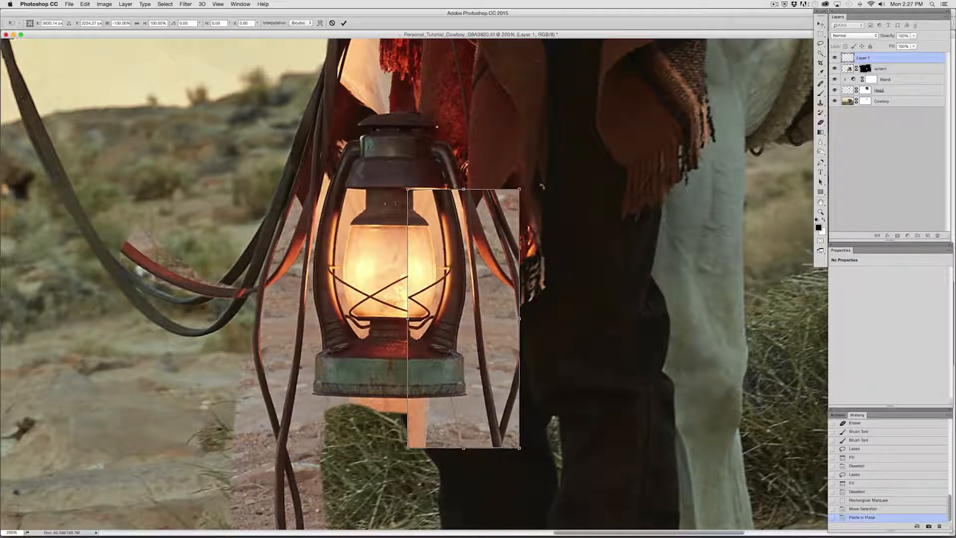
pyautogui.moveTo(541, 186); pyautogui.dragTo(547, 182)
pyautogui.moveTo(477, 253); pyautogui.dragTo(479, 253)
pyautogui.moveTo(534, 221); pyautogui.dragTo(548, 217)
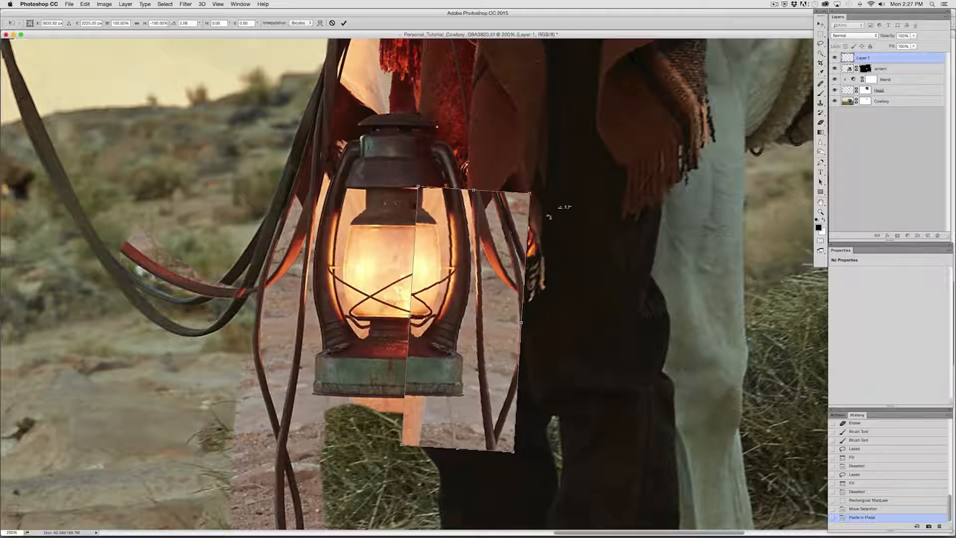
pyautogui.moveTo(486, 256)
pyautogui.mouseDown()
pyautogui.moveTo(557, 267)
pyautogui.moveTo(492, 242)
pyautogui.moveTo(477, 259)
pyautogui.mouseUp()
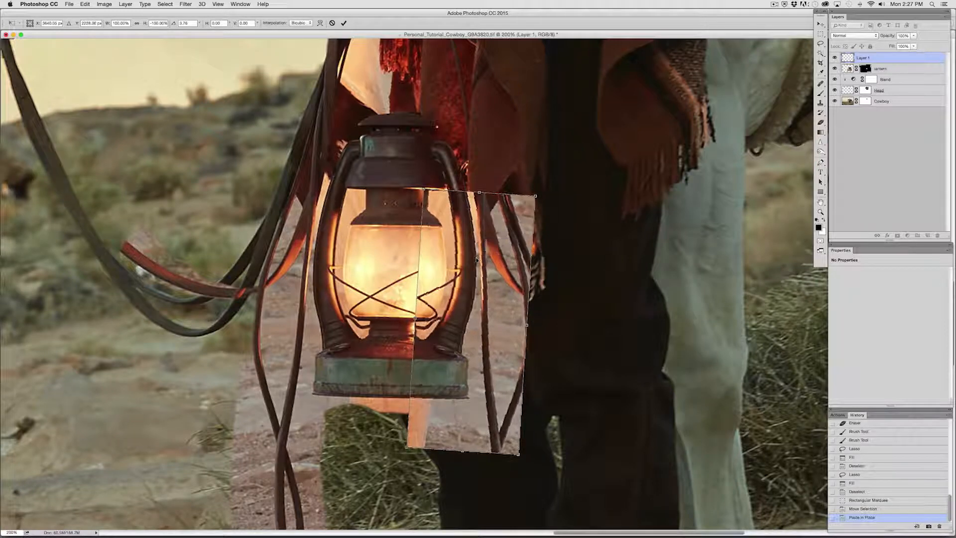
pyautogui.press('Return')
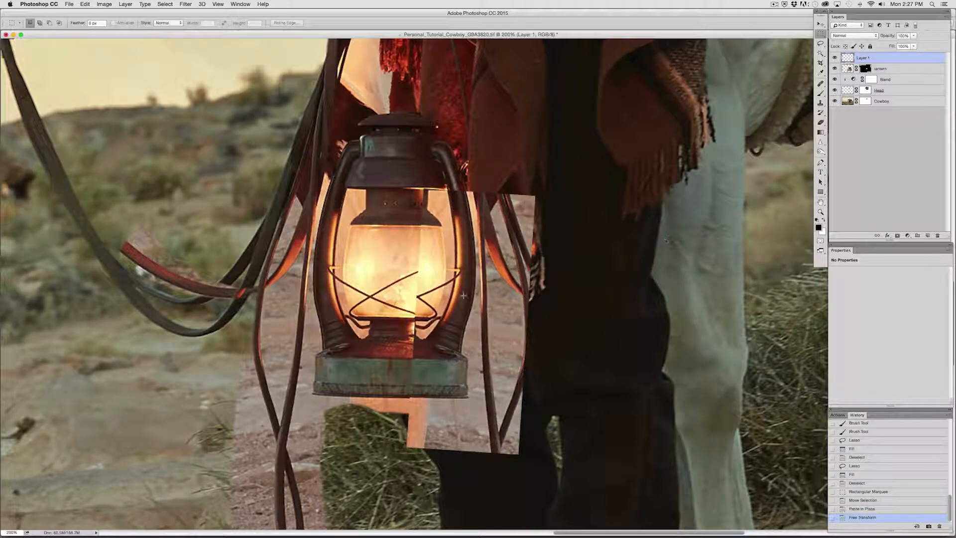
# Step: Shift the flipped piece farther right and rotate it slightly counterclockwise so its base and frame line up with the original lantern
pyautogui.click(835, 59)
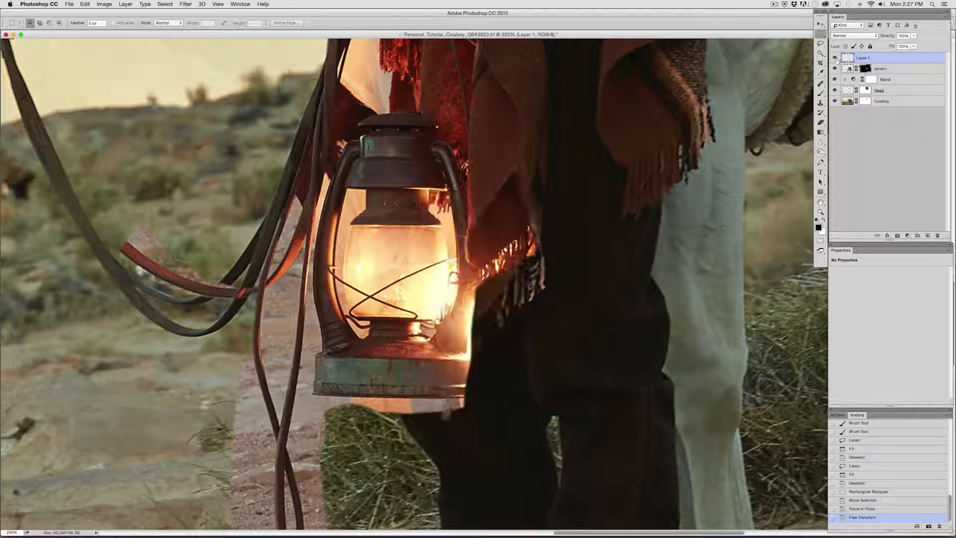
pyautogui.click(834, 58)
pyautogui.moveTo(447, 336); pyautogui.dragTo(455, 337)
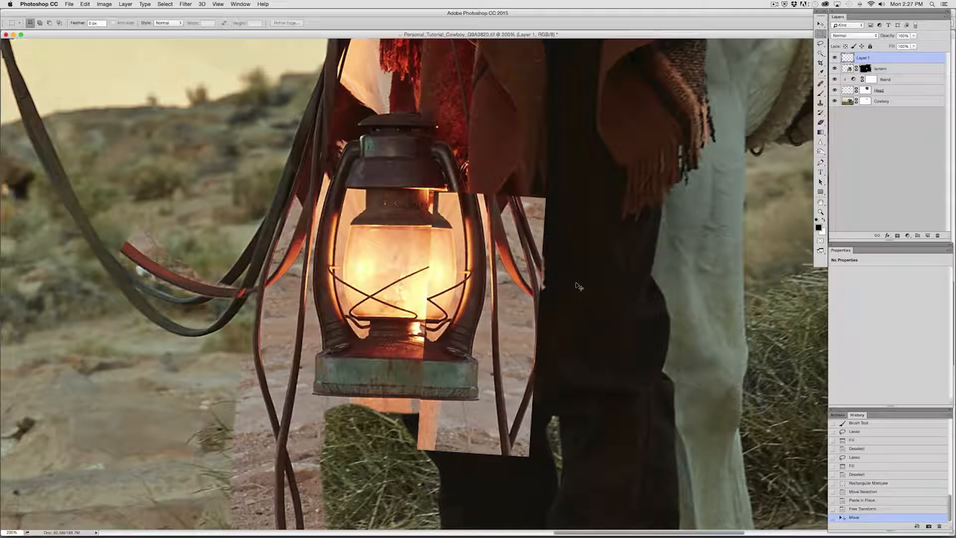
pyautogui.press('super+t')
pyautogui.moveTo(578, 267); pyautogui.dragTo(590, 259)
pyautogui.moveTo(591, 257); pyautogui.dragTo(590, 257)
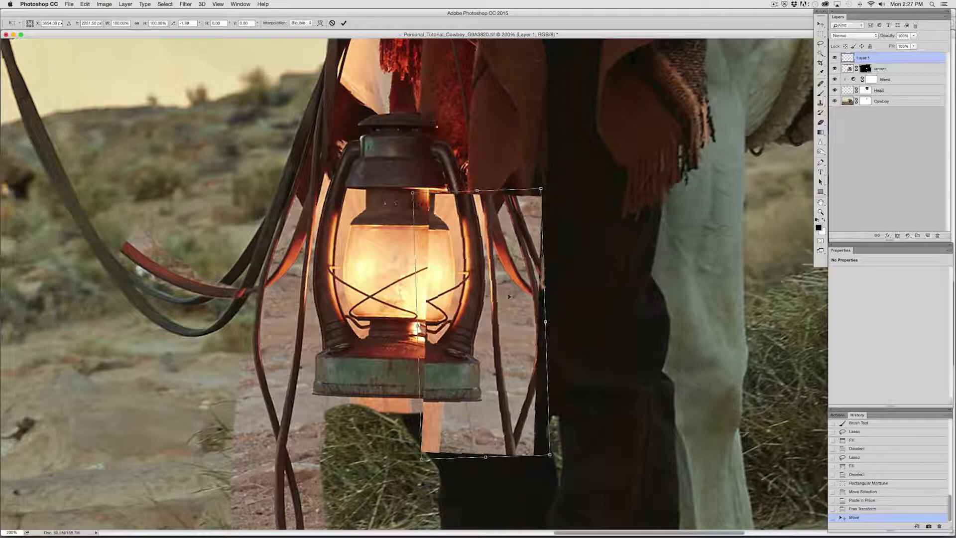
pyautogui.moveTo(508, 292); pyautogui.dragTo(512, 285)
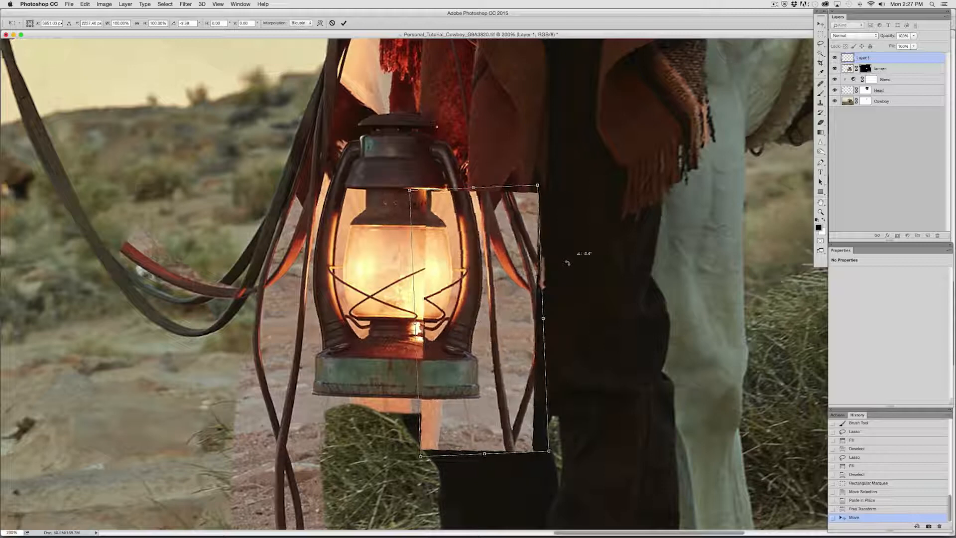
pyautogui.moveTo(566, 264); pyautogui.dragTo(570, 259)
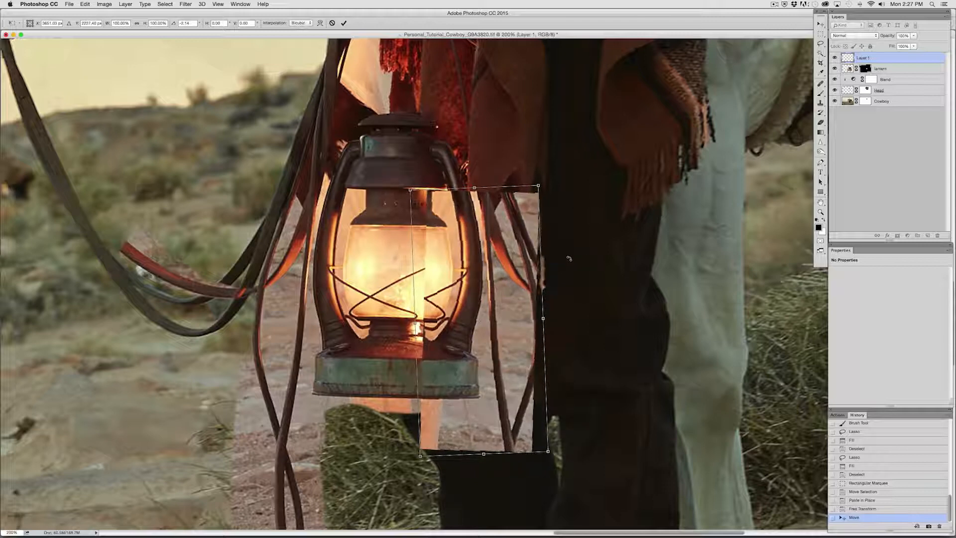
pyautogui.moveTo(548, 182); pyautogui.dragTo(550, 178)
pyautogui.press('Return')
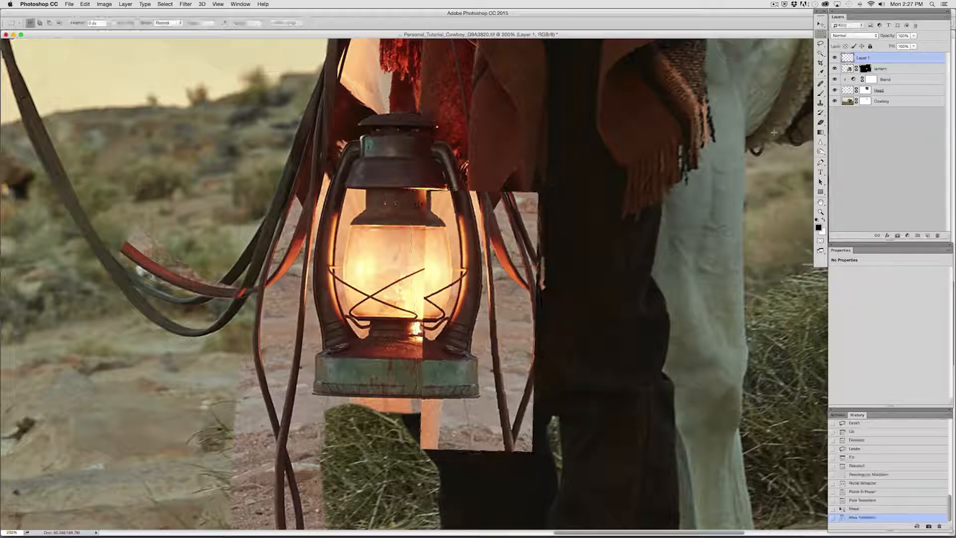
# Step: Add a layer mask to the flipped piece and paint black along its inner edge to reveal the original lantern's glass and base
pyautogui.click(897, 235)
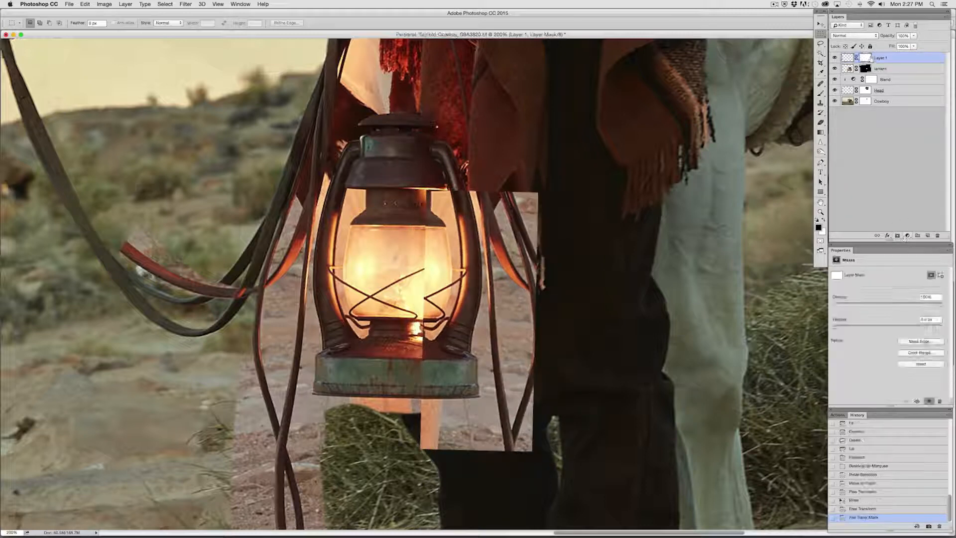
pyautogui.click(821, 94)
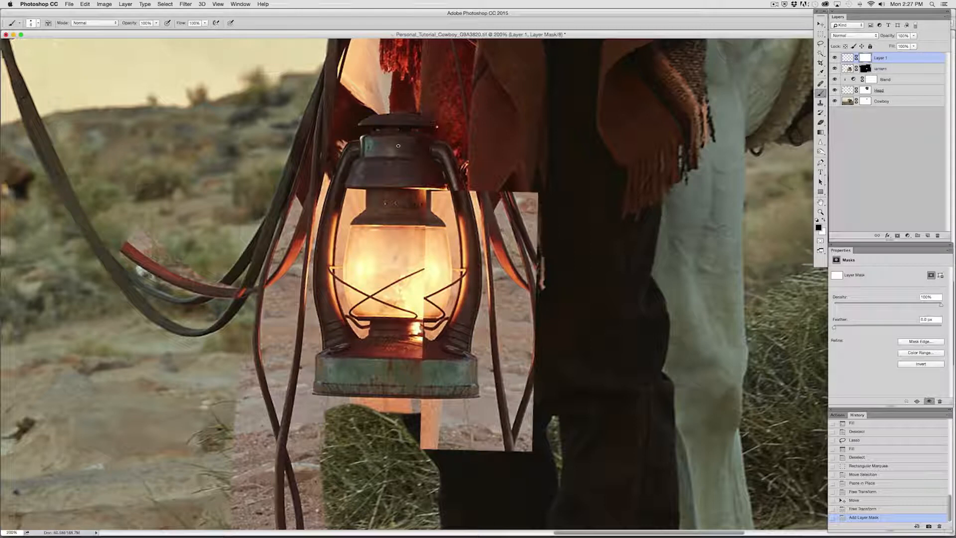
pyautogui.moveTo(428, 186)
pyautogui.mouseDown()
pyautogui.moveTo(429, 217)
pyautogui.moveTo(455, 191)
pyautogui.moveTo(442, 191)
pyautogui.moveTo(444, 286)
pyautogui.moveTo(418, 341)
pyautogui.moveTo(418, 357)
pyautogui.moveTo(438, 377)
pyautogui.moveTo(454, 314)
pyautogui.mouseUp()
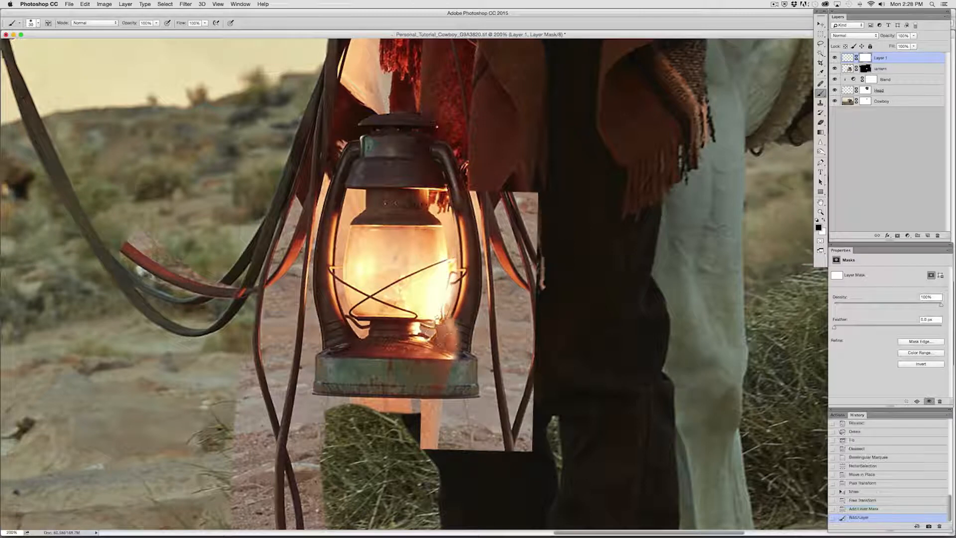
pyautogui.moveTo(456, 348)
pyautogui.mouseDown()
pyautogui.moveTo(450, 386)
pyautogui.moveTo(455, 367)
pyautogui.moveTo(457, 377)
pyautogui.moveTo(451, 372)
pyautogui.moveTo(475, 364)
pyautogui.moveTo(452, 367)
pyautogui.moveTo(467, 392)
pyautogui.mouseUp()
# Step: Erase on the new layer's mask to bring back the flipped lantern base and lower frame, blending them into the original
pyautogui.click(821, 121)
pyautogui.click(462, 395)
pyautogui.click(457, 394)
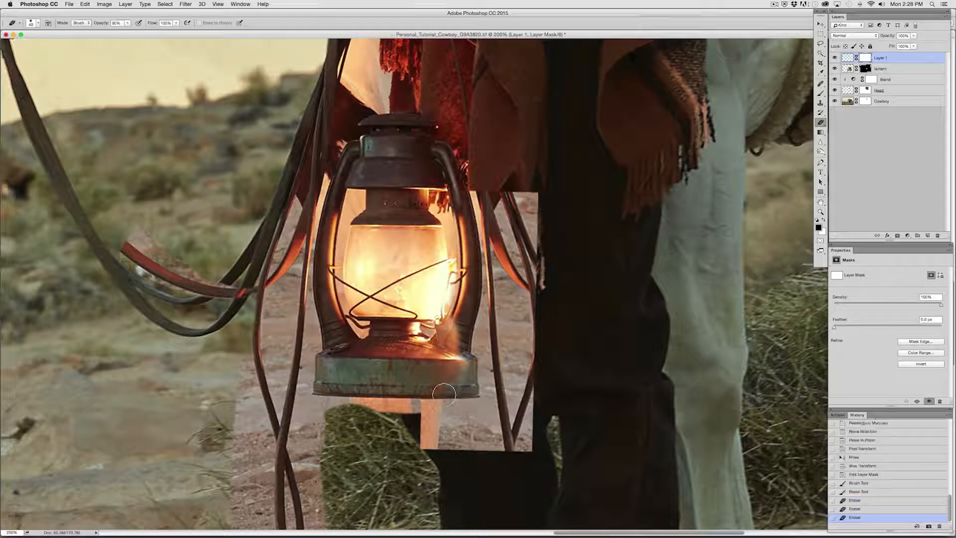
pyautogui.click(443, 395)
pyautogui.click(459, 365)
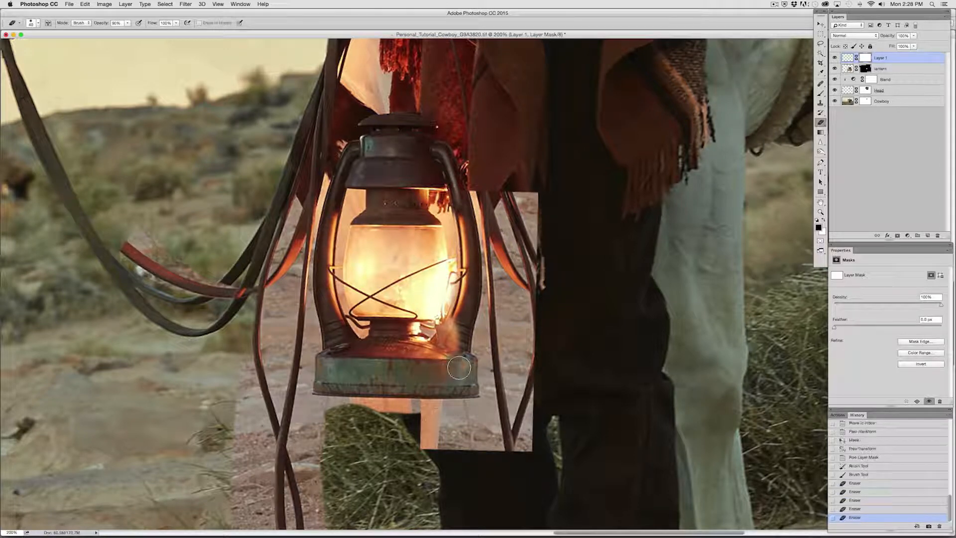
pyautogui.click(453, 372)
pyautogui.click(457, 375)
pyautogui.click(447, 369)
pyautogui.click(451, 363)
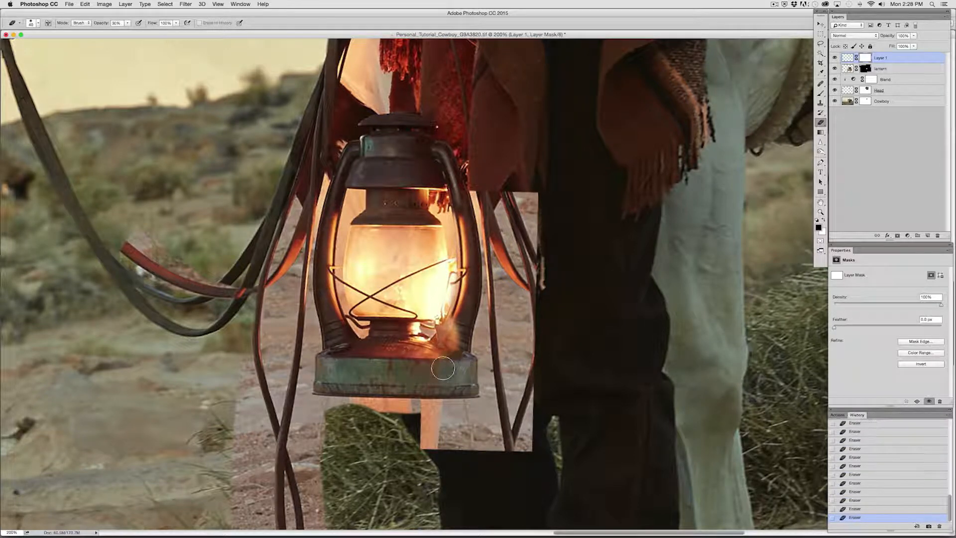
pyautogui.click(427, 367)
pyautogui.click(459, 331)
pyautogui.click(457, 325)
pyautogui.click(448, 335)
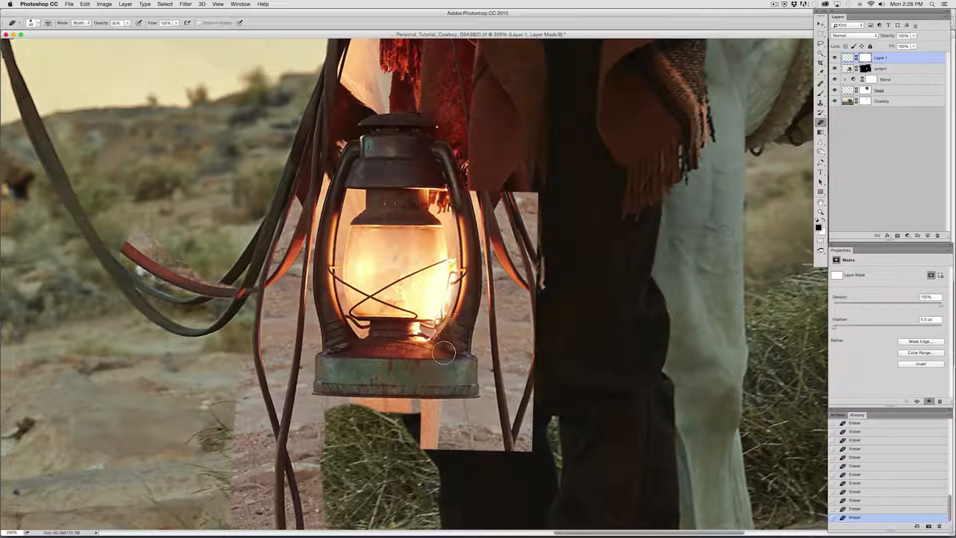
pyautogui.click(441, 355)
pyautogui.click(437, 369)
pyautogui.click(446, 349)
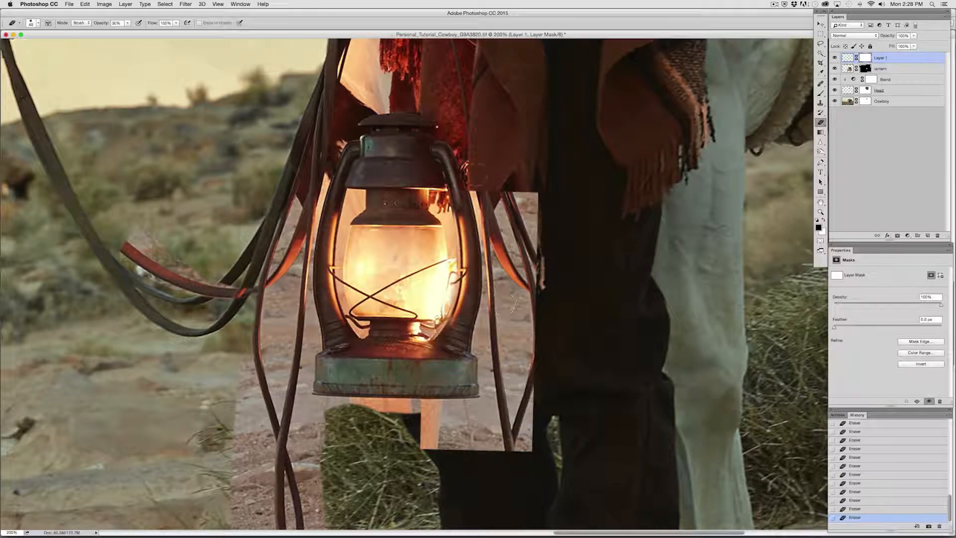
# Step: Compare the lantern with and without the flipped piece, and nudge the piece slightly left
pyautogui.click(835, 58)
pyautogui.click(835, 58)
pyautogui.click(835, 58)
pyautogui.click(835, 58)
pyautogui.press('super+Left')
pyautogui.press('super+Left')
pyautogui.press('super+Left')
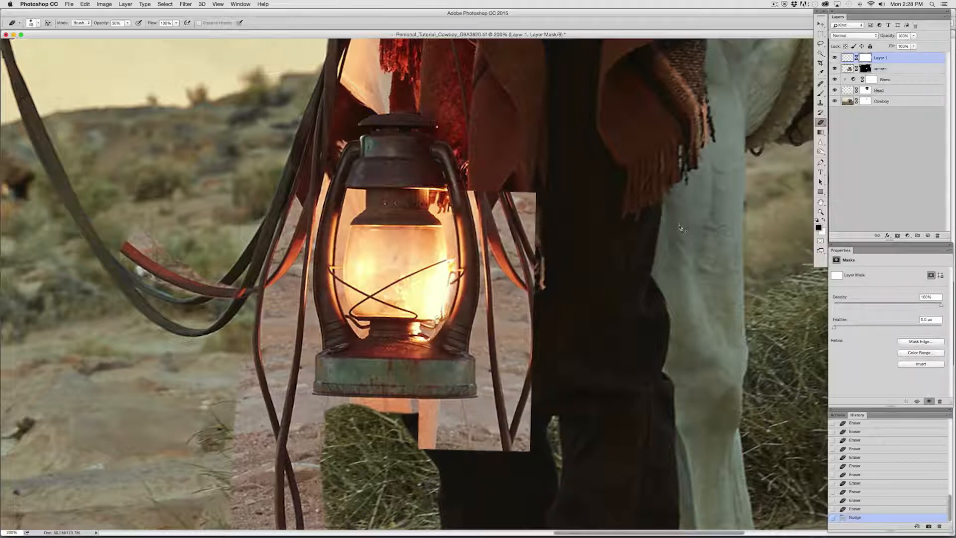
# Step: Paint black on the flipped piece's mask over the seam in the middle of the lantern base
pyautogui.click(820, 93)
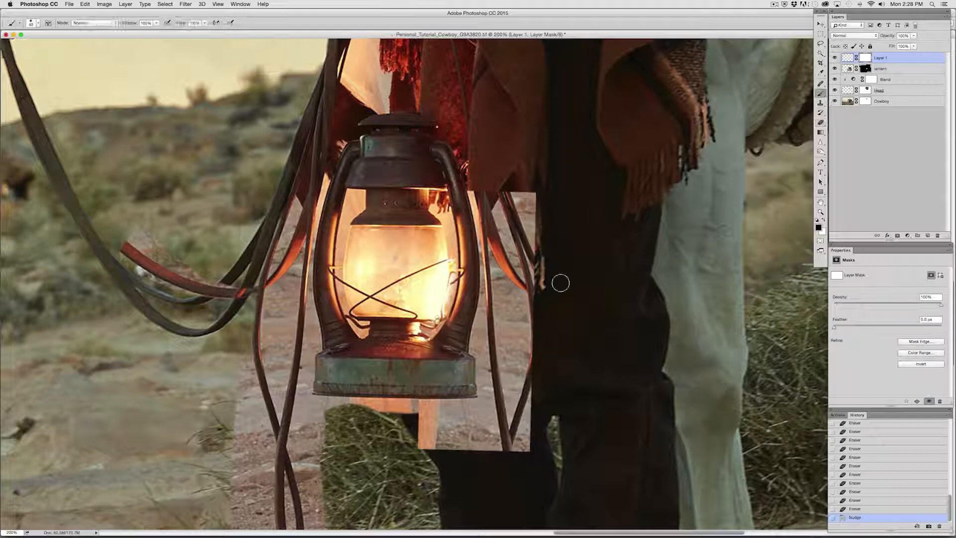
pyautogui.click(418, 357)
pyautogui.click(418, 363)
pyautogui.click(416, 374)
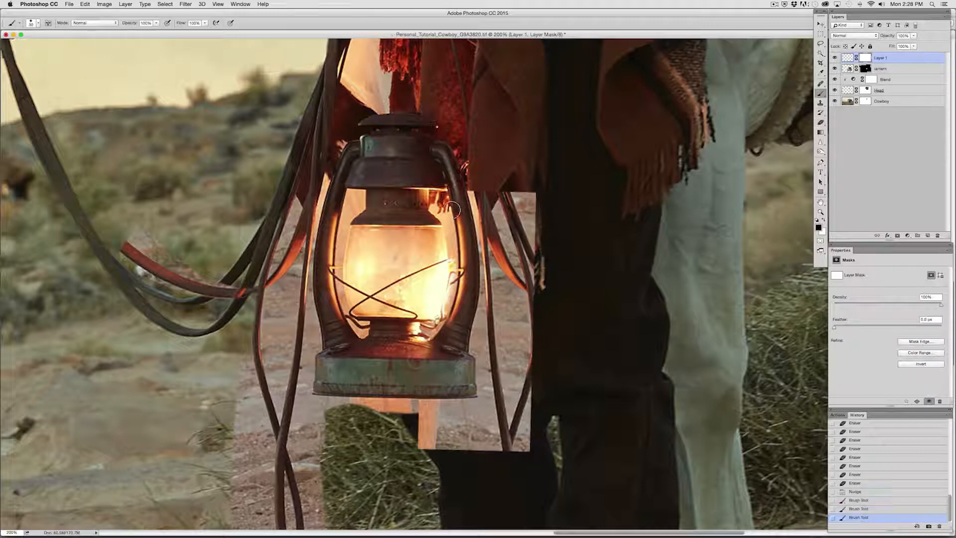
# Step: Paint out the flipped reins and ground around the lantern on Layer 1's mask, and clip the layer to the lantern layer
pyautogui.moveTo(523, 207)
pyautogui.mouseDown()
pyautogui.moveTo(503, 189)
pyautogui.moveTo(535, 259)
pyautogui.moveTo(513, 294)
pyautogui.moveTo(524, 348)
pyautogui.moveTo(506, 463)
pyautogui.moveTo(587, 425)
pyautogui.moveTo(535, 445)
pyautogui.moveTo(335, 424)
pyautogui.moveTo(357, 421)
pyautogui.mouseUp()
pyautogui.moveTo(538, 347)
pyautogui.mouseDown()
pyautogui.moveTo(497, 403)
pyautogui.moveTo(518, 395)
pyautogui.moveTo(522, 331)
pyautogui.moveTo(534, 363)
pyautogui.mouseUp()
pyautogui.moveTo(523, 278)
pyautogui.mouseDown()
pyautogui.moveTo(498, 389)
pyautogui.moveTo(515, 234)
pyautogui.moveTo(488, 424)
pyautogui.moveTo(355, 427)
pyautogui.mouseUp()
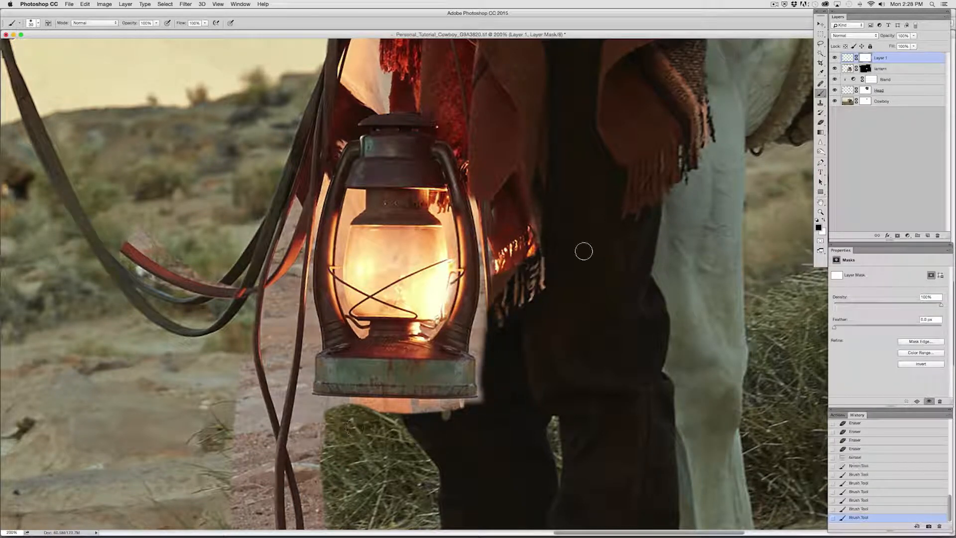
pyautogui.keyDown('alt'); pyautogui.click(849, 63); pyautogui.keyUp('alt')
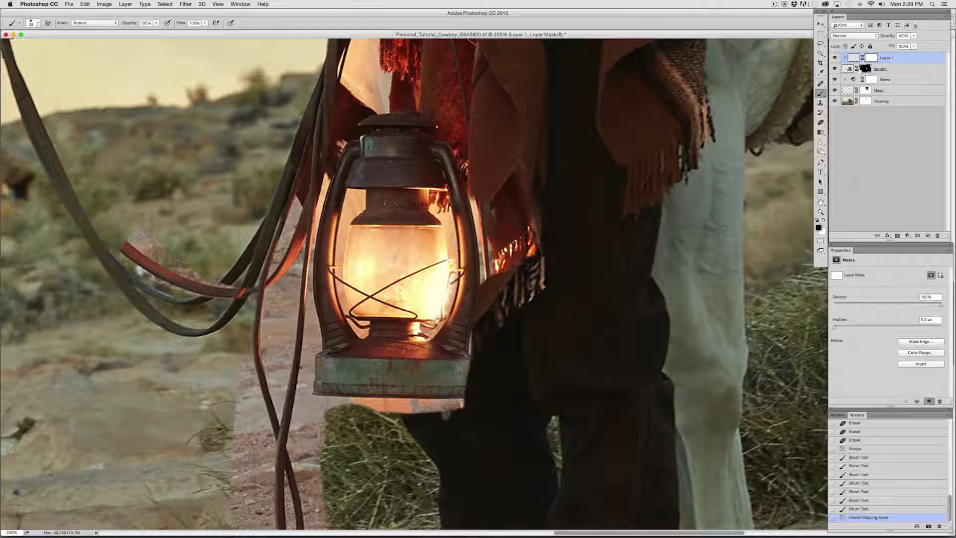
# Step: Lasso the glowing poncho fringe beside the lantern's right frame with the lantern layer's mask active
pyautogui.click(868, 69)
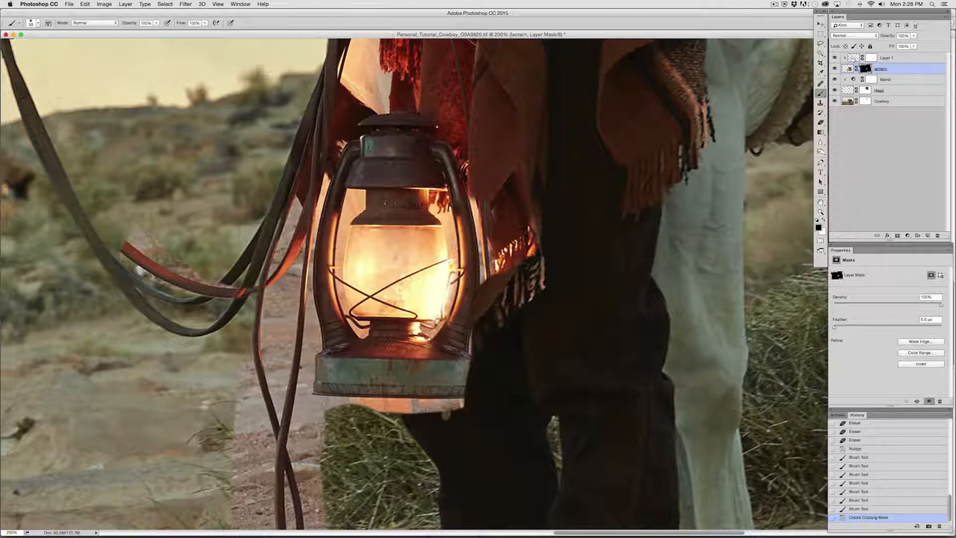
pyautogui.click(821, 44)
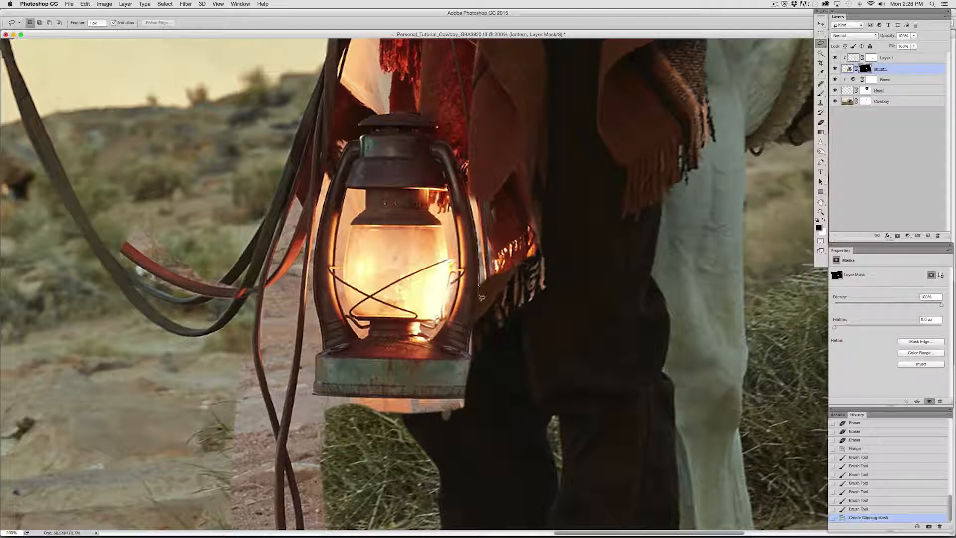
pyautogui.moveTo(481, 297)
pyautogui.mouseDown()
pyautogui.moveTo(557, 248)
pyautogui.moveTo(545, 207)
pyautogui.moveTo(501, 214)
pyautogui.mouseUp()
pyautogui.press('Delete')
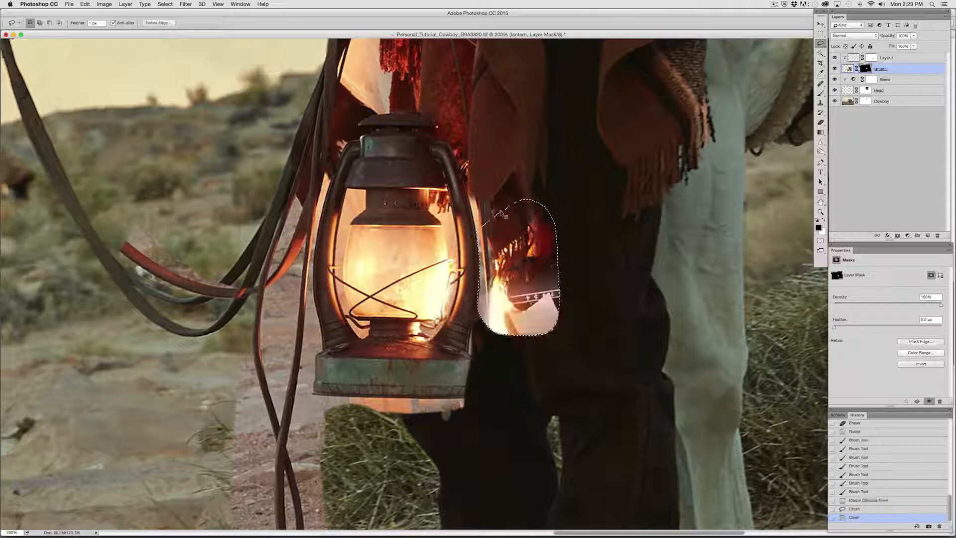
pyautogui.press('super+z')
pyautogui.press('super+z')
pyautogui.press('super+z')
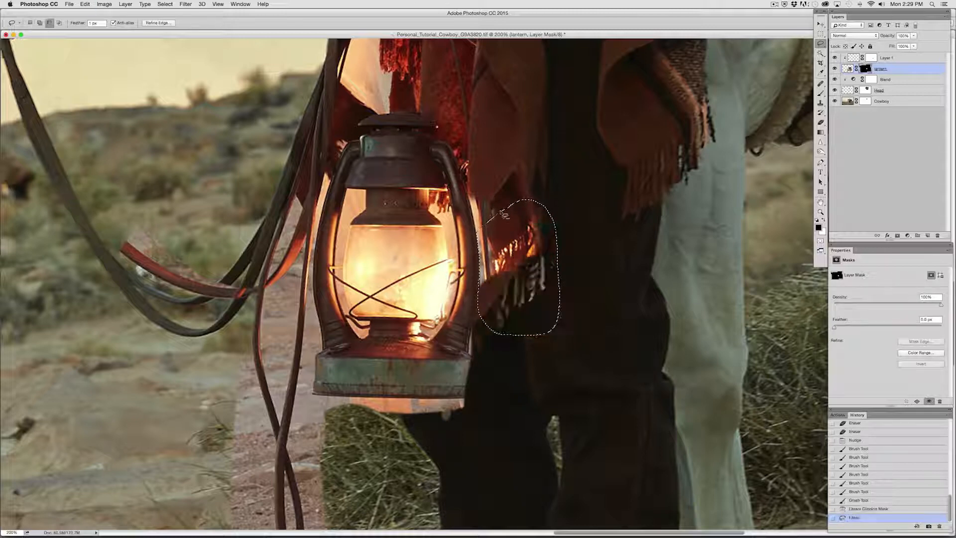
# Step: Fill the lassoed fringe area black on the lantern layer's mask and deselect
pyautogui.hotkey('alt', 'BackSpace')
pyautogui.press('super+d')
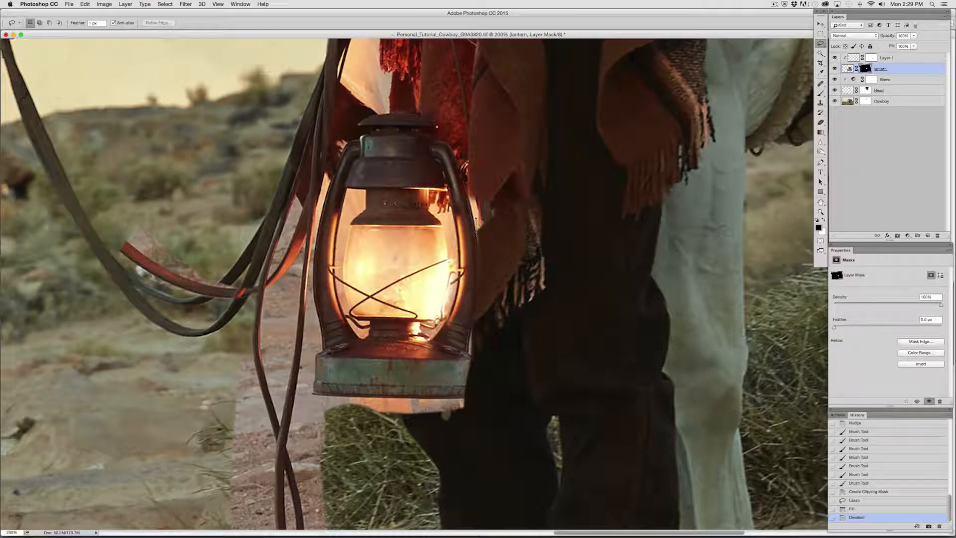
# Step: Lasso the poncho area beside the lantern's right frame, fill it black on the lantern layer's mask, and deselect
pyautogui.moveTo(487, 180)
pyautogui.mouseDown()
pyautogui.moveTo(548, 194)
pyautogui.moveTo(557, 259)
pyautogui.moveTo(535, 306)
pyautogui.moveTo(529, 295)
pyautogui.mouseUp()
pyautogui.hotkey('alt', 'BackSpace')
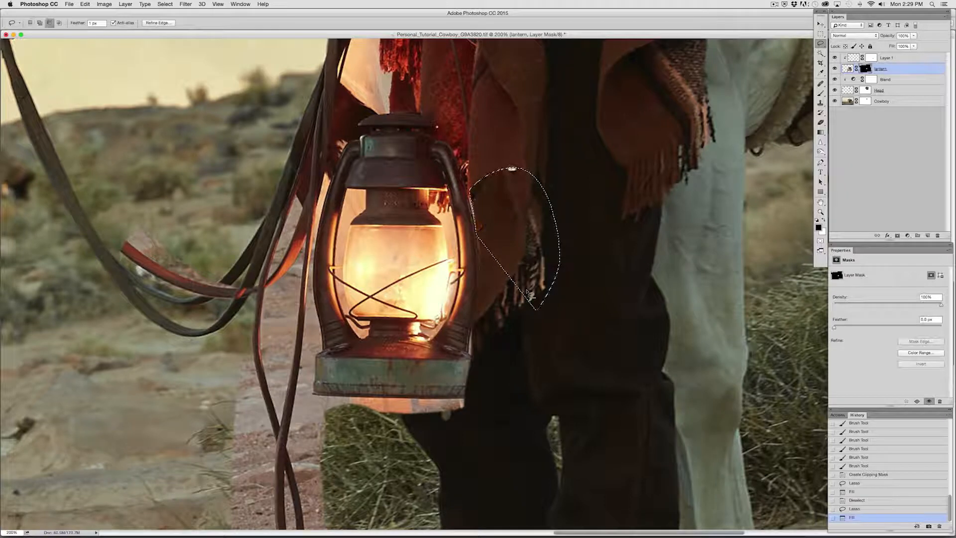
pyautogui.press('super+d')
# Step: Erase the lantern layer's mask at 30% opacity over the leftover white spot on the poncho to bring back the fabric
pyautogui.press('b')
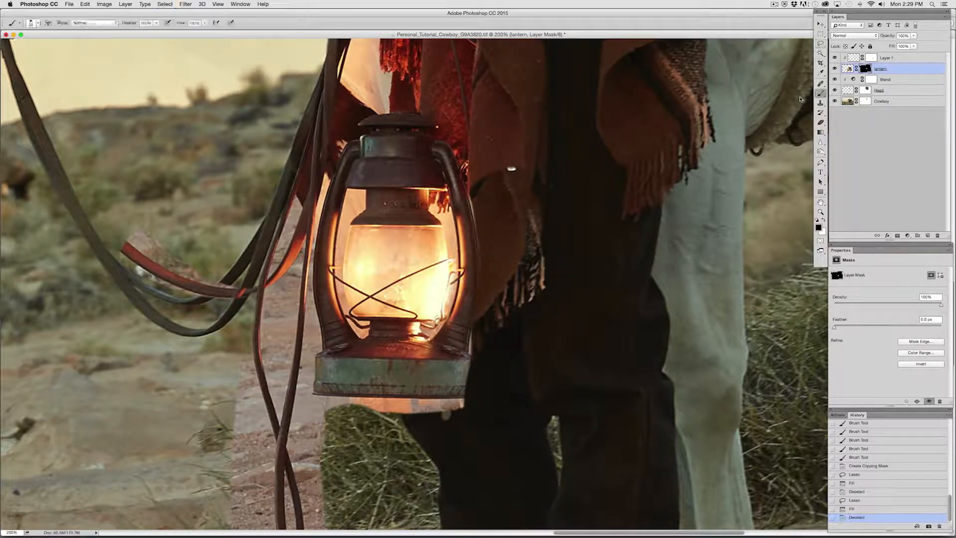
pyautogui.press('e')
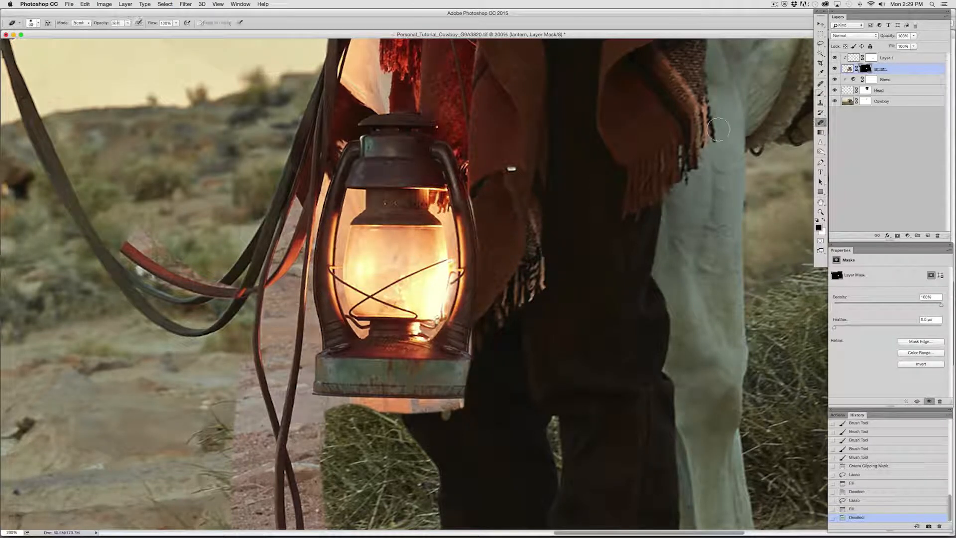
pyautogui.click(513, 175)
pyautogui.click(513, 171)
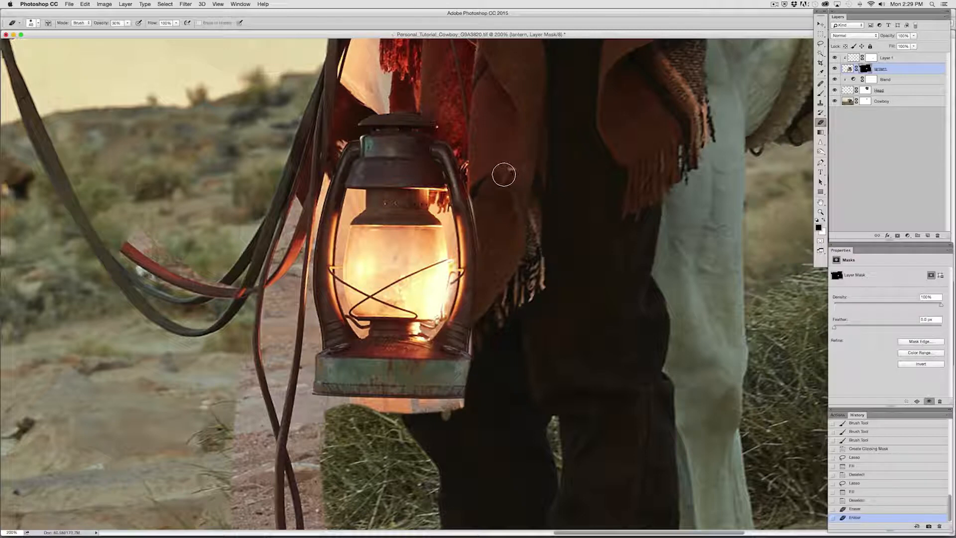
pyautogui.click(508, 166)
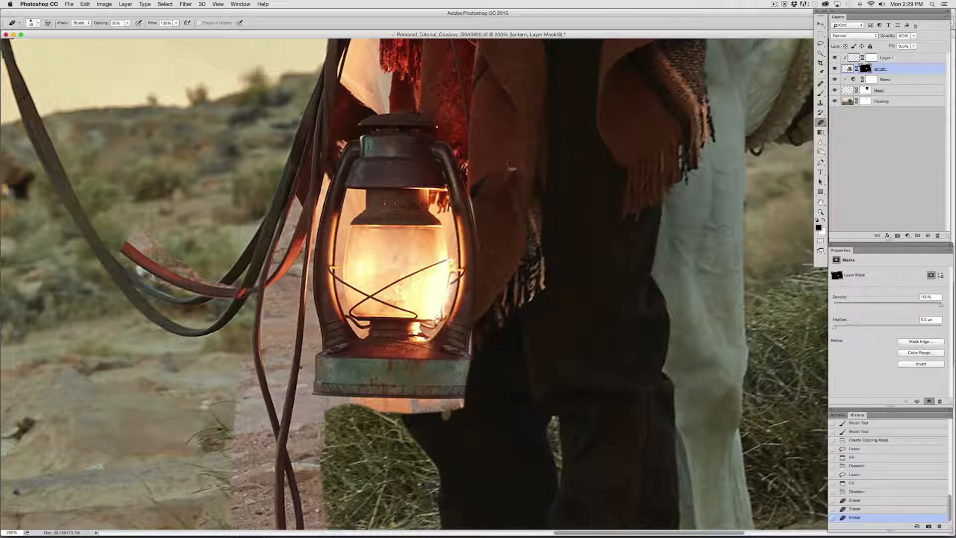
pyautogui.moveTo(510, 167); pyautogui.dragTo(496, 183)
pyautogui.click(510, 163)
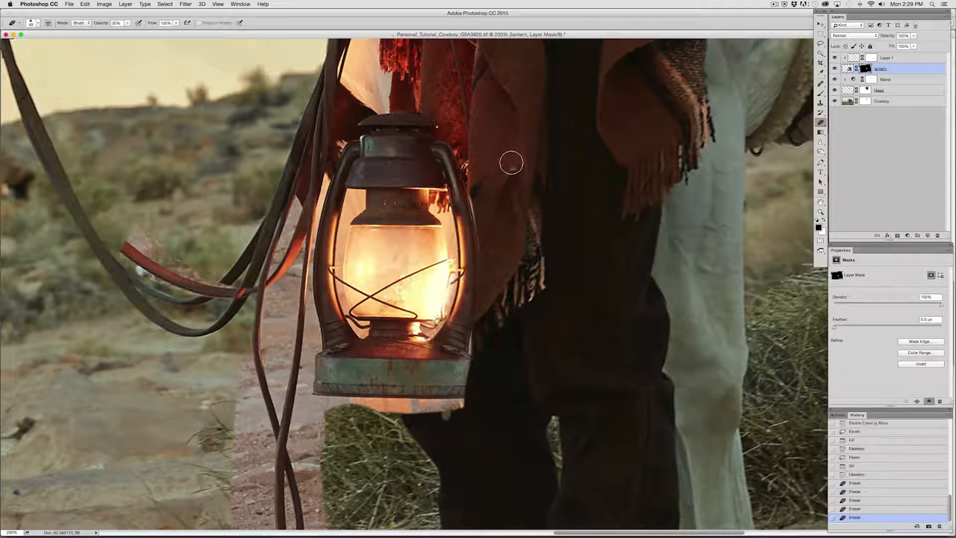
pyautogui.click(505, 194)
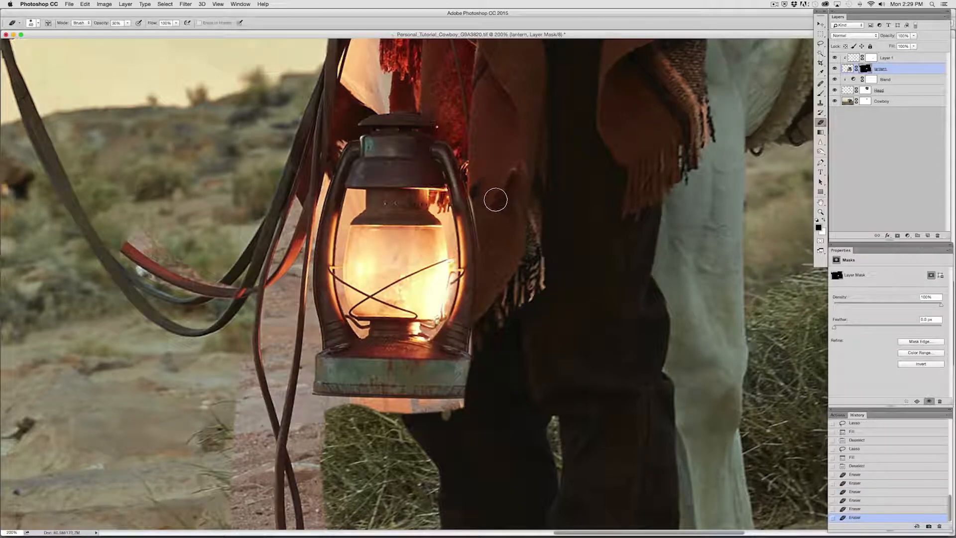
# Step: Erase the mask at 100% opacity along the poncho fold beside the lantern, and brush black over the excess
pyautogui.press('0')
pyautogui.moveTo(513, 171)
pyautogui.mouseDown()
pyautogui.moveTo(477, 189)
pyautogui.moveTo(511, 187)
pyautogui.moveTo(495, 194)
pyautogui.moveTo(494, 212)
pyautogui.moveTo(600, 145)
pyautogui.moveTo(552, 187)
pyautogui.moveTo(507, 194)
pyautogui.moveTo(516, 198)
pyautogui.moveTo(516, 224)
pyautogui.moveTo(518, 157)
pyautogui.moveTo(564, 172)
pyautogui.moveTo(545, 216)
pyautogui.moveTo(514, 237)
pyautogui.moveTo(531, 226)
pyautogui.mouseUp()
pyautogui.click(477, 196)
pyautogui.click(493, 201)
pyautogui.click(818, 95)
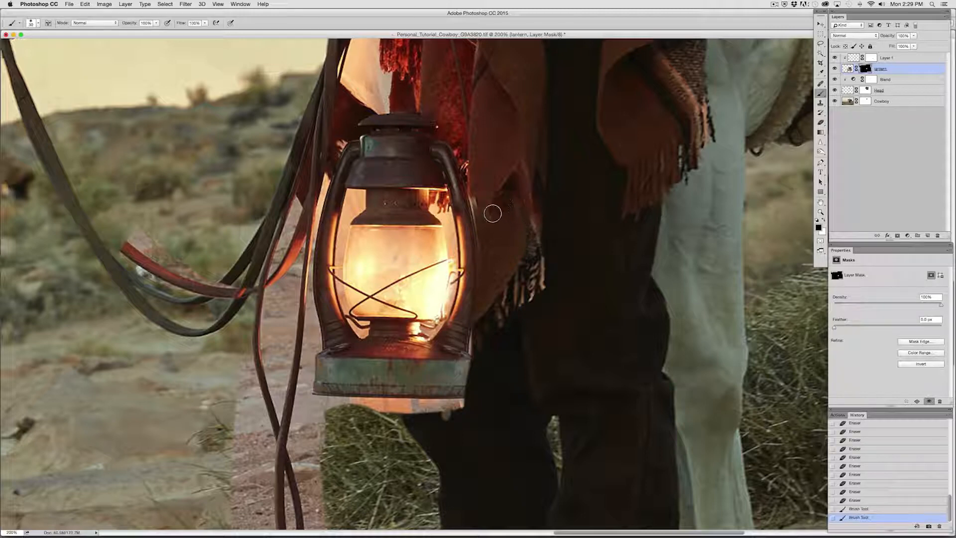
pyautogui.moveTo(497, 215)
pyautogui.mouseDown()
pyautogui.moveTo(479, 197)
pyautogui.moveTo(489, 211)
pyautogui.moveTo(492, 198)
pyautogui.moveTo(506, 204)
pyautogui.moveTo(502, 188)
pyautogui.moveTo(509, 188)
pyautogui.moveTo(524, 222)
pyautogui.mouseUp()
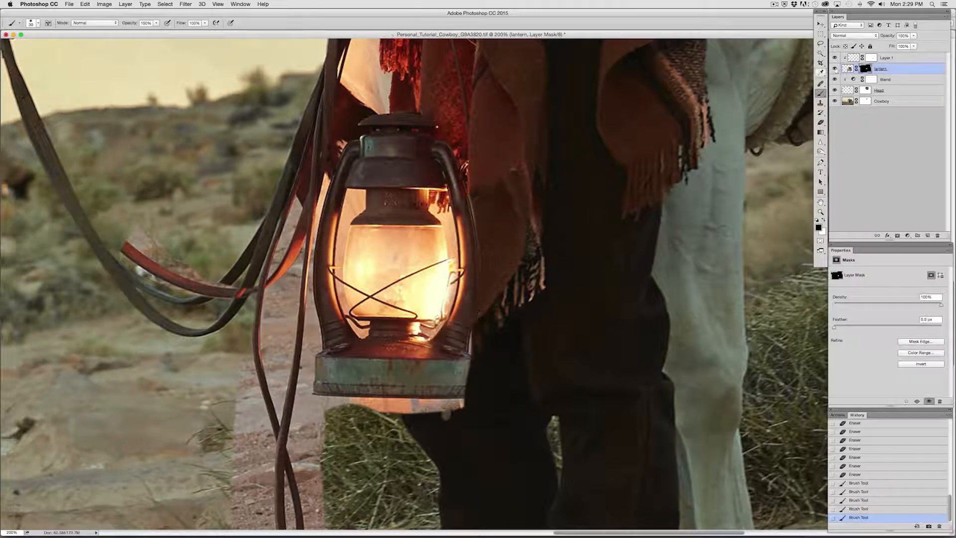
# Step: Lasso the leftover background below and beside the lantern base, fill it black on the mask, and deselect
pyautogui.press('l')
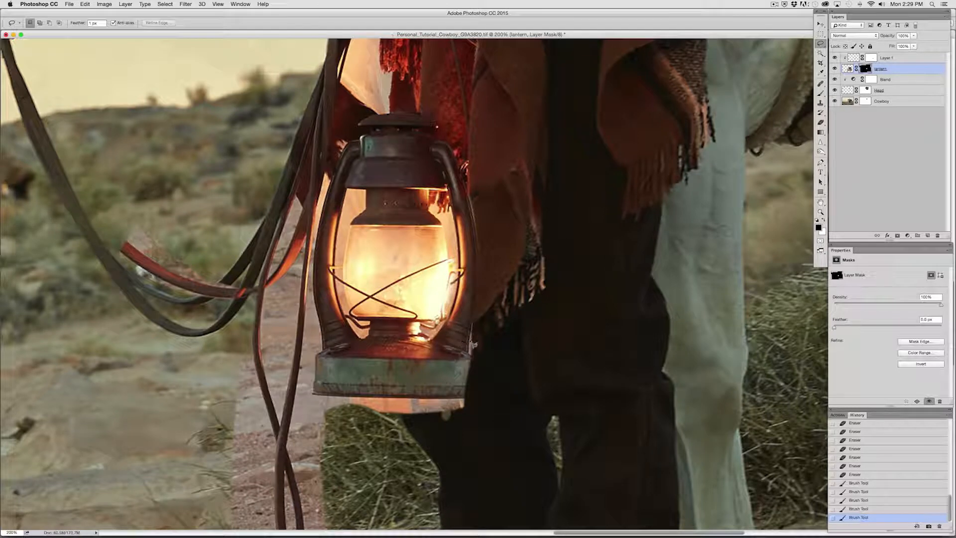
pyautogui.moveTo(473, 360)
pyautogui.mouseDown()
pyautogui.moveTo(498, 403)
pyautogui.moveTo(478, 398)
pyautogui.moveTo(509, 401)
pyautogui.moveTo(497, 412)
pyautogui.moveTo(466, 399)
pyautogui.moveTo(333, 397)
pyautogui.moveTo(310, 416)
pyautogui.moveTo(567, 404)
pyautogui.mouseUp()
pyautogui.hotkey('alt', 'BackSpace')
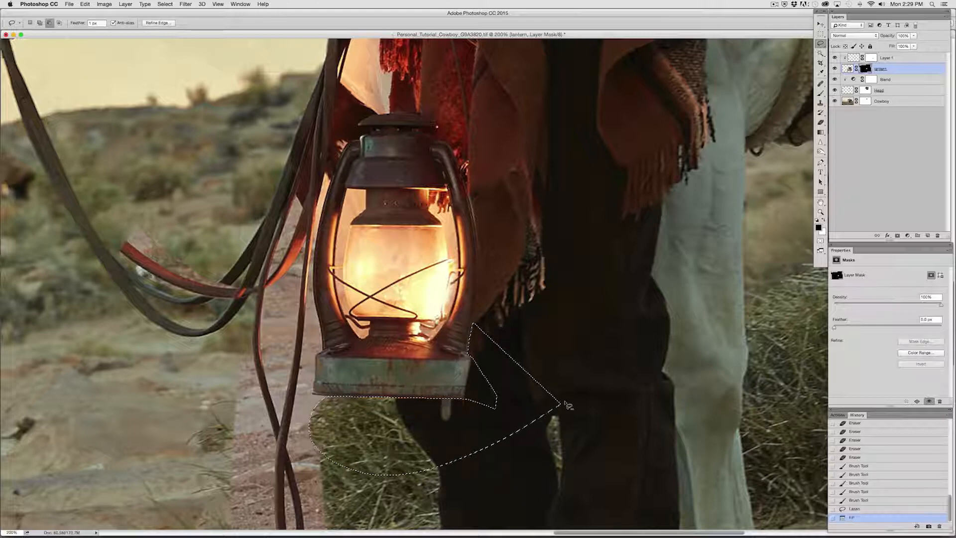
pyautogui.press('super+d')
# Step: Restore the right corner of the lantern base by erasing on the lantern layer's mask
pyautogui.press('b')
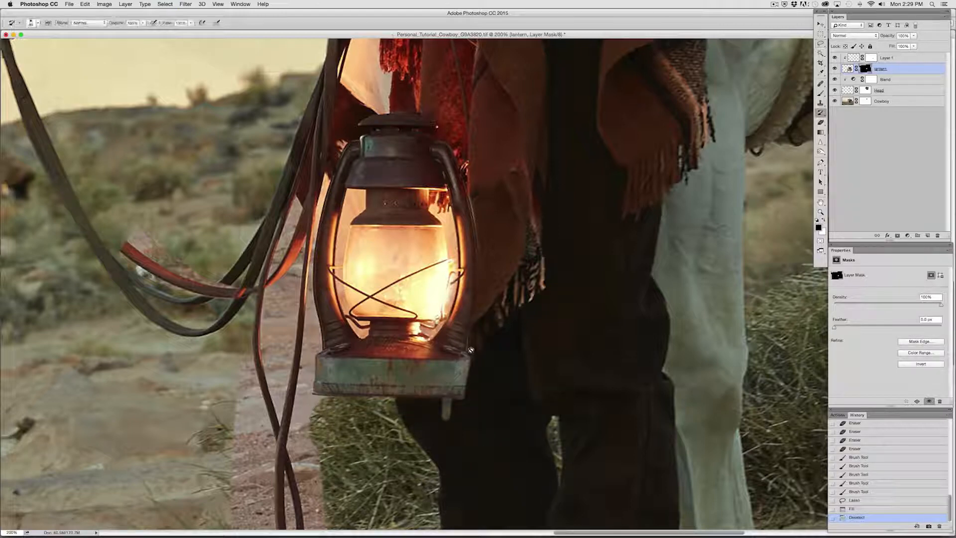
pyautogui.press('e')
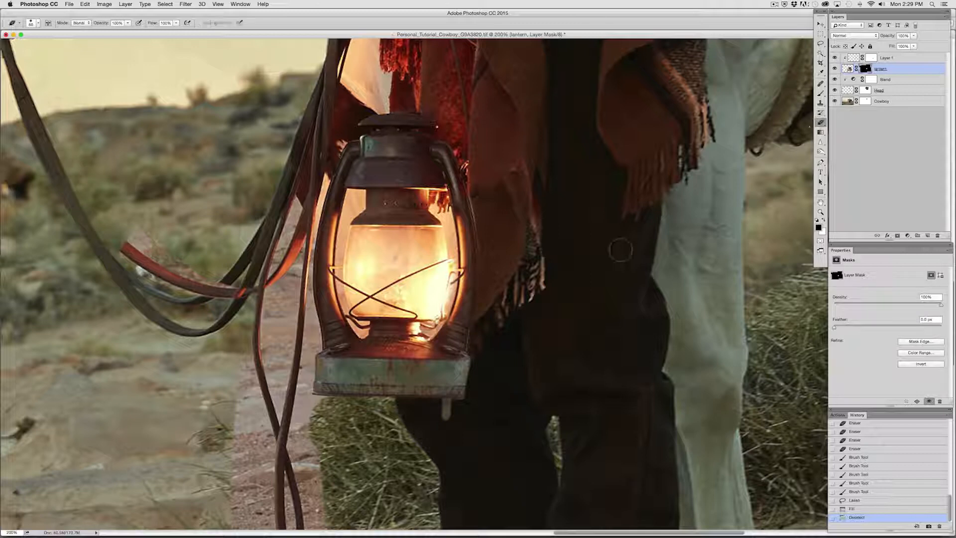
pyautogui.moveTo(430, 393)
pyautogui.mouseDown()
pyautogui.moveTo(468, 366)
pyautogui.moveTo(476, 386)
pyautogui.moveTo(446, 399)
pyautogui.mouseUp()
# Step: Lasso the bright spill around the restored base corner, fill it black on the mask, and deselect
pyautogui.click(821, 43)
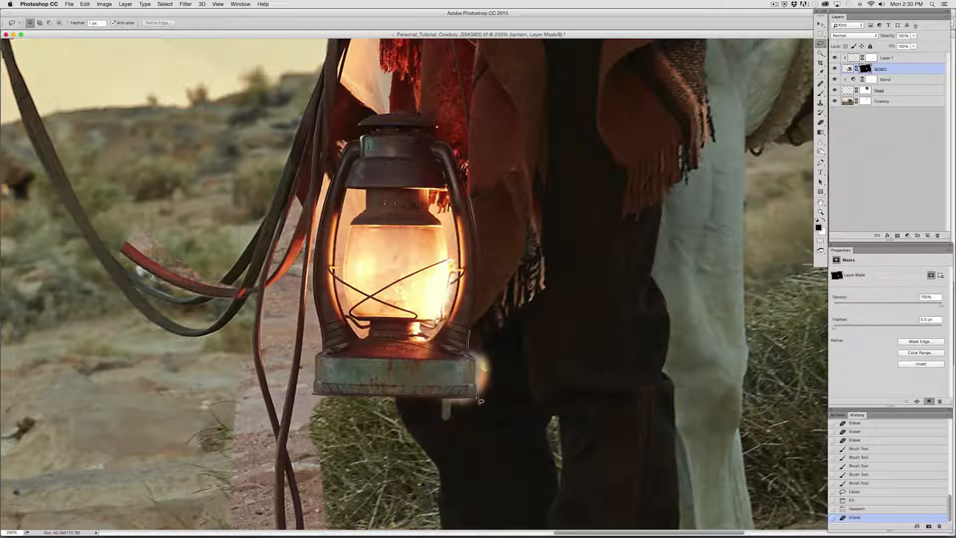
pyautogui.moveTo(478, 399)
pyautogui.mouseDown()
pyautogui.moveTo(421, 398)
pyautogui.moveTo(385, 421)
pyautogui.moveTo(530, 435)
pyautogui.moveTo(547, 346)
pyautogui.moveTo(525, 277)
pyautogui.mouseUp()
pyautogui.hotkey('alt', 'BackSpace')
pyautogui.hotkey('alt', 'BackSpace')
pyautogui.press('super+d')
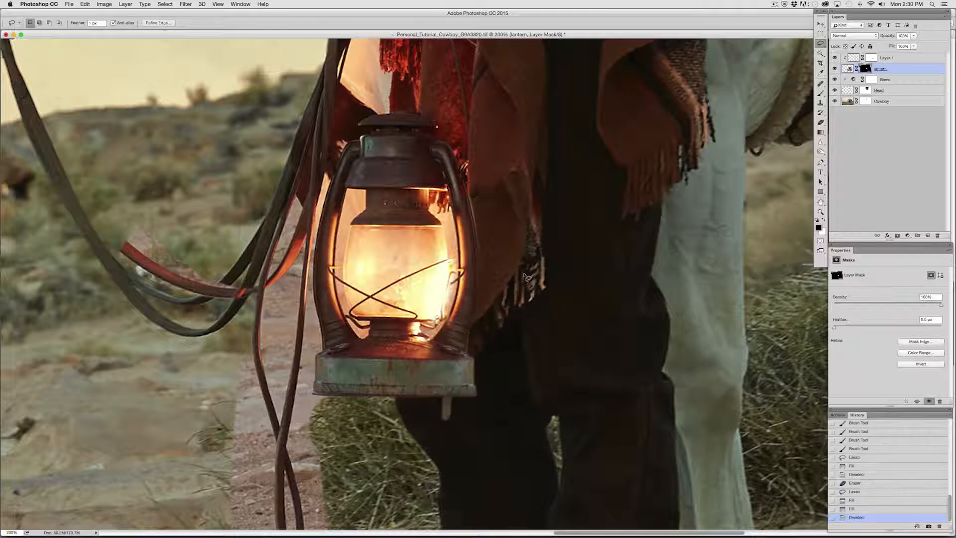
# Step: Lasso the bright background and red fringe between the hand and the lantern top, fill it black on the mask, and deselect
pyautogui.scroll(10, 430, 199)
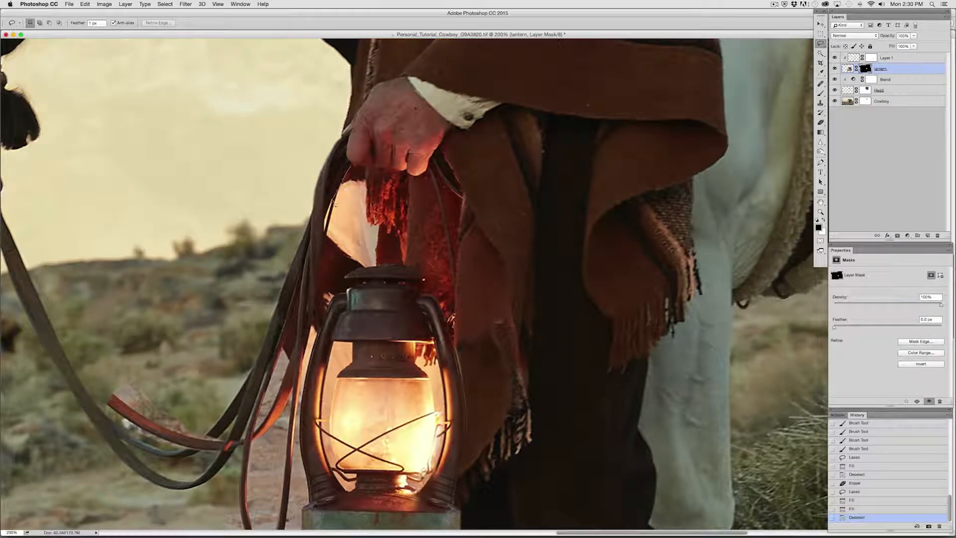
pyautogui.moveTo(324, 250); pyautogui.dragTo(321, 268)
pyautogui.moveTo(322, 315); pyautogui.dragTo(354, 287)
pyautogui.moveTo(424, 279)
pyautogui.mouseDown()
pyautogui.moveTo(416, 209)
pyautogui.moveTo(402, 188)
pyautogui.moveTo(356, 170)
pyautogui.mouseUp()
pyautogui.hotkey('alt', 'BackSpace')
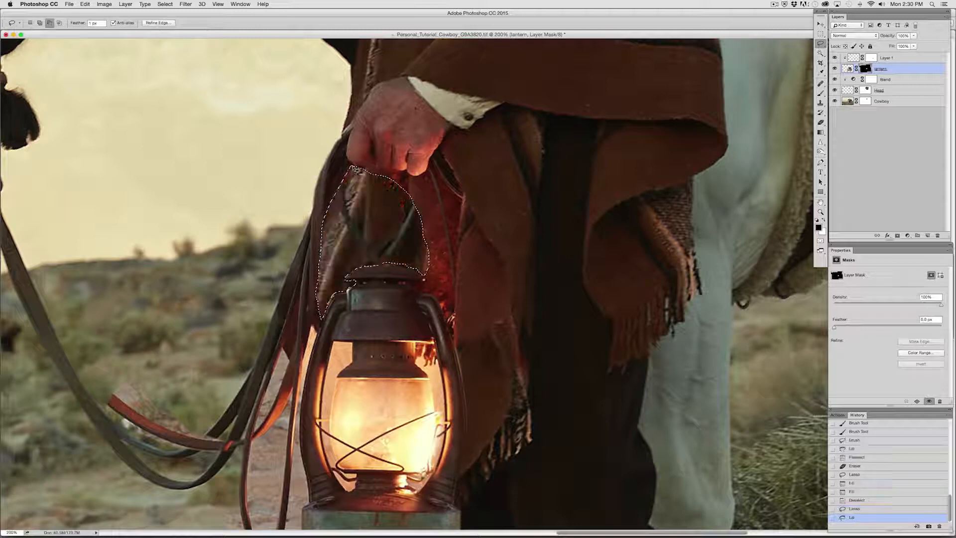
pyautogui.press('super+d')
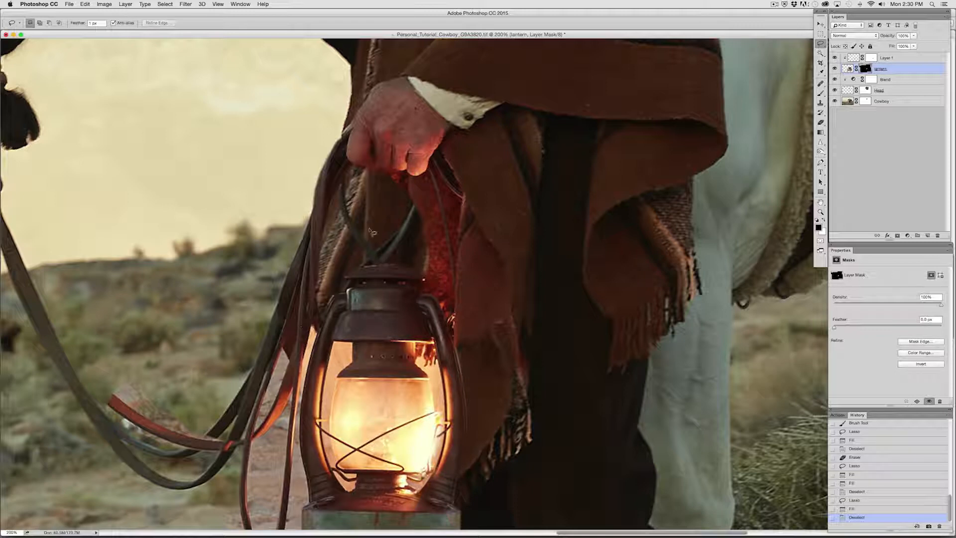
pyautogui.moveTo(379, 146); pyautogui.dragTo(380, 157)
pyautogui.click(533, 175)
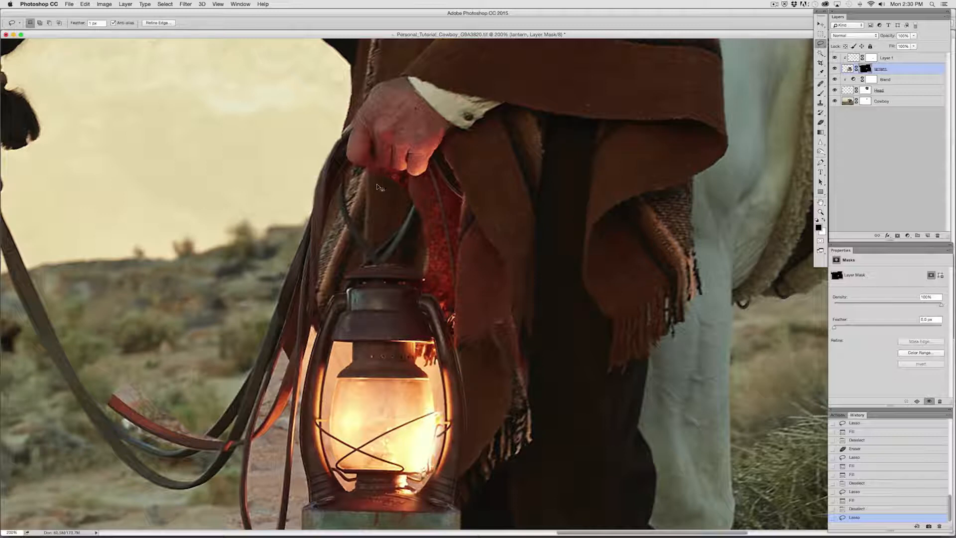
pyautogui.press('super+d')
# Step: Lasso the two narrow background gaps between the reins beside the lantern, fill each black on the mask, and deselect
pyautogui.moveTo(295, 312); pyautogui.dragTo(290, 334)
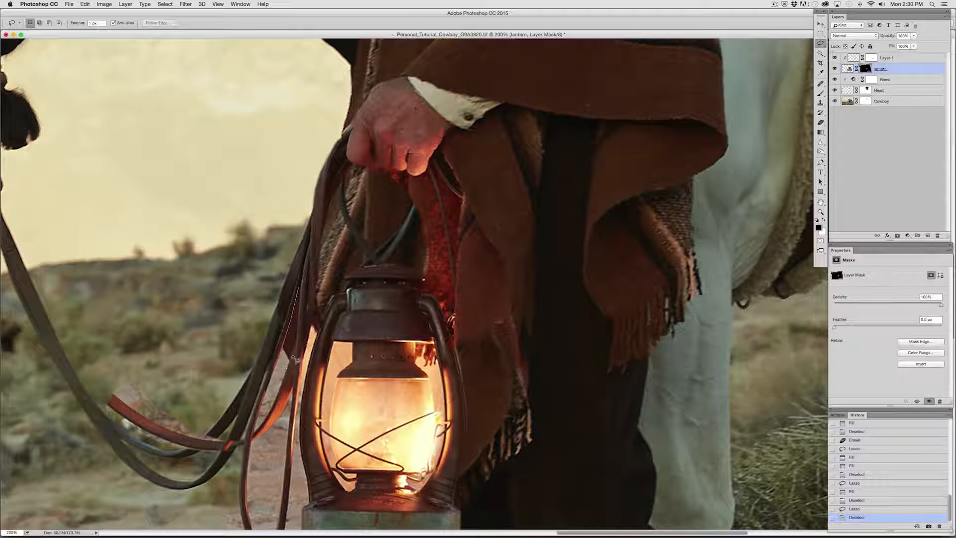
pyautogui.moveTo(299, 309); pyautogui.dragTo(299, 288)
pyautogui.hotkey('alt', 'BackSpace')
pyautogui.hotkey('alt', 'BackSpace')
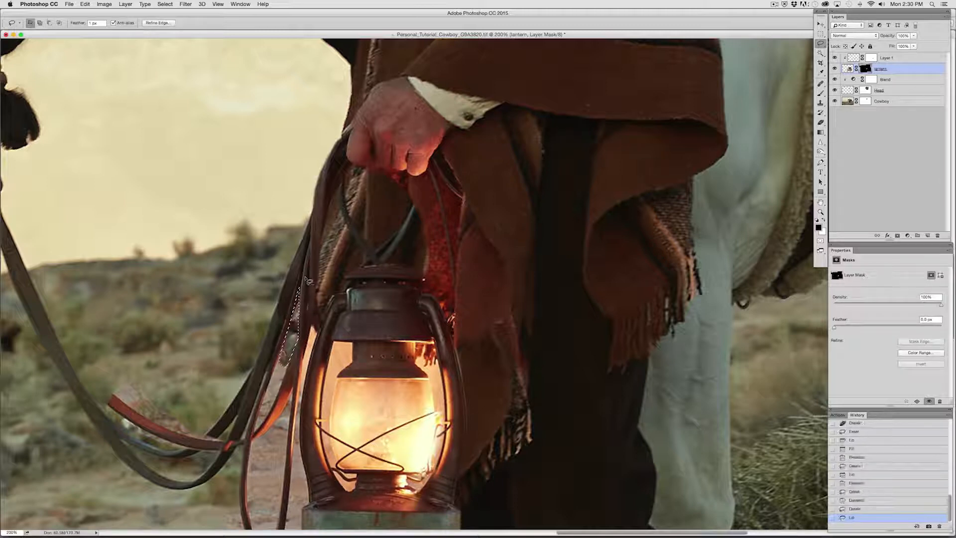
pyautogui.press('super+d')
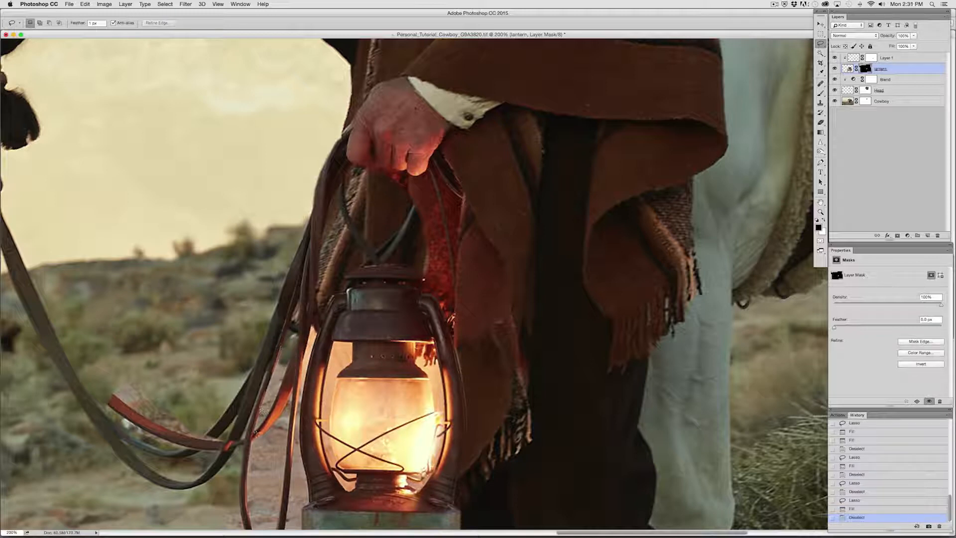
pyautogui.moveTo(281, 397); pyautogui.dragTo(298, 334)
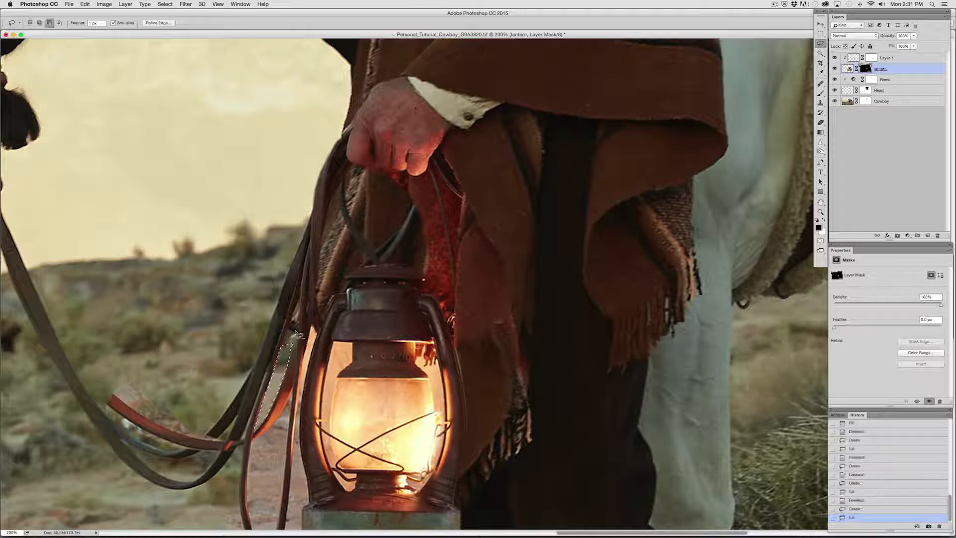
pyautogui.press('super+d')
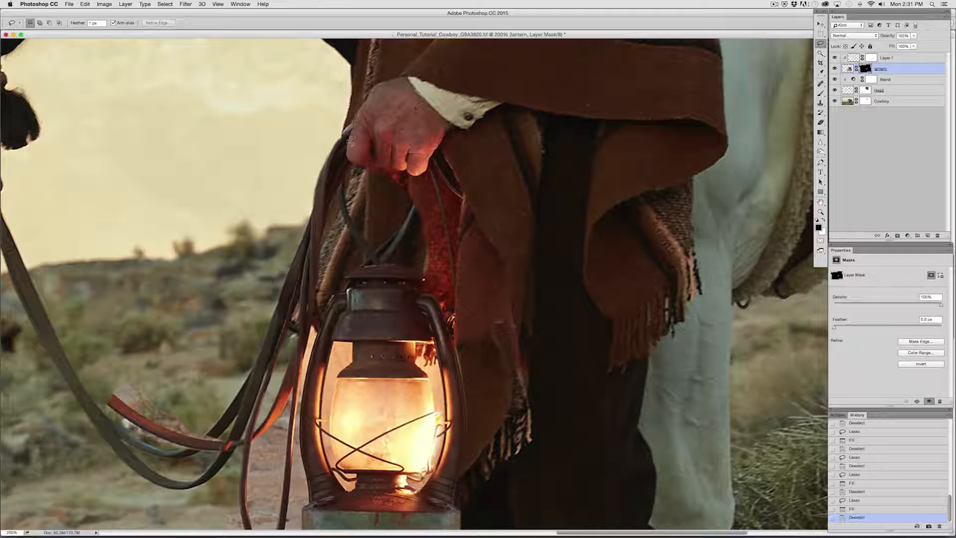
# Step: Set the lasso feather to 5 px and mask out the background along the outer edge of the reins
pyautogui.click(70, 23)
pyautogui.write('5')
pyautogui.press('super+plus')
pyautogui.keyDown('space'); pyautogui.moveTo(350, 182); pyautogui.dragTo(396, 121); pyautogui.keyUp('space')
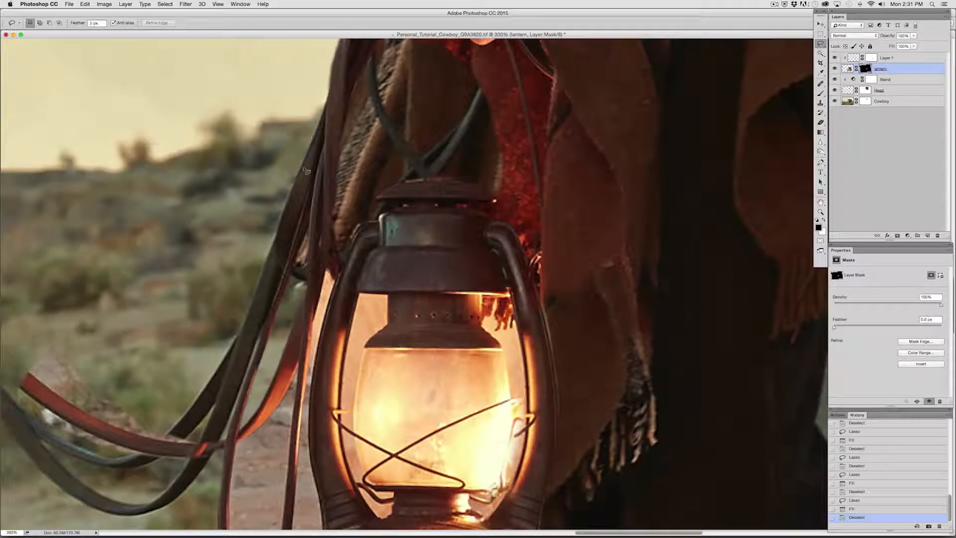
pyautogui.moveTo(301, 161)
pyautogui.mouseDown()
pyautogui.moveTo(249, 329)
pyautogui.moveTo(179, 424)
pyautogui.moveTo(143, 439)
pyautogui.moveTo(35, 381)
pyautogui.moveTo(12, 318)
pyautogui.moveTo(39, 282)
pyautogui.moveTo(202, 192)
pyautogui.mouseUp()
pyautogui.press('super+d')
# Step: Lasso the pale background under the loose orange rein end, fill it black on the lantern mask, and deselect
pyautogui.scroll(-5, 320, 192)
pyautogui.hscroll(-4, 320, 192)
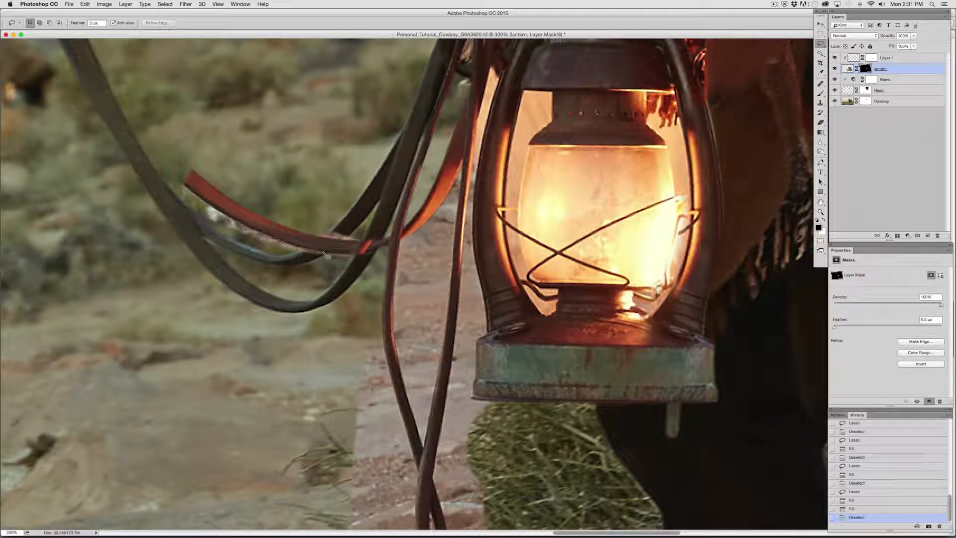
pyautogui.moveTo(311, 290)
pyautogui.mouseDown()
pyautogui.moveTo(232, 271)
pyautogui.moveTo(139, 172)
pyautogui.mouseUp()
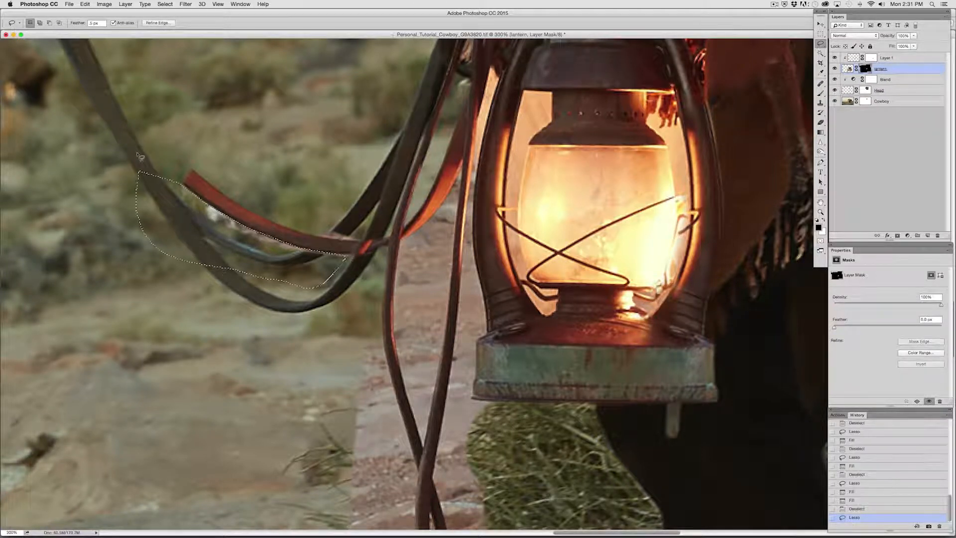
pyautogui.hotkey('alt', 'BackSpace')
pyautogui.press('super+d')
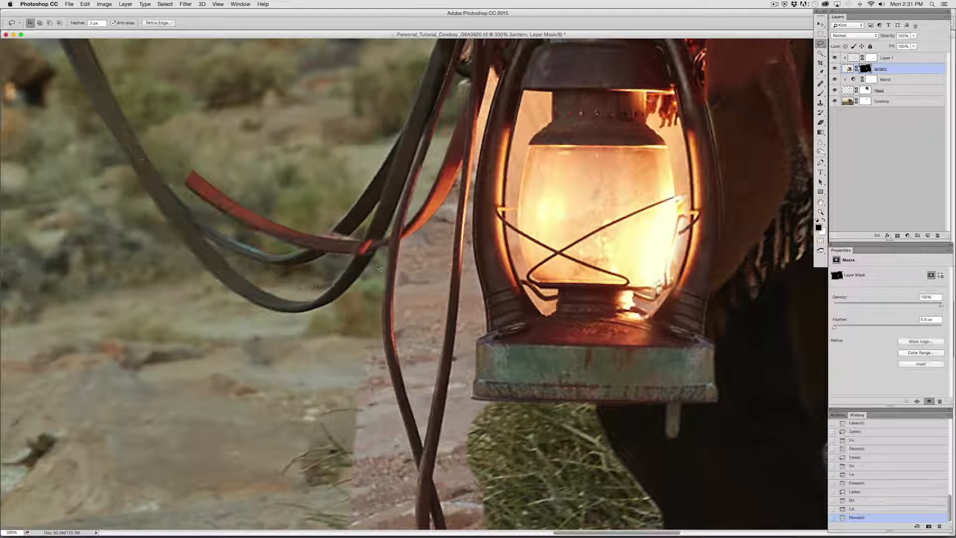
# Step: Lasso the background above the orange rein where it meets the dark reins, fill it black on the mask, and deselect
pyautogui.moveTo(349, 243)
pyautogui.mouseDown()
pyautogui.moveTo(311, 236)
pyautogui.moveTo(369, 201)
pyautogui.mouseUp()
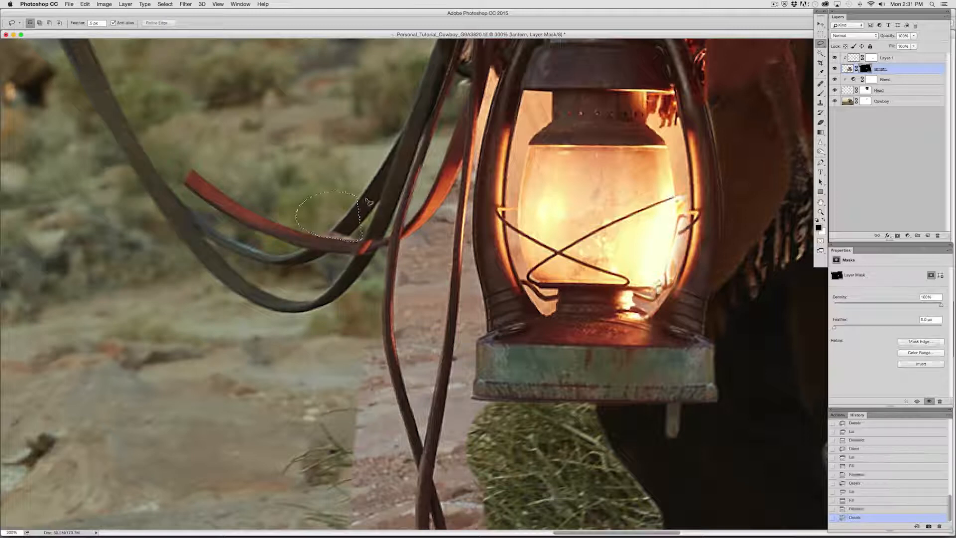
pyautogui.hotkey('alt', 'BackSpace')
pyautogui.press('super+d')
# Step: Lasso the ground between the hanging reins and the lantern, tracing the rein edge to its lower end and the lantern's left side
pyautogui.moveTo(376, 293); pyautogui.dragTo(185, 327)
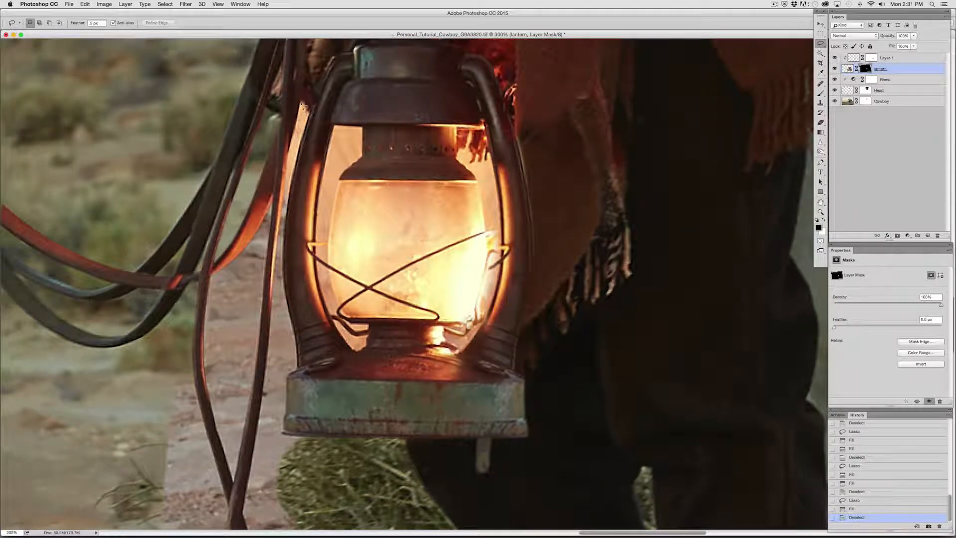
pyautogui.moveTo(304, 107); pyautogui.dragTo(288, 192)
pyautogui.moveTo(277, 282); pyautogui.dragTo(269, 334)
pyautogui.moveTo(269, 343)
pyautogui.mouseDown()
pyautogui.moveTo(261, 443)
pyautogui.moveTo(234, 536)
pyautogui.moveTo(229, 397)
pyautogui.moveTo(259, 332)
pyautogui.mouseUp()
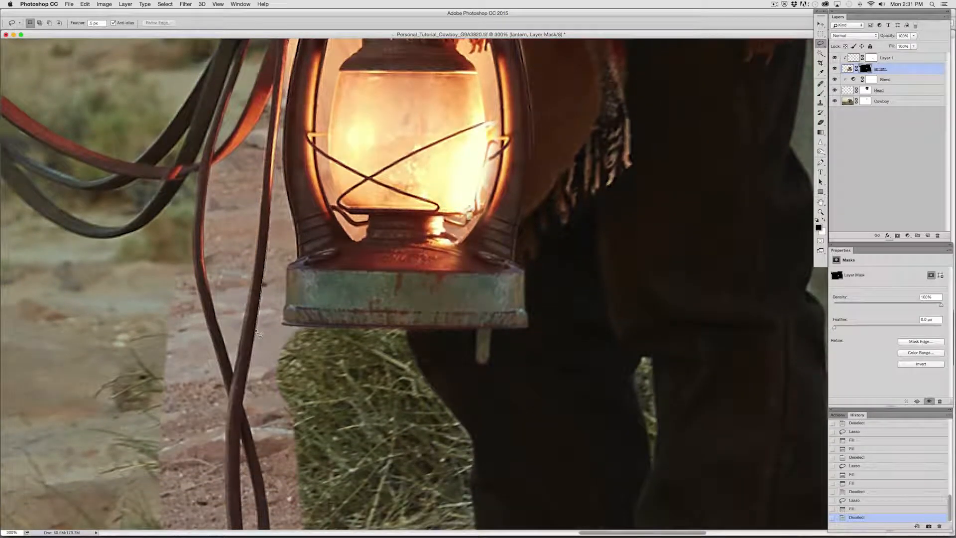
pyautogui.moveTo(246, 383)
pyautogui.mouseDown()
pyautogui.moveTo(273, 537)
pyautogui.moveTo(258, 537)
pyautogui.mouseUp()
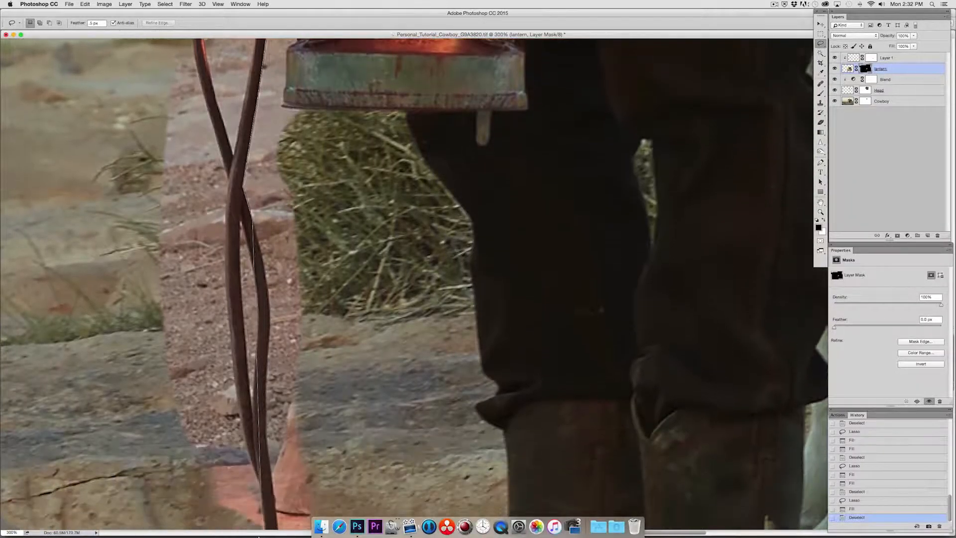
pyautogui.moveTo(263, 248)
pyautogui.mouseDown()
pyautogui.moveTo(265, 419)
pyautogui.moveTo(281, 532)
pyautogui.moveTo(272, 413)
pyautogui.mouseUp()
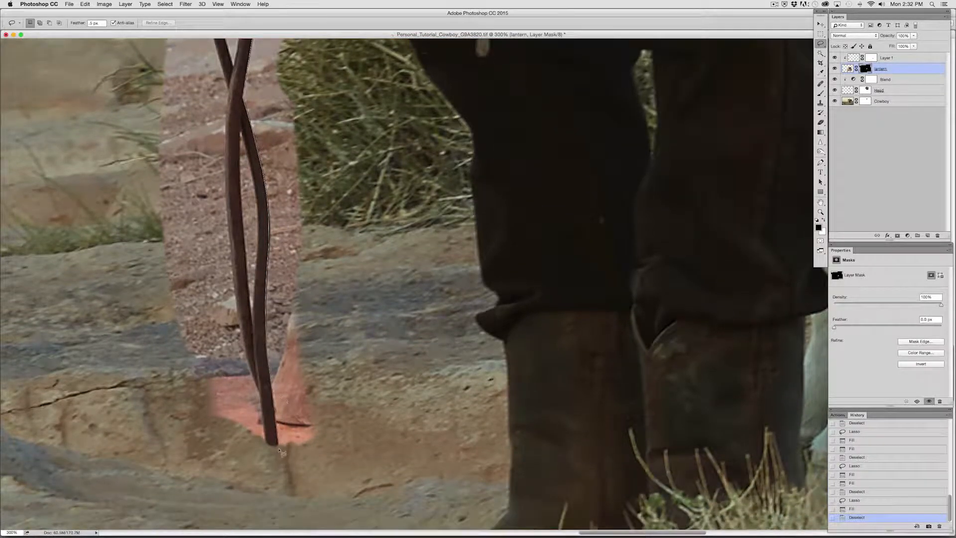
pyautogui.moveTo(358, 268)
pyautogui.mouseDown()
pyautogui.moveTo(357, 73)
pyautogui.moveTo(324, 3)
pyautogui.moveTo(309, 198)
pyautogui.moveTo(283, 193)
pyautogui.moveTo(288, 136)
pyautogui.mouseUp()
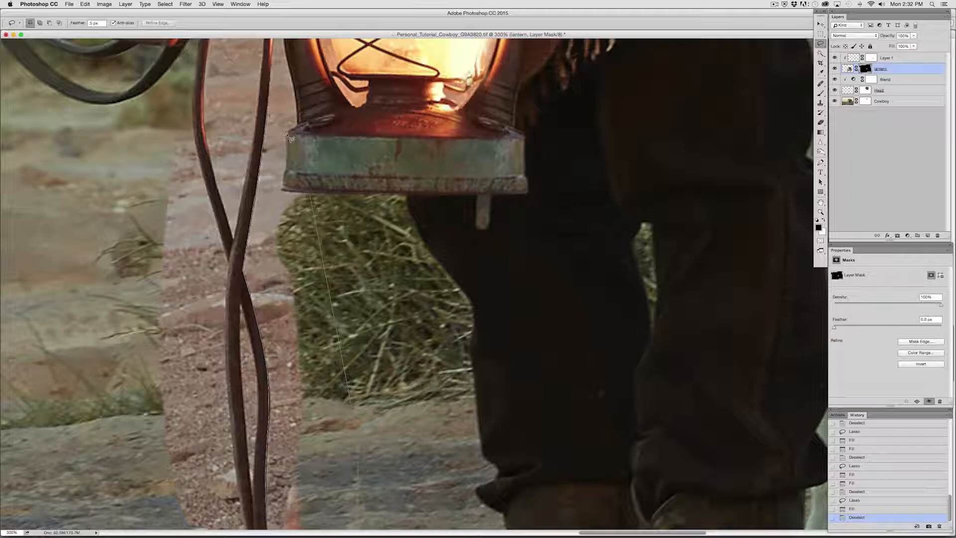
pyautogui.moveTo(294, 130)
pyautogui.mouseDown()
pyautogui.moveTo(281, 3)
pyautogui.moveTo(280, 256)
pyautogui.moveTo(290, 273)
pyautogui.moveTo(289, 134)
pyautogui.moveTo(294, 140)
pyautogui.moveTo(304, 54)
pyautogui.mouseUp()
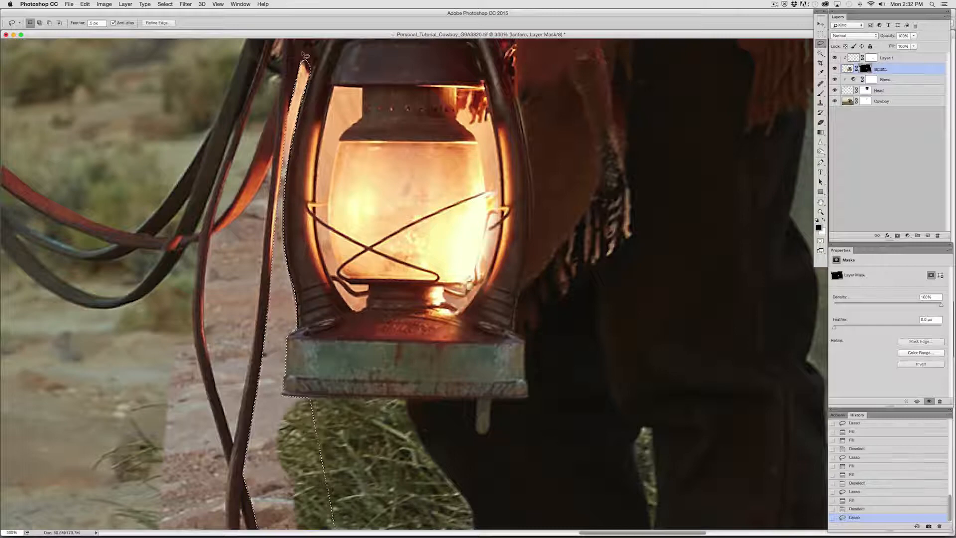
# Step: Fill the selected ground between the hanging reins and the lantern with black on the lantern mask and deselect
pyautogui.hotkey('alt', 'BackSpace')
pyautogui.hotkey('alt', 'BackSpace')
pyautogui.press('super+d')
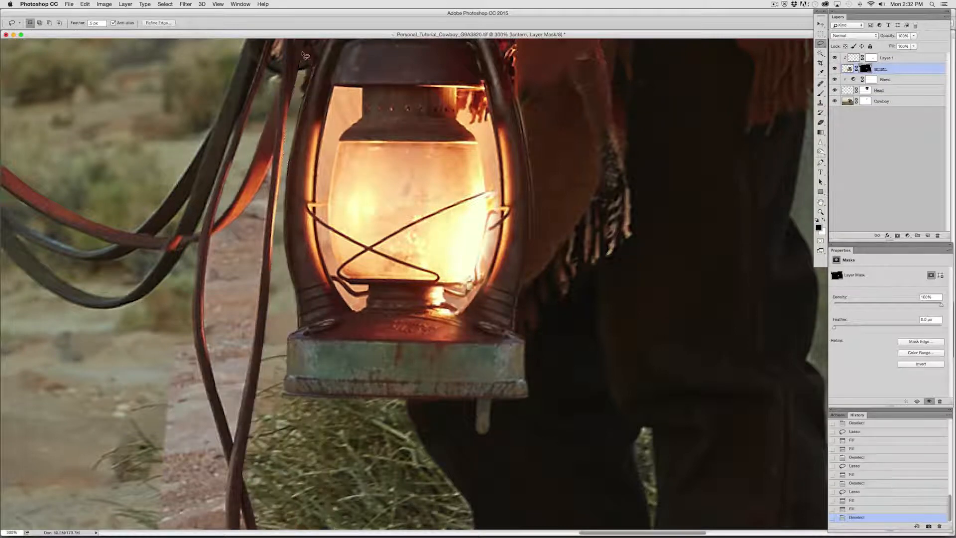
# Step: Lasso the pale ground enclosed between the two hanging reins above their crossing, fill it black on the mask, and deselect
pyautogui.moveTo(287, 404); pyautogui.dragTo(382, 209)
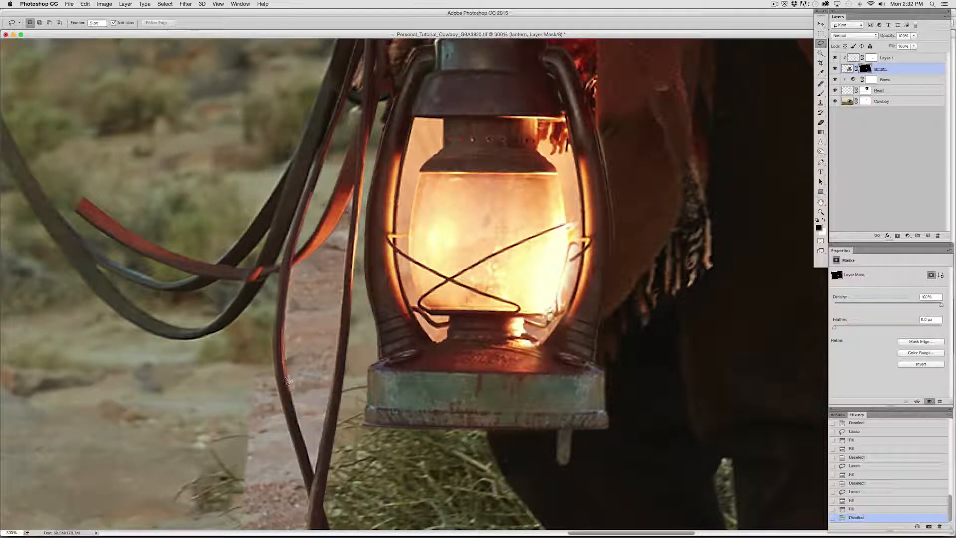
pyautogui.moveTo(287, 381); pyautogui.dragTo(299, 425)
pyautogui.moveTo(315, 479)
pyautogui.mouseDown()
pyautogui.moveTo(345, 317)
pyautogui.moveTo(353, 194)
pyautogui.mouseUp()
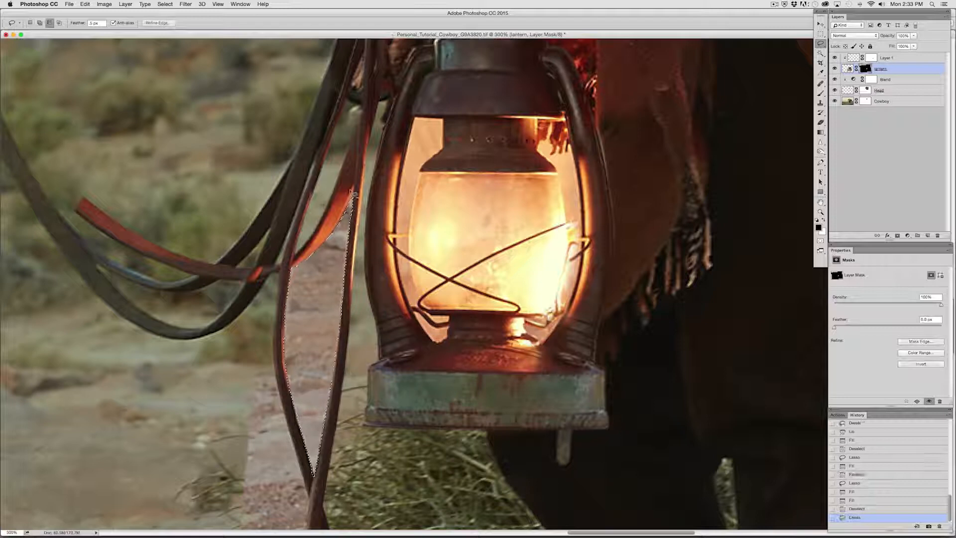
pyautogui.hotkey('alt', 'BackSpace')
pyautogui.hotkey('ctrl', 'd')
# Step: Lasso the pale ground along the outer side of the hanging reins, fill it black on the lantern mask, and deselect
pyautogui.moveTo(407, 492); pyautogui.dragTo(422, 295)
pyautogui.moveTo(294, 149)
pyautogui.mouseDown()
pyautogui.moveTo(295, 199)
pyautogui.moveTo(331, 318)
pyautogui.moveTo(322, 377)
pyautogui.moveTo(337, 528)
pyautogui.moveTo(330, 273)
pyautogui.moveTo(355, 413)
pyautogui.mouseUp()
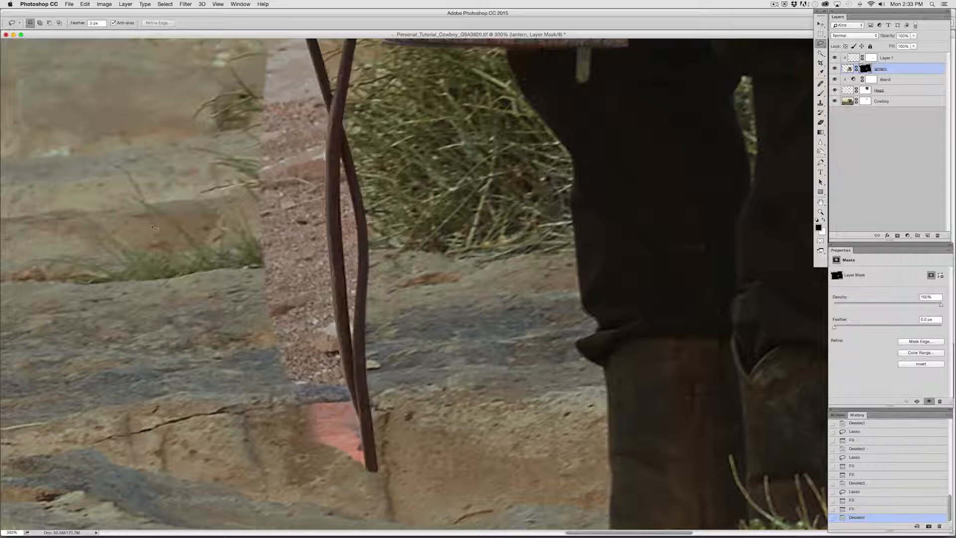
pyautogui.moveTo(153, 228); pyautogui.dragTo(169, 40)
pyautogui.moveTo(262, 119); pyautogui.dragTo(274, 113)
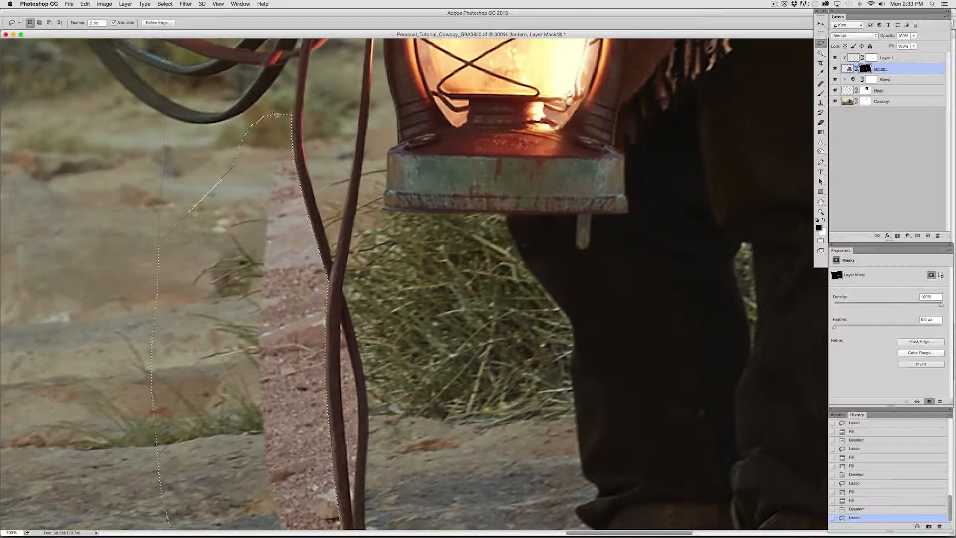
pyautogui.hotkey('alt', 'BackSpace')
pyautogui.press('super+BackSpace')
pyautogui.press('super+d')
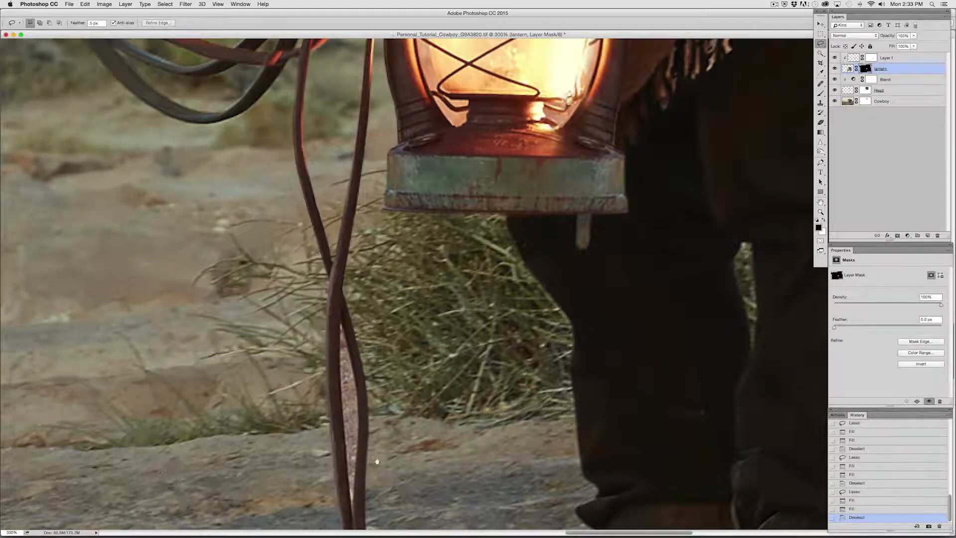
# Step: Lasso the narrow sliver of ground between the reins below their crossing, fill it black on the mask, and deselect
pyautogui.scroll(-10, 289, 125)
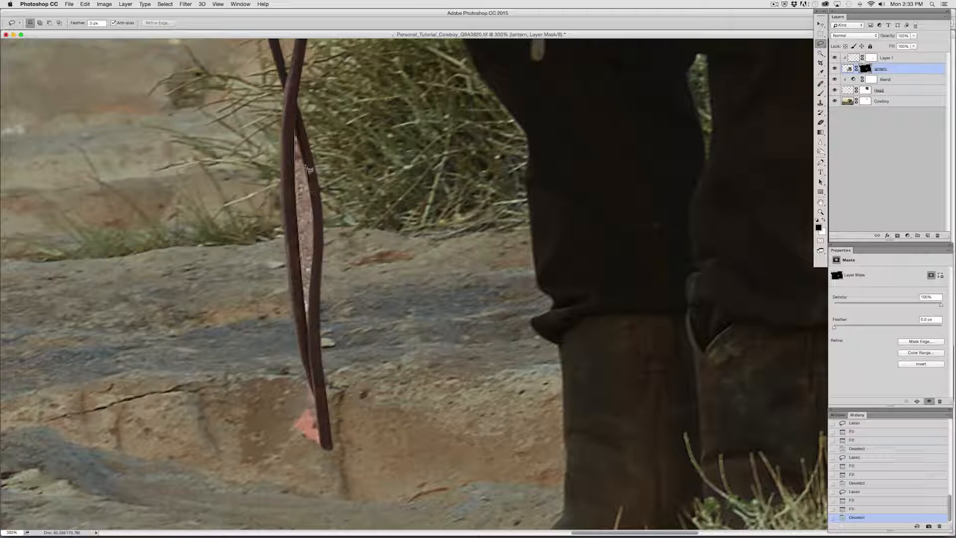
pyautogui.keyDown('alt'); pyautogui.click(299, 142); pyautogui.keyUp('alt')
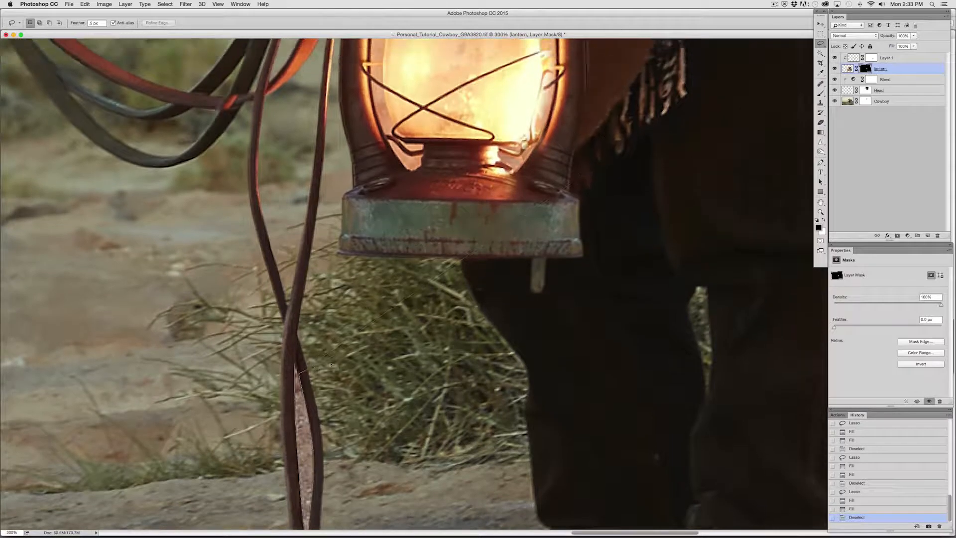
pyautogui.keyDown('alt'); pyautogui.click(296, 367); pyautogui.keyUp('alt')
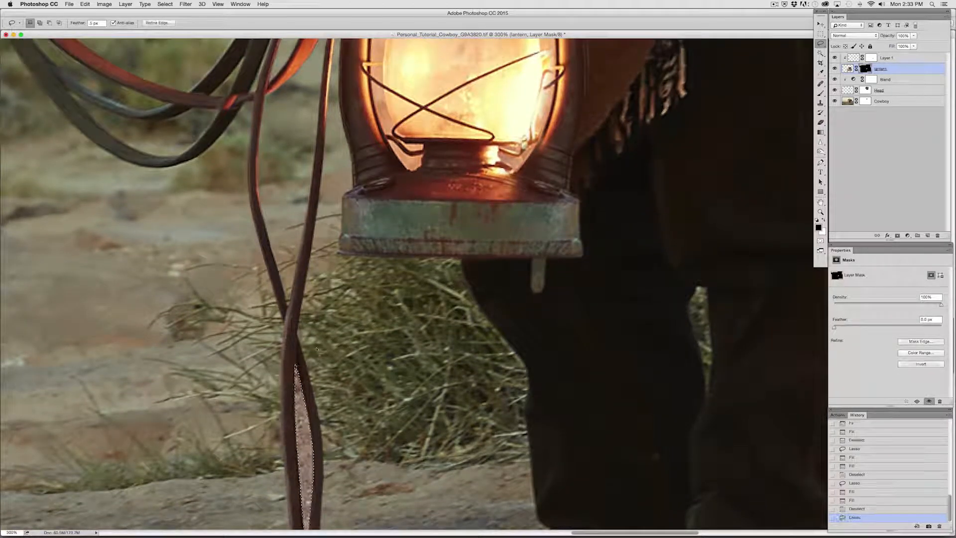
pyautogui.hotkey('alt', 'BackSpace')
pyautogui.hotkey('alt', 'BackSpace')
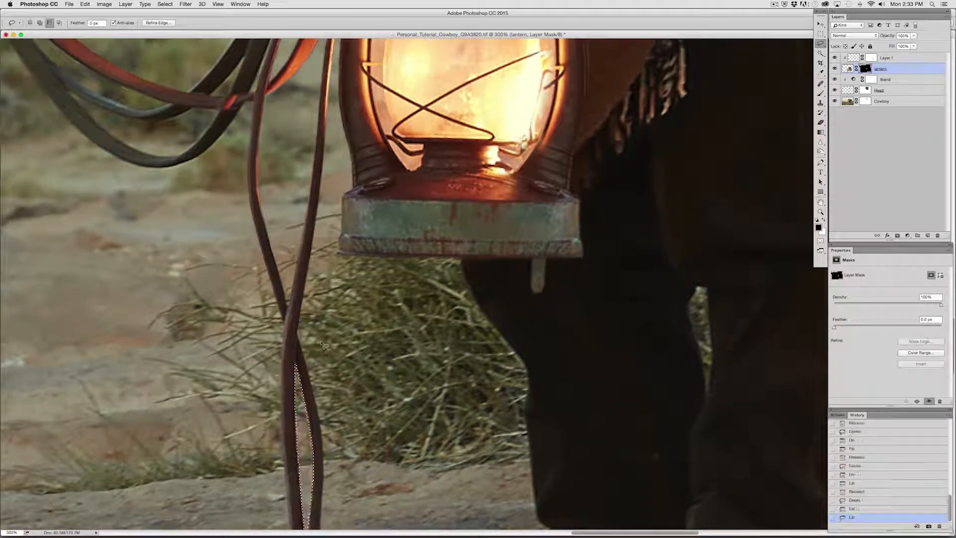
pyautogui.press('super+d')
# Step: Examine the hanging reins, the lantern base and the looping reins for leftover background or missing parts in the mask
pyautogui.moveTo(280, 375); pyautogui.dragTo(298, 299)
pyautogui.scroll(5, 297, 299)
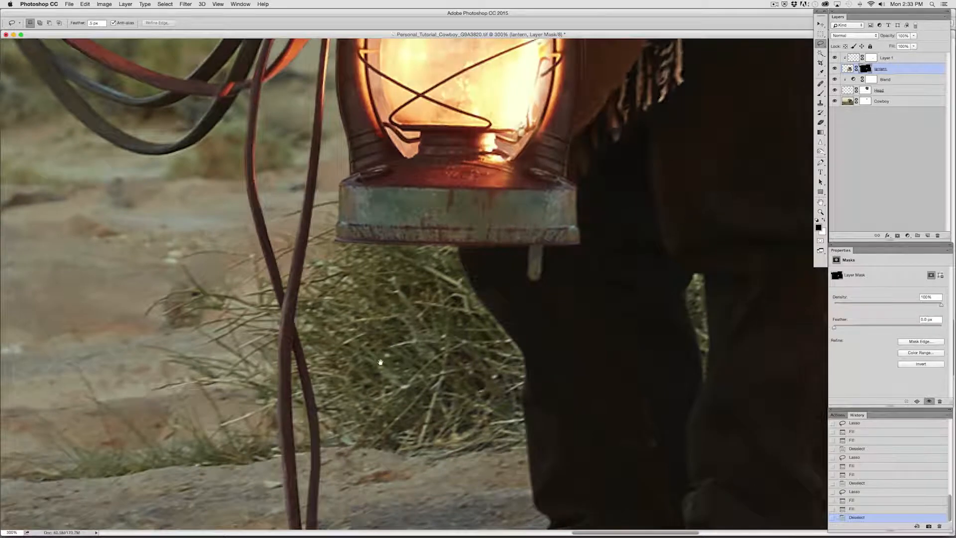
pyautogui.scroll(-2, 364, 334)
pyautogui.scroll(-3, 298, 317)
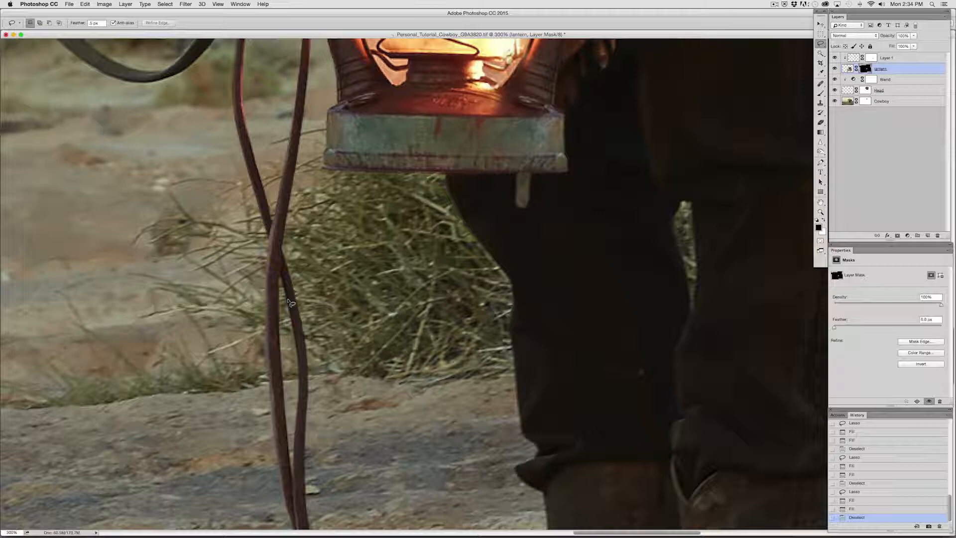
pyautogui.moveTo(221, 183); pyautogui.dragTo(226, 438)
pyautogui.moveTo(278, 301); pyautogui.dragTo(293, 356)
pyautogui.moveTo(196, 310); pyautogui.dragTo(380, 385)
pyautogui.moveTo(283, 298)
pyautogui.mouseDown()
pyautogui.moveTo(337, 388)
pyautogui.moveTo(295, 289)
pyautogui.mouseUp()
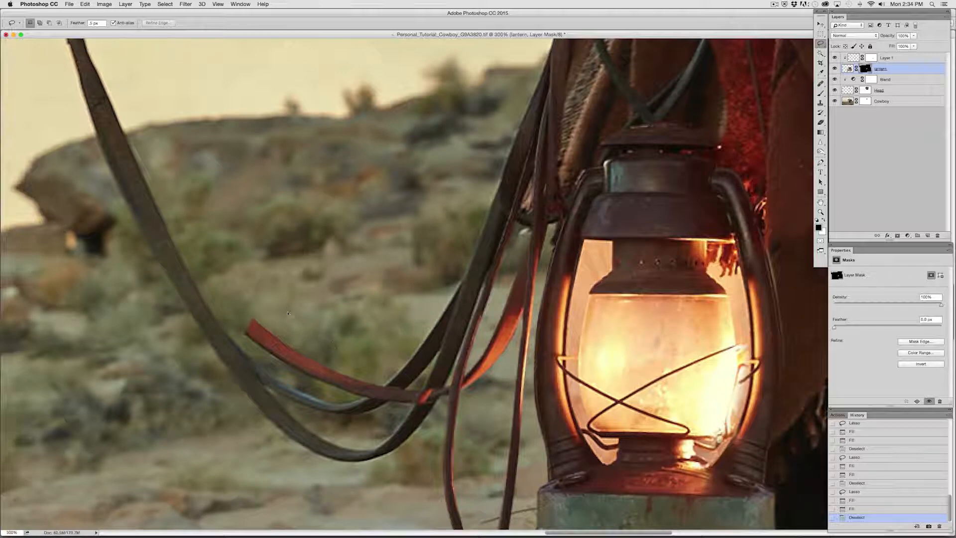
# Step: Erase on the lantern mask along the cut-off orange rein to reveal its continuation up to the dark rein
pyautogui.click(821, 122)
pyautogui.moveTo(271, 324)
pyautogui.mouseDown()
pyautogui.moveTo(231, 315)
pyautogui.moveTo(154, 215)
pyautogui.moveTo(164, 233)
pyautogui.mouseUp()
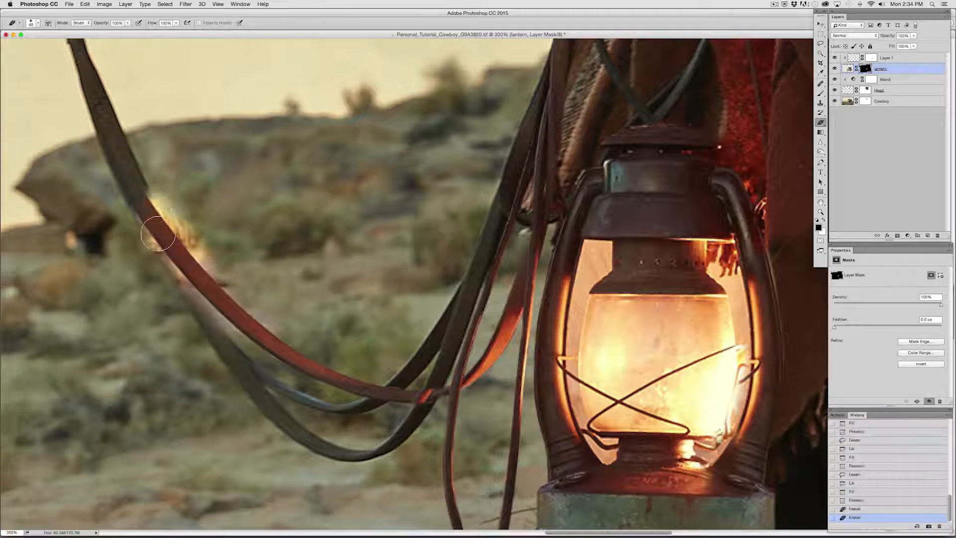
pyautogui.moveTo(134, 199); pyautogui.dragTo(147, 216)
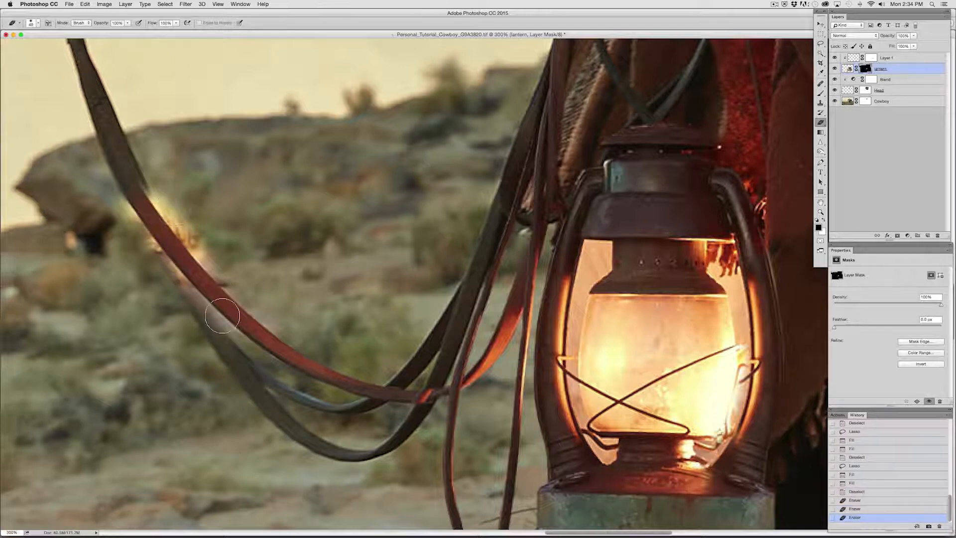
# Step: Lasso the revealed background along the upper edge of the extended orange rein, fill it black on the mask, and deselect
pyautogui.click(821, 43)
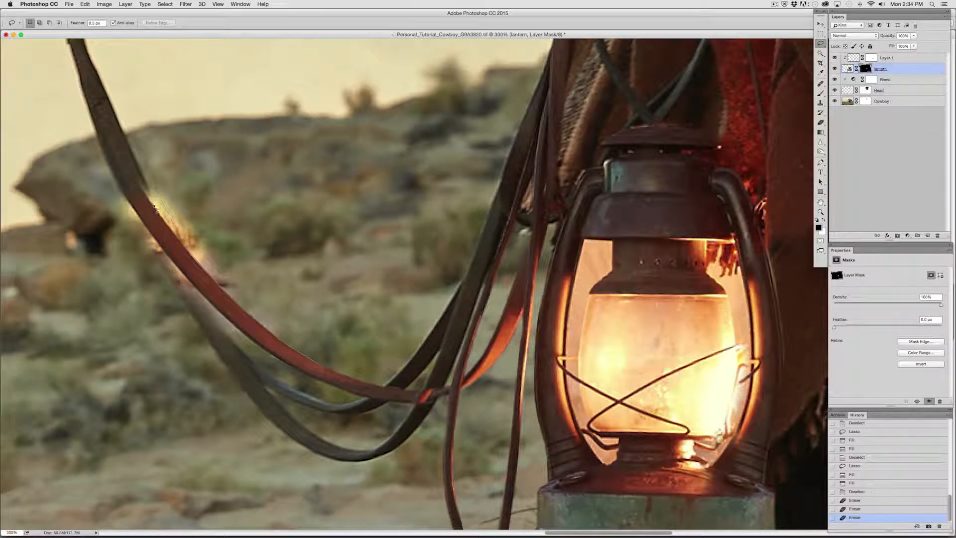
pyautogui.moveTo(155, 203)
pyautogui.mouseDown()
pyautogui.moveTo(148, 132)
pyautogui.moveTo(307, 95)
pyautogui.moveTo(401, 215)
pyautogui.moveTo(404, 351)
pyautogui.mouseUp()
pyautogui.hotkey('alt', 'BackSpace')
pyautogui.press('super+d')
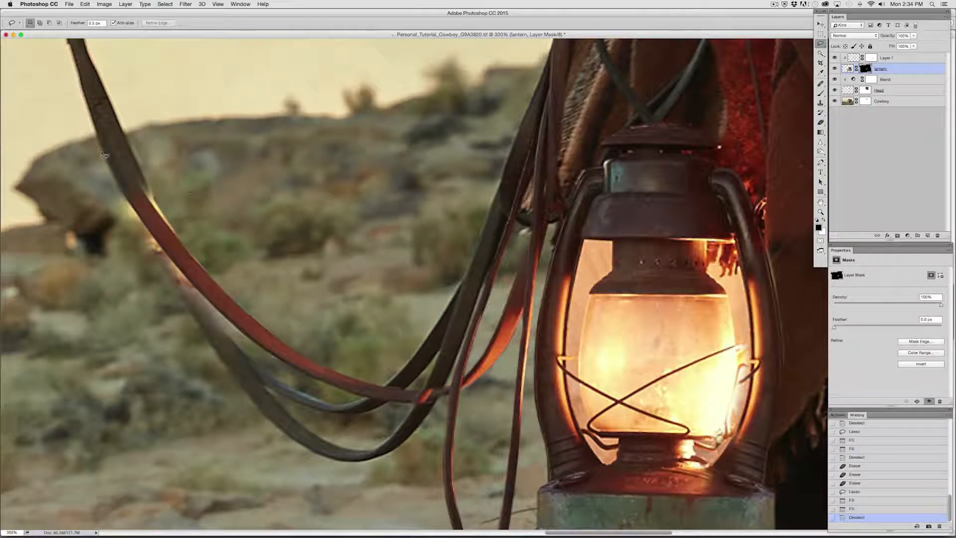
# Step: Mask out the leftover background along the outer and lower edges of the extended rein with two black-filled lasso selections
pyautogui.moveTo(125, 194)
pyautogui.mouseDown()
pyautogui.moveTo(164, 264)
pyautogui.moveTo(199, 295)
pyautogui.moveTo(204, 343)
pyautogui.moveTo(51, 224)
pyautogui.moveTo(57, 118)
pyautogui.mouseUp()
pyautogui.hotkey('alt', 'BackSpace')
pyautogui.press('super+d')
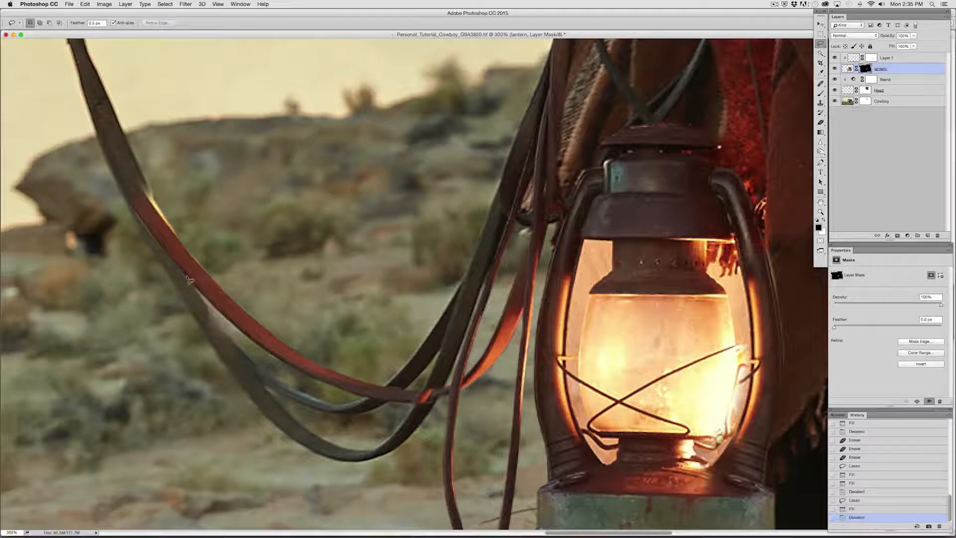
pyautogui.moveTo(176, 266)
pyautogui.mouseDown()
pyautogui.moveTo(284, 364)
pyautogui.moveTo(302, 409)
pyautogui.moveTo(147, 416)
pyautogui.moveTo(84, 207)
pyautogui.mouseUp()
pyautogui.hotkey('alt', 'BackSpace')
pyautogui.press('super+d')
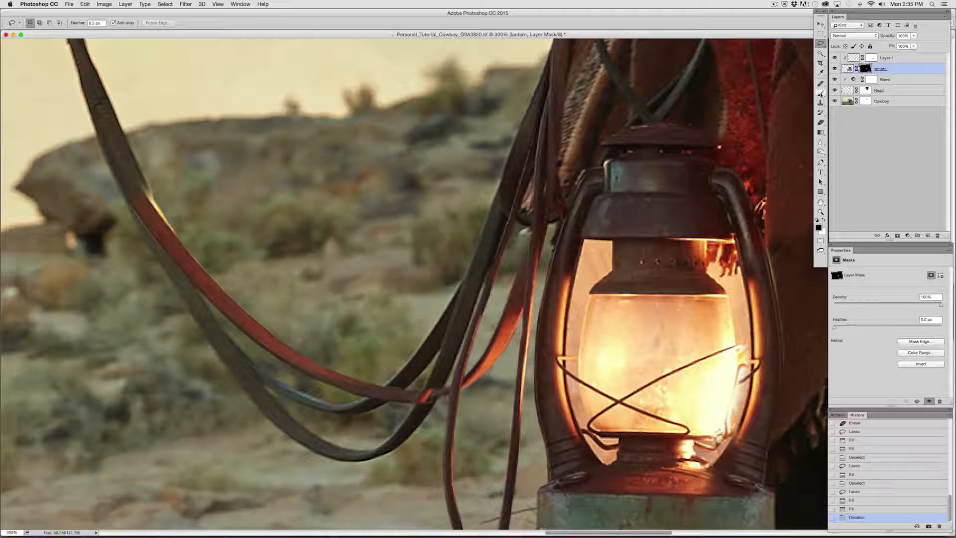
# Step: Paint black on the lantern mask with an enlarged brush at 40% opacity to blend the orange rein into the dark rein
pyautogui.press('b')
pyautogui.moveTo(162, 197); pyautogui.dragTo(144, 211)
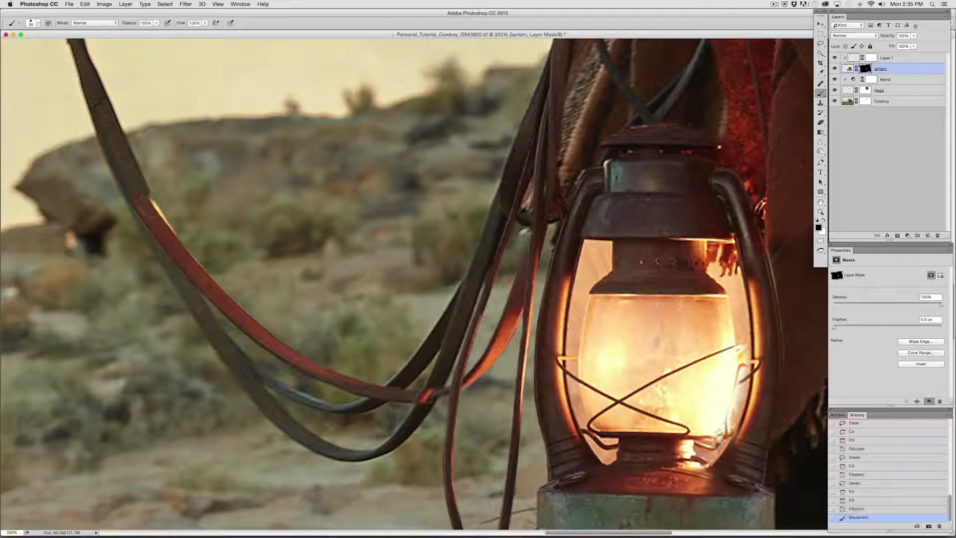
pyautogui.click(149, 209)
pyautogui.press('4')
pyautogui.press(']')
pyautogui.press(']')
pyautogui.click(151, 201)
pyautogui.click(144, 205)
pyautogui.click(134, 211)
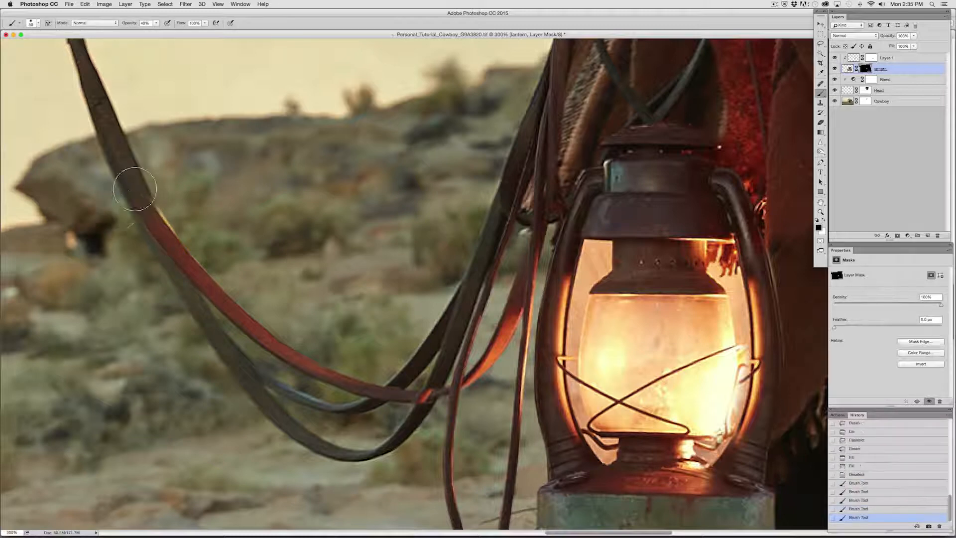
pyautogui.click(135, 189)
pyautogui.click(118, 189)
pyautogui.click(141, 187)
pyautogui.click(174, 209)
pyautogui.click(143, 152)
pyautogui.click(137, 141)
pyautogui.click(131, 219)
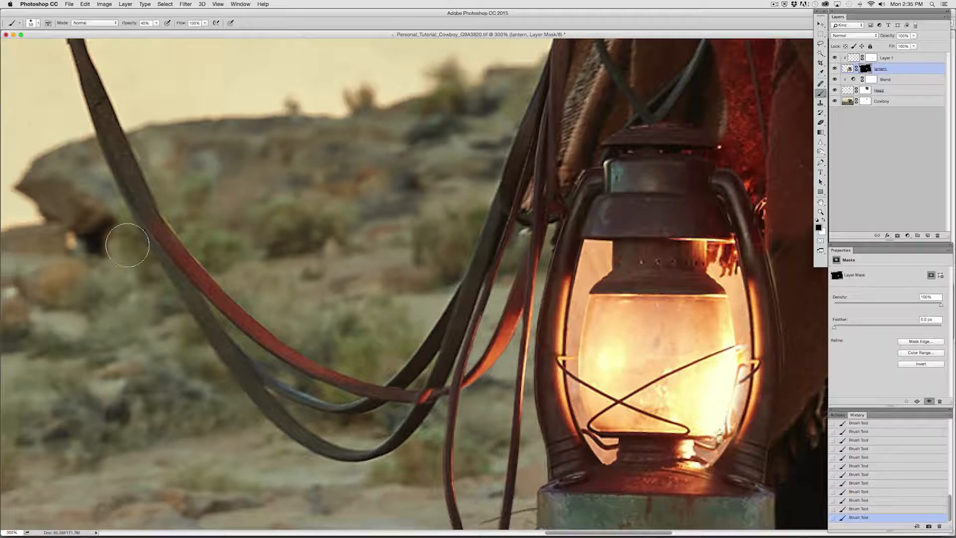
pyautogui.click(131, 228)
pyautogui.click(145, 264)
pyautogui.click(172, 202)
pyautogui.click(182, 216)
# Step: Crop the cowboy photo with a rectangular selection, trimming part of the upper sky and a narrow strip at the left edge, and deselect
pyautogui.press('super+minus')
pyautogui.press('super+minus')
pyautogui.press('super+minus')
pyautogui.press('super+minus')
pyautogui.press('super+minus')
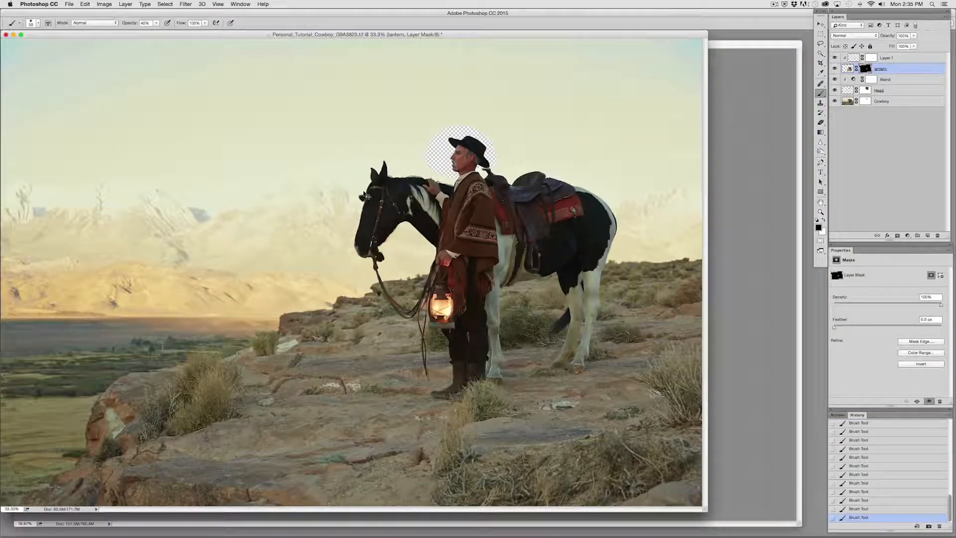
pyautogui.press('super+minus')
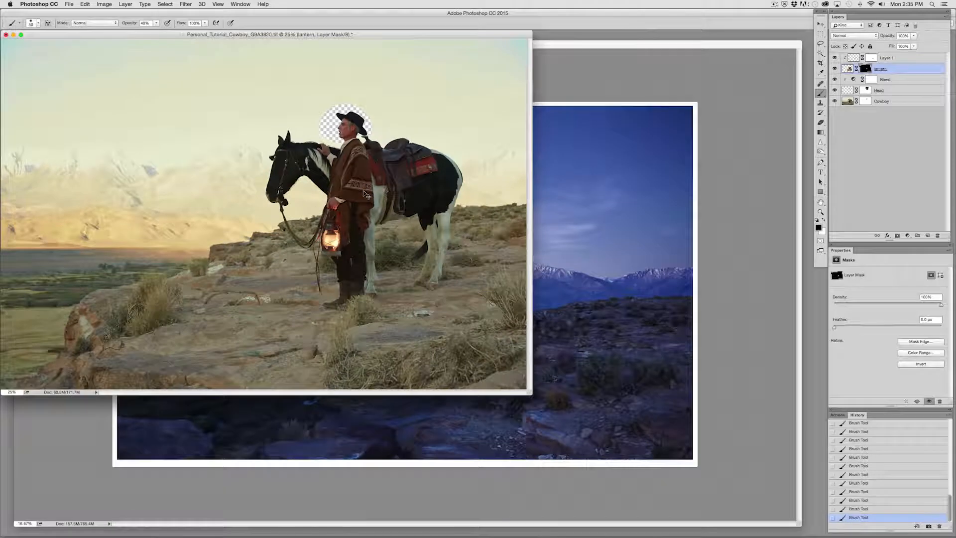
pyautogui.moveTo(531, 393); pyautogui.dragTo(704, 482)
pyautogui.click(820, 34)
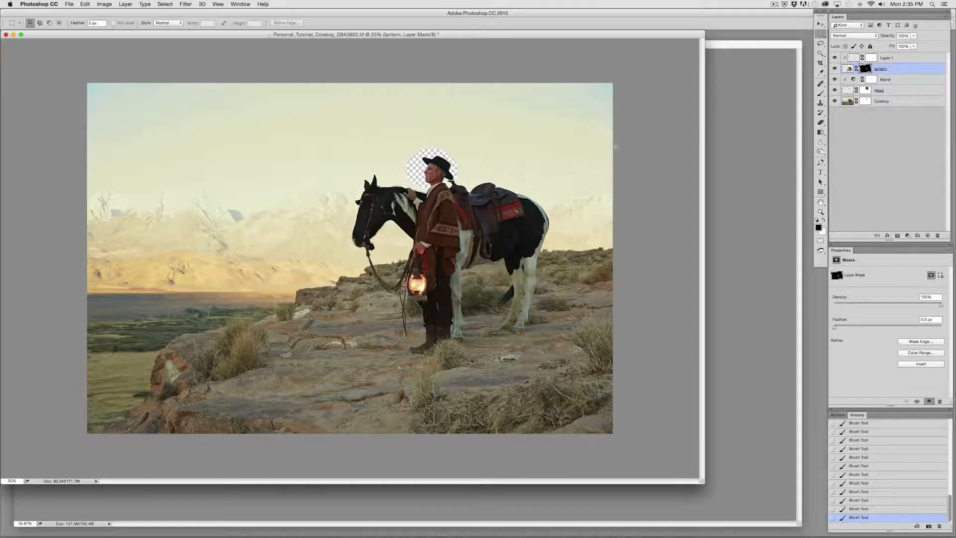
pyautogui.moveTo(618, 146); pyautogui.dragTo(107, 509)
pyautogui.click(104, 4)
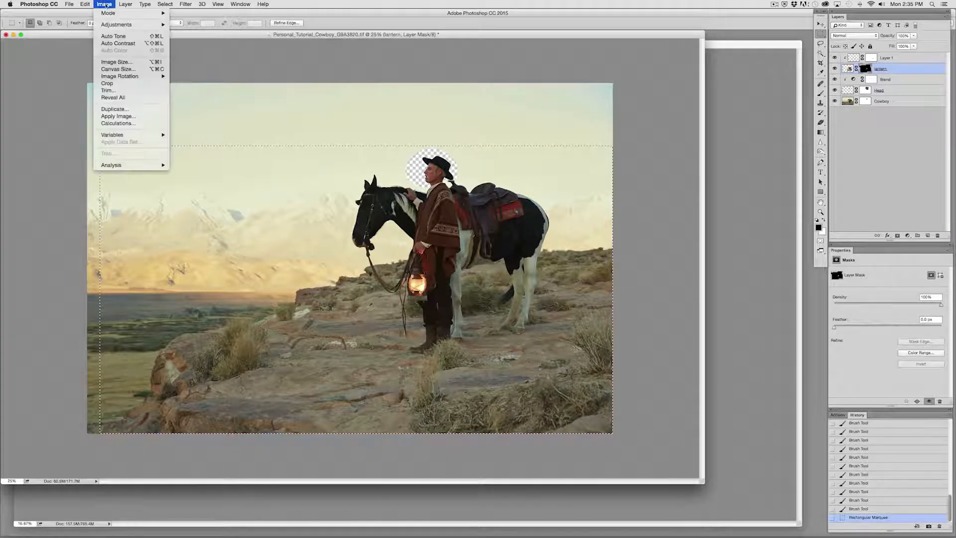
pyautogui.click(107, 83)
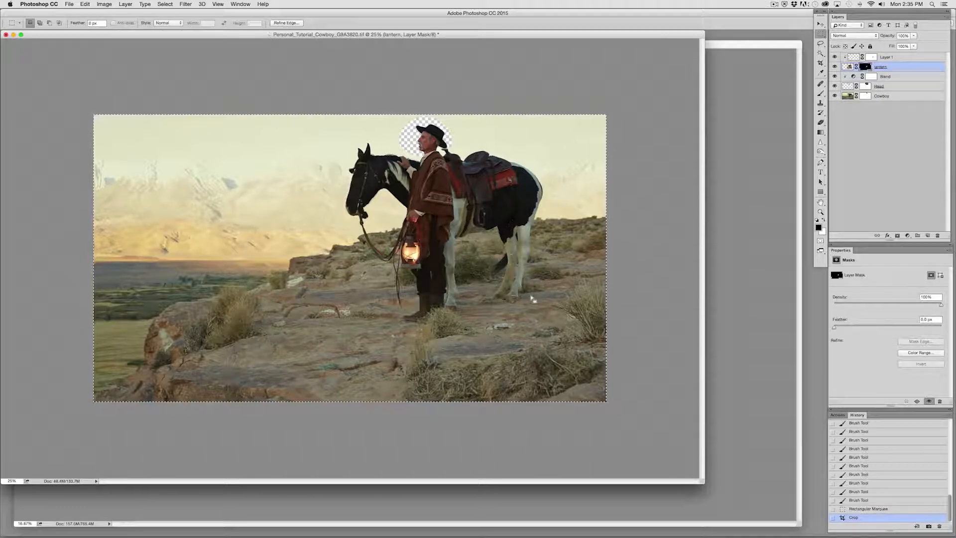
pyautogui.press('super+d')
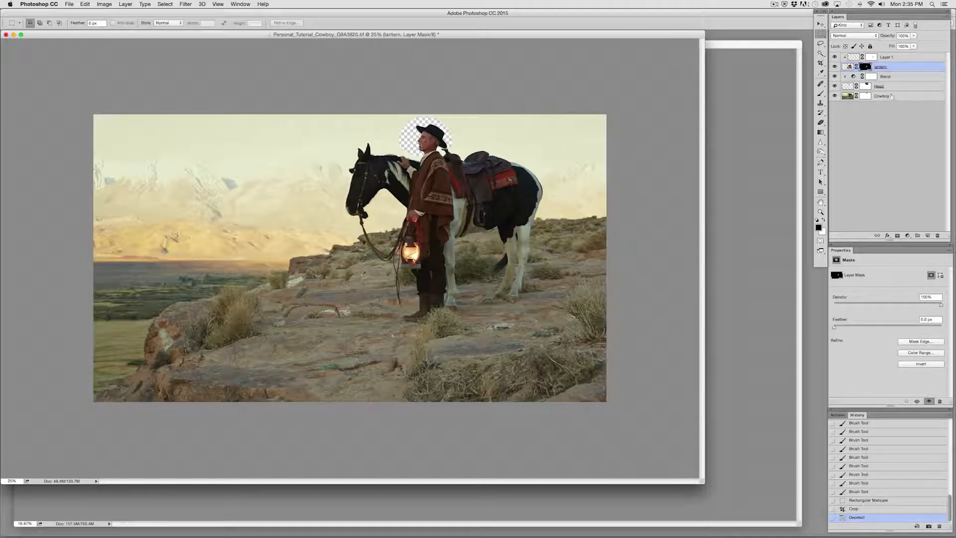
# Step: Rename Layer 1 as "Flopped lanter edge"
pyautogui.doubleClick(885, 57)
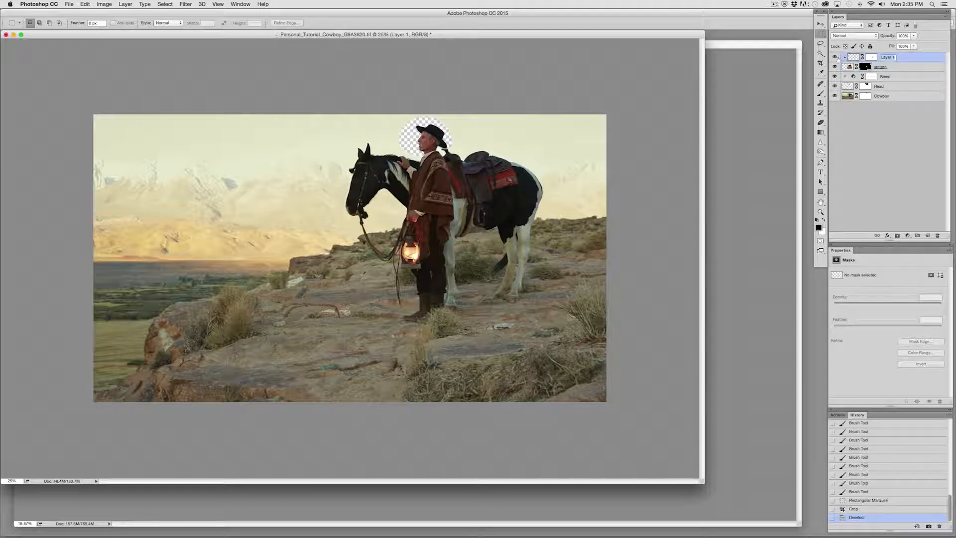
pyautogui.click(835, 56)
pyautogui.doubleClick(886, 57)
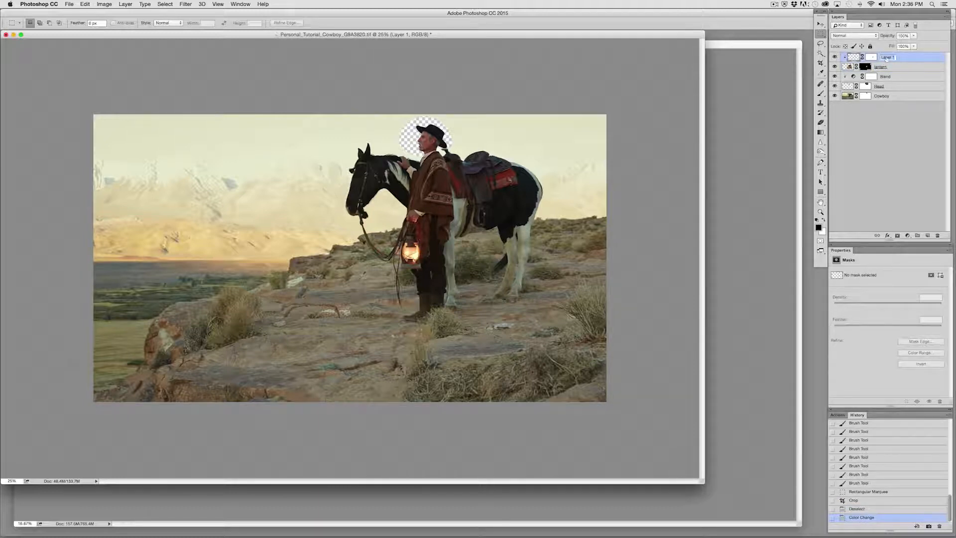
pyautogui.write('Flopped lanter edge')
pyautogui.press('Return')
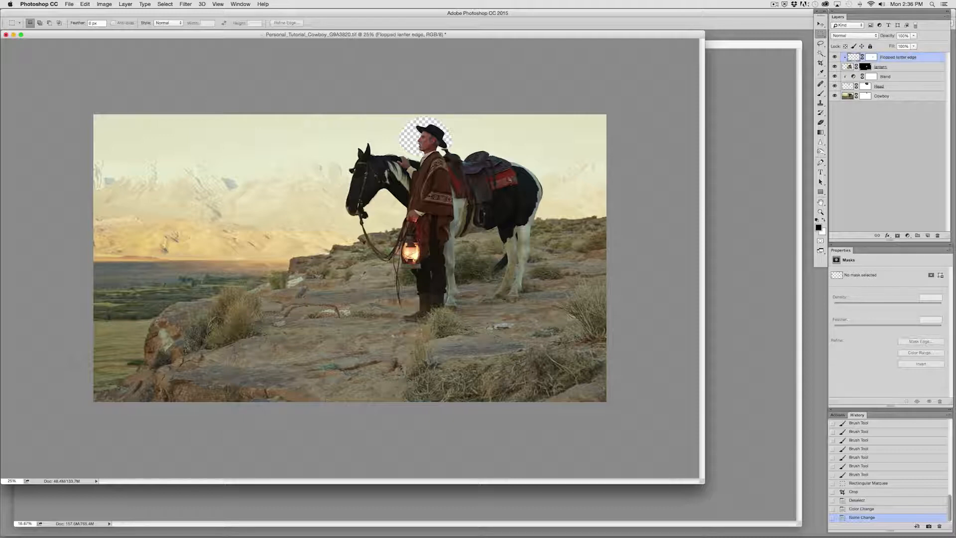
# Step: Group all the layers from the flopped lantern edge down to the cowboy and name the group "Cowboy"
pyautogui.keyDown('shift'); pyautogui.click(891, 98); pyautogui.keyUp('shift')
pyautogui.moveTo(892, 99); pyautogui.dragTo(918, 236)
pyautogui.doubleClick(865, 57)
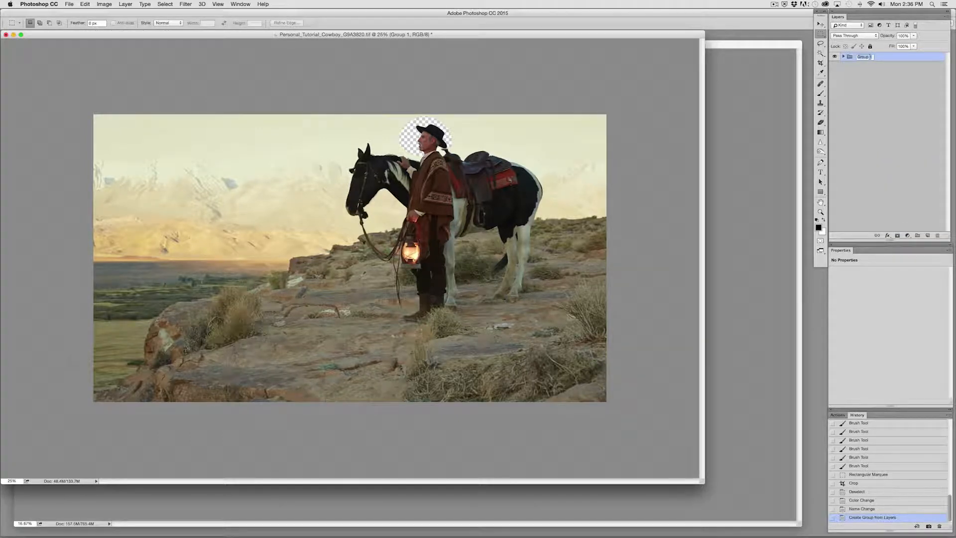
pyautogui.write('G')
pyautogui.press('BackSpace')
pyautogui.press('Return')
# Step: Check the layer stack of the open vista landscape document and return to the cowboy document
pyautogui.press('super+minus')
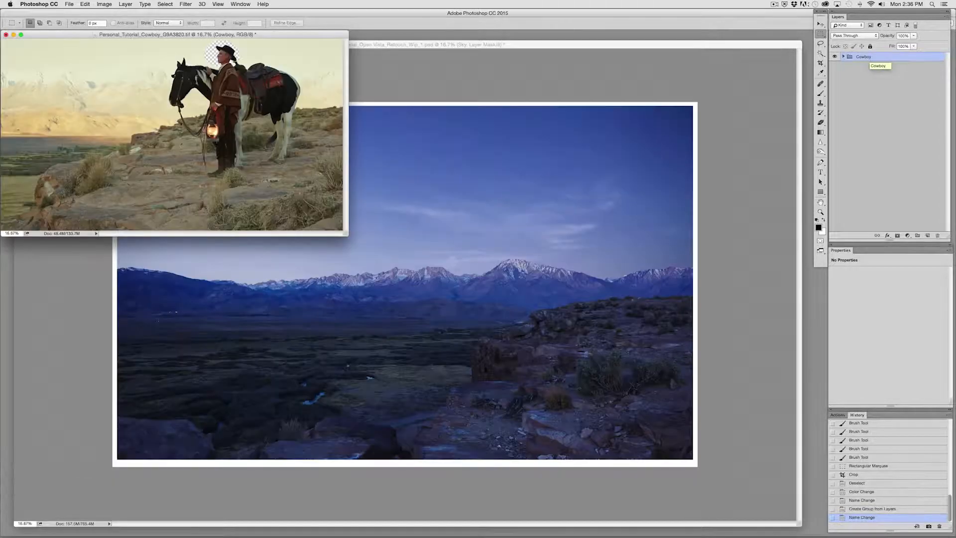
pyautogui.click(677, 195)
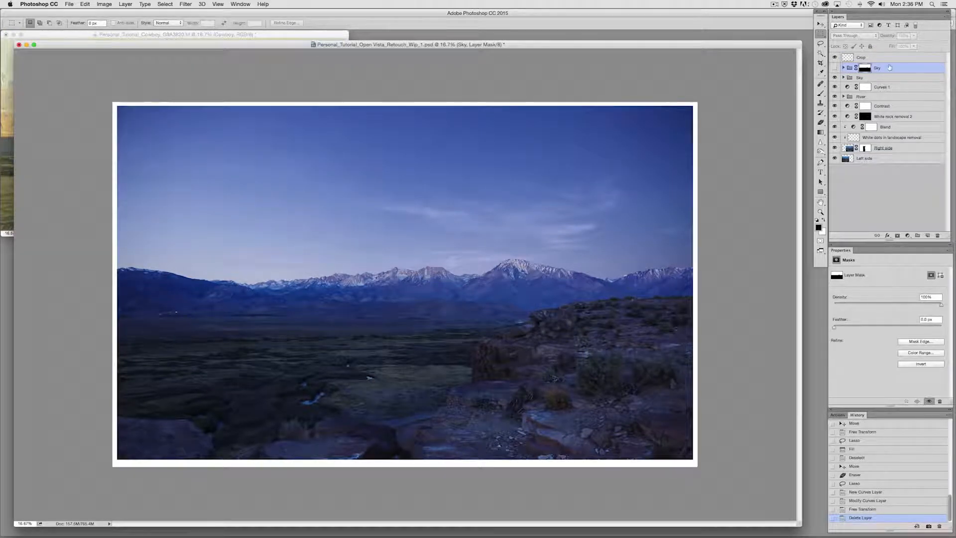
pyautogui.click(237, 35)
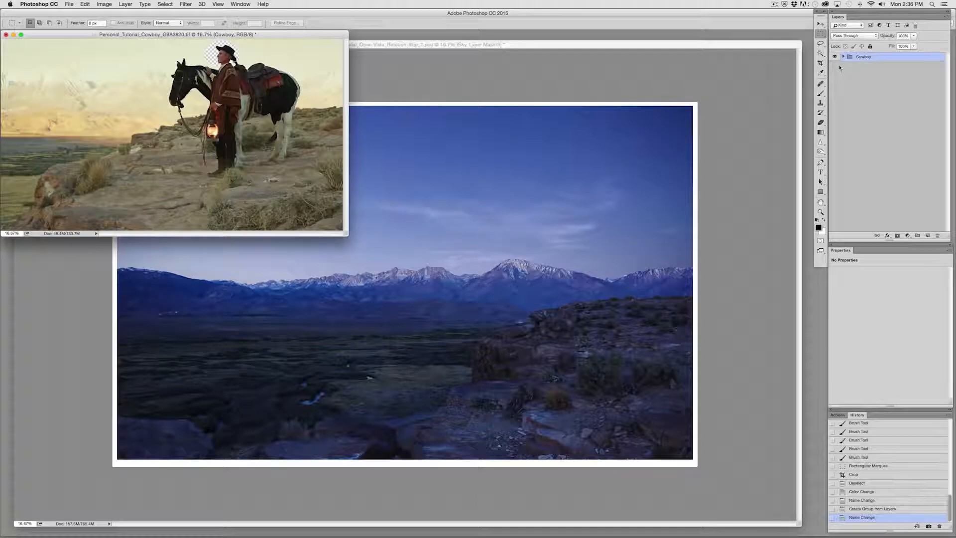
# Step: Bring the Cowboy group into the open vista landscape document and position it over the rocky ground in the landscape's right half
pyautogui.moveTo(870, 60); pyautogui.dragTo(517, 348)
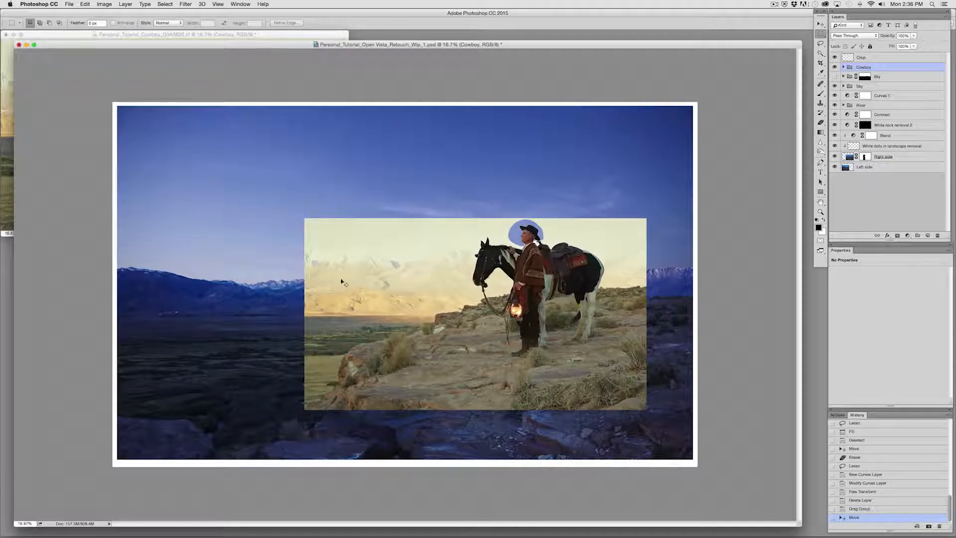
pyautogui.moveTo(445, 321); pyautogui.dragTo(527, 324)
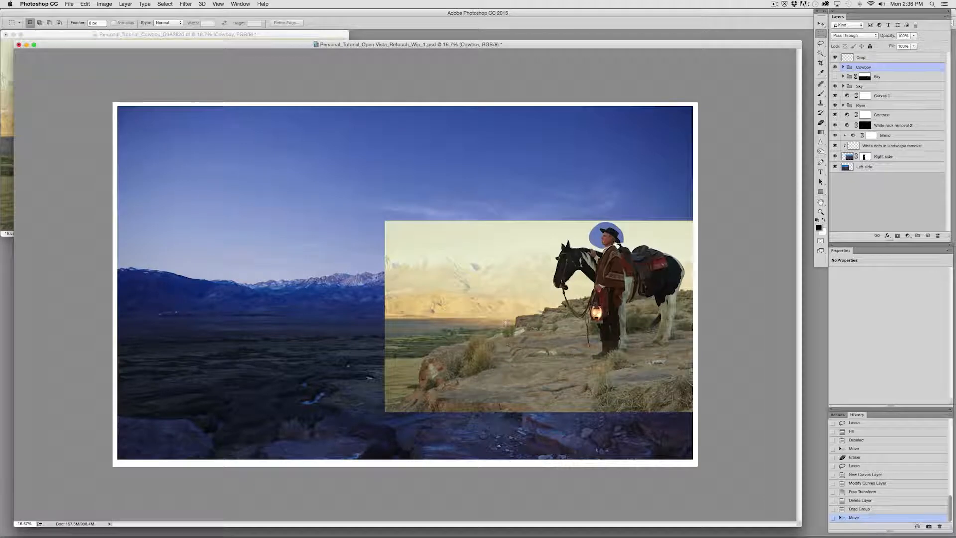
pyautogui.moveTo(619, 317); pyautogui.dragTo(578, 333)
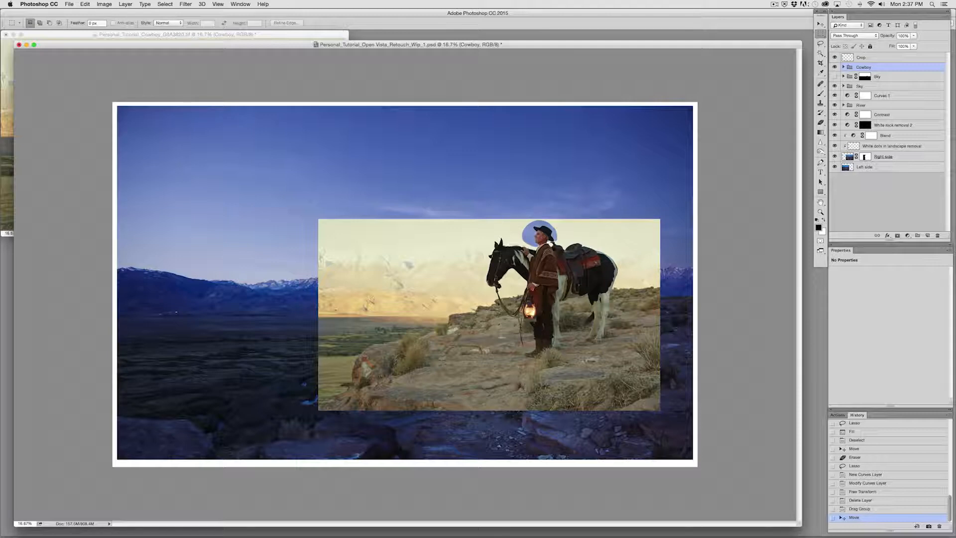
pyautogui.moveTo(550, 333); pyautogui.dragTo(295, 332)
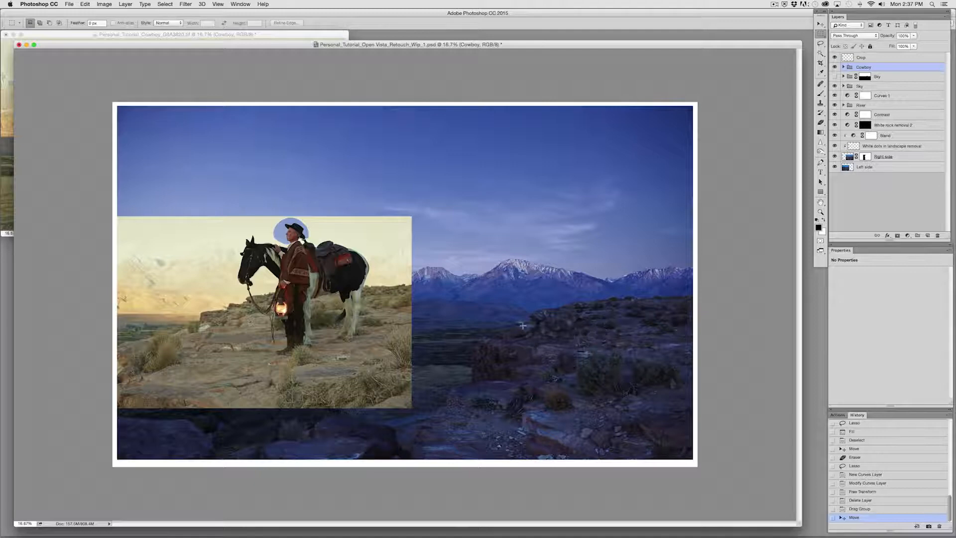
pyautogui.moveTo(251, 320); pyautogui.dragTo(509, 335)
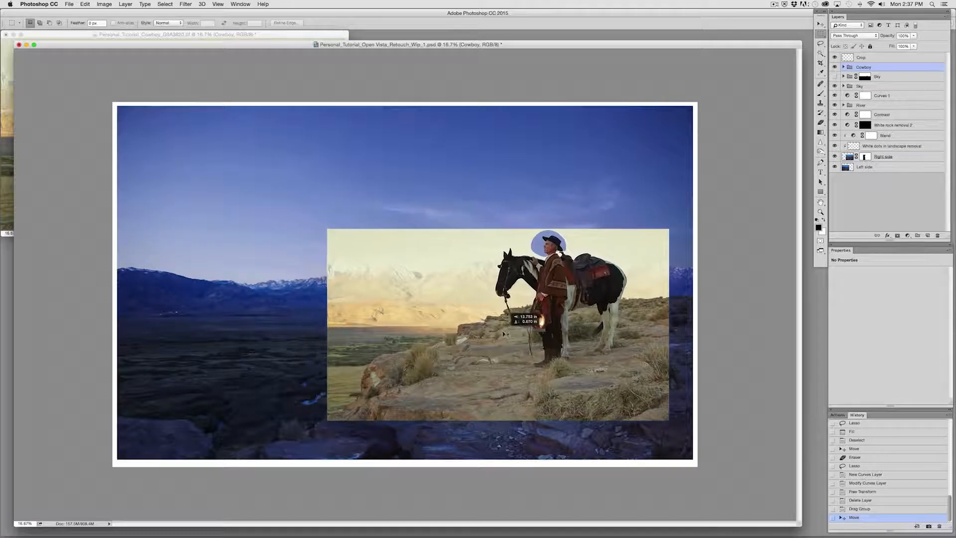
pyautogui.moveTo(387, 352); pyautogui.dragTo(391, 341)
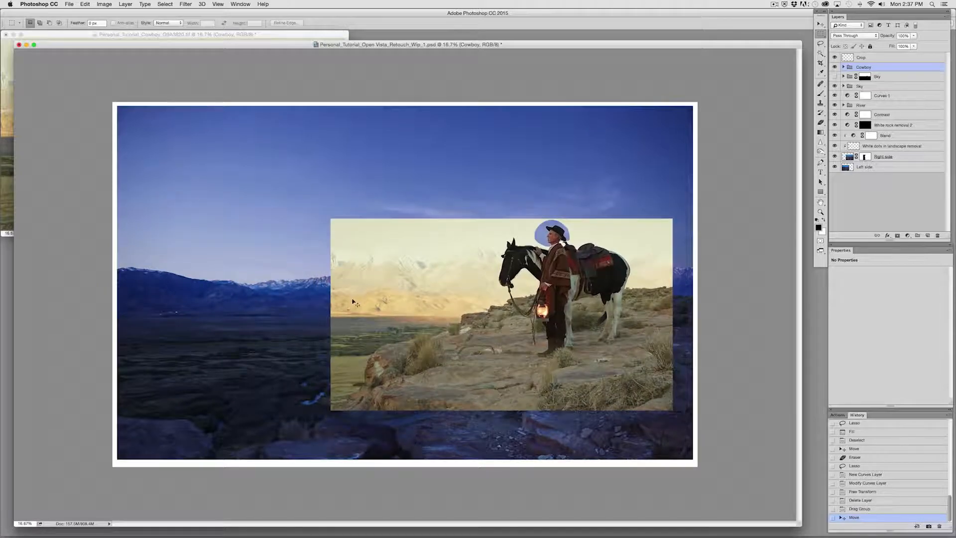
# Step: Scale the Cowboy group proportionally to about 80% and reposition it over the rocky ridge below the snow-capped mountains
pyautogui.press('super+t')
pyautogui.moveTo(332, 220); pyautogui.dragTo(379, 246)
pyautogui.moveTo(379, 410); pyautogui.dragTo(409, 394)
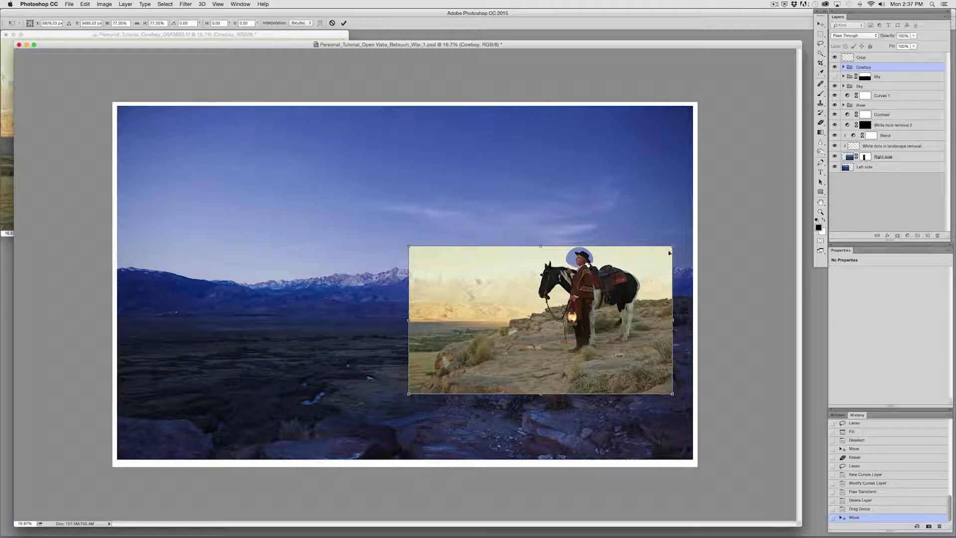
pyautogui.moveTo(673, 245); pyautogui.dragTo(683, 240)
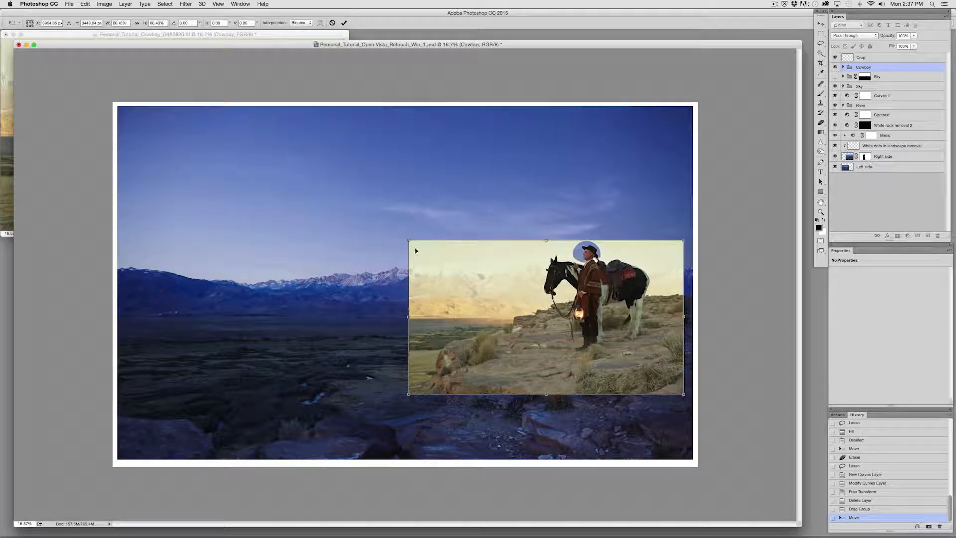
pyautogui.press('Return')
pyautogui.press('m')
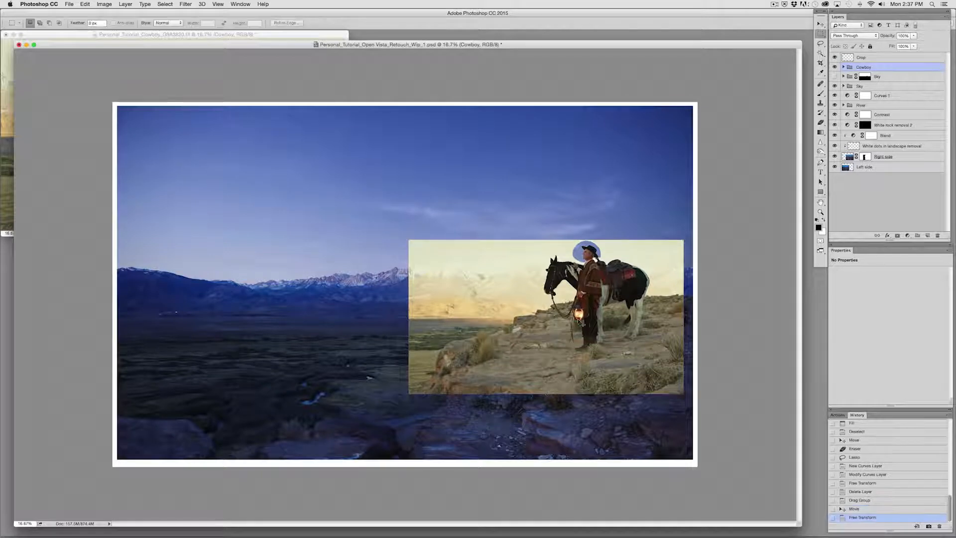
pyautogui.moveTo(581, 323); pyautogui.dragTo(575, 342)
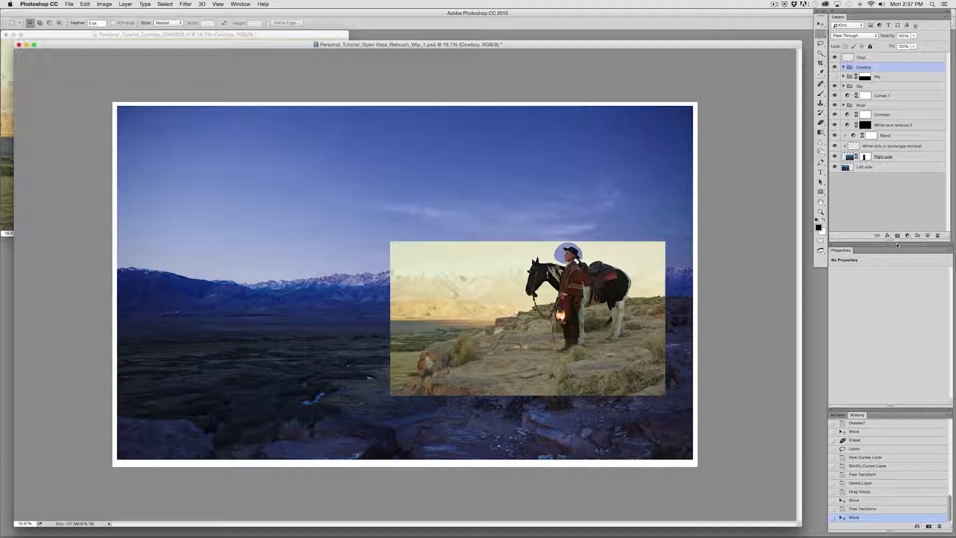
# Step: Target the Cowboy layer's mask with the group's other layers hidden, and select the sky around the horse's head with the Magic Wand
pyautogui.click(843, 67)
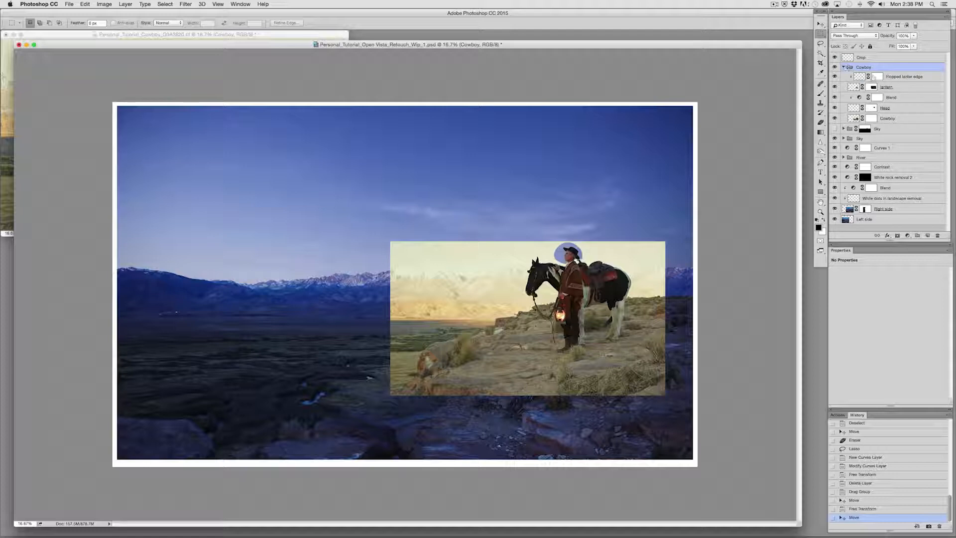
pyautogui.click(872, 118)
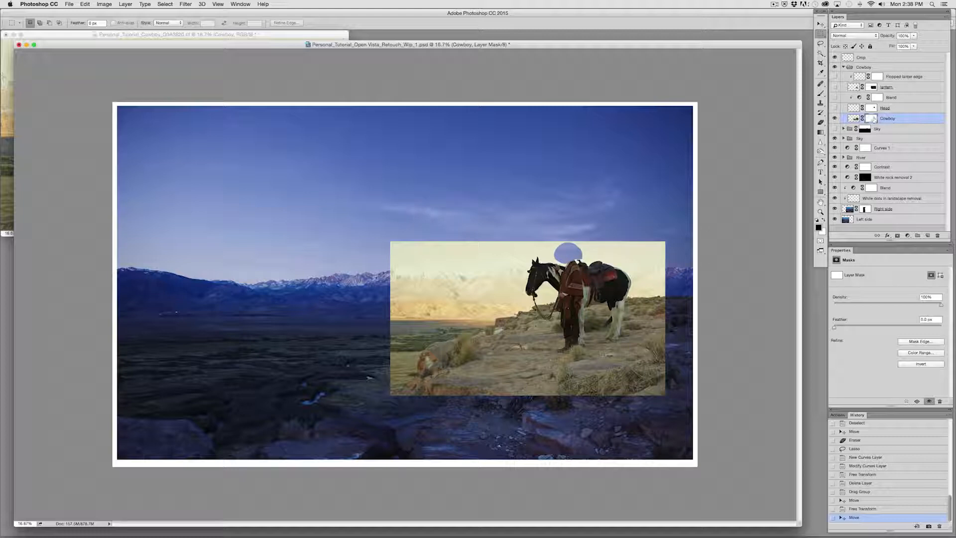
pyautogui.click(821, 53)
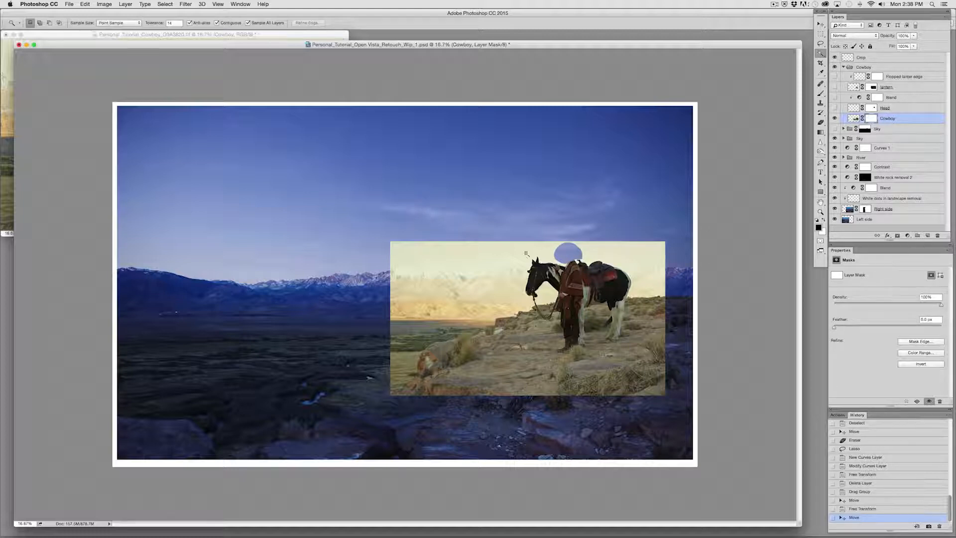
pyautogui.click(517, 264)
pyautogui.keyDown('shift'); pyautogui.click(512, 274); pyautogui.keyUp('shift')
pyautogui.keyDown('shift'); pyautogui.click(512, 283); pyautogui.keyUp('shift')
pyautogui.keyDown('shift'); pyautogui.click(513, 291); pyautogui.keyUp('shift')
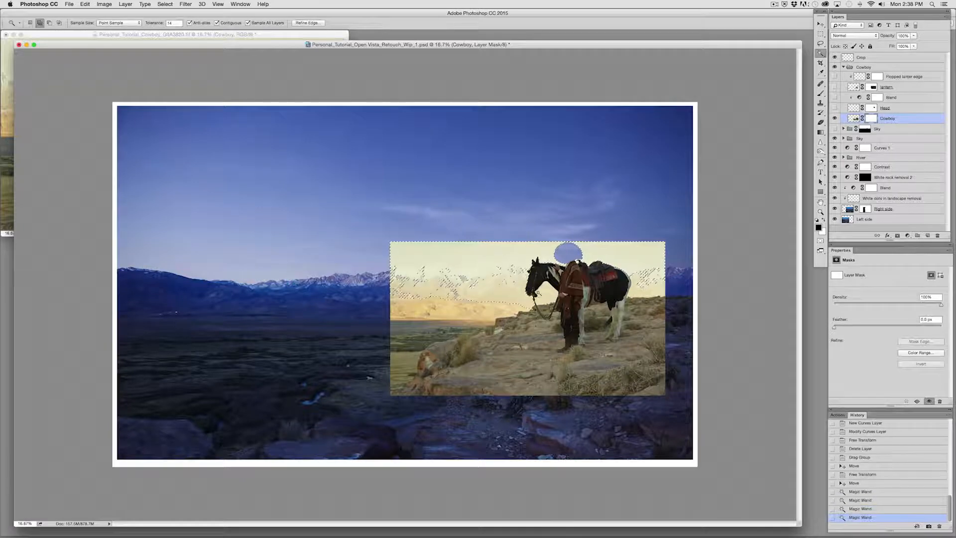
pyautogui.keyDown('shift'); pyautogui.click(518, 296); pyautogui.keyUp('shift')
pyautogui.keyDown('shift'); pyautogui.click(546, 298); pyautogui.keyUp('shift')
pyautogui.keyDown('shift'); pyautogui.click(546, 297); pyautogui.keyUp('shift')
# Step: Add the patches of sky behind the horse's rump to the selection with the Magic Wand
pyautogui.keyDown('shift'); pyautogui.click(635, 278); pyautogui.keyUp('shift')
pyautogui.keyDown('shift'); pyautogui.click(644, 276); pyautogui.keyUp('shift')
pyautogui.keyDown('shift'); pyautogui.click(647, 282); pyautogui.keyUp('shift')
pyautogui.keyDown('shift'); pyautogui.click(645, 284); pyautogui.keyUp('shift')
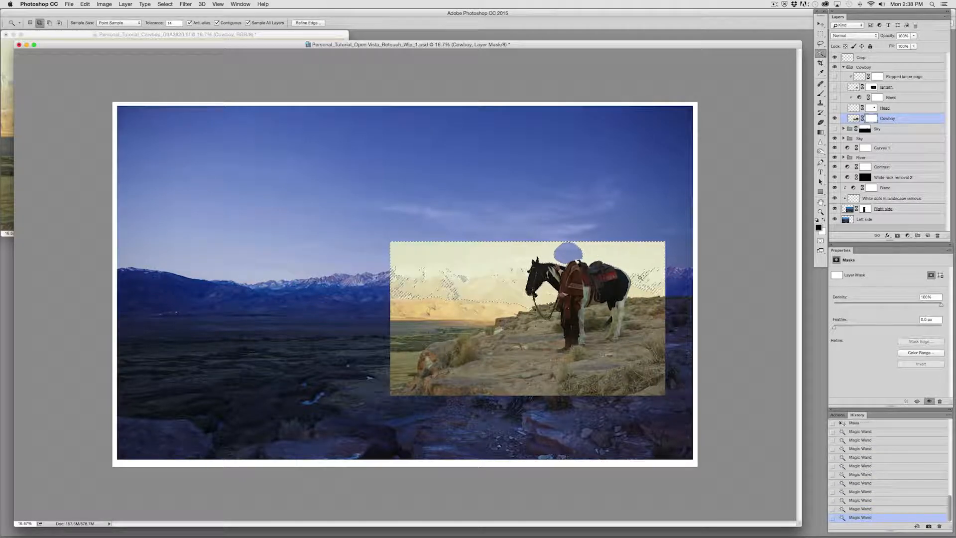
pyautogui.keyDown('shift'); pyautogui.click(640, 290); pyautogui.keyUp('shift')
pyautogui.keyDown('shift'); pyautogui.click(647, 283); pyautogui.keyUp('shift')
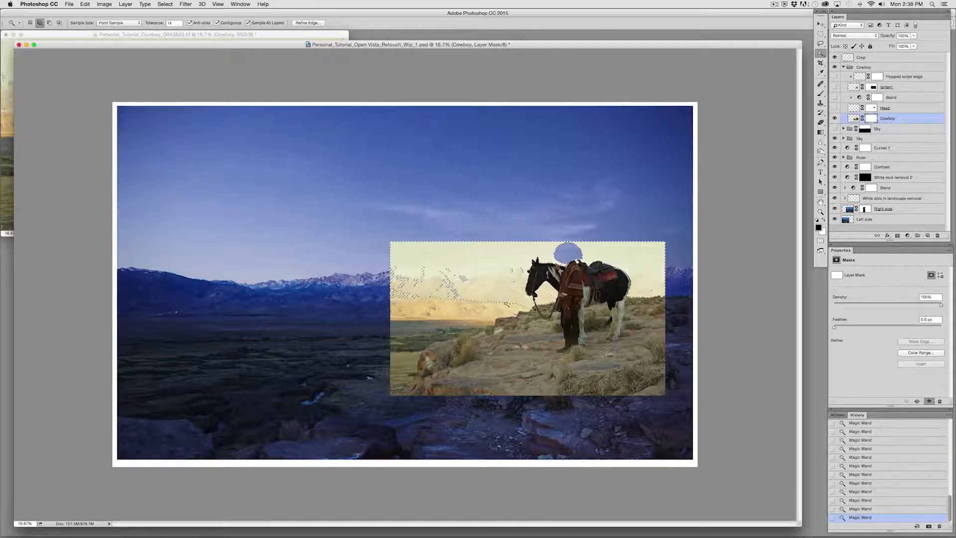
# Step: Add the sunlit distant hills in front of the horse to the selection and feather the selection
pyautogui.keyDown('shift'); pyautogui.click(506, 304); pyautogui.keyUp('shift')
pyautogui.keyDown('shift'); pyautogui.click(490, 309); pyautogui.keyUp('shift')
pyautogui.keyDown('shift'); pyautogui.click(468, 308); pyautogui.keyUp('shift')
pyautogui.keyDown('shift'); pyautogui.click(450, 302); pyautogui.keyUp('shift')
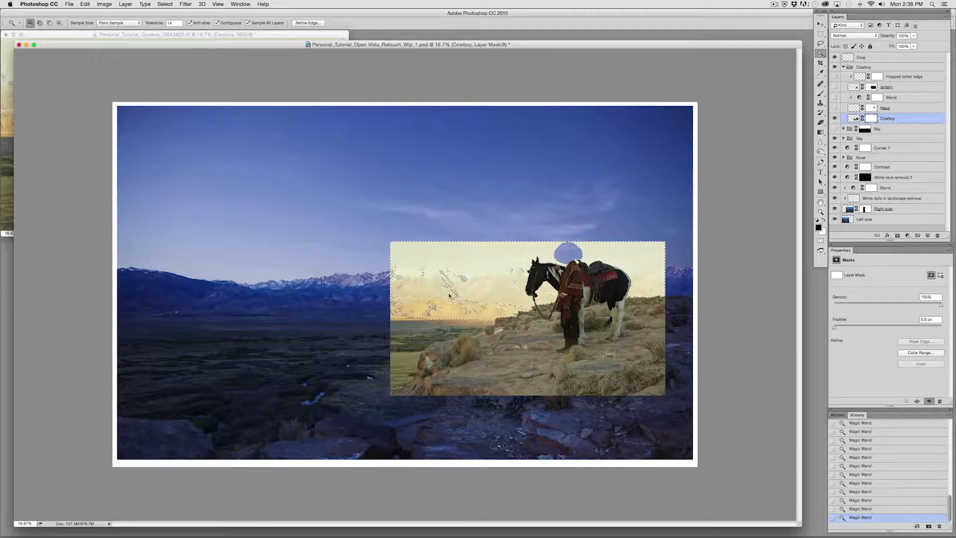
pyautogui.keyDown('shift'); pyautogui.click(449, 296); pyautogui.keyUp('shift')
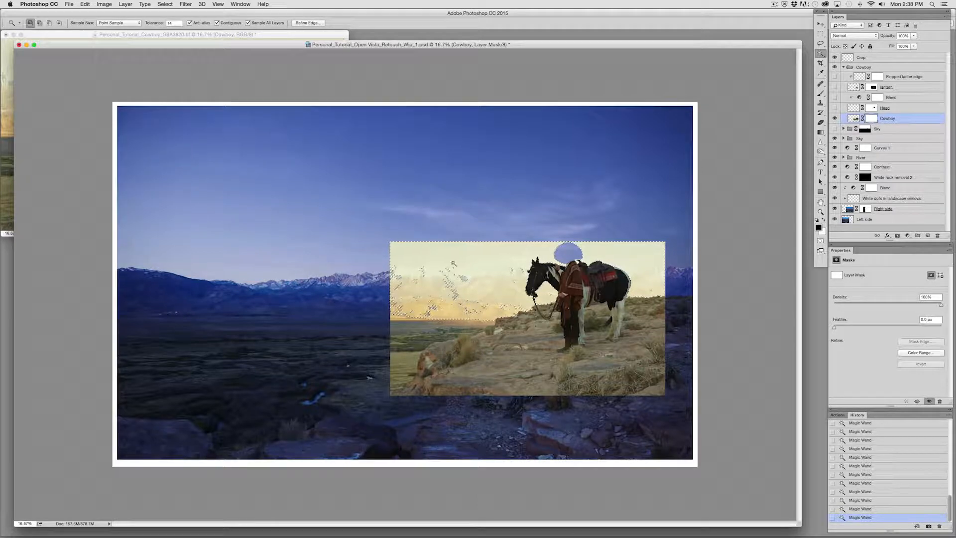
pyautogui.rightClick(486, 259)
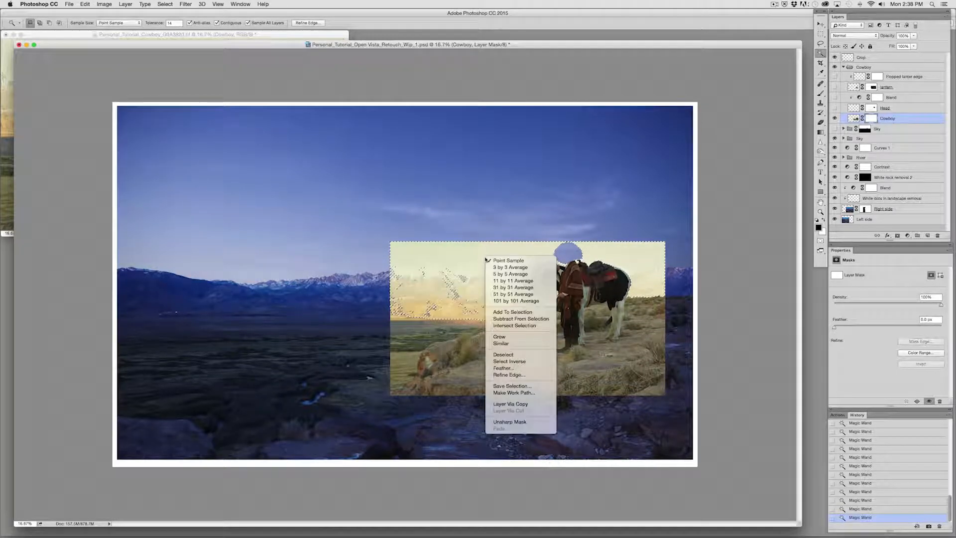
pyautogui.click(503, 368)
pyautogui.press('Return')
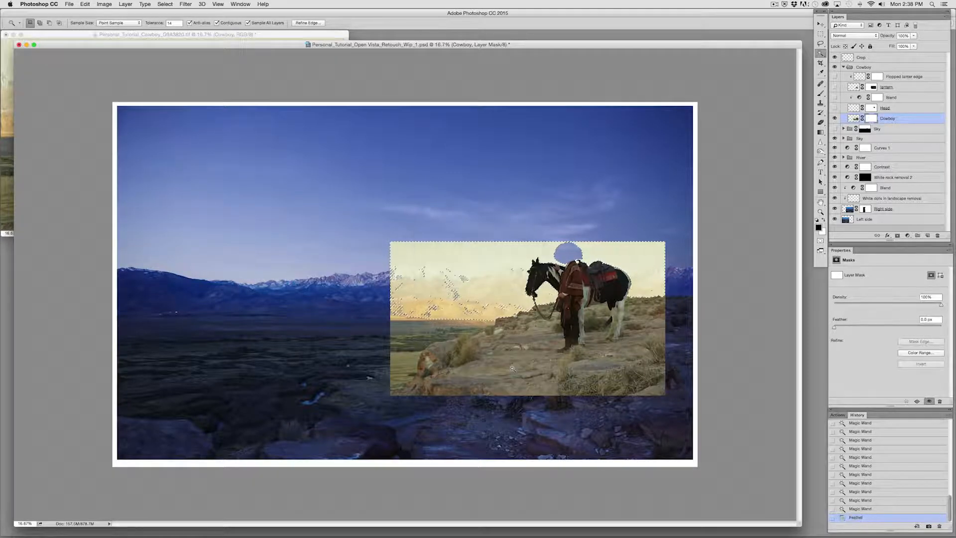
# Step: Add the sky behind and above the horse, past the photo's edge, to the selection with the Lasso tool
pyautogui.click(820, 45)
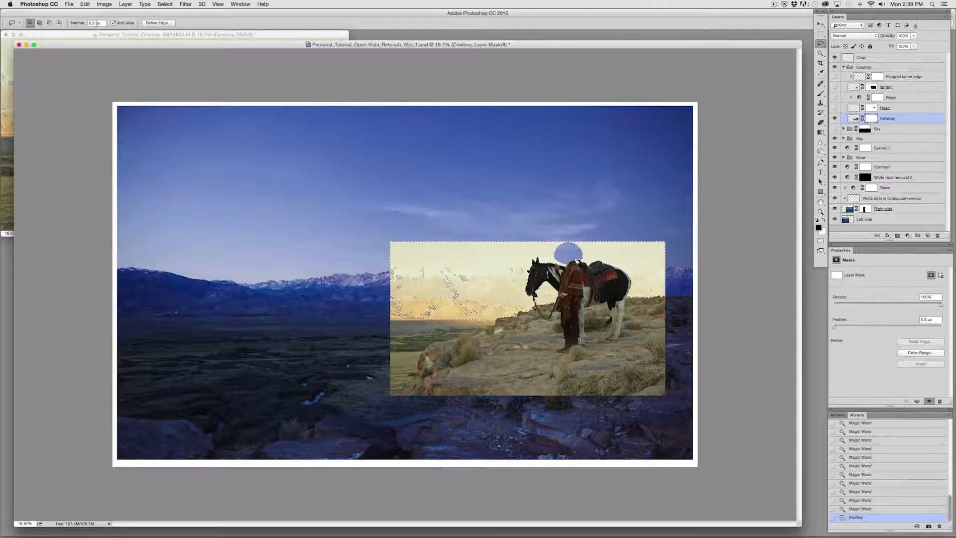
pyautogui.press('shift')
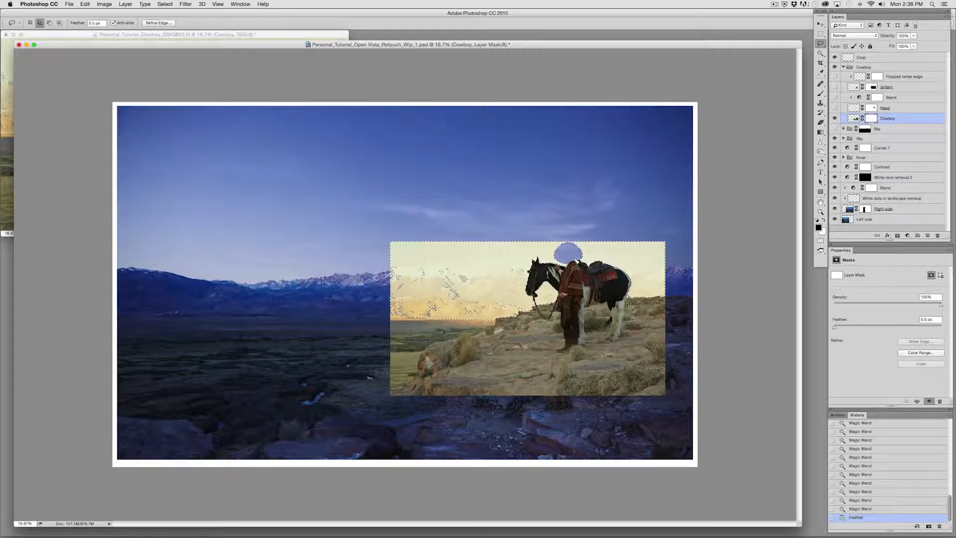
pyautogui.moveTo(709, 263); pyautogui.dragTo(677, 220)
pyautogui.moveTo(652, 275)
pyautogui.mouseDown()
pyautogui.moveTo(673, 238)
pyautogui.moveTo(611, 221)
pyautogui.mouseUp()
pyautogui.moveTo(606, 256)
pyautogui.mouseDown()
pyautogui.moveTo(612, 263)
pyautogui.moveTo(515, 243)
pyautogui.moveTo(698, 210)
pyautogui.mouseUp()
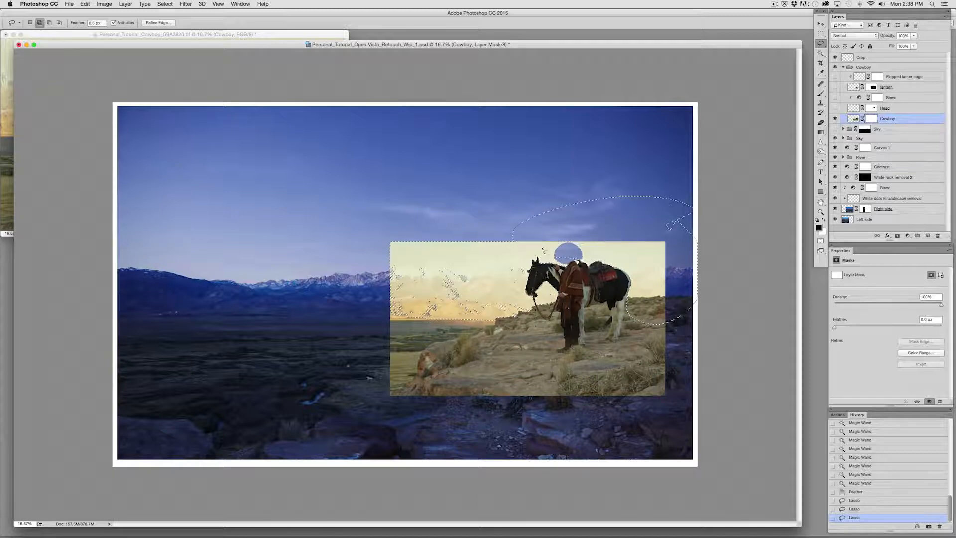
# Step: Lasso the remaining sky, mountains and valley in front of the horse's head into the selection, extending beyond the photo's edge
pyautogui.moveTo(542, 250)
pyautogui.mouseDown()
pyautogui.moveTo(523, 254)
pyautogui.moveTo(523, 282)
pyautogui.mouseUp()
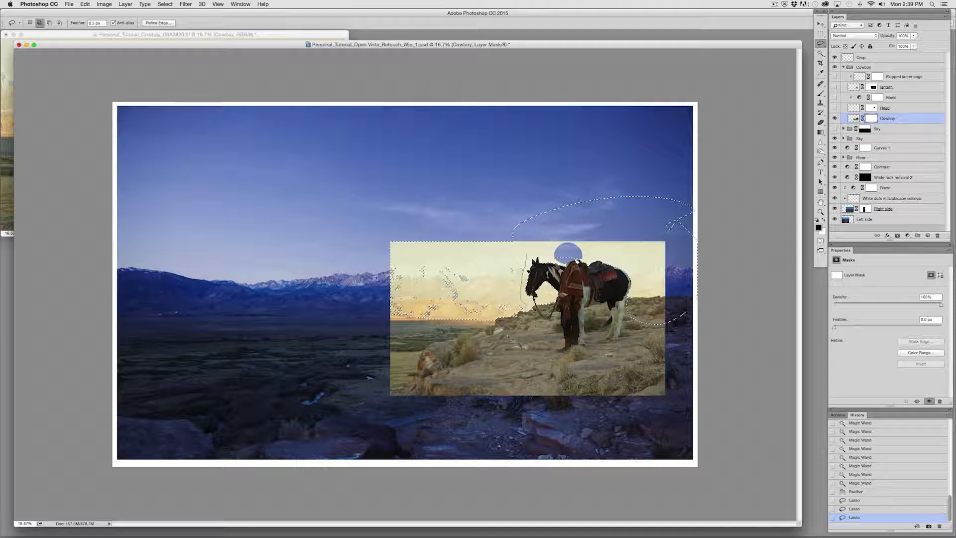
pyautogui.moveTo(521, 306)
pyautogui.mouseDown()
pyautogui.moveTo(321, 437)
pyautogui.moveTo(224, 246)
pyautogui.moveTo(560, 205)
pyautogui.mouseUp()
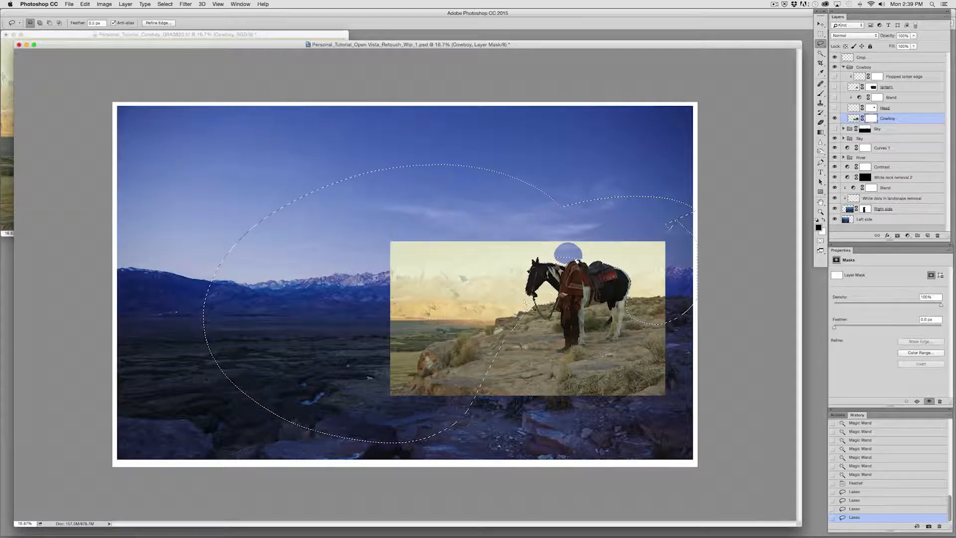
pyautogui.press('shift')
pyautogui.moveTo(515, 272); pyautogui.dragTo(519, 267)
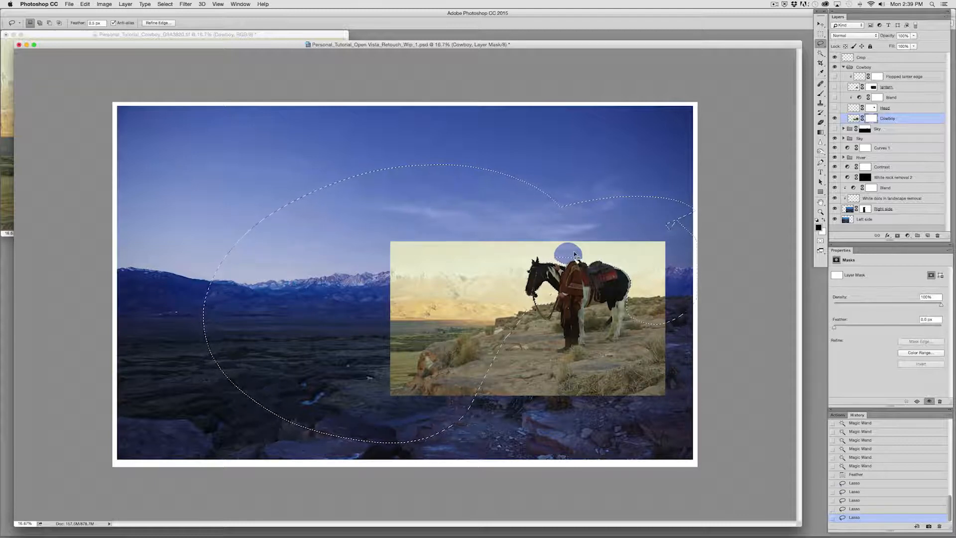
# Step: Lasso the lower part of the round cutout above the cowboy's shoulders into the selection, following the poncho's neckline
pyautogui.press('super+equal')
pyautogui.press('super+equal')
pyautogui.press('super+equal')
pyautogui.press('super+equal')
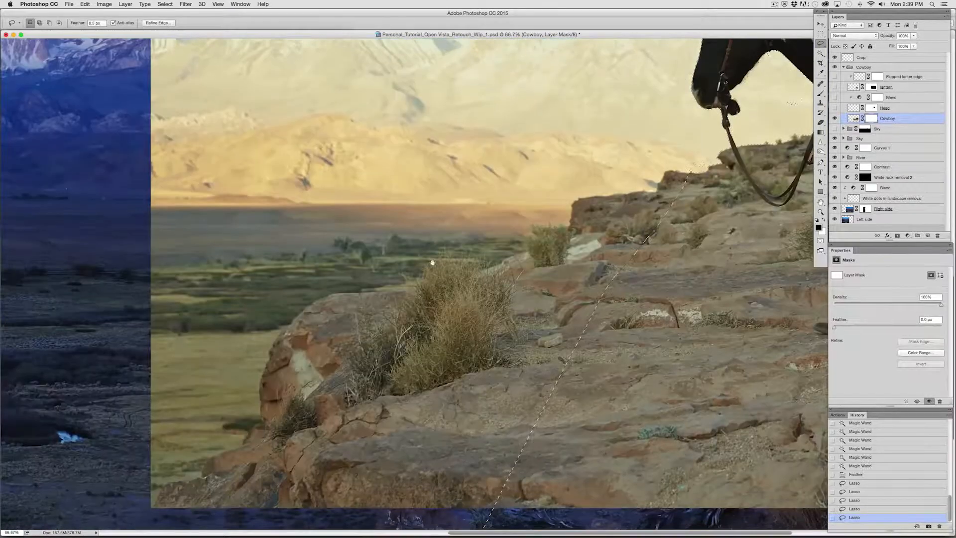
pyautogui.moveTo(409, 382); pyautogui.dragTo(329, 252)
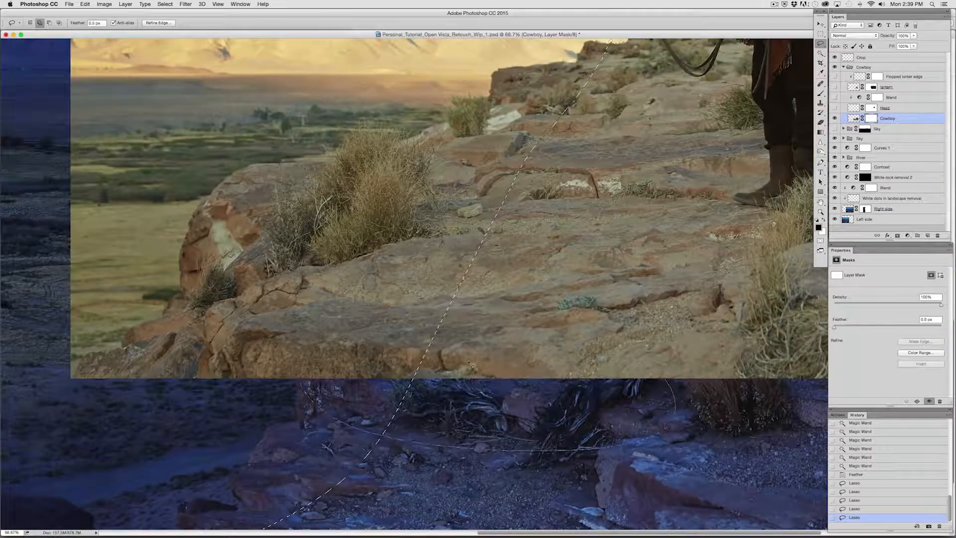
pyautogui.keyDown('shift'); pyautogui.click(468, 363); pyautogui.keyUp('shift')
pyautogui.moveTo(657, 130); pyautogui.dragTo(366, 397)
pyautogui.moveTo(409, 241); pyautogui.dragTo(389, 402)
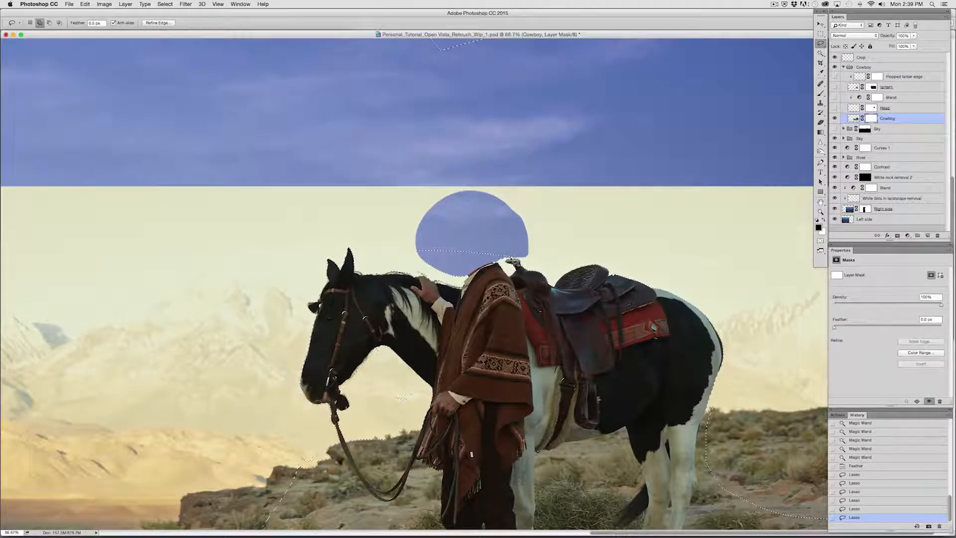
pyautogui.moveTo(445, 278)
pyautogui.mouseDown()
pyautogui.moveTo(425, 234)
pyautogui.moveTo(515, 222)
pyautogui.mouseUp()
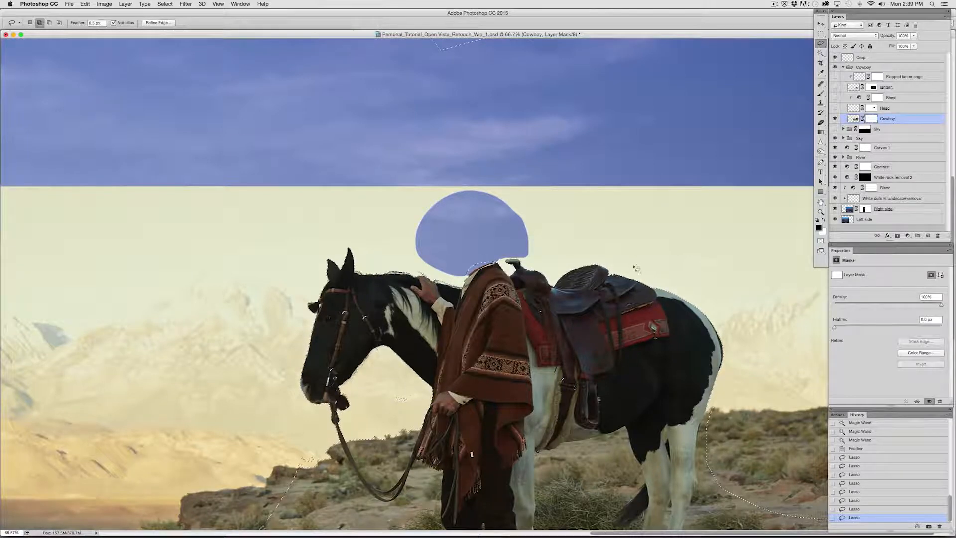
# Step: Extend the selection over the ground behind the horse's hind legs, tracing close to the leg with the Lasso tool
pyautogui.moveTo(685, 336)
pyautogui.mouseDown()
pyautogui.moveTo(506, 209)
pyautogui.moveTo(506, 194)
pyautogui.mouseUp()
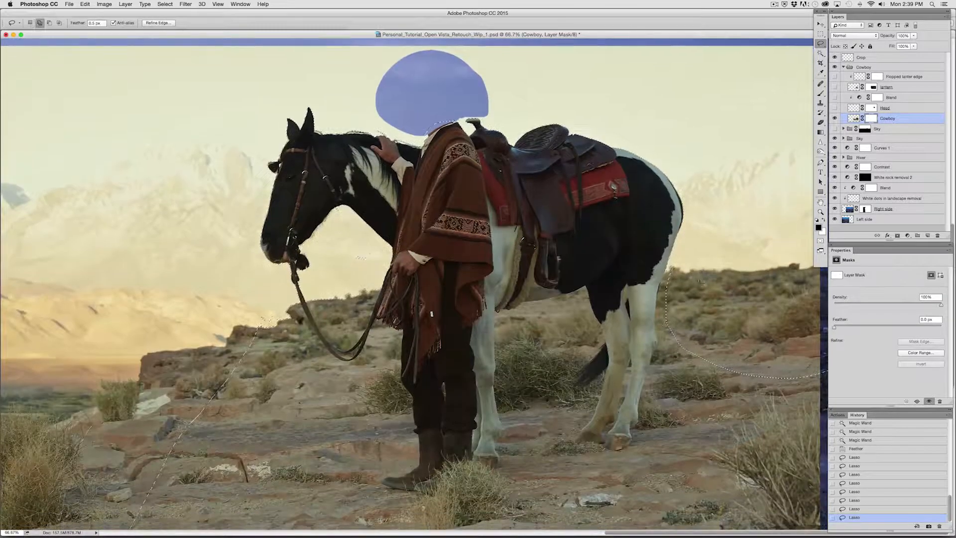
pyautogui.moveTo(664, 325)
pyautogui.mouseDown()
pyautogui.moveTo(659, 381)
pyautogui.moveTo(774, 395)
pyautogui.moveTo(827, 389)
pyautogui.mouseUp()
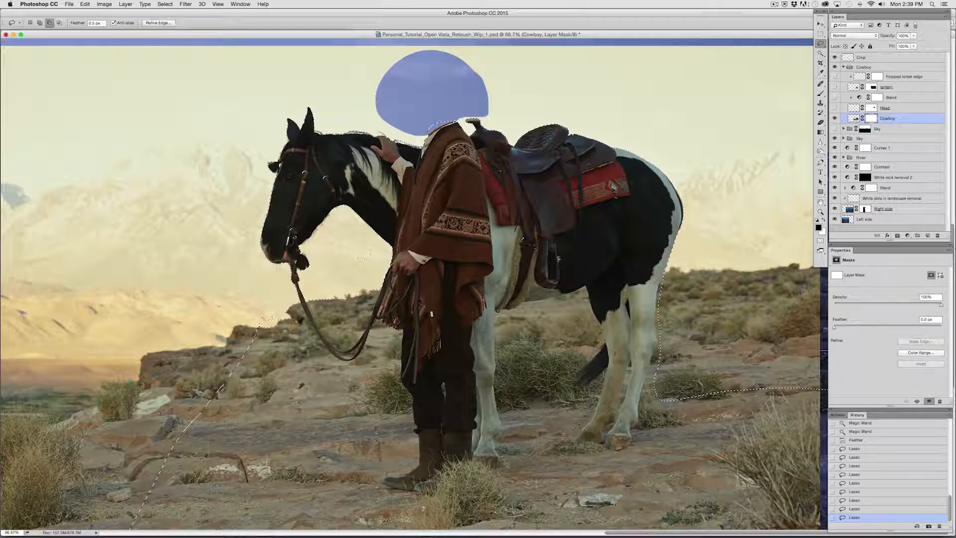
pyautogui.moveTo(502, 461); pyautogui.dragTo(548, 433)
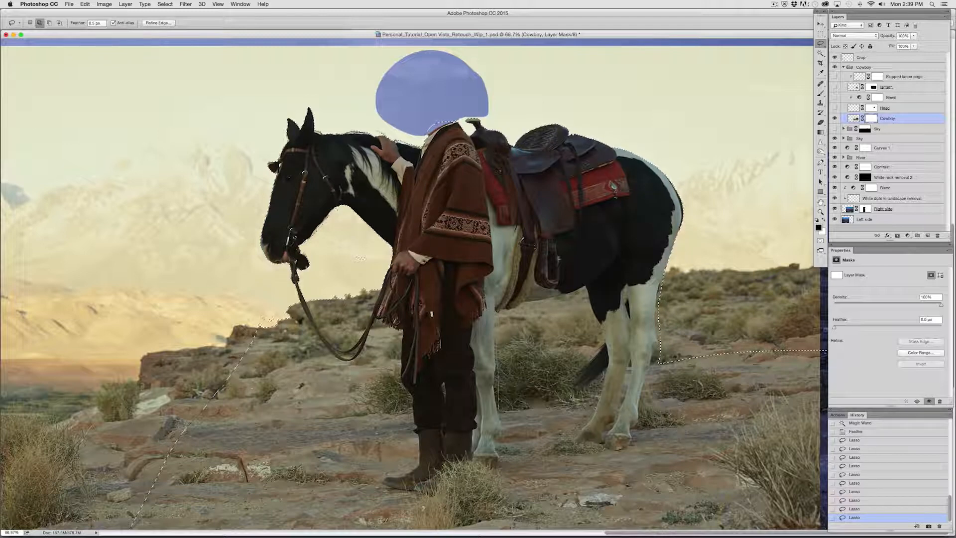
# Step: Lasso the ground between the horse's legs, the area inside the rein loop and the rocks in front of the reins into the selection
pyautogui.moveTo(599, 351)
pyautogui.mouseDown()
pyautogui.moveTo(593, 315)
pyautogui.moveTo(521, 273)
pyautogui.moveTo(403, 286)
pyautogui.mouseUp()
pyautogui.moveTo(379, 247); pyautogui.dragTo(355, 319)
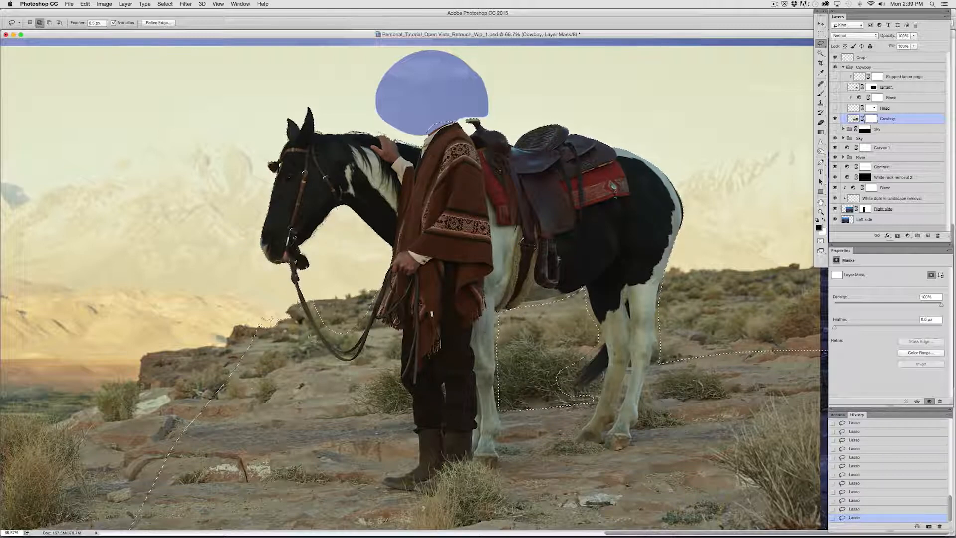
pyautogui.moveTo(322, 453)
pyautogui.mouseDown()
pyautogui.moveTo(219, 310)
pyautogui.moveTo(299, 303)
pyautogui.mouseUp()
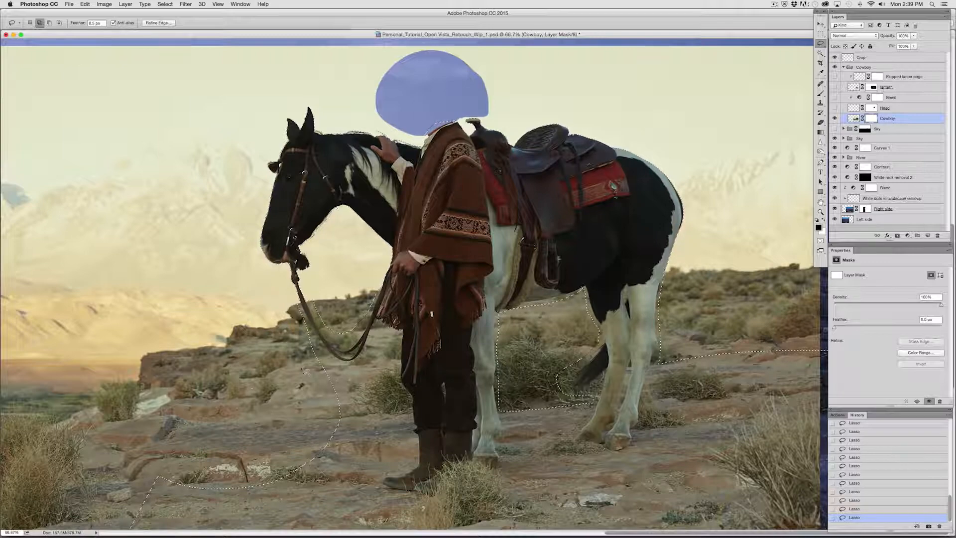
# Step: Add the ground inside the rein loop to the selection with the Lasso tool, following the rein closely on the cowboy's side
pyautogui.moveTo(319, 374)
pyautogui.mouseDown()
pyautogui.moveTo(367, 433)
pyautogui.moveTo(299, 471)
pyautogui.mouseUp()
pyautogui.press('super+plus')
pyautogui.press('super+plus')
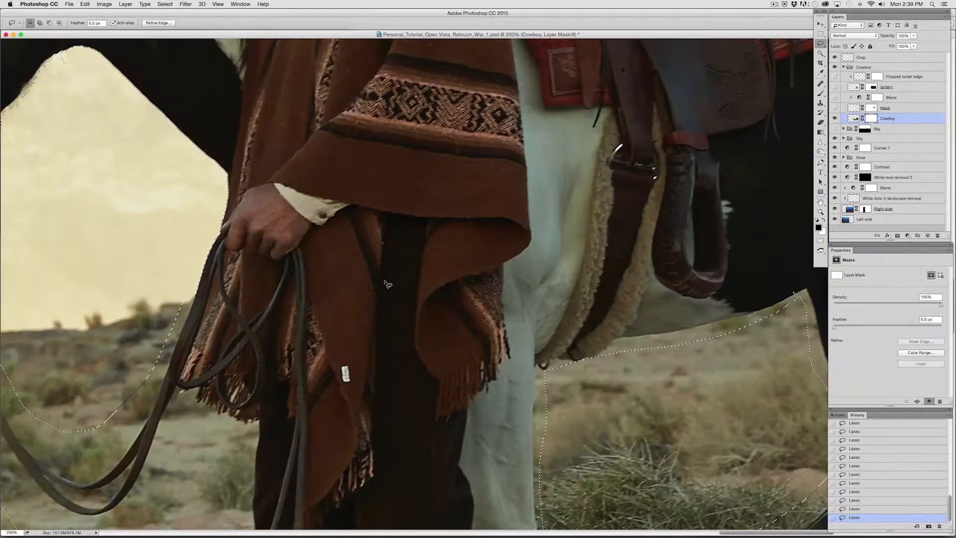
pyautogui.moveTo(431, 267); pyautogui.dragTo(504, 163)
pyautogui.moveTo(408, 91); pyautogui.dragTo(377, 163)
pyautogui.moveTo(352, 215)
pyautogui.mouseDown()
pyautogui.moveTo(325, 251)
pyautogui.moveTo(222, 212)
pyautogui.moveTo(209, 168)
pyautogui.moveTo(210, 49)
pyautogui.moveTo(333, 69)
pyautogui.mouseUp()
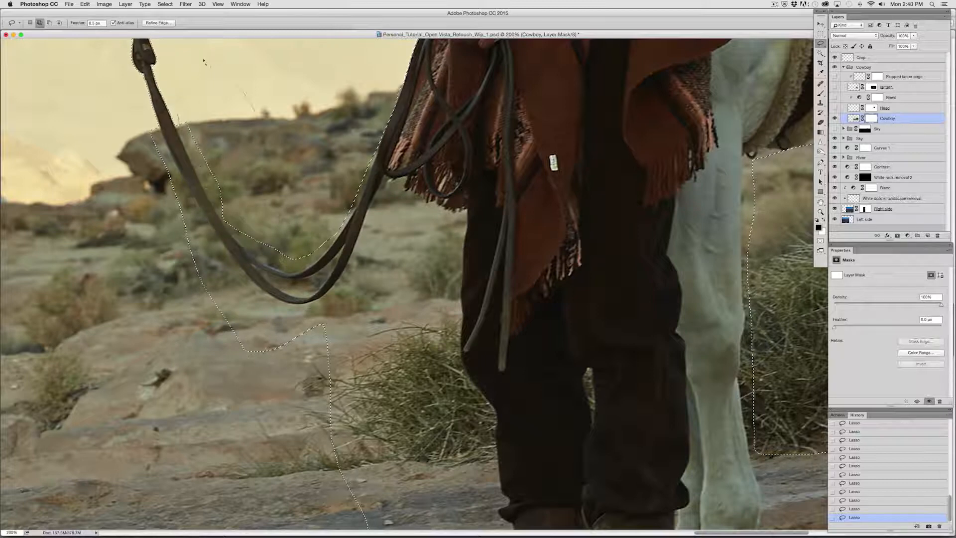
# Step: Lasso the ground close along both sides of the hanging rein and between the reins and the cowboy's legs into the selection
pyautogui.moveTo(203, 60); pyautogui.dragTo(209, 186)
pyautogui.moveTo(155, 123)
pyautogui.mouseDown()
pyautogui.moveTo(207, 242)
pyautogui.moveTo(118, 80)
pyautogui.mouseUp()
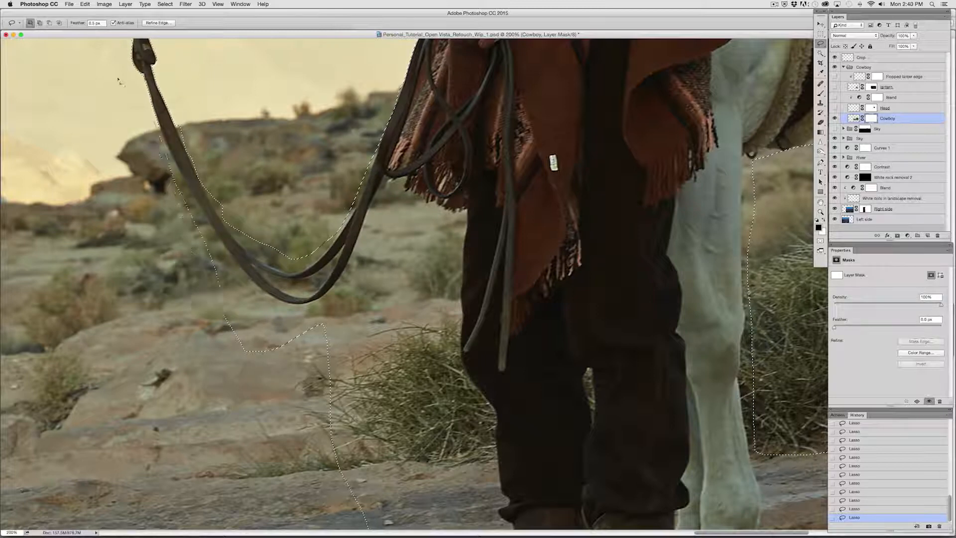
pyautogui.moveTo(159, 128); pyautogui.dragTo(168, 148)
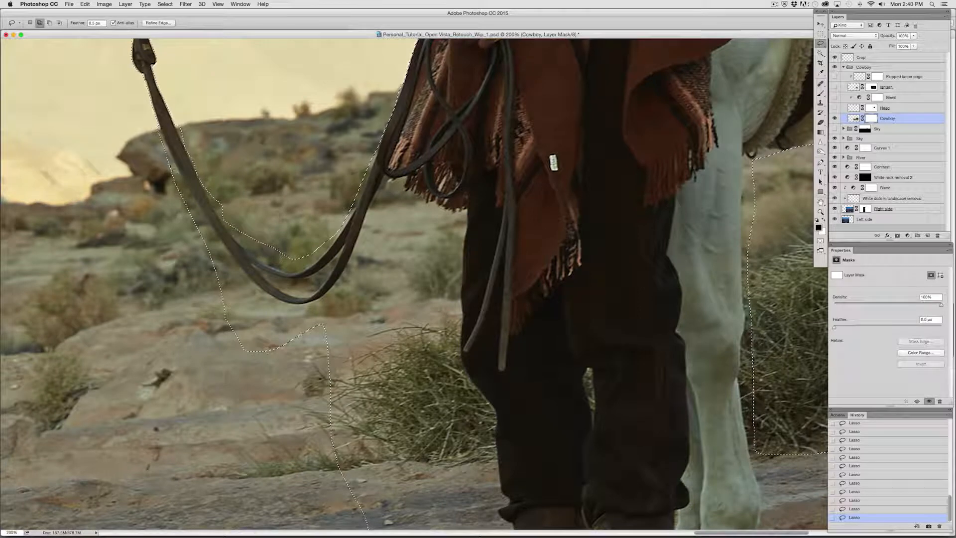
pyautogui.moveTo(195, 227); pyautogui.dragTo(239, 283)
pyautogui.moveTo(71, 249); pyautogui.dragTo(118, 169)
pyautogui.moveTo(362, 184)
pyautogui.mouseDown()
pyautogui.moveTo(323, 255)
pyautogui.moveTo(278, 266)
pyautogui.moveTo(243, 240)
pyautogui.moveTo(239, 98)
pyautogui.moveTo(249, 103)
pyautogui.mouseUp()
pyautogui.moveTo(444, 310); pyautogui.dragTo(391, 180)
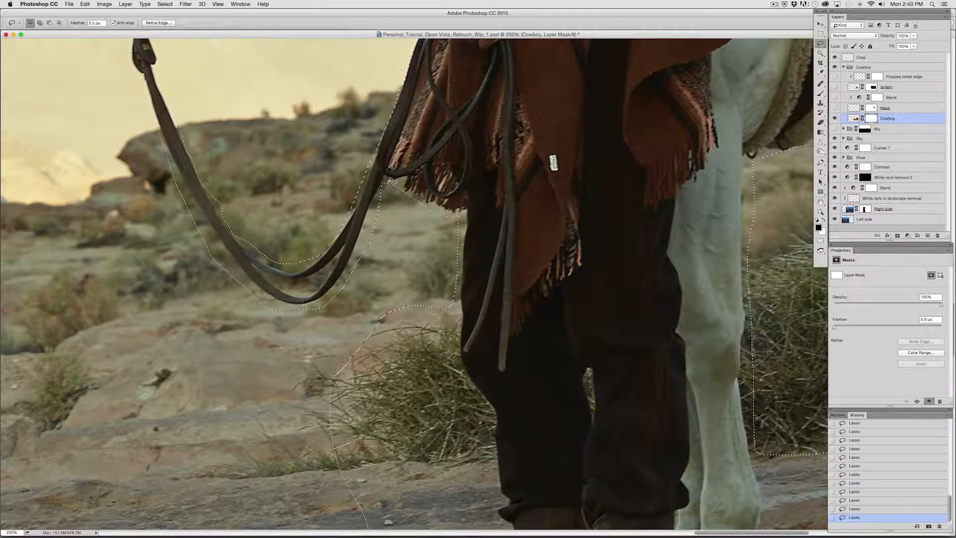
# Step: Fill the selected background with black on the Cowboy layer mask and clear the selection
pyautogui.hotkey('alt', 'BackSpace')
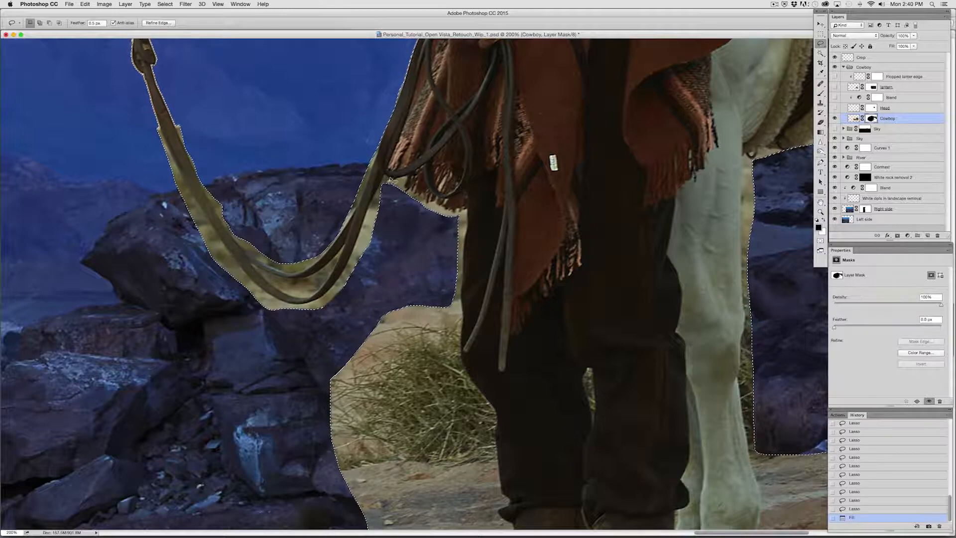
pyautogui.press('super+minus')
pyautogui.press('super+minus')
pyautogui.press('super+minus')
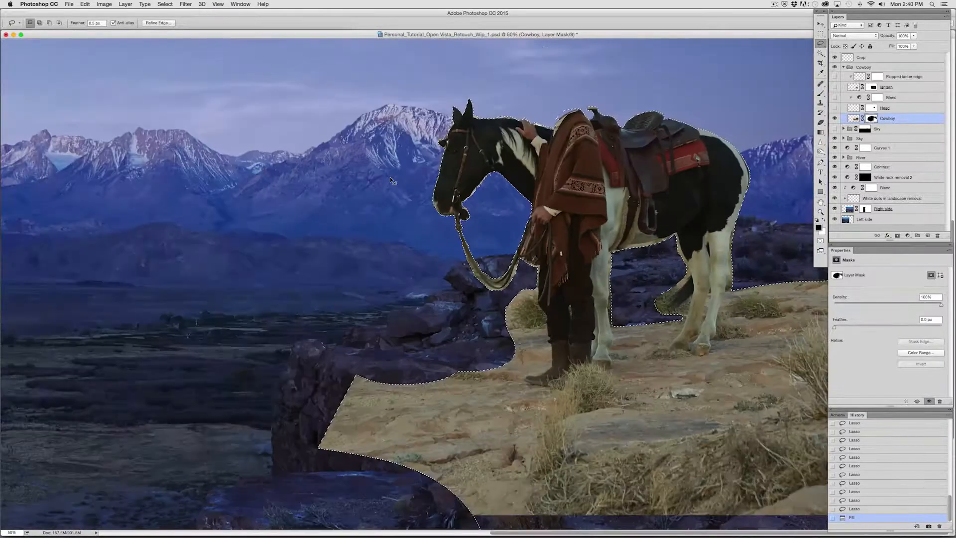
pyautogui.press('super+minus')
pyautogui.press('super+minus')
pyautogui.press('super+minus')
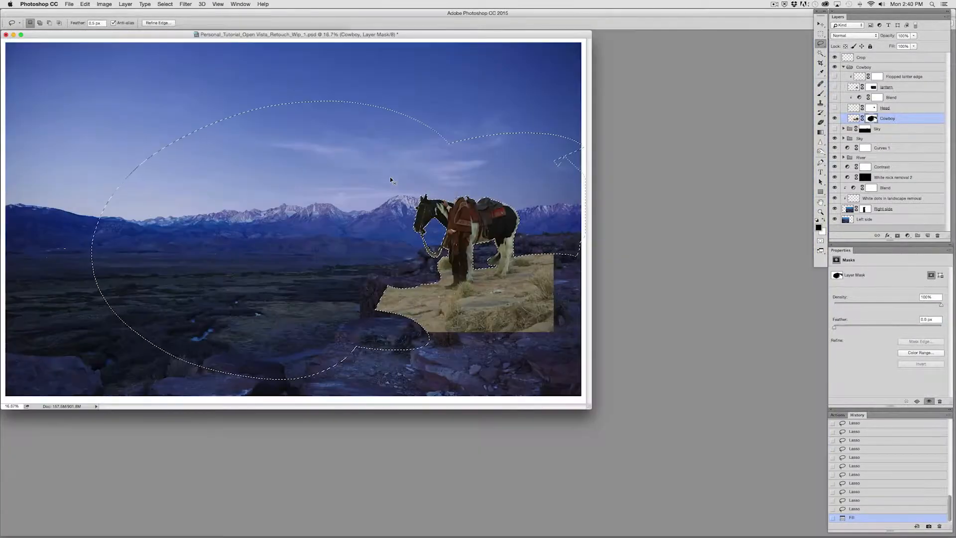
pyautogui.press('super+d')
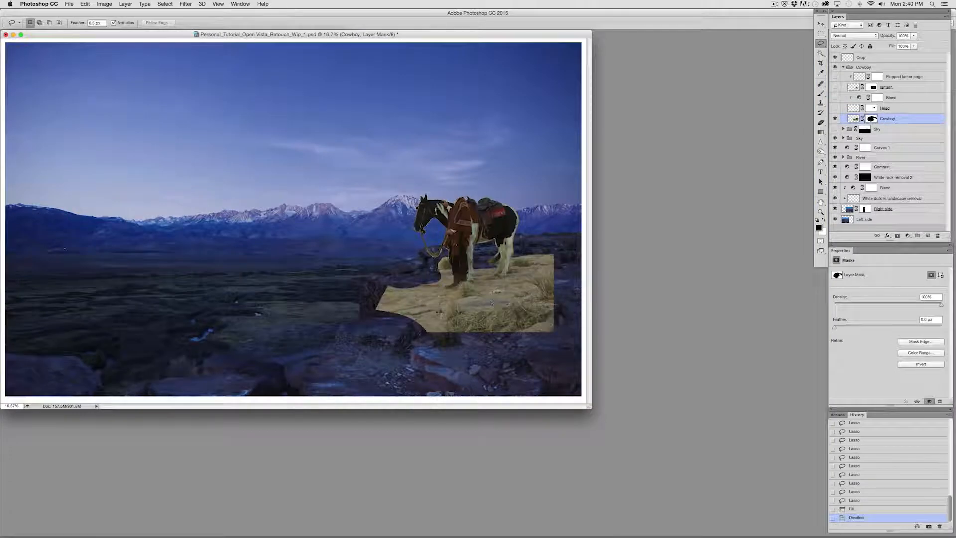
# Step: Lasso the photo's lower foreground and the rocky ledge in front of the cowboy, fill both with black on the mask and deselect
pyautogui.moveTo(397, 344); pyautogui.dragTo(602, 305)
pyautogui.hotkey('alt', 'BackSpace')
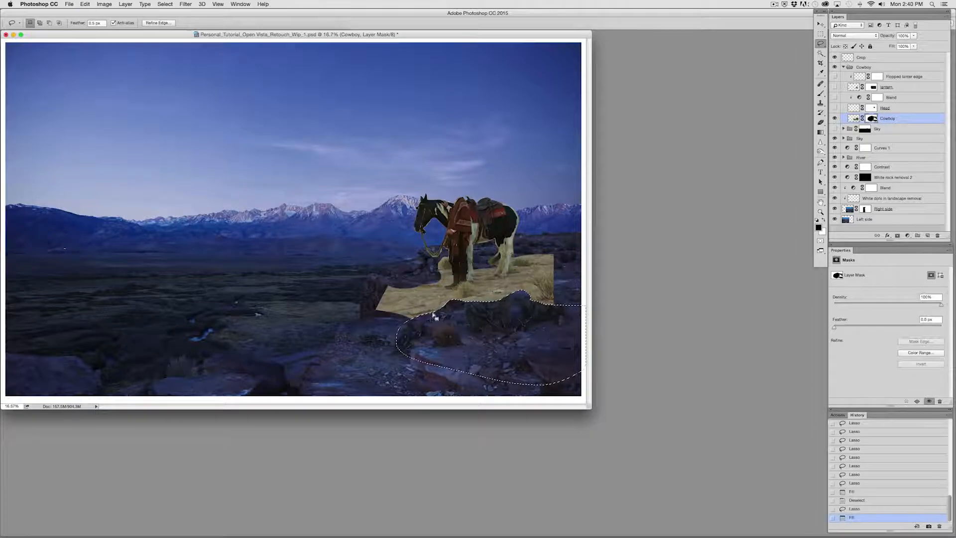
pyautogui.press('shift')
pyautogui.moveTo(424, 324)
pyautogui.mouseDown()
pyautogui.moveTo(420, 308)
pyautogui.moveTo(361, 321)
pyautogui.mouseUp()
pyautogui.moveTo(426, 345); pyautogui.dragTo(431, 340)
pyautogui.hotkey('alt', 'BackSpace')
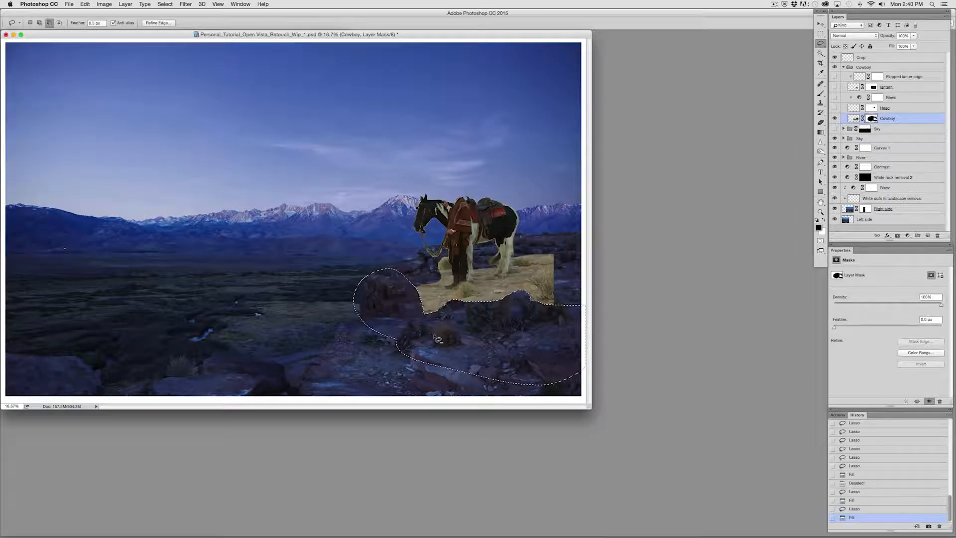
pyautogui.press('super+d')
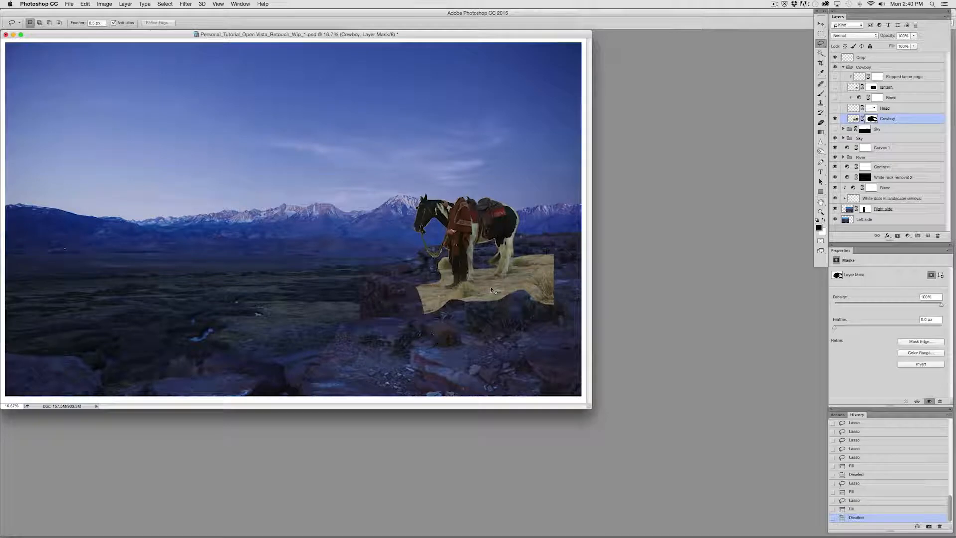
# Step: Move the masked cowboy and horse slightly left on the cliff and set the Cowboy group's blend mode to Normal
pyautogui.moveTo(492, 291); pyautogui.dragTo(463, 285)
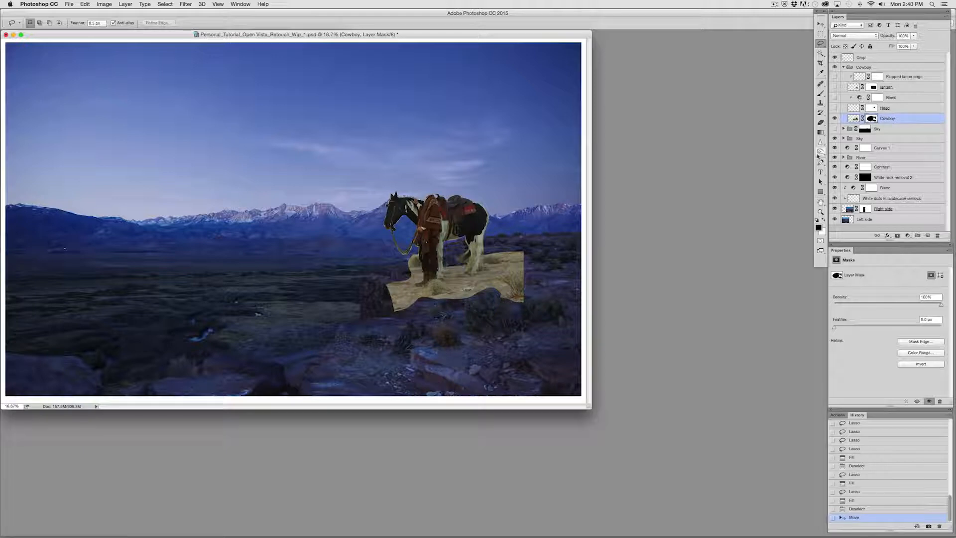
pyautogui.click(864, 68)
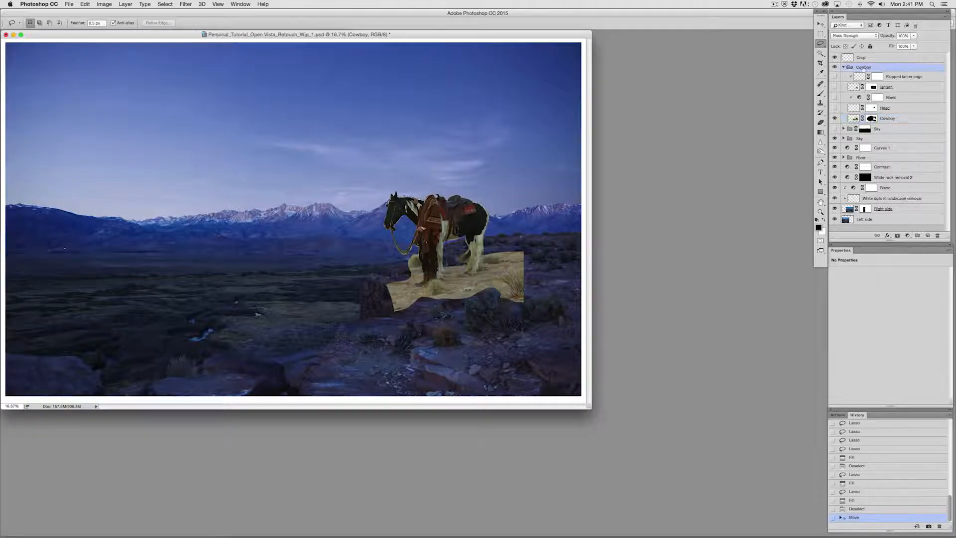
pyautogui.click(869, 36)
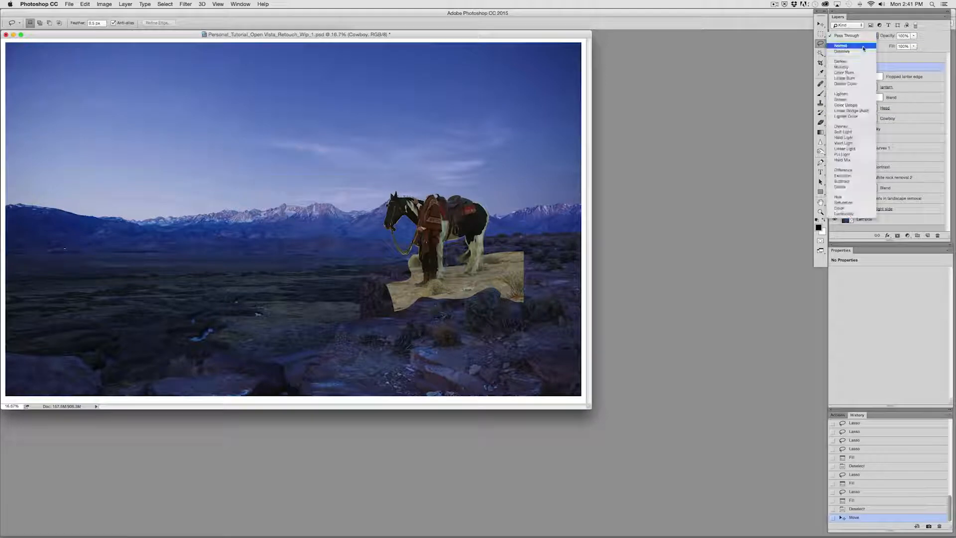
pyautogui.click(859, 44)
# Step: Add a Curves adjustment layer at the top of the Cowboy group and pull its RGB midtones down to darken the figures
pyautogui.click(891, 78)
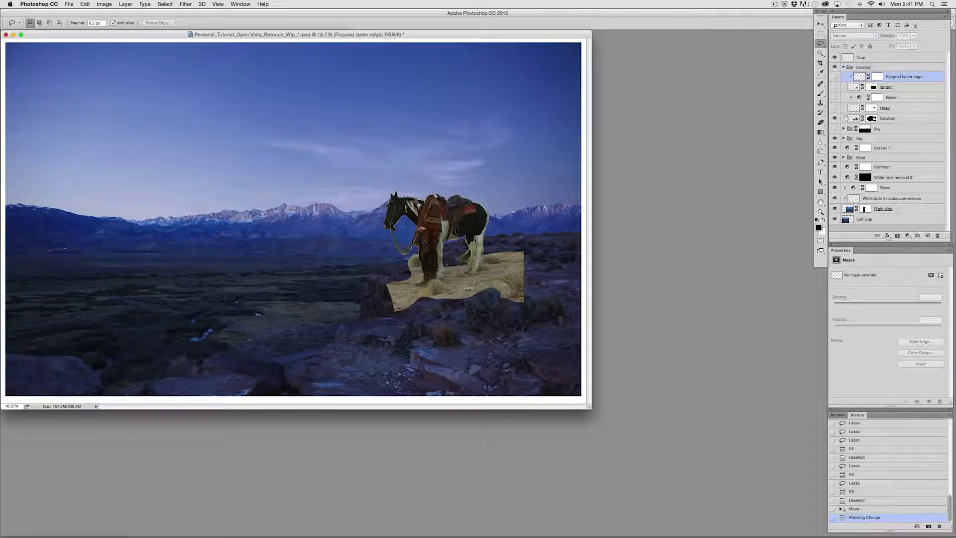
pyautogui.click(907, 235)
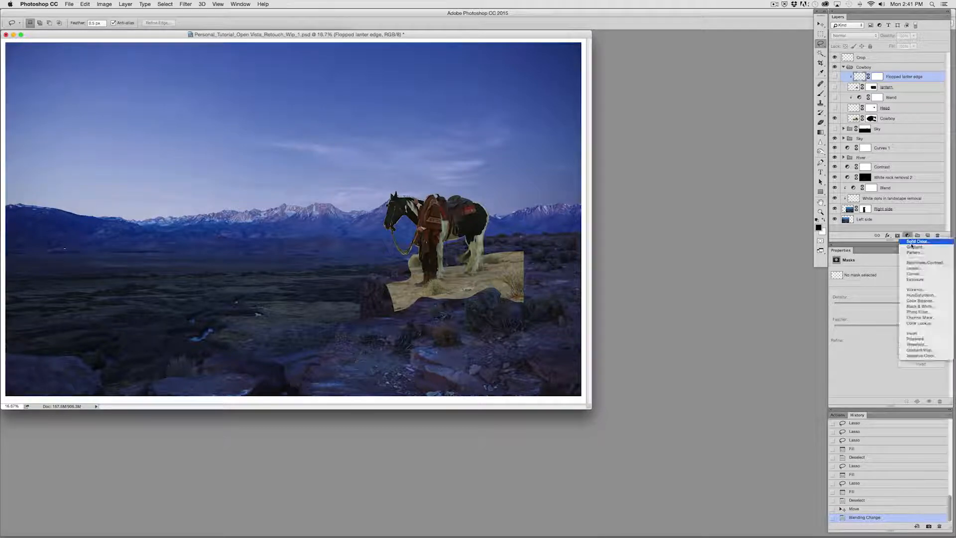
pyautogui.click(915, 274)
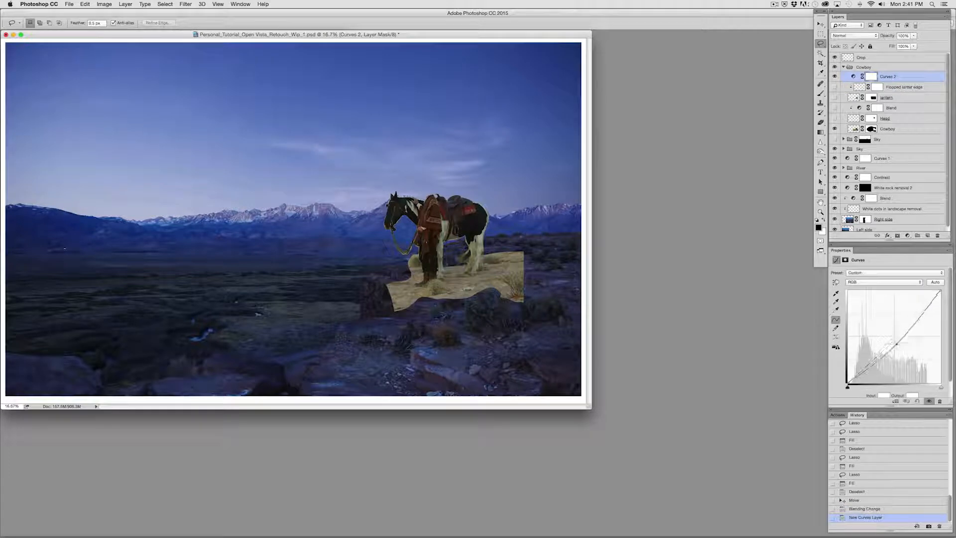
pyautogui.moveTo(897, 344); pyautogui.dragTo(899, 348)
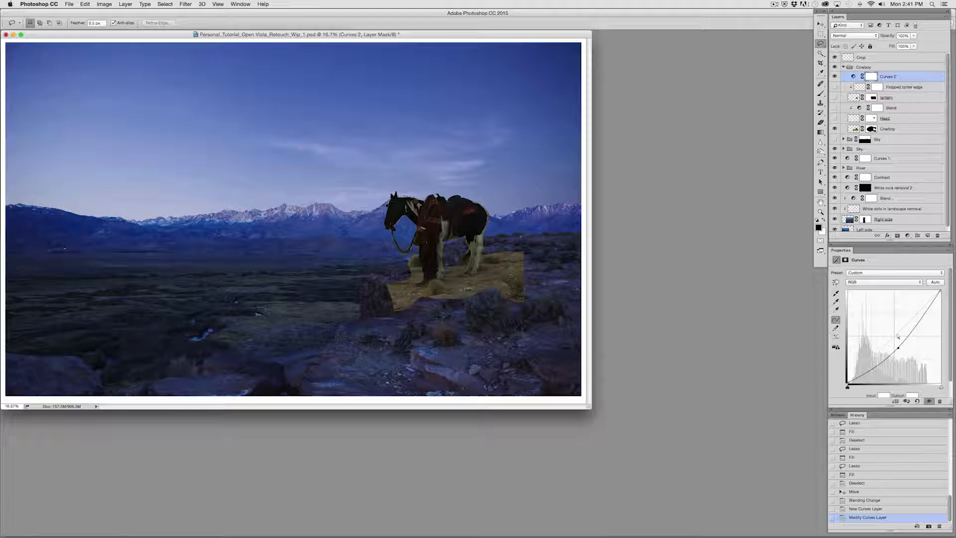
pyautogui.moveTo(899, 347); pyautogui.dragTo(900, 347)
pyautogui.press('Left')
pyautogui.press('Left')
# Step: Rename the new Curves adjustment layer as Contrast
pyautogui.doubleClick(889, 77)
pyautogui.write('C')
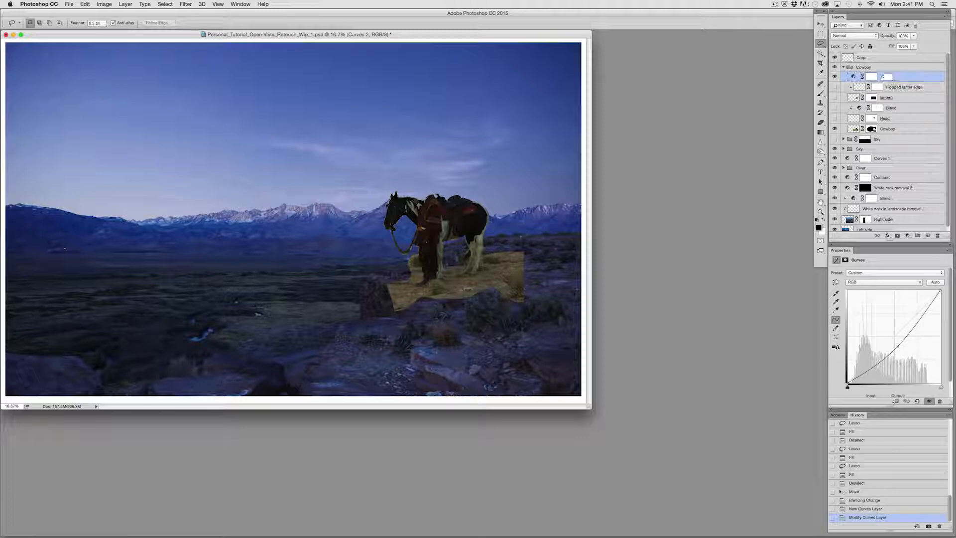
pyautogui.write('ontrast')
pyautogui.press('Return')
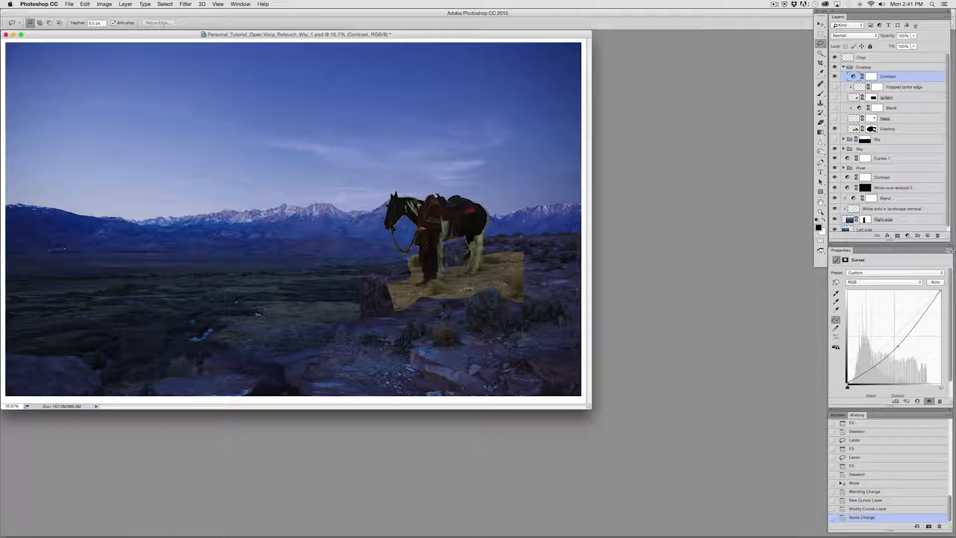
# Step: Add another Curves adjustment layer above Contrast and slightly lower the midtones of its Green channel
pyautogui.click(908, 235)
pyautogui.click(917, 275)
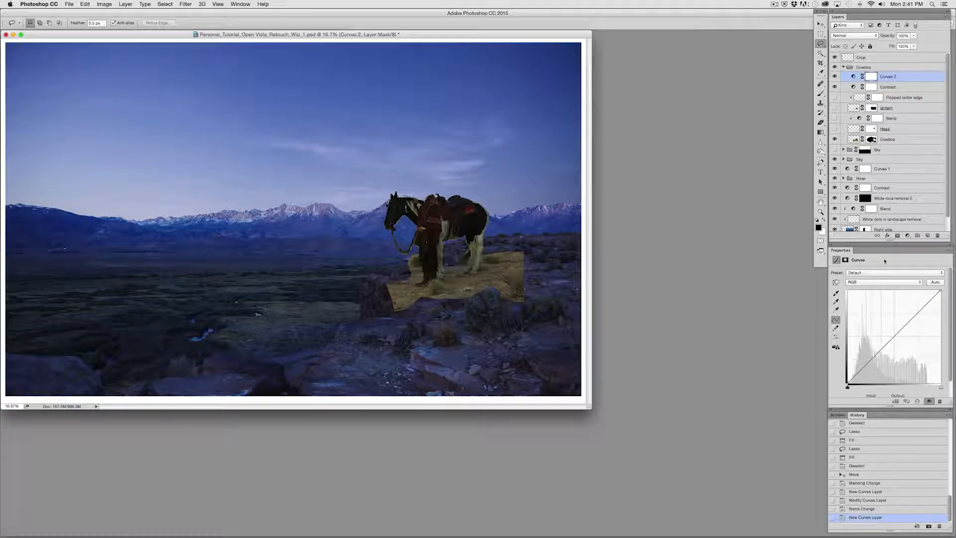
pyautogui.click(918, 283)
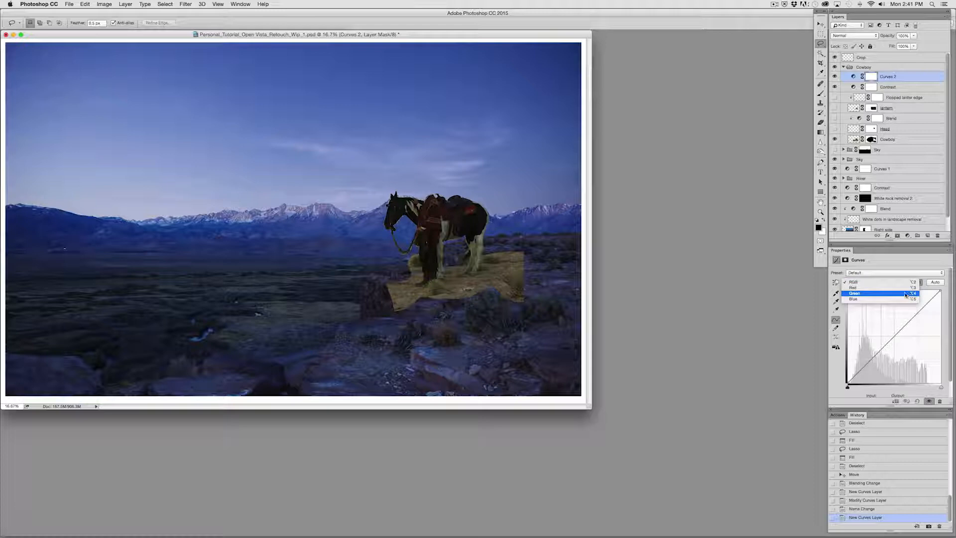
pyautogui.click(911, 298)
pyautogui.click(897, 337)
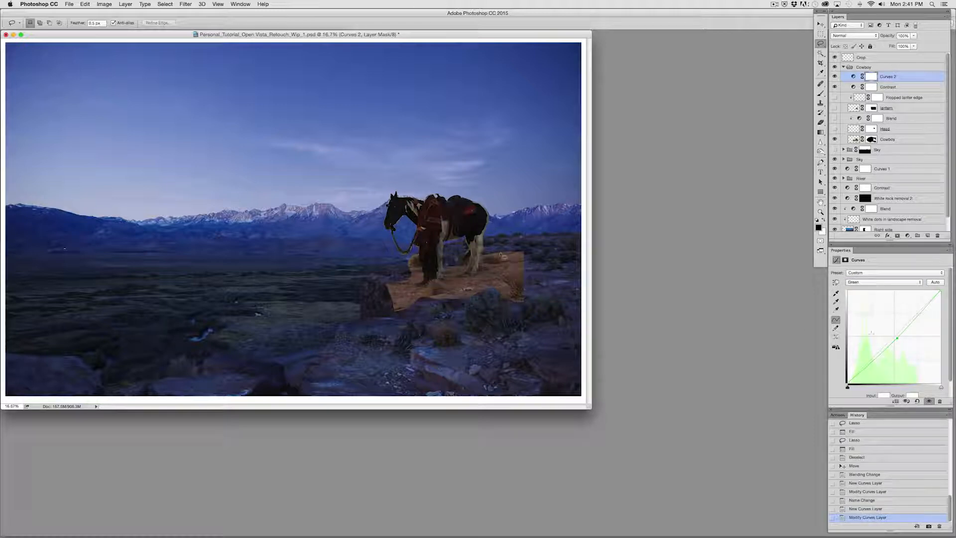
# Step: Lower the midtones of the Red channel in the color-correcting Curves layer
pyautogui.click(919, 284)
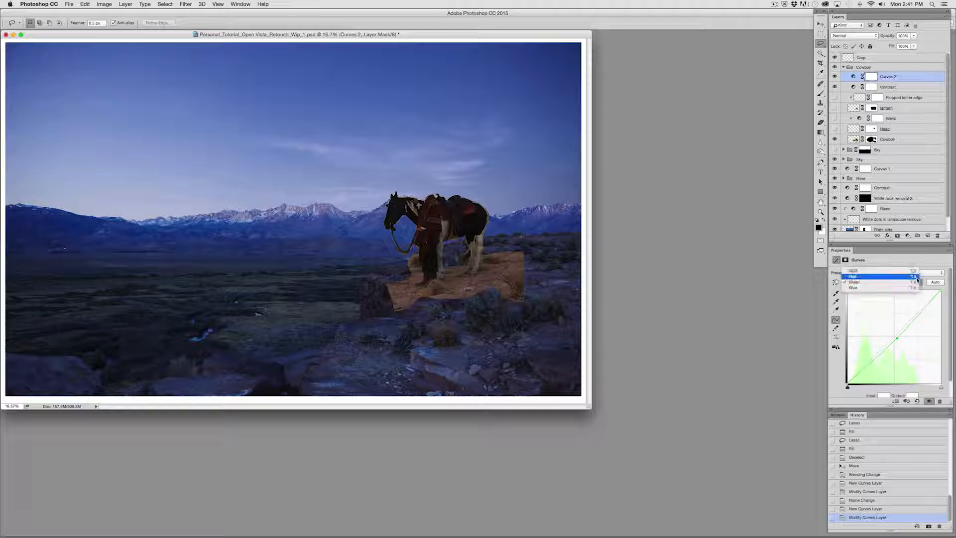
pyautogui.click(908, 278)
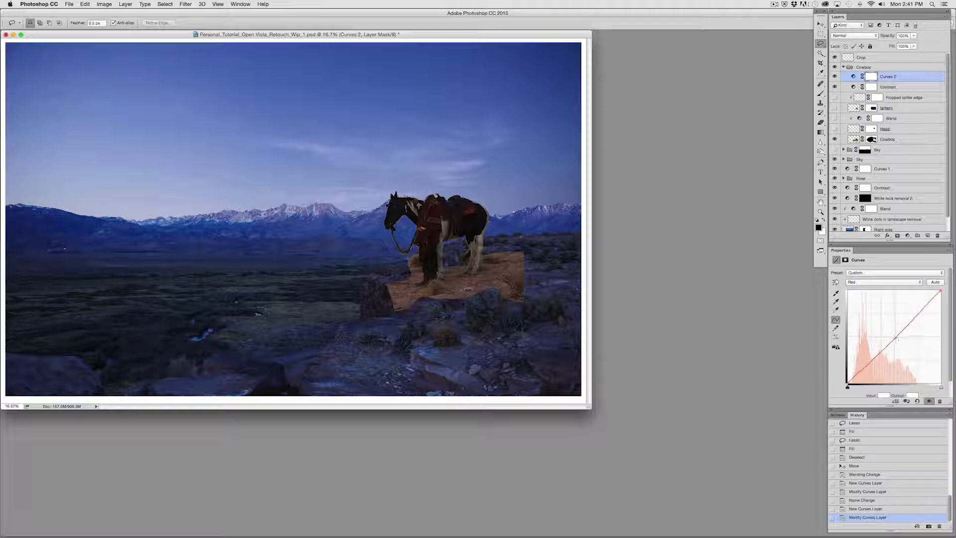
pyautogui.moveTo(897, 335); pyautogui.dragTo(897, 342)
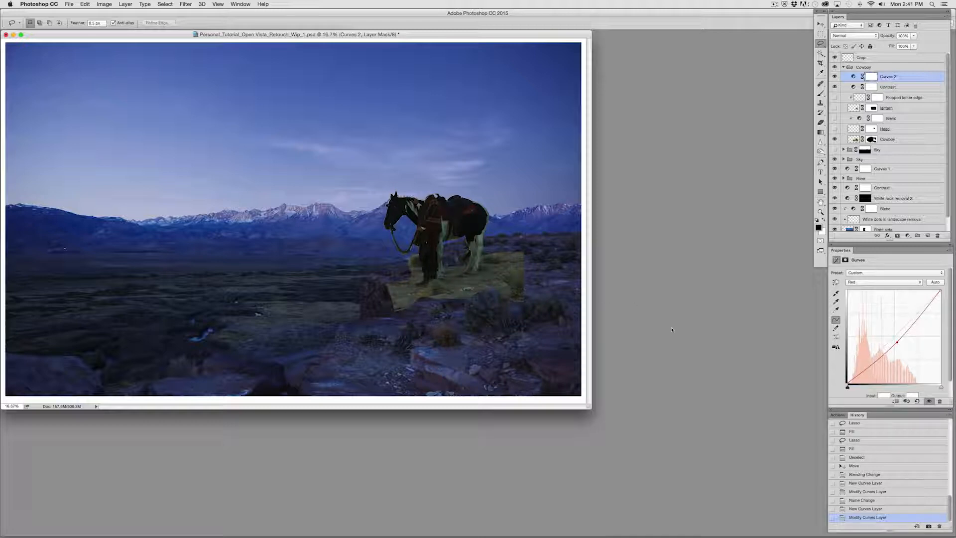
# Step: Pull the Green channel's midtones down further in the same Curves layer and return to the Red channel
pyautogui.click(917, 284)
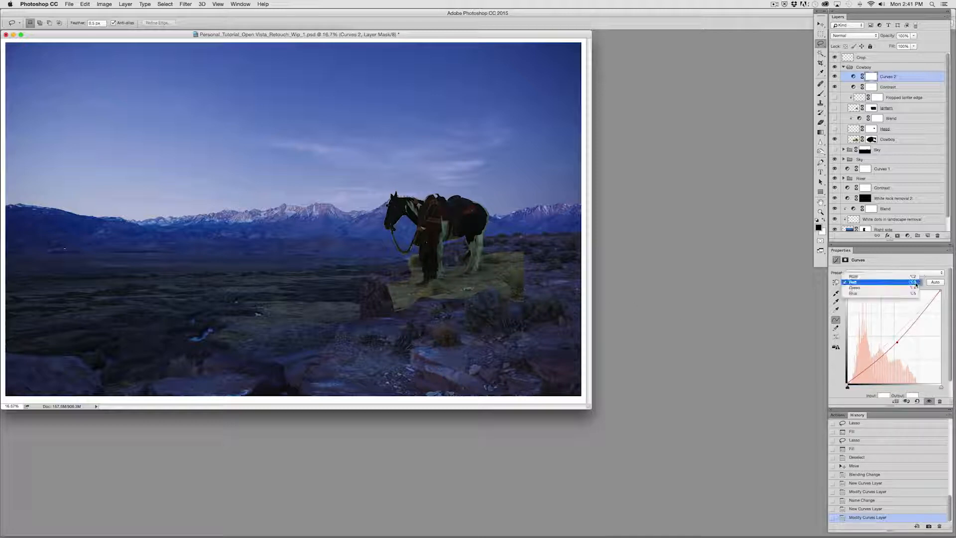
pyautogui.click(906, 290)
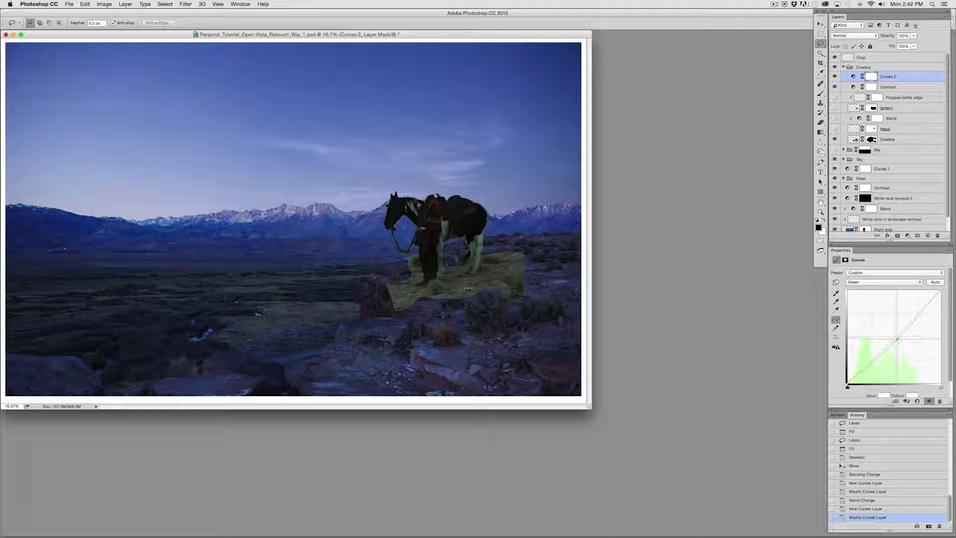
pyautogui.moveTo(897, 339); pyautogui.dragTo(899, 343)
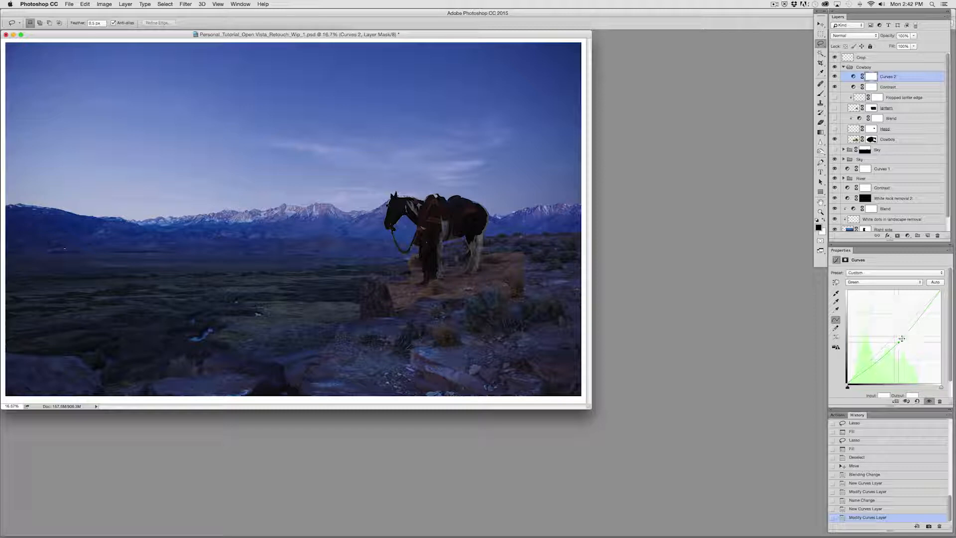
pyautogui.click(912, 282)
pyautogui.click(911, 276)
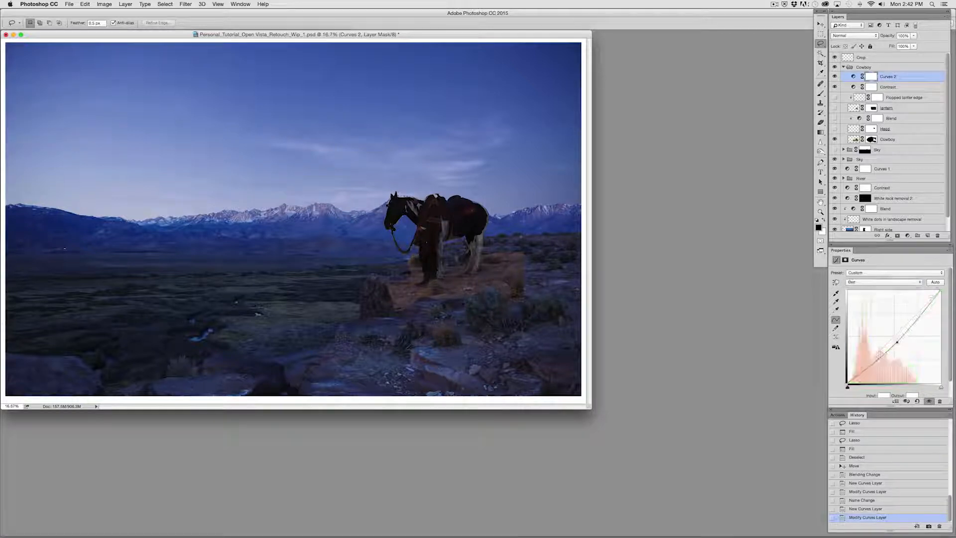
# Step: Lower the red channel's white point and midtones in Curves 2, and pull the green channel's midtones down as well
pyautogui.moveTo(943, 294); pyautogui.dragTo(941, 295)
pyautogui.moveTo(897, 343); pyautogui.dragTo(902, 346)
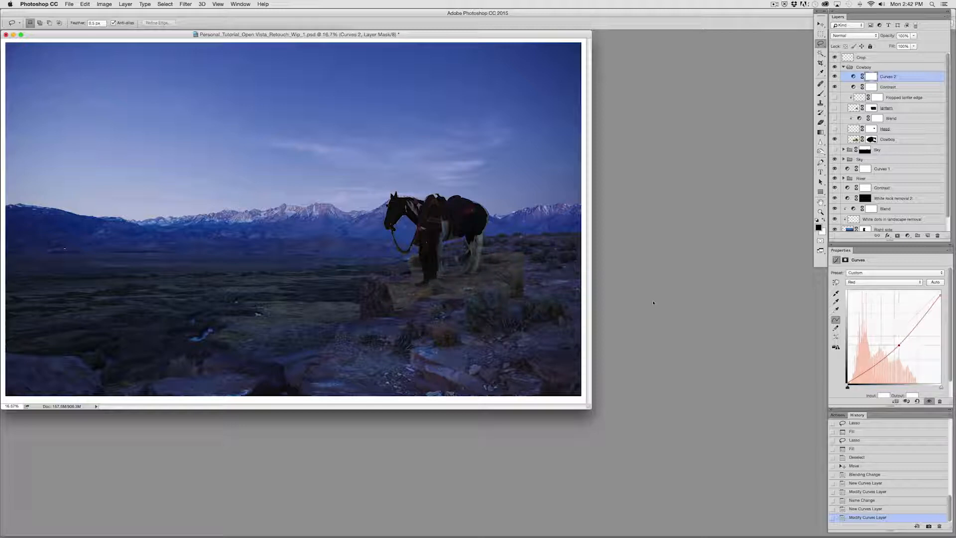
pyautogui.click(920, 286)
pyautogui.click(914, 291)
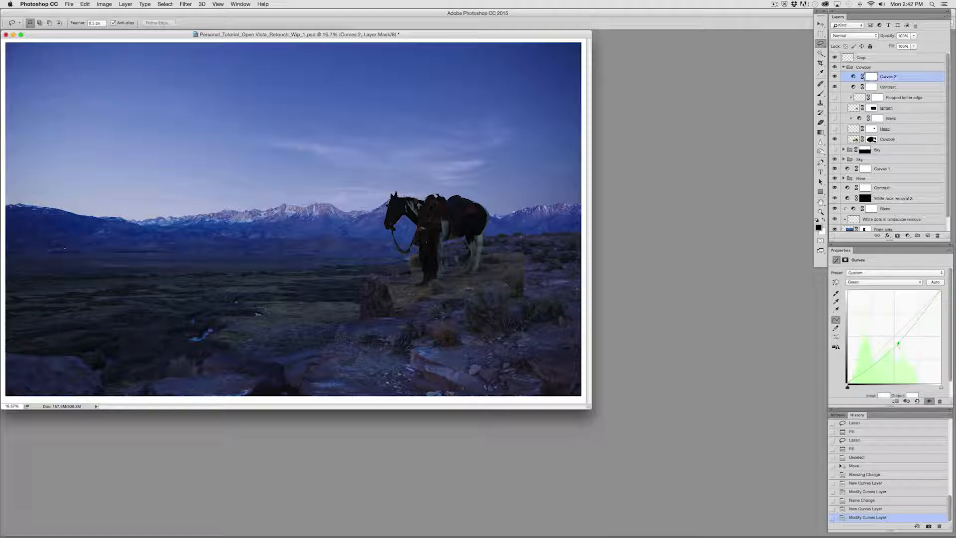
pyautogui.click(899, 344)
# Step: Raise the blue channel's midtones slightly in the Curves 2 adjustment
pyautogui.click(914, 283)
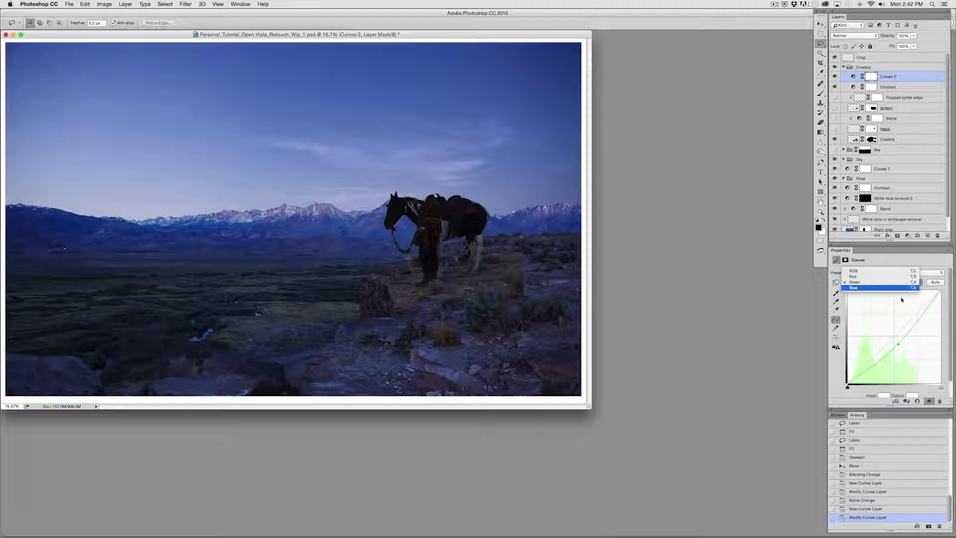
pyautogui.click(900, 288)
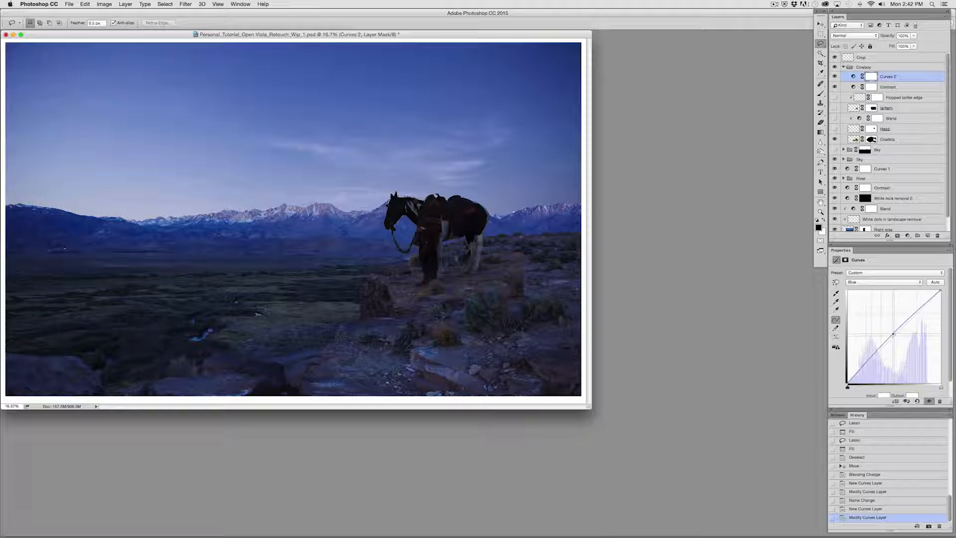
pyautogui.click(894, 333)
pyautogui.press('BackSpace')
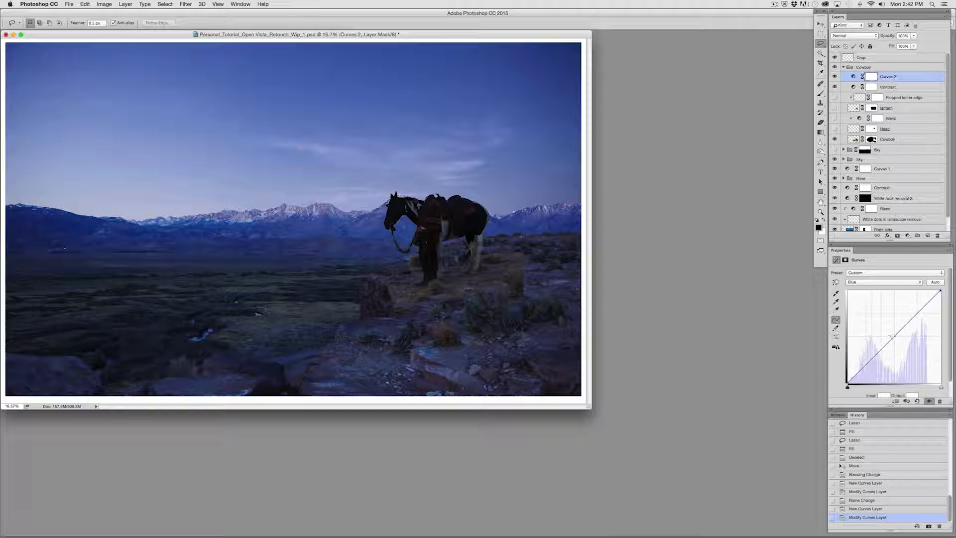
pyautogui.moveTo(893, 337); pyautogui.dragTo(815, 298)
pyautogui.moveTo(896, 337); pyautogui.dragTo(890, 335)
# Step: Lift the midtones of the RGB curve slightly on the Cowboy group's Contrast layer
pyautogui.click(888, 86)
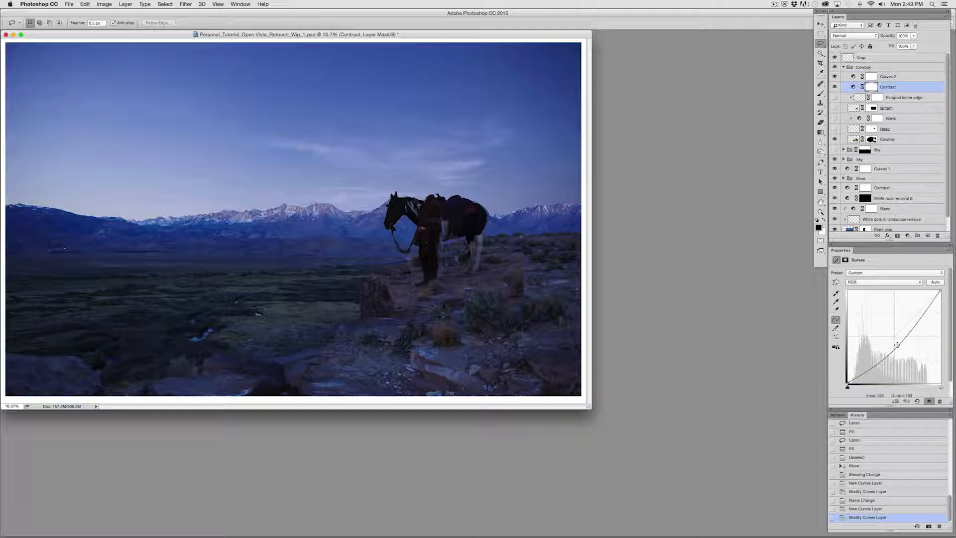
pyautogui.moveTo(899, 340); pyautogui.dragTo(895, 342)
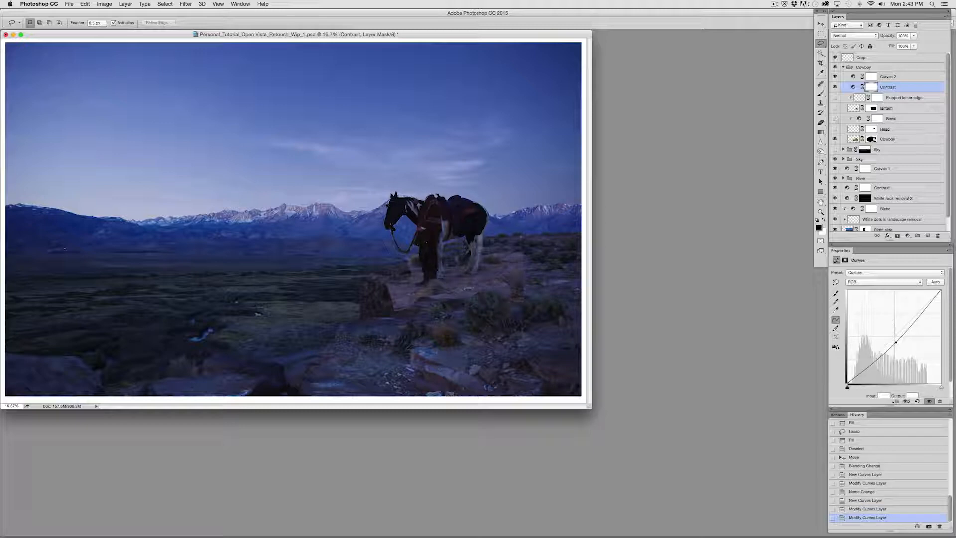
# Step: Paint a quick mask with a large soft brush over the rocky ground around the cowboy and horse, and turn it into an inverted selection
pyautogui.press('b')
pyautogui.click(821, 242)
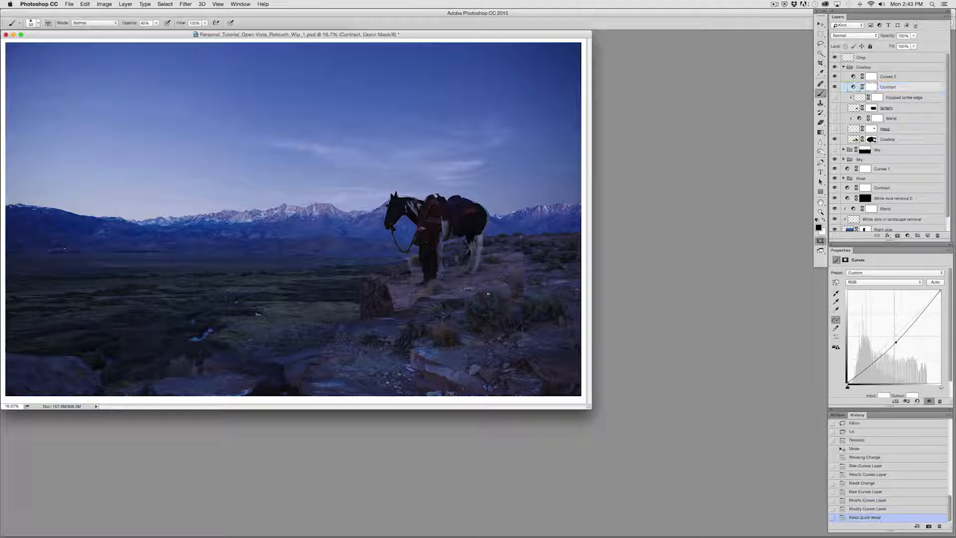
pyautogui.press(']')
pyautogui.press(']')
pyautogui.press(']')
pyautogui.press(']')
pyautogui.press(']')
pyautogui.press(']')
pyautogui.press(']')
pyautogui.press(']')
pyautogui.press(']')
pyautogui.press(']')
pyautogui.press(']')
pyautogui.press(']')
pyautogui.press(']')
pyautogui.press(']')
pyautogui.press(']')
pyautogui.moveTo(516, 263)
pyautogui.mouseDown()
pyautogui.moveTo(492, 289)
pyautogui.moveTo(500, 267)
pyautogui.moveTo(492, 264)
pyautogui.moveTo(467, 289)
pyautogui.moveTo(412, 282)
pyautogui.moveTo(387, 307)
pyautogui.moveTo(504, 299)
pyautogui.moveTo(434, 307)
pyautogui.moveTo(520, 277)
pyautogui.moveTo(500, 255)
pyautogui.moveTo(536, 263)
pyautogui.mouseUp()
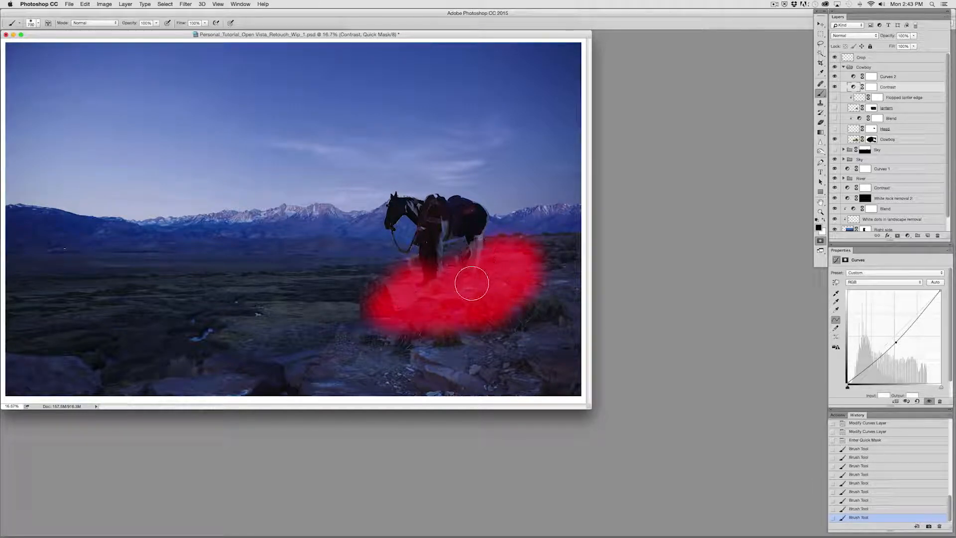
pyautogui.click(821, 241)
pyautogui.press('super+shift+i')
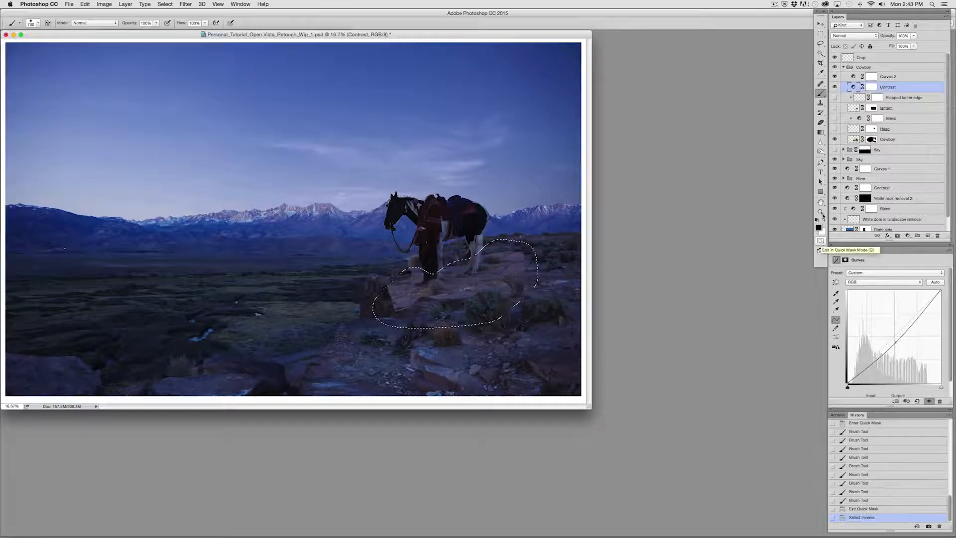
# Step: Add a Curves adjustment layer from the ground selection and darken its RGB midtones slightly
pyautogui.click(907, 235)
pyautogui.click(935, 343)
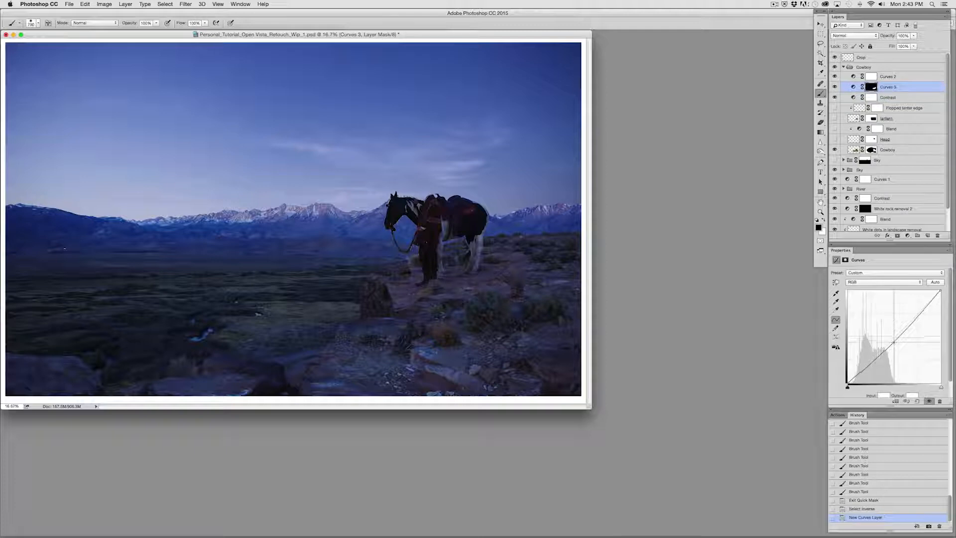
pyautogui.moveTo(894, 342); pyautogui.dragTo(895, 344)
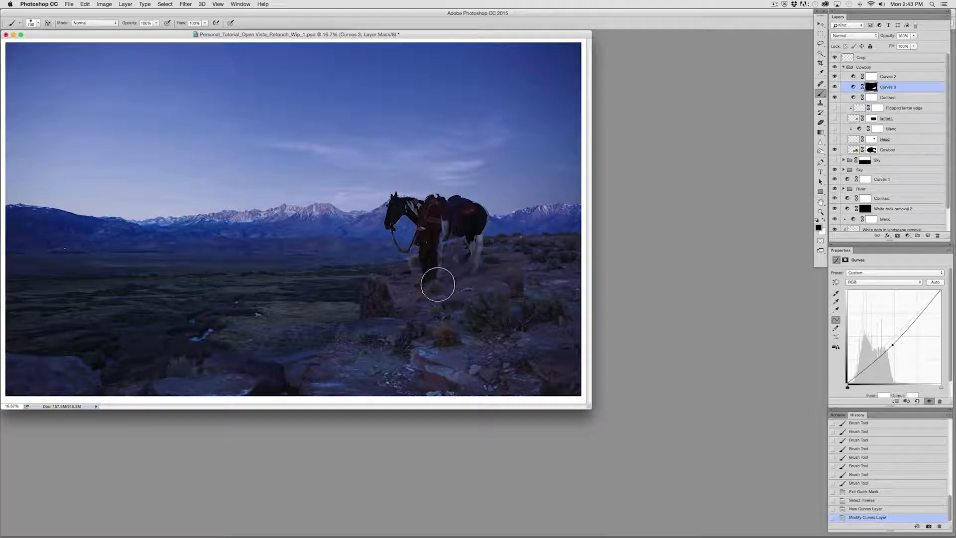
# Step: Increase contrast on the Cowboy group's Contrast layer by raising the curve's highlights and shifting its midtone point toward the shadows
pyautogui.click(881, 98)
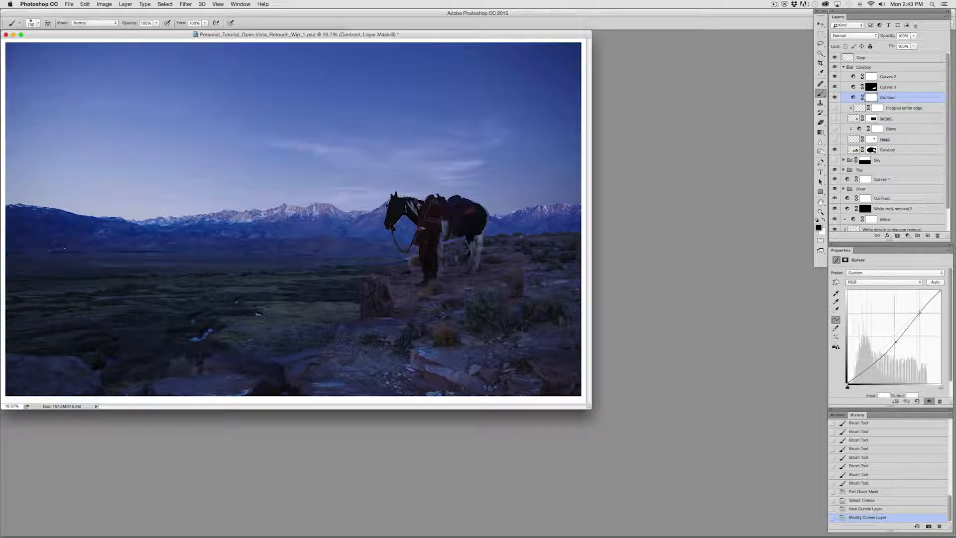
pyautogui.moveTo(896, 342); pyautogui.dragTo(893, 344)
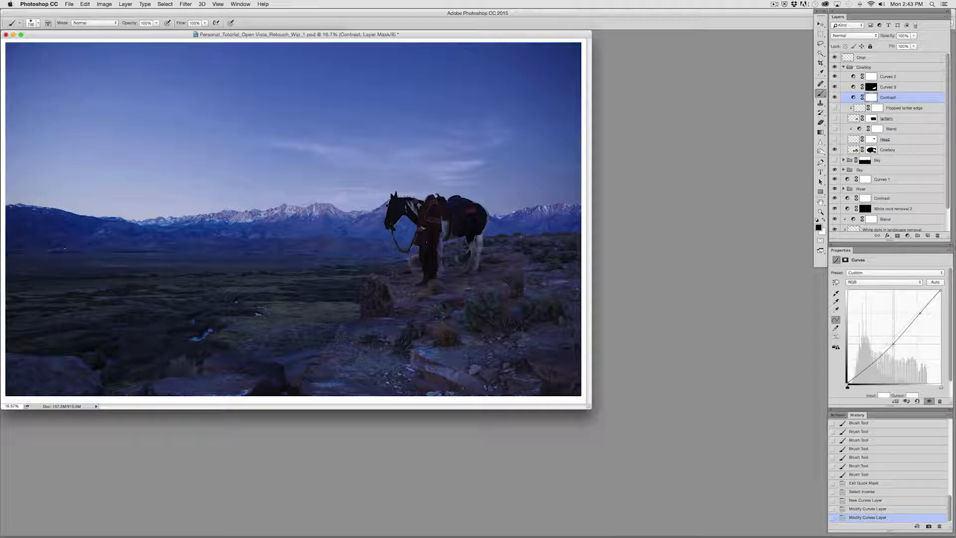
pyautogui.moveTo(893, 345); pyautogui.dragTo(890, 345)
pyautogui.click(919, 314)
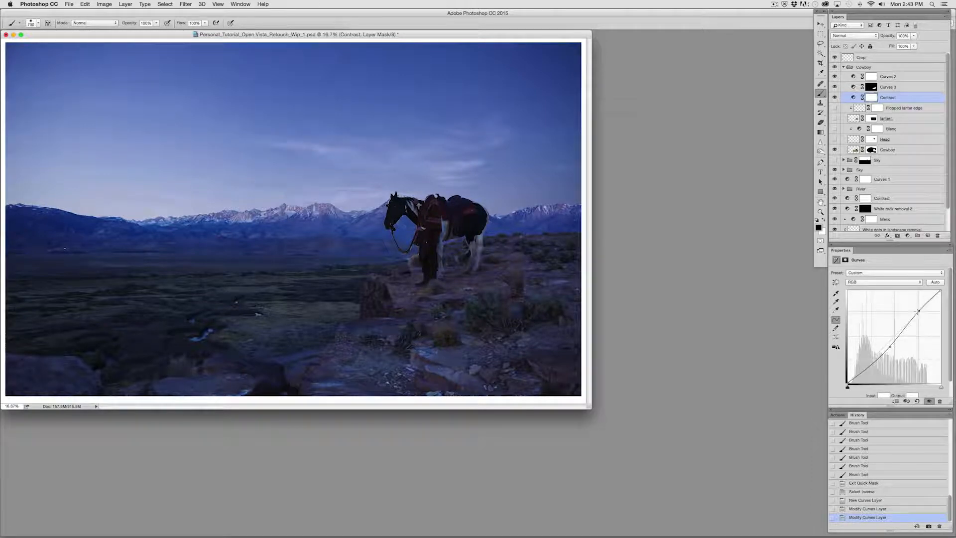
pyautogui.moveTo(890, 346); pyautogui.dragTo(889, 347)
# Step: Rename the masked ground Curves layer as Ground Blend
pyautogui.doubleClick(889, 87)
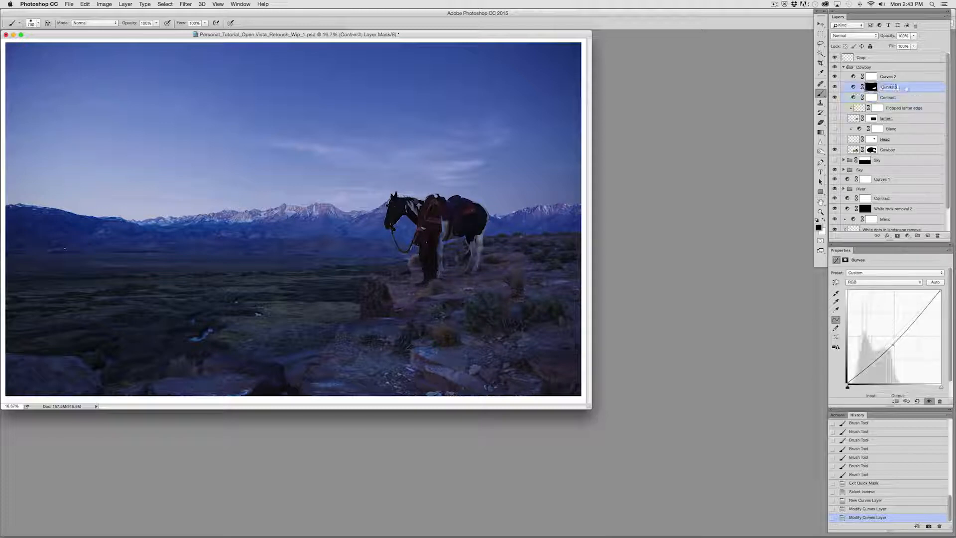
pyautogui.write('Ground Blend')
pyautogui.press('Return')
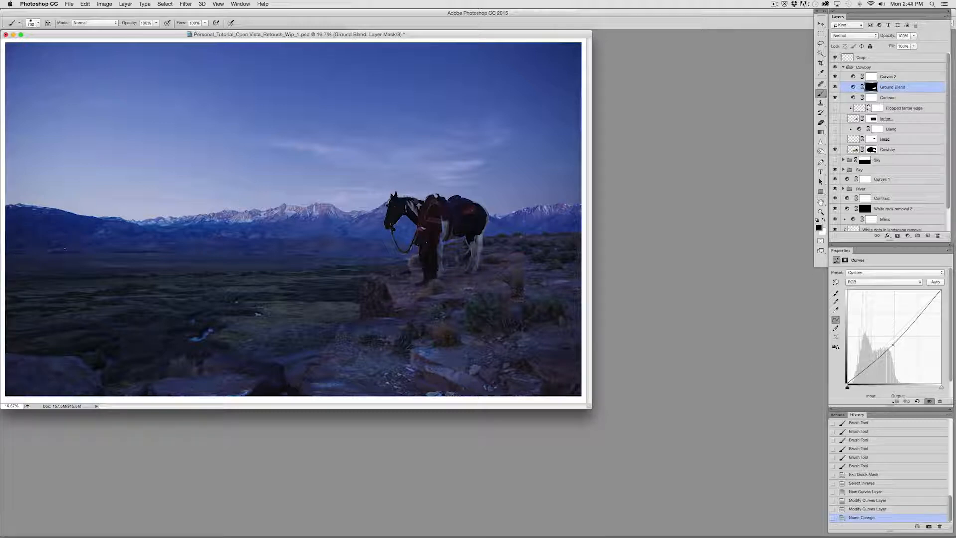
# Step: Darken the Ground Blend RGB curve by lowering its white point and midtones
pyautogui.moveTo(940, 291); pyautogui.dragTo(952, 294)
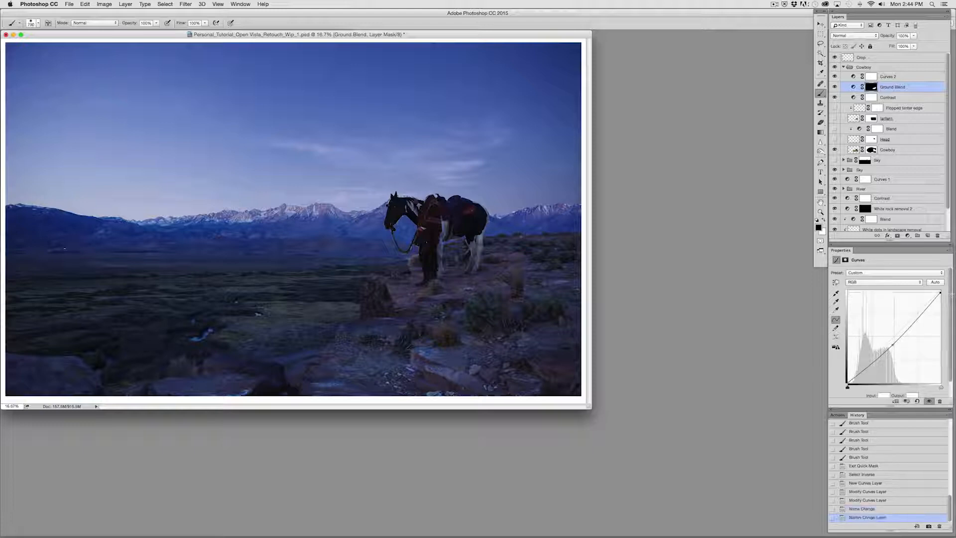
pyautogui.moveTo(894, 345); pyautogui.dragTo(895, 348)
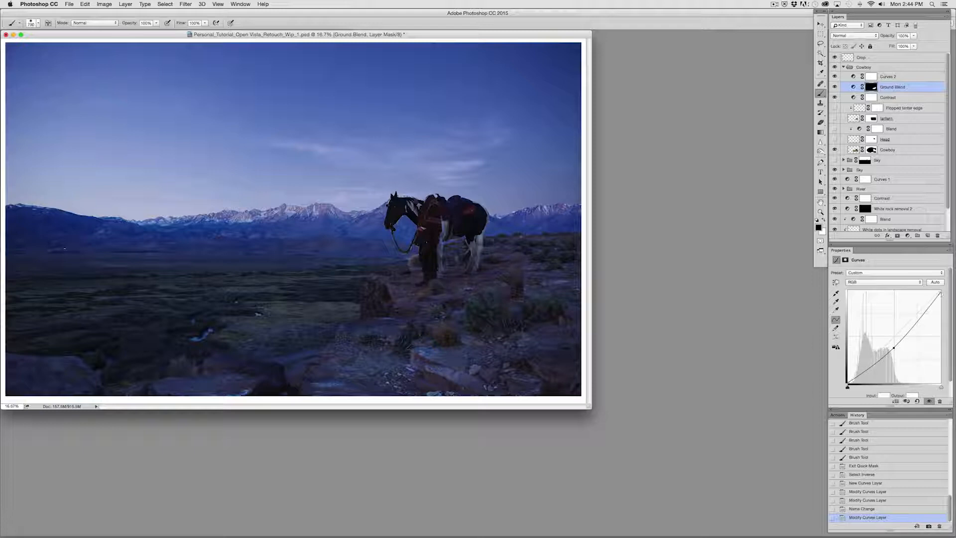
pyautogui.moveTo(940, 293); pyautogui.dragTo(939, 297)
# Step: Go through the Ground Blend color channels and raise the blue channel's midtones slightly
pyautogui.click(918, 282)
pyautogui.click(891, 291)
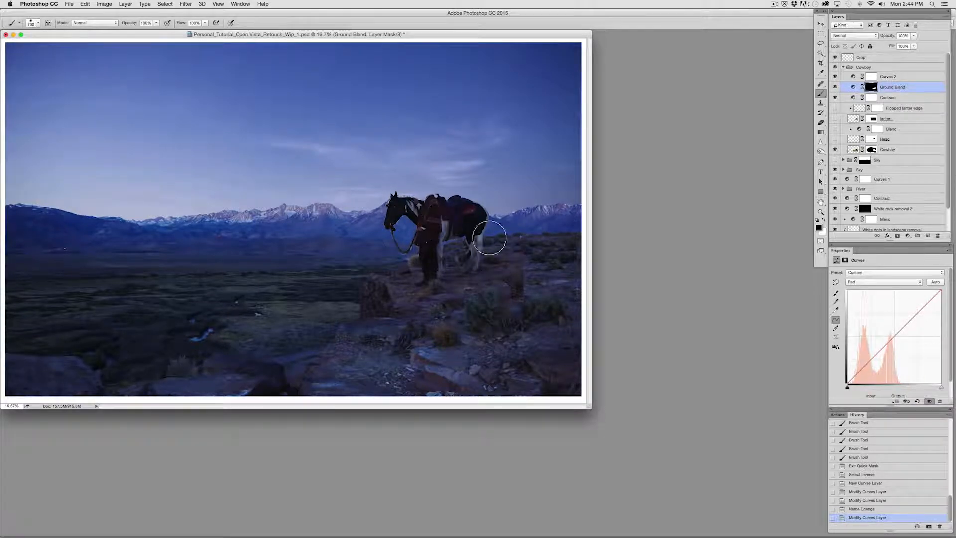
pyautogui.click(917, 283)
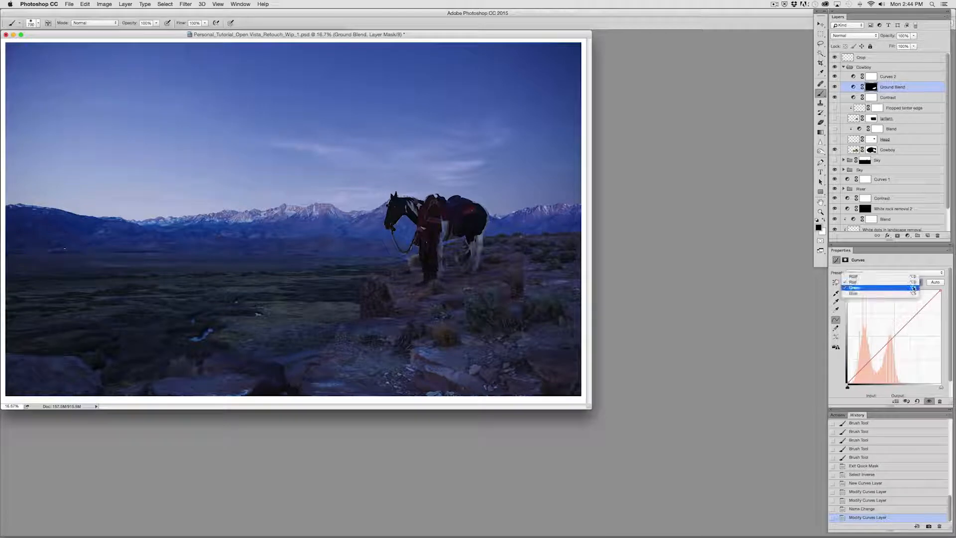
pyautogui.click(914, 287)
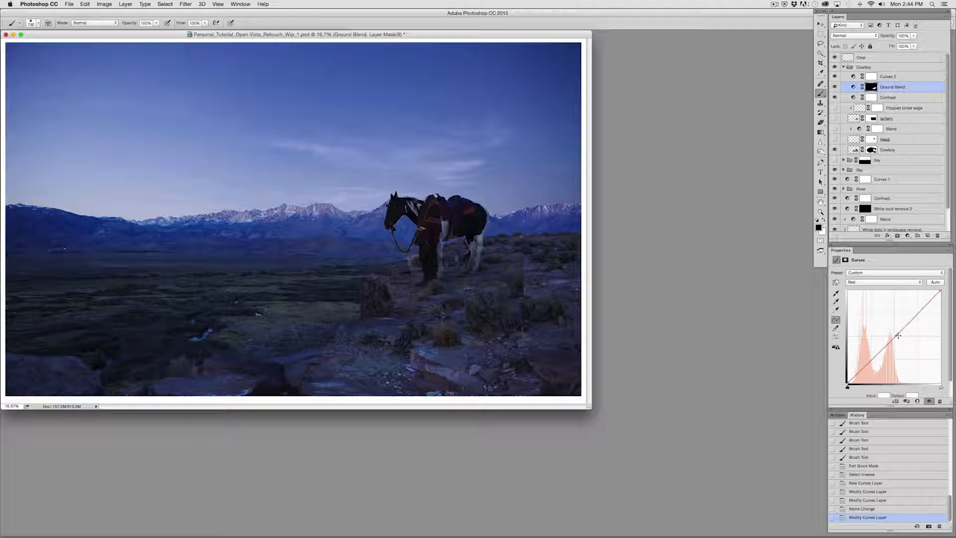
pyautogui.click(915, 282)
pyautogui.click(905, 296)
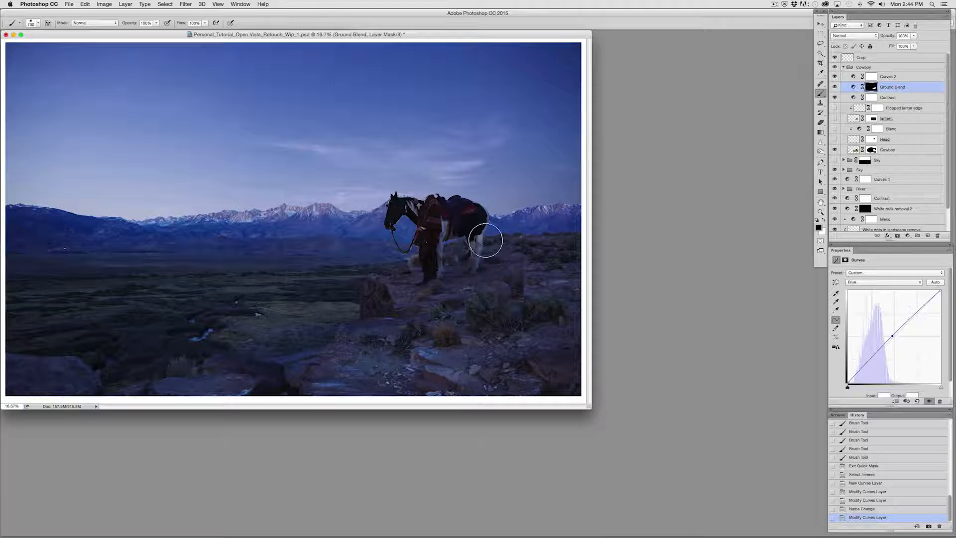
# Step: Blend the Ground Blend mask over the ground around the horse's hind legs using the Eraser at 20% opacity
pyautogui.click(819, 122)
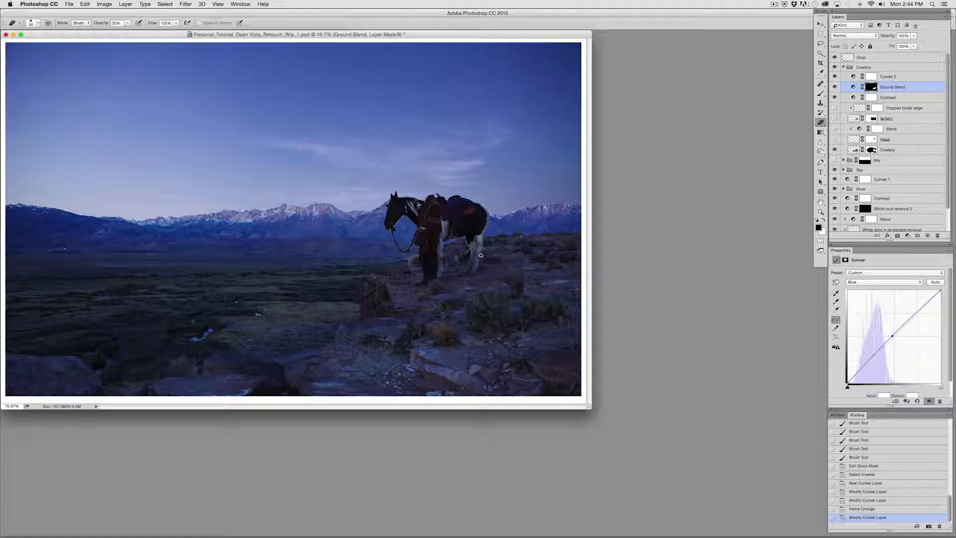
pyautogui.press(']')
pyautogui.press(']')
pyautogui.moveTo(482, 238); pyautogui.dragTo(457, 309)
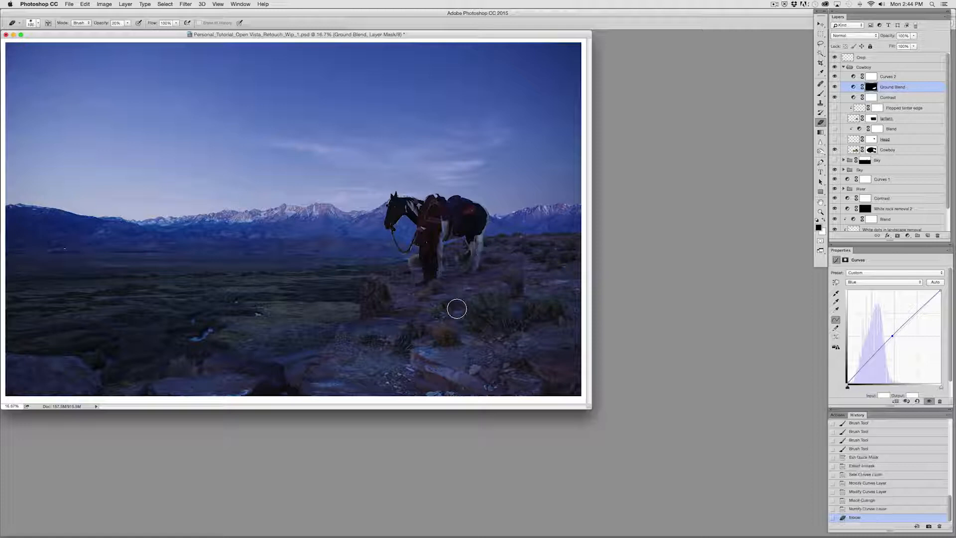
pyautogui.moveTo(478, 242); pyautogui.dragTo(472, 263)
pyautogui.moveTo(472, 263)
pyautogui.mouseDown()
pyautogui.moveTo(479, 276)
pyautogui.moveTo(489, 237)
pyautogui.moveTo(499, 267)
pyautogui.mouseUp()
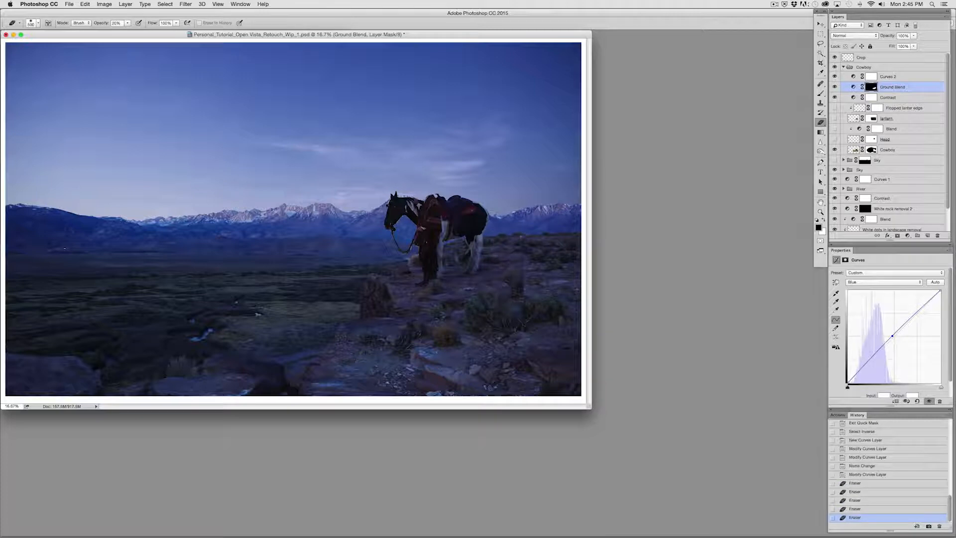
pyautogui.moveTo(485, 232)
pyautogui.mouseDown()
pyautogui.moveTo(461, 248)
pyautogui.moveTo(463, 235)
pyautogui.moveTo(483, 268)
pyautogui.moveTo(488, 228)
pyautogui.moveTo(476, 287)
pyautogui.moveTo(476, 230)
pyautogui.moveTo(480, 294)
pyautogui.moveTo(452, 220)
pyautogui.moveTo(463, 285)
pyautogui.moveTo(487, 280)
pyautogui.moveTo(497, 228)
pyautogui.moveTo(523, 277)
pyautogui.mouseUp()
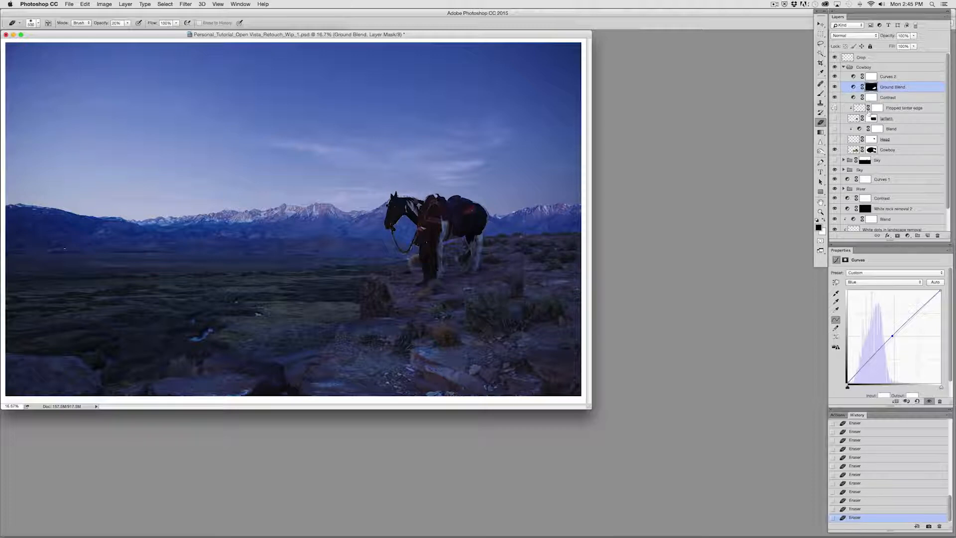
# Step: Paint black on the Cowboy layer mask with a smaller brush to blend the rocks below the cowboy's feet into the landscape
pyautogui.click(871, 149)
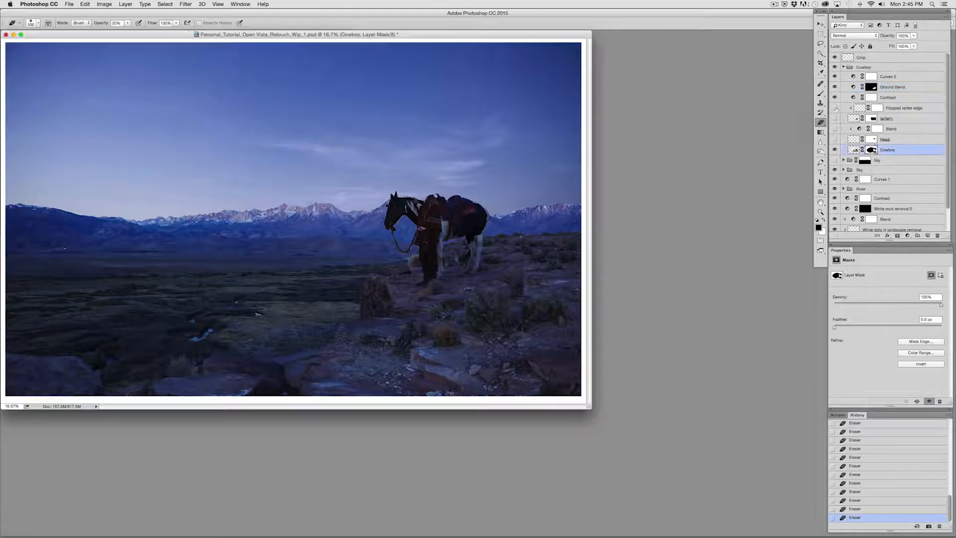
pyautogui.click(822, 93)
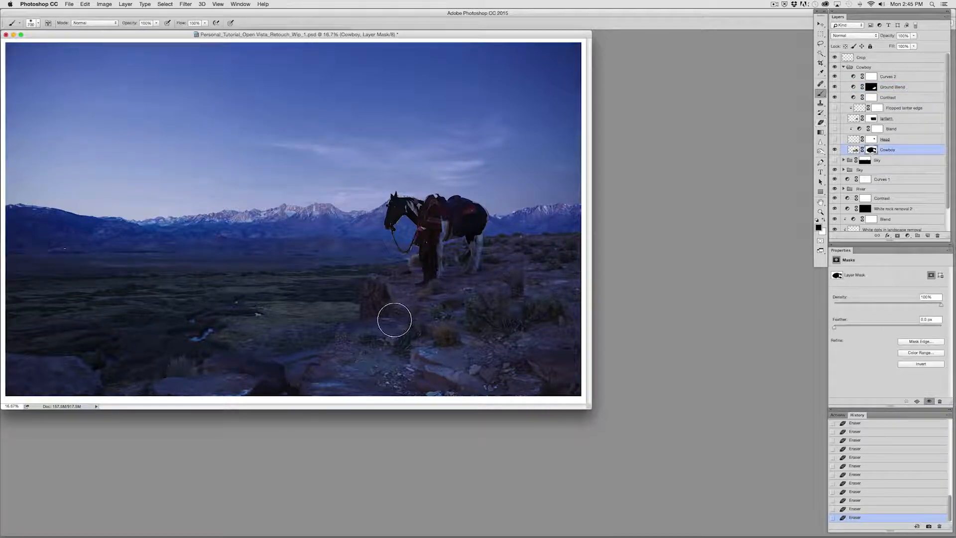
pyautogui.press('[')
pyautogui.press('[')
pyautogui.press('[')
pyautogui.press('[')
pyautogui.press('[')
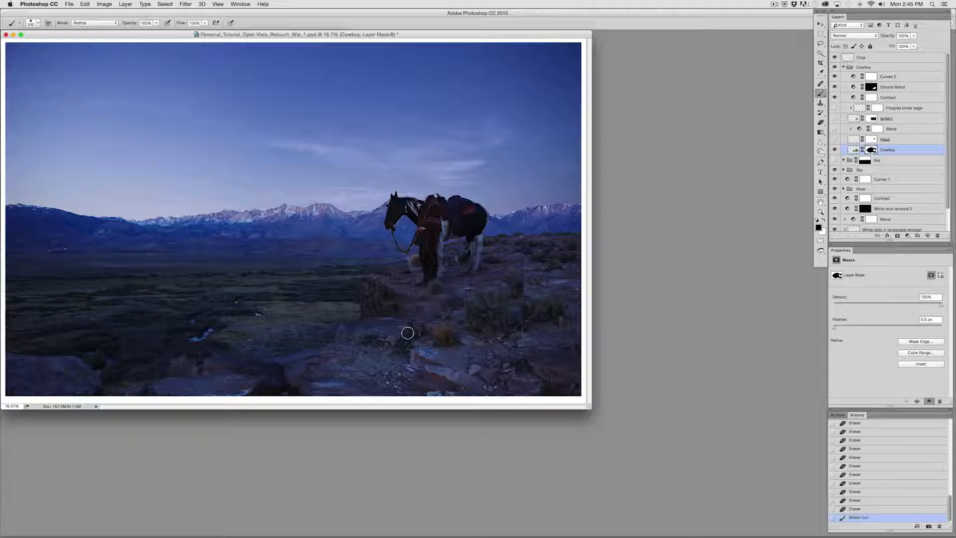
pyautogui.press('super+equal')
pyautogui.press('super+equal')
pyautogui.press('super+equal')
pyautogui.moveTo(444, 350); pyautogui.dragTo(413, 339)
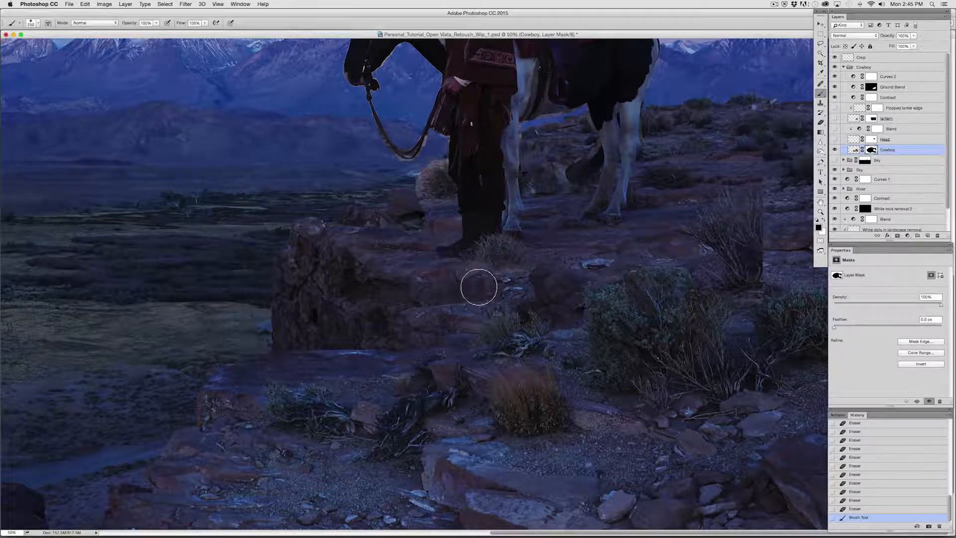
pyautogui.moveTo(593, 279)
pyautogui.mouseDown()
pyautogui.moveTo(672, 277)
pyautogui.moveTo(647, 260)
pyautogui.moveTo(531, 314)
pyautogui.mouseUp()
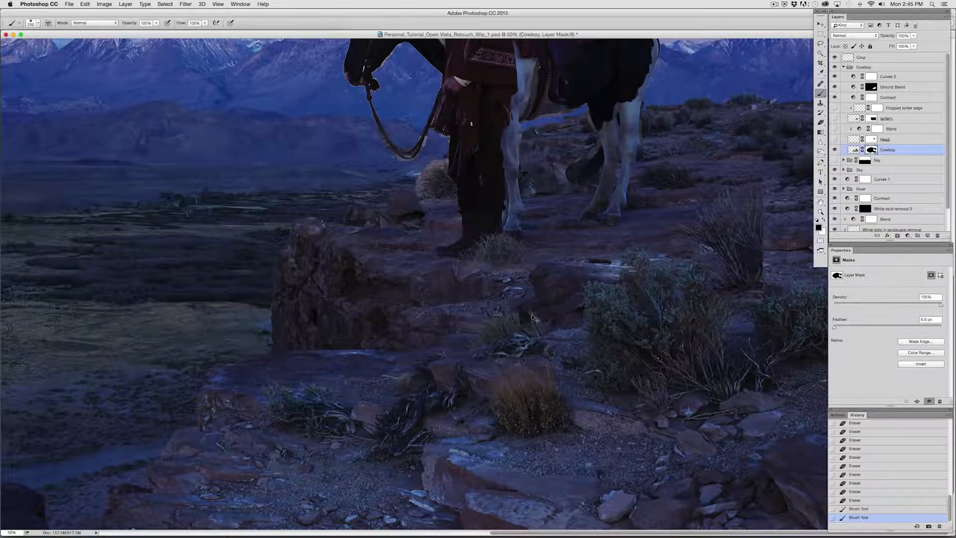
# Step: Refine the Cowboy layer mask around the dry bush beside the cowboy's boot using a small Eraser at 100% opacity
pyautogui.press('super+equal')
pyautogui.scroll(2, 663, 255)
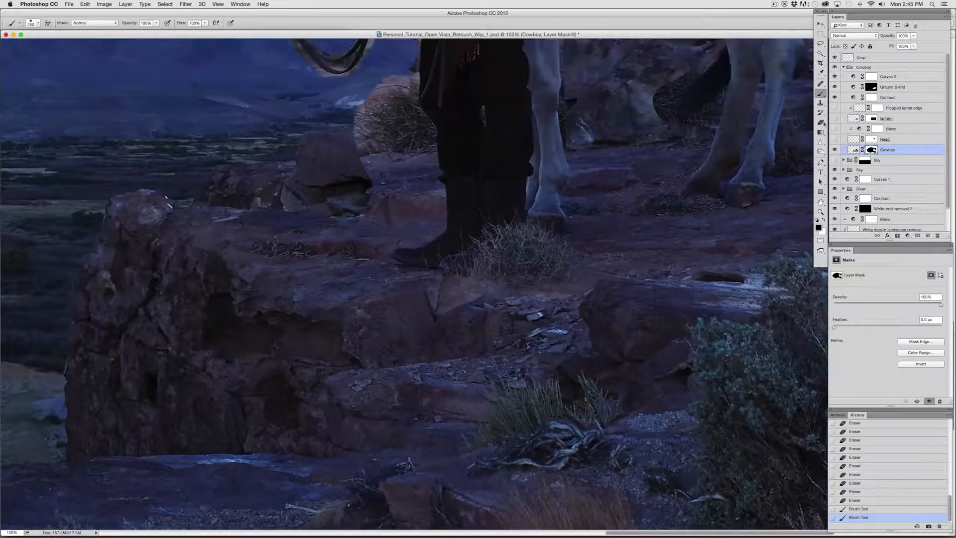
pyautogui.press('e')
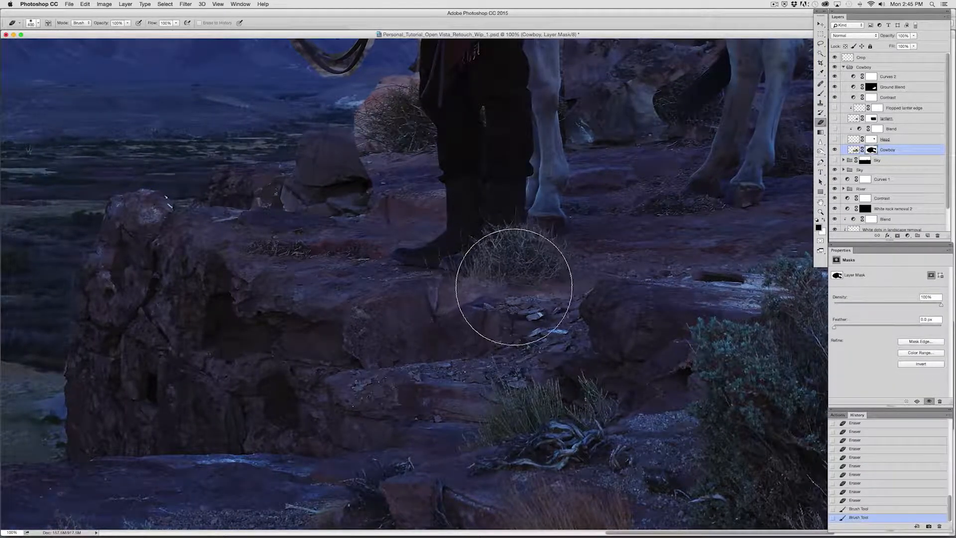
pyautogui.press('[')
pyautogui.press('[')
pyautogui.press('[')
pyautogui.press('[')
pyautogui.press('[')
pyautogui.press('[')
pyautogui.moveTo(465, 284)
pyautogui.mouseDown()
pyautogui.moveTo(486, 285)
pyautogui.moveTo(476, 264)
pyautogui.moveTo(466, 267)
pyautogui.moveTo(504, 264)
pyautogui.moveTo(475, 282)
pyautogui.moveTo(497, 281)
pyautogui.moveTo(459, 288)
pyautogui.moveTo(478, 263)
pyautogui.moveTo(433, 268)
pyautogui.moveTo(493, 246)
pyautogui.mouseUp()
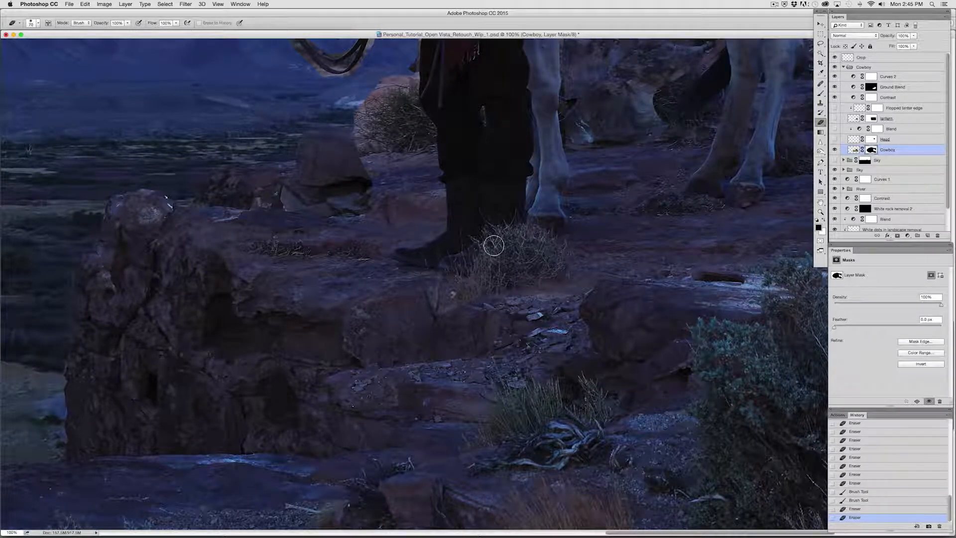
# Step: Refine the Cowboy layer mask around the base of the dry bush beside the boot with a smaller Eraser
pyautogui.press('[')
pyautogui.press('[')
pyautogui.press('[')
pyautogui.moveTo(451, 295)
pyautogui.mouseDown()
pyautogui.moveTo(489, 270)
pyautogui.moveTo(451, 305)
pyautogui.mouseUp()
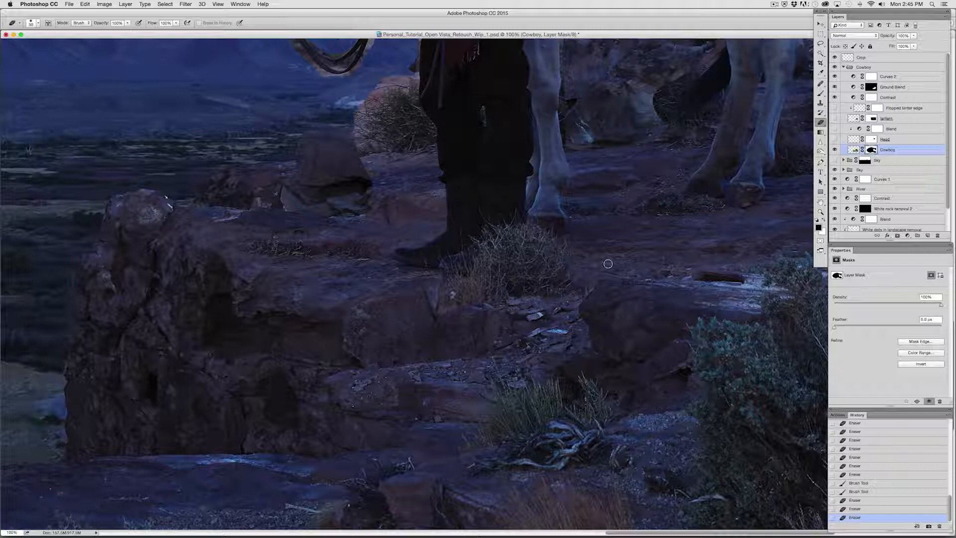
pyautogui.moveTo(613, 269); pyautogui.dragTo(623, 295)
pyautogui.moveTo(464, 302); pyautogui.dragTo(455, 313)
# Step: Paint black on the Cowboy layer mask with a much smaller brush along the rock edge just below the dry bush
pyautogui.press('b')
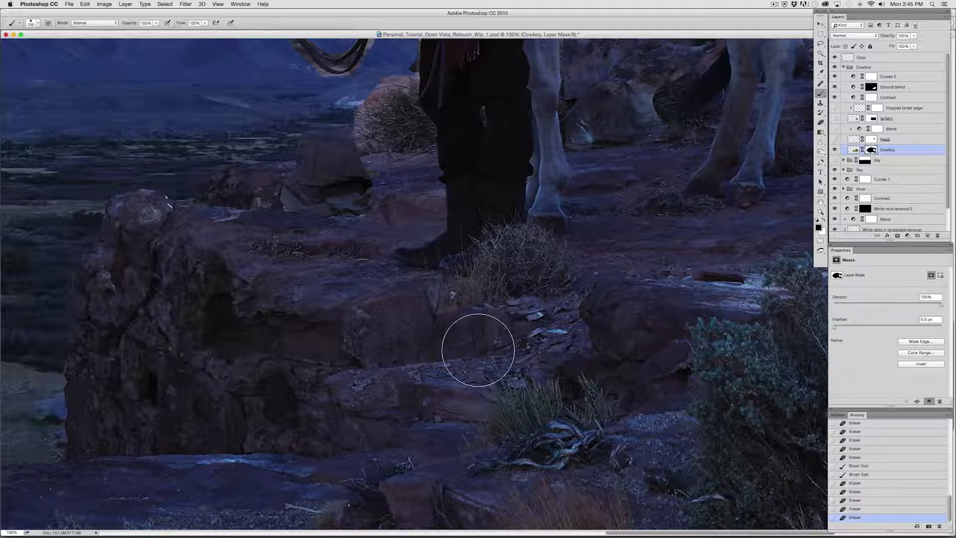
pyautogui.press('[')
pyautogui.press('[')
pyautogui.press('[')
pyautogui.press('[')
pyautogui.press('[')
pyautogui.press('[')
pyautogui.press('[')
pyautogui.press('[')
pyautogui.press('[')
pyautogui.press('[')
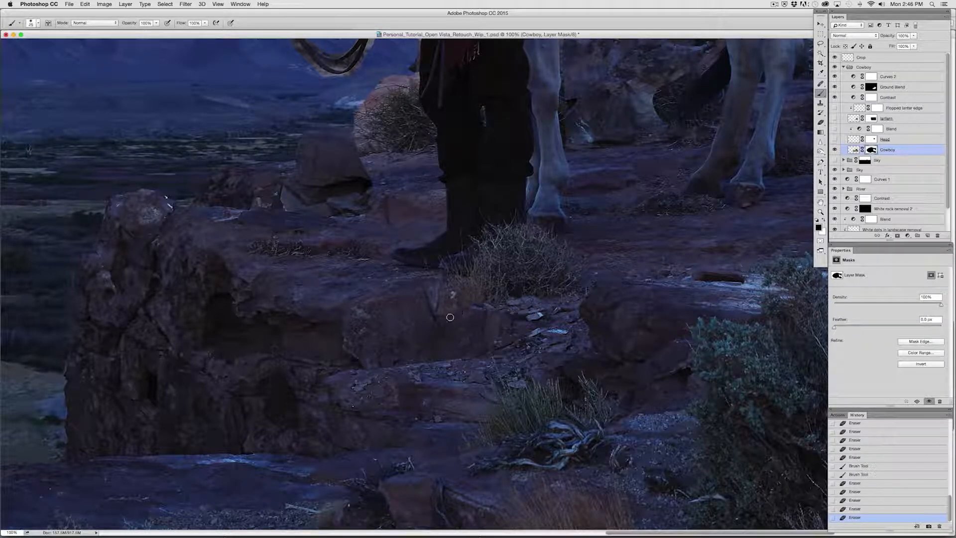
pyautogui.moveTo(490, 312); pyautogui.dragTo(440, 329)
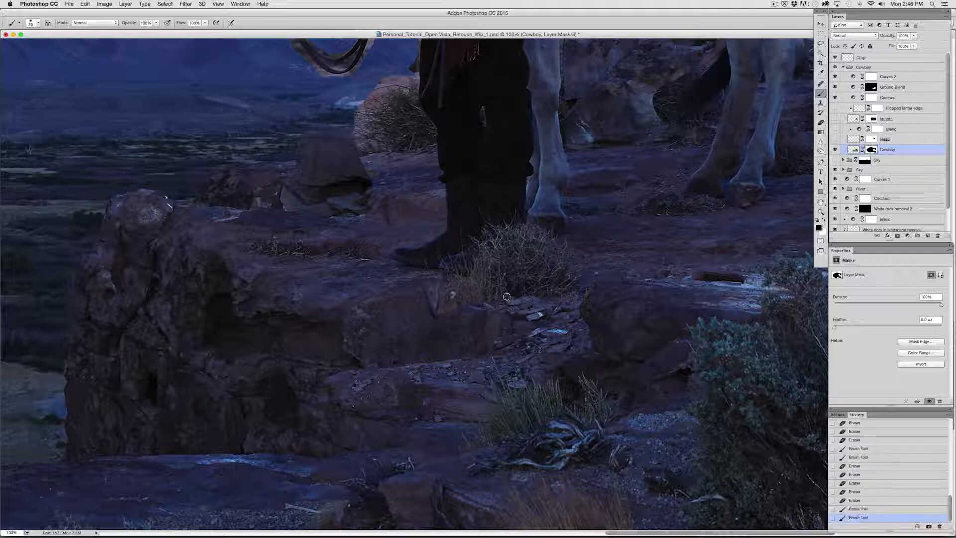
# Step: Select a soft strip of ground beneath the dry bush by painting it in Quick Mask with a larger brush and inverting the resulting selection
pyautogui.click(823, 240)
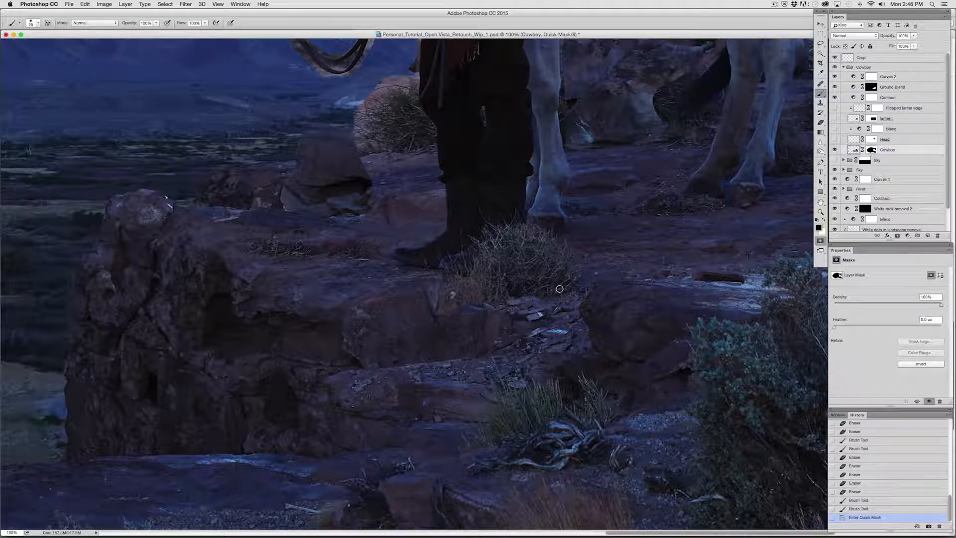
pyautogui.press(']')
pyautogui.press(']')
pyautogui.press(']')
pyautogui.press(']')
pyautogui.press(']')
pyautogui.press(']')
pyautogui.moveTo(567, 301)
pyautogui.mouseDown()
pyautogui.moveTo(501, 299)
pyautogui.moveTo(438, 331)
pyautogui.mouseUp()
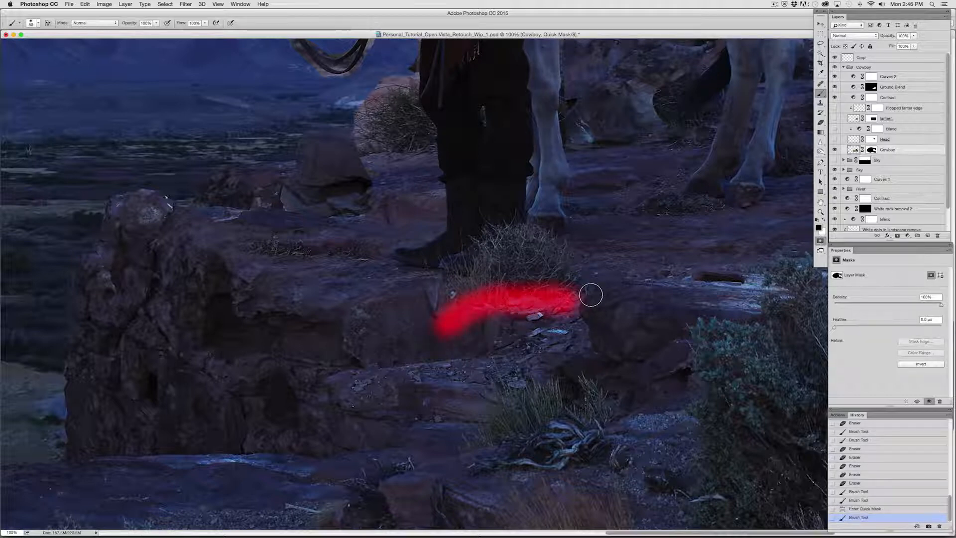
pyautogui.moveTo(591, 292); pyautogui.dragTo(572, 299)
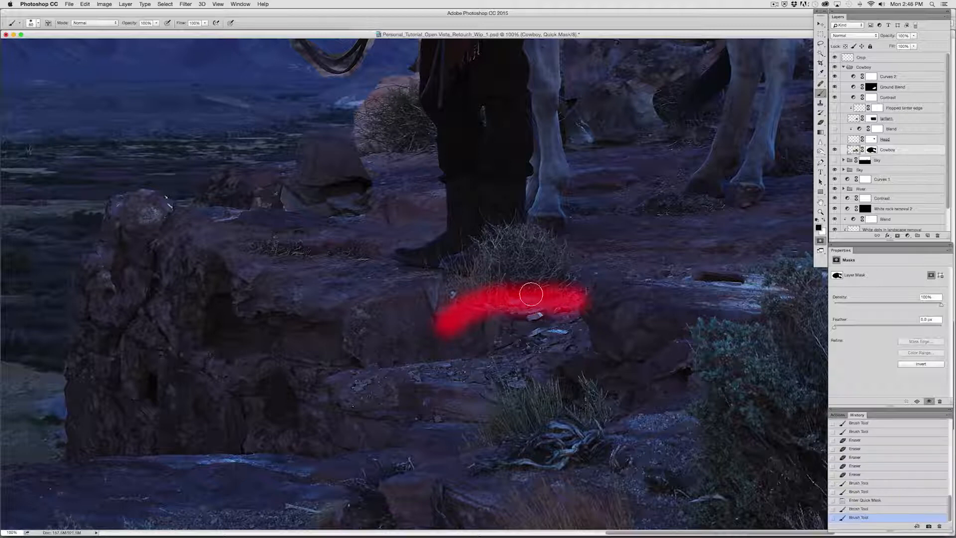
pyautogui.click(820, 242)
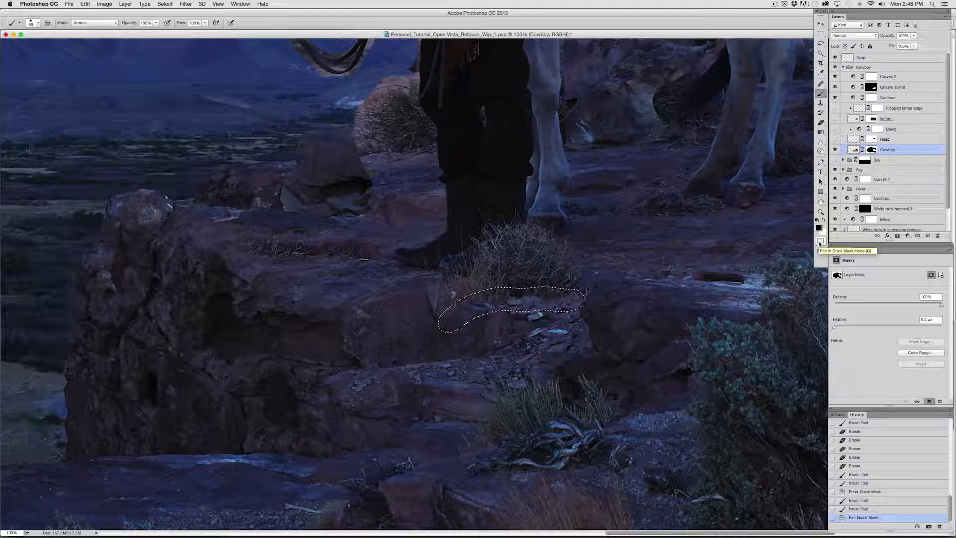
pyautogui.press('shift+super+i')
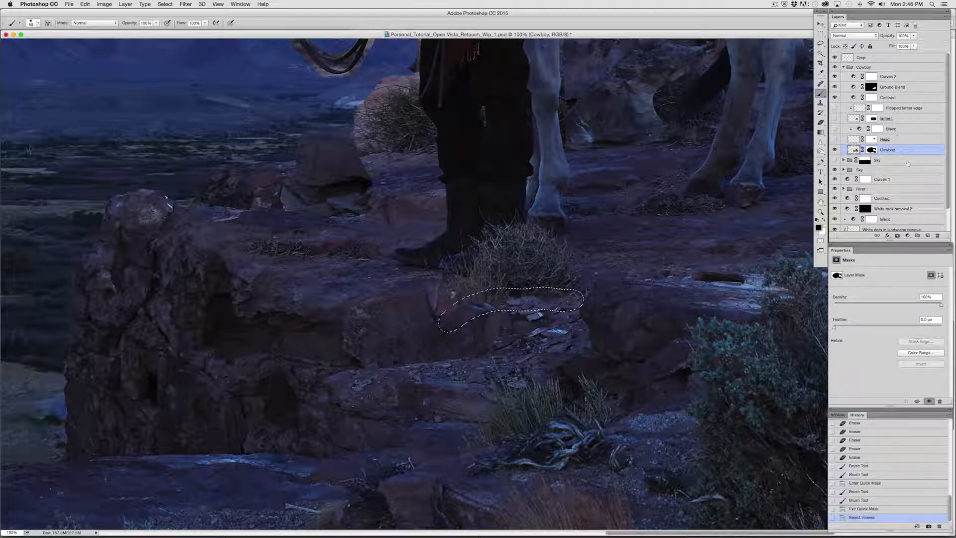
# Step: Add a Curves adjustment layer limited to the selected strip and lower its RGB midtones to darken the ground under the bush
pyautogui.click(907, 235)
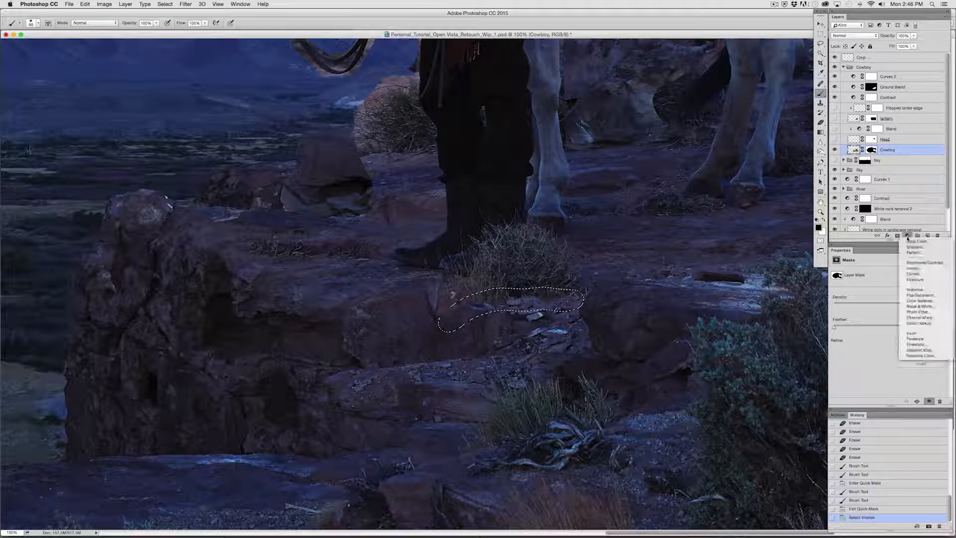
pyautogui.click(914, 274)
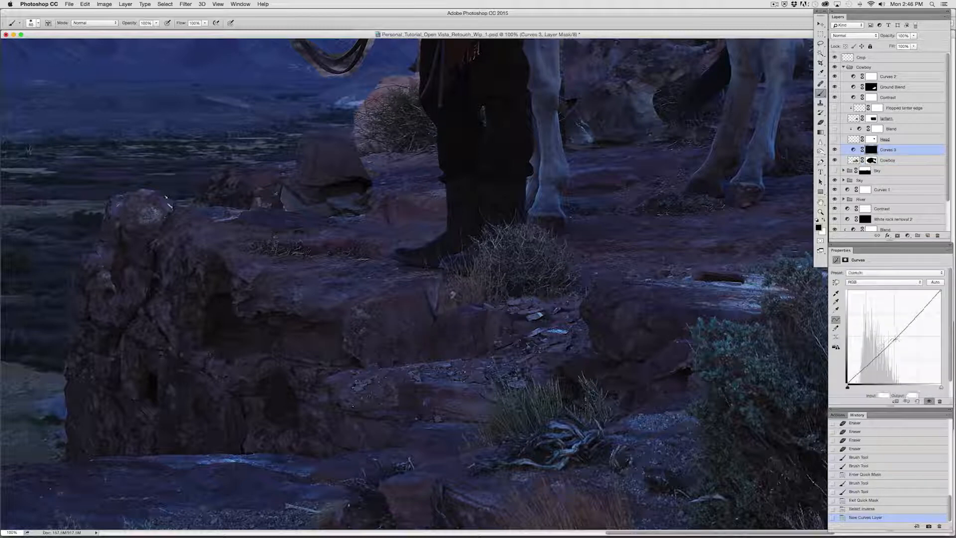
pyautogui.moveTo(895, 337); pyautogui.dragTo(899, 342)
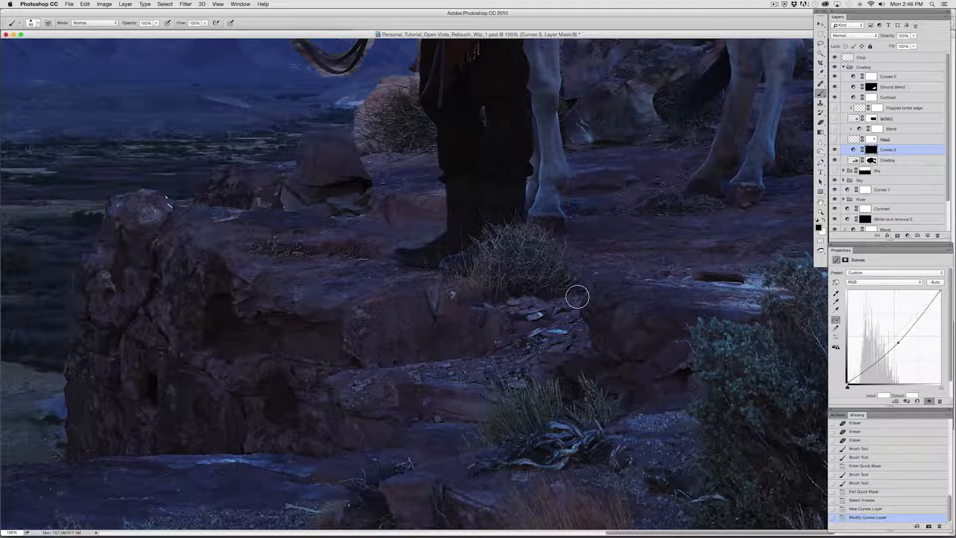
# Step: Rename the new Curves layer as "Brush shadow by legs"
pyautogui.press('super+=')
pyautogui.press('super+=')
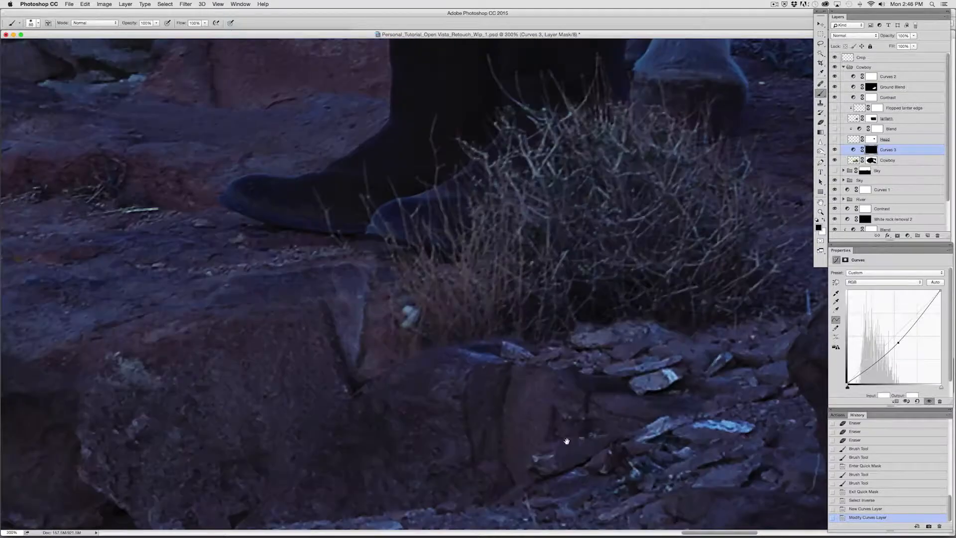
pyautogui.moveTo(555, 349); pyautogui.dragTo(519, 267)
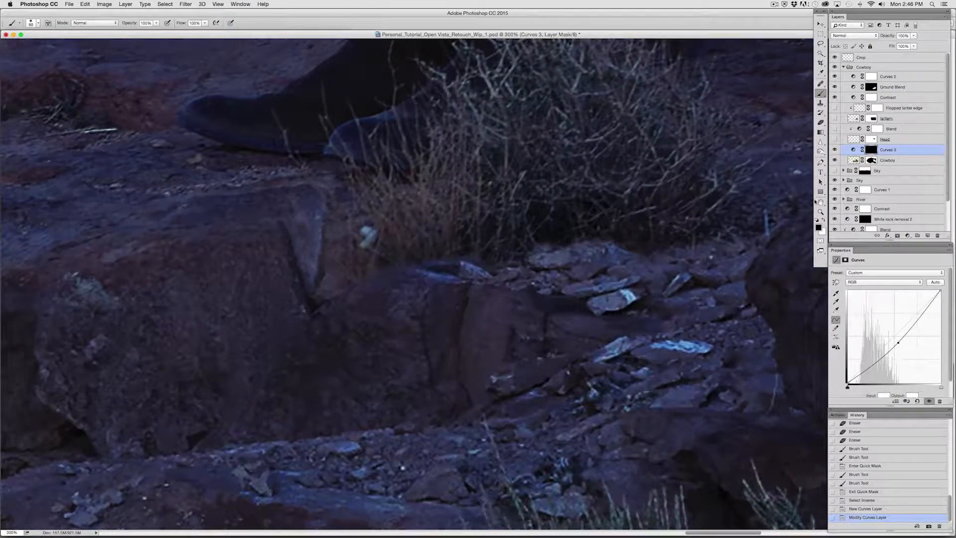
pyautogui.doubleClick(889, 151)
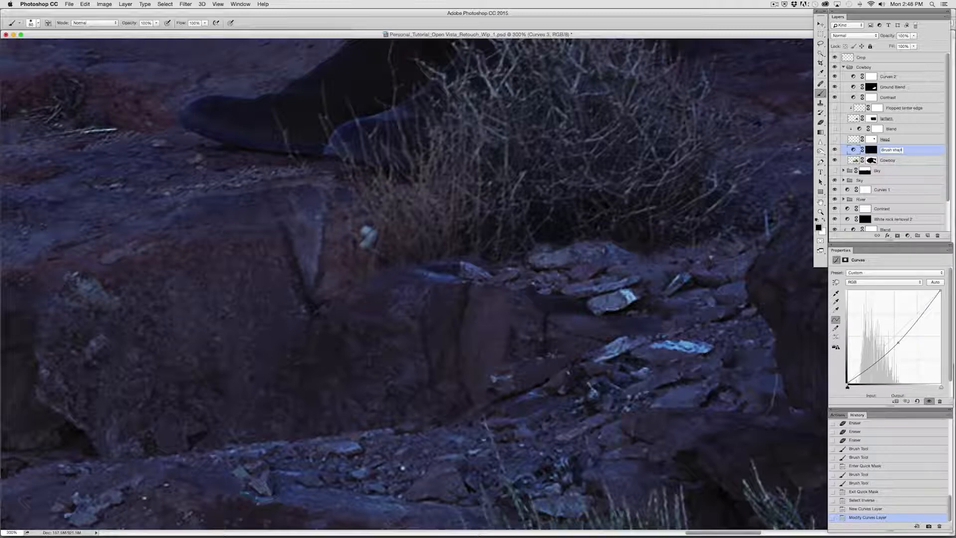
pyautogui.write('Brush shadfoew by legs')
pyautogui.press('Return')
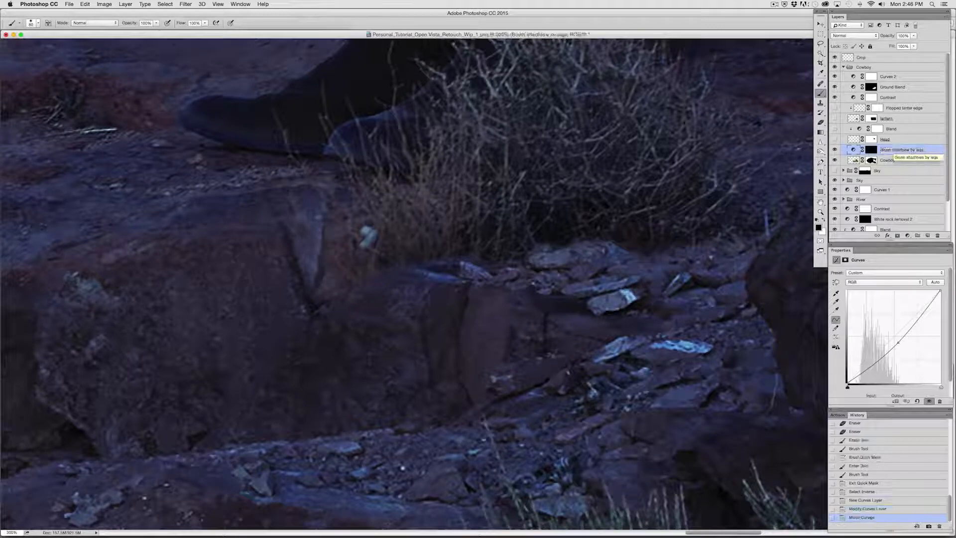
pyautogui.doubleClick(909, 150)
pyautogui.click(909, 150)
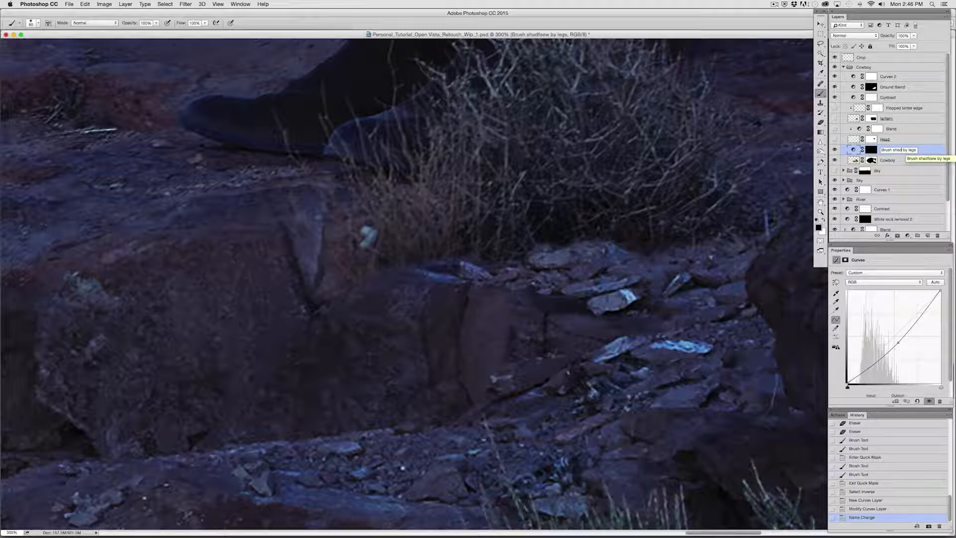
pyautogui.write('ow')
pyautogui.click(557, 247)
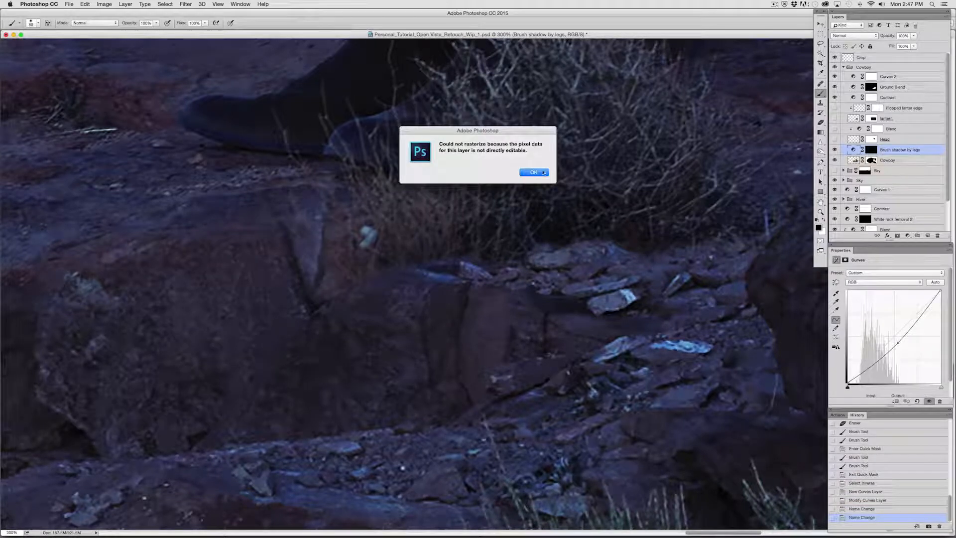
pyautogui.press('Return')
# Step: Lasso the rock's upper edge below the dry bush and fill it with black on the Cowboy layer mask
pyautogui.click(872, 160)
pyautogui.press('l')
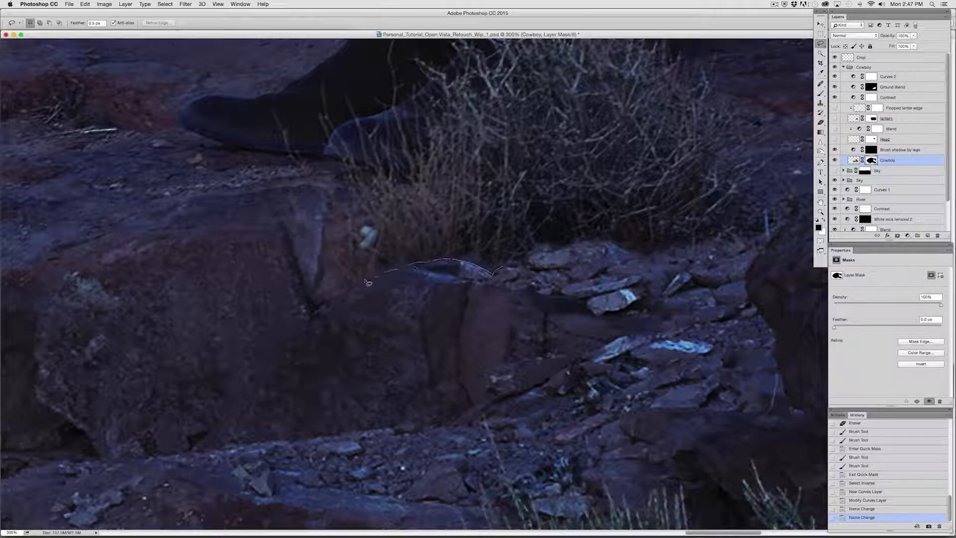
pyautogui.moveTo(357, 247)
pyautogui.mouseDown()
pyautogui.moveTo(506, 235)
pyautogui.moveTo(504, 269)
pyautogui.mouseUp()
pyautogui.hotkey('alt', 'BackSpace')
pyautogui.hotkey('ctrl', 'd')
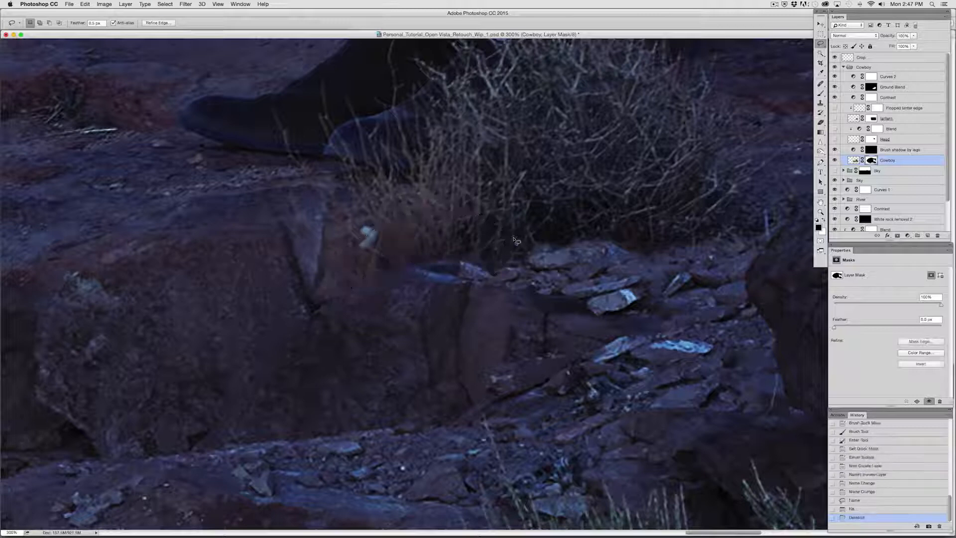
# Step: Try painting away the bush base and surrounding ground on the Cowboy layer mask with a large brush, and undo it
pyautogui.click(821, 122)
pyautogui.moveTo(411, 262)
pyautogui.mouseDown()
pyautogui.moveTo(484, 262)
pyautogui.moveTo(606, 201)
pyautogui.mouseUp()
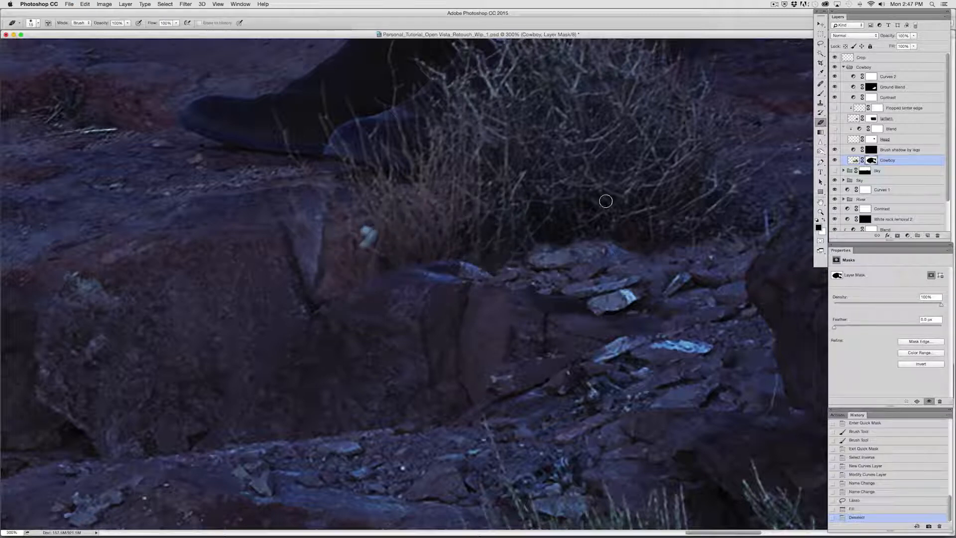
pyautogui.press('b')
pyautogui.moveTo(580, 239)
pyautogui.mouseDown()
pyautogui.moveTo(485, 272)
pyautogui.moveTo(412, 234)
pyautogui.moveTo(330, 289)
pyautogui.mouseUp()
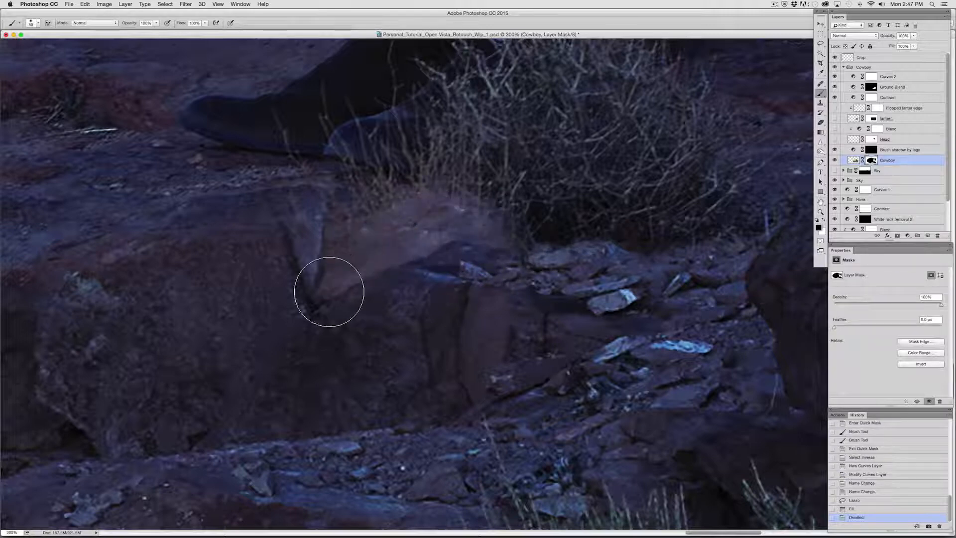
pyautogui.moveTo(521, 259)
pyautogui.mouseDown()
pyautogui.moveTo(403, 271)
pyautogui.moveTo(383, 224)
pyautogui.moveTo(432, 202)
pyautogui.moveTo(526, 234)
pyautogui.moveTo(459, 183)
pyautogui.moveTo(400, 187)
pyautogui.moveTo(469, 149)
pyautogui.moveTo(387, 142)
pyautogui.moveTo(384, 122)
pyautogui.moveTo(550, 150)
pyautogui.moveTo(440, 108)
pyautogui.moveTo(341, 117)
pyautogui.moveTo(593, 155)
pyautogui.moveTo(667, 265)
pyautogui.moveTo(685, 184)
pyautogui.moveTo(640, 171)
pyautogui.moveTo(288, 212)
pyautogui.moveTo(283, 239)
pyautogui.mouseUp()
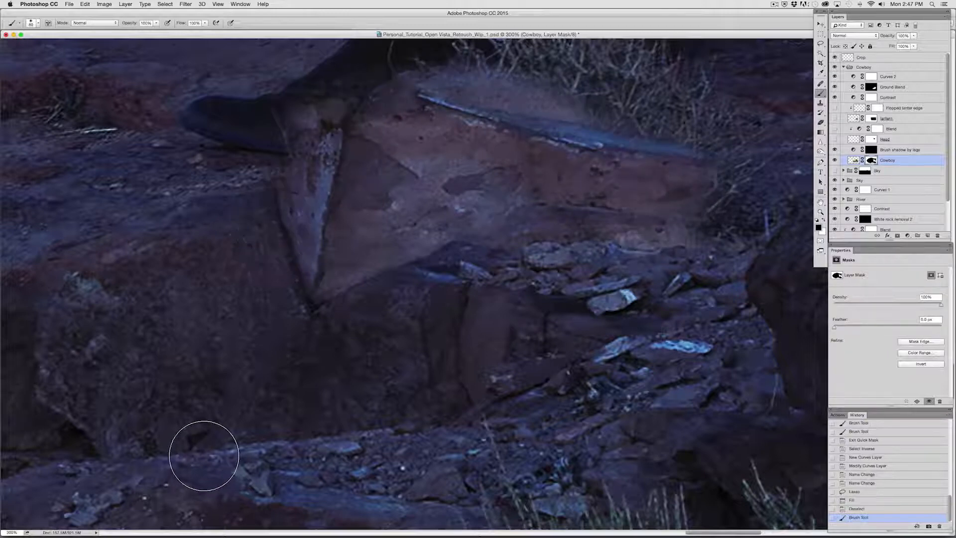
pyautogui.press('super+z')
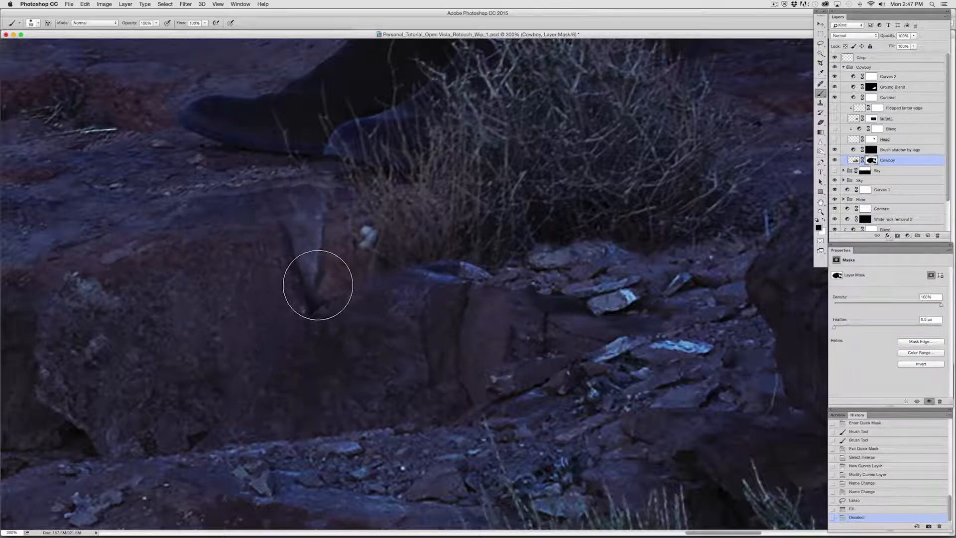
# Step: Erase along the rock edge below the bush on the Brush shadow by legs mask, and soften the shadow with the Brush
pyautogui.click(835, 149)
pyautogui.click(836, 150)
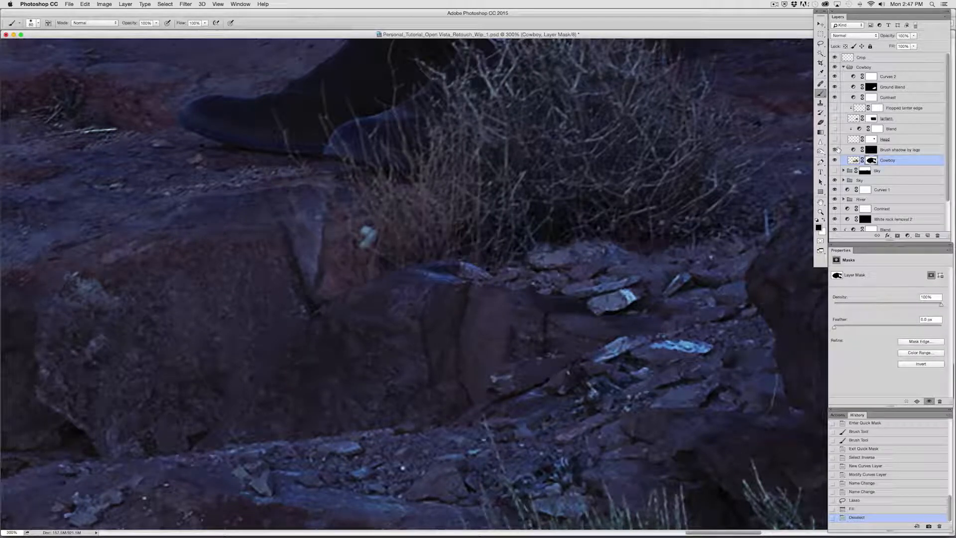
pyautogui.click(872, 150)
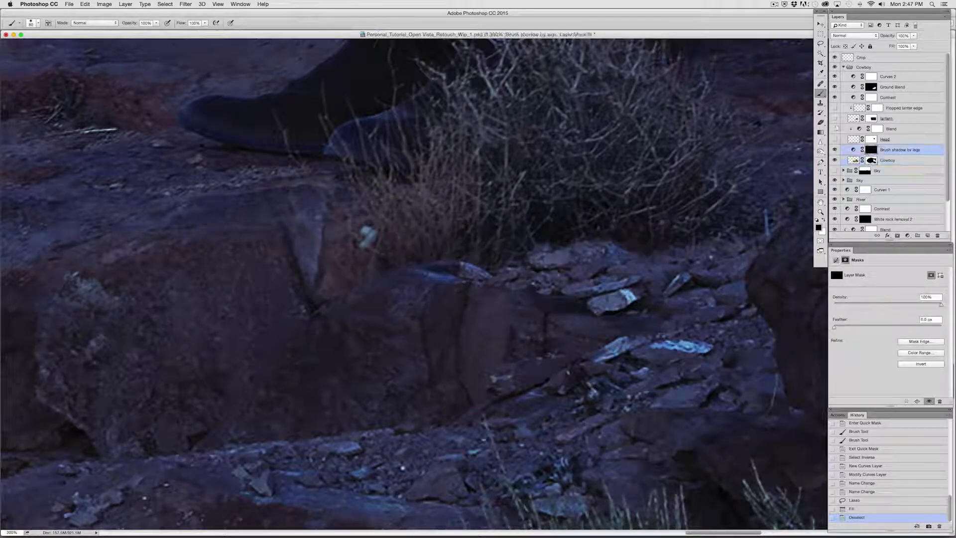
pyautogui.click(821, 123)
pyautogui.moveTo(407, 275)
pyautogui.mouseDown()
pyautogui.moveTo(356, 284)
pyautogui.moveTo(327, 303)
pyautogui.mouseUp()
pyautogui.moveTo(368, 279); pyautogui.dragTo(332, 294)
pyautogui.moveTo(332, 295)
pyautogui.mouseDown()
pyautogui.moveTo(407, 261)
pyautogui.moveTo(373, 264)
pyautogui.moveTo(447, 255)
pyautogui.moveTo(340, 276)
pyautogui.moveTo(316, 307)
pyautogui.mouseUp()
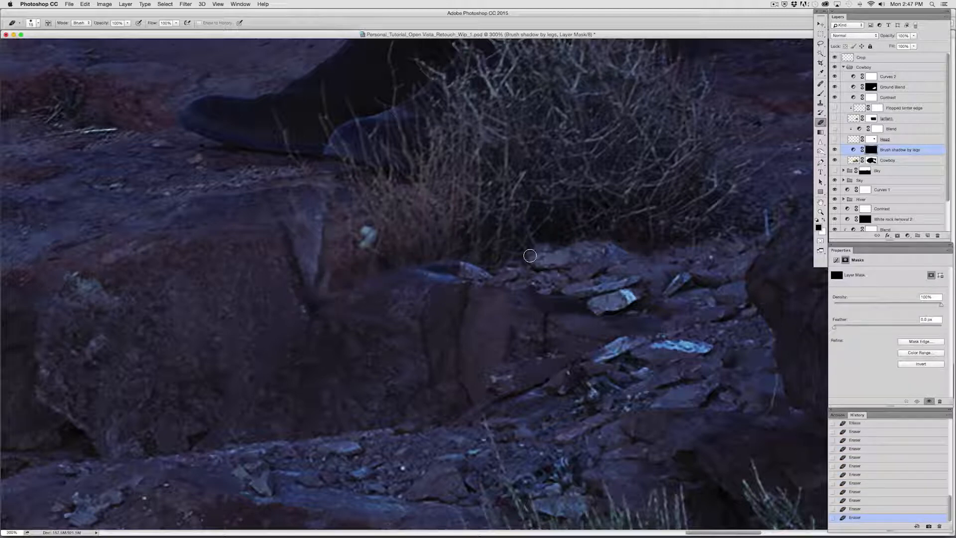
pyautogui.click(822, 94)
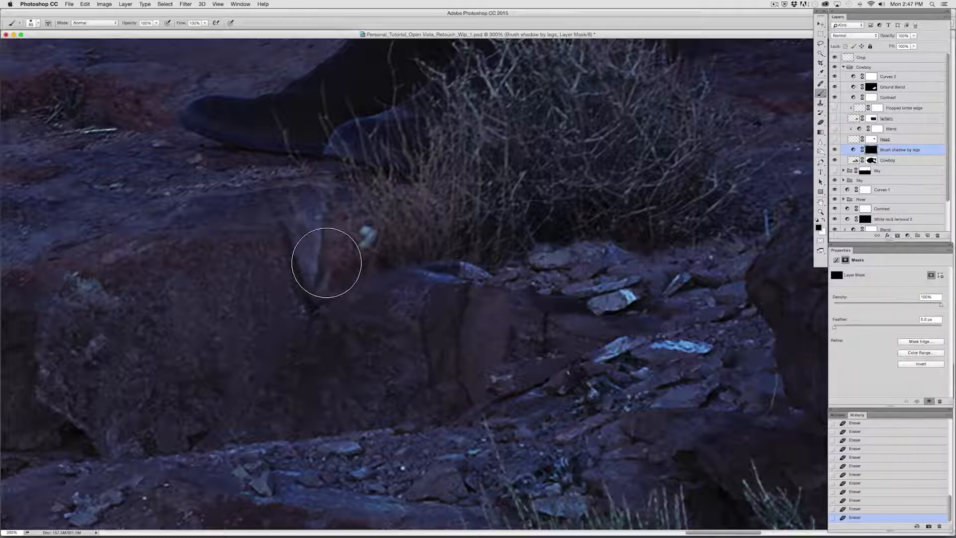
pyautogui.moveTo(332, 275)
pyautogui.mouseDown()
pyautogui.moveTo(301, 290)
pyautogui.moveTo(329, 259)
pyautogui.mouseUp()
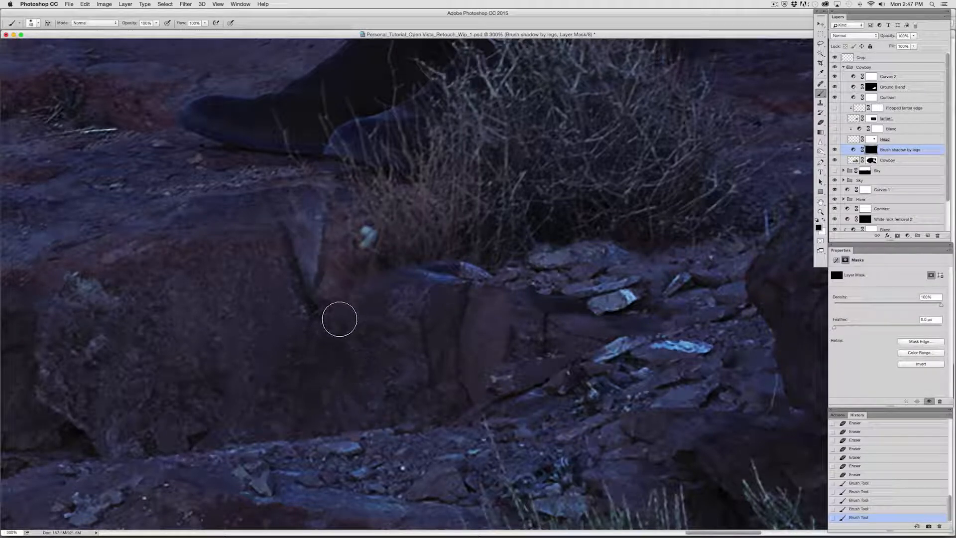
# Step: Lasso the bush and background between the rein and the cowboy's leg, and fill that area with black on the Cowboy layer mask
pyautogui.press('super+0')
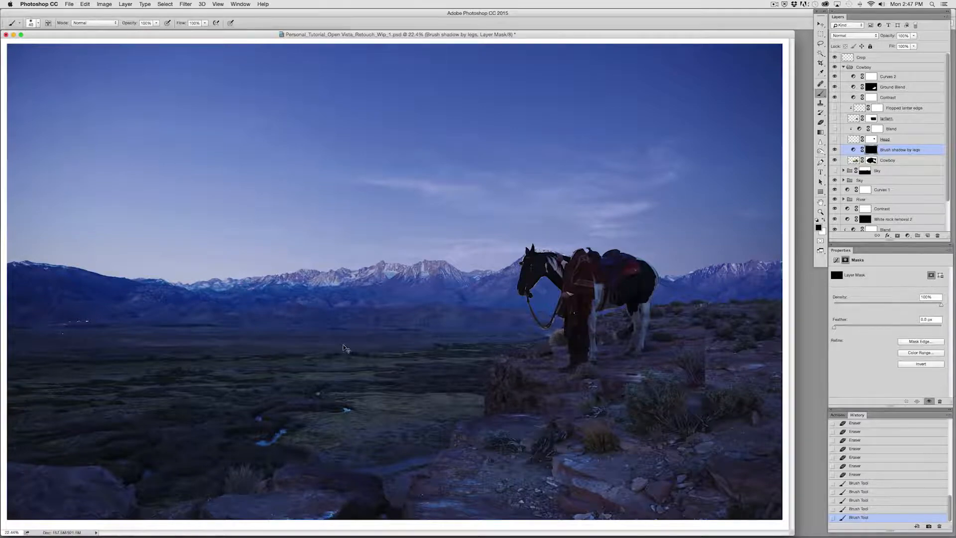
pyautogui.press('super+equal')
pyautogui.press('super+equal')
pyautogui.press('super+equal')
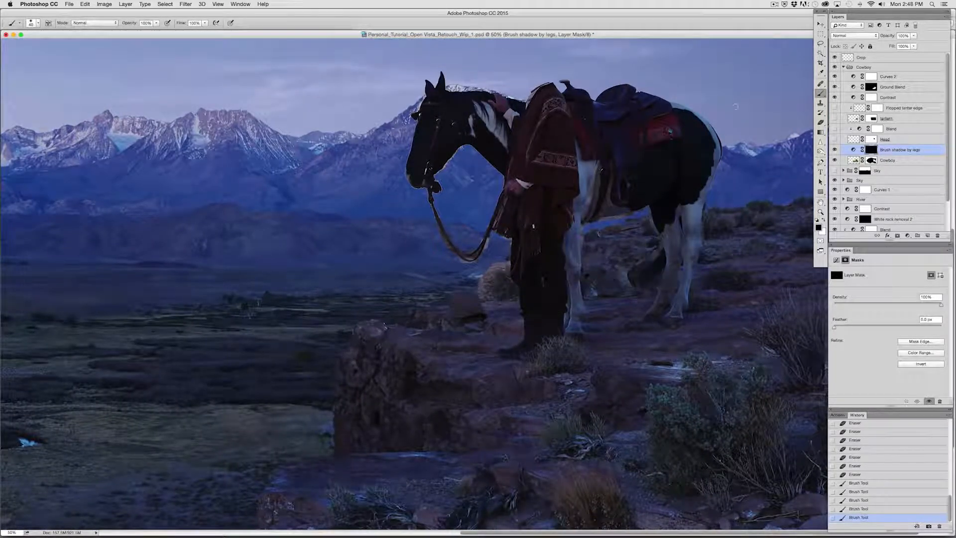
pyautogui.press('super+equal')
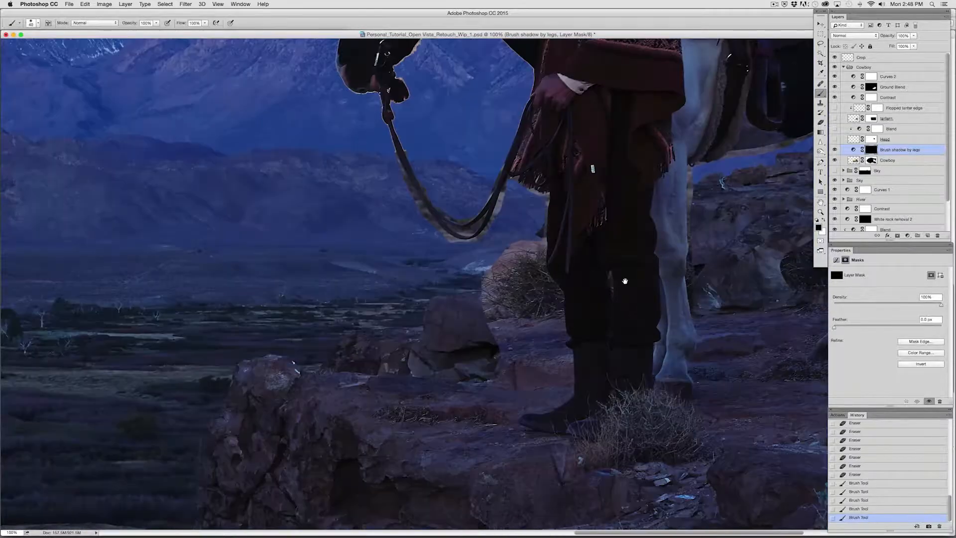
pyautogui.moveTo(625, 281); pyautogui.dragTo(530, 259)
pyautogui.press('super+equal')
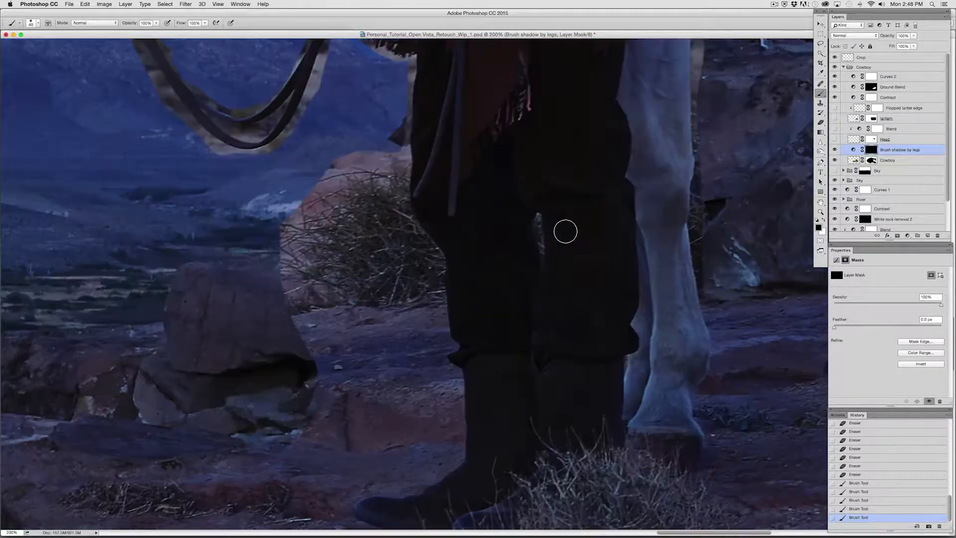
pyautogui.moveTo(494, 209); pyautogui.dragTo(482, 246)
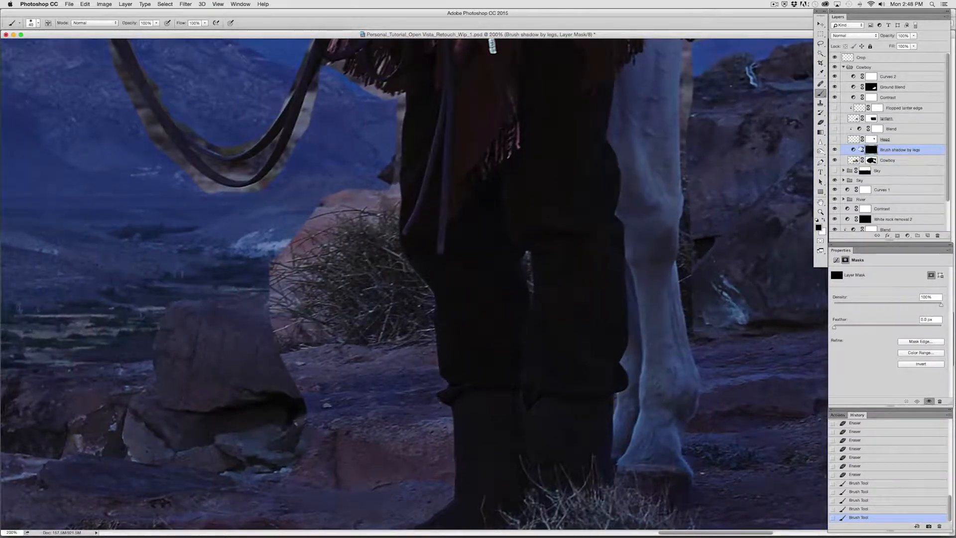
pyautogui.click(872, 160)
pyautogui.press('l')
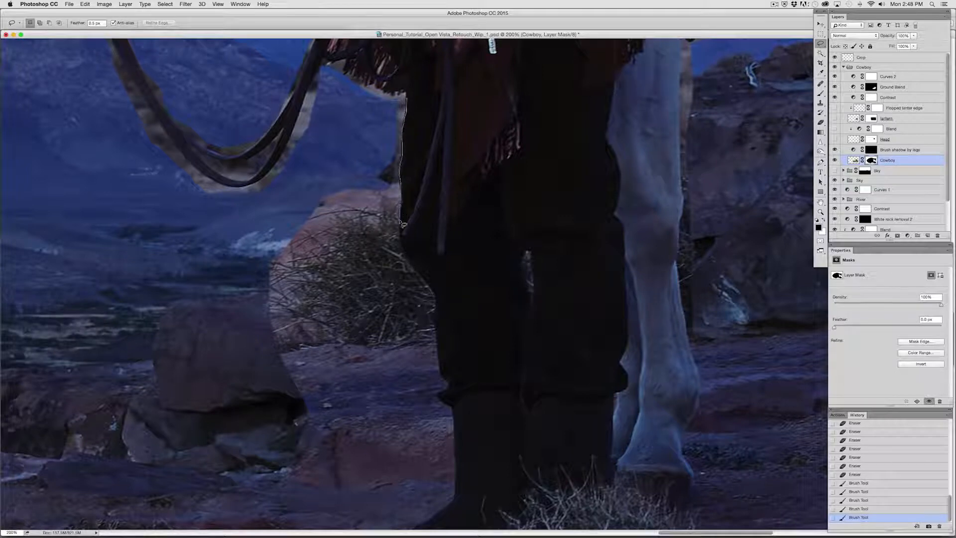
pyautogui.moveTo(407, 269)
pyautogui.mouseDown()
pyautogui.moveTo(310, 419)
pyautogui.moveTo(176, 293)
pyautogui.moveTo(254, 234)
pyautogui.moveTo(283, 180)
pyautogui.mouseUp()
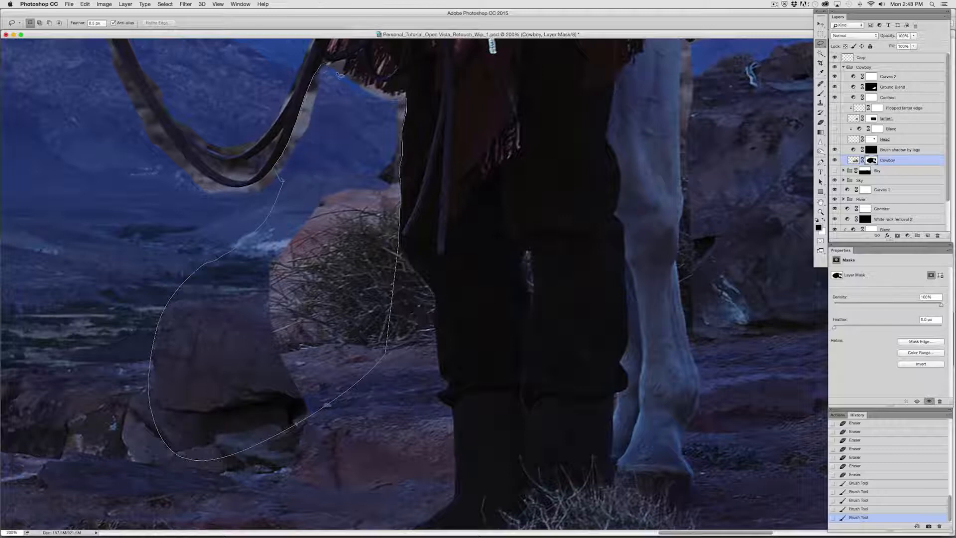
pyautogui.moveTo(372, 97); pyautogui.dragTo(394, 105)
pyautogui.hotkey('alt', 'BackSpace')
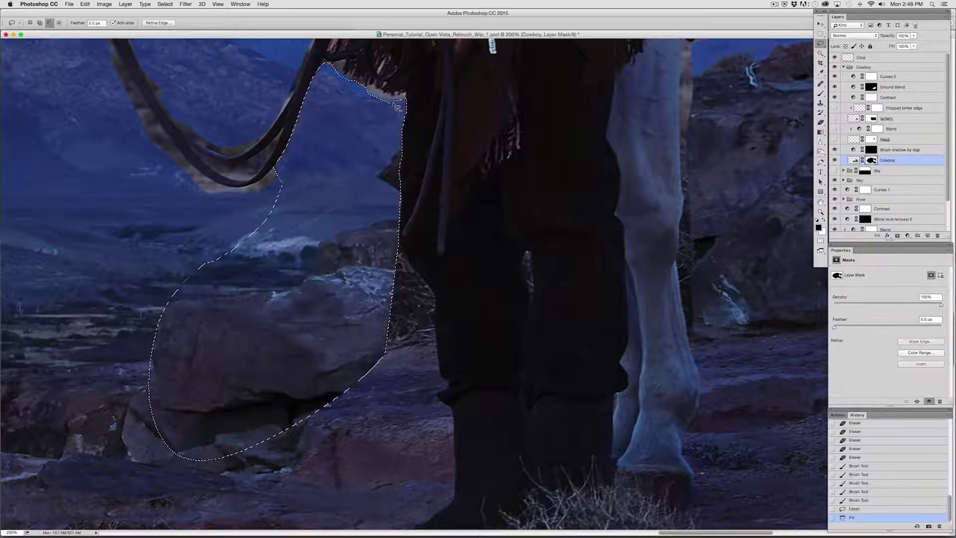
pyautogui.press('super+d')
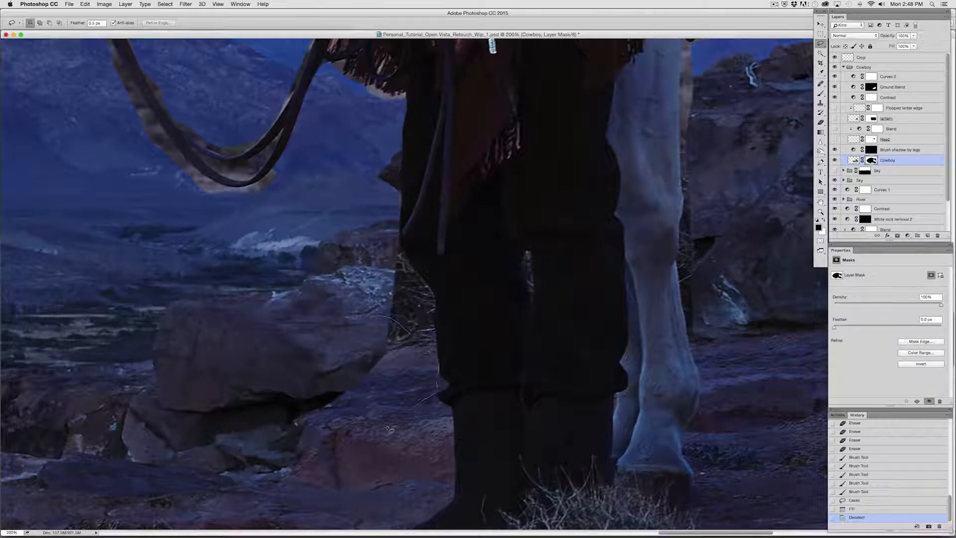
# Step: Lasso the leftover ground and rock patch beside the cowboy's knee and fill it with black on the Cowboy layer mask
pyautogui.moveTo(388, 428); pyautogui.dragTo(182, 301)
pyautogui.hotkey('alt', 'BackSpace')
pyautogui.press('super+d')
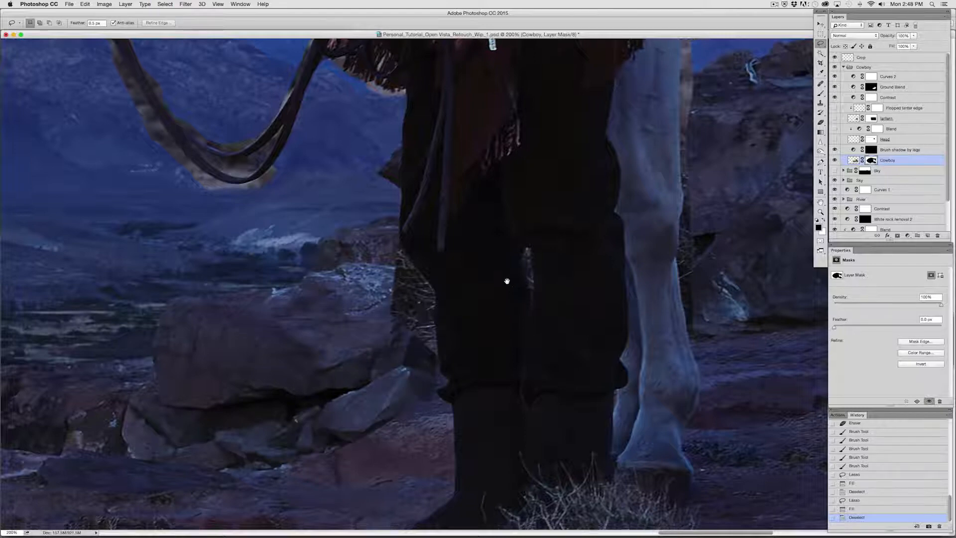
# Step: Build a Magic Wand selection of the cowboy's dark trousers and boots, adding areas along the front leg
pyautogui.moveTo(507, 281); pyautogui.dragTo(472, 250)
pyautogui.click(820, 53)
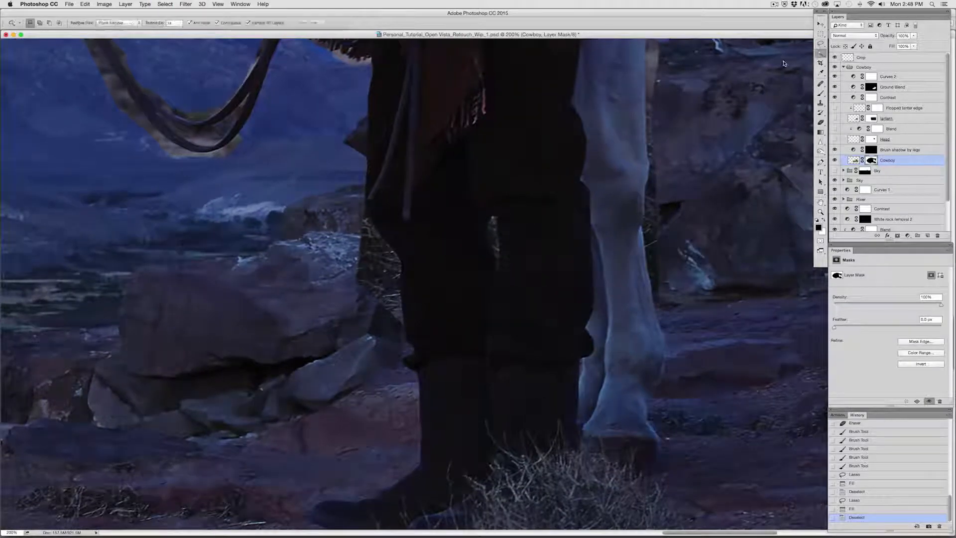
pyautogui.click(380, 114)
pyautogui.keyDown('shift'); pyautogui.click(374, 198); pyautogui.keyUp('shift')
pyautogui.keyDown('shift'); pyautogui.click(425, 286); pyautogui.keyUp('shift')
pyautogui.keyDown('shift'); pyautogui.click(427, 348); pyautogui.keyUp('shift')
pyautogui.keyDown('shift'); pyautogui.click(428, 408); pyautogui.keyUp('shift')
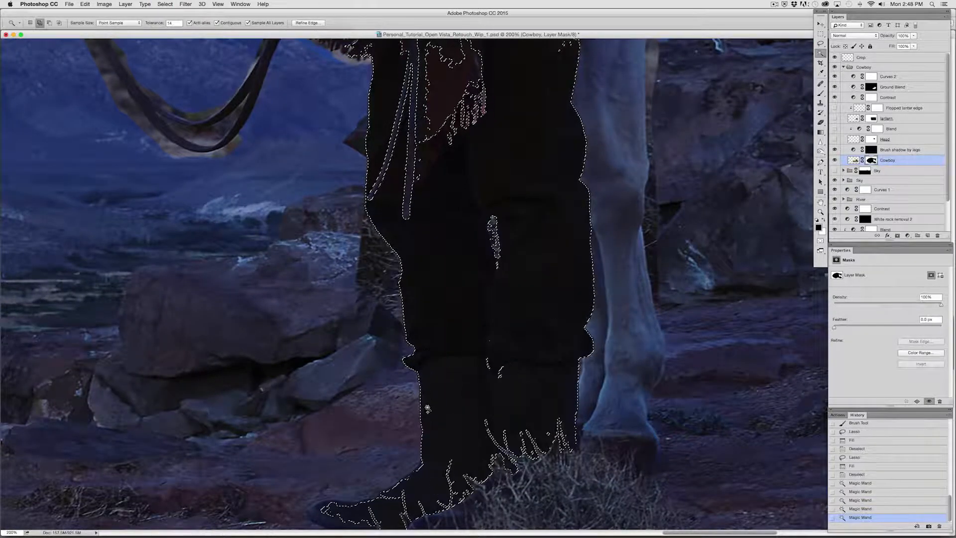
pyautogui.keyDown('shift'); pyautogui.click(427, 434); pyautogui.keyUp('shift')
pyautogui.keyDown('shift'); pyautogui.click(427, 452); pyautogui.keyUp('shift')
pyautogui.keyDown('shift'); pyautogui.click(425, 463); pyautogui.keyUp('shift')
pyautogui.keyDown('shift'); pyautogui.click(423, 471); pyautogui.keyUp('shift')
pyautogui.keyDown('shift'); pyautogui.click(429, 415); pyautogui.keyUp('shift')
pyautogui.keyDown('shift'); pyautogui.click(436, 359); pyautogui.keyUp('shift')
pyautogui.keyDown('shift'); pyautogui.click(429, 267); pyautogui.keyUp('shift')
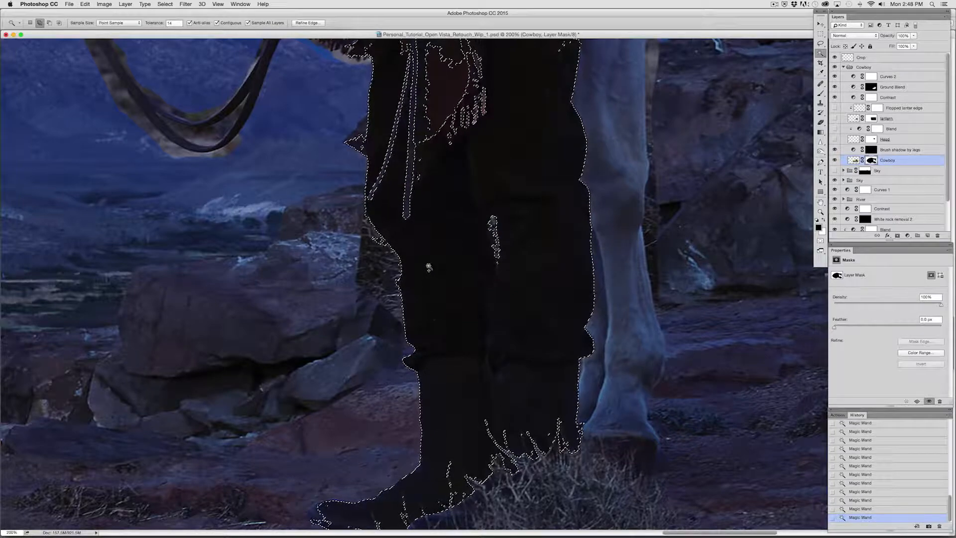
# Step: Revert the last four Magic Wand additions to the leg selection and feather its edge
pyautogui.click(866, 508)
pyautogui.click(867, 500)
pyautogui.click(869, 491)
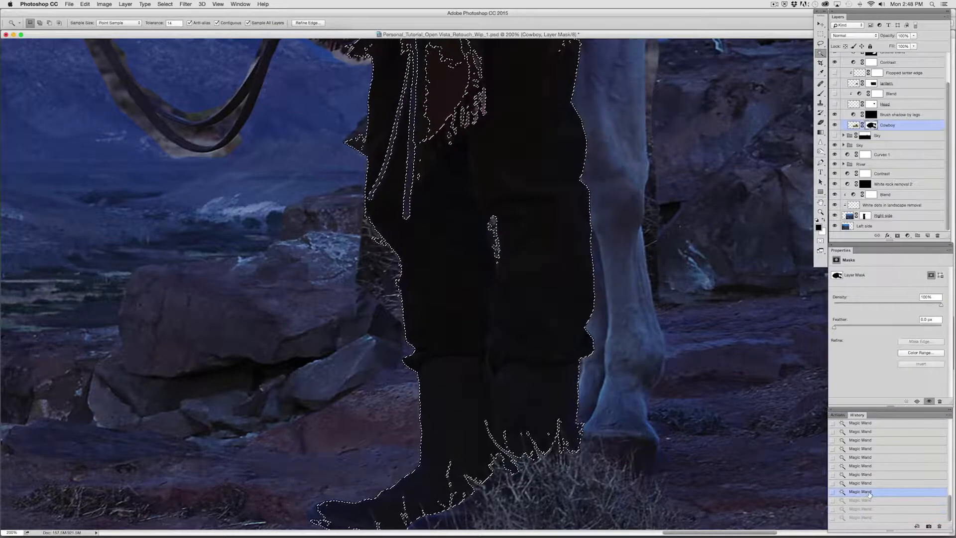
pyautogui.click(870, 483)
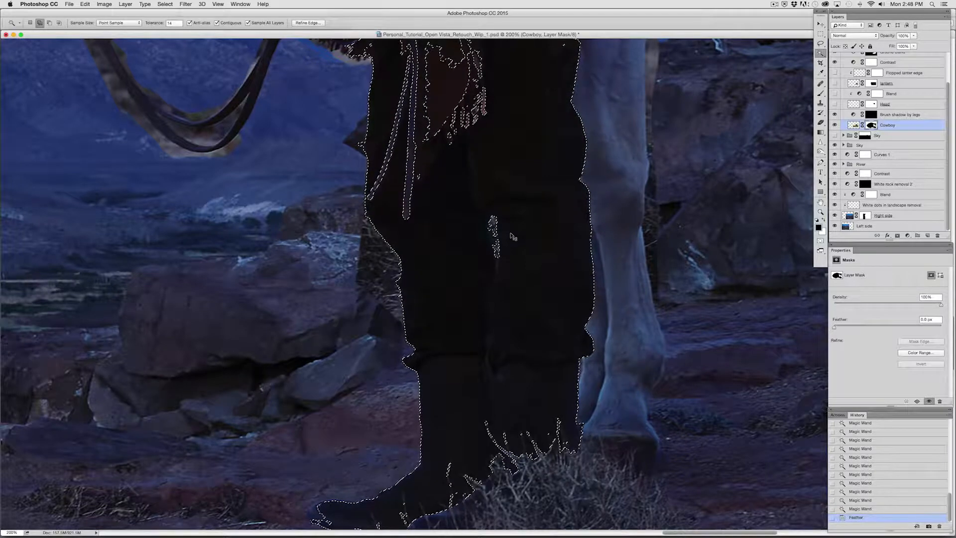
# Step: Invert the feathered leg selection, hide its outline, and brush away the remaining bush beside the front leg on the Cowboy layer mask
pyautogui.press('super+shift+i')
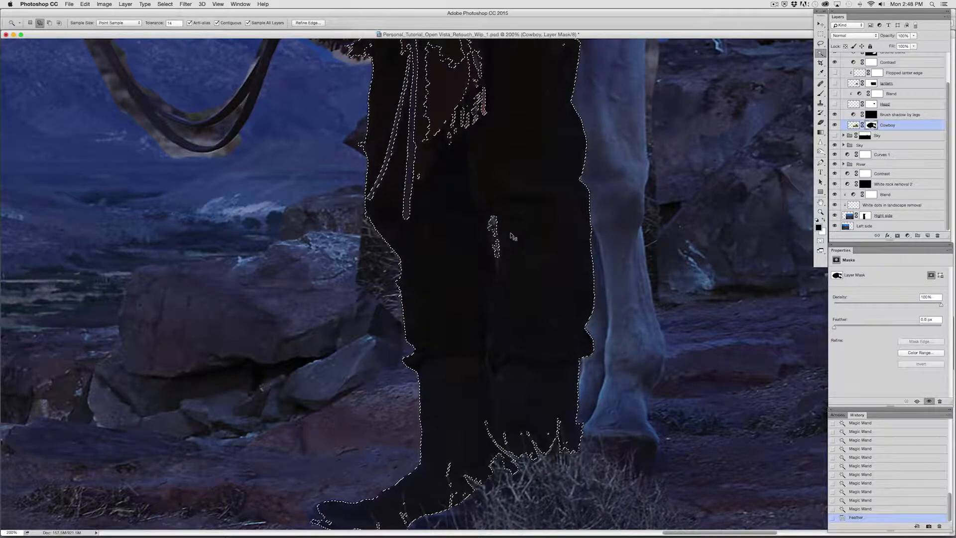
pyautogui.press('super+h')
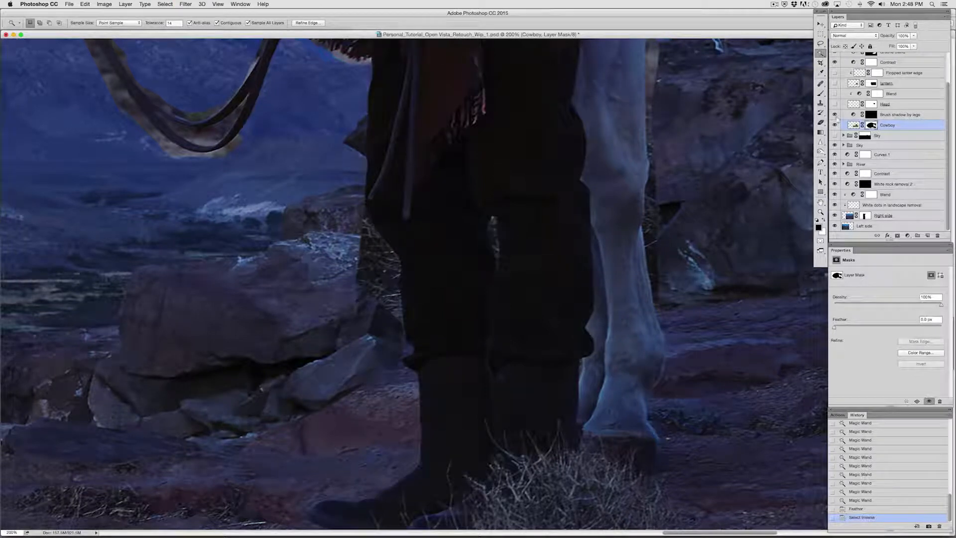
pyautogui.click(820, 93)
pyautogui.moveTo(363, 226)
pyautogui.mouseDown()
pyautogui.moveTo(368, 272)
pyautogui.moveTo(387, 278)
pyautogui.moveTo(390, 254)
pyautogui.moveTo(416, 359)
pyautogui.moveTo(343, 414)
pyautogui.moveTo(381, 370)
pyautogui.moveTo(356, 416)
pyautogui.mouseUp()
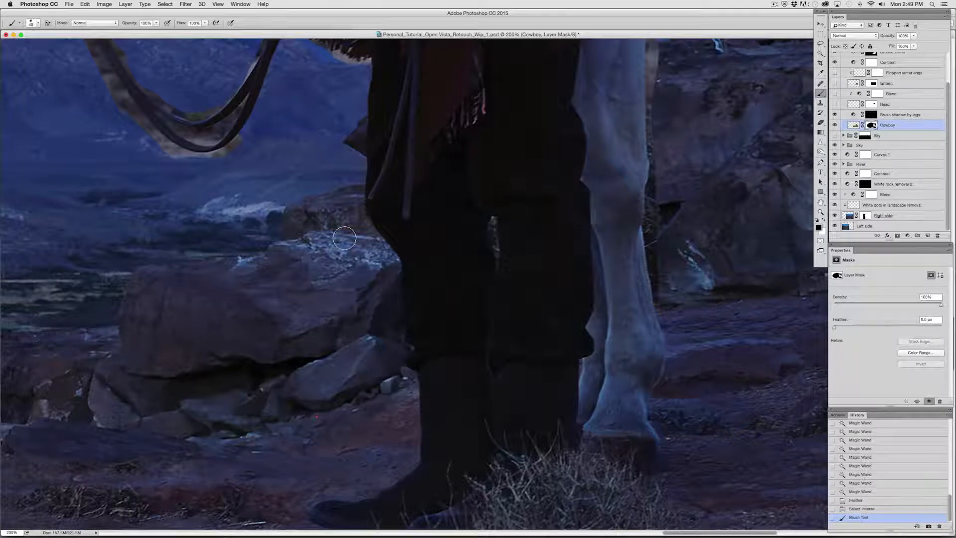
# Step: Try painting out the light gap between the cowboy's knees on the Cowboy layer mask, and undo the strokes
pyautogui.click(493, 241)
pyautogui.moveTo(494, 222)
pyautogui.mouseDown()
pyautogui.moveTo(490, 319)
pyautogui.moveTo(488, 299)
pyautogui.mouseUp()
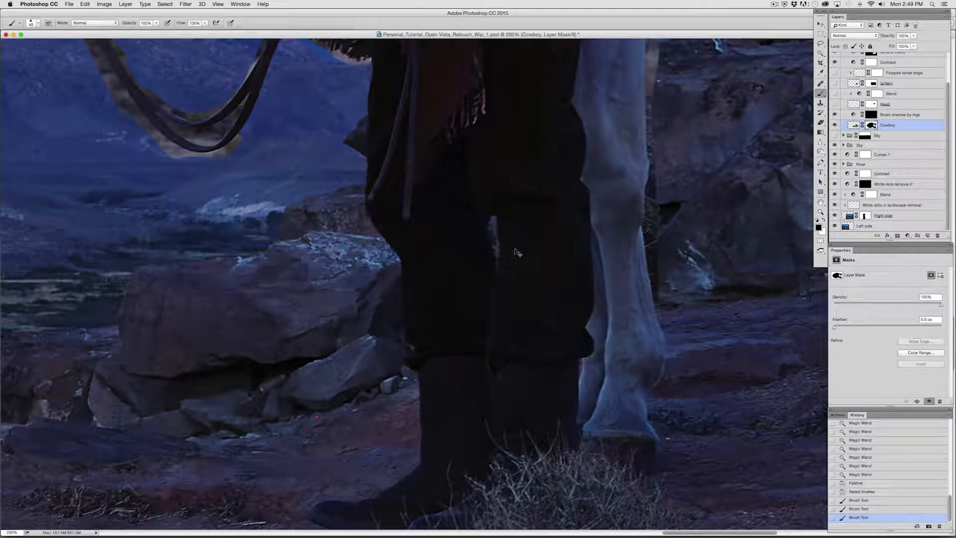
pyautogui.press('alt+super+z')
pyautogui.moveTo(490, 217); pyautogui.dragTo(495, 288)
pyautogui.press('alt+super+z')
# Step: Deselect and brush away the ground strip and dry twigs in front of the cowboy's boot on the Cowboy layer mask
pyautogui.scroll(-5, 483, 373)
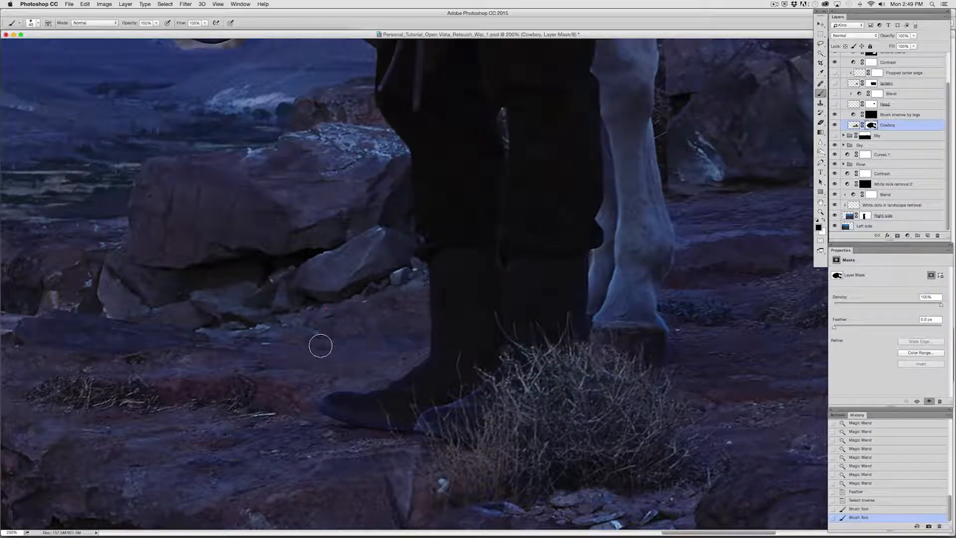
pyautogui.click(221, 339)
pyautogui.moveTo(265, 312); pyautogui.dragTo(420, 270)
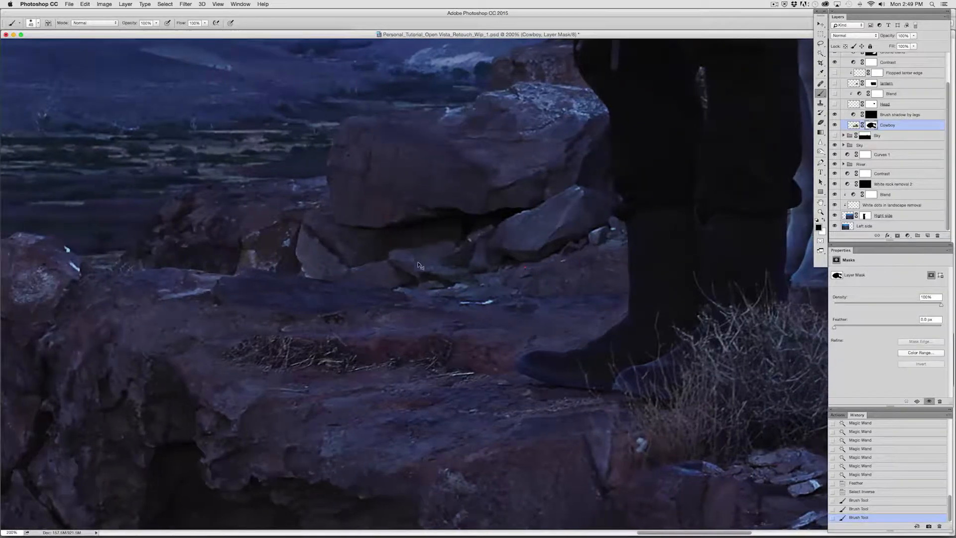
pyautogui.press('super+d')
pyautogui.moveTo(474, 293)
pyautogui.mouseDown()
pyautogui.moveTo(341, 303)
pyautogui.moveTo(92, 354)
pyautogui.mouseUp()
pyautogui.moveTo(333, 356); pyautogui.dragTo(284, 314)
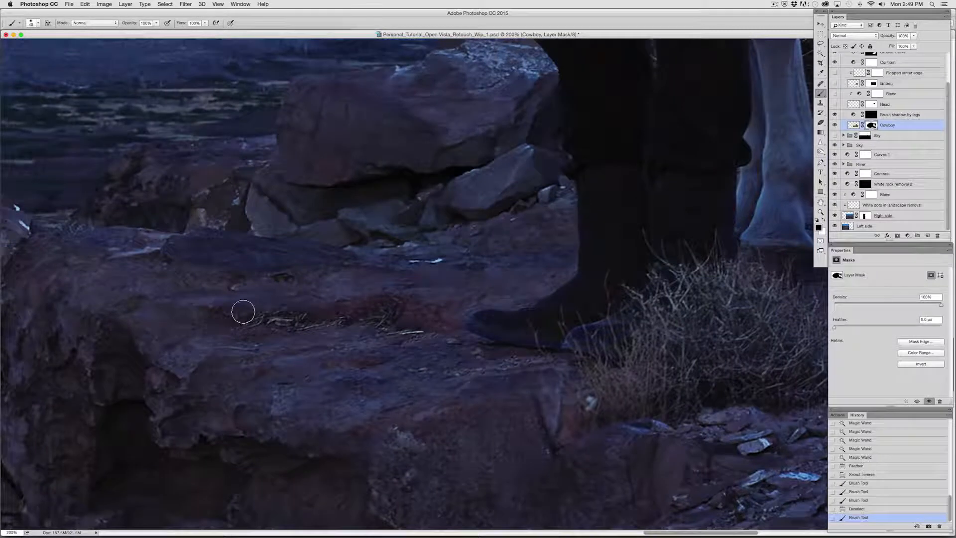
pyautogui.moveTo(365, 303)
pyautogui.mouseDown()
pyautogui.moveTo(450, 290)
pyautogui.moveTo(420, 326)
pyautogui.moveTo(217, 317)
pyautogui.moveTo(372, 322)
pyautogui.moveTo(305, 330)
pyautogui.moveTo(446, 322)
pyautogui.moveTo(278, 312)
pyautogui.moveTo(387, 303)
pyautogui.moveTo(421, 316)
pyautogui.mouseUp()
# Step: Restore the dry twigs and reddish ground in front of the boot by erasing on the Cowboy layer mask with a larger eraser
pyautogui.press('e')
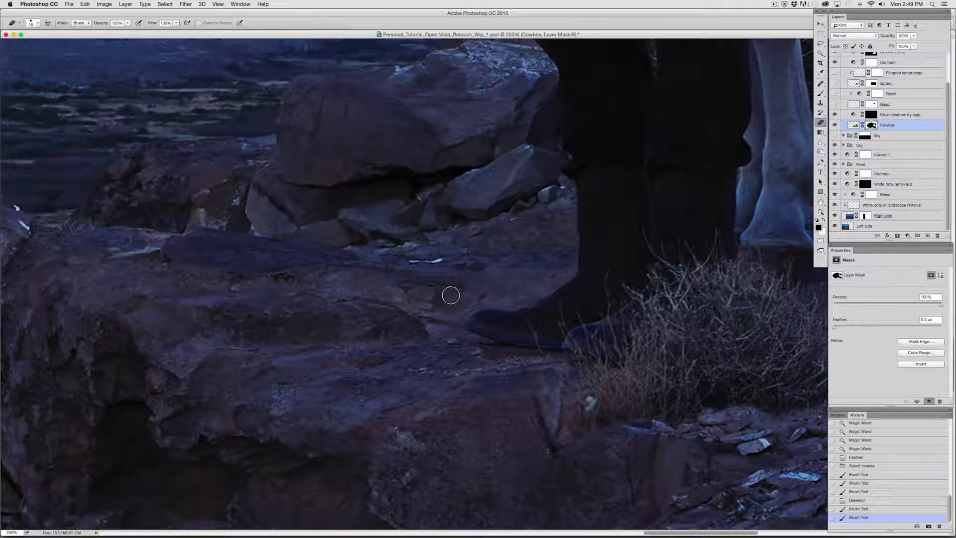
pyautogui.press(']')
pyautogui.press(']')
pyautogui.press(']')
pyautogui.press(']')
pyautogui.moveTo(426, 305)
pyautogui.mouseDown()
pyautogui.moveTo(382, 299)
pyautogui.moveTo(435, 302)
pyautogui.mouseUp()
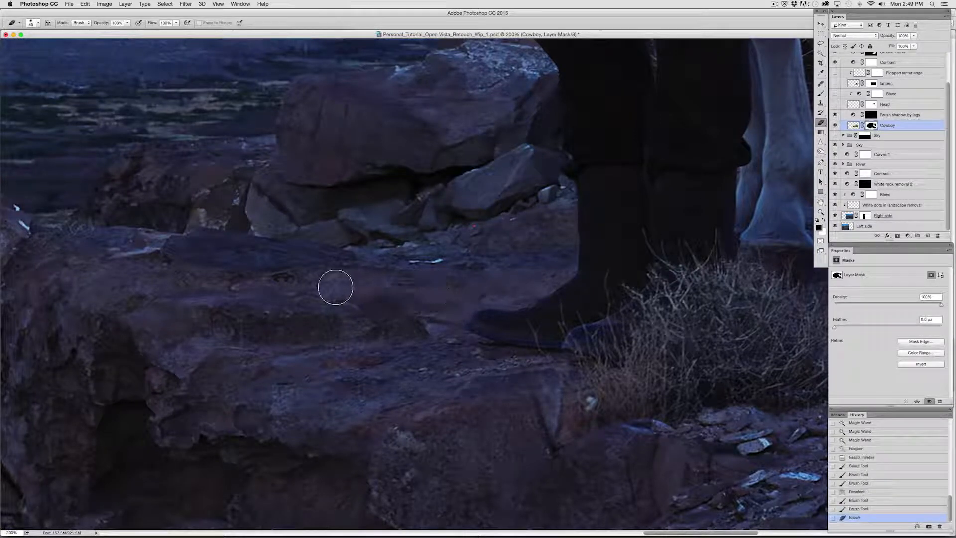
pyautogui.moveTo(335, 288)
pyautogui.mouseDown()
pyautogui.moveTo(267, 299)
pyautogui.moveTo(258, 328)
pyautogui.moveTo(444, 331)
pyautogui.mouseUp()
pyautogui.moveTo(267, 346)
pyautogui.mouseDown()
pyautogui.moveTo(246, 352)
pyautogui.moveTo(267, 338)
pyautogui.moveTo(217, 327)
pyautogui.moveTo(281, 320)
pyautogui.moveTo(173, 328)
pyautogui.moveTo(195, 326)
pyautogui.moveTo(170, 318)
pyautogui.moveTo(304, 327)
pyautogui.moveTo(217, 309)
pyautogui.moveTo(311, 304)
pyautogui.moveTo(266, 302)
pyautogui.moveTo(217, 277)
pyautogui.moveTo(200, 306)
pyautogui.moveTo(162, 293)
pyautogui.moveTo(137, 300)
pyautogui.moveTo(158, 286)
pyautogui.moveTo(223, 285)
pyautogui.moveTo(210, 277)
pyautogui.moveTo(429, 301)
pyautogui.moveTo(334, 271)
pyautogui.moveTo(191, 277)
pyautogui.moveTo(264, 264)
pyautogui.moveTo(307, 276)
pyautogui.moveTo(242, 272)
pyautogui.moveTo(127, 298)
pyautogui.mouseUp()
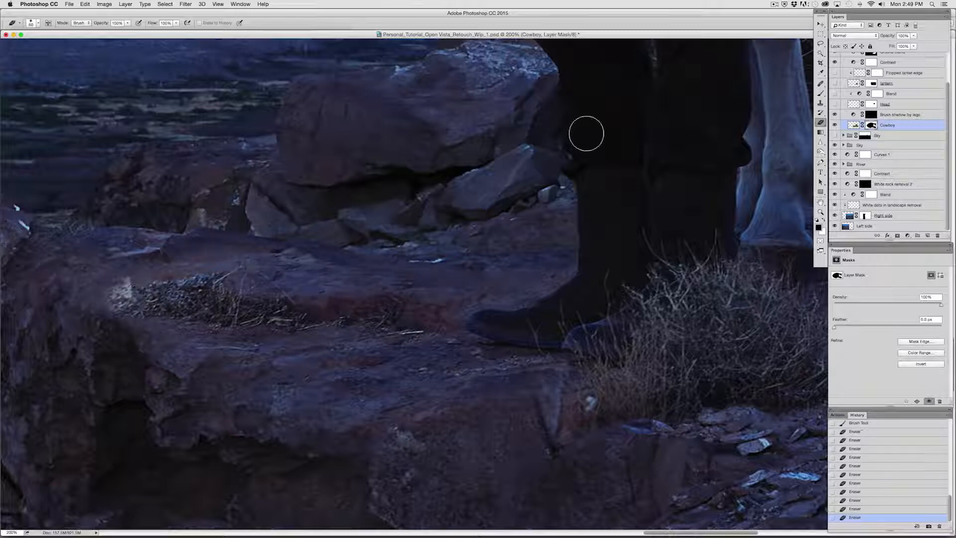
# Step: Brush away the ledge's back edge and the bright spot at the end of the twigs on the Cowboy layer mask
pyautogui.click(819, 92)
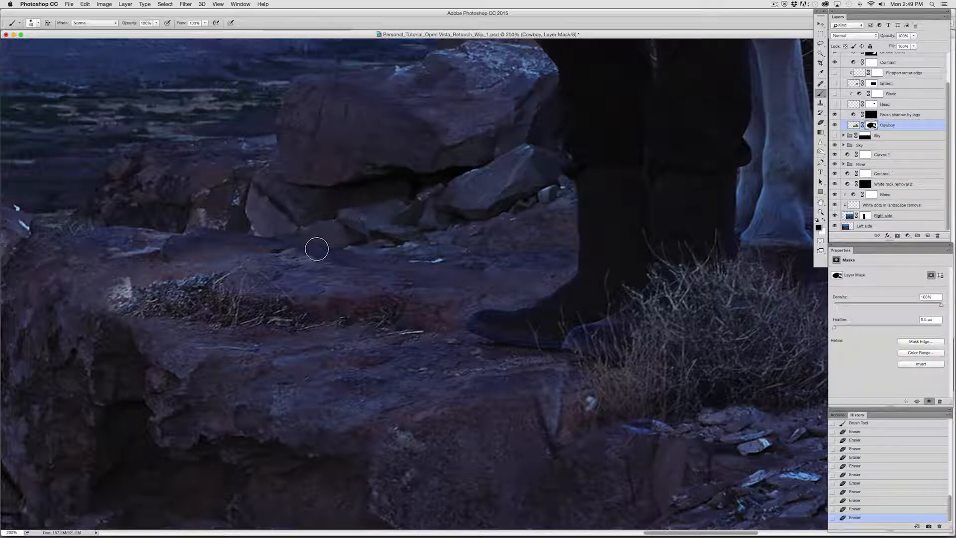
pyautogui.moveTo(316, 248)
pyautogui.mouseDown()
pyautogui.moveTo(168, 245)
pyautogui.moveTo(178, 252)
pyautogui.mouseUp()
pyautogui.moveTo(120, 285); pyautogui.dragTo(112, 295)
pyautogui.moveTo(118, 294)
pyautogui.mouseDown()
pyautogui.moveTo(105, 308)
pyautogui.moveTo(114, 297)
pyautogui.moveTo(135, 300)
pyautogui.mouseUp()
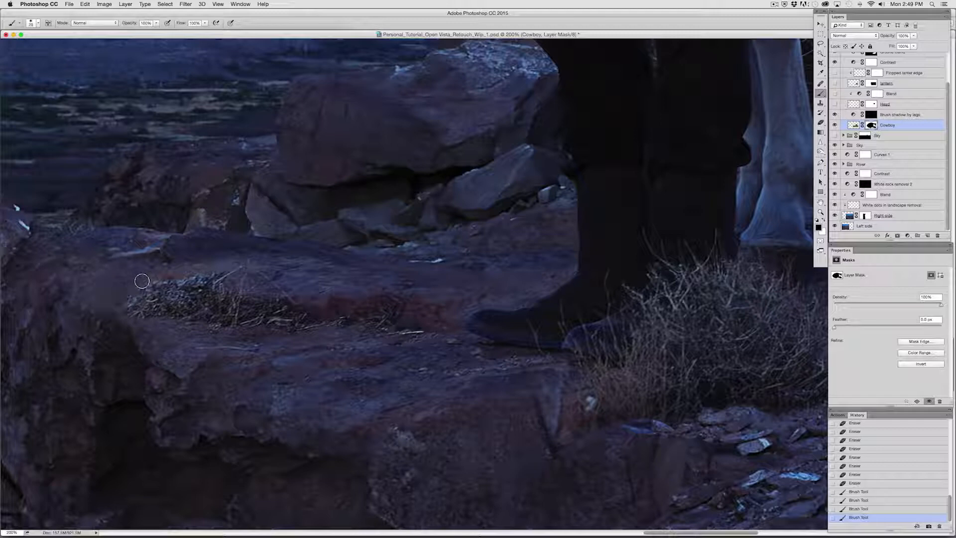
pyautogui.moveTo(170, 273)
pyautogui.mouseDown()
pyautogui.moveTo(317, 247)
pyautogui.moveTo(156, 290)
pyautogui.moveTo(204, 296)
pyautogui.moveTo(147, 298)
pyautogui.mouseUp()
# Step: Erase around the dry twigs on the Cowboy layer mask to blend them into the surrounding ledge
pyautogui.click(820, 125)
pyautogui.moveTo(236, 305); pyautogui.dragTo(233, 300)
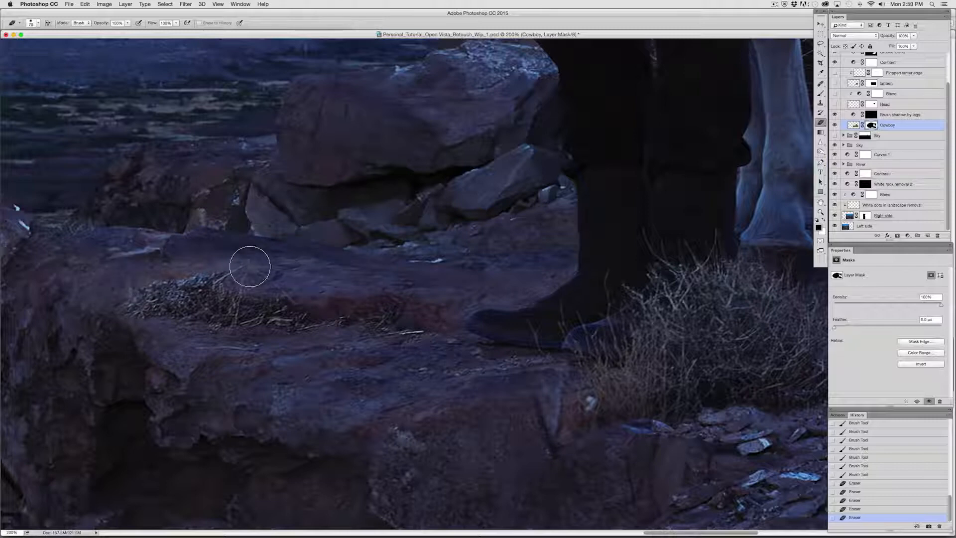
pyautogui.moveTo(308, 297)
pyautogui.mouseDown()
pyautogui.moveTo(263, 274)
pyautogui.moveTo(254, 279)
pyautogui.mouseUp()
pyautogui.click(258, 302)
# Step: Extend the Ground Blend correction over the ledge around the dry twigs by erasing on its layer mask
pyautogui.scroll(3, 887, 88)
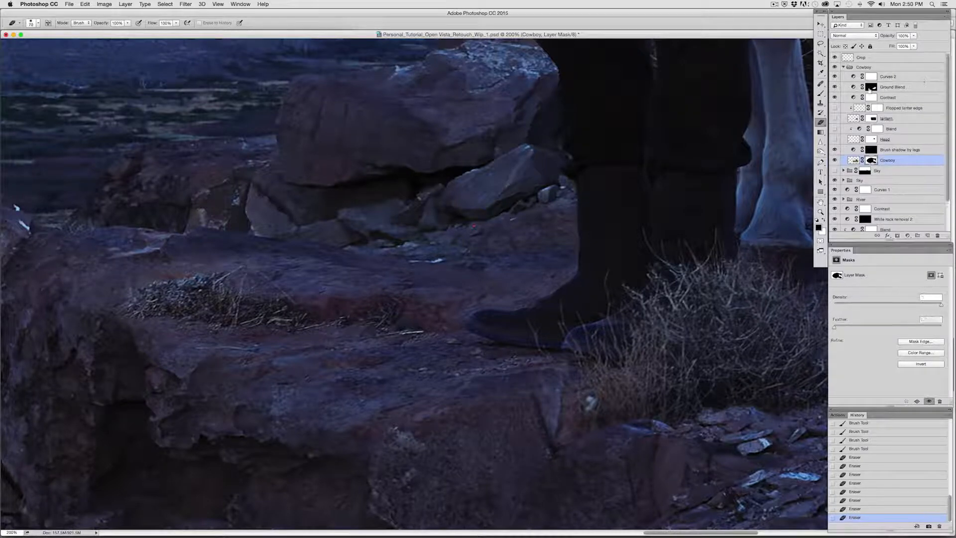
pyautogui.click(870, 87)
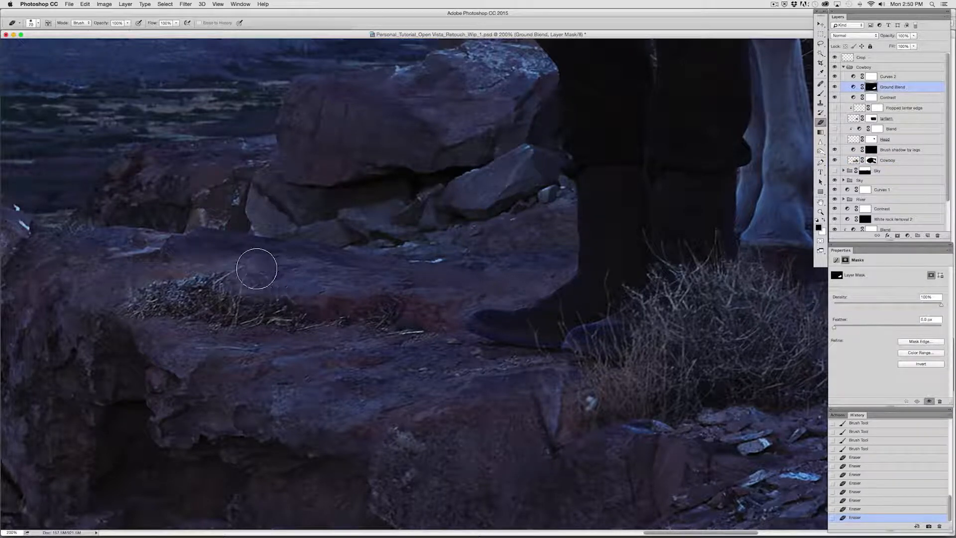
pyautogui.click(176, 273)
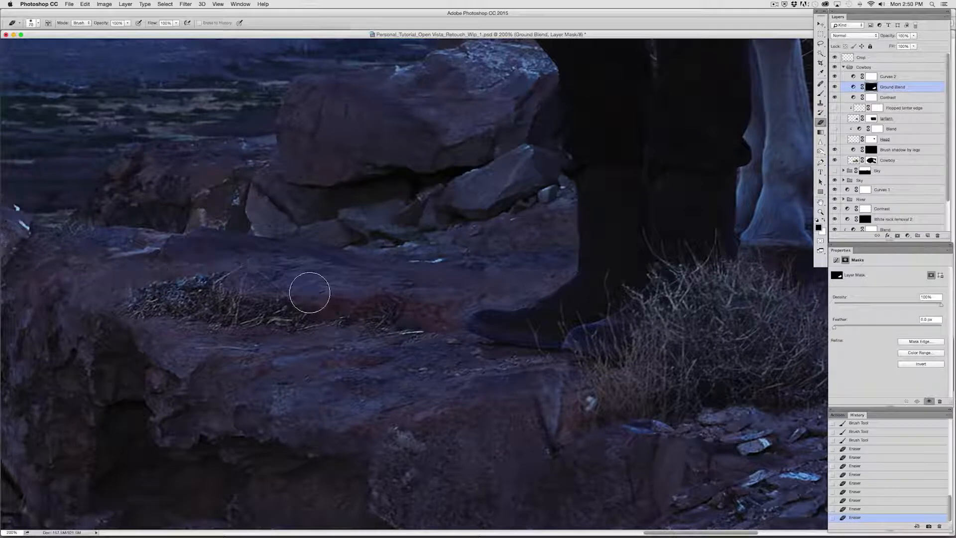
pyautogui.click(302, 281)
pyautogui.click(329, 282)
pyautogui.click(330, 269)
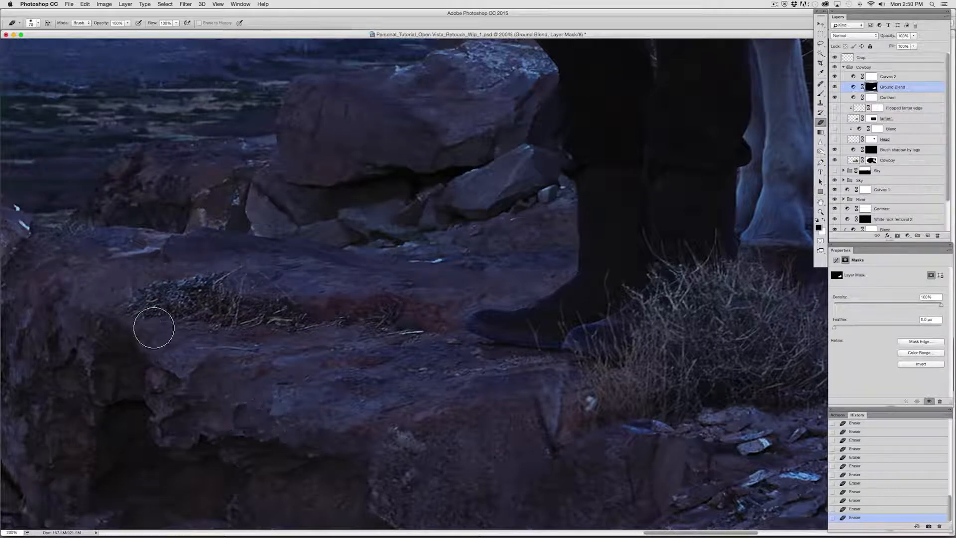
pyautogui.moveTo(490, 396); pyautogui.dragTo(375, 399)
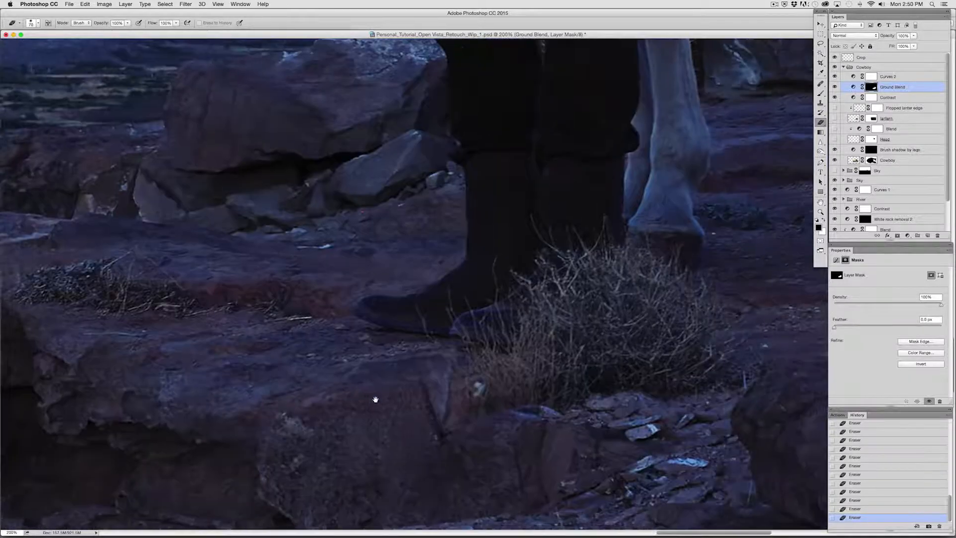
pyautogui.moveTo(424, 359); pyautogui.dragTo(363, 403)
pyautogui.moveTo(492, 357); pyautogui.dragTo(456, 377)
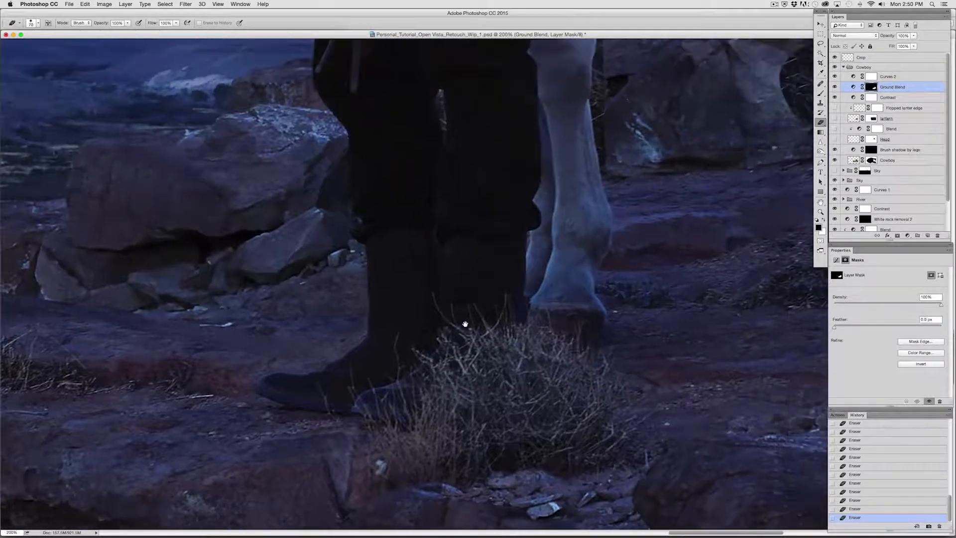
pyautogui.moveTo(463, 324); pyautogui.dragTo(277, 384)
pyautogui.moveTo(441, 344); pyautogui.dragTo(411, 381)
pyautogui.moveTo(461, 315); pyautogui.dragTo(397, 397)
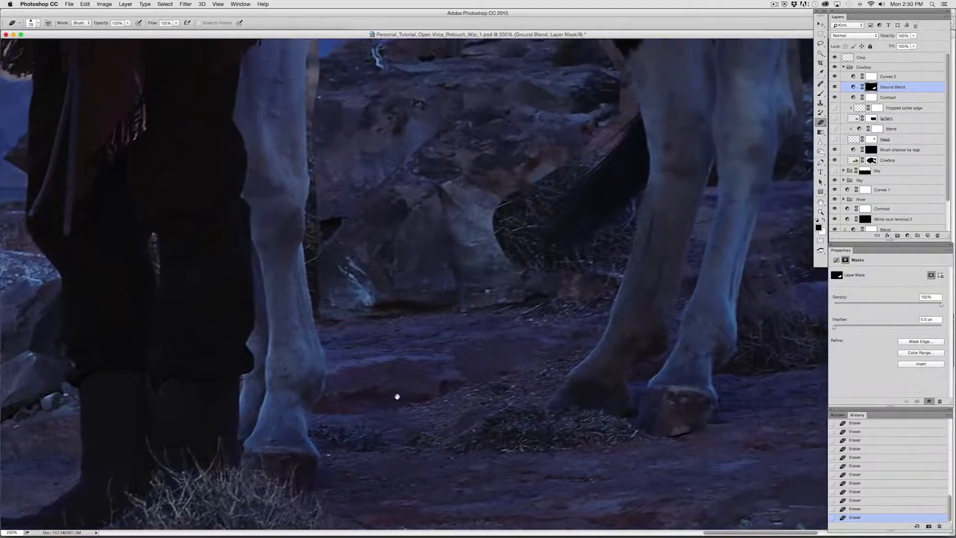
# Step: Restore the soft area along the underside of the horse's belly by erasing on the Cowboy layer mask
pyautogui.moveTo(397, 282); pyautogui.dragTo(393, 380)
pyautogui.moveTo(446, 257); pyautogui.dragTo(446, 277)
pyautogui.moveTo(508, 208); pyautogui.dragTo(495, 278)
pyautogui.click(820, 44)
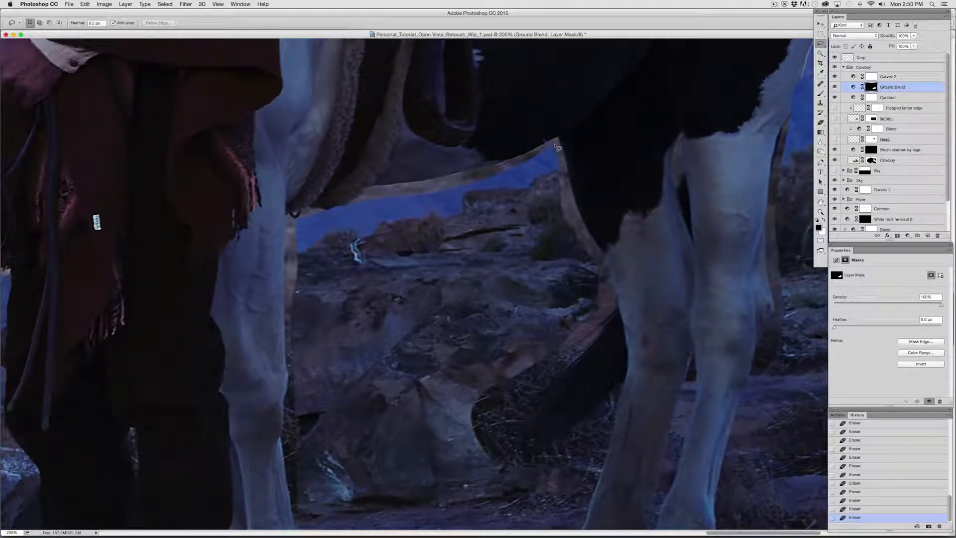
pyautogui.click(821, 122)
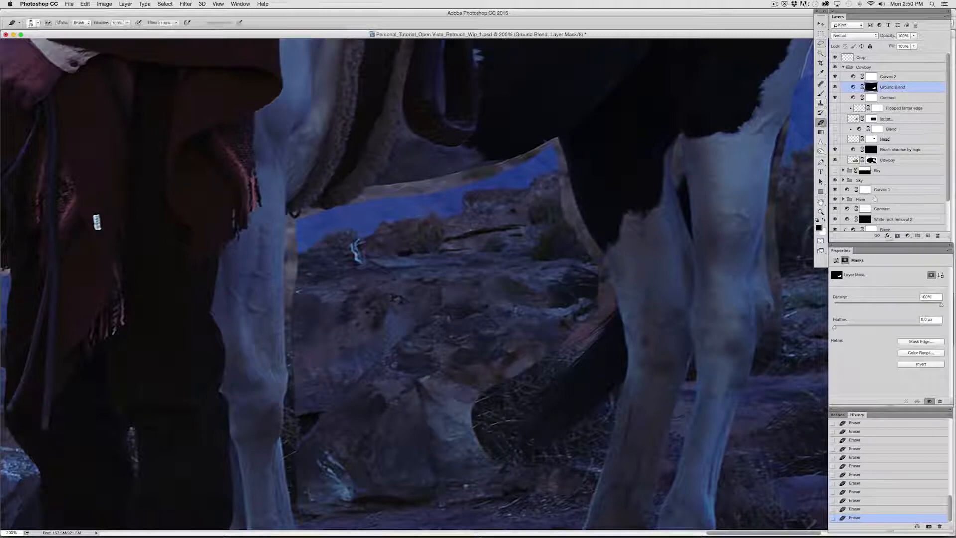
pyautogui.click(871, 159)
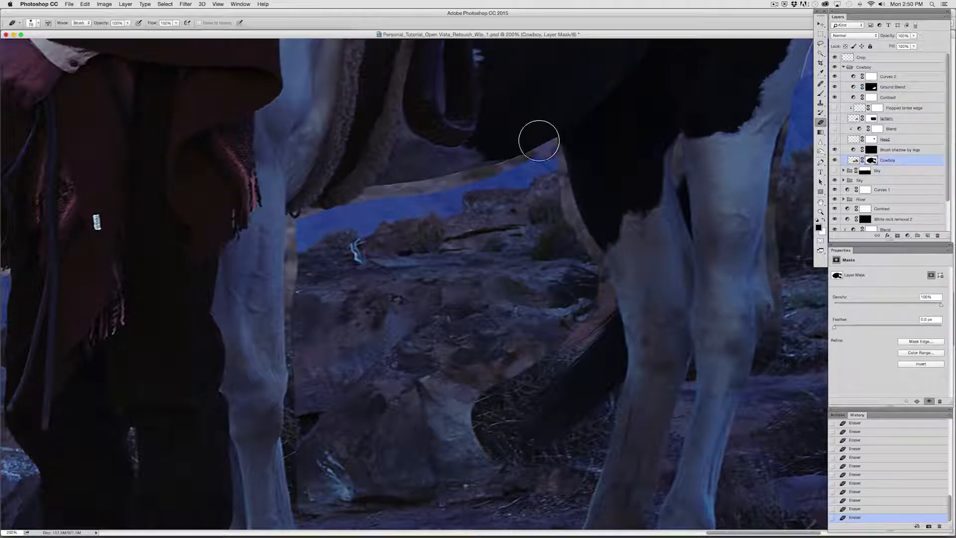
pyautogui.moveTo(539, 141); pyautogui.dragTo(290, 215)
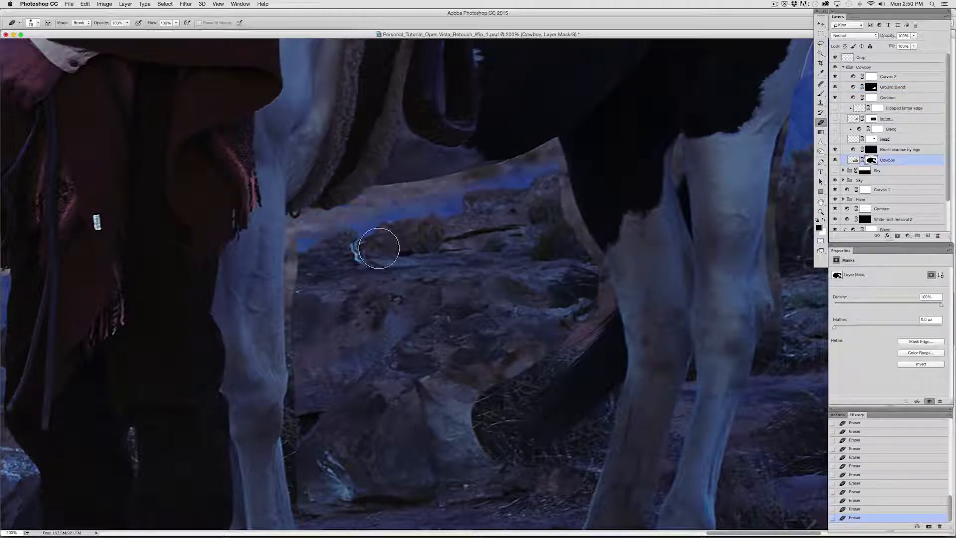
# Step: Lasso the gap between the horse's front and hind legs below the belly and fill it with black on the Cowboy layer mask
pyautogui.click(820, 45)
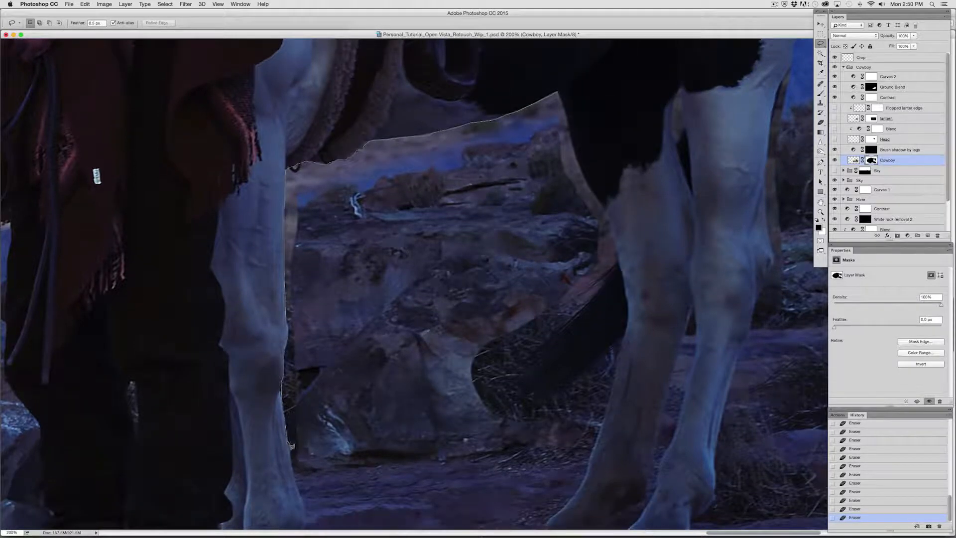
pyautogui.click(295, 477)
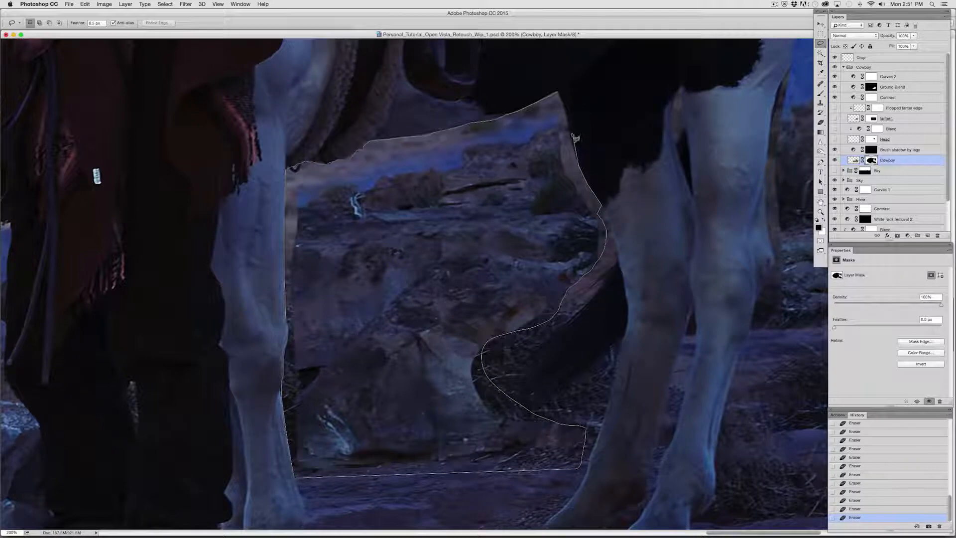
pyautogui.click(559, 93)
pyautogui.hotkey('alt', 'BackSpace')
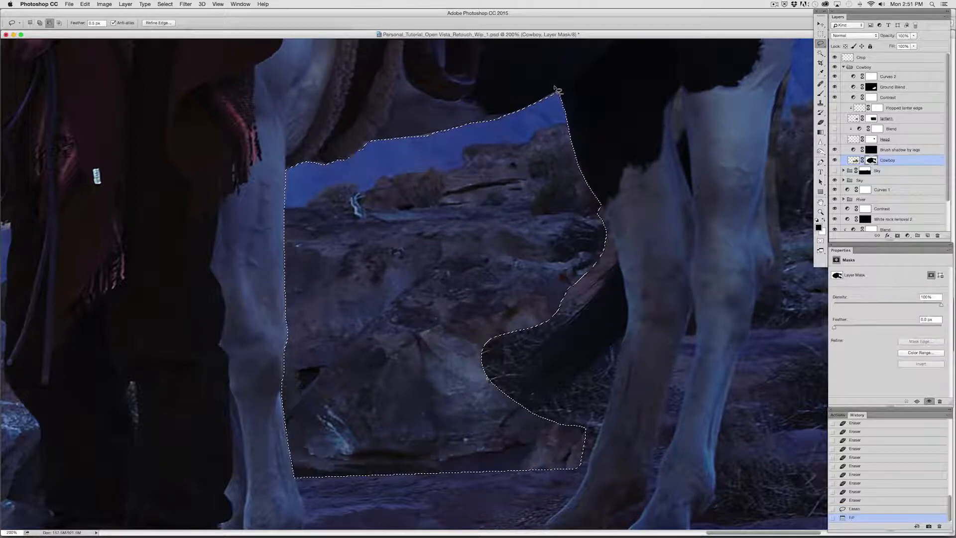
pyautogui.hotkey('alt', 'BackSpace')
pyautogui.hotkey('ctrl', 'd')
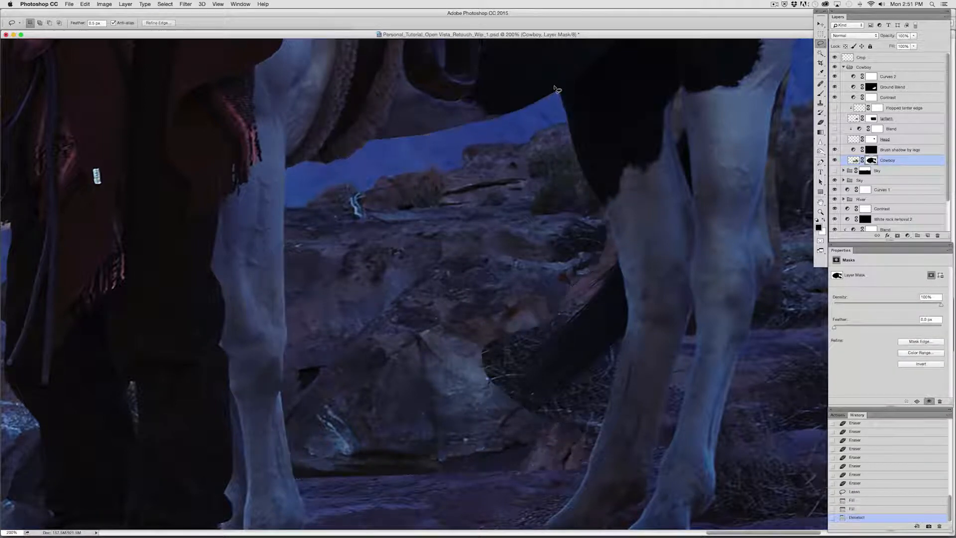
# Step: Restore the dry bush and ground around the tail between the legs by erasing on the Cowboy layer mask
pyautogui.scroll(-5, 382, 376)
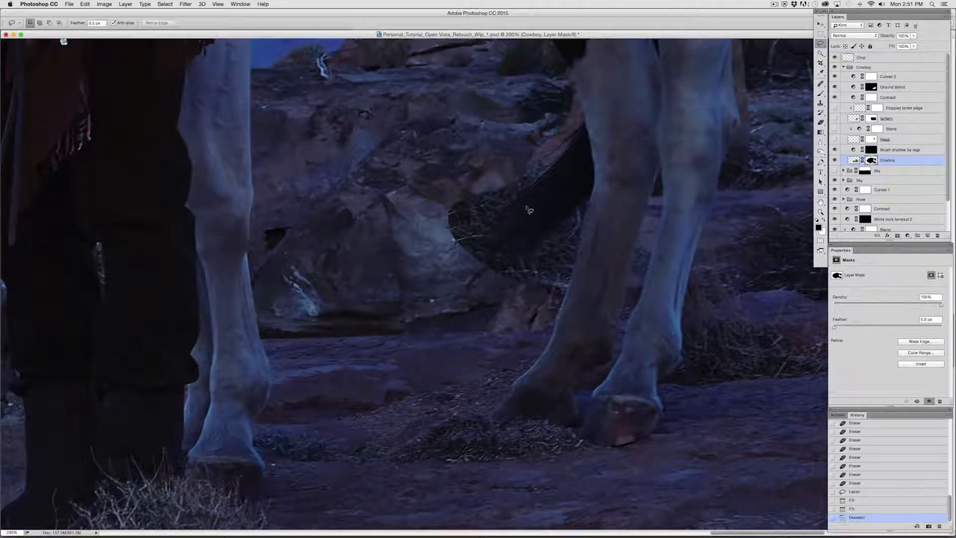
pyautogui.scroll(3, 513, 248)
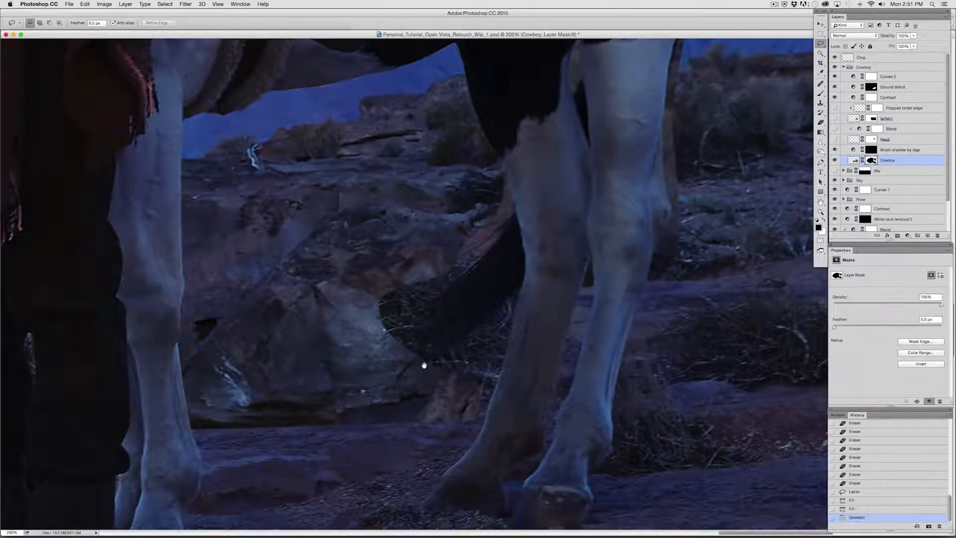
pyautogui.moveTo(423, 366); pyautogui.dragTo(450, 292)
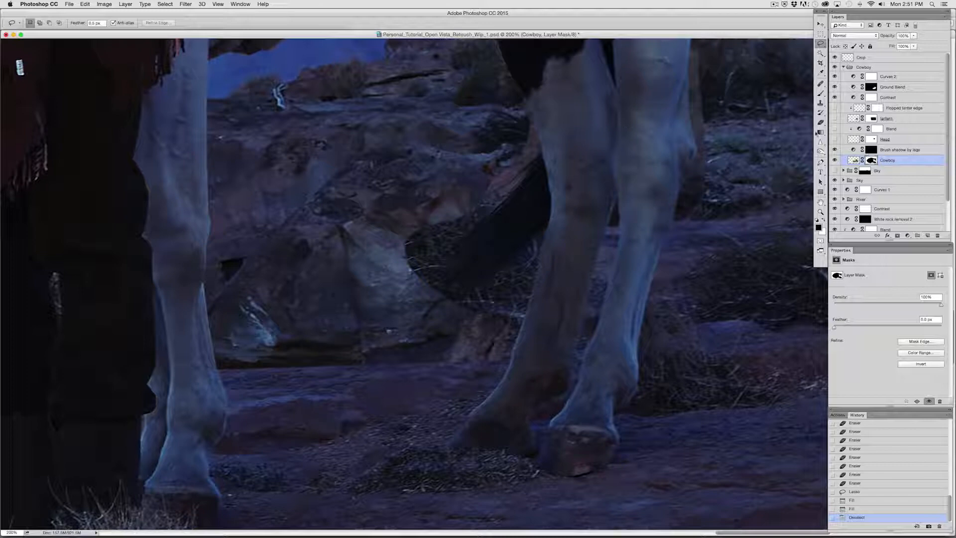
pyautogui.click(819, 124)
pyautogui.moveTo(506, 187)
pyautogui.mouseDown()
pyautogui.moveTo(468, 206)
pyautogui.moveTo(450, 232)
pyautogui.mouseUp()
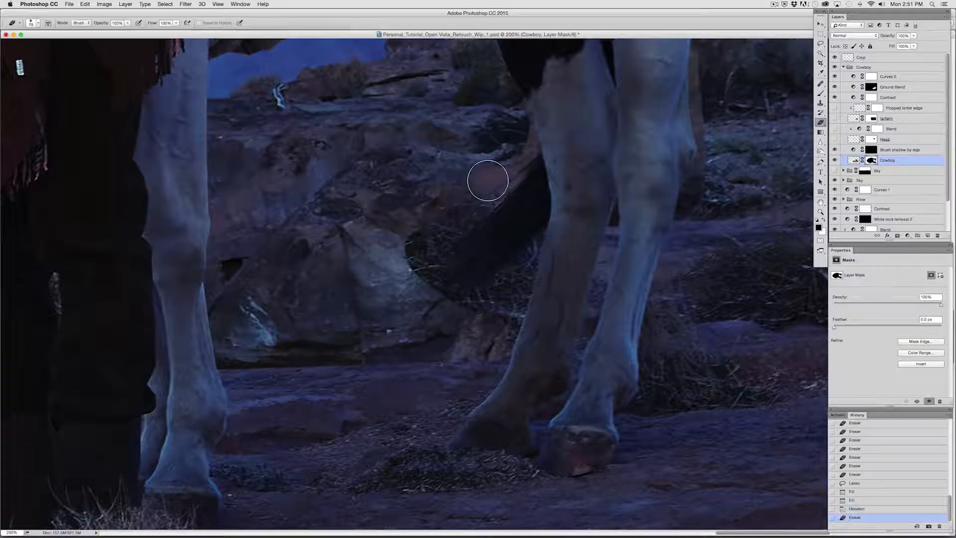
pyautogui.moveTo(508, 189)
pyautogui.mouseDown()
pyautogui.moveTo(392, 172)
pyautogui.moveTo(432, 193)
pyautogui.moveTo(361, 208)
pyautogui.moveTo(388, 202)
pyautogui.moveTo(338, 231)
pyautogui.moveTo(439, 244)
pyautogui.moveTo(507, 232)
pyautogui.moveTo(345, 273)
pyautogui.moveTo(410, 299)
pyautogui.moveTo(324, 257)
pyautogui.moveTo(310, 237)
pyautogui.moveTo(351, 218)
pyautogui.moveTo(272, 232)
pyautogui.moveTo(344, 213)
pyautogui.moveTo(279, 202)
pyautogui.moveTo(377, 208)
pyautogui.moveTo(241, 195)
pyautogui.moveTo(347, 196)
pyautogui.moveTo(266, 184)
pyautogui.moveTo(222, 181)
pyautogui.moveTo(215, 190)
pyautogui.moveTo(325, 180)
pyautogui.moveTo(364, 191)
pyautogui.moveTo(272, 163)
pyautogui.moveTo(220, 172)
pyautogui.moveTo(245, 209)
pyautogui.moveTo(223, 233)
pyautogui.moveTo(253, 251)
pyautogui.moveTo(228, 305)
pyautogui.moveTo(392, 285)
pyautogui.moveTo(235, 330)
pyautogui.moveTo(260, 351)
pyautogui.moveTo(407, 338)
pyautogui.moveTo(533, 343)
pyautogui.moveTo(419, 336)
pyautogui.moveTo(402, 313)
pyautogui.moveTo(478, 307)
pyautogui.moveTo(229, 349)
pyautogui.moveTo(381, 346)
pyautogui.moveTo(218, 362)
pyautogui.moveTo(517, 358)
pyautogui.moveTo(624, 334)
pyautogui.mouseUp()
pyautogui.press('space')
pyautogui.moveTo(570, 215); pyautogui.dragTo(559, 245)
pyautogui.press('space')
pyautogui.moveTo(611, 184); pyautogui.dragTo(597, 218)
# Step: Brush away the reddish ground above the tail and bush on the Cowboy layer mask, lowering the brush opacity to 50%
pyautogui.click(821, 93)
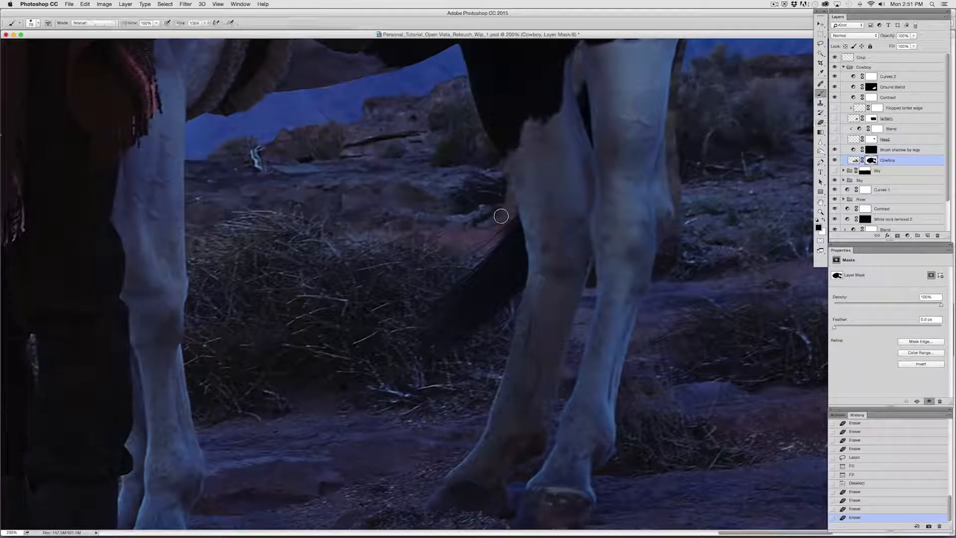
pyautogui.moveTo(501, 216)
pyautogui.mouseDown()
pyautogui.moveTo(454, 240)
pyautogui.moveTo(497, 220)
pyautogui.moveTo(446, 253)
pyautogui.mouseUp()
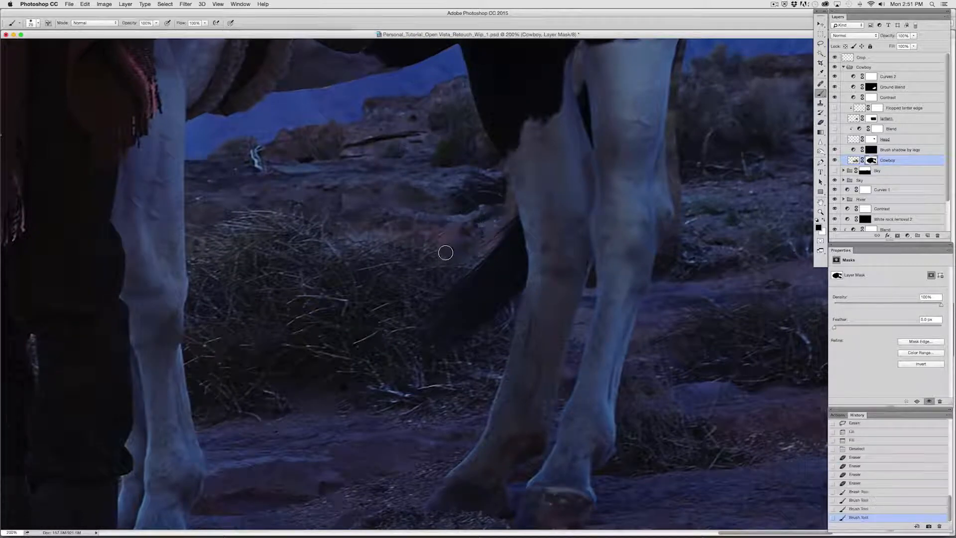
pyautogui.press('5')
pyautogui.moveTo(503, 220)
pyautogui.mouseDown()
pyautogui.moveTo(421, 277)
pyautogui.moveTo(397, 312)
pyautogui.mouseUp()
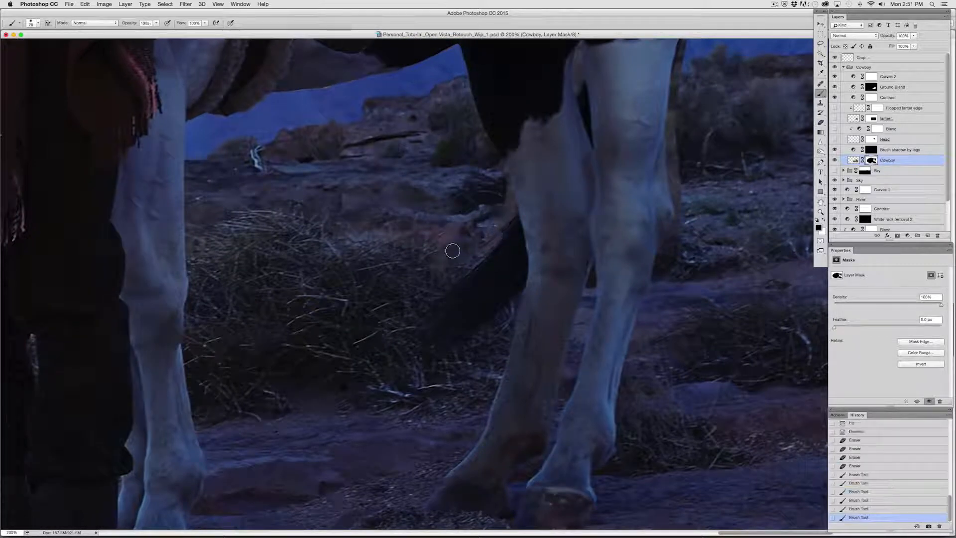
pyautogui.moveTo(451, 251); pyautogui.dragTo(419, 271)
pyautogui.moveTo(482, 213); pyautogui.dragTo(503, 197)
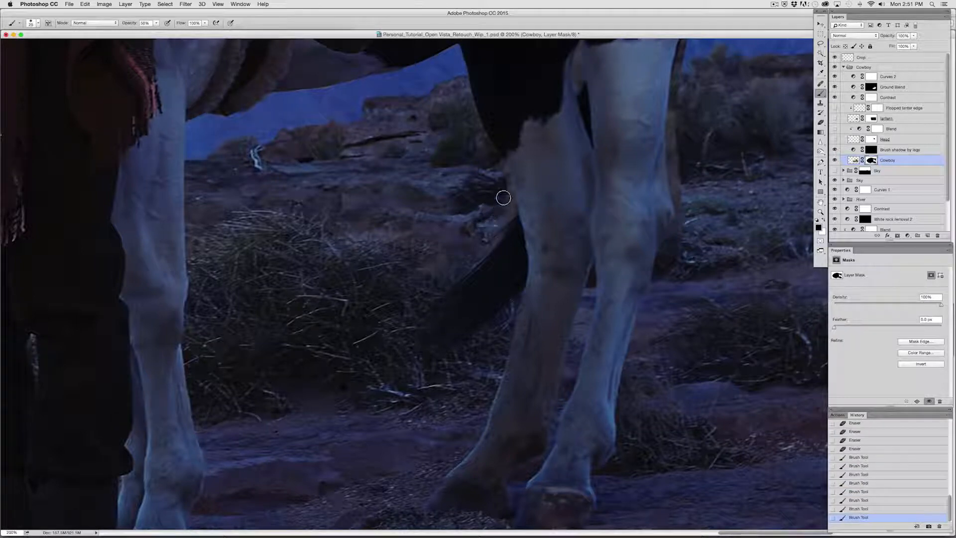
# Step: Lasso the leftover fringe along the hind leg above the tail and fill it with black on the Cowboy layer mask
pyautogui.click(821, 44)
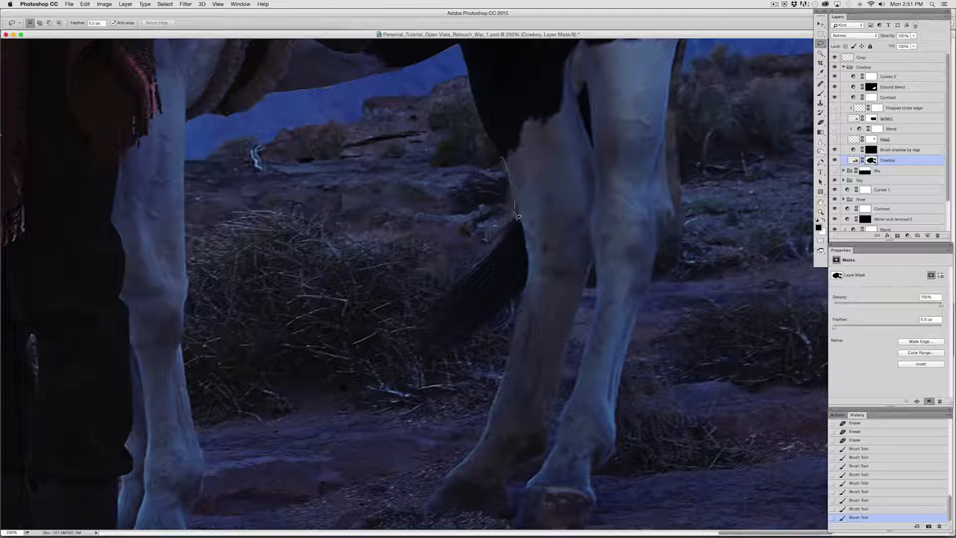
pyautogui.moveTo(457, 136); pyautogui.dragTo(461, 142)
pyautogui.hotkey('alt', 'BackSpace')
pyautogui.press('super+d')
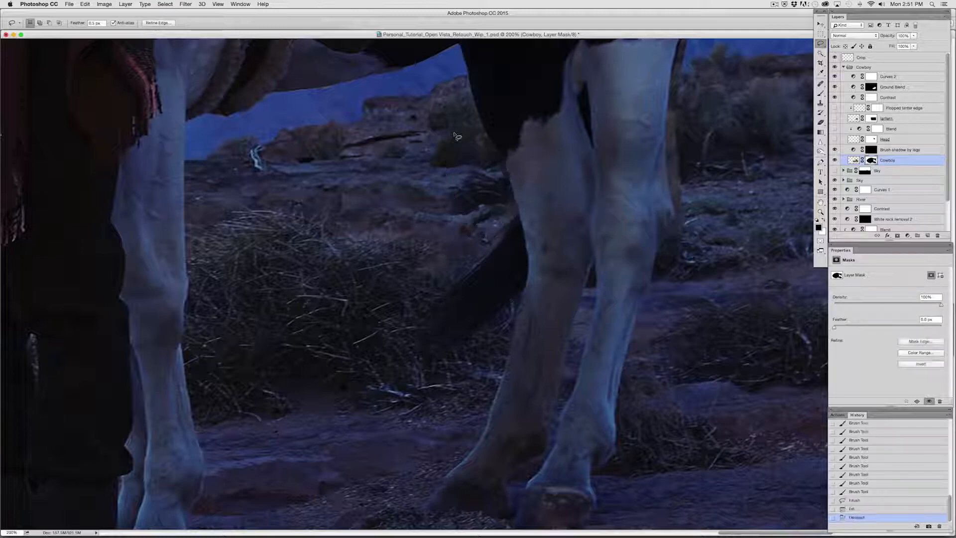
# Step: Extend the Ground Blend correction over the upper part of the bush by erasing on its layer mask, reducing the eraser opacity to 40%
pyautogui.moveTo(546, 141); pyautogui.dragTo(613, 162)
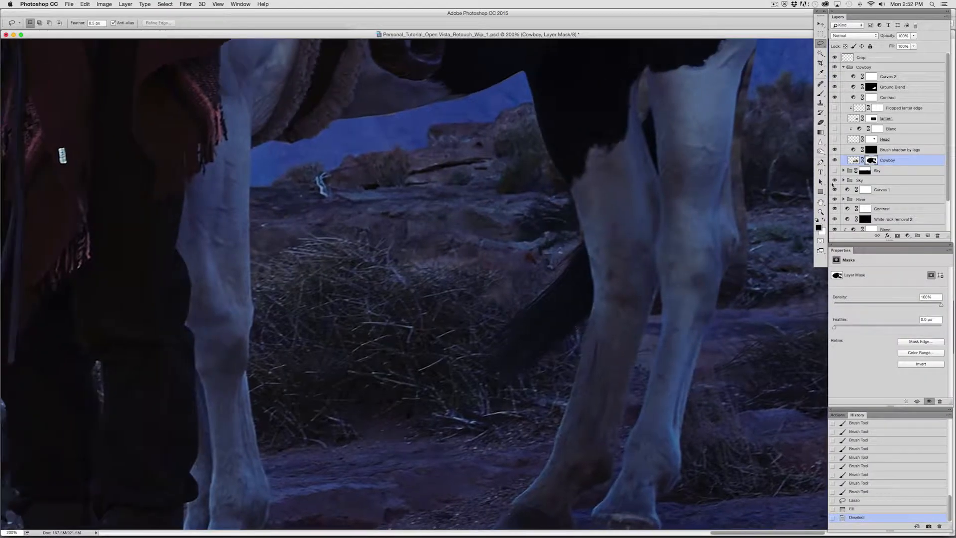
pyautogui.click(821, 122)
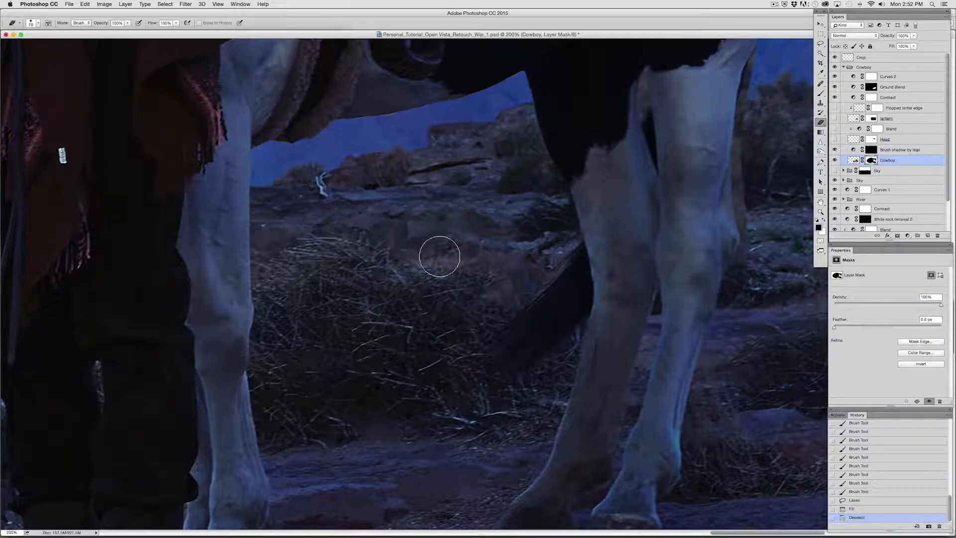
pyautogui.click(875, 88)
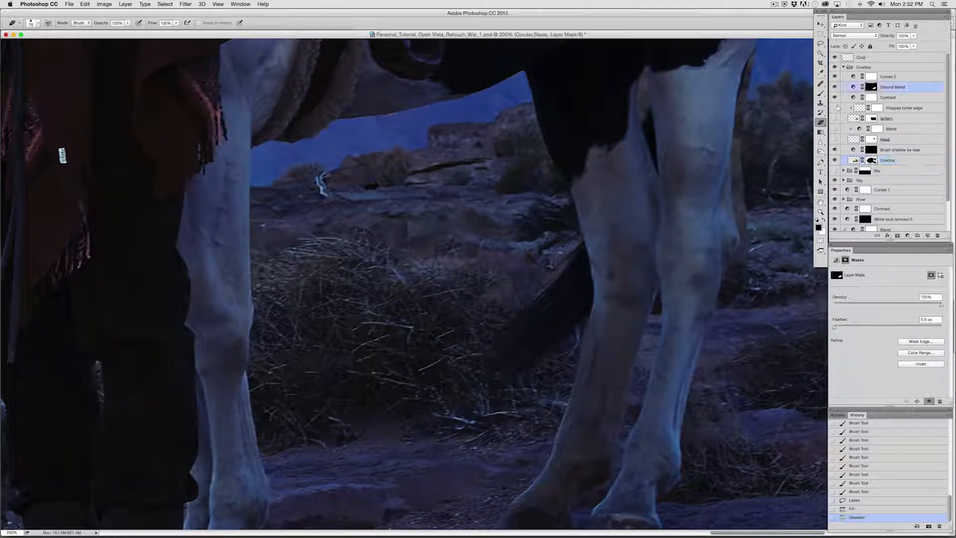
pyautogui.moveTo(540, 275); pyautogui.dragTo(506, 282)
pyautogui.moveTo(421, 253)
pyautogui.mouseDown()
pyautogui.moveTo(448, 256)
pyautogui.moveTo(365, 213)
pyautogui.mouseUp()
pyautogui.click(404, 231)
pyautogui.moveTo(294, 231)
pyautogui.mouseDown()
pyautogui.moveTo(264, 251)
pyautogui.moveTo(286, 241)
pyautogui.moveTo(299, 260)
pyautogui.mouseUp()
pyautogui.press('4')
pyautogui.moveTo(348, 239); pyautogui.dragTo(291, 268)
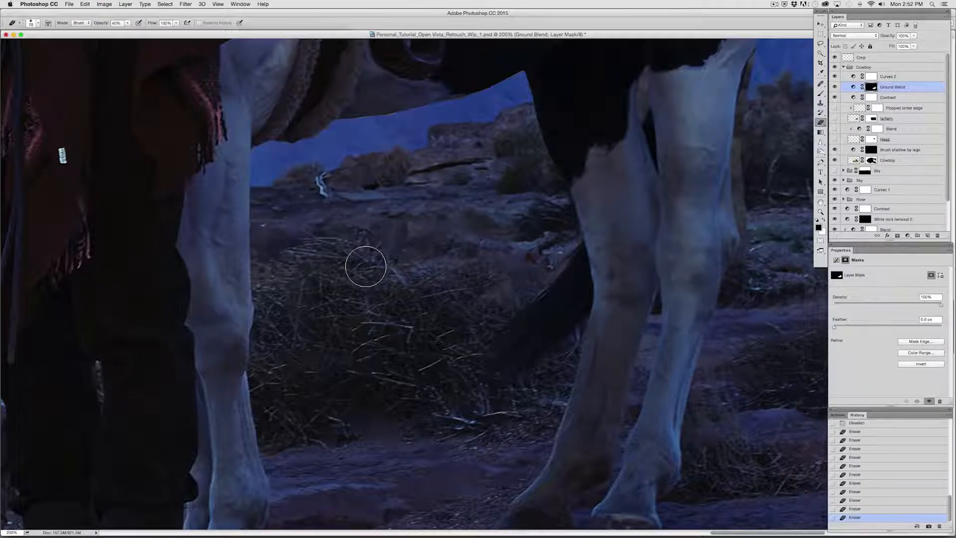
pyautogui.moveTo(451, 283); pyautogui.dragTo(452, 261)
pyautogui.moveTo(299, 274); pyautogui.dragTo(277, 294)
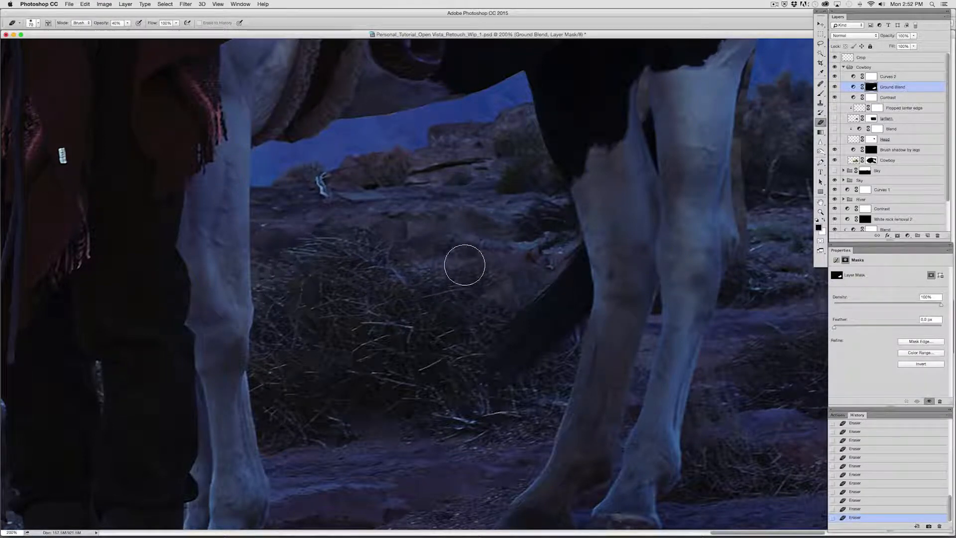
pyautogui.moveTo(505, 264); pyautogui.dragTo(525, 263)
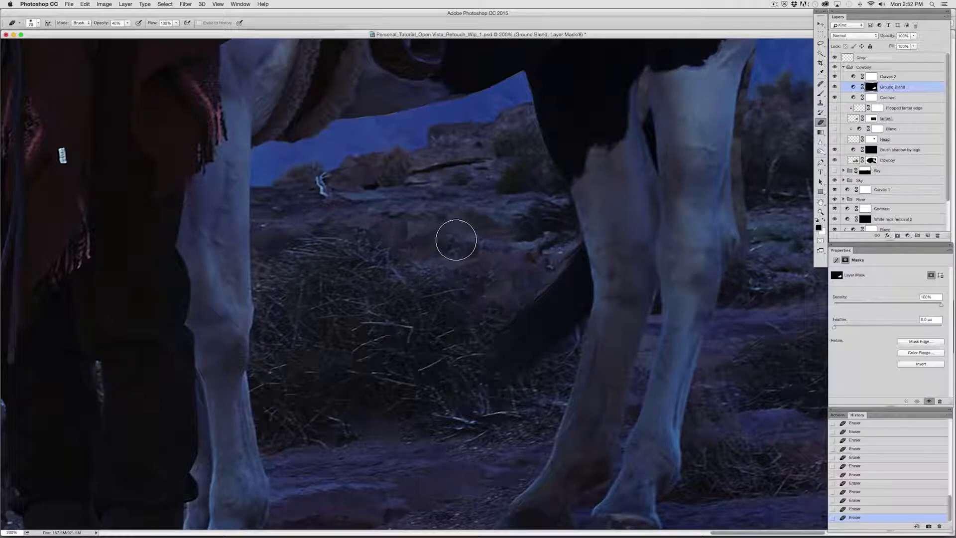
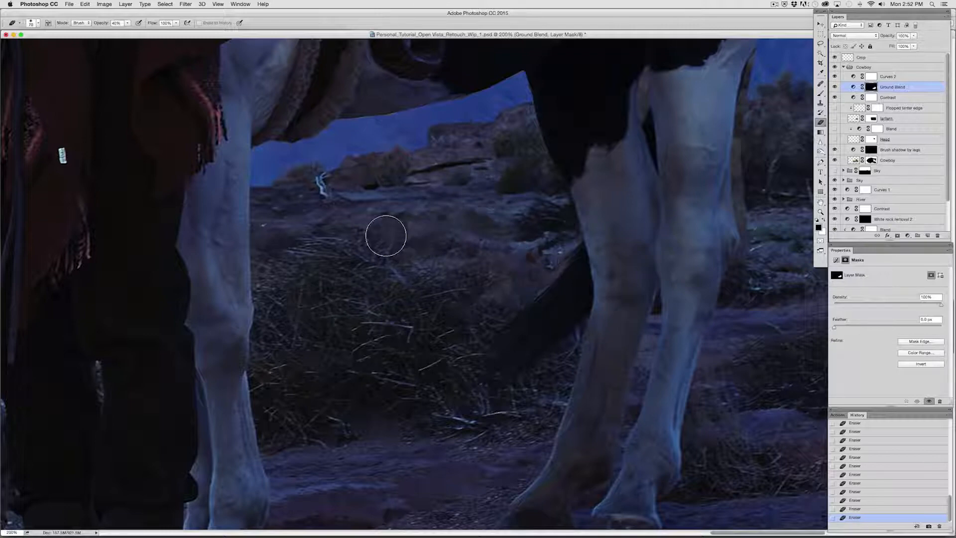
pyautogui.click(821, 93)
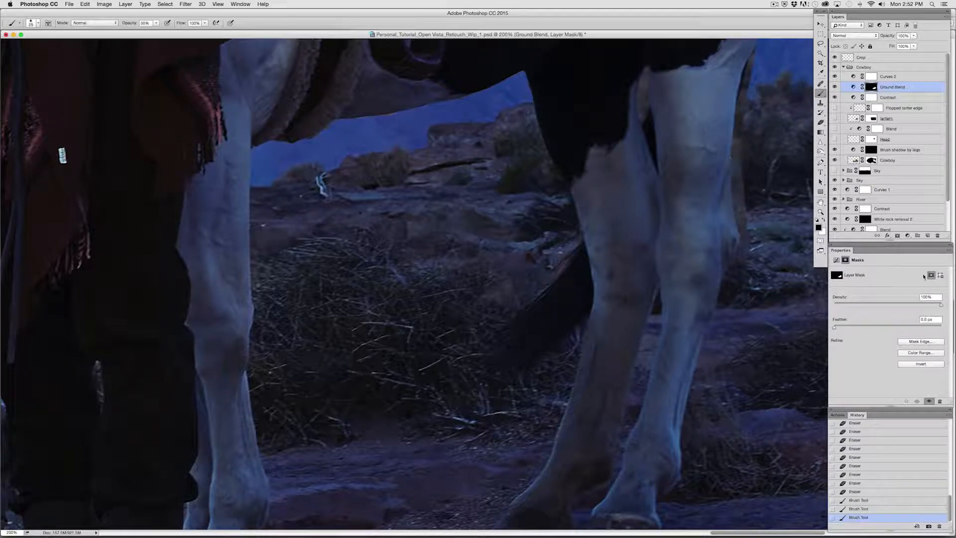
pyautogui.click(855, 502)
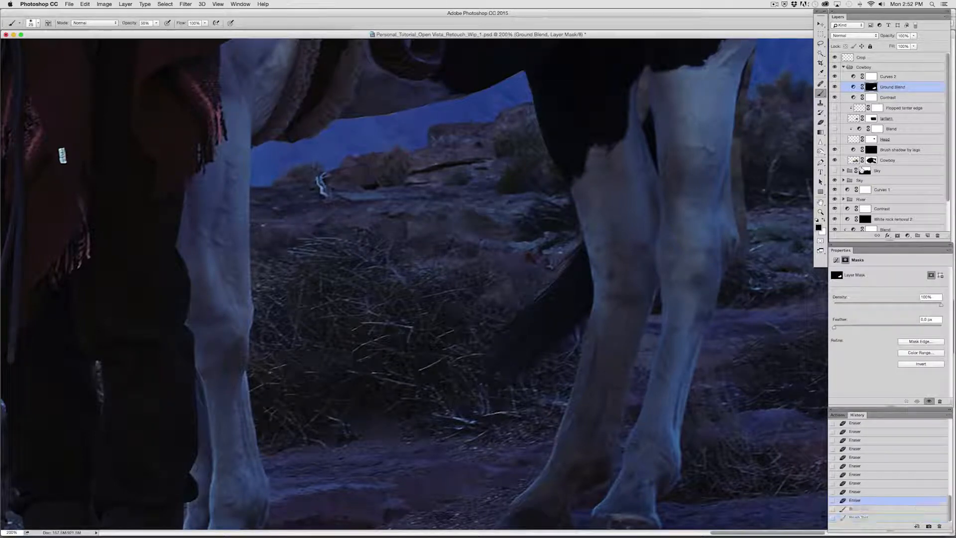
pyautogui.click(862, 160)
pyautogui.moveTo(302, 242)
pyautogui.mouseDown()
pyautogui.moveTo(271, 233)
pyautogui.moveTo(259, 242)
pyautogui.mouseUp()
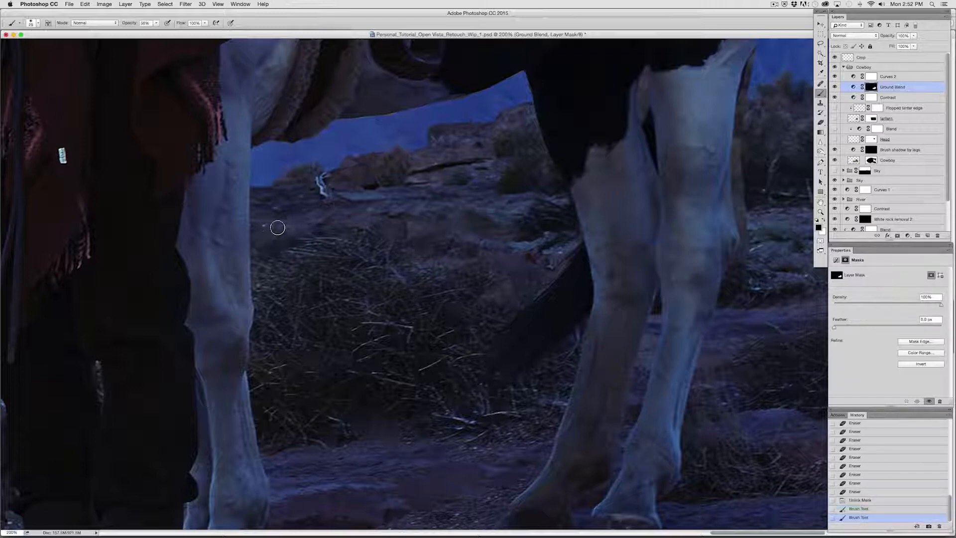
pyautogui.click(278, 240)
pyautogui.click(269, 245)
pyautogui.click(277, 236)
pyautogui.click(281, 227)
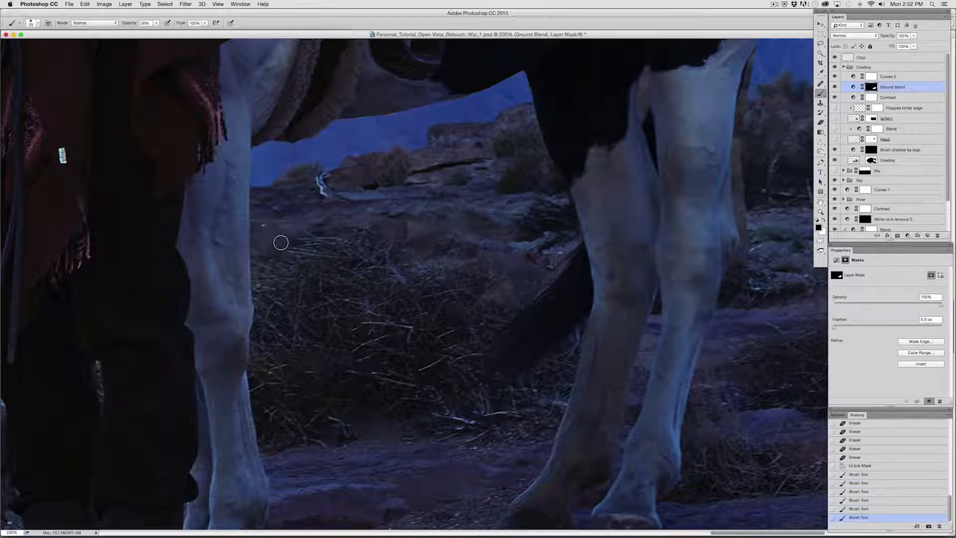
pyautogui.click(293, 228)
pyautogui.click(291, 228)
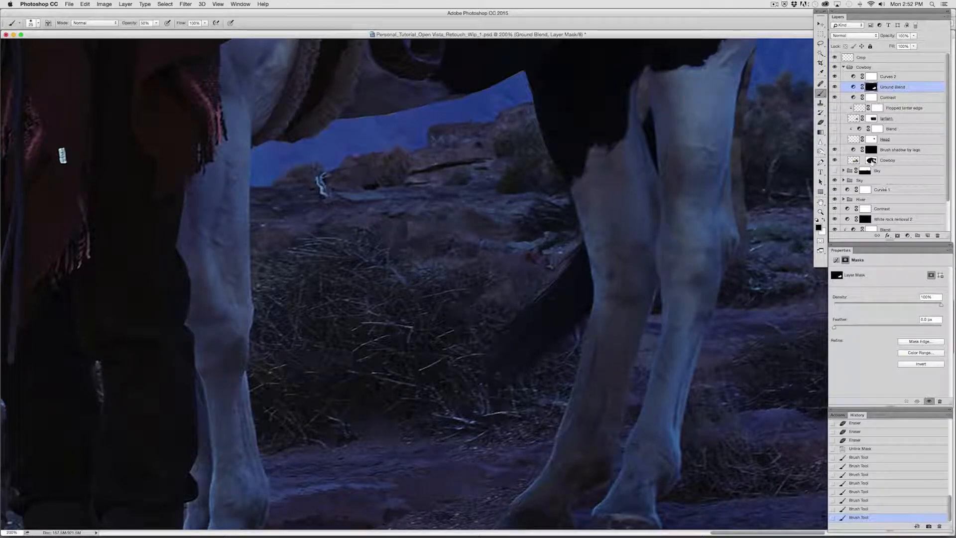
pyautogui.click(858, 449)
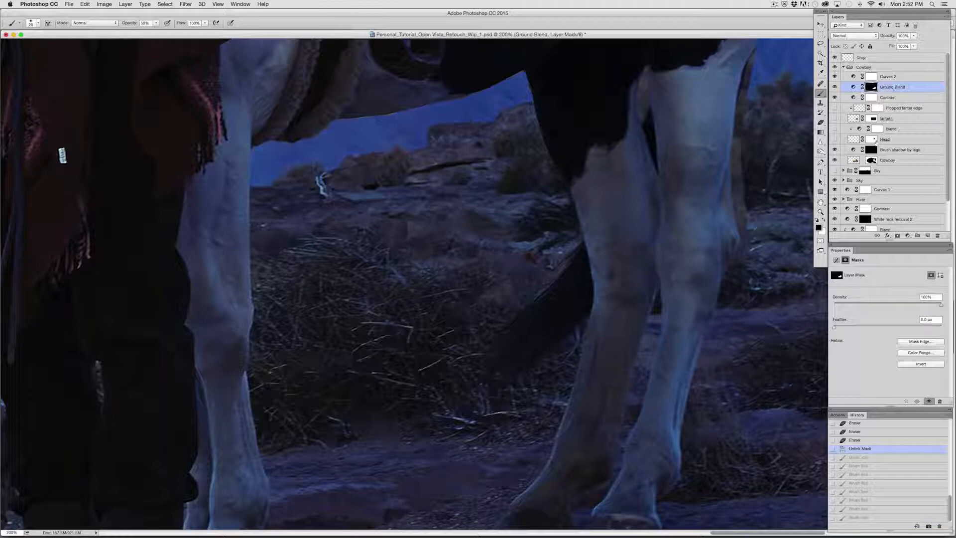
pyautogui.click(863, 160)
# Step: Fade the bush's upper edge from the front leg toward its middle by brushing on the Cowboy layer mask
pyautogui.click(872, 160)
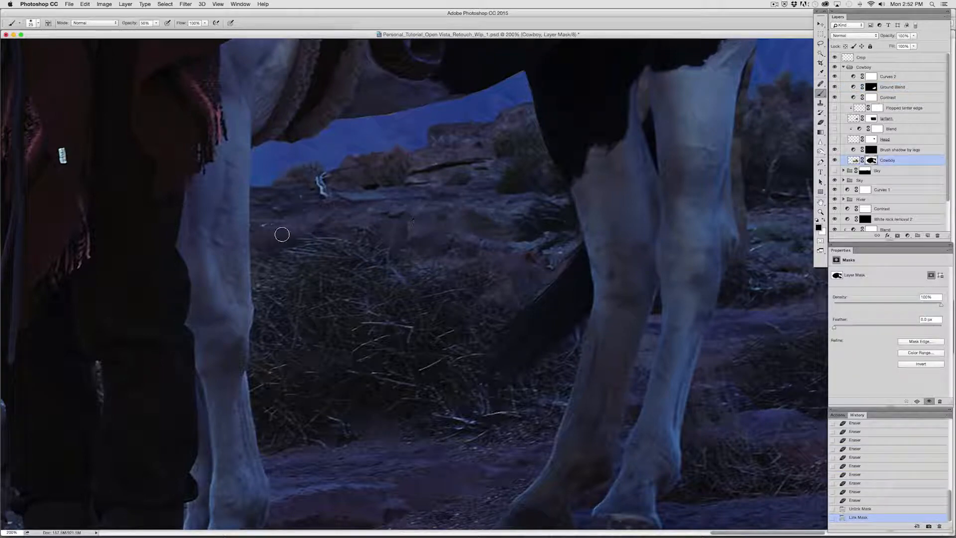
pyautogui.moveTo(282, 234); pyautogui.dragTo(268, 241)
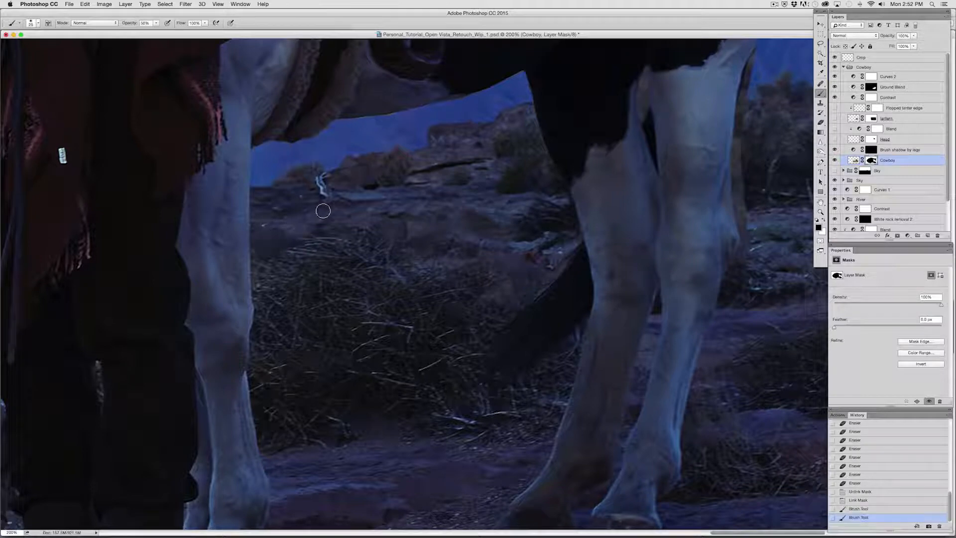
pyautogui.moveTo(323, 211); pyautogui.dragTo(274, 238)
pyautogui.moveTo(397, 239)
pyautogui.mouseDown()
pyautogui.moveTo(445, 258)
pyautogui.moveTo(424, 247)
pyautogui.moveTo(484, 250)
pyautogui.moveTo(427, 221)
pyautogui.moveTo(435, 236)
pyautogui.moveTo(463, 239)
pyautogui.moveTo(450, 233)
pyautogui.moveTo(442, 258)
pyautogui.moveTo(463, 242)
pyautogui.moveTo(433, 250)
pyautogui.mouseUp()
# Step: Brush away the remaining ground between the bush and the tail on the Cowboy layer mask with a larger brush at 60% opacity
pyautogui.press(']')
pyautogui.press(']')
pyautogui.press(']')
pyautogui.press('6')
pyautogui.click(517, 267)
pyautogui.moveTo(491, 256)
pyautogui.mouseDown()
pyautogui.moveTo(512, 258)
pyautogui.moveTo(507, 286)
pyautogui.mouseUp()
pyautogui.click(519, 266)
pyautogui.click(526, 274)
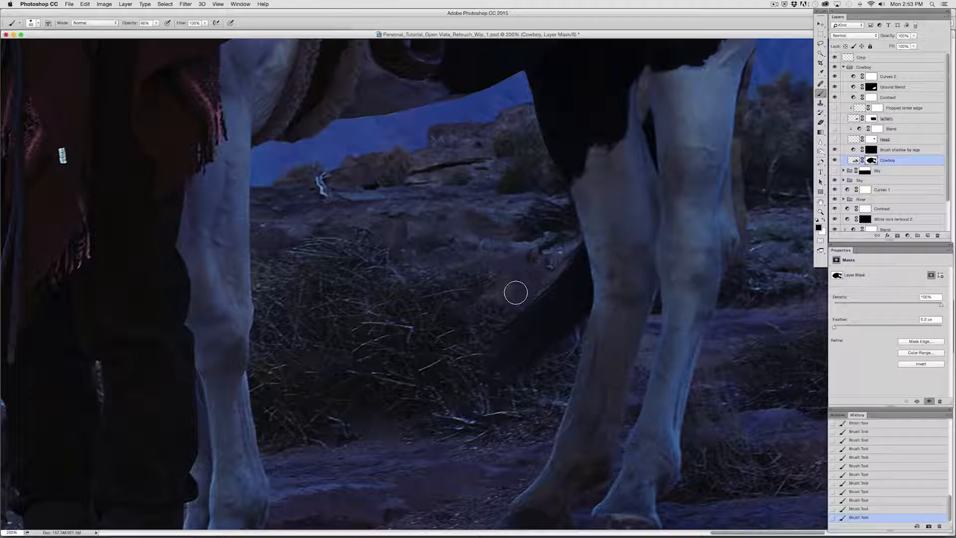
pyautogui.click(537, 263)
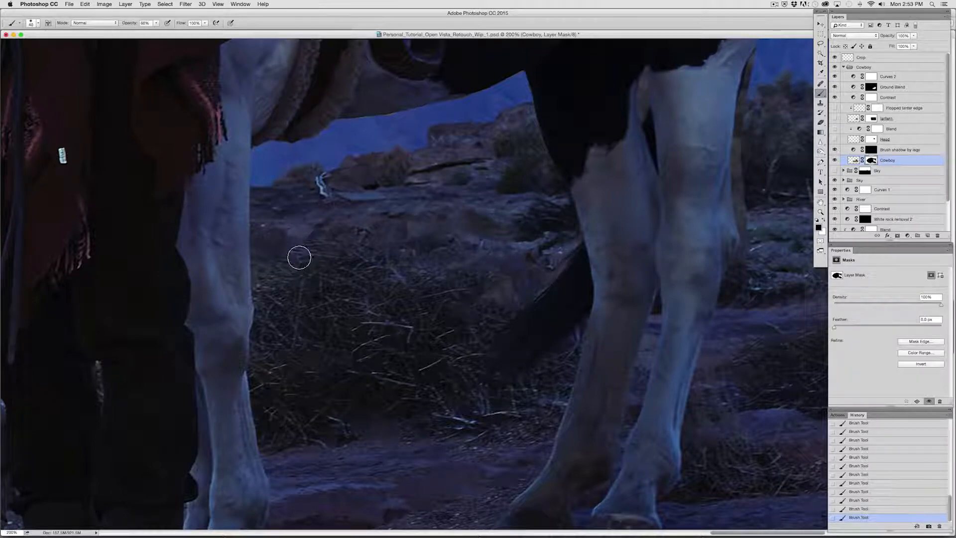
# Step: Soften the tail's upper edge beside the hind leg by erasing on the Cowboy layer mask at 30% opacity
pyautogui.press('4')
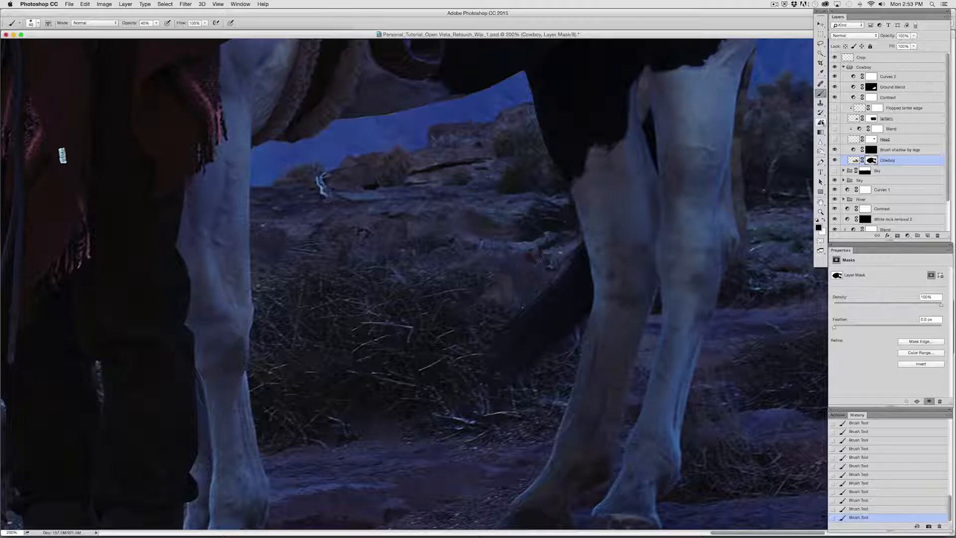
pyautogui.click(821, 123)
pyautogui.moveTo(572, 263); pyautogui.dragTo(514, 357)
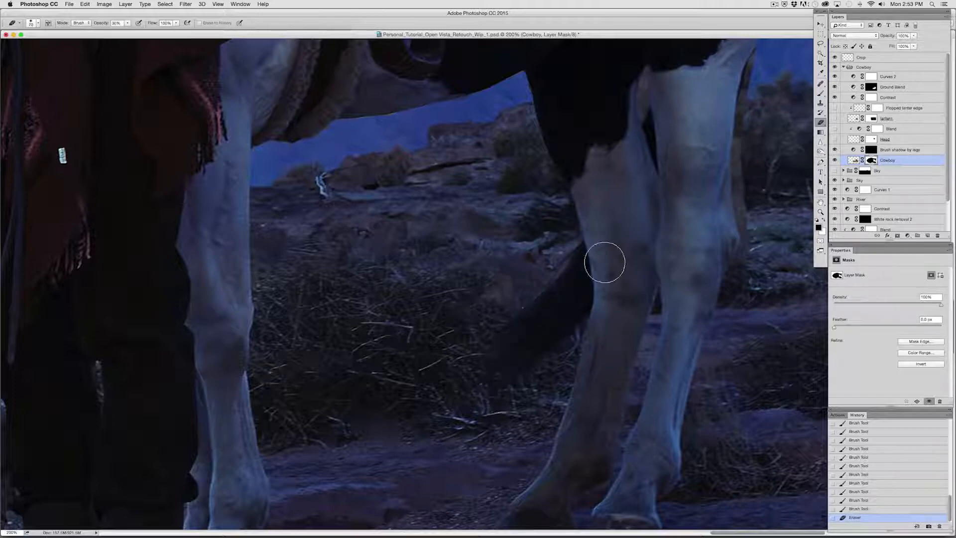
# Step: Inspect the cut-out edges of the hind legs, rump and saddle for leftover fringe against the background
pyautogui.moveTo(561, 305); pyautogui.dragTo(374, 248)
pyautogui.moveTo(477, 170); pyautogui.dragTo(402, 327)
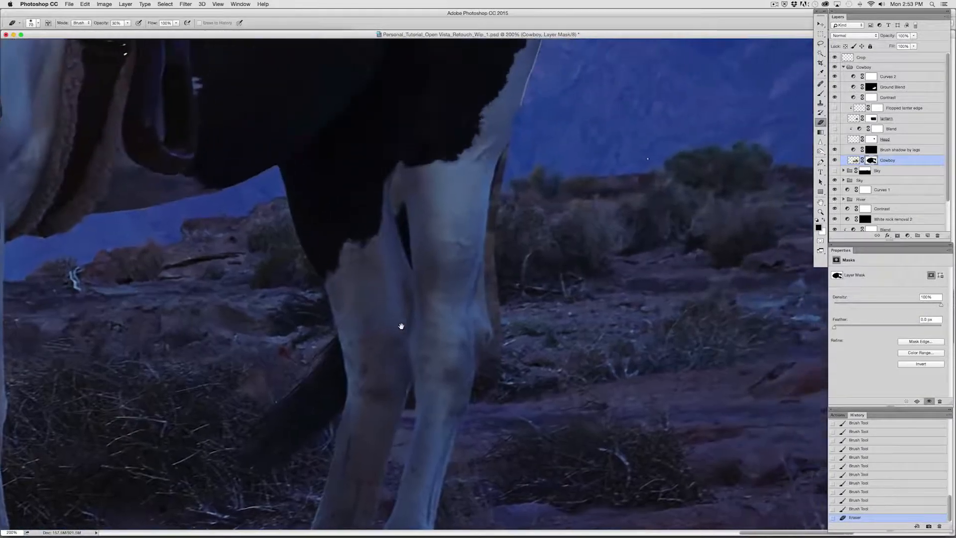
pyautogui.moveTo(391, 270); pyautogui.dragTo(412, 292)
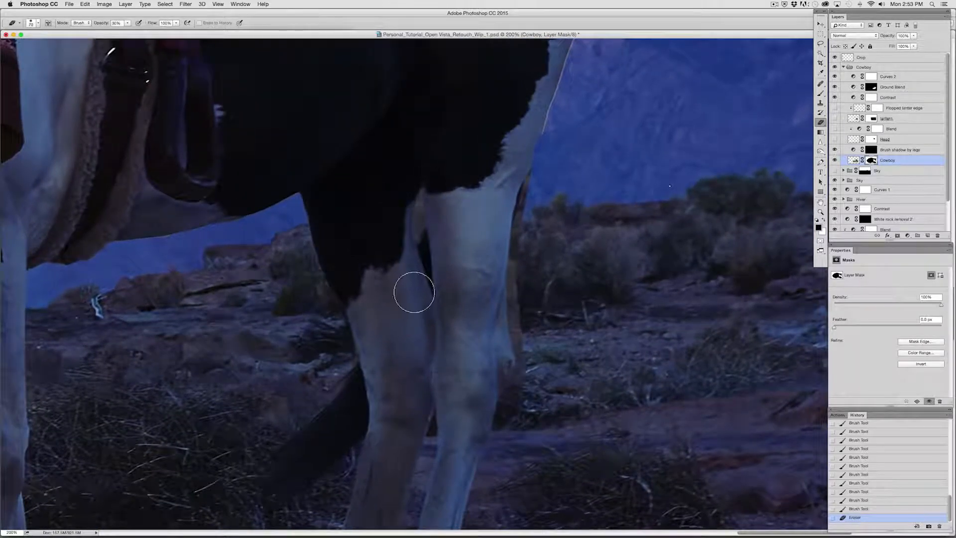
pyautogui.scroll(-5, 418, 202)
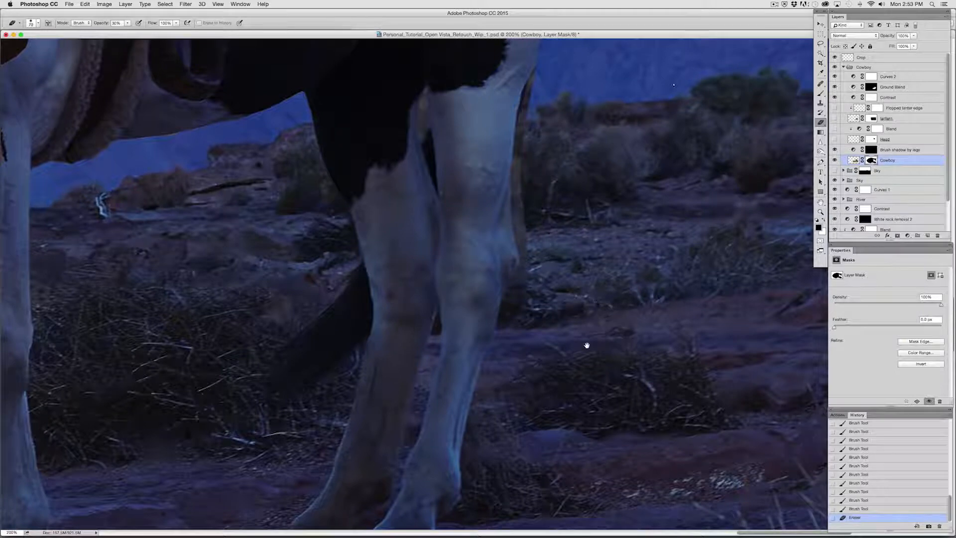
pyautogui.moveTo(587, 345); pyautogui.dragTo(462, 346)
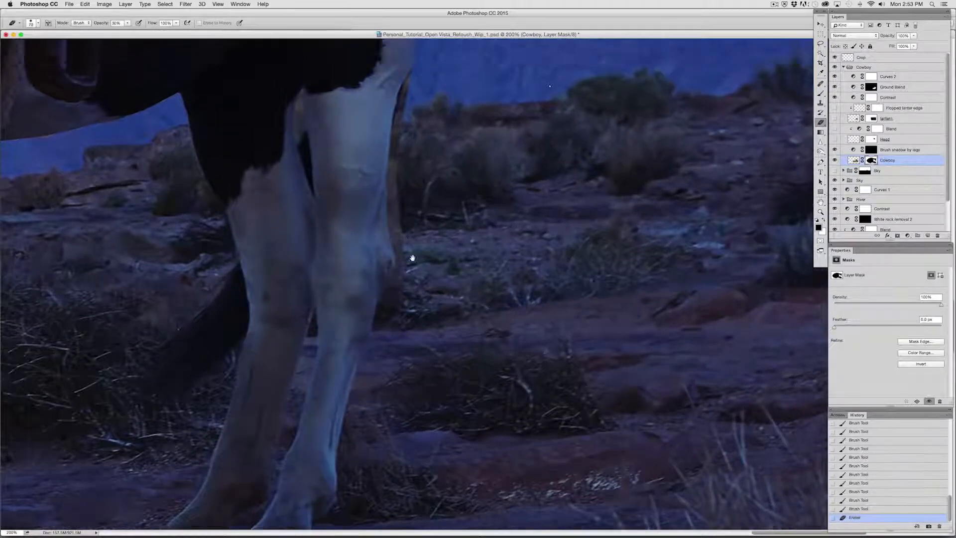
pyautogui.scroll(15, 513, 335)
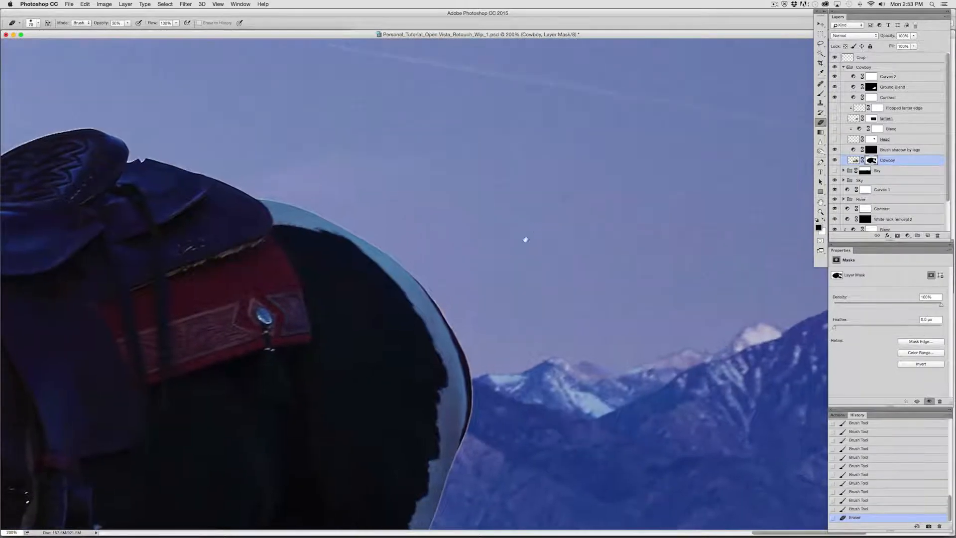
pyautogui.scroll(-2, 525, 239)
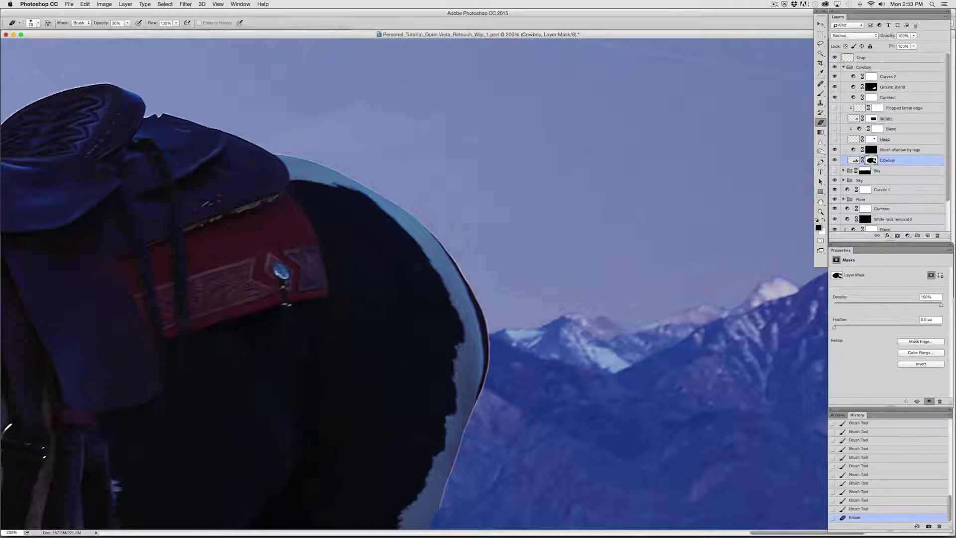
pyautogui.hscroll(-10, 224, 199)
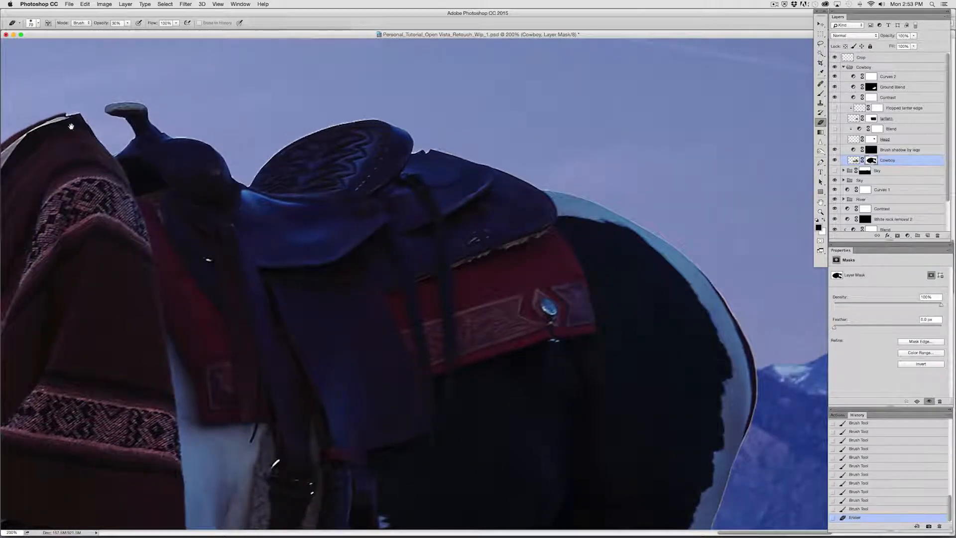
pyautogui.hscroll(-5, 209, 159)
pyautogui.hscroll(9, 334, 187)
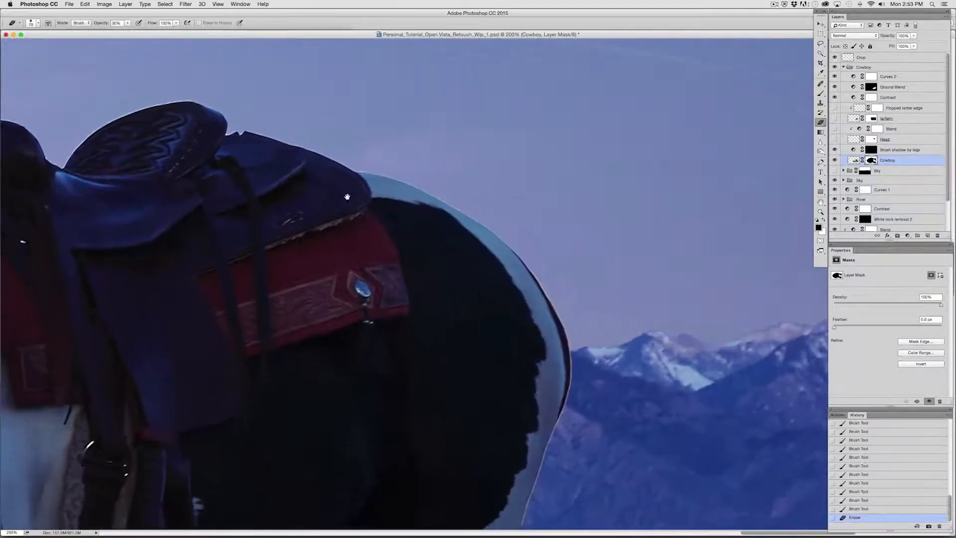
pyautogui.hscroll(-6, 347, 197)
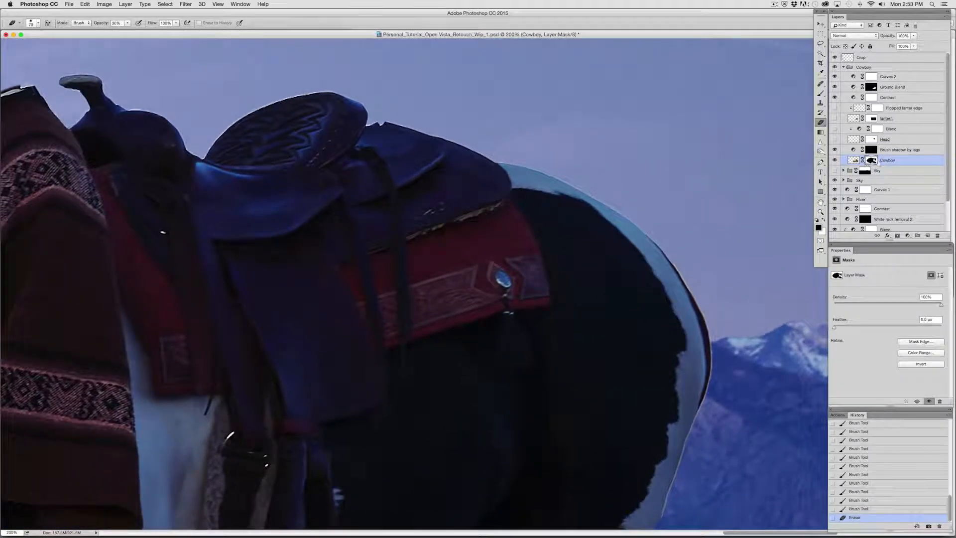
# Step: Load the Cowboy layer mask as a selection, feather it by 1 pixel and invert it
pyautogui.keyDown('super'); pyautogui.click(871, 161); pyautogui.keyUp('super')
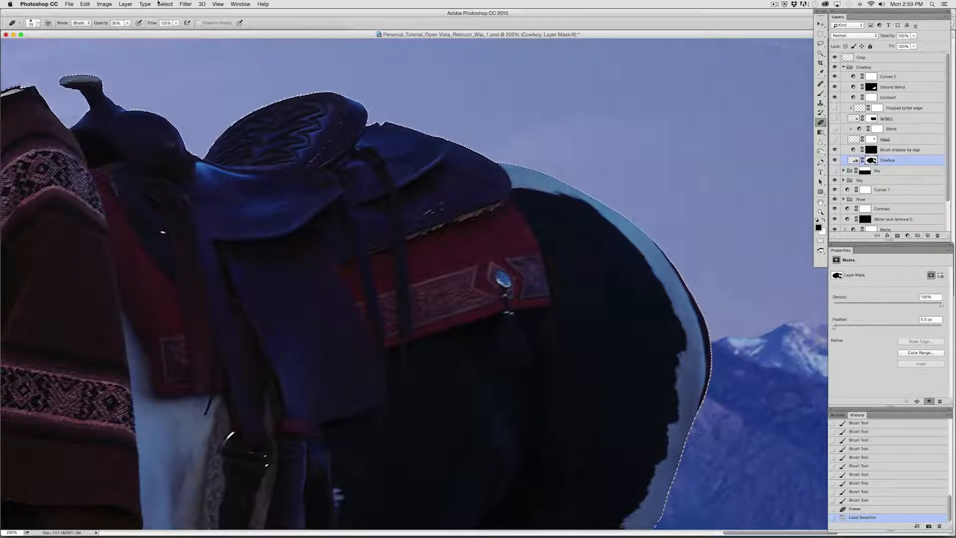
pyautogui.rightClick(339, 172)
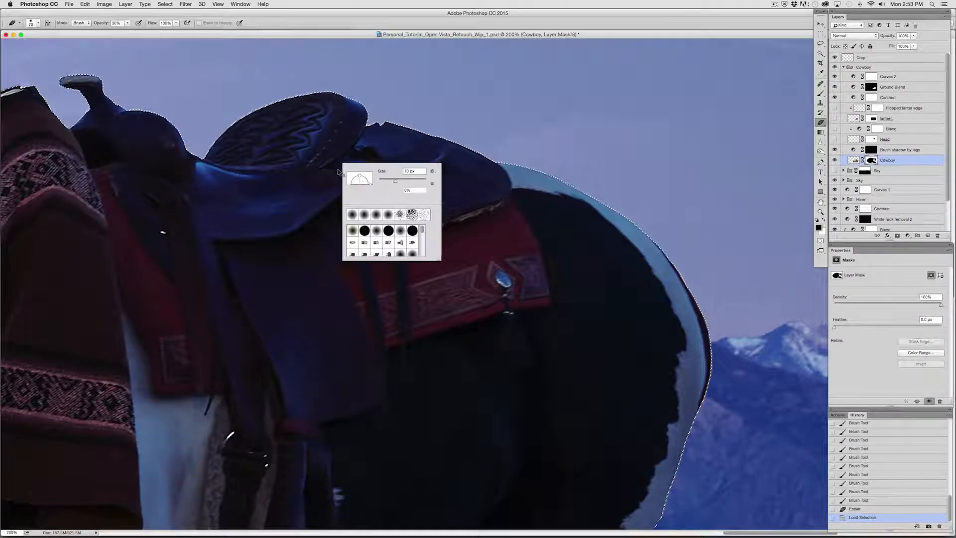
pyautogui.click(821, 33)
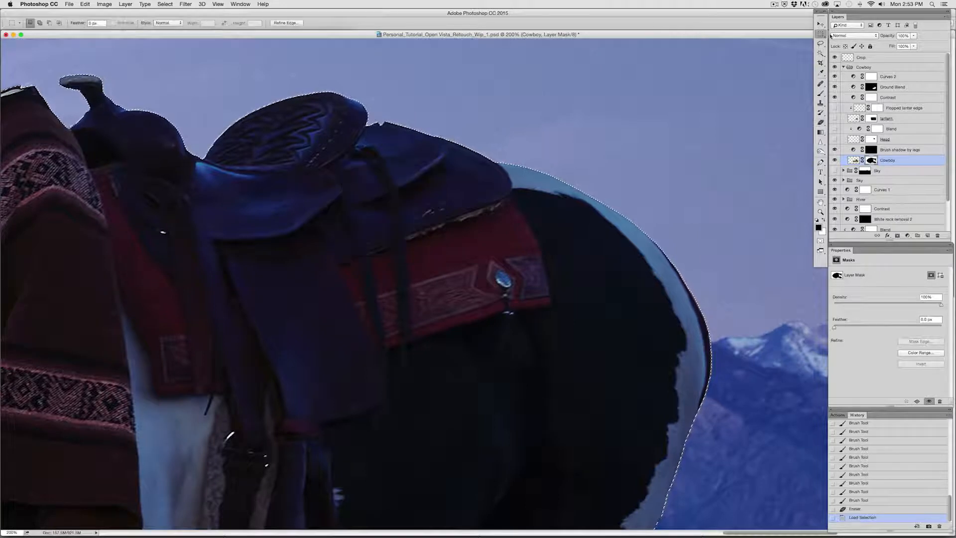
pyautogui.rightClick(444, 213)
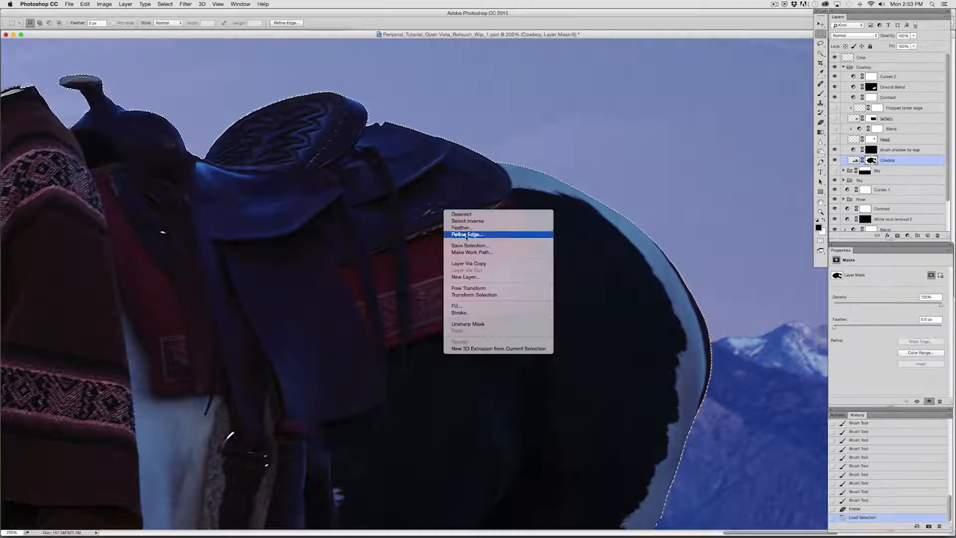
pyautogui.click(472, 228)
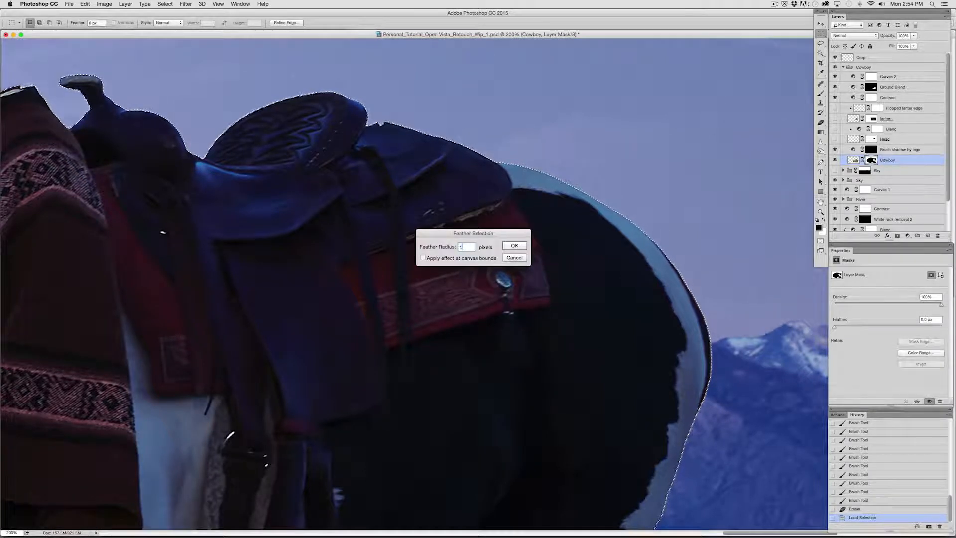
pyautogui.press('Return')
pyautogui.press('shift+super+i')
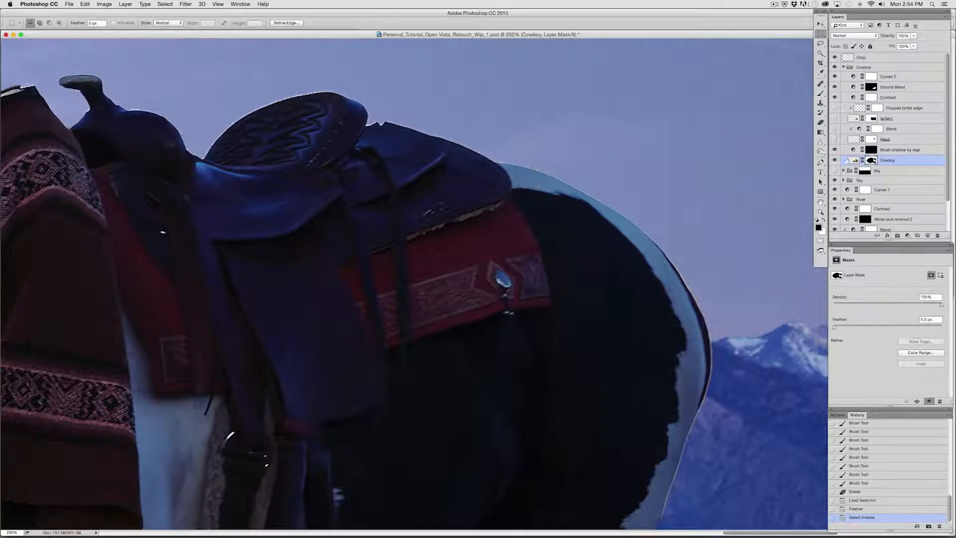
# Step: Brush black at 100% opacity along the saddle's upper outline within the inverted selection on the Cowboy layer mask
pyautogui.click(820, 95)
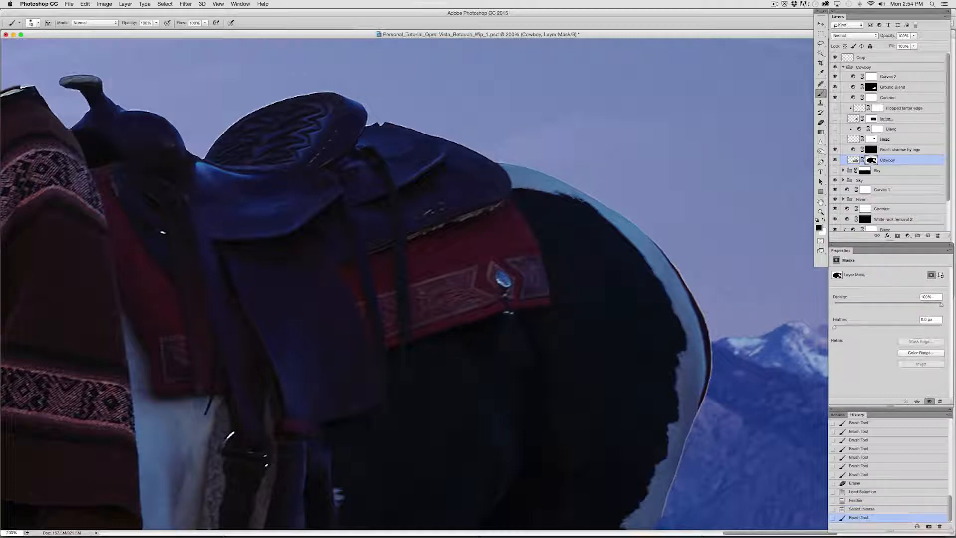
pyautogui.click(498, 155)
pyautogui.press(']')
pyautogui.click(498, 155)
pyautogui.click(393, 130)
pyautogui.click(348, 126)
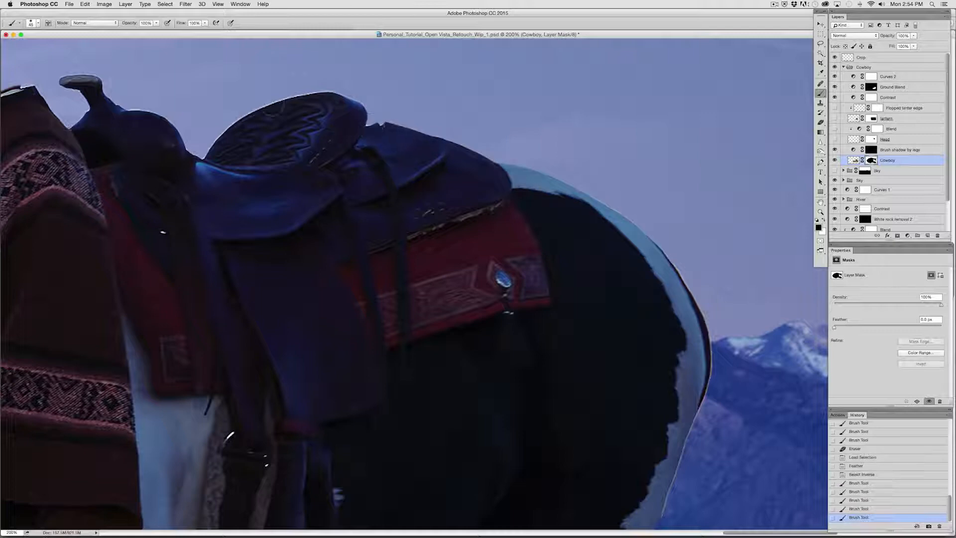
pyautogui.click(270, 125)
pyautogui.click(297, 97)
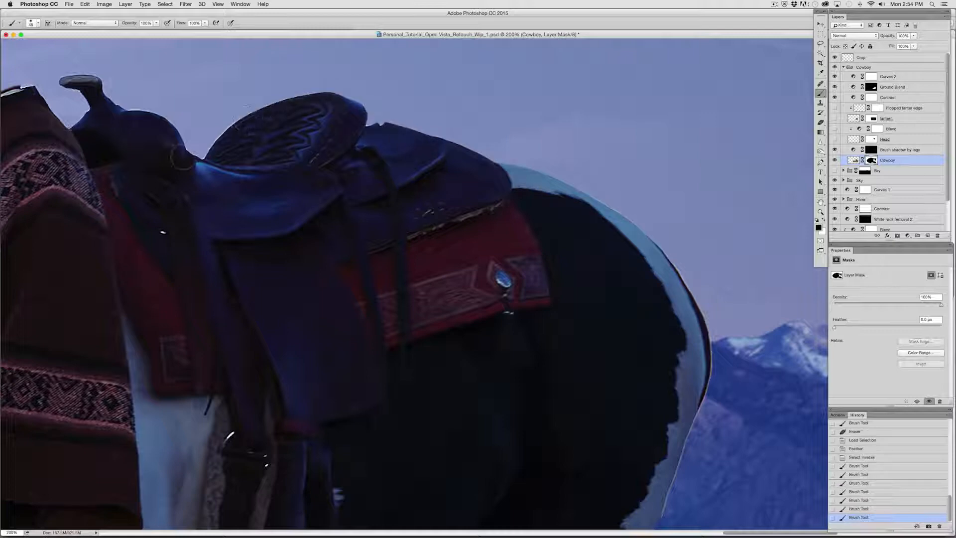
pyautogui.click(187, 170)
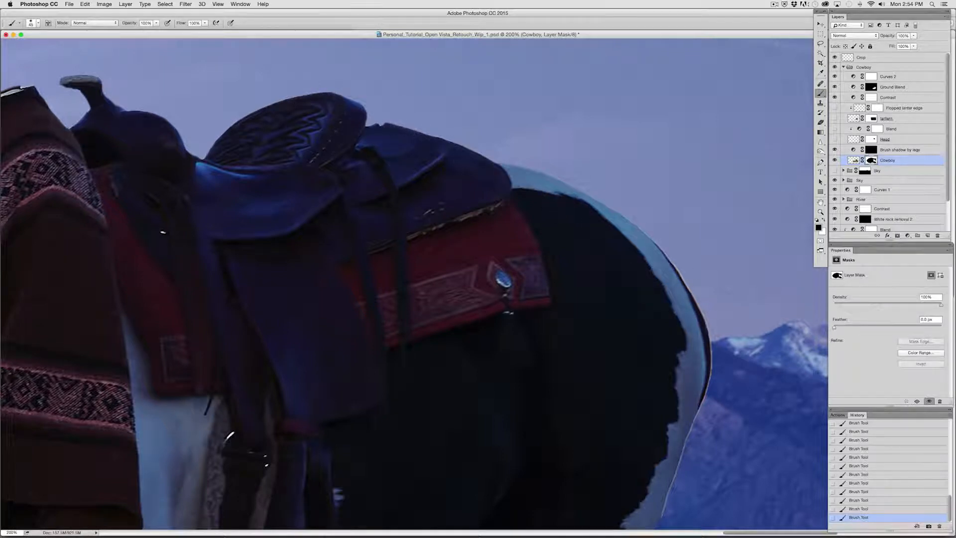
# Step: Brush away the light fringe along the horse's rump and upper hind leg within the selection on the Cowboy layer mask
pyautogui.moveTo(625, 391); pyautogui.dragTo(429, 255)
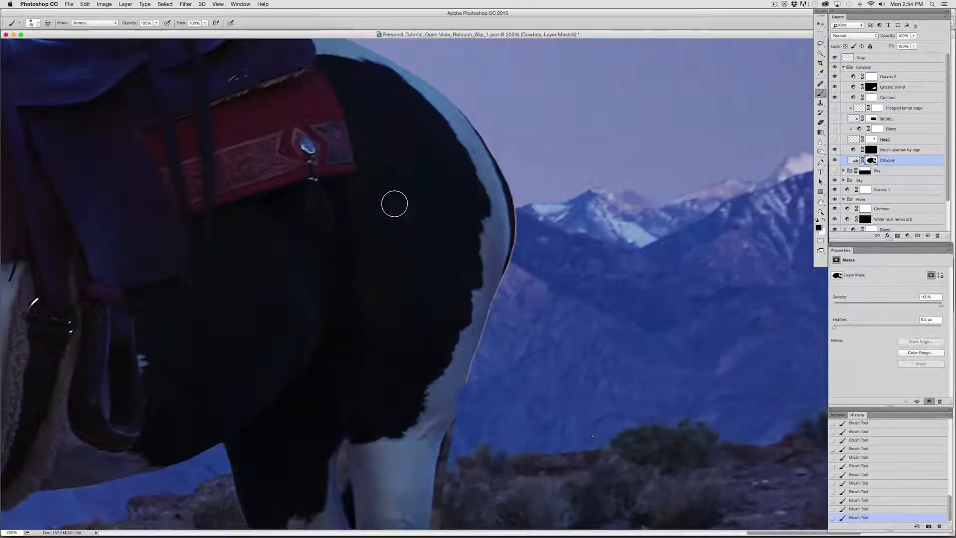
pyautogui.press('super+equal')
pyautogui.moveTo(636, 167)
pyautogui.mouseDown()
pyautogui.moveTo(593, 279)
pyautogui.moveTo(605, 273)
pyautogui.mouseUp()
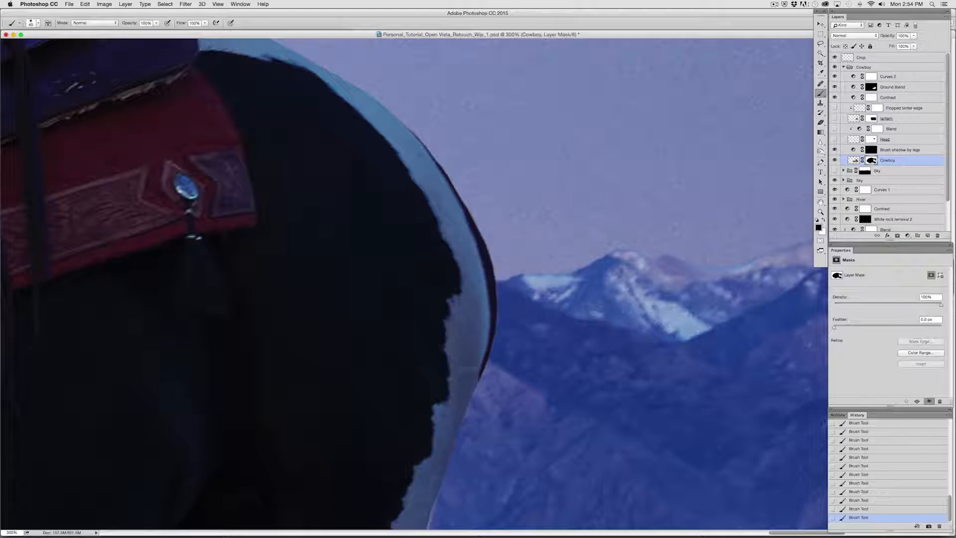
pyautogui.scroll(-5, 530, 348)
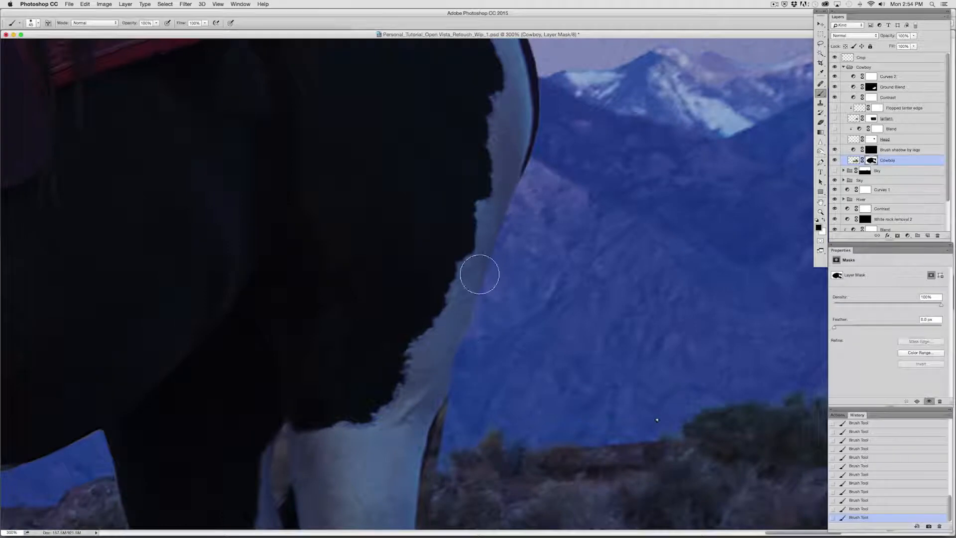
pyautogui.scroll(-3, 510, 354)
pyautogui.scroll(5, 495, 326)
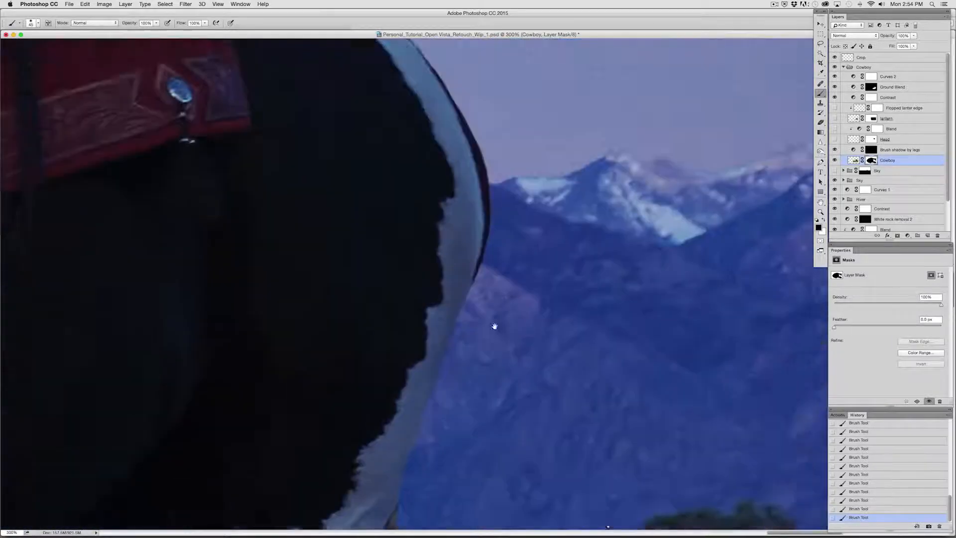
pyautogui.scroll(1, 495, 326)
pyautogui.scroll(5, 524, 154)
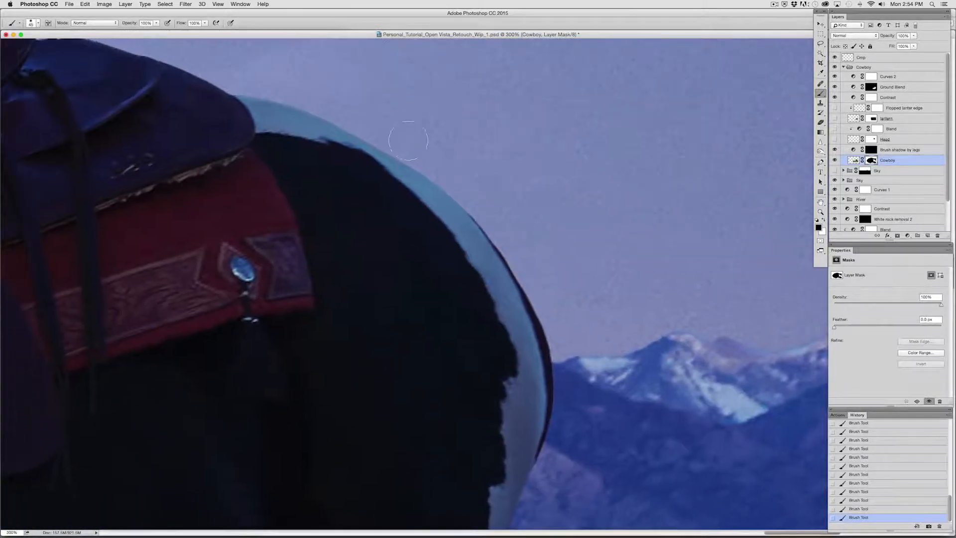
pyautogui.scroll(-6, 579, 251)
pyautogui.scroll(4, 580, 250)
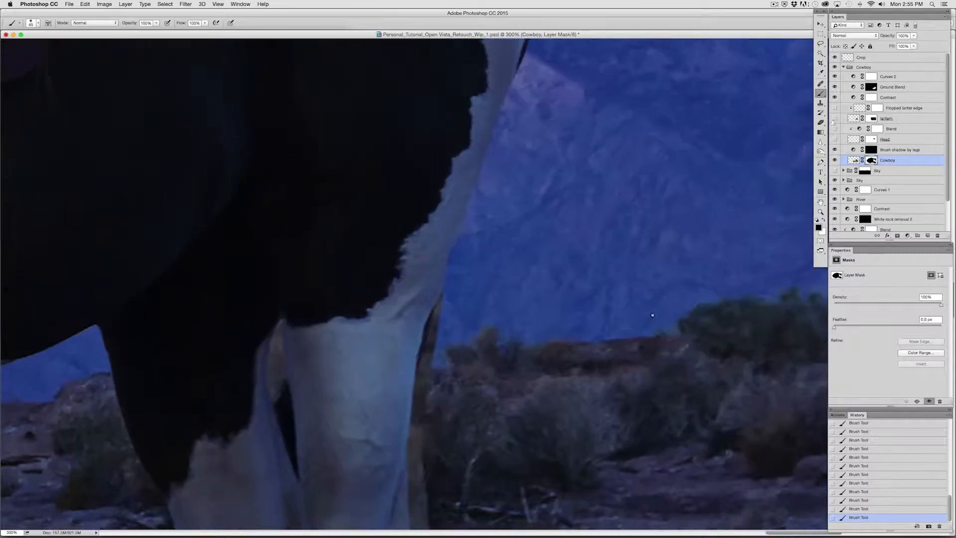
# Step: Clear the selection and erase on the Cowboy layer mask behind the upper hind leg, raising the eraser opacity to 100%, to recover its edge
pyautogui.press('e')
pyautogui.press('super+d')
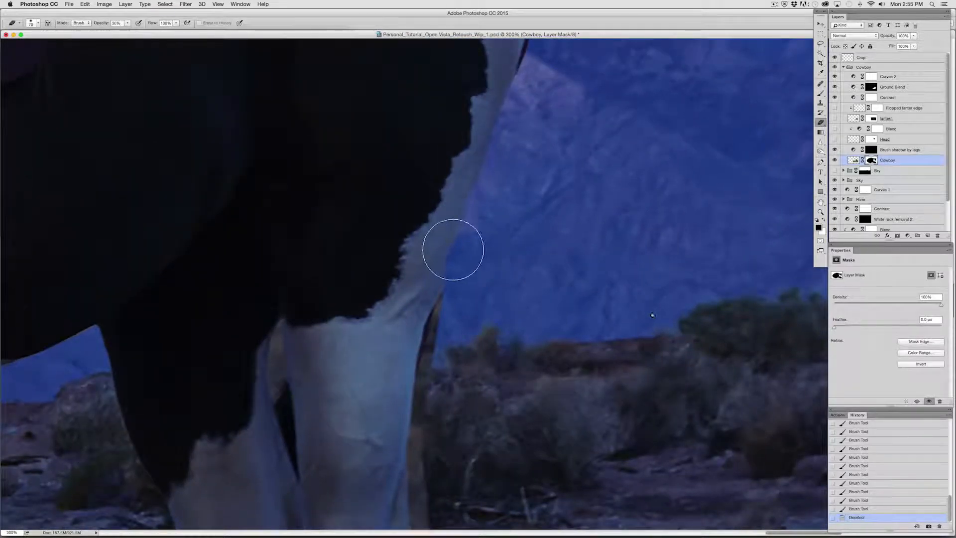
pyautogui.moveTo(452, 249)
pyautogui.mouseDown()
pyautogui.moveTo(413, 344)
pyautogui.moveTo(448, 215)
pyautogui.moveTo(444, 244)
pyautogui.mouseUp()
pyautogui.moveTo(444, 249); pyautogui.dragTo(425, 278)
pyautogui.moveTo(425, 278); pyautogui.dragTo(431, 273)
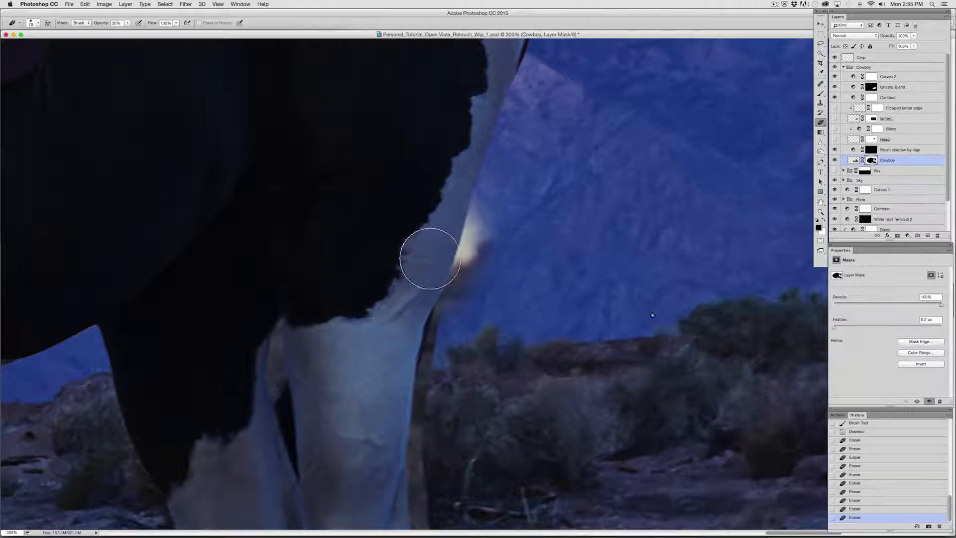
pyautogui.press('0')
pyautogui.moveTo(446, 201)
pyautogui.mouseDown()
pyautogui.moveTo(450, 230)
pyautogui.moveTo(455, 206)
pyautogui.moveTo(379, 348)
pyautogui.mouseUp()
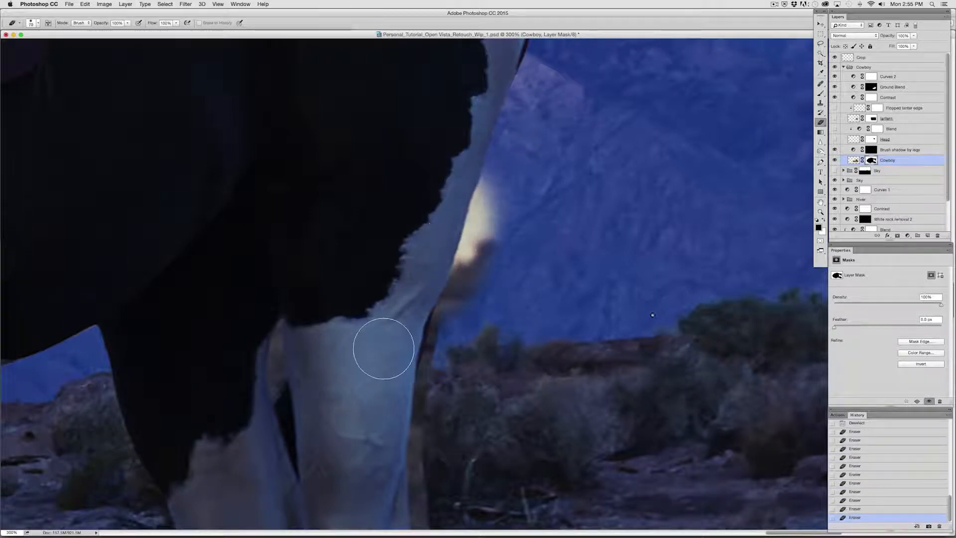
# Step: Lasso the leftover fringe behind the horse's hind leg, tracing the leg's rear edge and enclosing the ground and hillside beside it
pyautogui.scroll(-3, 545, 202)
pyautogui.press('l')
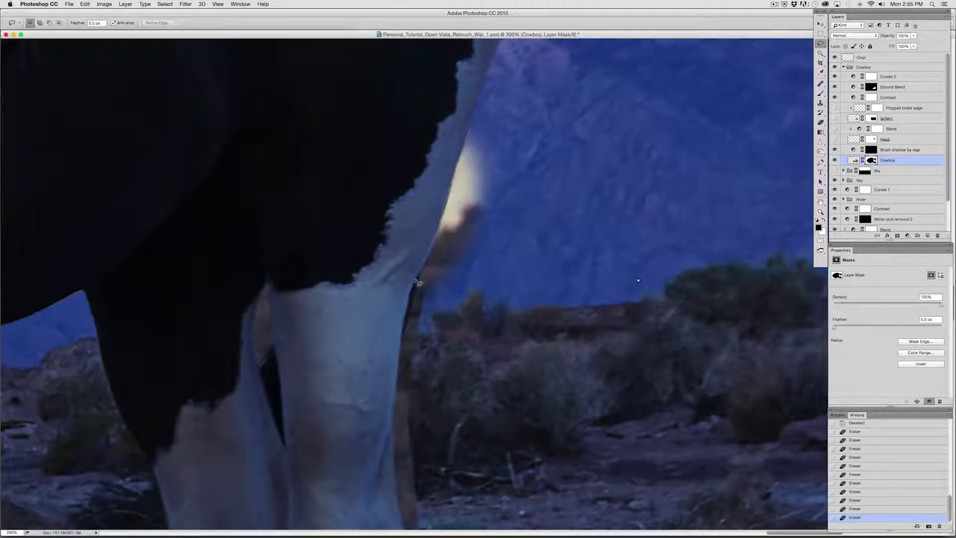
pyautogui.moveTo(411, 302); pyautogui.dragTo(406, 329)
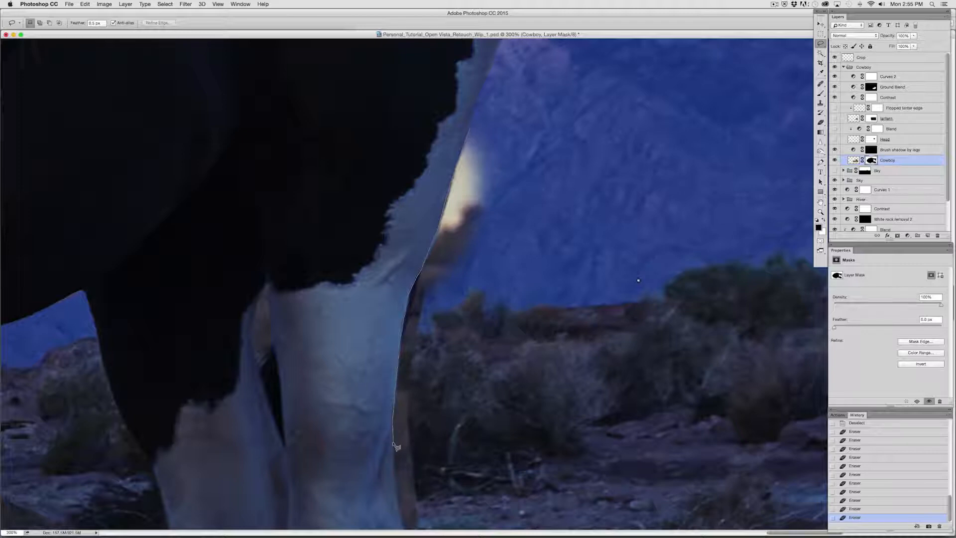
pyautogui.moveTo(396, 521)
pyautogui.mouseDown()
pyautogui.moveTo(385, 347)
pyautogui.moveTo(406, 271)
pyautogui.mouseUp()
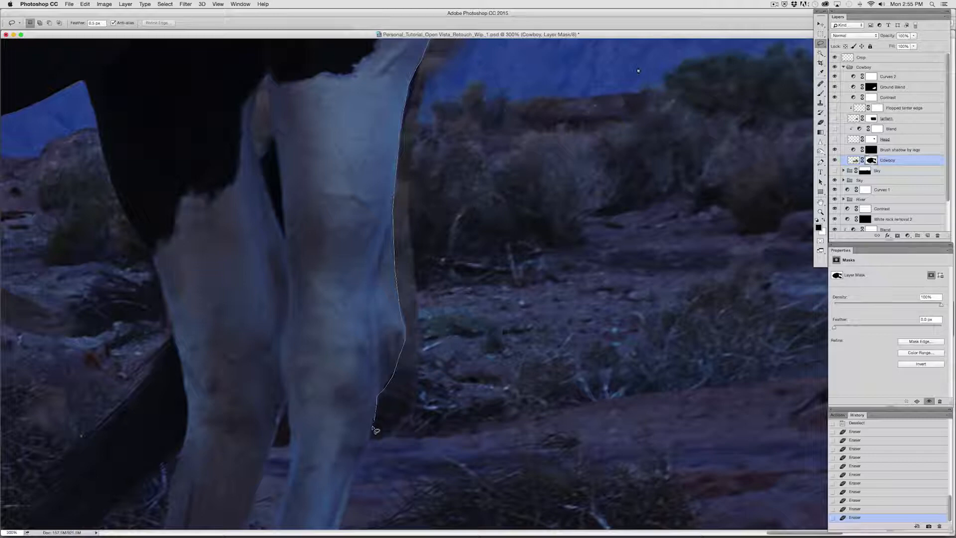
pyautogui.moveTo(370, 454)
pyautogui.mouseDown()
pyautogui.moveTo(336, 536)
pyautogui.moveTo(320, 537)
pyautogui.moveTo(401, 226)
pyautogui.mouseUp()
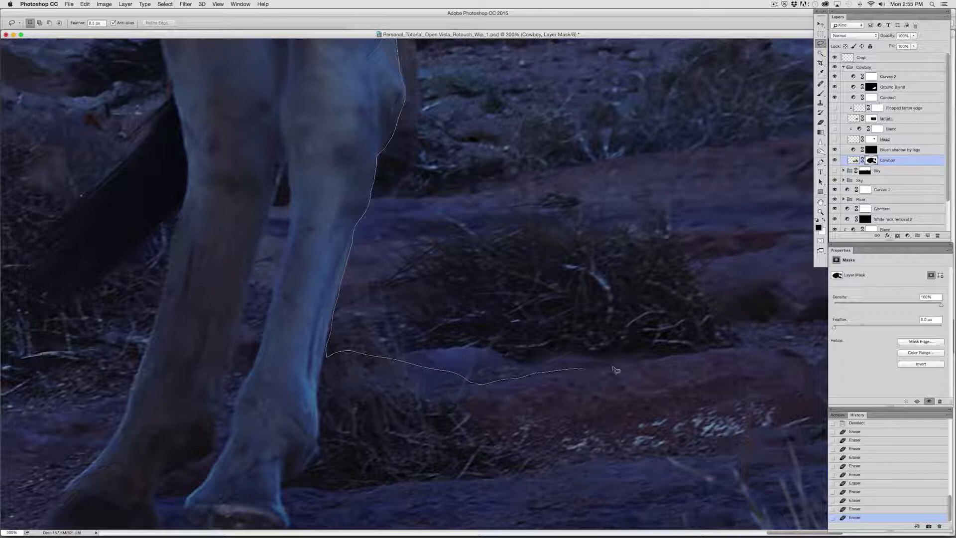
pyautogui.moveTo(845, 352); pyautogui.dragTo(485, 188)
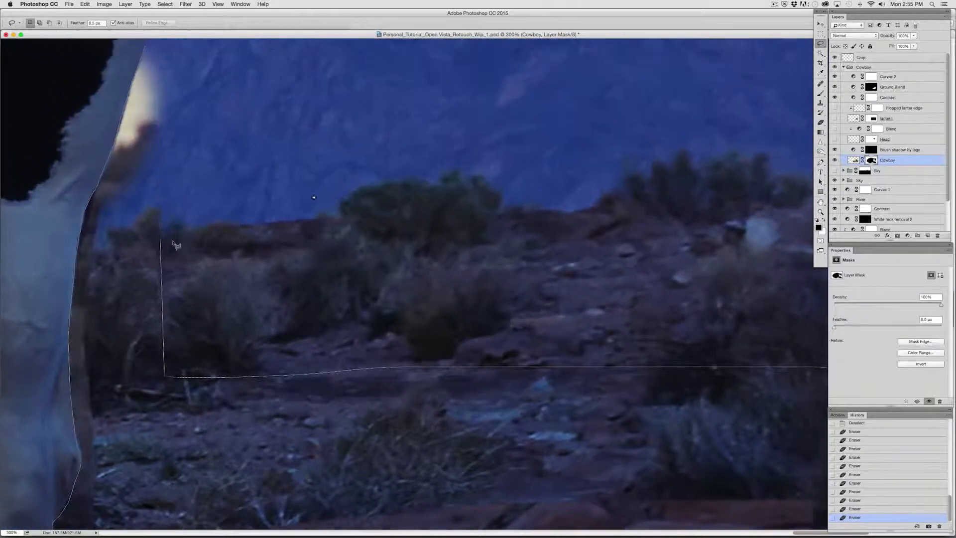
pyautogui.moveTo(182, 240); pyautogui.dragTo(269, 81)
pyautogui.click(148, 118)
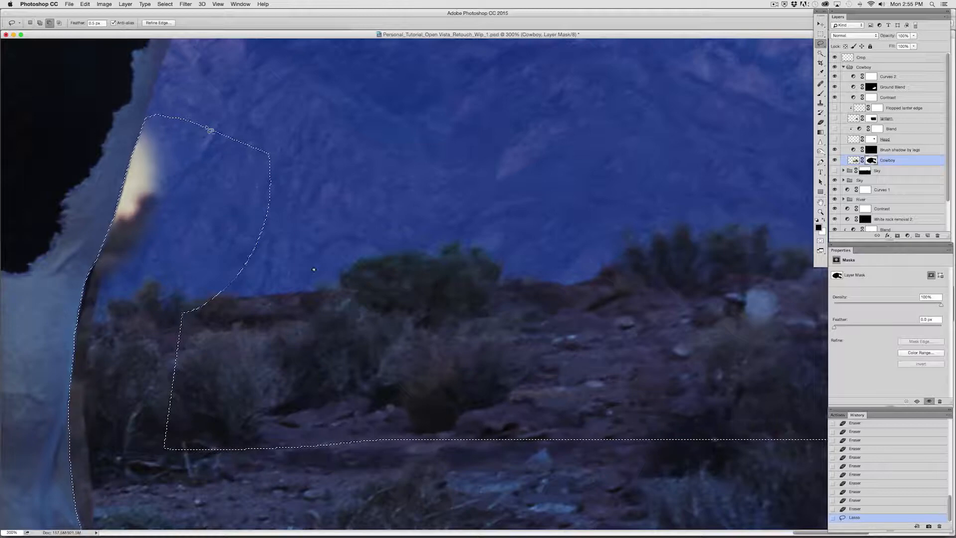
# Step: Fill the selected area with black on the Cowboy layer mask and clear the selection
pyautogui.hotkey('alt', 'BackSpace')
pyautogui.hotkey('alt', 'BackSpace')
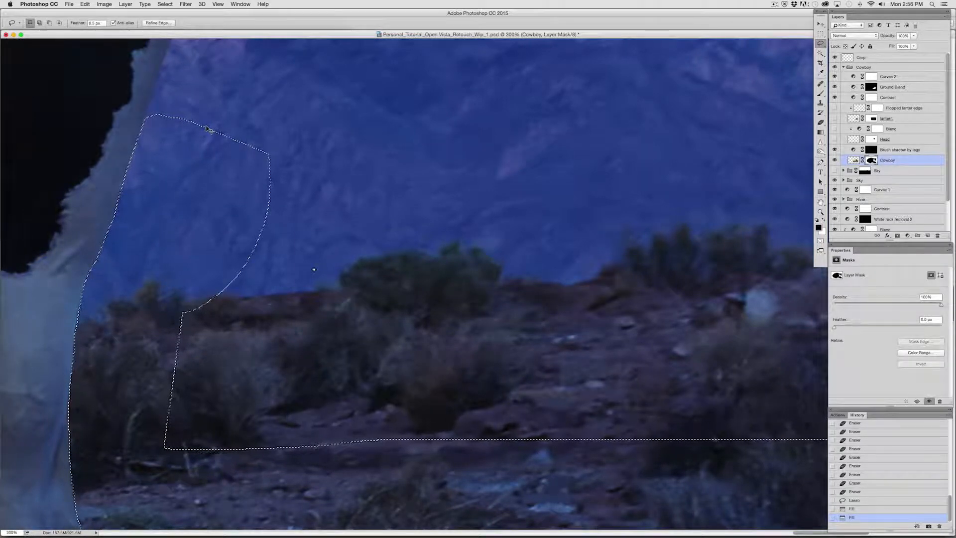
pyautogui.press('super+d')
# Step: Brush black at 100% opacity on the Cowboy layer mask over the ground between the hind hooves and the tall dry bush
pyautogui.press('super+minus')
pyautogui.moveTo(294, 442); pyautogui.dragTo(342, 260)
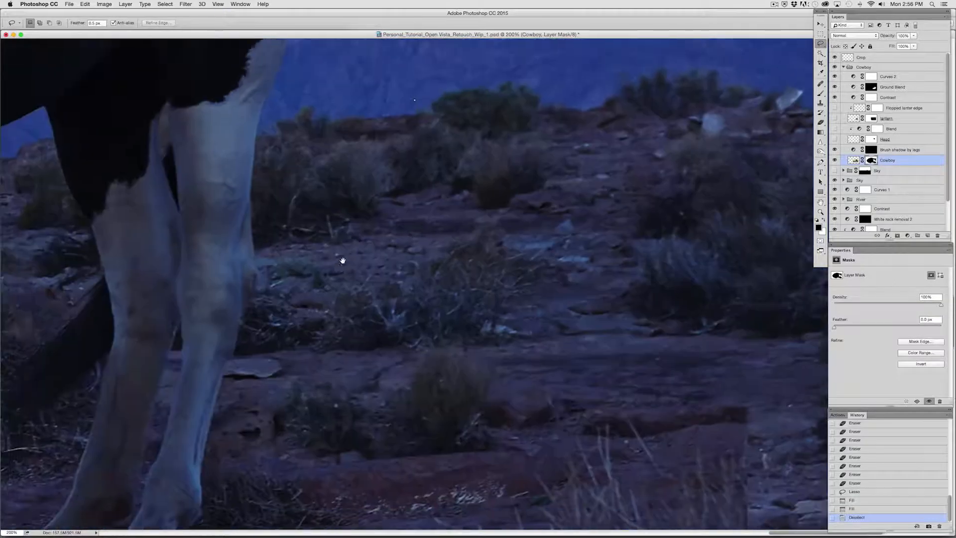
pyautogui.moveTo(318, 437); pyautogui.dragTo(330, 340)
pyautogui.moveTo(356, 378); pyautogui.dragTo(413, 310)
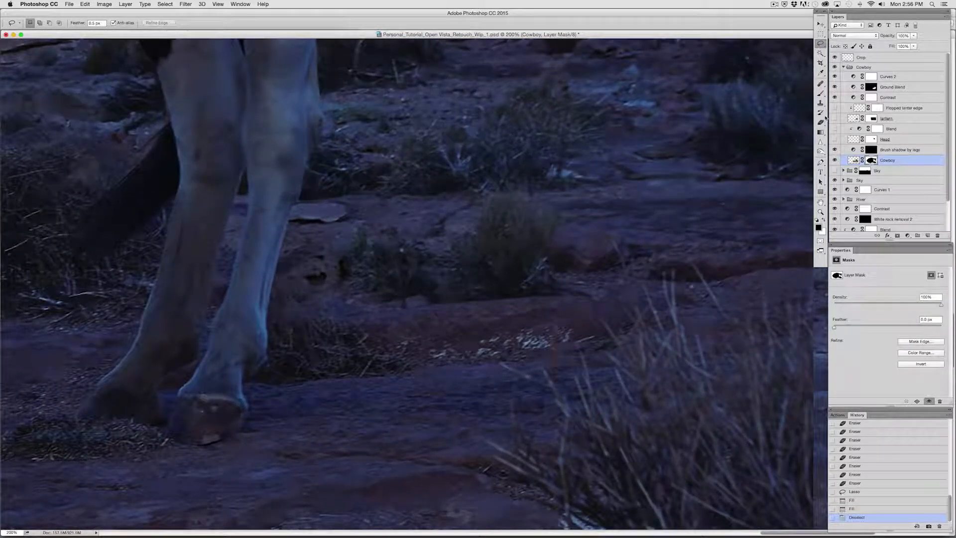
pyautogui.click(821, 93)
pyautogui.moveTo(359, 299)
pyautogui.mouseDown()
pyautogui.moveTo(336, 293)
pyautogui.moveTo(371, 306)
pyautogui.moveTo(560, 291)
pyautogui.moveTo(569, 294)
pyautogui.moveTo(548, 305)
pyautogui.moveTo(588, 305)
pyautogui.moveTo(590, 268)
pyautogui.moveTo(577, 280)
pyautogui.moveTo(581, 267)
pyautogui.moveTo(518, 254)
pyautogui.moveTo(560, 263)
pyautogui.moveTo(545, 246)
pyautogui.moveTo(570, 244)
pyautogui.mouseUp()
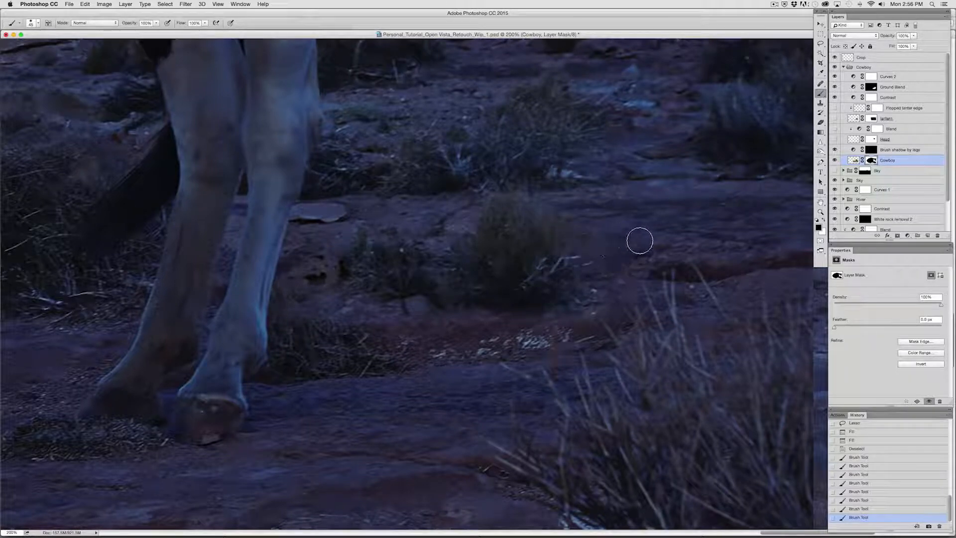
pyautogui.moveTo(506, 331)
pyautogui.mouseDown()
pyautogui.moveTo(576, 314)
pyautogui.moveTo(514, 295)
pyautogui.moveTo(519, 321)
pyautogui.moveTo(567, 324)
pyautogui.moveTo(345, 322)
pyautogui.moveTo(418, 326)
pyautogui.moveTo(406, 337)
pyautogui.moveTo(432, 342)
pyautogui.moveTo(531, 337)
pyautogui.moveTo(412, 352)
pyautogui.moveTo(582, 342)
pyautogui.moveTo(557, 328)
pyautogui.moveTo(585, 327)
pyautogui.moveTo(596, 343)
pyautogui.moveTo(485, 352)
pyautogui.moveTo(711, 311)
pyautogui.moveTo(611, 328)
pyautogui.moveTo(600, 369)
pyautogui.moveTo(571, 370)
pyautogui.moveTo(603, 328)
pyautogui.moveTo(531, 304)
pyautogui.moveTo(621, 331)
pyautogui.mouseUp()
# Step: Erase on the Cowboy layer mask to bring back the reddish rock ground between the hind hooves and the dry bush
pyautogui.click(821, 124)
pyautogui.press('super+z')
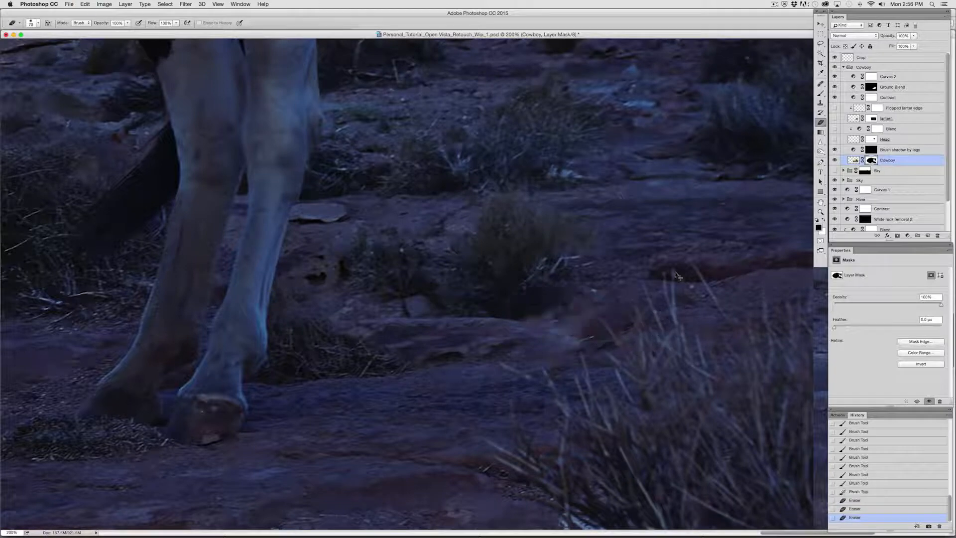
pyautogui.moveTo(577, 355); pyautogui.dragTo(526, 393)
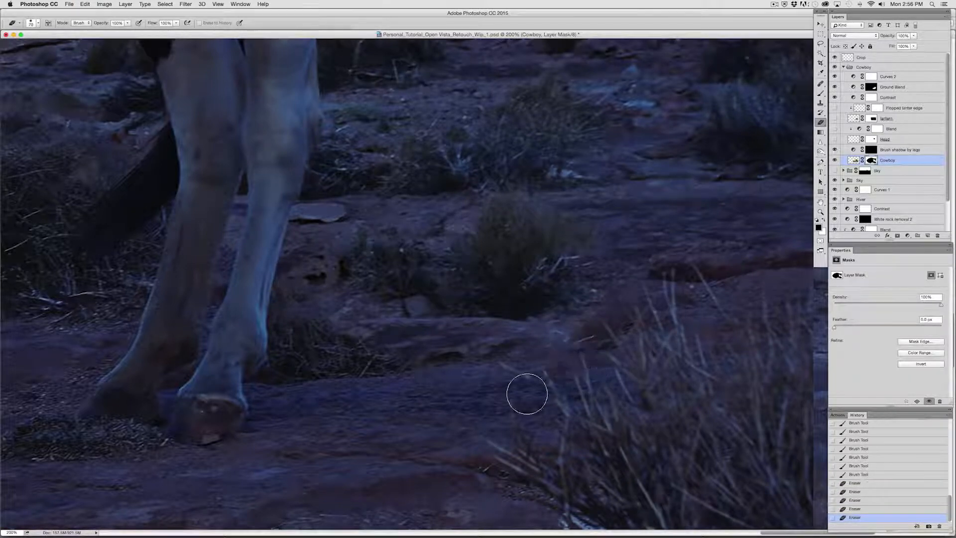
pyautogui.moveTo(580, 379); pyautogui.dragTo(507, 387)
pyautogui.moveTo(496, 433); pyautogui.dragTo(526, 396)
pyautogui.moveTo(535, 363); pyautogui.dragTo(662, 387)
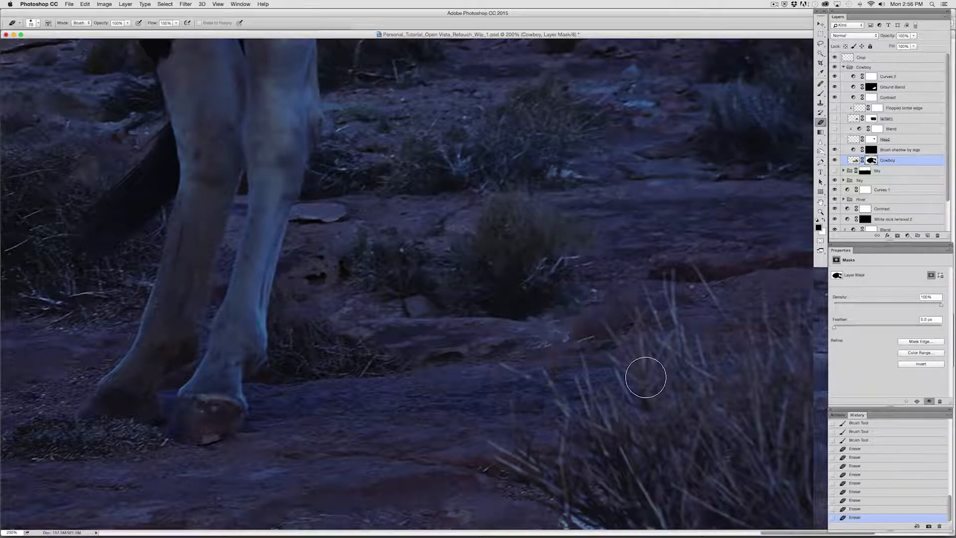
pyautogui.moveTo(645, 278)
pyautogui.mouseDown()
pyautogui.moveTo(527, 290)
pyautogui.moveTo(499, 305)
pyautogui.moveTo(516, 303)
pyautogui.moveTo(451, 307)
pyautogui.moveTo(406, 329)
pyautogui.moveTo(631, 328)
pyautogui.moveTo(467, 335)
pyautogui.moveTo(466, 362)
pyautogui.moveTo(669, 352)
pyautogui.moveTo(577, 336)
pyautogui.moveTo(719, 343)
pyautogui.moveTo(526, 347)
pyautogui.moveTo(385, 325)
pyautogui.moveTo(476, 326)
pyautogui.mouseUp()
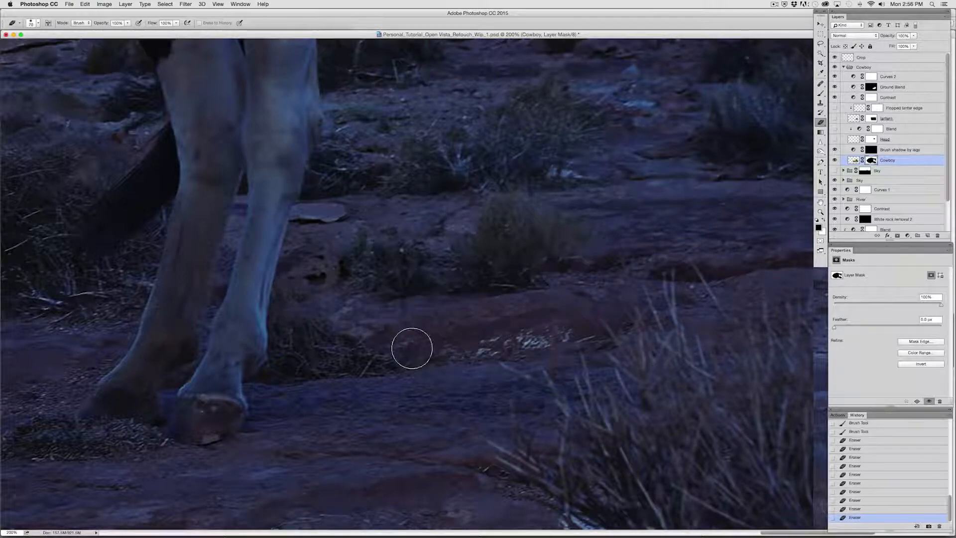
pyautogui.moveTo(412, 348)
pyautogui.mouseDown()
pyautogui.moveTo(435, 316)
pyautogui.moveTo(419, 340)
pyautogui.mouseUp()
# Step: Reduce the eraser size, show the red mask overlay and erase the masked gap in the ground behind the hooves
pyautogui.press('[')
pyautogui.press('[')
pyautogui.press('[')
pyautogui.press('[')
pyautogui.press('[')
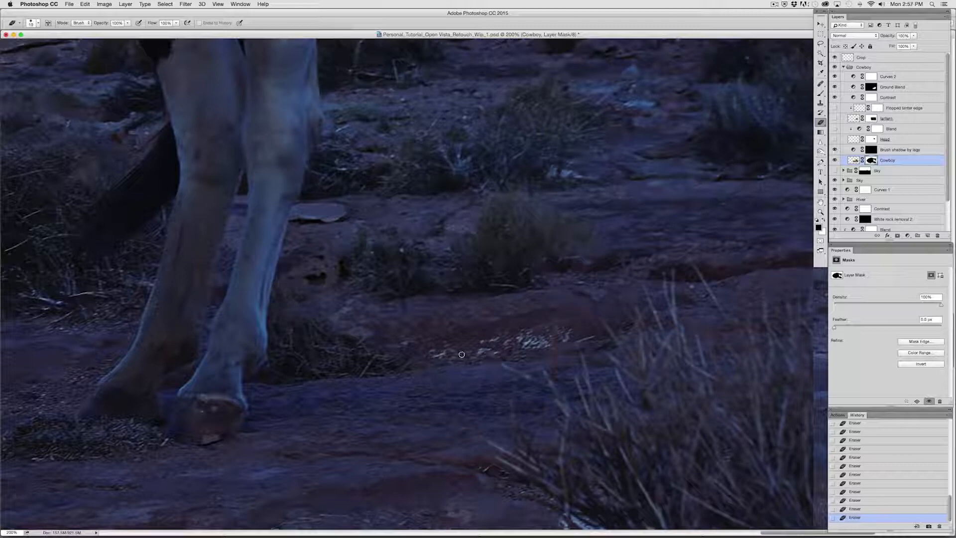
pyautogui.press('\\')
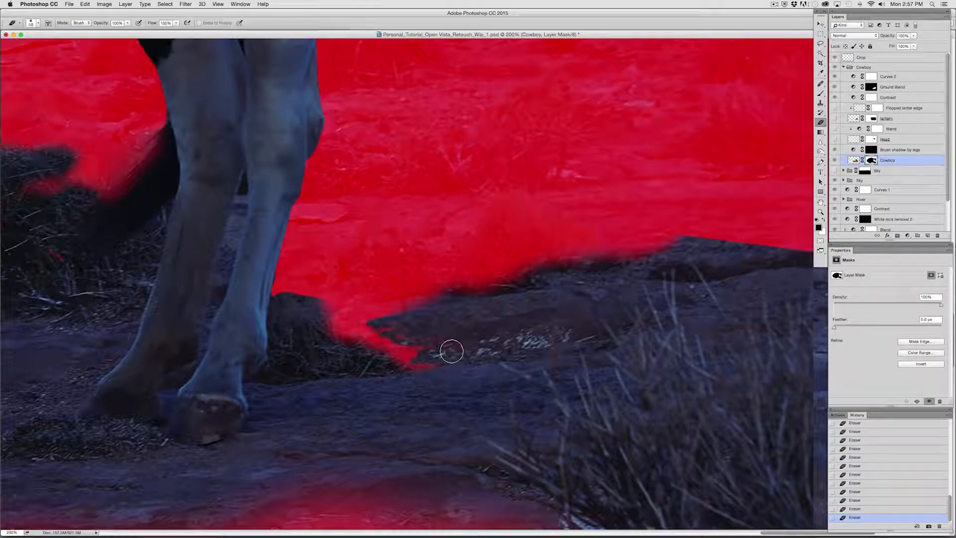
pyautogui.moveTo(451, 351)
pyautogui.mouseDown()
pyautogui.moveTo(376, 376)
pyautogui.moveTo(482, 341)
pyautogui.moveTo(387, 352)
pyautogui.moveTo(343, 341)
pyautogui.moveTo(399, 334)
pyautogui.mouseUp()
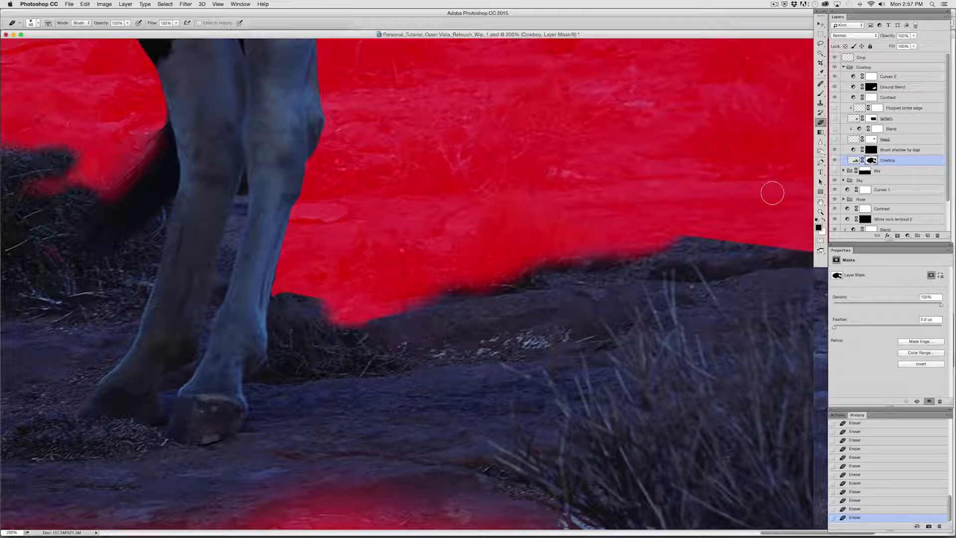
# Step: Brush black on the Cowboy layer mask along the hard vertical seam beside the dry bush, with the mask overlay hidden again
pyautogui.click(822, 93)
pyautogui.moveTo(560, 214)
pyautogui.mouseDown()
pyautogui.moveTo(676, 221)
pyautogui.moveTo(388, 226)
pyautogui.mouseUp()
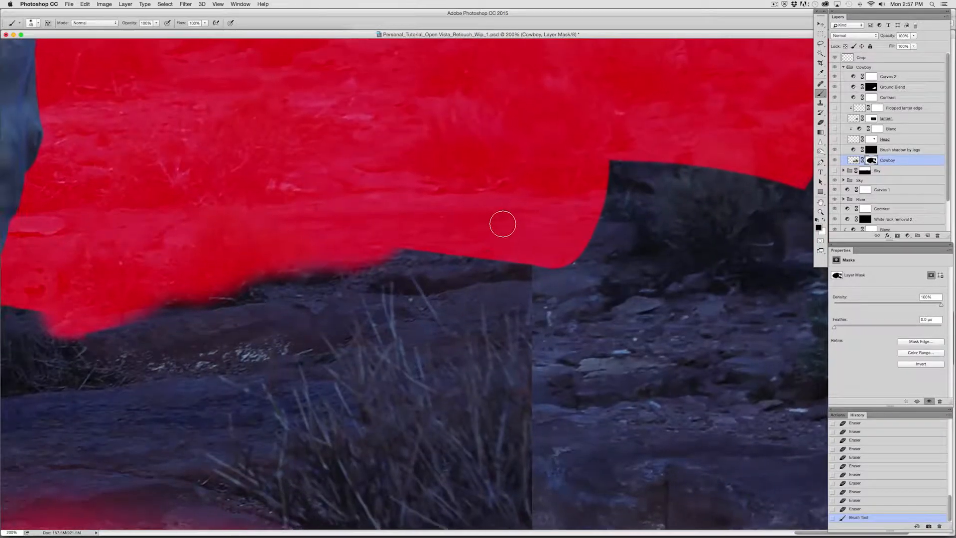
pyautogui.press('\\')
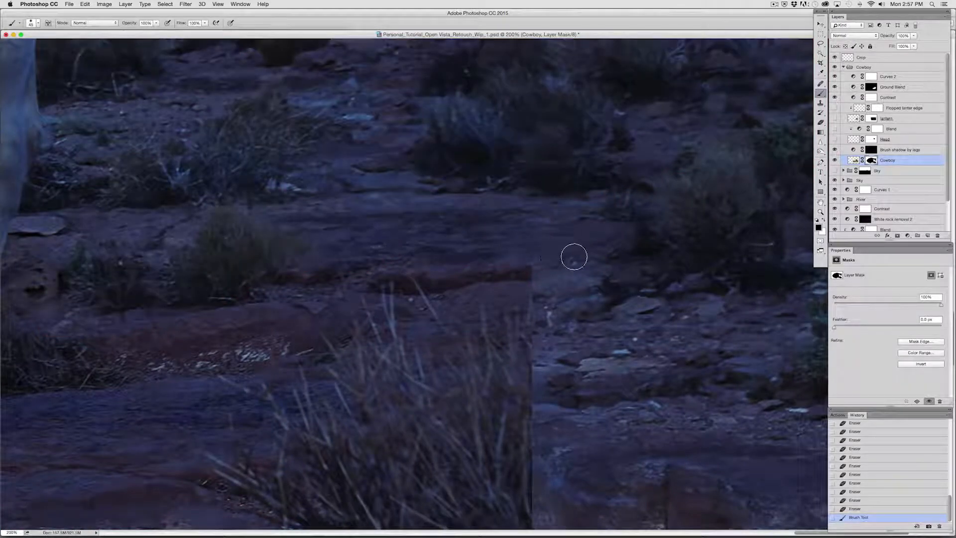
pyautogui.moveTo(574, 256); pyautogui.dragTo(551, 259)
pyautogui.moveTo(548, 260)
pyautogui.mouseDown()
pyautogui.moveTo(512, 267)
pyautogui.moveTo(558, 261)
pyautogui.moveTo(527, 264)
pyautogui.moveTo(557, 321)
pyautogui.moveTo(585, 301)
pyautogui.moveTo(549, 373)
pyautogui.moveTo(568, 410)
pyautogui.mouseUp()
pyautogui.scroll(-10, 582, 231)
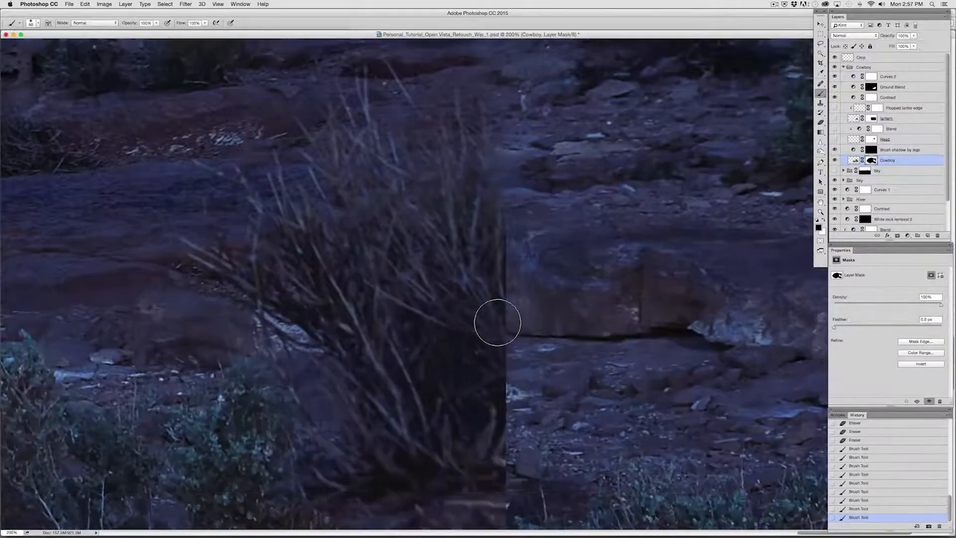
pyautogui.moveTo(563, 222); pyautogui.dragTo(536, 294)
# Step: Lasso around the whole dry bush, fill it with black on the Cowboy layer mask and clear the selection
pyautogui.moveTo(447, 316); pyautogui.dragTo(546, 268)
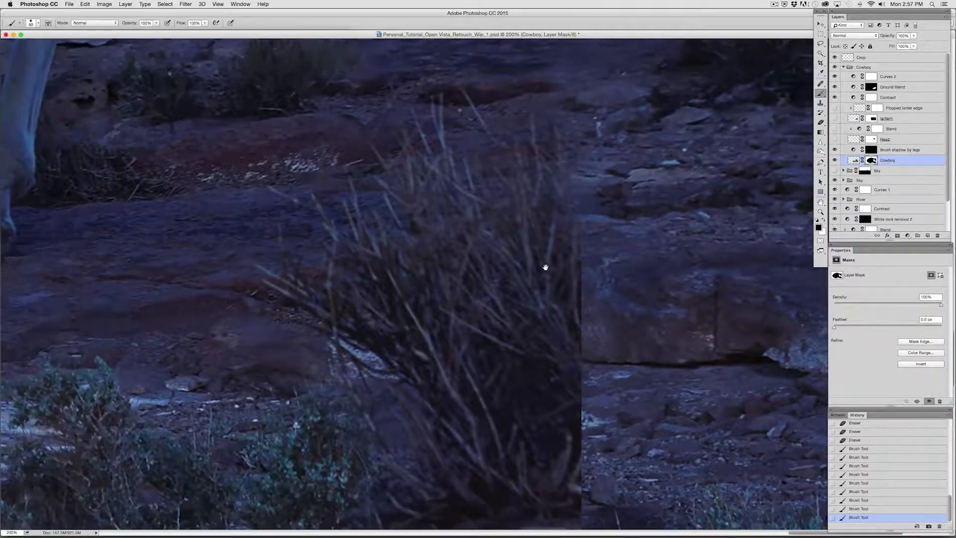
pyautogui.click(820, 44)
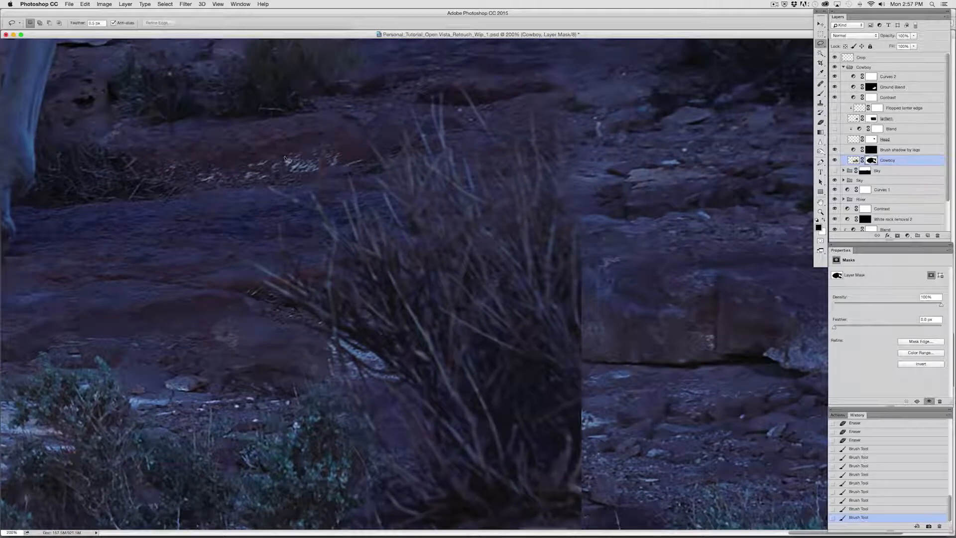
pyautogui.moveTo(285, 159)
pyautogui.mouseDown()
pyautogui.moveTo(223, 222)
pyautogui.moveTo(220, 283)
pyautogui.mouseUp()
pyautogui.moveTo(789, 256)
pyautogui.mouseDown()
pyautogui.moveTo(588, 34)
pyautogui.moveTo(369, 60)
pyautogui.moveTo(348, 90)
pyautogui.mouseUp()
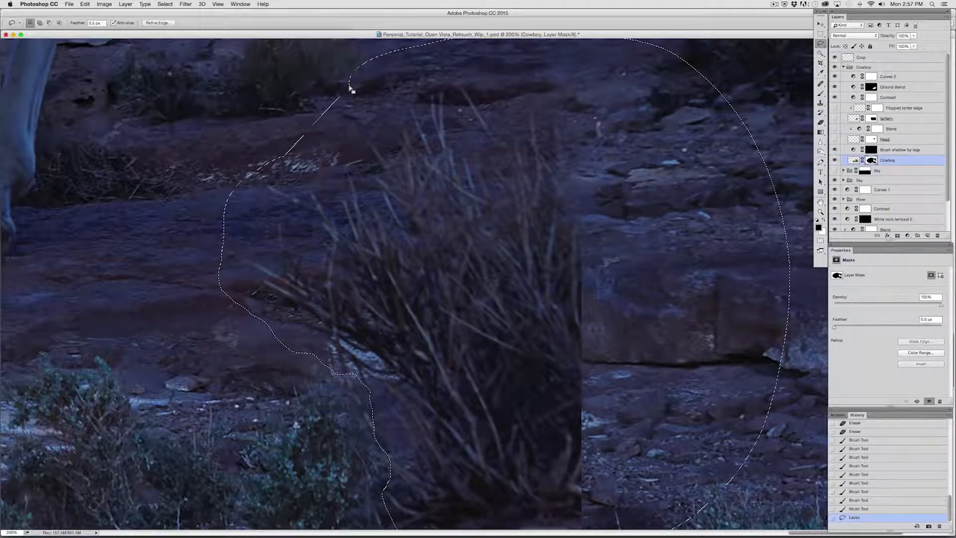
pyautogui.hotkey('alt', 'BackSpace')
pyautogui.moveTo(501, 294)
pyautogui.mouseDown()
pyautogui.moveTo(704, 267)
pyautogui.moveTo(724, 276)
pyautogui.mouseUp()
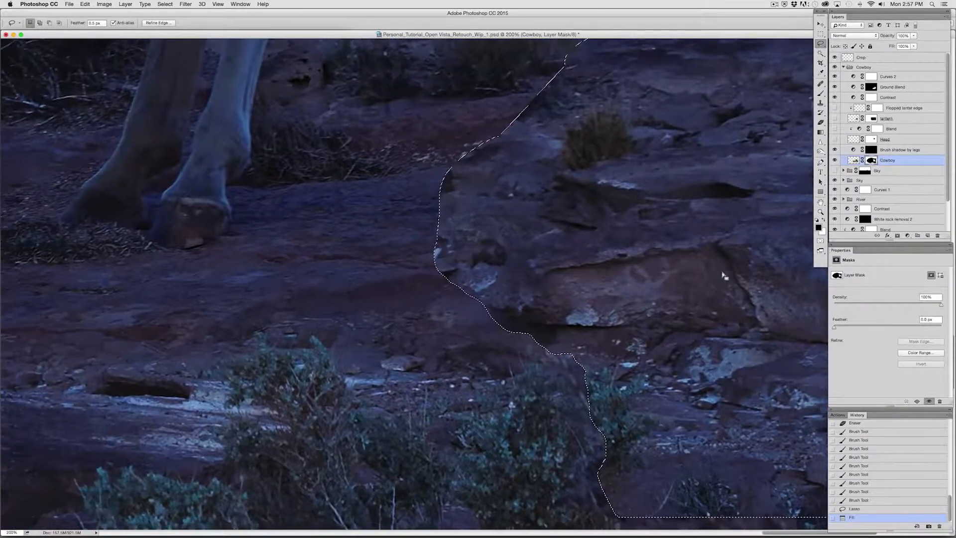
pyautogui.press('super+d')
# Step: Compare the ground with and without the dry bush by stepping back in the history and restoring the fill
pyautogui.moveTo(638, 222); pyautogui.dragTo(567, 301)
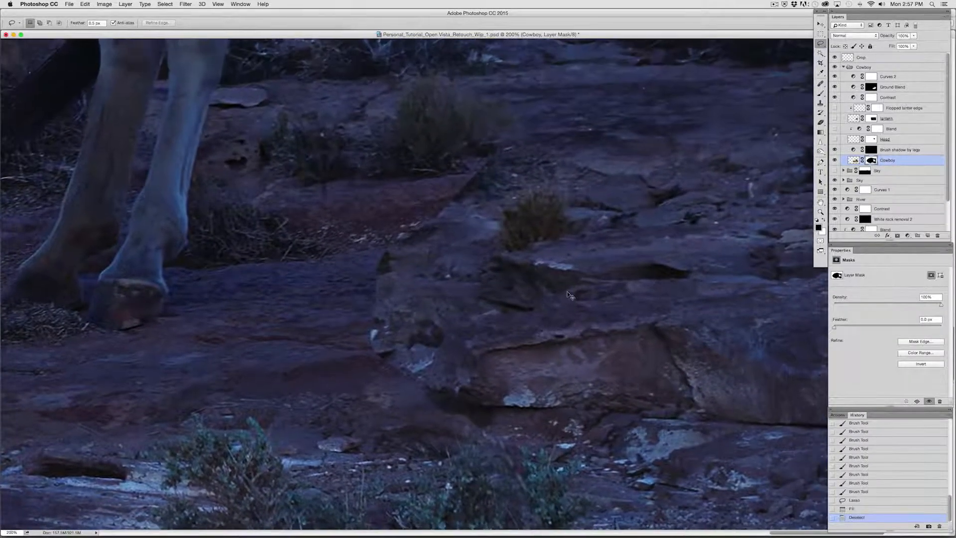
pyautogui.press('super+minus')
pyautogui.press('super+minus')
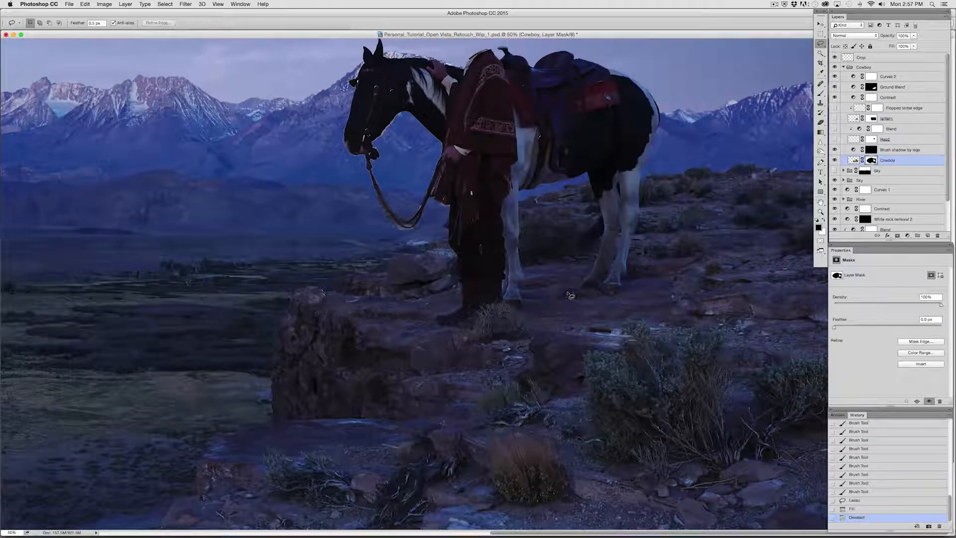
pyautogui.moveTo(681, 298); pyautogui.dragTo(455, 315)
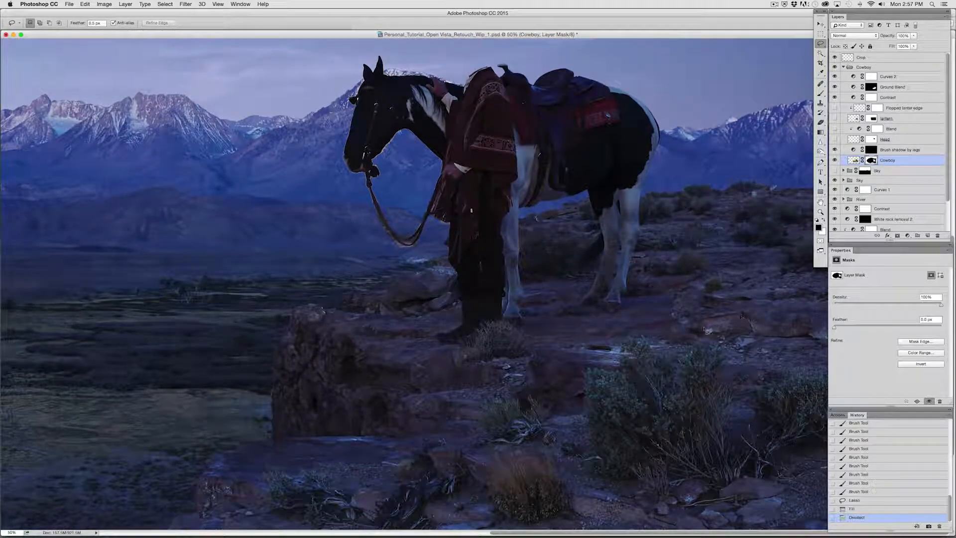
pyautogui.press('super+z')
pyautogui.click(855, 500)
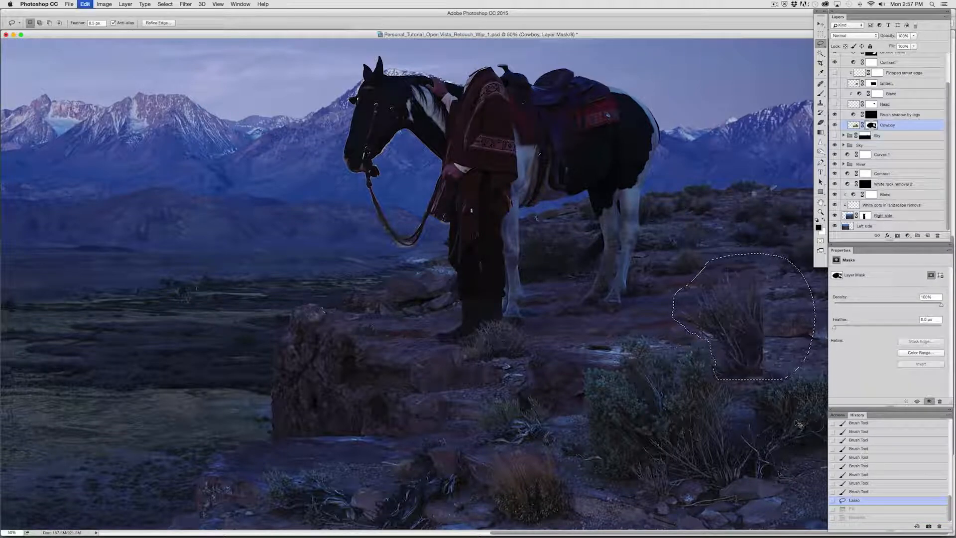
pyautogui.press('super+z')
# Step: Examine the blended ground around the horse's legs and the masked-out bush up close, and the composite as a whole
pyautogui.press('super+equal')
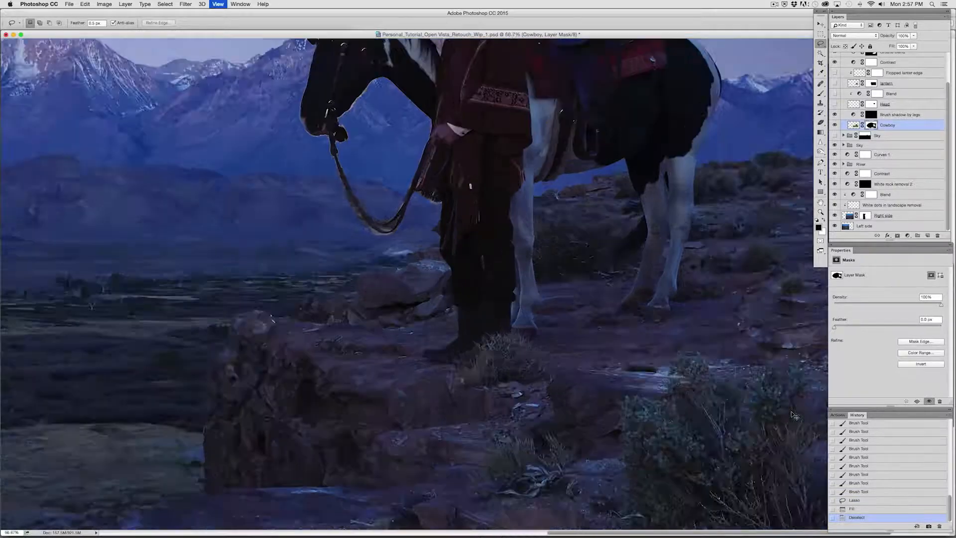
pyautogui.press('super+equal')
pyautogui.moveTo(726, 300); pyautogui.dragTo(228, 284)
pyautogui.moveTo(391, 316); pyautogui.dragTo(374, 315)
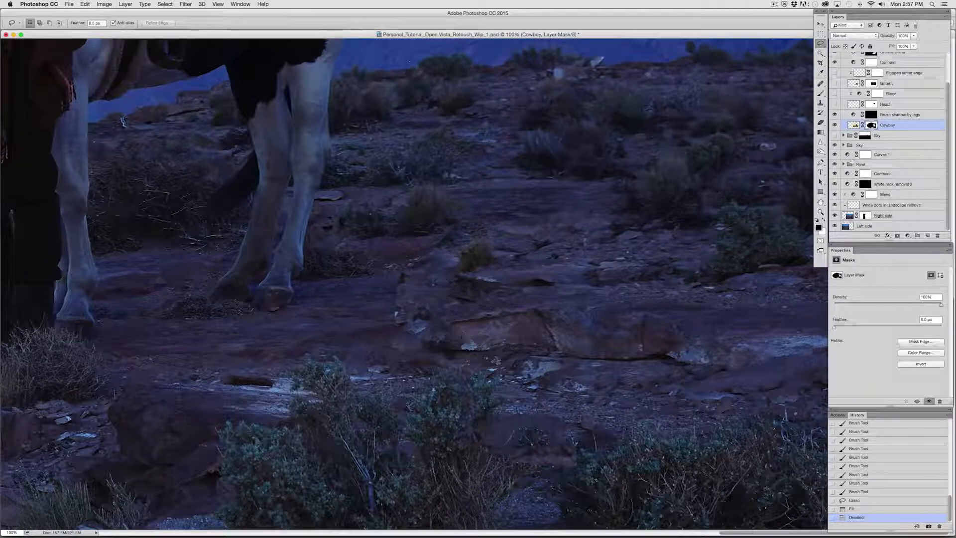
pyautogui.moveTo(448, 337); pyautogui.dragTo(454, 327)
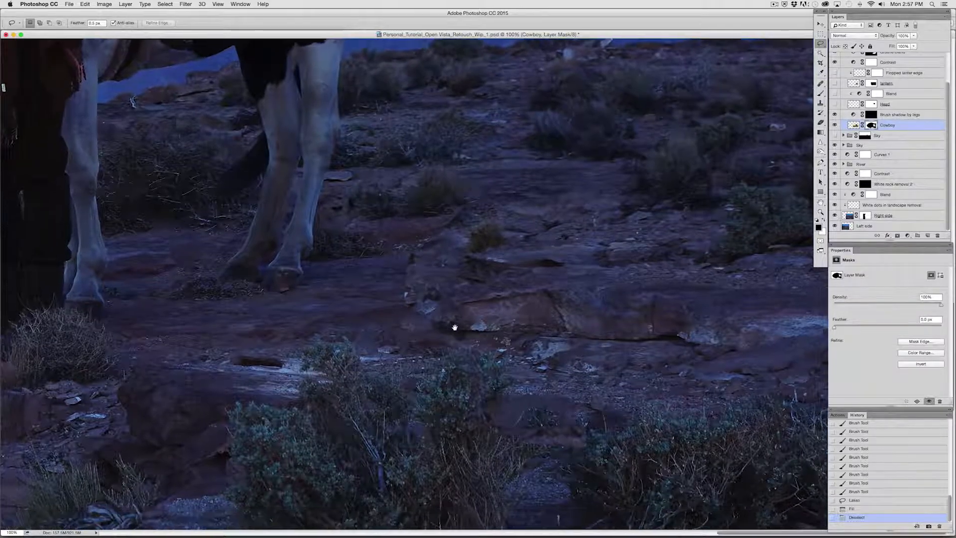
pyautogui.moveTo(320, 318); pyautogui.dragTo(529, 342)
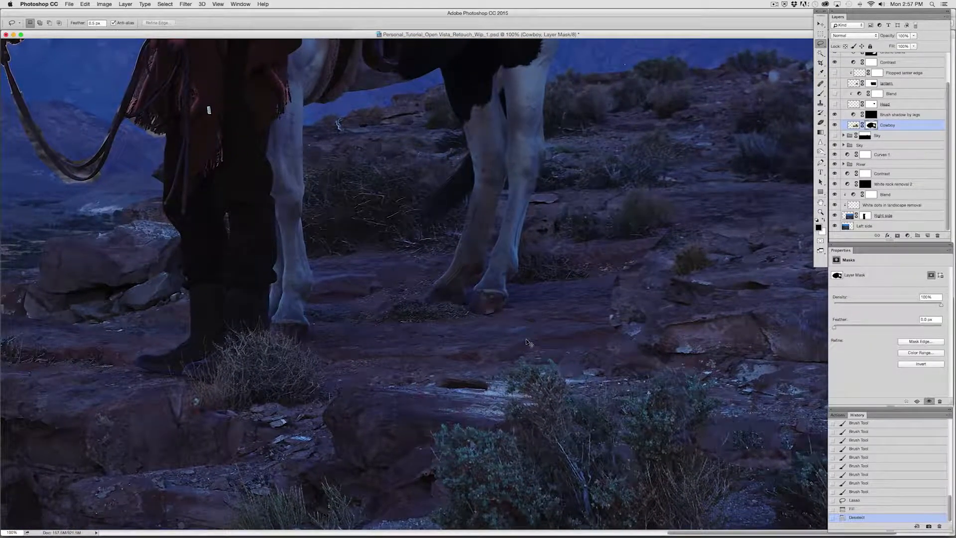
pyautogui.press('super+minus')
pyautogui.press('super+minus')
pyautogui.press('super+minus')
pyautogui.press('super+minus')
pyautogui.press('super+minus')
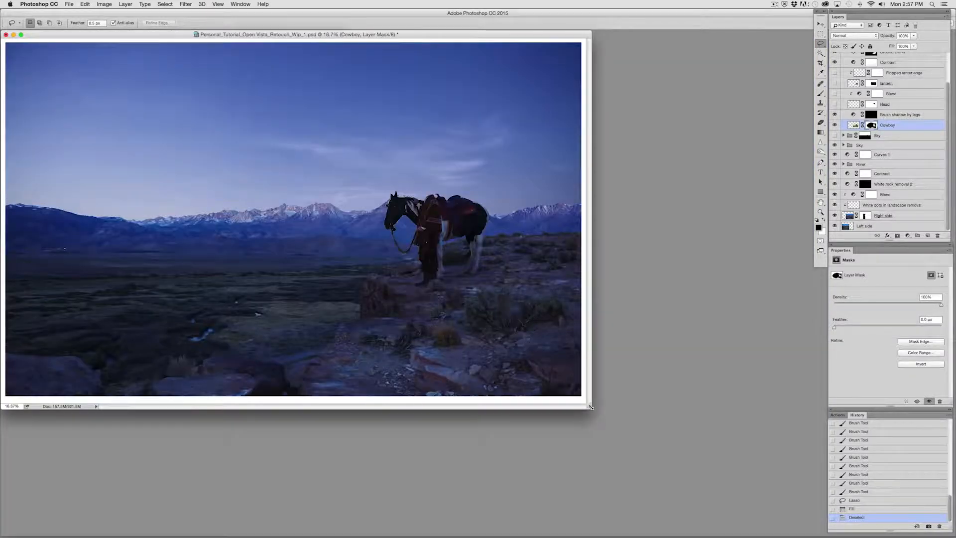
# Step: Enlarge the document window around the full image and select the Cowboy layer group
pyautogui.moveTo(591, 407); pyautogui.dragTo(672, 473)
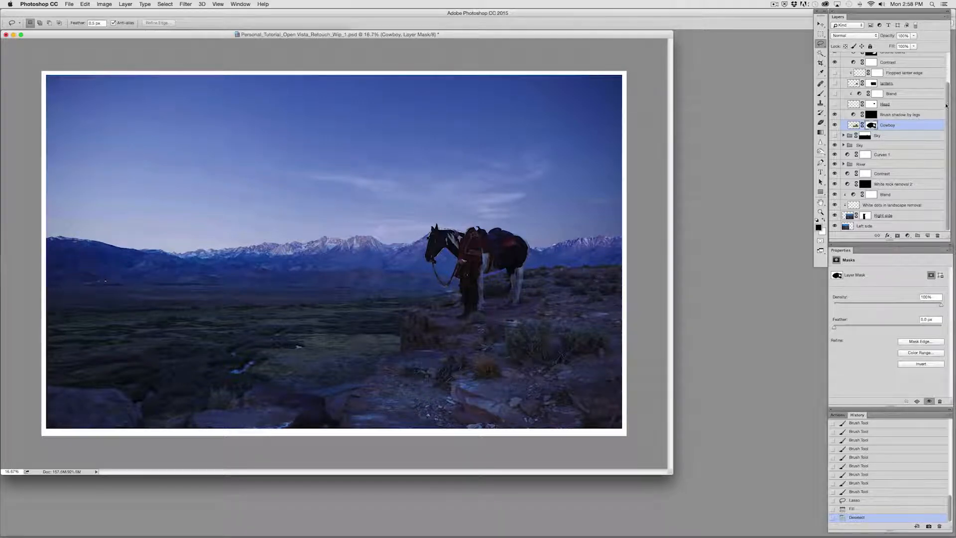
pyautogui.moveTo(947, 105); pyautogui.dragTo(947, 71)
pyautogui.click(876, 68)
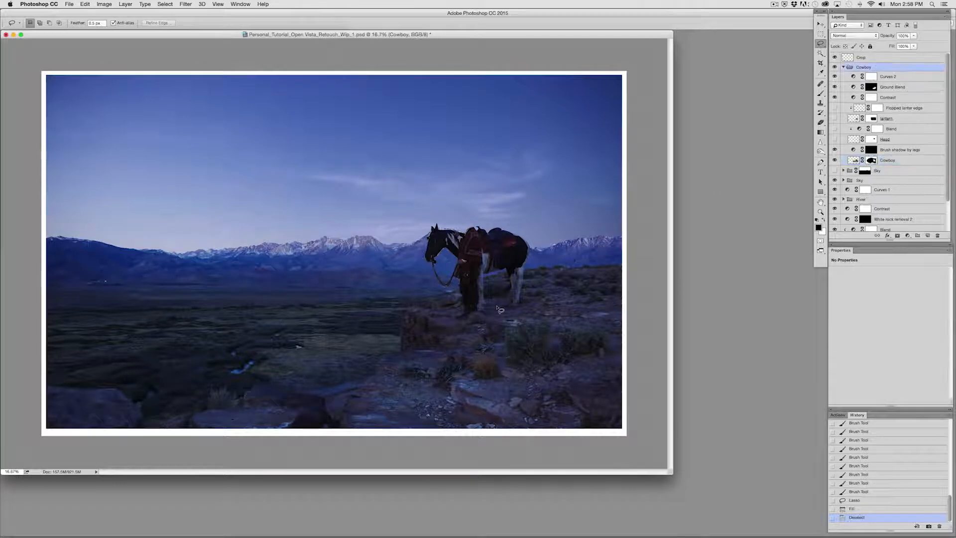
# Step: Move the Cowboy layer group slightly to the right in the landscape
pyautogui.moveTo(481, 337); pyautogui.dragTo(524, 315)
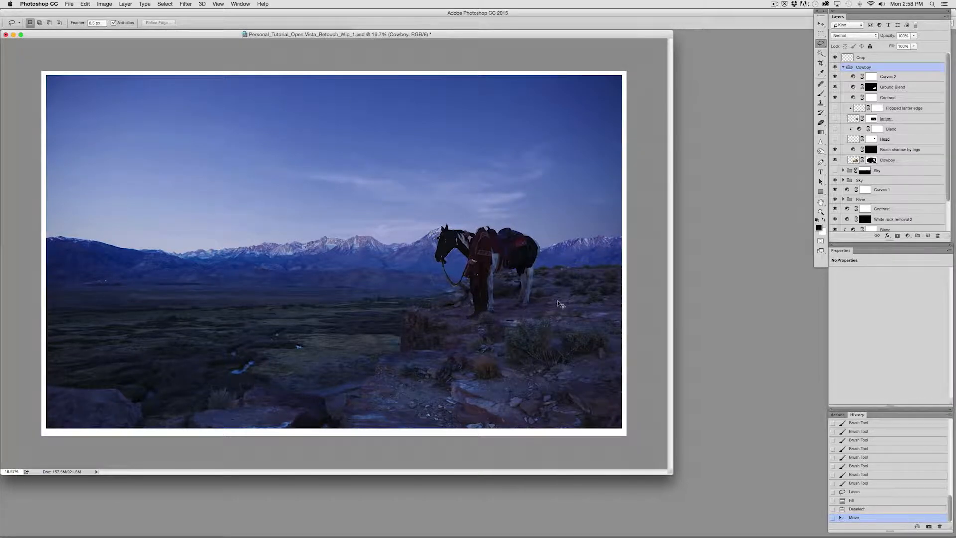
# Step: Paint black on the Cowboy layer mask along the hard ground edge and dark rock to the right of the horse's hind hooves
pyautogui.press('super+plus')
pyautogui.press('super+plus')
pyautogui.press('super+plus')
pyautogui.press('super+plus')
pyautogui.moveTo(500, 343); pyautogui.dragTo(37, 263)
pyautogui.moveTo(594, 393); pyautogui.dragTo(335, 318)
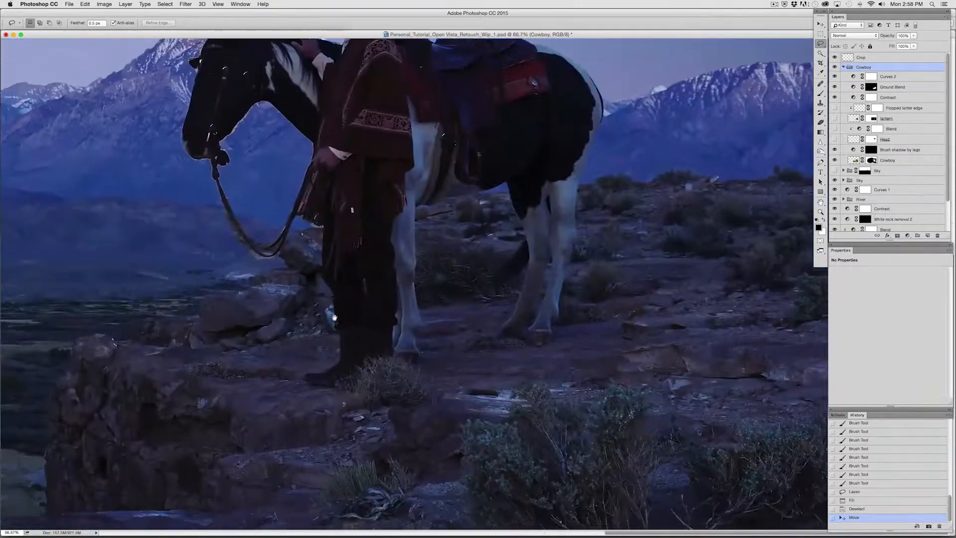
pyautogui.scroll(-3, 334, 318)
pyautogui.press('super+plus')
pyautogui.press('super+plus')
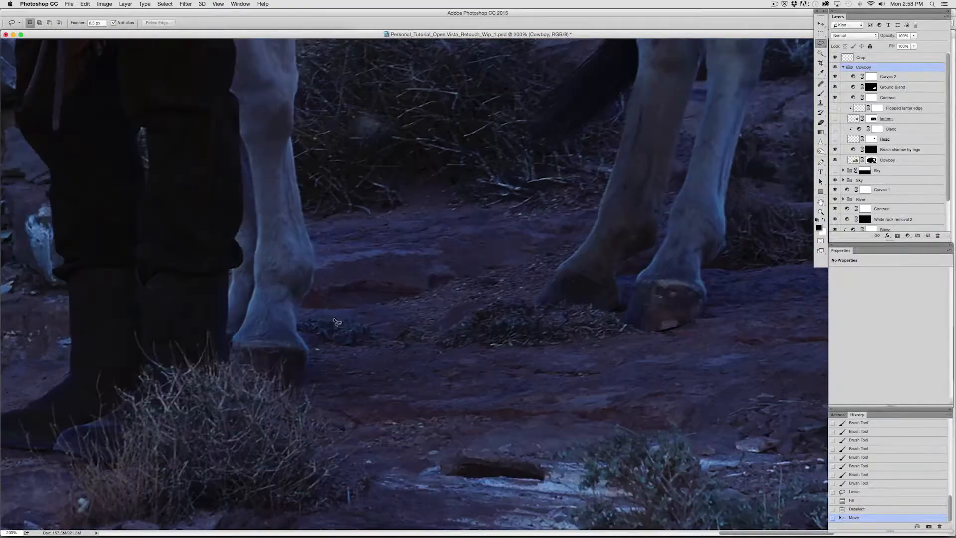
pyautogui.moveTo(471, 356); pyautogui.dragTo(47, 380)
pyautogui.moveTo(300, 384); pyautogui.dragTo(320, 269)
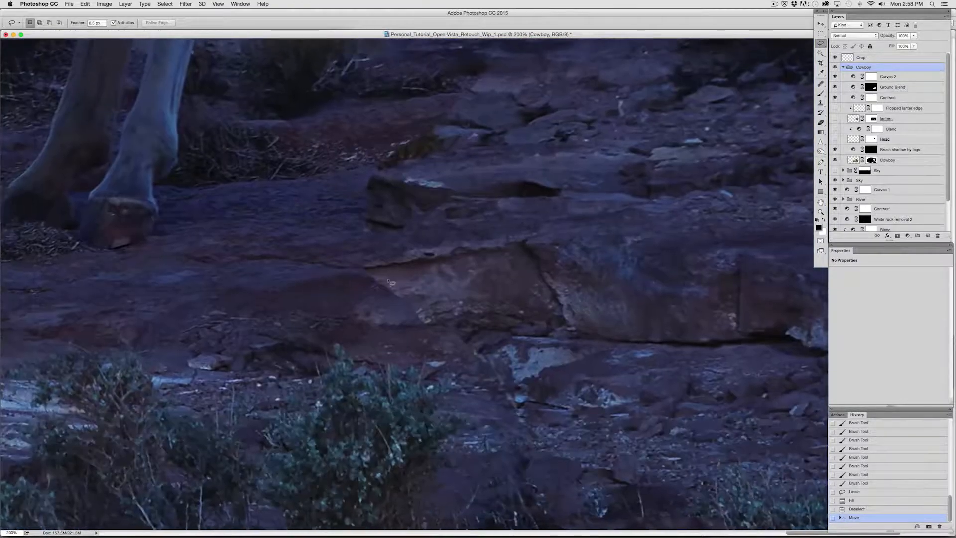
pyautogui.moveTo(407, 273); pyautogui.dragTo(403, 336)
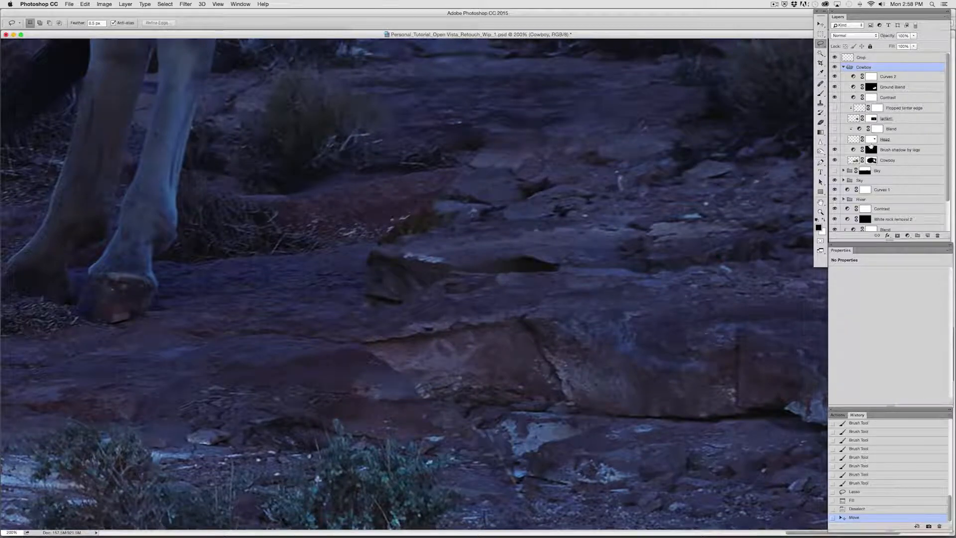
pyautogui.click(888, 160)
pyautogui.moveTo(486, 141); pyautogui.dragTo(480, 186)
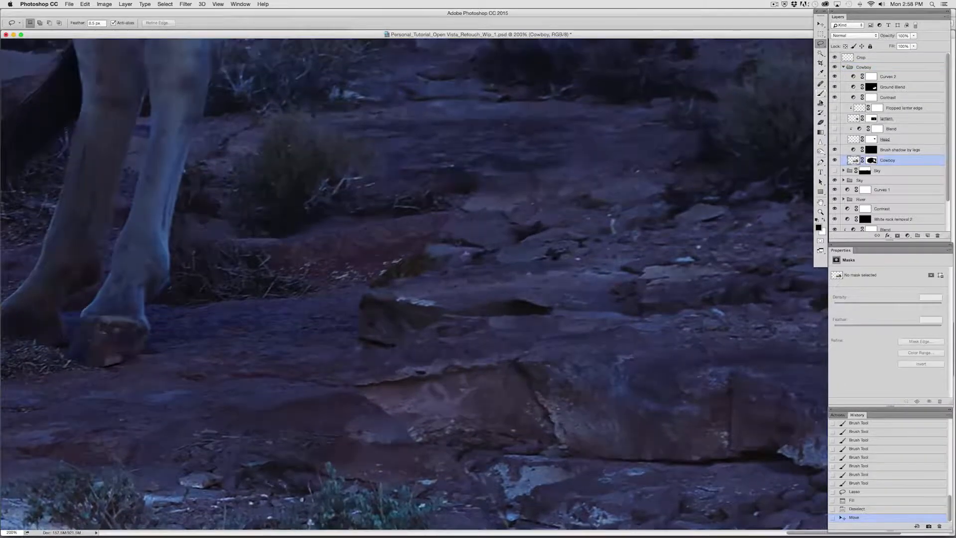
pyautogui.press('b')
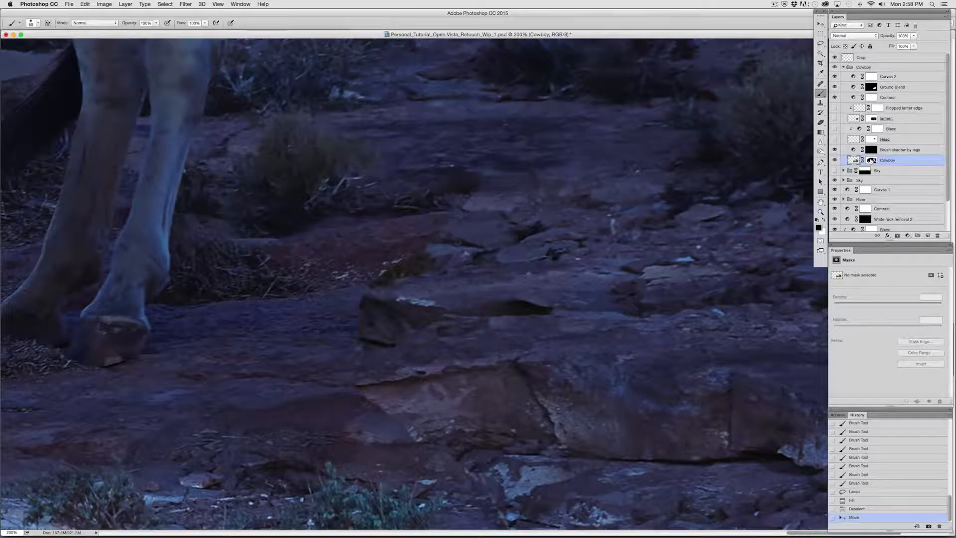
pyautogui.click(872, 160)
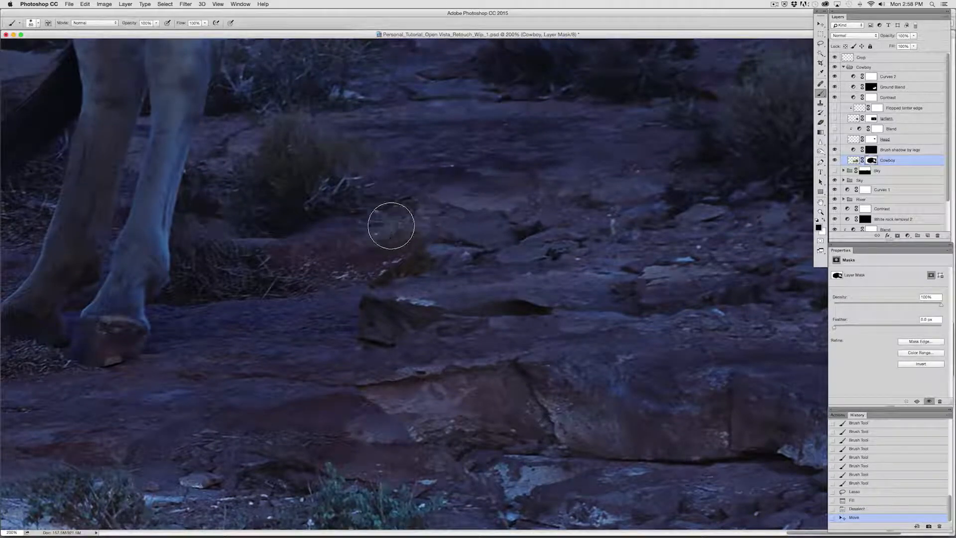
pyautogui.moveTo(391, 226)
pyautogui.mouseDown()
pyautogui.moveTo(398, 245)
pyautogui.moveTo(369, 257)
pyautogui.moveTo(391, 265)
pyautogui.moveTo(367, 259)
pyautogui.mouseUp()
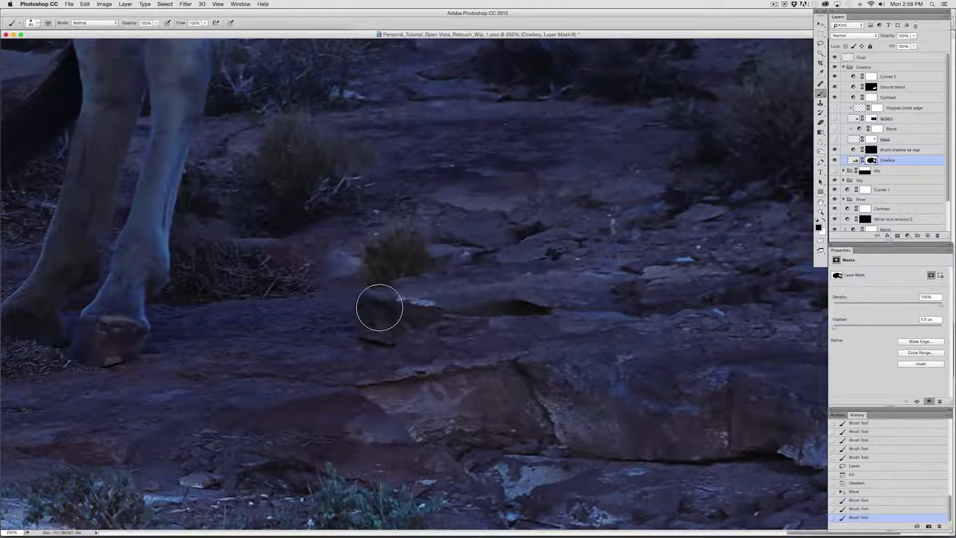
pyautogui.moveTo(380, 307)
pyautogui.mouseDown()
pyautogui.moveTo(355, 320)
pyautogui.moveTo(380, 331)
pyautogui.mouseUp()
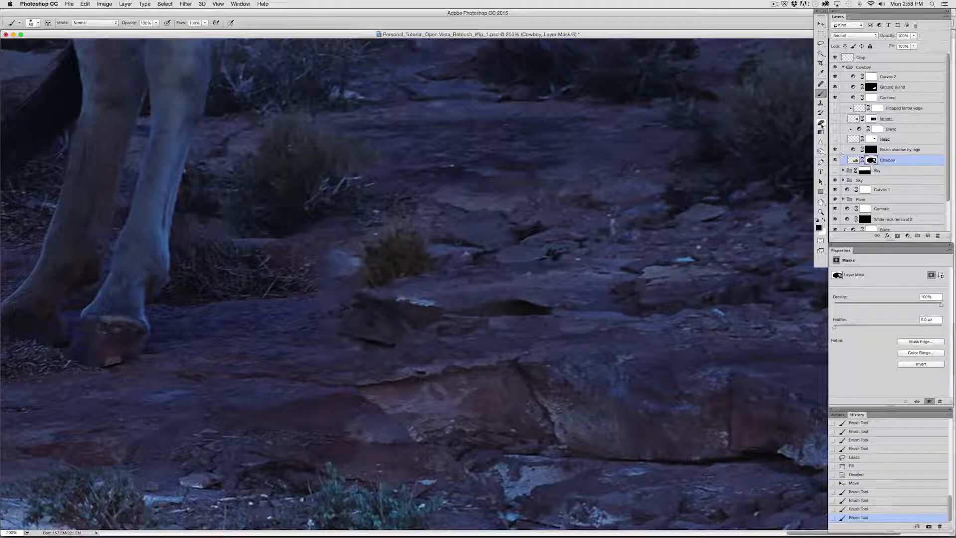
# Step: Erase the Cowboy mask over the dark rock below the small shrub, and blend the ground there with a 30% opacity brush
pyautogui.click(821, 122)
pyautogui.moveTo(367, 299)
pyautogui.mouseDown()
pyautogui.moveTo(330, 301)
pyautogui.moveTo(401, 310)
pyautogui.moveTo(367, 302)
pyautogui.moveTo(327, 311)
pyautogui.moveTo(364, 327)
pyautogui.moveTo(427, 326)
pyautogui.moveTo(271, 359)
pyautogui.moveTo(404, 342)
pyautogui.moveTo(331, 356)
pyautogui.moveTo(360, 374)
pyautogui.moveTo(353, 382)
pyautogui.moveTo(438, 358)
pyautogui.moveTo(309, 374)
pyautogui.moveTo(376, 368)
pyautogui.moveTo(330, 367)
pyautogui.mouseUp()
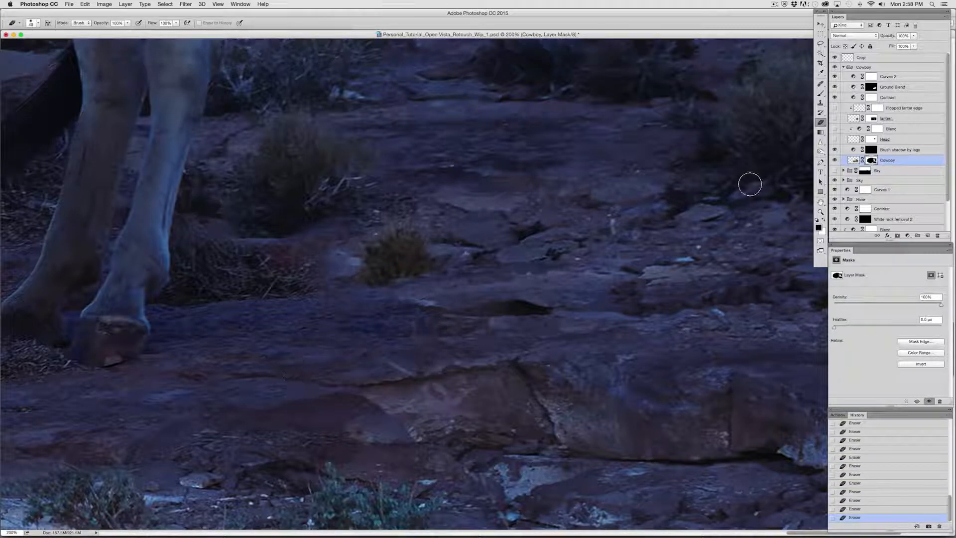
pyautogui.click(821, 93)
pyautogui.moveTo(416, 335)
pyautogui.mouseDown()
pyautogui.moveTo(444, 367)
pyautogui.moveTo(398, 367)
pyautogui.moveTo(454, 375)
pyautogui.moveTo(396, 374)
pyautogui.moveTo(444, 365)
pyautogui.moveTo(434, 367)
pyautogui.moveTo(426, 338)
pyautogui.moveTo(466, 345)
pyautogui.moveTo(429, 333)
pyautogui.moveTo(396, 380)
pyautogui.mouseUp()
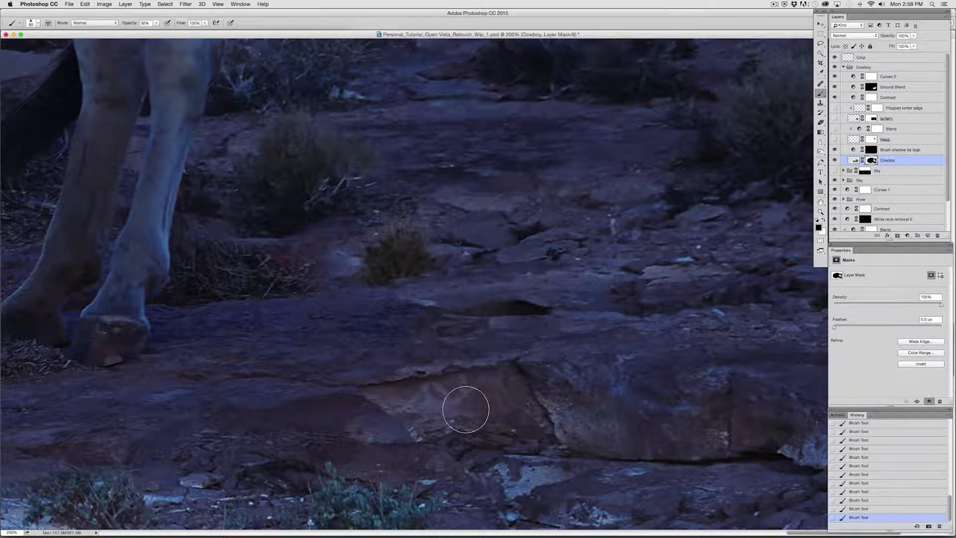
# Step: Erase parts of the Cowboy mask along the diagonal seam at the left end of the large rock ledge
pyautogui.scroll(-3, 466, 409)
pyautogui.click(821, 122)
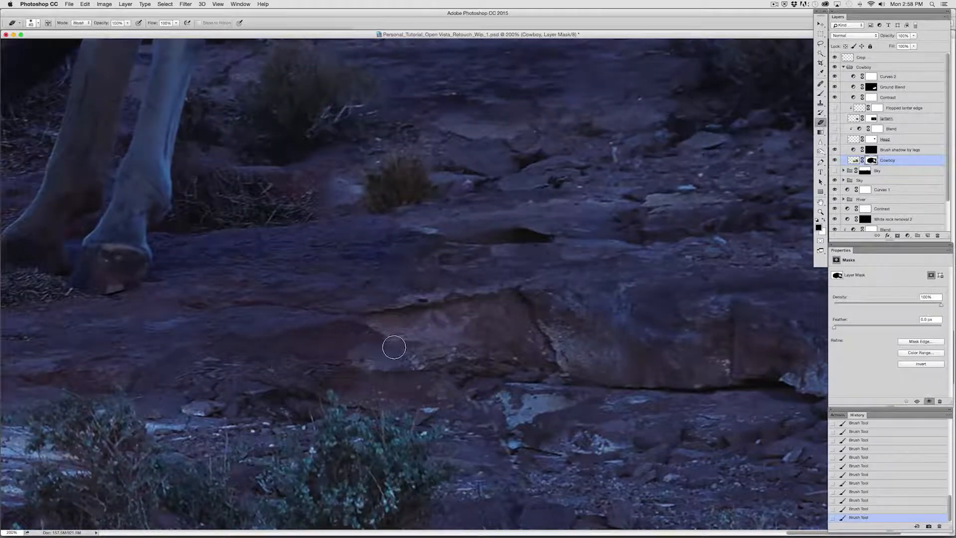
pyautogui.moveTo(394, 347)
pyautogui.mouseDown()
pyautogui.moveTo(397, 335)
pyautogui.moveTo(363, 331)
pyautogui.moveTo(438, 367)
pyautogui.moveTo(424, 358)
pyautogui.moveTo(491, 369)
pyautogui.moveTo(474, 388)
pyautogui.moveTo(477, 379)
pyautogui.mouseUp()
pyautogui.click(821, 93)
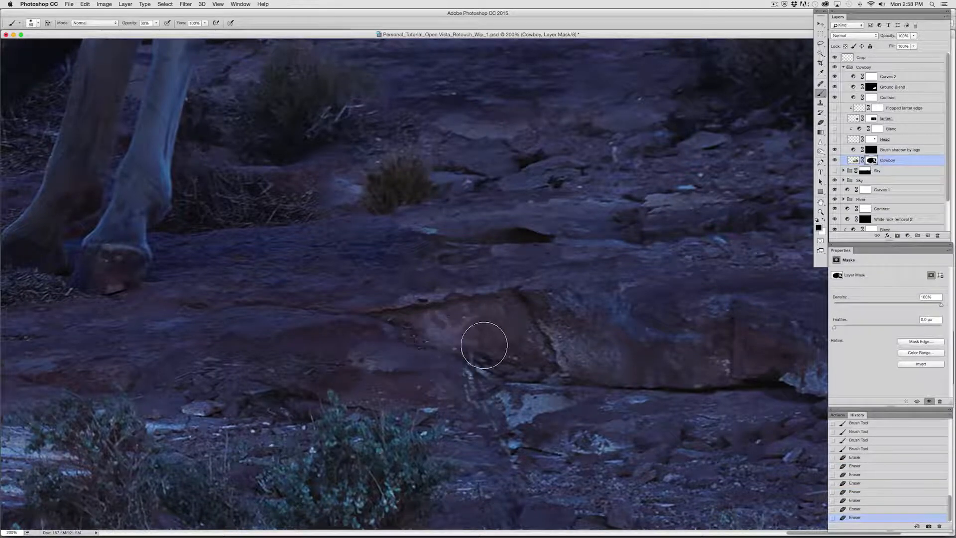
pyautogui.click(820, 123)
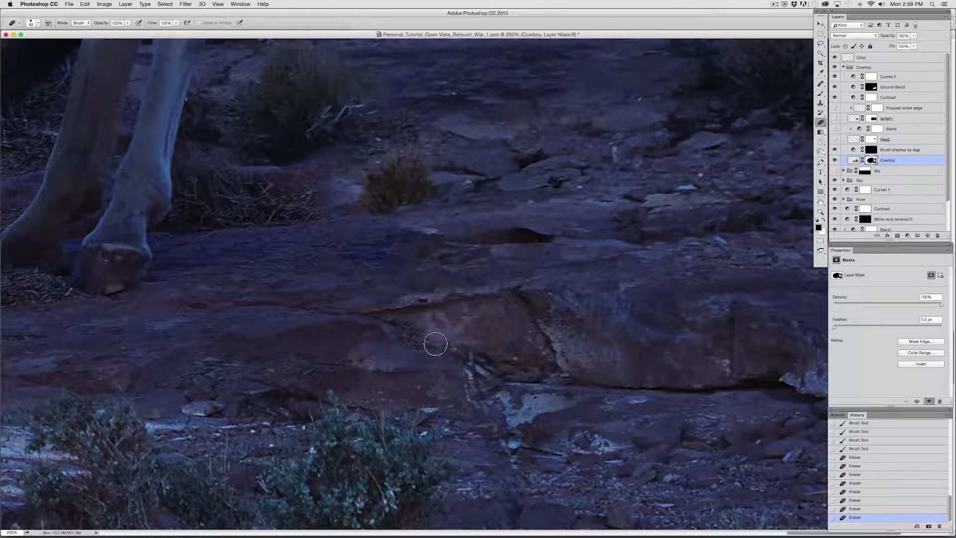
pyautogui.moveTo(436, 343)
pyautogui.mouseDown()
pyautogui.moveTo(404, 345)
pyautogui.moveTo(465, 357)
pyautogui.mouseUp()
pyautogui.click(822, 93)
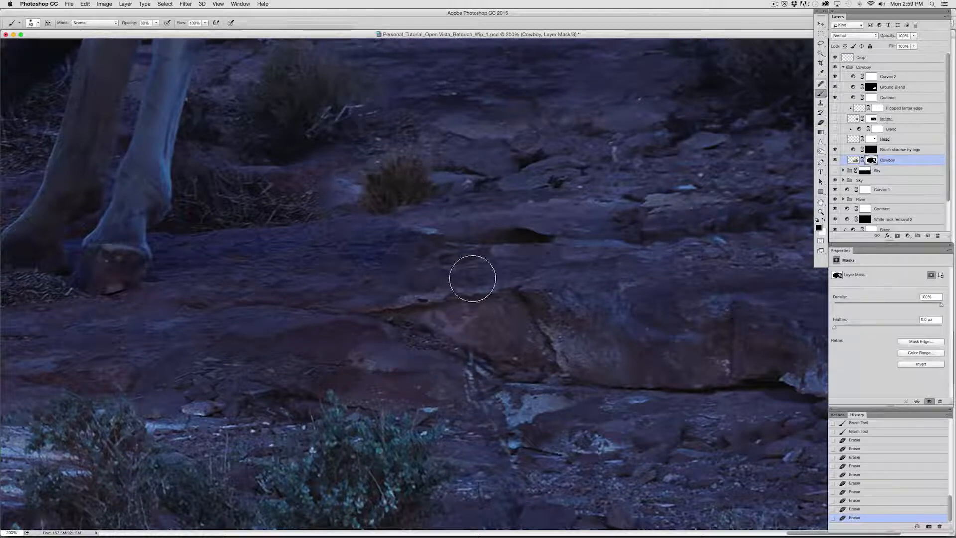
# Step: Paint black on the mask with a smaller 30% opacity brush across the upper seam of the rock ledge
pyautogui.press('[')
pyautogui.press('[')
pyautogui.press('[')
pyautogui.moveTo(416, 318); pyautogui.dragTo(466, 332)
pyautogui.moveTo(465, 332)
pyautogui.mouseDown()
pyautogui.moveTo(422, 323)
pyautogui.moveTo(458, 340)
pyautogui.moveTo(404, 316)
pyautogui.moveTo(488, 349)
pyautogui.moveTo(474, 350)
pyautogui.moveTo(499, 357)
pyautogui.mouseUp()
# Step: Paint the mask at 100% opacity down the seam and around the ledge's base, touching up the rock at 40% opacity
pyautogui.press('0')
pyautogui.moveTo(432, 324)
pyautogui.mouseDown()
pyautogui.moveTo(510, 375)
pyautogui.moveTo(468, 363)
pyautogui.moveTo(493, 379)
pyautogui.moveTo(484, 393)
pyautogui.moveTo(511, 402)
pyautogui.moveTo(446, 398)
pyautogui.moveTo(456, 391)
pyautogui.mouseUp()
pyautogui.moveTo(457, 392); pyautogui.dragTo(439, 403)
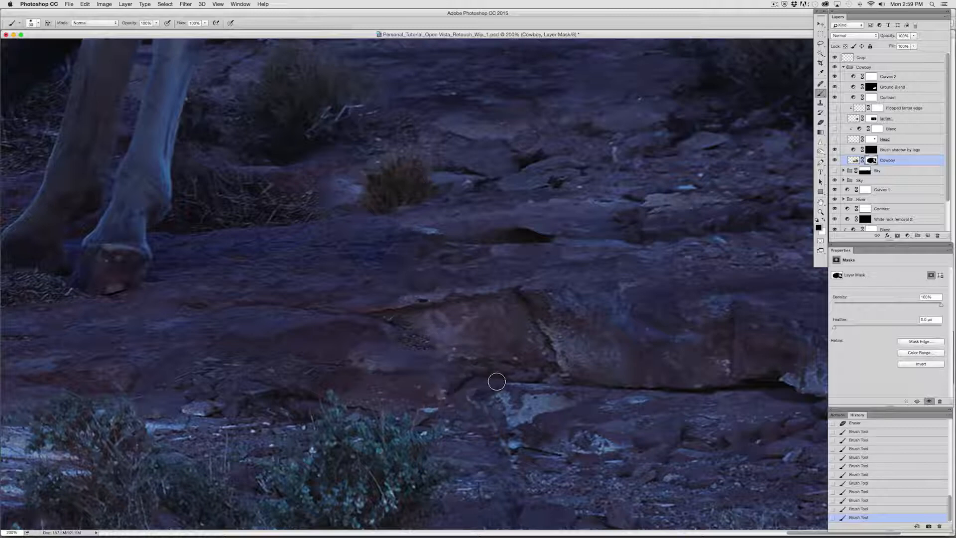
pyautogui.moveTo(497, 382)
pyautogui.mouseDown()
pyautogui.moveTo(471, 443)
pyautogui.moveTo(462, 442)
pyautogui.moveTo(507, 435)
pyautogui.moveTo(520, 472)
pyautogui.moveTo(485, 382)
pyautogui.moveTo(459, 397)
pyautogui.moveTo(454, 390)
pyautogui.moveTo(463, 413)
pyautogui.mouseUp()
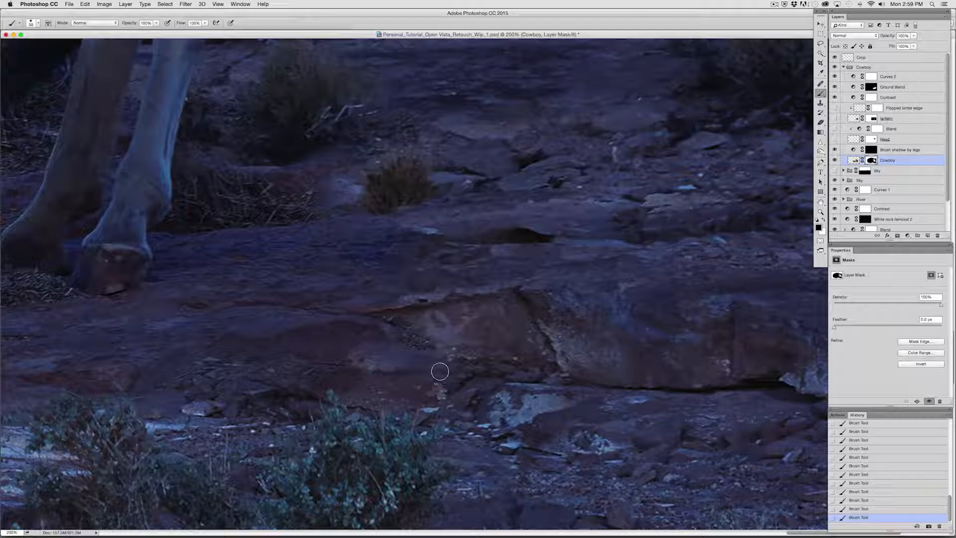
pyautogui.press('4')
pyautogui.moveTo(415, 362)
pyautogui.mouseDown()
pyautogui.moveTo(467, 356)
pyautogui.moveTo(438, 357)
pyautogui.moveTo(435, 372)
pyautogui.mouseUp()
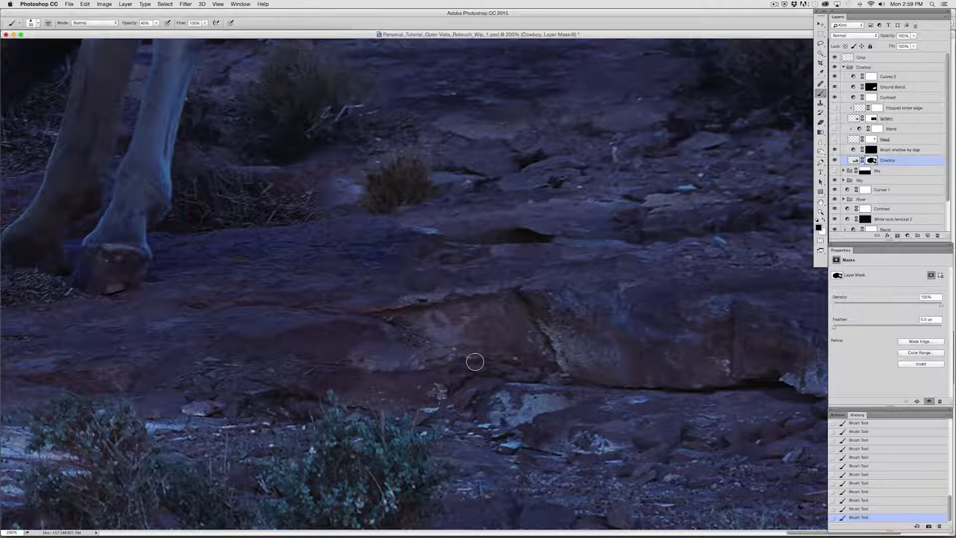
# Step: Paint the Cowboy mask with a larger 100% opacity brush over the rock patch cutting across the tops of the foreground bushes
pyautogui.scroll(-3, 475, 356)
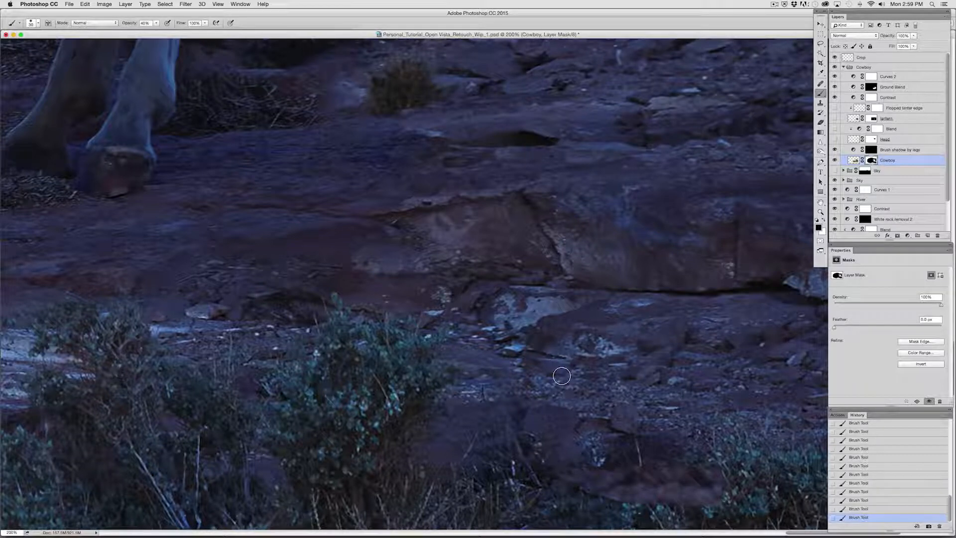
pyautogui.scroll(-5, 726, 185)
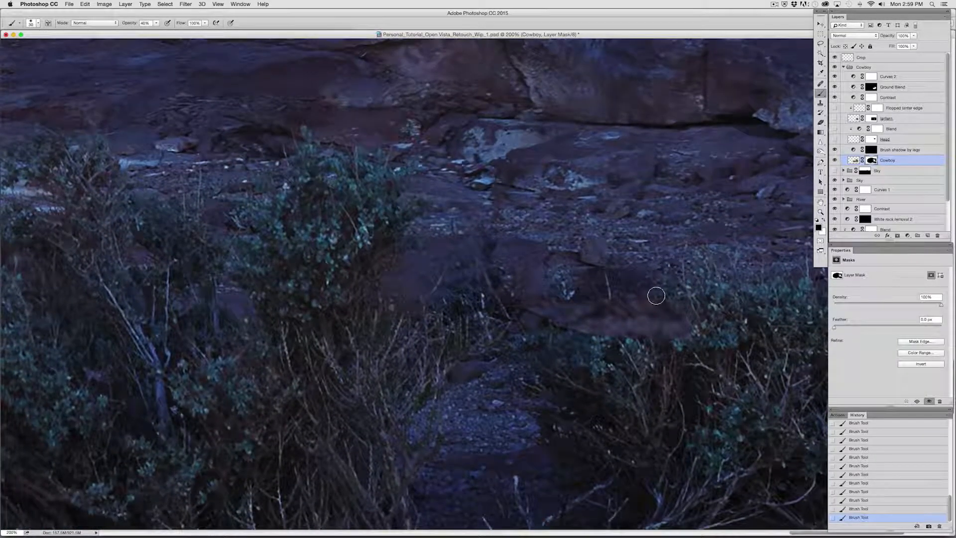
pyautogui.press('0')
pyautogui.press(']')
pyautogui.press(']')
pyautogui.press(']')
pyautogui.press(']')
pyautogui.press(']')
pyautogui.moveTo(719, 277)
pyautogui.mouseDown()
pyautogui.moveTo(637, 343)
pyautogui.moveTo(658, 306)
pyautogui.mouseUp()
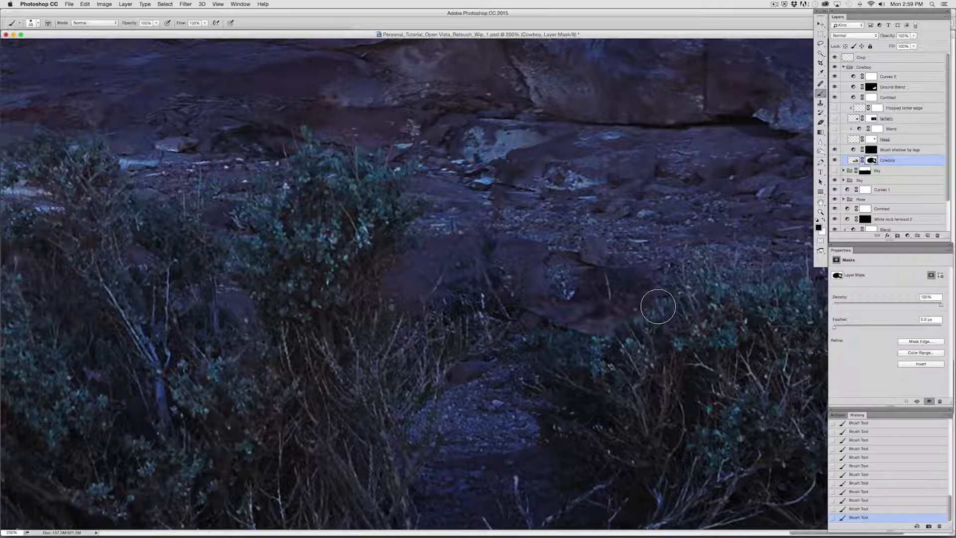
pyautogui.press(']')
pyautogui.moveTo(597, 309)
pyautogui.mouseDown()
pyautogui.moveTo(437, 288)
pyautogui.moveTo(530, 272)
pyautogui.moveTo(572, 341)
pyautogui.moveTo(508, 344)
pyautogui.moveTo(399, 285)
pyautogui.moveTo(483, 244)
pyautogui.moveTo(600, 279)
pyautogui.moveTo(531, 318)
pyautogui.moveTo(546, 384)
pyautogui.moveTo(609, 403)
pyautogui.moveTo(687, 367)
pyautogui.mouseUp()
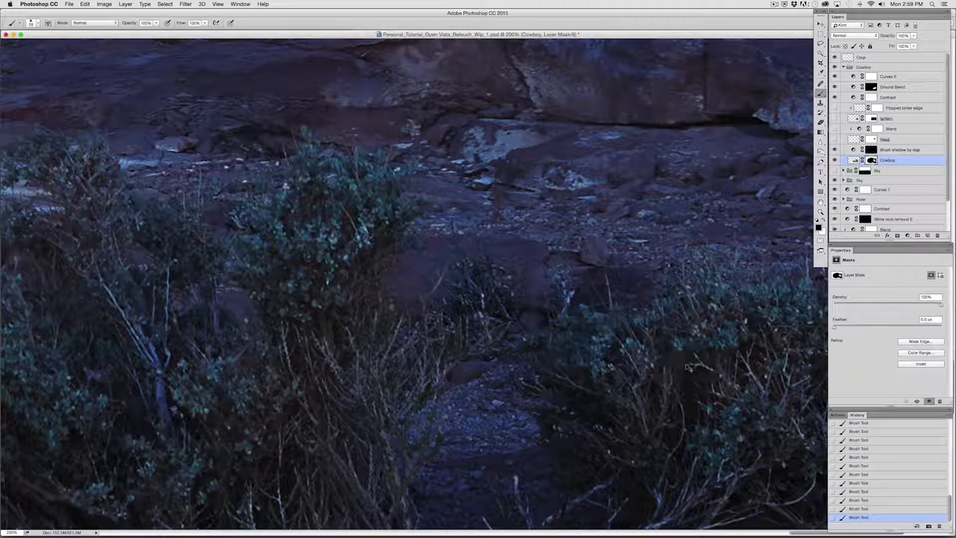
# Step: Show the whole composite in an enlarged document window and adjust the Ground Blend layer's curve
pyautogui.scroll(-2, 687, 367)
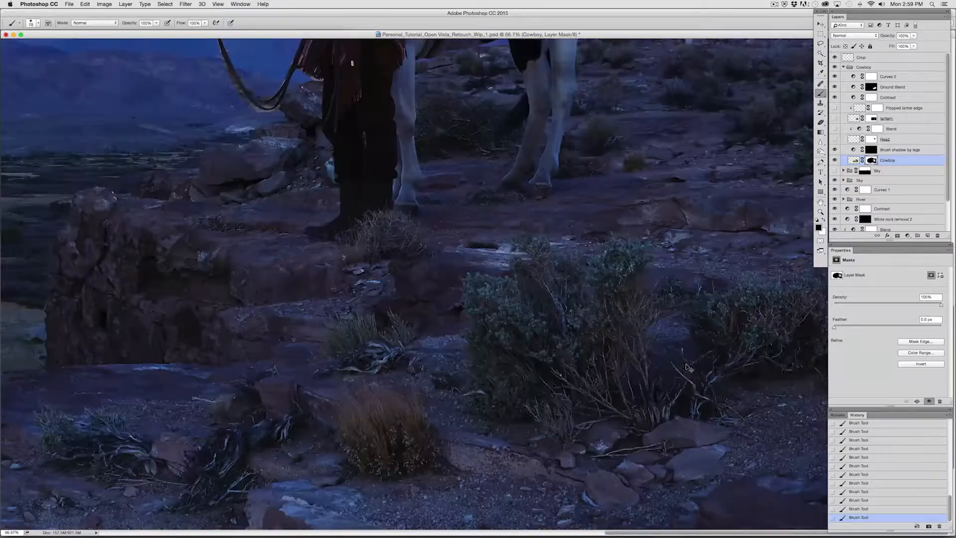
pyautogui.press('super+0')
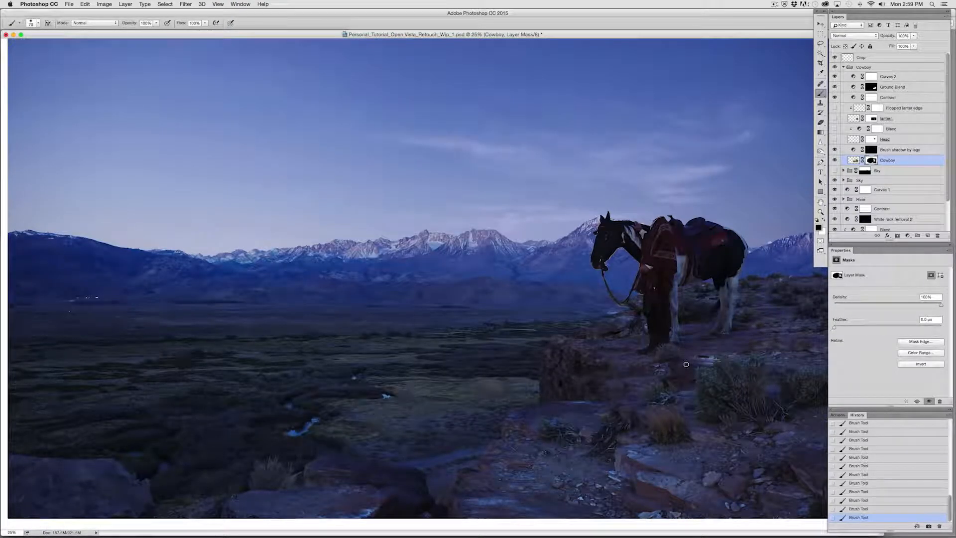
pyautogui.press('super+minus')
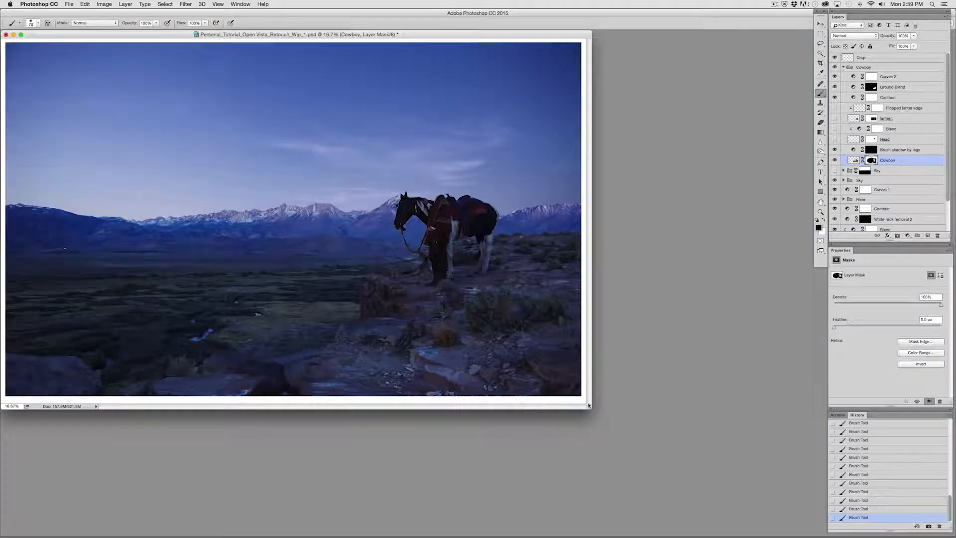
pyautogui.moveTo(595, 411); pyautogui.dragTo(767, 507)
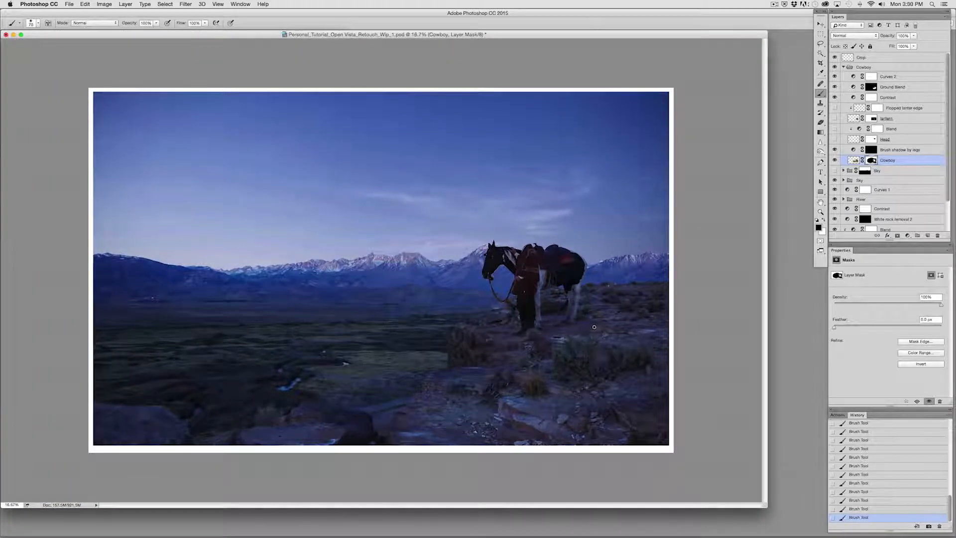
pyautogui.click(890, 88)
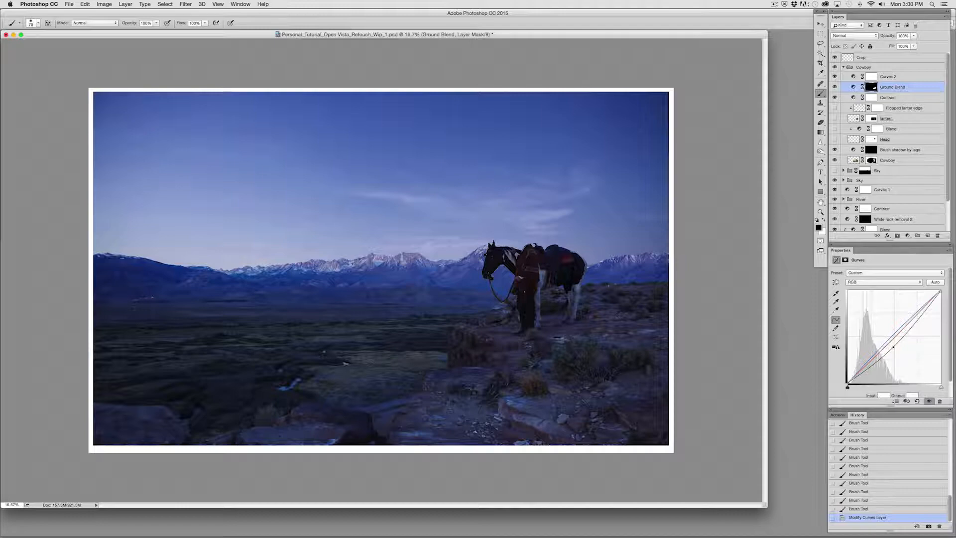
# Step: Lasso the background area beneath the horse's jaw and neck, following the fringed jaw edge, and fill it with black on the Ground Blend mask
pyautogui.press('super+plus')
pyautogui.press('super+plus')
pyautogui.press('super+plus')
pyautogui.press('super+plus')
pyautogui.press('super+plus')
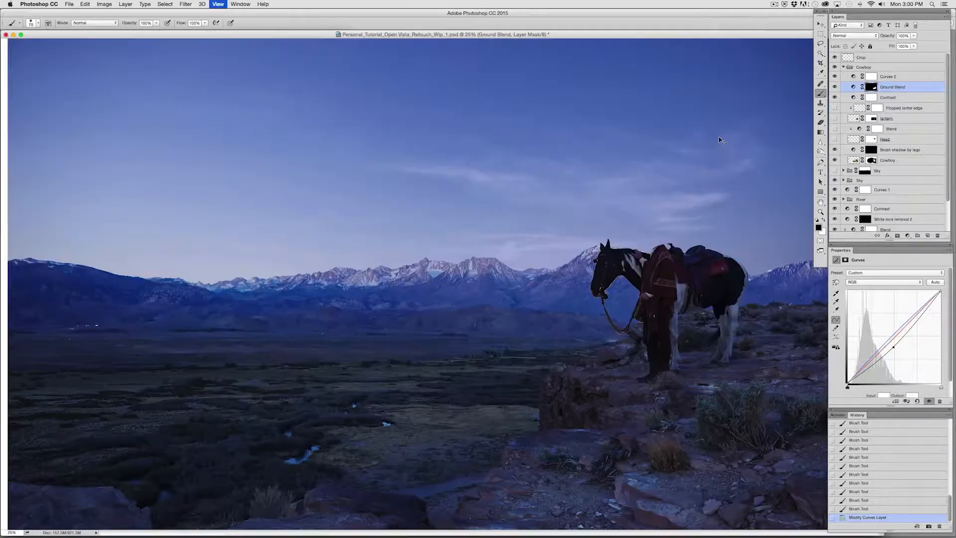
pyautogui.moveTo(453, 405); pyautogui.dragTo(5, 407)
pyautogui.moveTo(504, 319); pyautogui.dragTo(204, 372)
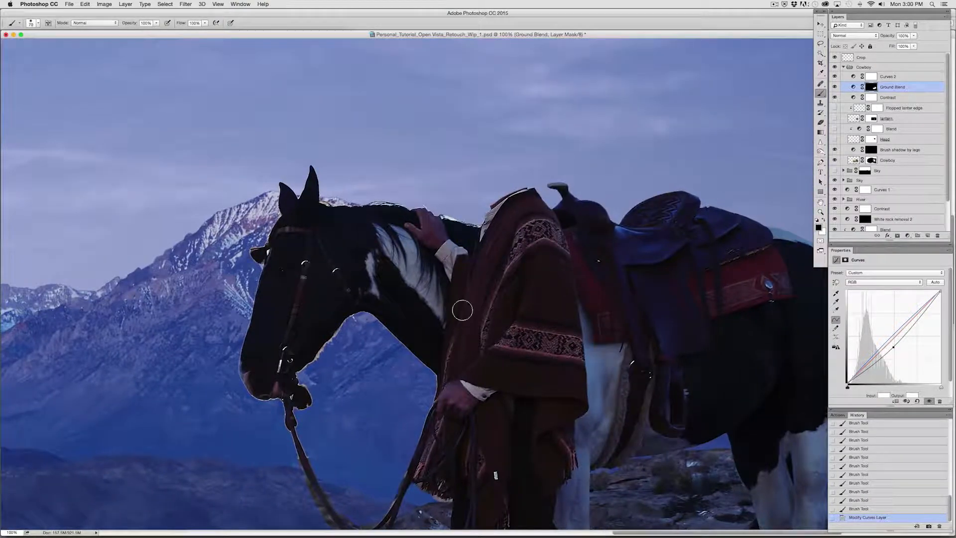
pyautogui.press('super+plus')
pyautogui.press('super+plus')
pyautogui.moveTo(463, 309); pyautogui.dragTo(602, 130)
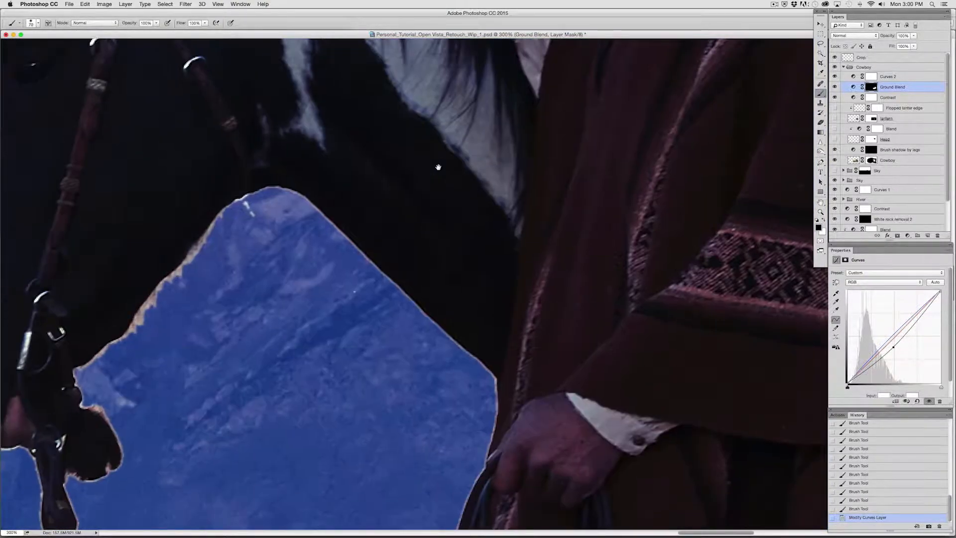
pyautogui.moveTo(486, 289); pyautogui.dragTo(531, 50)
pyautogui.moveTo(506, 241); pyautogui.dragTo(487, 353)
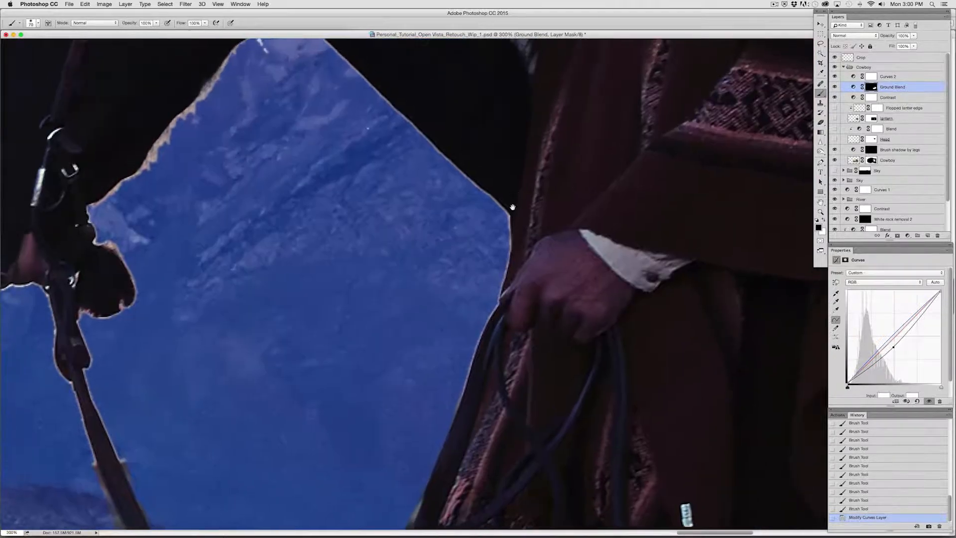
pyautogui.moveTo(512, 207); pyautogui.dragTo(534, 272)
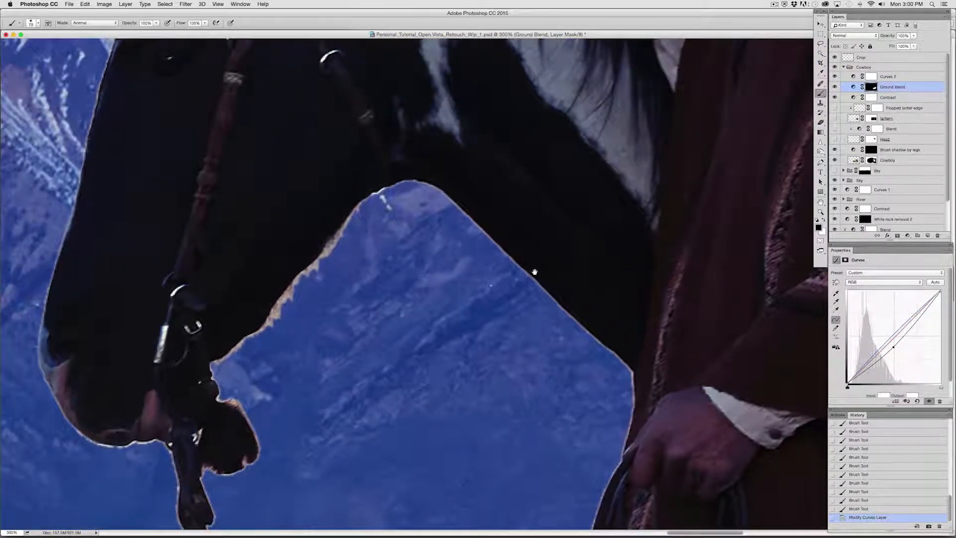
pyautogui.press('l')
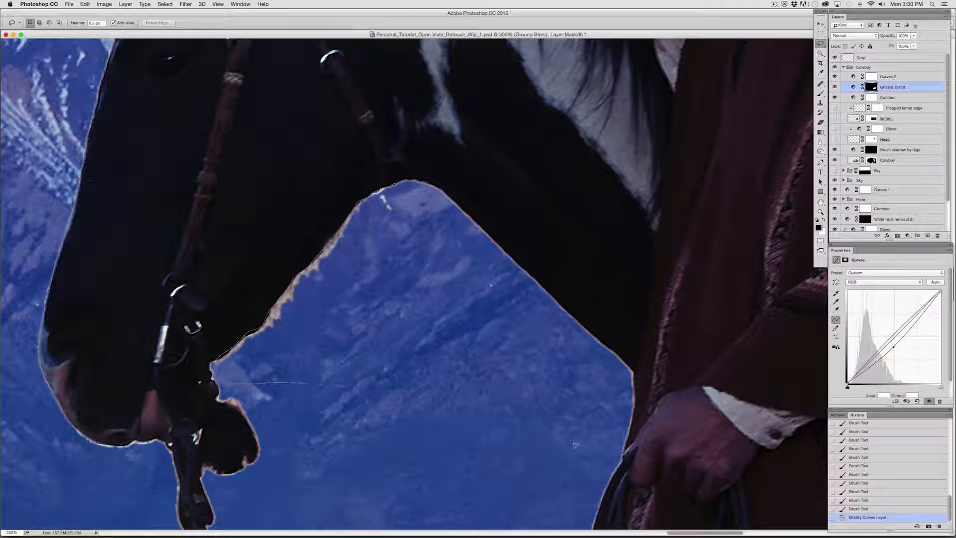
pyautogui.moveTo(624, 453)
pyautogui.mouseDown()
pyautogui.moveTo(443, 229)
pyautogui.moveTo(416, 184)
pyautogui.mouseUp()
pyautogui.hotkey('alt', 'BackSpace')
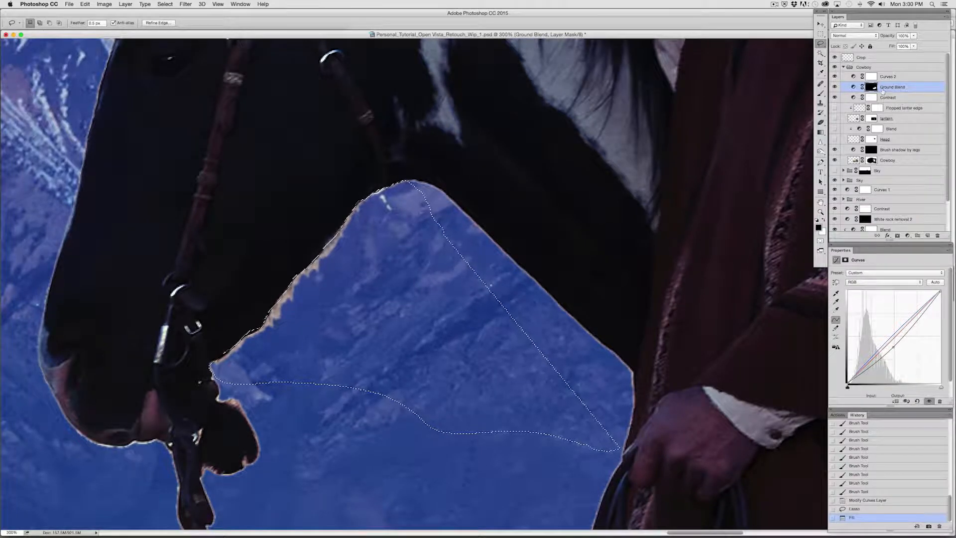
# Step: Fill the lassoed area beneath the horse's jaw with black on the Cowboy layer mask and hide the selection outline
pyautogui.click(884, 159)
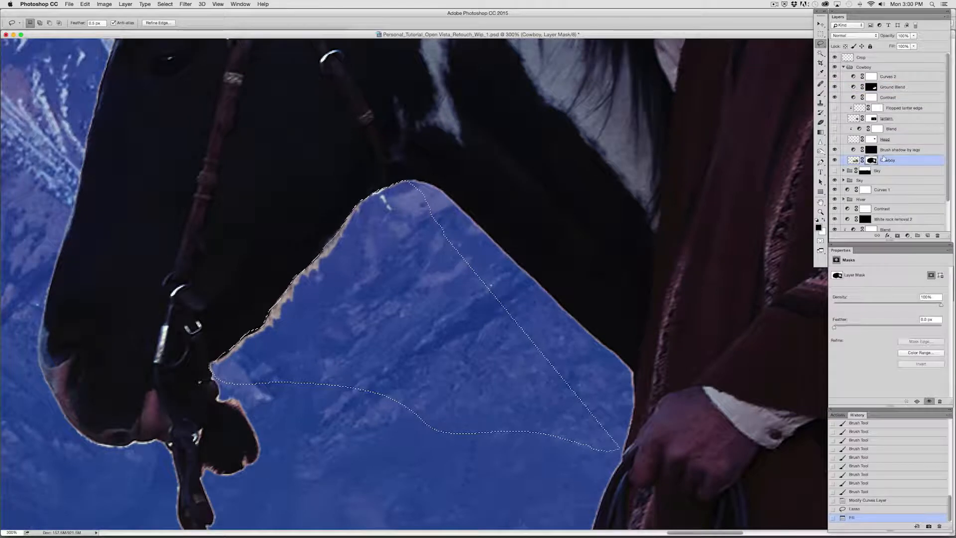
pyautogui.hotkey('alt', 'BackSpace')
pyautogui.hotkey('alt', 'BackSpace')
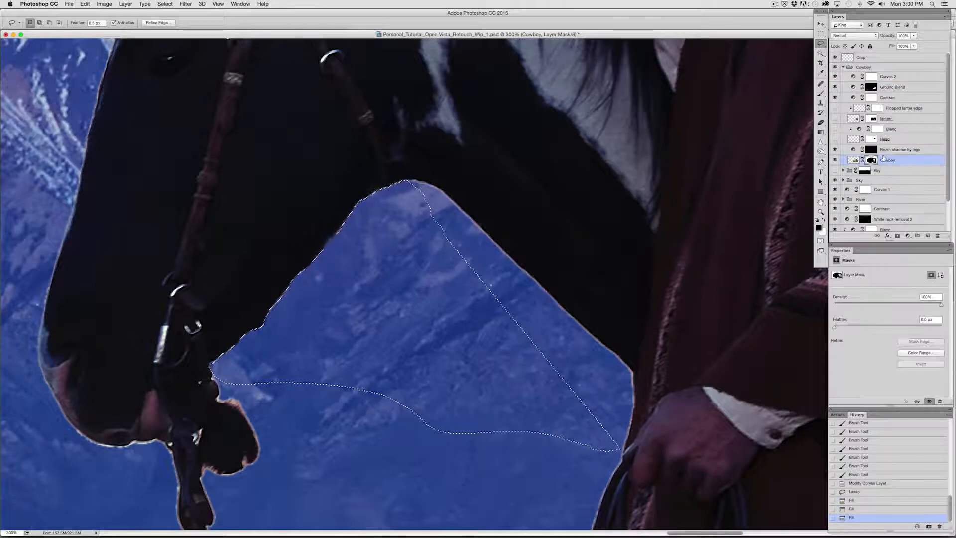
pyautogui.press('super+h')
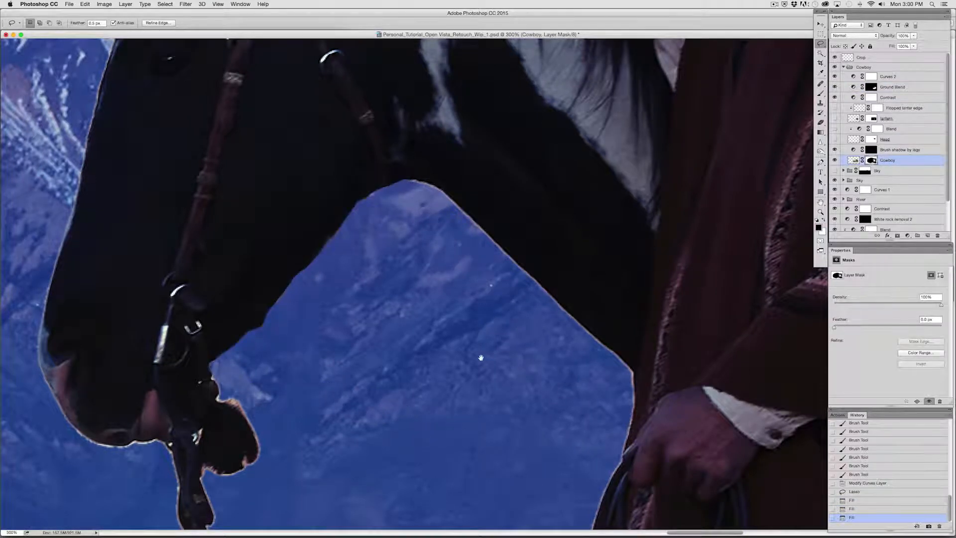
# Step: Load the Cowboy mask as a selection feathered by 1 pixel and invert it to target the background
pyautogui.moveTo(481, 357); pyautogui.dragTo(393, 345)
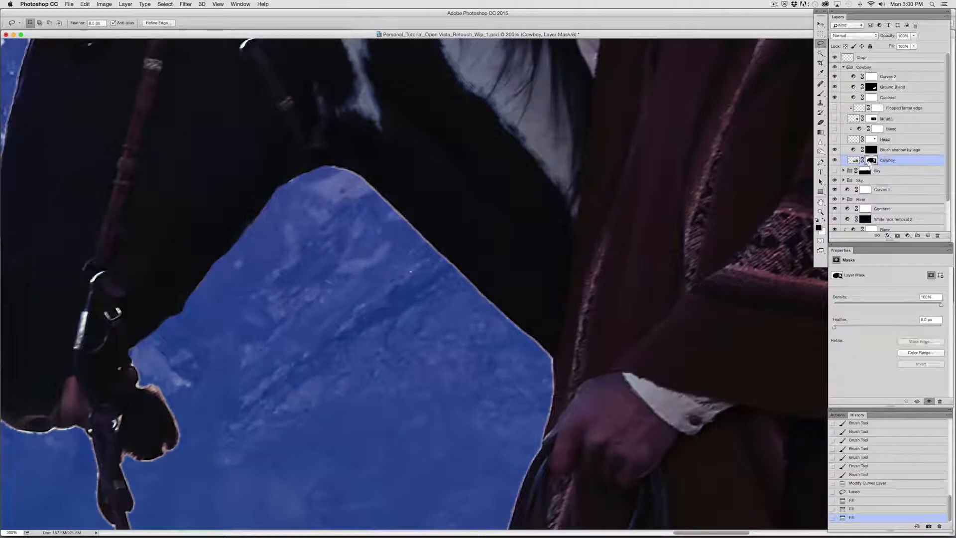
pyautogui.keyDown('super'); pyautogui.click(871, 160); pyautogui.keyUp('super')
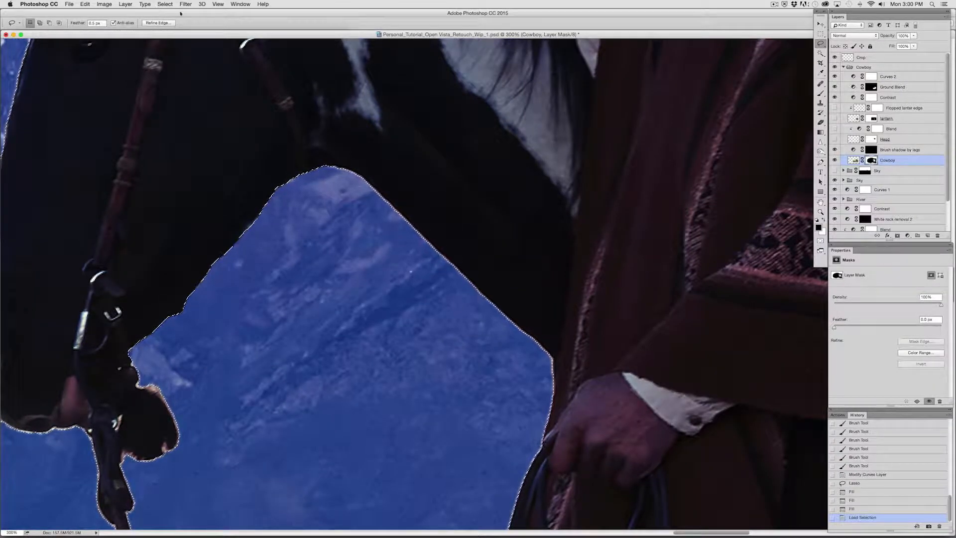
pyautogui.click(186, 3)
pyautogui.click(391, 154)
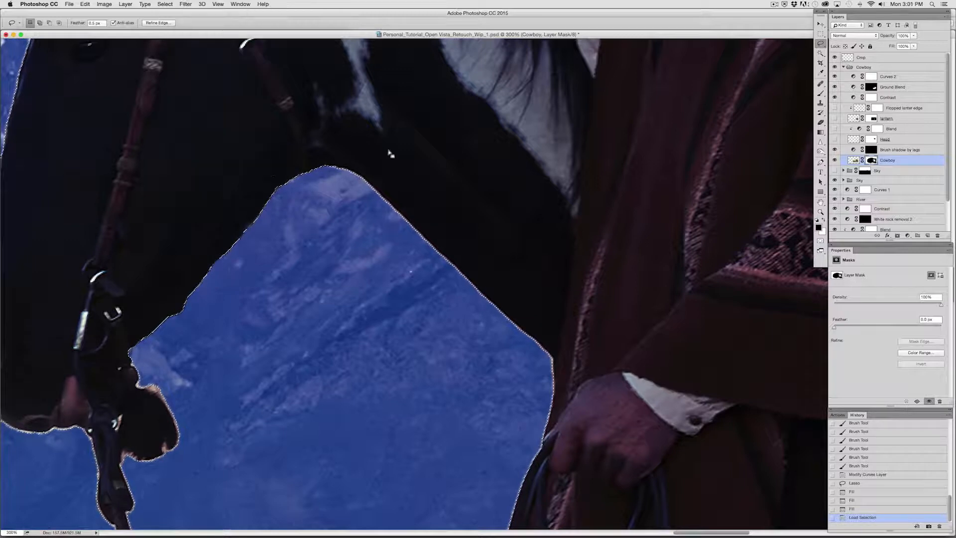
pyautogui.rightClick(427, 173)
pyautogui.click(443, 190)
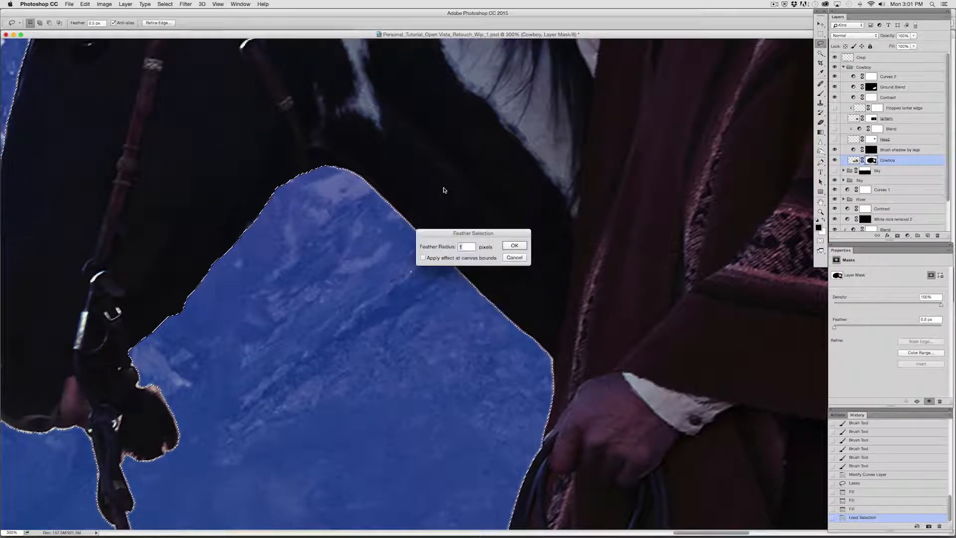
pyautogui.click(517, 247)
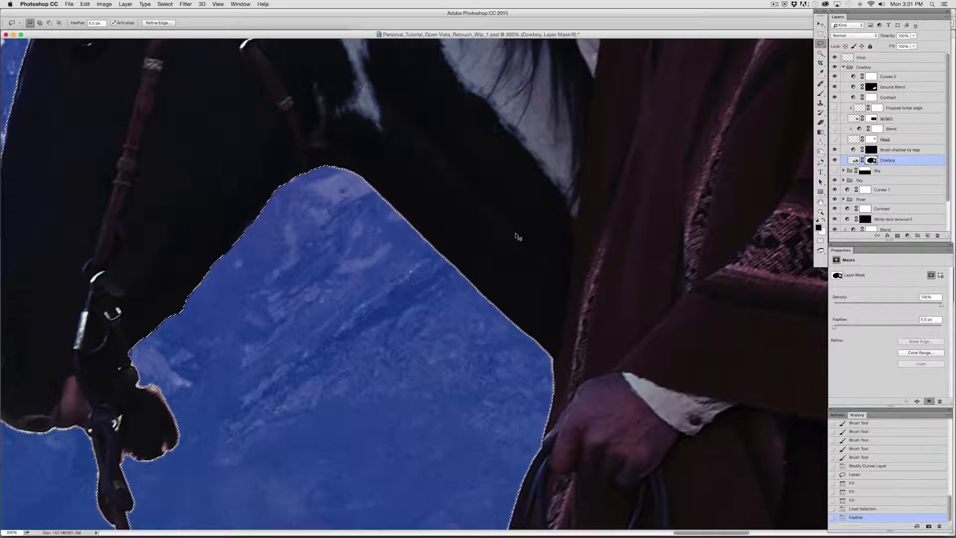
pyautogui.press('shift')
pyautogui.press('shift+super+i')
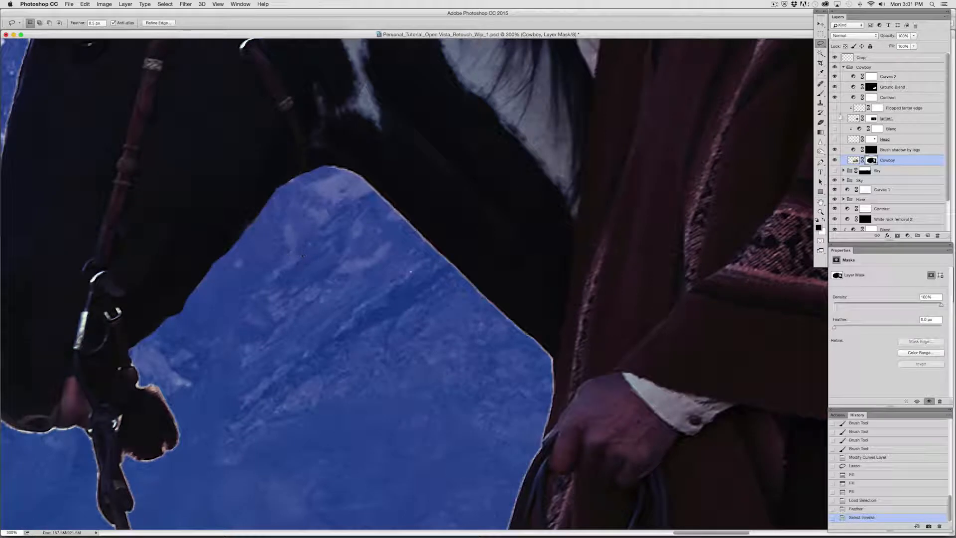
# Step: Brush black on the Cowboy mask along the underside of the horse's neck and the cowboy's coat edge at 100% opacity
pyautogui.click(821, 95)
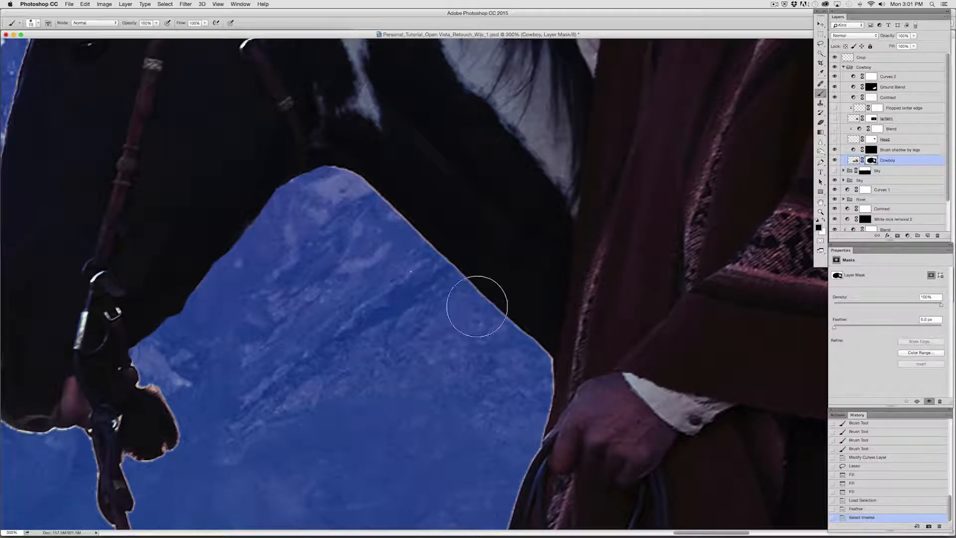
pyautogui.moveTo(427, 268); pyautogui.dragTo(486, 311)
pyautogui.moveTo(452, 273)
pyautogui.mouseDown()
pyautogui.moveTo(412, 239)
pyautogui.moveTo(432, 267)
pyautogui.moveTo(426, 255)
pyautogui.moveTo(457, 278)
pyautogui.moveTo(433, 263)
pyautogui.mouseUp()
pyautogui.moveTo(547, 392)
pyautogui.mouseDown()
pyautogui.moveTo(552, 362)
pyautogui.moveTo(548, 445)
pyautogui.mouseUp()
pyautogui.moveTo(549, 446); pyautogui.dragTo(537, 484)
pyautogui.moveTo(495, 297)
pyautogui.mouseDown()
pyautogui.moveTo(444, 281)
pyautogui.moveTo(441, 241)
pyautogui.moveTo(373, 192)
pyautogui.moveTo(409, 223)
pyautogui.moveTo(347, 186)
pyautogui.mouseUp()
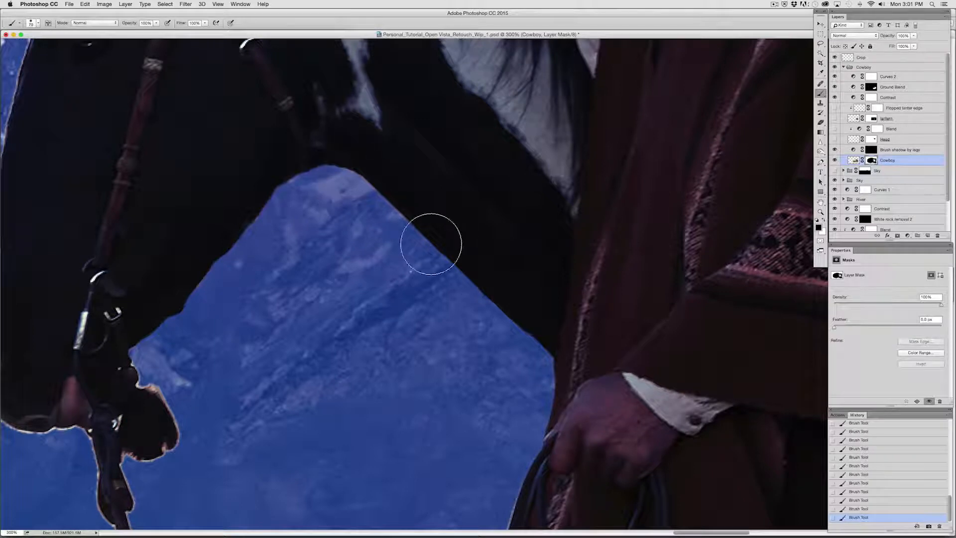
# Step: Paint out the light fringe on the Cowboy mask along the lead rope, chin, muzzle and front of the horse's face
pyautogui.moveTo(416, 335); pyautogui.dragTo(412, 219)
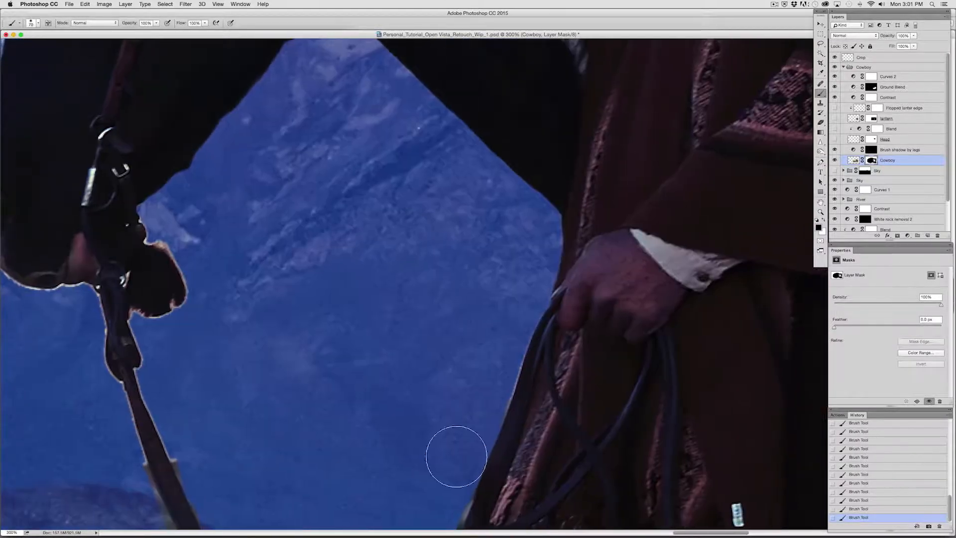
pyautogui.moveTo(476, 319)
pyautogui.mouseDown()
pyautogui.moveTo(472, 204)
pyautogui.moveTo(458, 170)
pyautogui.mouseUp()
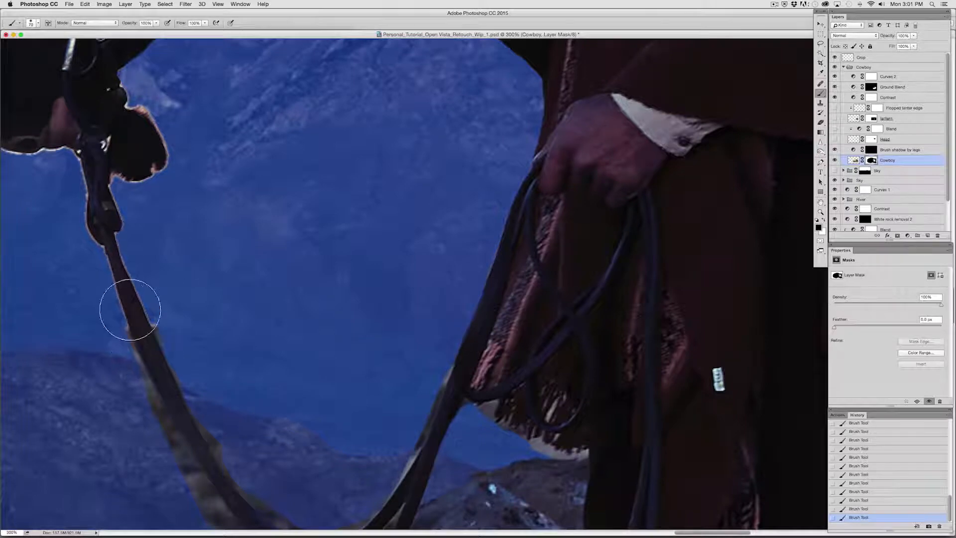
pyautogui.moveTo(192, 207); pyautogui.dragTo(337, 317)
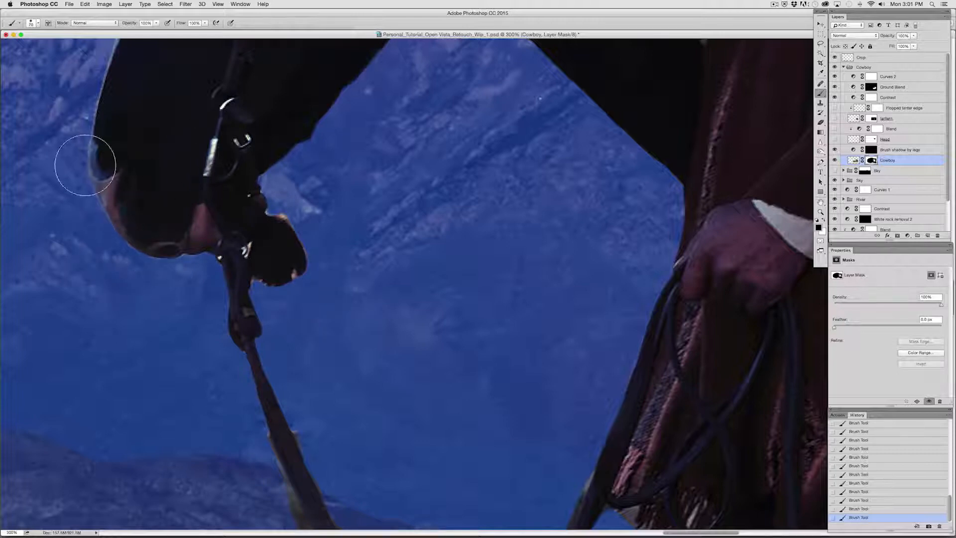
pyautogui.moveTo(231, 168)
pyautogui.mouseDown()
pyautogui.moveTo(277, 319)
pyautogui.moveTo(302, 350)
pyautogui.mouseUp()
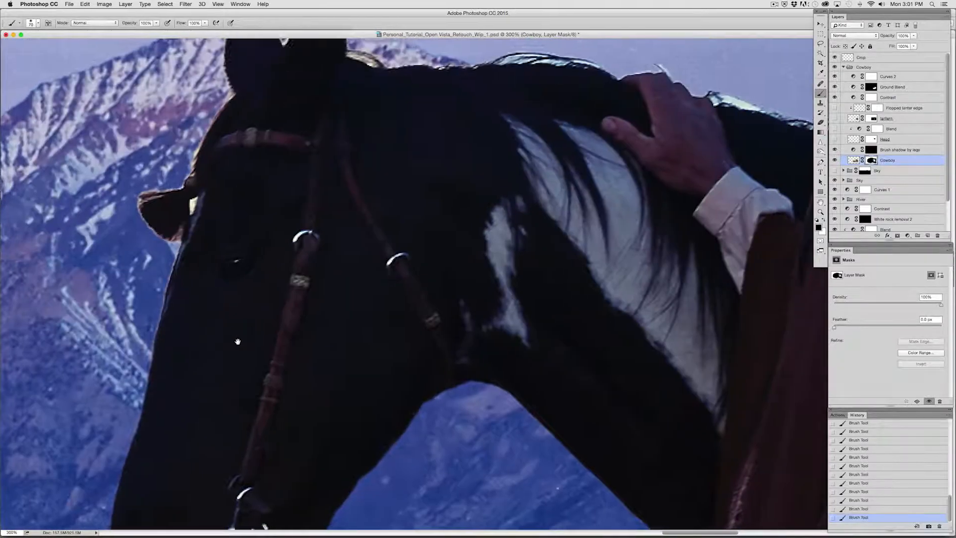
pyautogui.moveTo(187, 234); pyautogui.dragTo(133, 436)
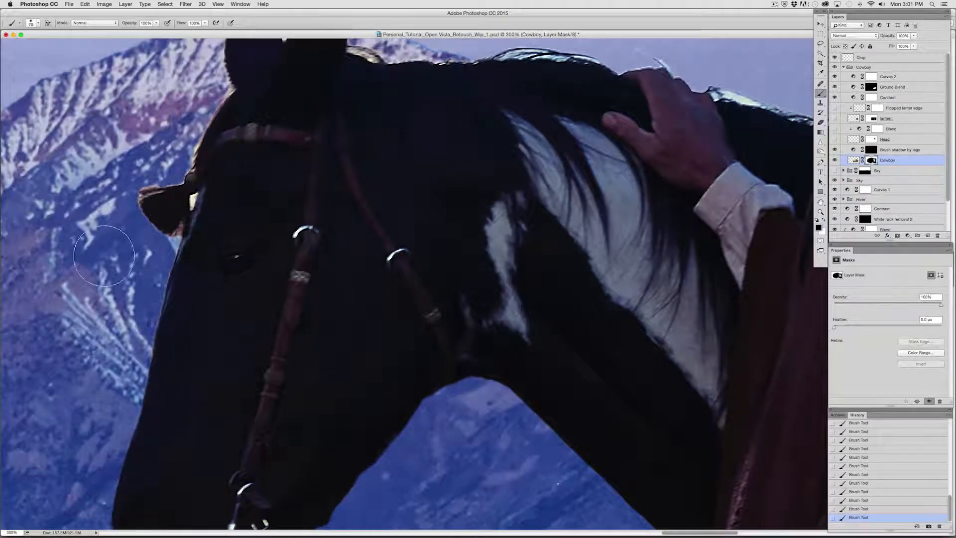
pyautogui.moveTo(234, 58); pyautogui.dragTo(215, 200)
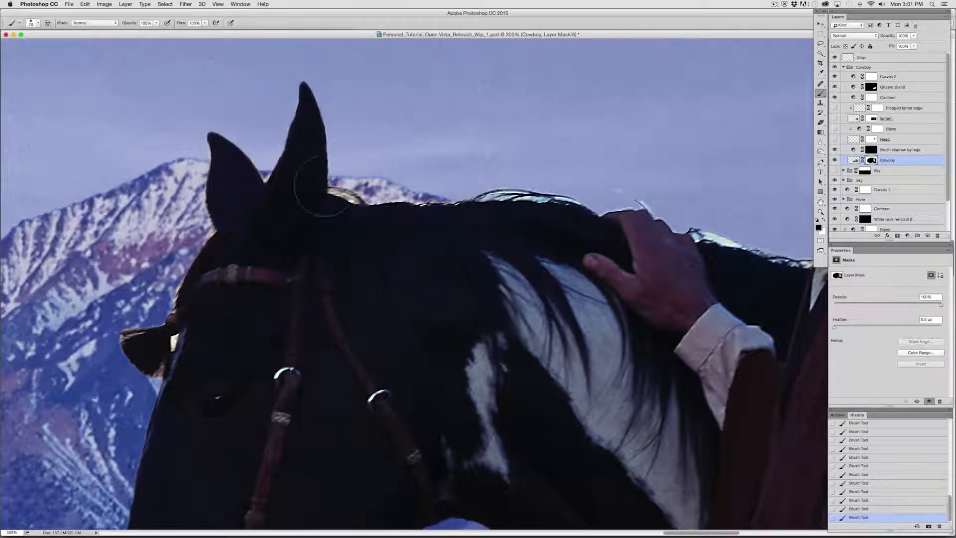
# Step: Lasso the strip of original sky and stray hair above the mane on the Cowboy layer, from the cowboy's shirt to the horse's ear
pyautogui.moveTo(541, 292); pyautogui.dragTo(343, 262)
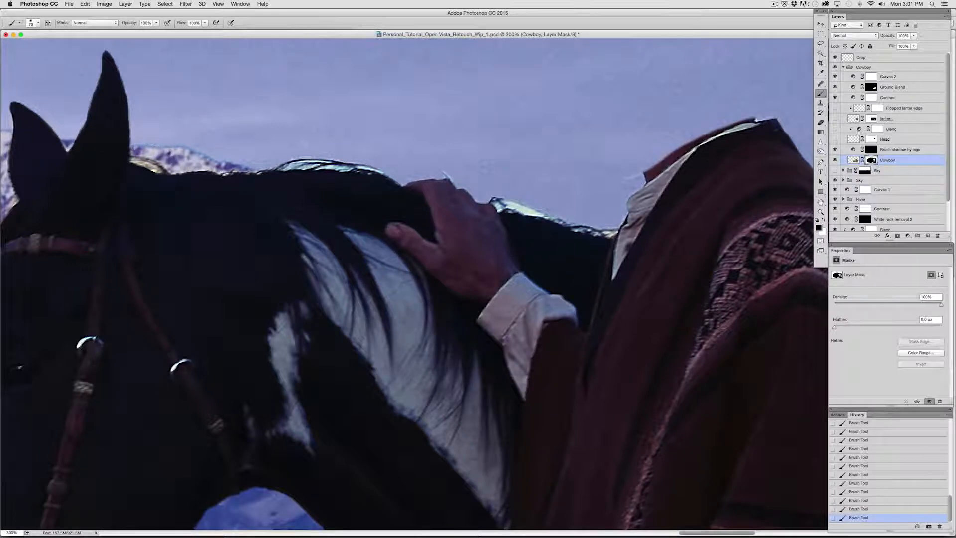
pyautogui.click(854, 160)
pyautogui.click(821, 44)
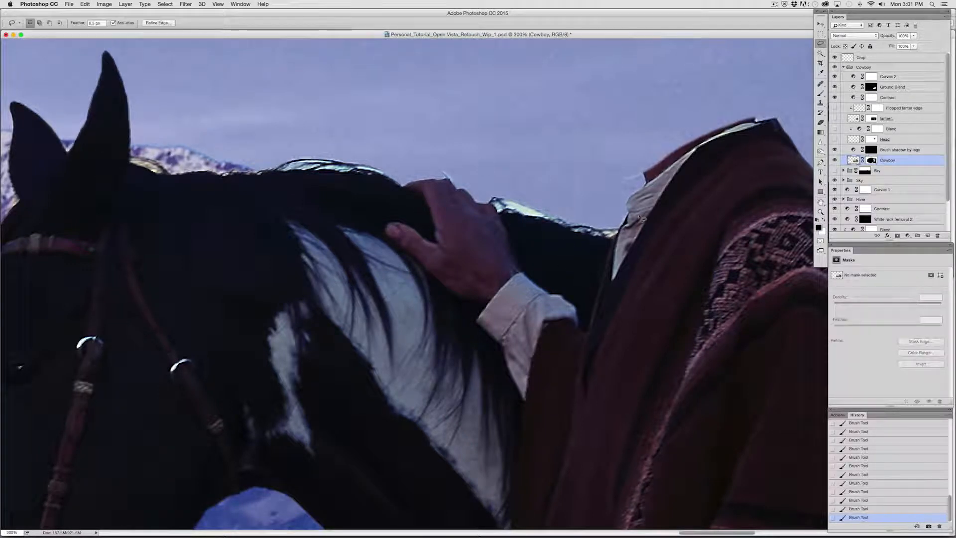
pyautogui.press('alt')
pyautogui.keyDown('alt'); pyautogui.click(626, 223); pyautogui.keyUp('alt')
pyautogui.press('super+d')
pyautogui.moveTo(615, 241); pyautogui.dragTo(502, 217)
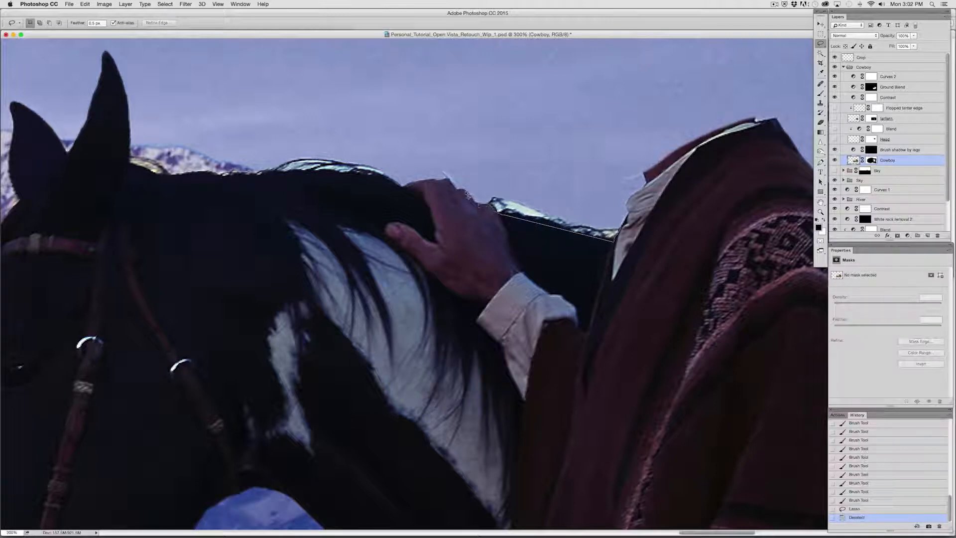
pyautogui.moveTo(425, 186)
pyautogui.mouseDown()
pyautogui.moveTo(317, 169)
pyautogui.moveTo(367, 171)
pyautogui.moveTo(374, 189)
pyautogui.moveTo(330, 177)
pyautogui.moveTo(273, 180)
pyautogui.mouseUp()
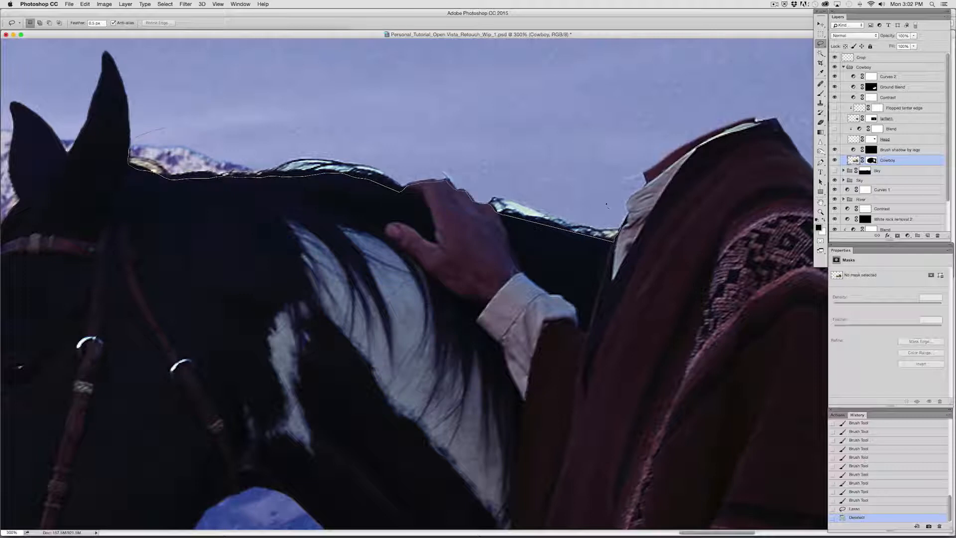
pyautogui.moveTo(625, 212); pyautogui.dragTo(625, 208)
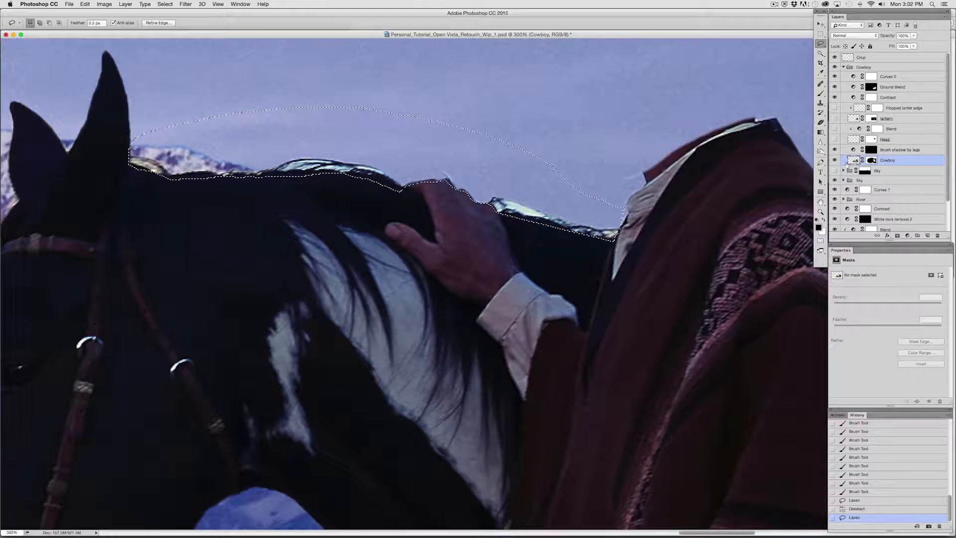
# Step: Paste a copy of the lassoed strip in place as a new layer and name it Hair Multiply
pyautogui.press('super+shift+v')
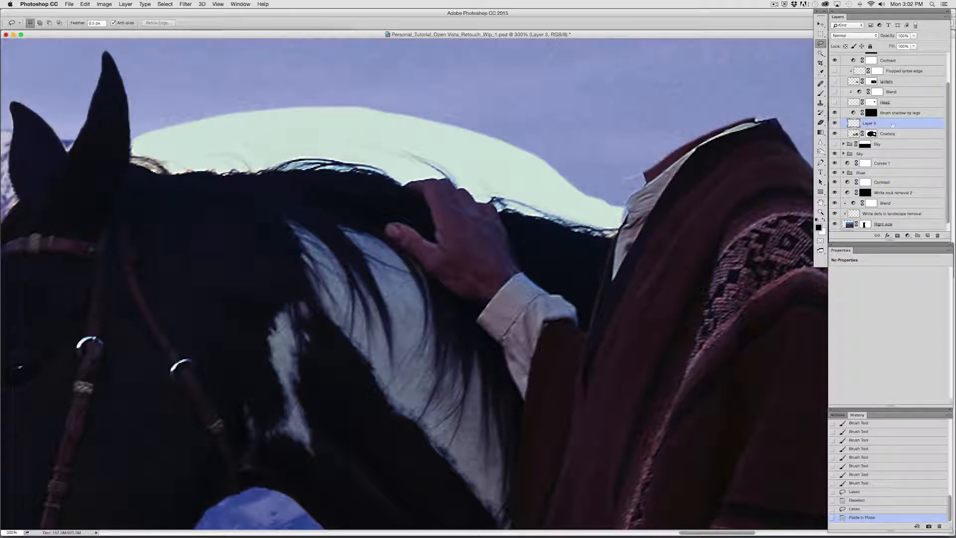
pyautogui.doubleClick(869, 123)
pyautogui.write('Hair Mas')
pyautogui.press('Return')
# Step: Place the Hair Multiply layer beneath the hidden Cowboy layer and set its blending mode to Multiply
pyautogui.moveTo(896, 124); pyautogui.dragTo(896, 141)
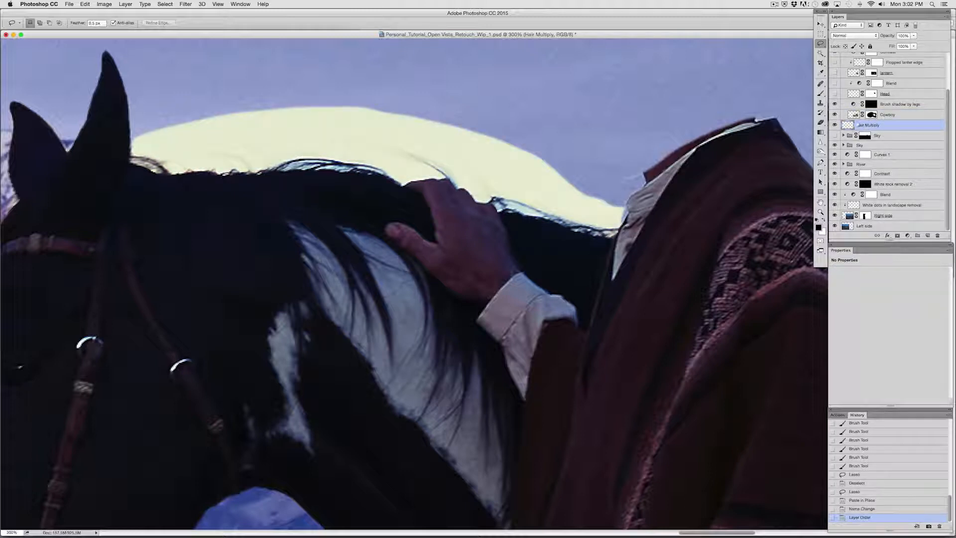
pyautogui.click(834, 114)
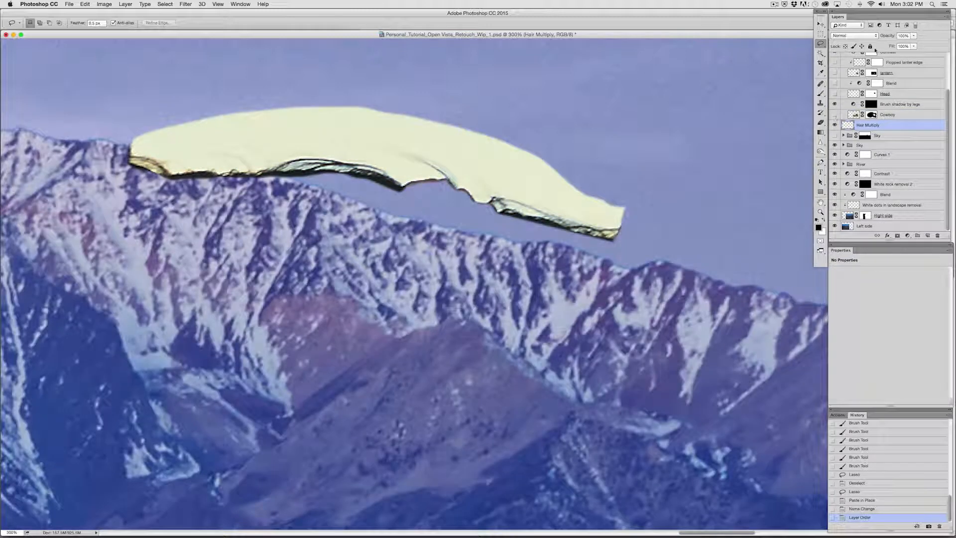
pyautogui.click(872, 36)
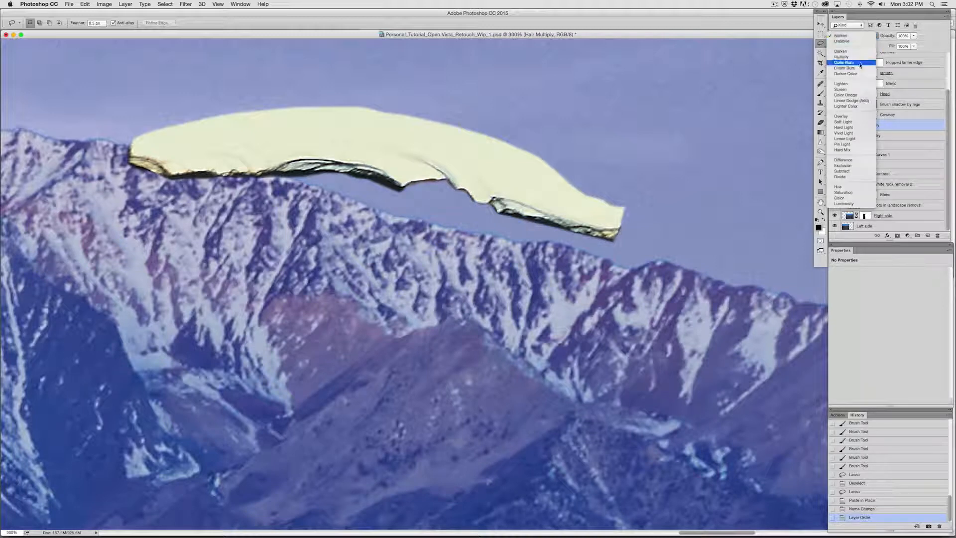
pyautogui.click(869, 57)
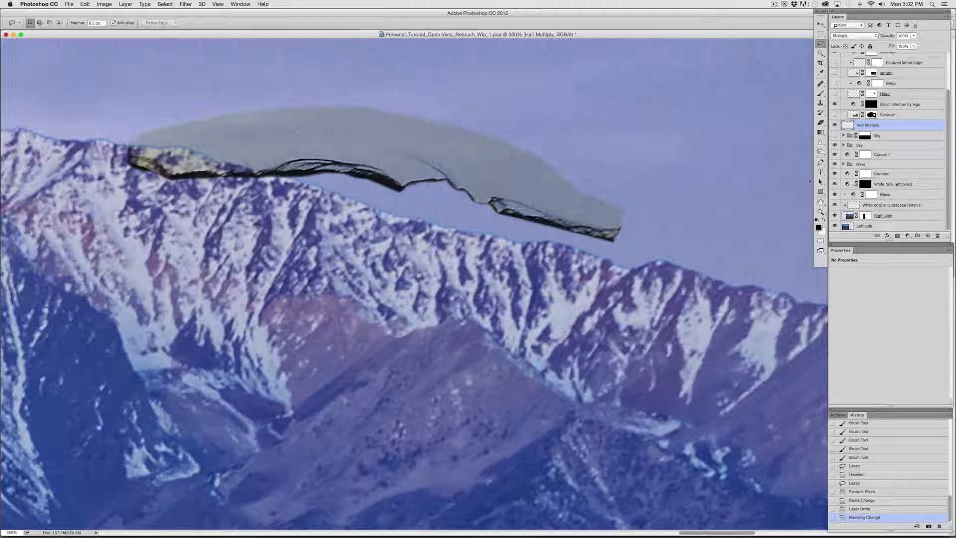
# Step: Add a Curves adjustment layer clipped to the Hair Multiply layer and name it Blend
pyautogui.click(908, 236)
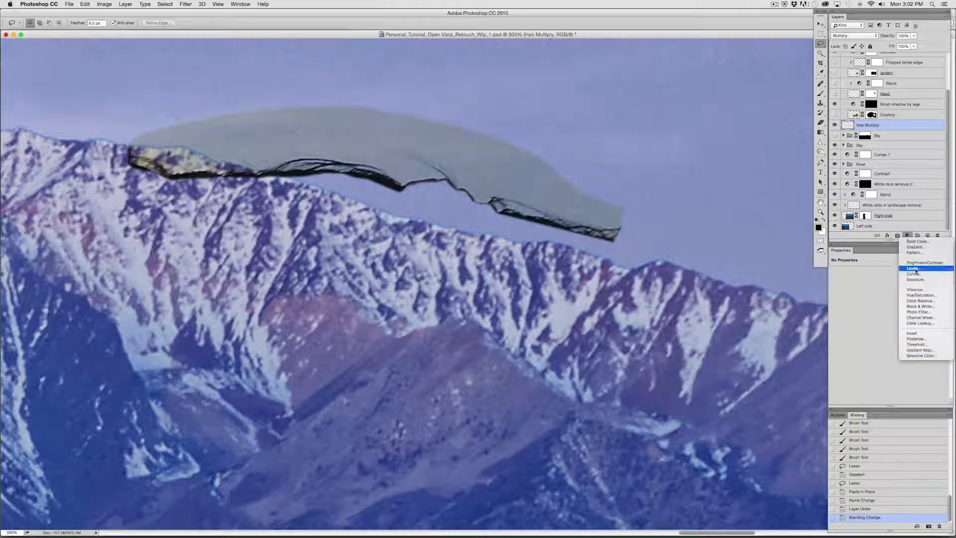
pyautogui.click(920, 284)
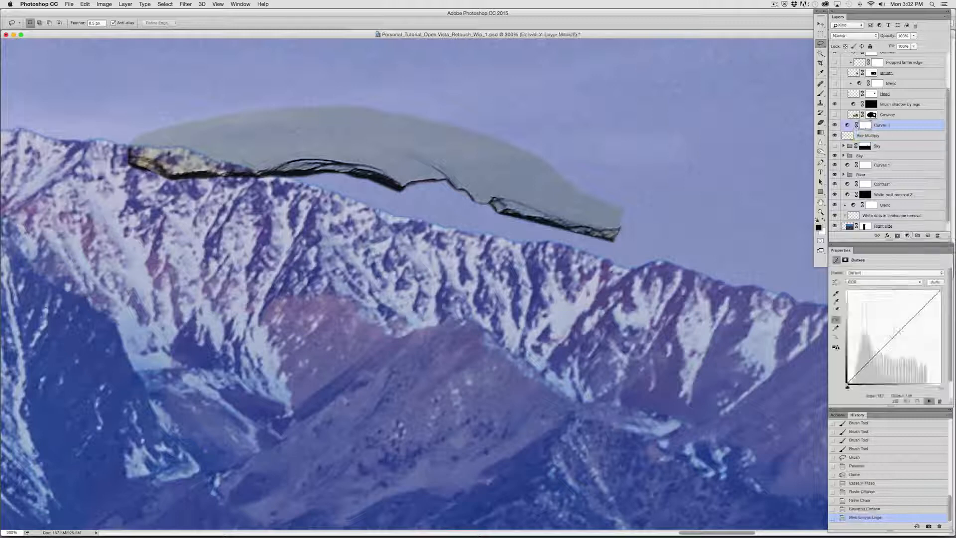
pyautogui.keyDown('alt'); pyautogui.click(850, 130); pyautogui.keyUp('alt')
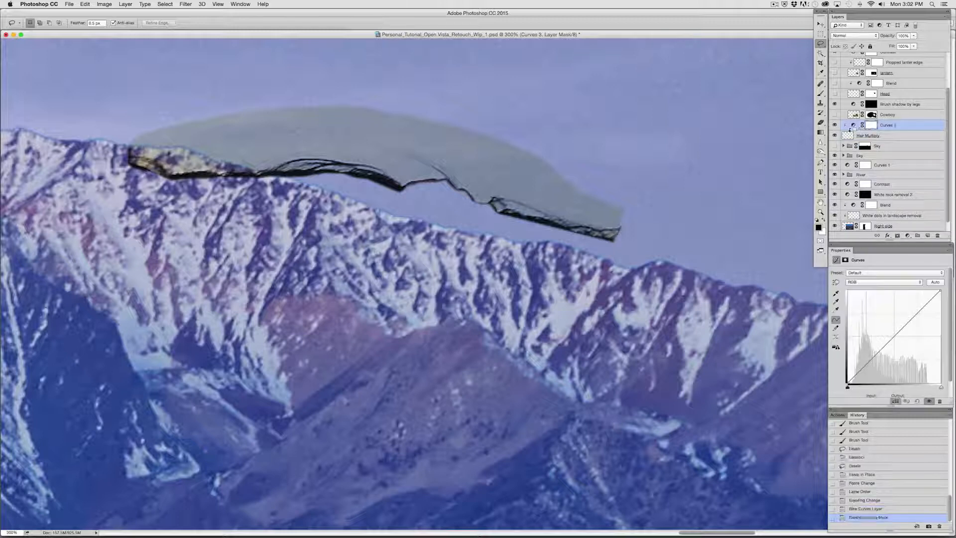
pyautogui.doubleClick(892, 125)
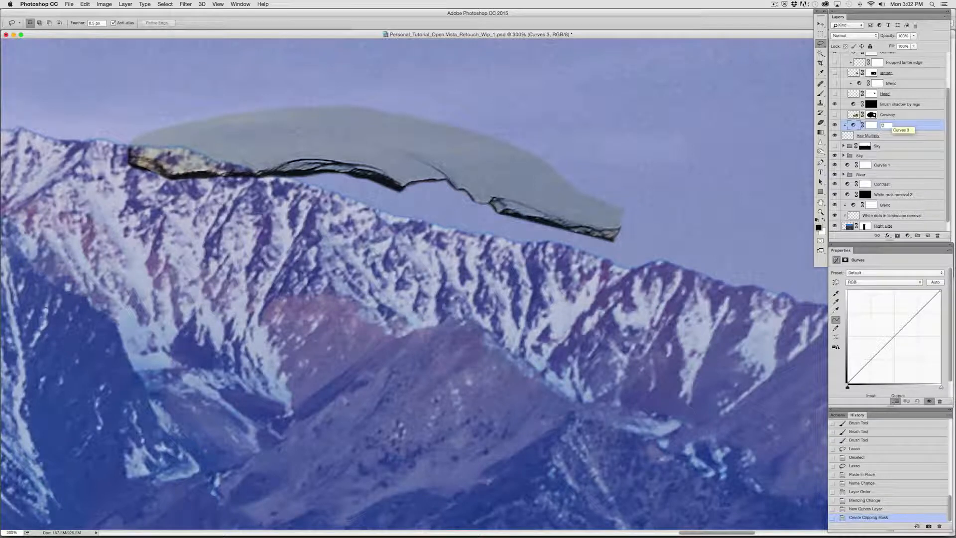
pyautogui.write('Blend')
pyautogui.press('Return')
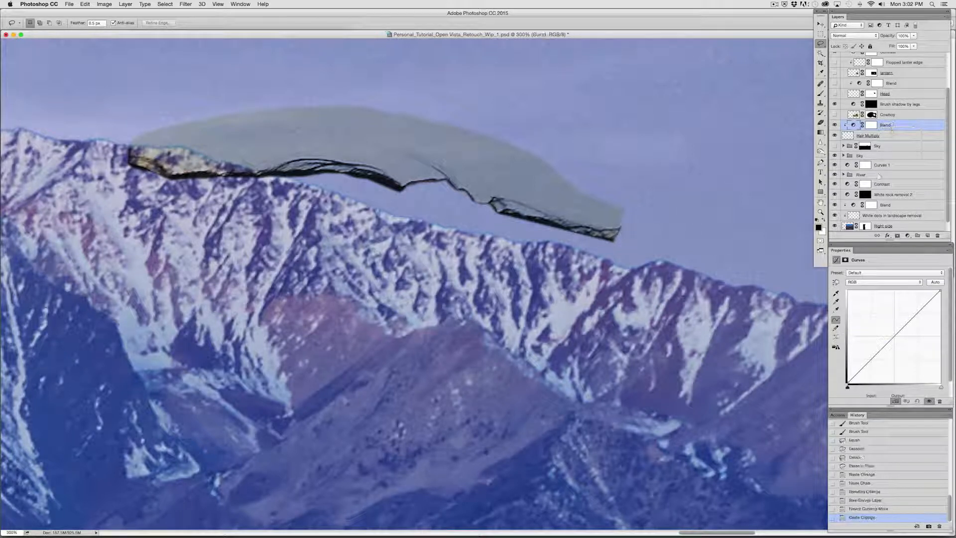
# Step: Raise the midtones of the Blend curve in the RGB and Blue channels to fade the Hair Multiply strip's sky
pyautogui.moveTo(889, 342); pyautogui.dragTo(890, 330)
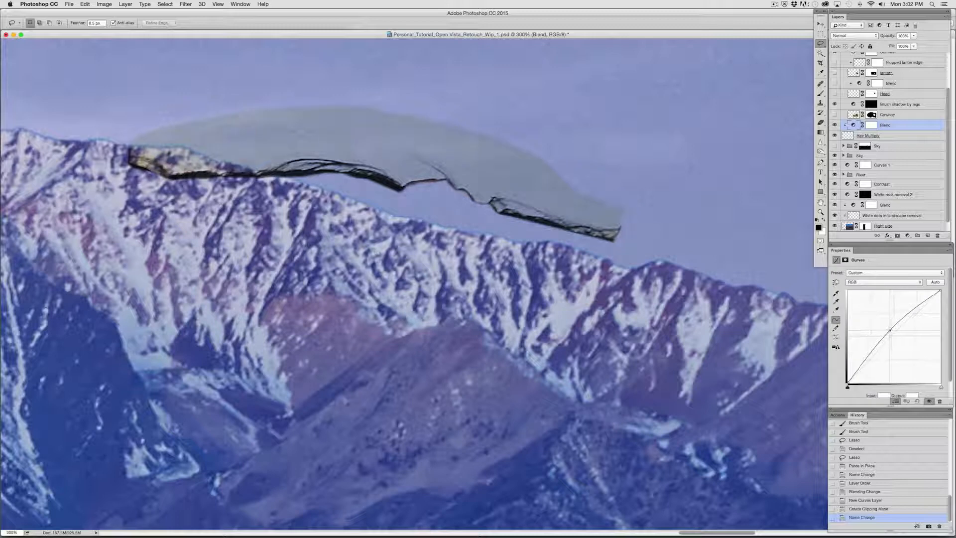
pyautogui.click(921, 282)
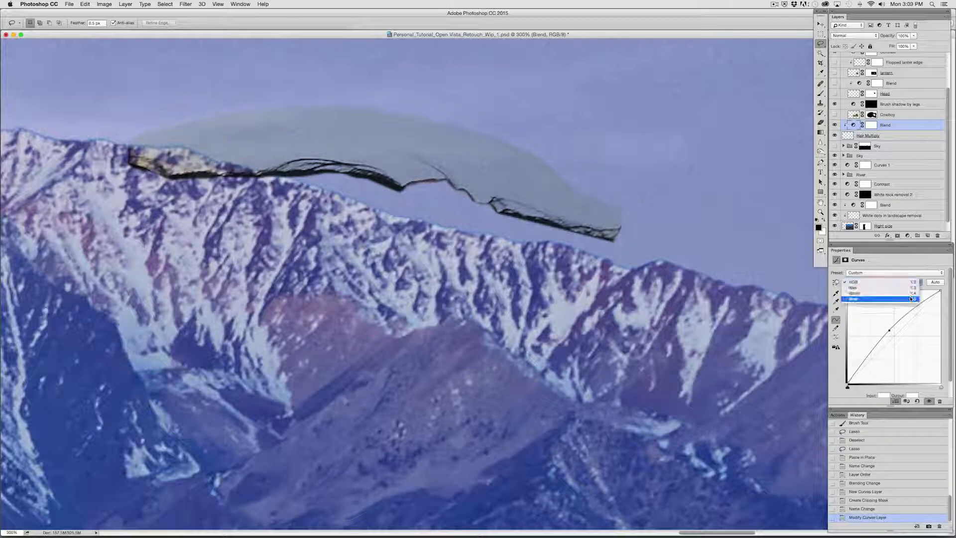
pyautogui.click(897, 307)
pyautogui.moveTo(892, 336); pyautogui.dragTo(891, 333)
pyautogui.click(907, 282)
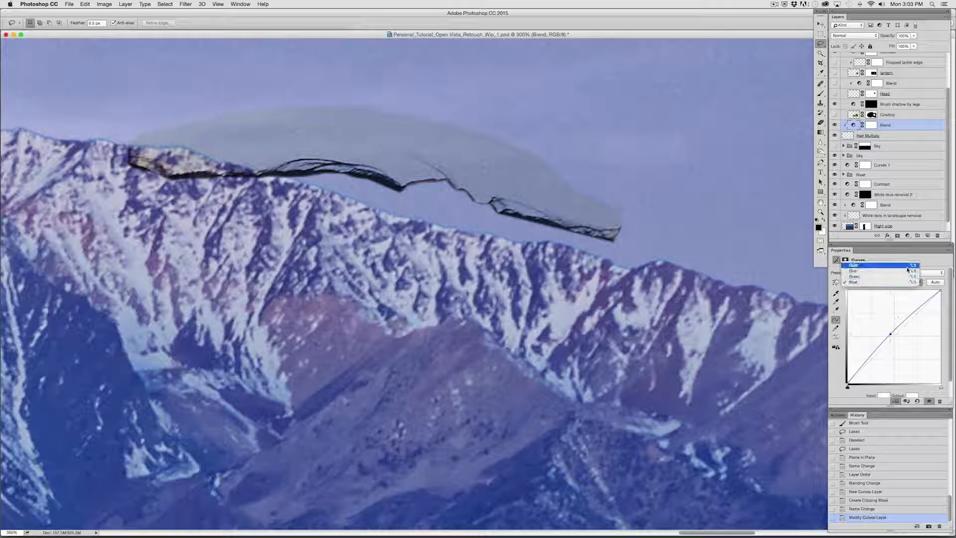
pyautogui.click(907, 264)
pyautogui.moveTo(887, 329)
pyautogui.mouseDown()
pyautogui.moveTo(873, 321)
pyautogui.moveTo(887, 334)
pyautogui.mouseUp()
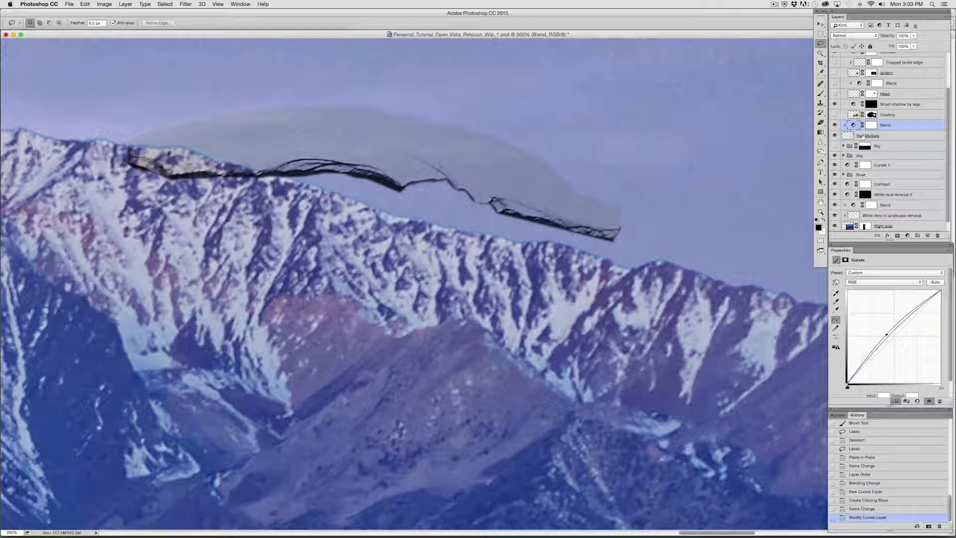
# Step: Add a layer mask to Hair Multiply and soften the strip's outer edge near the cowboy with the Clone Stamp on that mask
pyautogui.click(864, 136)
pyautogui.click(897, 235)
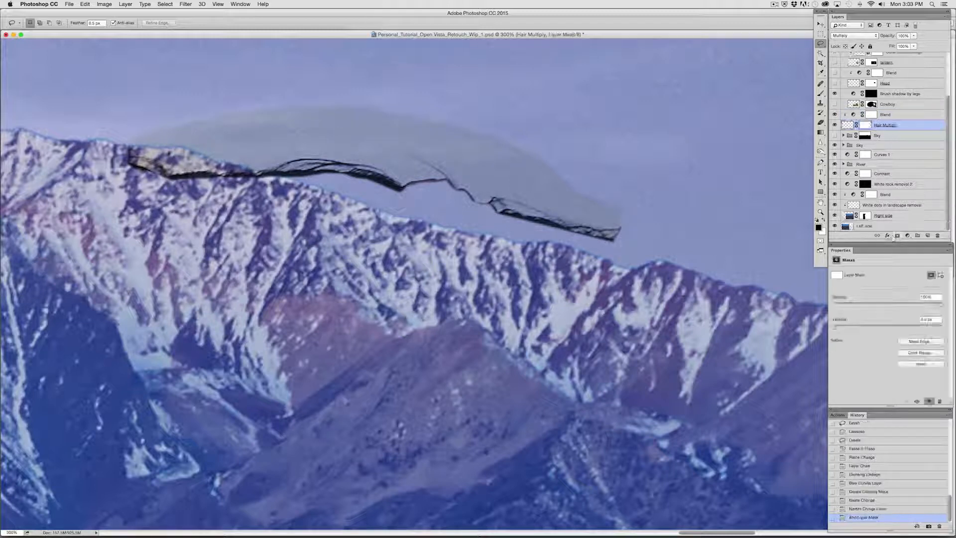
pyautogui.click(821, 102)
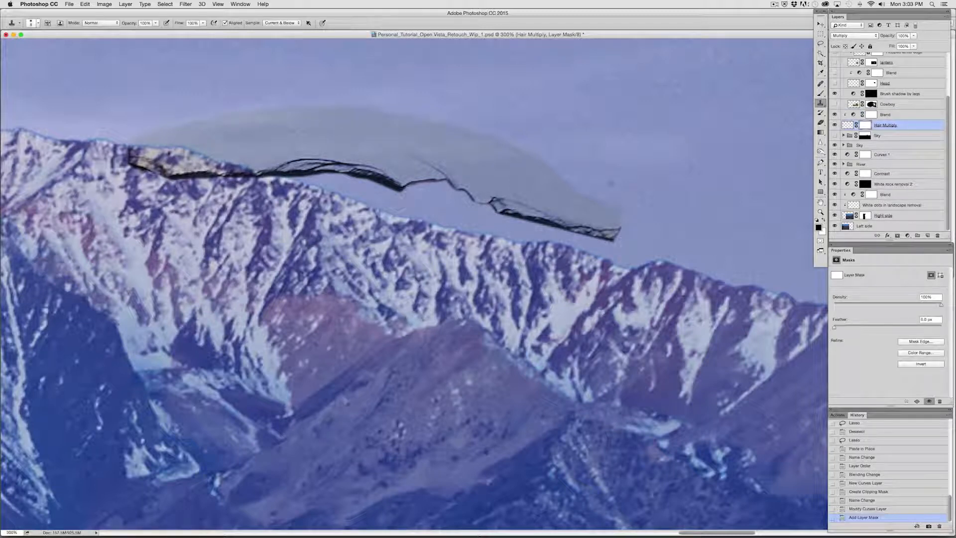
pyautogui.press(']')
pyautogui.press(']')
pyautogui.press(']')
pyautogui.press(']')
pyautogui.press(']')
pyautogui.moveTo(630, 204); pyautogui.dragTo(528, 141)
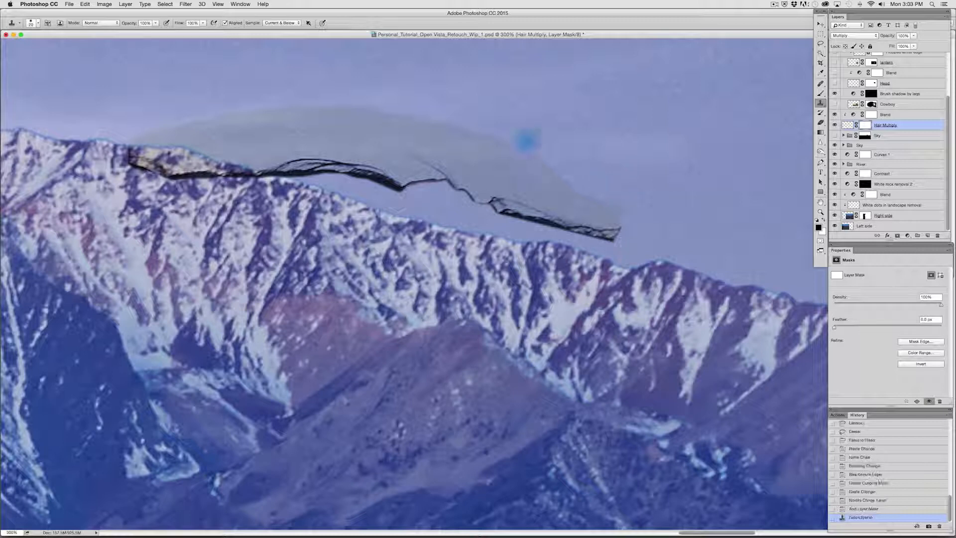
pyautogui.moveTo(588, 182)
pyautogui.mouseDown()
pyautogui.moveTo(571, 176)
pyautogui.moveTo(562, 150)
pyautogui.mouseUp()
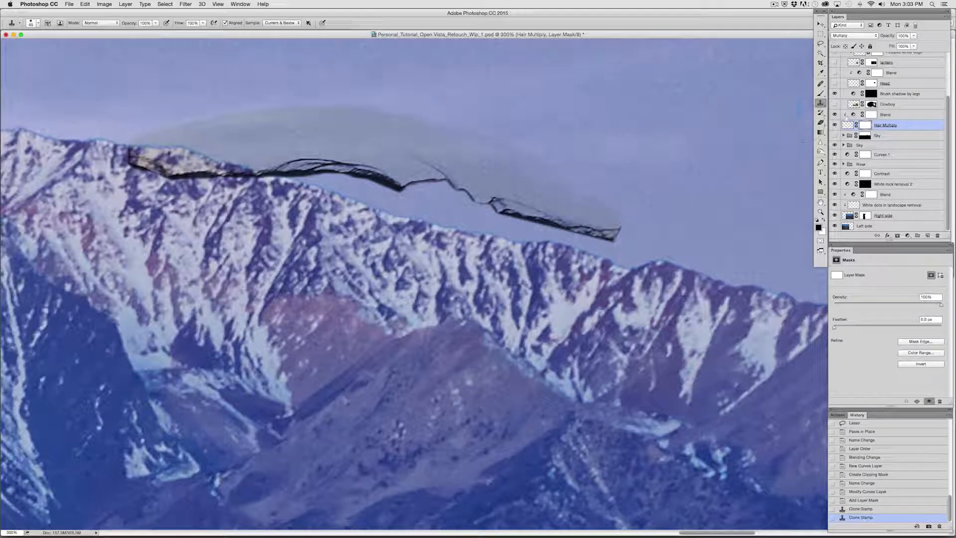
# Step: Paint black on the Hair Multiply mask to hide the leftover sky around the stray hairs, finishing with the brush at 30% opacity
pyautogui.click(820, 94)
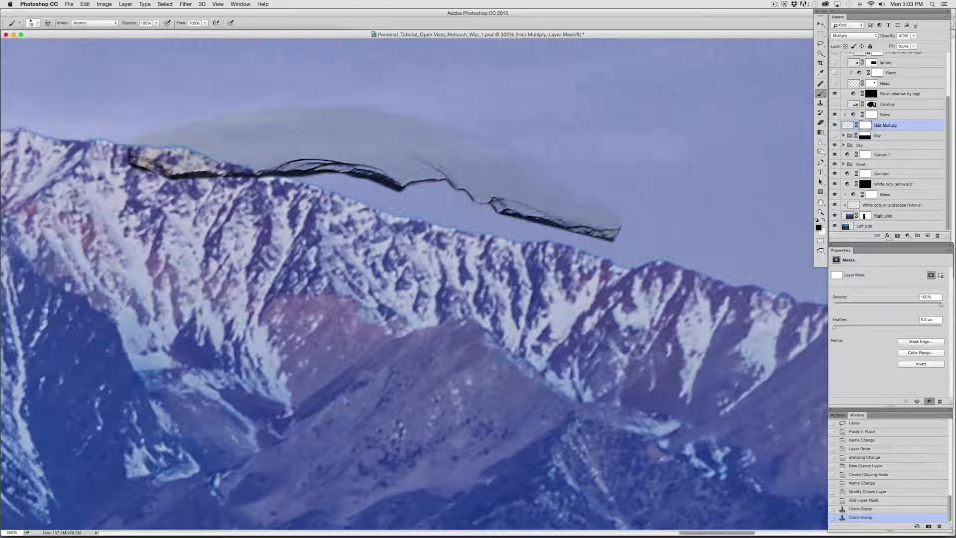
pyautogui.click(579, 166)
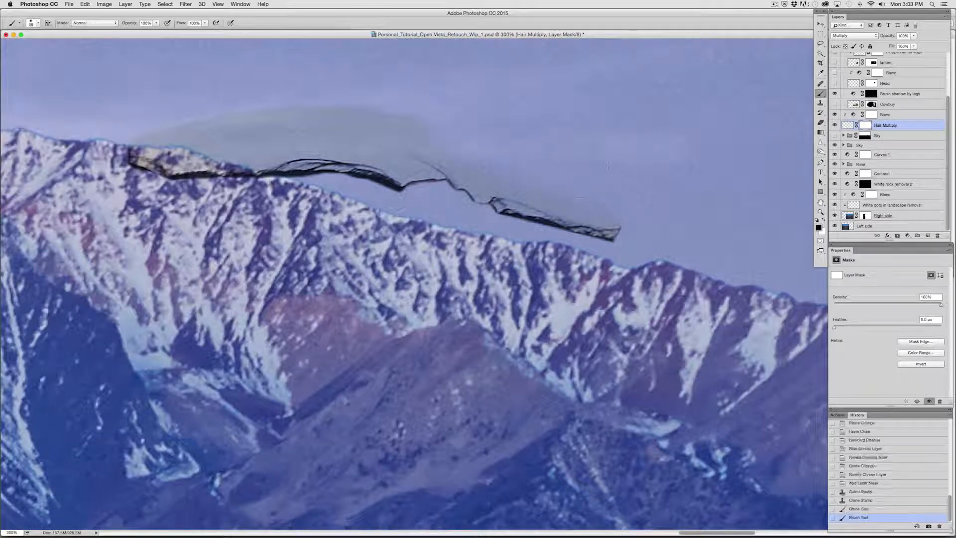
pyautogui.press('[')
pyautogui.press('[')
pyautogui.press('[')
pyautogui.click(613, 175)
pyautogui.click(616, 210)
pyautogui.click(573, 197)
pyautogui.click(419, 120)
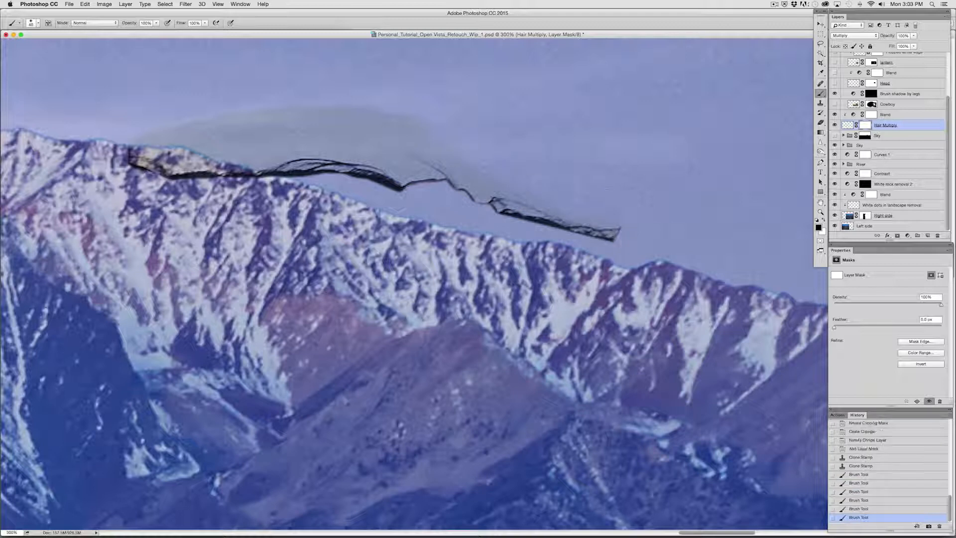
pyautogui.click(384, 112)
pyautogui.click(344, 107)
pyautogui.click(304, 105)
pyautogui.click(269, 114)
pyautogui.click(235, 117)
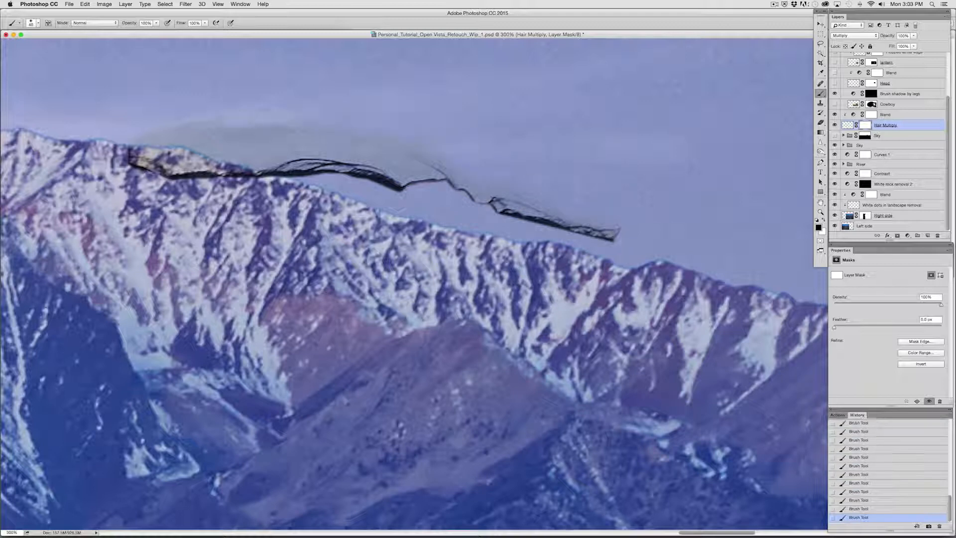
pyautogui.click(204, 124)
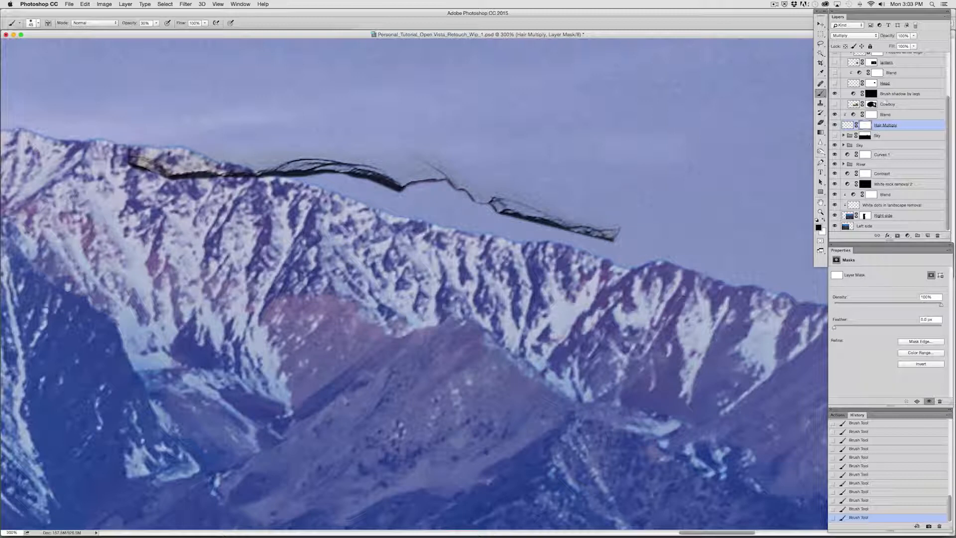
# Step: Show the Cowboy layer, load the Hair Multiply strip's outline as a selection, and target the Cowboy layer's mask
pyautogui.click(835, 105)
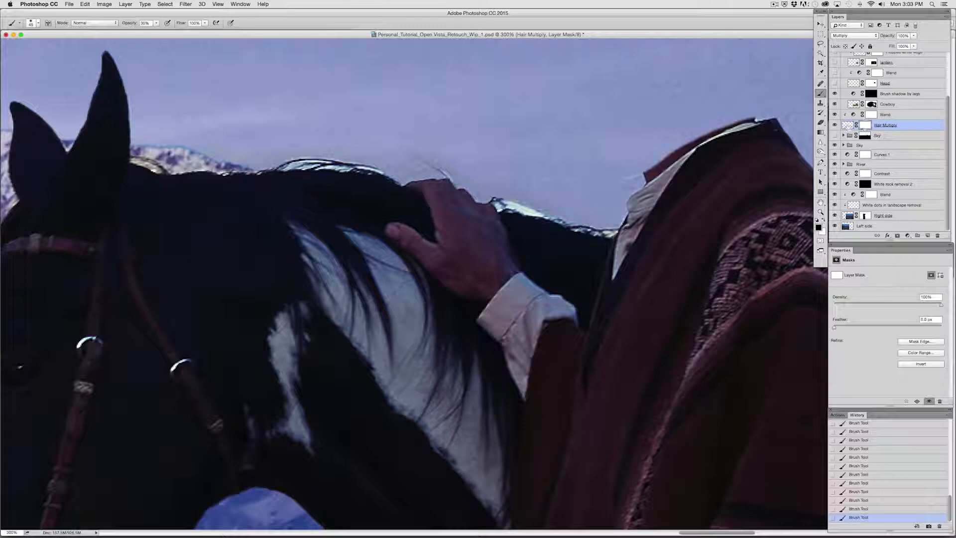
pyautogui.keyDown('super'); pyautogui.click(848, 126); pyautogui.keyUp('super')
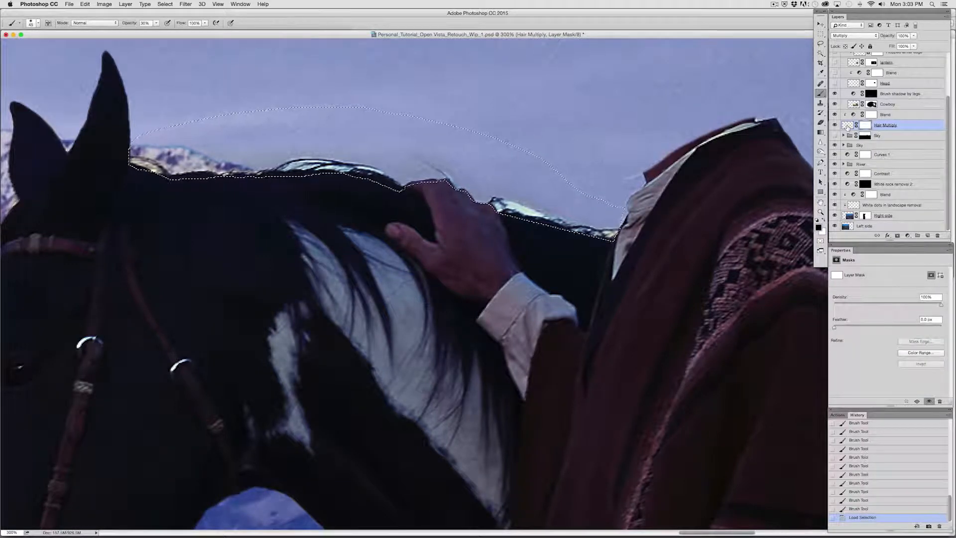
pyautogui.click(872, 105)
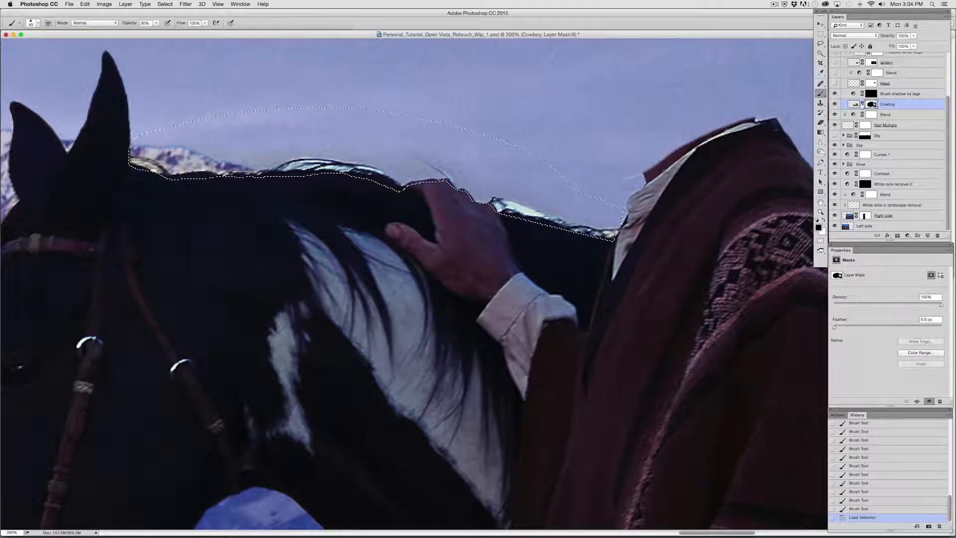
# Step: Nudge the selection outline slightly upward, fill it with black on the Cowboy mask, and deselect
pyautogui.press('Up')
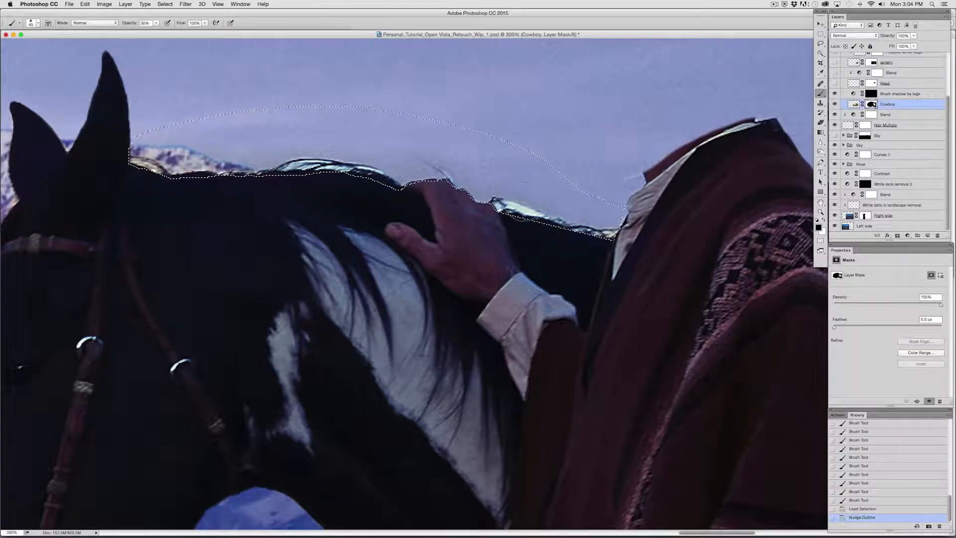
pyautogui.press('super+z')
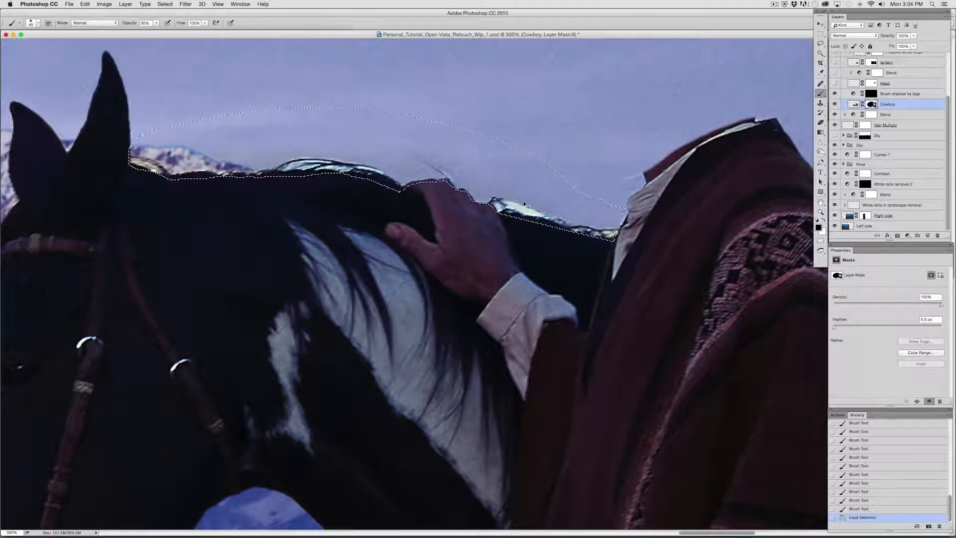
pyautogui.press('super+z')
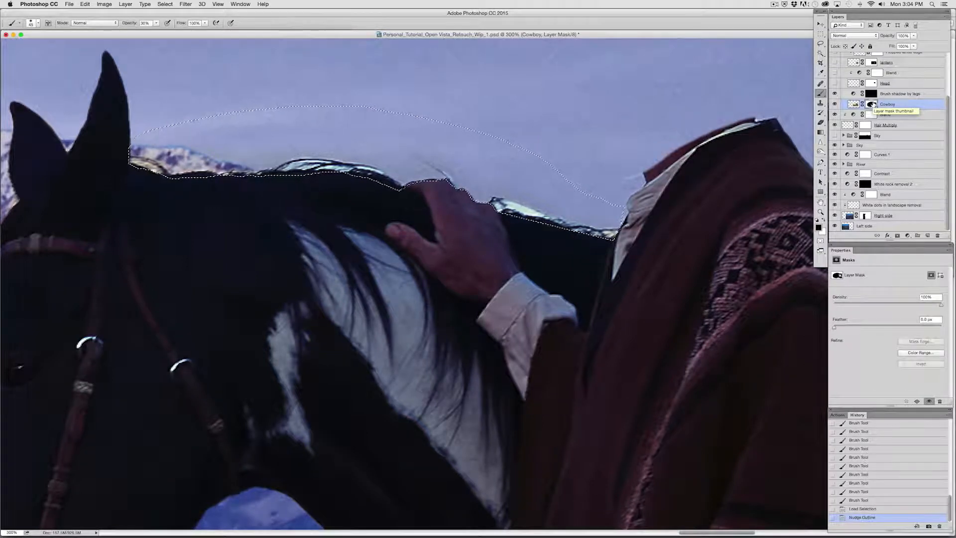
pyautogui.hotkey('alt', 'BackSpace')
pyautogui.press('super+d')
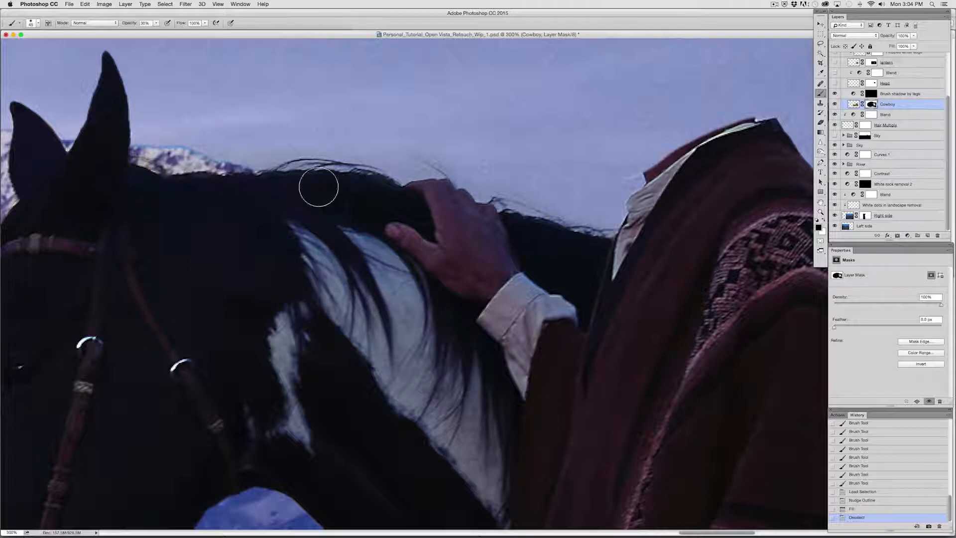
# Step: Erase with a small tip on the Cowboy mask along the top of the mane to restore the horse's neck edge
pyautogui.press('super+minus')
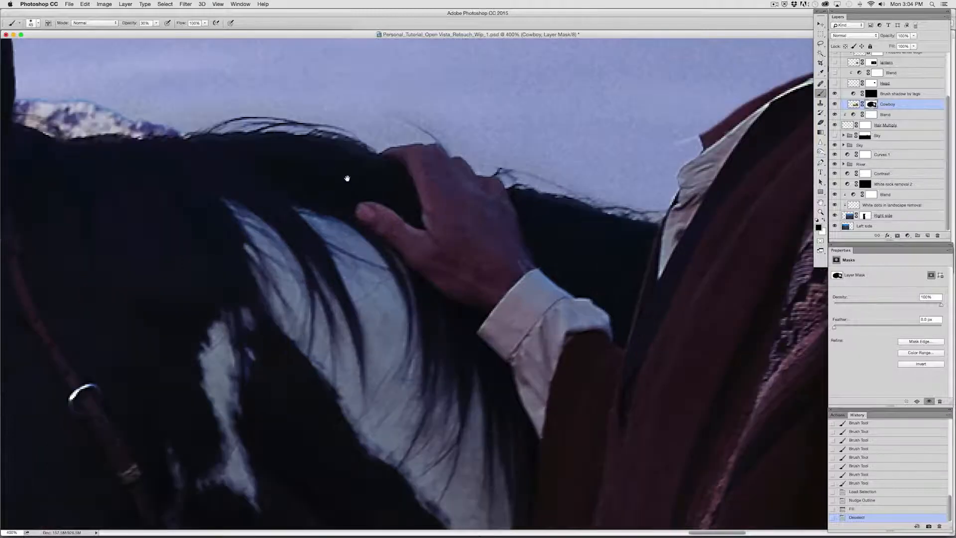
pyautogui.moveTo(522, 229); pyautogui.dragTo(598, 292)
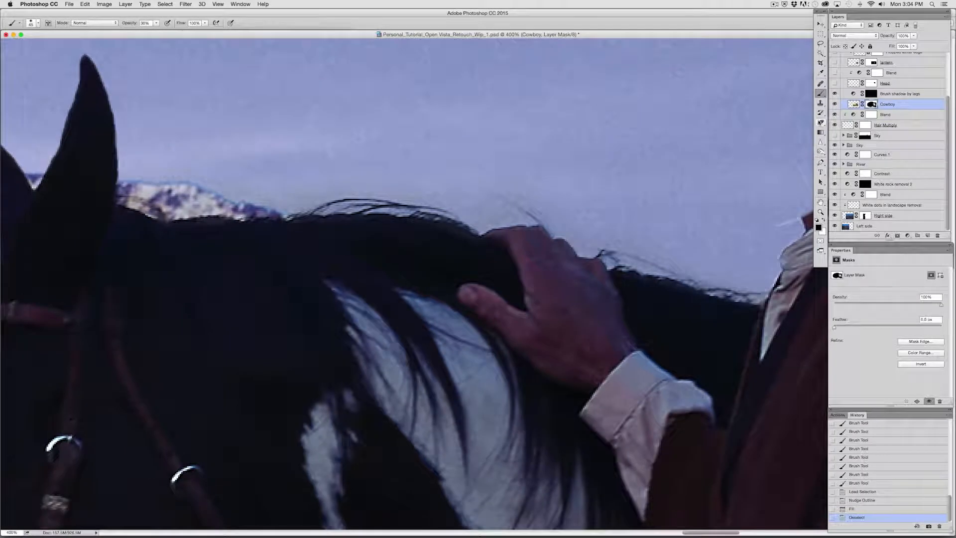
pyautogui.click(821, 122)
pyautogui.press('[')
pyautogui.press('[')
pyautogui.press('[')
pyautogui.press('[')
pyautogui.press('[')
pyautogui.press('[')
pyautogui.press('[')
pyautogui.press('[')
pyautogui.press('[')
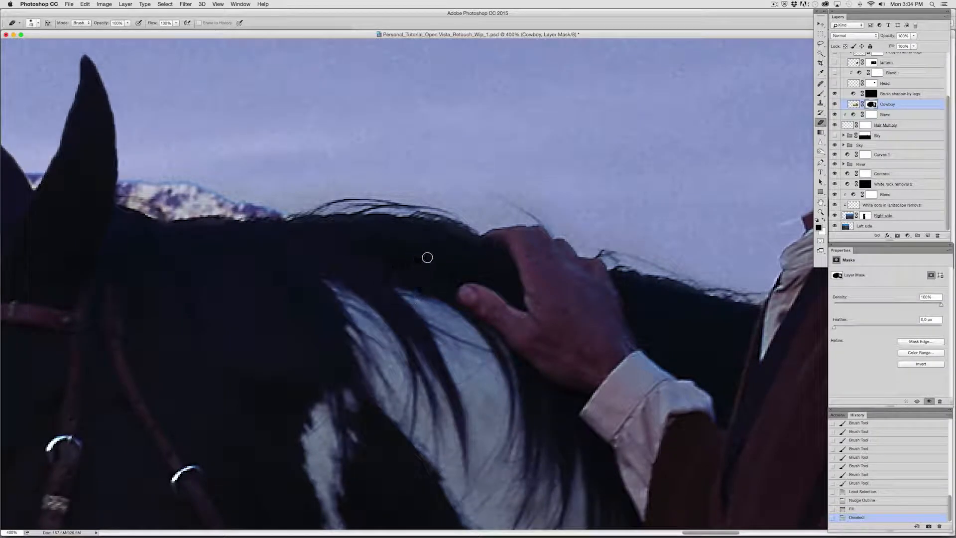
pyautogui.moveTo(472, 241)
pyautogui.mouseDown()
pyautogui.moveTo(398, 239)
pyautogui.moveTo(516, 239)
pyautogui.moveTo(309, 222)
pyautogui.moveTo(318, 226)
pyautogui.moveTo(235, 238)
pyautogui.moveTo(203, 224)
pyautogui.moveTo(164, 229)
pyautogui.mouseUp()
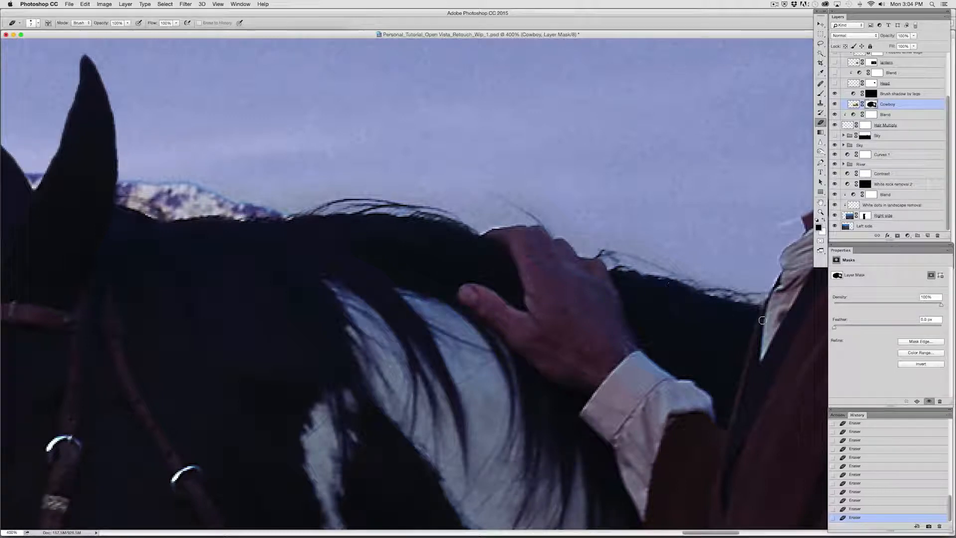
# Step: Paint with a small brush at 100% opacity on the Cowboy mask to clean the edge near the hand and behind the horse's ear
pyautogui.press('b')
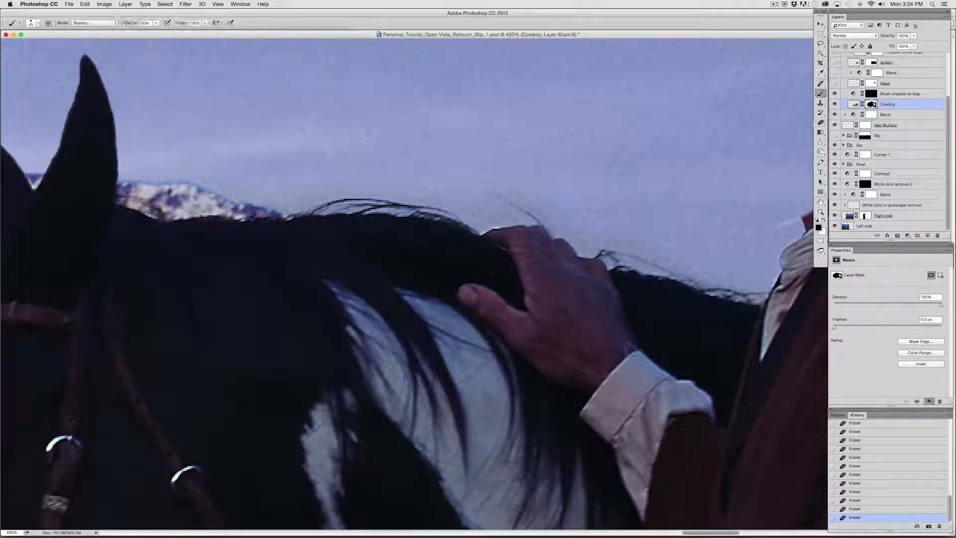
pyautogui.press('0')
pyautogui.press('[')
pyautogui.click(515, 206)
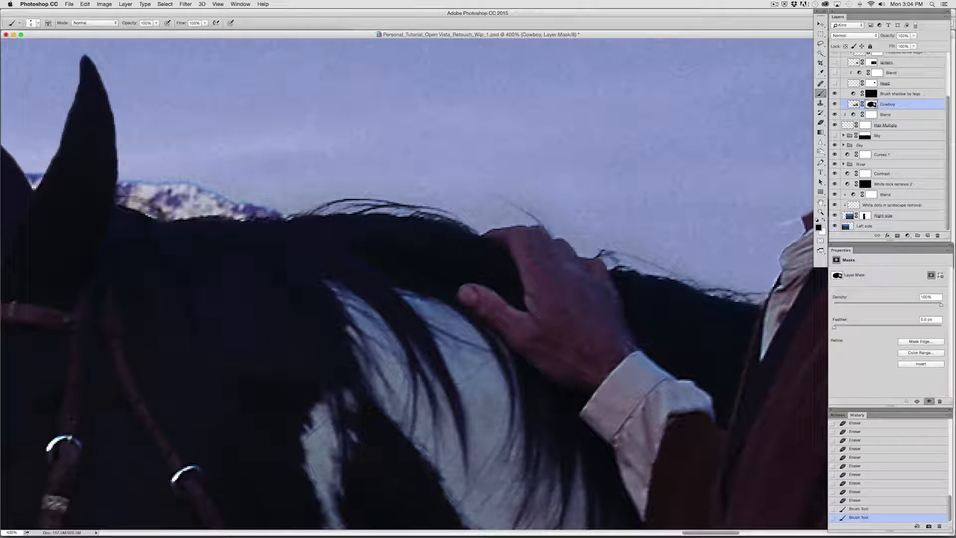
pyautogui.click(148, 213)
pyautogui.click(155, 213)
pyautogui.click(147, 214)
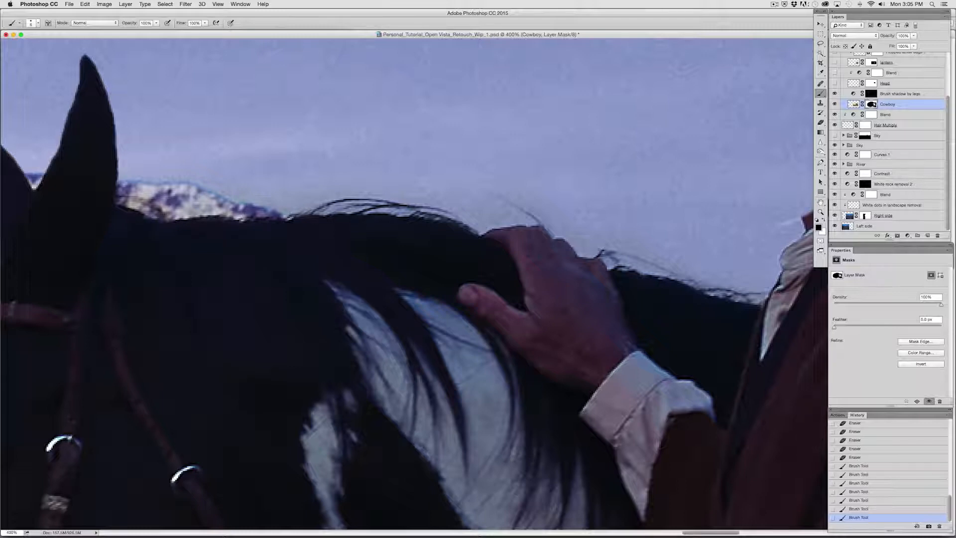
# Step: Mask out the fringe along the horse's ears and down its forehead on the Cowboy mask
pyautogui.moveTo(245, 244); pyautogui.dragTo(452, 284)
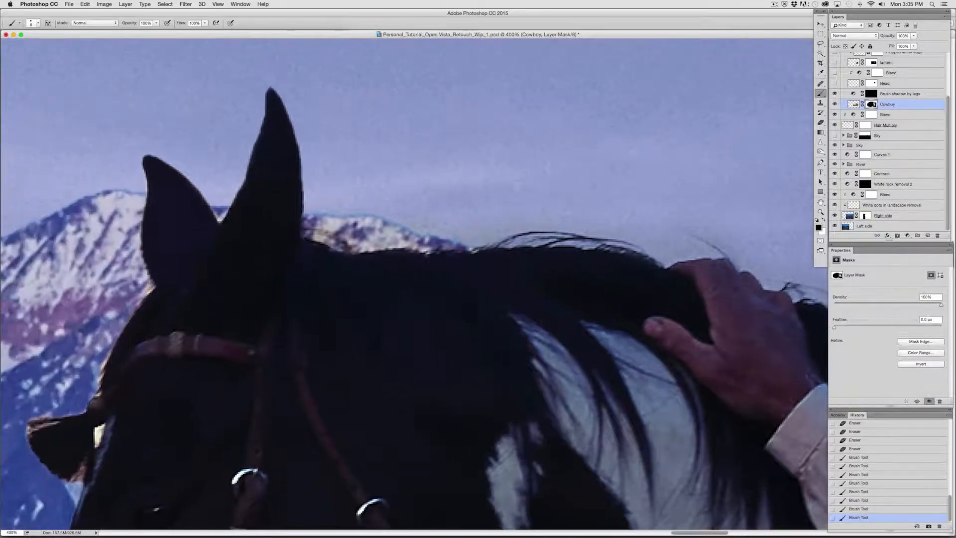
pyautogui.click(299, 168)
pyautogui.click(233, 202)
pyautogui.click(149, 291)
pyautogui.click(106, 358)
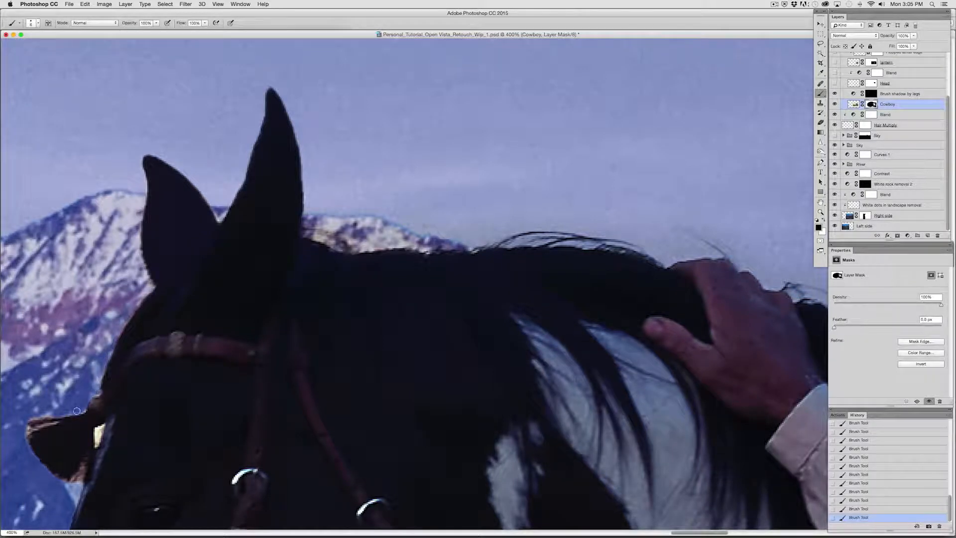
# Step: Mask out the bright edge and pale gap around the brown tuft at the horse's brow with a smaller brush
pyautogui.moveTo(130, 366); pyautogui.dragTo(311, 189)
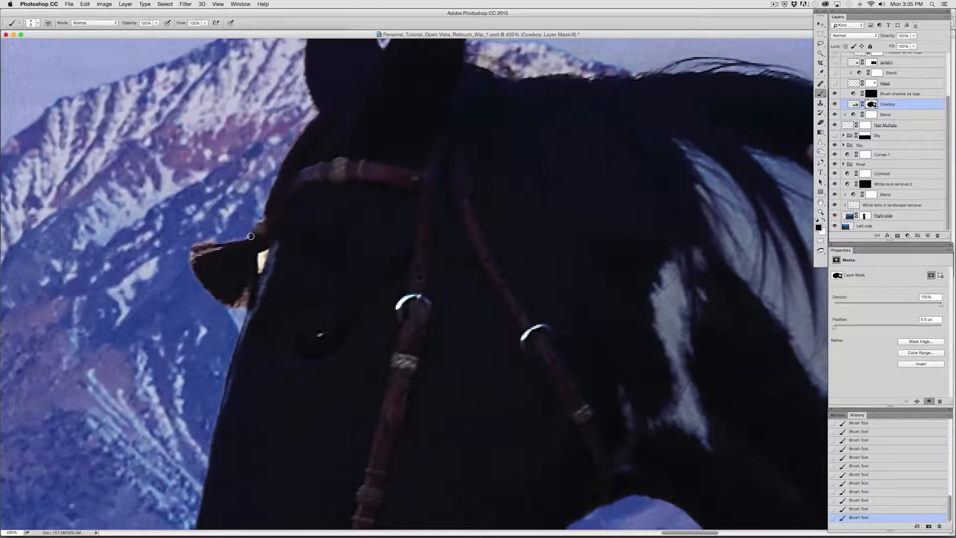
pyautogui.press('[')
pyautogui.press('[')
pyautogui.moveTo(211, 250)
pyautogui.mouseDown()
pyautogui.moveTo(175, 259)
pyautogui.moveTo(194, 254)
pyautogui.mouseUp()
pyautogui.moveTo(262, 265); pyautogui.dragTo(260, 263)
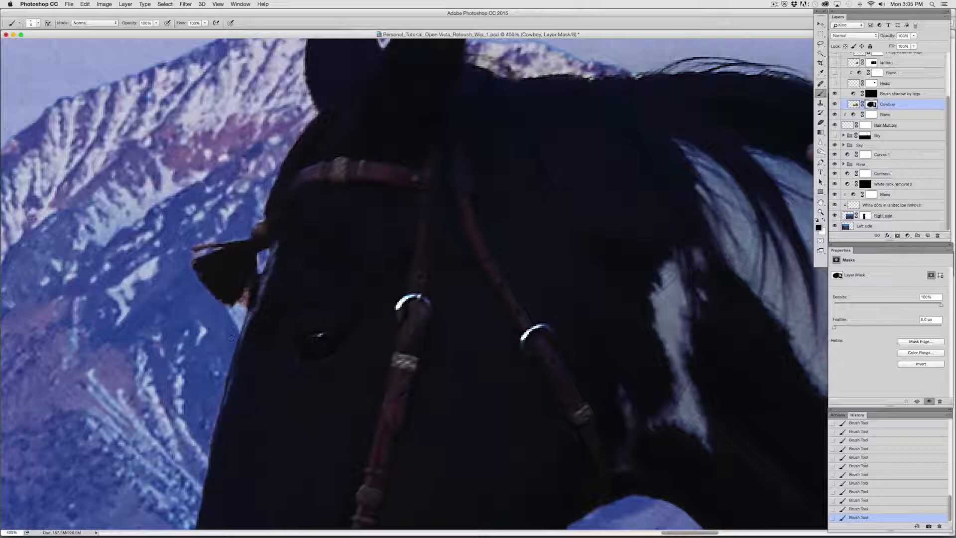
# Step: Clean the Cowboy mask down the horse's face and muzzle to the lower edge of the dark tuft below the chin
pyautogui.scroll(-5, 215, 395)
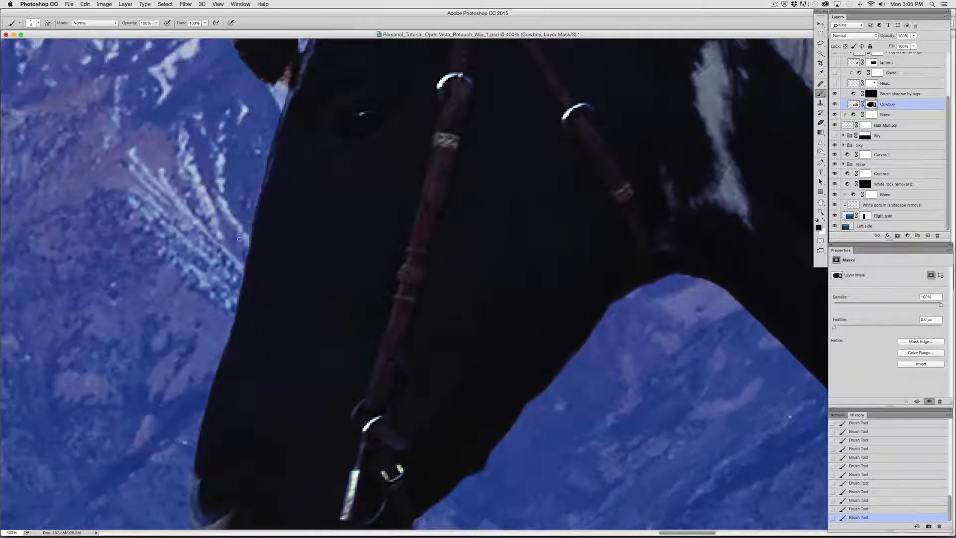
pyautogui.scroll(-6, 222, 353)
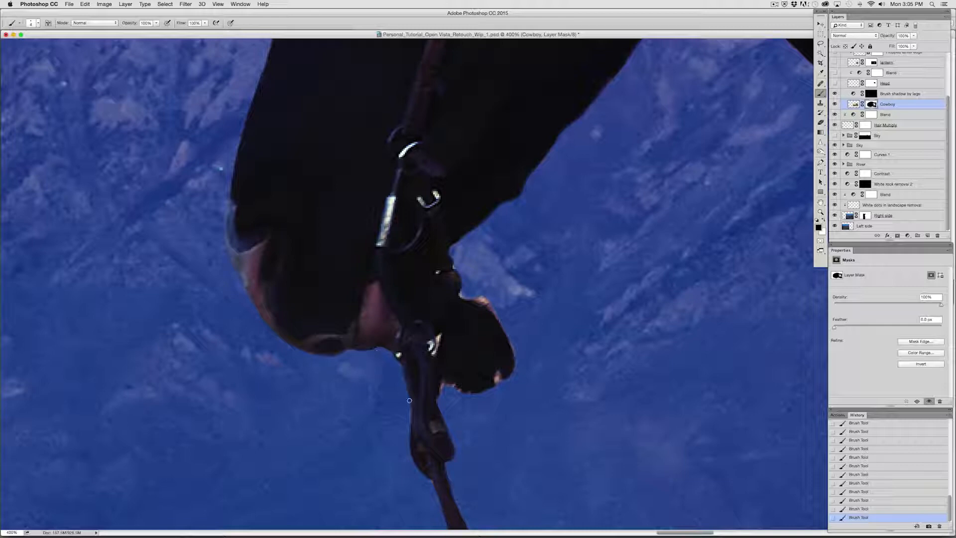
pyautogui.moveTo(409, 400)
pyautogui.mouseDown()
pyautogui.moveTo(319, 294)
pyautogui.moveTo(293, 281)
pyautogui.mouseUp()
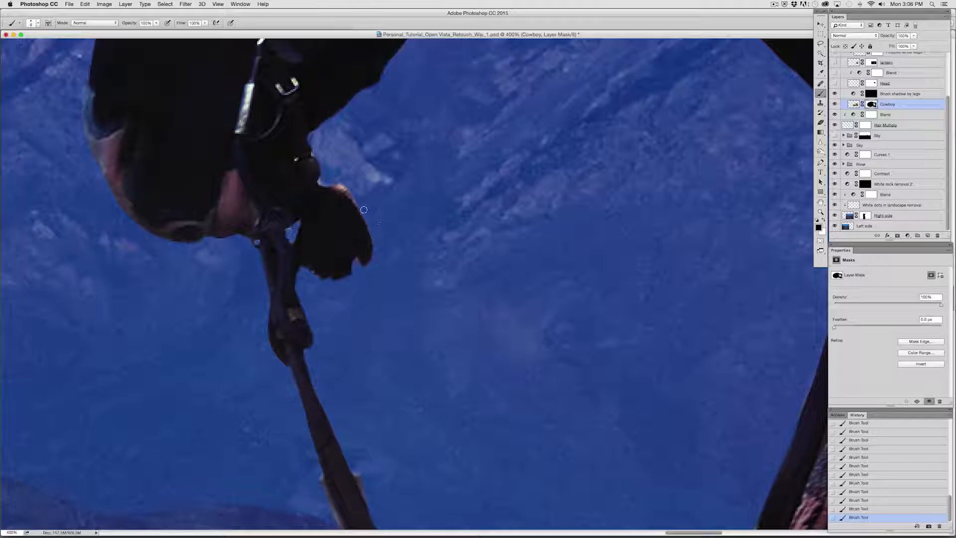
# Step: Enlarge the brush, set its opacity to 30%, and mask the reddish rim along the upper edge of the tuft below the chin
pyautogui.press(']')
pyautogui.press(']')
pyautogui.press('3')
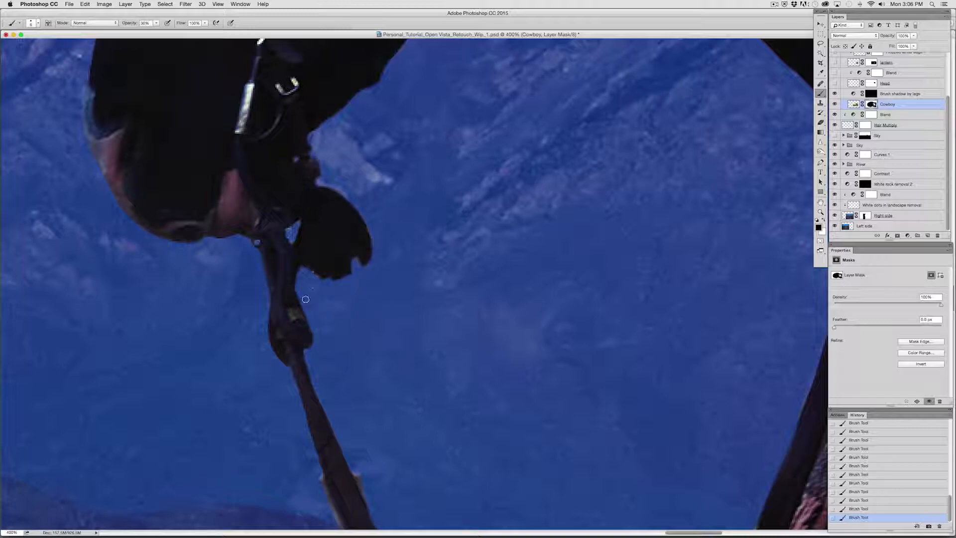
# Step: Set the brush opacity to 100% and mask the fringe along the outer edge of the rein below the bit
pyautogui.moveTo(313, 355)
pyautogui.mouseDown()
pyautogui.moveTo(323, 187)
pyautogui.moveTo(317, 195)
pyautogui.mouseUp()
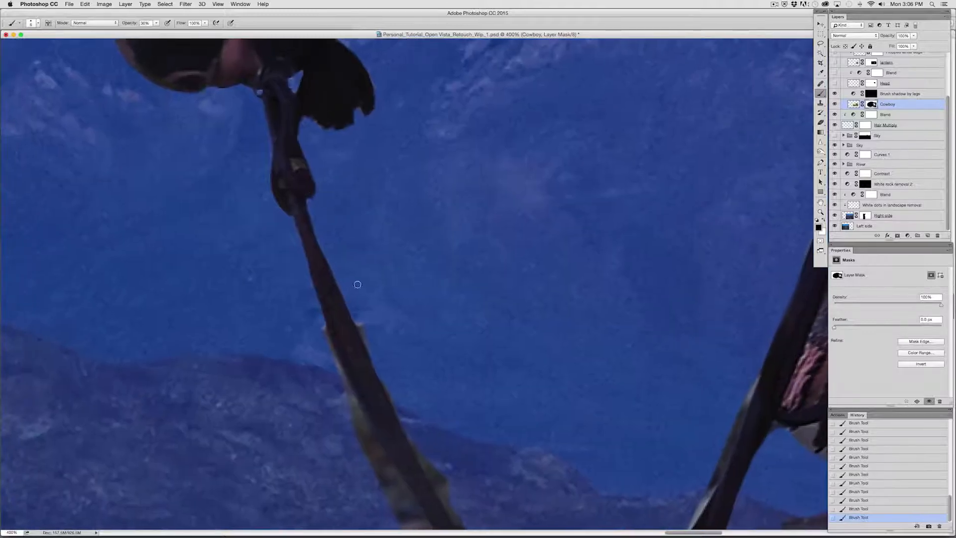
pyautogui.press('0')
pyautogui.moveTo(315, 293); pyautogui.dragTo(339, 374)
# Step: Outline the leftover background along the outer side of the hanging rein with the Lasso and fill it black on the Cowboy mask
pyautogui.scroll(-3, 461, 216)
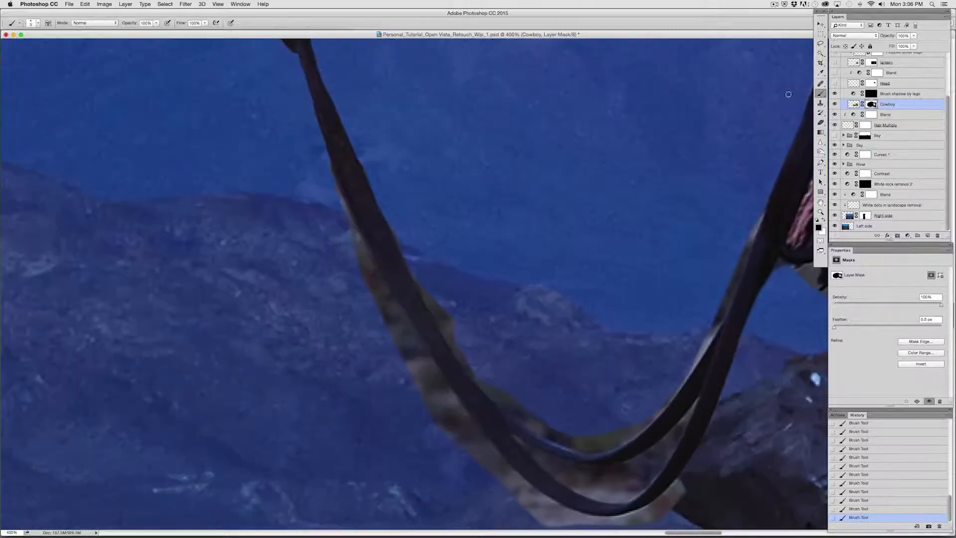
pyautogui.press('l')
pyautogui.moveTo(329, 155)
pyautogui.mouseDown()
pyautogui.moveTo(382, 285)
pyautogui.moveTo(473, 424)
pyautogui.moveTo(550, 501)
pyautogui.moveTo(538, 512)
pyautogui.moveTo(408, 523)
pyautogui.moveTo(230, 109)
pyautogui.mouseUp()
pyautogui.hotkey('alt', 'BackSpace')
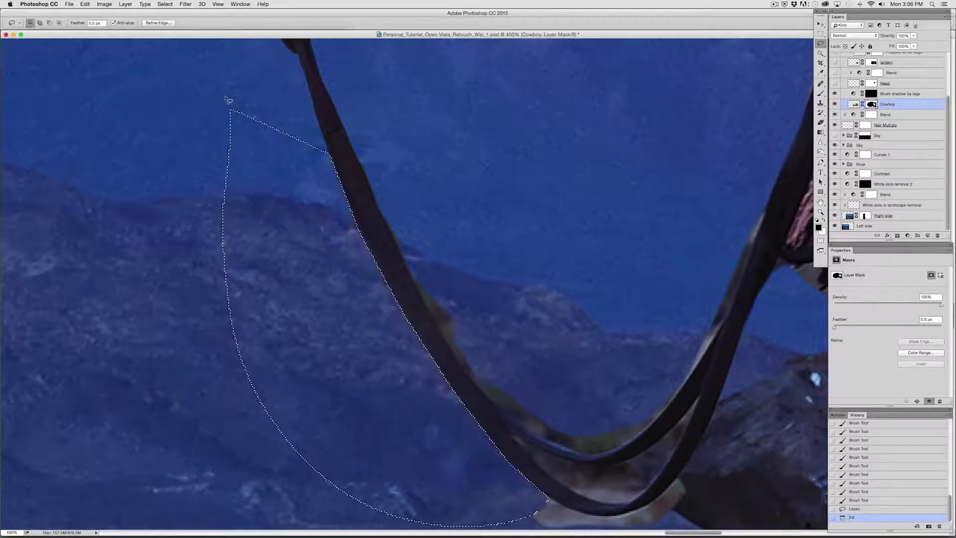
pyautogui.press('super+d')
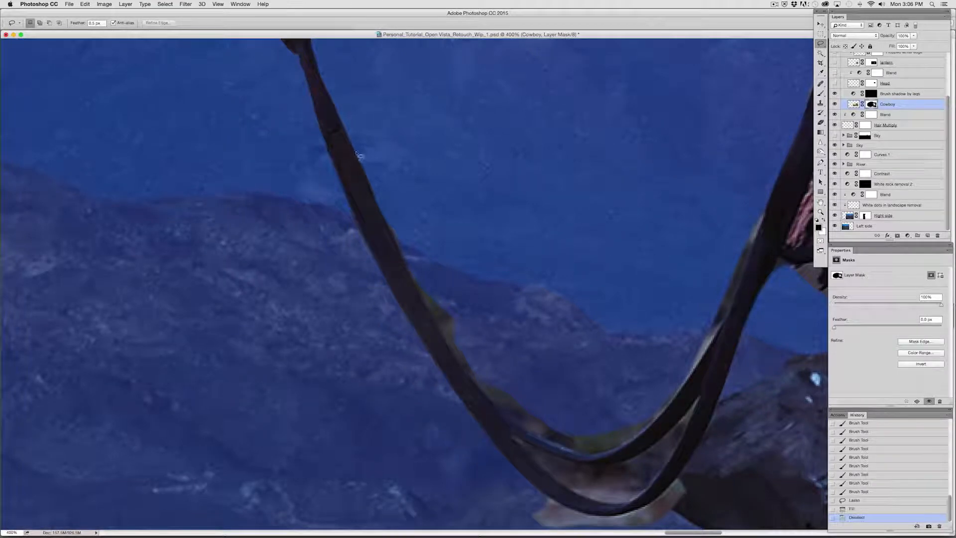
# Step: Lasso the area inside the rein loop along its inner edge and fill it black on the Cowboy mask
pyautogui.moveTo(356, 147)
pyautogui.mouseDown()
pyautogui.moveTo(447, 347)
pyautogui.moveTo(497, 410)
pyautogui.moveTo(575, 475)
pyautogui.moveTo(534, 436)
pyautogui.moveTo(596, 459)
pyautogui.moveTo(635, 441)
pyautogui.moveTo(646, 427)
pyautogui.moveTo(665, 290)
pyautogui.moveTo(480, 34)
pyautogui.moveTo(458, 26)
pyautogui.mouseUp()
pyautogui.click(534, 174)
pyautogui.hotkey('alt', 'BackSpace')
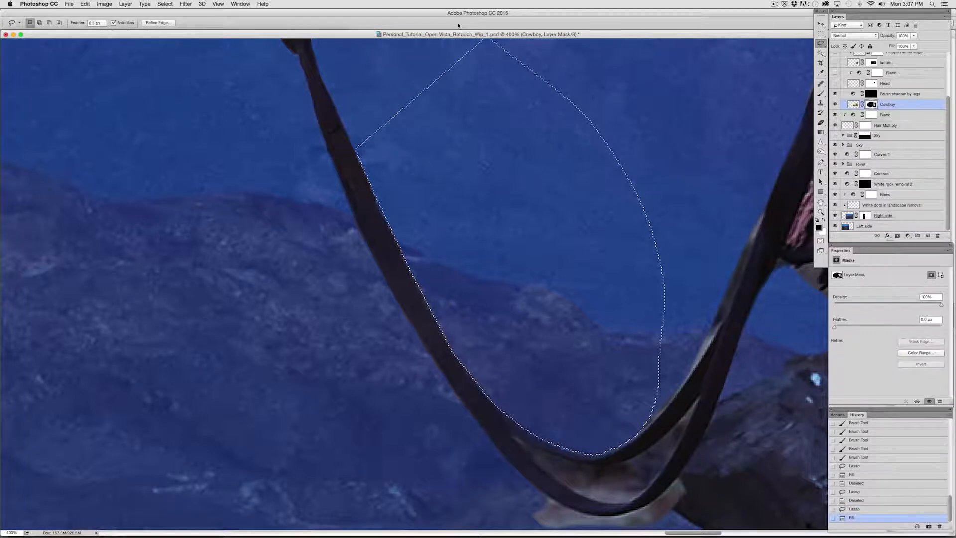
pyautogui.press('cmd+d')
# Step: Lasso the pale leftover strip beneath the lowest curve of the reins and fill it black on the Cowboy mask
pyautogui.moveTo(580, 412); pyautogui.dragTo(485, 178)
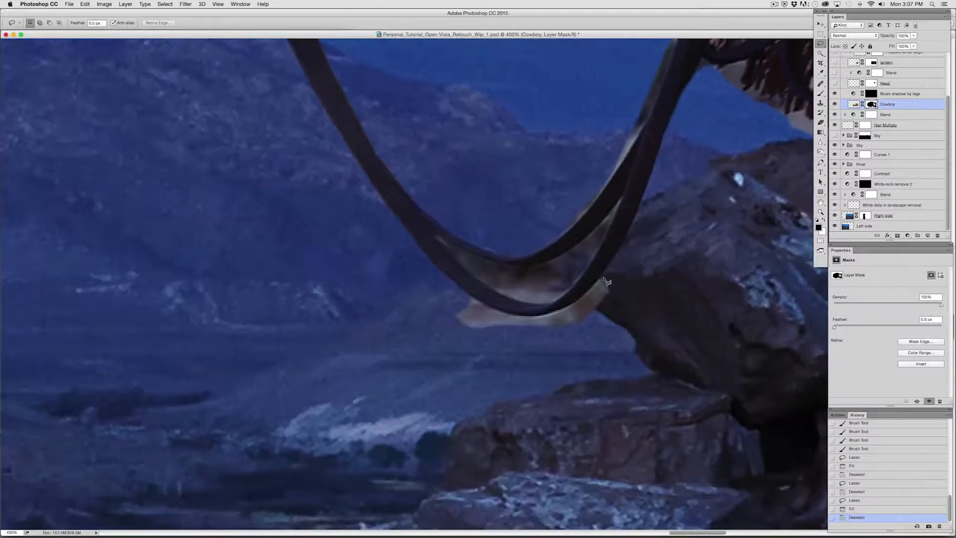
pyautogui.moveTo(603, 274)
pyautogui.mouseDown()
pyautogui.moveTo(558, 315)
pyautogui.moveTo(495, 310)
pyautogui.moveTo(386, 328)
pyautogui.moveTo(645, 314)
pyautogui.moveTo(604, 277)
pyautogui.mouseUp()
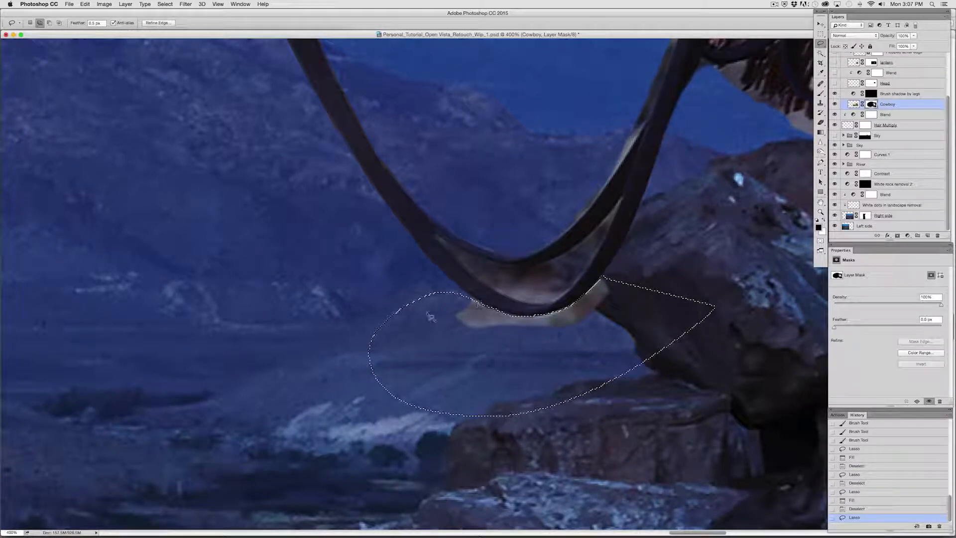
pyautogui.hotkey('alt', 'BackSpace')
pyautogui.hotkey('alt', 'BackSpace')
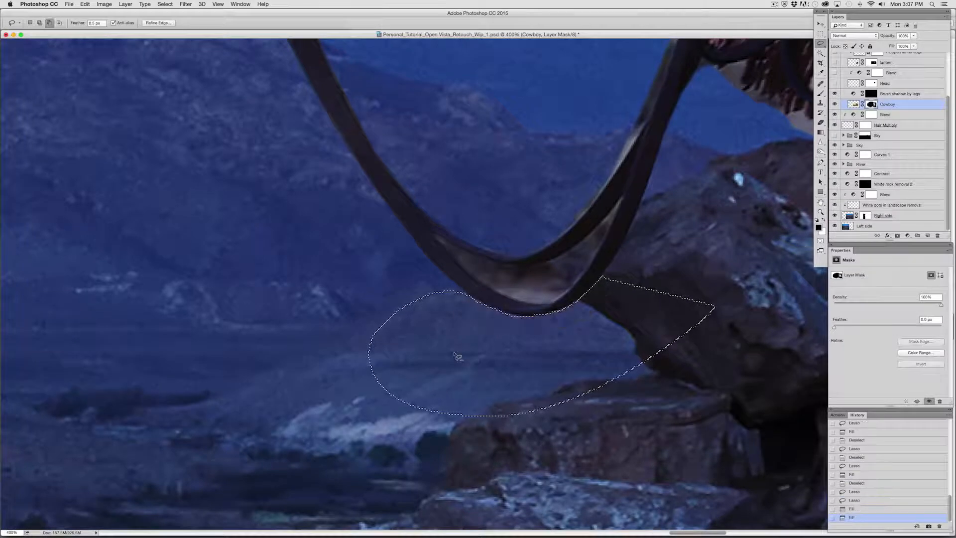
pyautogui.press('super+d')
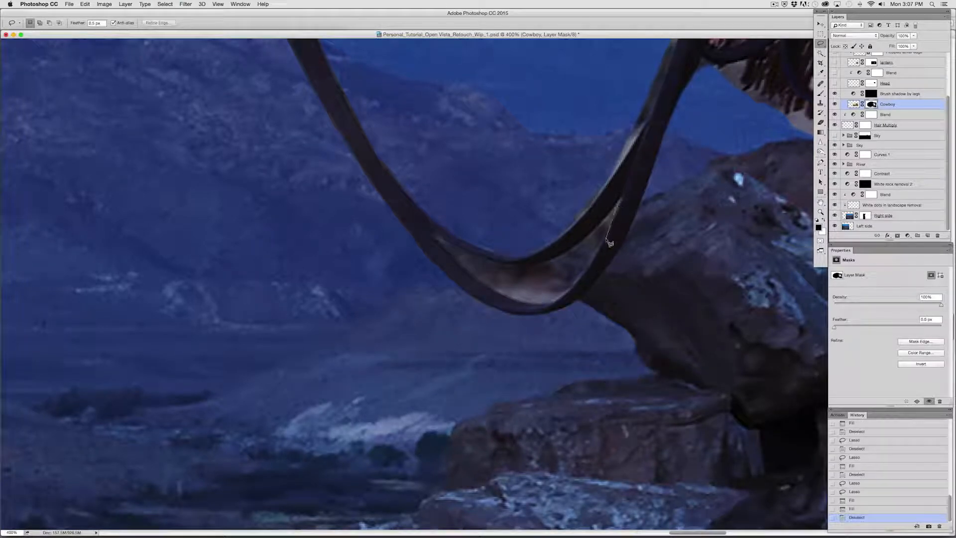
# Step: Lasso the narrow gap between the two rein straps and fill it black on the Cowboy mask
pyautogui.moveTo(611, 243)
pyautogui.mouseDown()
pyautogui.moveTo(568, 293)
pyautogui.moveTo(531, 306)
pyautogui.moveTo(439, 255)
pyautogui.moveTo(445, 261)
pyautogui.moveTo(463, 271)
pyautogui.moveTo(435, 235)
pyautogui.moveTo(516, 268)
pyautogui.moveTo(539, 266)
pyautogui.moveTo(567, 256)
pyautogui.moveTo(620, 205)
pyautogui.mouseUp()
pyautogui.hotkey('alt', 'BackSpace')
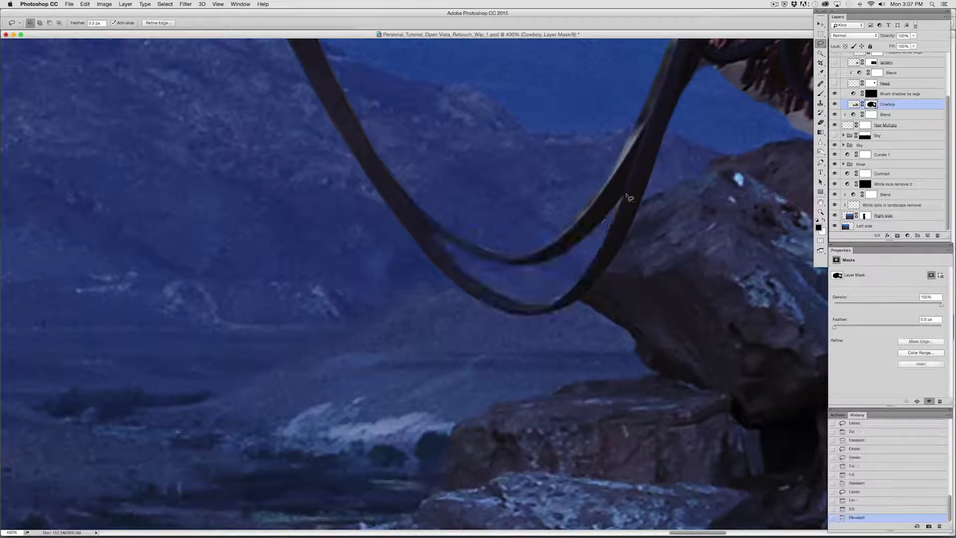
pyautogui.press('super+d')
# Step: Show the Head layer and its clipped Blend adjustment, and move both together onto the cowboy's shoulders
pyautogui.press('super+0')
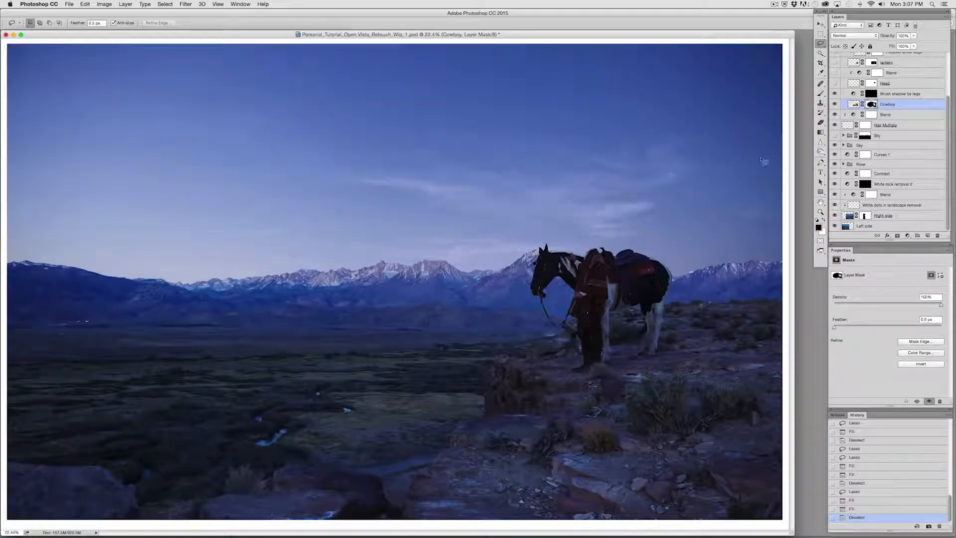
pyautogui.click(836, 83)
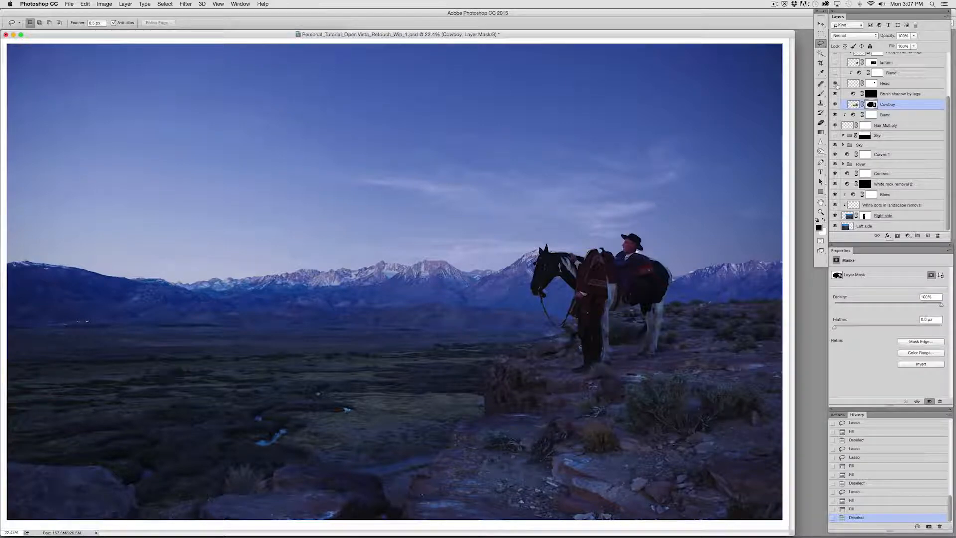
pyautogui.click(887, 83)
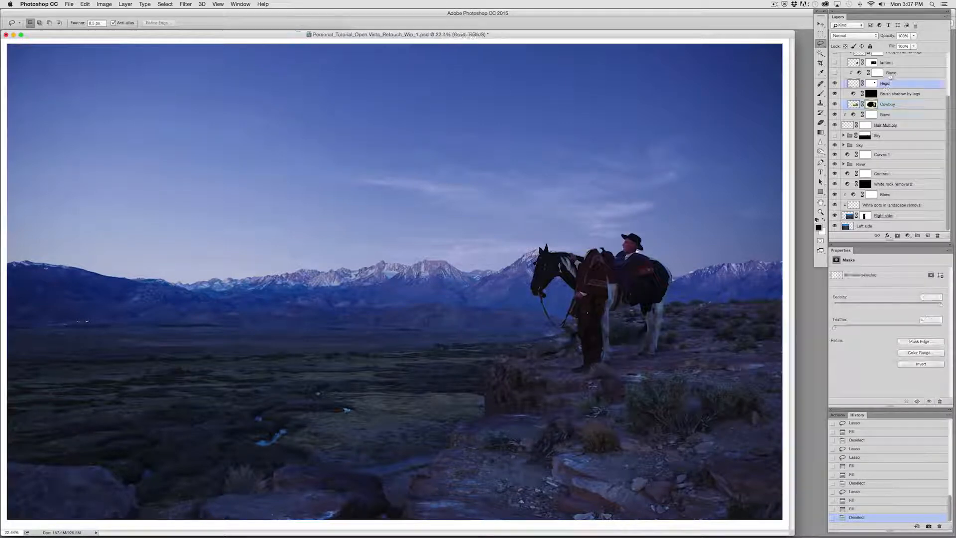
pyautogui.click(835, 73)
pyautogui.keyDown('shift'); pyautogui.click(891, 73); pyautogui.keyUp('shift')
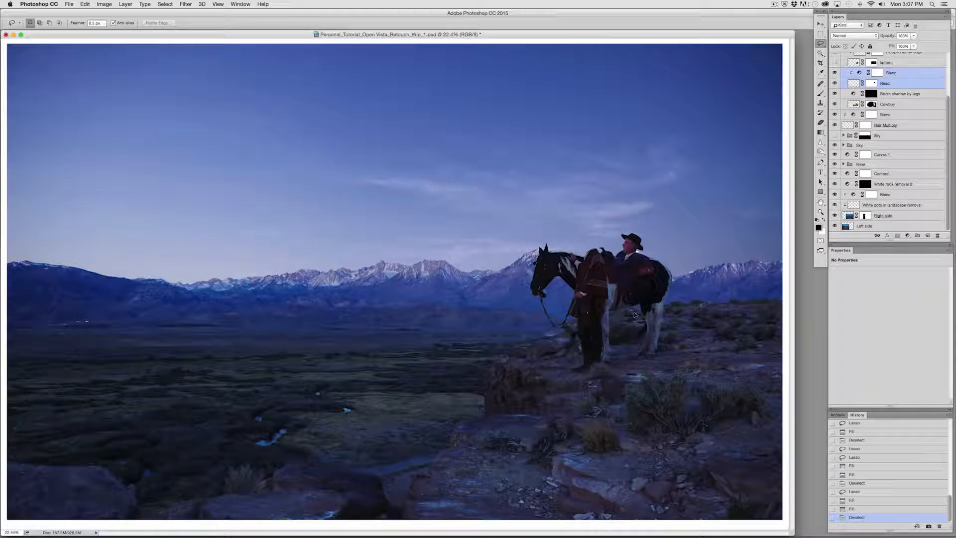
pyautogui.moveTo(645, 311); pyautogui.dragTo(602, 309)
# Step: Nudge the Head and Blend layers slightly left and down to line the shirt collar up with the poncho's neckline
pyautogui.press('super+plus')
pyautogui.press('super+plus')
pyautogui.press('super+plus')
pyautogui.press('super+plus')
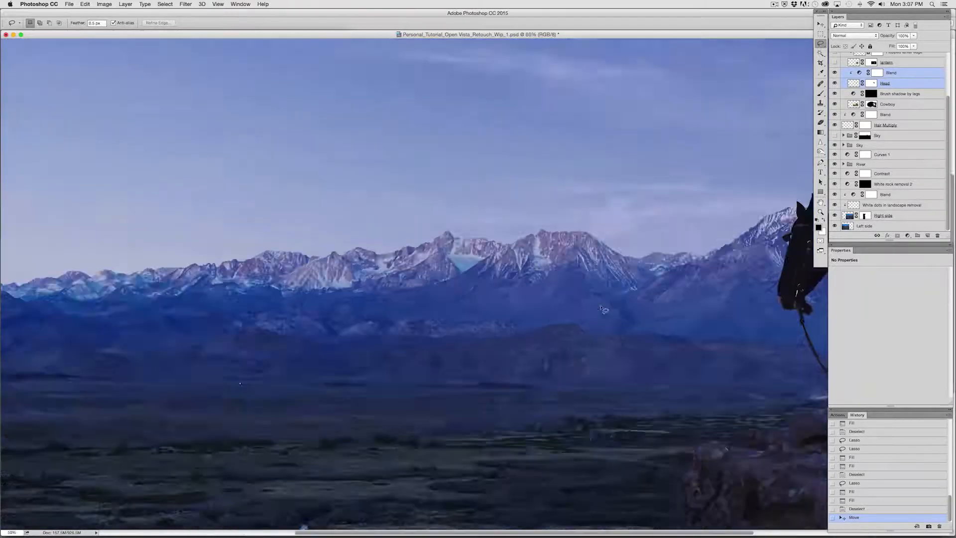
pyautogui.moveTo(660, 336); pyautogui.dragTo(220, 397)
pyautogui.moveTo(341, 392); pyautogui.dragTo(339, 393)
pyautogui.moveTo(431, 375)
pyautogui.mouseDown()
pyautogui.moveTo(420, 364)
pyautogui.moveTo(429, 372)
pyautogui.mouseUp()
pyautogui.press('super+plus')
pyautogui.press('super+plus')
pyautogui.press('super+plus')
pyautogui.press('super+plus')
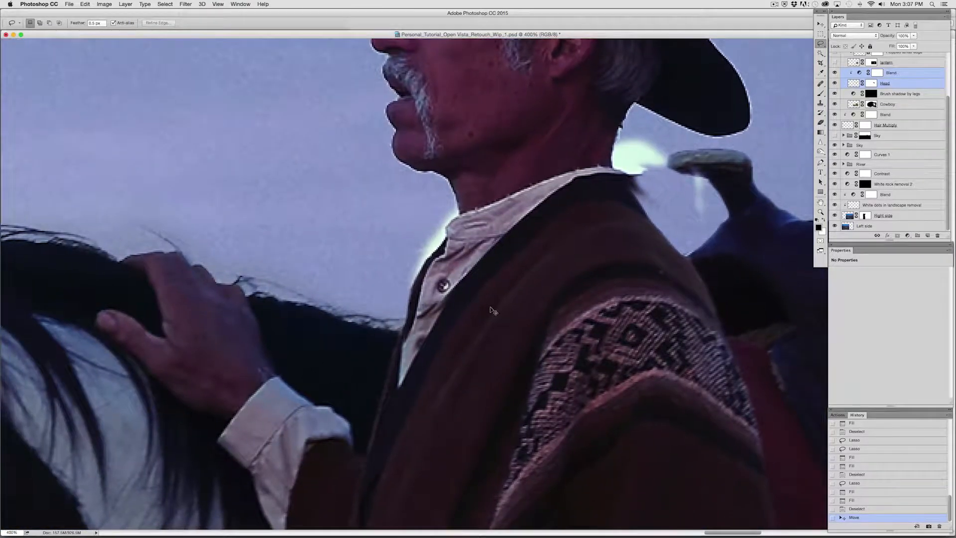
pyautogui.press('super+Left')
pyautogui.press('super+Left')
pyautogui.press('super+Down')
pyautogui.press('super+Down')
pyautogui.press('super+Left')
pyautogui.press('super+Left')
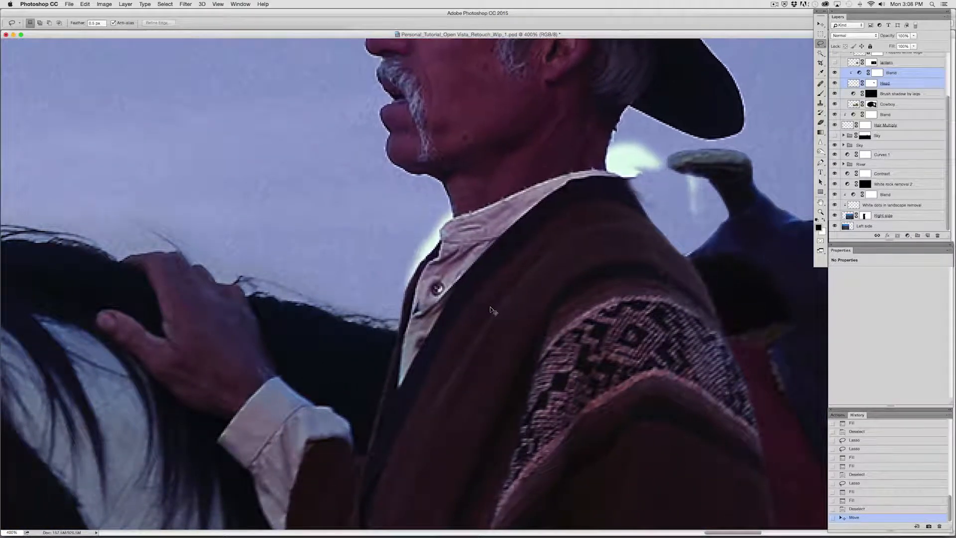
pyautogui.press('super+Up')
pyautogui.press('super+Up')
pyautogui.press('super+Up')
pyautogui.press('super+Up')
pyautogui.press('super+Up')
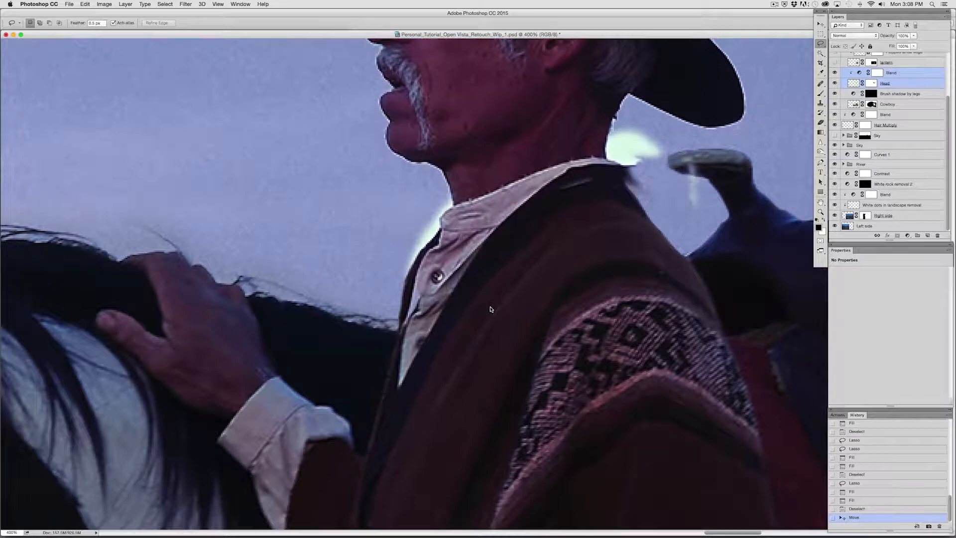
pyautogui.press('super+Down')
pyautogui.press('super+Down')
pyautogui.press('super+Down')
pyautogui.press('super+Down')
pyautogui.press('super+Down')
pyautogui.press('super+Down')
pyautogui.press('super+Down')
pyautogui.press('super+Down')
pyautogui.press('super+Down')
pyautogui.press('super+Down')
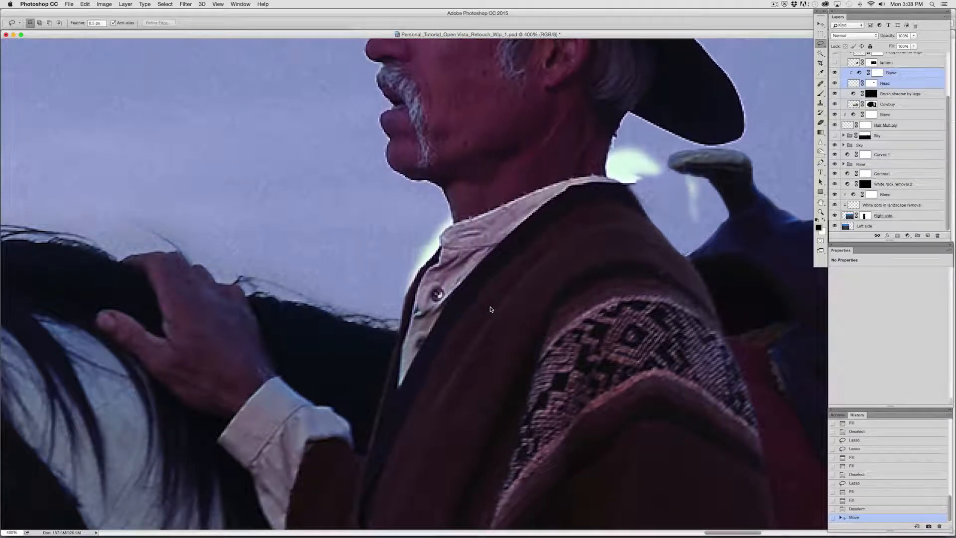
pyautogui.press('super+Down')
pyautogui.press('super+Down')
pyautogui.press('super+Down')
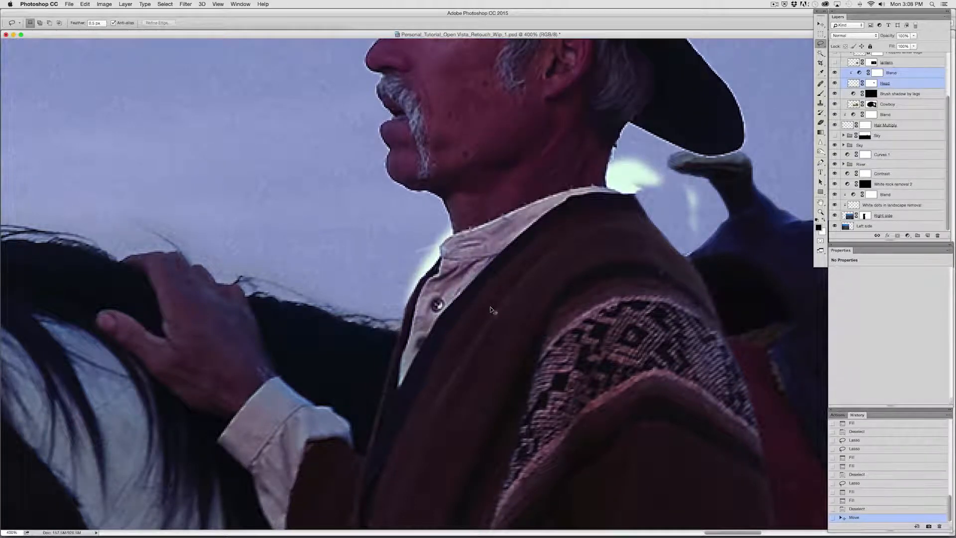
pyautogui.press('super+Down')
pyautogui.press('super+Down')
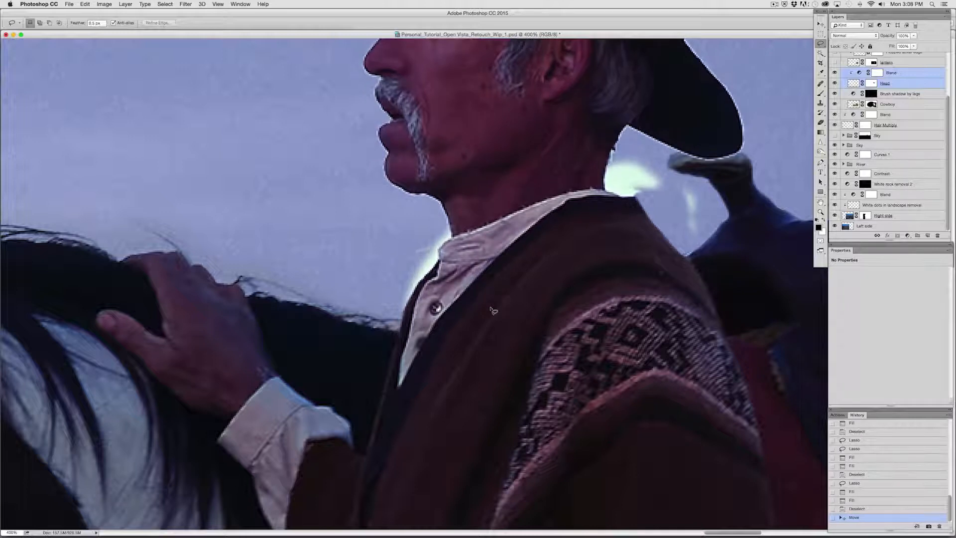
# Step: On the Head mask, lasso the bright patches between the neck and the saddle horn and fill them black
pyautogui.click(874, 83)
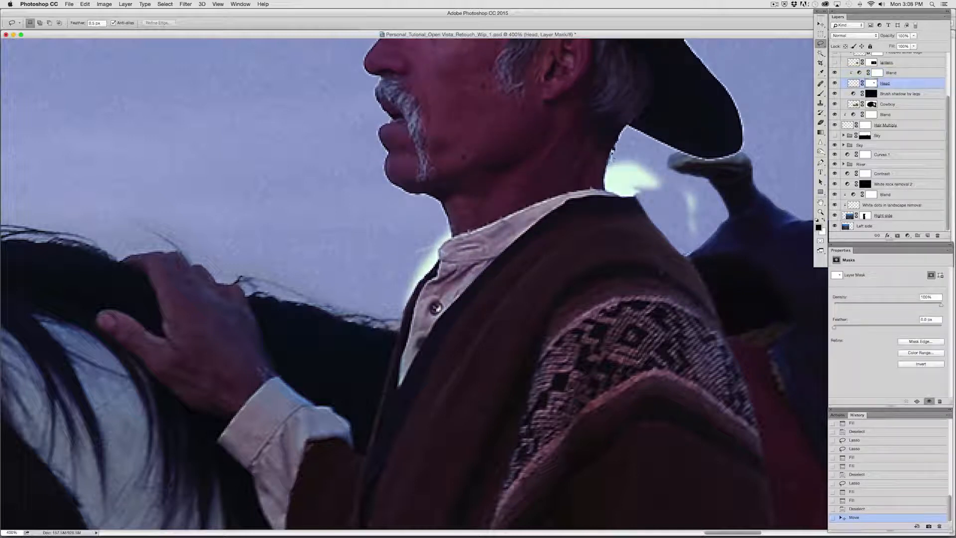
pyautogui.moveTo(608, 167)
pyautogui.mouseDown()
pyautogui.moveTo(616, 198)
pyautogui.moveTo(673, 217)
pyautogui.moveTo(683, 240)
pyautogui.mouseUp()
pyautogui.moveTo(657, 164); pyautogui.dragTo(611, 152)
pyautogui.moveTo(698, 241)
pyautogui.mouseDown()
pyautogui.moveTo(687, 259)
pyautogui.moveTo(696, 232)
pyautogui.mouseUp()
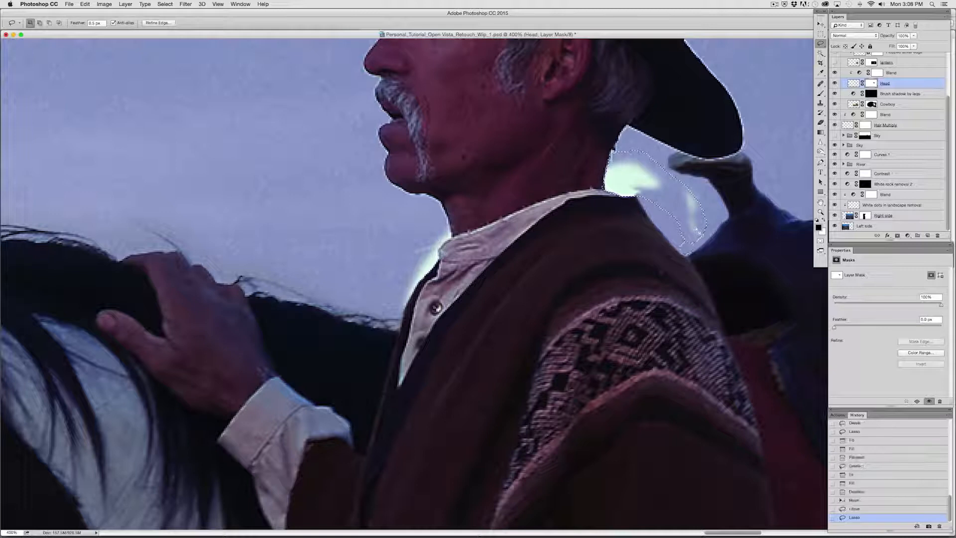
pyautogui.hotkey('alt', 'BackSpace')
pyautogui.hotkey('alt', 'BackSpace')
pyautogui.press('super+d')
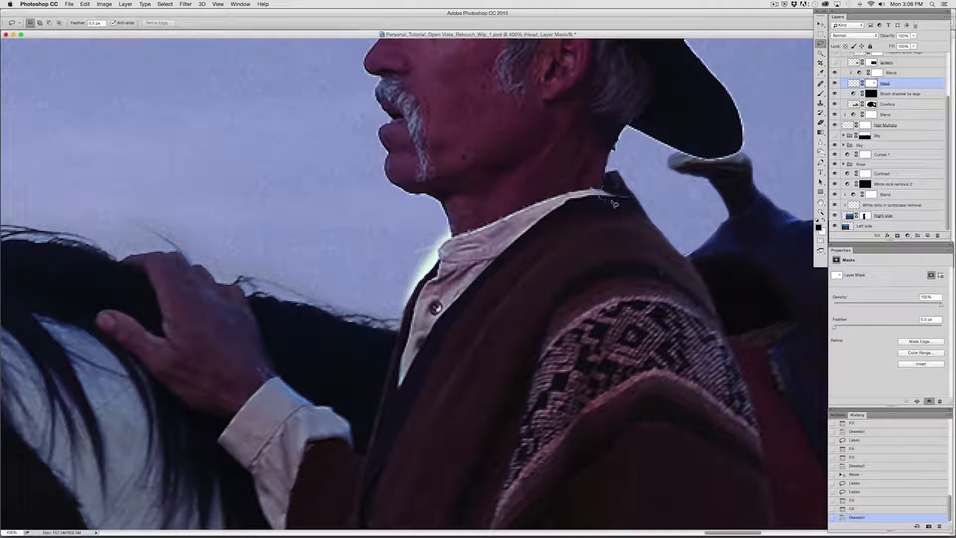
# Step: Mask out the leftover edge at the back of the shirt collar with a Lasso fill and a brush stroke
pyautogui.moveTo(613, 201); pyautogui.dragTo(629, 196)
pyautogui.hotkey('alt', 'BackSpace')
pyautogui.press('super+d')
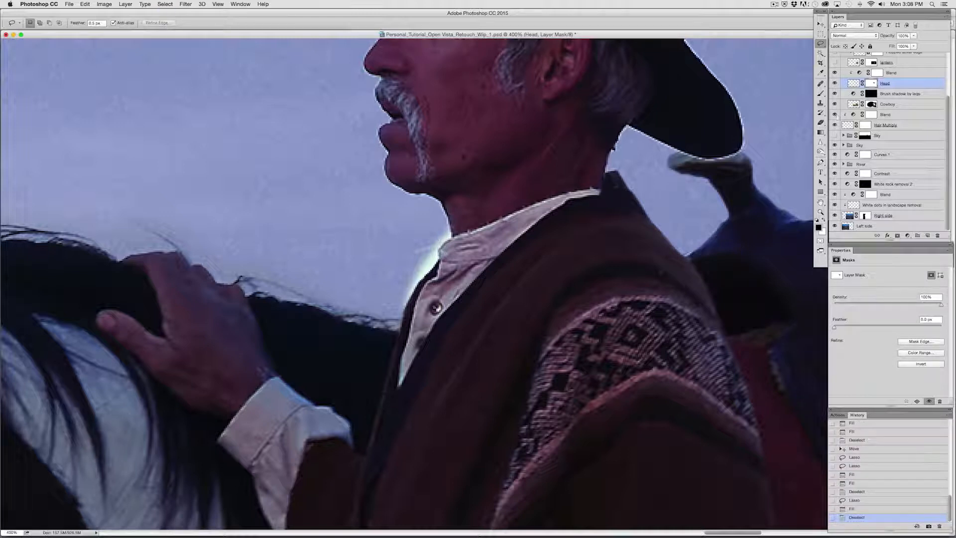
pyautogui.press('b')
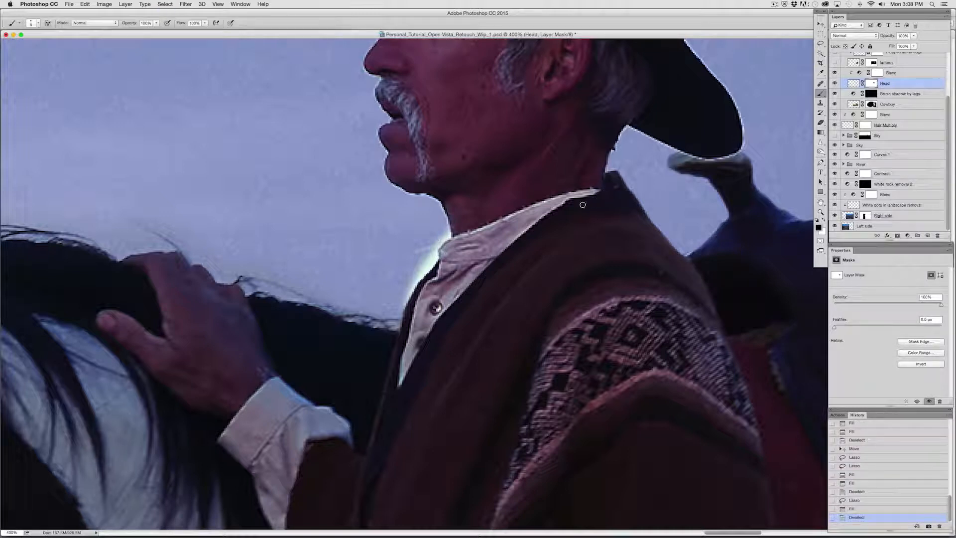
pyautogui.moveTo(609, 194); pyautogui.dragTo(590, 208)
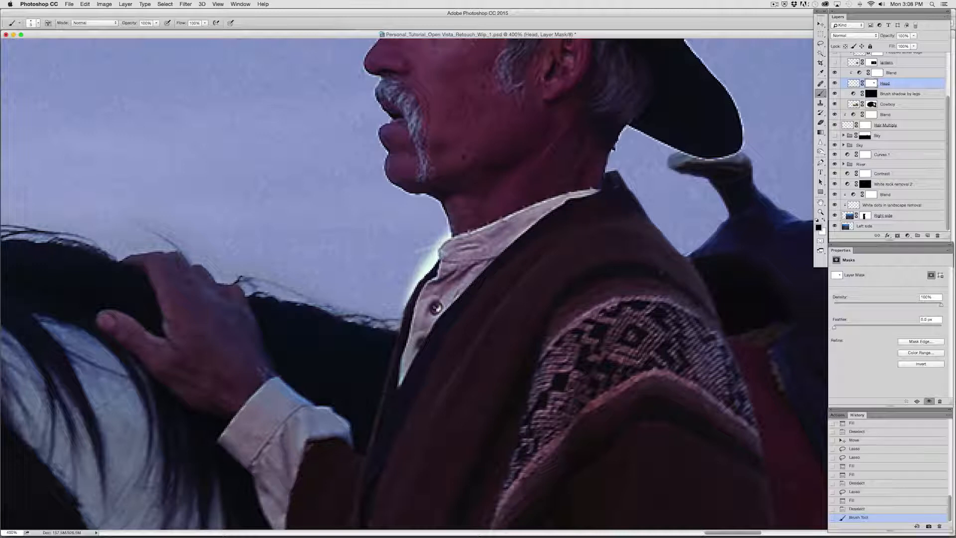
# Step: Brush away the bright halo in front of the shirt collar on the Head mask and touch up the Cowboy mask there
pyautogui.moveTo(448, 233); pyautogui.dragTo(401, 304)
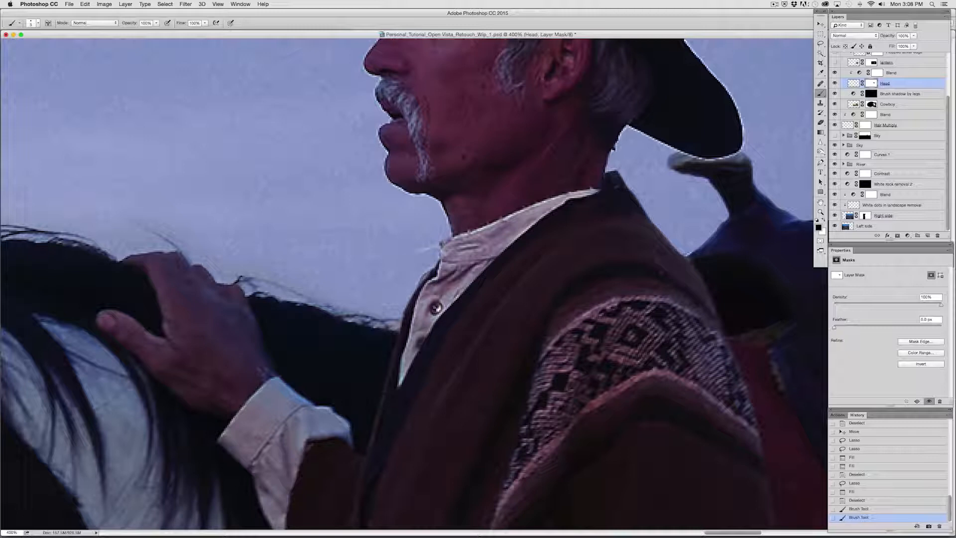
pyautogui.click(872, 104)
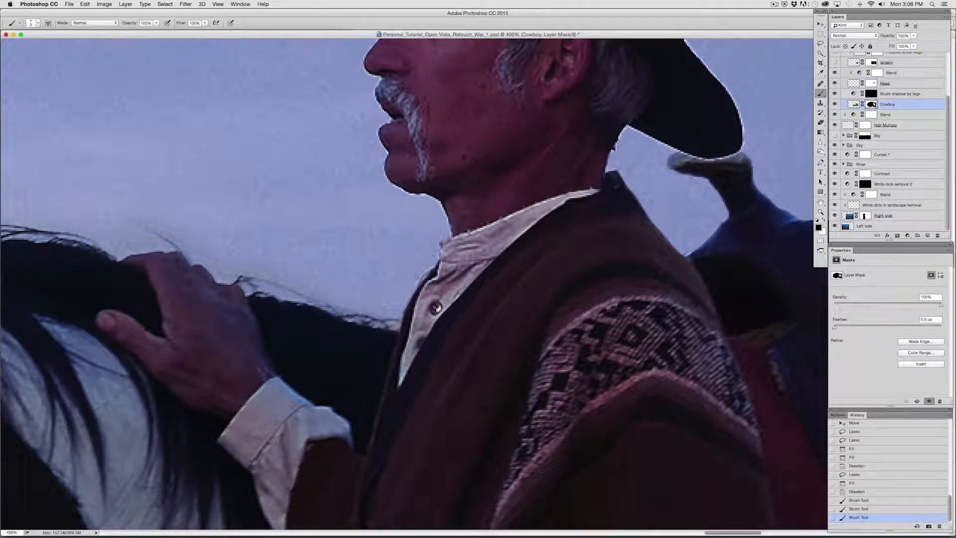
pyautogui.click(436, 308)
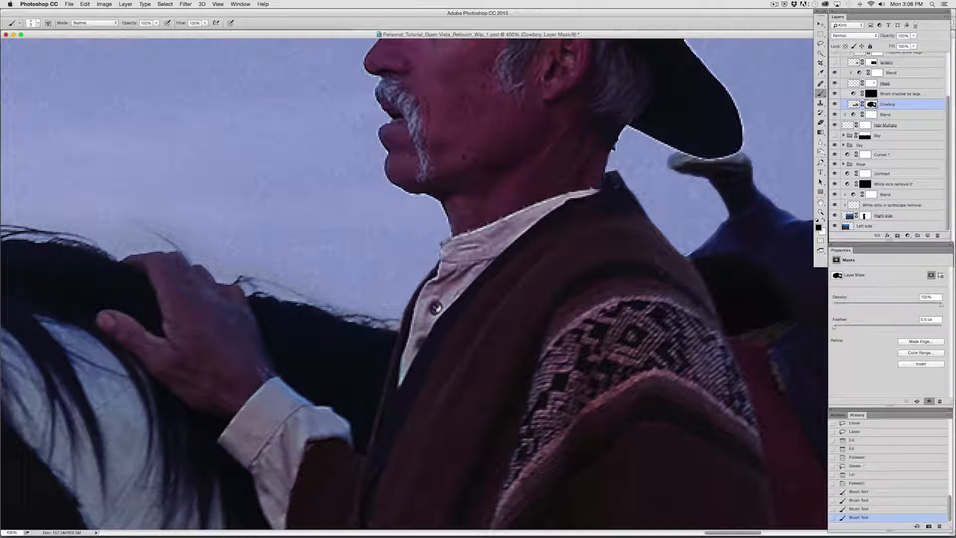
# Step: Return to the Head mask and, with a smaller brush, mask the light fringe around the mouth, chin and throat
pyautogui.click(885, 85)
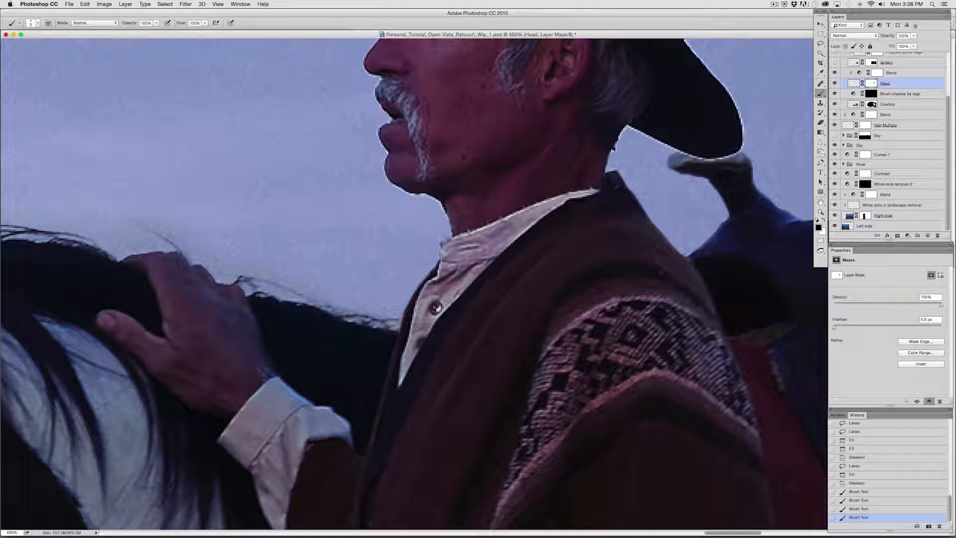
pyautogui.click(445, 213)
pyautogui.press('super+equal')
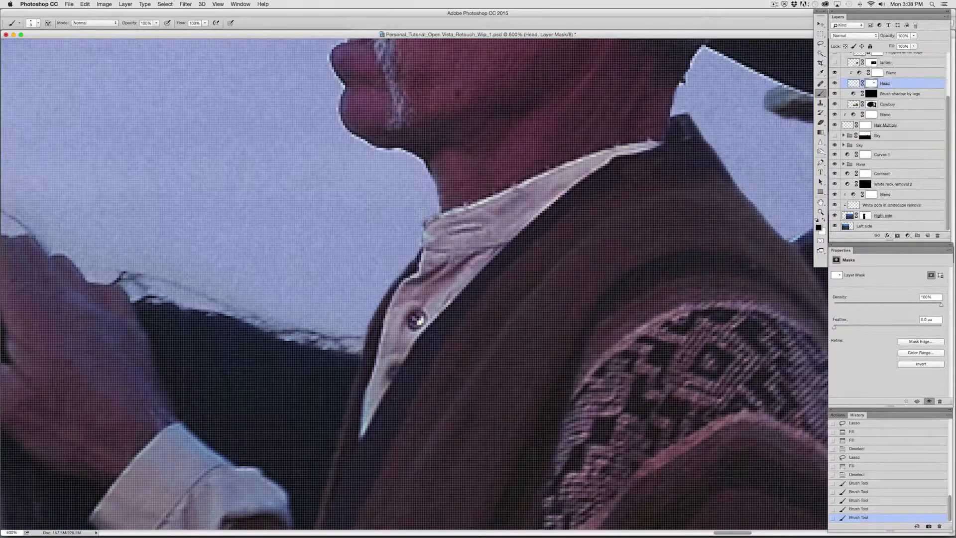
pyautogui.press('super+minus')
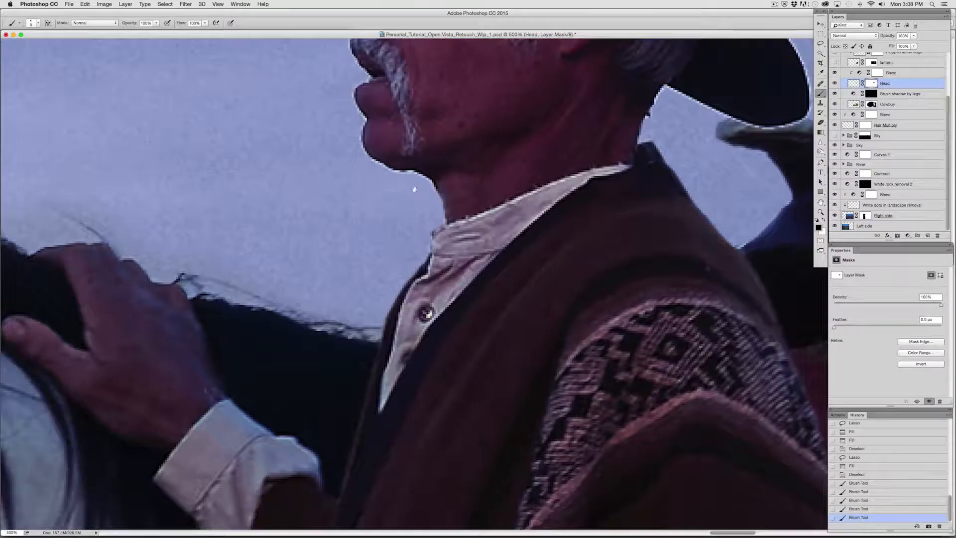
pyautogui.scroll(2, 375, 132)
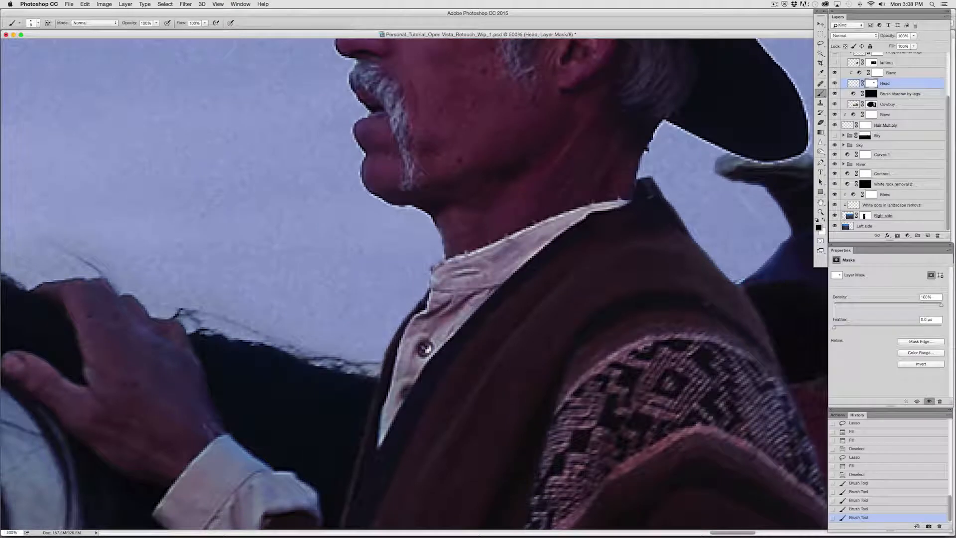
pyautogui.press('[')
pyautogui.press('[')
pyautogui.click(363, 151)
pyautogui.click(363, 151)
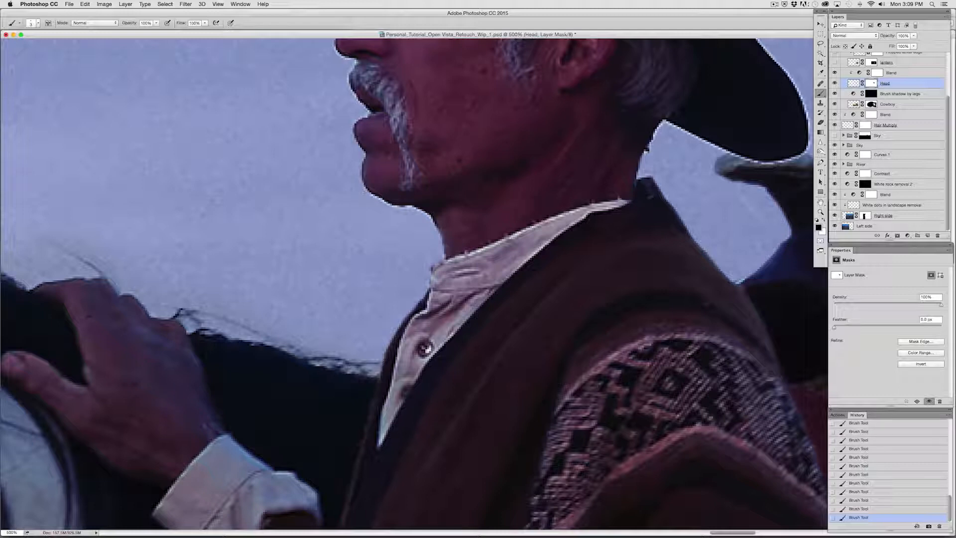
pyautogui.moveTo(369, 191); pyautogui.dragTo(416, 208)
# Step: Mask out the light fringe along the cowboy's upper face and the underside of the front hat brim
pyautogui.moveTo(426, 162); pyautogui.dragTo(244, 307)
pyautogui.moveTo(433, 252); pyautogui.dragTo(571, 444)
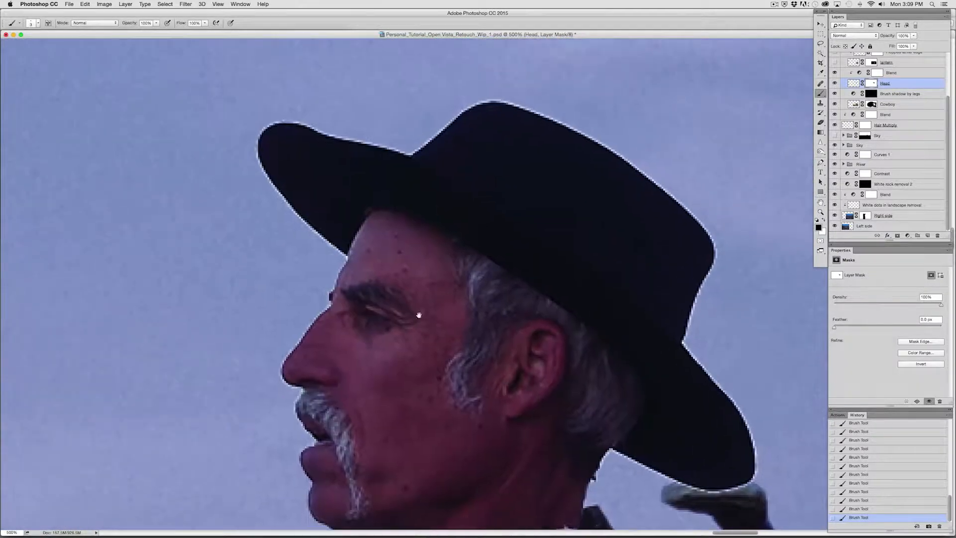
pyautogui.moveTo(348, 386); pyautogui.dragTo(401, 231)
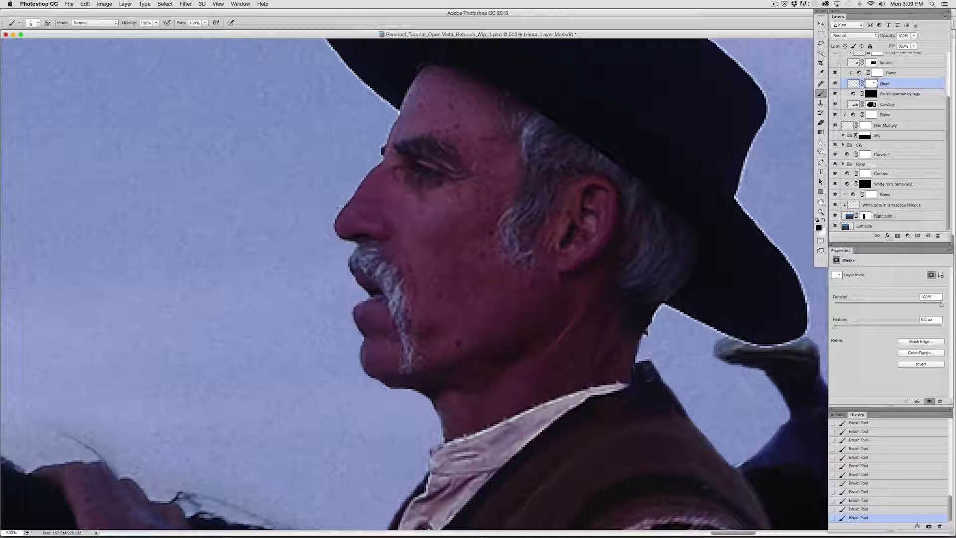
pyautogui.scroll(3, 386, 164)
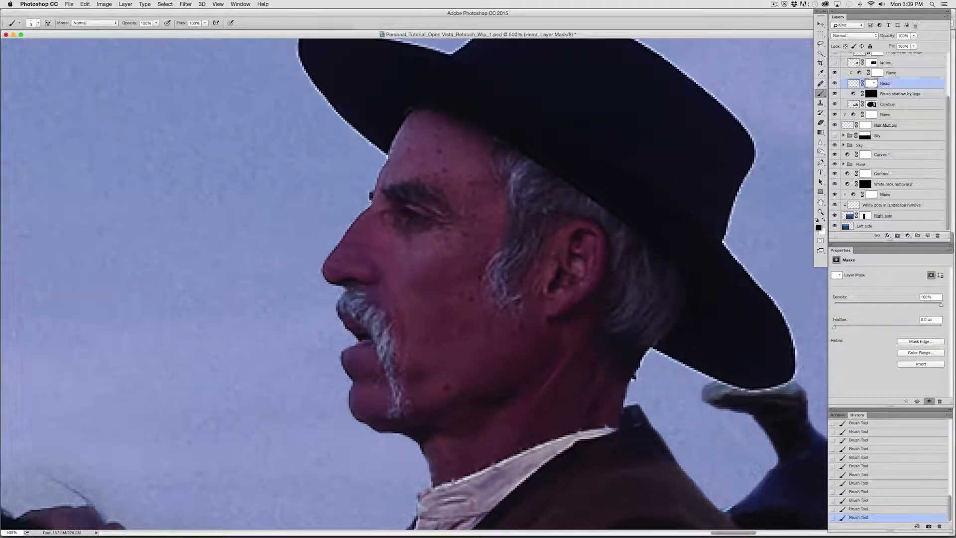
pyautogui.scroll(3, 348, 149)
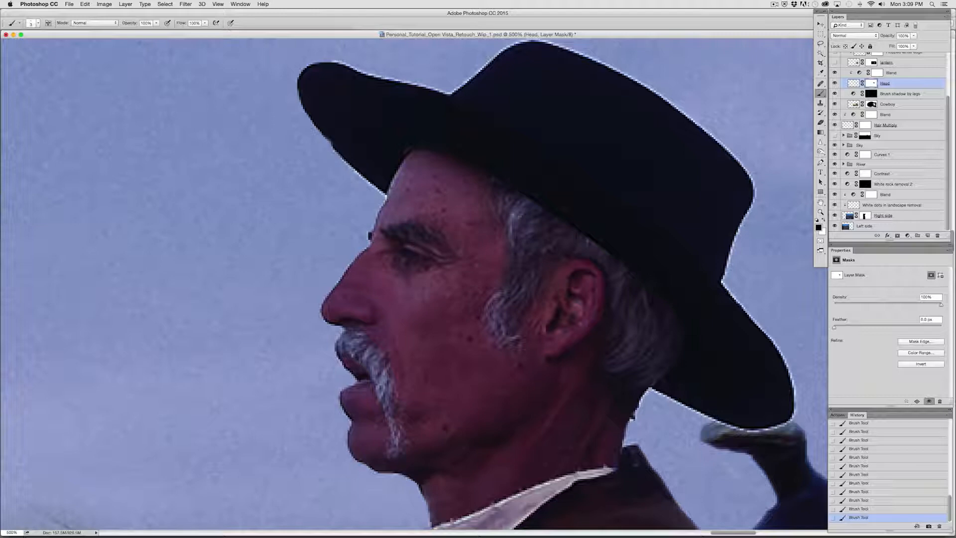
# Step: Touch up the Head layer's mask along the underside of the hat's front brim using the Brush and Eraser
pyautogui.moveTo(344, 162); pyautogui.dragTo(363, 179)
pyautogui.click(821, 122)
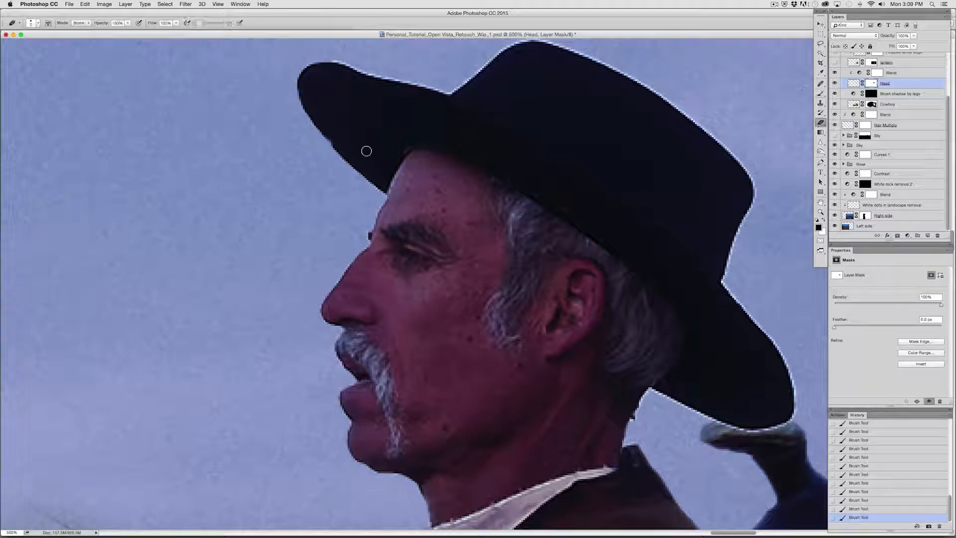
pyautogui.moveTo(340, 143); pyautogui.dragTo(329, 138)
pyautogui.press('[')
pyautogui.press('[')
pyautogui.press('[')
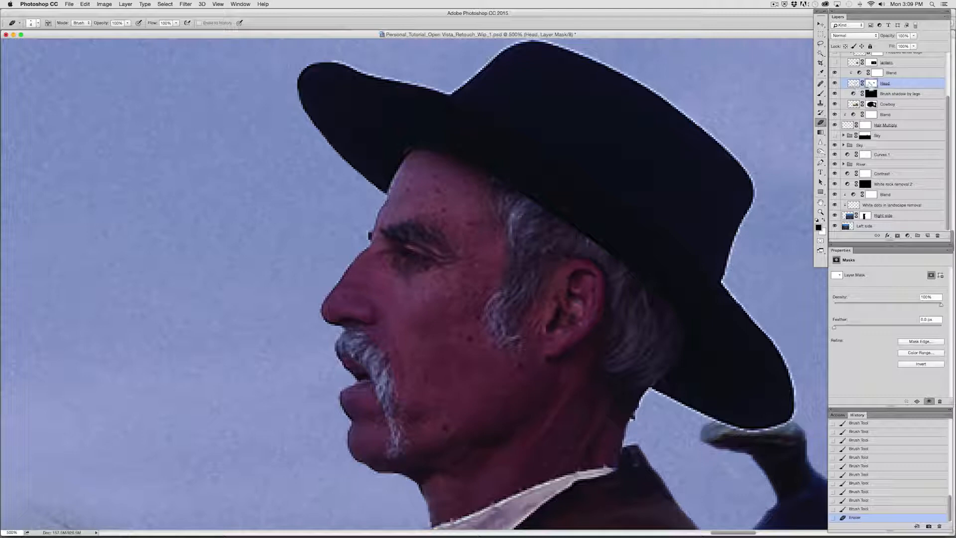
# Step: Load the Head layer's mask as a selection and feather it
pyautogui.keyDown('super'); pyautogui.click(872, 83); pyautogui.keyUp('super')
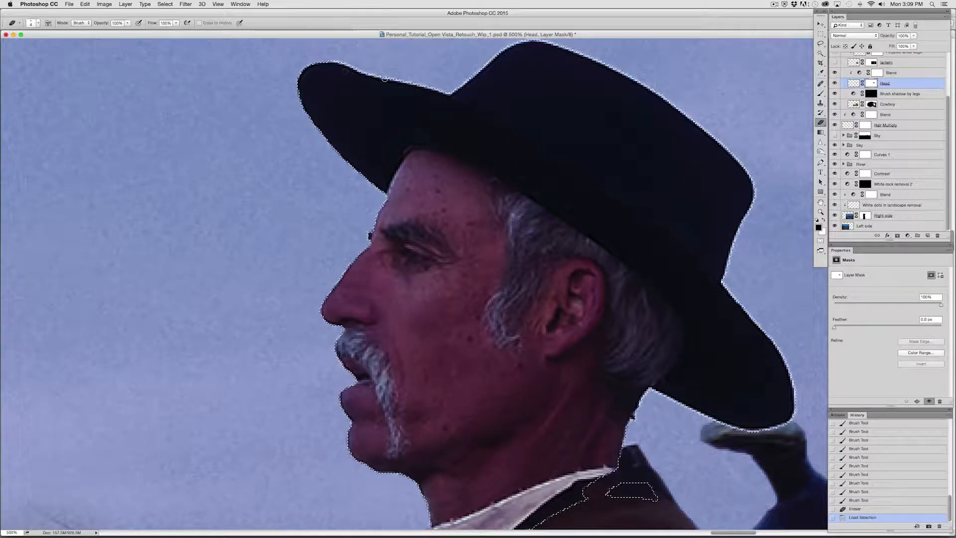
pyautogui.rightClick(401, 109)
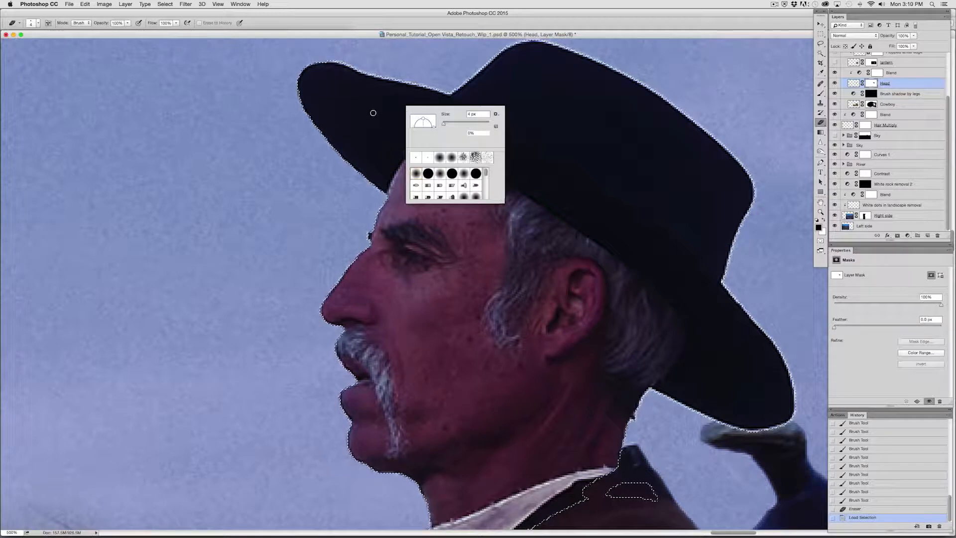
pyautogui.click(821, 123)
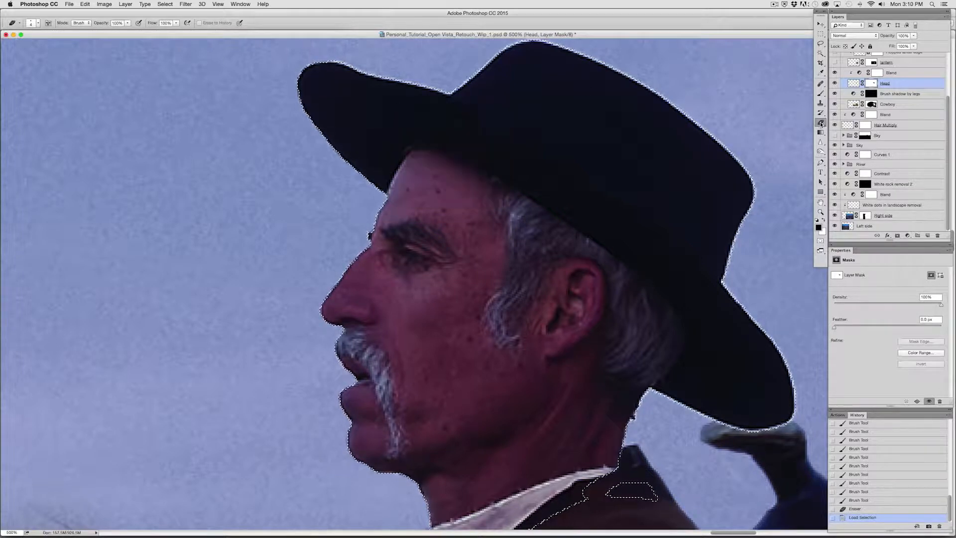
pyautogui.rightClick(474, 138)
pyautogui.click(491, 126)
pyautogui.click(821, 44)
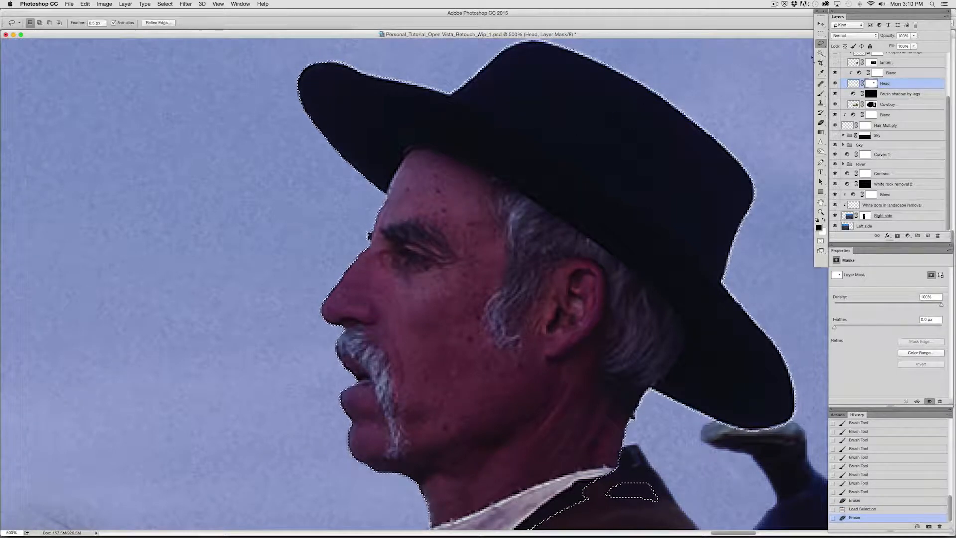
pyautogui.rightClick(548, 125)
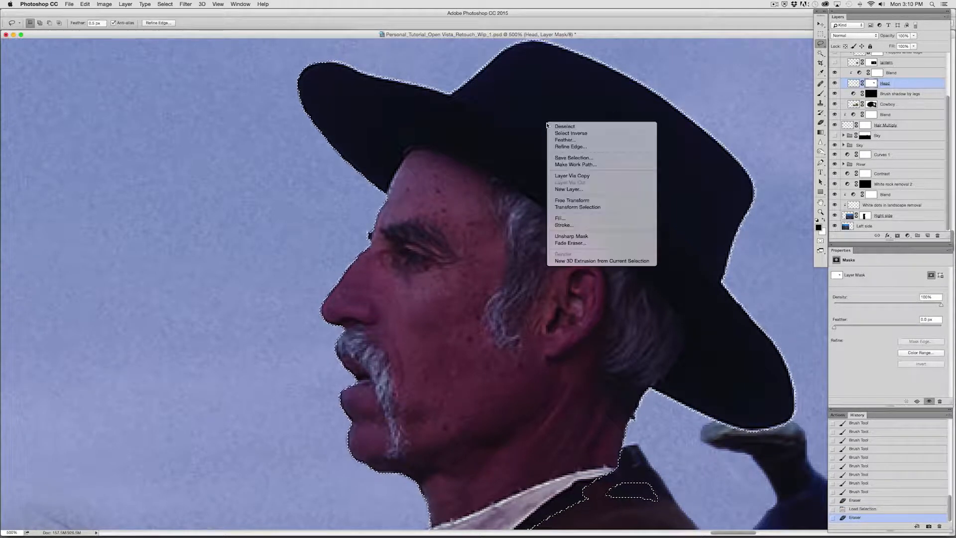
pyautogui.click(565, 140)
pyautogui.press('Return')
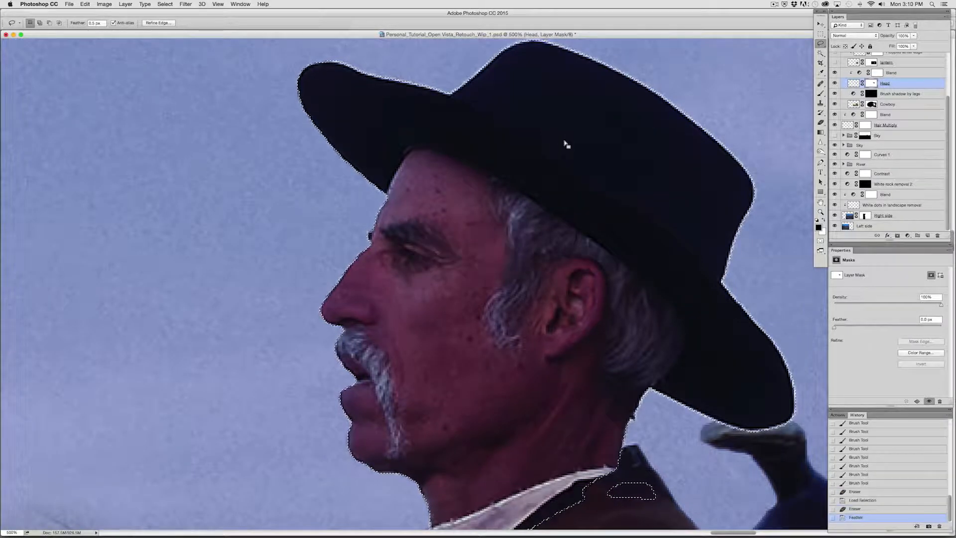
# Step: Invert the selection and paint black on the Head mask to remove the white fringe along the hat's front brim
pyautogui.press('shift')
pyautogui.press('super+shift+i')
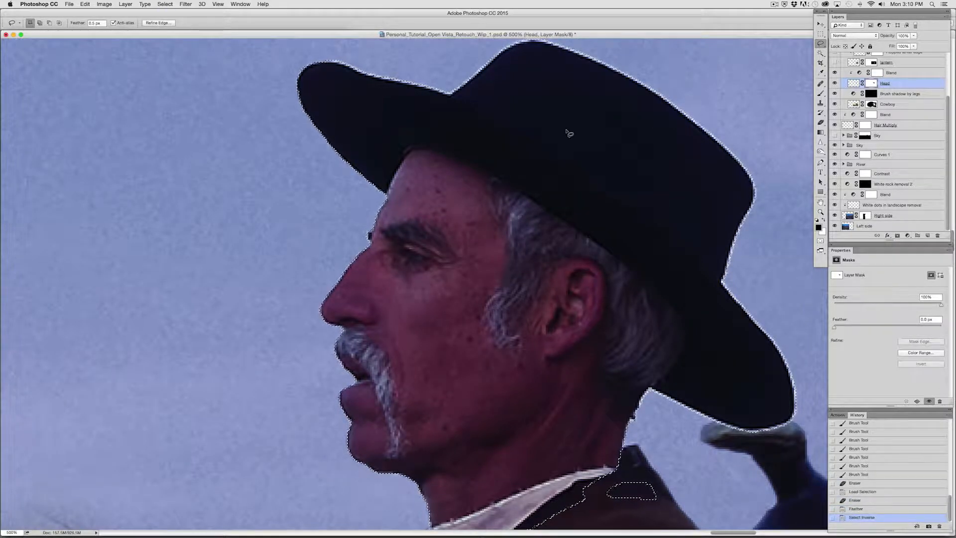
pyautogui.scroll(5, 550, 189)
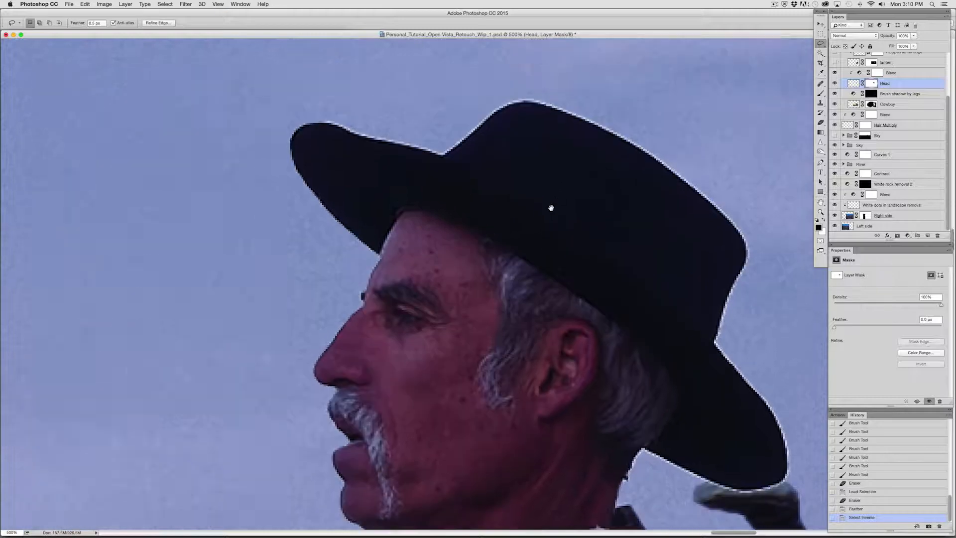
pyautogui.click(821, 93)
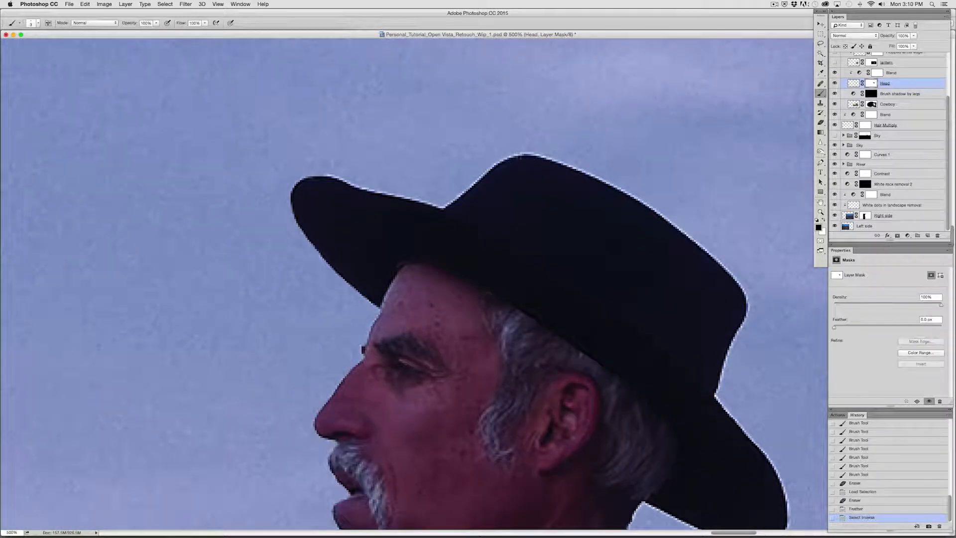
pyautogui.press(']')
pyautogui.press(']')
pyautogui.press(']')
pyautogui.press('[')
pyautogui.press('[')
pyautogui.press('[')
pyautogui.press('[')
pyautogui.press('[')
pyautogui.press('[')
pyautogui.click(443, 211)
pyautogui.moveTo(444, 212)
pyautogui.mouseDown()
pyautogui.moveTo(390, 205)
pyautogui.moveTo(405, 211)
pyautogui.moveTo(398, 192)
pyautogui.mouseUp()
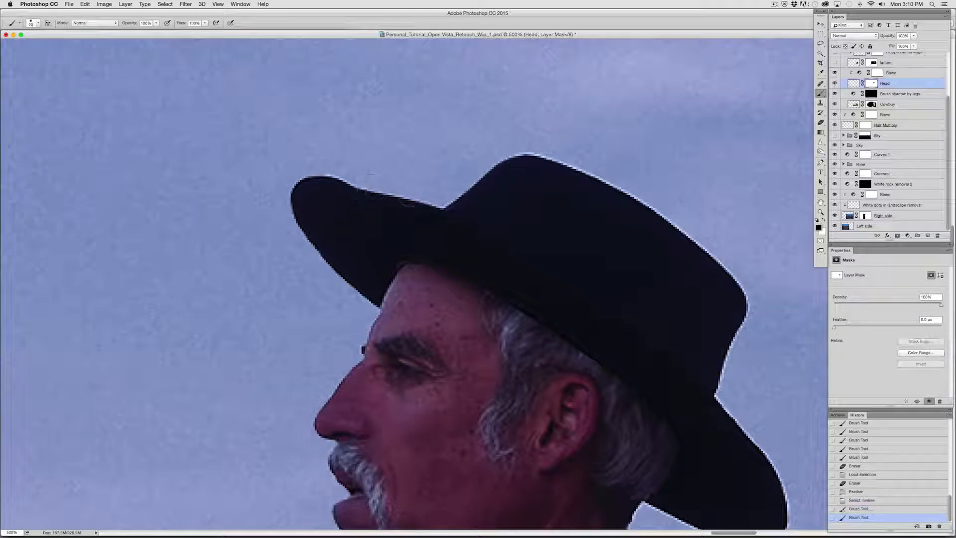
pyautogui.moveTo(339, 178)
pyautogui.mouseDown()
pyautogui.moveTo(309, 176)
pyautogui.moveTo(359, 185)
pyautogui.mouseUp()
pyautogui.moveTo(388, 192); pyautogui.dragTo(447, 204)
# Step: Mask out the white fringe along the hat's crown and back brim, and clear the selection
pyautogui.moveTo(575, 183)
pyautogui.mouseDown()
pyautogui.moveTo(545, 176)
pyautogui.moveTo(643, 197)
pyautogui.mouseUp()
pyautogui.moveTo(565, 163); pyautogui.dragTo(622, 186)
pyautogui.moveTo(536, 148); pyautogui.dragTo(618, 182)
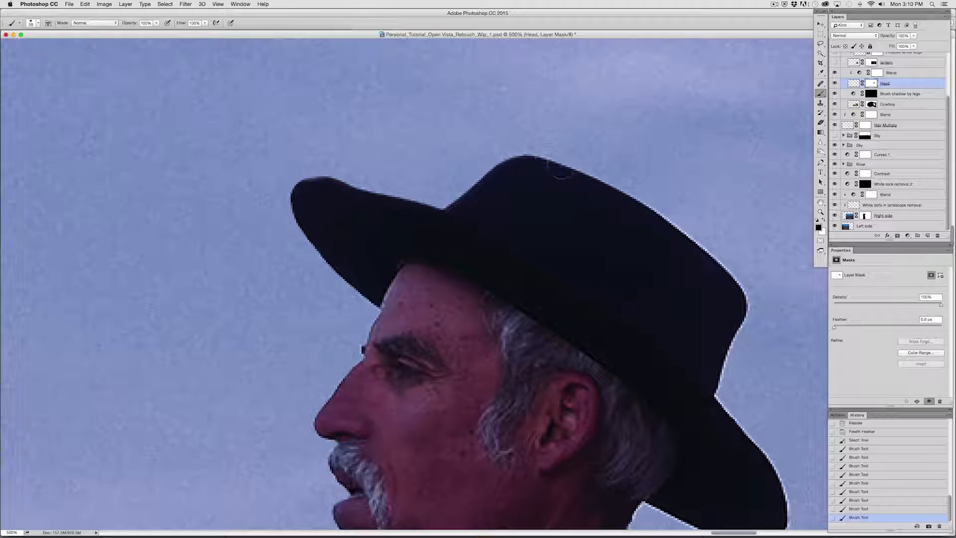
pyautogui.moveTo(561, 175)
pyautogui.mouseDown()
pyautogui.moveTo(642, 205)
pyautogui.moveTo(746, 305)
pyautogui.mouseUp()
pyautogui.moveTo(627, 273); pyautogui.dragTo(478, 179)
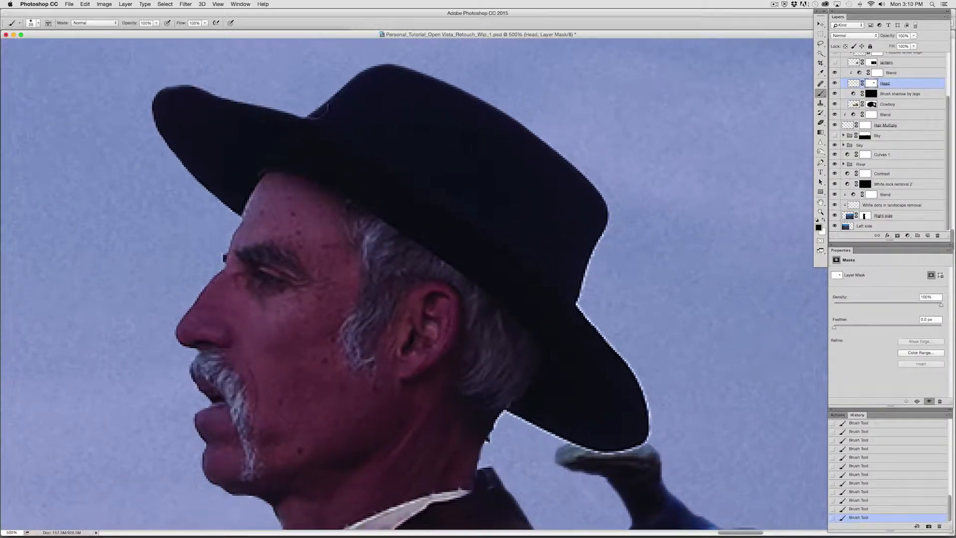
pyautogui.moveTo(577, 324)
pyautogui.mouseDown()
pyautogui.moveTo(599, 209)
pyautogui.moveTo(634, 391)
pyautogui.mouseUp()
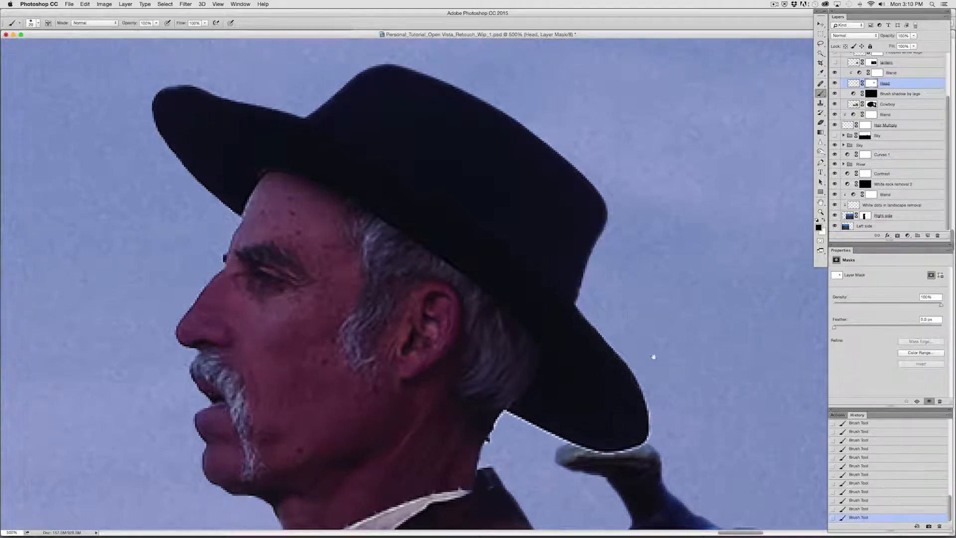
pyautogui.moveTo(644, 346); pyautogui.dragTo(632, 265)
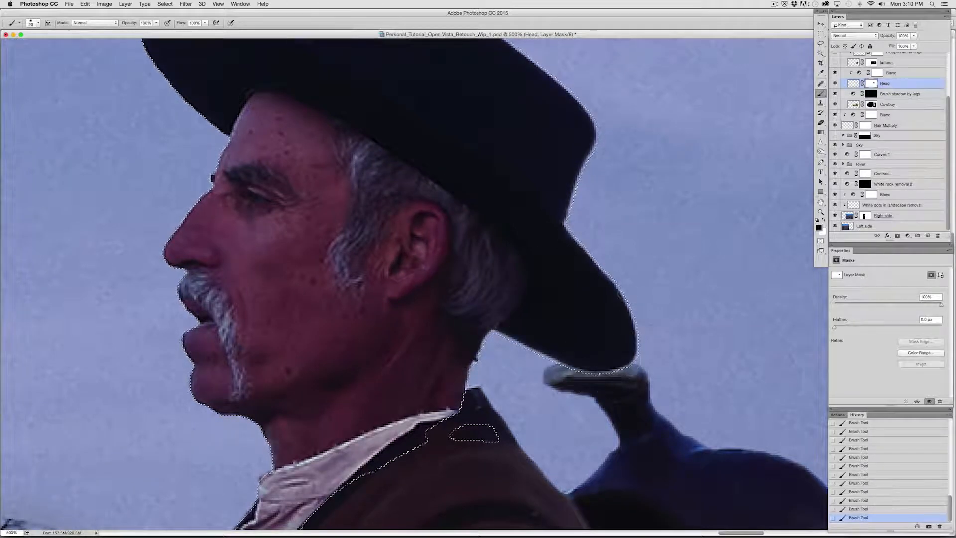
pyautogui.press('super+h')
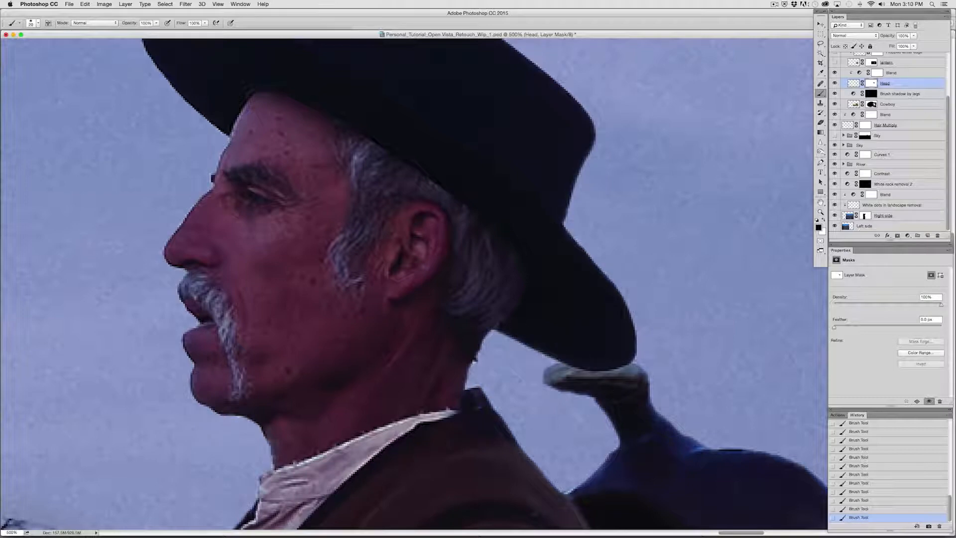
pyautogui.moveTo(311, 331); pyautogui.dragTo(369, 248)
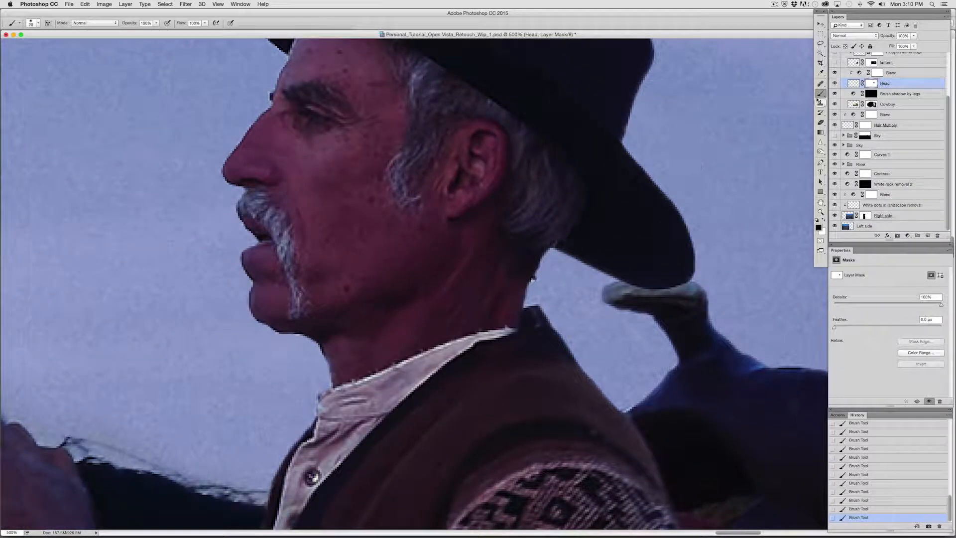
pyautogui.press('super+d')
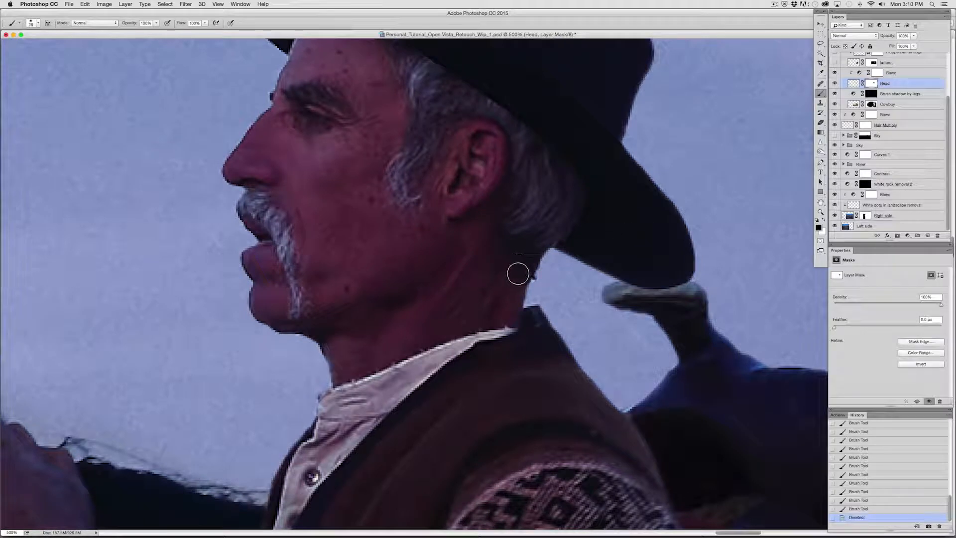
# Step: Paint out the dark specks at the nape on the Head mask and erase along the front of the neck above the collar
pyautogui.click(533, 277)
pyautogui.click(533, 277)
pyautogui.click(532, 277)
pyautogui.click(532, 278)
pyautogui.press('e')
pyautogui.click(330, 355)
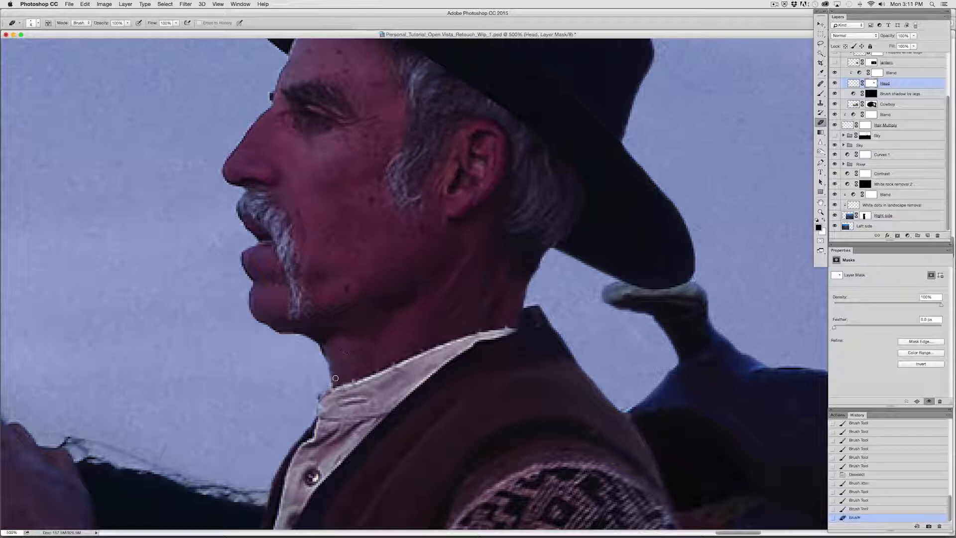
pyautogui.click(355, 373)
# Step: Rename the Curves 2 adjustment layer in the Cowboy group to Color
pyautogui.press('super+0')
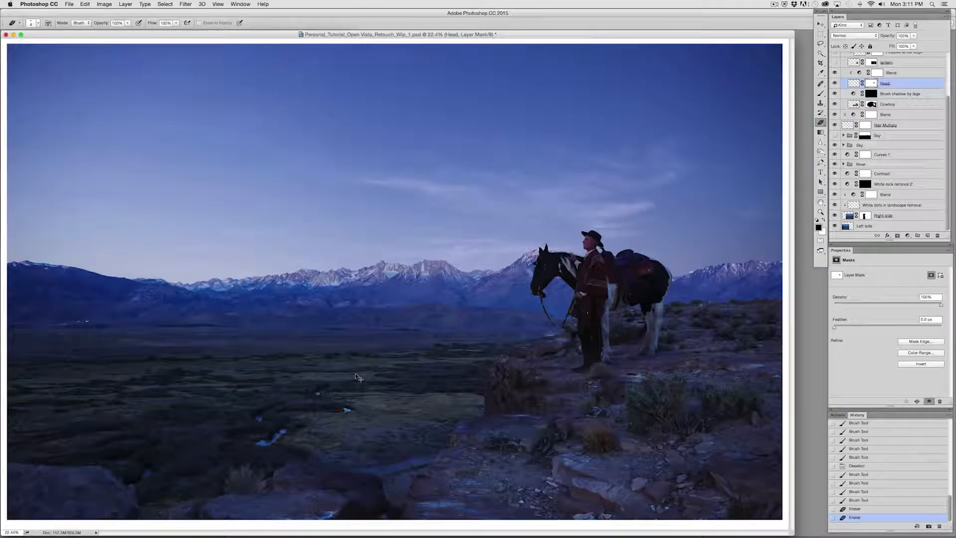
pyautogui.press('super+minus')
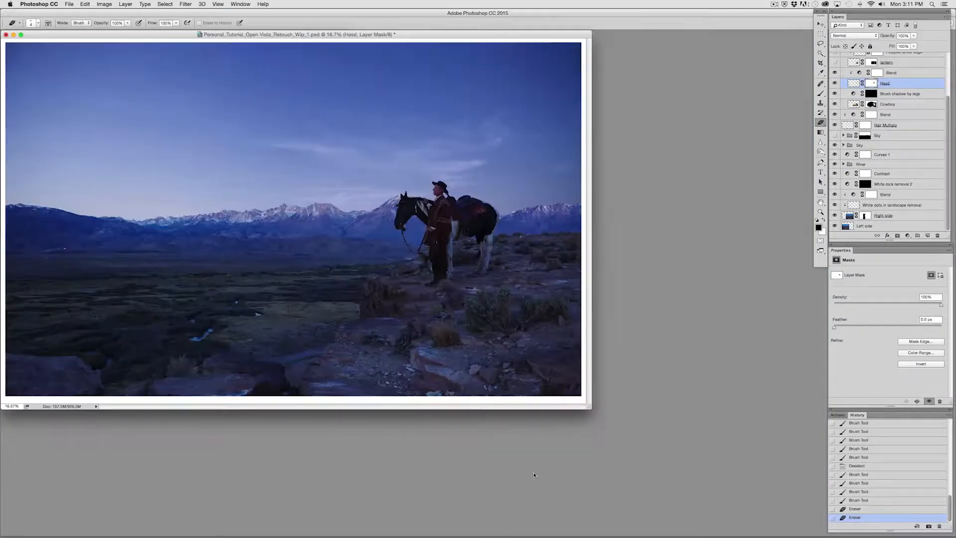
pyautogui.moveTo(591, 406); pyautogui.dragTo(742, 507)
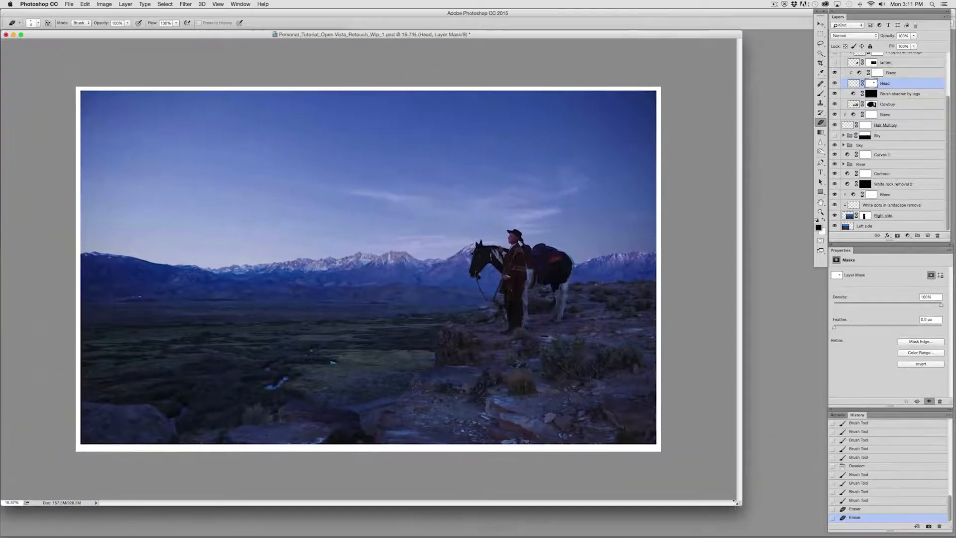
pyautogui.moveTo(947, 104); pyautogui.dragTo(949, 55)
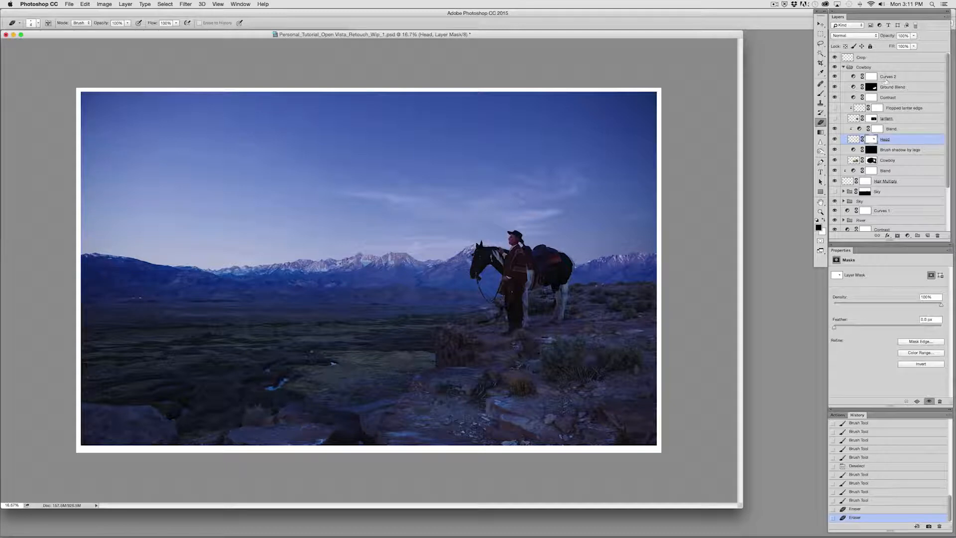
pyautogui.click(887, 77)
pyautogui.doubleClick(896, 76)
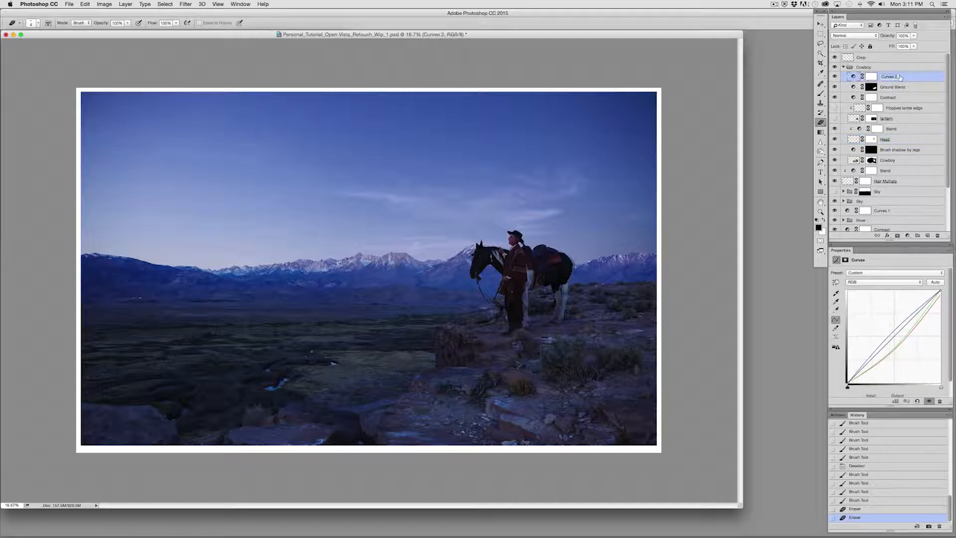
pyautogui.write('C')
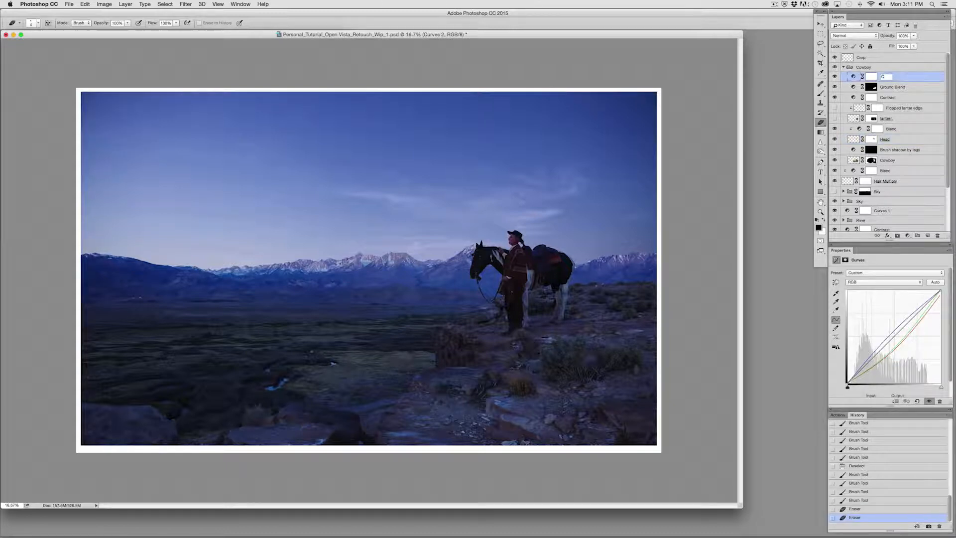
pyautogui.write('olor')
pyautogui.press('Return')
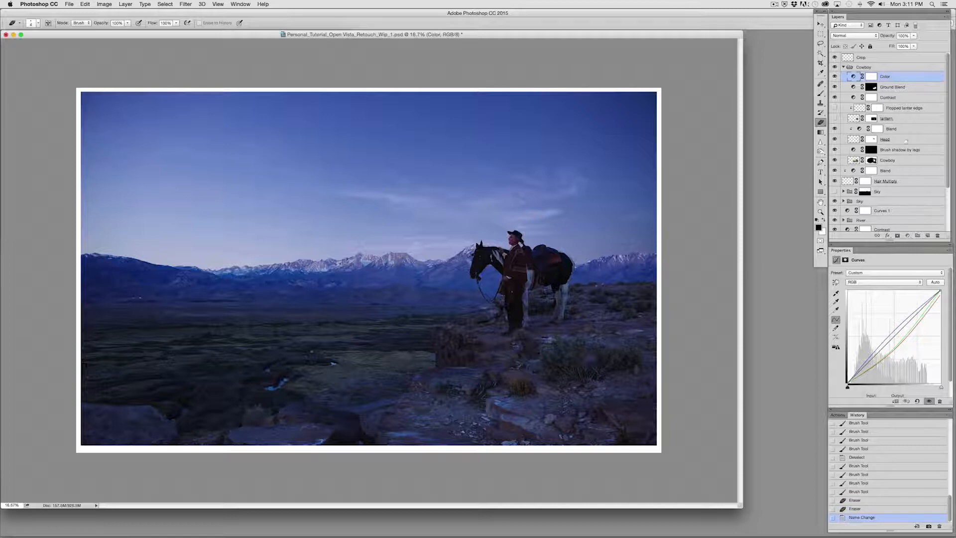
# Step: Add a Hue/Saturation adjustment layer above Ground Blend and set its Saturation to -18
pyautogui.click(899, 87)
pyautogui.click(898, 99)
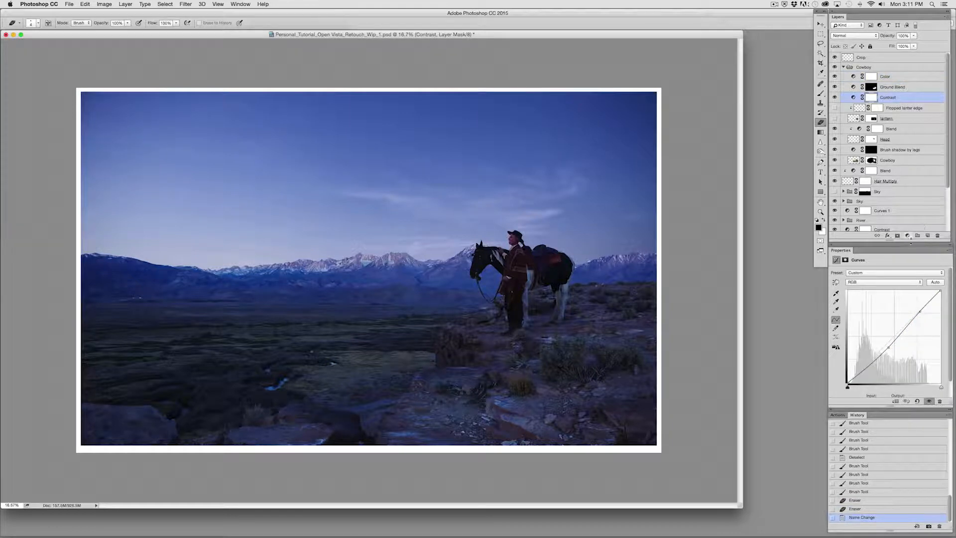
pyautogui.click(882, 87)
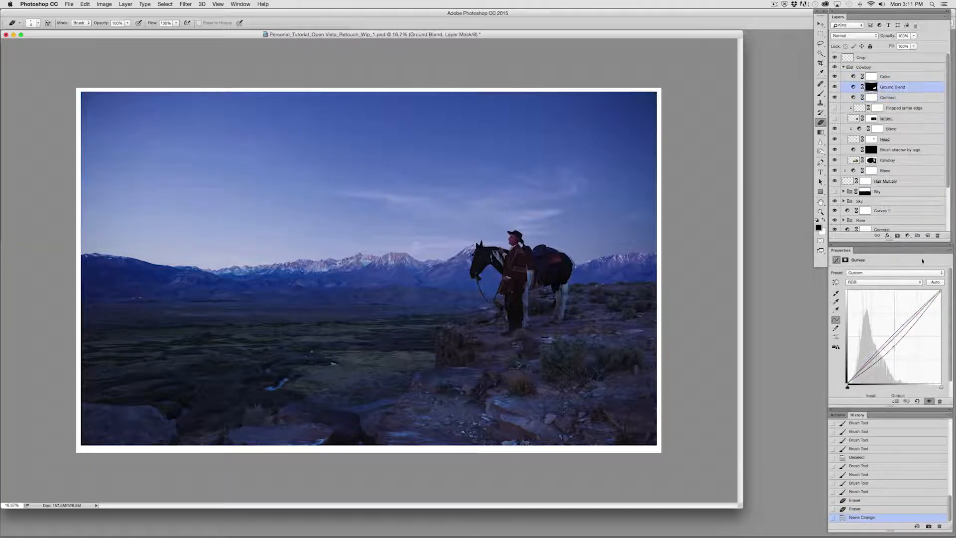
pyautogui.click(908, 236)
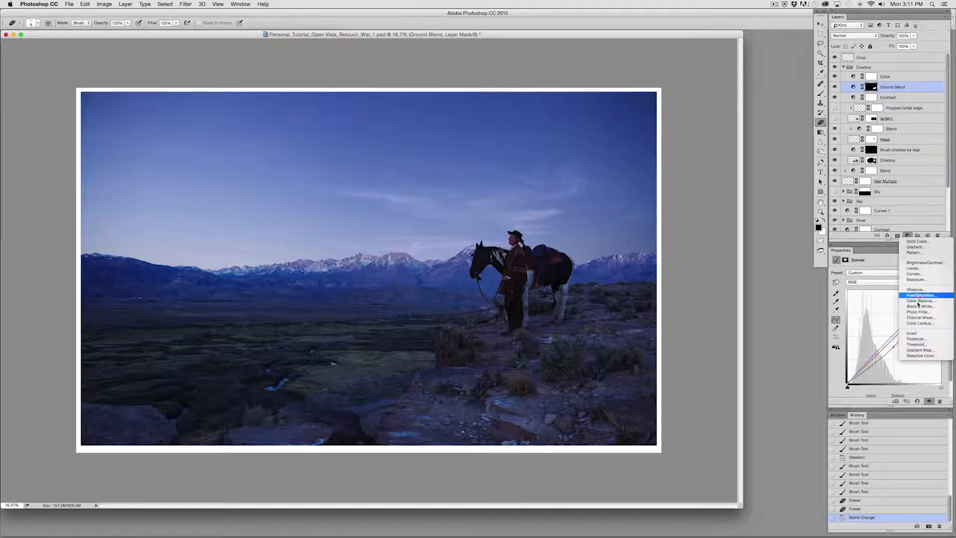
pyautogui.click(919, 296)
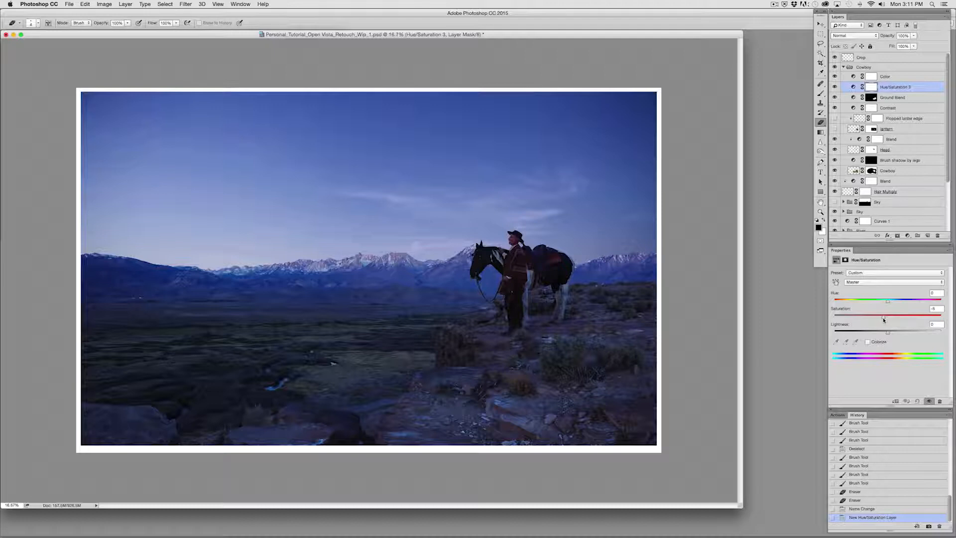
pyautogui.moveTo(882, 321); pyautogui.dragTo(883, 323)
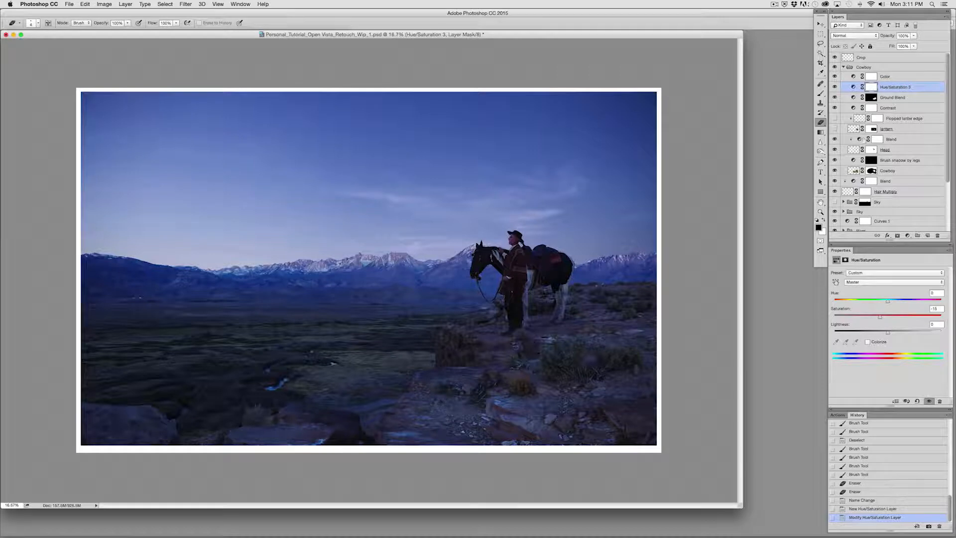
pyautogui.moveTo(879, 316); pyautogui.dragTo(873, 322)
# Step: Compare the image with and without the new Hue/Saturation adjustment
pyautogui.click(835, 87)
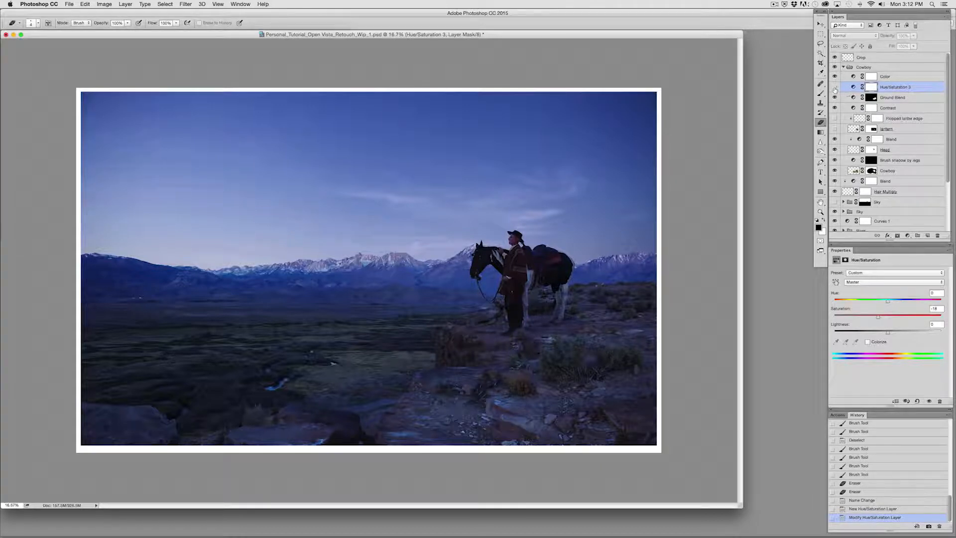
pyautogui.click(836, 87)
pyautogui.click(835, 88)
pyautogui.click(835, 88)
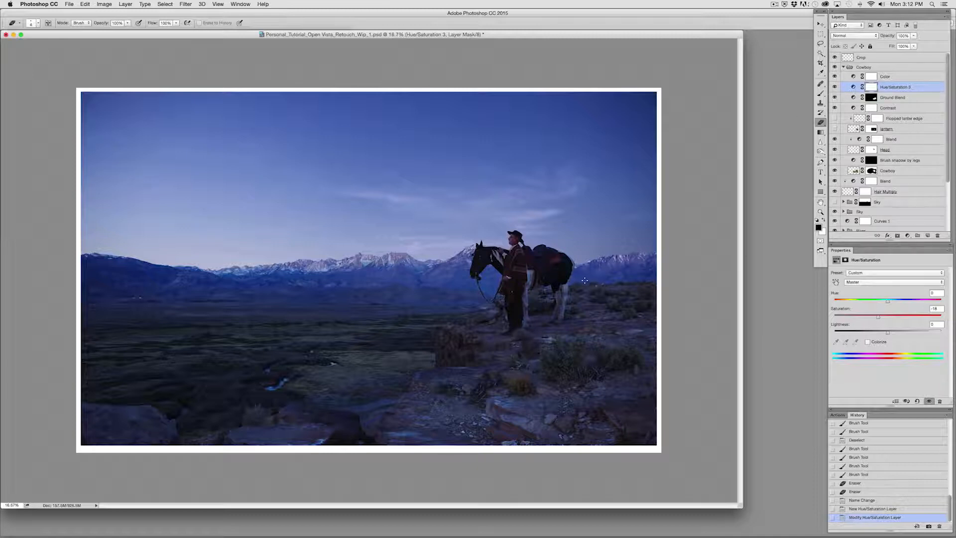
# Step: Show the lantern layer and select it
pyautogui.click(835, 129)
pyautogui.click(835, 139)
pyautogui.click(891, 130)
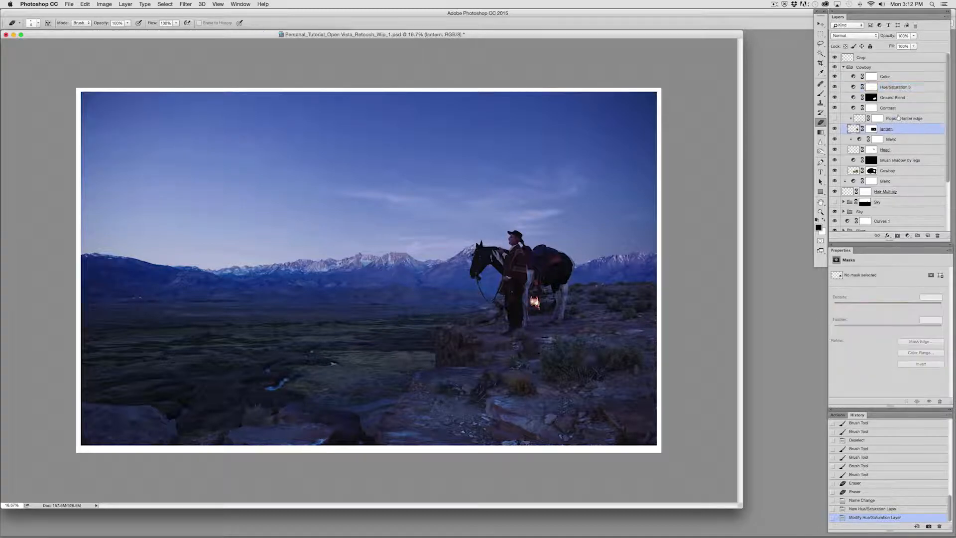
# Step: Move the lantern and flipped lantern edge layers together to the cowboy's hand, and show the flipped lantern edge layer
pyautogui.keyDown('shift'); pyautogui.click(898, 118); pyautogui.keyUp('shift')
pyautogui.moveTo(571, 328); pyautogui.dragTo(540, 329)
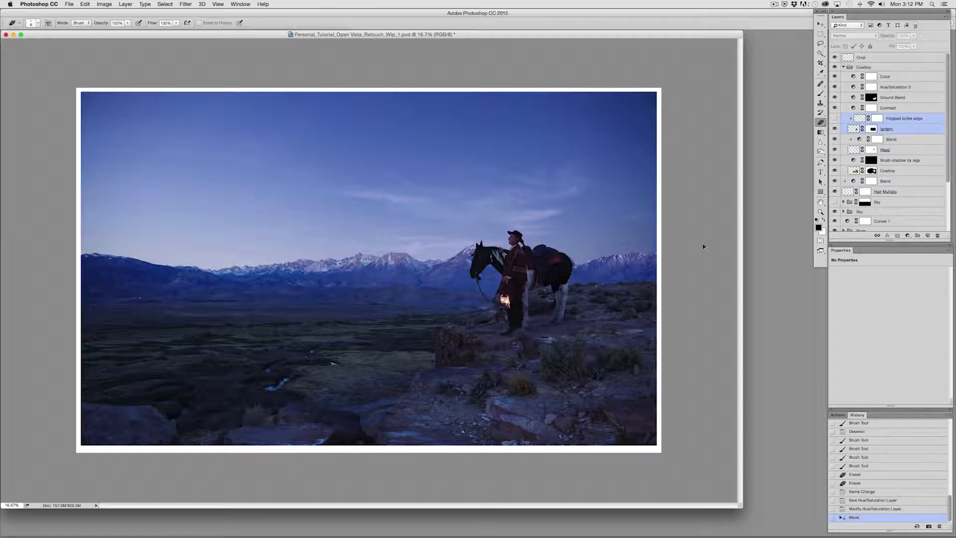
pyautogui.click(835, 119)
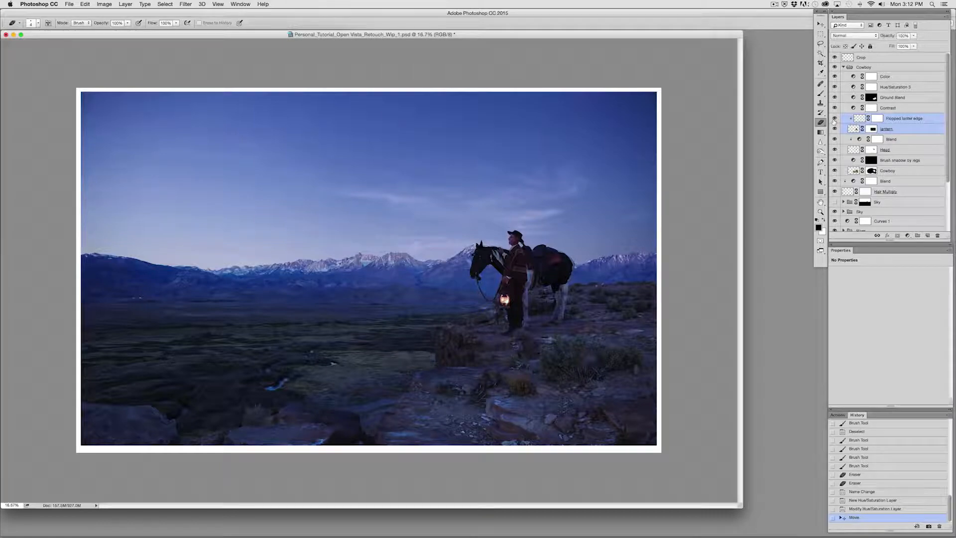
# Step: Nudge the lantern layers slightly to align the lantern under the cowboy's hand, and compare it with the previous position
pyautogui.press('super+plus')
pyautogui.press('super+plus')
pyautogui.press('super+plus')
pyautogui.press('super+plus')
pyautogui.press('super+plus')
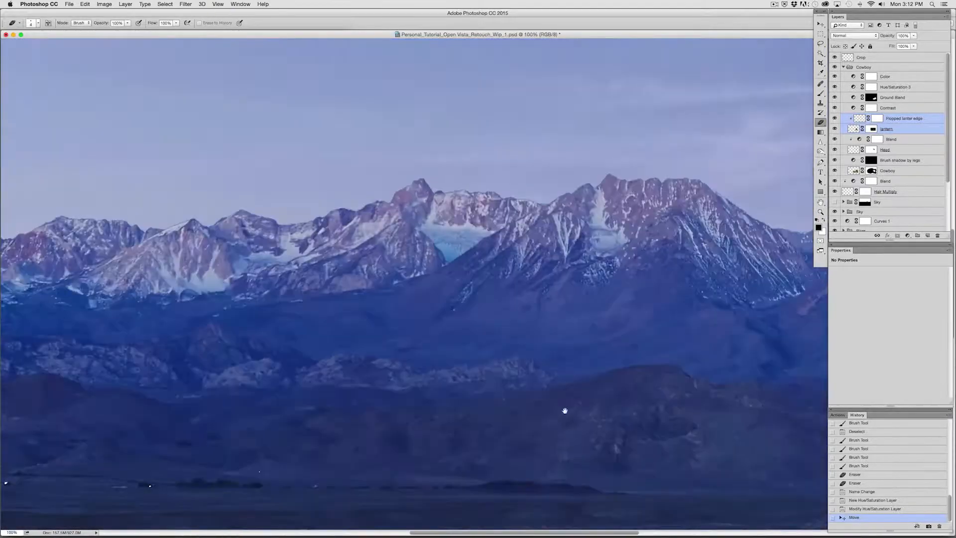
pyautogui.moveTo(564, 410); pyautogui.dragTo(312, 323)
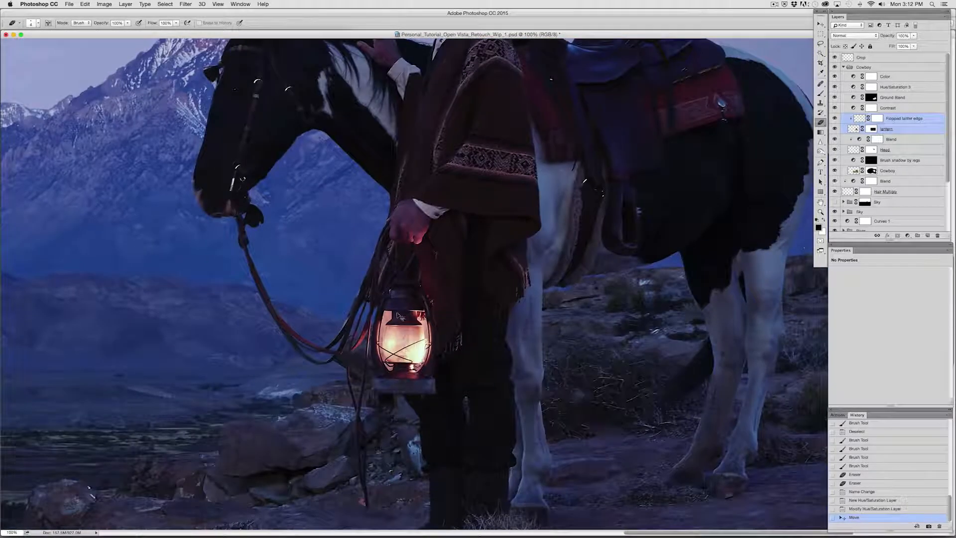
pyautogui.moveTo(399, 316); pyautogui.dragTo(398, 312)
pyautogui.press('super+z')
pyautogui.press('super+z')
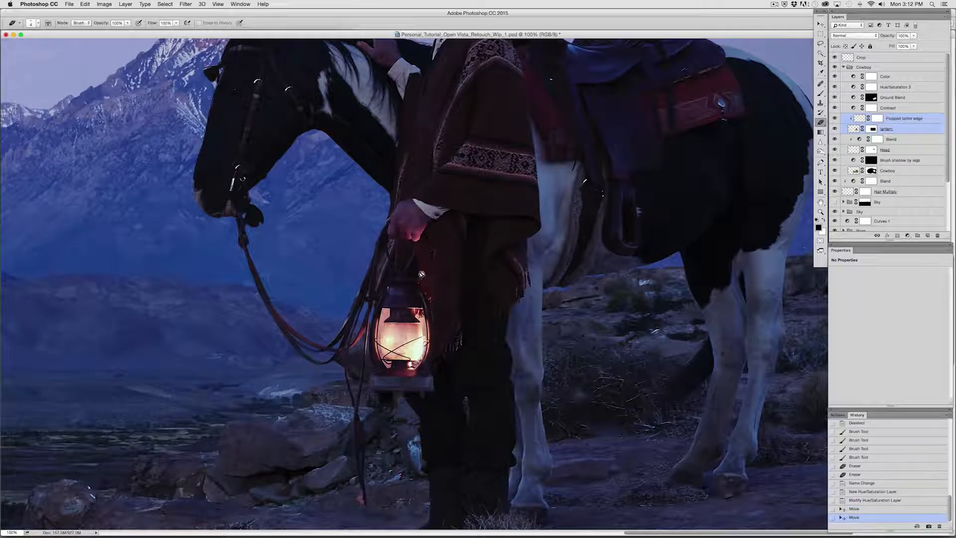
# Step: On the Cowboy layer mask, lasso the extra strap along the outer side of the long rein and fill it with black
pyautogui.press('super+plus')
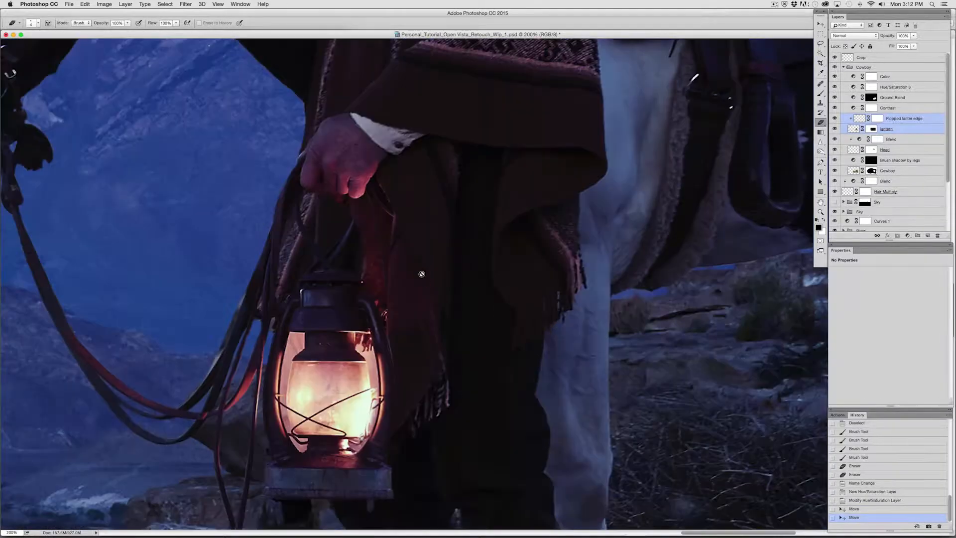
pyautogui.moveTo(251, 386); pyautogui.dragTo(555, 259)
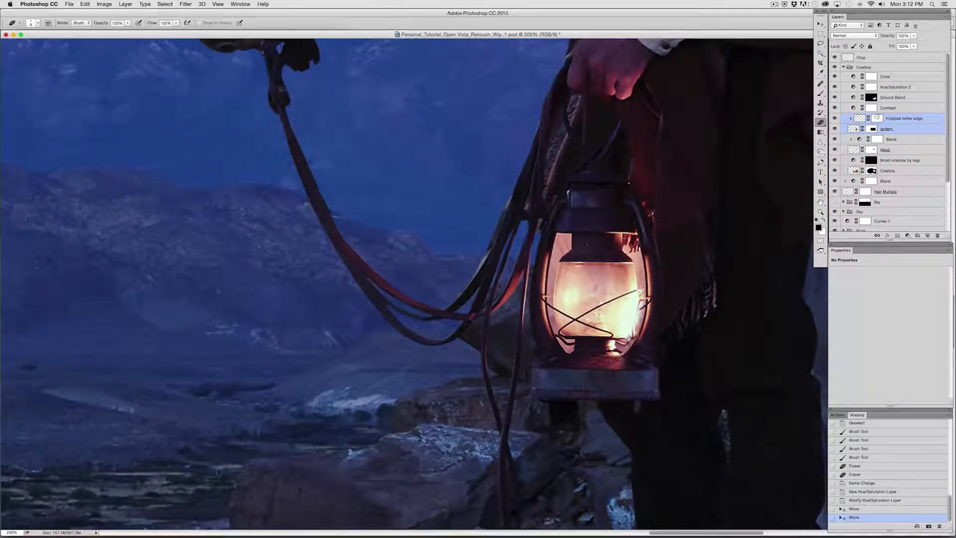
pyautogui.click(871, 171)
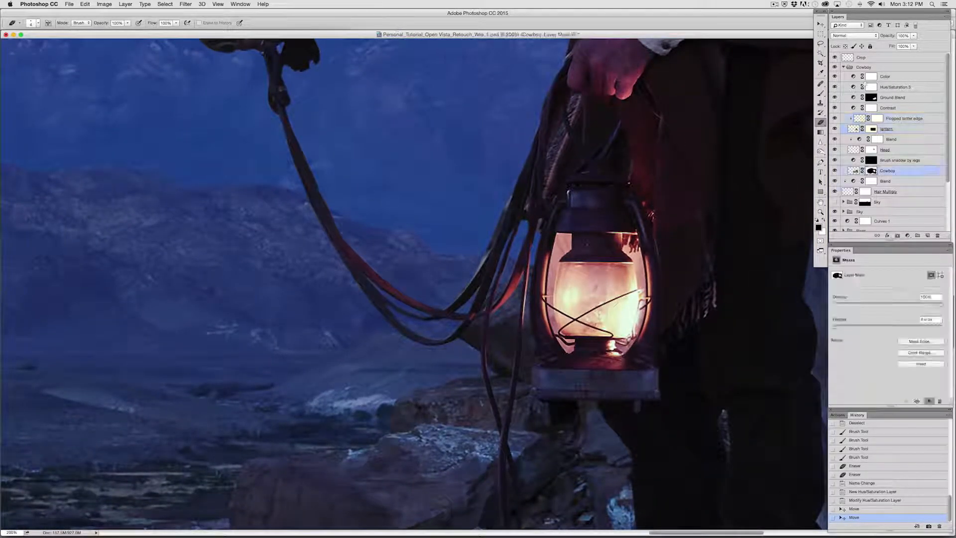
pyautogui.press('l')
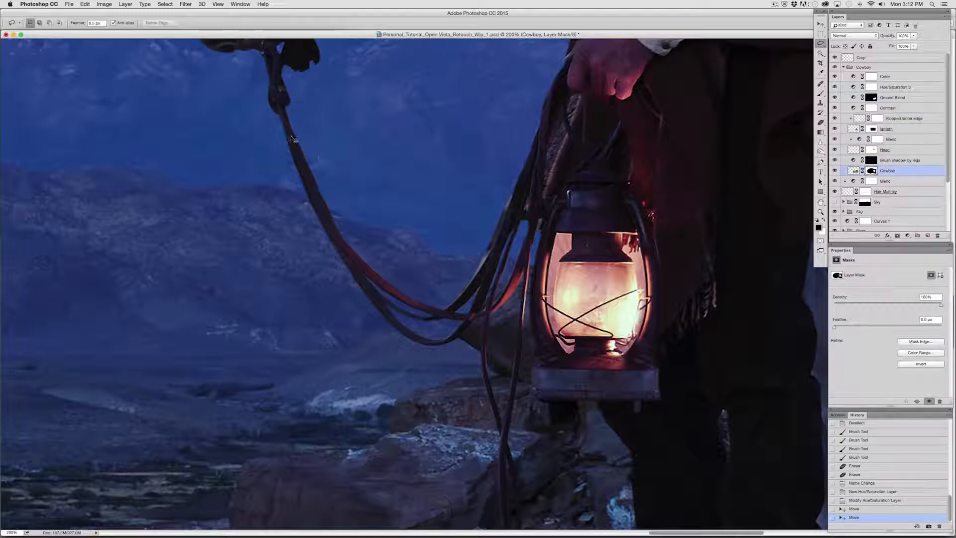
pyautogui.moveTo(288, 138)
pyautogui.mouseDown()
pyautogui.moveTo(327, 232)
pyautogui.moveTo(361, 256)
pyautogui.moveTo(385, 326)
pyautogui.moveTo(199, 190)
pyautogui.mouseUp()
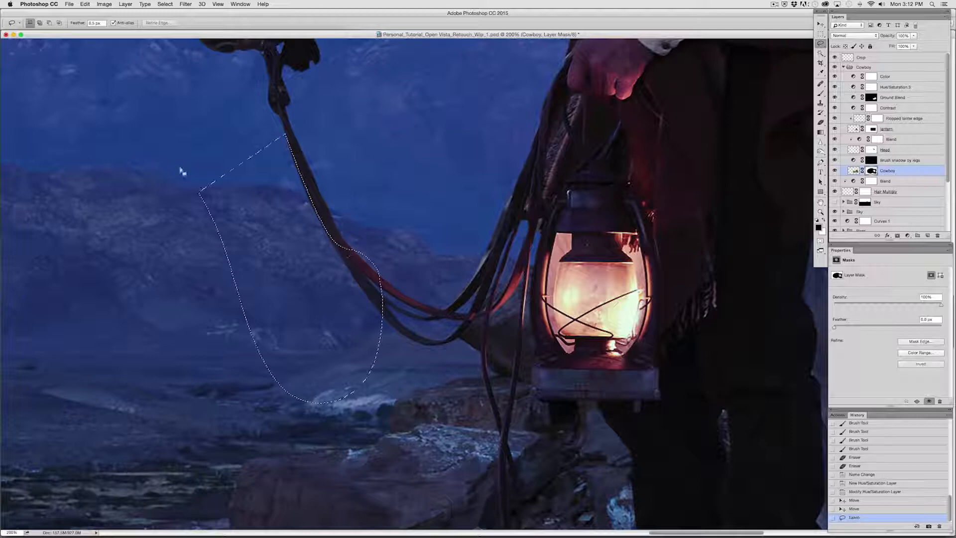
pyautogui.hotkey('alt', 'BackSpace')
pyautogui.press('super+d')
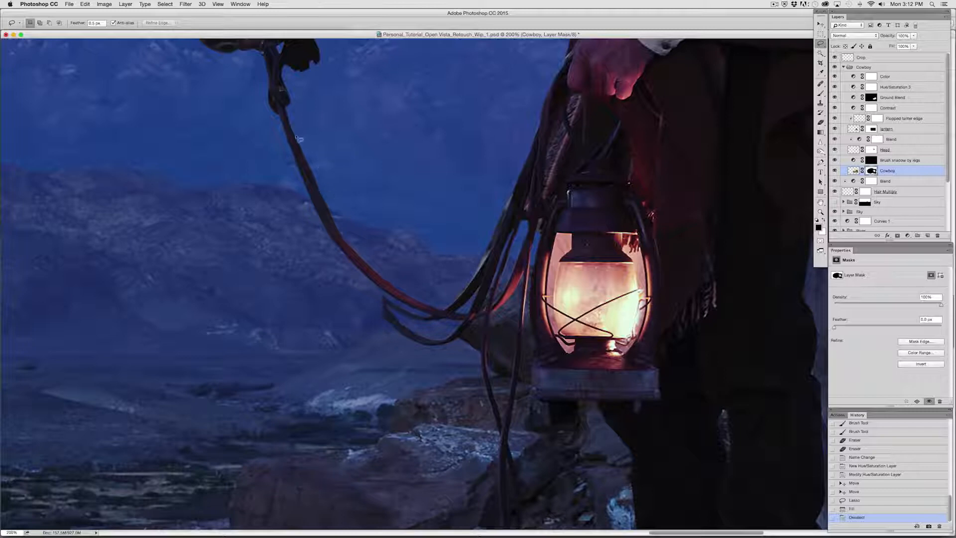
# Step: Lasso the strip along the inner side of the long rein and fill it with black on the Cowboy mask
pyautogui.moveTo(293, 132)
pyautogui.mouseDown()
pyautogui.moveTo(333, 225)
pyautogui.moveTo(381, 237)
pyautogui.moveTo(329, 98)
pyautogui.mouseUp()
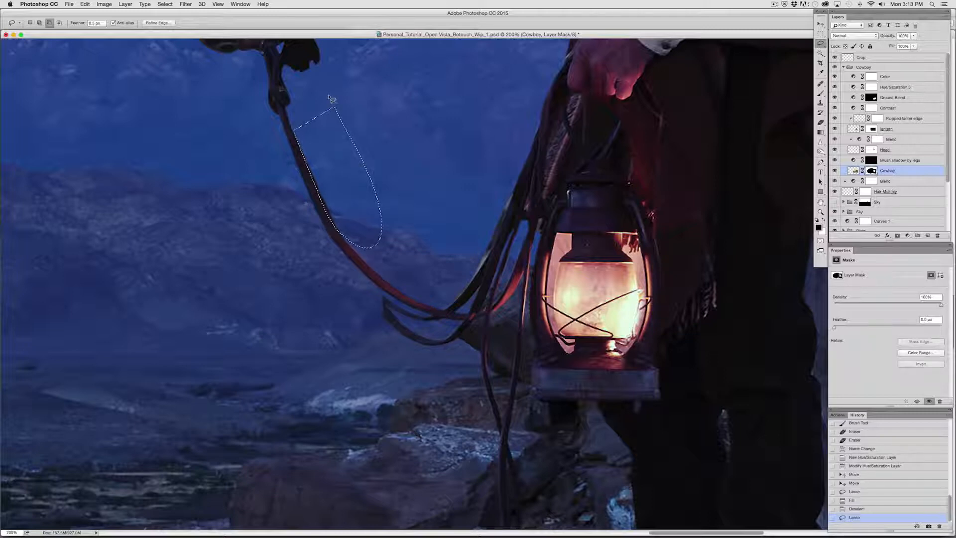
pyautogui.hotkey('alt', 'BackSpace')
pyautogui.press('super+d')
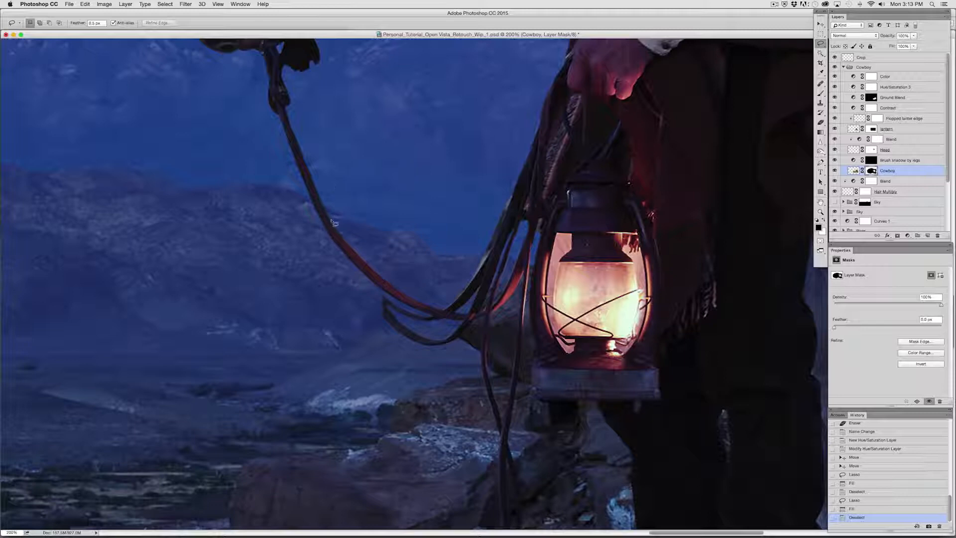
# Step: Refine the long rein's edge on the Cowboy mask with short Eraser strokes
pyautogui.press('super+equal')
pyautogui.press('super+equal')
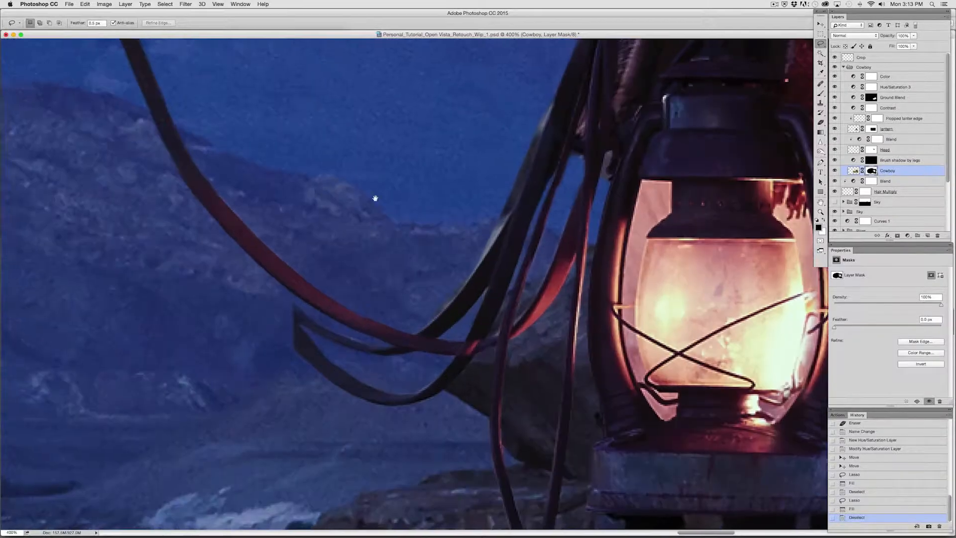
pyautogui.moveTo(375, 198); pyautogui.dragTo(497, 269)
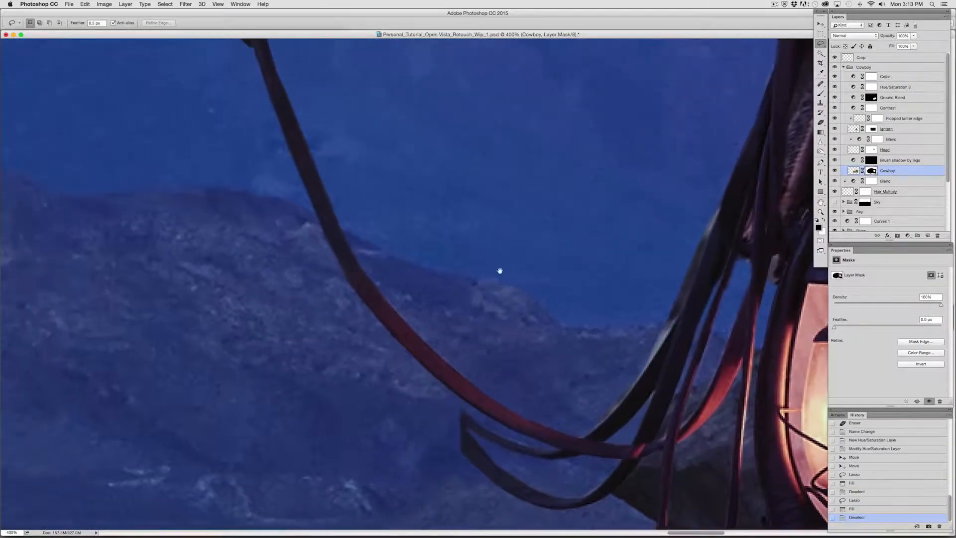
pyautogui.click(820, 122)
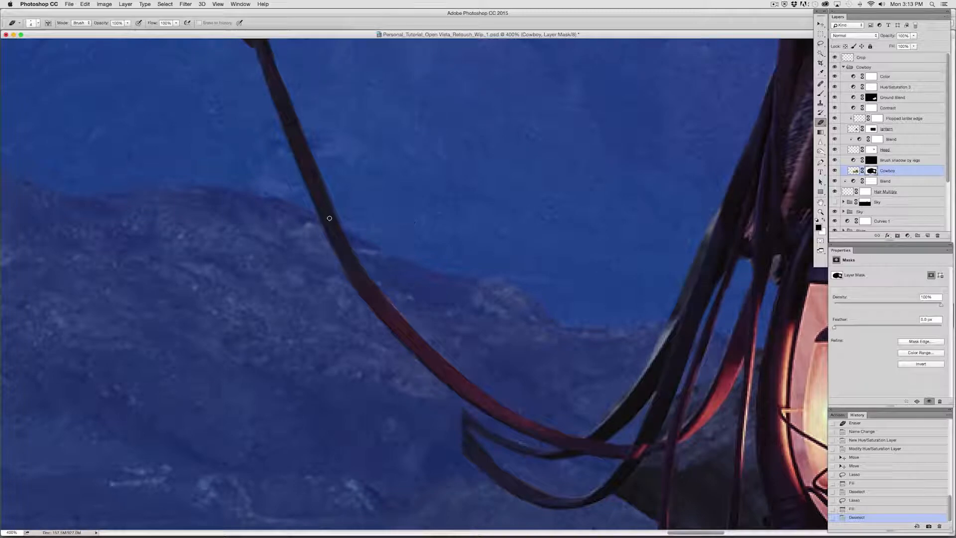
pyautogui.moveTo(329, 218)
pyautogui.mouseDown()
pyautogui.moveTo(339, 261)
pyautogui.moveTo(325, 210)
pyautogui.moveTo(362, 271)
pyautogui.moveTo(306, 161)
pyautogui.moveTo(367, 282)
pyautogui.moveTo(335, 233)
pyautogui.mouseUp()
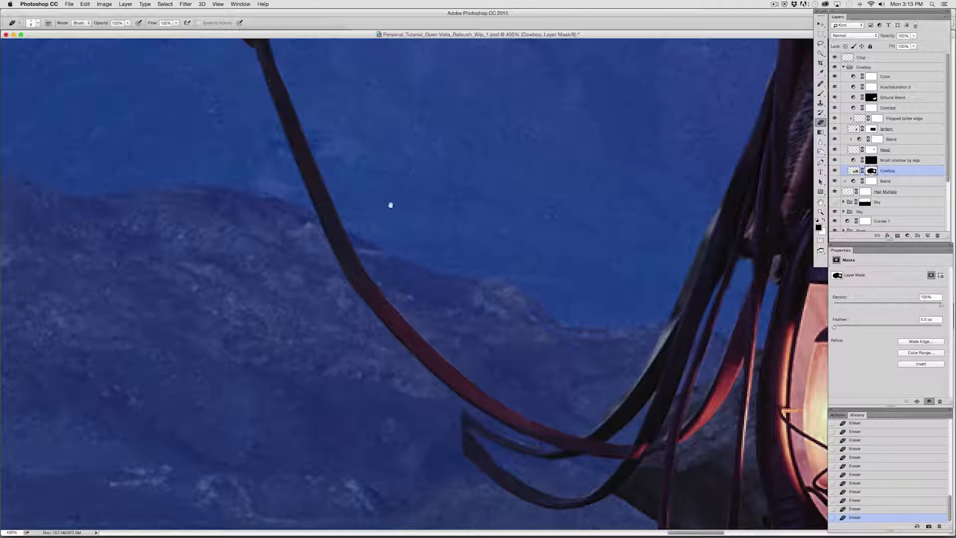
# Step: Paint black with the Brush along the long rein's edges on the Cowboy mask to smooth its outline
pyautogui.click(821, 93)
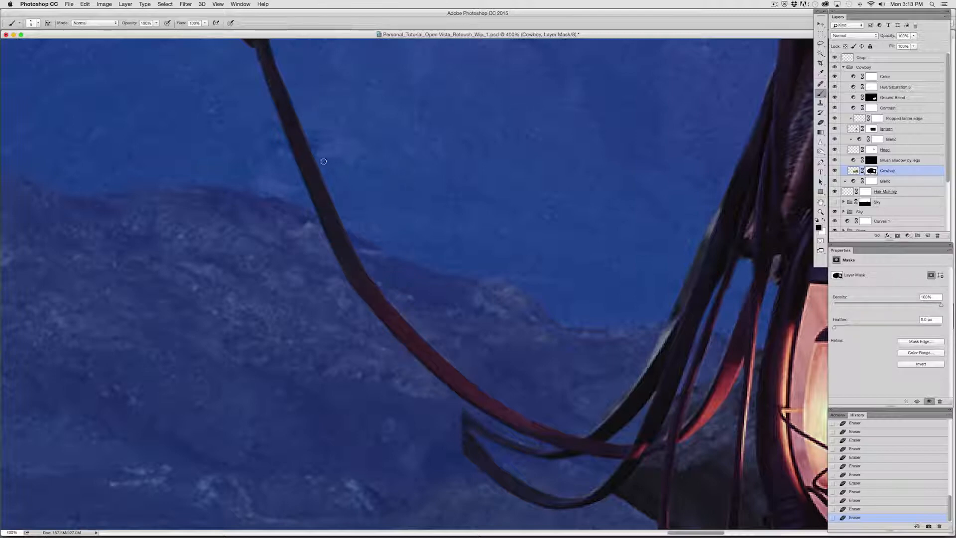
pyautogui.press('super+z')
pyautogui.moveTo(314, 140); pyautogui.dragTo(369, 257)
pyautogui.moveTo(330, 183); pyautogui.dragTo(371, 263)
pyautogui.moveTo(346, 215); pyautogui.dragTo(374, 263)
pyautogui.moveTo(348, 221); pyautogui.dragTo(374, 264)
pyautogui.moveTo(302, 99)
pyautogui.mouseDown()
pyautogui.moveTo(311, 137)
pyautogui.moveTo(301, 111)
pyautogui.mouseUp()
pyautogui.moveTo(287, 71)
pyautogui.mouseDown()
pyautogui.moveTo(314, 137)
pyautogui.moveTo(327, 128)
pyautogui.moveTo(319, 168)
pyautogui.moveTo(334, 222)
pyautogui.mouseUp()
pyautogui.moveTo(302, 141); pyautogui.dragTo(332, 215)
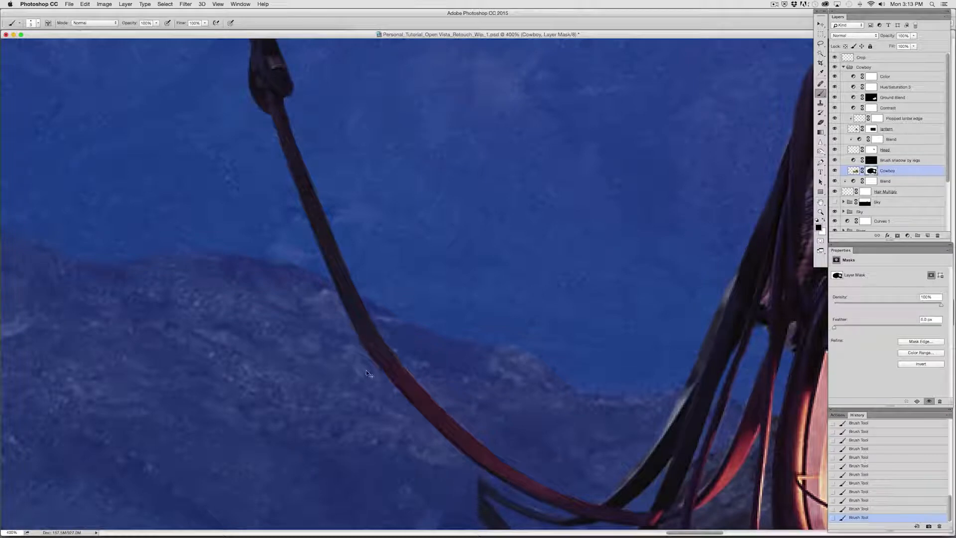
pyautogui.moveTo(397, 307); pyautogui.dragTo(364, 229)
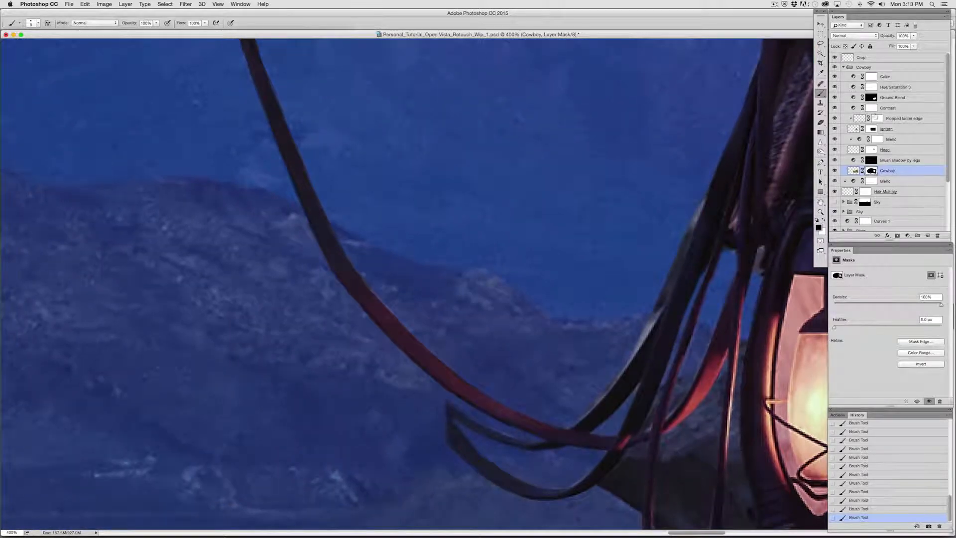
# Step: Check the lantern and Cowboy masks and compare the rein cleanup with an earlier brush state
pyautogui.click(873, 129)
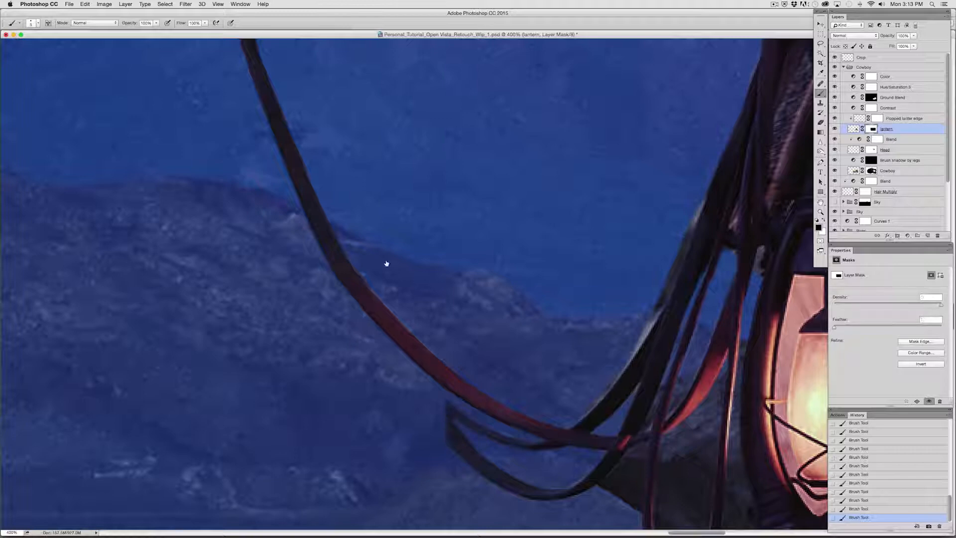
pyautogui.keyDown('super'); pyautogui.click(340, 272); pyautogui.keyUp('super')
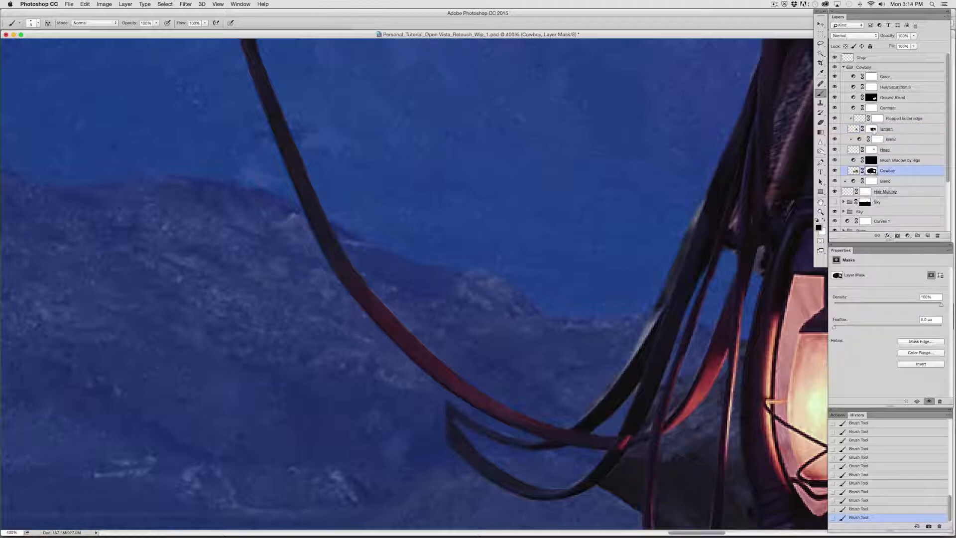
pyautogui.click(873, 129)
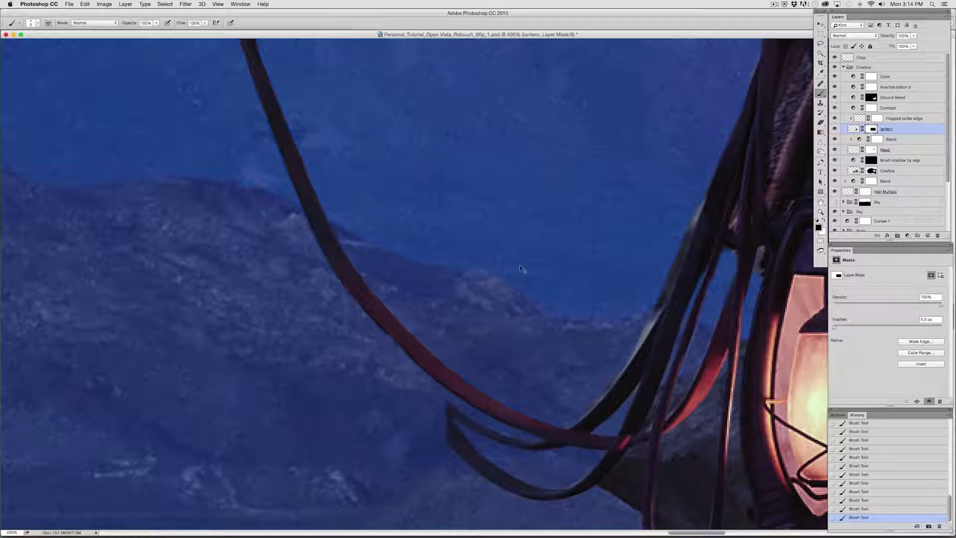
pyautogui.click(860, 500)
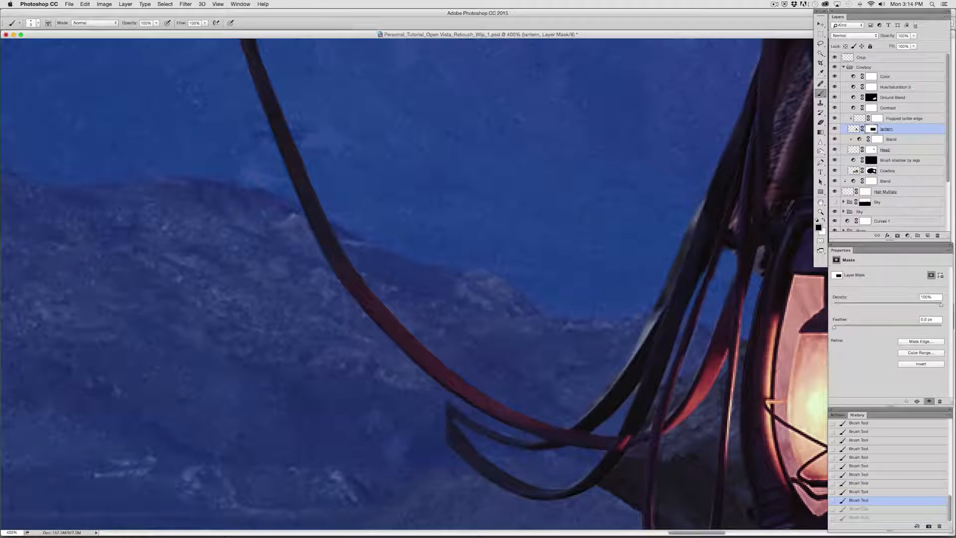
pyautogui.press('super+z')
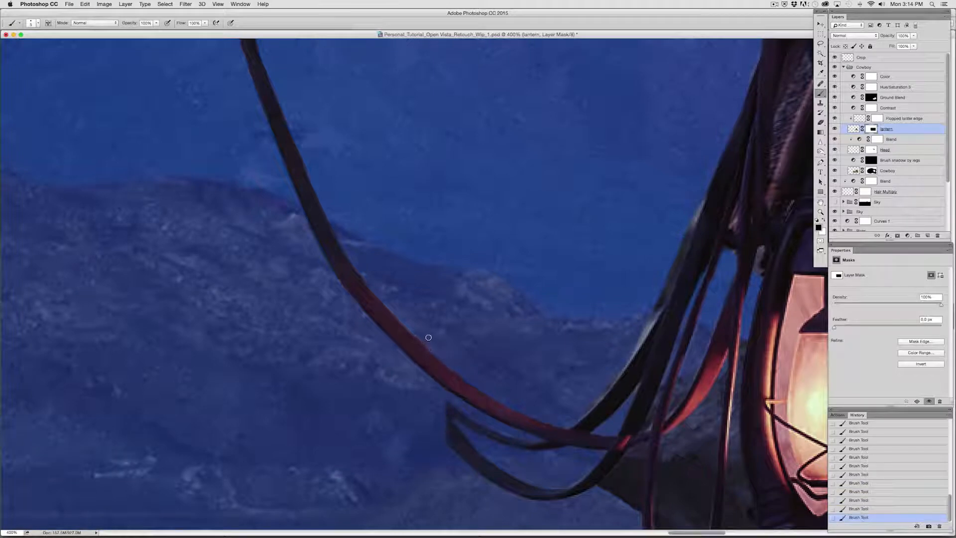
# Step: Make the Cowboy layer mask active again and switch to the Lasso tool for the straps beside the lantern
pyautogui.hscroll(10, 523, 306)
pyautogui.scroll(-4, 523, 306)
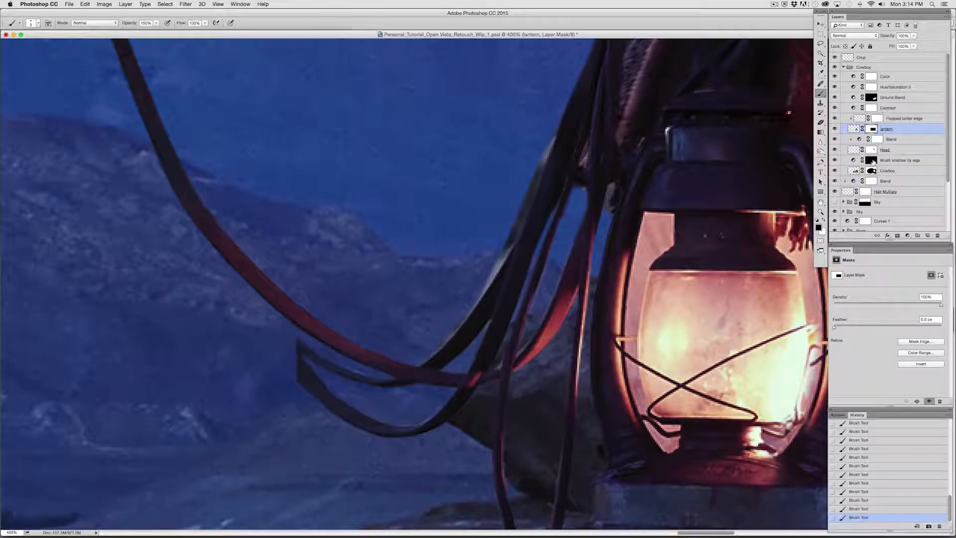
pyautogui.click(872, 170)
pyautogui.moveTo(643, 139); pyautogui.dragTo(559, 190)
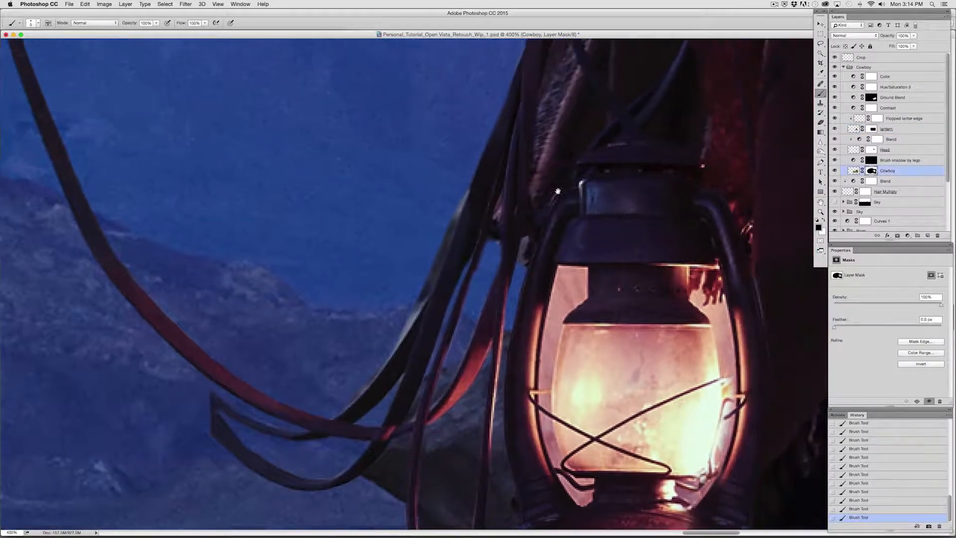
pyautogui.click(820, 34)
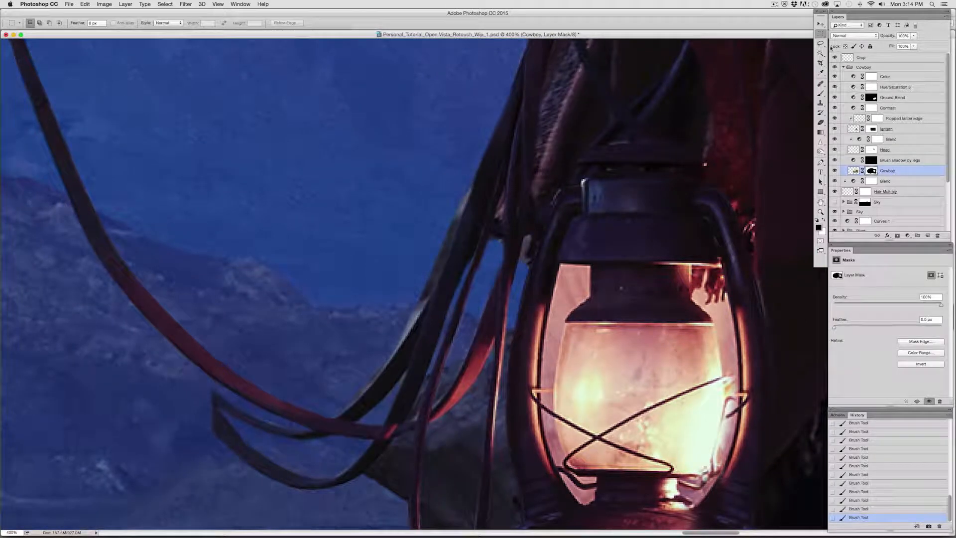
pyautogui.click(820, 44)
pyautogui.click(479, 170)
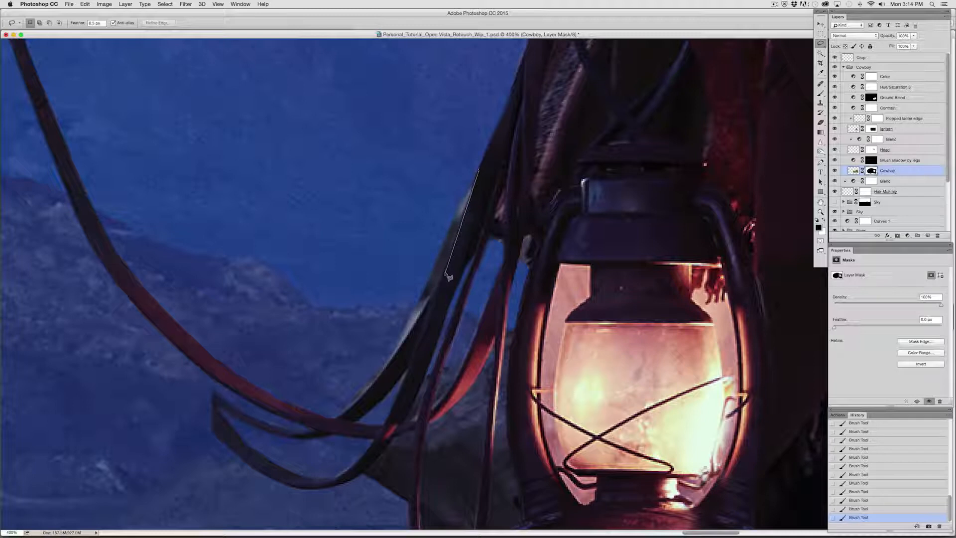
pyautogui.moveTo(448, 277); pyautogui.dragTo(454, 247)
pyautogui.click(532, 179)
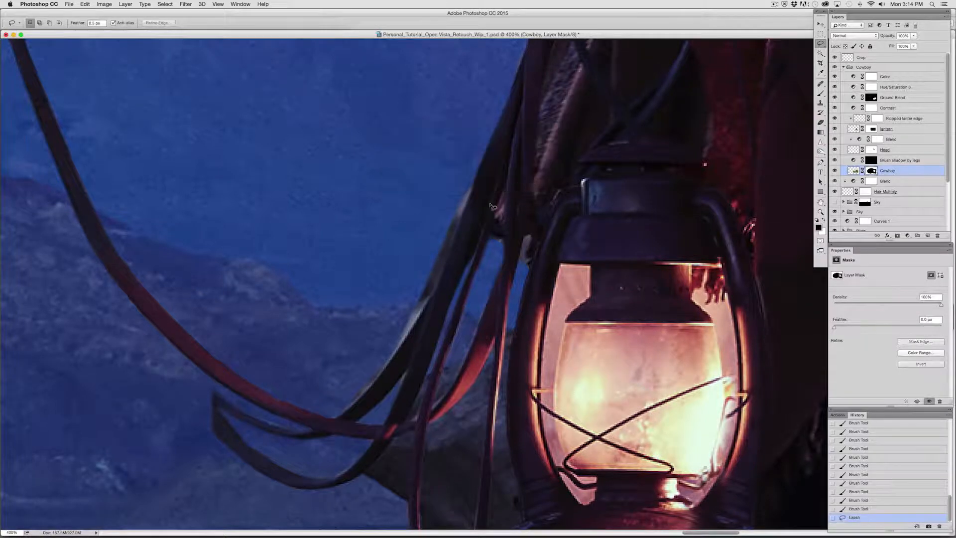
pyautogui.moveTo(518, 187); pyautogui.dragTo(508, 192)
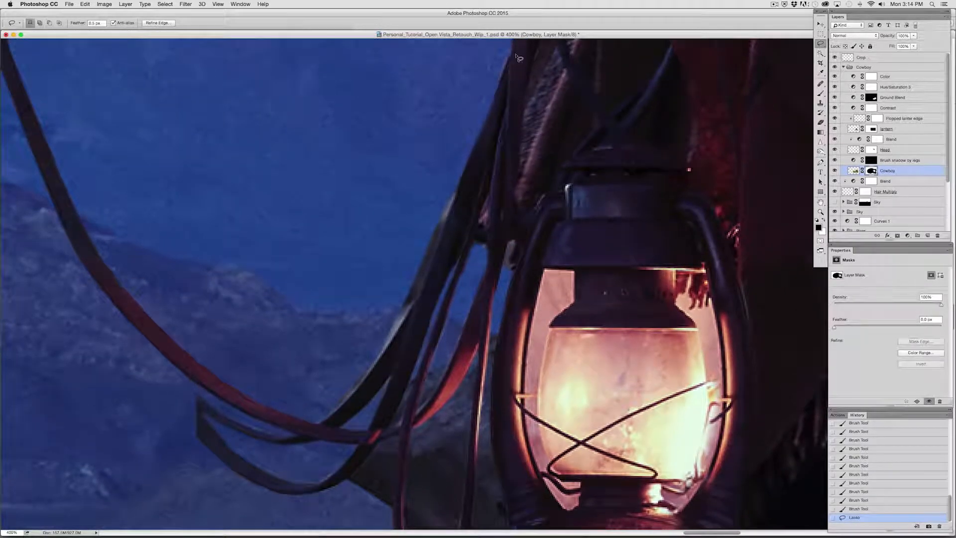
pyautogui.hotkey('ctrl', 'd')
# Step: Lasso the thick loose straps hanging beside the lantern and fill the selection with black on the Cowboy mask
pyautogui.moveTo(537, 64)
pyautogui.mouseDown()
pyautogui.moveTo(516, 109)
pyautogui.moveTo(483, 99)
pyautogui.moveTo(460, 306)
pyautogui.moveTo(421, 409)
pyautogui.moveTo(395, 457)
pyautogui.moveTo(331, 484)
pyautogui.moveTo(289, 477)
pyautogui.moveTo(241, 414)
pyautogui.moveTo(221, 225)
pyautogui.moveTo(337, 67)
pyautogui.moveTo(324, 81)
pyautogui.mouseUp()
pyautogui.hotkey('alt', 'BackSpace')
pyautogui.hotkey('alt', 'BackSpace')
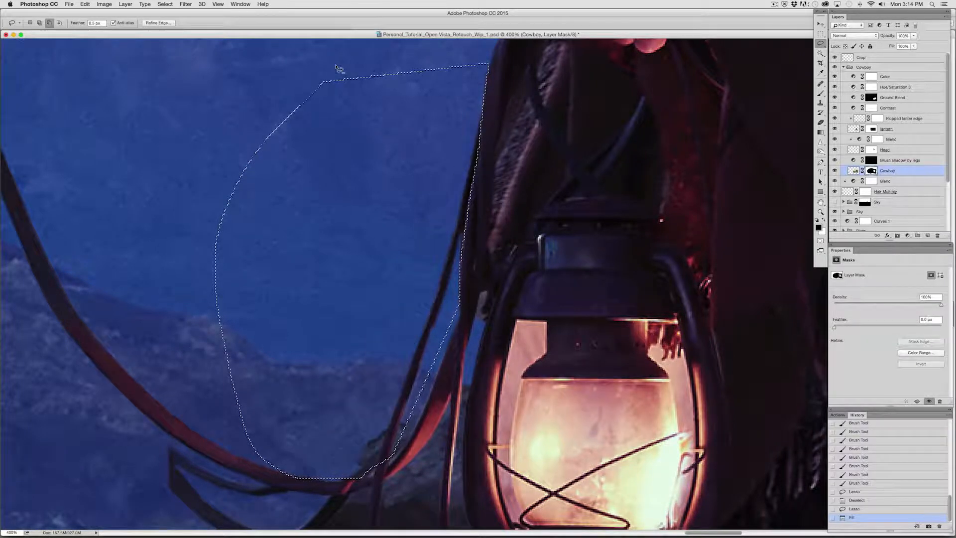
pyautogui.press('super+d')
# Step: Lasso the leftover strap loop below the long rein and fill it with black on the Cowboy mask
pyautogui.moveTo(380, 416); pyautogui.dragTo(513, 157)
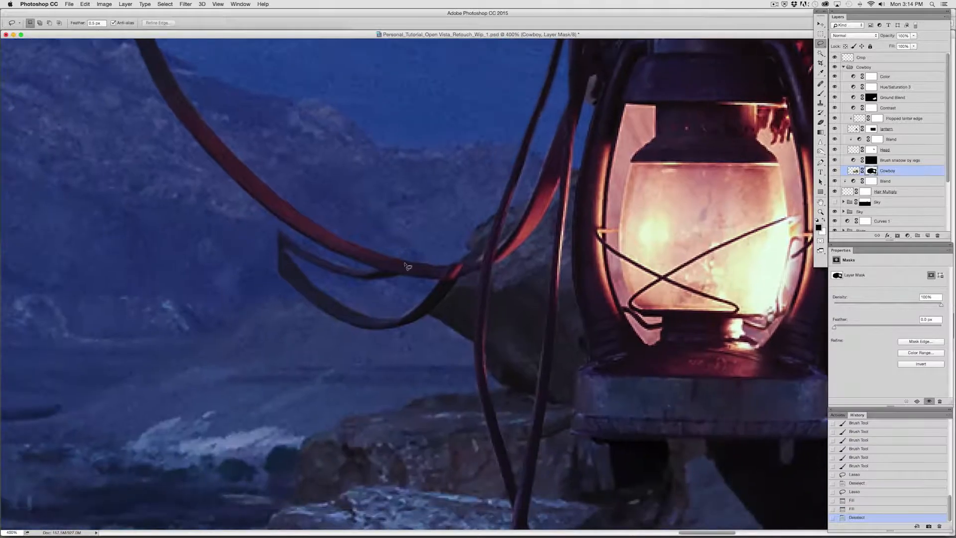
pyautogui.moveTo(471, 277)
pyautogui.mouseDown()
pyautogui.moveTo(388, 271)
pyautogui.moveTo(395, 275)
pyautogui.moveTo(292, 229)
pyautogui.moveTo(196, 293)
pyautogui.moveTo(401, 366)
pyautogui.mouseUp()
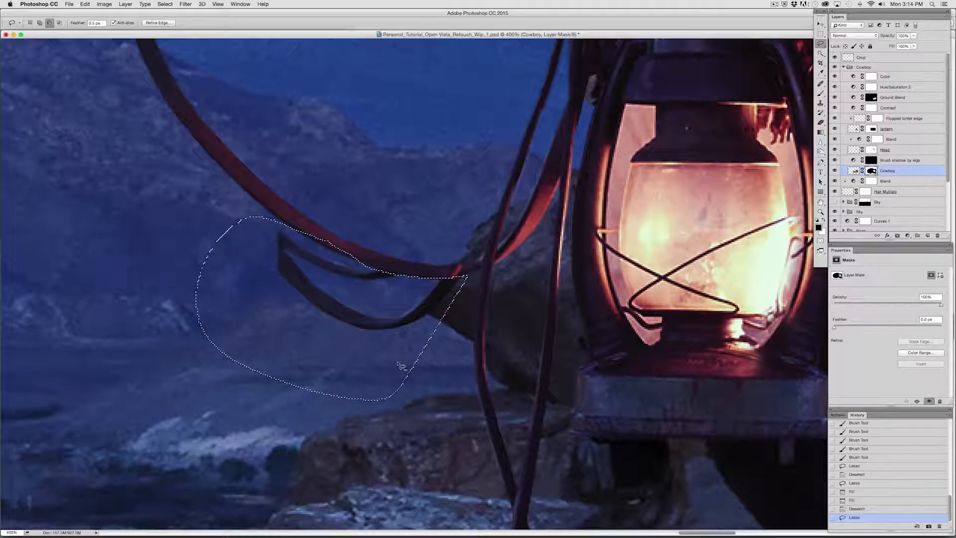
pyautogui.hotkey('alt', 'BackSpace')
pyautogui.press('super+d')
pyautogui.click(474, 285)
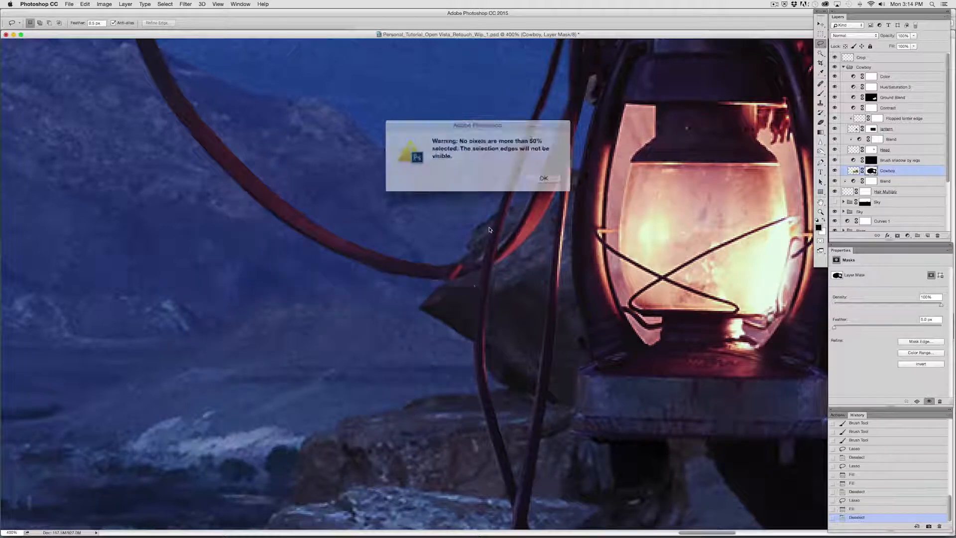
# Step: Lasso the area around the long red rein's lower curve and fill it with black on the Cowboy mask
pyautogui.click(529, 176)
pyautogui.moveTo(470, 303); pyautogui.dragTo(291, 387)
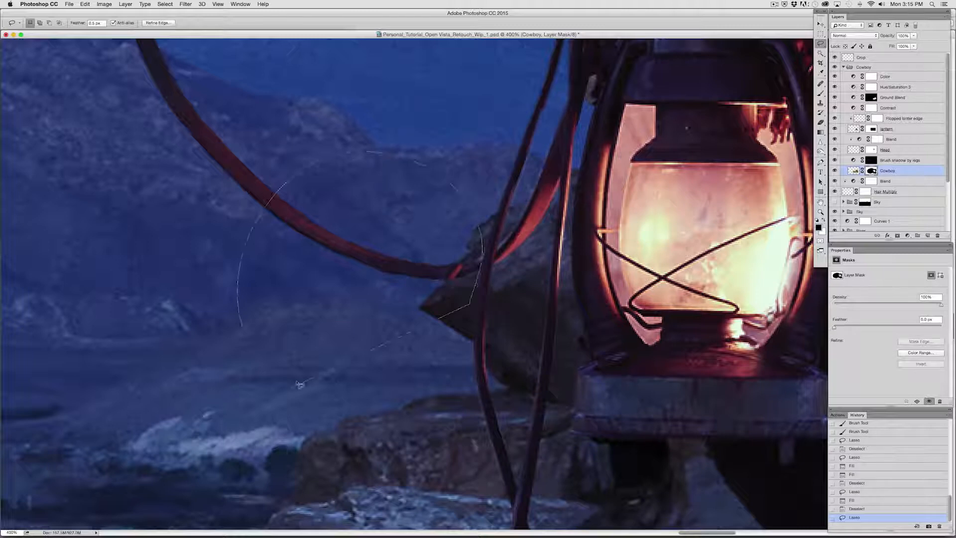
pyautogui.hotkey('alt', 'BackSpace')
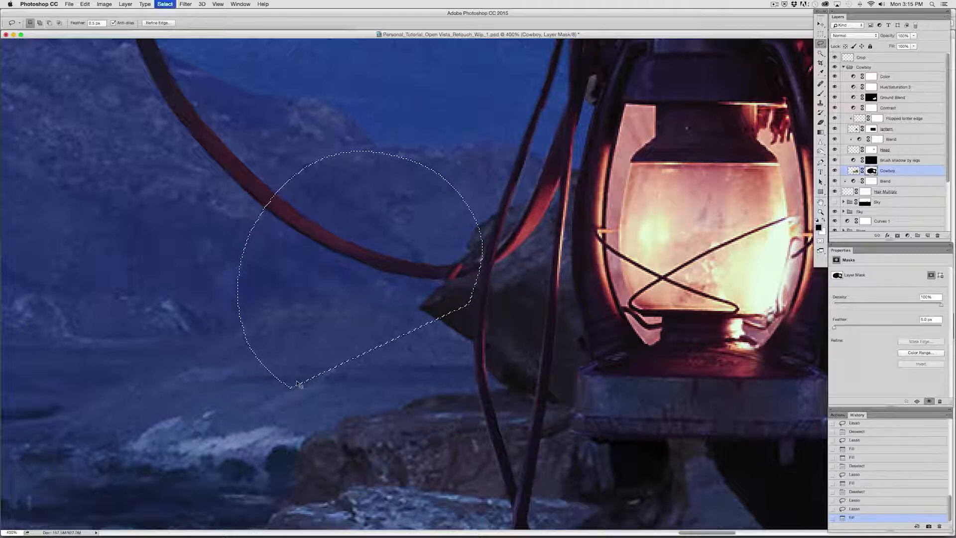
pyautogui.press('super+d')
pyautogui.moveTo(551, 275); pyautogui.dragTo(416, 357)
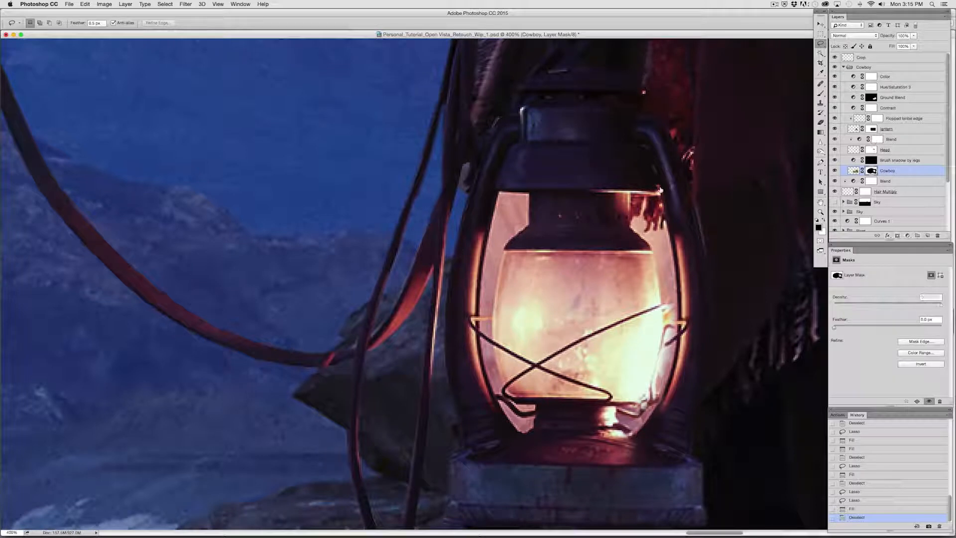
# Step: On the lantern layer mask, lasso the narrow gap between the thin strap and the red strap and fill it with black
pyautogui.click(873, 130)
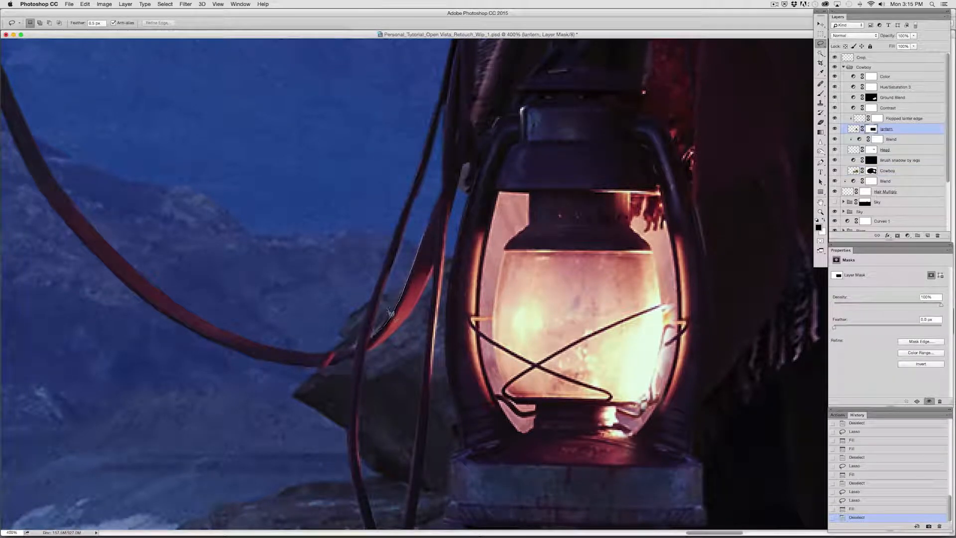
pyautogui.moveTo(391, 312)
pyautogui.mouseDown()
pyautogui.moveTo(421, 221)
pyautogui.moveTo(382, 305)
pyautogui.moveTo(406, 227)
pyautogui.moveTo(427, 212)
pyautogui.mouseUp()
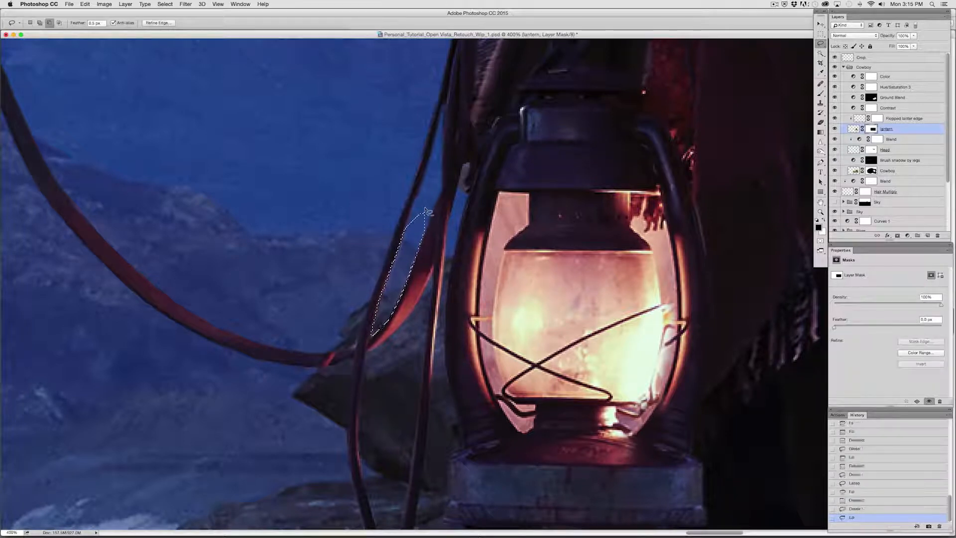
pyautogui.hotkey('alt', 'BackSpace')
pyautogui.press('super+d')
# Step: Lasso the patch above the long rein beside the thin strap and fill it with black on the lantern mask
pyautogui.moveTo(369, 304)
pyautogui.mouseDown()
pyautogui.moveTo(357, 351)
pyautogui.moveTo(347, 355)
pyautogui.moveTo(345, 256)
pyautogui.mouseUp()
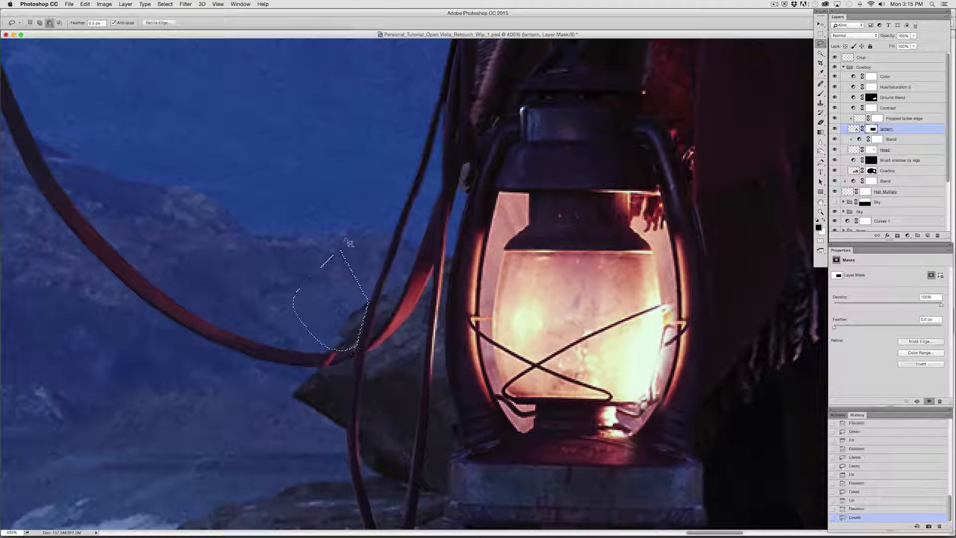
pyautogui.hotkey('alt', 'BackSpace')
pyautogui.press('super+d')
# Step: Lasso the leftover areas below the rein junction and beside the hanging straps, filling each with black on the lantern mask
pyautogui.scroll(-3, 347, 324)
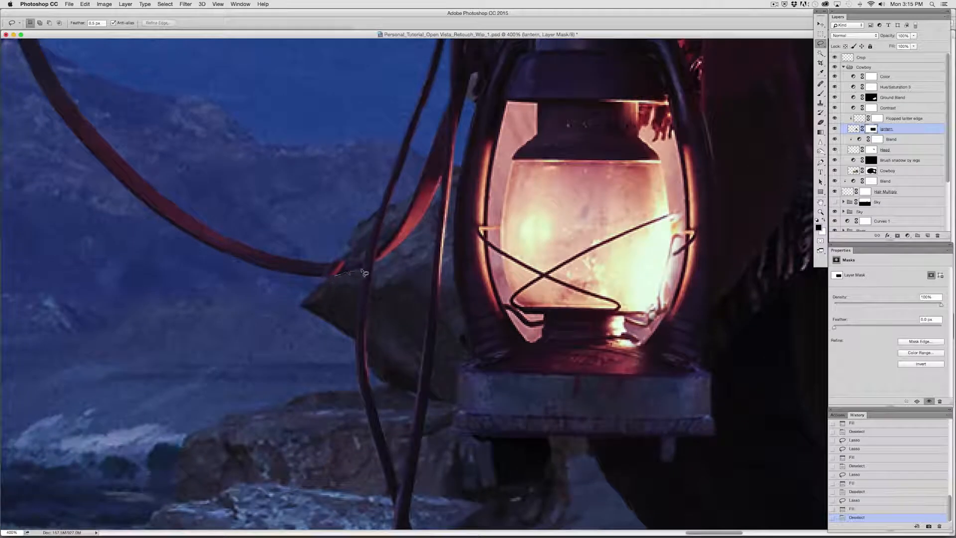
pyautogui.moveTo(365, 273); pyautogui.dragTo(331, 277)
pyautogui.hotkey('alt', 'BackSpace')
pyautogui.press('super+d')
pyautogui.scroll(-2, 392, 312)
pyautogui.moveTo(414, 215)
pyautogui.mouseDown()
pyautogui.moveTo(399, 356)
pyautogui.moveTo(385, 417)
pyautogui.moveTo(373, 424)
pyautogui.moveTo(355, 354)
pyautogui.moveTo(368, 226)
pyautogui.moveTo(392, 196)
pyautogui.mouseUp()
pyautogui.hotkey('alt', 'BackSpace')
pyautogui.press('super+d')
# Step: Lasso the rocky area along the outer edge of the lower strap and fill it with black on the lantern mask
pyautogui.scroll(-5, 383, 219)
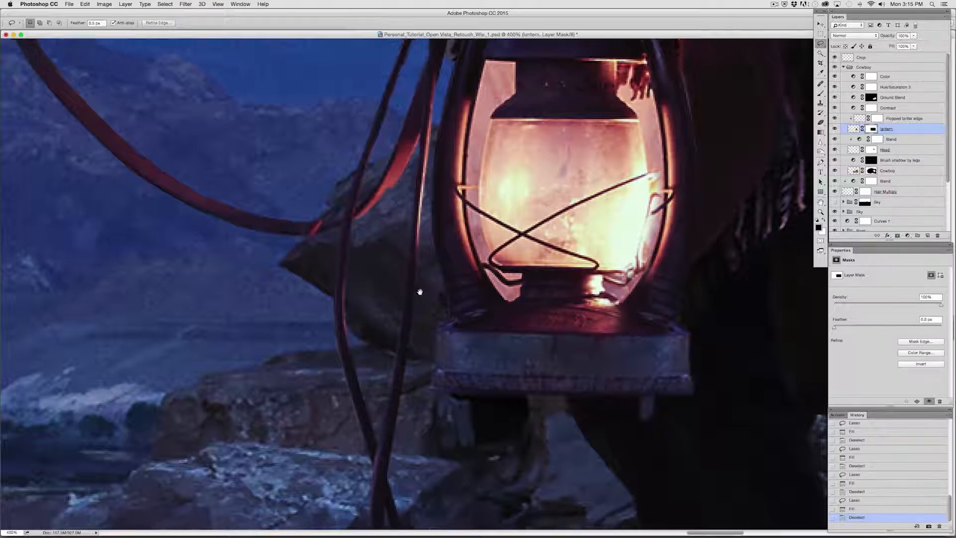
pyautogui.moveTo(348, 237); pyautogui.dragTo(374, 332)
pyautogui.moveTo(310, 327); pyautogui.dragTo(294, 295)
pyautogui.hotkey('alt', 'BackSpace')
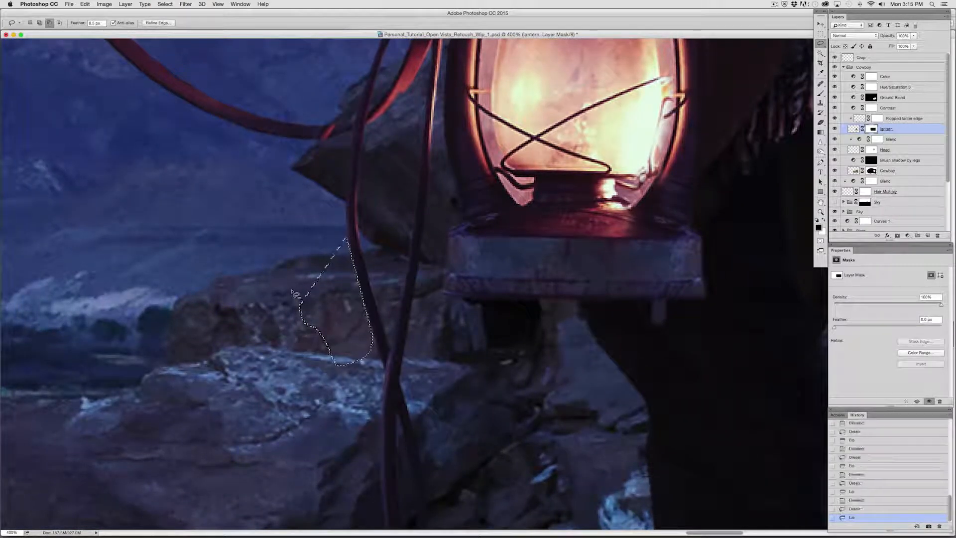
pyautogui.press('super+d')
# Step: Examine the lantern's frame, glass and base for leftover background that still needs masking
pyautogui.moveTo(389, 393); pyautogui.dragTo(364, 415)
pyautogui.moveTo(461, 372); pyautogui.dragTo(310, 360)
pyautogui.moveTo(384, 330); pyautogui.dragTo(278, 485)
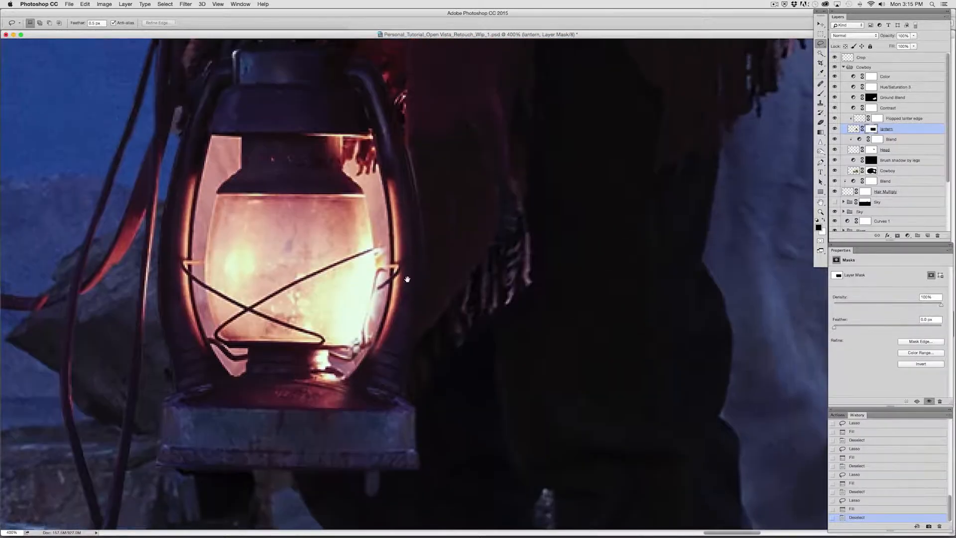
pyautogui.moveTo(433, 217); pyautogui.dragTo(412, 216)
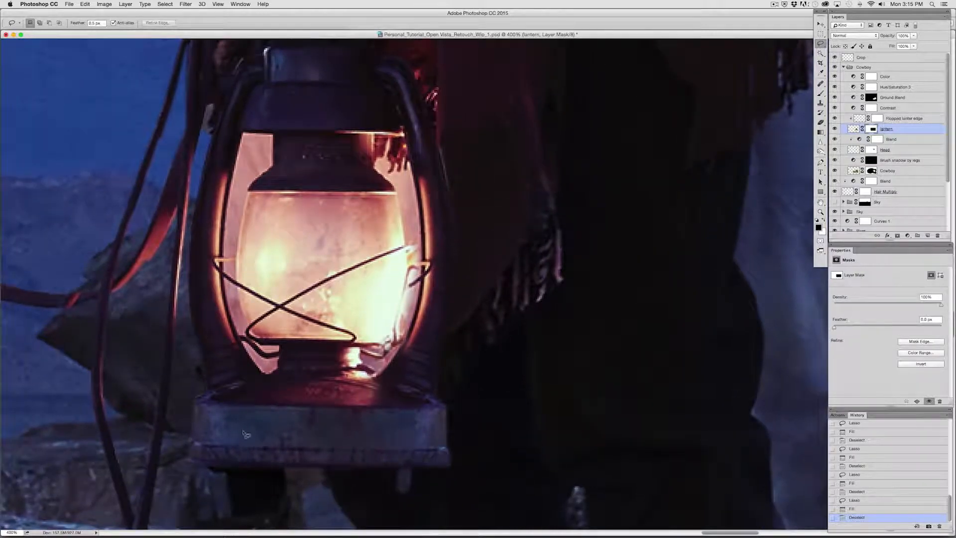
pyautogui.moveTo(315, 187); pyautogui.dragTo(327, 212)
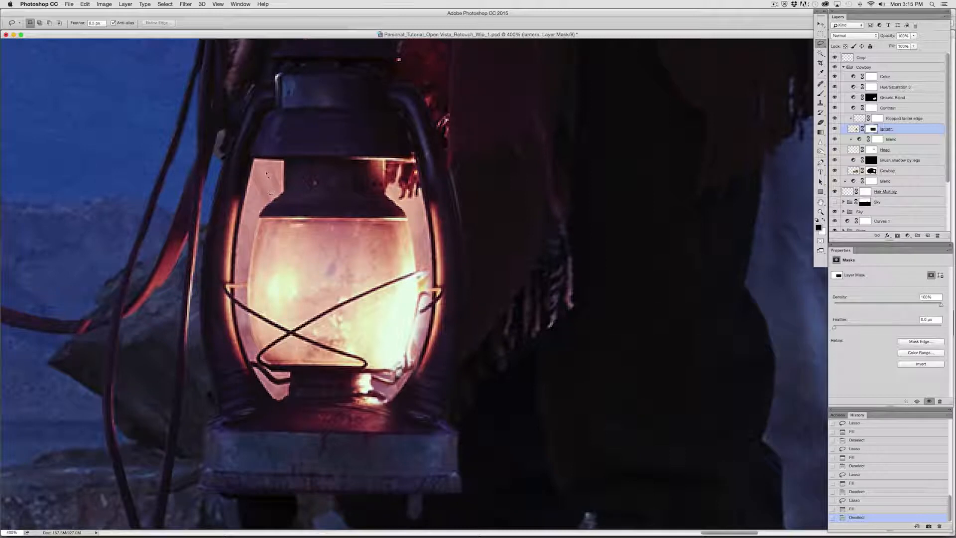
pyautogui.moveTo(473, 131); pyautogui.dragTo(421, 278)
pyautogui.moveTo(271, 372); pyautogui.dragTo(398, 183)
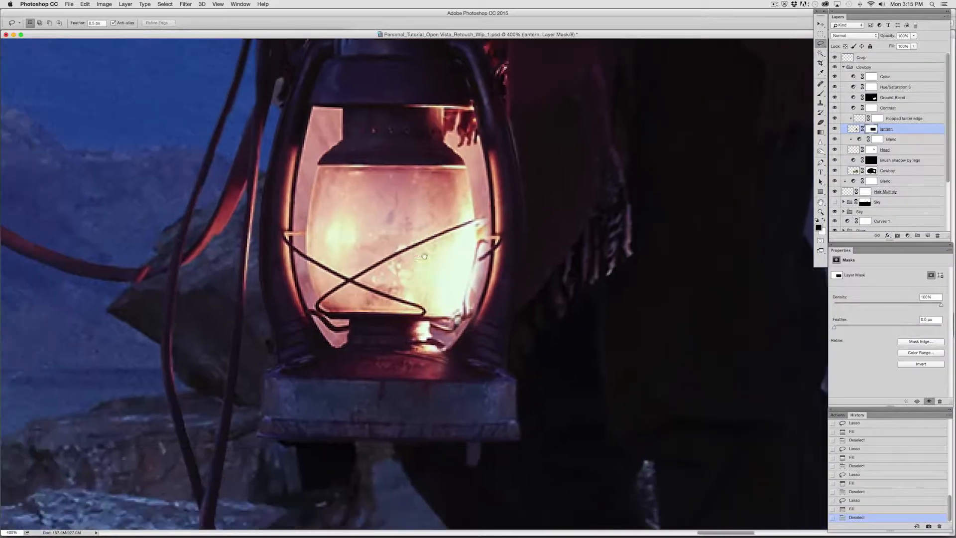
pyautogui.moveTo(480, 467); pyautogui.dragTo(493, 352)
pyautogui.moveTo(426, 310); pyautogui.dragTo(378, 460)
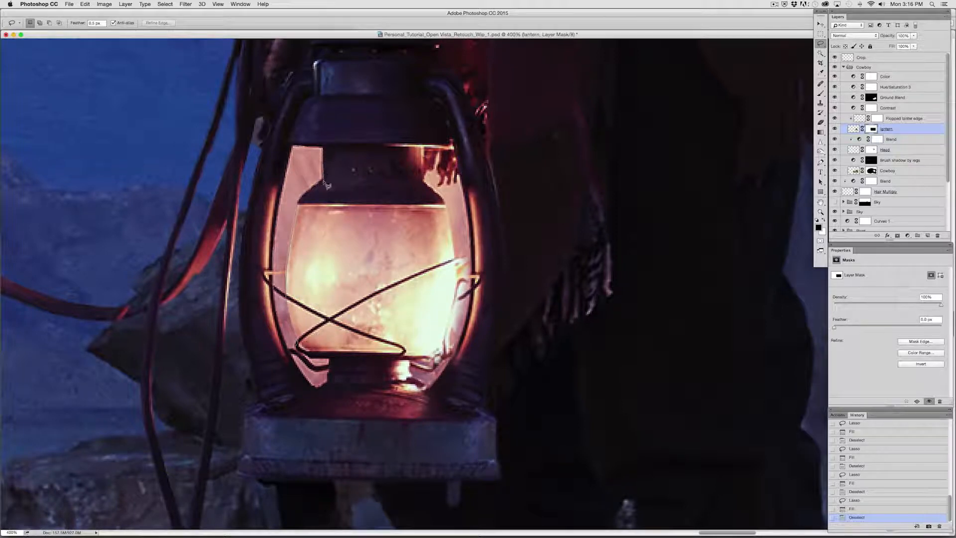
# Step: Lasso the pink gap between the lantern's left frame and the glass, then group the lantern and Flopped lanter edge layers
pyautogui.moveTo(333, 176); pyautogui.dragTo(329, 174)
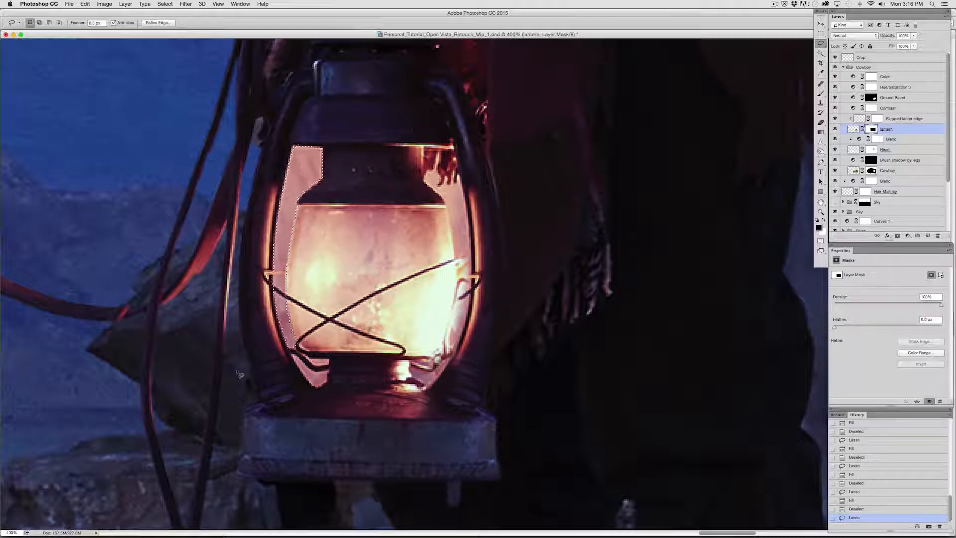
pyautogui.keyDown('shift'); pyautogui.click(899, 118); pyautogui.keyUp('shift')
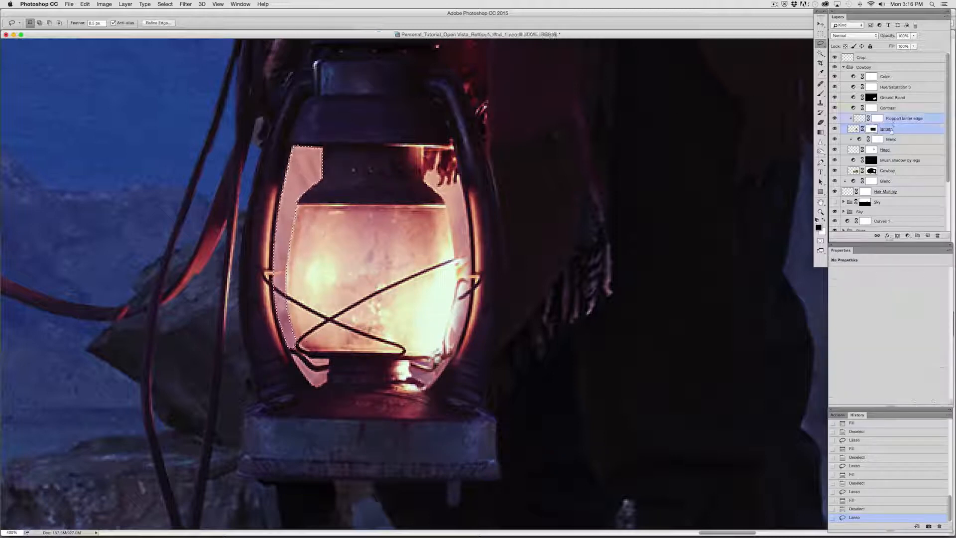
pyautogui.moveTo(899, 119); pyautogui.dragTo(918, 236)
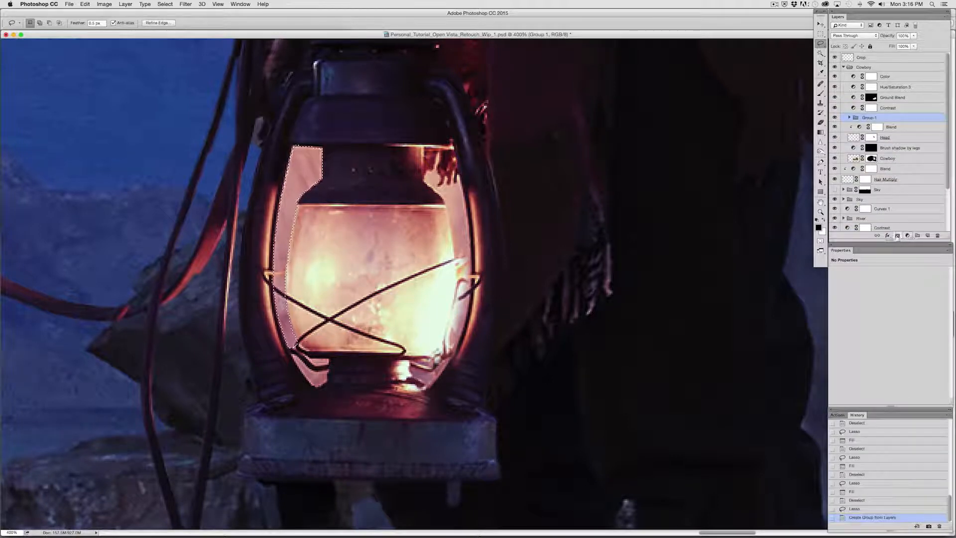
# Step: Undo the Group 1 mask that keeps only the gap, invert the selection and add a mask hiding the gap
pyautogui.click(898, 236)
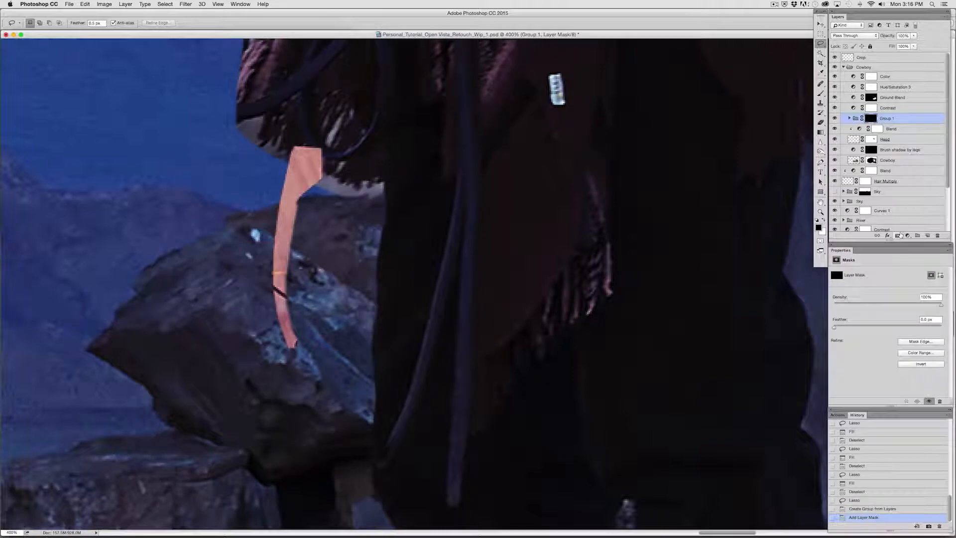
pyautogui.press('super+z')
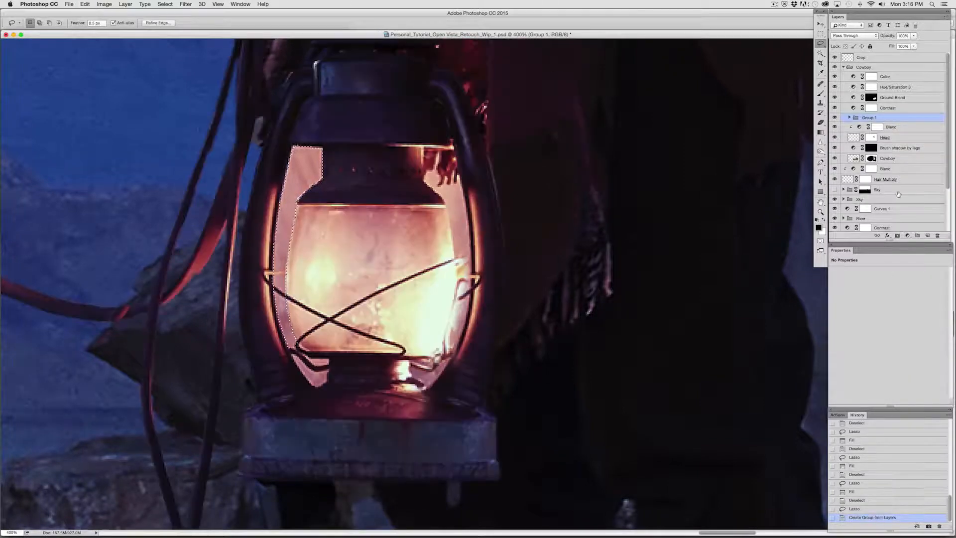
pyautogui.press('shift+super+i')
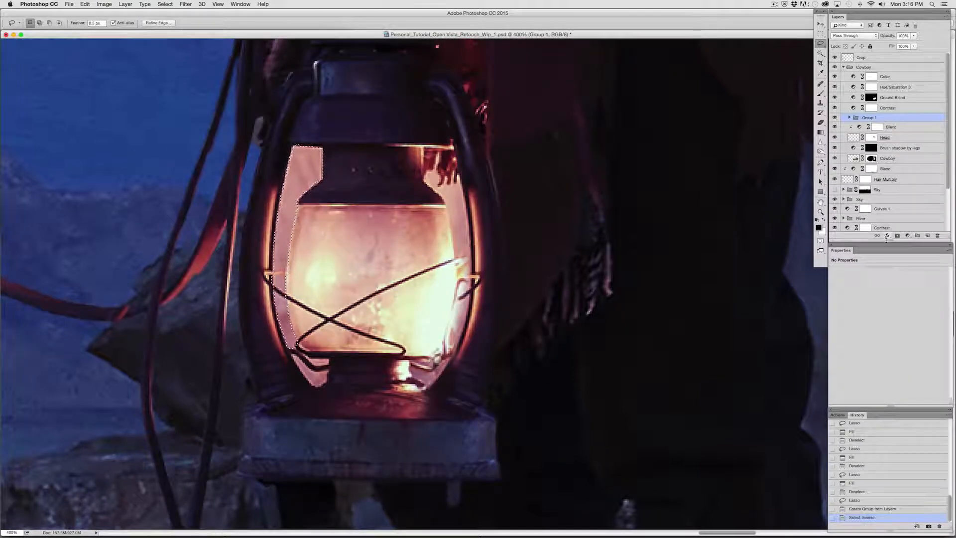
pyautogui.click(897, 237)
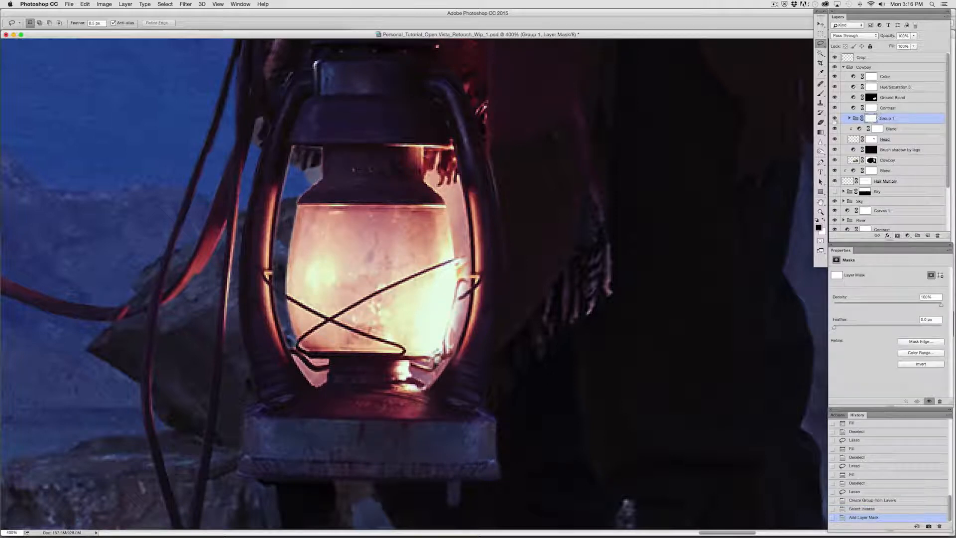
# Step: Temporarily disable the Group 1 layer mask to compare the lantern gap with and without it
pyautogui.rightClick(871, 120)
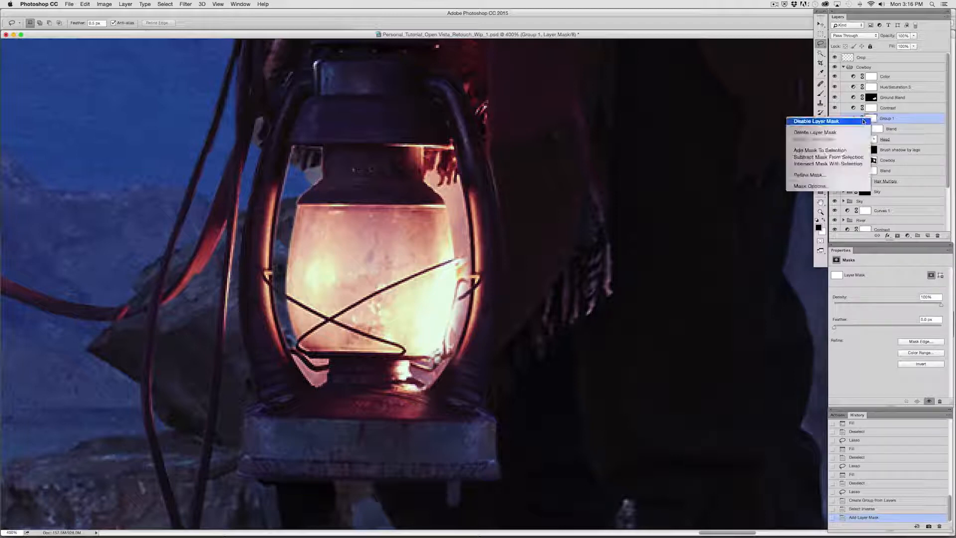
pyautogui.click(847, 123)
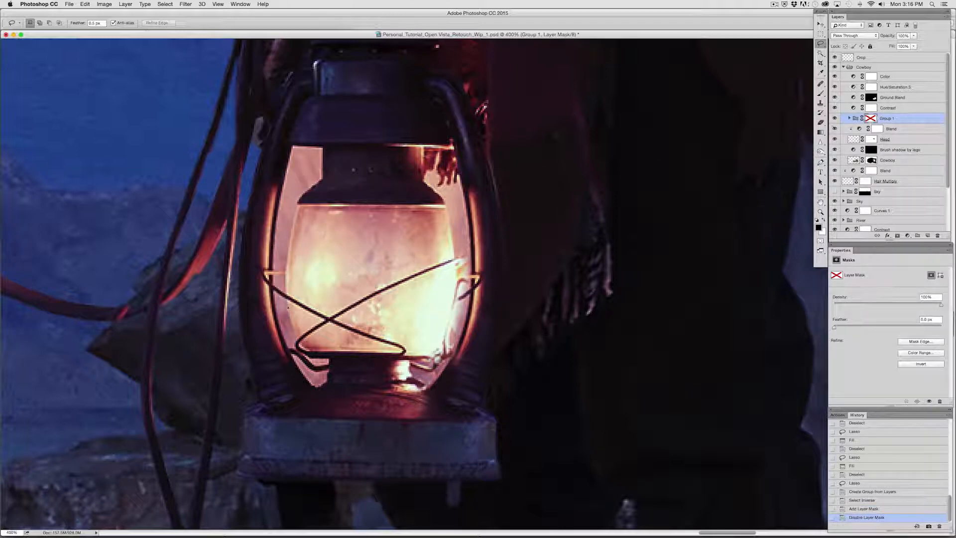
pyautogui.press('super+z')
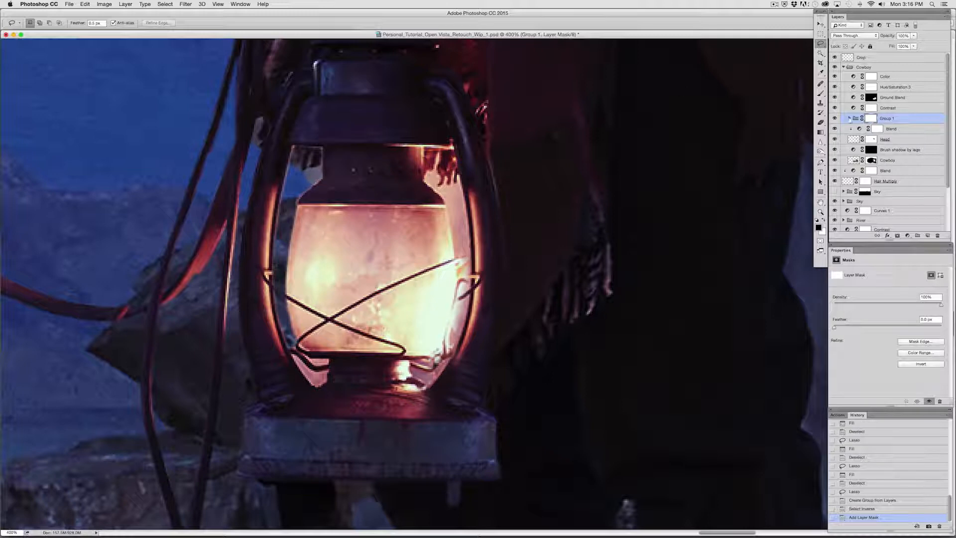
# Step: Try painting over the lantern's left gap on the Group 1 mask with an enlarged black brush at 46% opacity
pyautogui.click(821, 94)
pyautogui.click(914, 35)
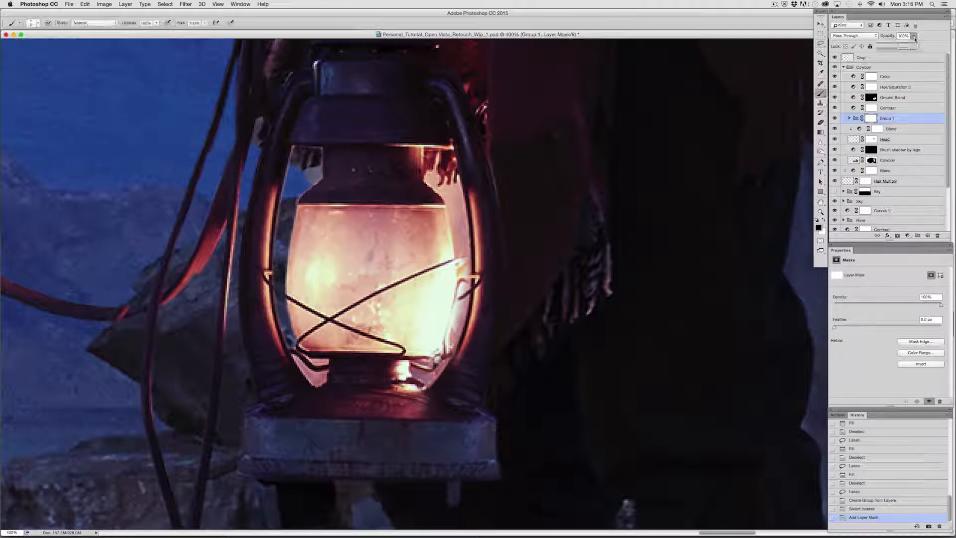
pyautogui.moveTo(915, 47)
pyautogui.mouseDown()
pyautogui.moveTo(889, 47)
pyautogui.moveTo(916, 48)
pyautogui.mouseUp()
pyautogui.click(902, 102)
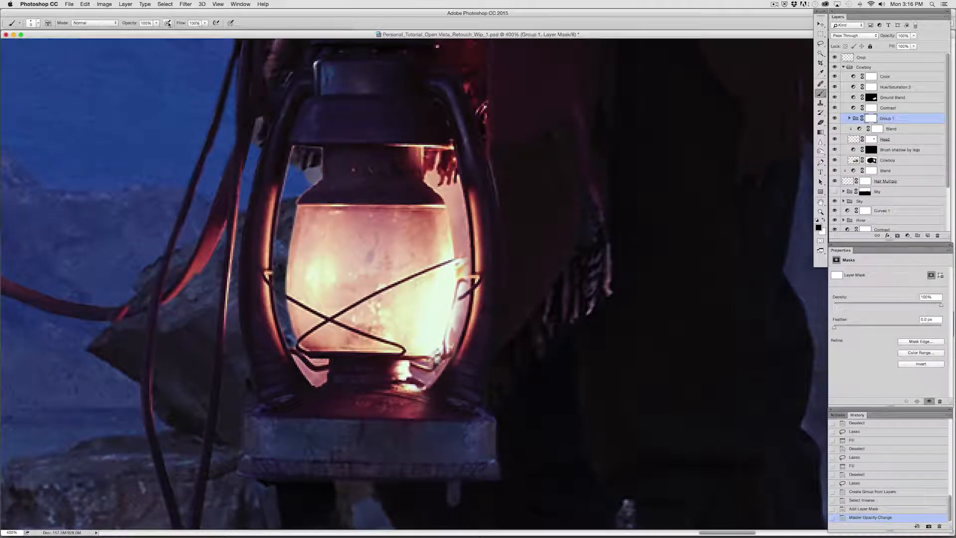
pyautogui.click(156, 23)
pyautogui.moveTo(158, 32); pyautogui.dragTo(135, 34)
pyautogui.press('Return')
pyautogui.press(']')
pyautogui.press(']')
pyautogui.press(']')
pyautogui.press(']')
pyautogui.press(']')
pyautogui.press(']')
pyautogui.press(']')
pyautogui.press(']')
pyautogui.press(']')
pyautogui.press(']')
pyautogui.press(']')
pyautogui.press(']')
pyautogui.moveTo(291, 185); pyautogui.dragTo(295, 304)
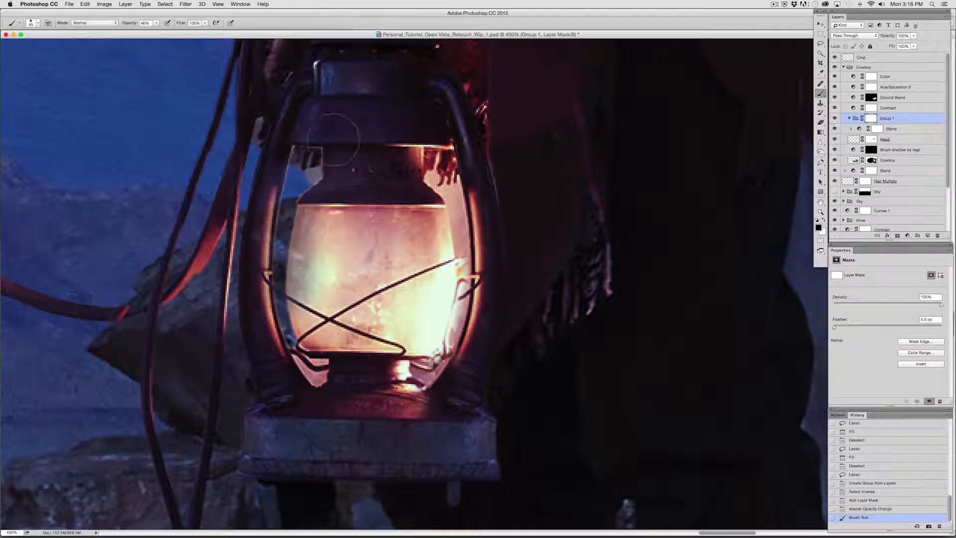
pyautogui.press('super+z')
# Step: Switch to an enlarged Eraser at 44% opacity and try one long stroke down the lantern's left gap
pyautogui.click(821, 123)
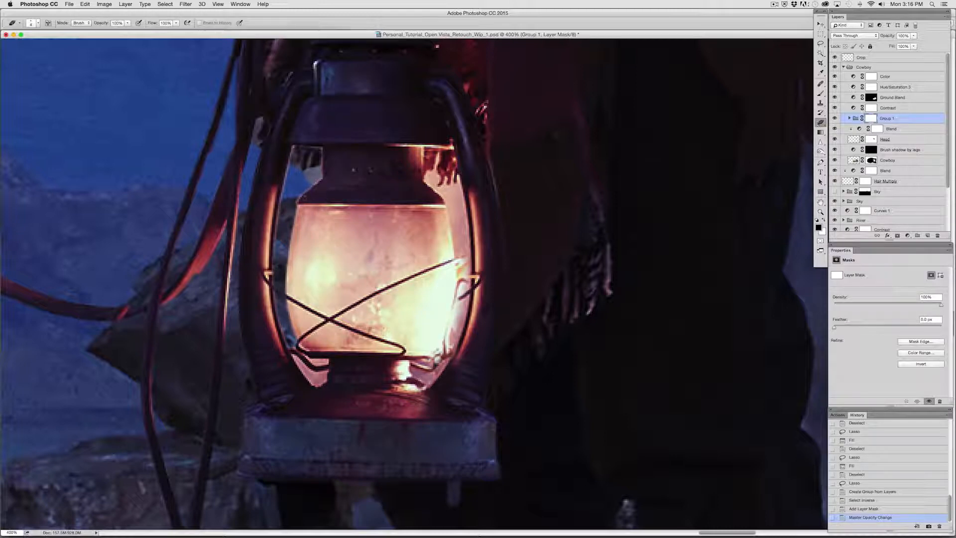
pyautogui.press(']')
pyautogui.press(']')
pyautogui.press(']')
pyautogui.press(']')
pyautogui.click(127, 23)
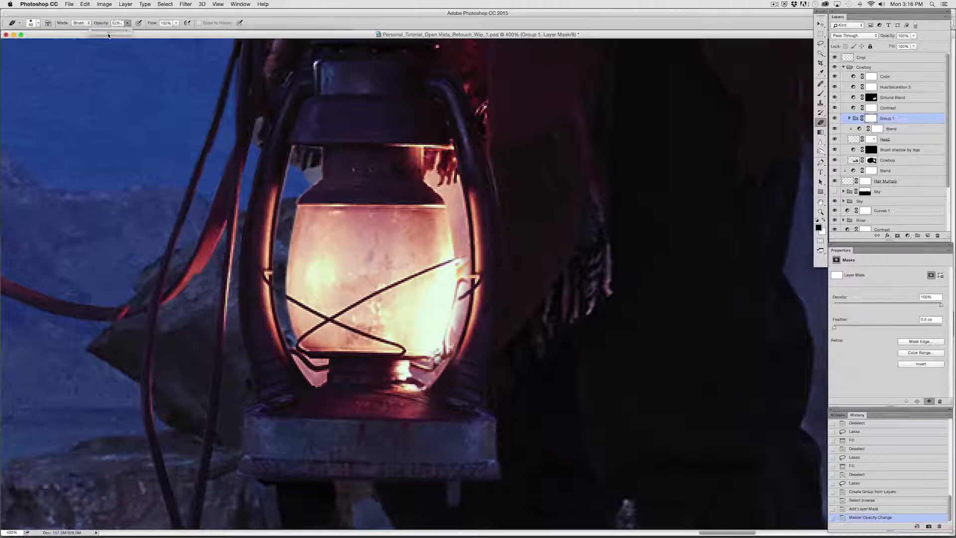
pyautogui.click(108, 34)
pyautogui.moveTo(317, 148)
pyautogui.mouseDown()
pyautogui.moveTo(284, 212)
pyautogui.moveTo(303, 411)
pyautogui.mouseUp()
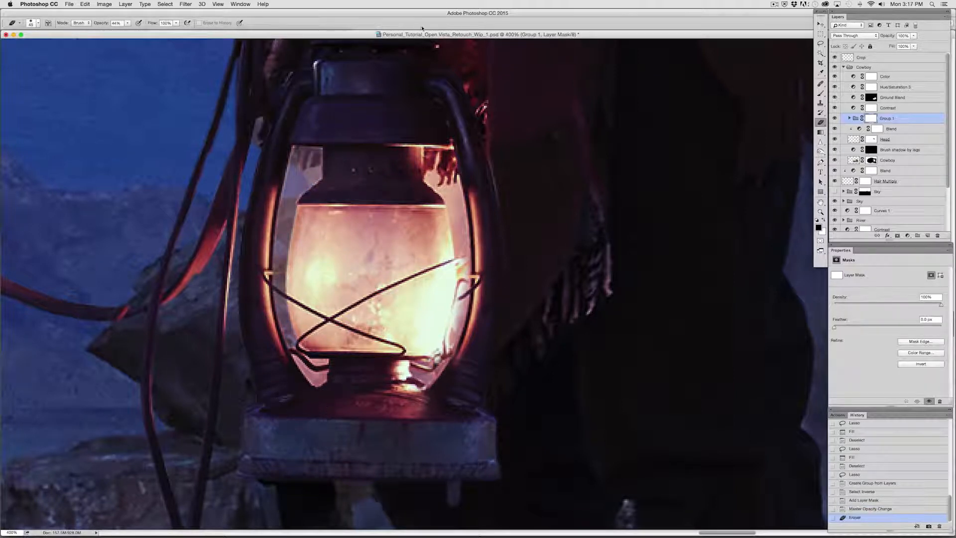
pyautogui.hotkey('ctrl', 'z')
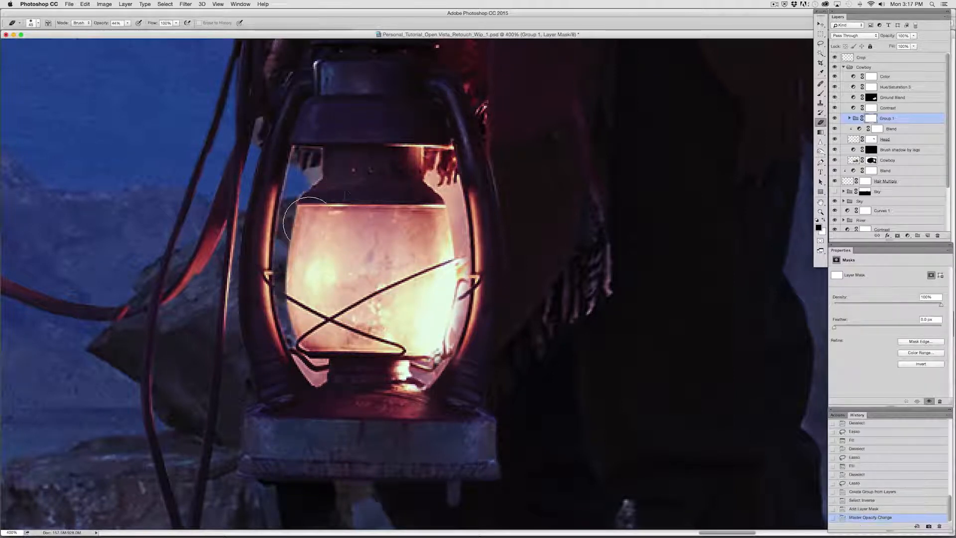
# Step: Dab the Eraser along the left side of the glass on the Group 1 mask to partly restore its warm tint
pyautogui.click(306, 224)
pyautogui.click(302, 281)
pyautogui.click(304, 284)
pyautogui.click(305, 278)
pyautogui.click(306, 274)
pyautogui.click(307, 271)
pyautogui.click(309, 268)
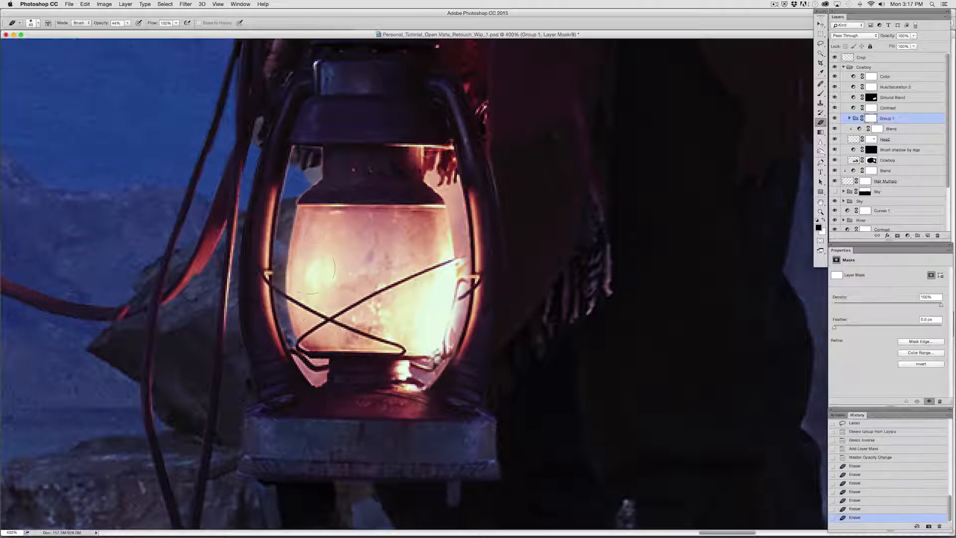
pyautogui.click(309, 268)
pyautogui.click(329, 225)
pyautogui.click(319, 192)
pyautogui.click(302, 201)
pyautogui.click(306, 204)
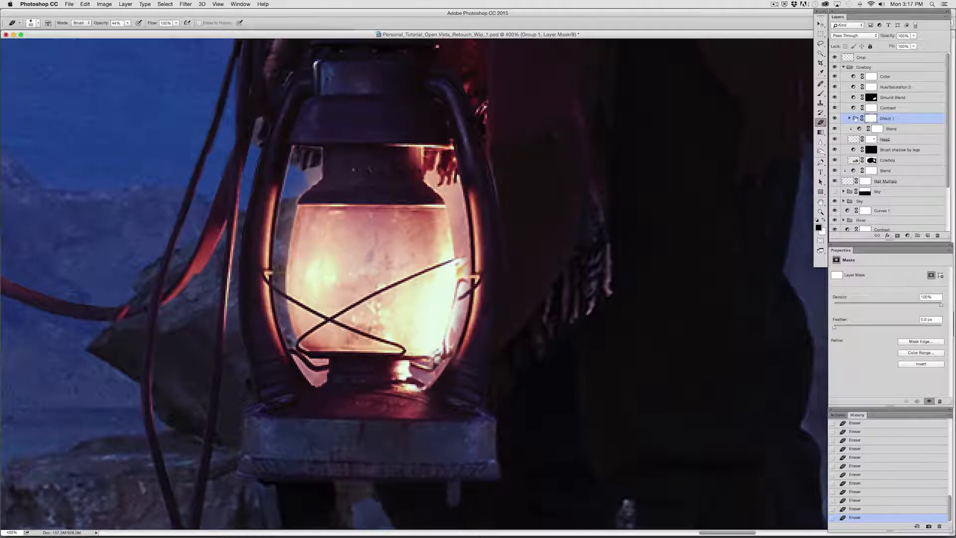
# Step: Expand Group 1 and use the Magic Wand to select the lantern's right glass gap from the top down past the wire
pyautogui.click(850, 118)
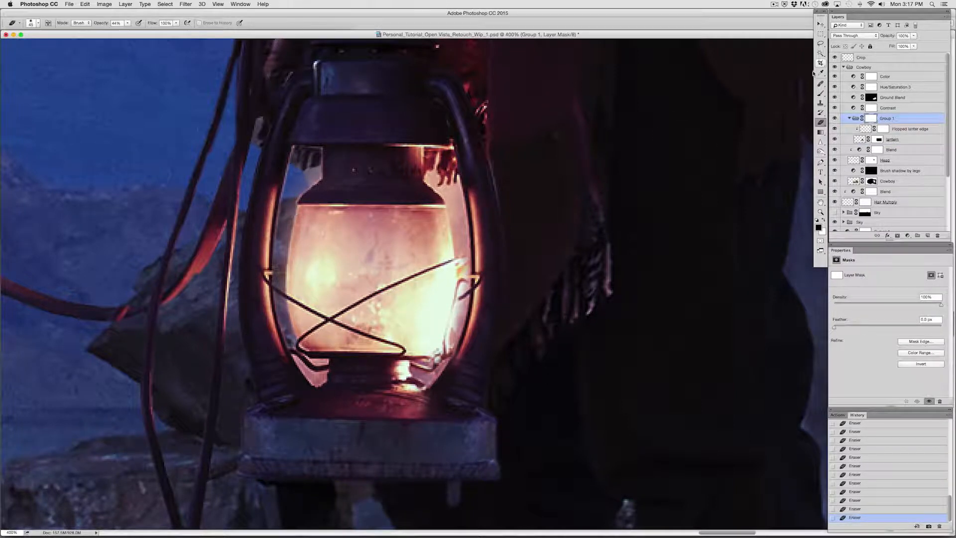
pyautogui.click(820, 45)
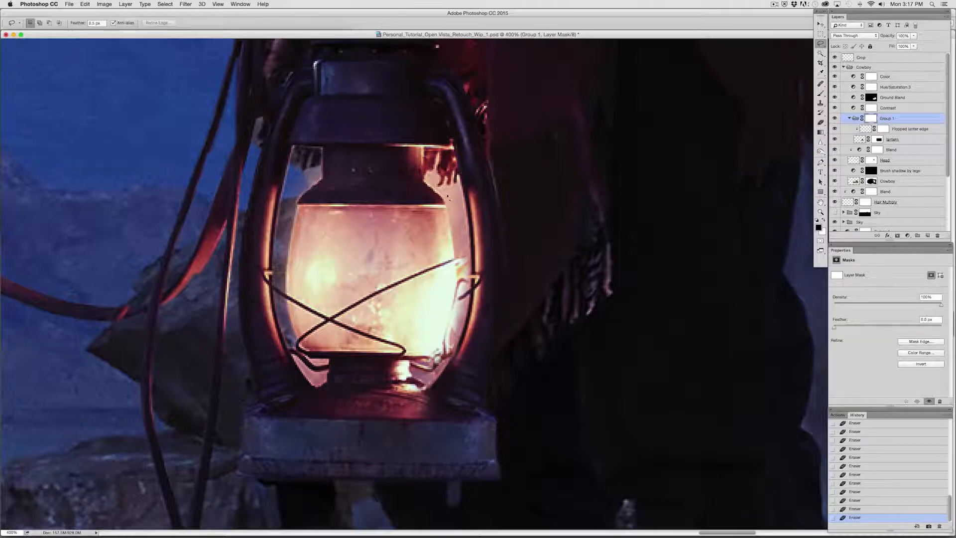
pyautogui.press('w')
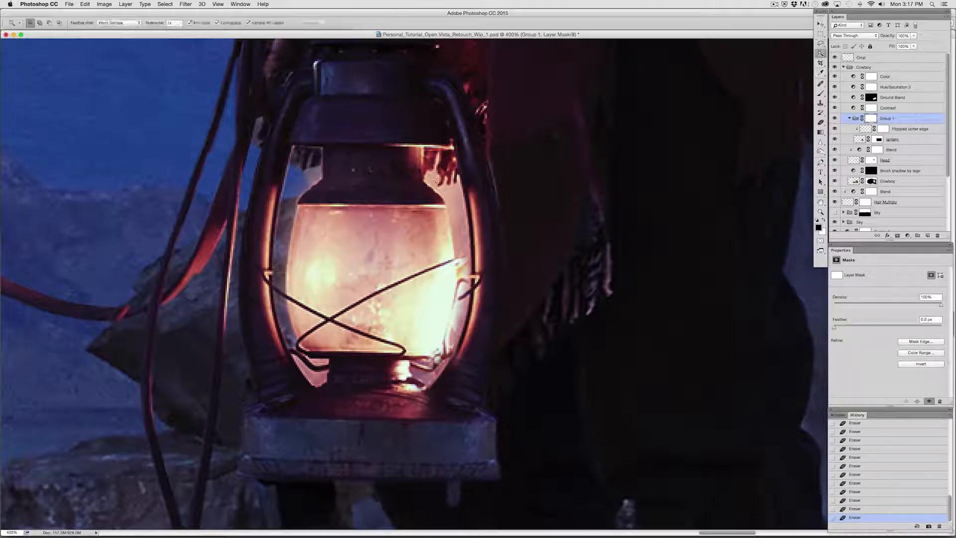
pyautogui.click(436, 182)
pyautogui.keyDown('shift'); pyautogui.click(459, 204); pyautogui.keyUp('shift')
pyautogui.keyDown('shift'); pyautogui.click(462, 234); pyautogui.keyUp('shift')
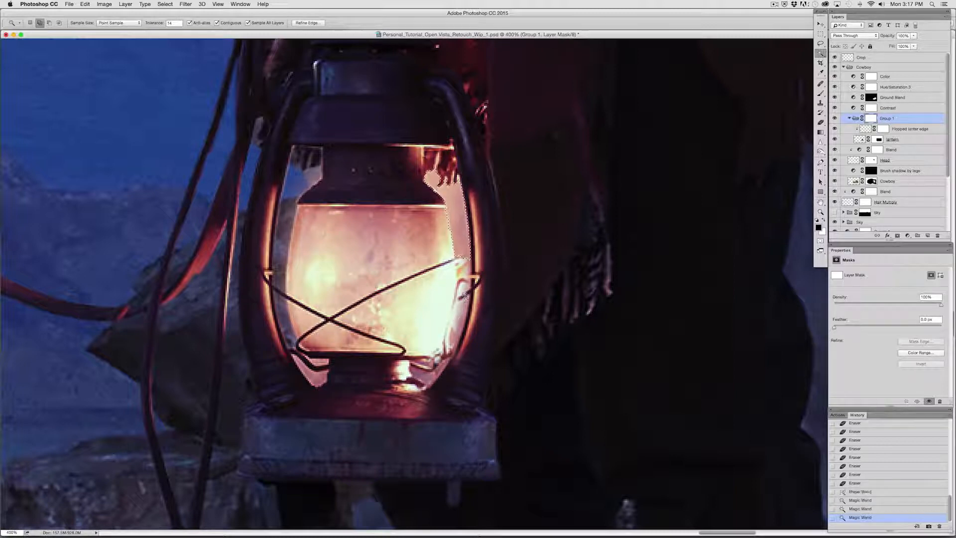
pyautogui.keyDown('shift'); pyautogui.click(464, 308); pyautogui.keyUp('shift')
pyautogui.keyDown('shift'); pyautogui.click(451, 346); pyautogui.keyUp('shift')
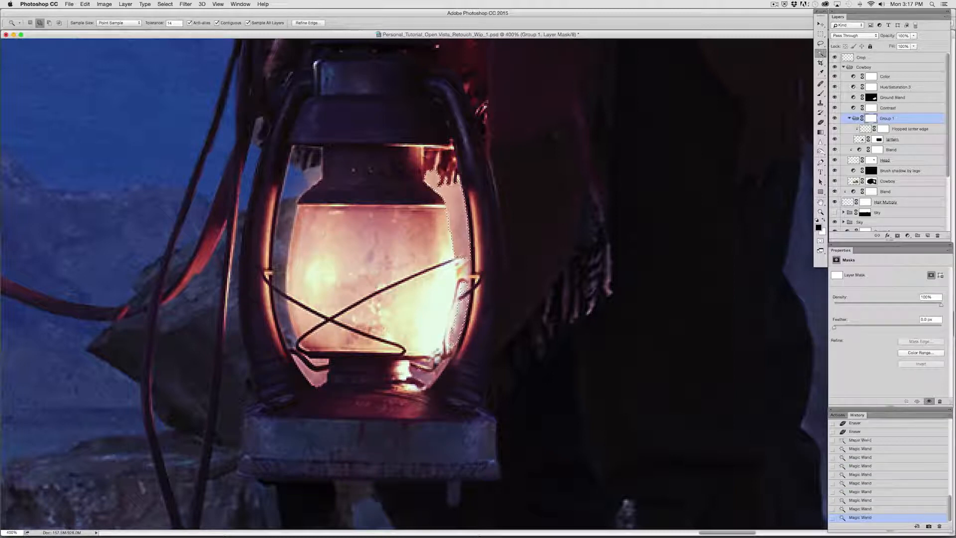
# Step: Add the gaps below the glass and the upper-left gap to the selection, and feather it
pyautogui.keyDown('shift'); pyautogui.click(319, 364); pyautogui.keyUp('shift')
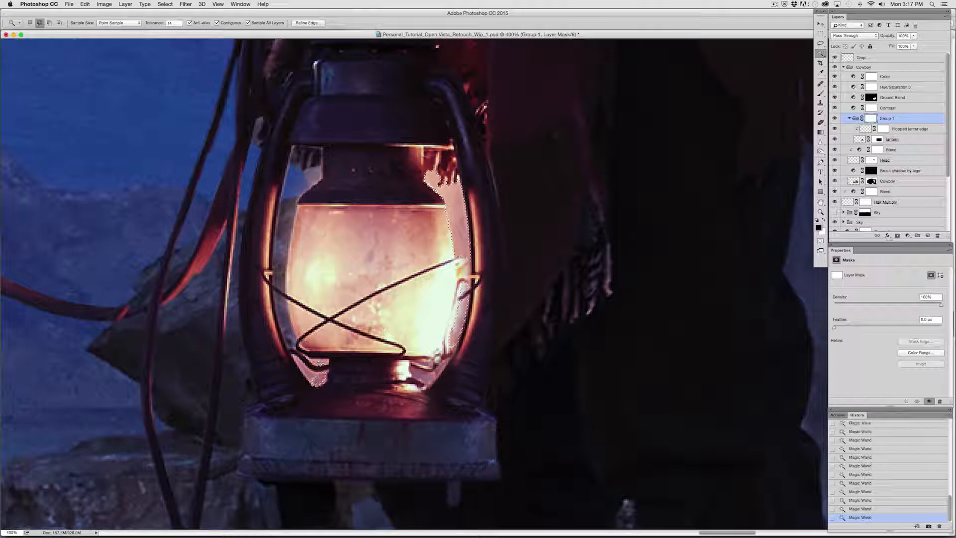
pyautogui.keyDown('shift'); pyautogui.click(316, 373); pyautogui.keyUp('shift')
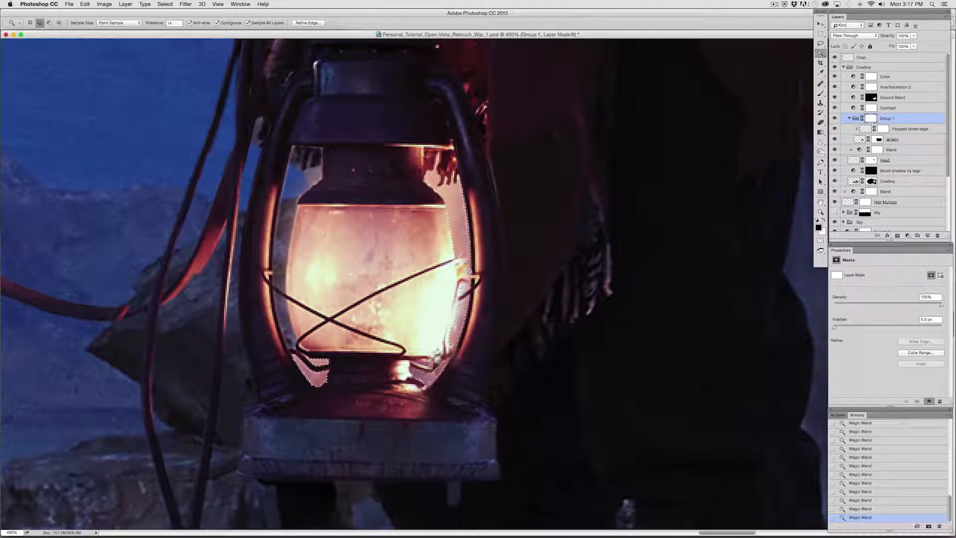
pyautogui.keyDown('shift'); pyautogui.click(302, 181); pyautogui.keyUp('shift')
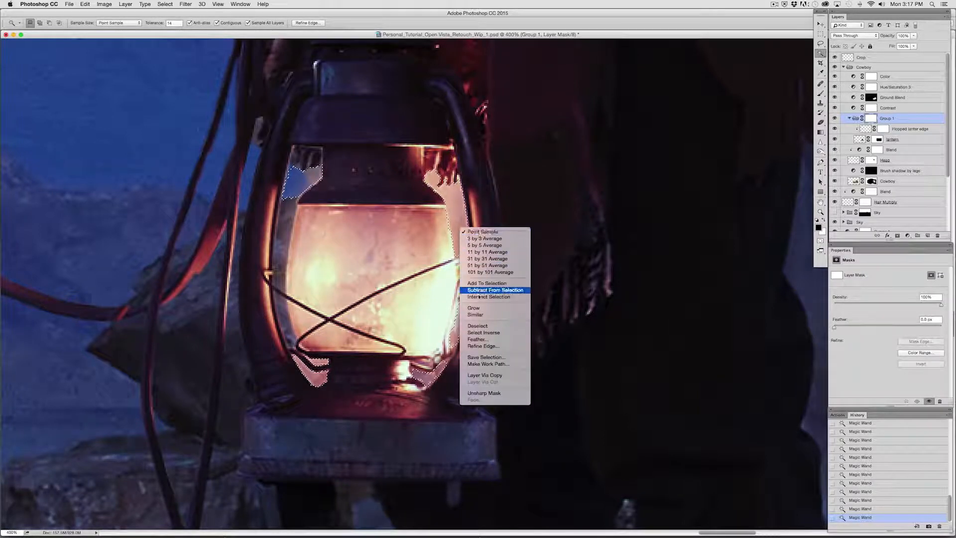
pyautogui.click(477, 340)
pyautogui.press('Return')
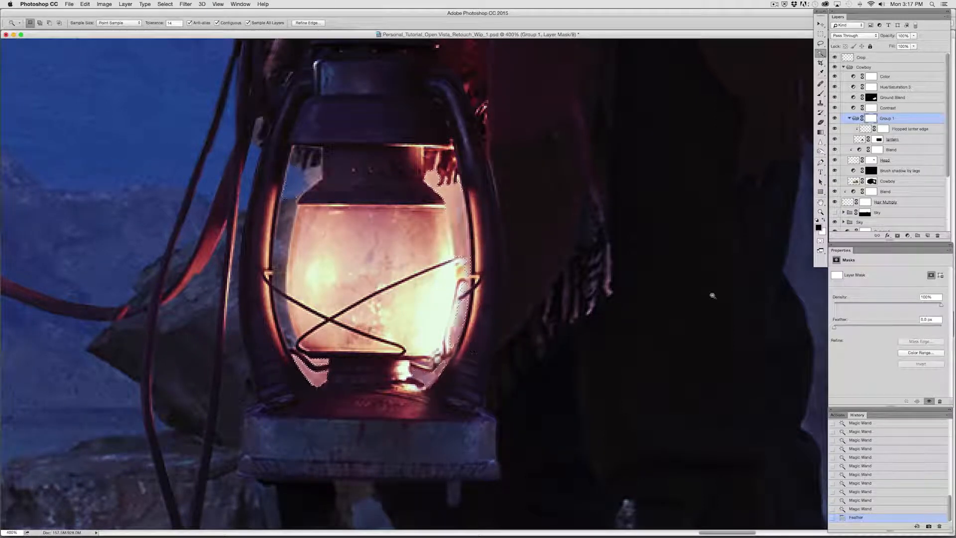
# Step: With the selection edges hidden, paint black at 40% opacity over the lantern's right gap on the Group 1 mask, and deselect
pyautogui.press('super+h')
pyautogui.click(820, 94)
pyautogui.moveTo(486, 246)
pyautogui.mouseDown()
pyautogui.moveTo(446, 167)
pyautogui.moveTo(471, 246)
pyautogui.moveTo(464, 198)
pyautogui.moveTo(456, 355)
pyautogui.mouseUp()
pyautogui.press('4')
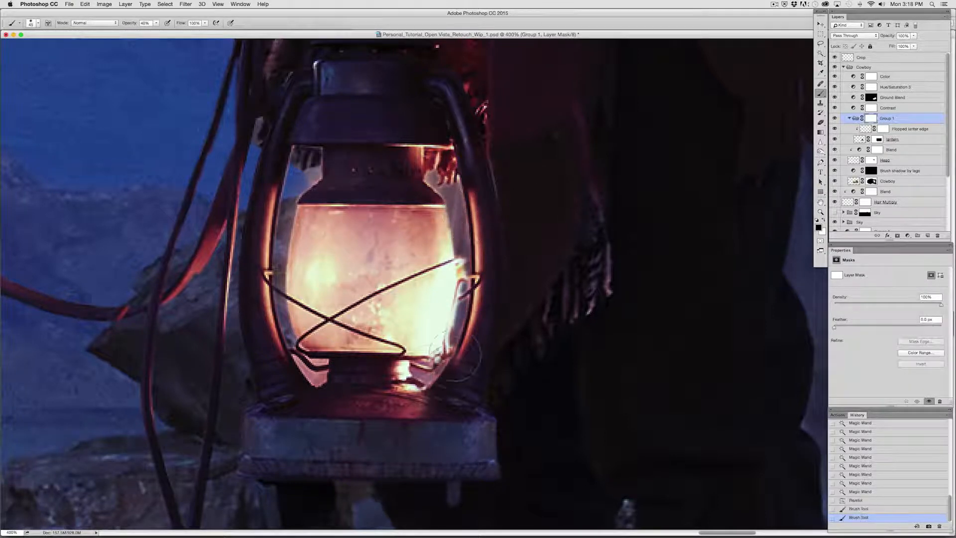
pyautogui.click(417, 380)
pyautogui.click(425, 379)
pyautogui.click(436, 380)
pyautogui.click(471, 357)
pyautogui.click(468, 376)
pyautogui.click(486, 384)
pyautogui.click(491, 307)
pyautogui.click(488, 314)
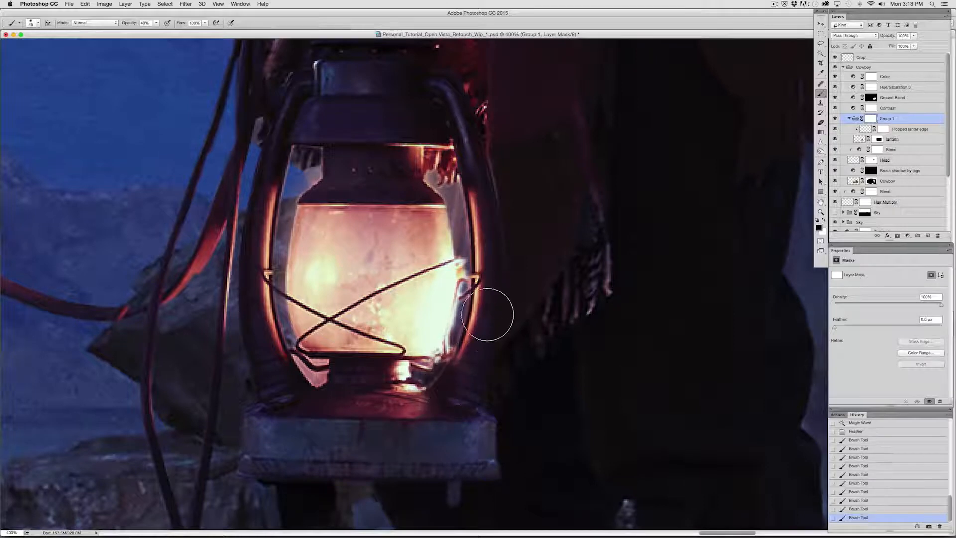
pyautogui.click(483, 328)
pyautogui.click(491, 337)
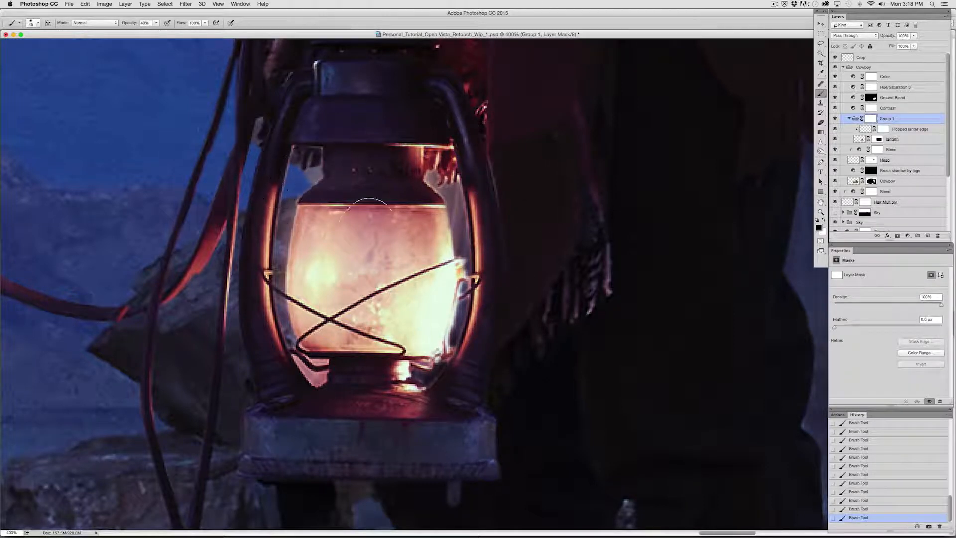
pyautogui.press('super+d')
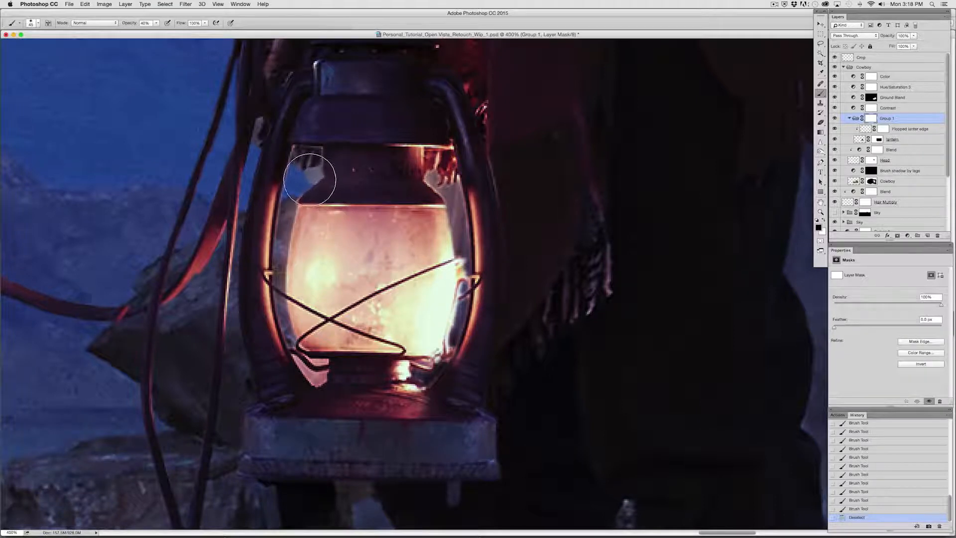
pyautogui.press('super+z')
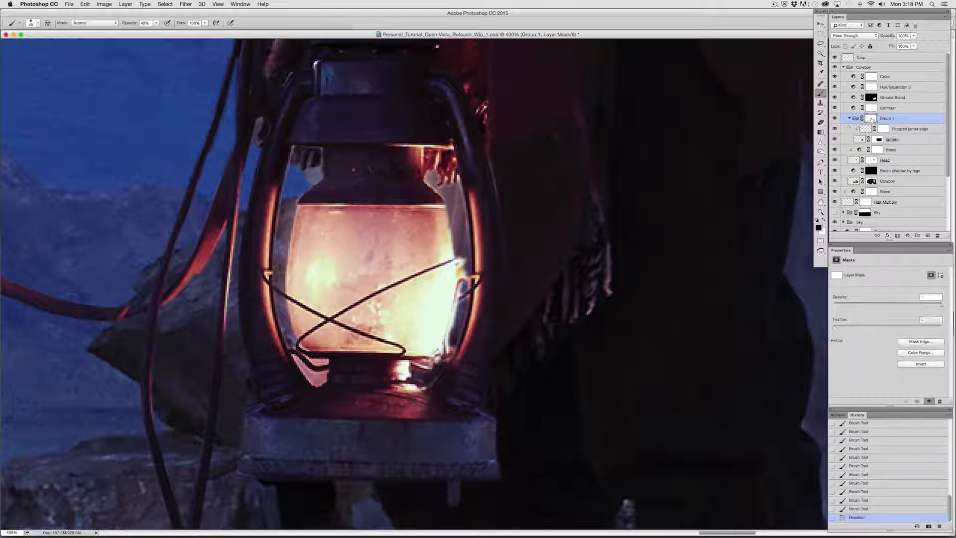
# Step: Shrink the brush and paint over the lantern's upper-left gap on the Group 1 mask at 40% opacity
pyautogui.press('[')
pyautogui.press('[')
pyautogui.press('[')
pyautogui.press('[')
pyautogui.press('[')
pyautogui.press('[')
pyautogui.press('[')
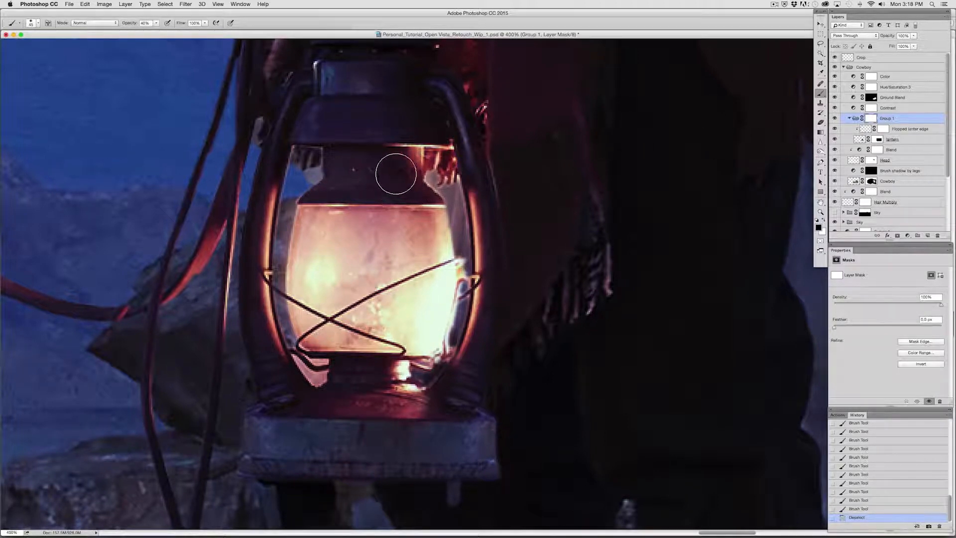
pyautogui.moveTo(307, 177); pyautogui.dragTo(306, 185)
pyautogui.moveTo(306, 182); pyautogui.dragTo(302, 184)
pyautogui.click(302, 184)
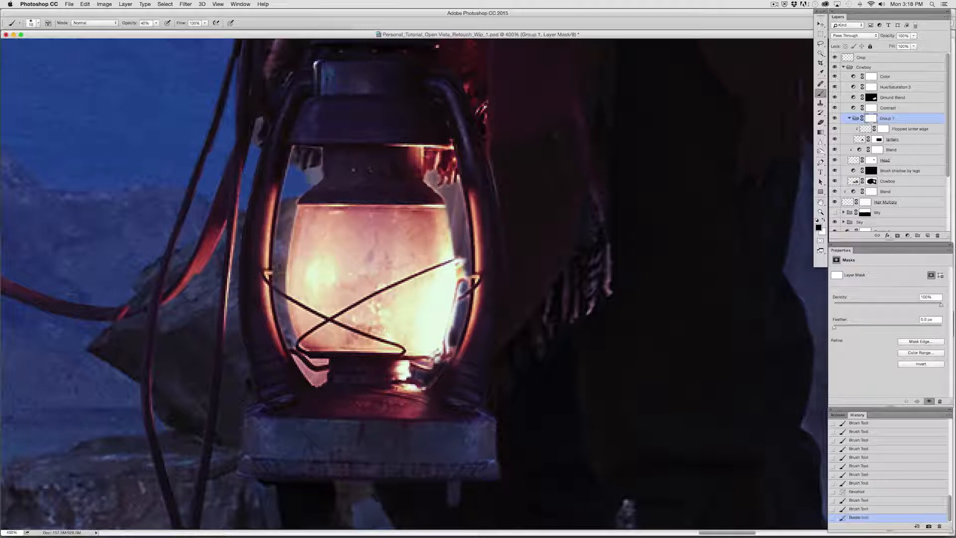
# Step: Check the mask overlay, compare the lantern area with and without Group 1, and leave the group hidden
pyautogui.press('\\')
pyautogui.press('\\')
pyautogui.click(835, 119)
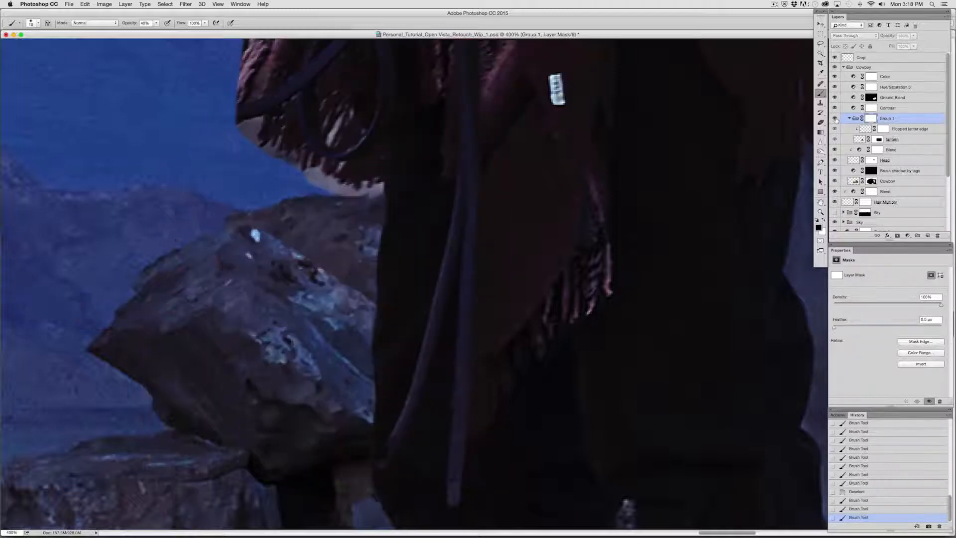
pyautogui.click(836, 118)
pyautogui.click(835, 118)
pyautogui.click(836, 119)
pyautogui.click(835, 118)
# Step: Paint black on the Cowboy layer mask with a progressively smaller brush at 100% opacity below the poncho's left tip
pyautogui.click(871, 181)
pyautogui.moveTo(234, 135)
pyautogui.mouseDown()
pyautogui.moveTo(249, 127)
pyautogui.moveTo(247, 146)
pyautogui.moveTo(243, 138)
pyautogui.moveTo(341, 361)
pyautogui.mouseUp()
pyautogui.press('super+plus')
pyautogui.moveTo(211, 286); pyautogui.dragTo(210, 303)
pyautogui.press('[')
pyautogui.press('[')
pyautogui.moveTo(233, 266); pyautogui.dragTo(187, 278)
pyautogui.press('[')
pyautogui.press('[')
pyautogui.press('[')
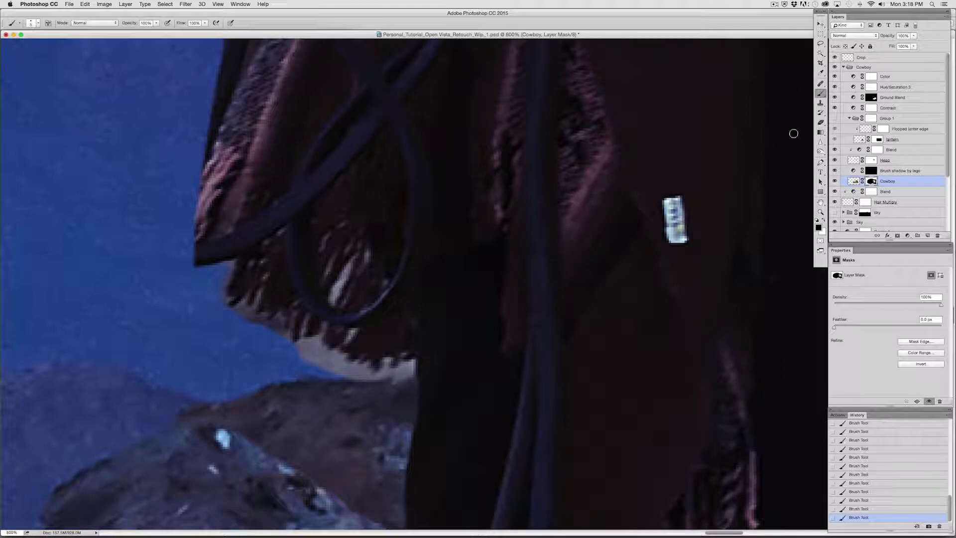
# Step: Briefly check the area with Group 1 shown, and mask out the pale halo under the poncho fringe at 40% opacity
pyautogui.click(834, 118)
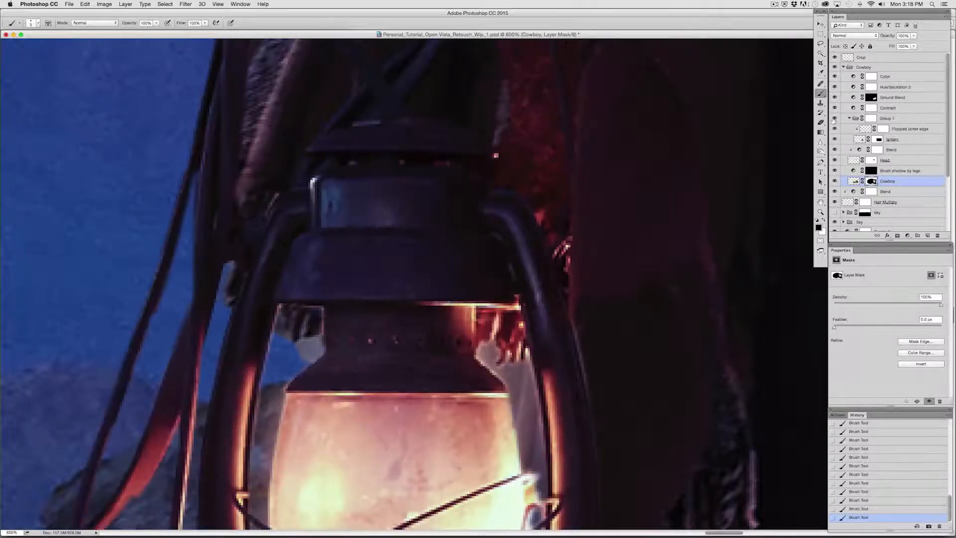
pyautogui.click(835, 119)
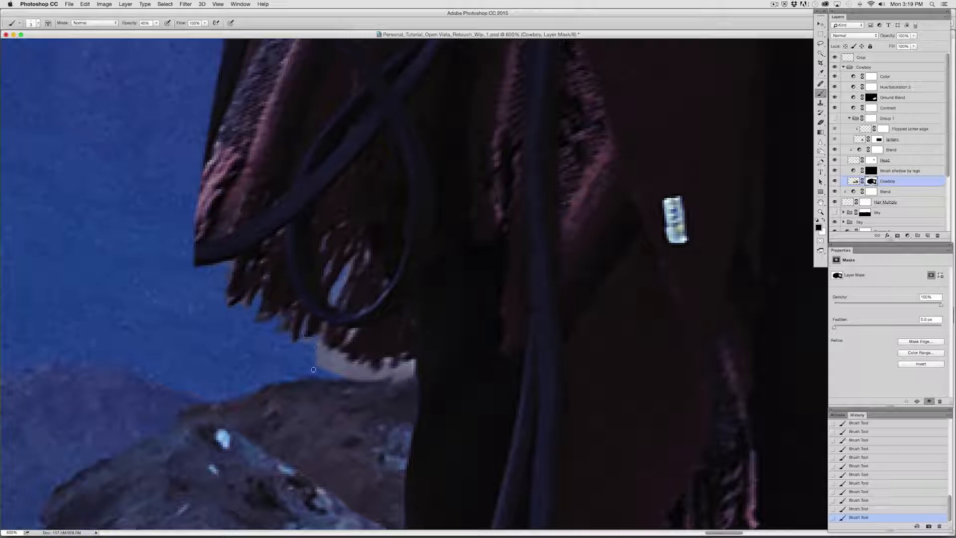
pyautogui.moveTo(326, 344); pyautogui.dragTo(335, 353)
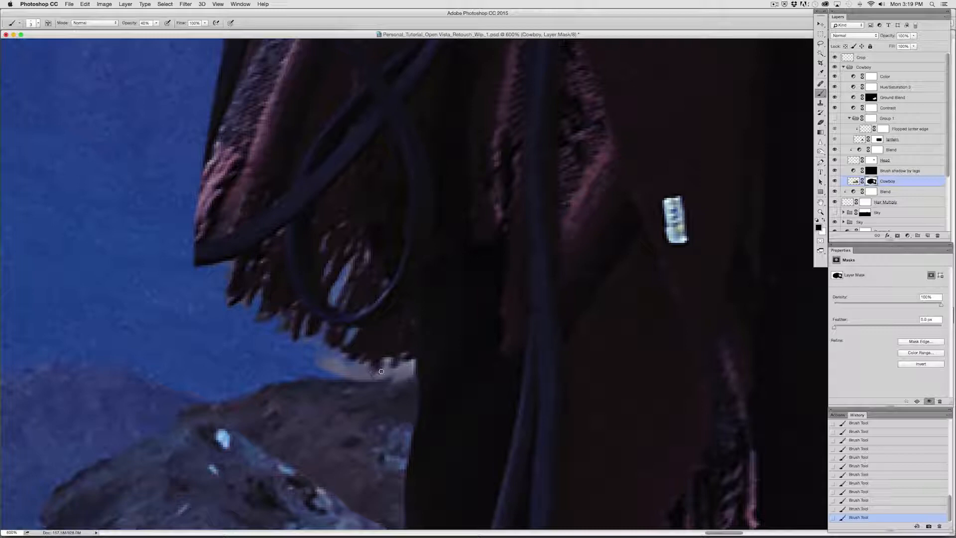
pyautogui.moveTo(390, 374)
pyautogui.mouseDown()
pyautogui.moveTo(412, 372)
pyautogui.moveTo(389, 359)
pyautogui.moveTo(382, 376)
pyautogui.moveTo(354, 372)
pyautogui.moveTo(335, 337)
pyautogui.moveTo(335, 368)
pyautogui.moveTo(307, 356)
pyautogui.moveTo(308, 348)
pyautogui.moveTo(309, 370)
pyautogui.moveTo(365, 399)
pyautogui.moveTo(384, 391)
pyautogui.mouseUp()
# Step: Enlarge the brush, set it to 30% opacity, and restore the fringe inside the rein loop on the Cowboy mask with an Eraser stroke
pyautogui.press(']')
pyautogui.press(']')
pyautogui.press(']')
pyautogui.press(']')
pyautogui.press(']')
pyautogui.press(']')
pyautogui.press(']')
pyautogui.press(']')
pyautogui.press(']')
pyautogui.press(']')
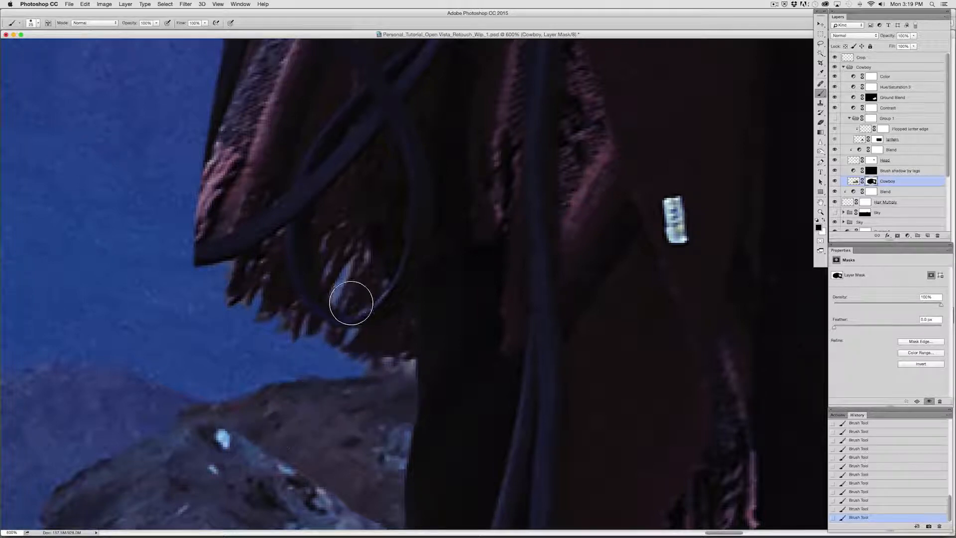
pyautogui.press('3')
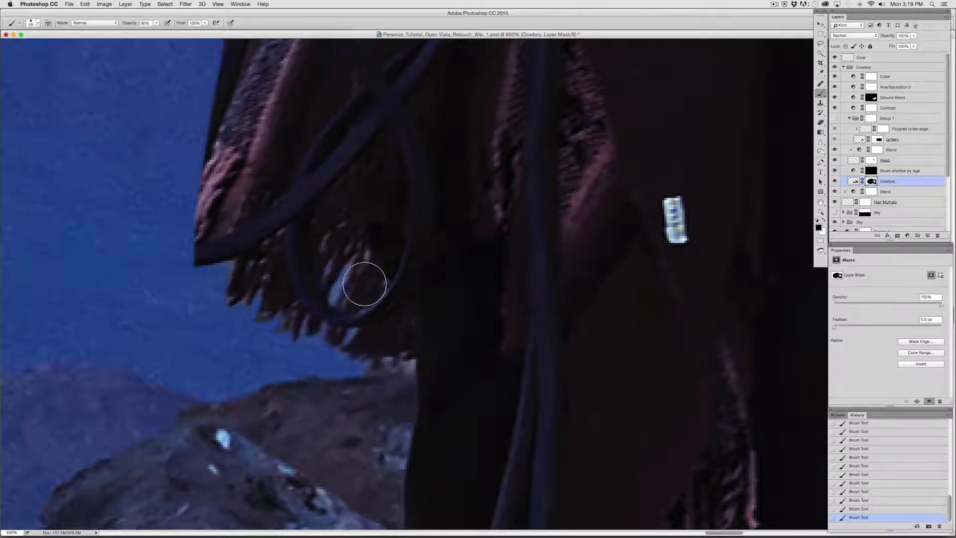
pyautogui.press('e')
pyautogui.moveTo(342, 249); pyautogui.dragTo(355, 278)
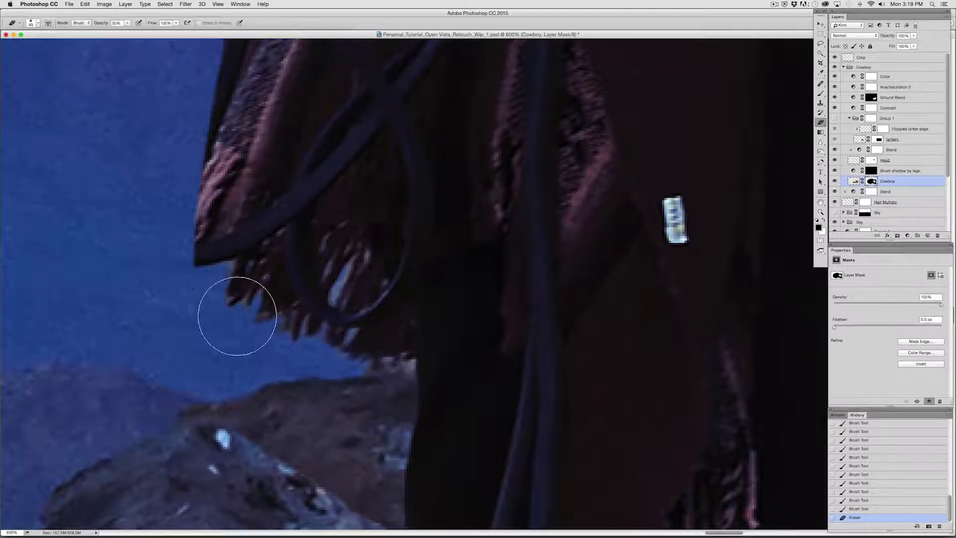
# Step: With a much smaller brush at 30% opacity, refine the Cowboy mask around the left fringe tips and the remaining halo above the rock
pyautogui.press('b')
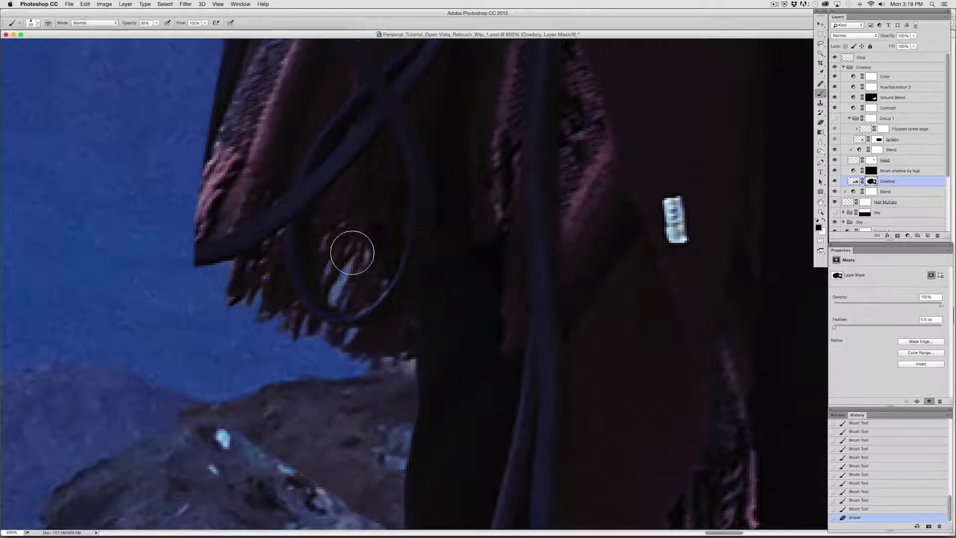
pyautogui.press('[')
pyautogui.press('[')
pyautogui.press('[')
pyautogui.press('[')
pyautogui.press('[')
pyautogui.press('[')
pyautogui.press('[')
pyautogui.press('[')
pyautogui.press('[')
pyautogui.press('[')
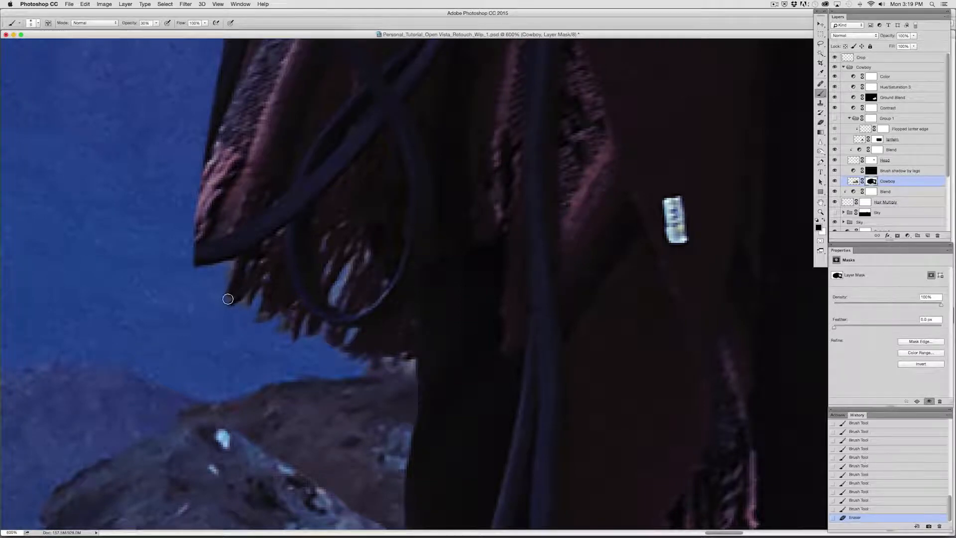
pyautogui.moveTo(230, 298)
pyautogui.mouseDown()
pyautogui.moveTo(212, 308)
pyautogui.moveTo(239, 302)
pyautogui.moveTo(217, 332)
pyautogui.moveTo(228, 305)
pyautogui.moveTo(207, 314)
pyautogui.moveTo(229, 276)
pyautogui.moveTo(191, 345)
pyautogui.mouseUp()
pyautogui.moveTo(374, 359)
pyautogui.mouseDown()
pyautogui.moveTo(349, 372)
pyautogui.moveTo(371, 371)
pyautogui.mouseUp()
pyautogui.moveTo(372, 373)
pyautogui.mouseDown()
pyautogui.moveTo(378, 394)
pyautogui.moveTo(394, 382)
pyautogui.mouseUp()
# Step: Examine the whole composite and the cowboy and horse up close for remaining flaws
pyautogui.press('super+0')
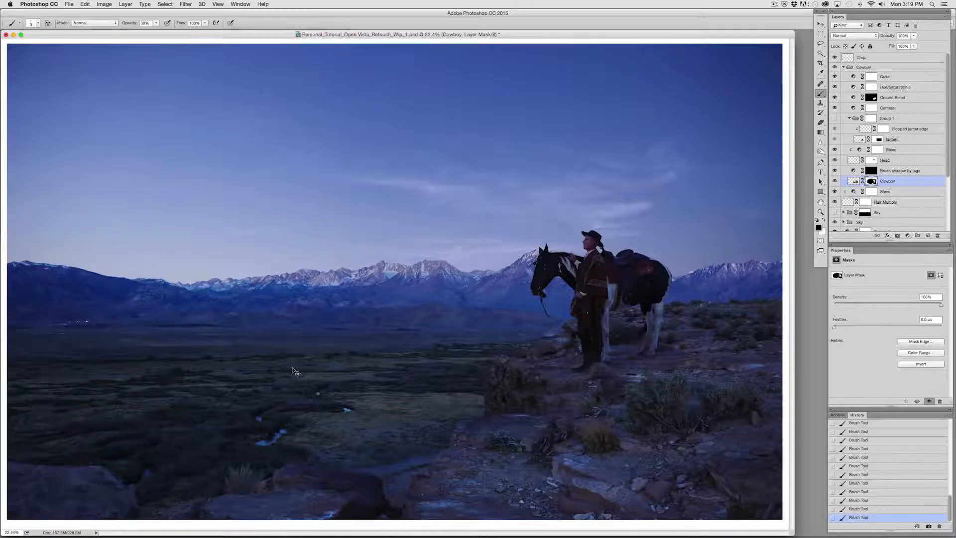
pyautogui.press('super+minus')
pyautogui.press('super+minus')
pyautogui.press('super+minus')
pyautogui.press('super+plus')
pyautogui.press('super+plus')
pyautogui.press('super+plus')
pyautogui.press('super+plus')
pyautogui.press('super+plus')
pyautogui.press('super+plus')
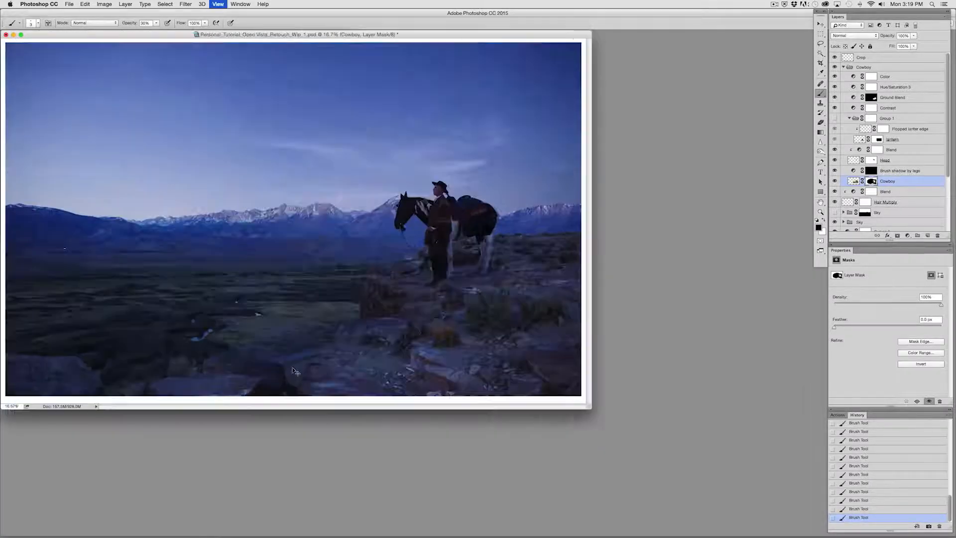
pyautogui.moveTo(681, 362); pyautogui.dragTo(362, 393)
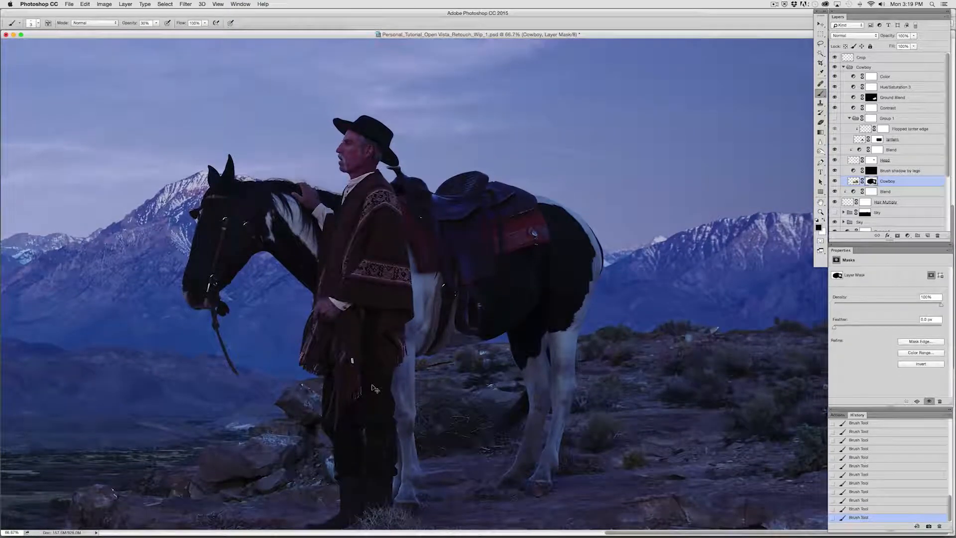
pyautogui.press('super+plus')
pyautogui.moveTo(297, 376); pyautogui.dragTo(323, 302)
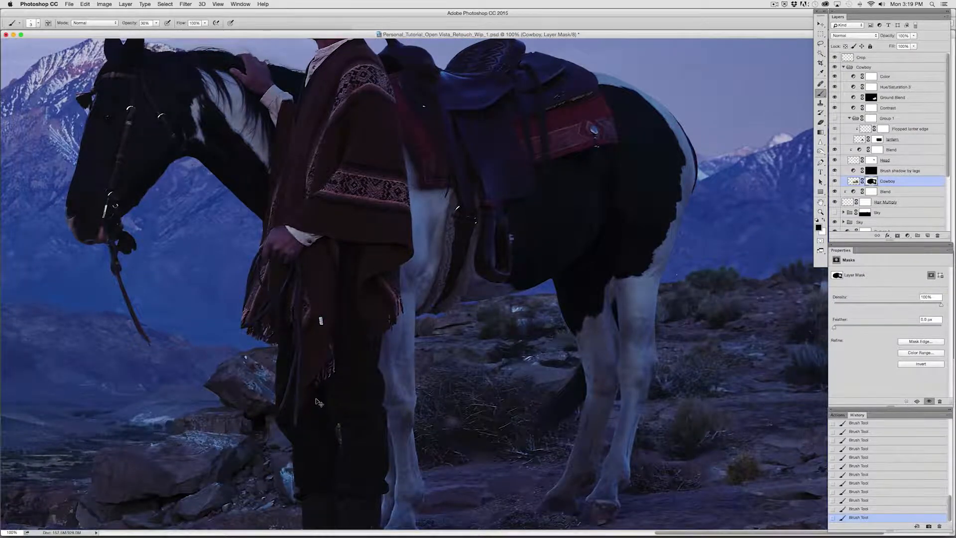
# Step: Remove the white tag on the lower poncho on the Cowboy layer's image with a small Healing Brush sampling the Current Layer only
pyautogui.press('super+plus')
pyautogui.press('super+plus')
pyautogui.press('super+plus')
pyautogui.press('super+plus')
pyautogui.moveTo(241, 364); pyautogui.dragTo(363, 316)
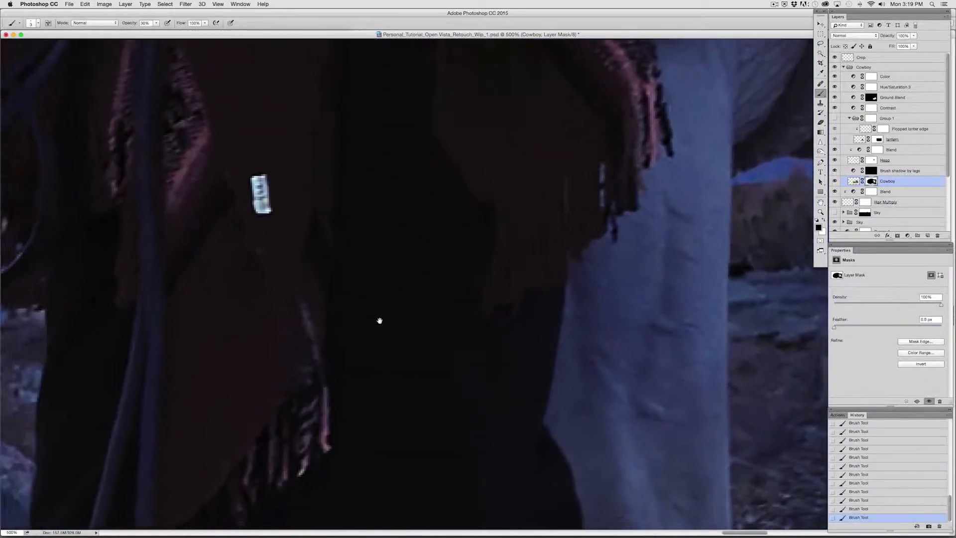
pyautogui.moveTo(574, 303)
pyautogui.mouseDown()
pyautogui.moveTo(522, 288)
pyautogui.moveTo(486, 294)
pyautogui.moveTo(742, 233)
pyautogui.mouseUp()
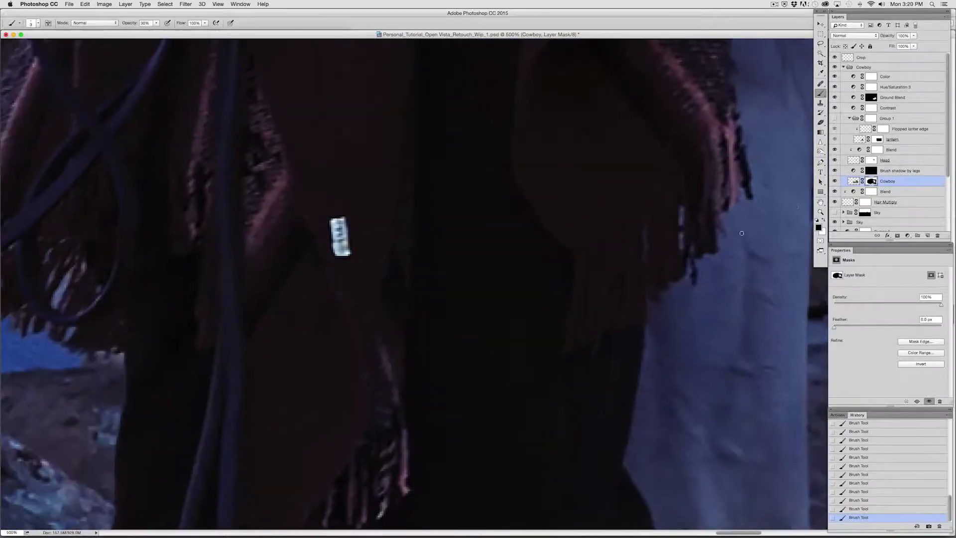
pyautogui.click(855, 181)
pyautogui.click(821, 83)
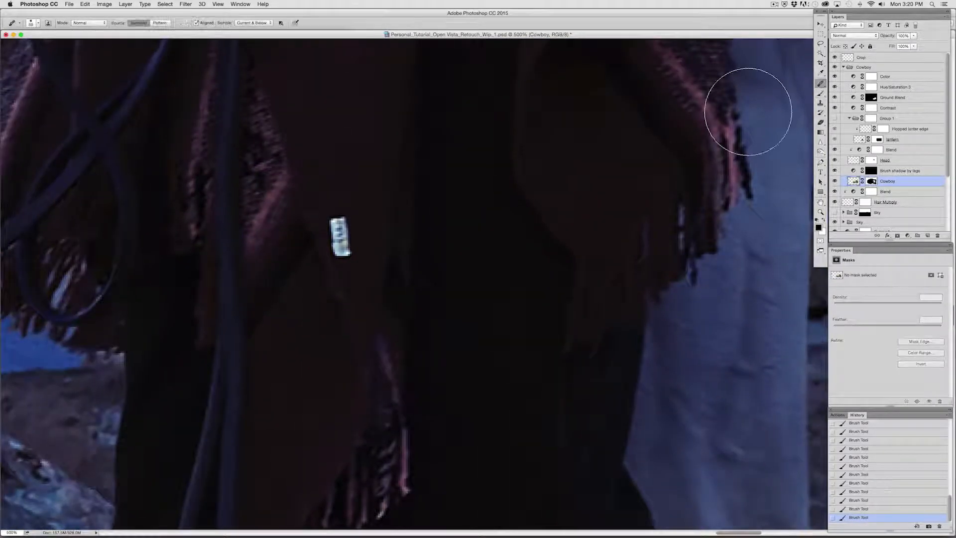
pyautogui.keyDown('alt'); pyautogui.click(332, 142); pyautogui.keyUp('alt')
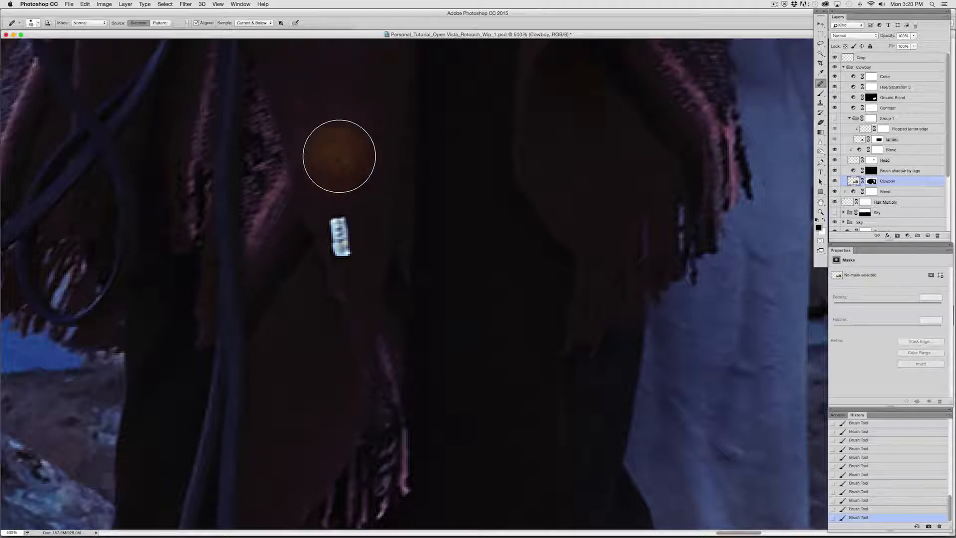
pyautogui.press('[')
pyautogui.press('[')
pyautogui.press('[')
pyautogui.press('[')
pyautogui.press('[')
pyautogui.press('[')
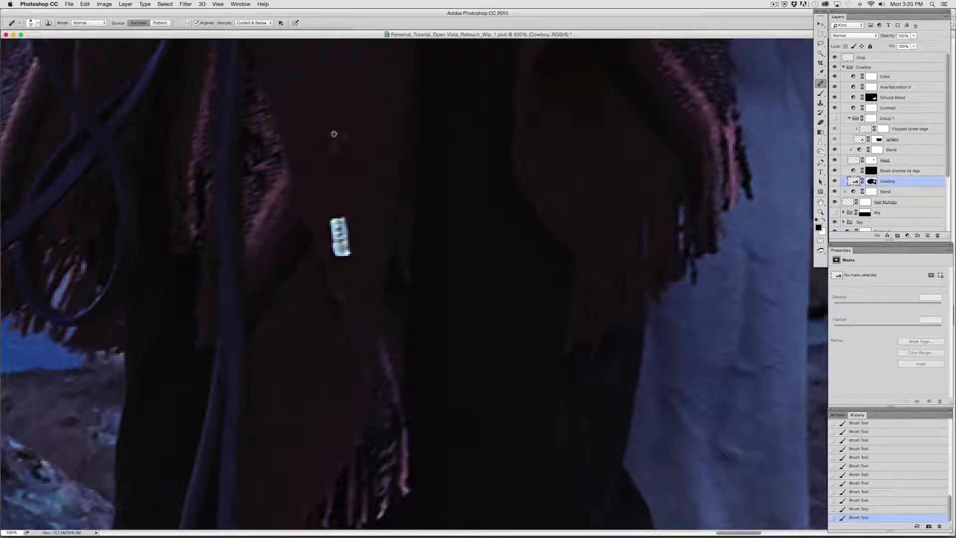
pyautogui.click(268, 23)
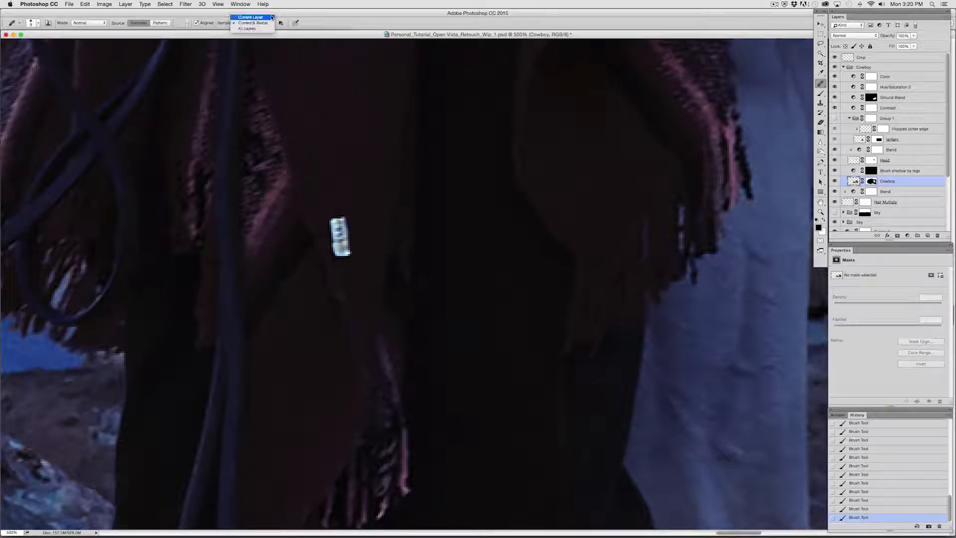
pyautogui.click(251, 15)
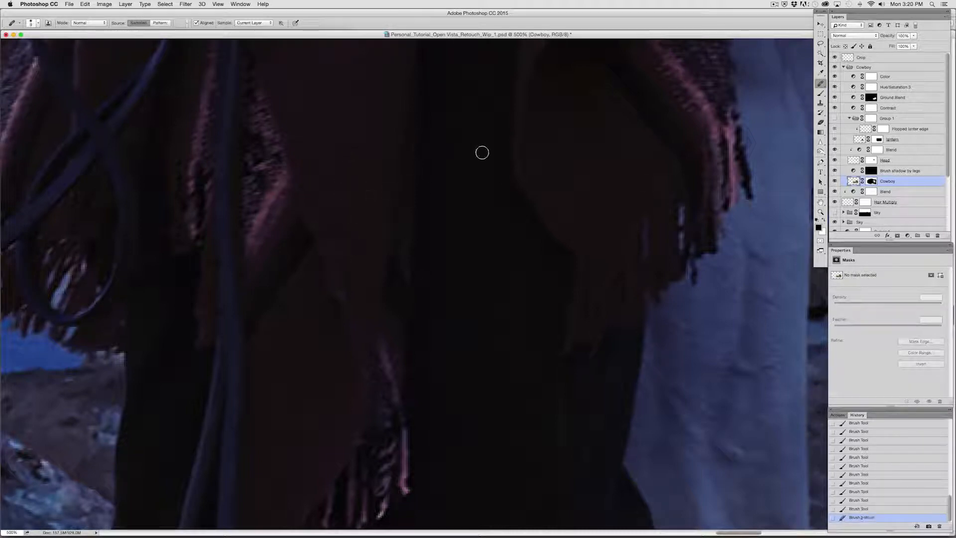
# Step: Mask out the bright edge along the horse's belly on the Cowboy mask with small brush strokes at 30%, then 100% opacity
pyautogui.hscroll(5, 482, 151)
pyautogui.hscroll(10, 283, 271)
pyautogui.scroll(-5, 283, 270)
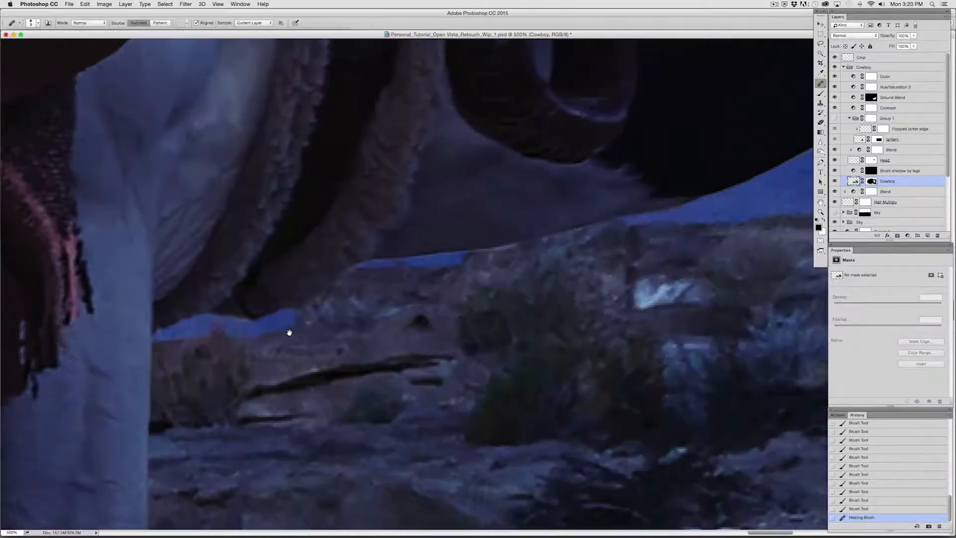
pyautogui.moveTo(289, 333); pyautogui.dragTo(286, 327)
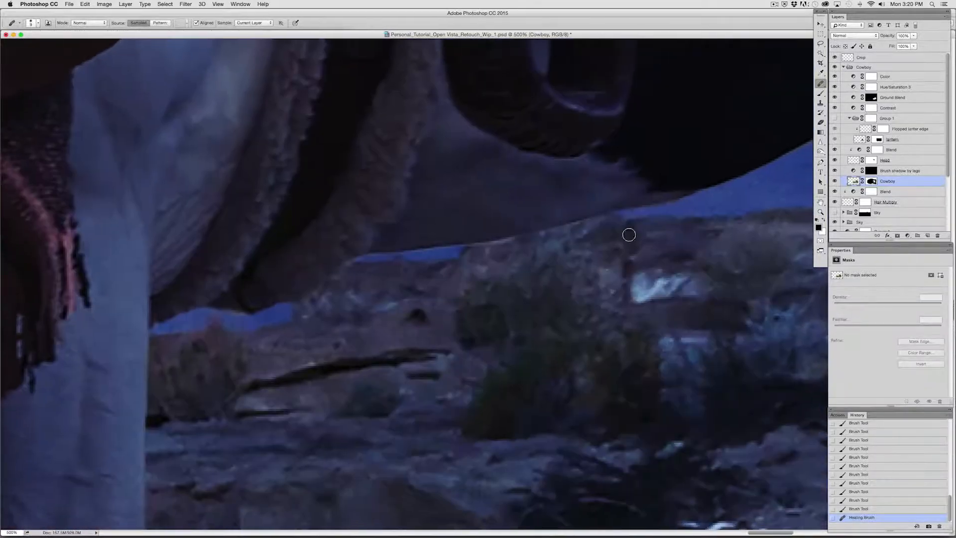
pyautogui.click(871, 181)
pyautogui.press('b')
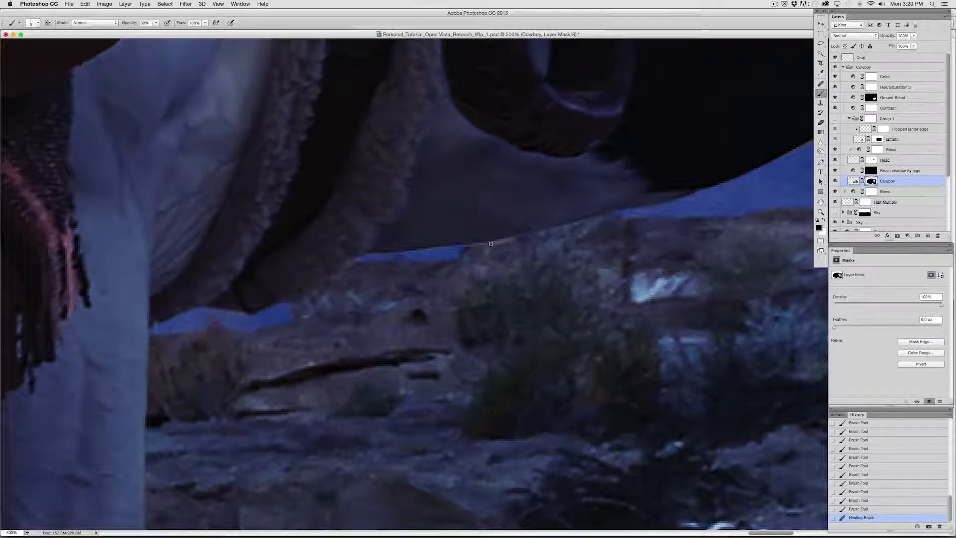
pyautogui.moveTo(491, 244)
pyautogui.mouseDown()
pyautogui.moveTo(491, 252)
pyautogui.moveTo(466, 253)
pyautogui.moveTo(587, 228)
pyautogui.mouseUp()
pyautogui.moveTo(523, 245); pyautogui.dragTo(599, 217)
pyautogui.moveTo(600, 218); pyautogui.dragTo(352, 264)
pyautogui.click(351, 267)
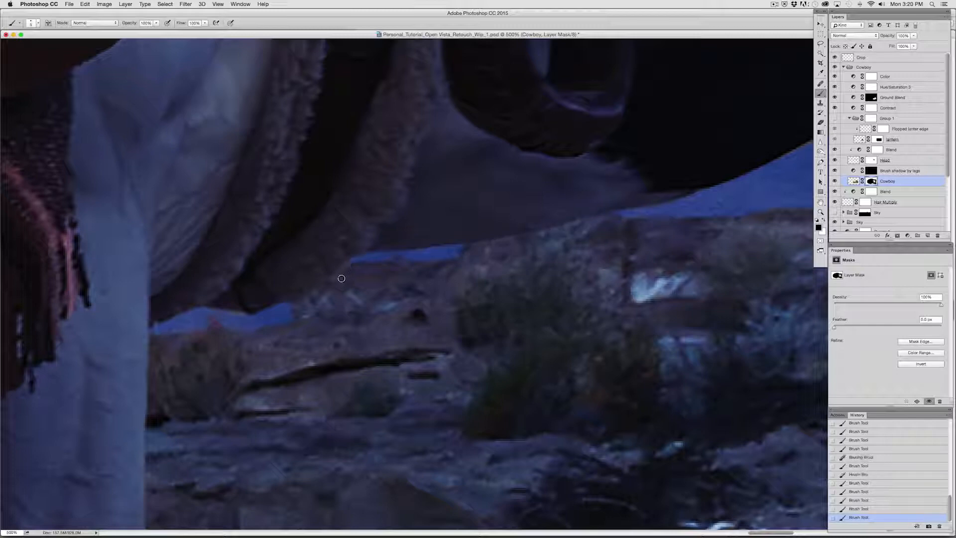
pyautogui.click(345, 273)
pyautogui.click(341, 277)
pyautogui.click(335, 281)
# Step: Follow the belly to the hind legs and clean the outer edge of the rear leg on the Cowboy mask
pyautogui.moveTo(731, 223); pyautogui.dragTo(414, 304)
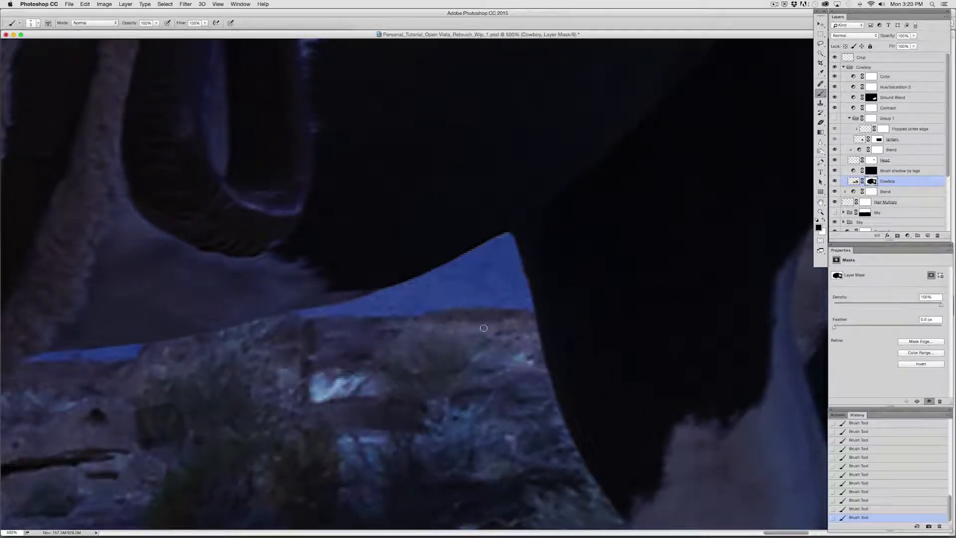
pyautogui.moveTo(484, 328); pyautogui.dragTo(366, 259)
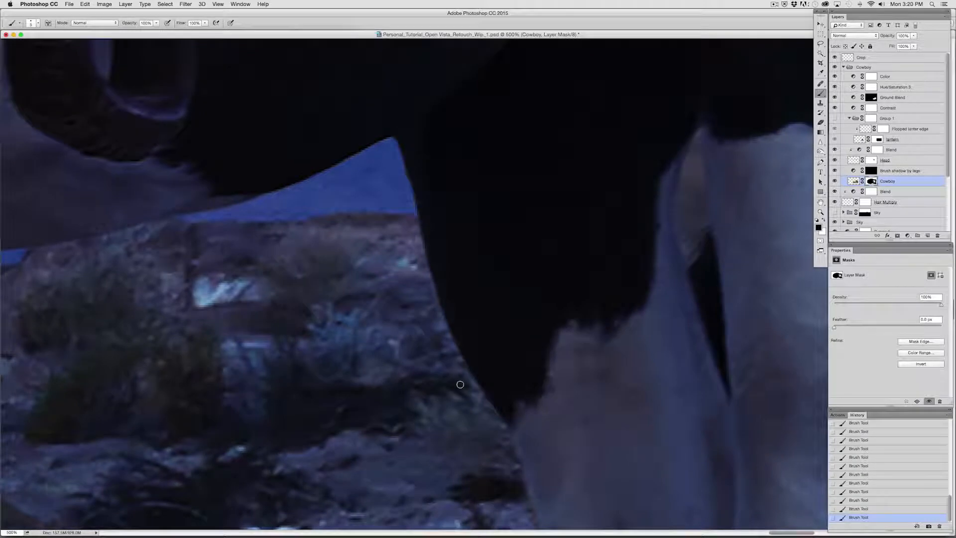
pyautogui.moveTo(536, 411); pyautogui.dragTo(366, 256)
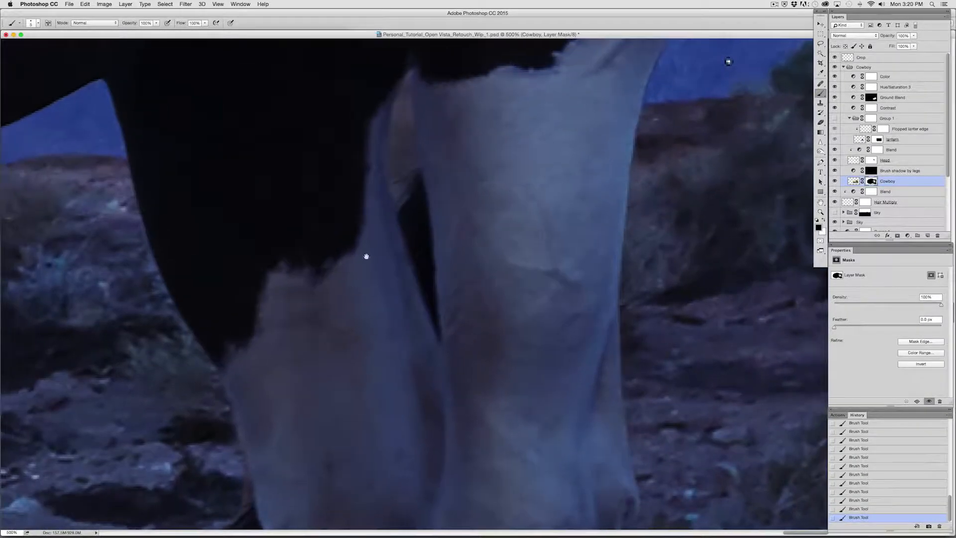
pyautogui.moveTo(634, 177); pyautogui.dragTo(433, 254)
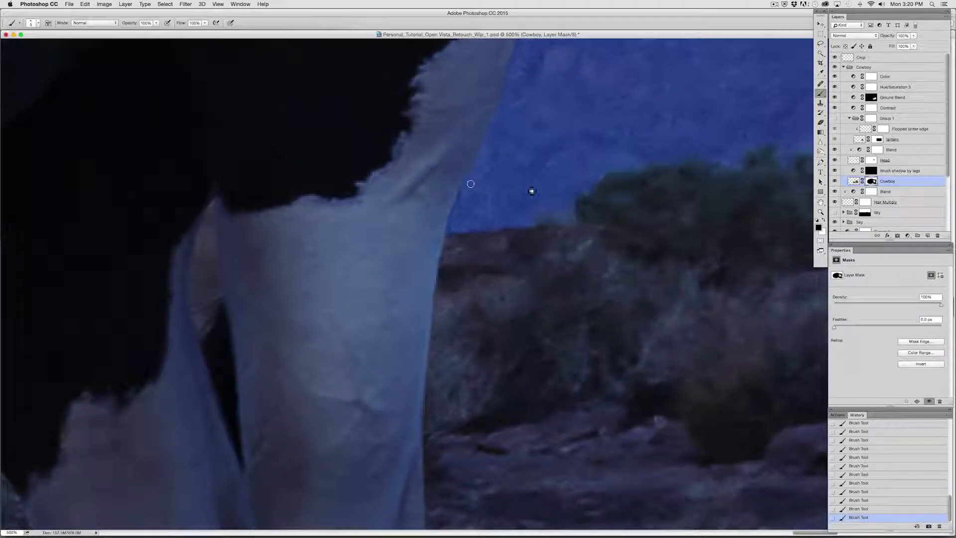
pyautogui.moveTo(460, 242)
pyautogui.mouseDown()
pyautogui.moveTo(599, 208)
pyautogui.moveTo(512, 335)
pyautogui.moveTo(437, 252)
pyautogui.moveTo(421, 355)
pyautogui.mouseUp()
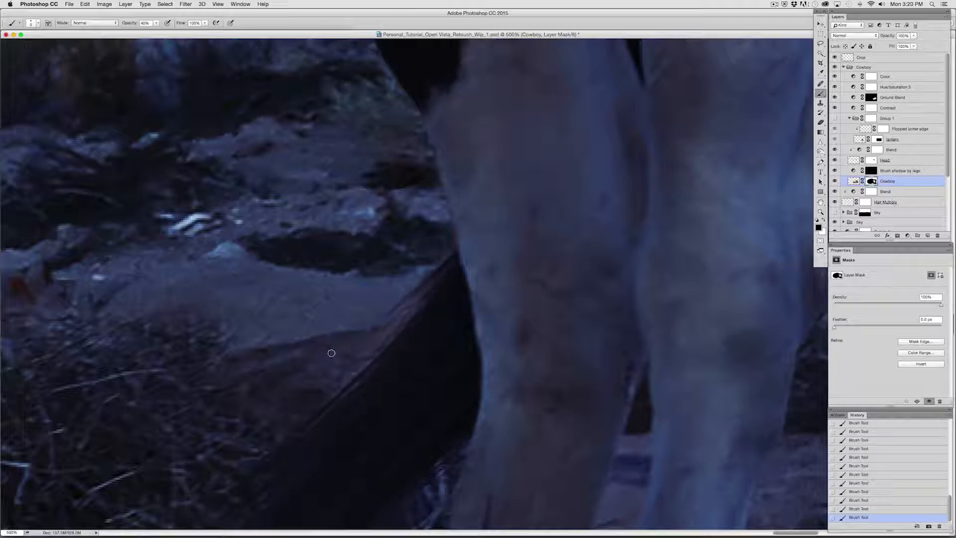
# Step: Touch up the Cowboy mask at the hind leg's hock at 40% opacity, return the brush to 100%, and check the edge with the mask overlay
pyautogui.scroll(-5, 341, 405)
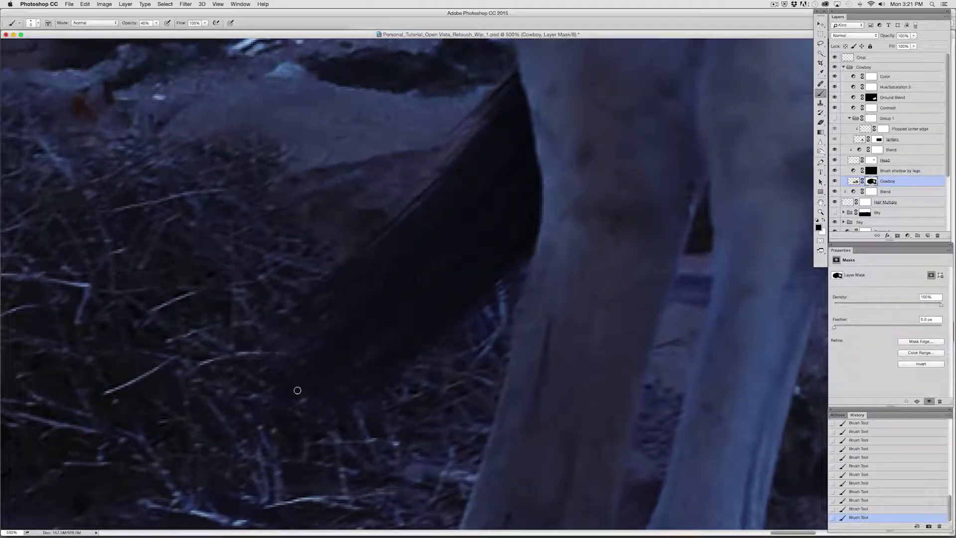
pyautogui.moveTo(474, 346); pyautogui.dragTo(289, 401)
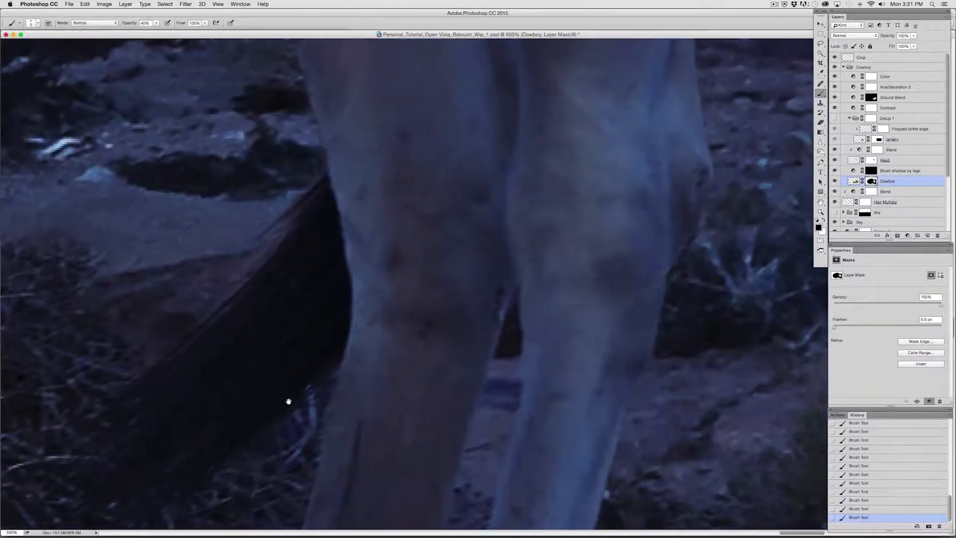
pyautogui.moveTo(439, 382); pyautogui.dragTo(166, 490)
pyautogui.moveTo(416, 309); pyautogui.dragTo(425, 312)
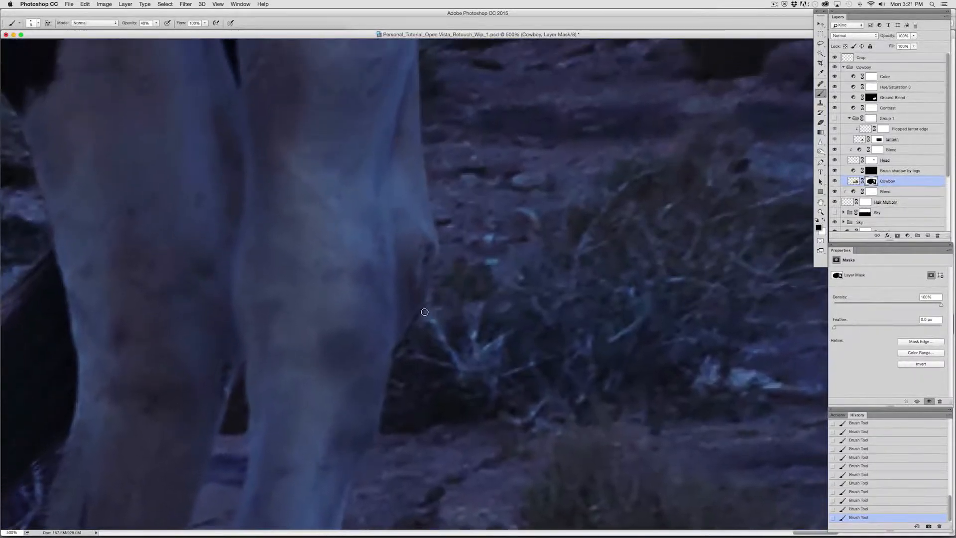
pyautogui.press('0')
pyautogui.press('\\')
pyautogui.press('\\')
pyautogui.press('\\')
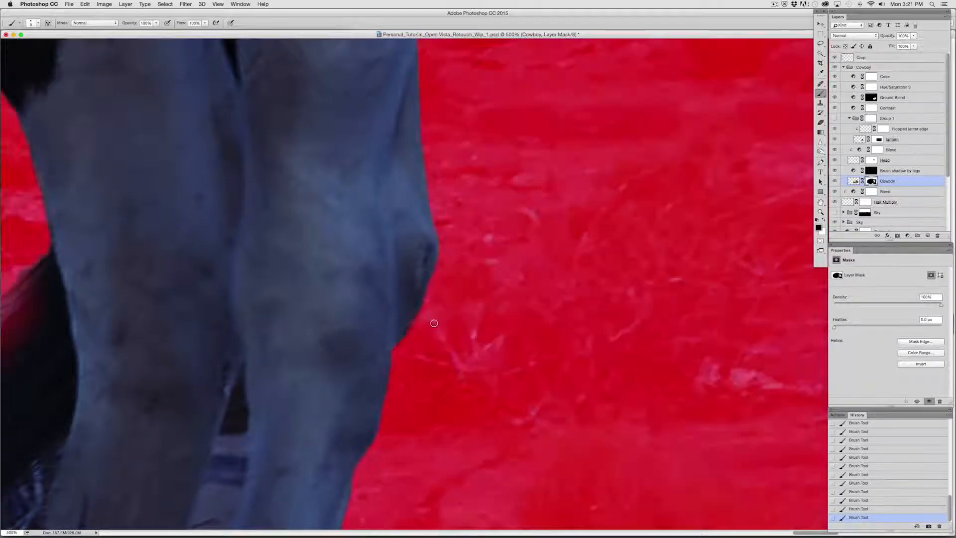
pyautogui.press('\\')
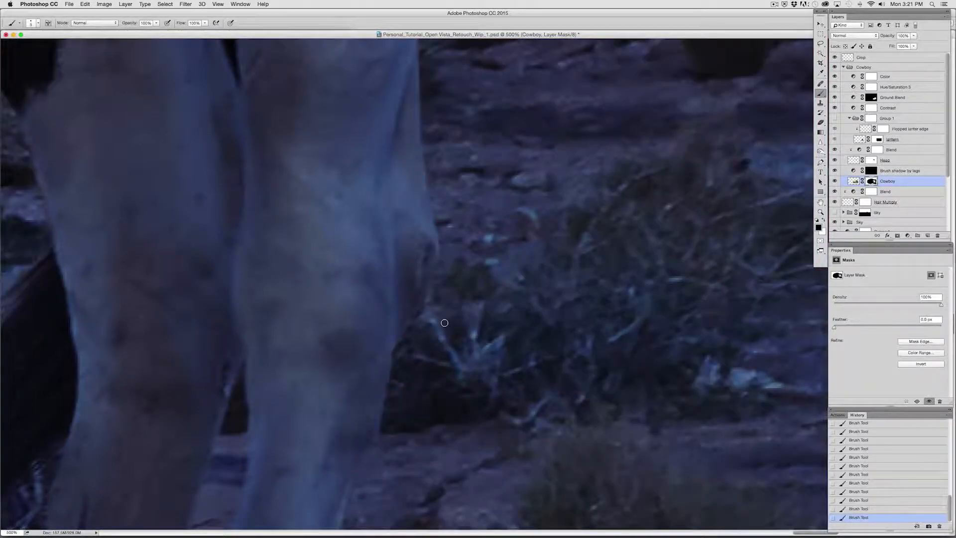
# Step: Collapse the Cowboy group and add a medium-blue Solid Color fill layer with hue 222° above it
pyautogui.press('super+0')
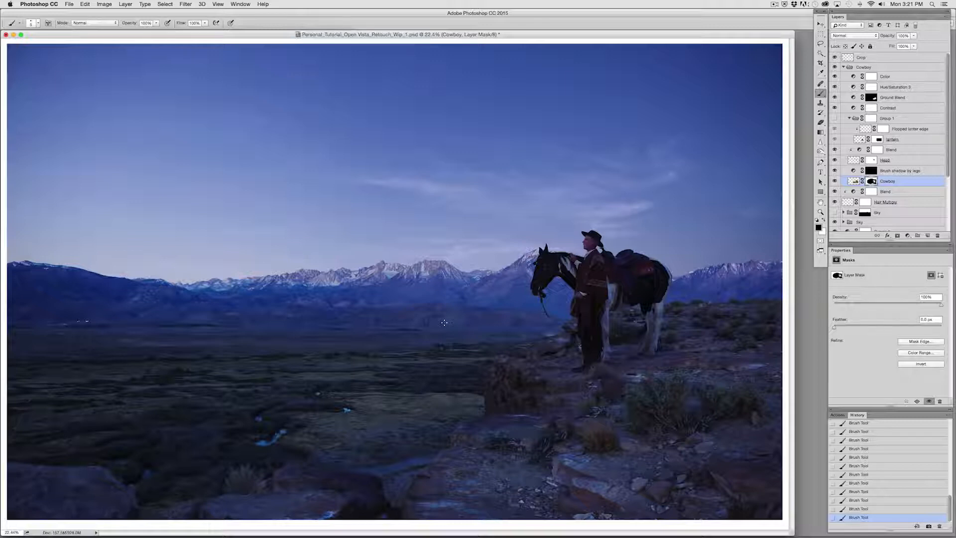
pyautogui.press('super+minus')
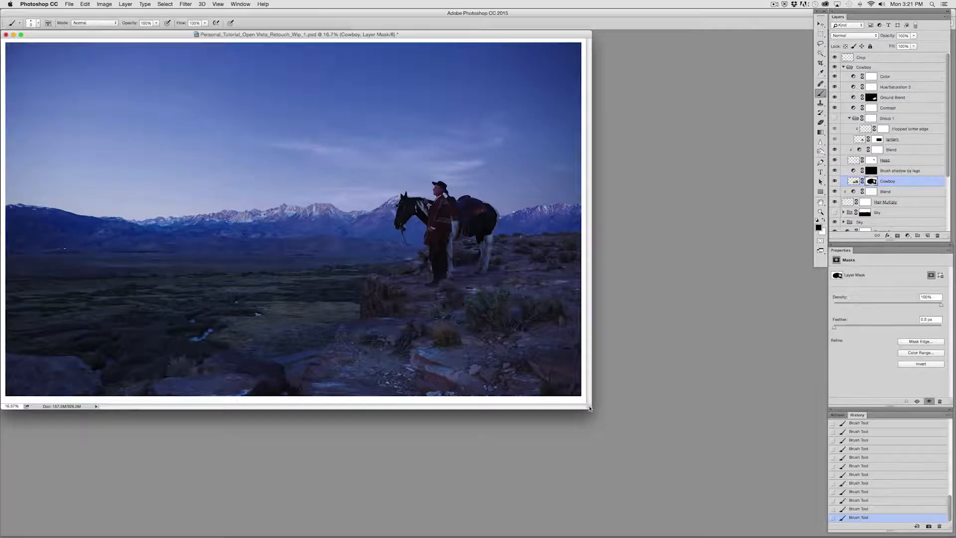
pyautogui.moveTo(590, 408); pyautogui.dragTo(795, 522)
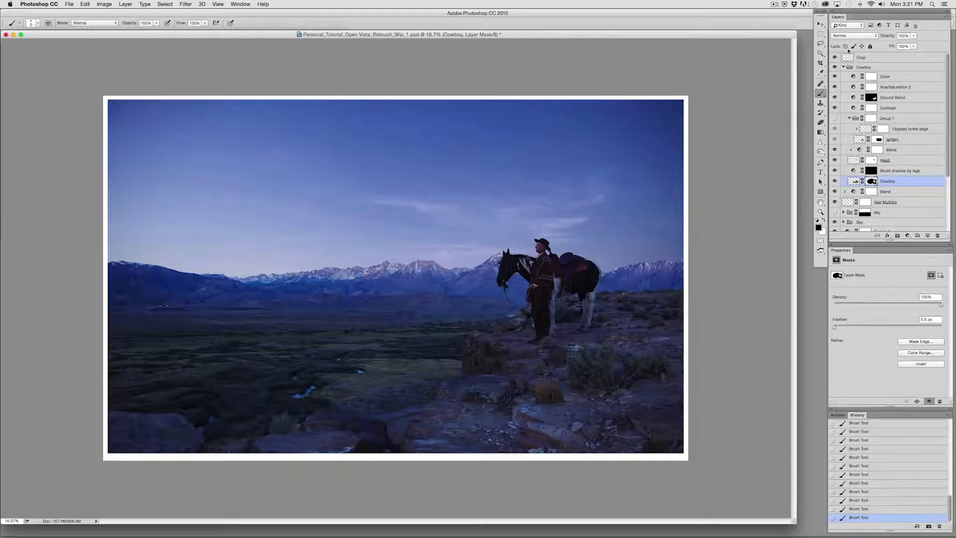
pyautogui.click(844, 67)
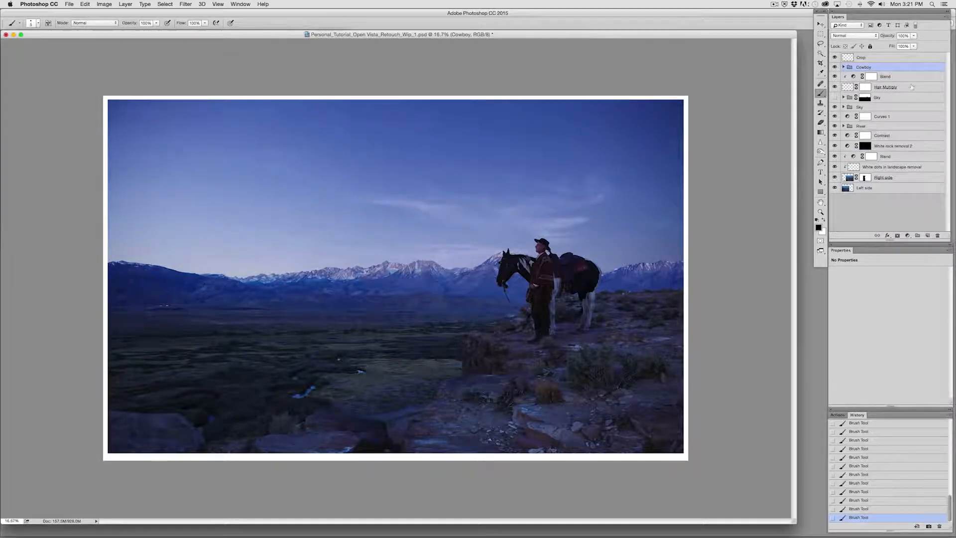
pyautogui.click(908, 235)
pyautogui.click(916, 242)
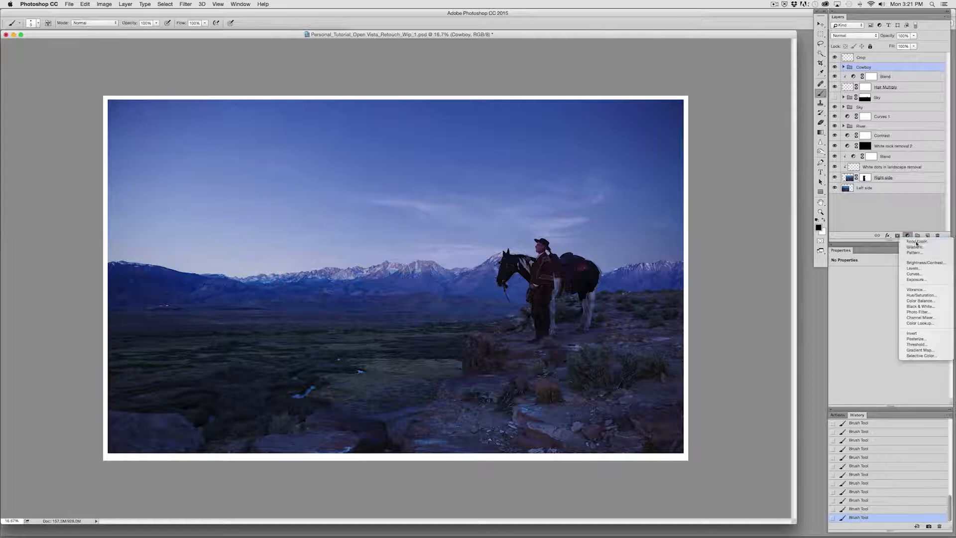
pyautogui.click(483, 186)
pyautogui.click(451, 179)
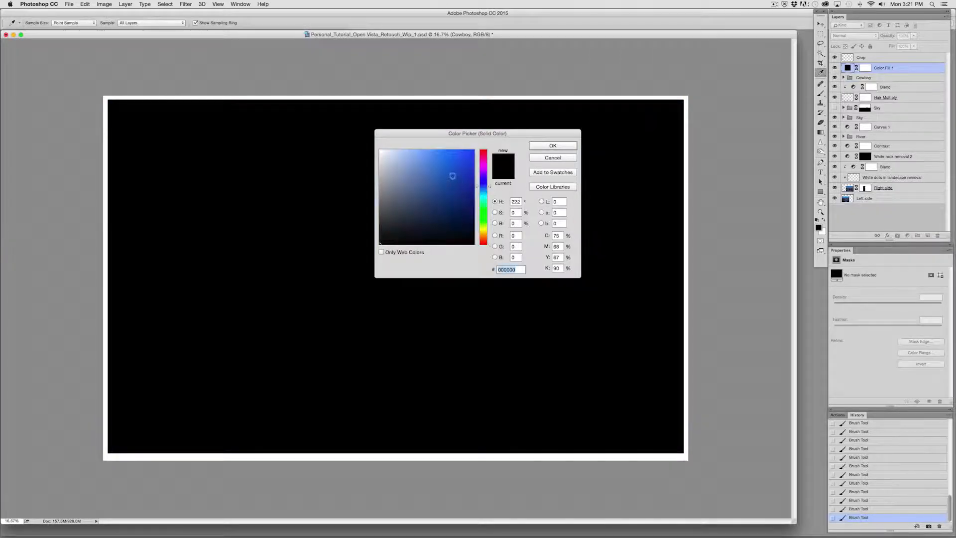
pyautogui.click(551, 147)
# Step: Set the blue fill layer to Color blend mode at 7% opacity
pyautogui.click(867, 36)
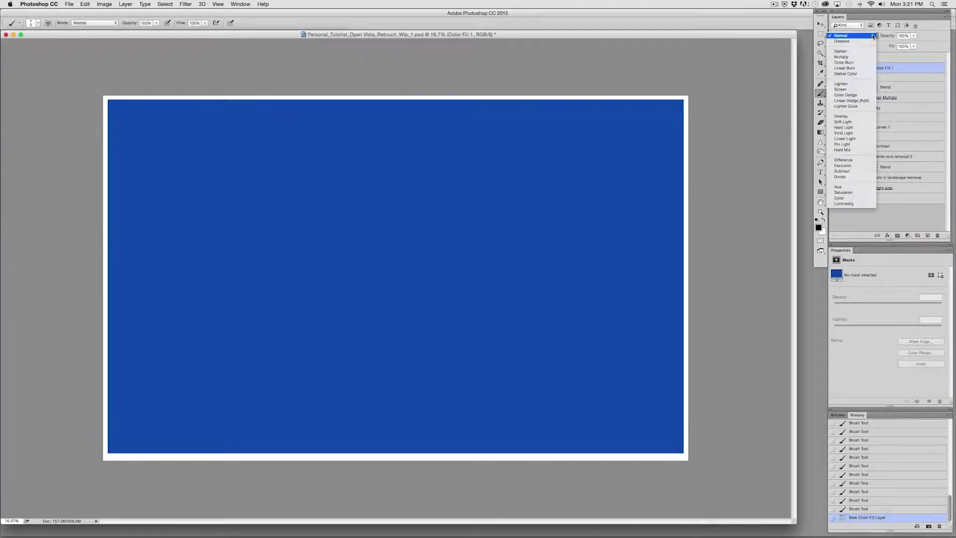
pyautogui.click(840, 198)
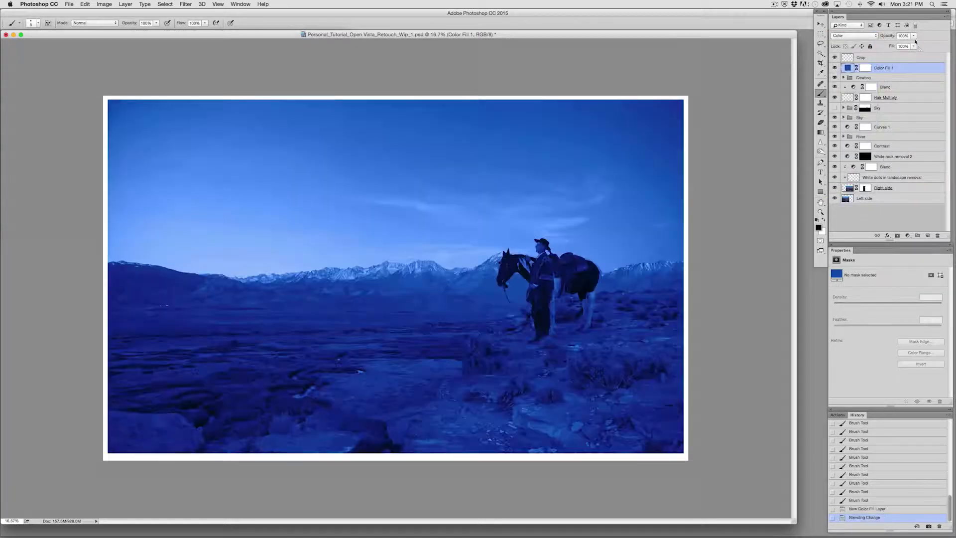
pyautogui.click(914, 36)
pyautogui.moveTo(913, 46); pyautogui.dragTo(881, 49)
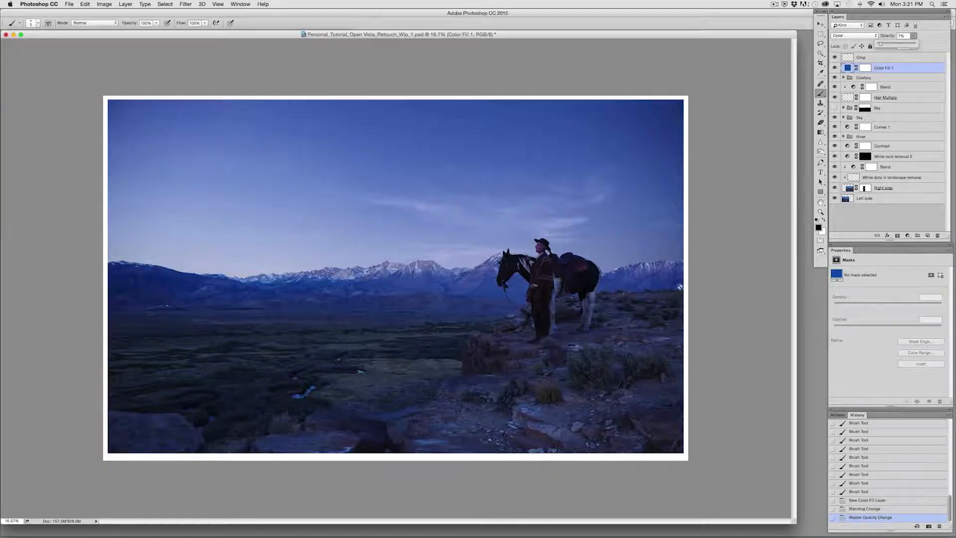
# Step: Compare the composite with and without the blue tint, and briefly with the Cowboy group hidden
pyautogui.click(835, 69)
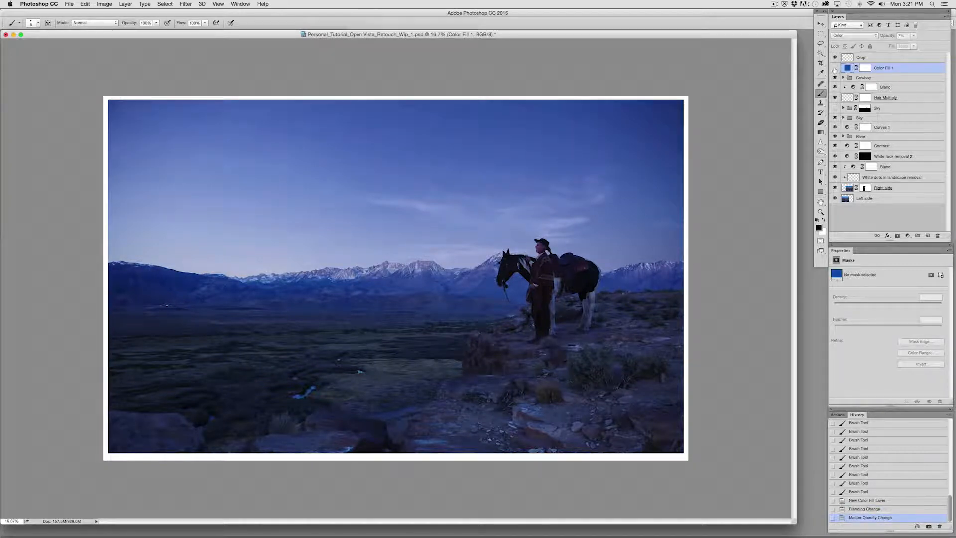
pyautogui.click(834, 69)
pyautogui.click(832, 70)
pyautogui.click(832, 69)
pyautogui.click(832, 72)
pyautogui.click(833, 76)
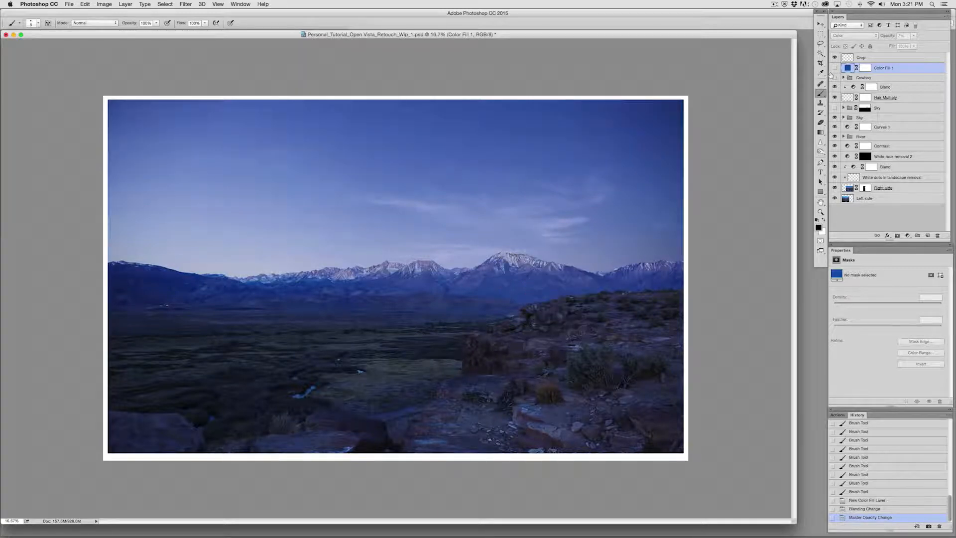
pyautogui.click(834, 77)
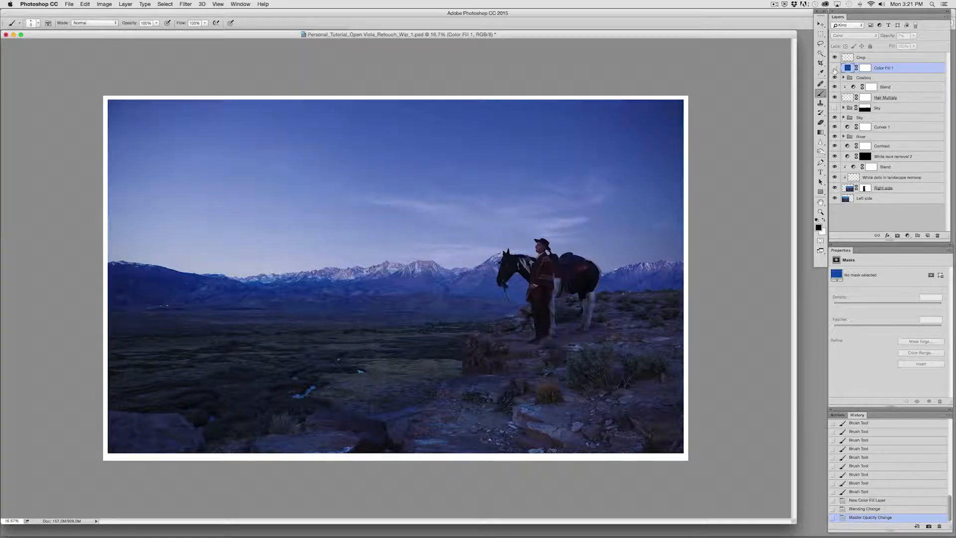
pyautogui.click(834, 69)
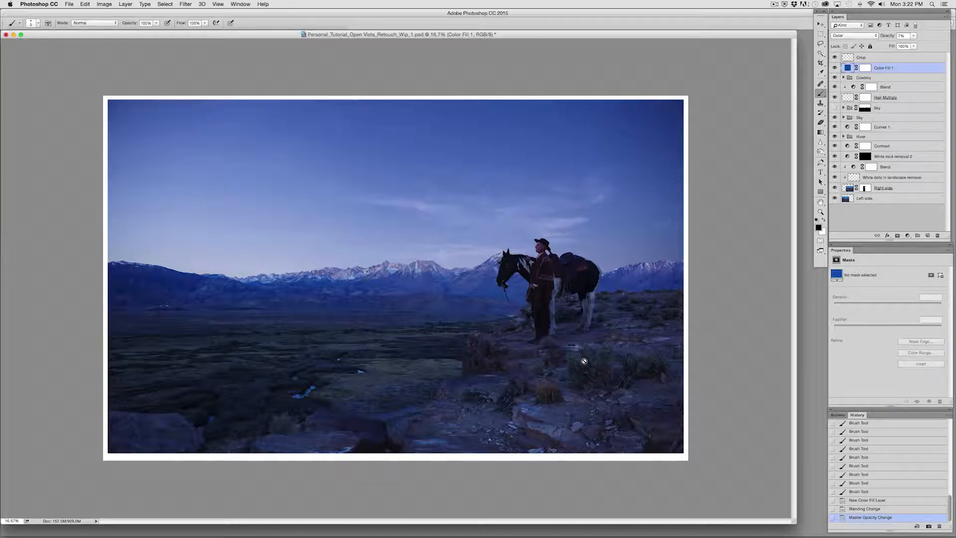
# Step: Rasterize the blue fill layer
pyautogui.press('Return')
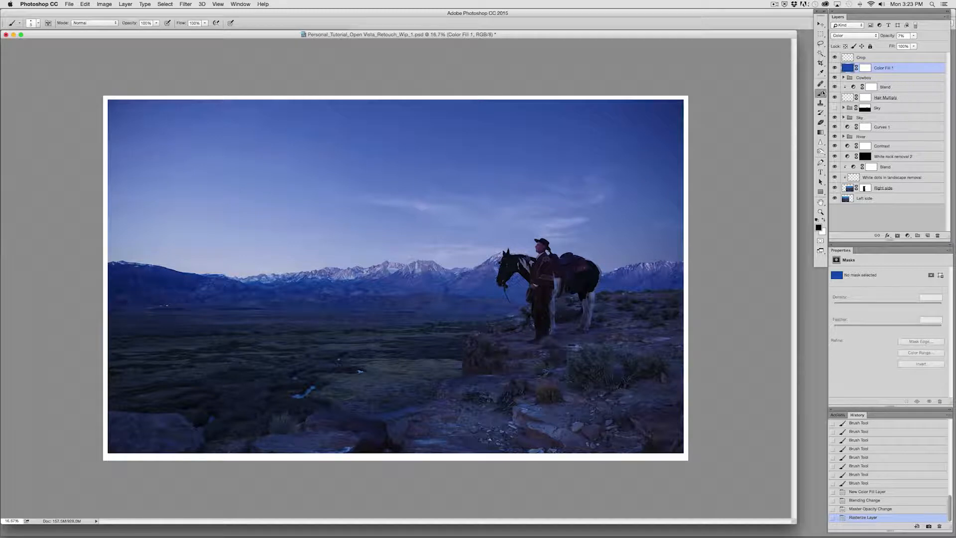
# Step: Check the background with the Cowboy group briefly hidden, and rename the Curves 1 layer to Contrast
pyautogui.click(835, 77)
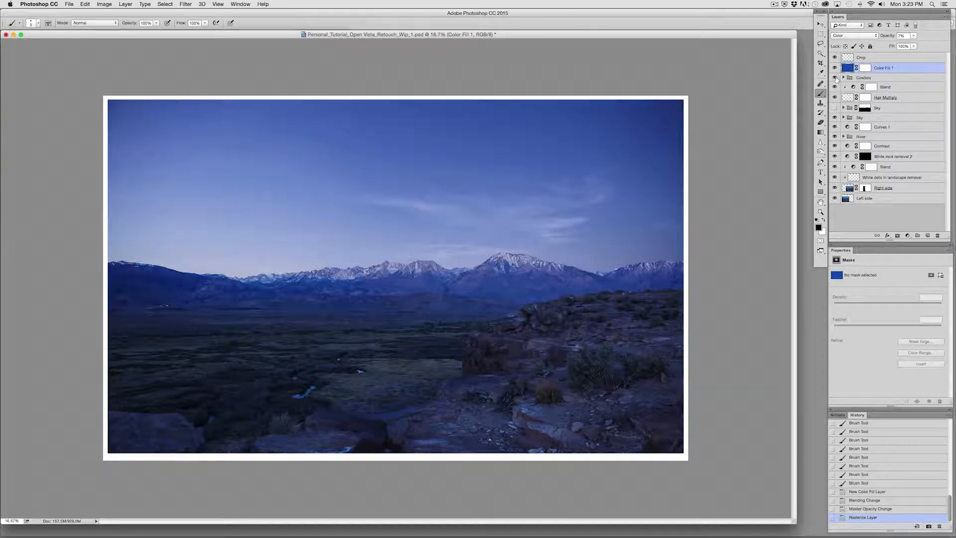
pyautogui.click(836, 77)
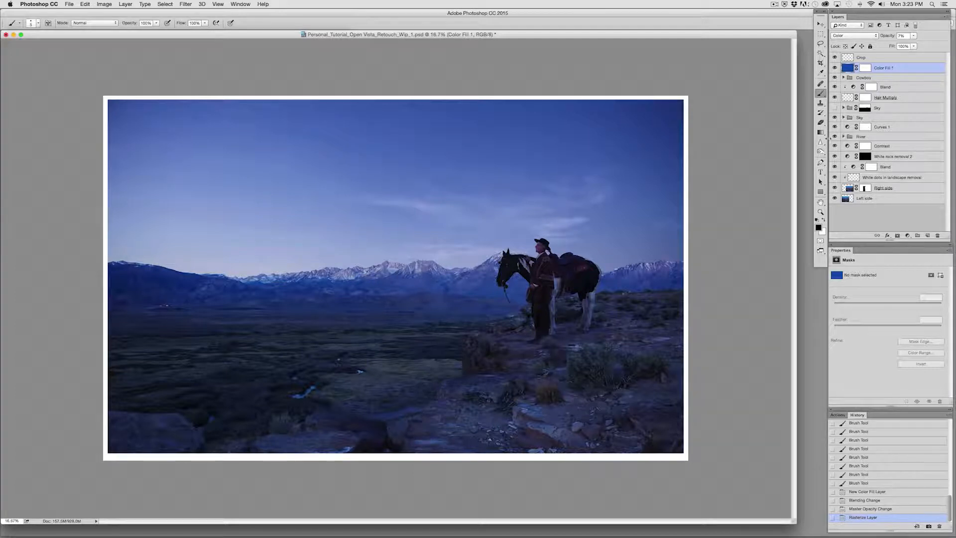
pyautogui.click(890, 130)
pyautogui.doubleClick(890, 129)
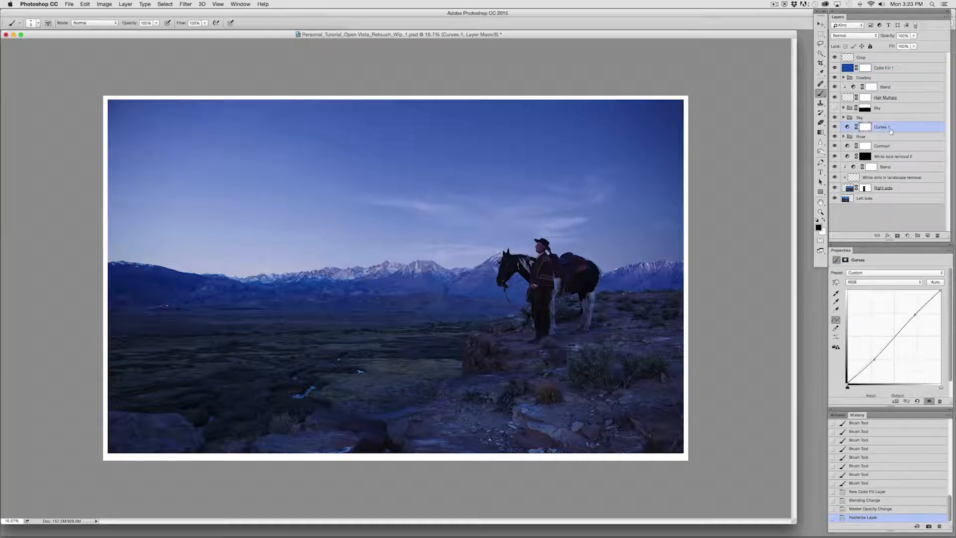
pyautogui.write('C')
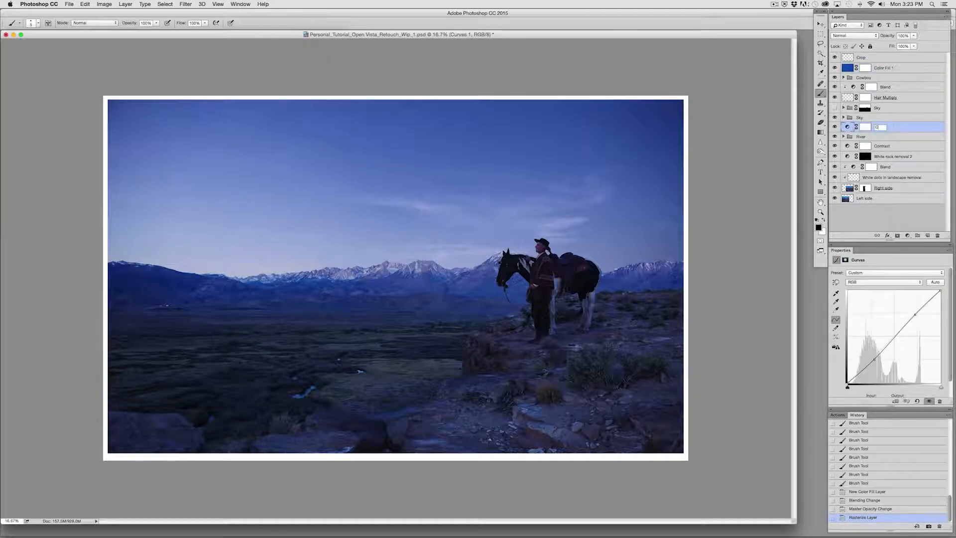
pyautogui.write('ontrast')
pyautogui.press('Return')
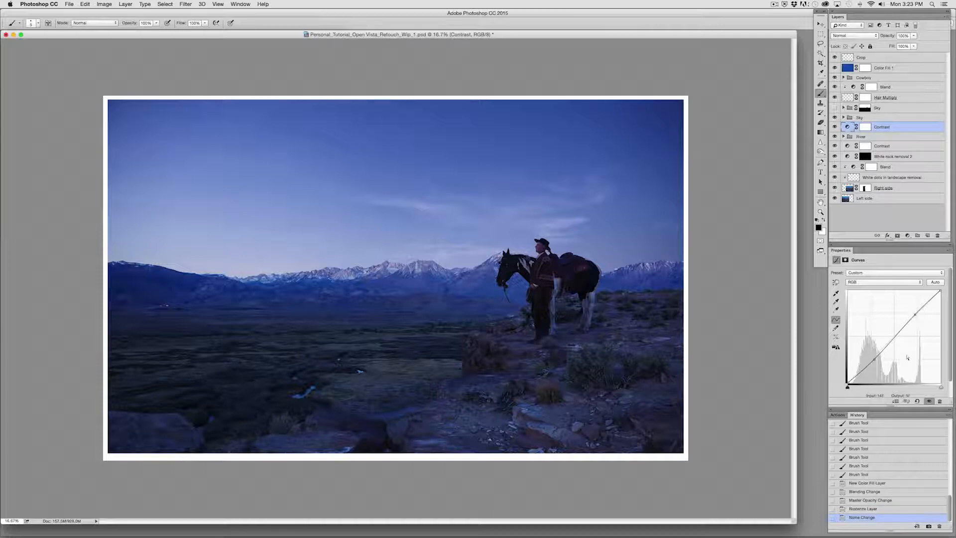
# Step: Deepen the landscape's shadows by lowering the lower point of the renamed Contrast curve and slightly adjusting its upper point
pyautogui.moveTo(875, 360); pyautogui.dragTo(875, 362)
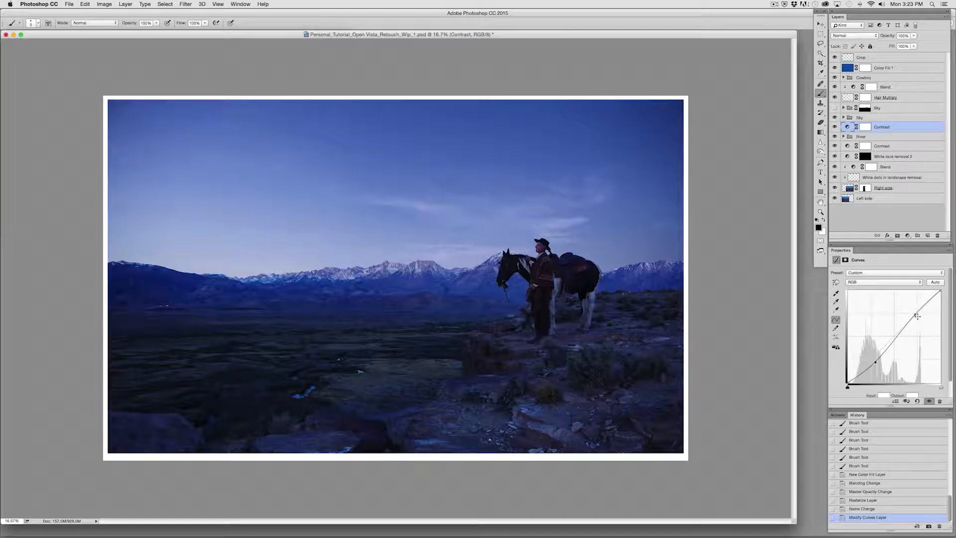
pyautogui.moveTo(916, 315); pyautogui.dragTo(917, 315)
pyautogui.click(874, 362)
# Step: Nudge the lower curve point of the Contrast layer inside the Cowboy group to a slightly lower input level
pyautogui.click(843, 77)
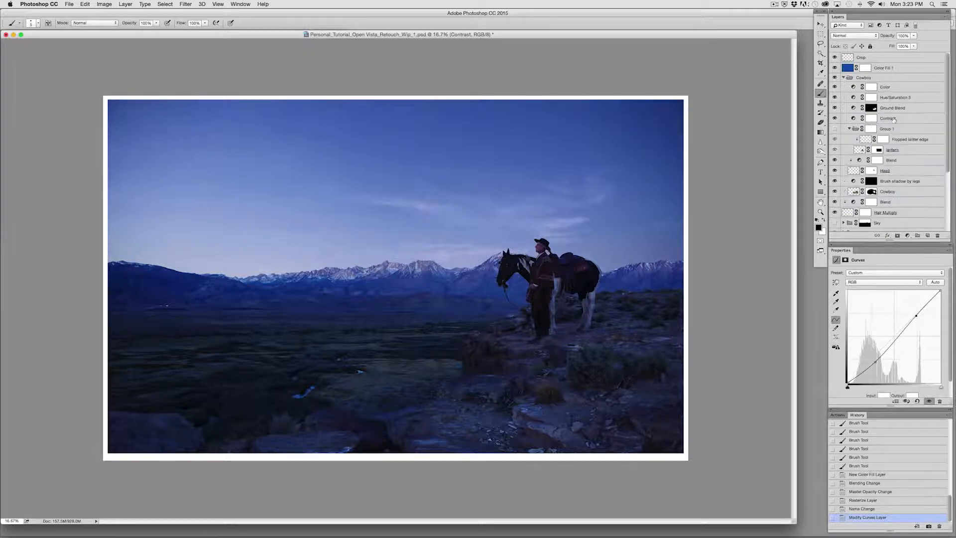
pyautogui.click(894, 119)
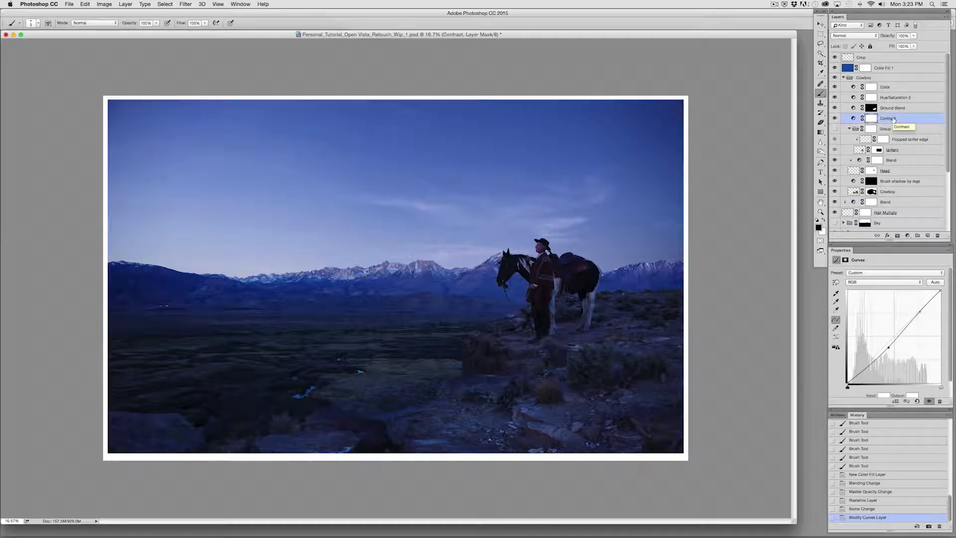
pyautogui.press('Left')
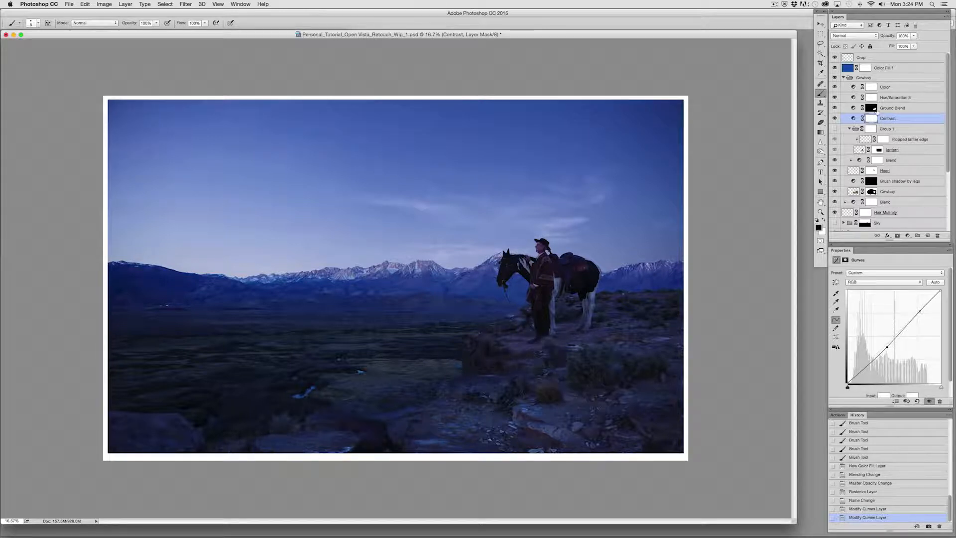
# Step: Darken the midtones of the Ground Blend curve slightly and add a second point in its highlights
pyautogui.click(854, 108)
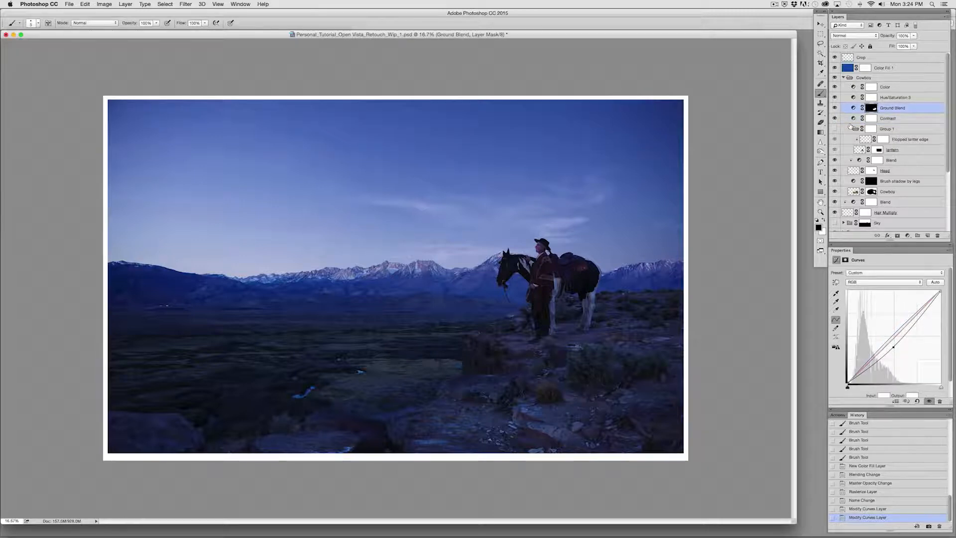
pyautogui.press('Down')
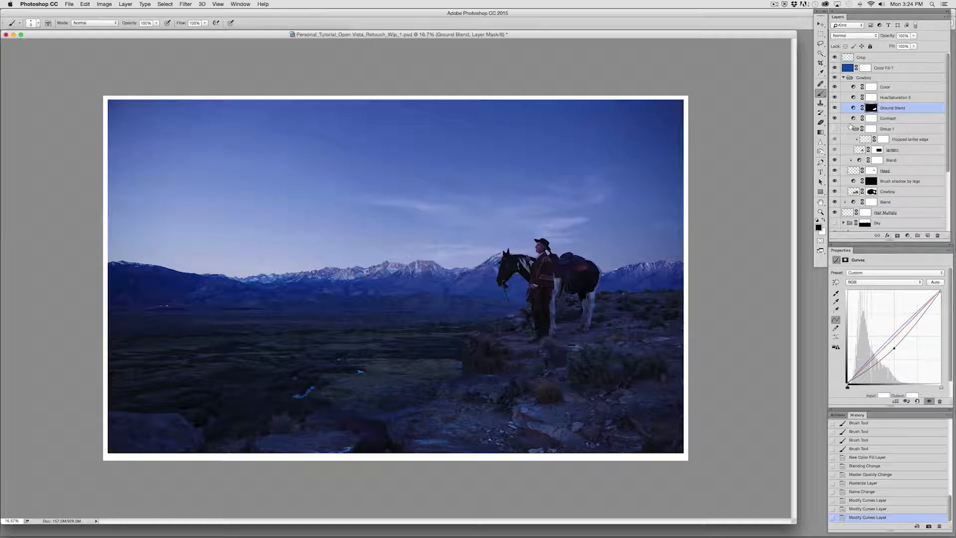
pyautogui.moveTo(916, 323); pyautogui.dragTo(918, 321)
# Step: Show Group 1, which holds the lantern, inspect the cowboy's lower legs up close, and rename the group Lantern
pyautogui.click(835, 129)
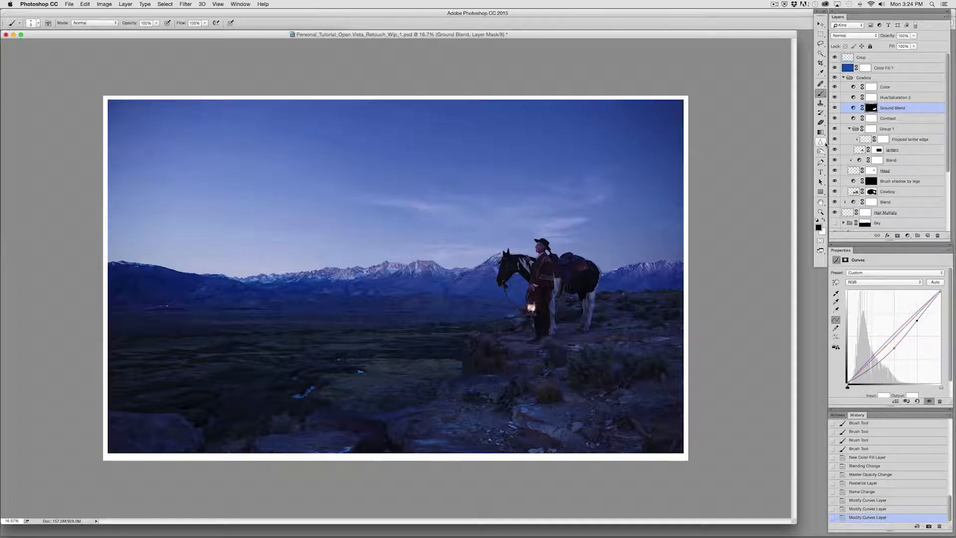
pyautogui.press('super+plus')
pyautogui.press('super+plus')
pyautogui.press('super+plus')
pyautogui.press('super+plus')
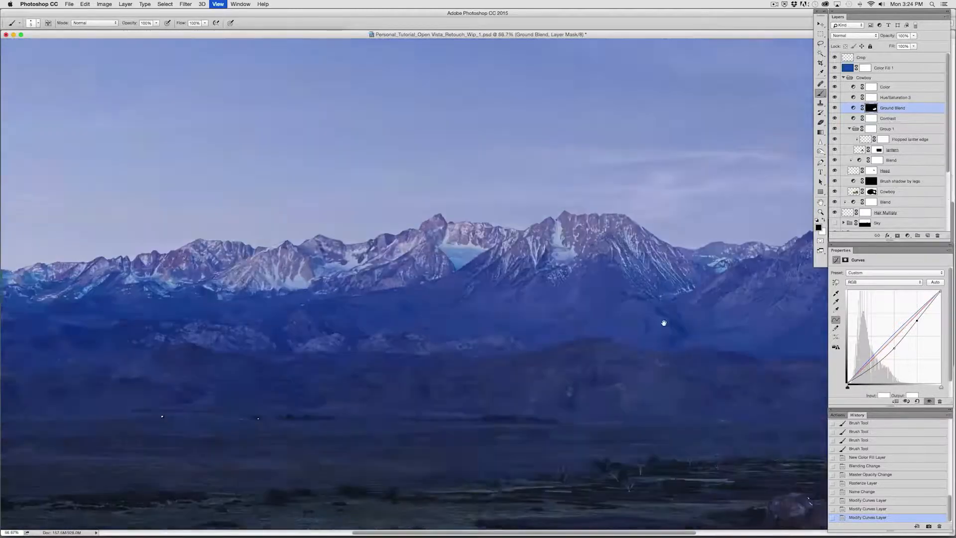
pyautogui.moveTo(742, 394); pyautogui.dragTo(431, 359)
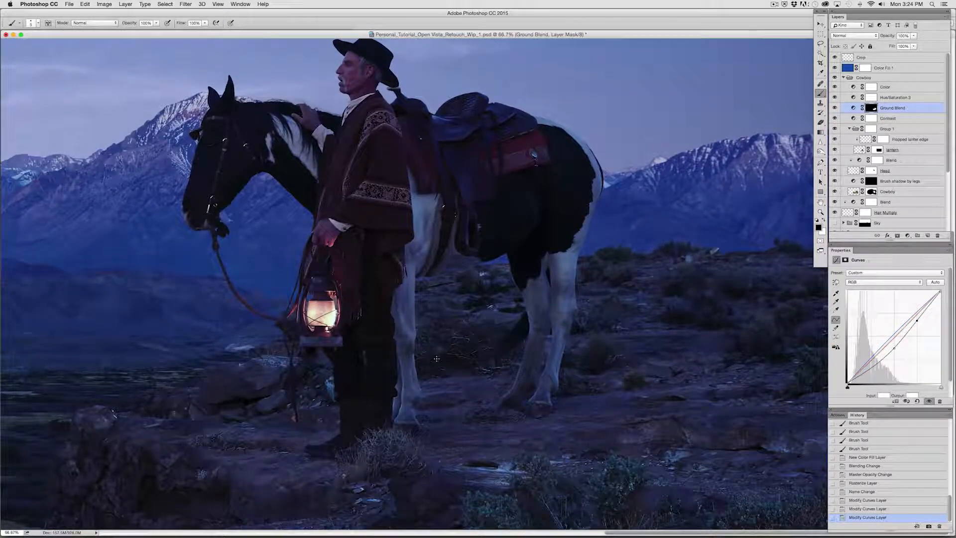
pyautogui.press('super+plus')
pyautogui.press('super+plus')
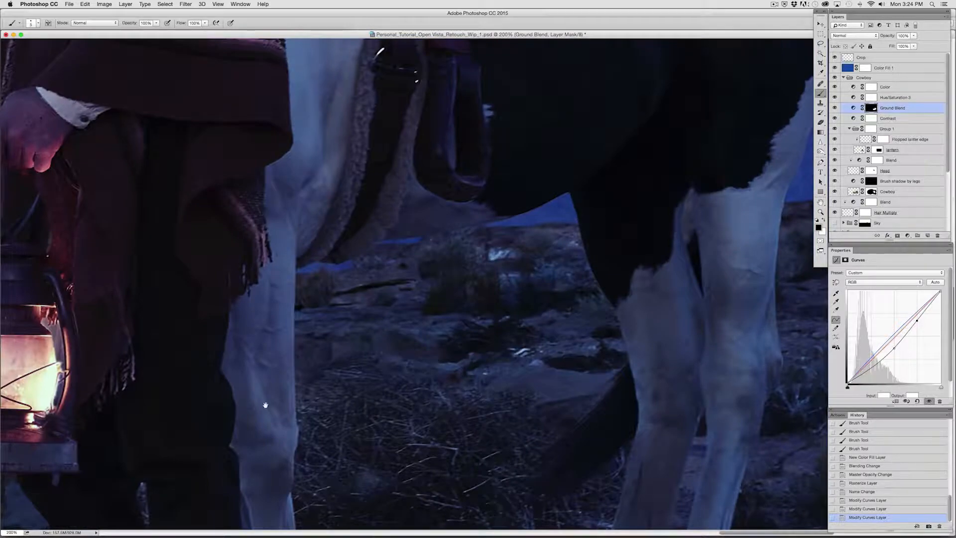
pyautogui.moveTo(265, 405); pyautogui.dragTo(593, 194)
pyautogui.moveTo(358, 444); pyautogui.dragTo(473, 316)
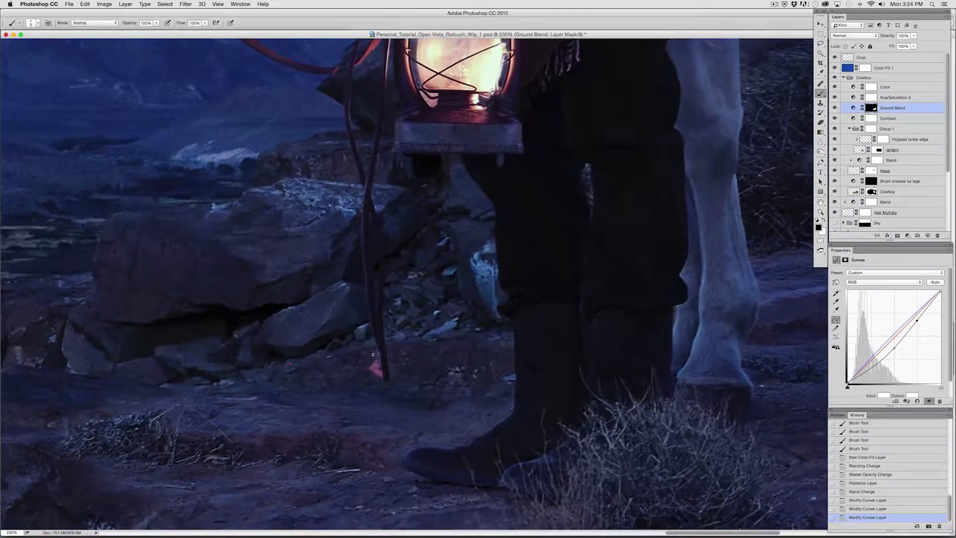
pyautogui.scroll(2, 373, 299)
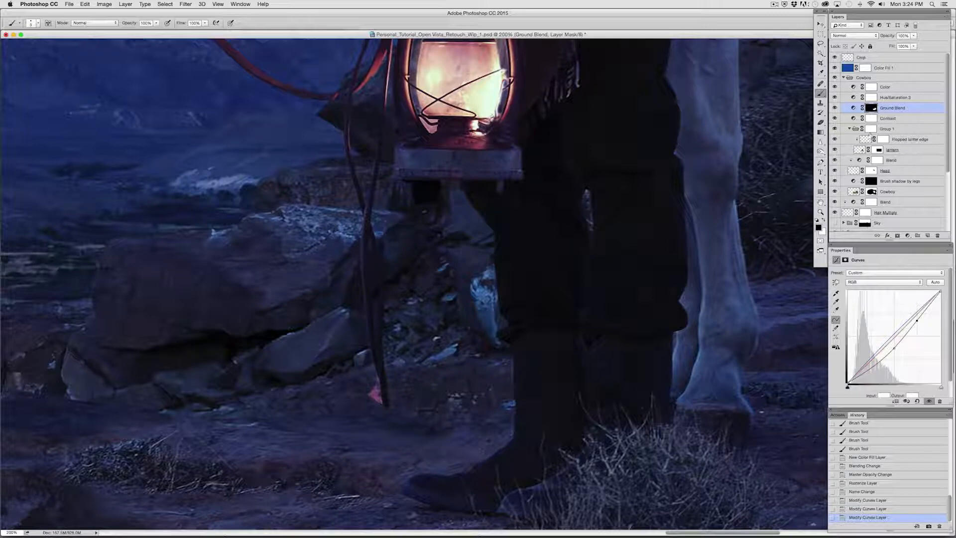
pyautogui.click(890, 129)
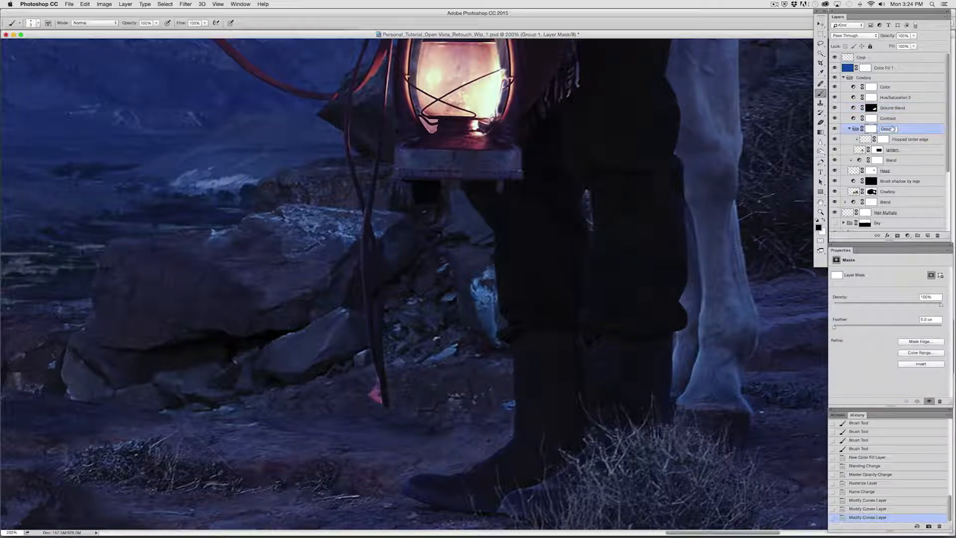
pyautogui.press('Return')
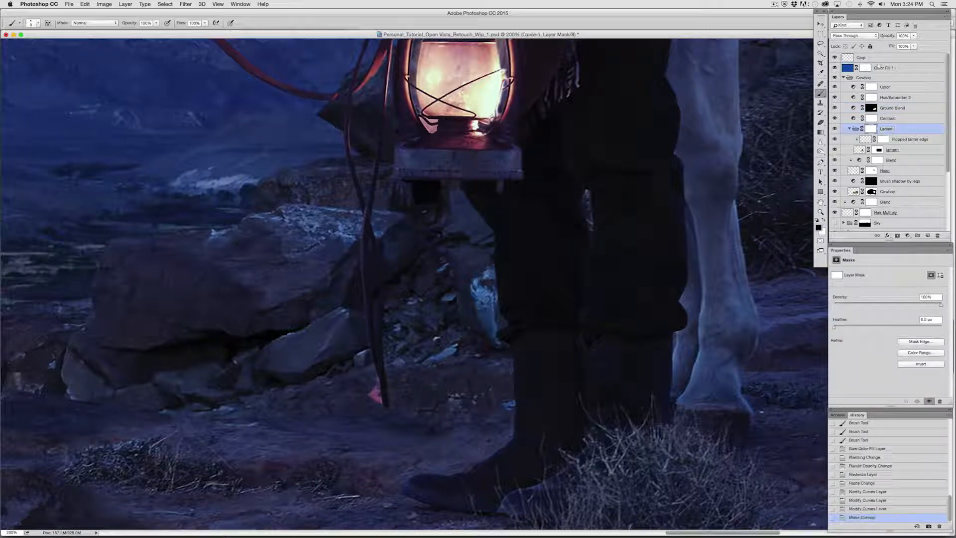
# Step: Lasso the pink patch beside the tip of the hanging rein and hide it on the lantern layer's mask
pyautogui.click(871, 192)
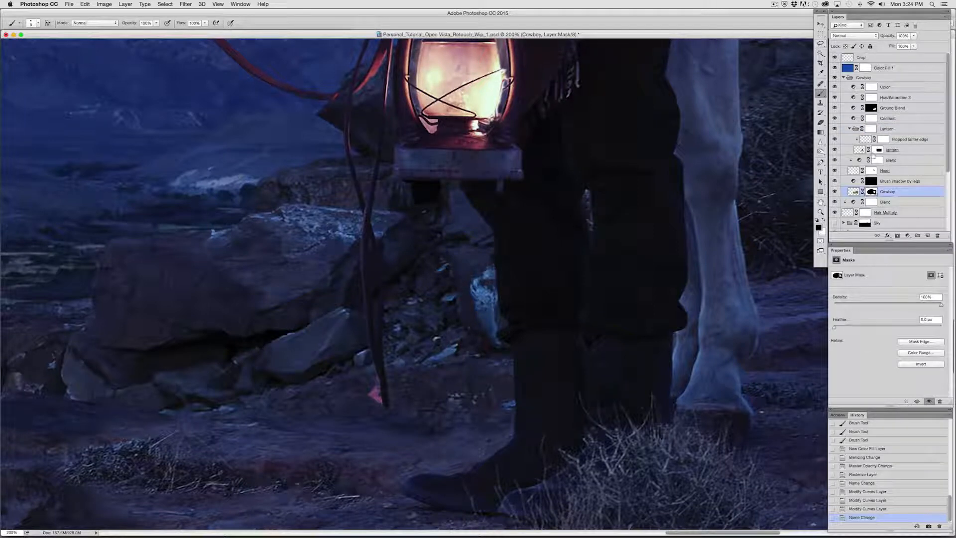
pyautogui.click(878, 149)
pyautogui.press('l')
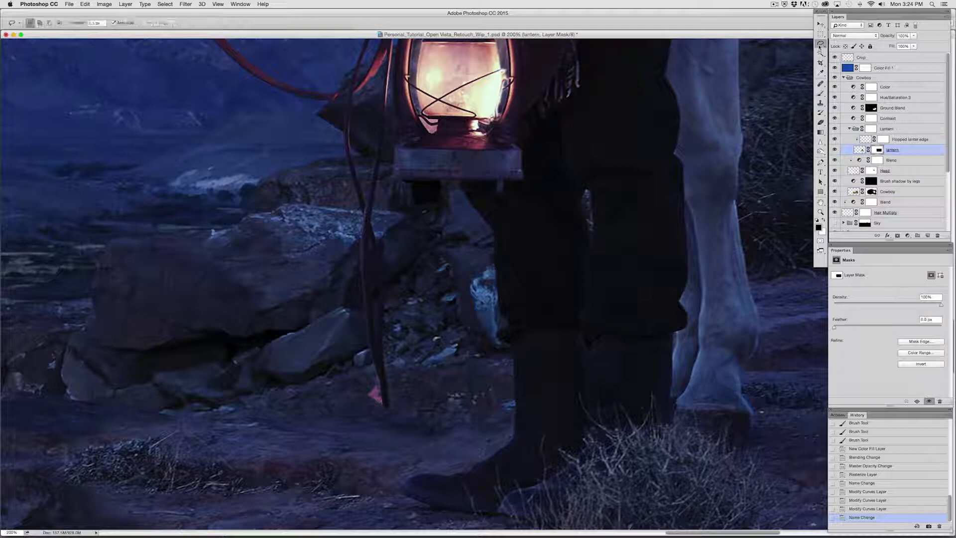
pyautogui.moveTo(377, 374)
pyautogui.mouseDown()
pyautogui.moveTo(386, 409)
pyautogui.moveTo(374, 427)
pyautogui.moveTo(340, 343)
pyautogui.mouseUp()
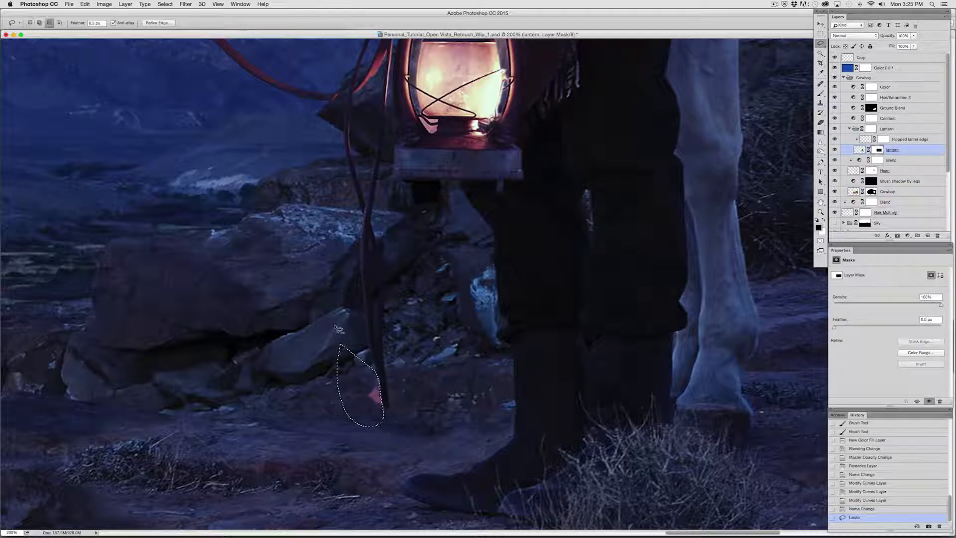
pyautogui.hotkey('alt', 'BackSpace')
pyautogui.press('super+d')
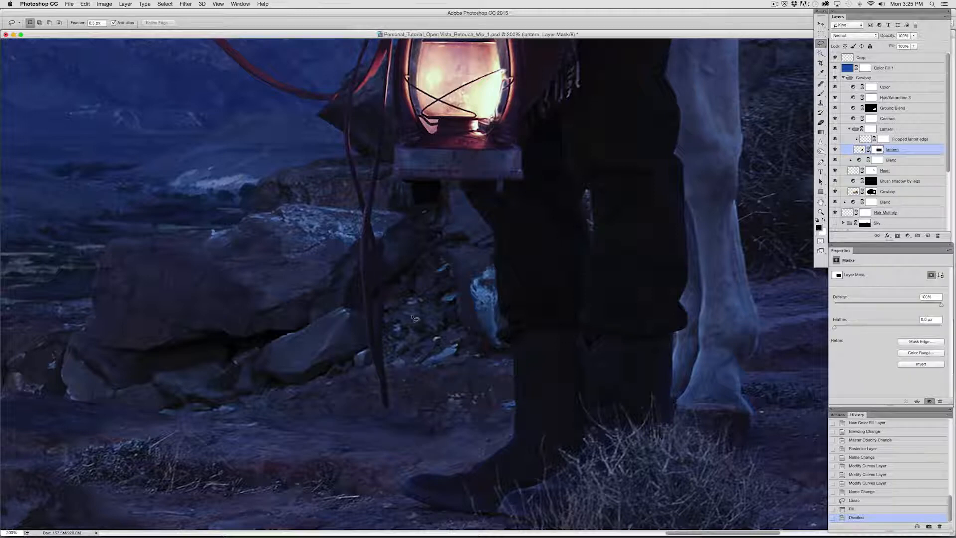
# Step: Restore the edge of the red strap beside the lantern on the lantern mask with a small Eraser at 100% opacity
pyautogui.moveTo(389, 218); pyautogui.dragTo(375, 322)
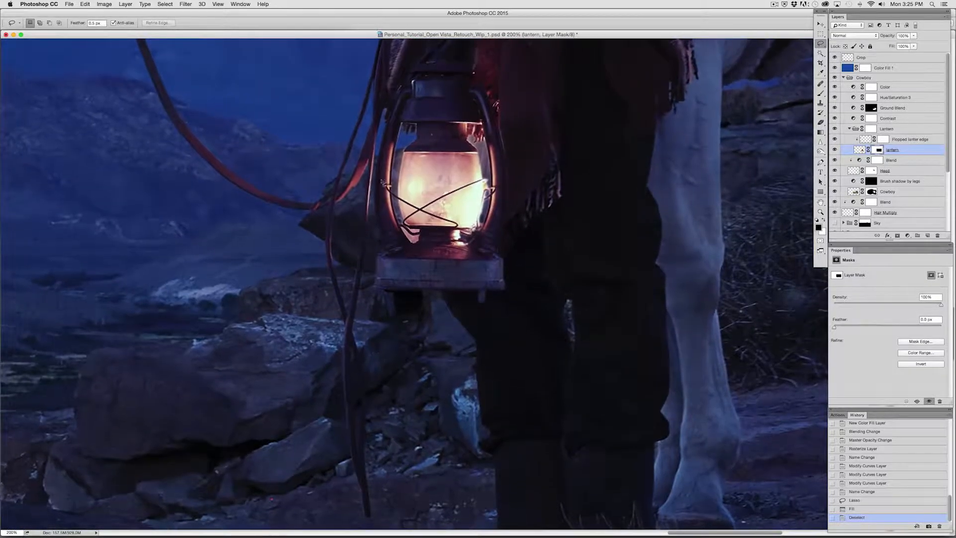
pyautogui.press('super+plus')
pyautogui.press('super+plus')
pyautogui.press('super+plus')
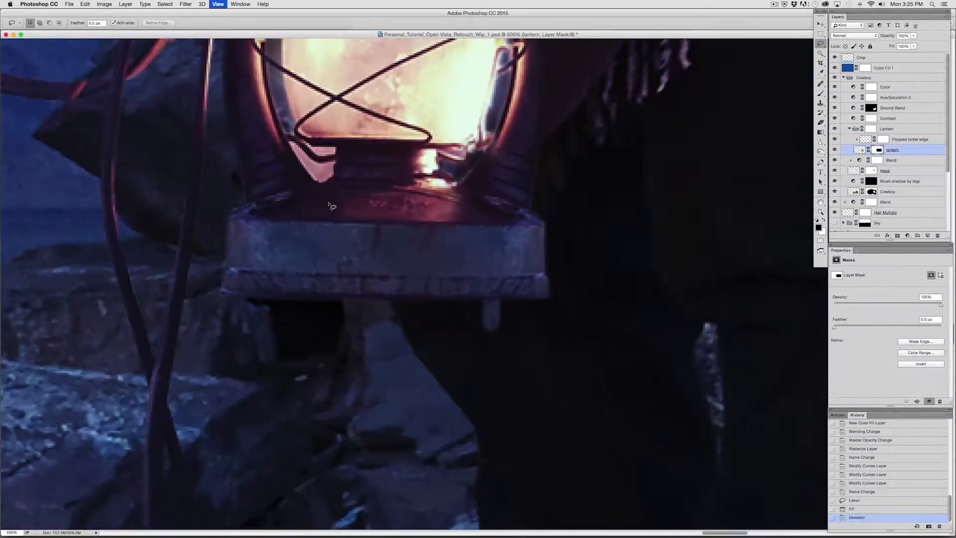
pyautogui.moveTo(377, 284); pyautogui.dragTo(574, 363)
pyautogui.click(820, 122)
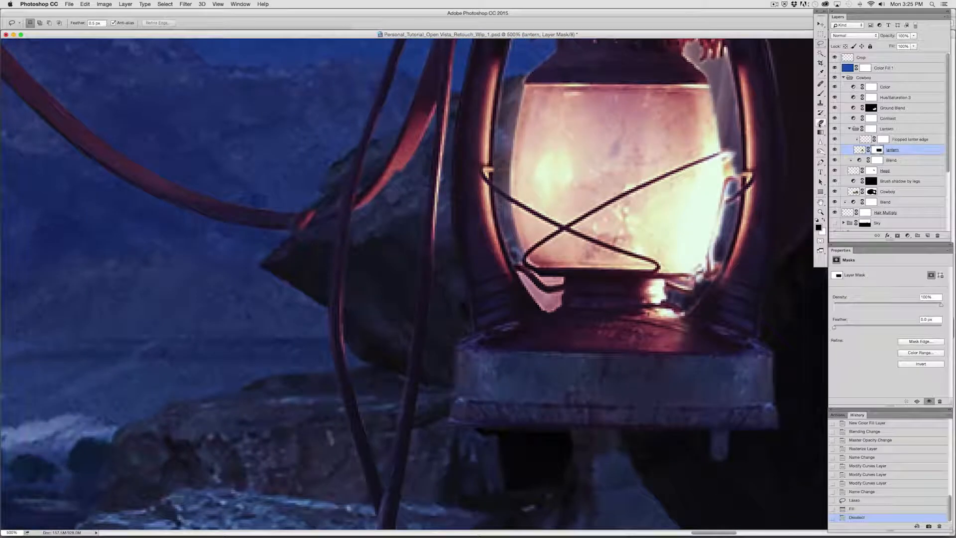
pyautogui.press('0')
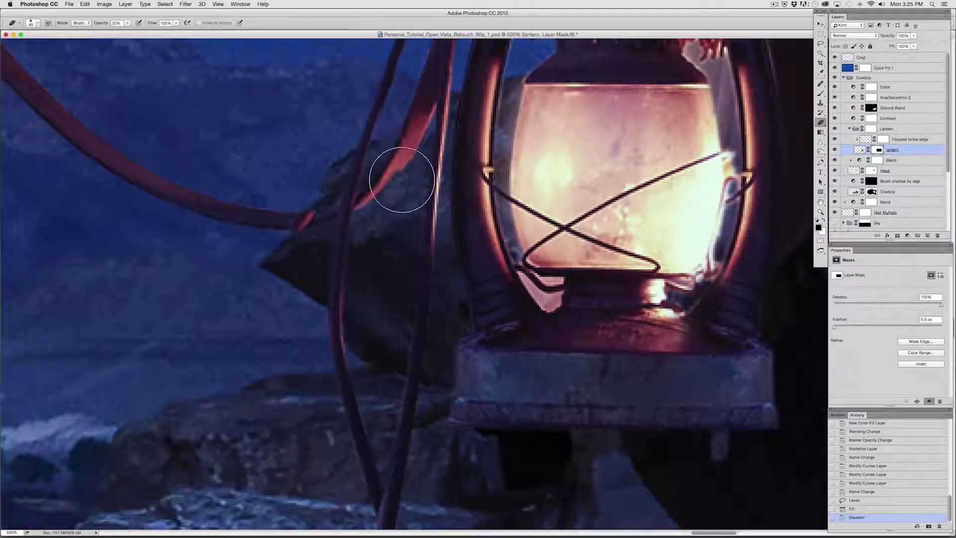
pyautogui.press('[')
pyautogui.press('[')
pyautogui.press('[')
pyautogui.press('[')
pyautogui.press('[')
pyautogui.press('[')
pyautogui.press('[')
pyautogui.press('[')
pyautogui.press('[')
pyautogui.press('[')
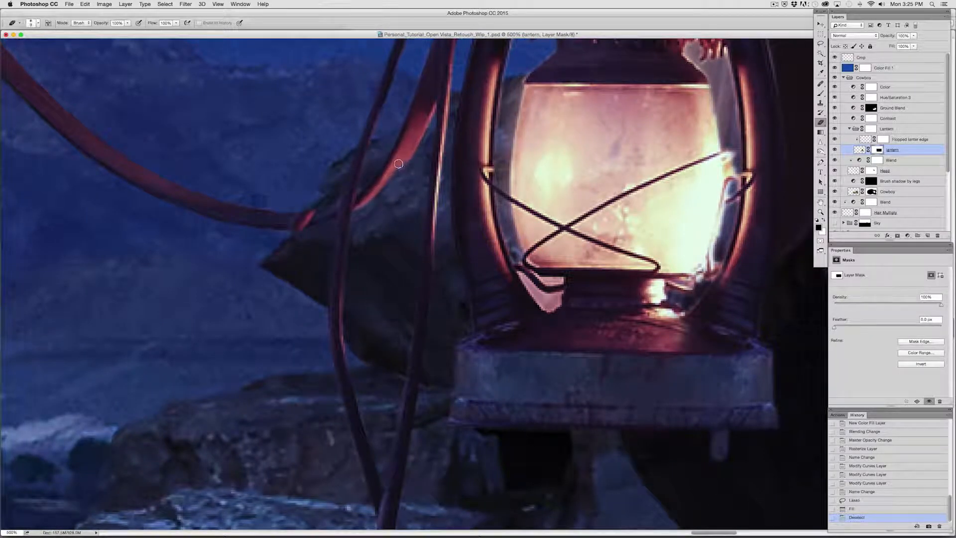
pyautogui.moveTo(396, 168); pyautogui.dragTo(381, 183)
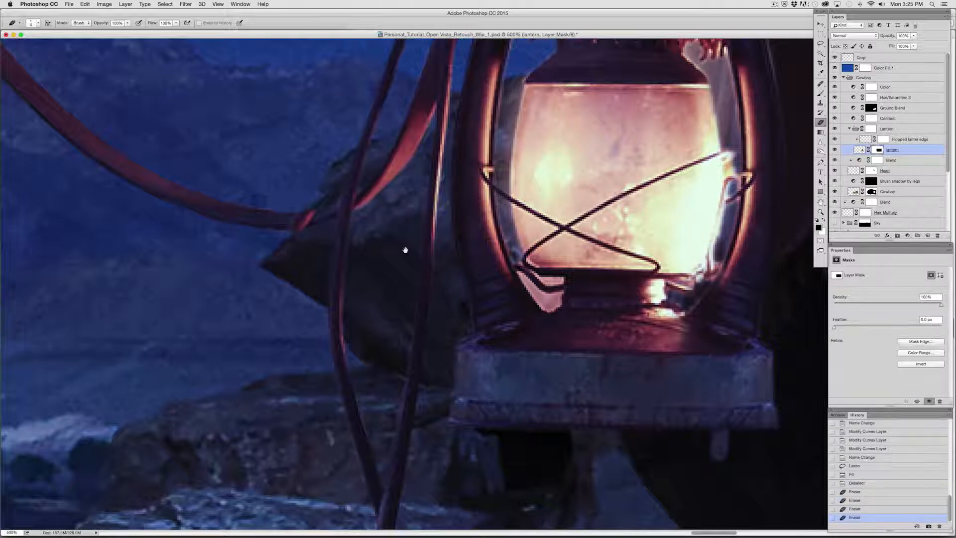
# Step: Clean the lantern mask along the edges of the two hanging reins and the lantern's near side with a small black brush
pyautogui.scroll(-3, 393, 239)
pyautogui.click(820, 93)
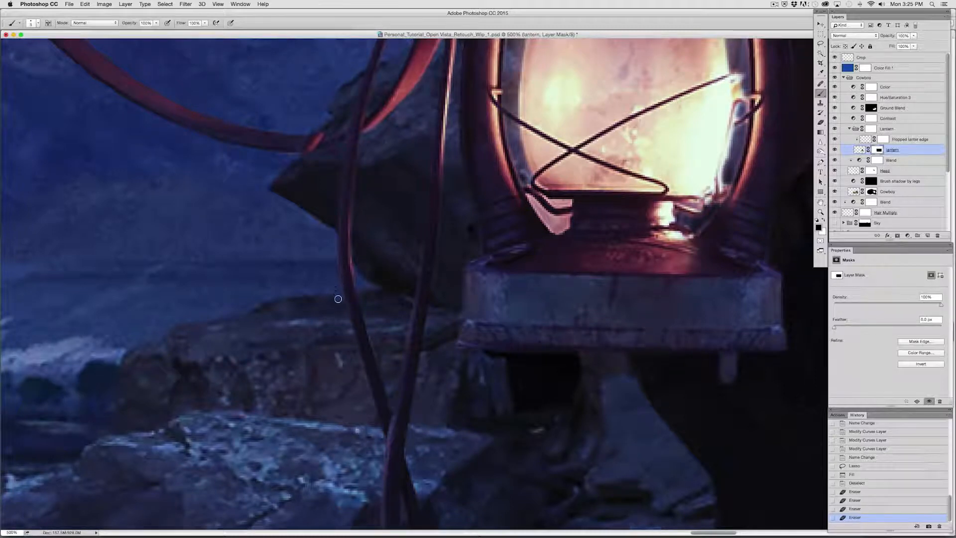
pyautogui.moveTo(332, 275)
pyautogui.mouseDown()
pyautogui.moveTo(340, 311)
pyautogui.moveTo(380, 361)
pyautogui.moveTo(359, 377)
pyautogui.moveTo(351, 340)
pyautogui.mouseUp()
pyautogui.moveTo(369, 413); pyautogui.dragTo(363, 383)
pyautogui.moveTo(363, 384); pyautogui.dragTo(397, 390)
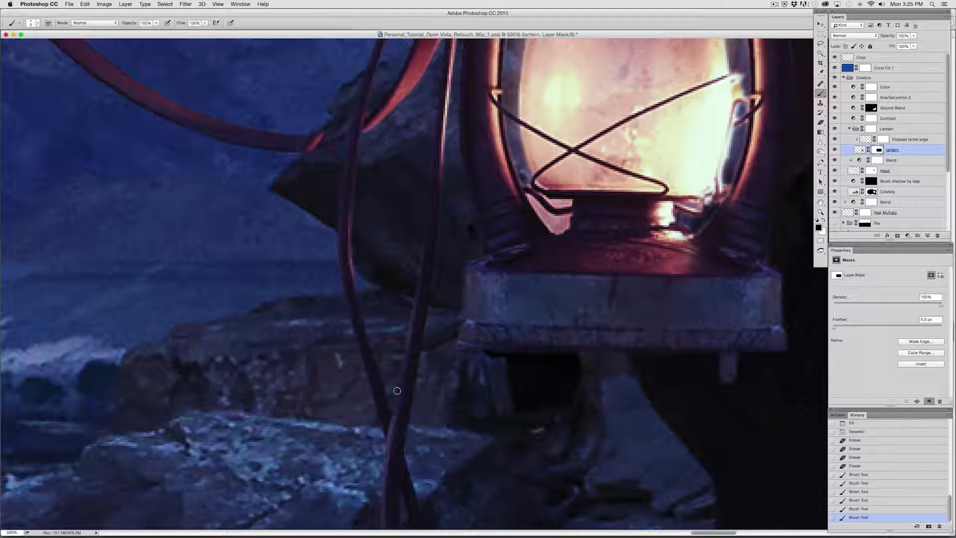
pyautogui.moveTo(384, 331)
pyautogui.mouseDown()
pyautogui.moveTo(355, 241)
pyautogui.moveTo(338, 378)
pyautogui.mouseUp()
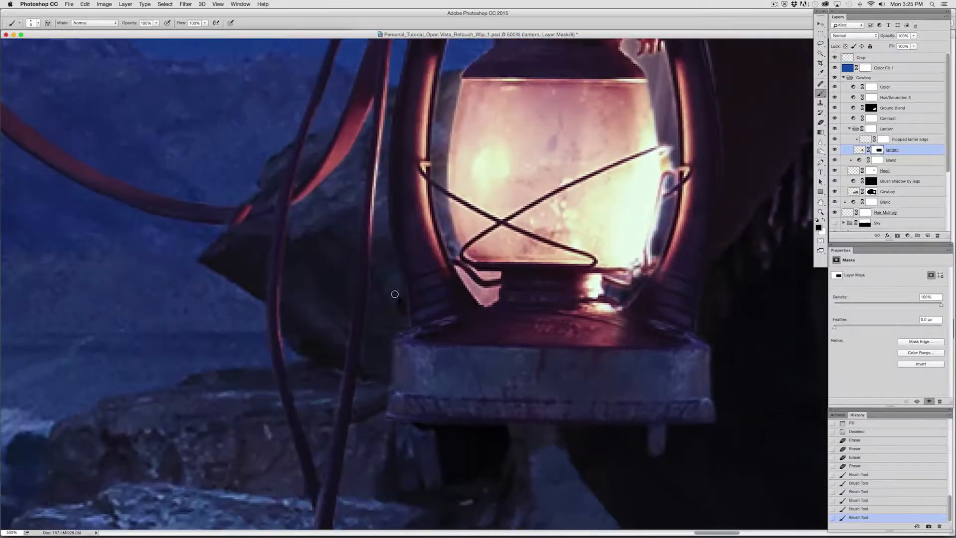
pyautogui.moveTo(376, 262)
pyautogui.mouseDown()
pyautogui.moveTo(364, 341)
pyautogui.moveTo(349, 299)
pyautogui.moveTo(340, 341)
pyautogui.mouseUp()
pyautogui.moveTo(344, 307)
pyautogui.mouseDown()
pyautogui.moveTo(358, 302)
pyautogui.moveTo(332, 372)
pyautogui.mouseUp()
# Step: Fade the pale haze in the gap between the lantern glass and its far frame on the Lantern group mask, using a 10% black brush
pyautogui.moveTo(415, 253); pyautogui.dragTo(247, 364)
pyautogui.moveTo(324, 283); pyautogui.dragTo(159, 350)
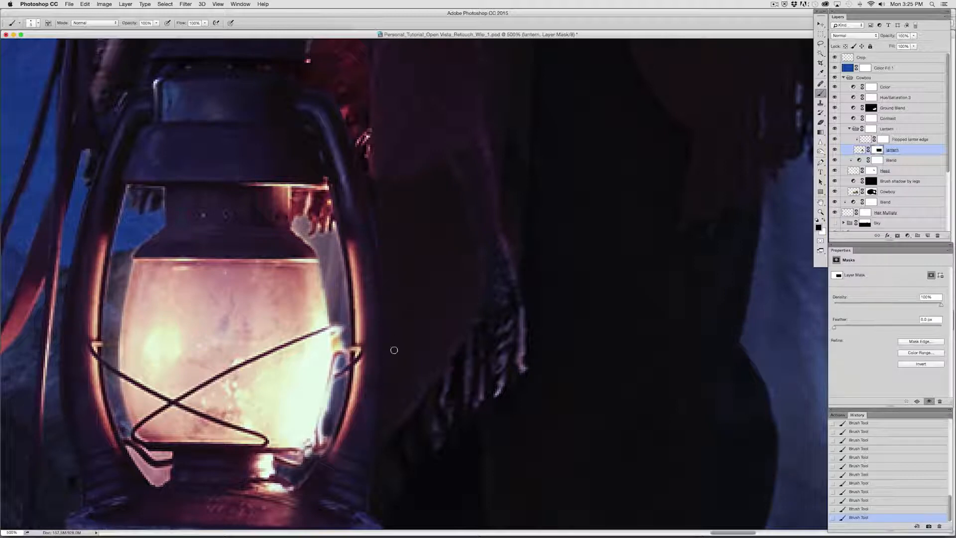
pyautogui.moveTo(412, 230); pyautogui.dragTo(500, 186)
pyautogui.moveTo(391, 174); pyautogui.dragTo(404, 184)
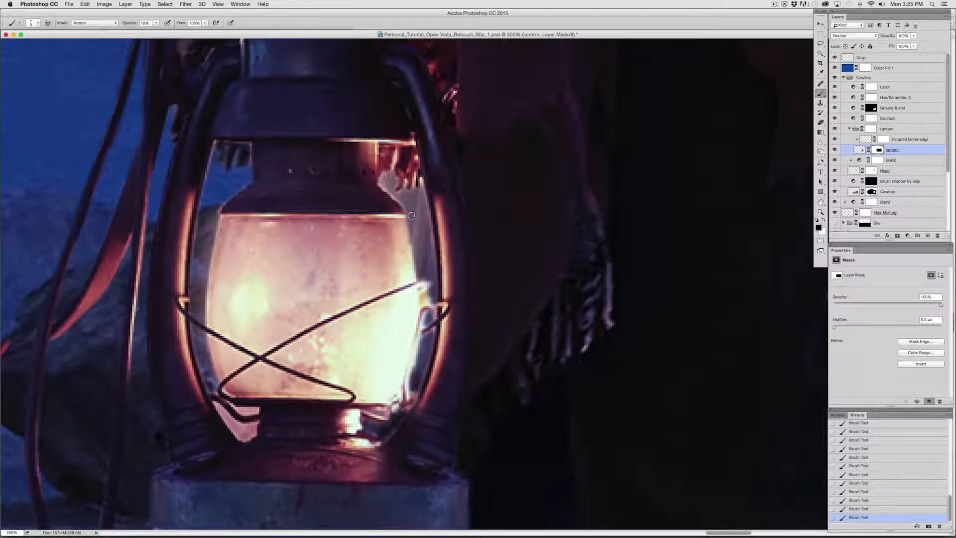
pyautogui.click(871, 130)
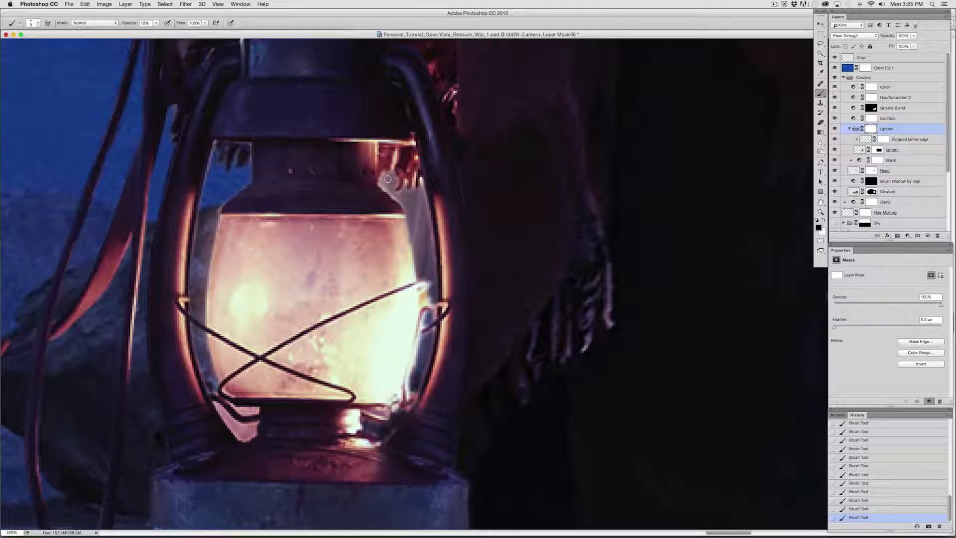
pyautogui.press(']')
pyautogui.press(']')
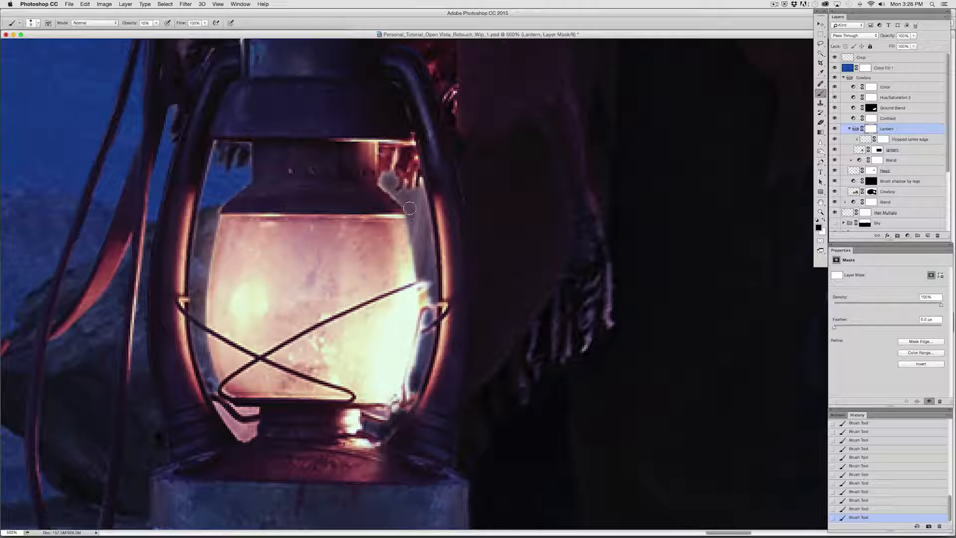
pyautogui.moveTo(412, 202); pyautogui.dragTo(421, 252)
pyautogui.moveTo(412, 174)
pyautogui.mouseDown()
pyautogui.moveTo(434, 293)
pyautogui.moveTo(411, 171)
pyautogui.moveTo(433, 267)
pyautogui.moveTo(423, 192)
pyautogui.moveTo(434, 290)
pyautogui.moveTo(422, 205)
pyautogui.moveTo(412, 220)
pyautogui.moveTo(390, 186)
pyautogui.moveTo(427, 249)
pyautogui.moveTo(428, 286)
pyautogui.moveTo(423, 209)
pyautogui.moveTo(431, 340)
pyautogui.moveTo(419, 198)
pyautogui.moveTo(434, 368)
pyautogui.moveTo(438, 353)
pyautogui.moveTo(431, 317)
pyautogui.moveTo(401, 428)
pyautogui.moveTo(421, 353)
pyautogui.moveTo(389, 436)
pyautogui.moveTo(394, 418)
pyautogui.moveTo(388, 439)
pyautogui.mouseUp()
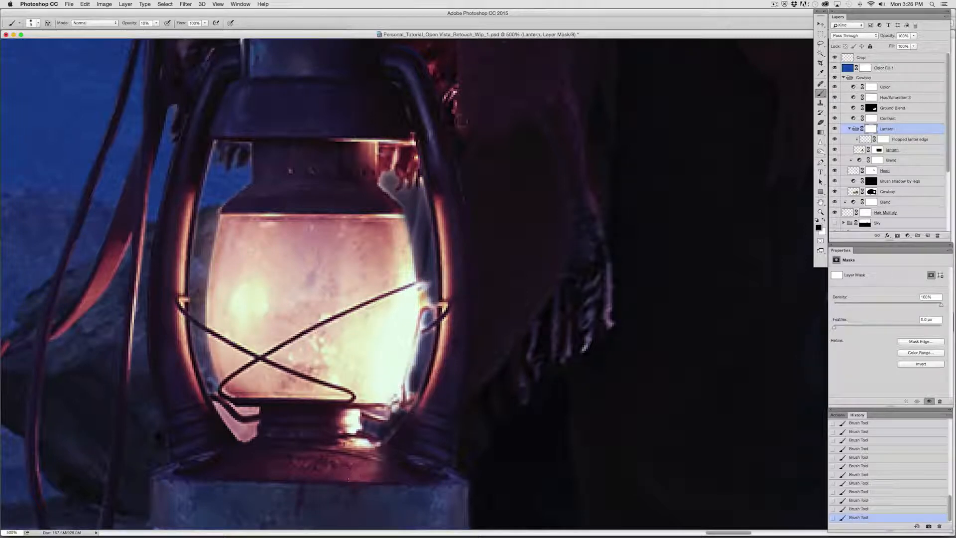
# Step: Restore the far glass edge on the Lantern group mask with a 100% Eraser, and fade the remaining haze down the gap at 10% opacity
pyautogui.press('e')
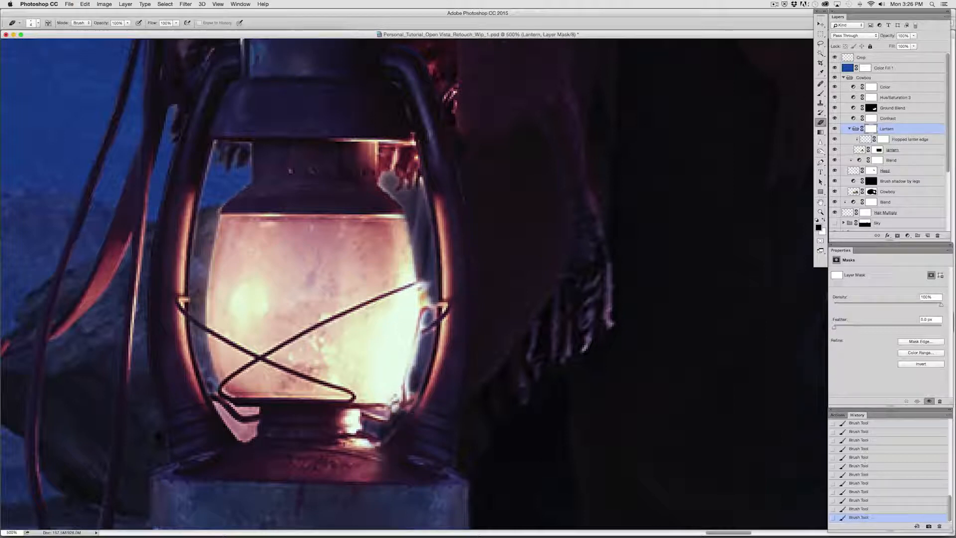
pyautogui.moveTo(410, 234); pyautogui.dragTo(408, 255)
pyautogui.click(820, 95)
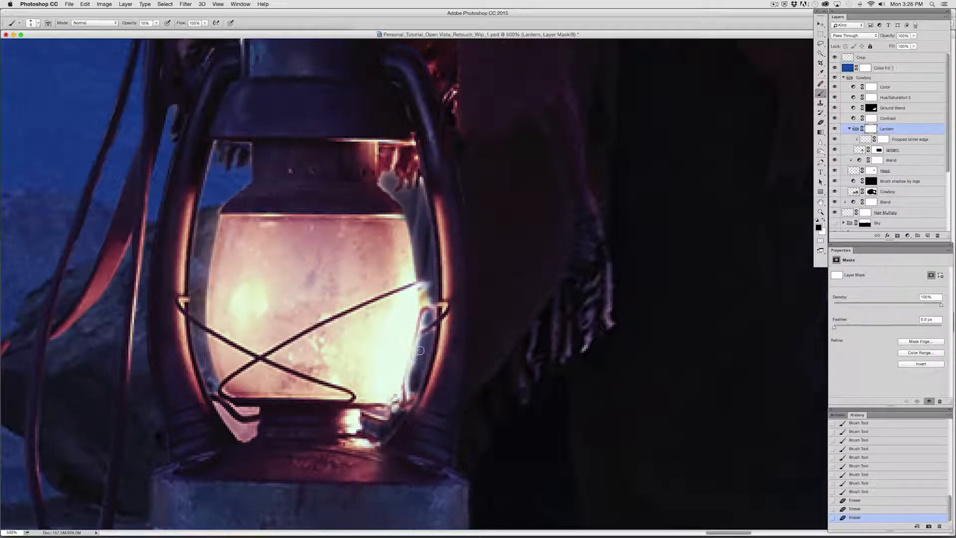
pyautogui.moveTo(420, 352); pyautogui.dragTo(408, 386)
pyautogui.moveTo(409, 381); pyautogui.dragTo(401, 404)
pyautogui.moveTo(407, 395); pyautogui.dragTo(397, 407)
pyautogui.moveTo(398, 406)
pyautogui.mouseDown()
pyautogui.moveTo(379, 436)
pyautogui.moveTo(370, 431)
pyautogui.mouseUp()
pyautogui.moveTo(420, 356); pyautogui.dragTo(427, 324)
pyautogui.moveTo(425, 357); pyautogui.dragTo(420, 268)
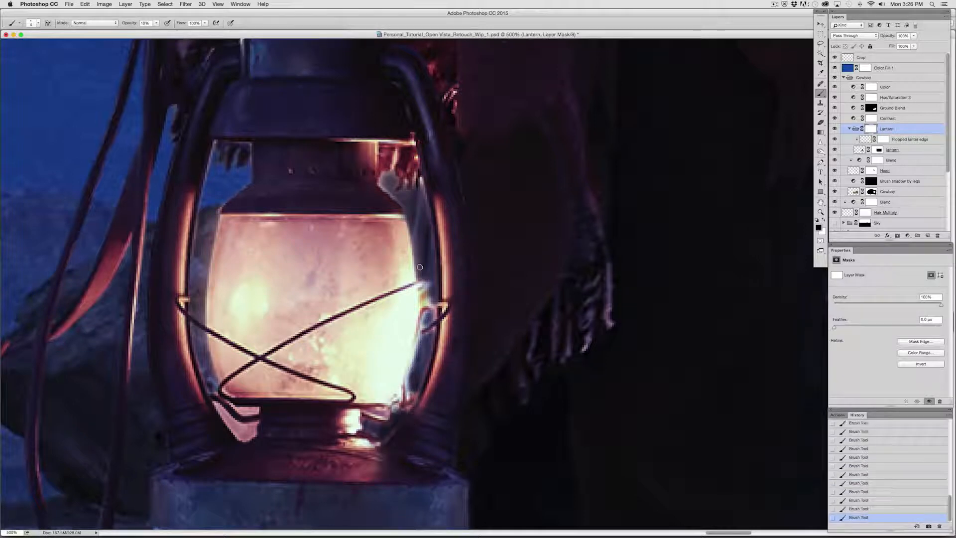
pyautogui.moveTo(423, 364)
pyautogui.mouseDown()
pyautogui.moveTo(420, 274)
pyautogui.moveTo(422, 342)
pyautogui.moveTo(424, 304)
pyautogui.moveTo(433, 322)
pyautogui.moveTo(432, 268)
pyautogui.mouseUp()
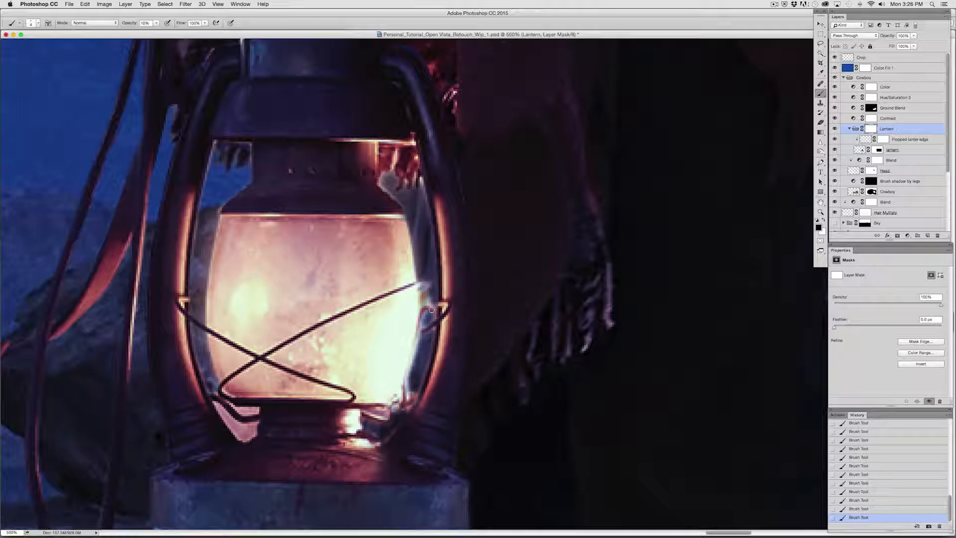
pyautogui.moveTo(431, 310); pyautogui.dragTo(434, 325)
# Step: Examine how the Cowboy, lantern and Flopped lanter edge masks cover the lantern area, using group visibility and the mask overlay
pyautogui.click(872, 192)
pyautogui.click(835, 129)
pyautogui.click(835, 129)
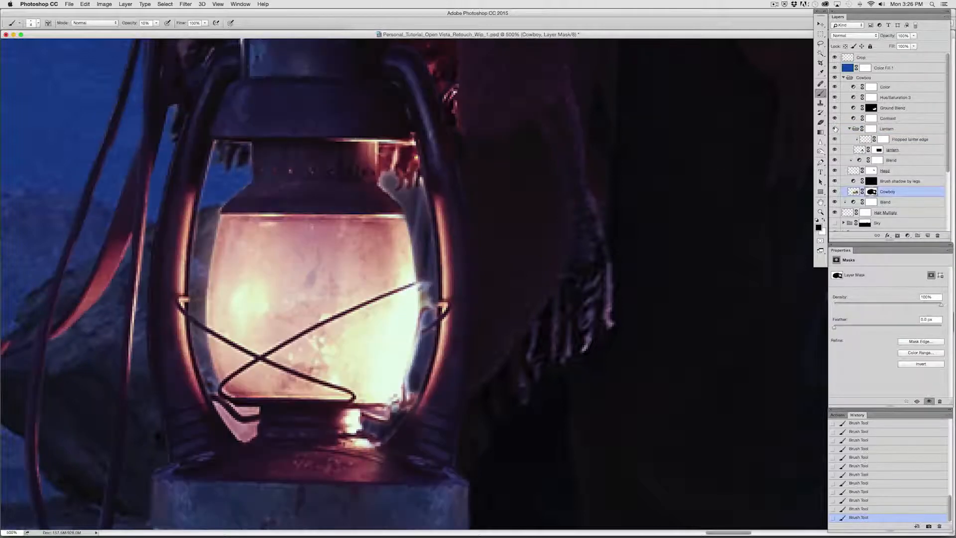
pyautogui.click(878, 151)
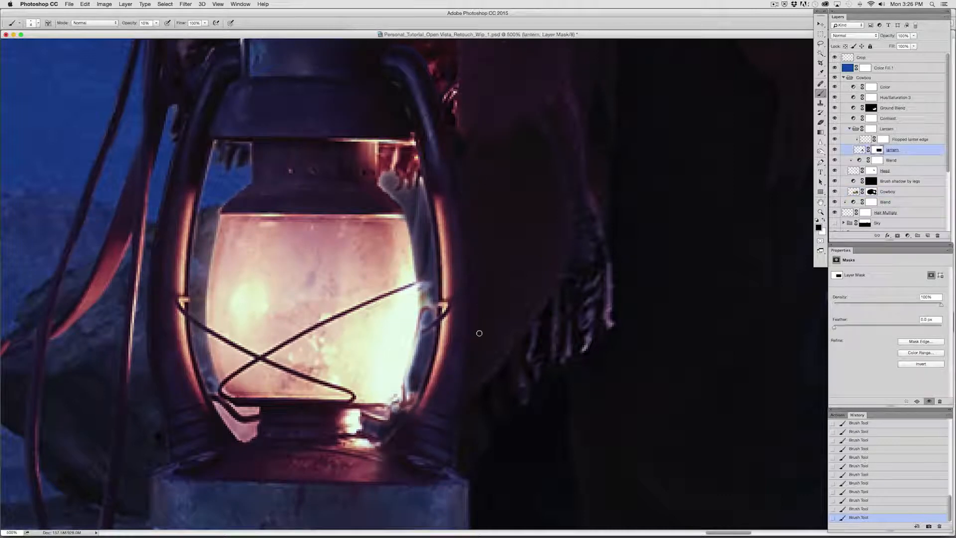
pyautogui.press('\\')
pyautogui.press('\\')
pyautogui.click(880, 139)
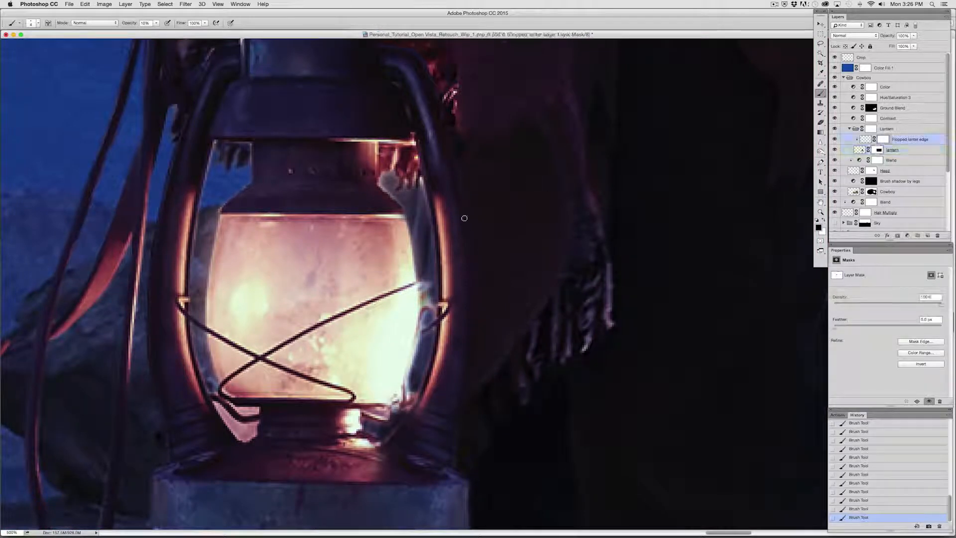
pyautogui.press('\\')
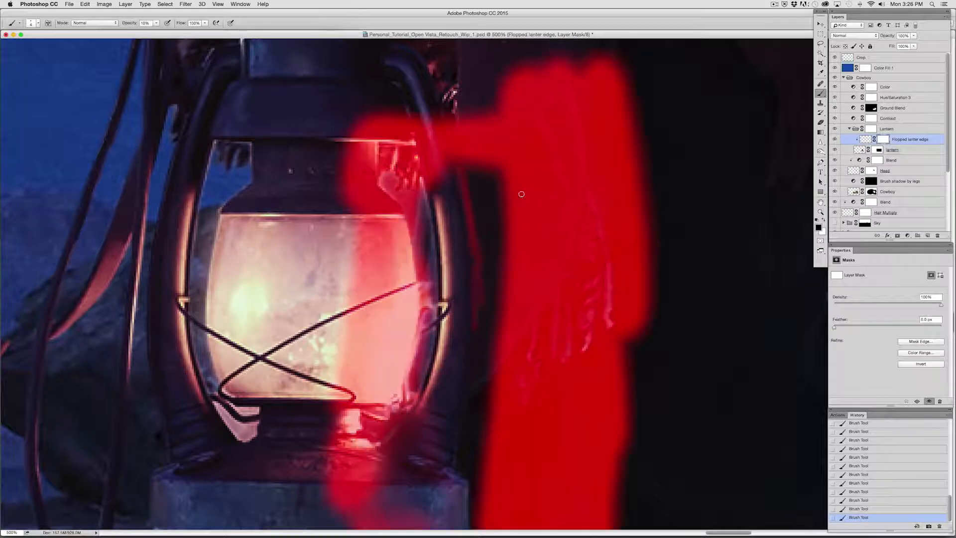
pyautogui.press('\\')
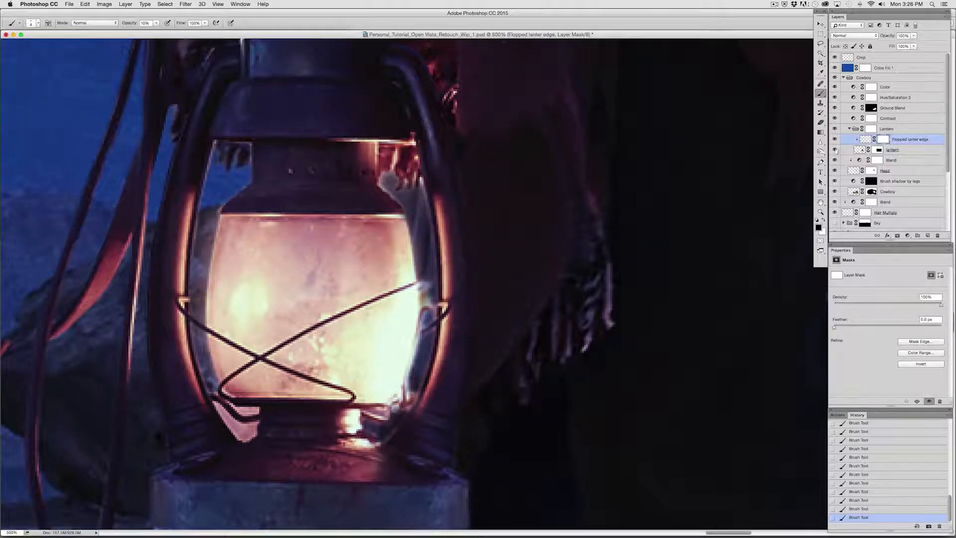
# Step: Compare the lantern with and without the lantern and Flopped lanter edge layers
pyautogui.click(835, 150)
pyautogui.click(836, 149)
pyautogui.click(836, 140)
pyautogui.click(837, 140)
pyautogui.click(836, 140)
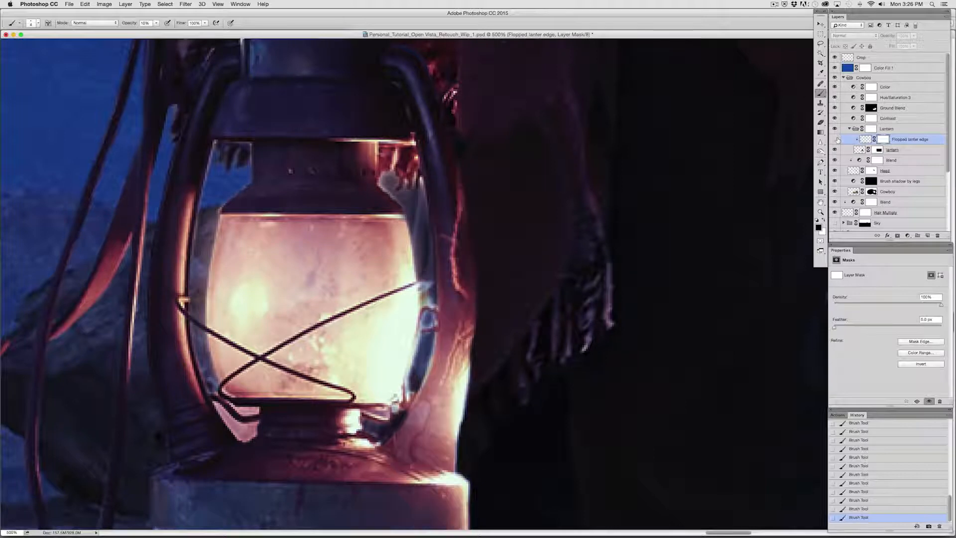
pyautogui.click(836, 141)
pyautogui.click(836, 140)
pyautogui.click(836, 139)
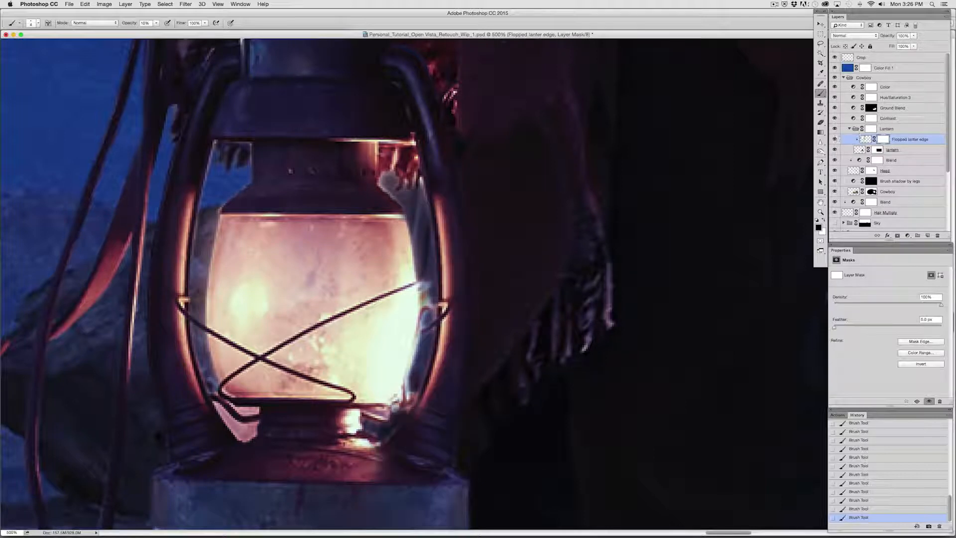
# Step: Target the lantern layer's mask and set up a larger brush at 20% opacity
pyautogui.click(878, 149)
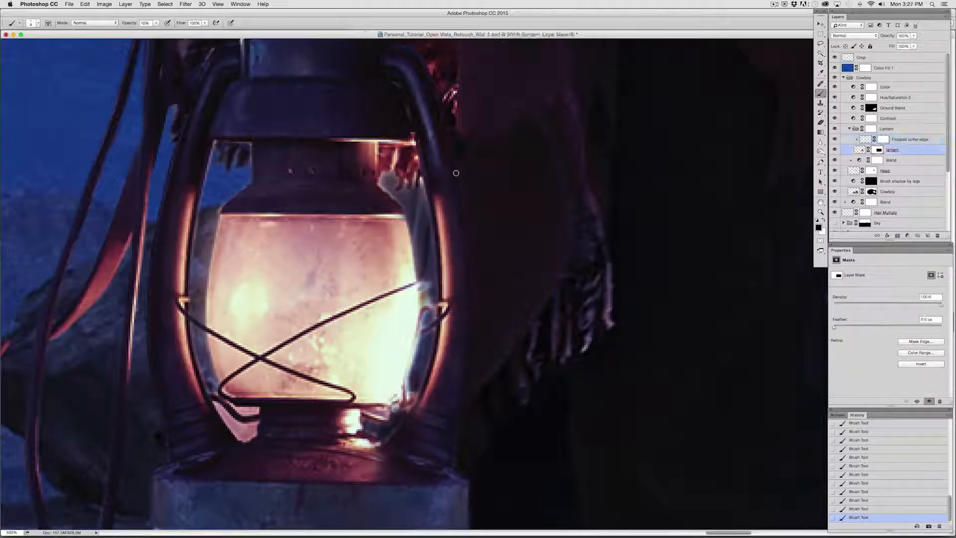
pyautogui.press('0')
pyautogui.press(']')
pyautogui.press(']')
pyautogui.press(']')
pyautogui.press(']')
pyautogui.press(']')
pyautogui.press(']')
pyautogui.press(']')
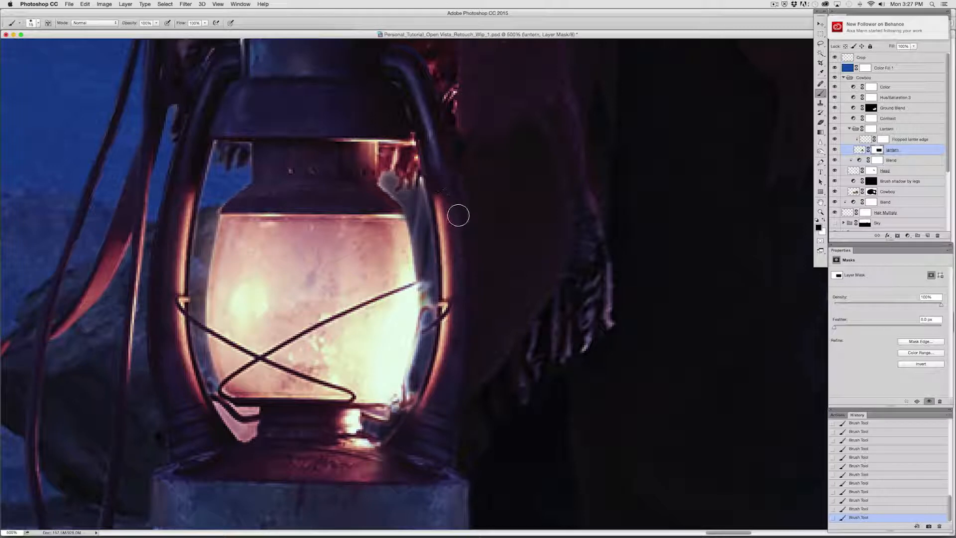
pyautogui.press('3')
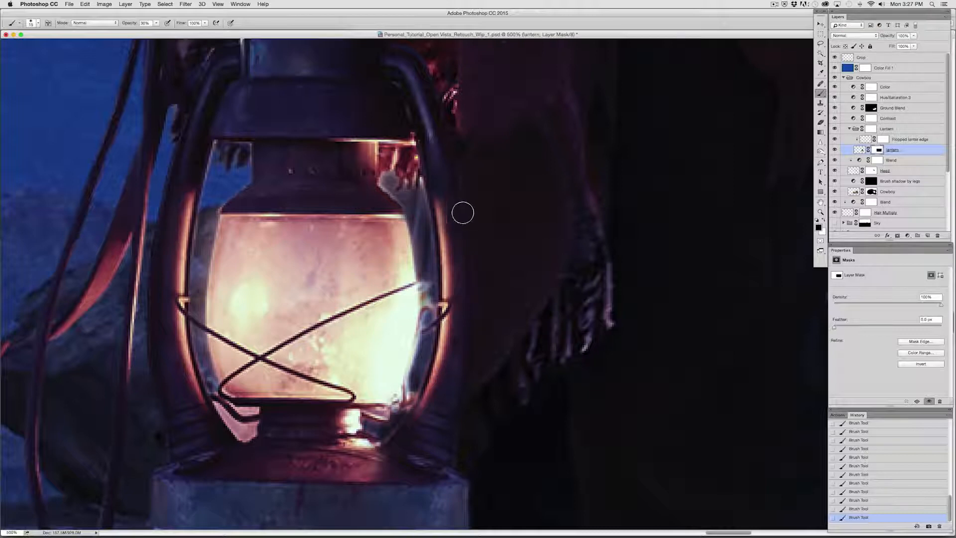
pyautogui.press('2')
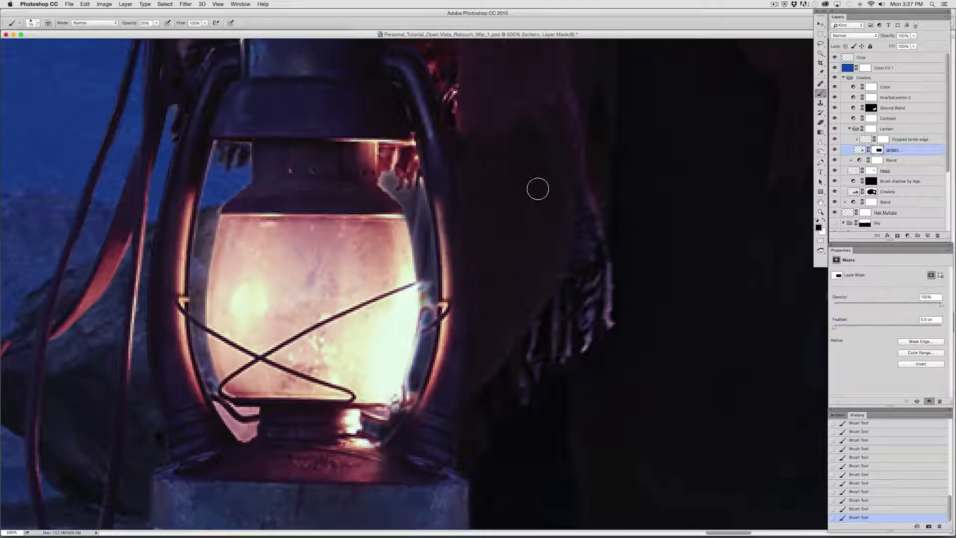
# Step: Enter Quick Mask mode and paint a large soft spot around the lantern at 20% opacity
pyautogui.press('super+0')
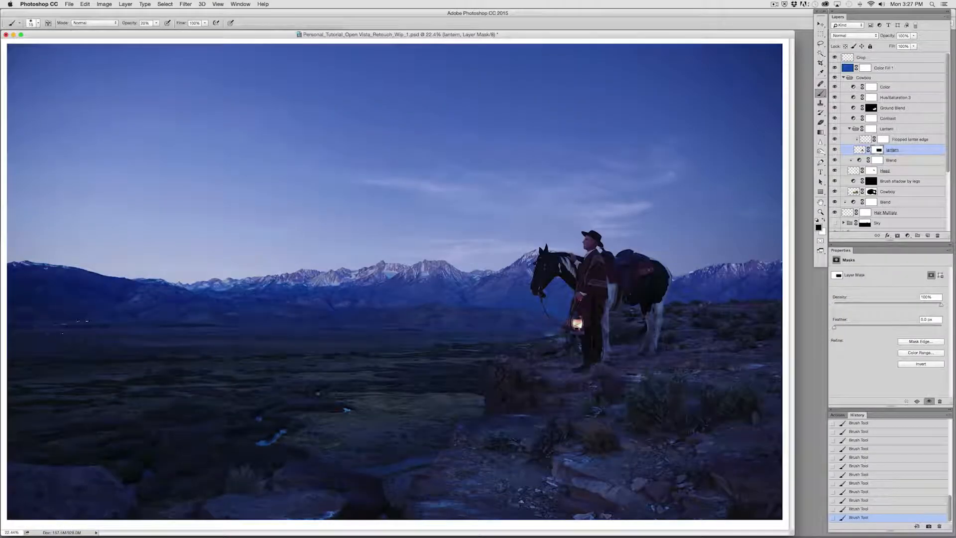
pyautogui.click(820, 241)
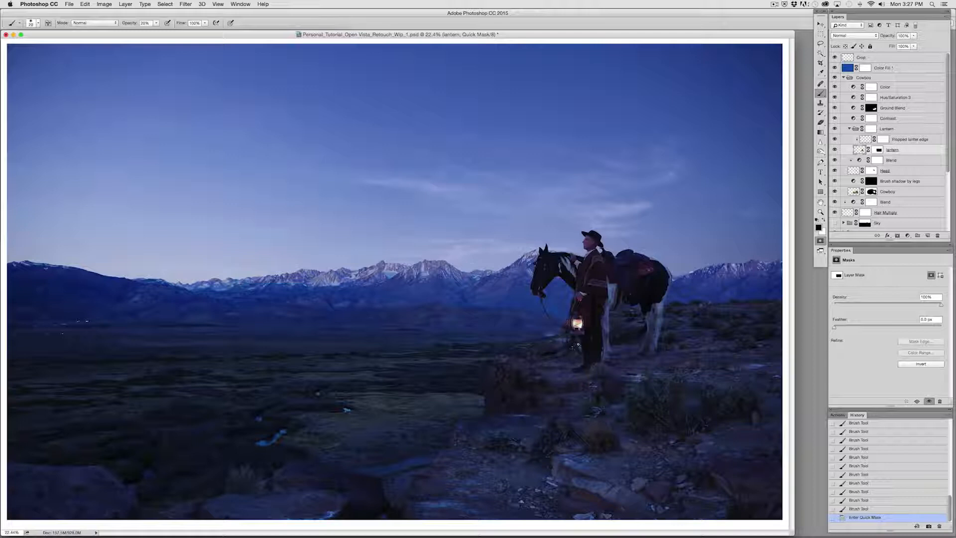
pyautogui.press(']')
pyautogui.press(']')
pyautogui.press(']')
pyautogui.press(']')
pyautogui.press(']')
pyautogui.press(']')
pyautogui.press(']')
pyautogui.press(']')
pyautogui.press('[')
pyautogui.press('[')
pyautogui.click(576, 337)
# Step: Build up the quick mask over the lantern with a smaller soft brush, and convert it into an inverted selection around the lantern
pyautogui.press('[')
pyautogui.press('[')
pyautogui.press('[')
pyautogui.press('[')
pyautogui.press('[')
pyautogui.press('[')
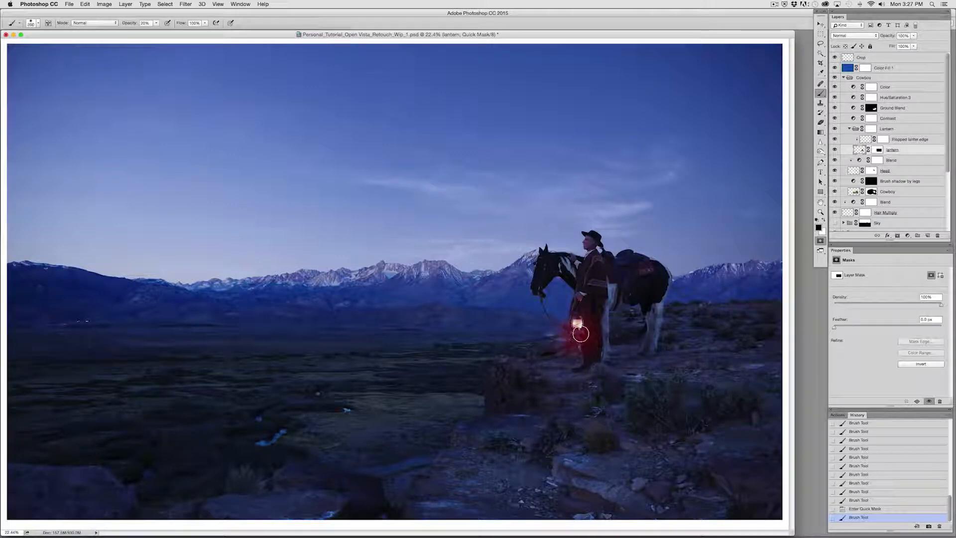
pyautogui.click(578, 335)
pyautogui.click(577, 327)
pyautogui.click(577, 326)
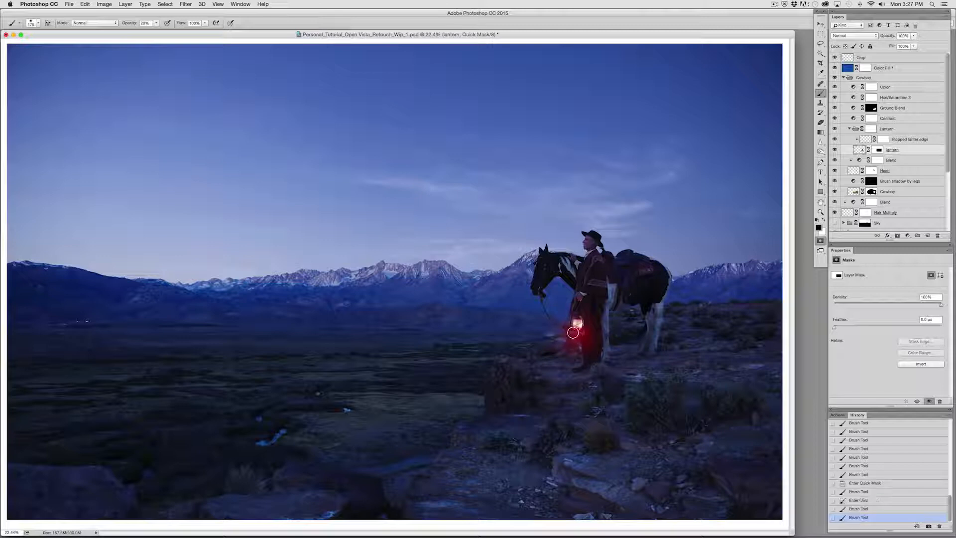
pyautogui.click(578, 327)
pyautogui.click(579, 332)
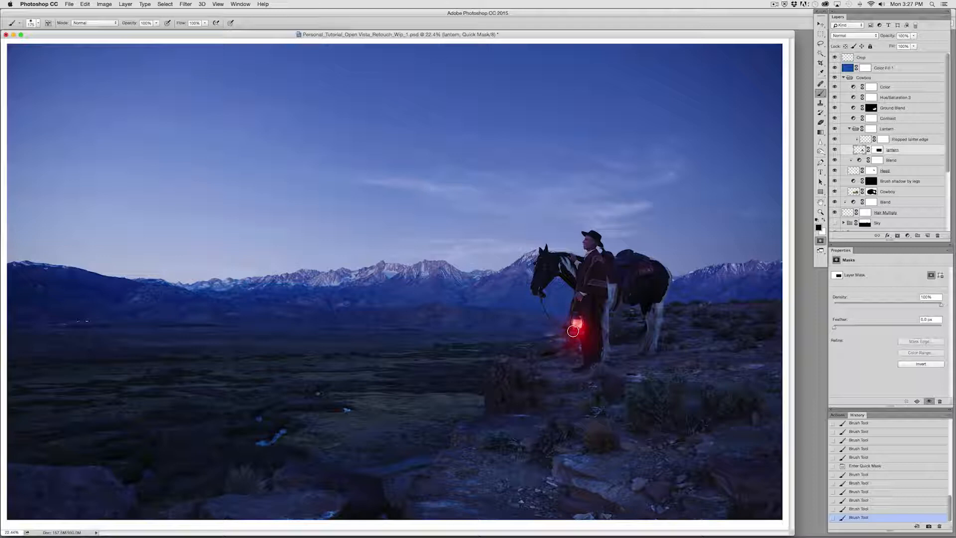
pyautogui.click(820, 244)
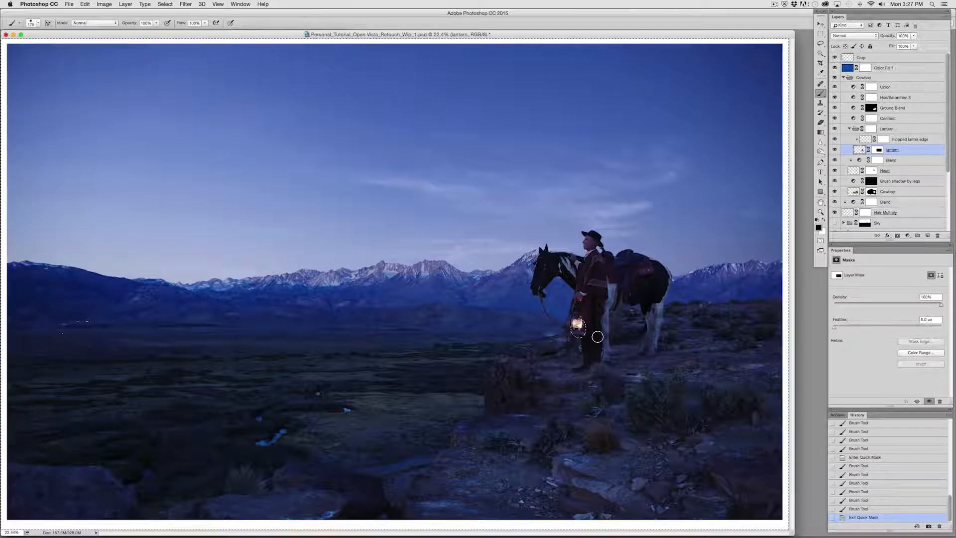
pyautogui.press('super+shift+i')
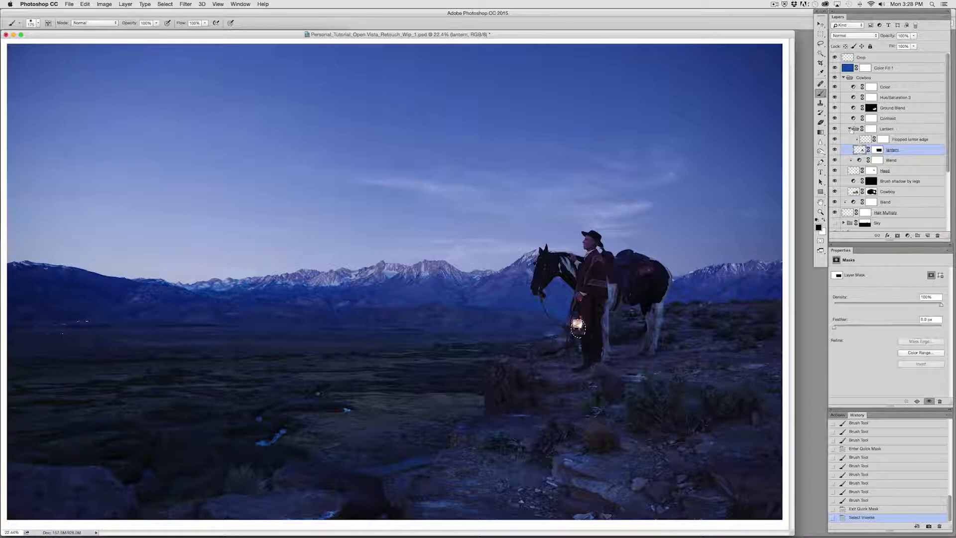
# Step: Collapse the Lantern group and add an orange Solid Color fill (H 41, S 89, B 90) from the selection above Brush shadow by legs
pyautogui.click(850, 129)
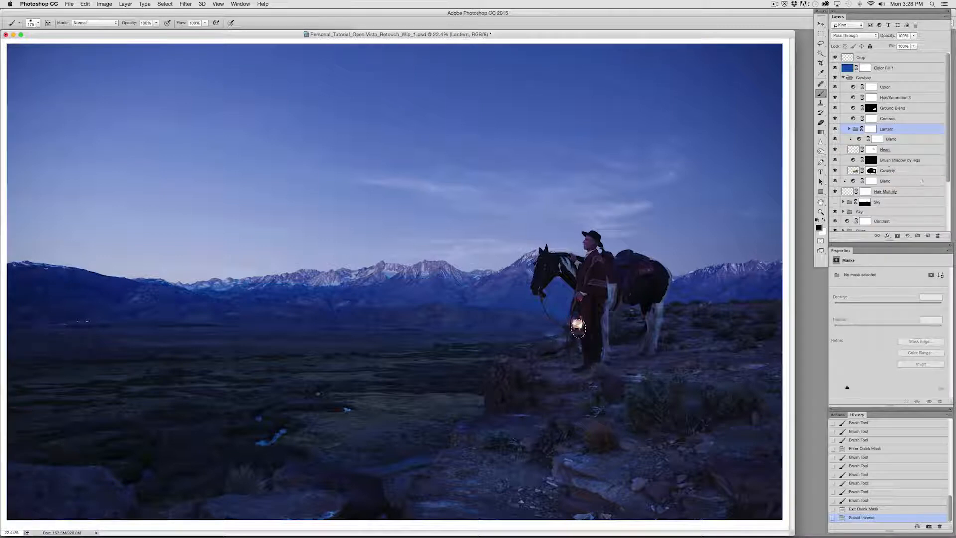
pyautogui.click(916, 161)
pyautogui.click(907, 237)
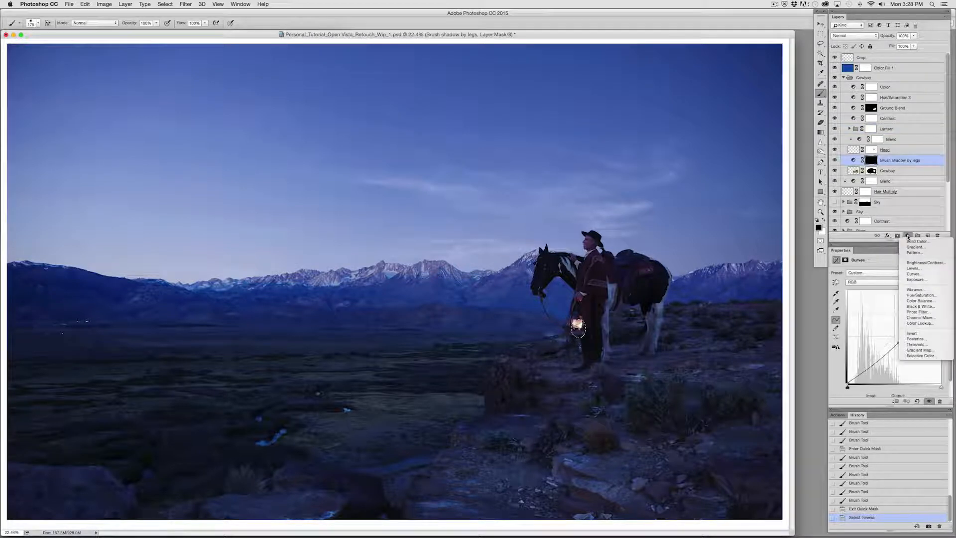
pyautogui.click(915, 242)
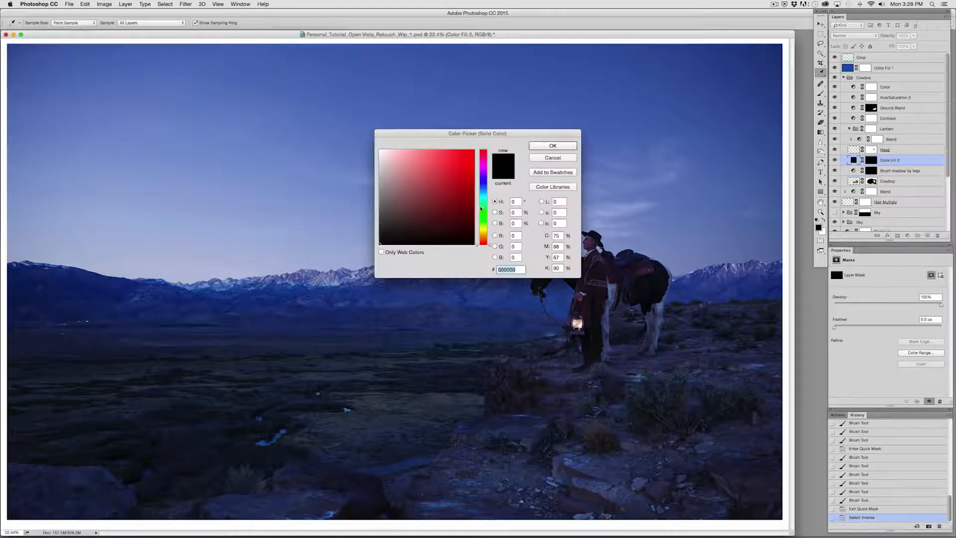
pyautogui.click(483, 238)
pyautogui.click(418, 170)
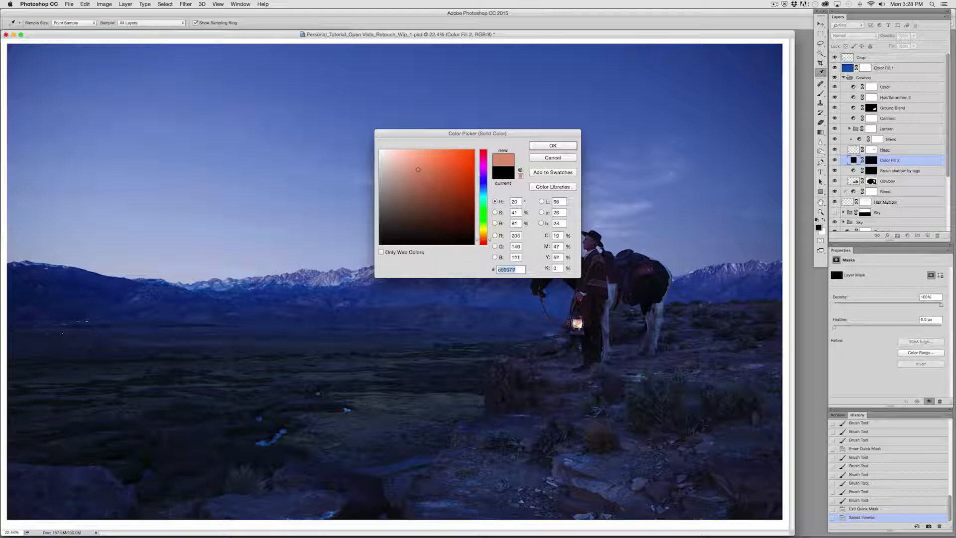
pyautogui.click(481, 234)
pyautogui.click(446, 187)
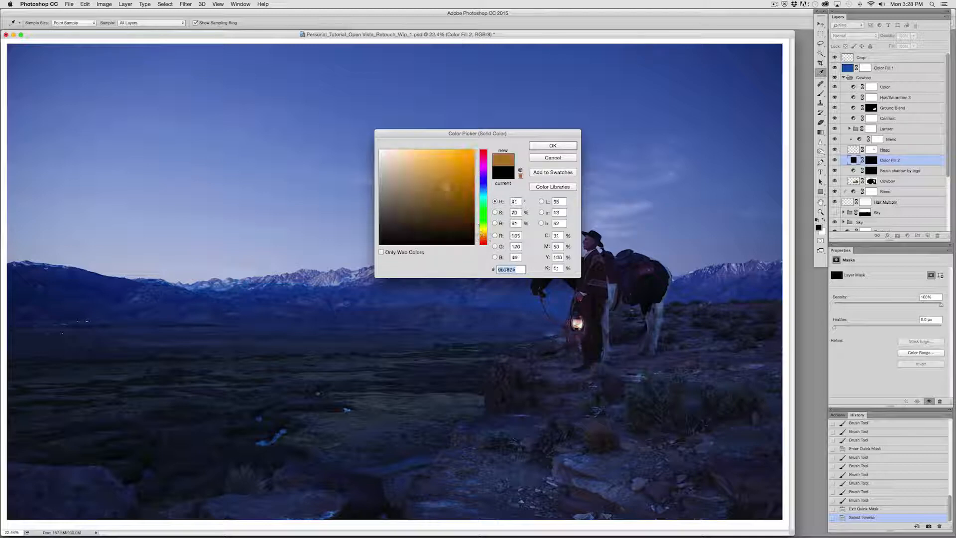
pyautogui.click(450, 169)
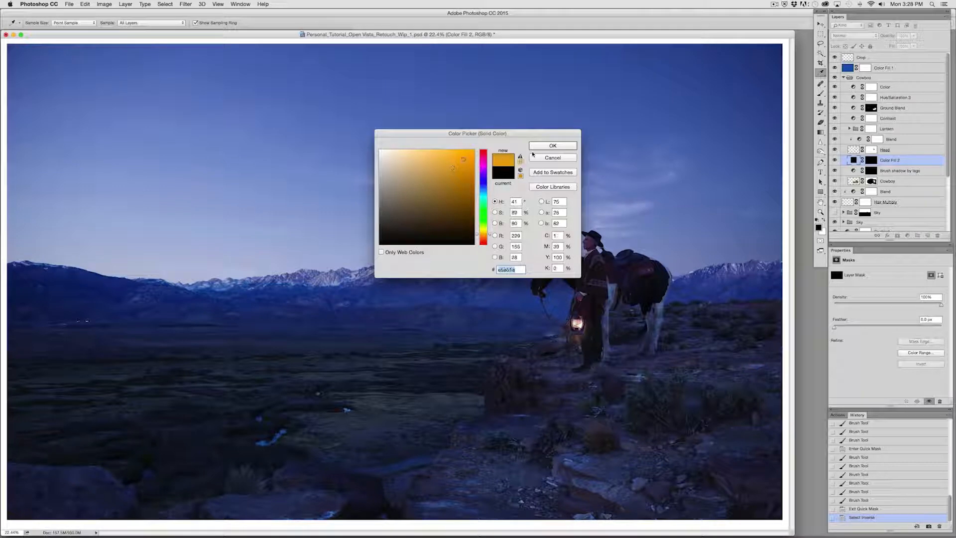
pyautogui.click(548, 146)
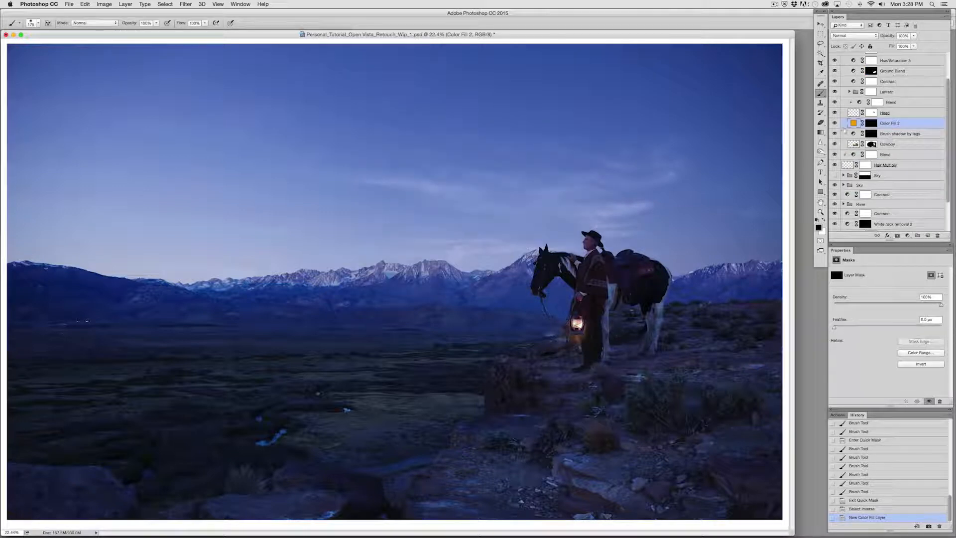
# Step: Compare the image with and without the orange fill glow around the lantern
pyautogui.click(834, 123)
pyautogui.click(834, 123)
pyautogui.click(835, 124)
pyautogui.click(835, 125)
pyautogui.click(834, 125)
pyautogui.click(835, 124)
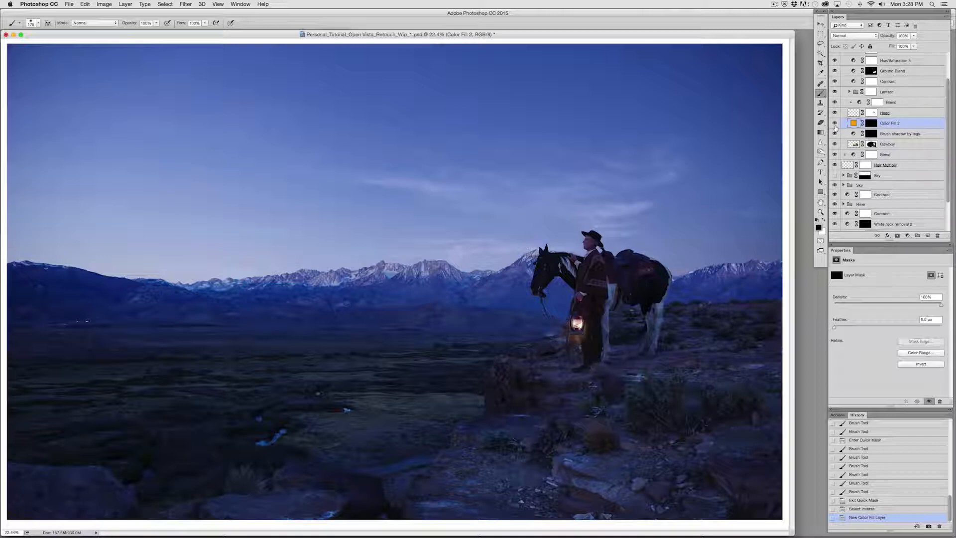
# Step: Set the orange Color Fill 2 layer's blend mode to Color
pyautogui.click(873, 36)
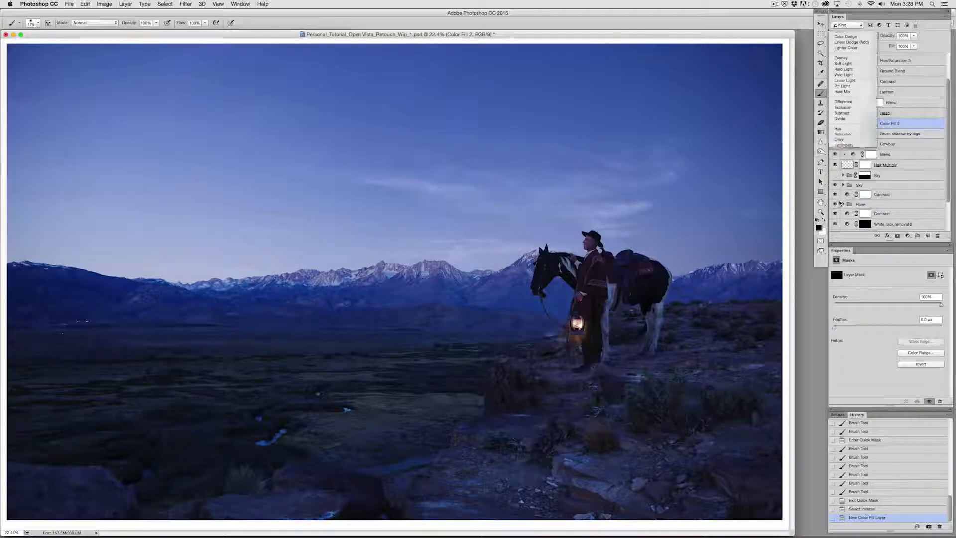
pyautogui.click(840, 203)
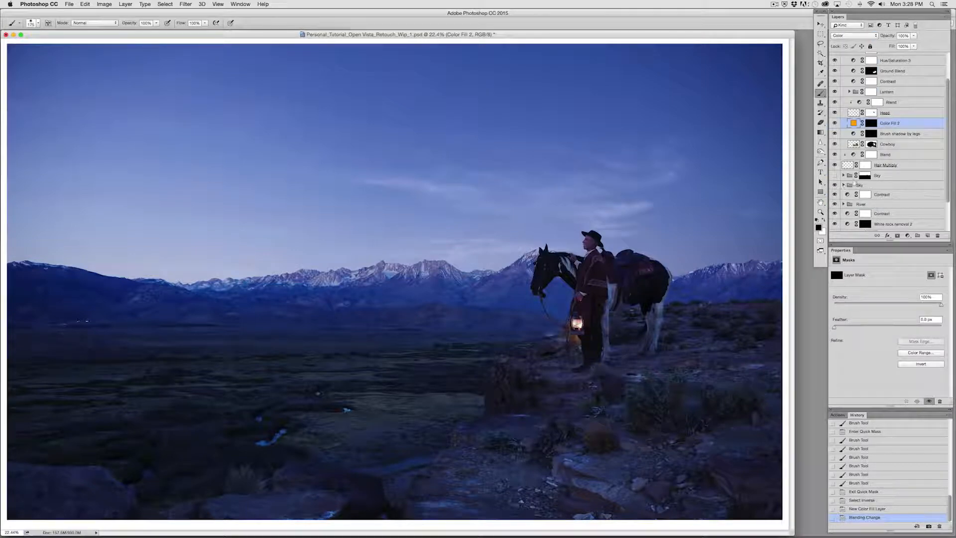
pyautogui.press('super+=')
pyautogui.press('super+=')
pyautogui.press('super+=')
pyautogui.moveTo(486, 359); pyautogui.dragTo(293, 338)
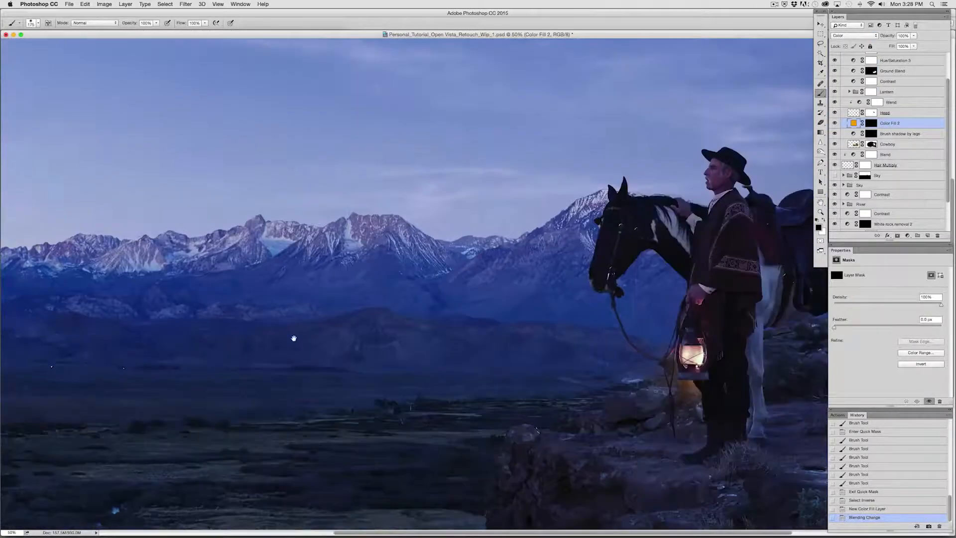
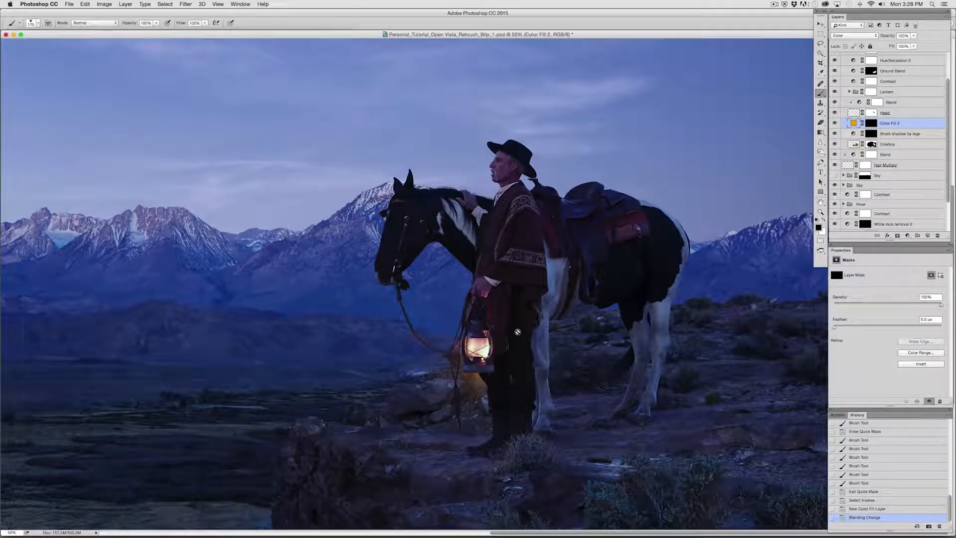
# Step: Compare the area around the lantern with the Color-blended orange fill shown and hidden
pyautogui.click(838, 124)
pyautogui.click(838, 124)
pyautogui.click(837, 124)
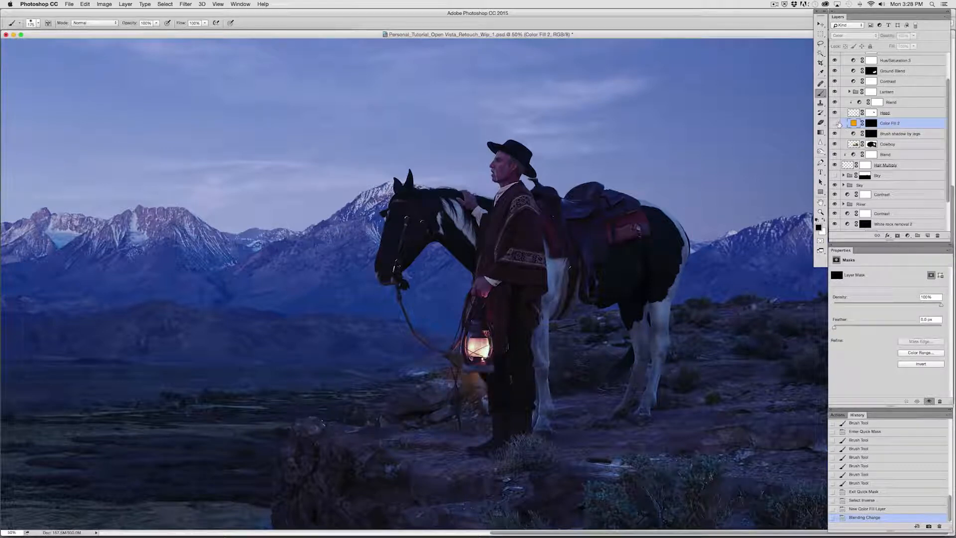
pyautogui.click(839, 124)
pyautogui.click(839, 124)
pyautogui.click(839, 124)
pyautogui.click(838, 125)
# Step: Revert the history to the Enter Quick Mask state, discarding the orange fill, and select the Brush shadow by legs layer
pyautogui.click(869, 432)
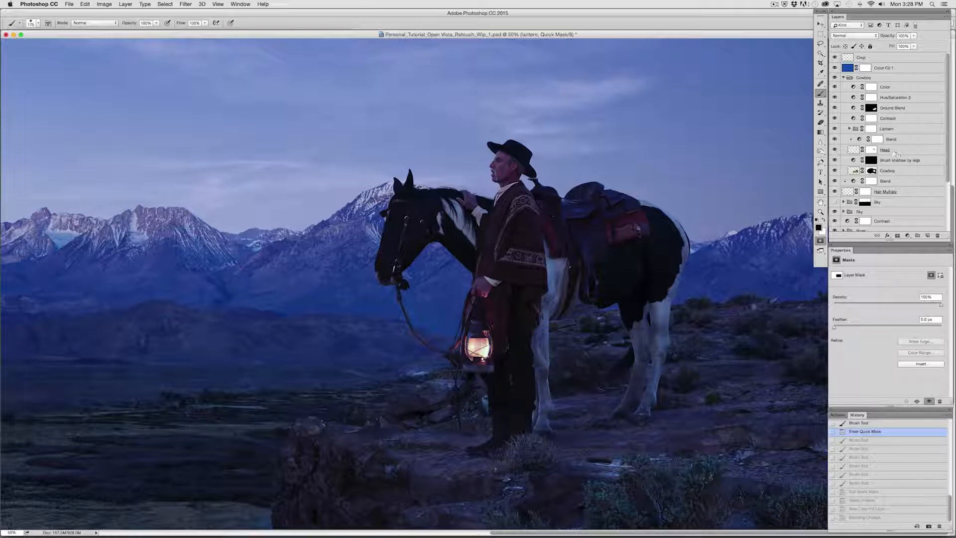
pyautogui.click(914, 173)
pyautogui.click(909, 159)
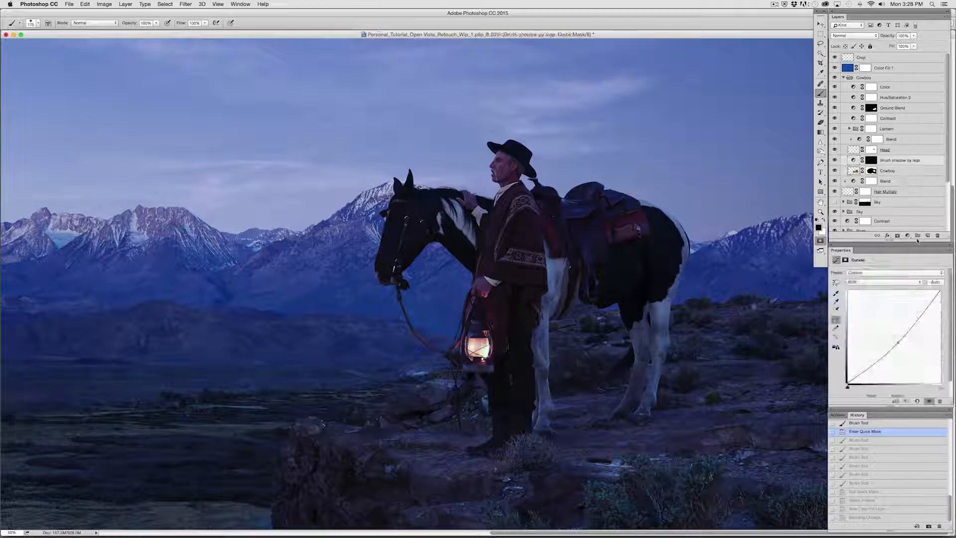
# Step: Try a brightening Curves adjustment layer above Brush shadow by legs, and step back through the history to before it
pyautogui.click(908, 236)
pyautogui.click(926, 274)
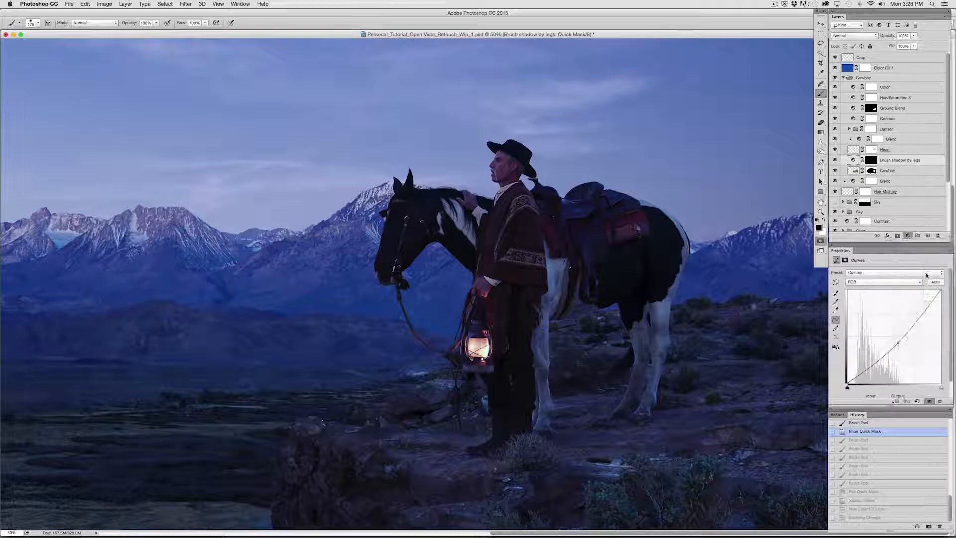
pyautogui.moveTo(891, 329); pyautogui.dragTo(885, 327)
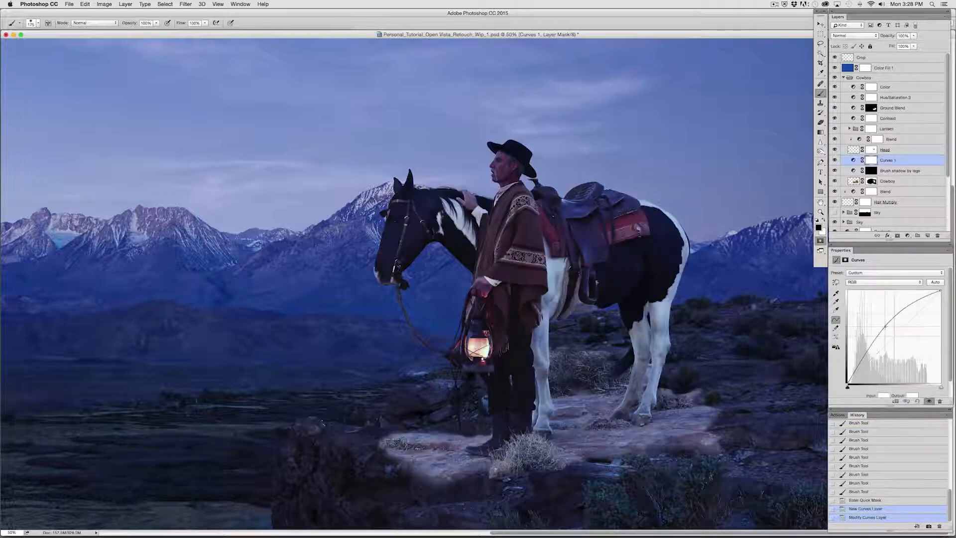
pyautogui.press('super+z')
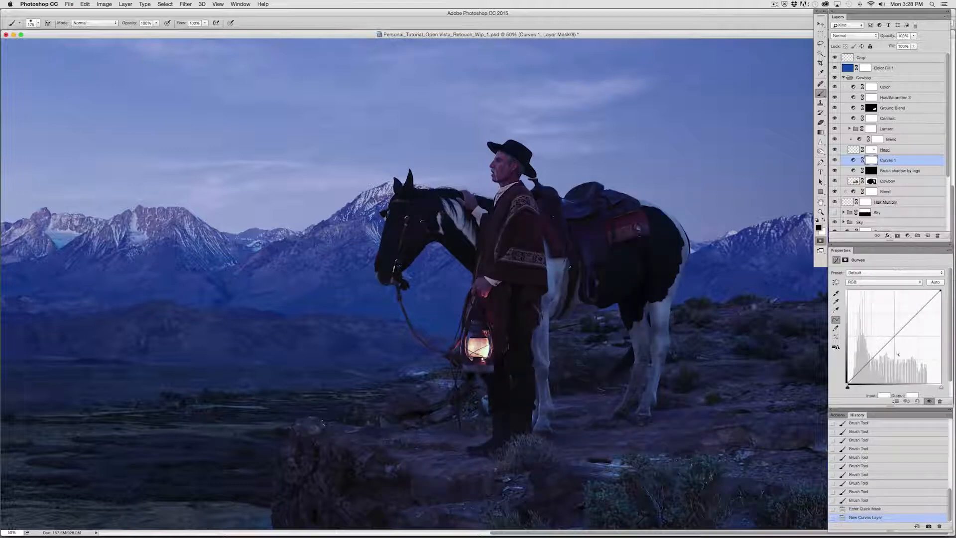
pyautogui.click(862, 509)
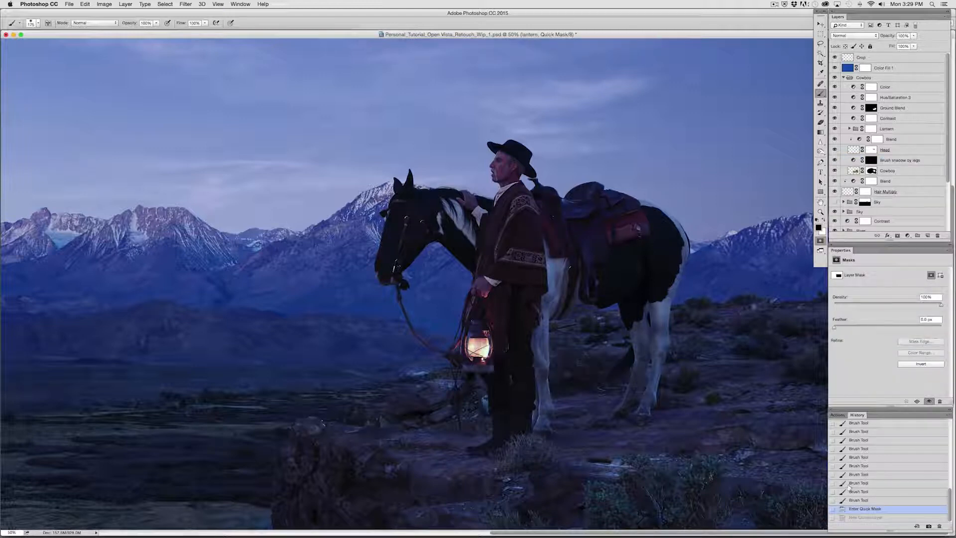
pyautogui.click(857, 500)
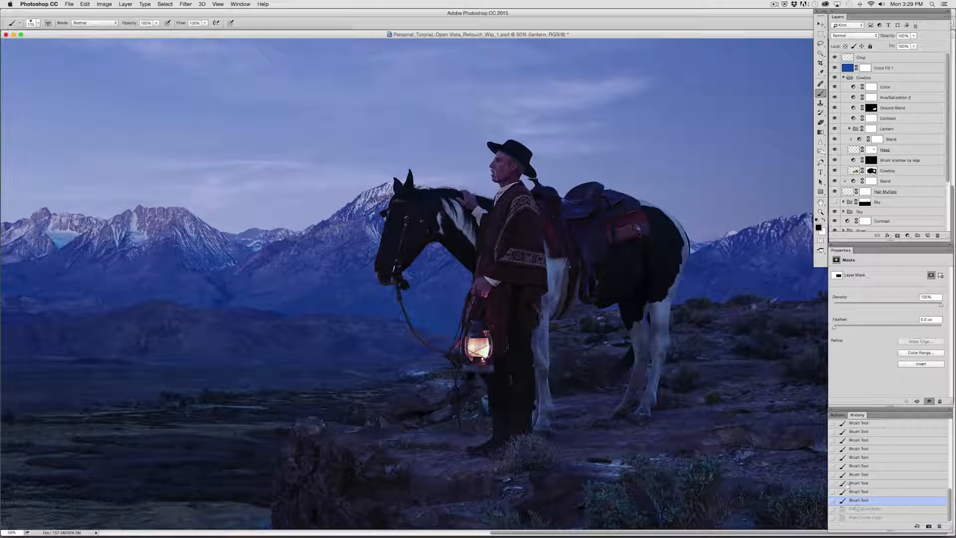
# Step: Restore the new Curves layer from the history, load its mask as a selection, and deselect it
pyautogui.press('super+minus')
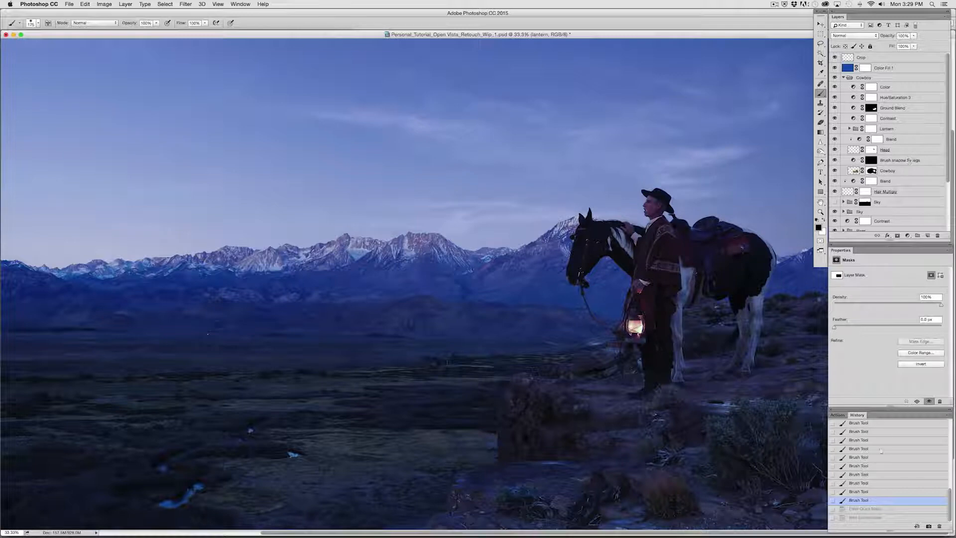
pyautogui.moveTo(949, 500); pyautogui.dragTo(941, 530)
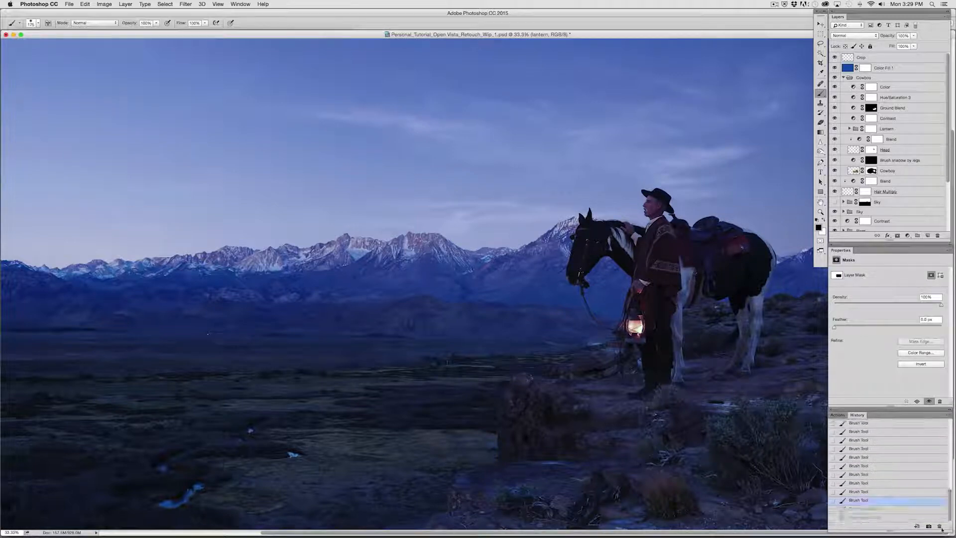
pyautogui.click(879, 509)
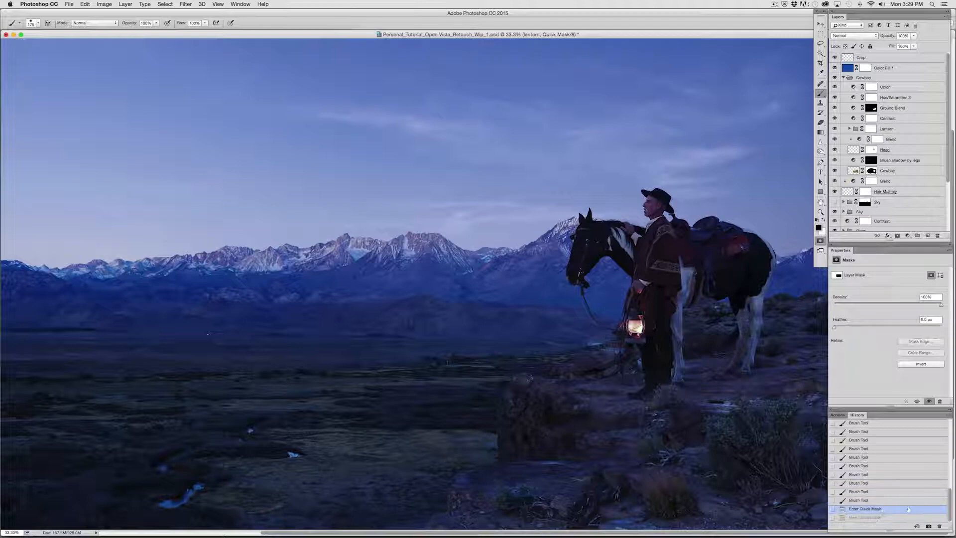
pyautogui.click(885, 518)
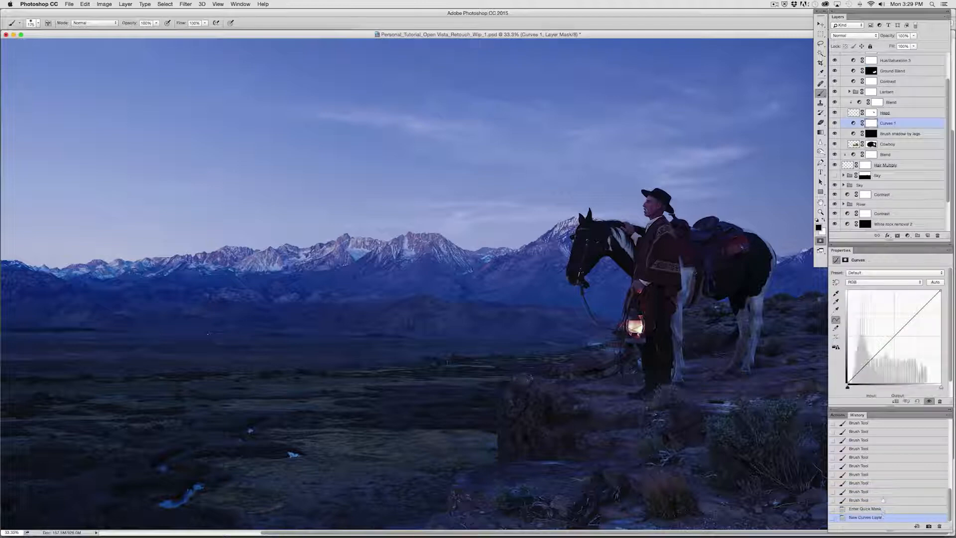
pyautogui.keyDown('super'); pyautogui.click(870, 123); pyautogui.keyUp('super')
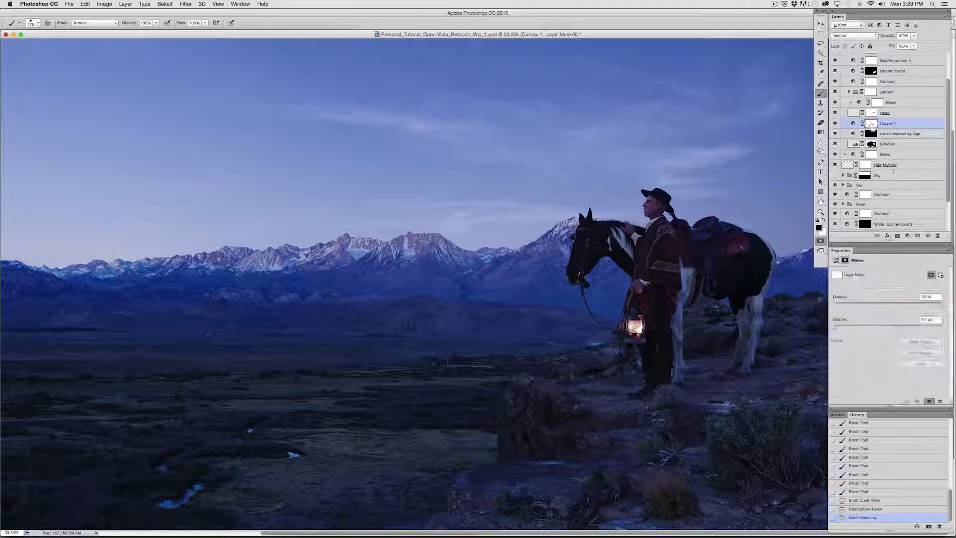
pyautogui.press('super+d')
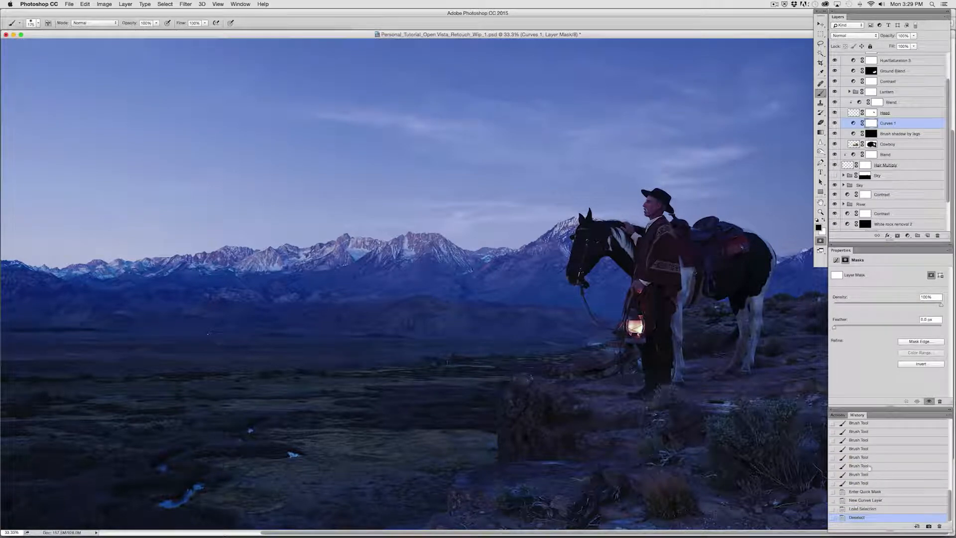
pyautogui.scroll(1, 870, 466)
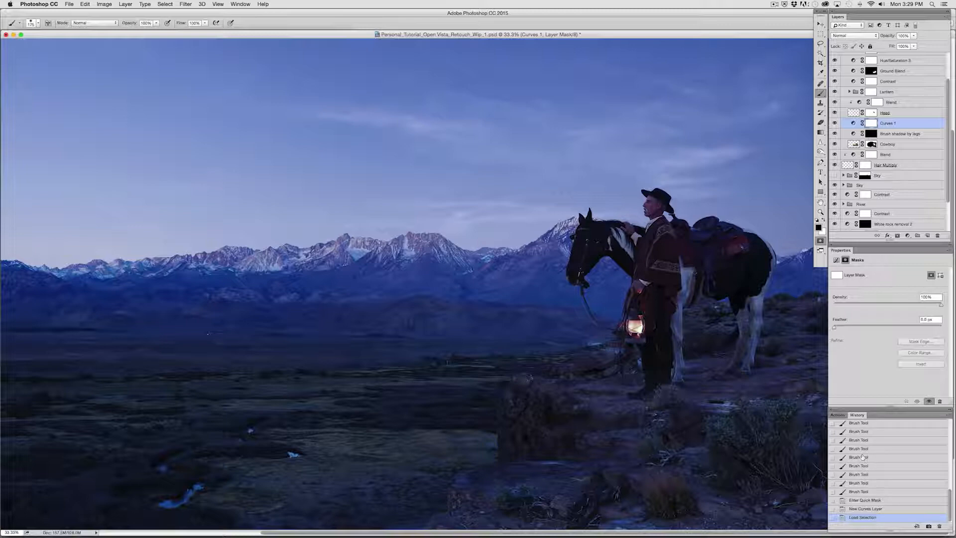
pyautogui.press('super+minus')
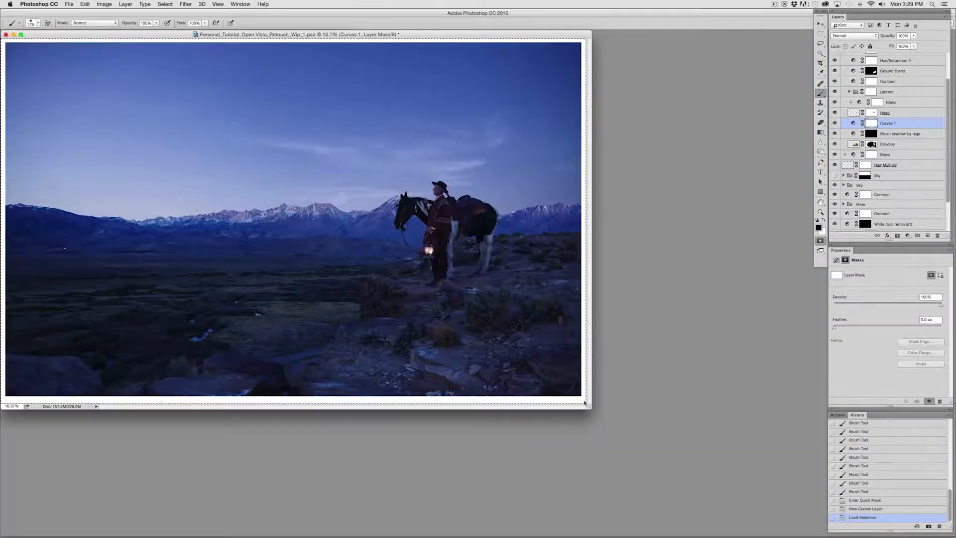
pyautogui.moveTo(590, 408); pyautogui.dragTo(773, 526)
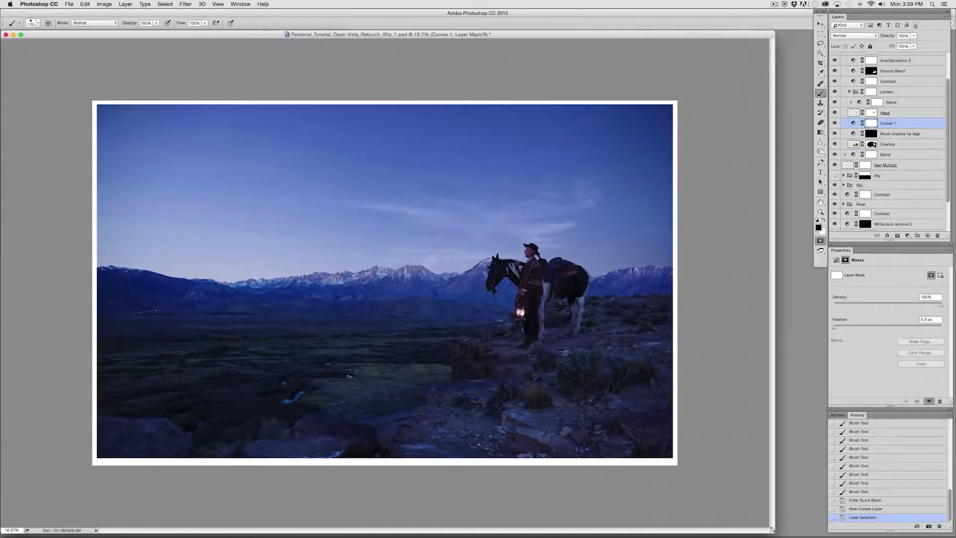
pyautogui.press('super+d')
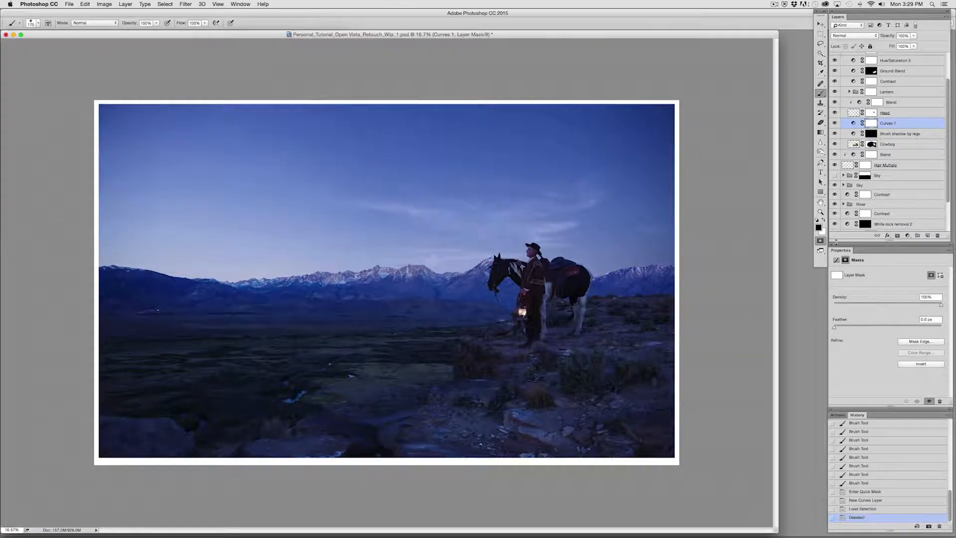
# Step: Try a large soft quick mask spot over the lantern, undo it, exit Quick Mask mode and delete the Curves 1 layer
pyautogui.click(821, 242)
pyautogui.click(821, 242)
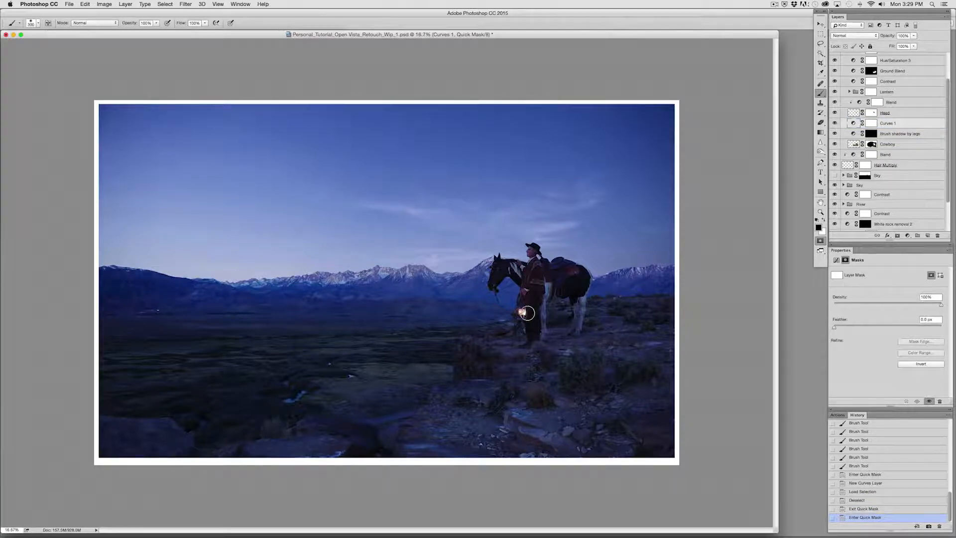
pyautogui.press(']')
pyautogui.press(']')
pyautogui.press(']')
pyautogui.press(']')
pyautogui.click(521, 313)
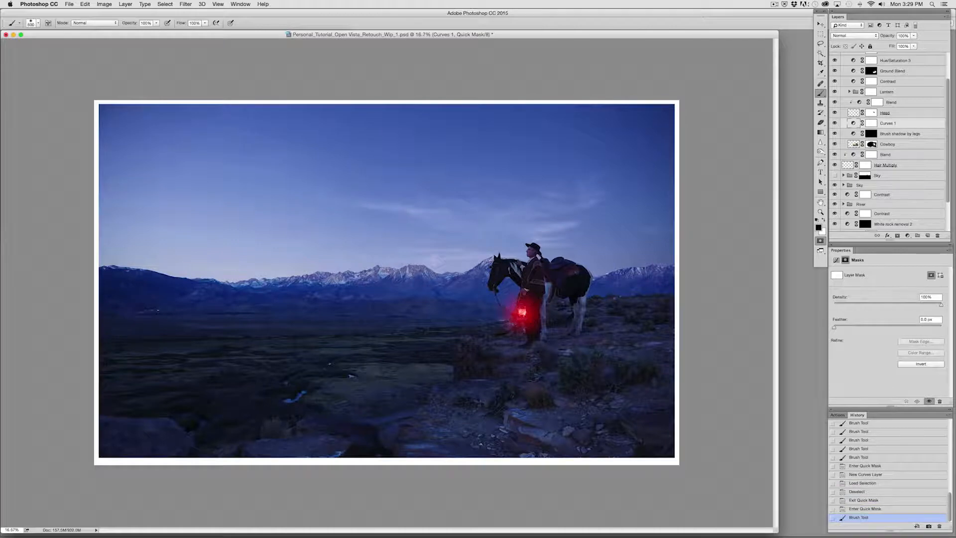
pyautogui.press('super+z')
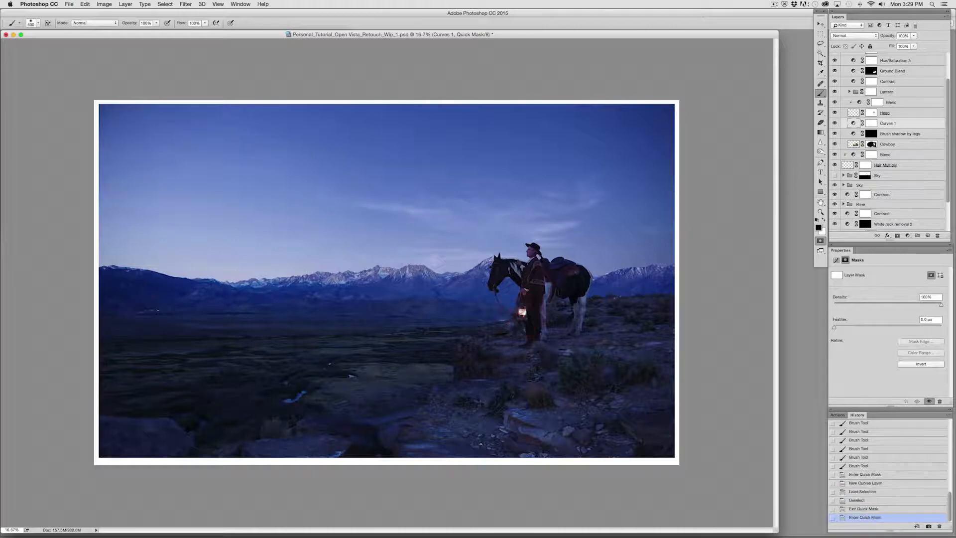
pyautogui.press('q')
pyautogui.press('BackSpace')
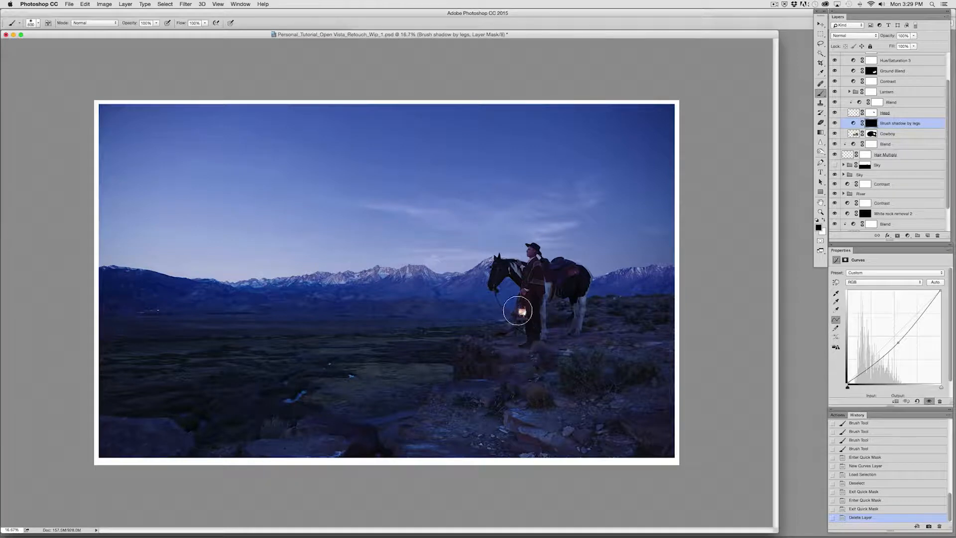
# Step: Enter Quick Mask mode and paint a large soft spot over the lantern with the brush at 48% opacity
pyautogui.click(821, 242)
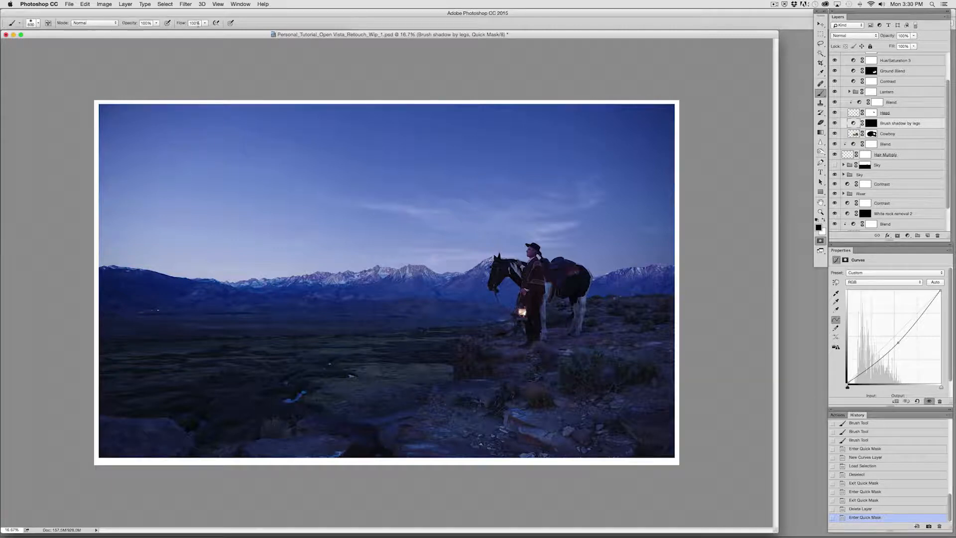
pyautogui.moveTo(157, 23); pyautogui.dragTo(142, 32)
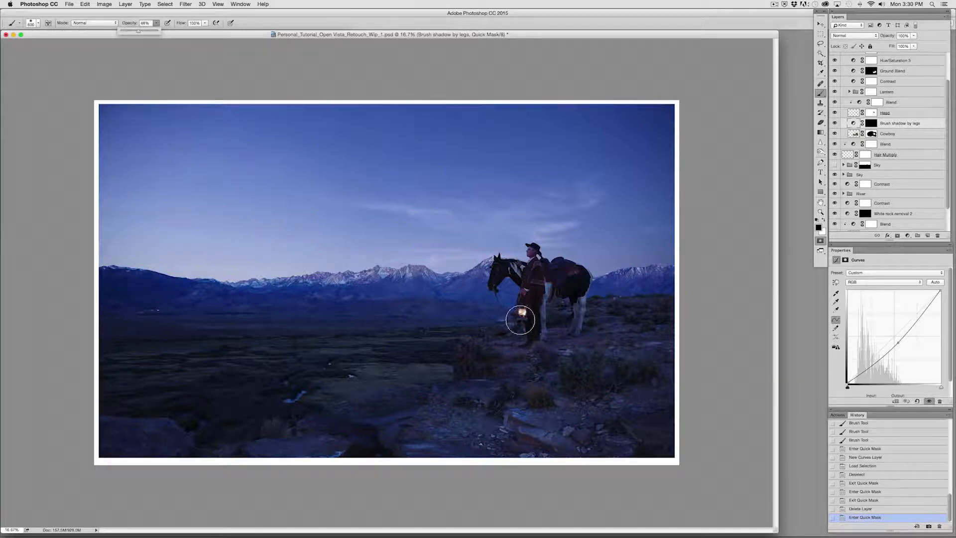
pyautogui.press(']')
pyautogui.press(']')
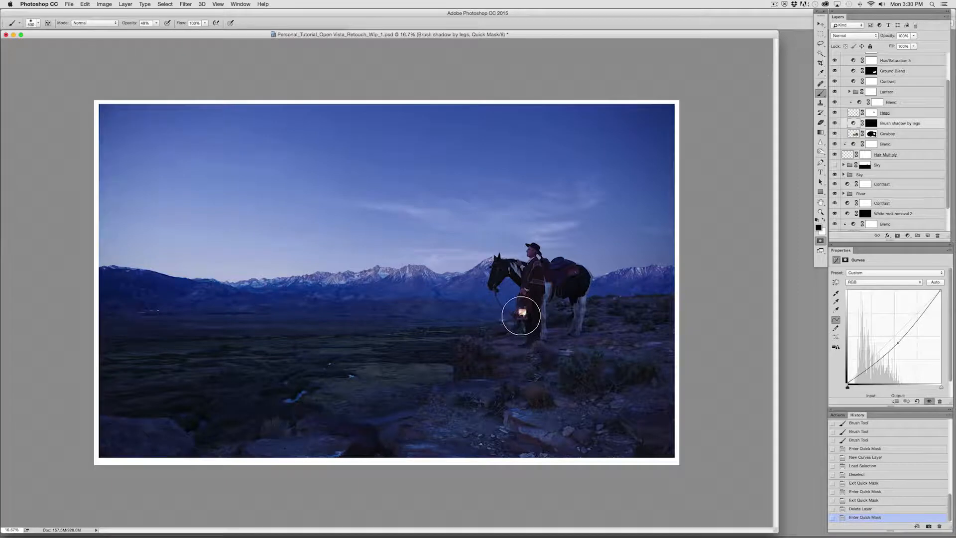
pyautogui.press('[')
pyautogui.click(522, 316)
pyautogui.click(523, 313)
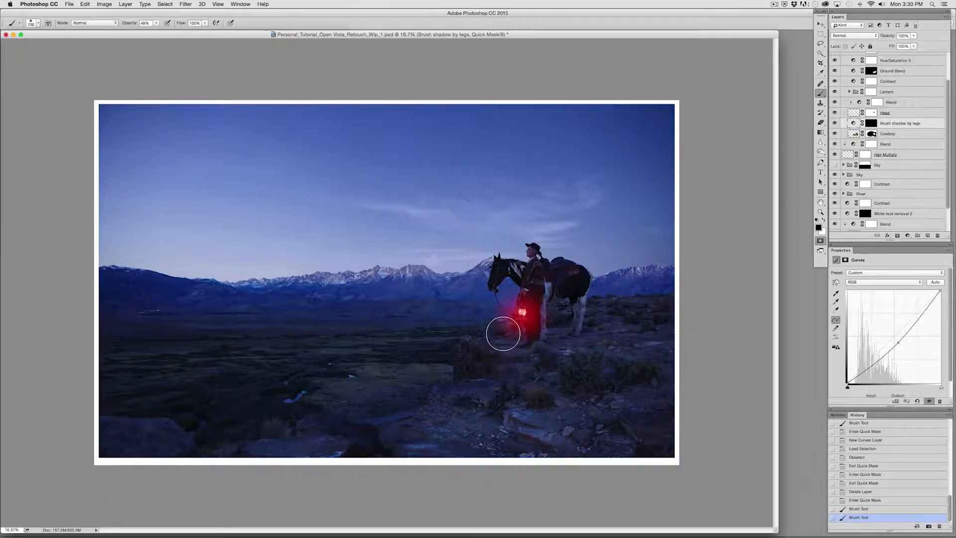
# Step: Reinforce the quick mask at the lantern with a smaller brush at full opacity, and convert it into an inverted selection
pyautogui.press('0')
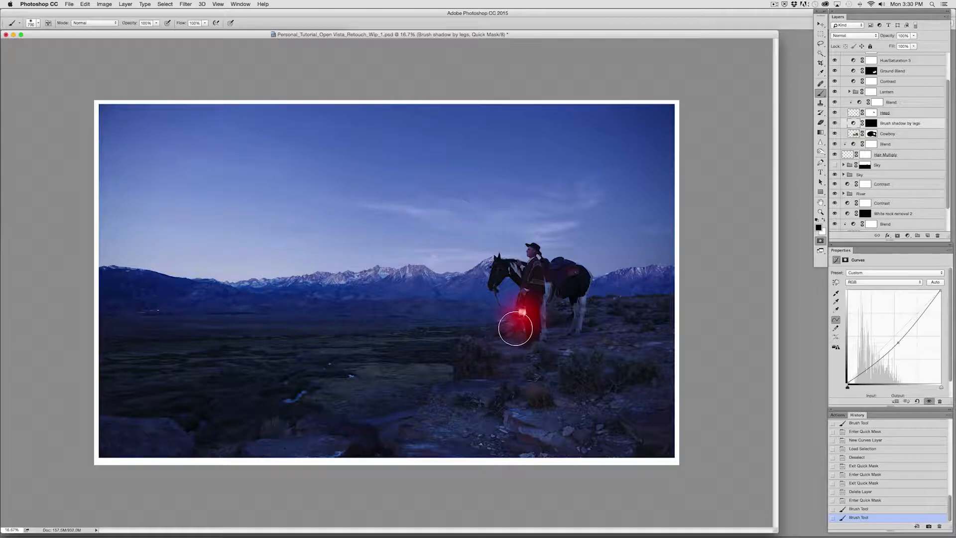
pyautogui.press('[')
pyautogui.click(518, 323)
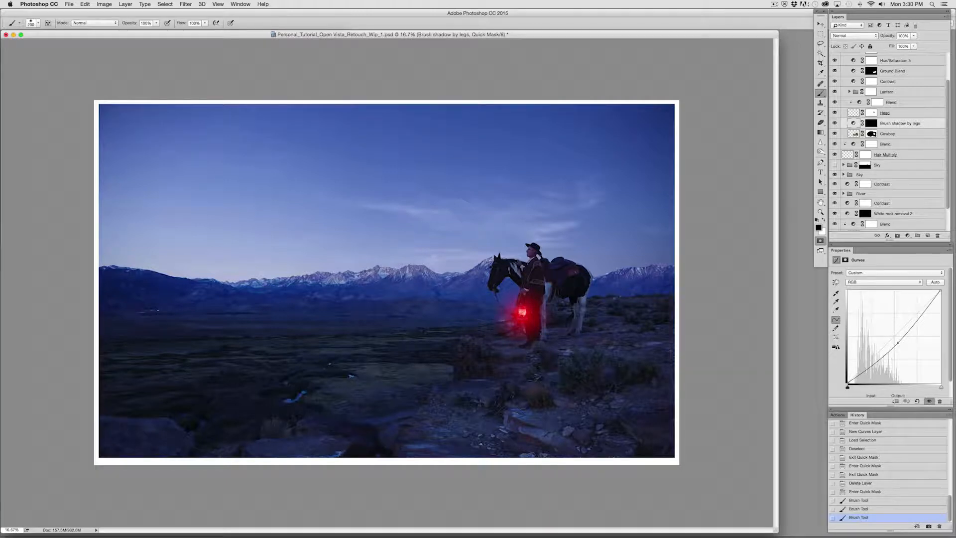
pyautogui.click(822, 241)
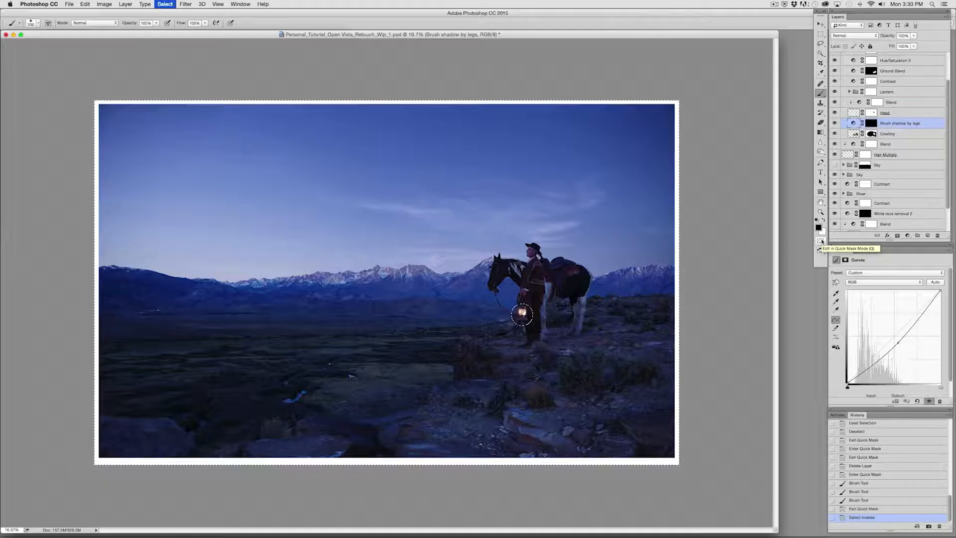
pyautogui.press('super+shift+i')
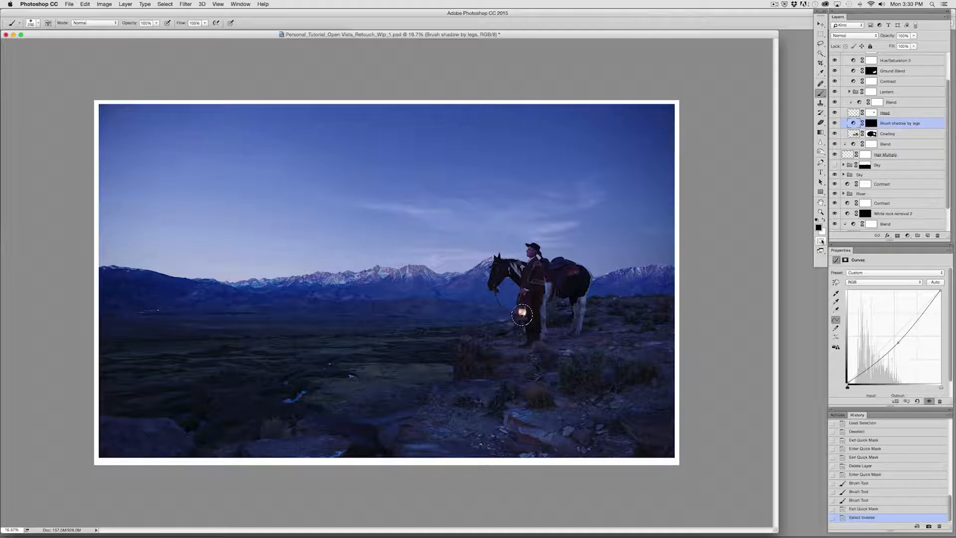
# Step: Add a Curves adjustment layer from the lantern selection, lifting the black point and raising the midtones to brighten the glow
pyautogui.click(907, 235)
pyautogui.click(921, 274)
pyautogui.moveTo(848, 382); pyautogui.dragTo(847, 371)
pyautogui.moveTo(891, 332); pyautogui.dragTo(883, 322)
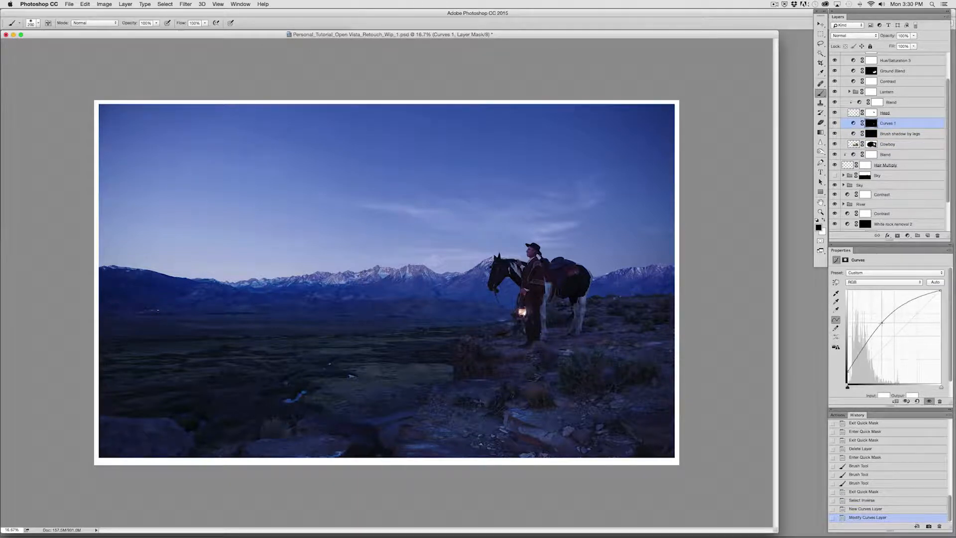
# Step: Warm the lantern glow in the Curves 1 adjustment by lowering the Blue curve and raising the Red curve
pyautogui.click(920, 282)
pyautogui.click(881, 302)
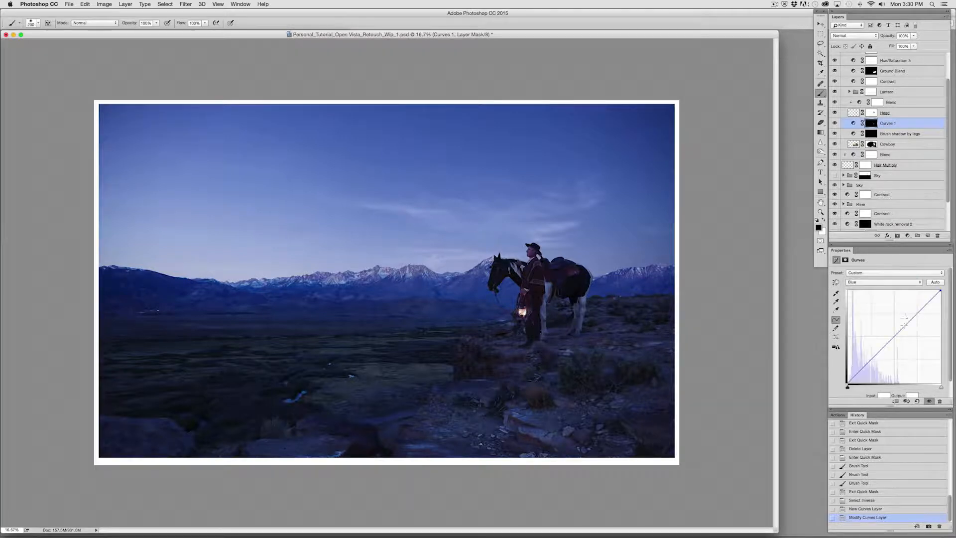
pyautogui.moveTo(906, 326); pyautogui.dragTo(914, 352)
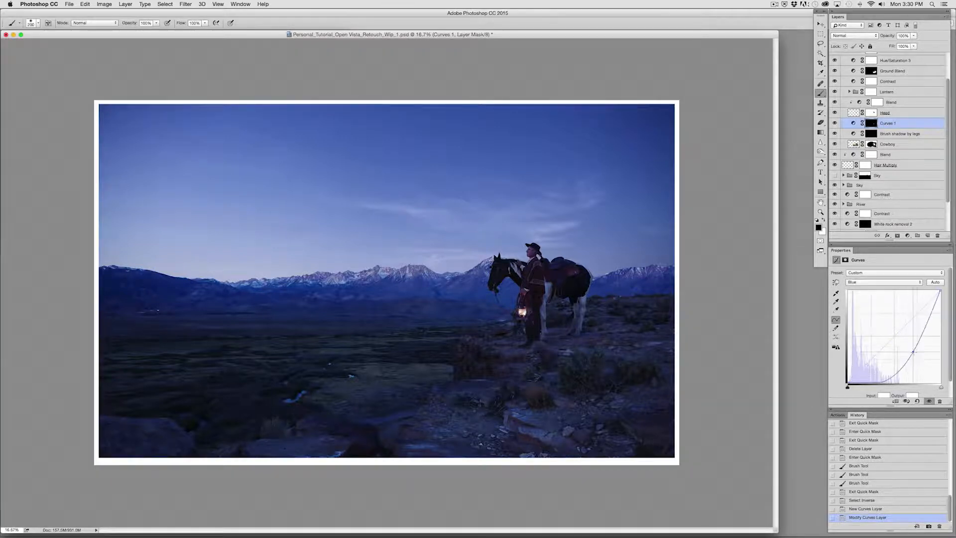
pyautogui.click(919, 282)
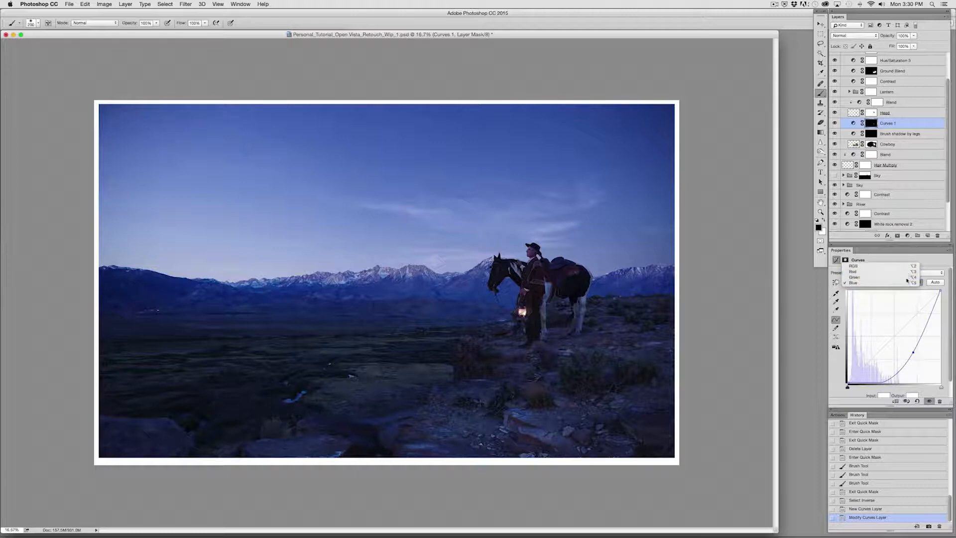
pyautogui.click(881, 266)
pyautogui.moveTo(880, 351); pyautogui.dragTo(880, 329)
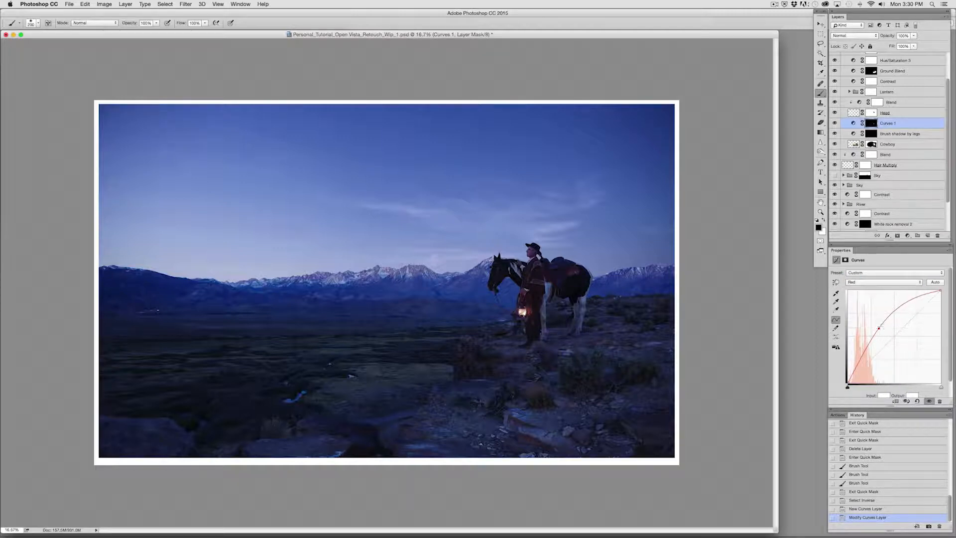
# Step: Compare the area around the lantern and cowboy with the Curves 1 glow hidden and shown
pyautogui.press('super+plus')
pyautogui.press('super+plus')
pyautogui.press('super+plus')
pyautogui.press('super+plus')
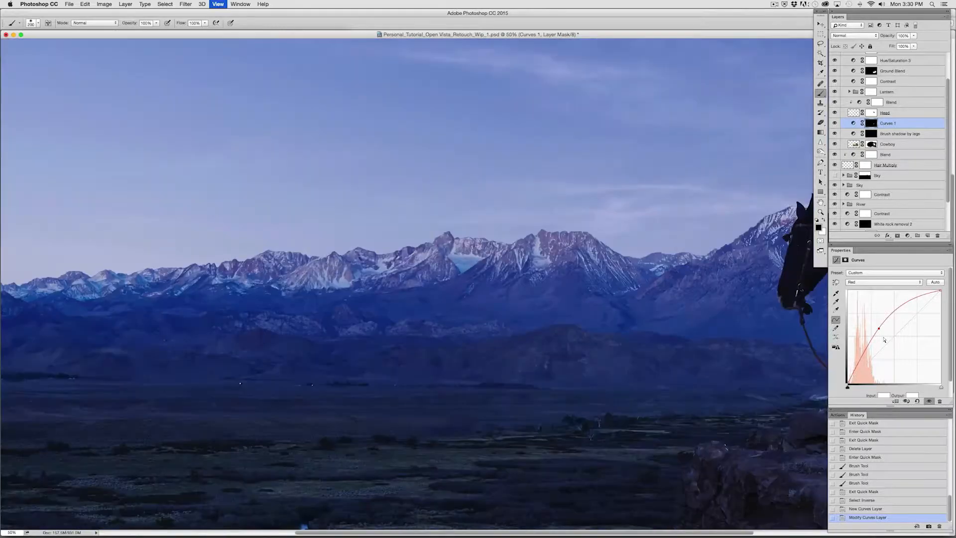
pyautogui.moveTo(747, 418); pyautogui.dragTo(538, 364)
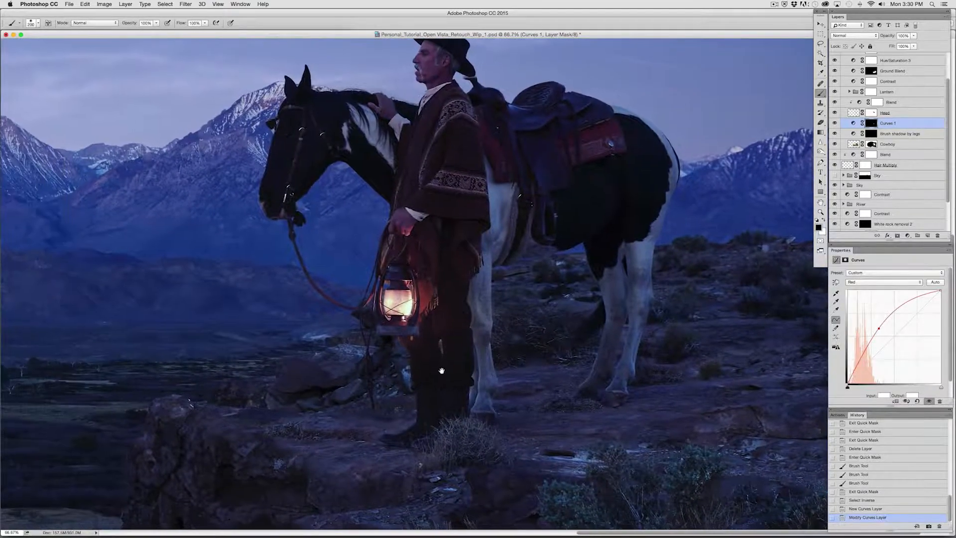
pyautogui.click(835, 123)
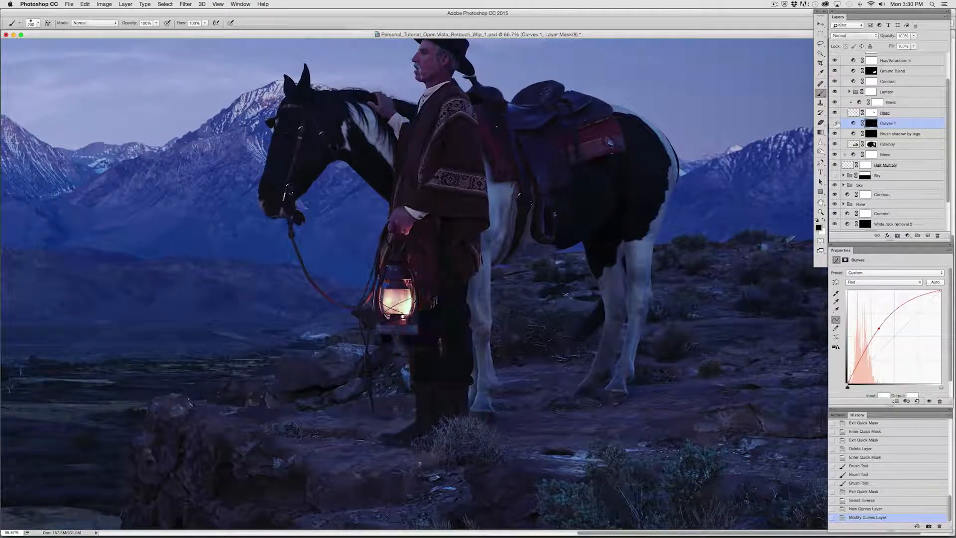
pyautogui.click(836, 124)
pyautogui.click(836, 124)
pyautogui.click(836, 123)
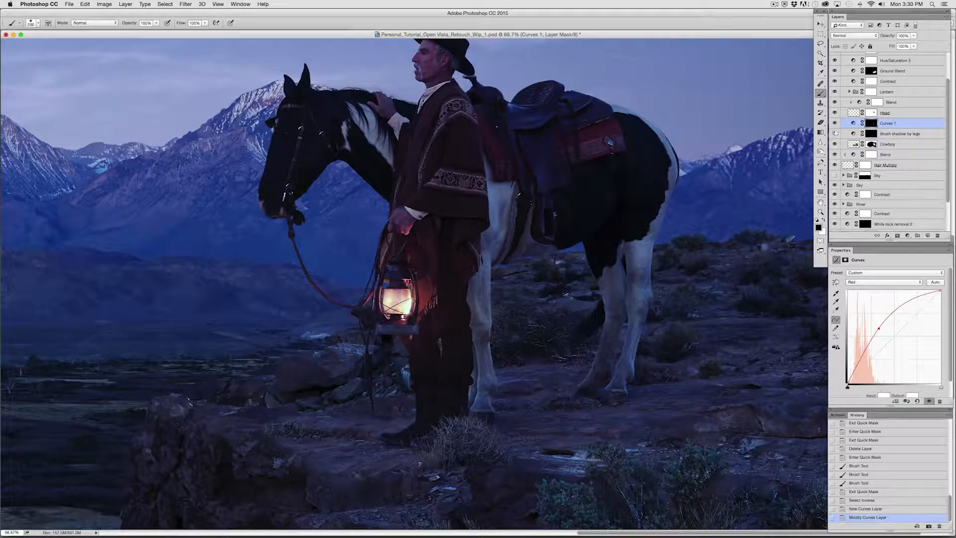
pyautogui.click(836, 123)
pyautogui.click(836, 123)
# Step: Paint black at 30% brush opacity on the Curves 1 mask to soften the glow around the cowboy's coat, legs and nearby ground
pyautogui.click(846, 124)
pyautogui.click(871, 123)
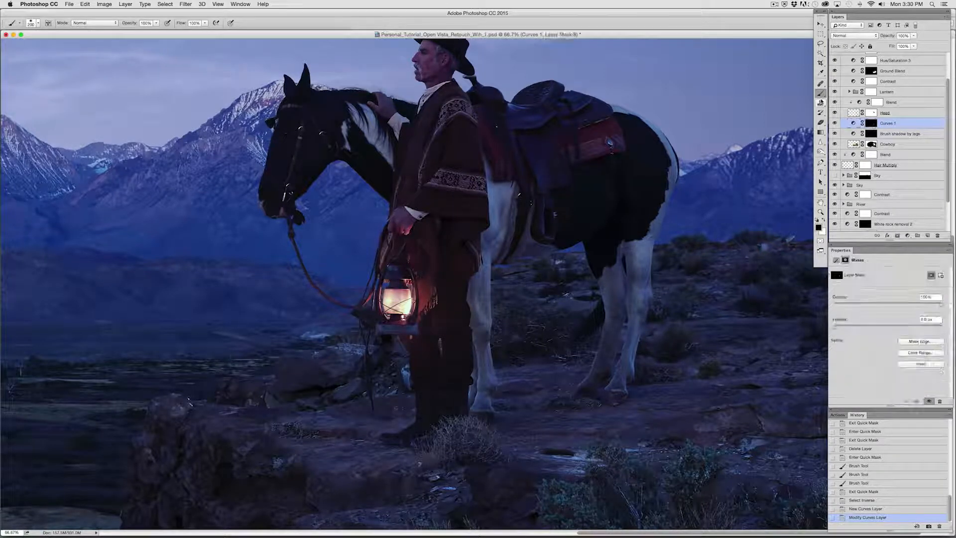
pyautogui.moveTo(459, 252); pyautogui.dragTo(478, 374)
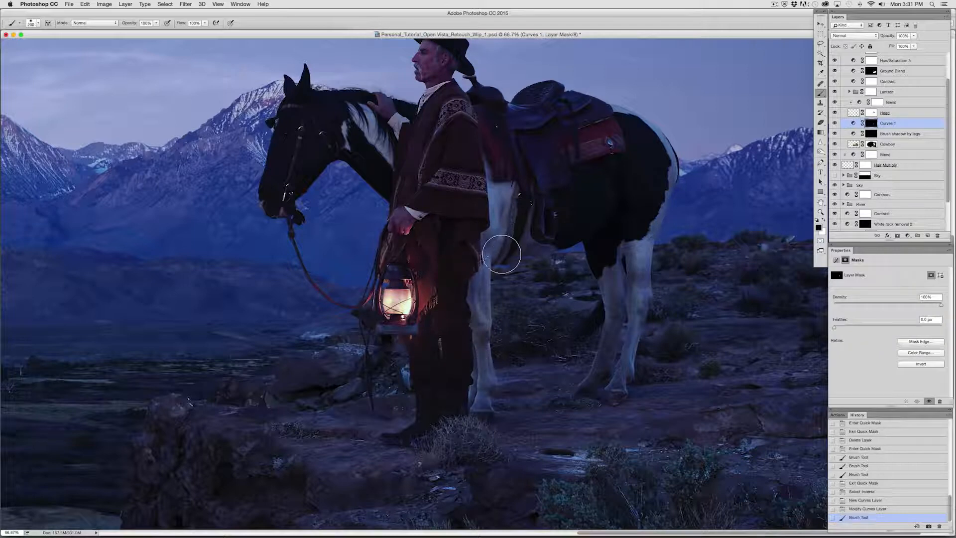
pyautogui.press('super+z')
pyautogui.press('3')
pyautogui.moveTo(493, 294); pyautogui.dragTo(499, 381)
pyautogui.moveTo(495, 274)
pyautogui.mouseDown()
pyautogui.moveTo(486, 423)
pyautogui.moveTo(495, 380)
pyautogui.mouseUp()
pyautogui.moveTo(467, 207)
pyautogui.mouseDown()
pyautogui.moveTo(463, 393)
pyautogui.moveTo(471, 364)
pyautogui.mouseUp()
pyautogui.moveTo(471, 364)
pyautogui.mouseDown()
pyautogui.moveTo(433, 406)
pyautogui.moveTo(507, 295)
pyautogui.mouseUp()
pyautogui.moveTo(376, 209); pyautogui.dragTo(424, 230)
pyautogui.moveTo(424, 231)
pyautogui.mouseDown()
pyautogui.moveTo(463, 240)
pyautogui.moveTo(440, 423)
pyautogui.mouseUp()
pyautogui.moveTo(364, 445); pyautogui.dragTo(331, 464)
pyautogui.moveTo(332, 463); pyautogui.dragTo(324, 457)
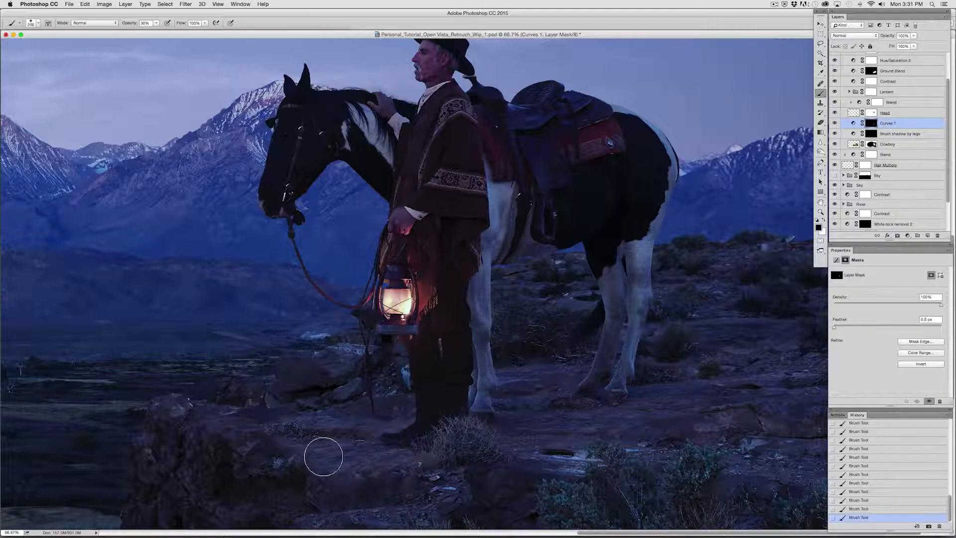
# Step: Lasso the bright sliver between the cowboy's legs and fill it with black on the Cowboy layer mask
pyautogui.press('super+plus')
pyautogui.press('super+plus')
pyautogui.press('super+plus')
pyautogui.moveTo(318, 500)
pyautogui.mouseDown()
pyautogui.moveTo(380, 384)
pyautogui.moveTo(449, 194)
pyautogui.mouseUp()
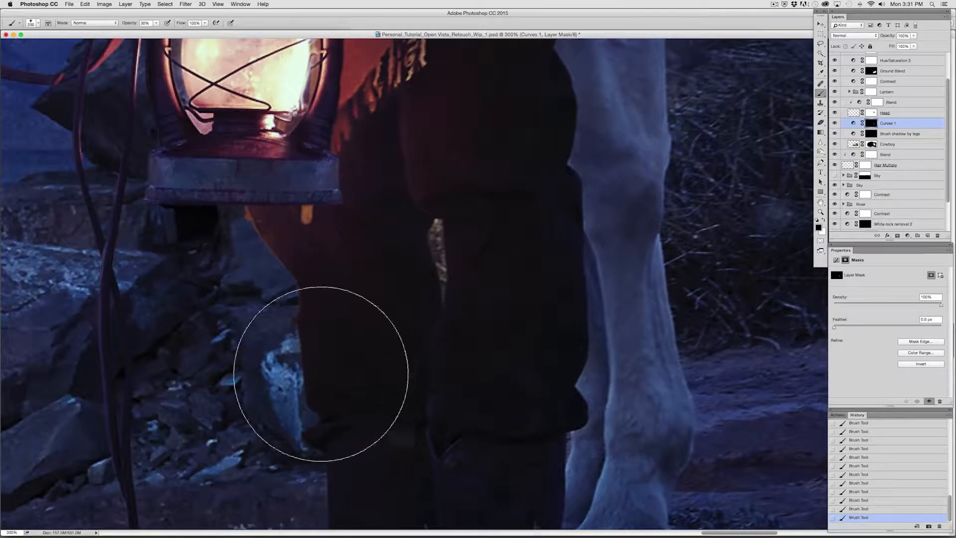
pyautogui.moveTo(376, 282); pyautogui.dragTo(399, 283)
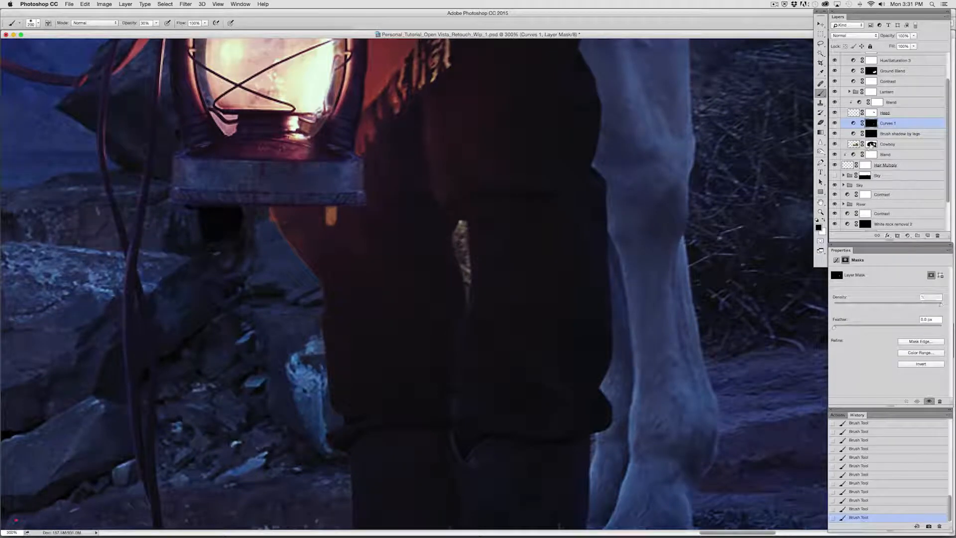
pyautogui.click(871, 145)
pyautogui.click(820, 43)
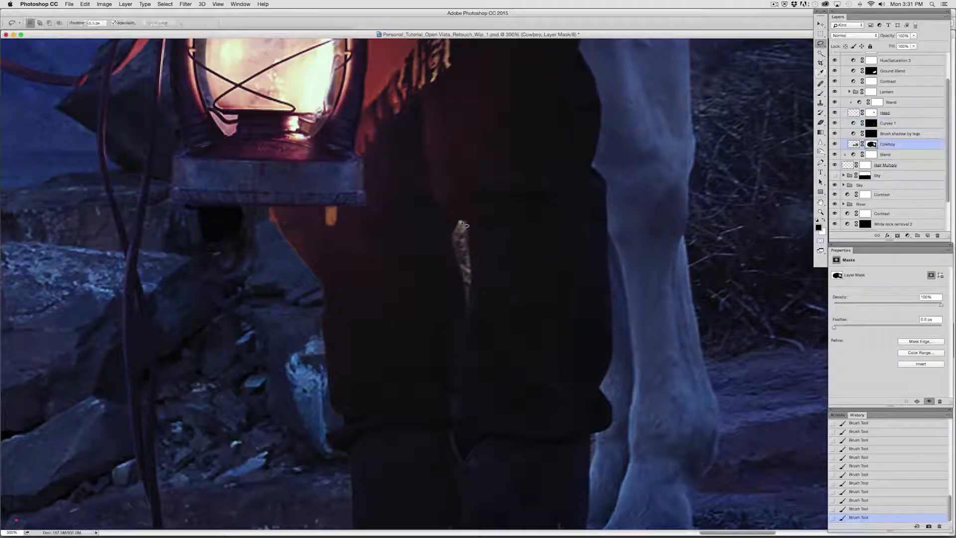
pyautogui.moveTo(462, 221)
pyautogui.mouseDown()
pyautogui.moveTo(454, 242)
pyautogui.moveTo(469, 308)
pyautogui.moveTo(476, 279)
pyautogui.moveTo(461, 221)
pyautogui.moveTo(471, 302)
pyautogui.moveTo(508, 234)
pyautogui.mouseUp()
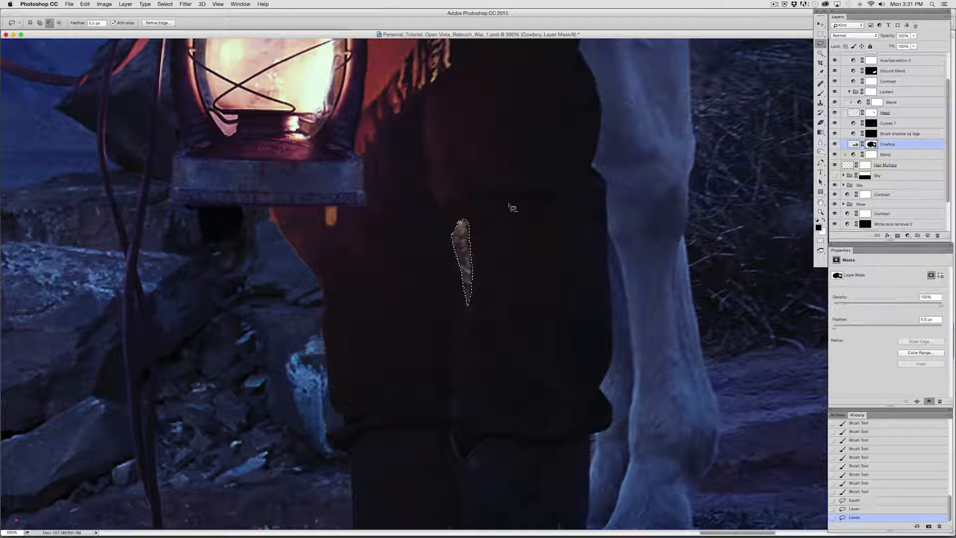
pyautogui.hotkey('alt', 'BackSpace')
pyautogui.hotkey('alt', 'BackSpace')
pyautogui.press('super+d')
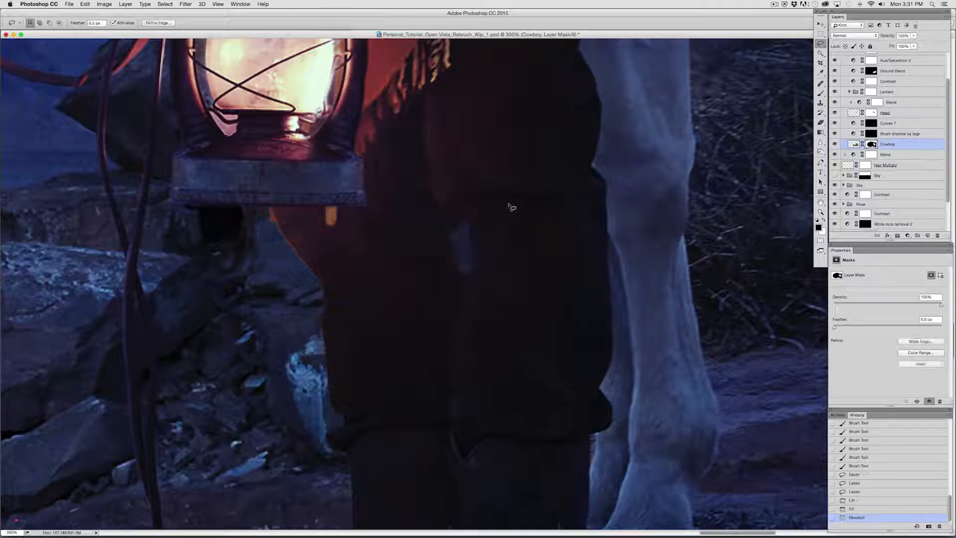
# Step: Lasso the leftover fringe along the trouser leg below the lantern and mask it out of the Cowboy layer with black fills
pyautogui.moveTo(270, 211)
pyautogui.mouseDown()
pyautogui.moveTo(322, 292)
pyautogui.moveTo(322, 411)
pyautogui.moveTo(247, 352)
pyautogui.moveTo(226, 217)
pyautogui.mouseUp()
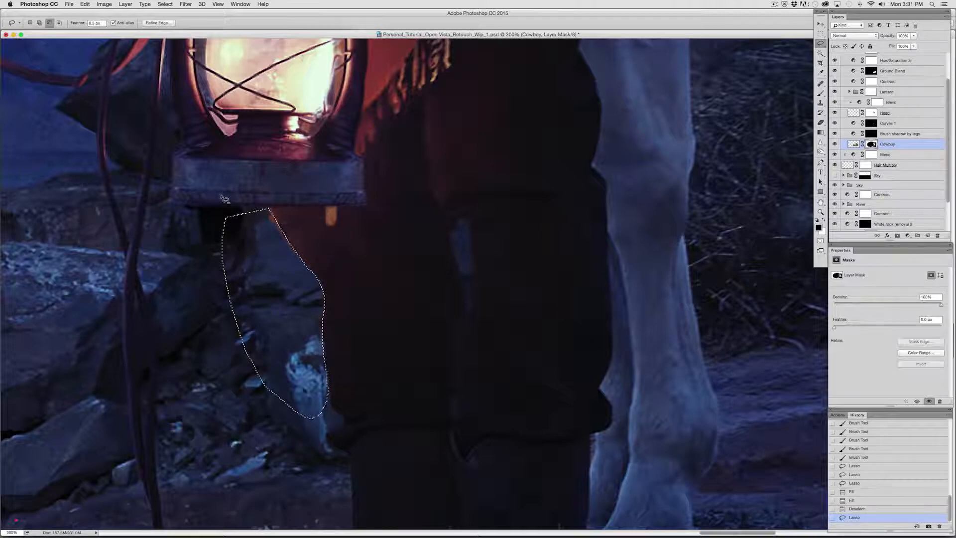
pyautogui.hotkey('alt', 'BackSpace')
pyautogui.hotkey('alt', 'BackSpace')
pyautogui.press('super+d')
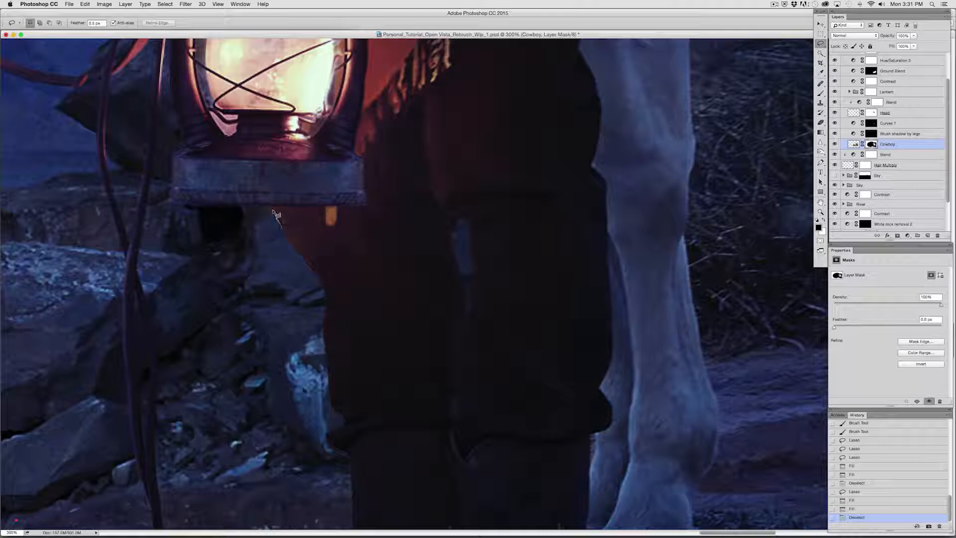
pyautogui.moveTo(273, 211)
pyautogui.mouseDown()
pyautogui.moveTo(241, 257)
pyautogui.moveTo(254, 290)
pyautogui.mouseUp()
pyautogui.hotkey('alt', 'BackSpace')
pyautogui.press('super+d')
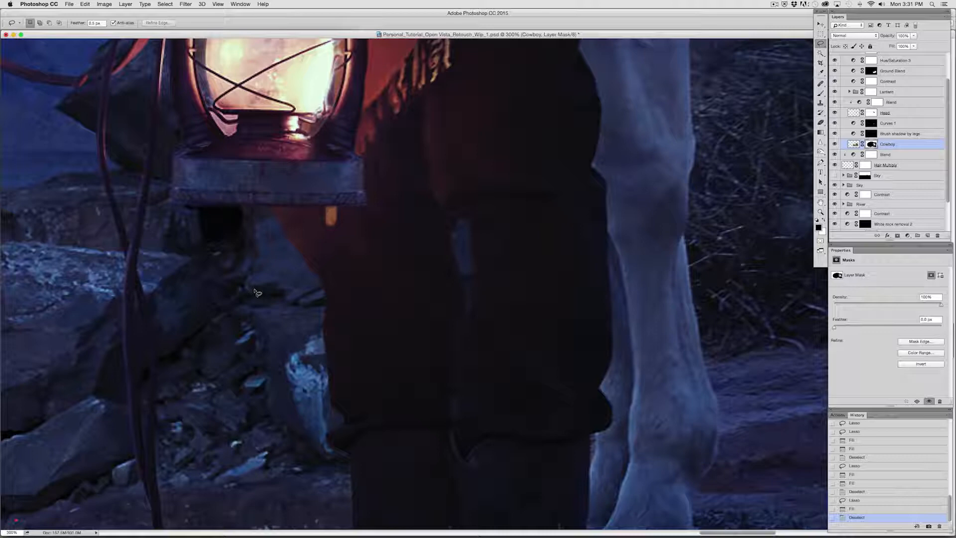
# Step: Examine the coat beside the lantern with the Lantern group hidden and shown
pyautogui.moveTo(309, 248); pyautogui.dragTo(194, 519)
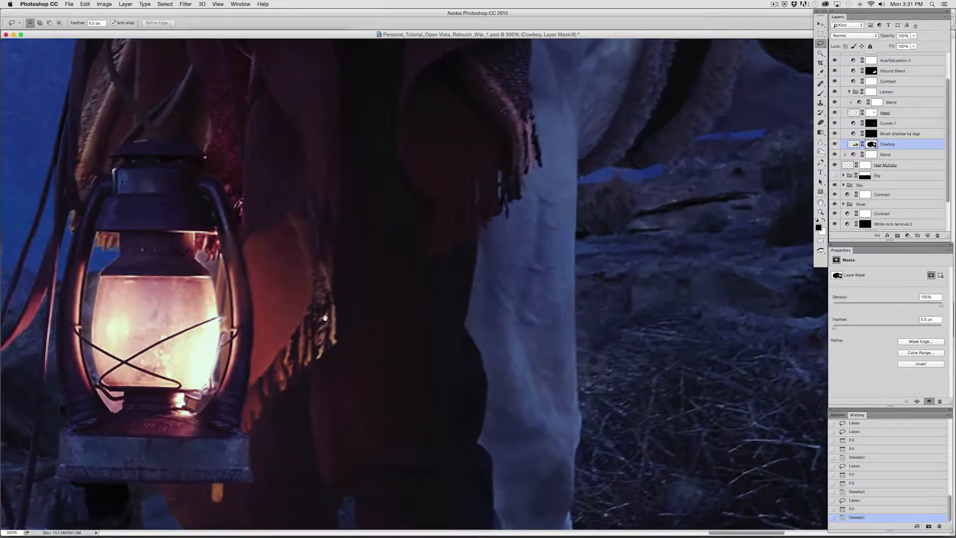
pyautogui.moveTo(299, 303); pyautogui.dragTo(356, 377)
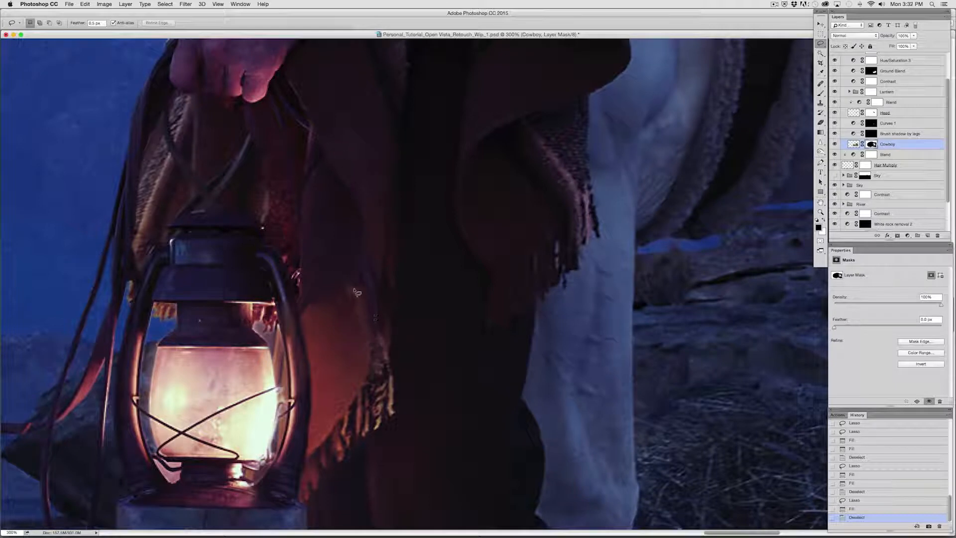
pyautogui.moveTo(344, 203); pyautogui.dragTo(354, 224)
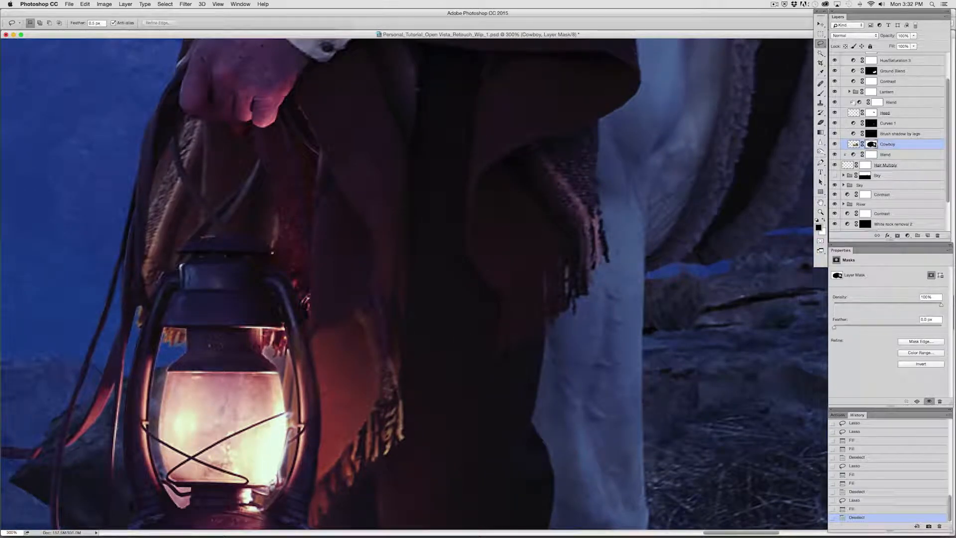
pyautogui.click(835, 92)
pyautogui.click(835, 92)
pyautogui.click(835, 92)
pyautogui.click(835, 91)
# Step: Paint black on the lantern layer's mask inside the Lantern group, using a smaller 30% opacity brush to blend the coat edge beside the lantern
pyautogui.click(850, 92)
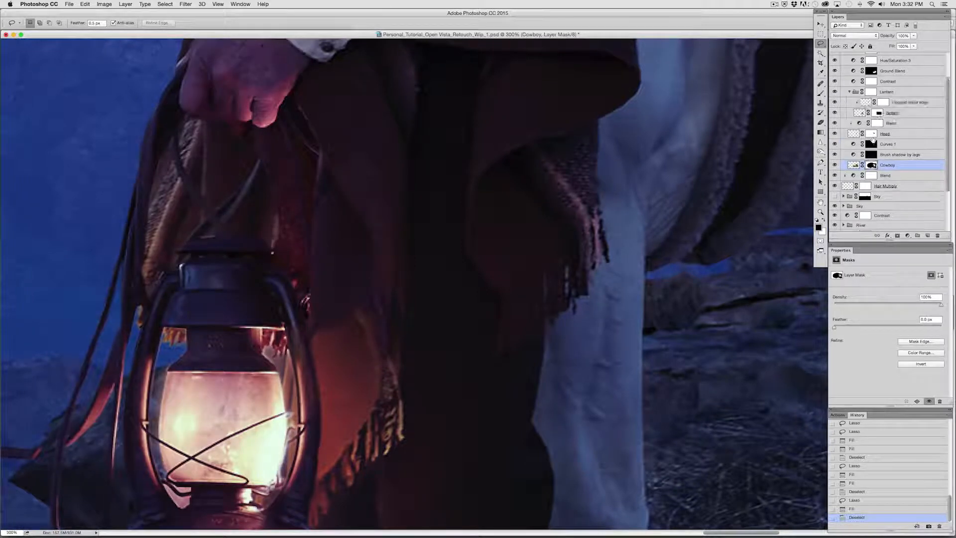
pyautogui.click(879, 112)
pyautogui.click(821, 93)
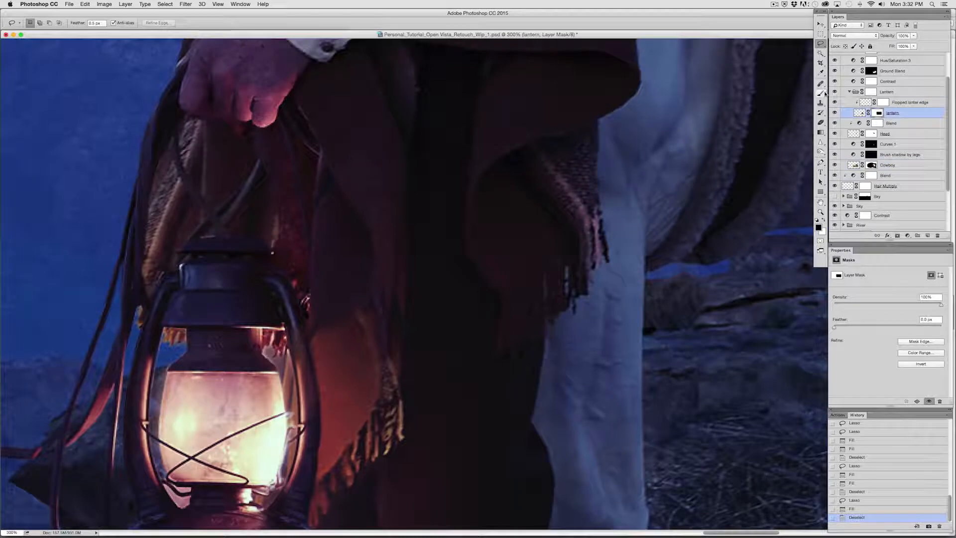
pyautogui.press('[')
pyautogui.press('[')
pyautogui.press('[')
pyautogui.press('[')
pyautogui.press('[')
pyautogui.press('[')
pyautogui.press('[')
pyautogui.press('[')
pyautogui.press('[')
pyautogui.press('[')
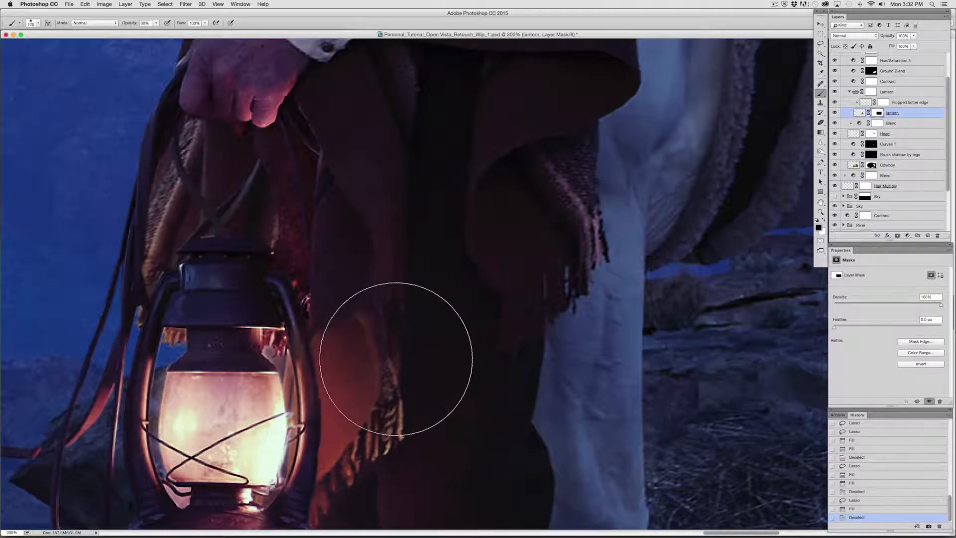
pyautogui.moveTo(394, 335); pyautogui.dragTo(422, 383)
pyautogui.moveTo(390, 317)
pyautogui.mouseDown()
pyautogui.moveTo(402, 370)
pyautogui.moveTo(383, 303)
pyautogui.mouseUp()
pyautogui.moveTo(383, 303); pyautogui.dragTo(416, 382)
pyautogui.moveTo(407, 318)
pyautogui.mouseDown()
pyautogui.moveTo(363, 321)
pyautogui.moveTo(354, 365)
pyautogui.moveTo(364, 325)
pyautogui.moveTo(334, 338)
pyautogui.mouseUp()
pyautogui.moveTo(380, 309)
pyautogui.mouseDown()
pyautogui.moveTo(338, 335)
pyautogui.moveTo(397, 306)
pyautogui.mouseUp()
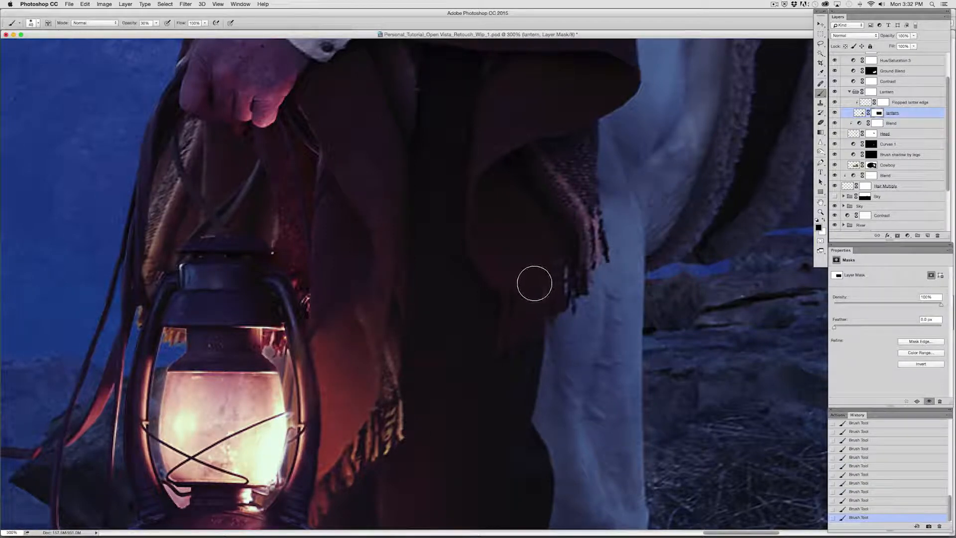
# Step: Set a much smaller brush at 50% opacity and inspect the lantern mask's edge on the coat using the mask overlay
pyautogui.press('5')
pyautogui.press('[')
pyautogui.press('[')
pyautogui.press('[')
pyautogui.press('[')
pyautogui.press('[')
pyautogui.press('[')
pyautogui.press('[')
pyautogui.press('\\')
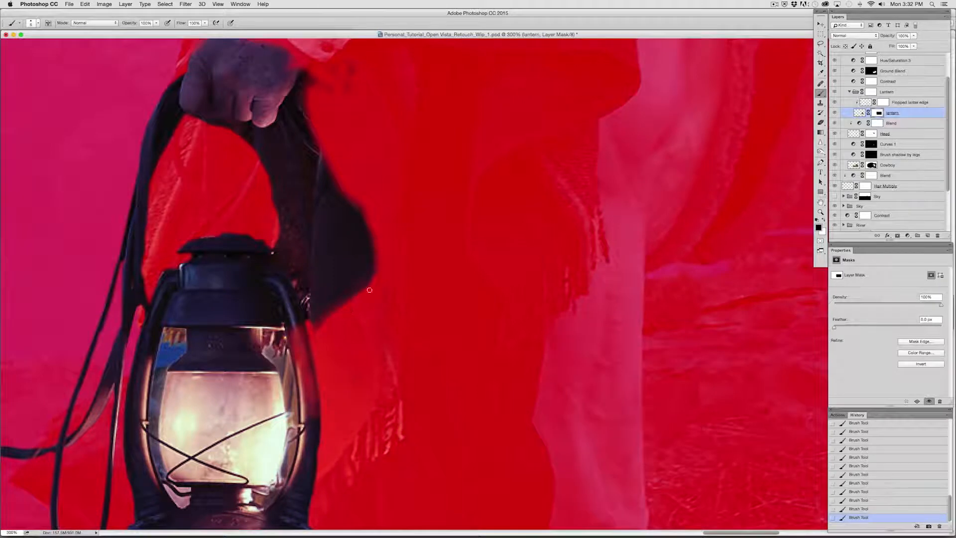
pyautogui.press('\\')
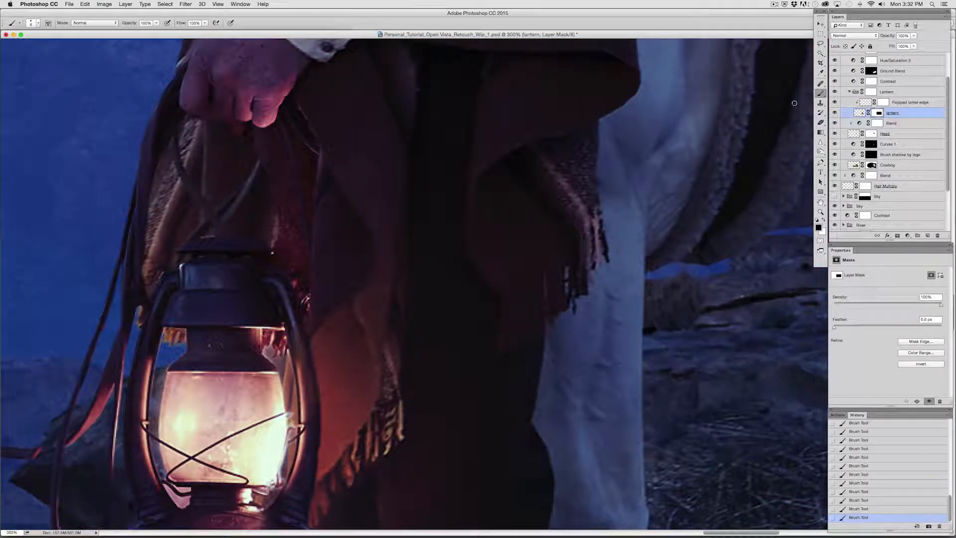
# Step: Erase on the lantern layer's mask along the coat edge next to the lantern handle to clean up the transition
pyautogui.click(821, 122)
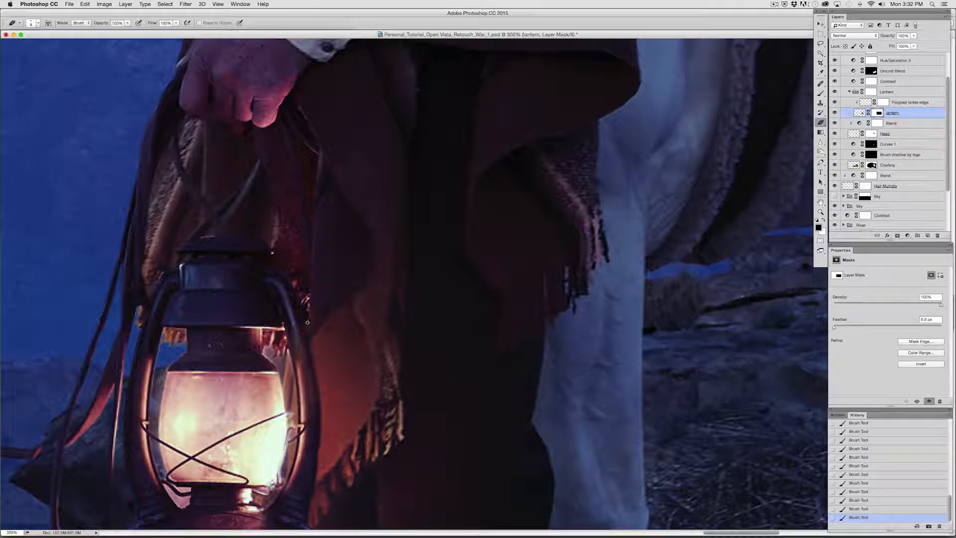
pyautogui.moveTo(308, 323); pyautogui.dragTo(311, 324)
pyautogui.click(322, 322)
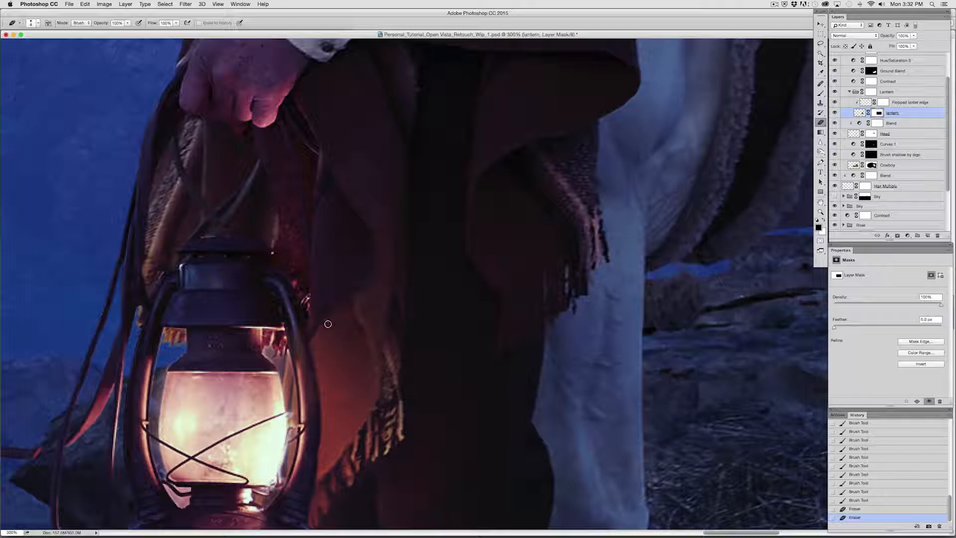
pyautogui.press('super+plus')
pyautogui.press('super+plus')
pyautogui.moveTo(325, 262); pyautogui.dragTo(391, 256)
pyautogui.moveTo(274, 313)
pyautogui.mouseDown()
pyautogui.moveTo(309, 297)
pyautogui.moveTo(284, 317)
pyautogui.moveTo(353, 264)
pyautogui.mouseUp()
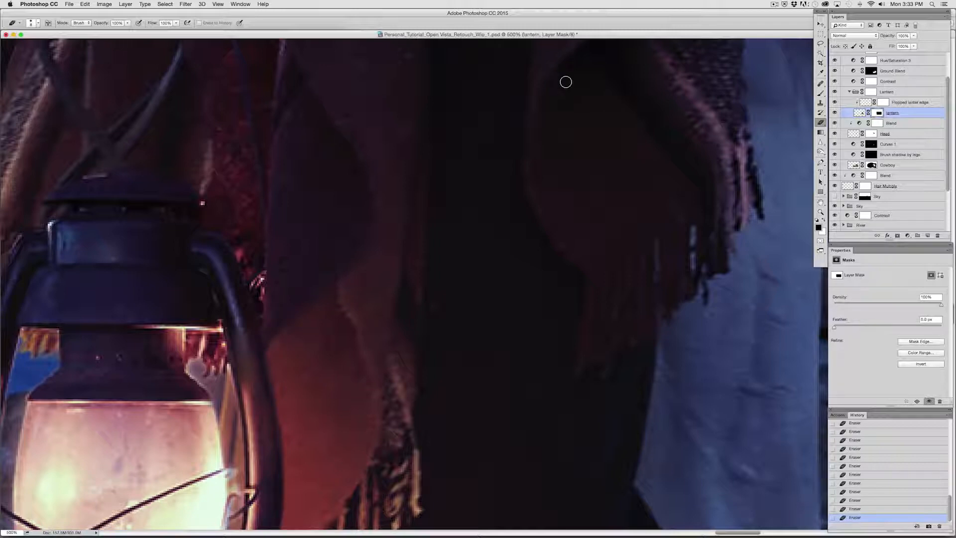
# Step: Review the whole composite in an enlarged document window and examine it again at closer magnification
pyautogui.press('super+0')
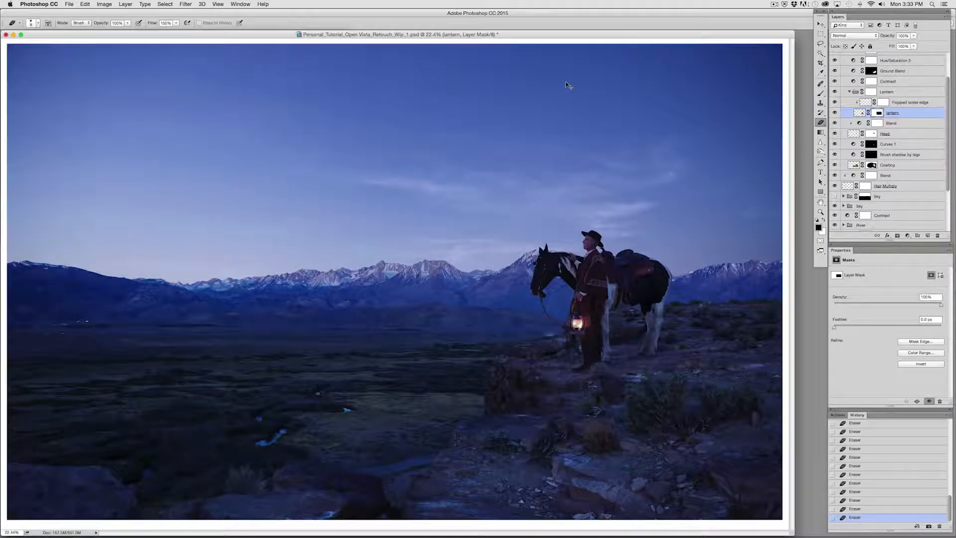
pyautogui.press('super+minus')
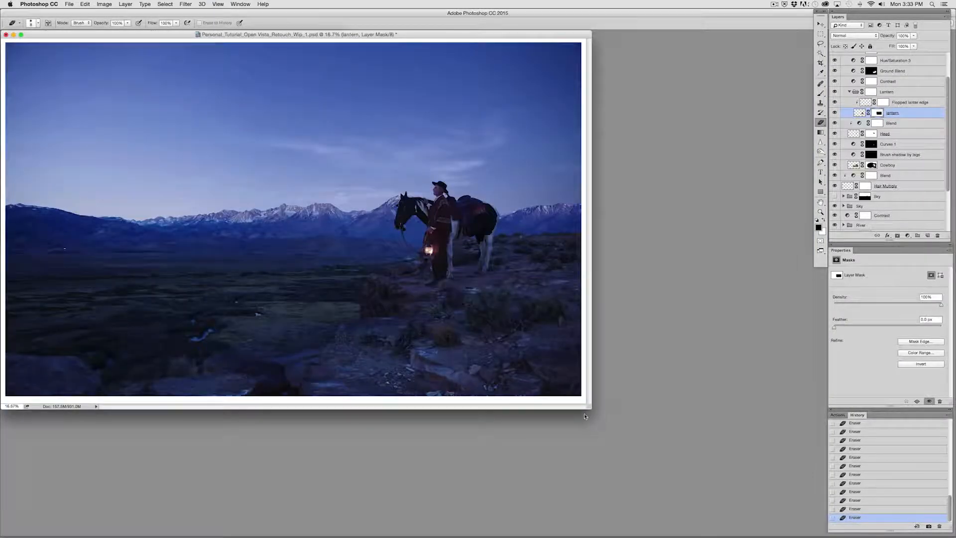
pyautogui.moveTo(589, 409); pyautogui.dragTo(771, 491)
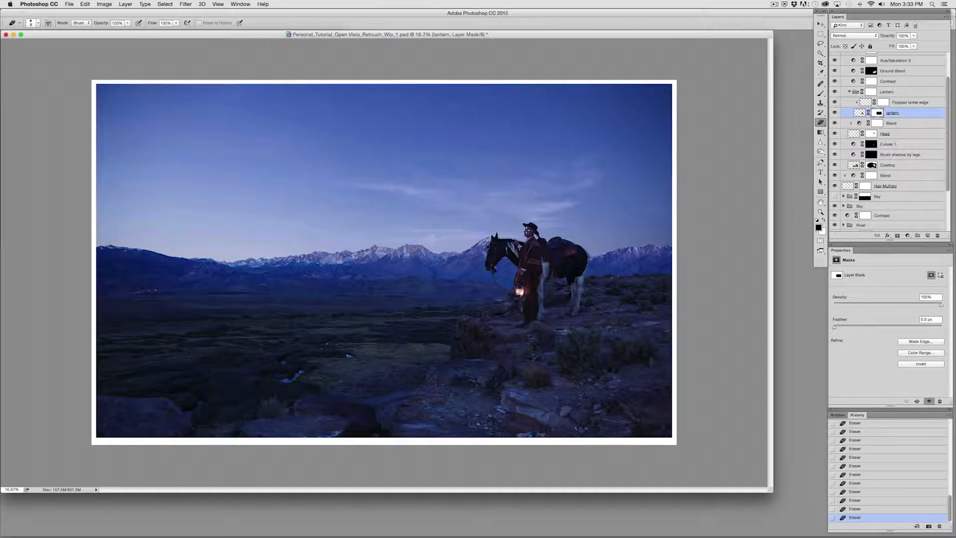
pyautogui.press('super+plus')
pyautogui.press('super+plus')
pyautogui.press('super+plus')
pyautogui.press('super+plus')
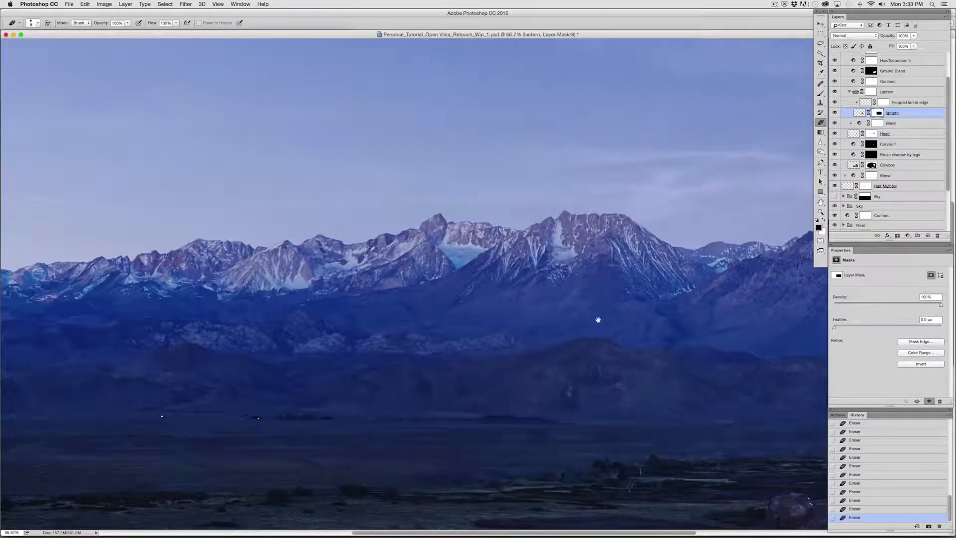
# Step: Paint a Quick Mask over the front of the cowboy's face with a 100 px brush and turn the painted area into a selection
pyautogui.moveTo(597, 318); pyautogui.dragTo(479, 403)
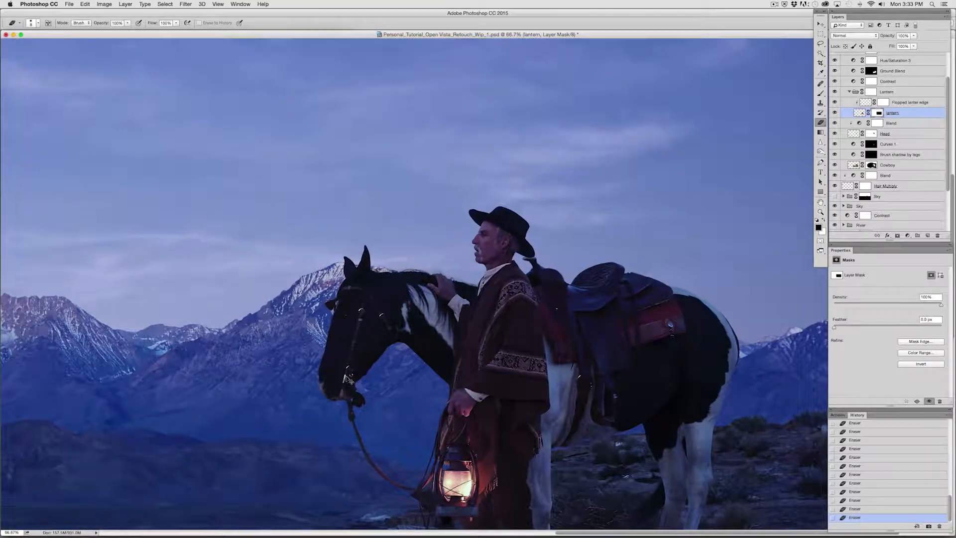
pyautogui.press('super+plus')
pyautogui.moveTo(496, 343); pyautogui.dragTo(519, 228)
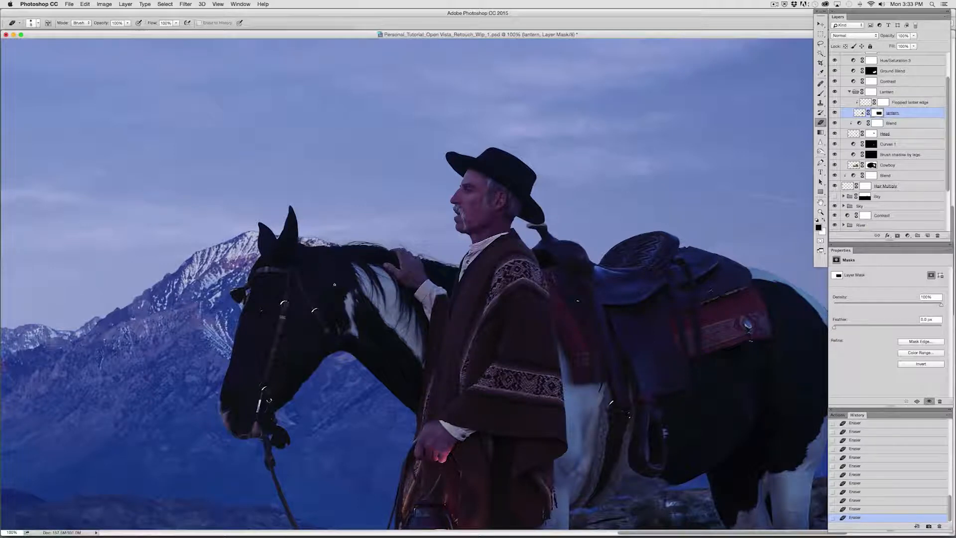
pyautogui.press('b')
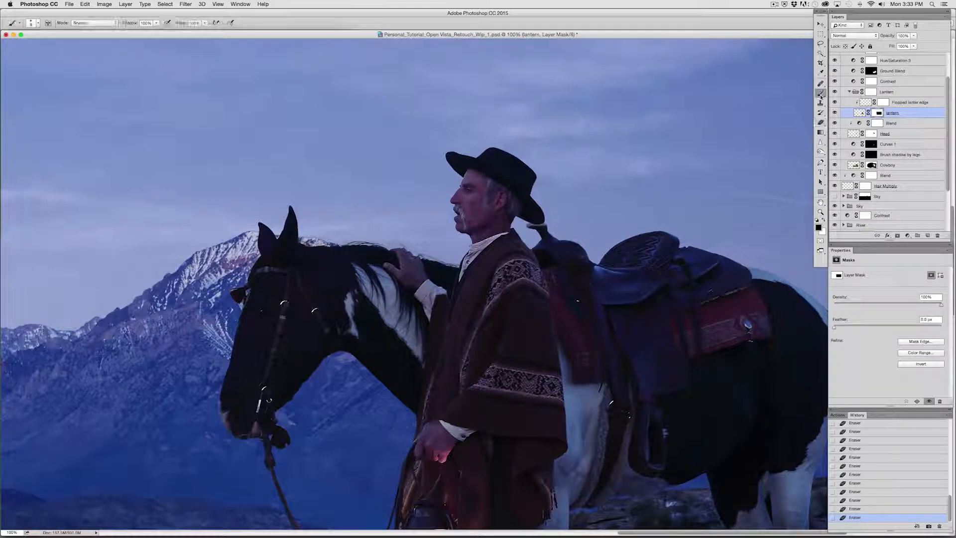
pyautogui.press('q')
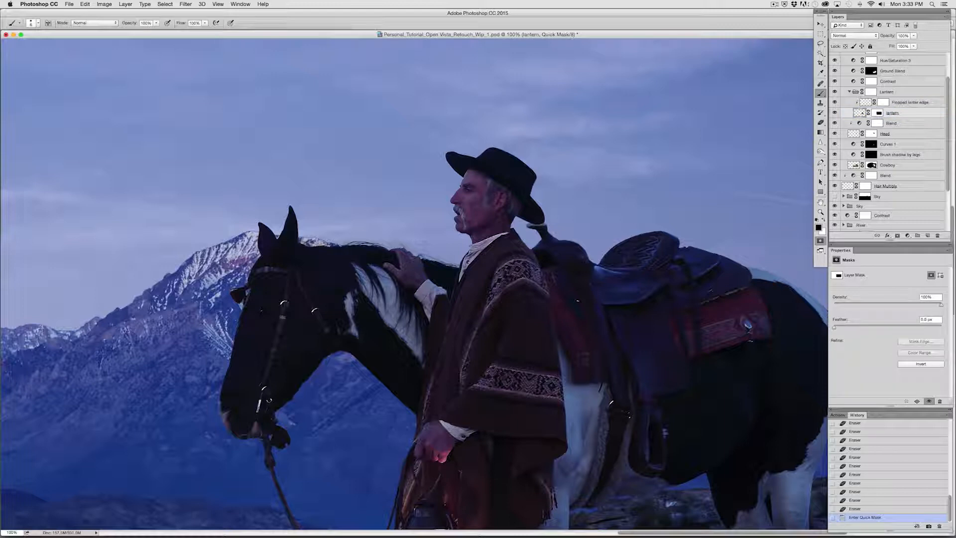
pyautogui.press(']')
pyautogui.press(']')
pyautogui.press(']')
pyautogui.press(']')
pyautogui.press(']')
pyautogui.press(']')
pyautogui.press(']')
pyautogui.press(']')
pyautogui.press(']')
pyautogui.click(460, 197)
pyautogui.click(459, 200)
pyautogui.click(465, 204)
pyautogui.click(461, 209)
pyautogui.click(460, 213)
pyautogui.click(467, 188)
pyautogui.moveTo(467, 186)
pyautogui.mouseDown()
pyautogui.moveTo(475, 181)
pyautogui.moveTo(460, 205)
pyautogui.mouseUp()
pyautogui.press('q')
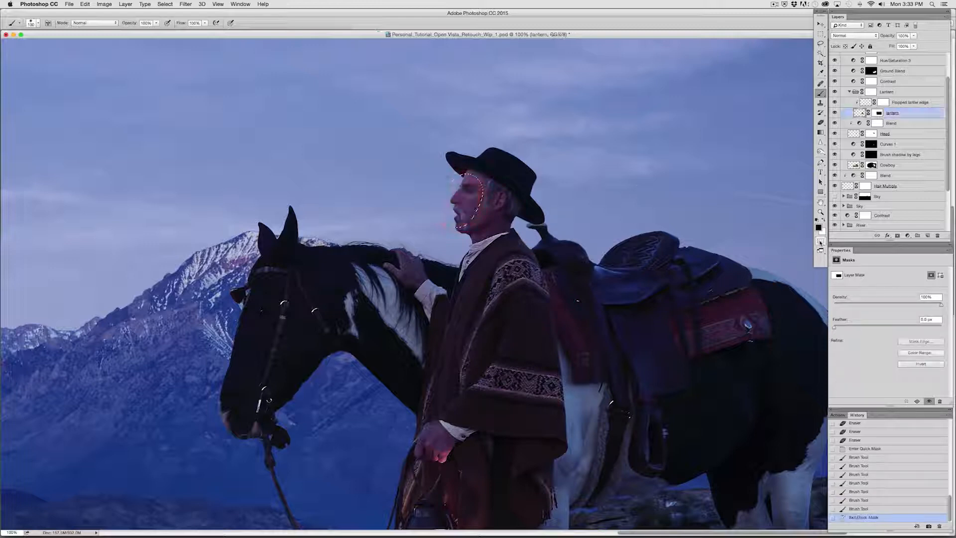
pyautogui.press('super+shift+i')
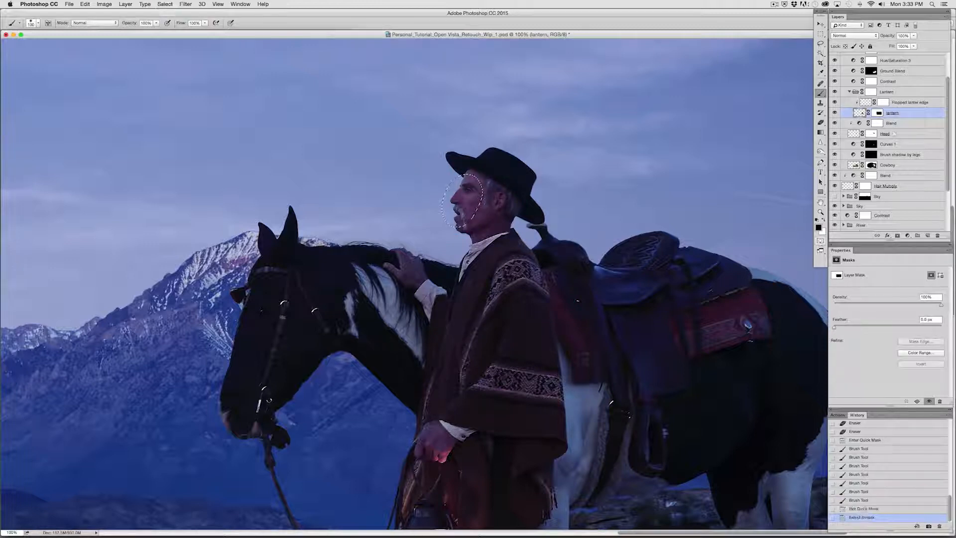
# Step: Add a Curves adjustment clipped to the Head layer, masked by the face selection, and slightly raise its RGB midtones
pyautogui.click(885, 133)
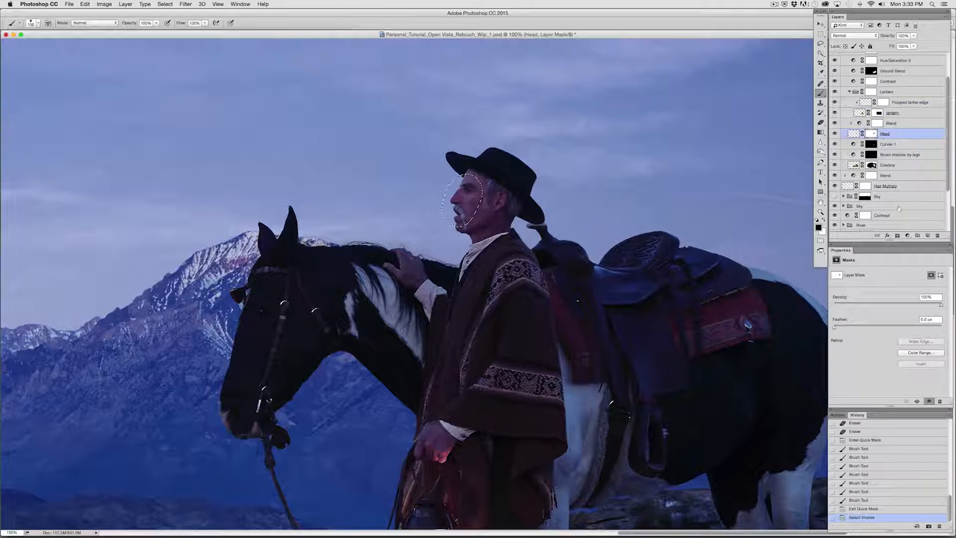
pyautogui.click(908, 236)
pyautogui.click(914, 274)
pyautogui.moveTo(892, 334); pyautogui.dragTo(892, 332)
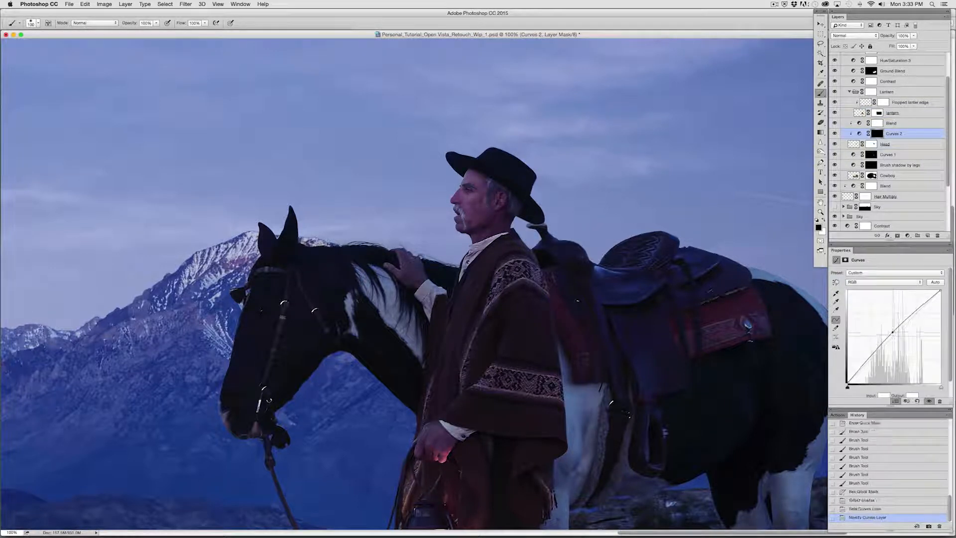
# Step: Fine-tune the face Curves adjustment in the individual blue, green and red channels, lifting the green and red midtones slightly
pyautogui.click(919, 285)
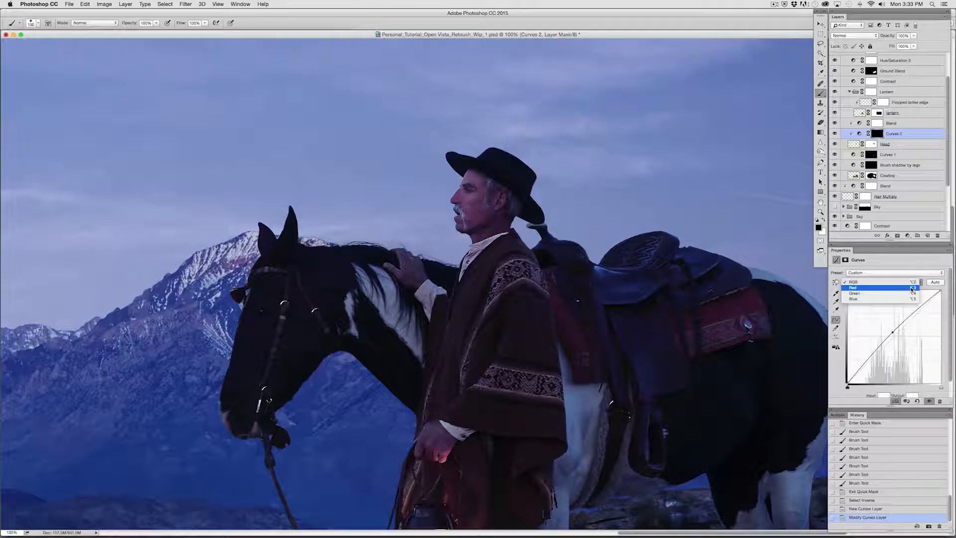
pyautogui.click(911, 299)
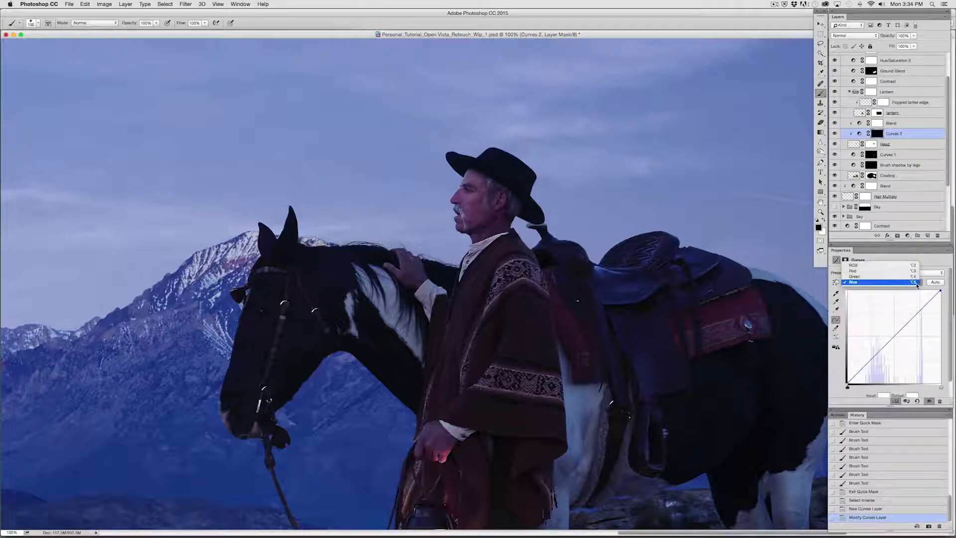
pyautogui.moveTo(898, 335); pyautogui.dragTo(841, 277)
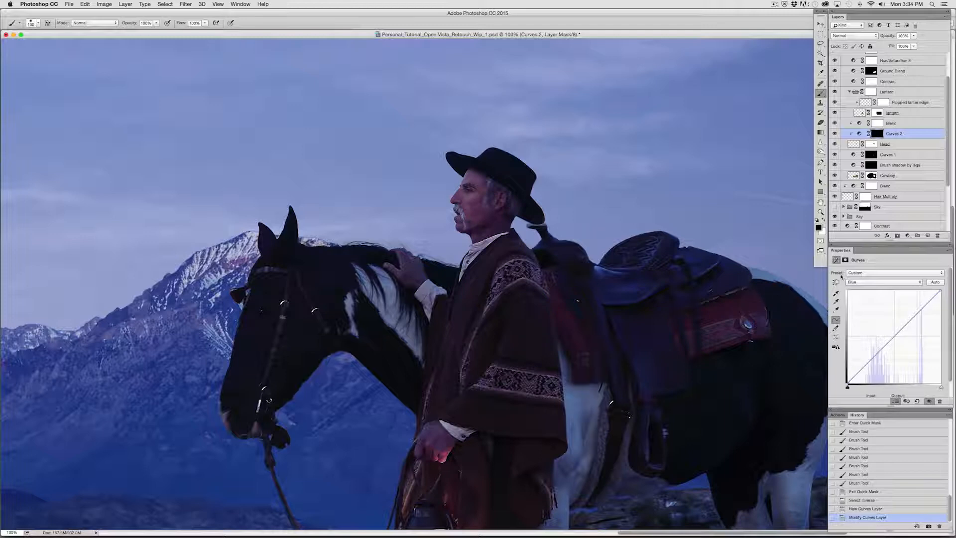
pyautogui.click(884, 282)
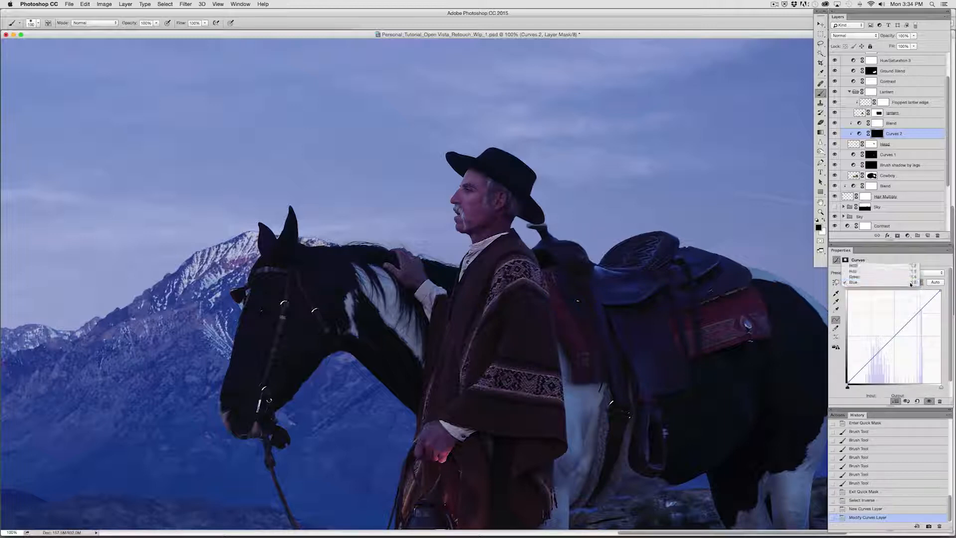
pyautogui.click(876, 273)
pyautogui.click(906, 315)
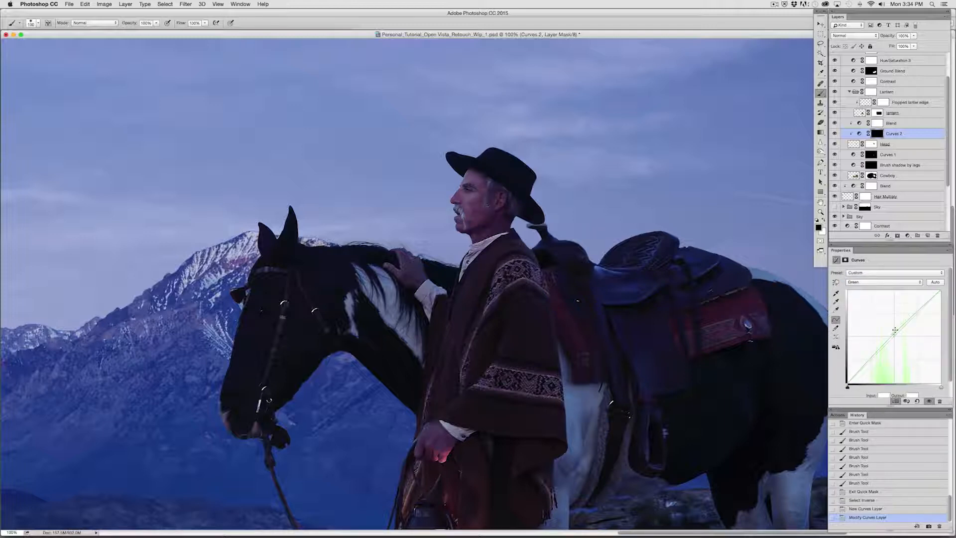
pyautogui.click(916, 282)
pyautogui.click(913, 274)
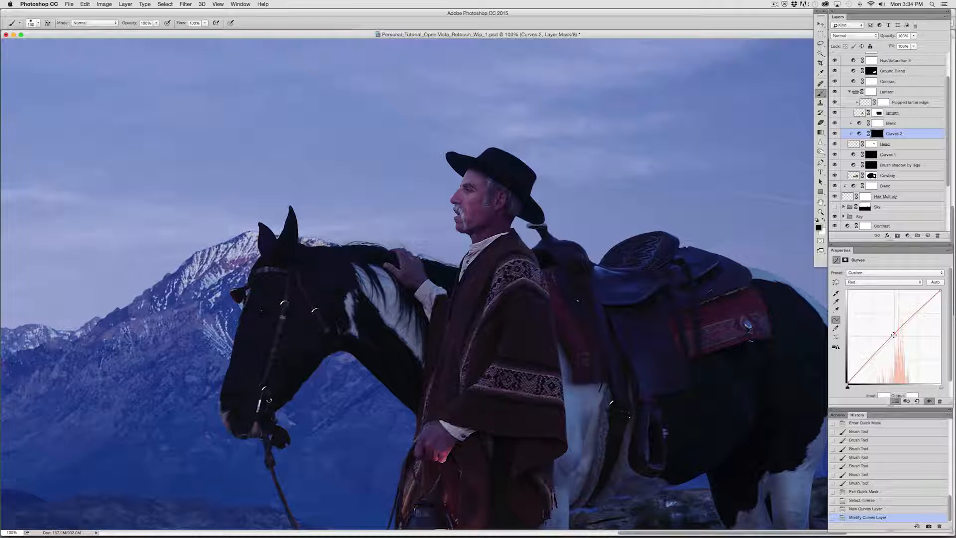
# Step: Compare the image with and without the face Curves adjustment and lower that adjustment's opacity to 70%
pyautogui.click(834, 133)
pyautogui.click(835, 133)
pyautogui.click(834, 133)
pyautogui.press('super+0')
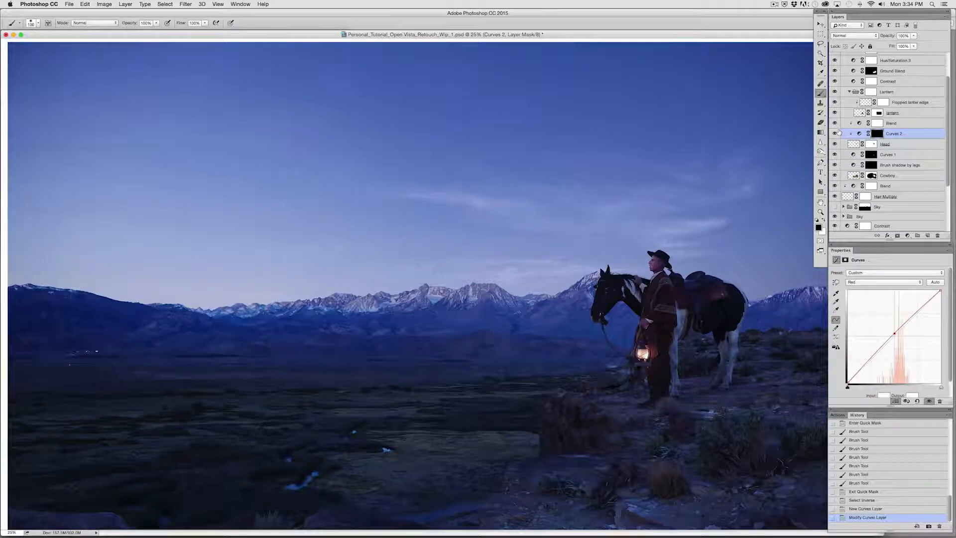
pyautogui.click(835, 134)
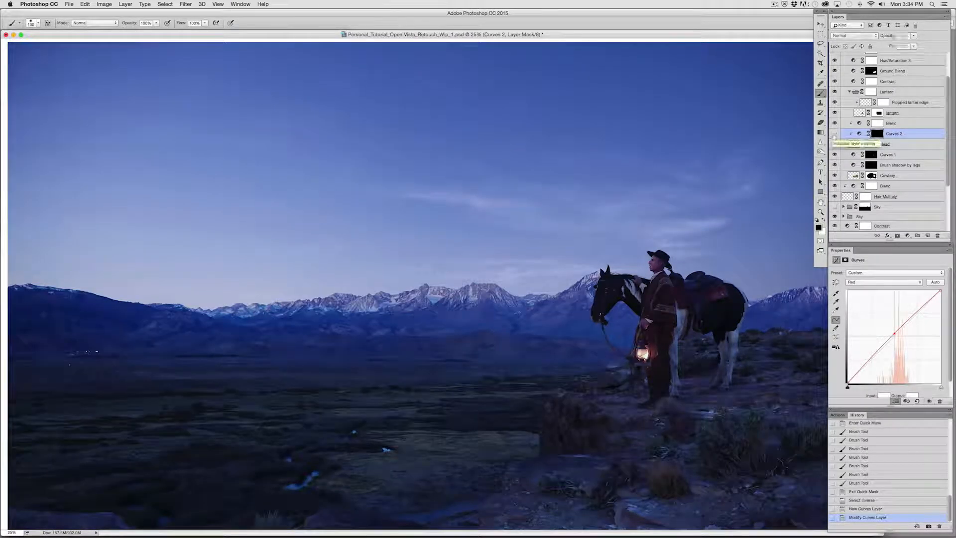
pyautogui.click(835, 133)
pyautogui.click(913, 36)
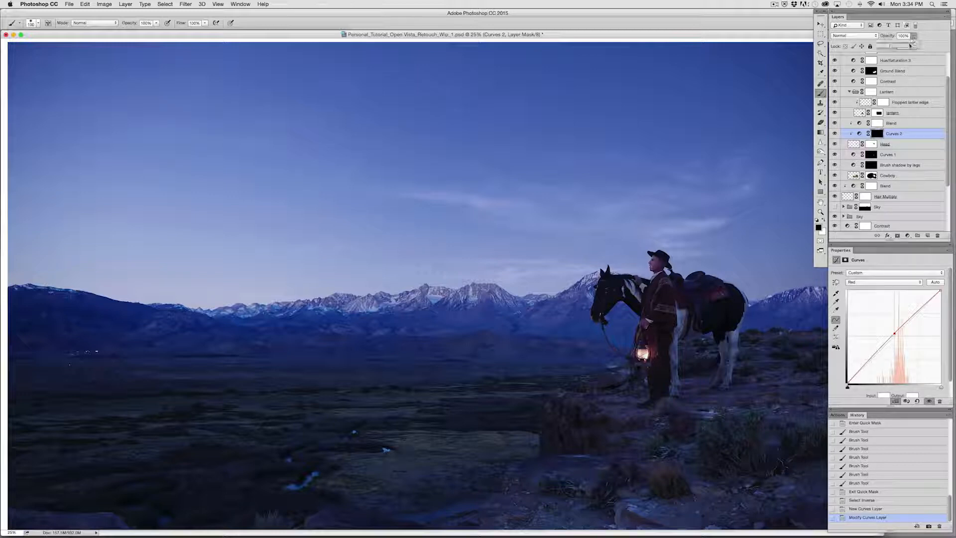
pyautogui.moveTo(915, 46); pyautogui.dragTo(903, 47)
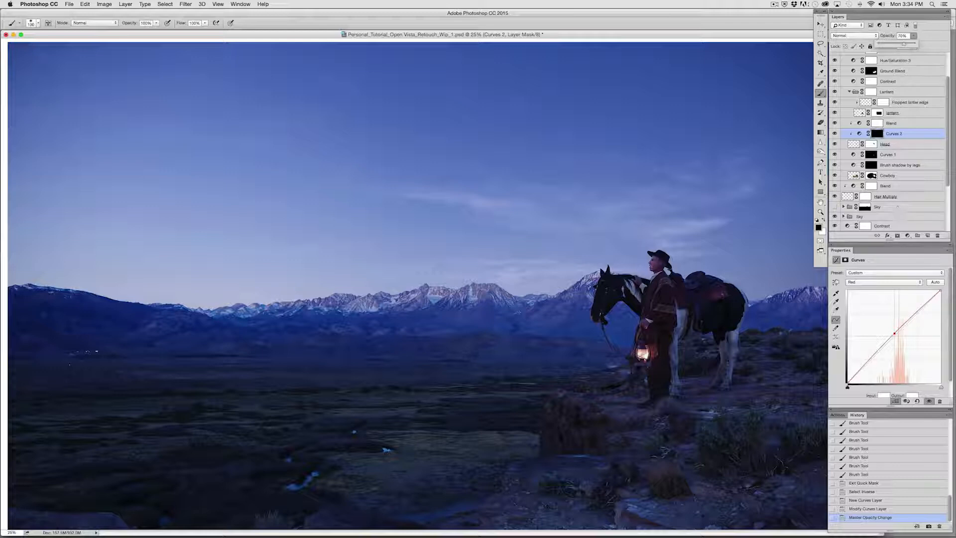
# Step: Rename the Curves adjustment above the Head layer as Face highlight
pyautogui.doubleClick(892, 135)
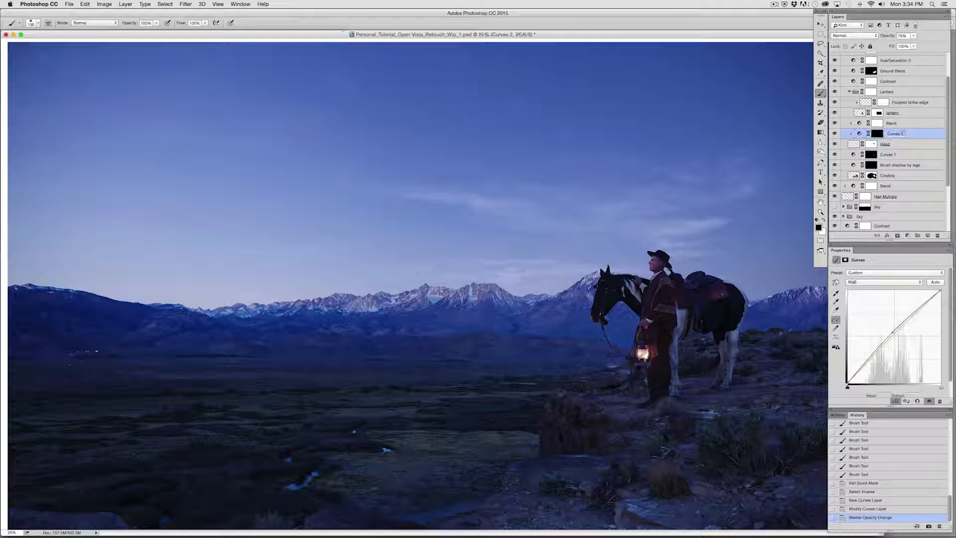
pyautogui.write('Face highlight')
pyautogui.press('Return')
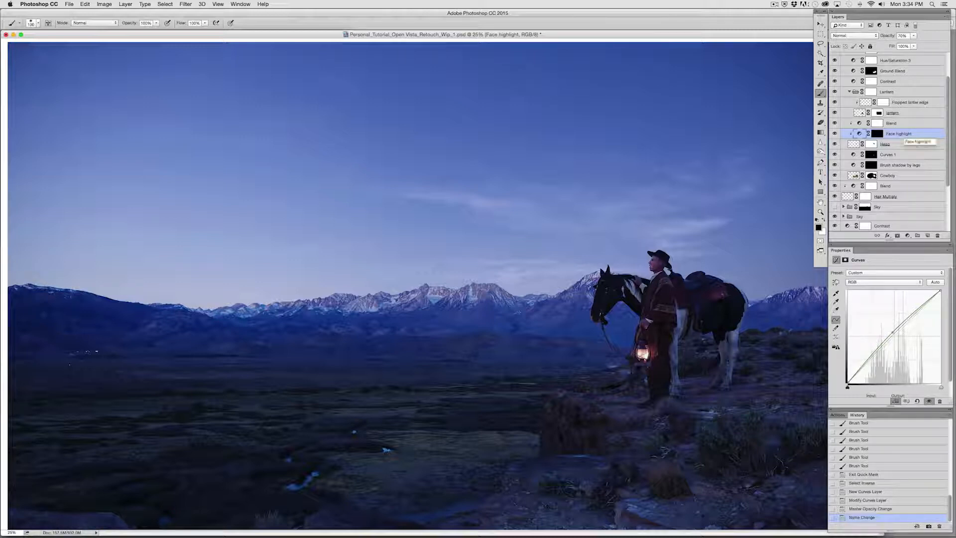
# Step: Group the layers from the lower Contrast adjustment down to Left side and name the group Backplate
pyautogui.press('super+0')
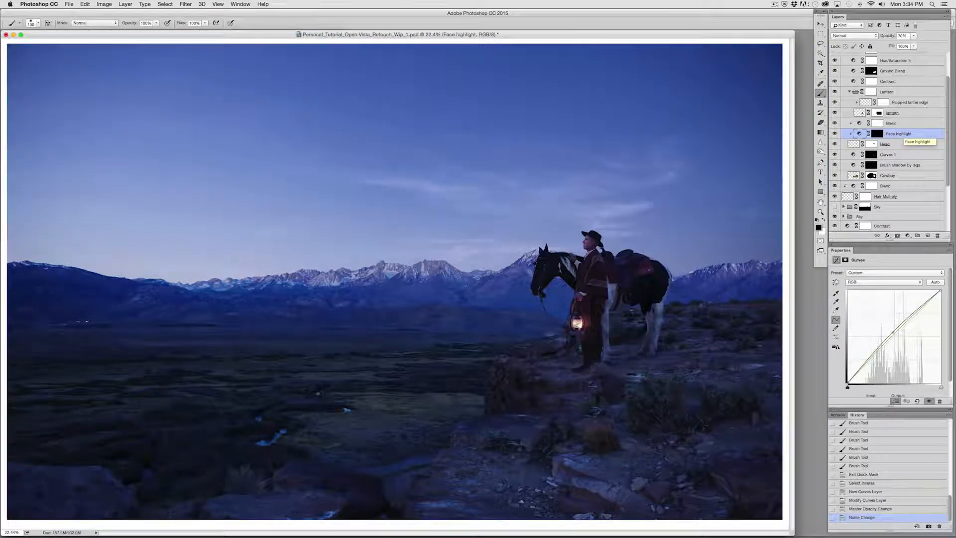
pyautogui.press('super+minus')
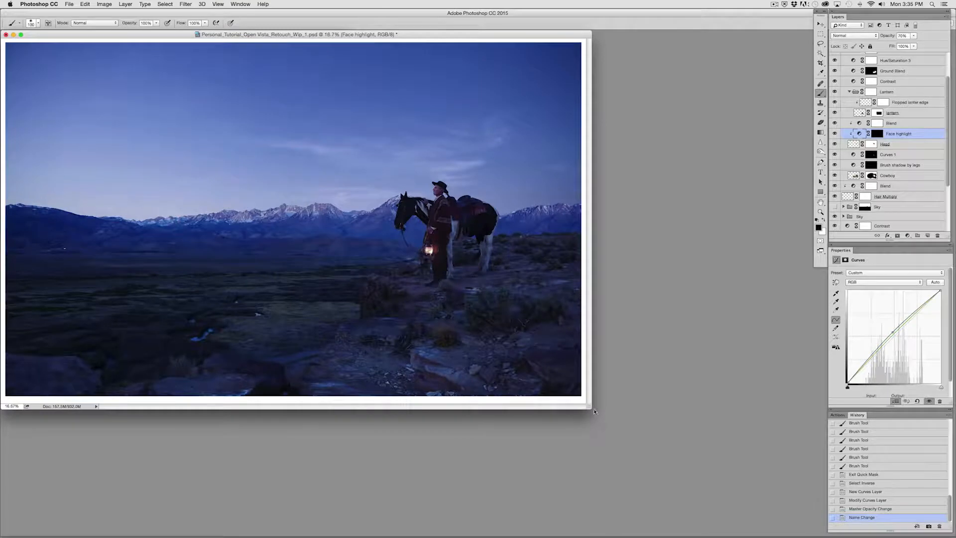
pyautogui.moveTo(591, 409); pyautogui.dragTo(791, 515)
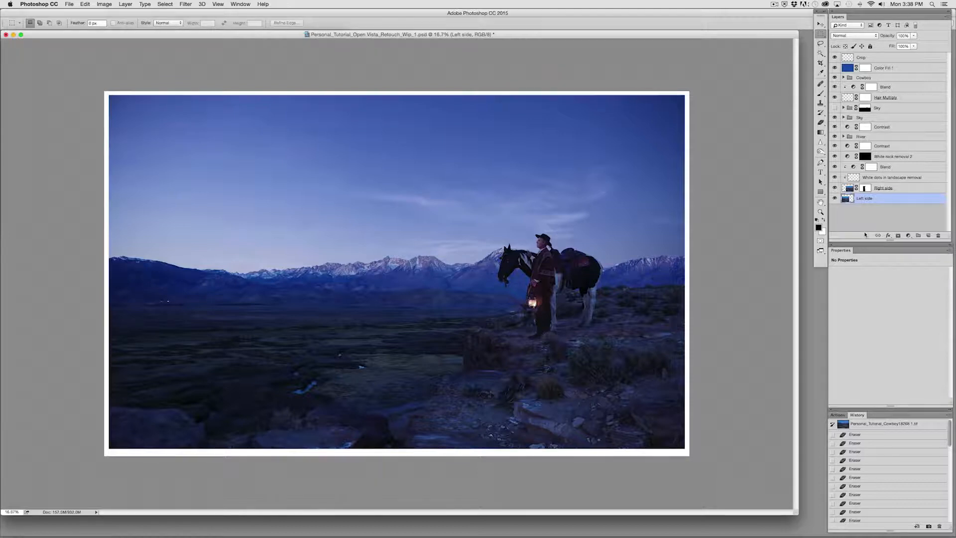
pyautogui.keyDown('shift'); pyautogui.click(885, 147); pyautogui.keyUp('shift')
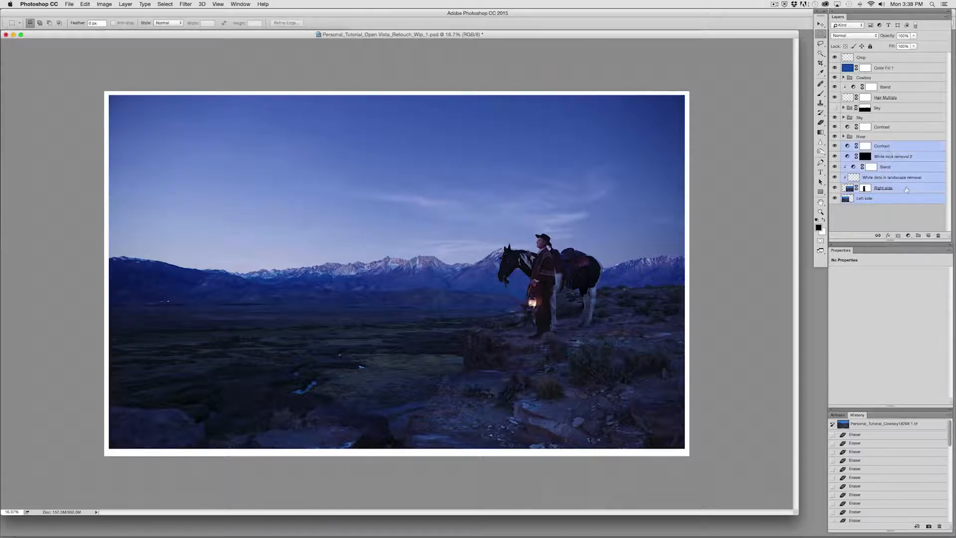
pyautogui.moveTo(878, 196); pyautogui.dragTo(918, 236)
pyautogui.doubleClick(862, 146)
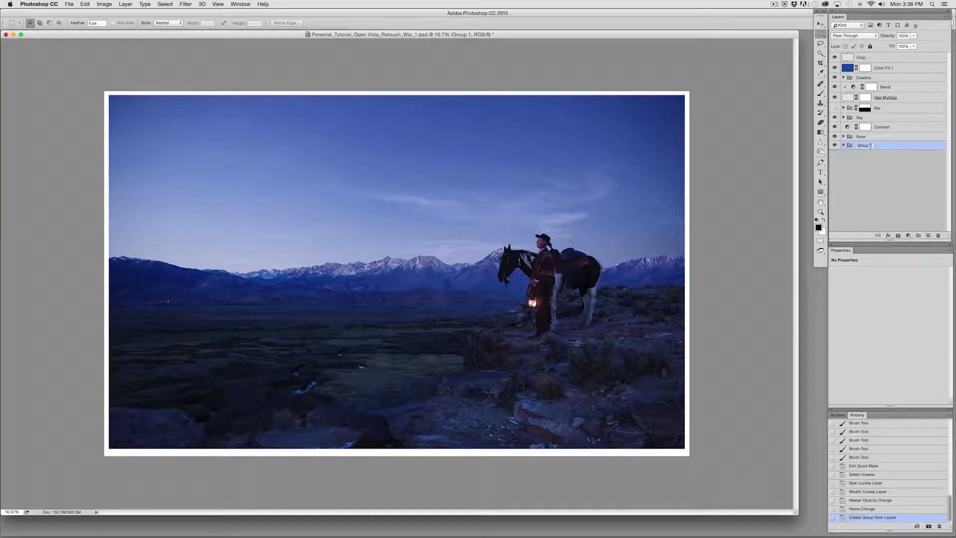
pyautogui.write('Bell')
pyautogui.write('plate')
pyautogui.press('Return')
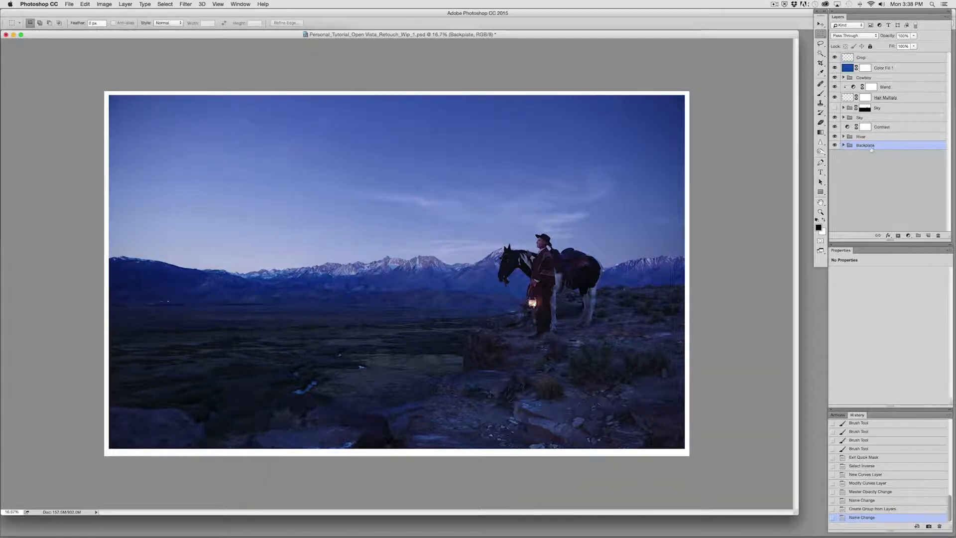
# Step: Compare the original cloudy sky with the replacement by toggling the visibility of the two Sky groups
pyautogui.click(835, 107)
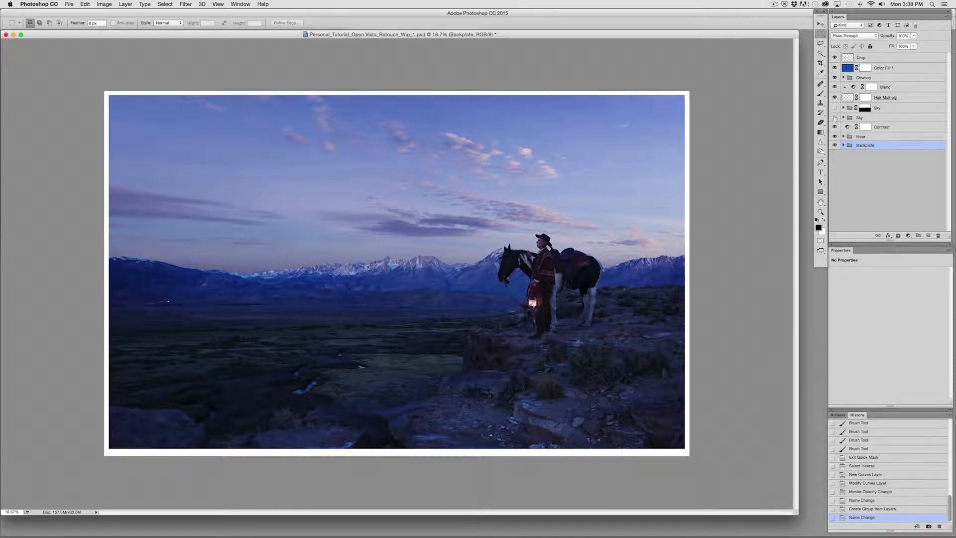
pyautogui.click(835, 117)
pyautogui.click(835, 107)
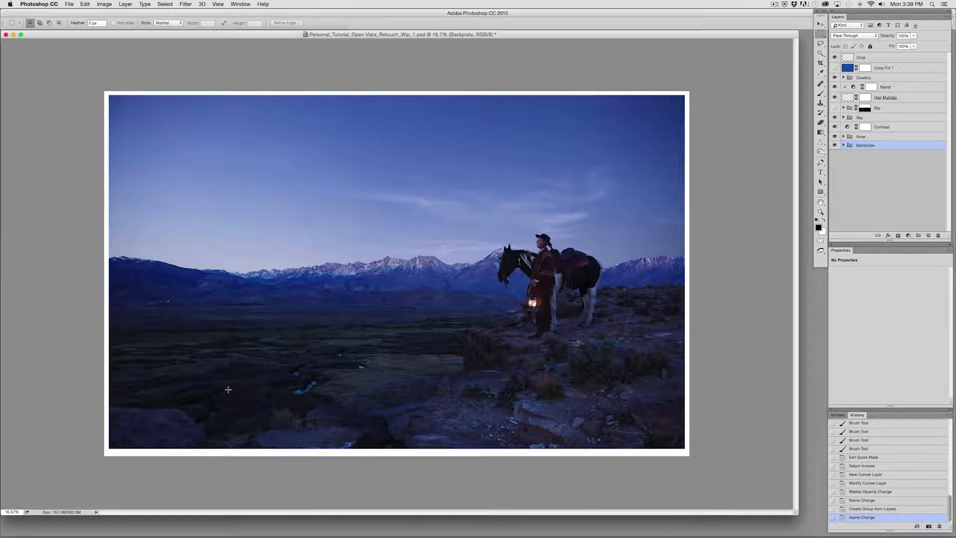
# Step: Check the composite with the blue Color Fill 1 layer shown and reduce the layer's opacity to 4%
pyautogui.click(835, 68)
pyautogui.click(883, 68)
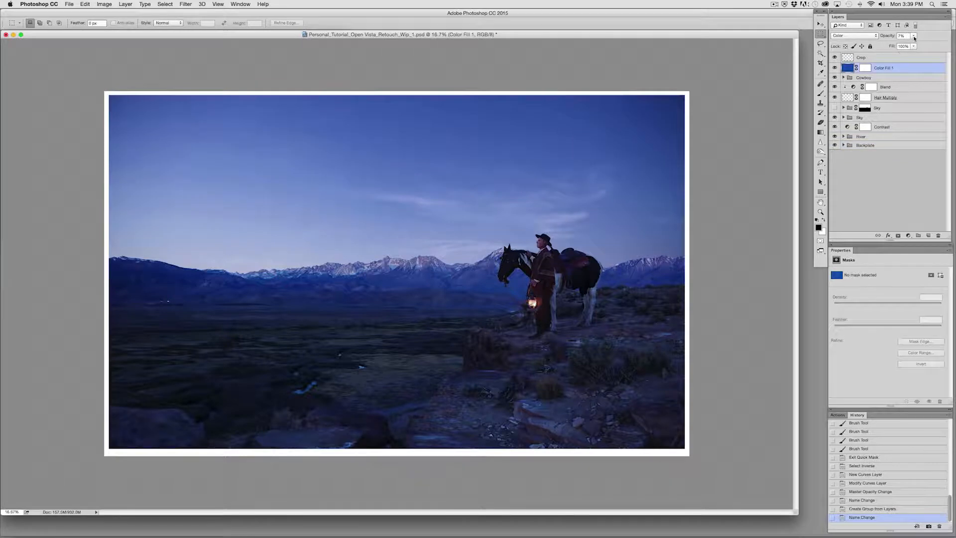
pyautogui.click(913, 45)
pyautogui.moveTo(912, 45); pyautogui.dragTo(910, 46)
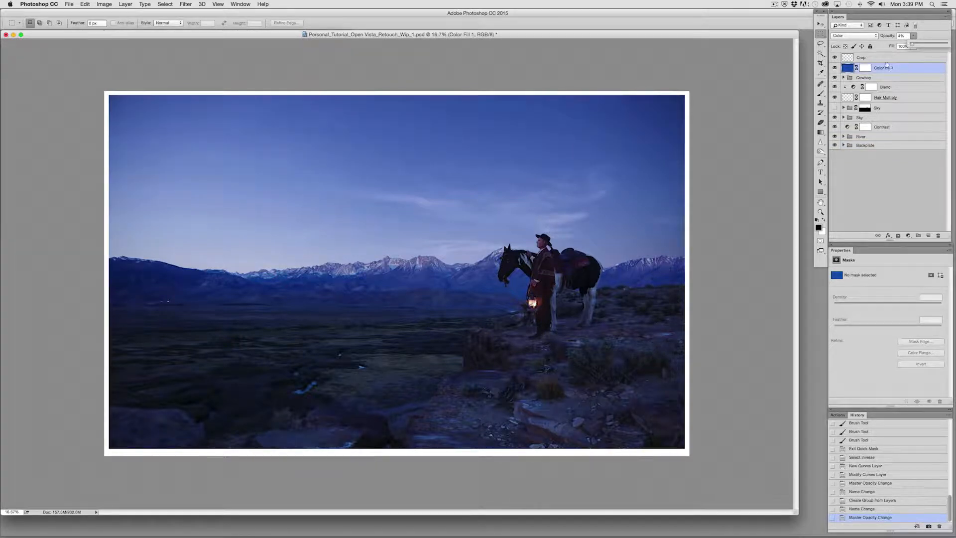
pyautogui.click(892, 68)
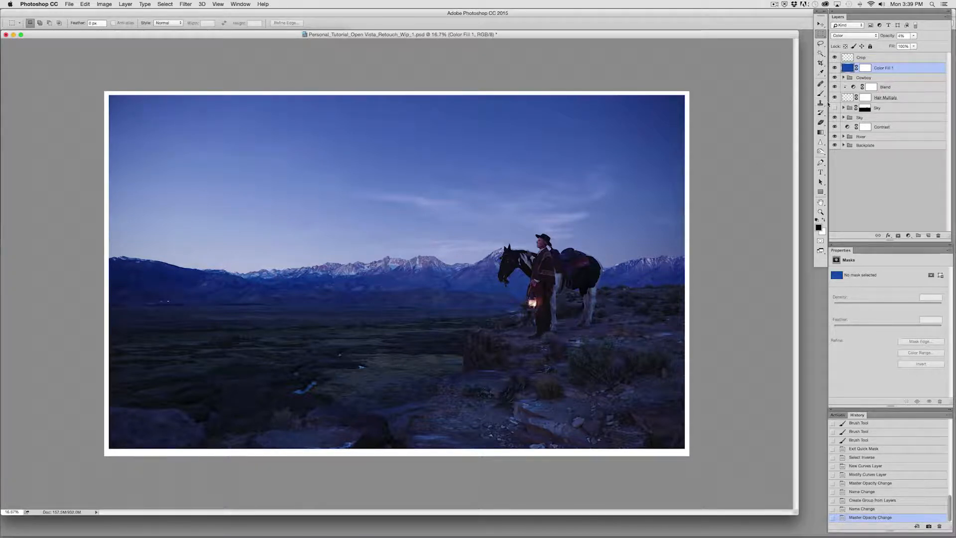
# Step: Expand the visible Sky group and change the group's blend mode from Pass Through to Normal
pyautogui.click(843, 118)
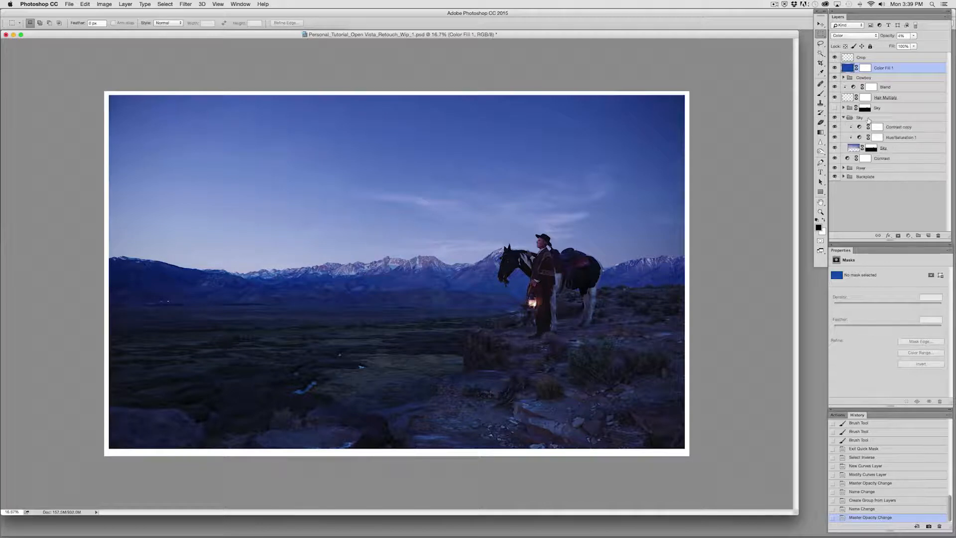
pyautogui.click(864, 119)
pyautogui.click(876, 36)
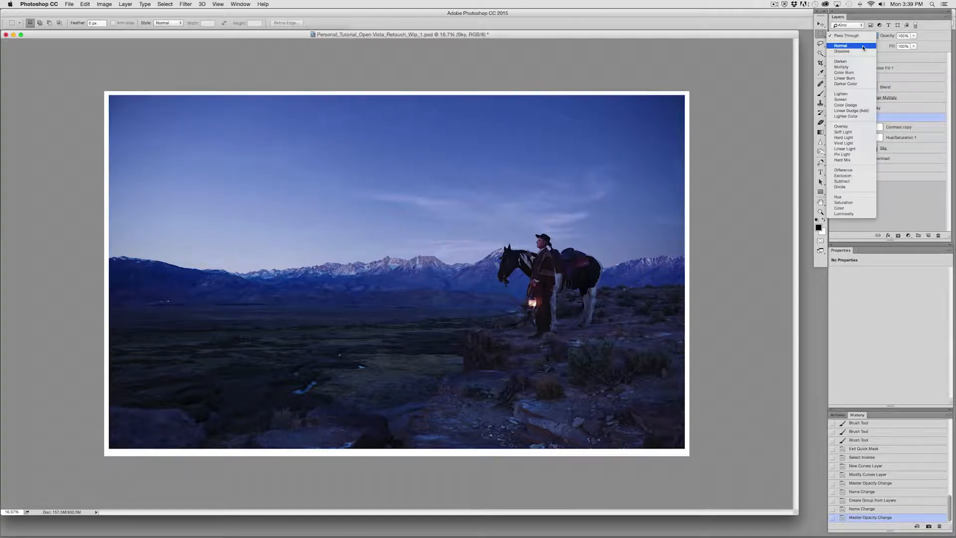
pyautogui.click(849, 42)
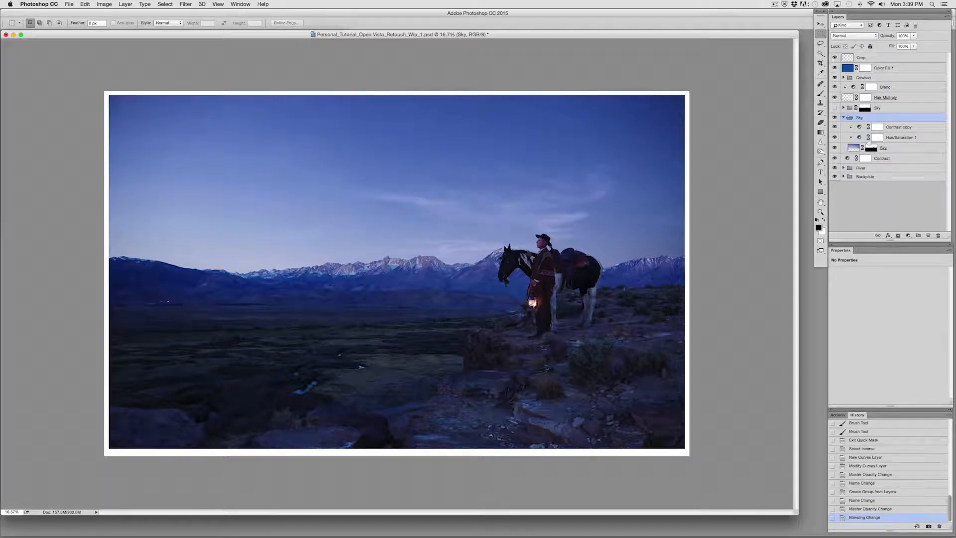
# Step: Add a Curves adjustment layer above Contrast copy inside the Sky group
pyautogui.click(896, 130)
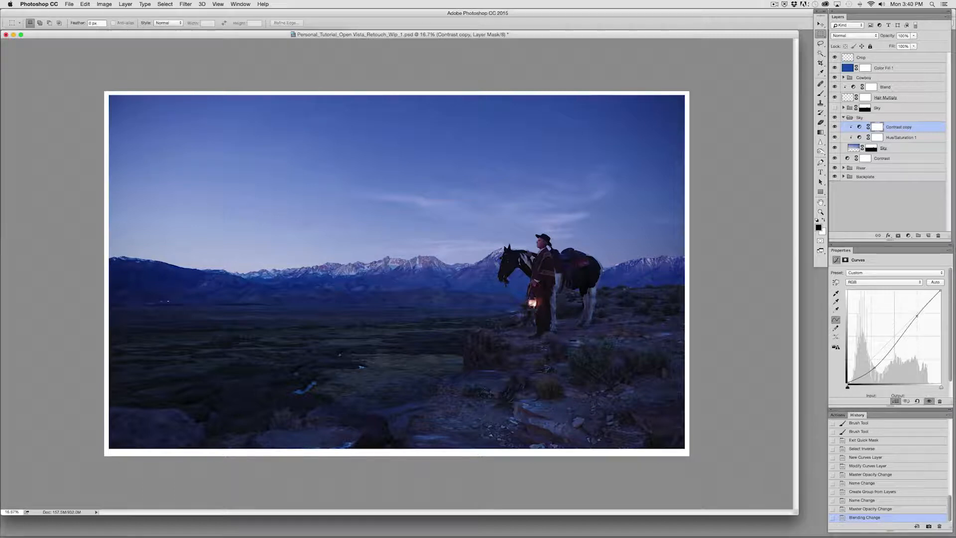
pyautogui.click(912, 238)
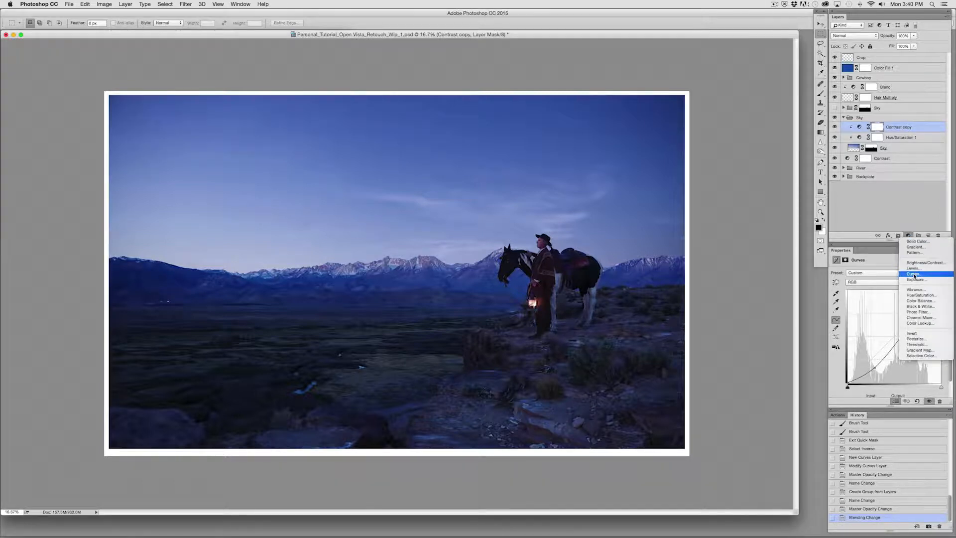
pyautogui.click(916, 295)
pyautogui.moveTo(898, 357); pyautogui.dragTo(895, 355)
pyautogui.moveTo(925, 317); pyautogui.dragTo(907, 313)
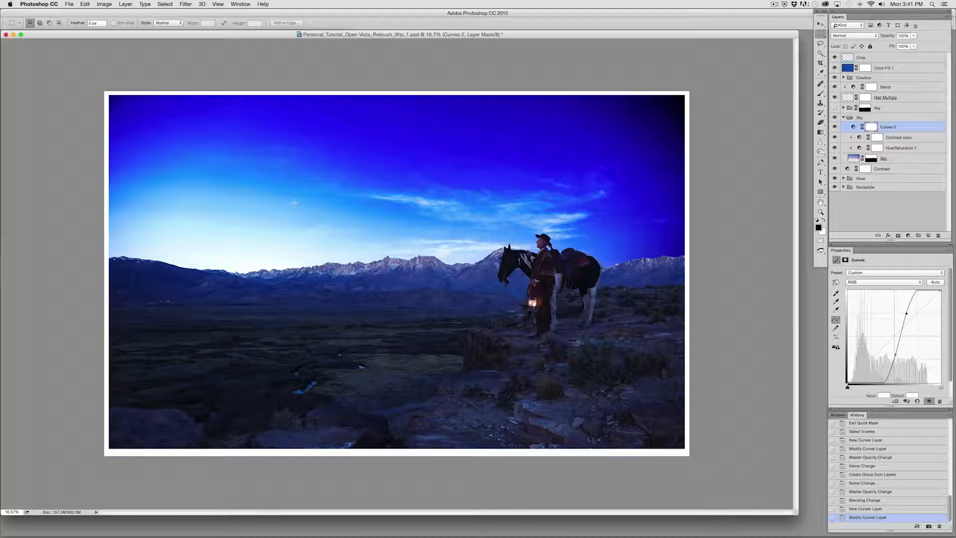
pyautogui.click(835, 126)
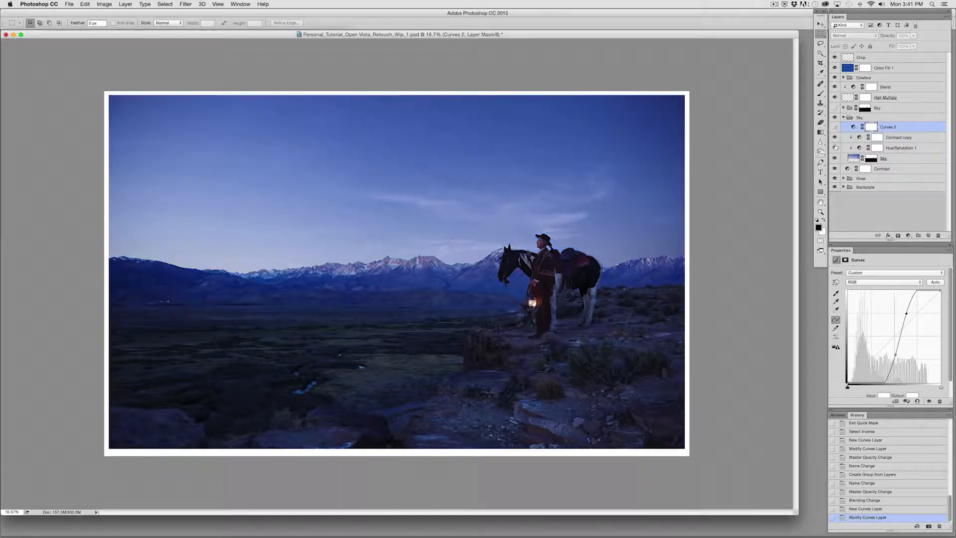
pyautogui.moveTo(895, 353); pyautogui.dragTo(811, 286)
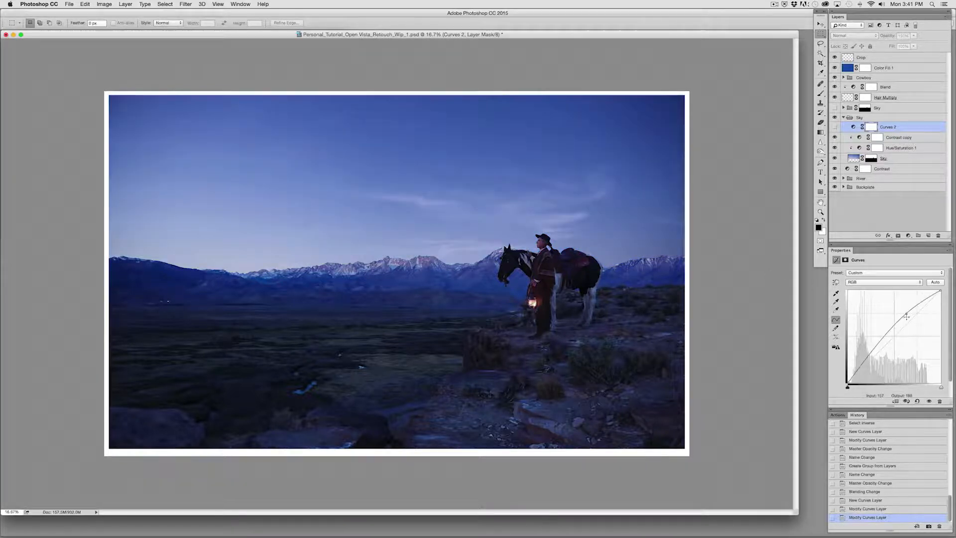
pyautogui.moveTo(907, 314)
pyautogui.mouseDown()
pyautogui.moveTo(917, 323)
pyautogui.moveTo(910, 318)
pyautogui.mouseUp()
pyautogui.click(835, 126)
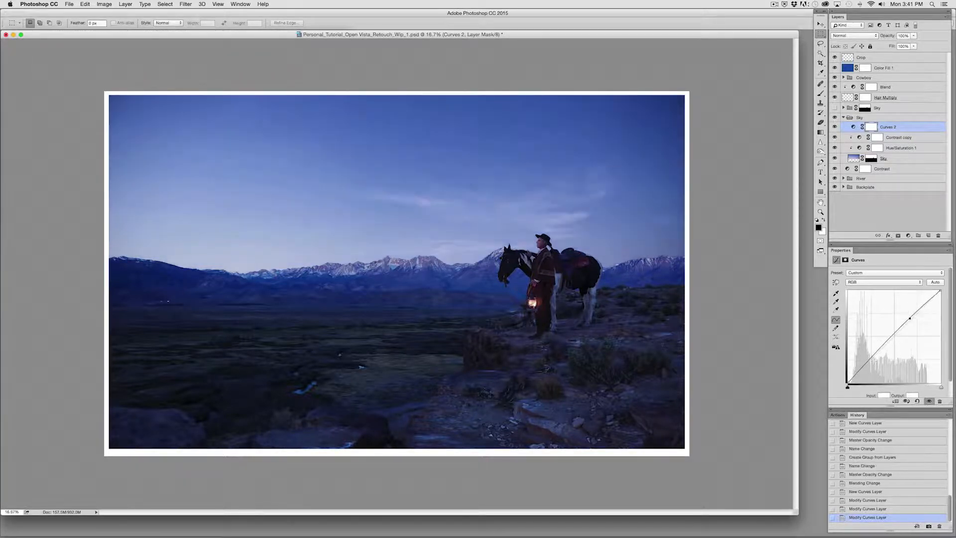
pyautogui.moveTo(869, 362); pyautogui.dragTo(869, 368)
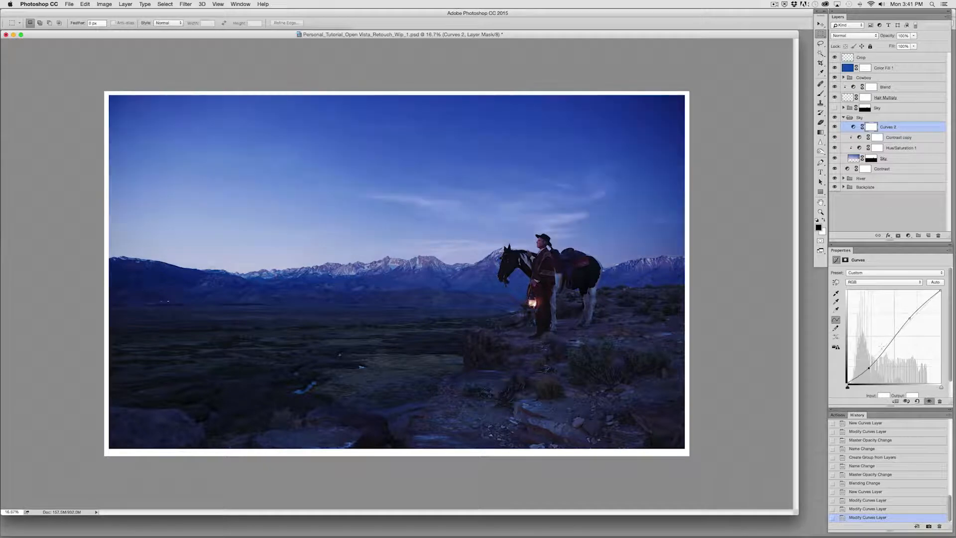
pyautogui.moveTo(910, 320); pyautogui.dragTo(908, 315)
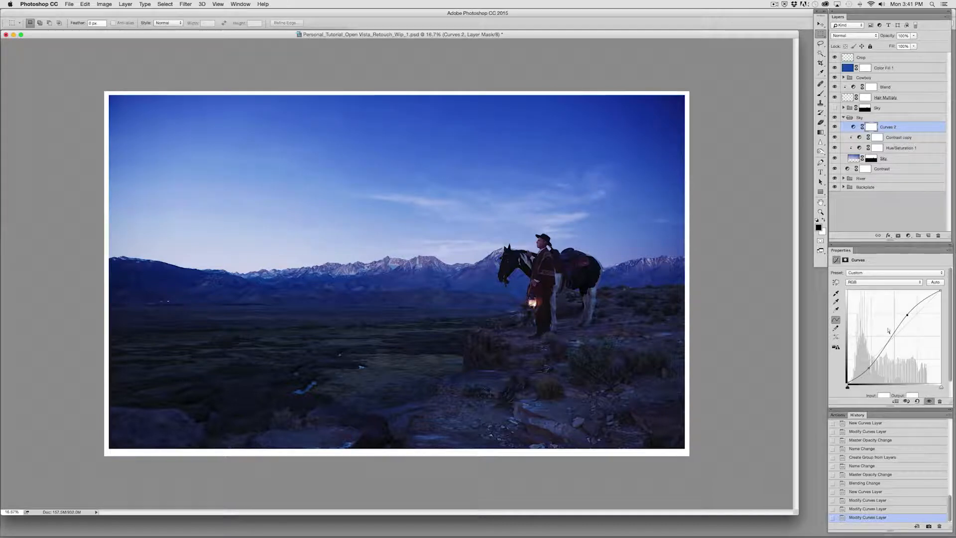
pyautogui.moveTo(908, 316); pyautogui.dragTo(909, 316)
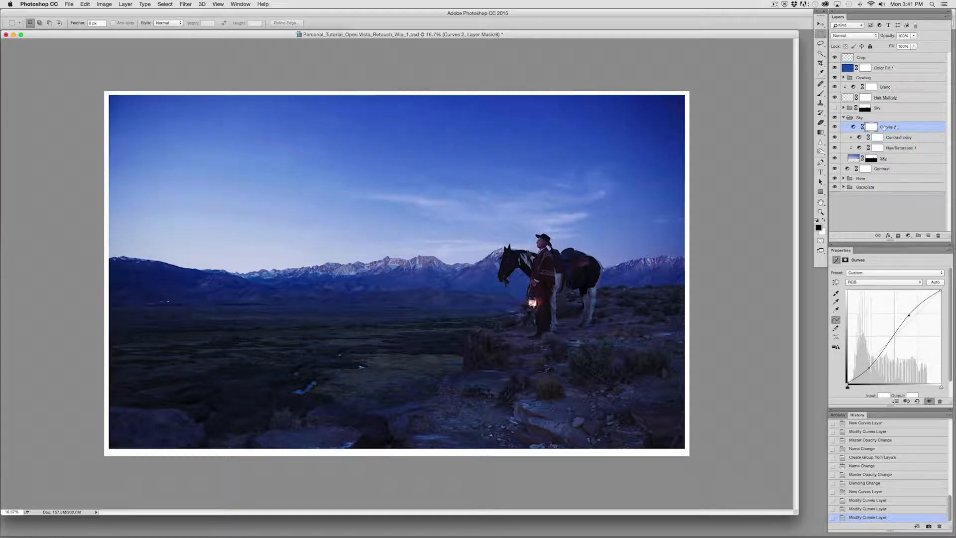
pyautogui.moveTo(904, 128); pyautogui.dragTo(939, 235)
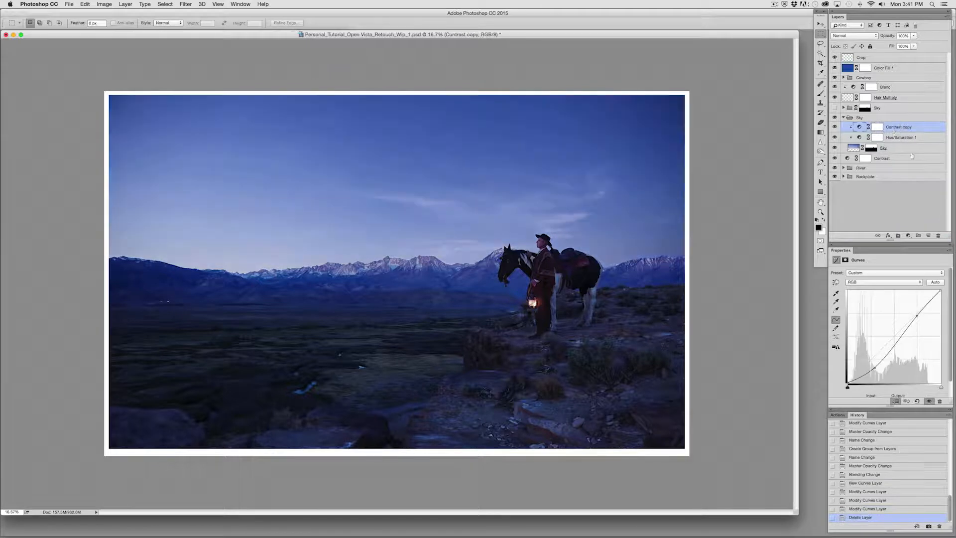
# Step: Steepen the S-curve of the Contrast copy adjustment layer and set its blend mode to Luminosity
pyautogui.moveTo(918, 315); pyautogui.dragTo(914, 314)
pyautogui.moveTo(875, 368); pyautogui.dragTo(877, 374)
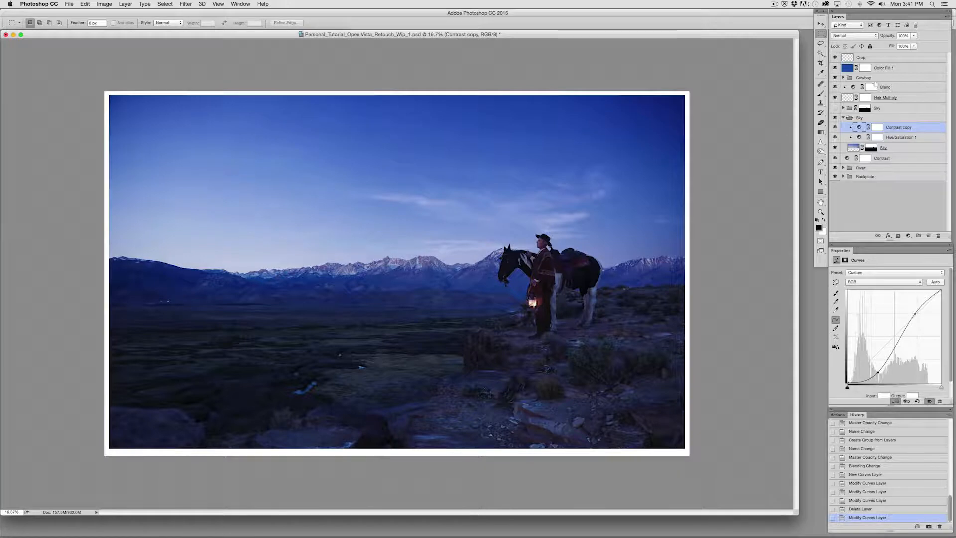
pyautogui.click(854, 36)
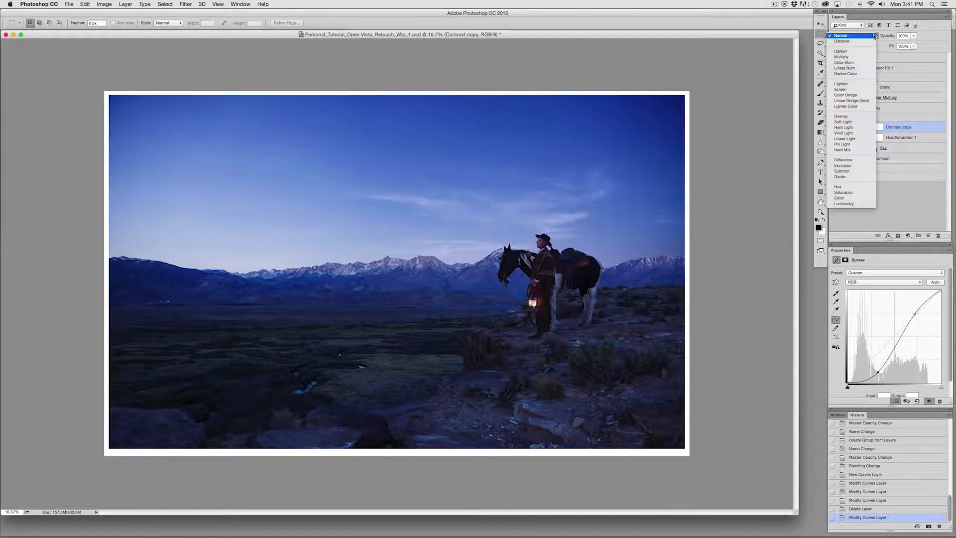
pyautogui.click(856, 206)
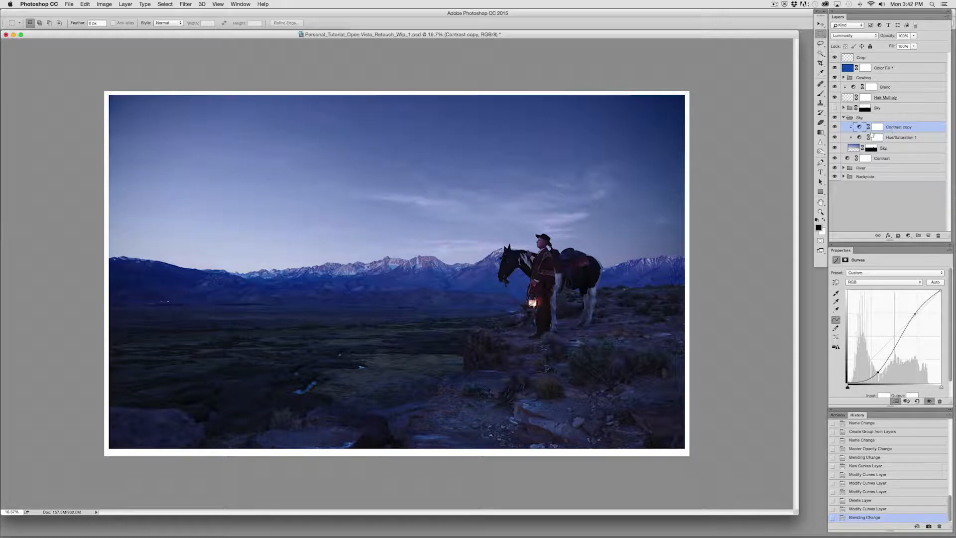
# Step: Hide the Hue/Saturation 1 layer, unlink the Sky layer from its mask and move the sky image upward
pyautogui.click(835, 137)
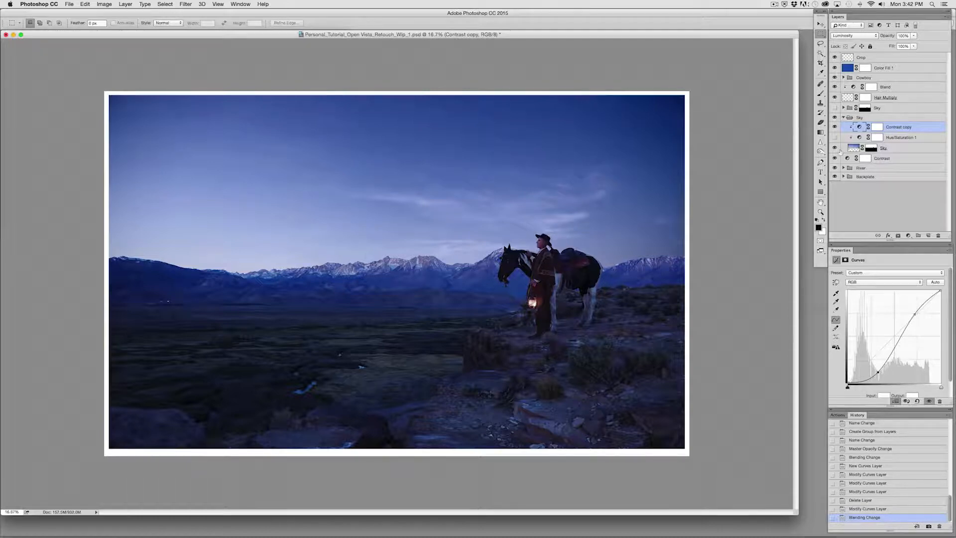
pyautogui.click(863, 148)
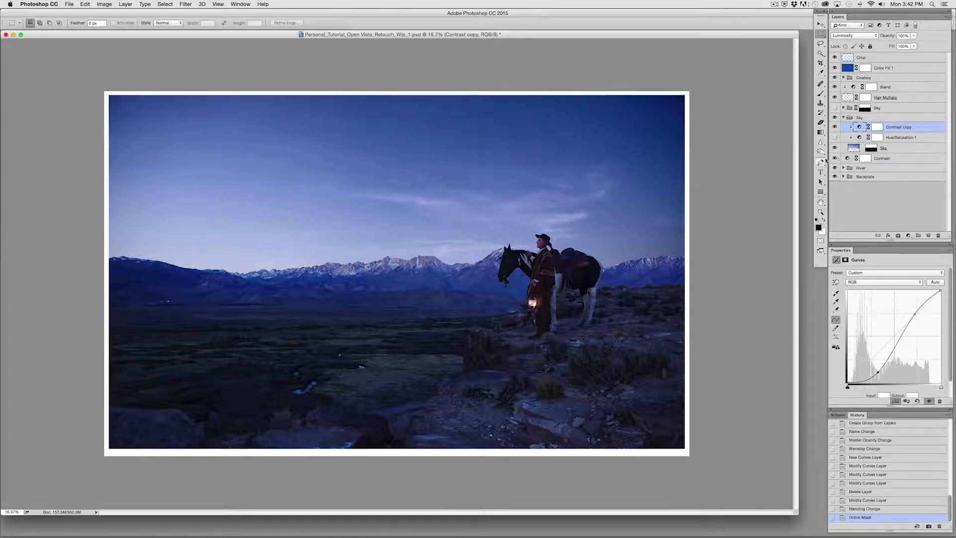
pyautogui.click(854, 148)
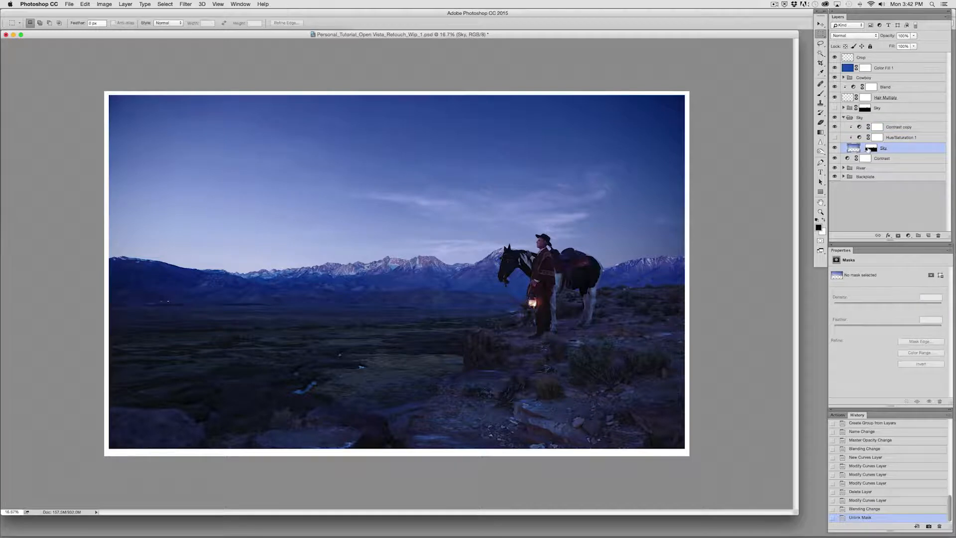
pyautogui.moveTo(489, 301); pyautogui.dragTo(488, 277)
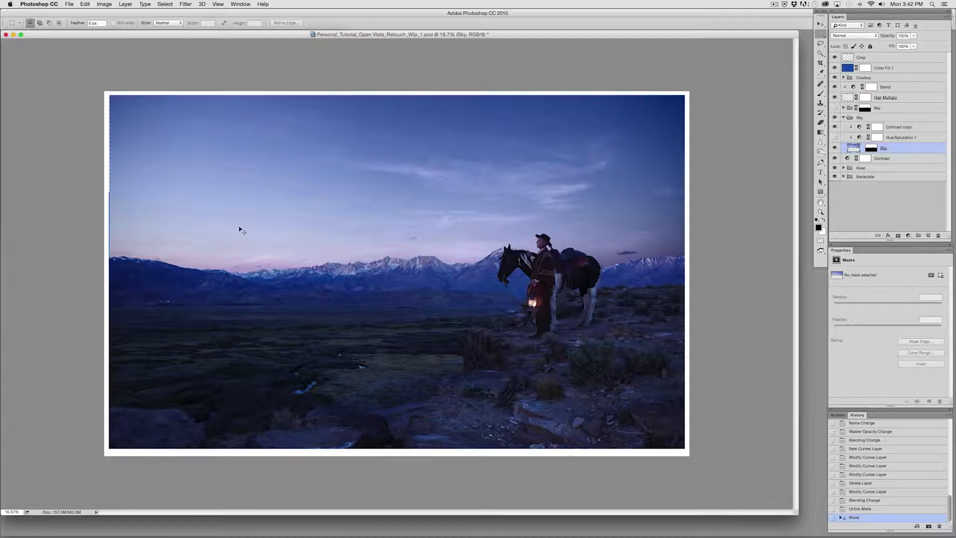
# Step: Free-transform the sky image to about 109% width and 102% height, extending it beyond the canvas's left and upper edges
pyautogui.press('super+t')
pyautogui.moveTo(107, 156); pyautogui.dragTo(57, 154)
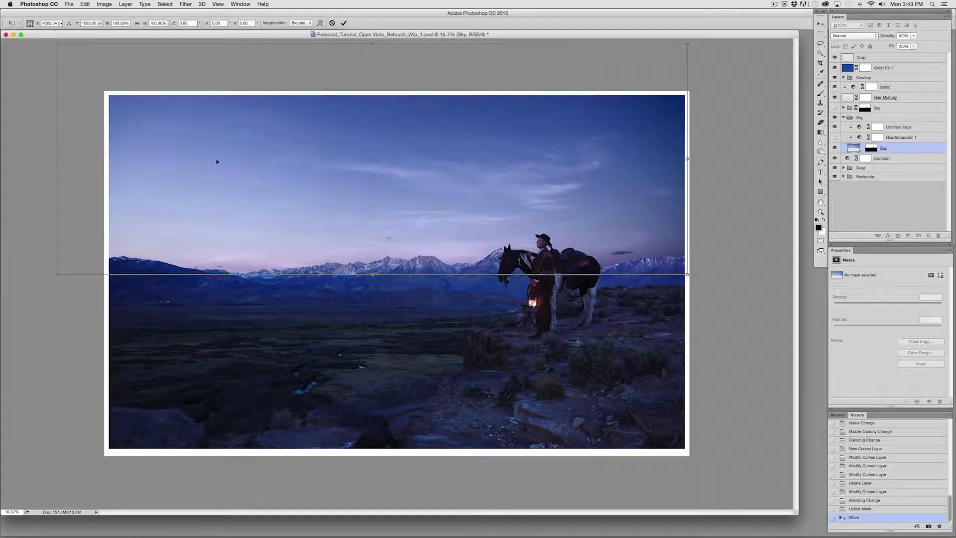
pyautogui.press('super+minus')
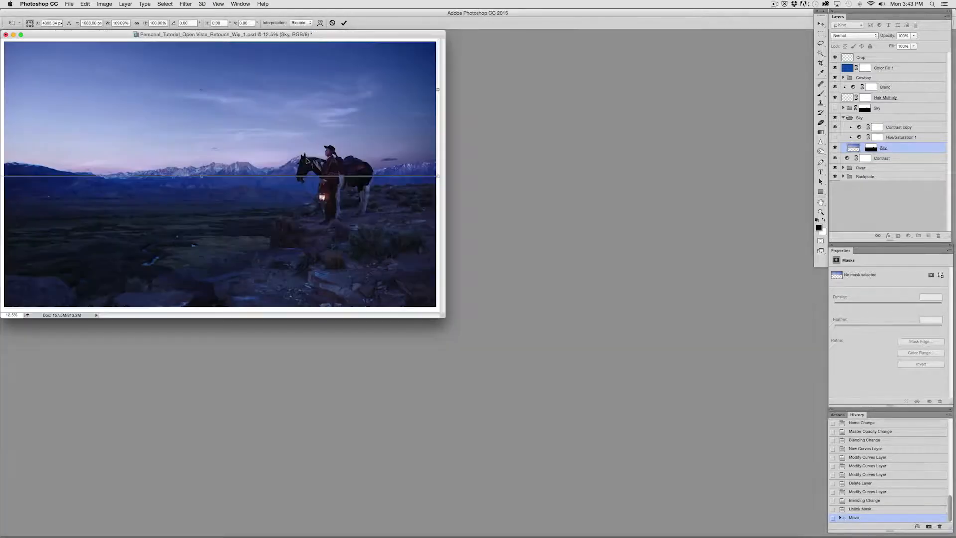
pyautogui.moveTo(444, 317); pyautogui.dragTo(712, 479)
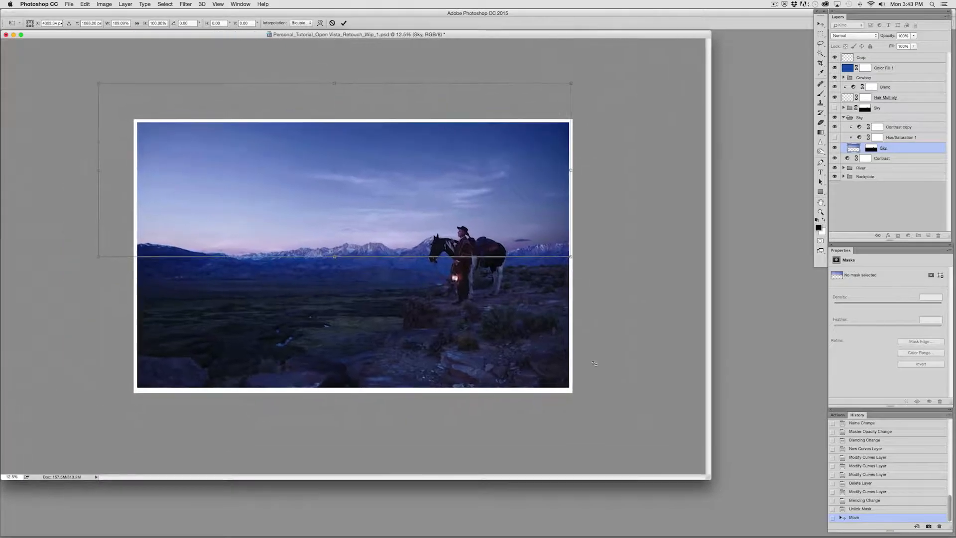
pyautogui.moveTo(335, 83); pyautogui.dragTo(335, 80)
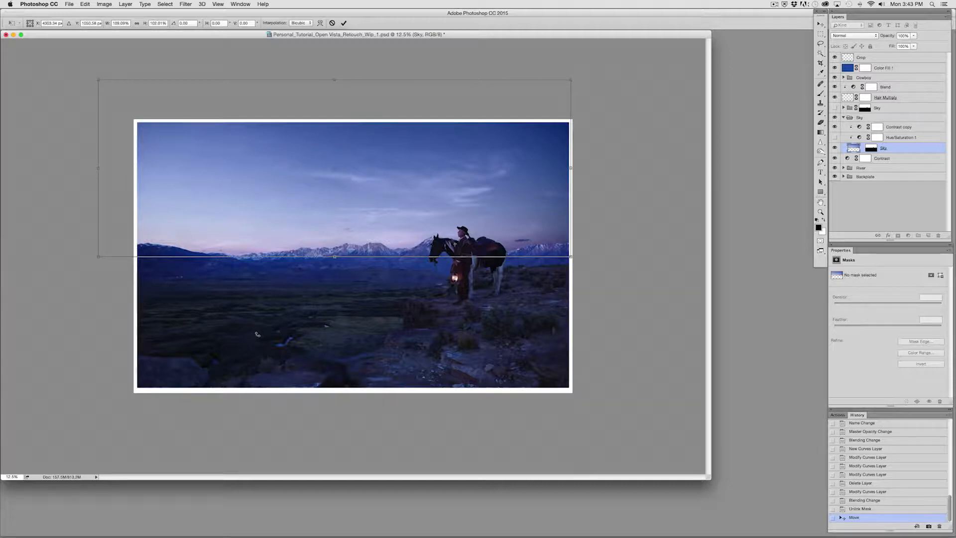
pyautogui.press('m')
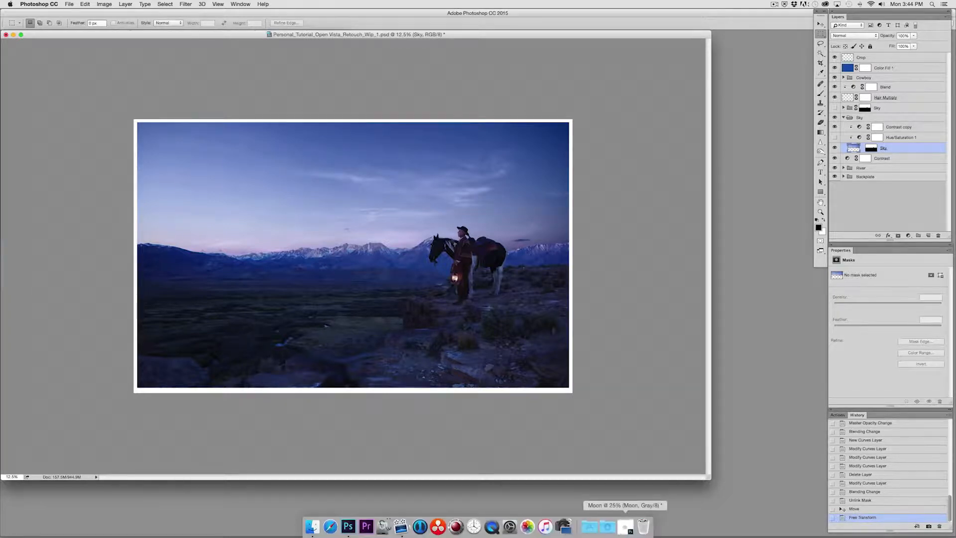
# Step: Copy the Moon group from the Moon document into the landscape and place it above Contrast copy in the Sky group
pyautogui.click(625, 526)
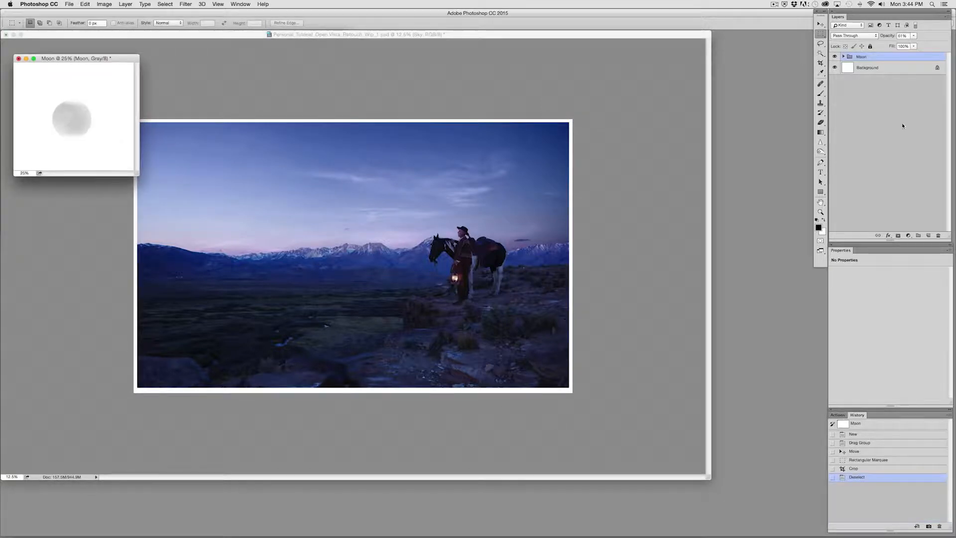
pyautogui.moveTo(869, 61); pyautogui.dragTo(475, 209)
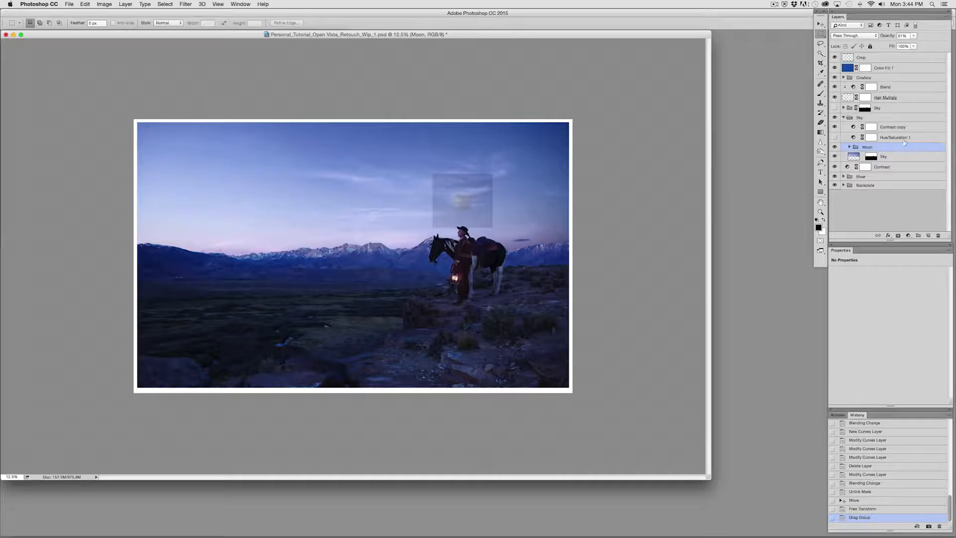
pyautogui.moveTo(904, 147); pyautogui.dragTo(899, 128)
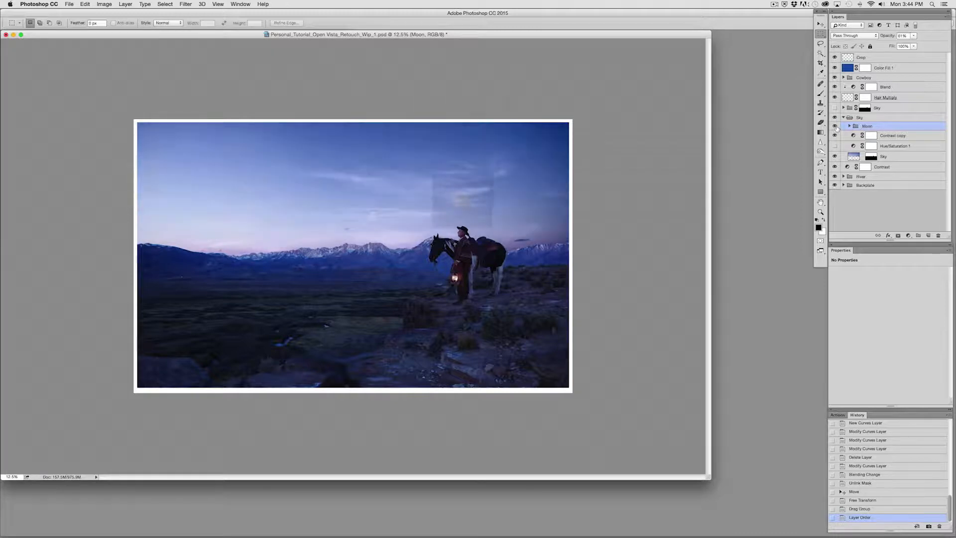
# Step: Expand the Moon group and compare the image with the Contrast copy and Moon glow layers shown and hidden
pyautogui.click(849, 126)
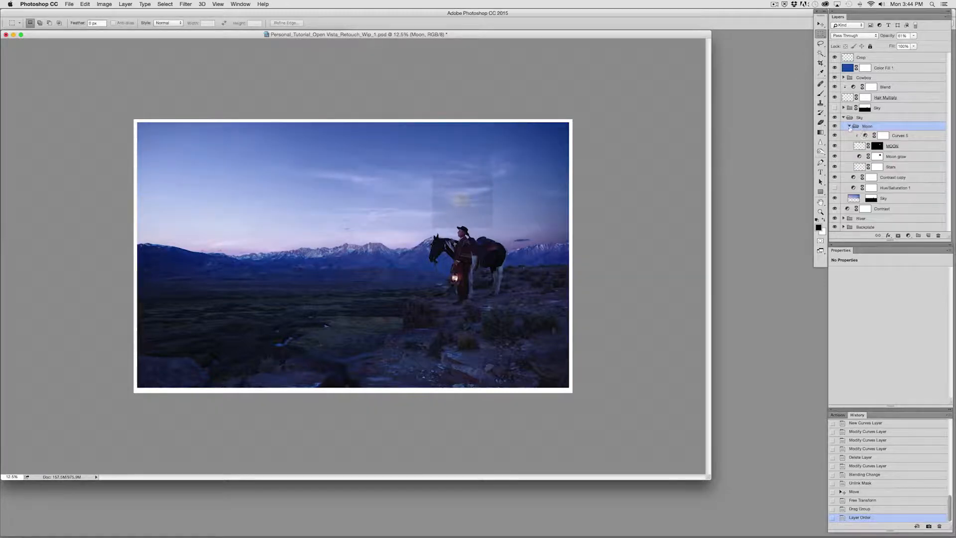
pyautogui.click(836, 178)
pyautogui.click(835, 177)
pyautogui.click(835, 157)
pyautogui.click(835, 157)
pyautogui.click(835, 158)
pyautogui.click(836, 158)
pyautogui.click(835, 157)
pyautogui.click(835, 157)
# Step: Fill the Moon glow layer mask with black everywhere outside a rectangular selection around the moon
pyautogui.click(878, 157)
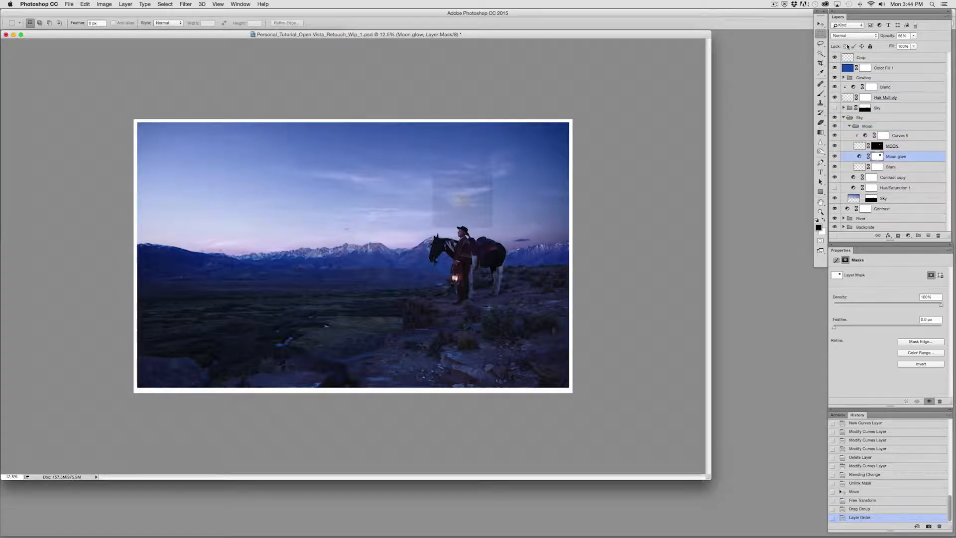
pyautogui.moveTo(437, 184); pyautogui.dragTo(492, 222)
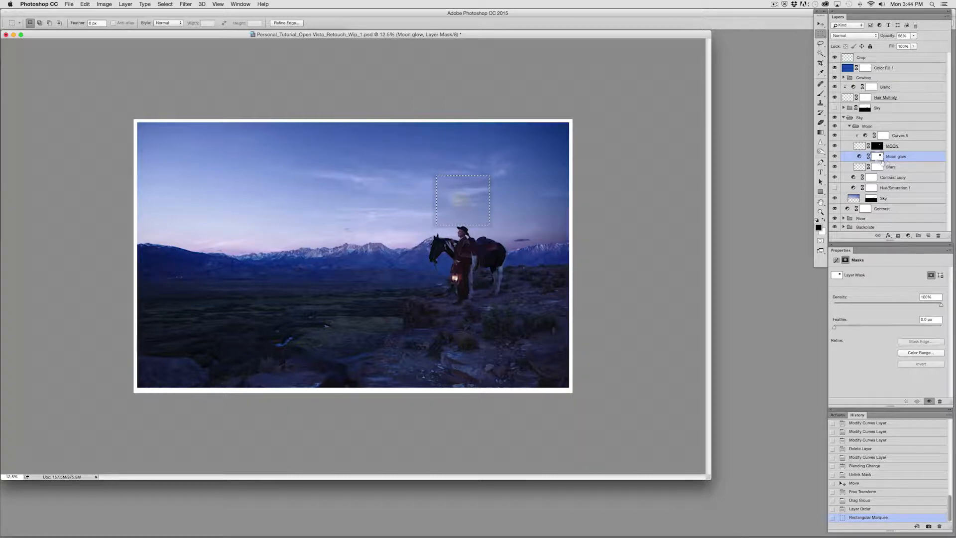
pyautogui.press('super+d')
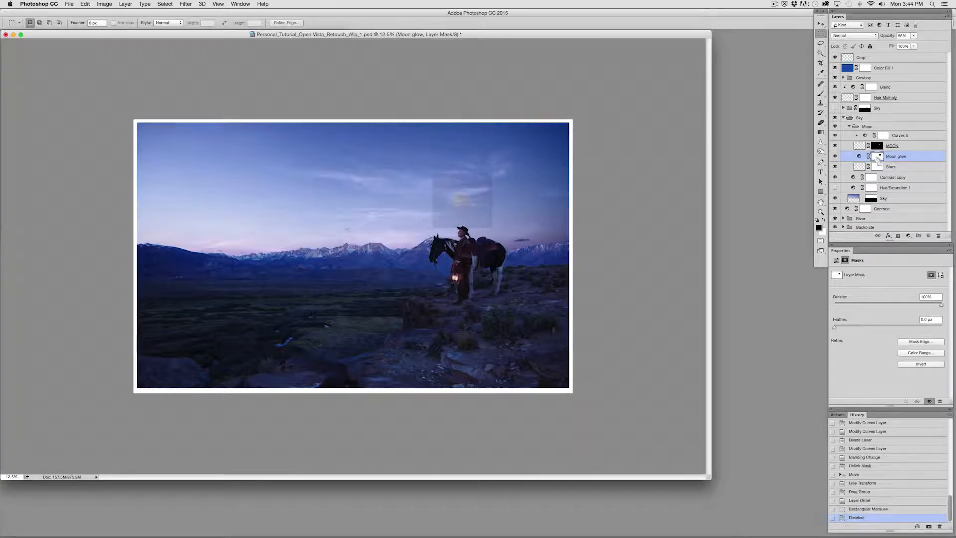
pyautogui.press('\\')
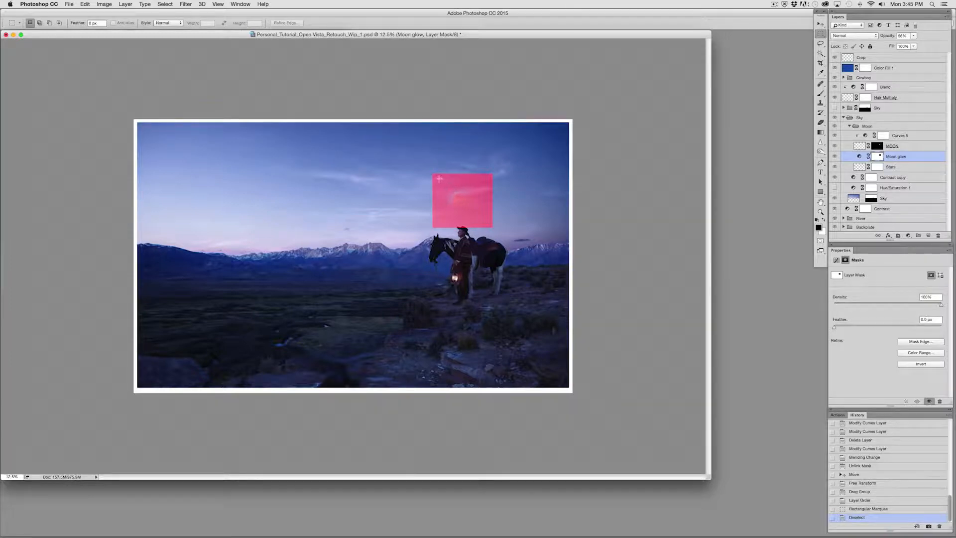
pyautogui.moveTo(439, 178); pyautogui.dragTo(488, 226)
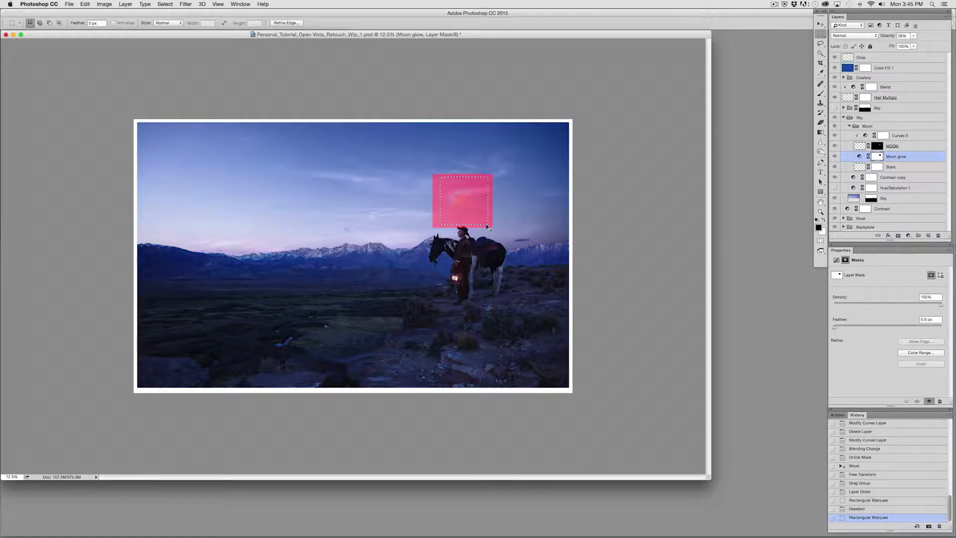
pyautogui.press('super+shift+i')
pyautogui.hotkey('alt', 'BackSpace')
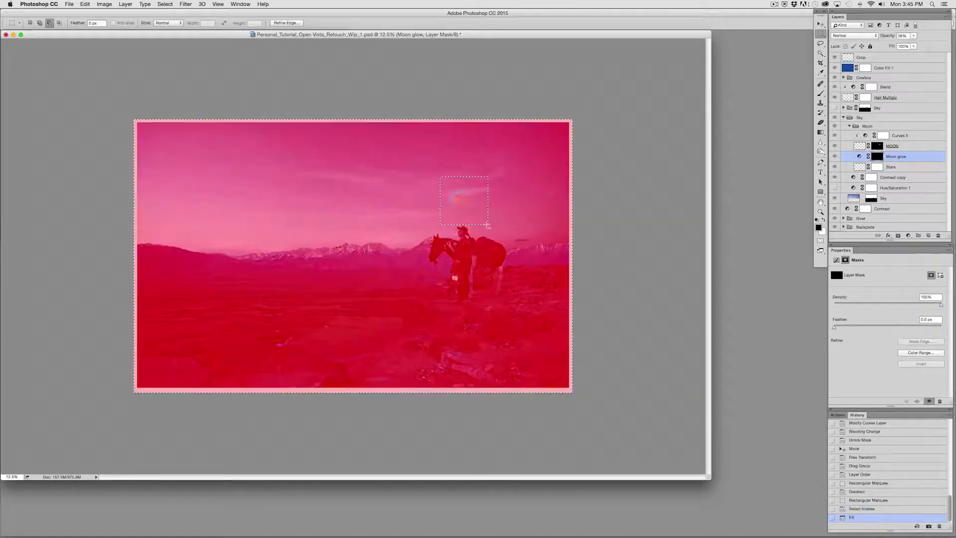
pyautogui.press('super+d')
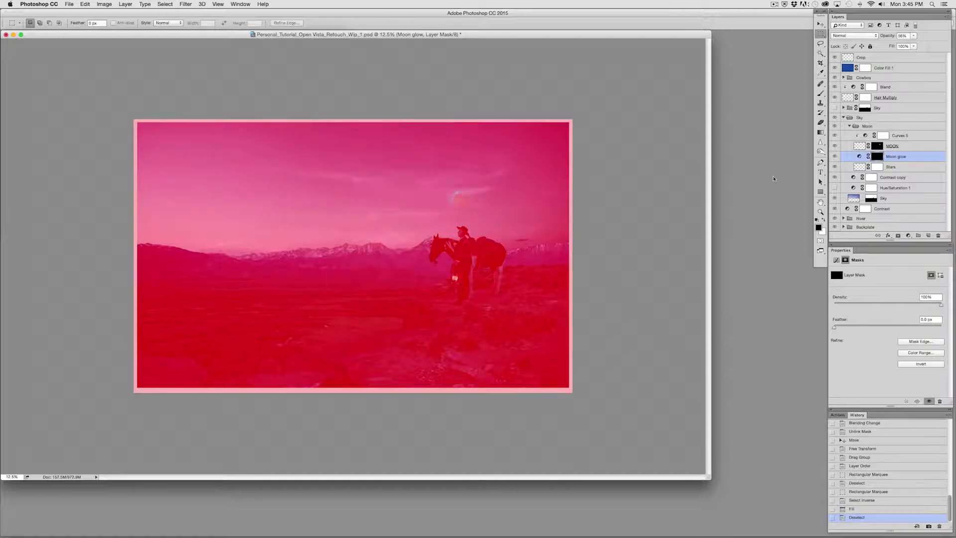
pyautogui.press('\\')
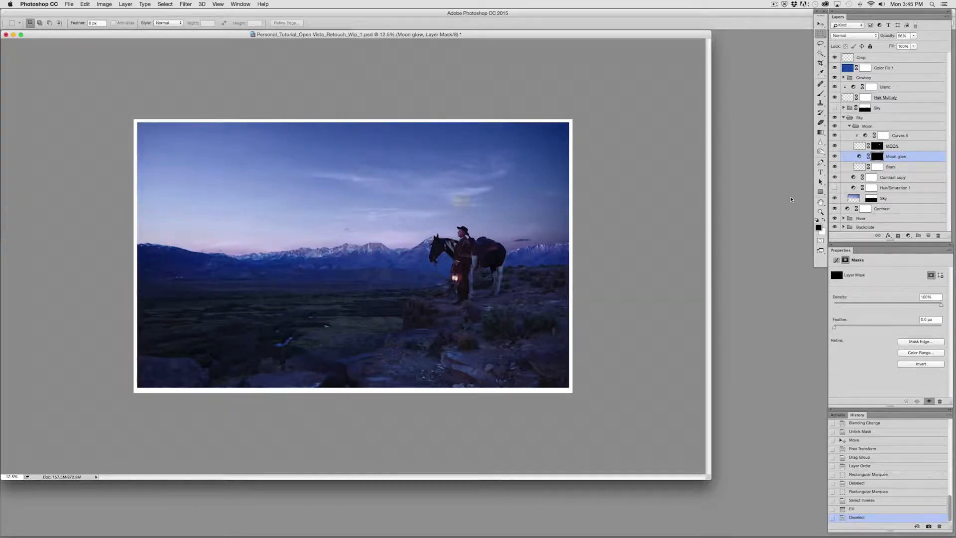
pyautogui.click(908, 236)
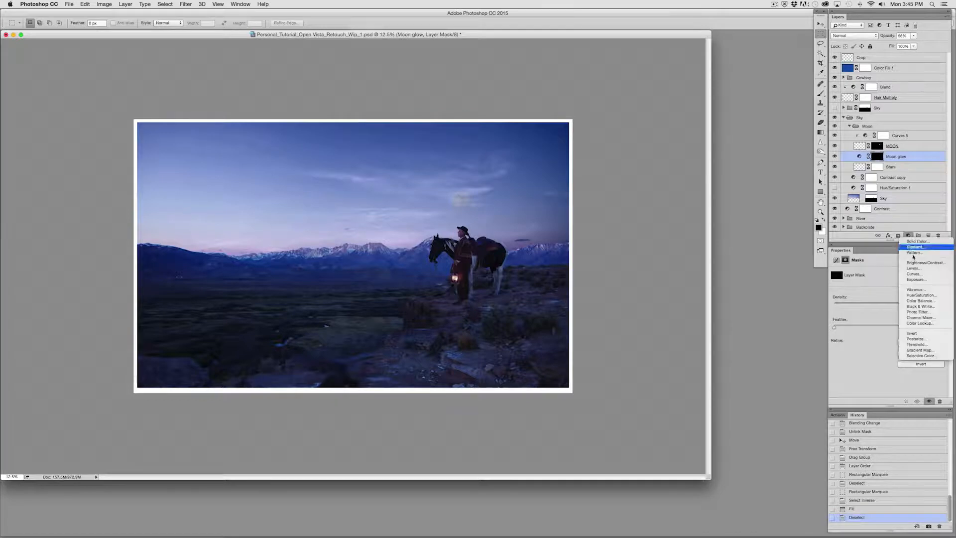
pyautogui.click(914, 277)
pyautogui.moveTo(887, 333); pyautogui.dragTo(888, 328)
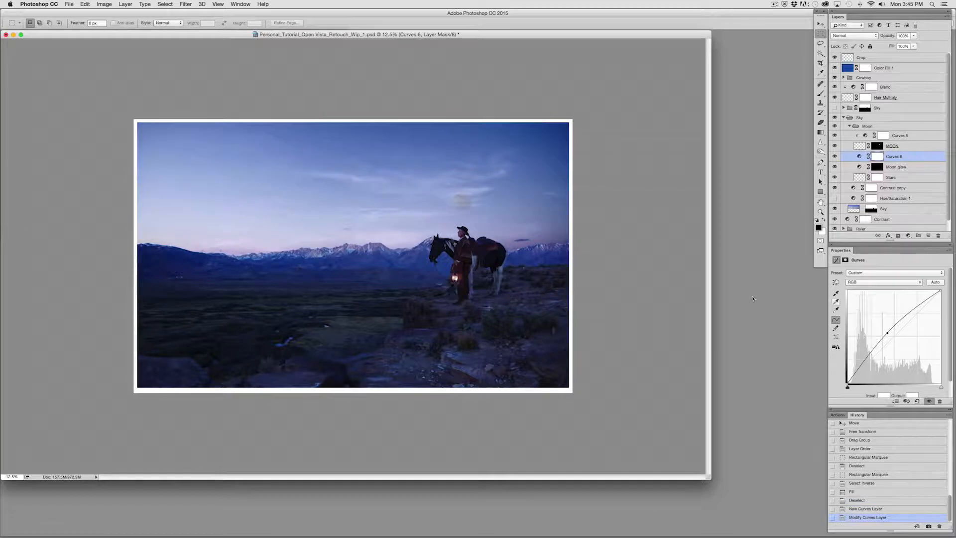
pyautogui.press('super+z')
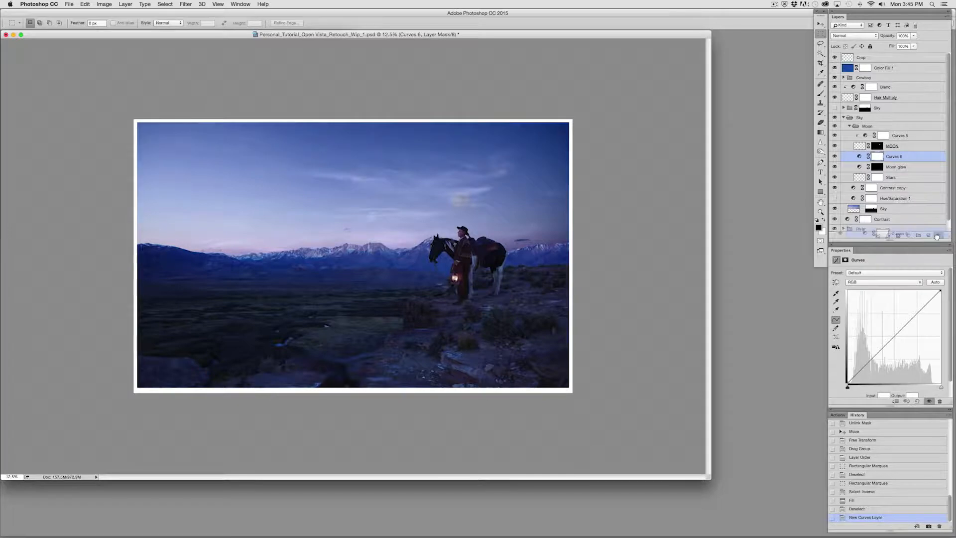
pyautogui.press('BackSpace')
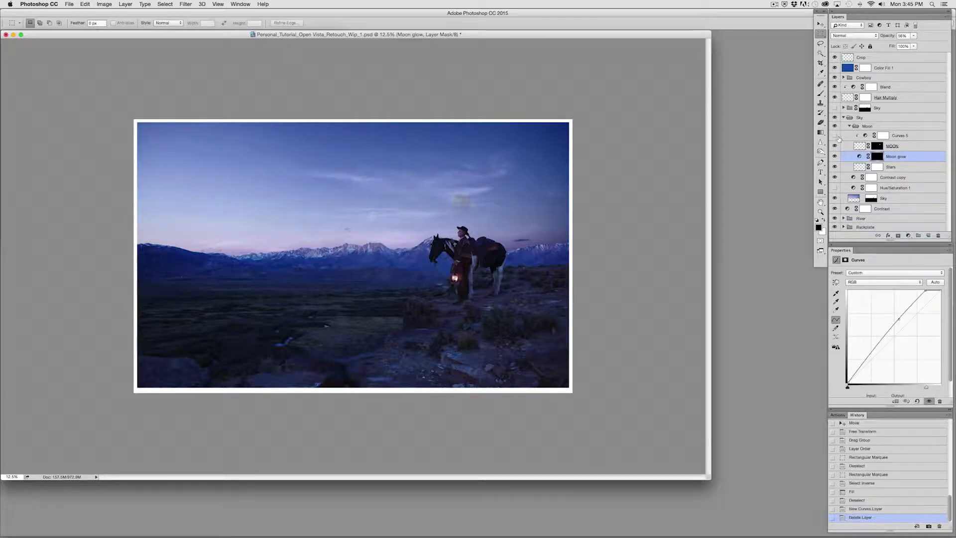
# Step: Rename the Curves 5 adjustment layer in the Moon group as Contrast
pyautogui.click(895, 137)
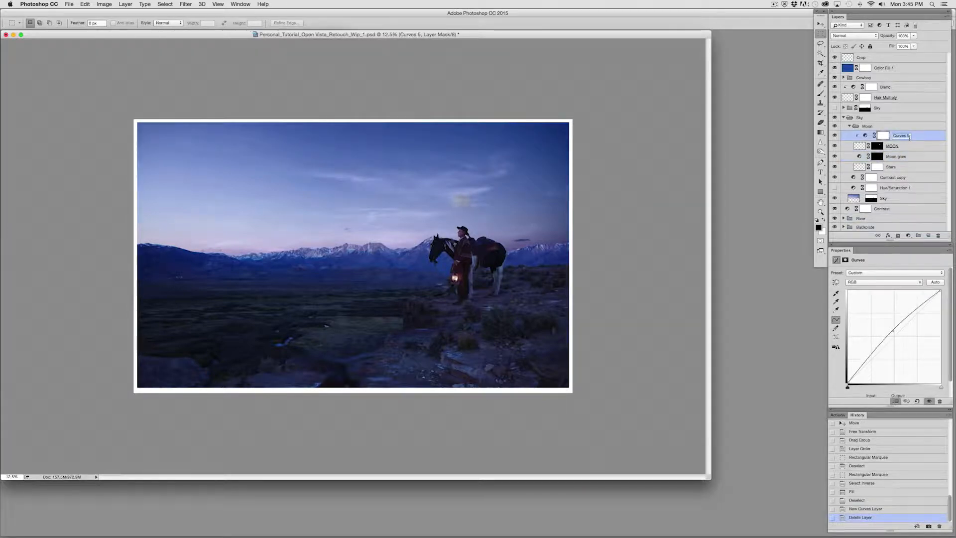
pyautogui.doubleClick(896, 136)
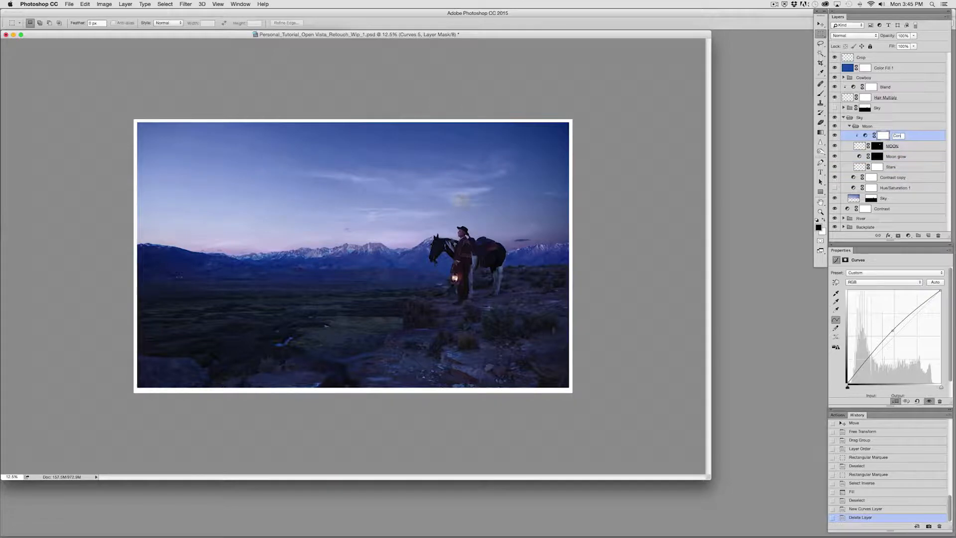
pyautogui.press('Return')
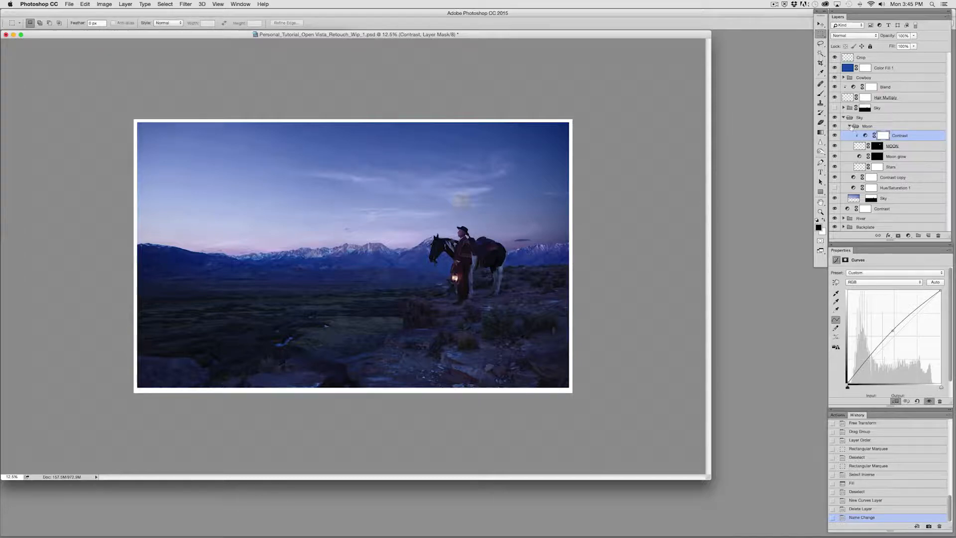
# Step: Shift the whole Moon group left in the sky and fill the right-hand strip of the Moon glow mask with black
pyautogui.click(850, 125)
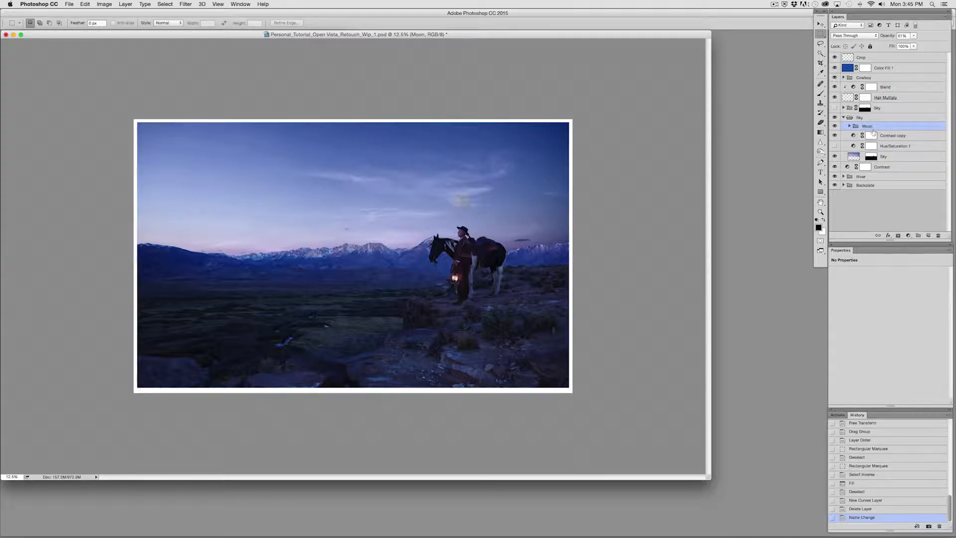
pyautogui.moveTo(499, 250); pyautogui.dragTo(454, 250)
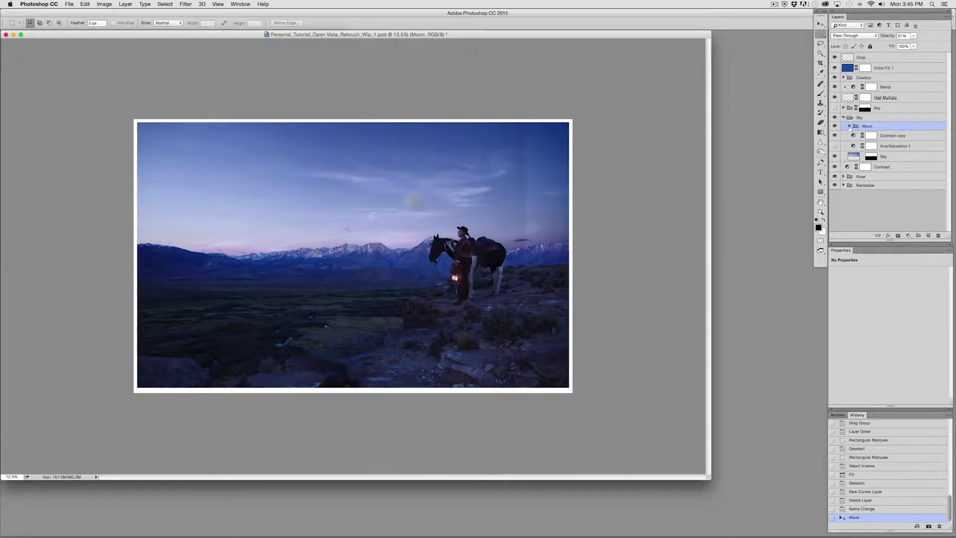
pyautogui.click(850, 128)
pyautogui.click(877, 156)
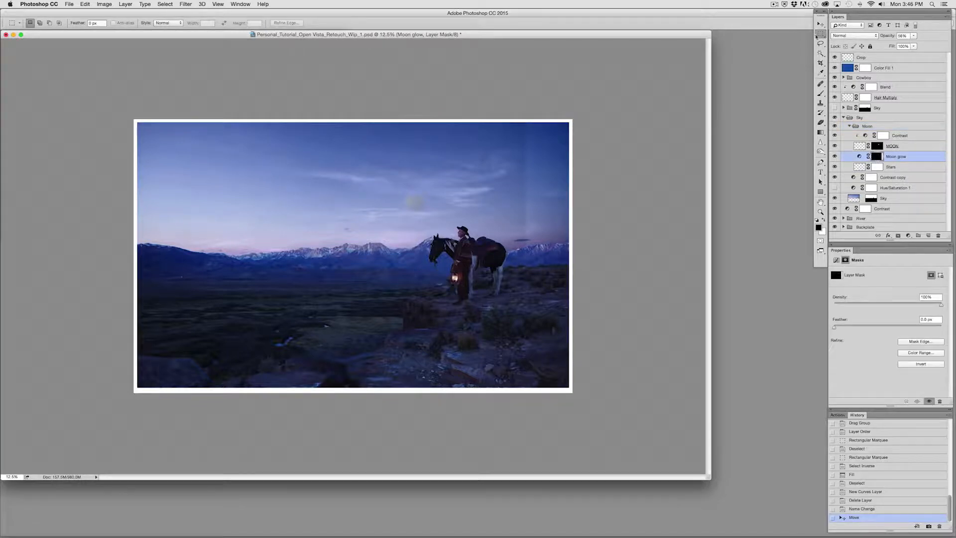
pyautogui.moveTo(494, 118); pyautogui.dragTo(648, 507)
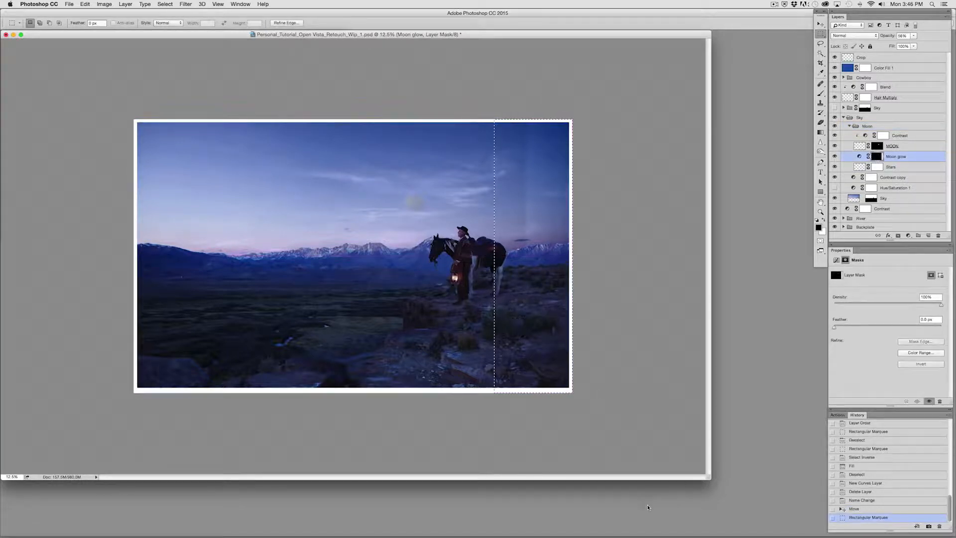
pyautogui.hotkey('alt', 'BackSpace')
pyautogui.press('cmd+d')
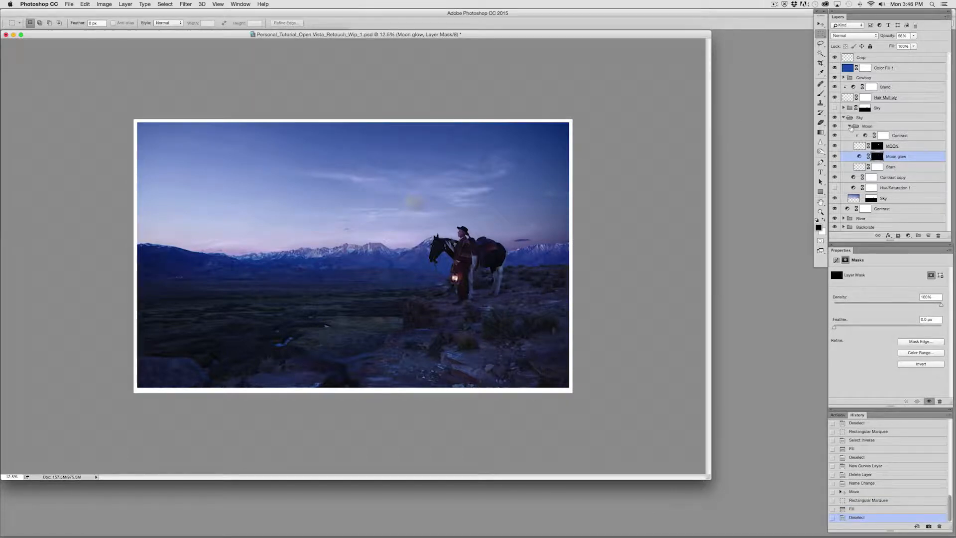
pyautogui.click(850, 127)
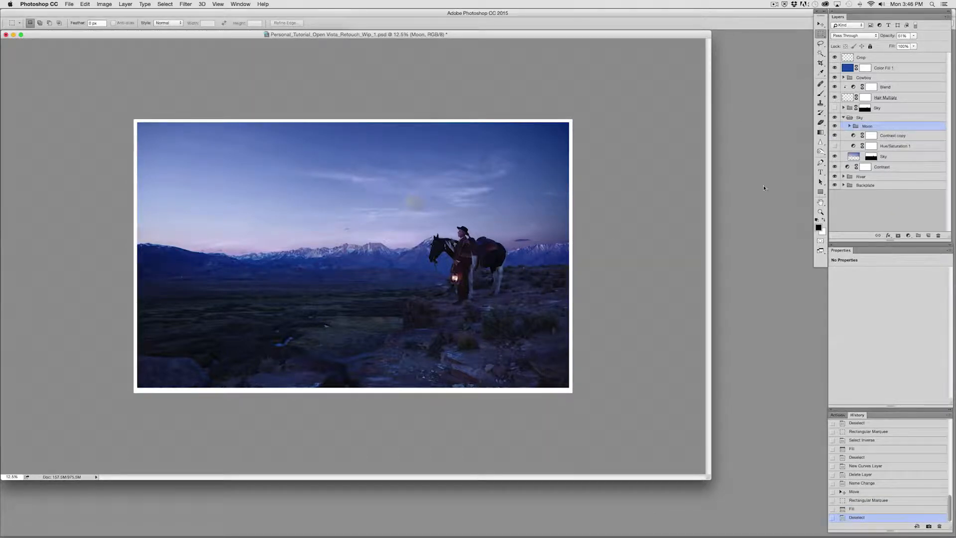
# Step: Lower the highlight point of the Contrast copy curve slightly and nudge its shadow point to the right
pyautogui.click(885, 136)
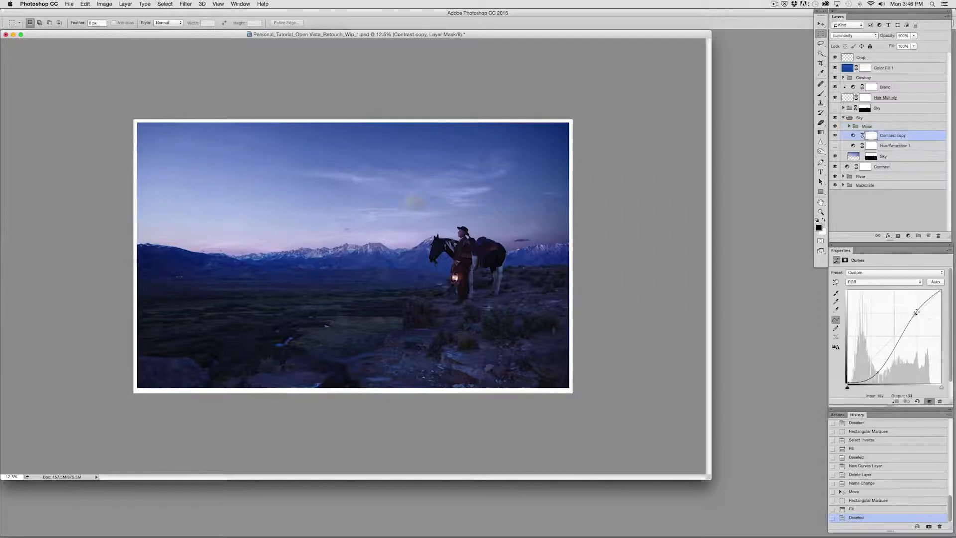
pyautogui.moveTo(915, 312); pyautogui.dragTo(919, 315)
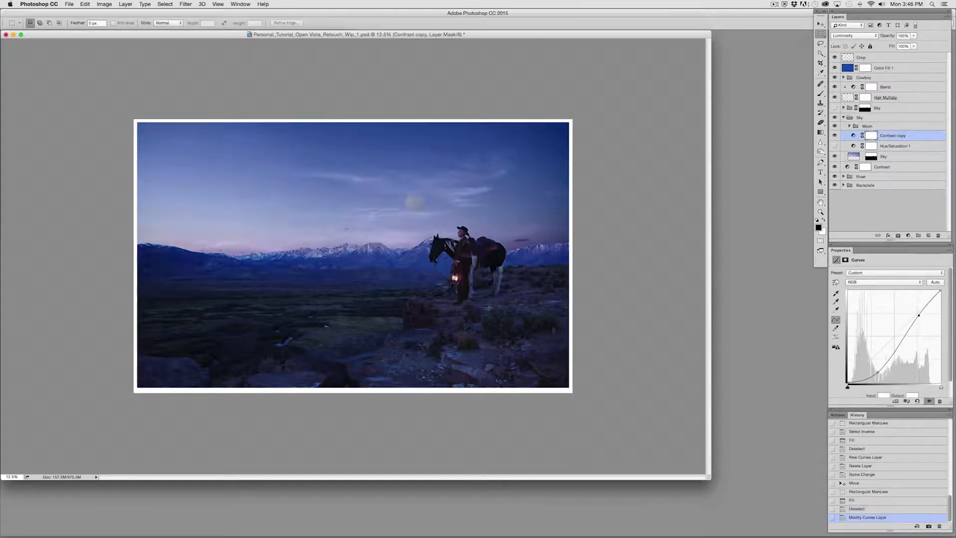
pyautogui.moveTo(879, 373); pyautogui.dragTo(882, 372)
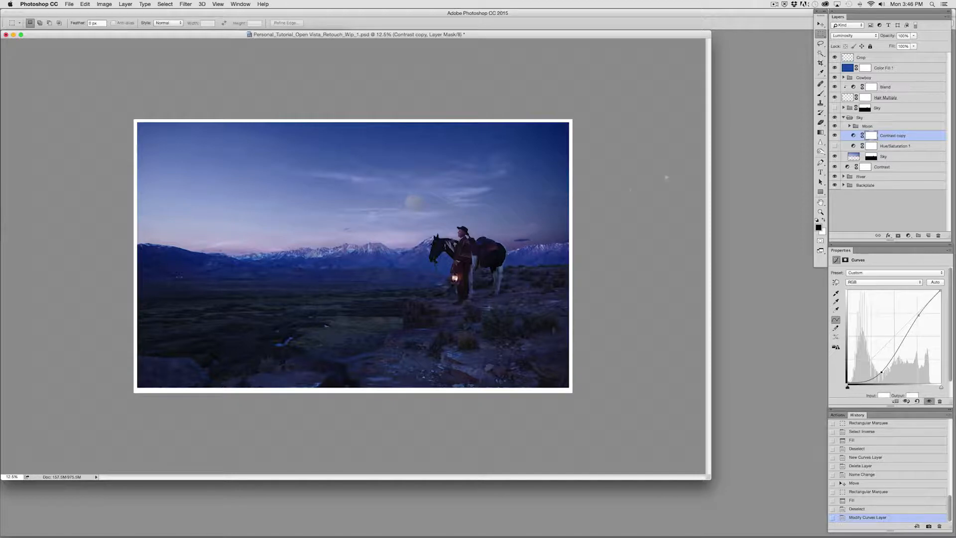
# Step: Add a white layer mask to the visible Sky group and link the Sky layer's image to its mask
pyautogui.click(862, 118)
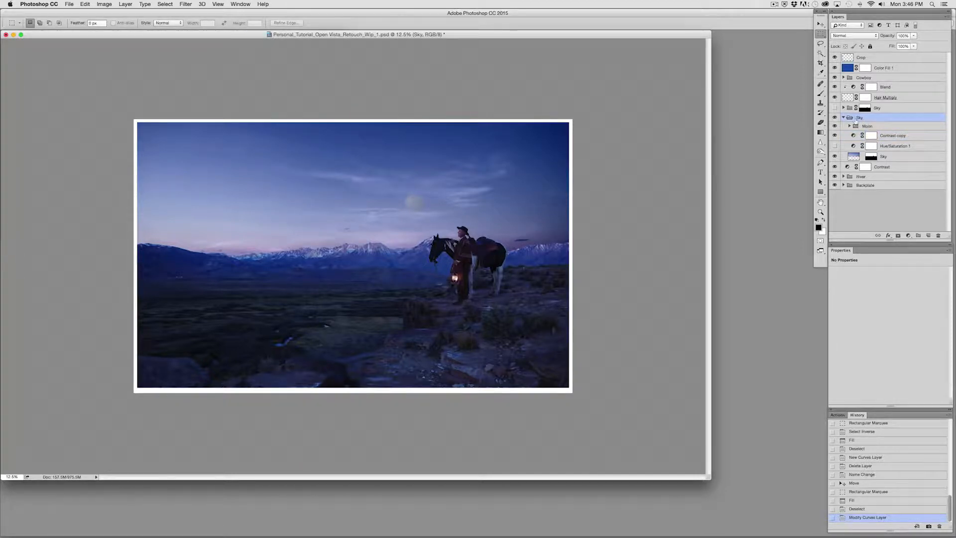
pyautogui.click(898, 236)
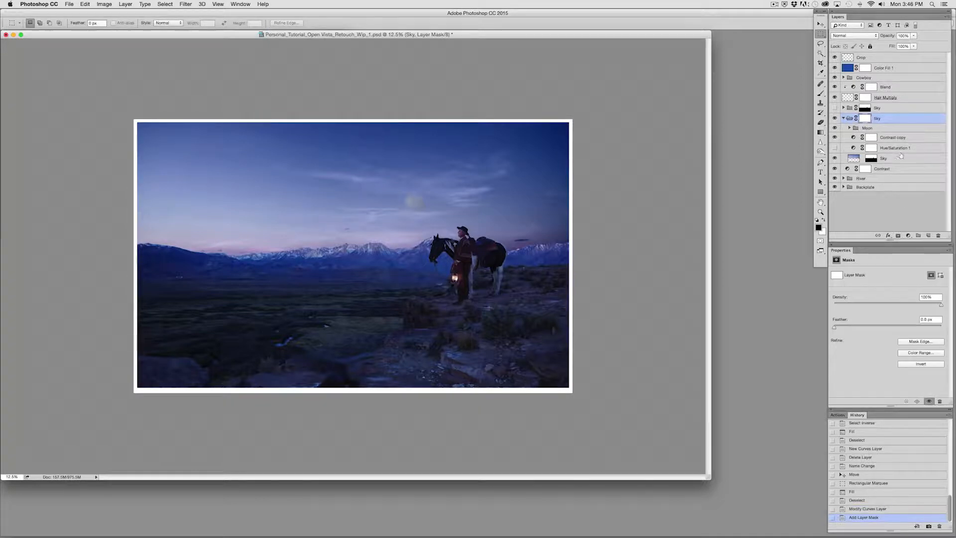
pyautogui.click(862, 158)
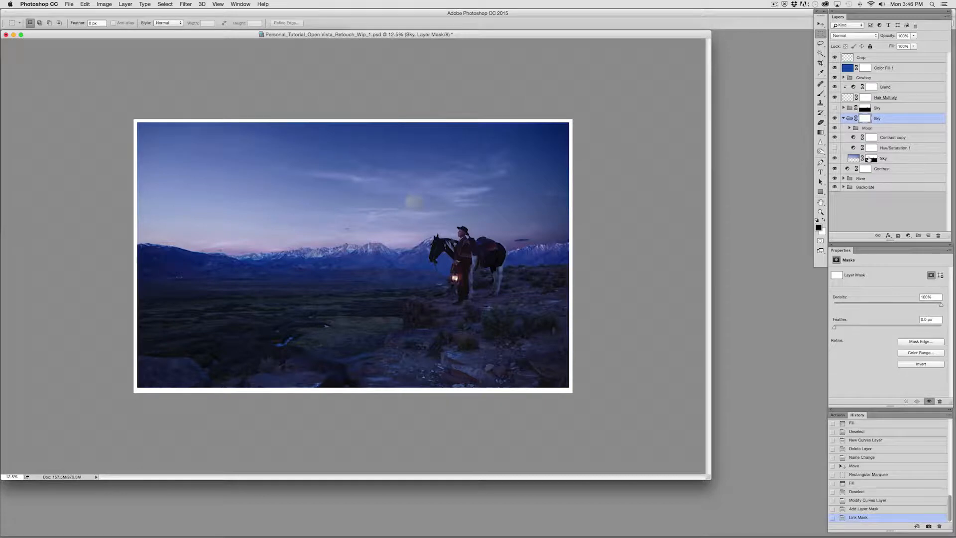
# Step: Paint black on the Sky group's mask along the whole horizon and mountains with a large soft brush at 10% opacity
pyautogui.press('b')
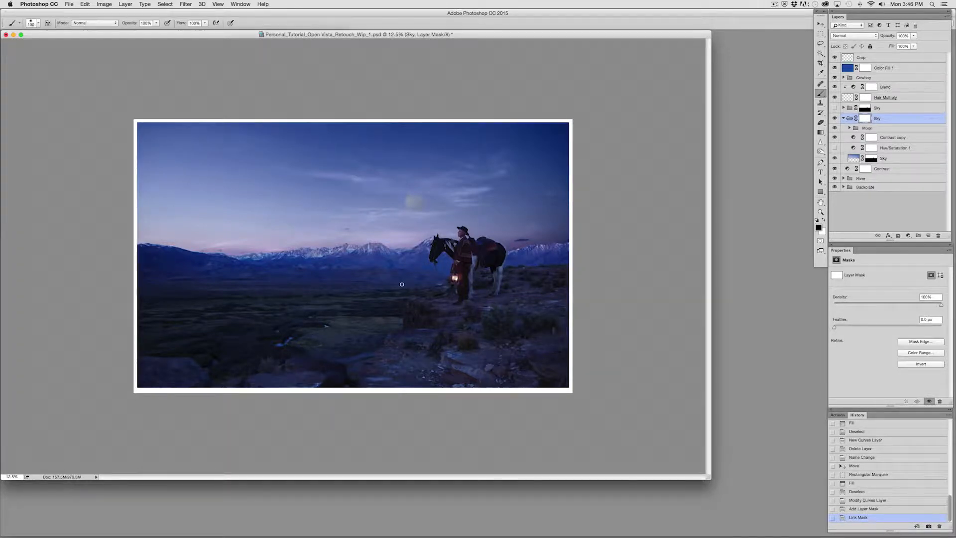
pyautogui.press(']')
pyautogui.press(']')
pyautogui.press(']')
pyautogui.press(']')
pyautogui.press(']')
pyautogui.press(']')
pyautogui.press(']')
pyautogui.press(']')
pyautogui.press(']')
pyautogui.press(']')
pyautogui.press(']')
pyautogui.press(']')
pyautogui.press(']')
pyautogui.press(']')
pyautogui.press(']')
pyautogui.press(']')
pyautogui.moveTo(167, 267); pyautogui.dragTo(568, 277)
pyautogui.moveTo(189, 287)
pyautogui.mouseDown()
pyautogui.moveTo(628, 271)
pyautogui.moveTo(421, 264)
pyautogui.moveTo(598, 268)
pyautogui.mouseUp()
pyautogui.moveTo(352, 287); pyautogui.dragTo(710, 274)
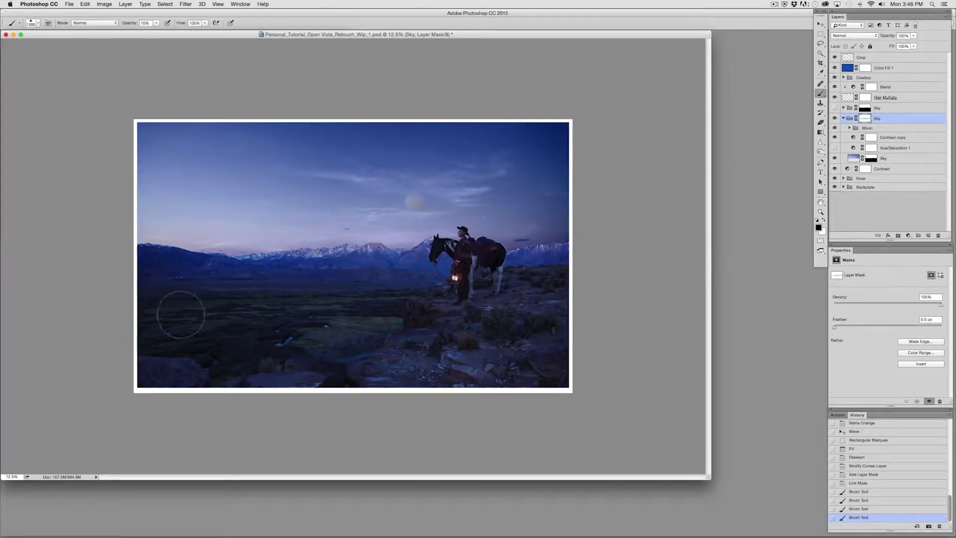
pyautogui.moveTo(181, 314)
pyautogui.mouseDown()
pyautogui.moveTo(386, 267)
pyautogui.moveTo(707, 271)
pyautogui.mouseUp()
pyautogui.moveTo(300, 291); pyautogui.dragTo(598, 269)
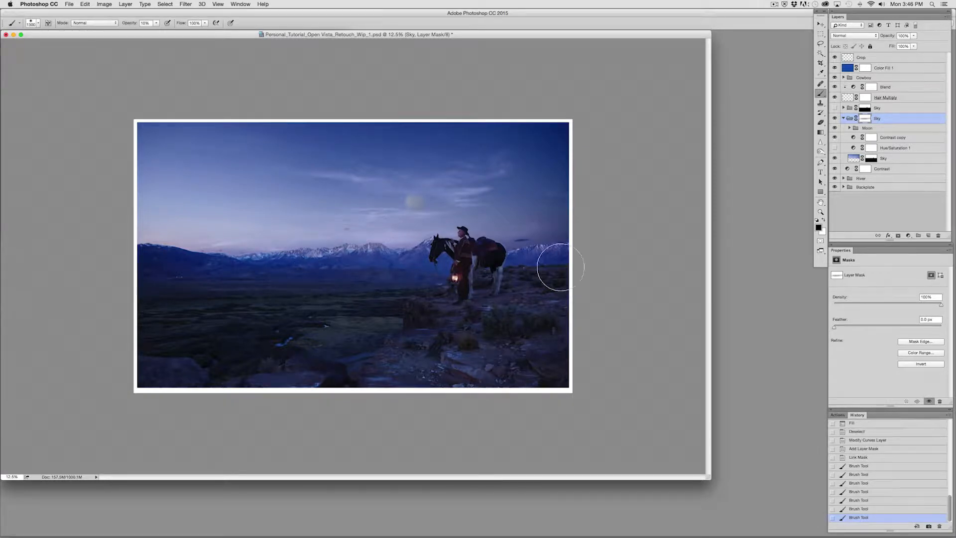
pyautogui.click(835, 118)
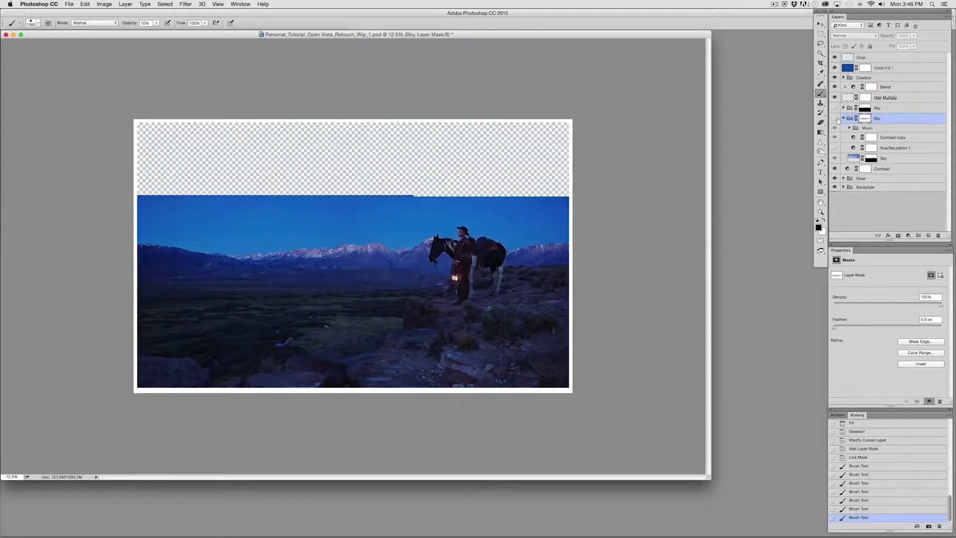
pyautogui.click(835, 118)
pyautogui.moveTo(394, 286)
pyautogui.mouseDown()
pyautogui.moveTo(413, 287)
pyautogui.moveTo(267, 286)
pyautogui.moveTo(573, 264)
pyautogui.mouseUp()
pyautogui.moveTo(572, 264)
pyautogui.mouseDown()
pyautogui.moveTo(43, 314)
pyautogui.moveTo(514, 251)
pyautogui.moveTo(502, 254)
pyautogui.mouseUp()
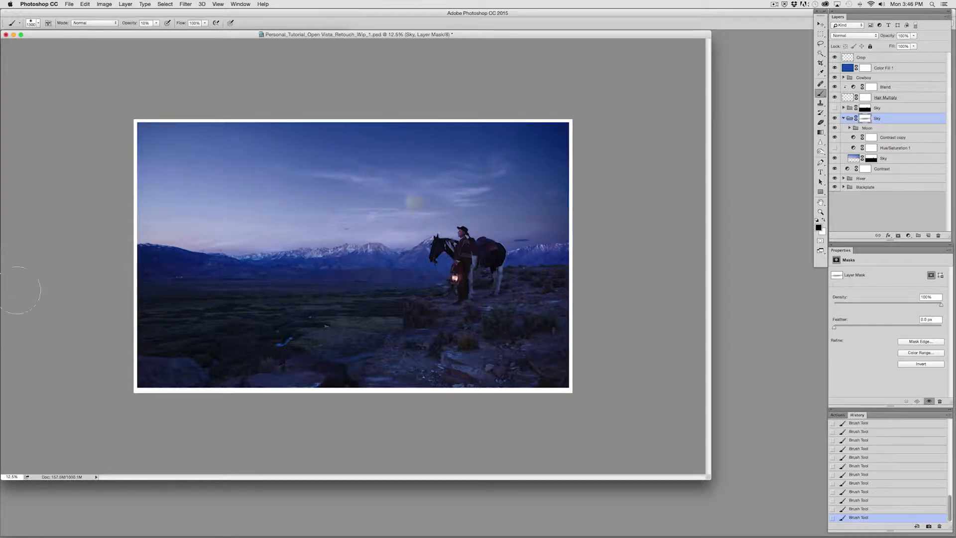
pyautogui.moveTo(16, 291)
pyautogui.mouseDown()
pyautogui.moveTo(528, 260)
pyautogui.moveTo(4, 304)
pyautogui.moveTo(245, 276)
pyautogui.moveTo(195, 266)
pyautogui.moveTo(732, 250)
pyautogui.mouseUp()
# Step: Show the Hue/Saturation 1 layer and set its saturation to about -8
pyautogui.click(835, 148)
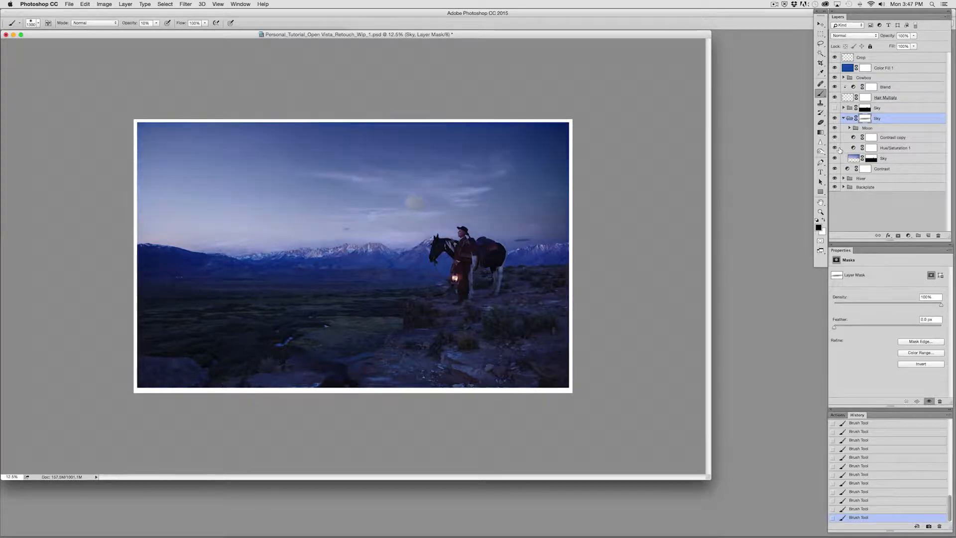
pyautogui.click(842, 148)
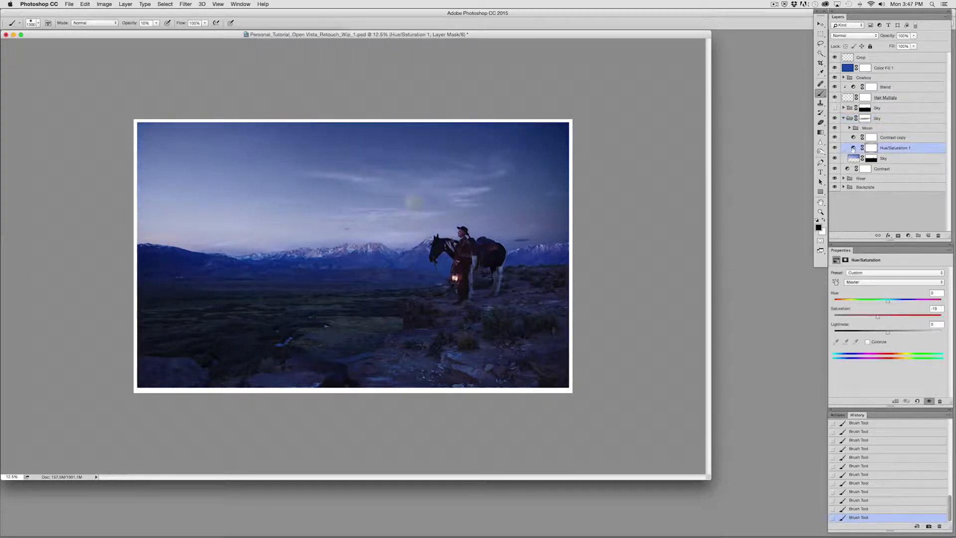
pyautogui.click(854, 148)
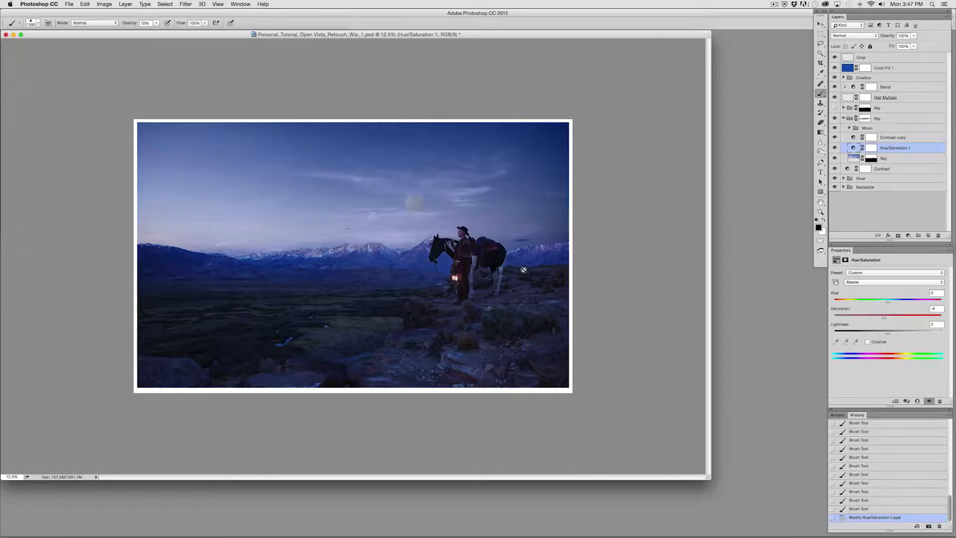
# Step: Create a black-filled layer above Contrast copy and hide it with a layer mask filled with black
pyautogui.click(890, 139)
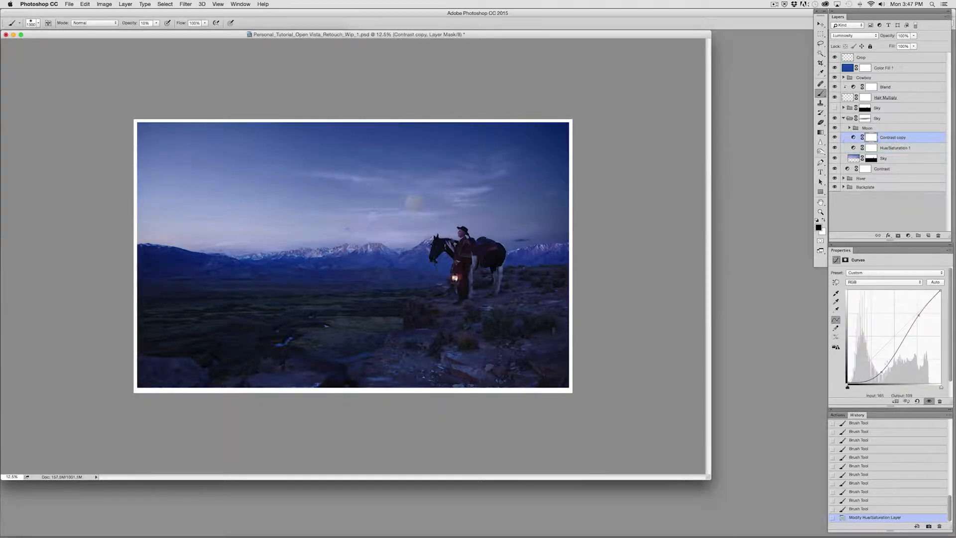
pyautogui.click(929, 235)
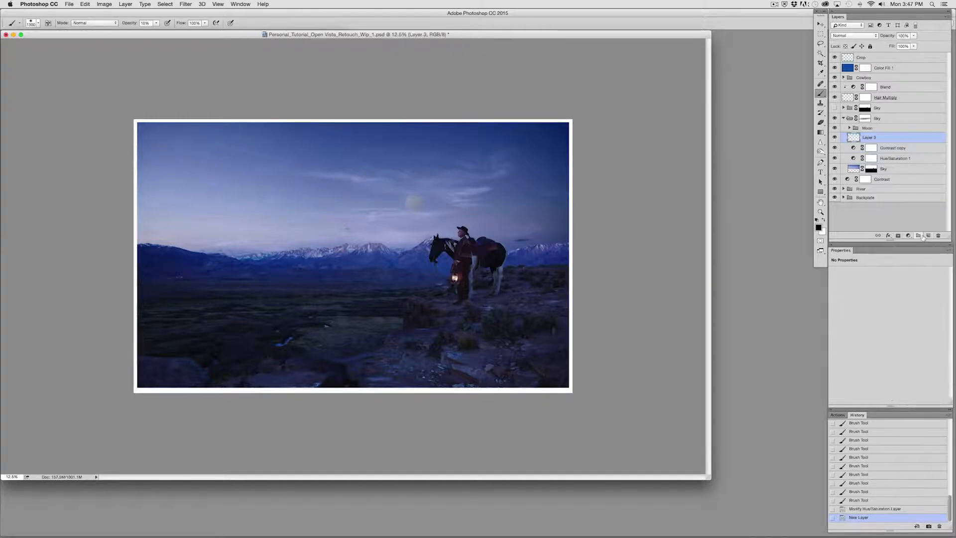
pyautogui.hotkey('alt', 'BackSpace')
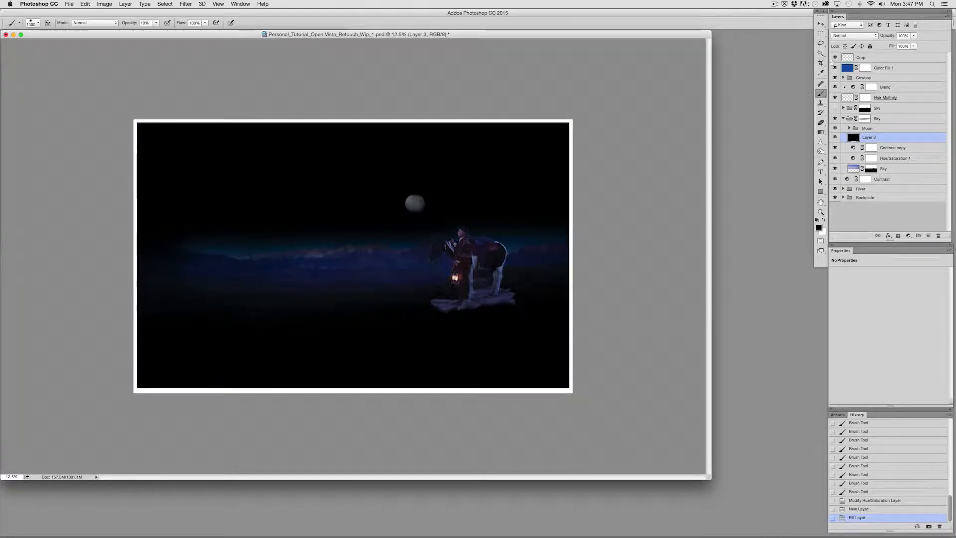
pyautogui.click(898, 236)
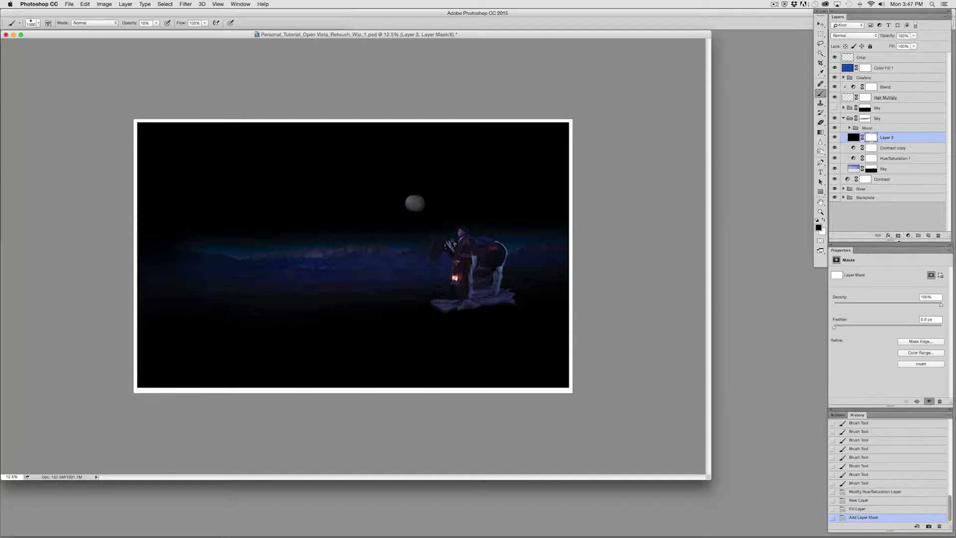
pyautogui.hotkey('alt', 'BackSpace')
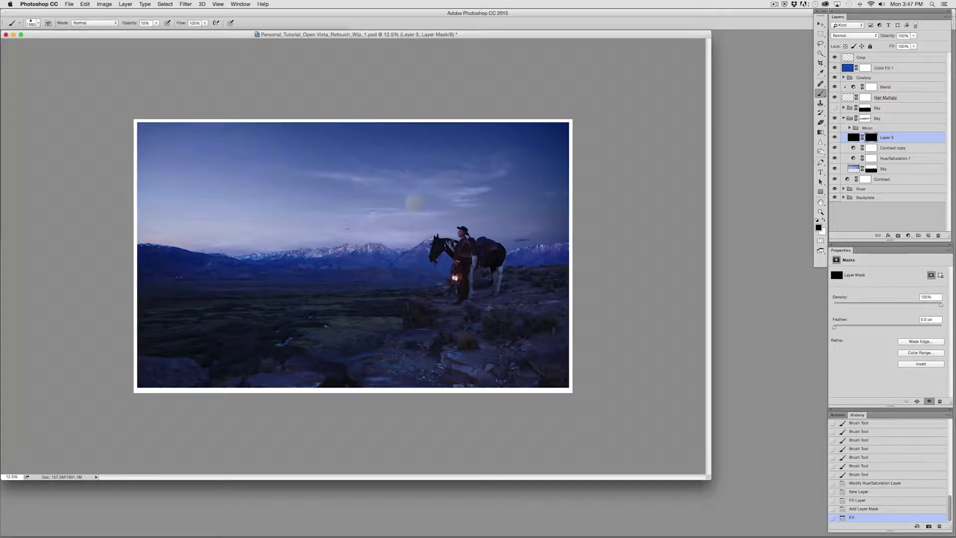
pyautogui.click(820, 122)
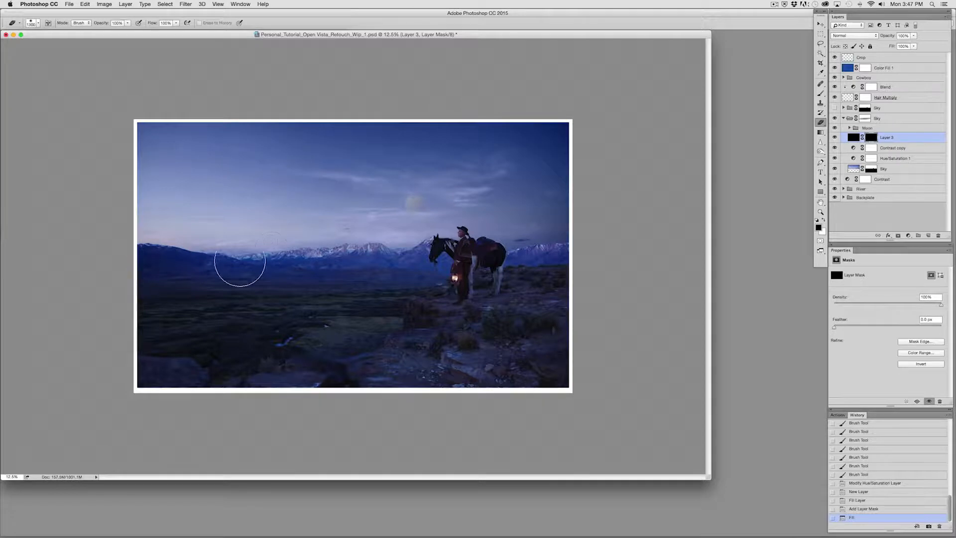
pyautogui.moveTo(269, 232); pyautogui.dragTo(96, 235)
pyautogui.press('super+z')
# Step: Try to erase Layer 3's mask over the upper-right sky with a 20% opacity eraser, reverting the eraser strokes
pyautogui.click(821, 94)
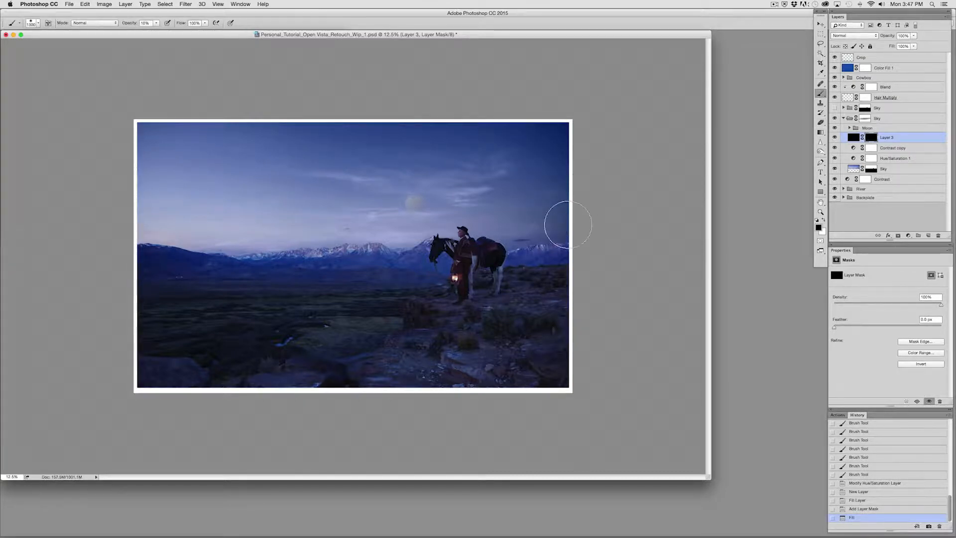
pyautogui.moveTo(559, 213)
pyautogui.mouseDown()
pyautogui.moveTo(481, 154)
pyautogui.moveTo(455, 162)
pyautogui.mouseUp()
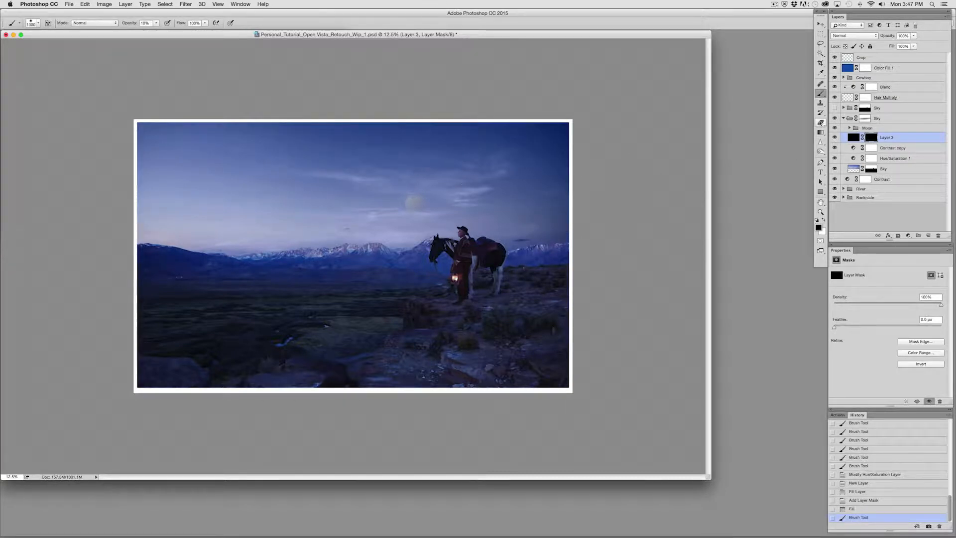
pyautogui.click(821, 122)
pyautogui.press('2')
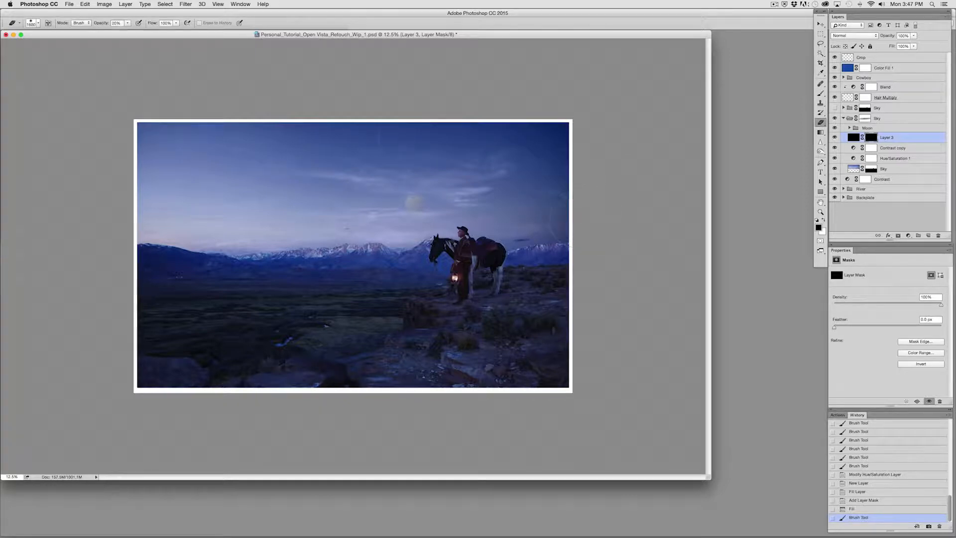
pyautogui.moveTo(558, 227)
pyautogui.mouseDown()
pyautogui.moveTo(516, 159)
pyautogui.moveTo(547, 144)
pyautogui.moveTo(170, 107)
pyautogui.moveTo(541, 145)
pyautogui.mouseUp()
pyautogui.press('super+z')
pyautogui.moveTo(472, 126); pyautogui.dragTo(779, 252)
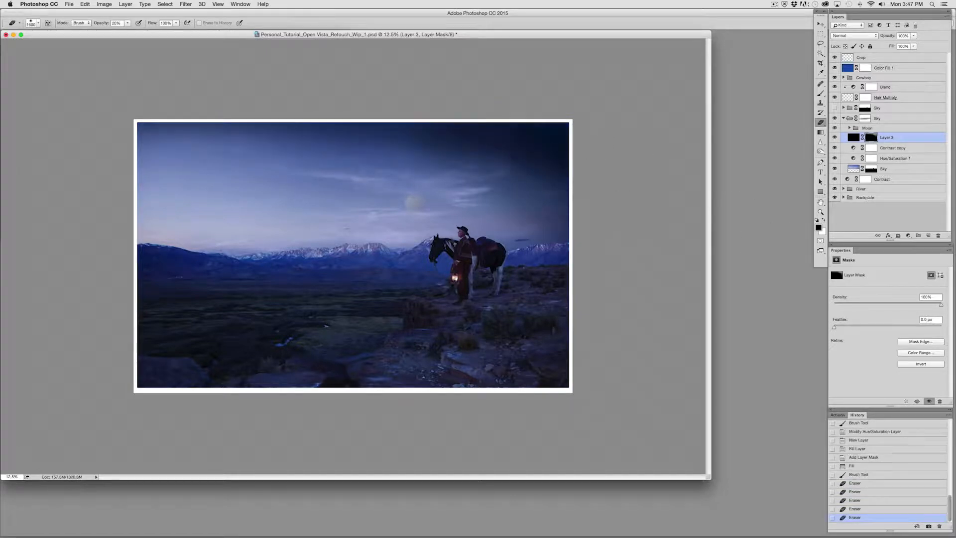
pyautogui.click(423, 134)
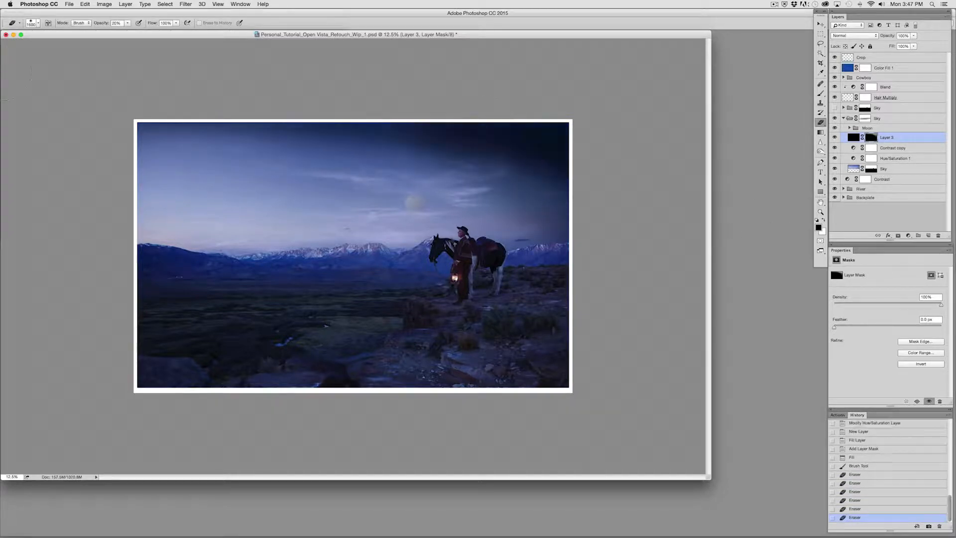
pyautogui.click(859, 467)
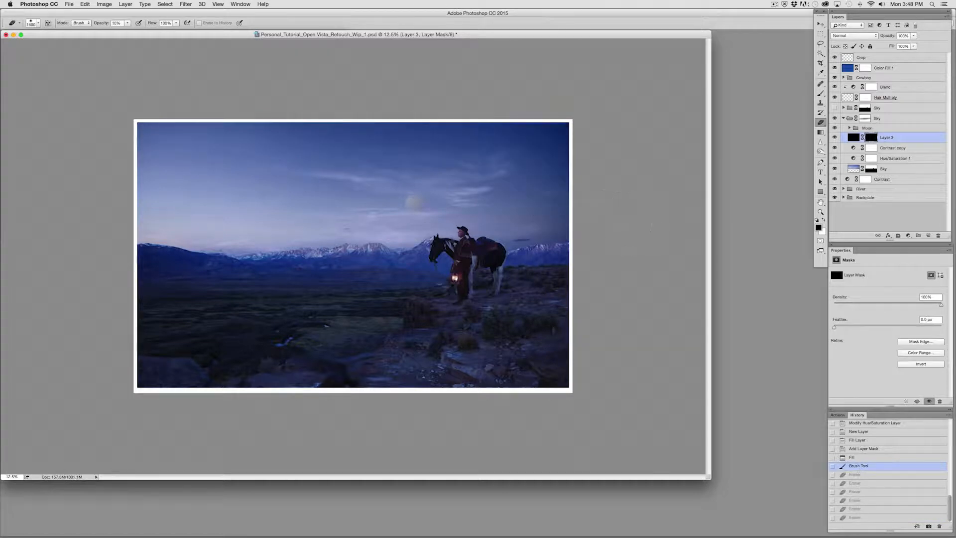
# Step: Erase Layer 3's mask across the sky's upper edge and upper-right corner with an enlarged eraser at 10% opacity to darken them
pyautogui.press(']')
pyautogui.press(']')
pyautogui.press(']')
pyautogui.press(']')
pyautogui.press(']')
pyautogui.press(']')
pyautogui.press(']')
pyautogui.click(563, 139)
pyautogui.click(144, 74)
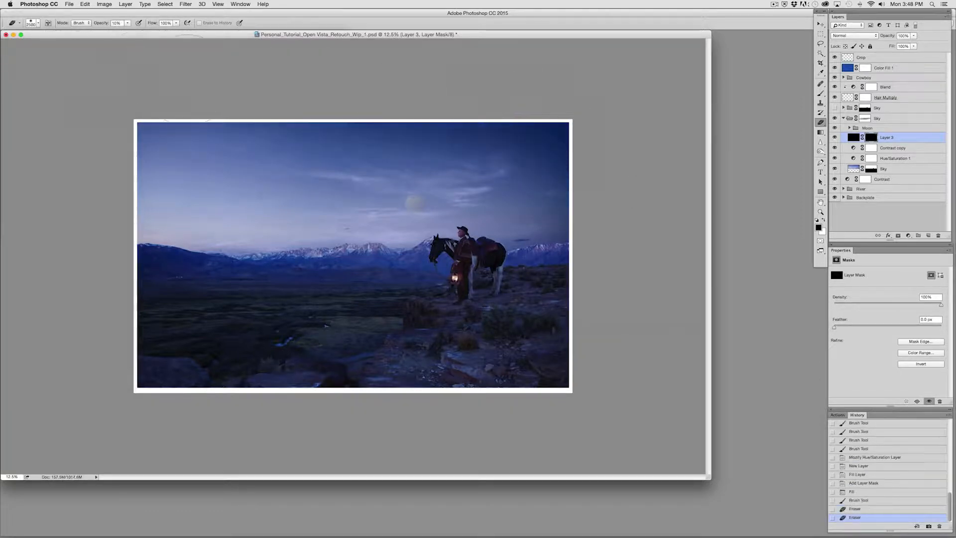
pyautogui.moveTo(269, 80); pyautogui.dragTo(558, 134)
pyautogui.click(601, 199)
pyautogui.click(400, 102)
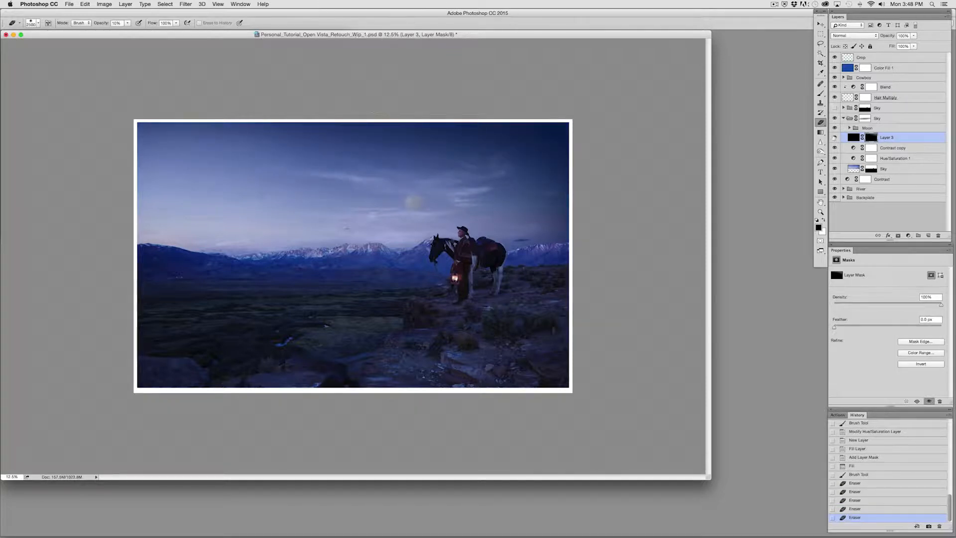
# Step: Compare the image with and without Layer 3, and erase its mask further along the sky's top and right edges
pyautogui.click(835, 138)
pyautogui.click(835, 138)
pyautogui.click(835, 137)
pyautogui.click(835, 138)
pyautogui.moveTo(573, 90); pyautogui.dragTo(67, 95)
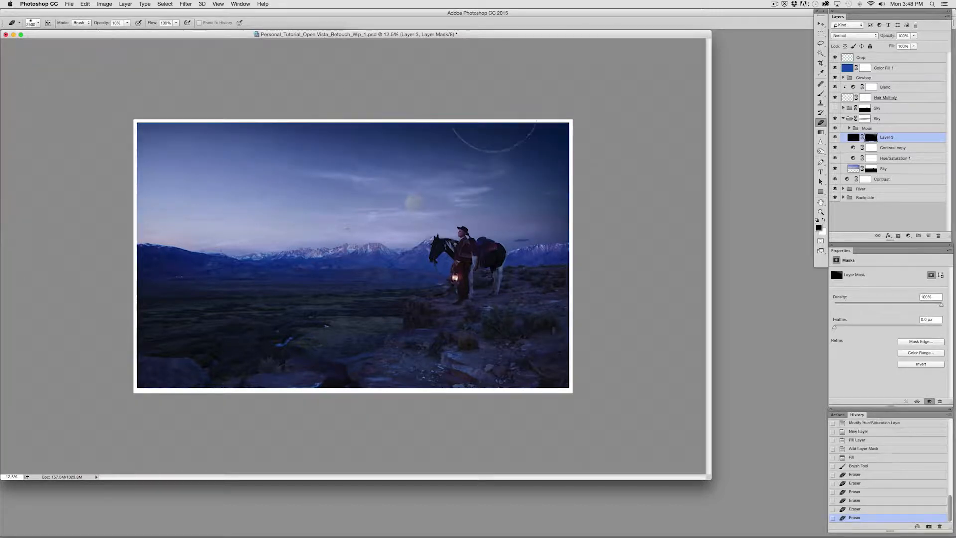
pyautogui.moveTo(508, 75); pyautogui.dragTo(134, 49)
pyautogui.moveTo(418, 104); pyautogui.dragTo(622, 154)
pyautogui.moveTo(563, 197); pyautogui.dragTo(655, 282)
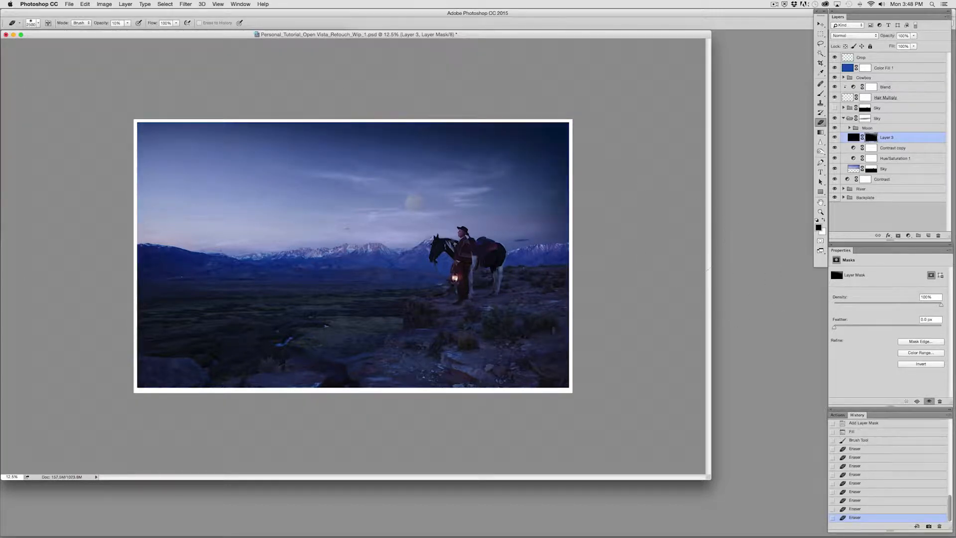
# Step: Paint black at 10% opacity on Layer 3's mask to lighten the sky above the horse and near the horizon
pyautogui.click(821, 93)
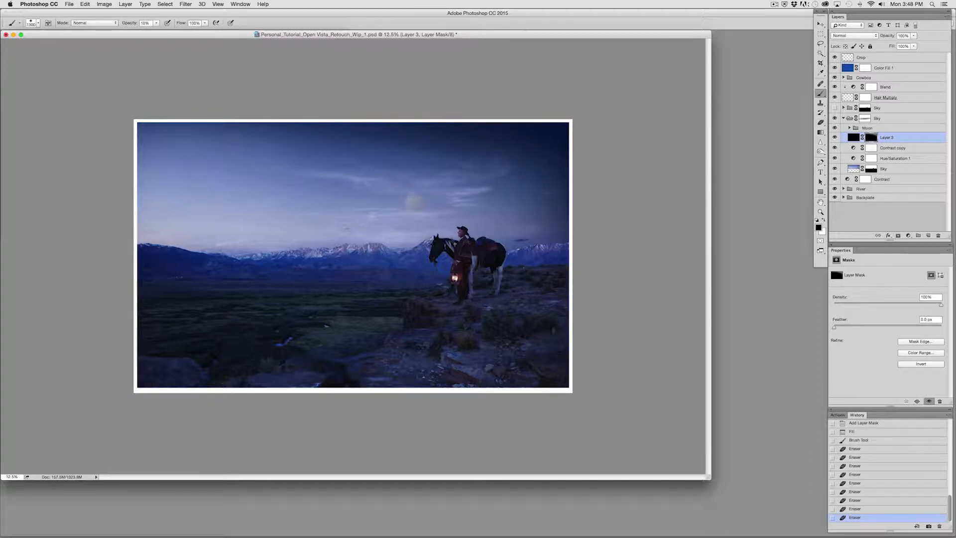
pyautogui.click(528, 209)
pyautogui.click(528, 220)
pyautogui.click(530, 228)
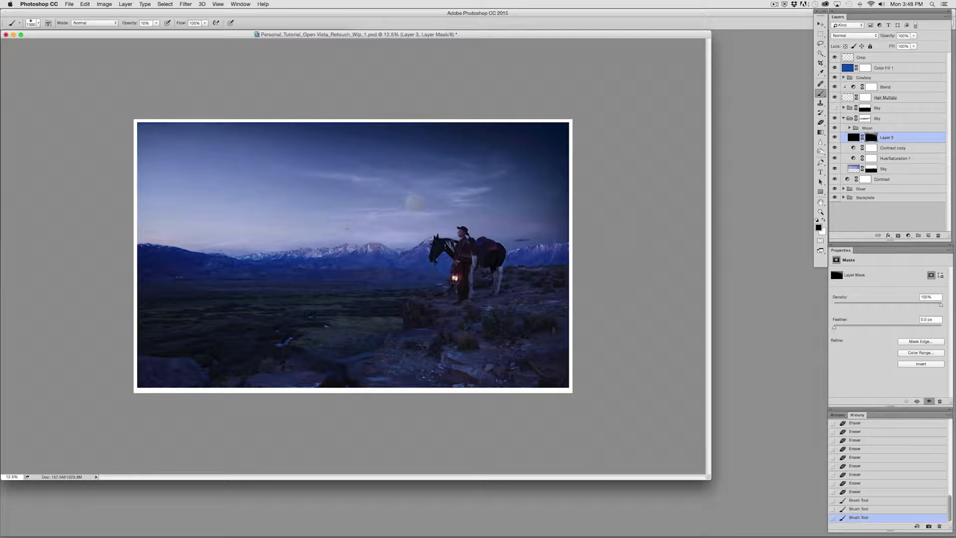
pyautogui.click(524, 233)
pyautogui.moveTo(541, 232); pyautogui.dragTo(236, 156)
pyautogui.moveTo(551, 188); pyautogui.dragTo(235, 156)
pyautogui.moveTo(235, 155)
pyautogui.mouseDown()
pyautogui.moveTo(625, 256)
pyautogui.moveTo(236, 155)
pyautogui.mouseUp()
pyautogui.moveTo(235, 156)
pyautogui.mouseDown()
pyautogui.moveTo(551, 187)
pyautogui.moveTo(118, 233)
pyautogui.moveTo(511, 239)
pyautogui.mouseUp()
pyautogui.moveTo(511, 239); pyautogui.dragTo(203, 232)
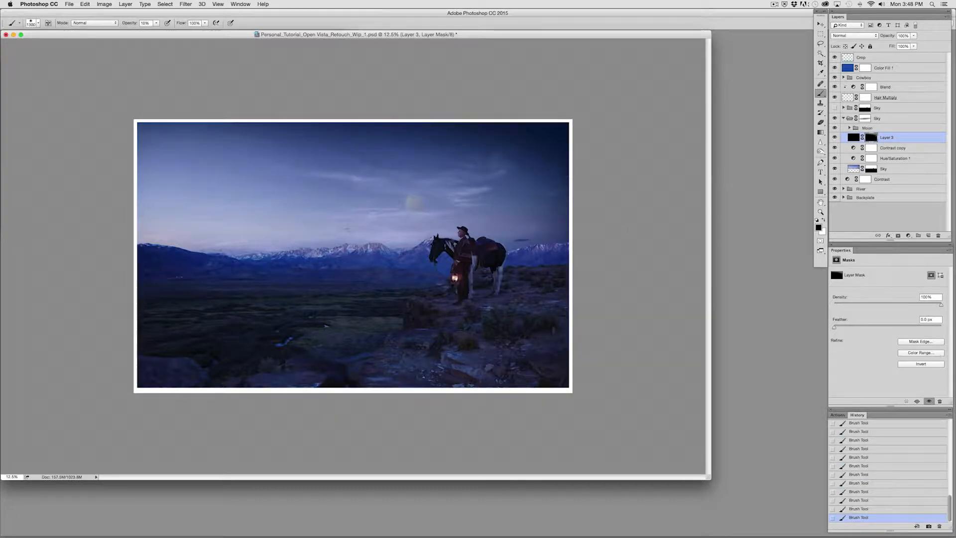
# Step: Erase Layer 3's mask over the upper-left sky and along the top edge to extend the darkening, undoing the first stroke
pyautogui.click(820, 122)
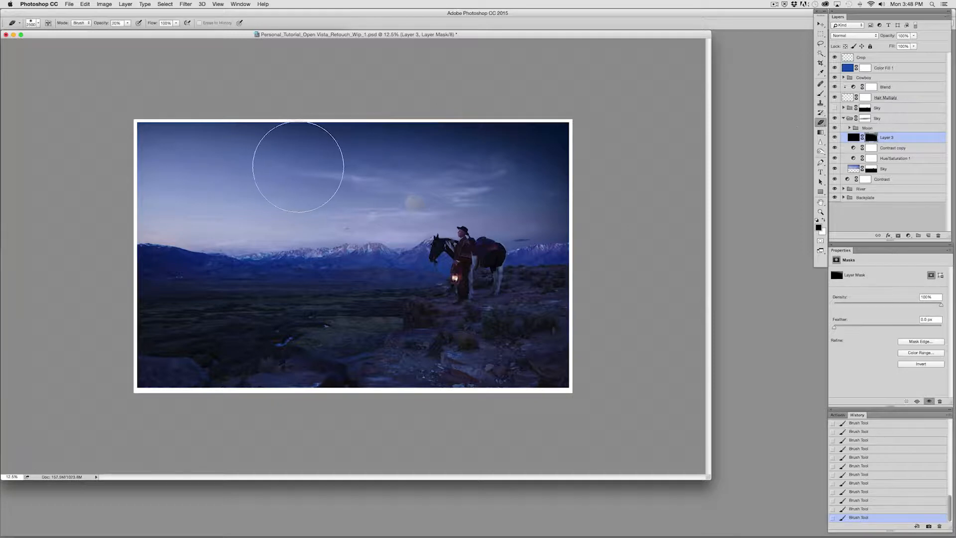
pyautogui.moveTo(2, 206); pyautogui.dragTo(279, 164)
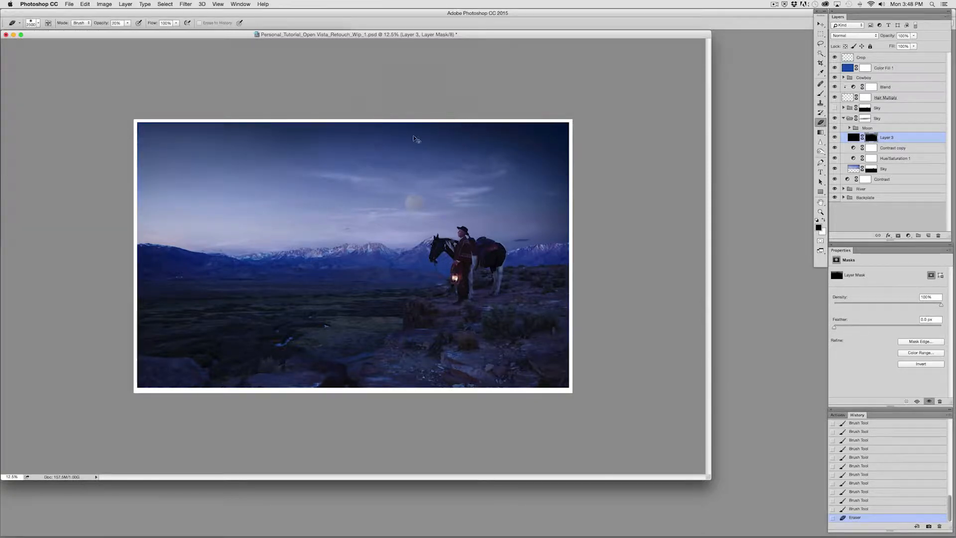
pyautogui.hotkey('ctrl', 'z')
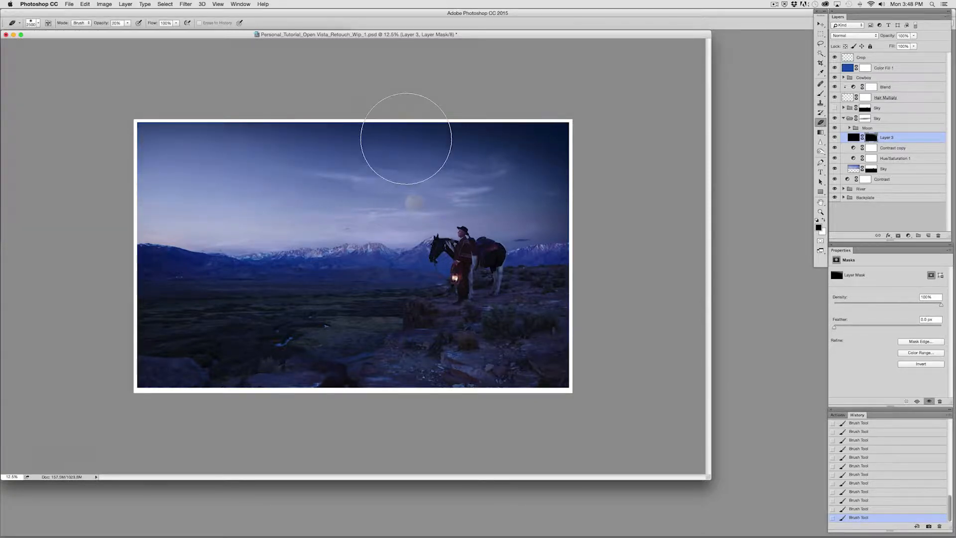
pyautogui.moveTo(135, 181)
pyautogui.mouseDown()
pyautogui.moveTo(365, 128)
pyautogui.moveTo(335, 92)
pyautogui.mouseUp()
pyautogui.moveTo(323, 60); pyautogui.dragTo(916, 110)
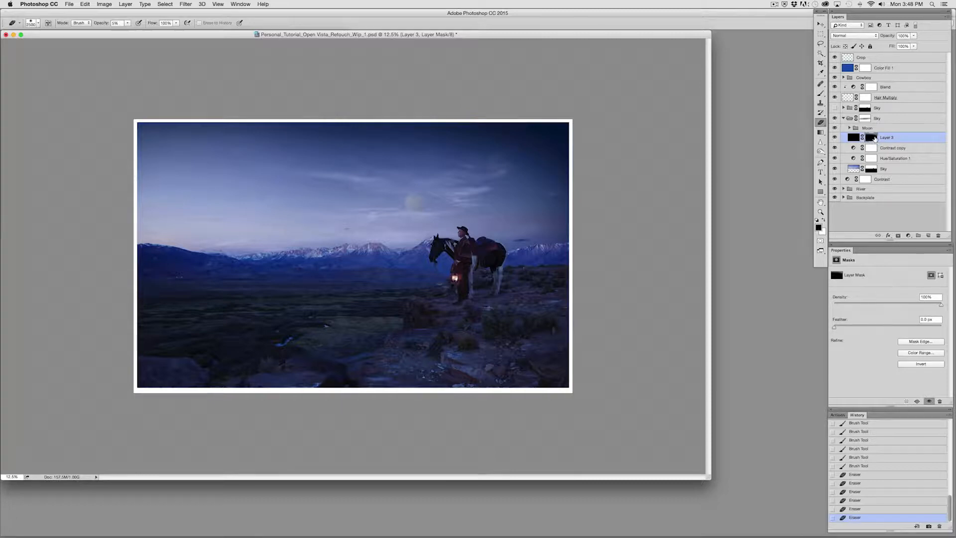
# Step: Add 2% uniform noise to Layer 3's mask
pyautogui.click(186, 5)
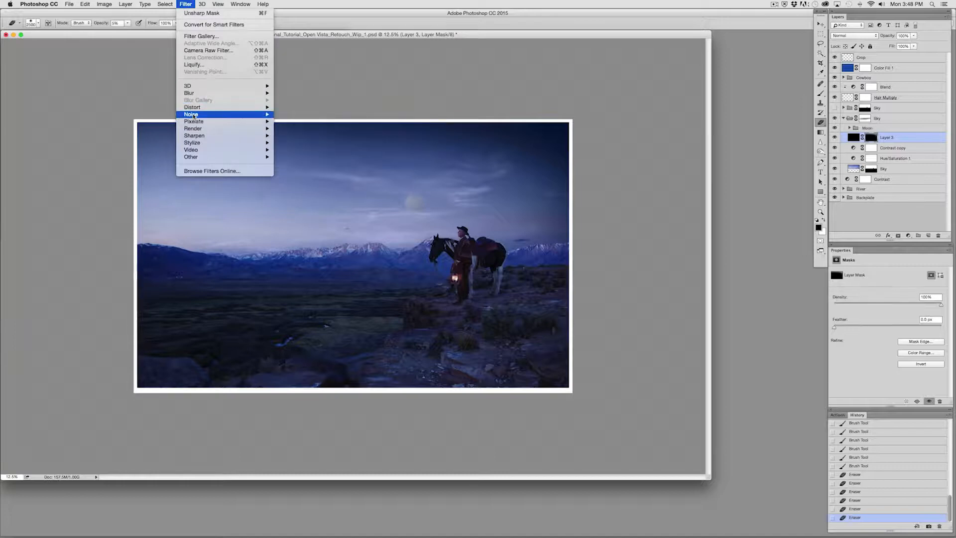
pyautogui.moveTo(224, 114)
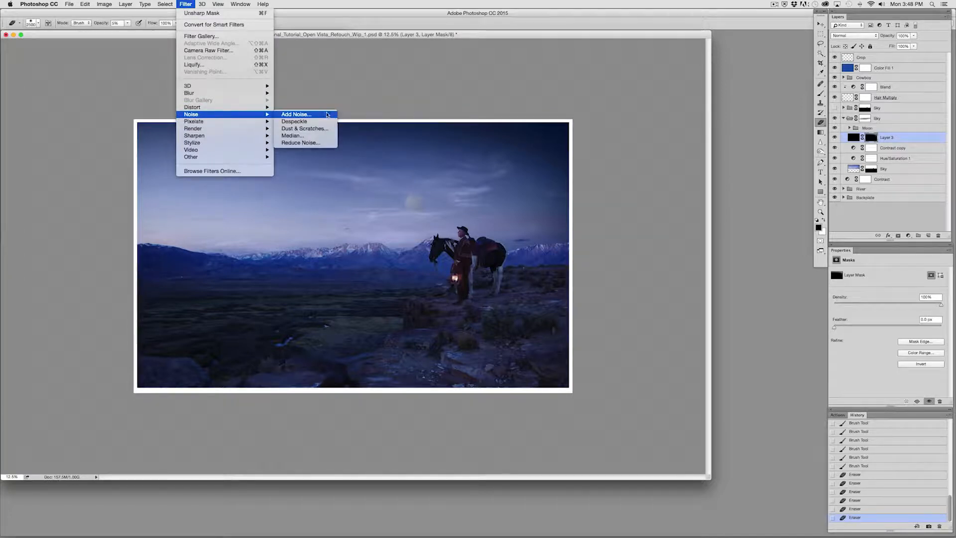
pyautogui.click(326, 114)
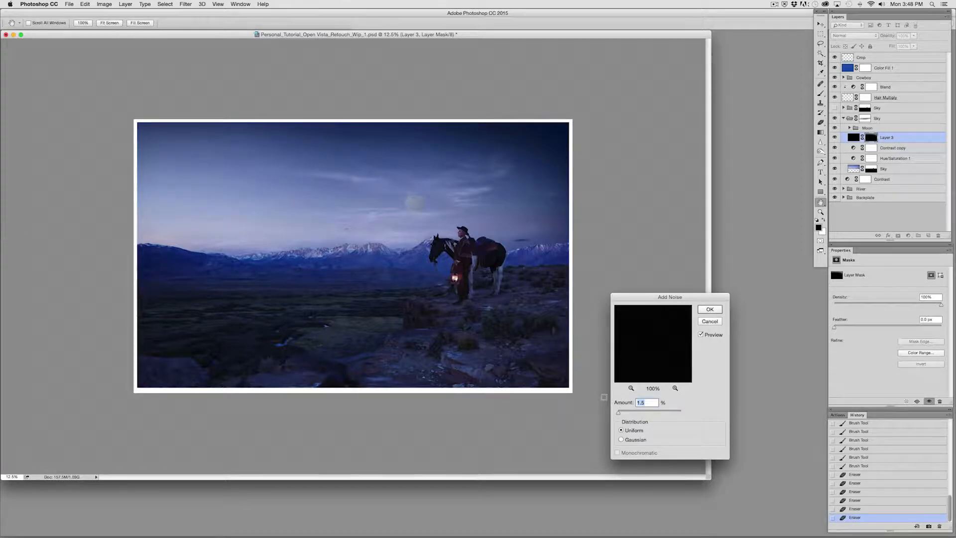
pyautogui.write('2')
pyautogui.click(710, 309)
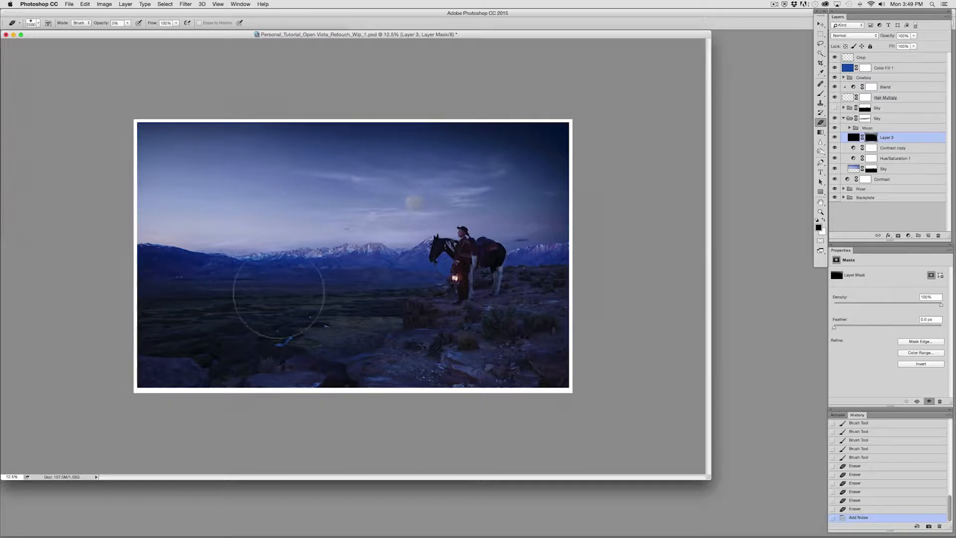
# Step: Add a Curves adjustment layer above the Cowboy group and raise the green channel's midpoint very slightly
pyautogui.click(886, 70)
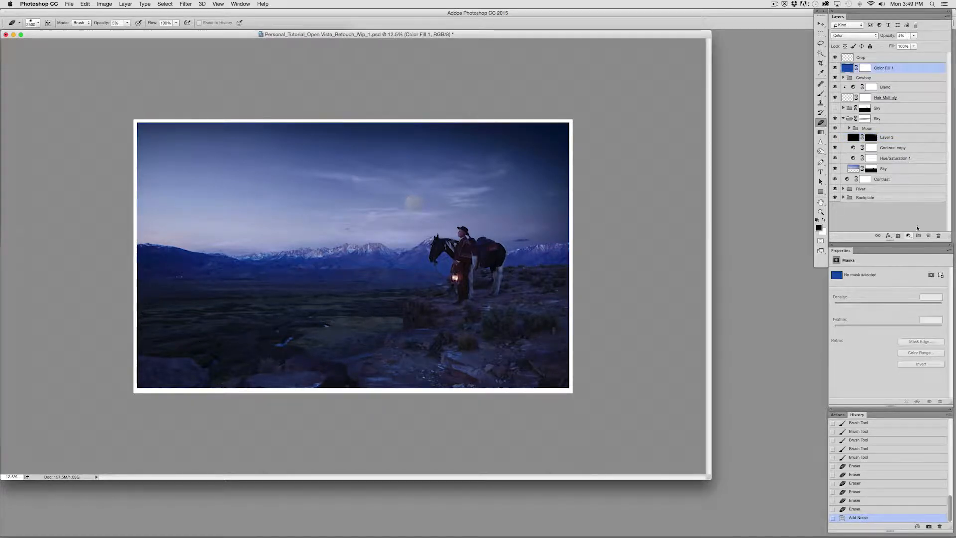
pyautogui.click(882, 78)
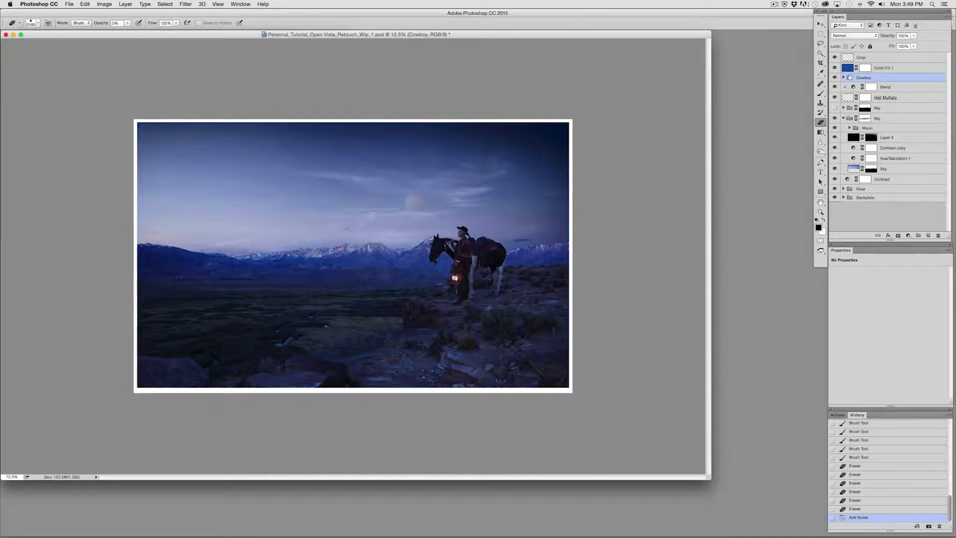
pyautogui.click(909, 235)
pyautogui.click(913, 273)
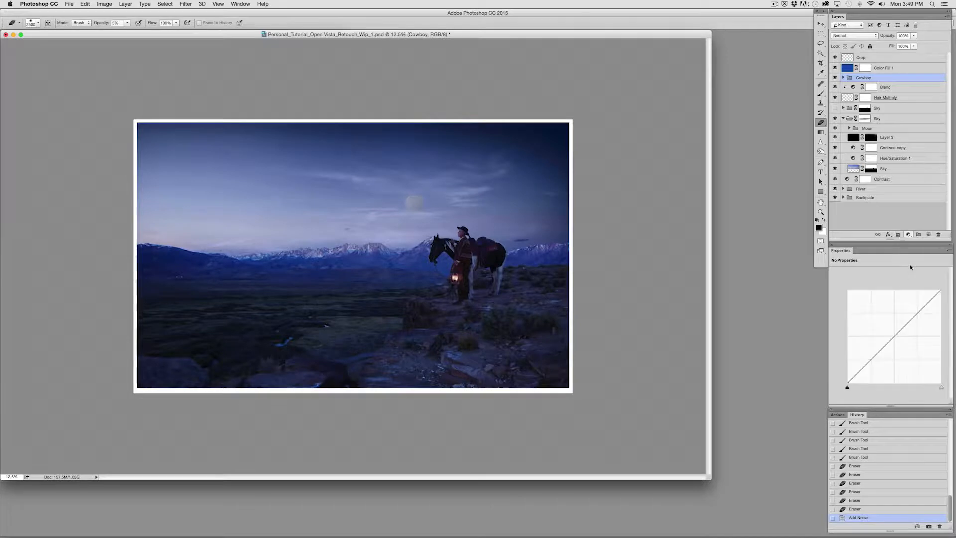
pyautogui.click(910, 287)
pyautogui.click(899, 296)
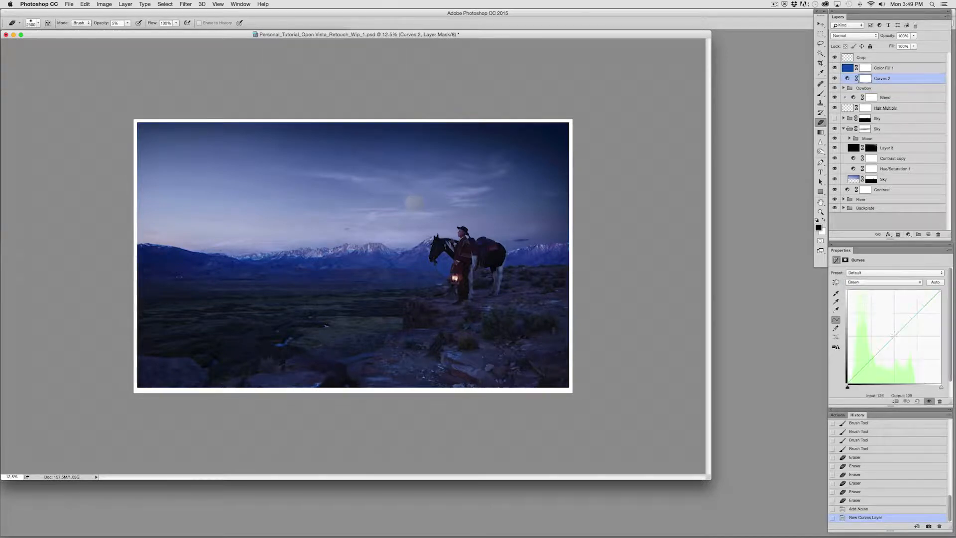
pyautogui.click(894, 336)
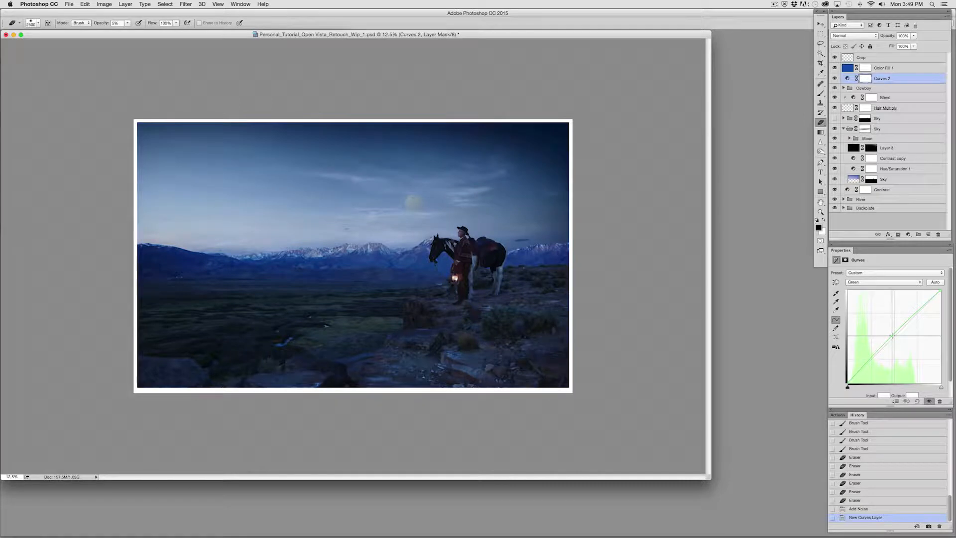
pyautogui.moveTo(893, 335); pyautogui.dragTo(894, 337)
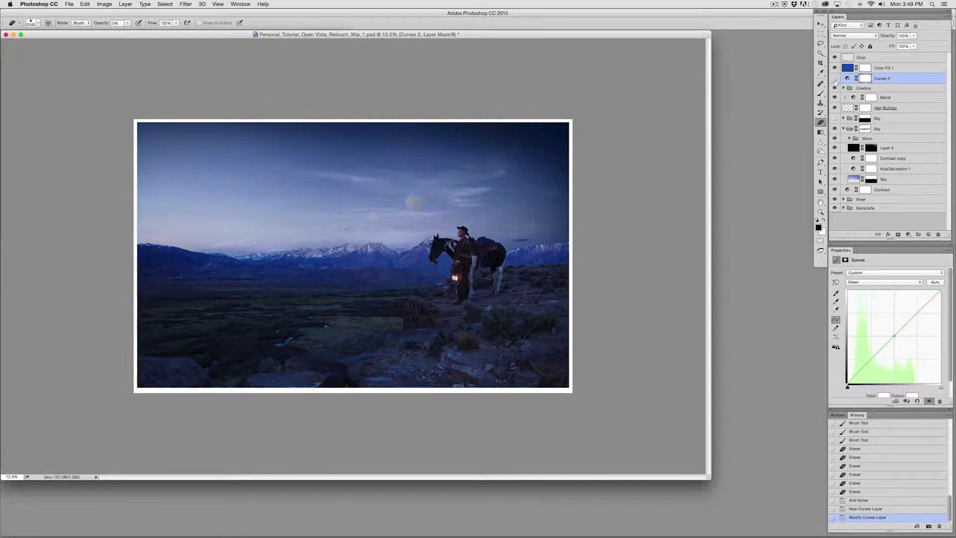
# Step: Compare the image with and without the new curves layer and rename the layer Color
pyautogui.click(835, 80)
pyautogui.click(836, 79)
pyautogui.doubleClick(882, 78)
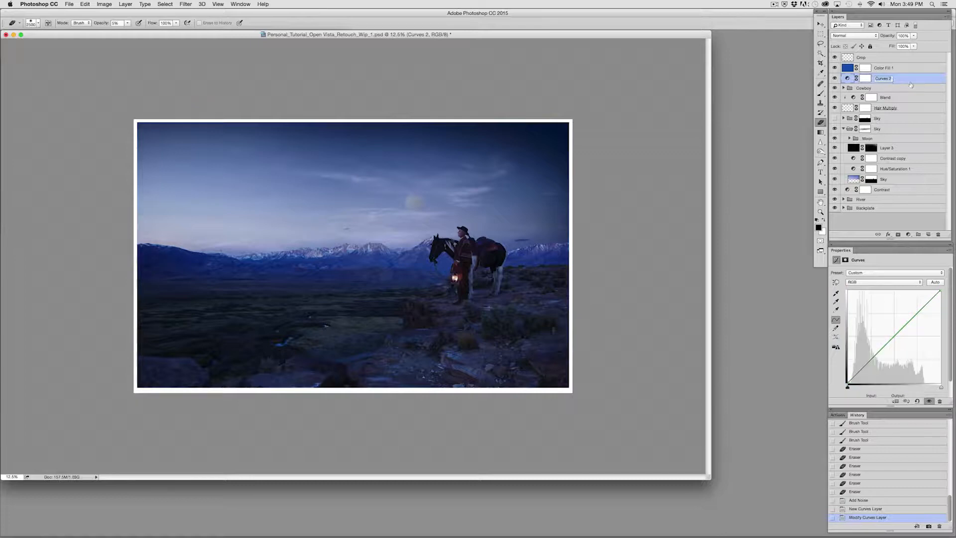
pyautogui.write('Color')
pyautogui.press('Return')
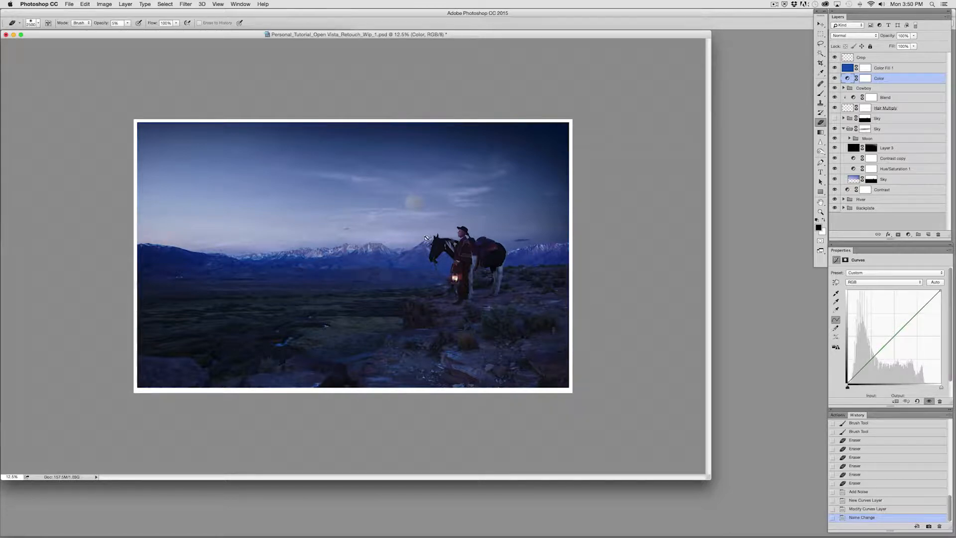
# Step: Scale the Cowboy group, its Blend layer and the Hair Multiply layer together down to about 95.6% with Free Transform
pyautogui.click(843, 88)
pyautogui.click(844, 88)
pyautogui.click(867, 88)
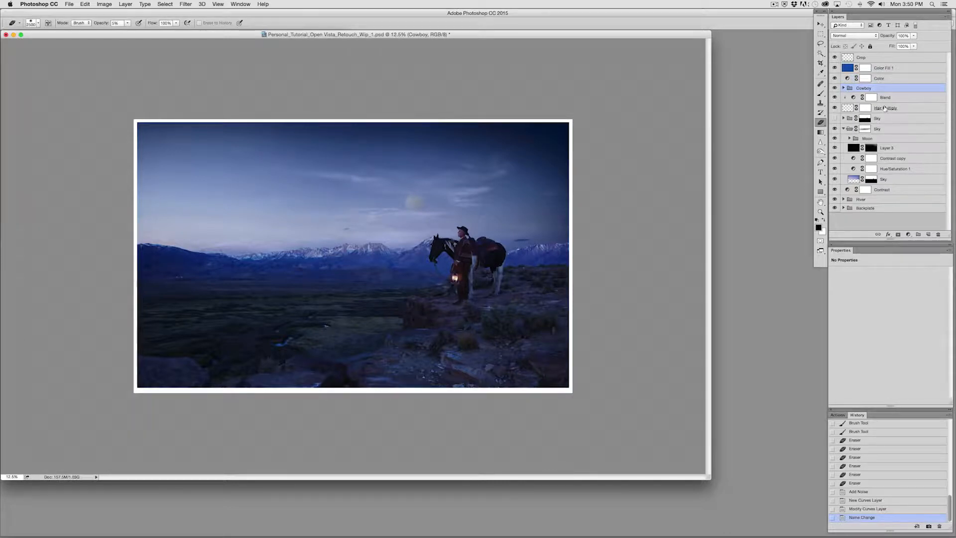
pyautogui.keyDown('shift'); pyautogui.click(910, 110); pyautogui.keyUp('shift')
pyautogui.click(844, 88)
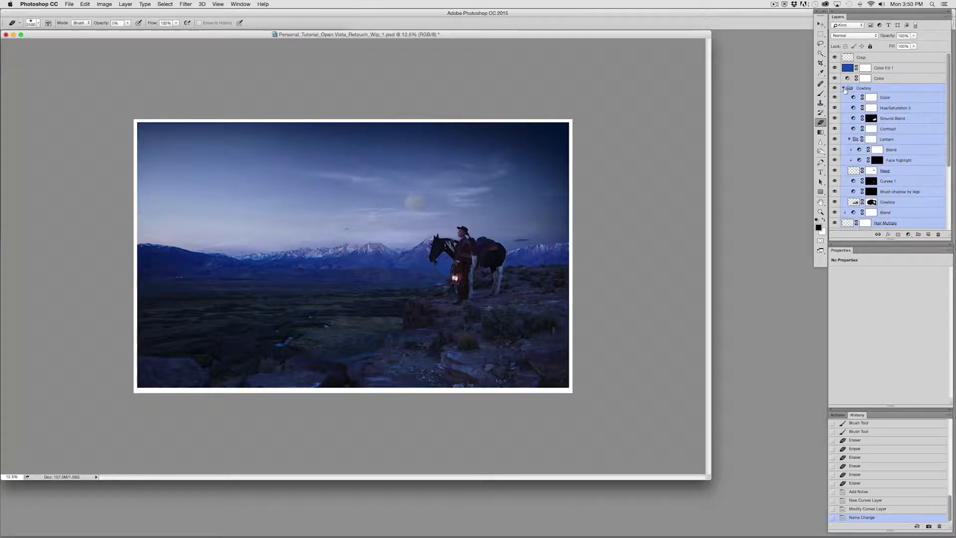
pyautogui.click(845, 88)
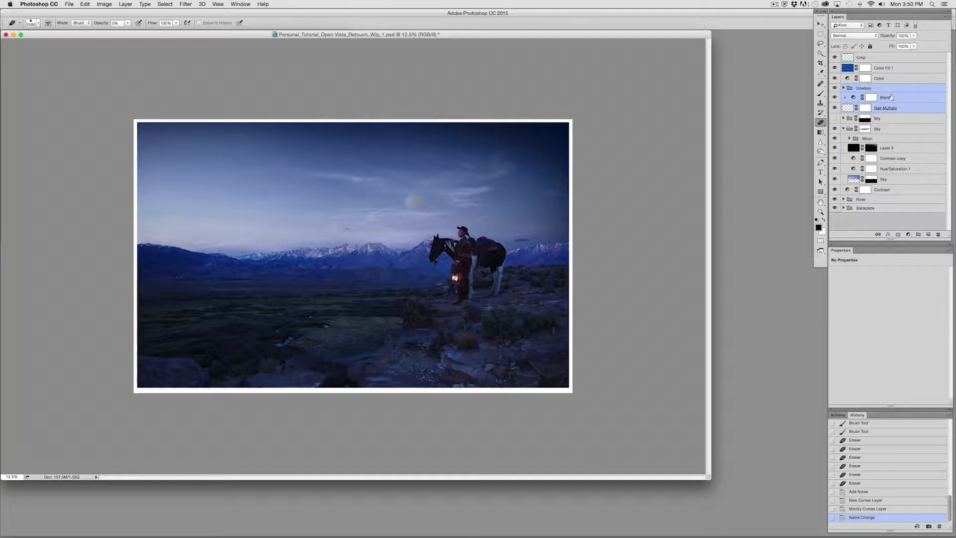
pyautogui.press('super+t')
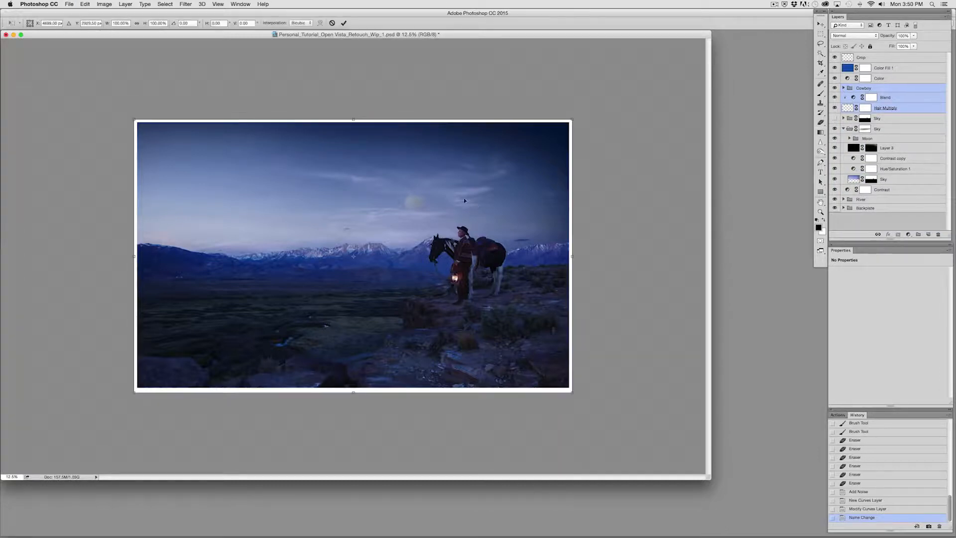
pyautogui.moveTo(134, 120); pyautogui.dragTo(140, 124)
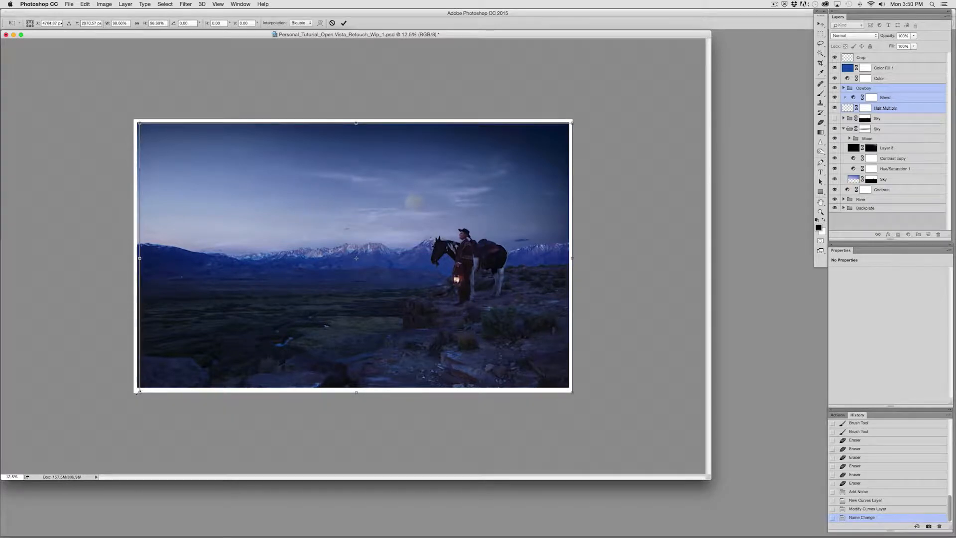
pyautogui.moveTo(140, 391); pyautogui.dragTo(144, 390)
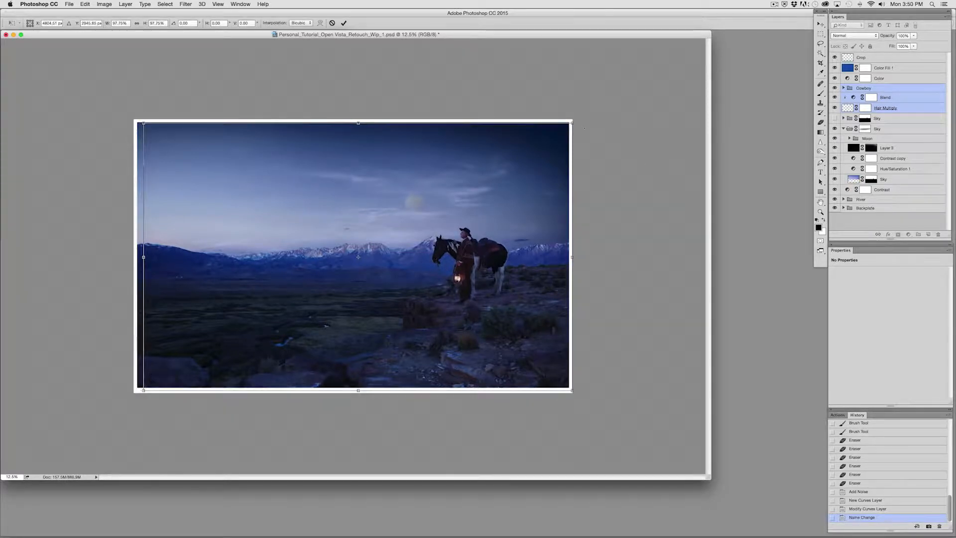
pyautogui.moveTo(572, 122); pyautogui.dragTo(569, 124)
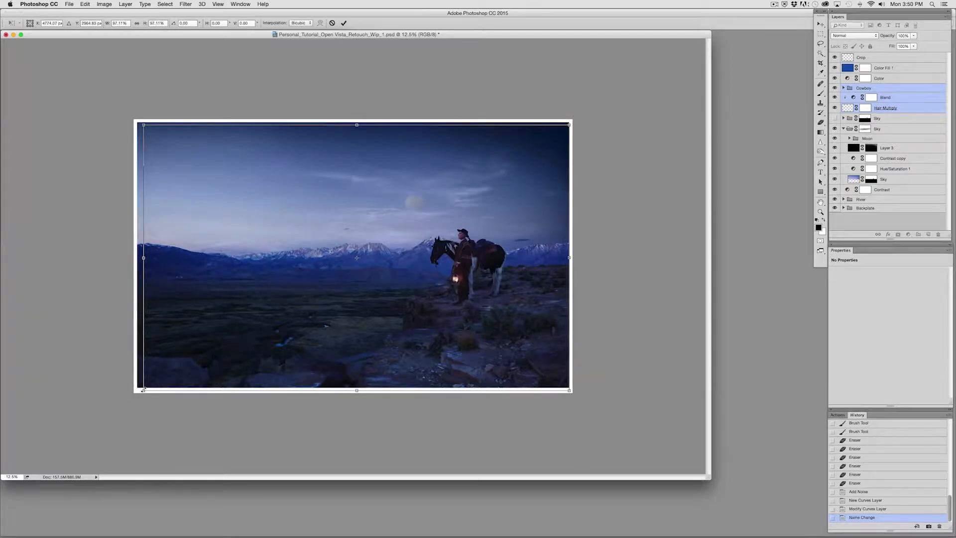
pyautogui.moveTo(142, 389); pyautogui.dragTo(146, 388)
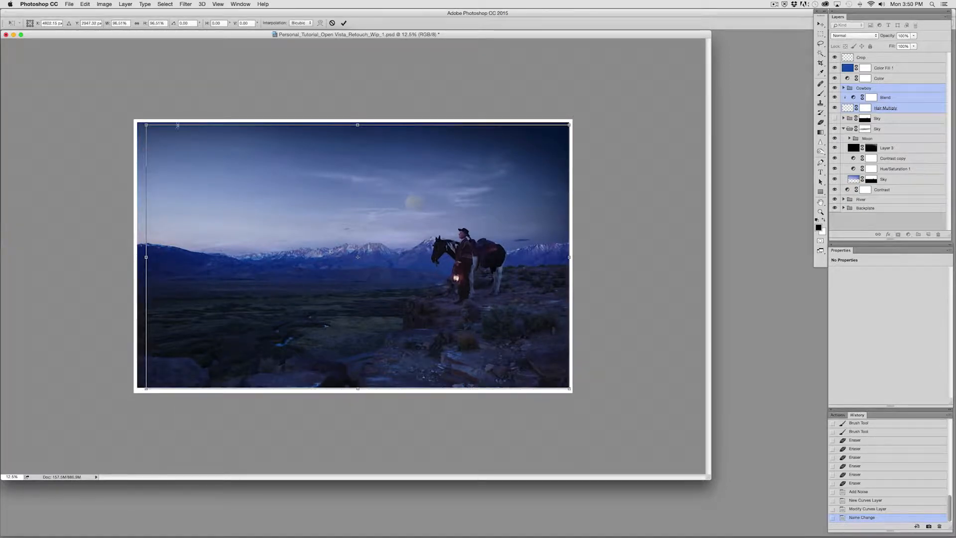
pyautogui.moveTo(151, 127); pyautogui.dragTo(149, 128)
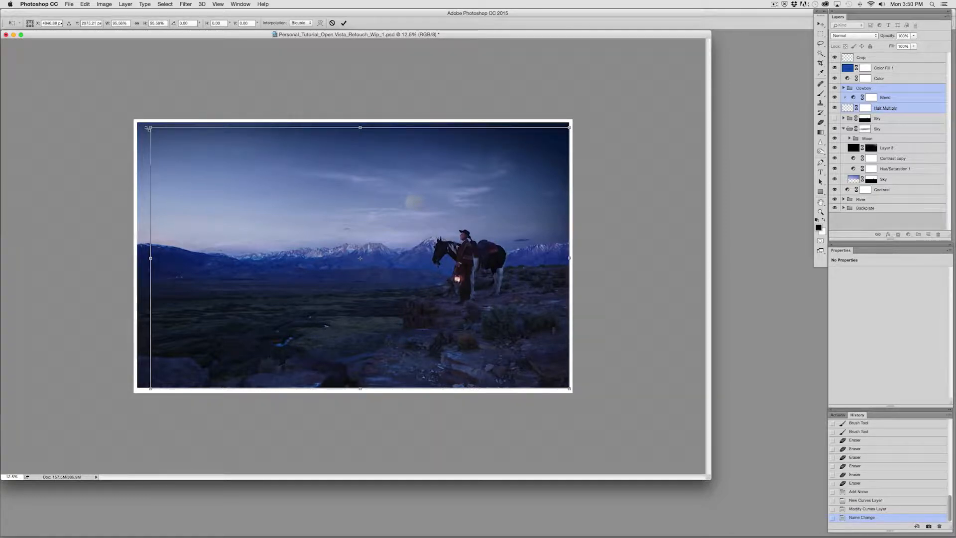
pyautogui.press('e')
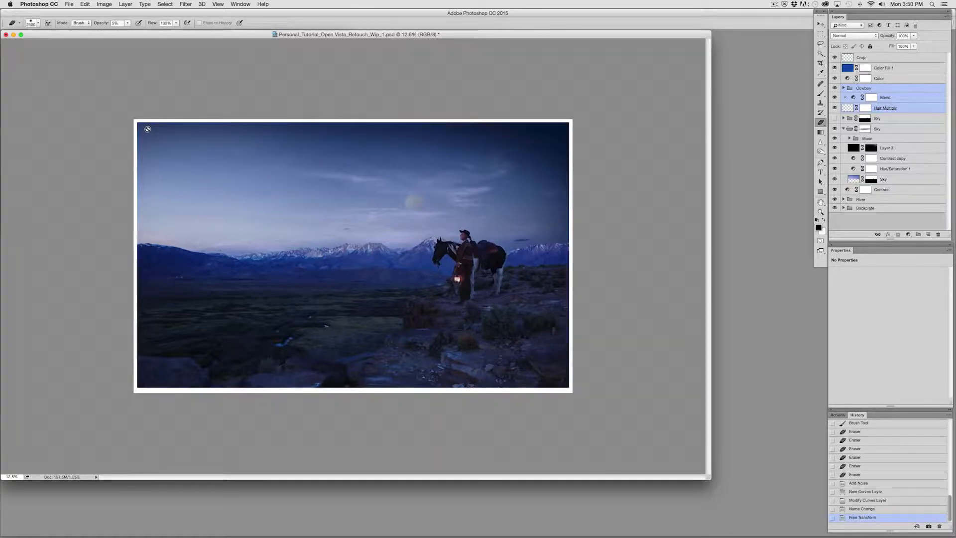
# Step: Compare the composite before and after scaling down the cowboy, keeping the scaled version
pyautogui.press('super+z')
pyautogui.press('super+z')
pyautogui.press('super+z')
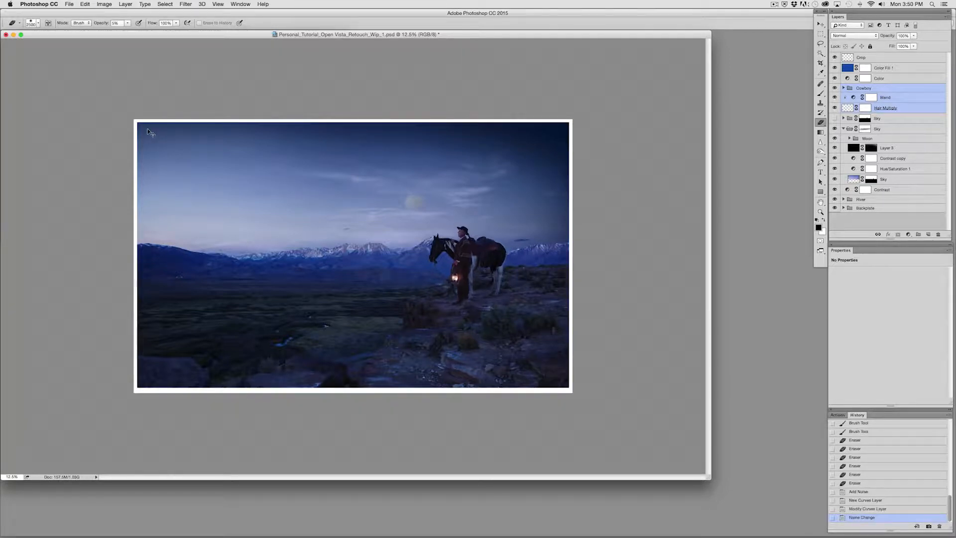
pyautogui.press('super+z')
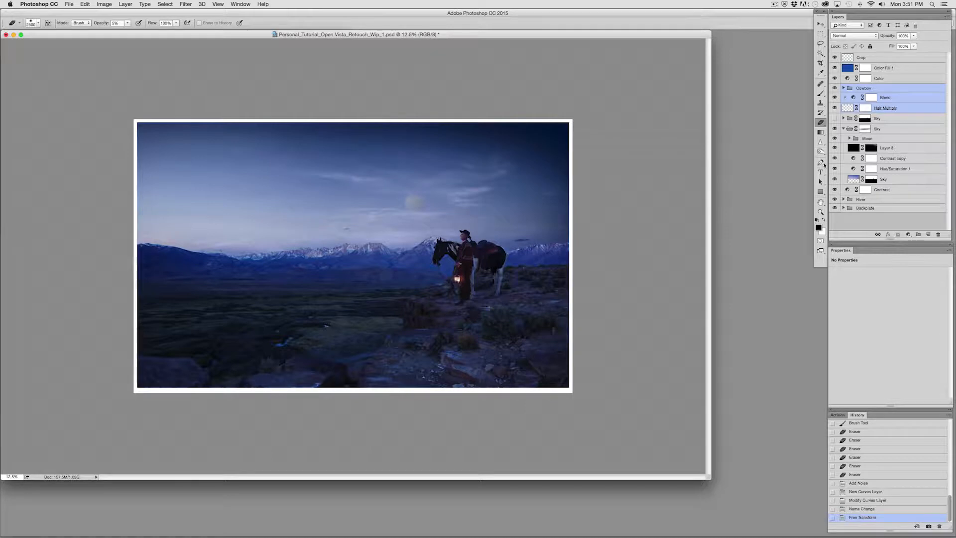
# Step: Lower the shadow point slightly on the Contrast curves layer beneath the Sky group and compare the result
pyautogui.click(877, 189)
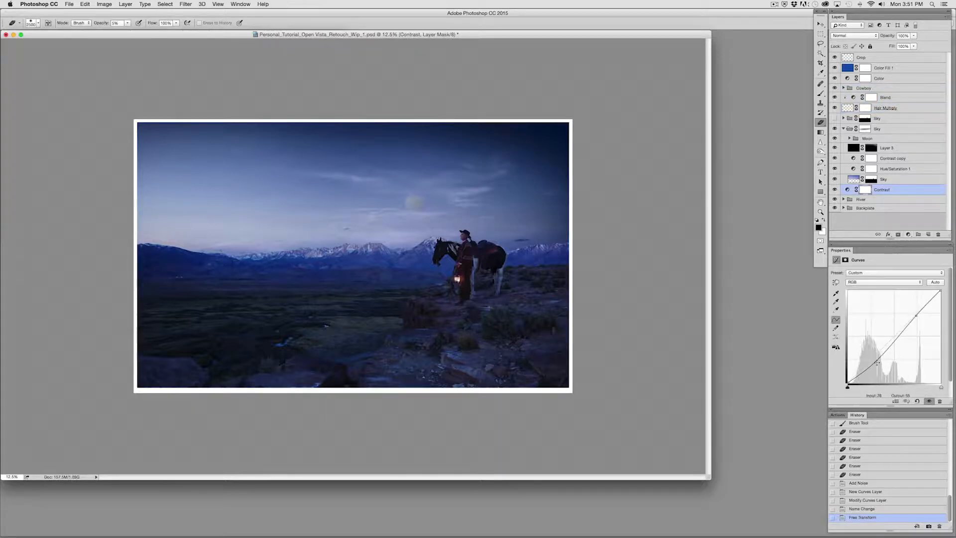
pyautogui.moveTo(875, 362); pyautogui.dragTo(876, 364)
pyautogui.press('super+z')
pyautogui.press('super+z')
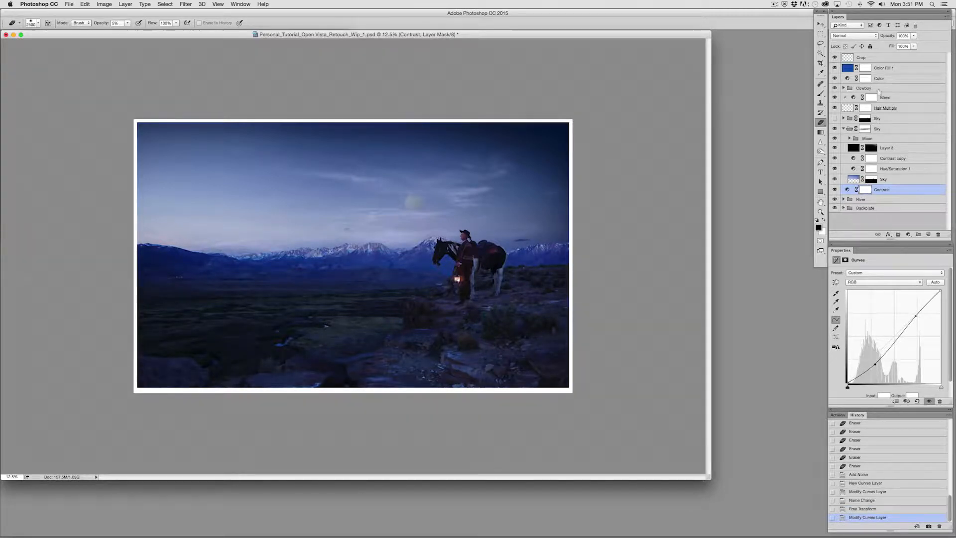
# Step: Lift the shadow point very slightly on the Contrast curves layer inside the Cowboy group
pyautogui.click(844, 88)
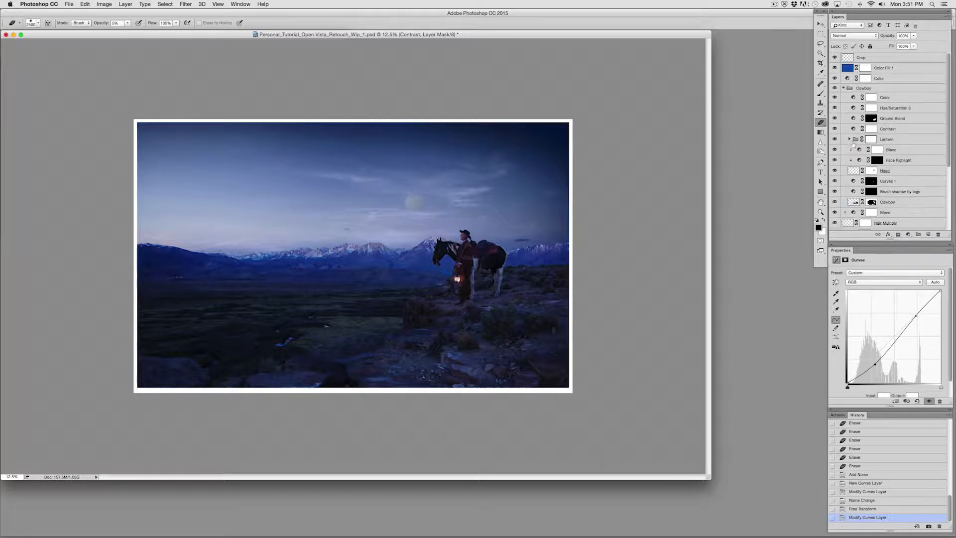
pyautogui.click(889, 129)
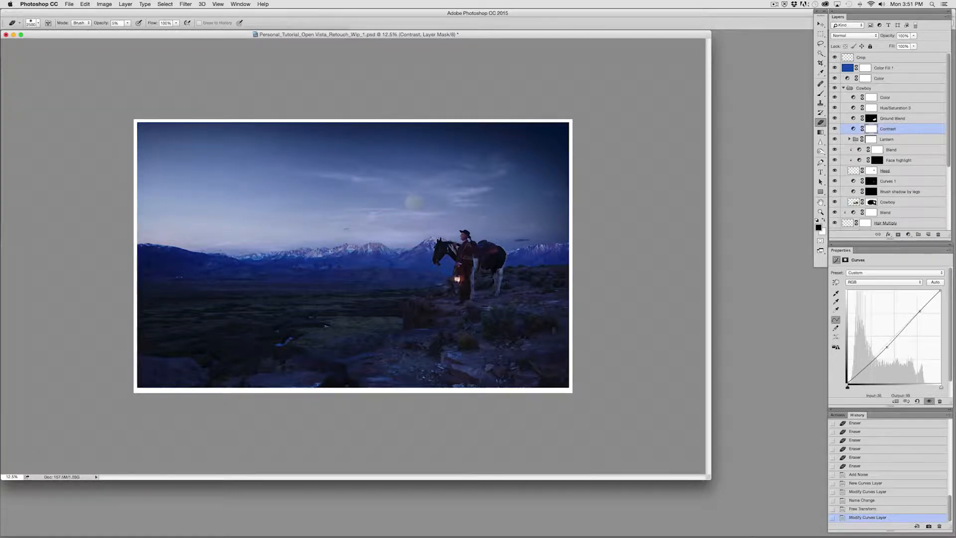
pyautogui.moveTo(887, 347); pyautogui.dragTo(884, 348)
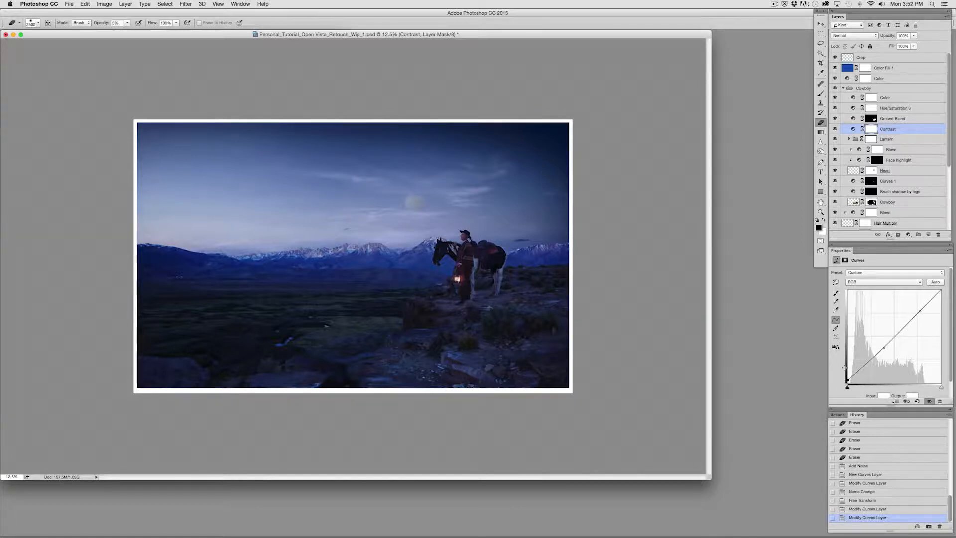
# Step: Examine the ground and rocks around the cowboy's feet at 50% zoom and shrink the eraser brush
pyautogui.press('super+equal')
pyautogui.press('super+equal')
pyautogui.press('super+equal')
pyautogui.press('super+equal')
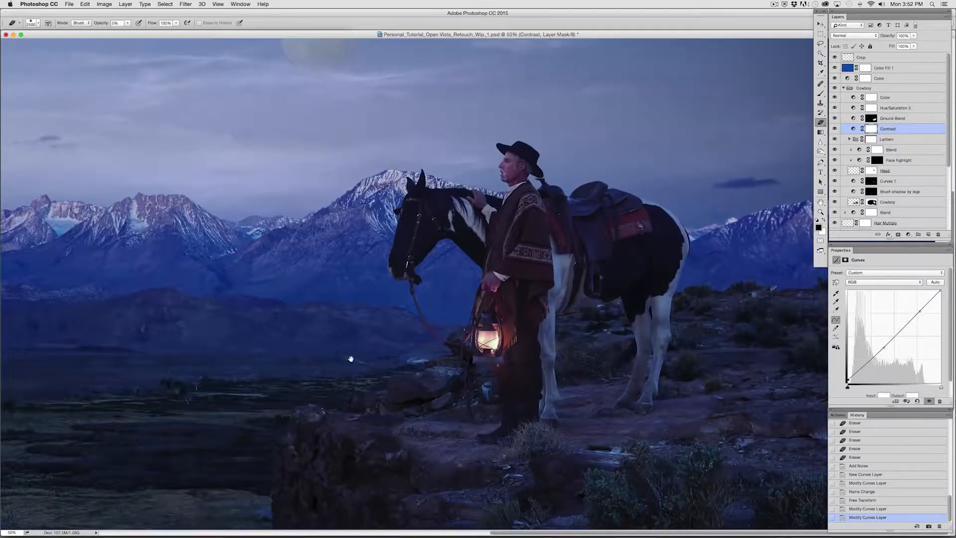
pyautogui.moveTo(351, 359); pyautogui.dragTo(371, 244)
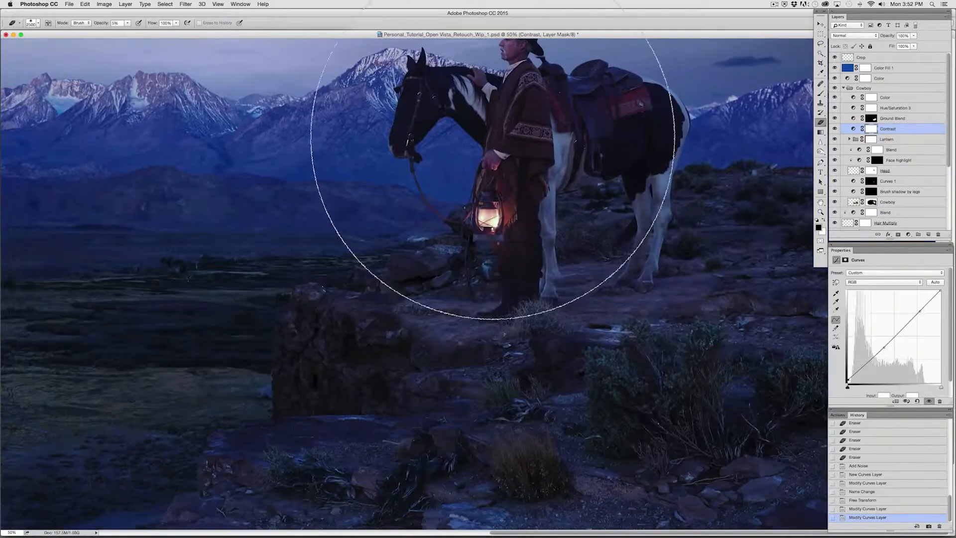
pyautogui.moveTo(482, 362); pyautogui.dragTo(494, 345)
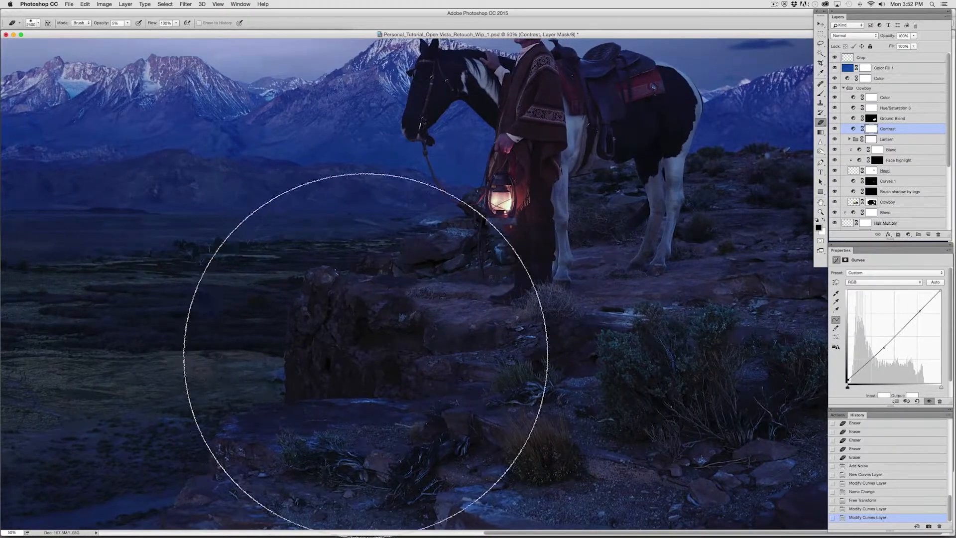
pyautogui.press('[')
pyautogui.press('[')
pyautogui.press('[')
pyautogui.press('[')
pyautogui.press('[')
pyautogui.press('[')
pyautogui.press('[')
pyautogui.press('[')
pyautogui.press('[')
pyautogui.press('[')
pyautogui.press('[')
pyautogui.press('[')
pyautogui.press('[')
pyautogui.press('[')
pyautogui.press('[')
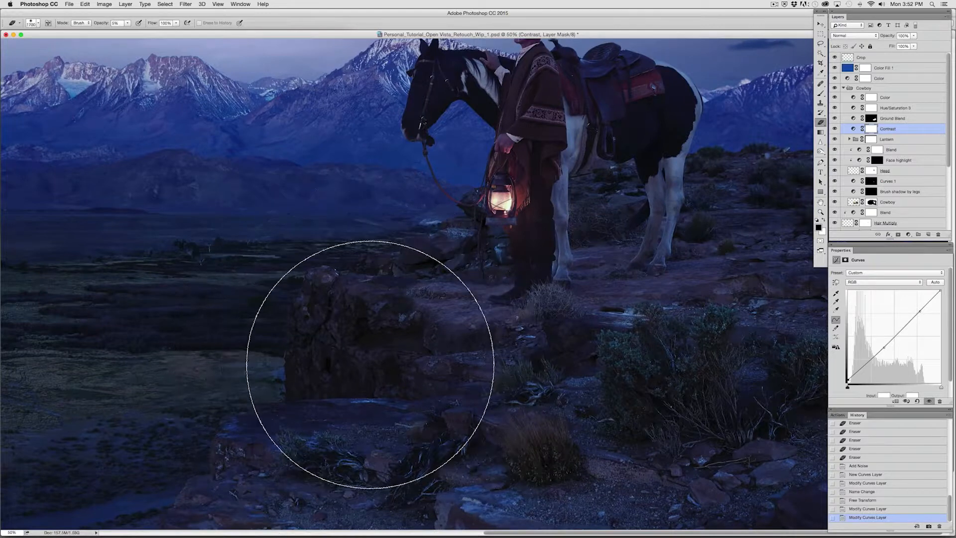
pyautogui.press('[')
pyautogui.press('[')
pyautogui.press('[')
pyautogui.press('[')
pyautogui.press('[')
pyautogui.press('[')
pyautogui.press('[')
pyautogui.press('[')
pyautogui.press('[')
pyautogui.press('[')
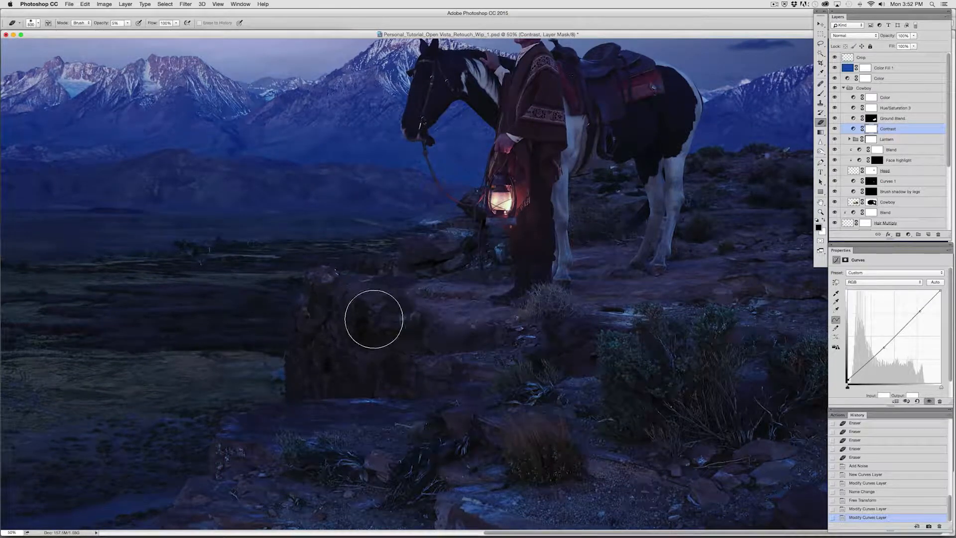
# Step: Compare the image before and after the recent contrast curve changes, ending on the latest version
pyautogui.click(862, 500)
pyautogui.click(857, 509)
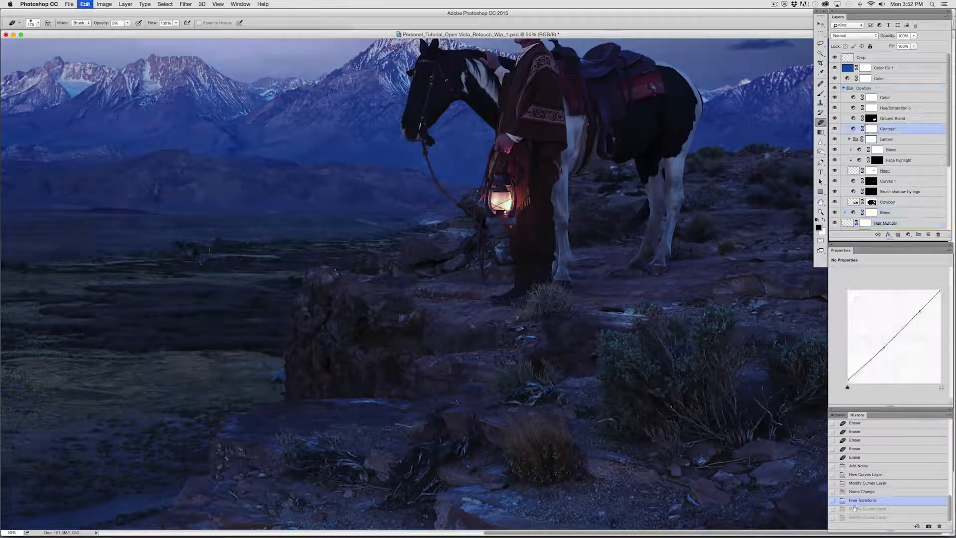
pyautogui.click(851, 515)
pyautogui.press('super+z')
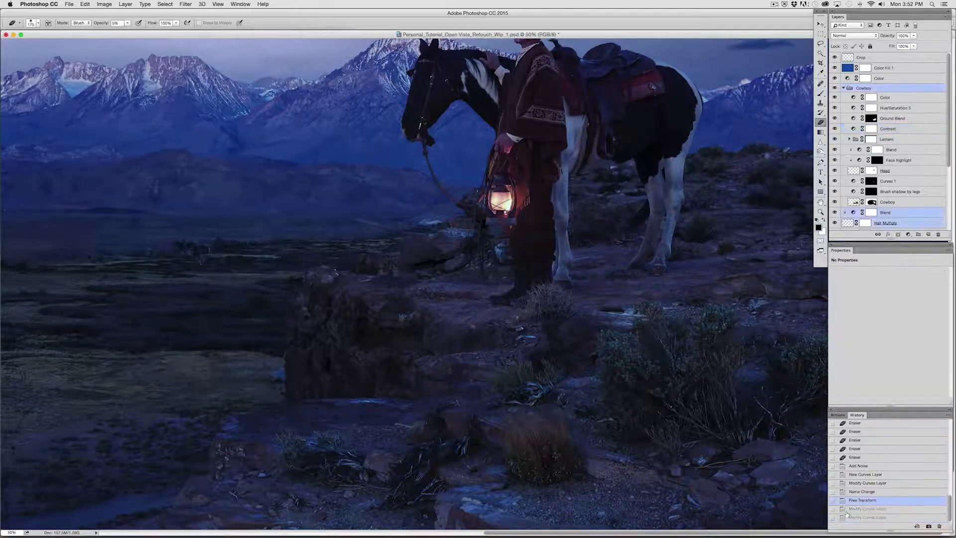
pyautogui.press('super+z')
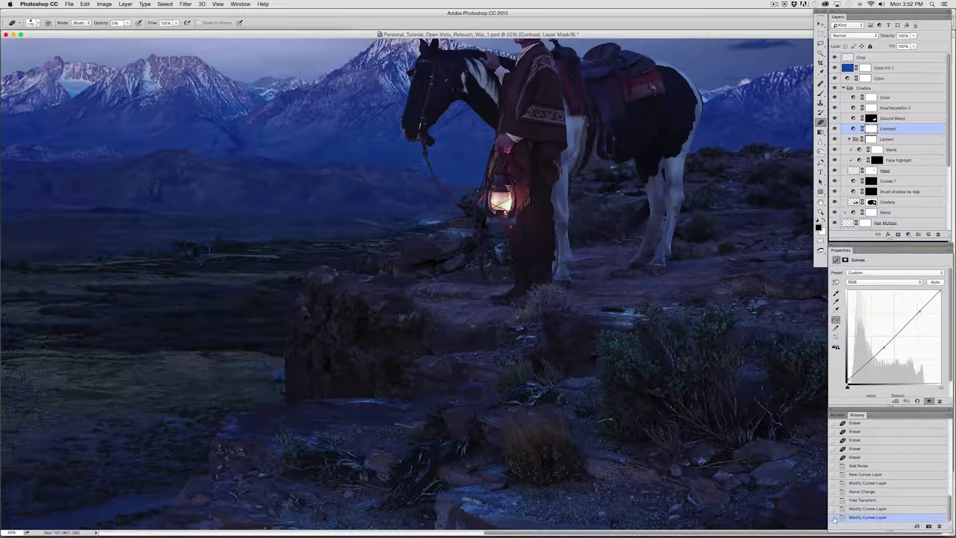
pyautogui.press('super+z')
pyautogui.press('super+z')
pyautogui.scroll(3, 643, 279)
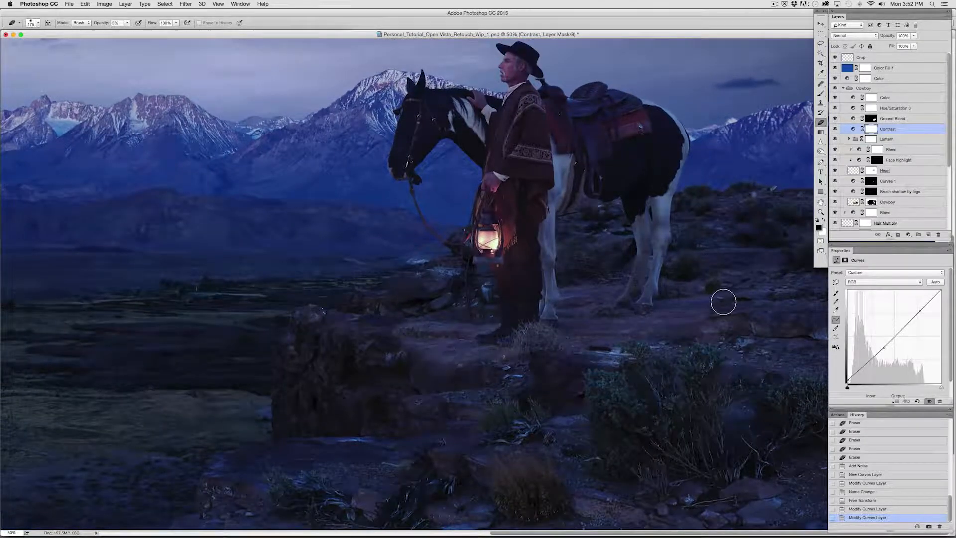
# Step: Darken the Ground Blend curves by lowering its midtone point and slightly lowering its highlight point
pyautogui.click(887, 118)
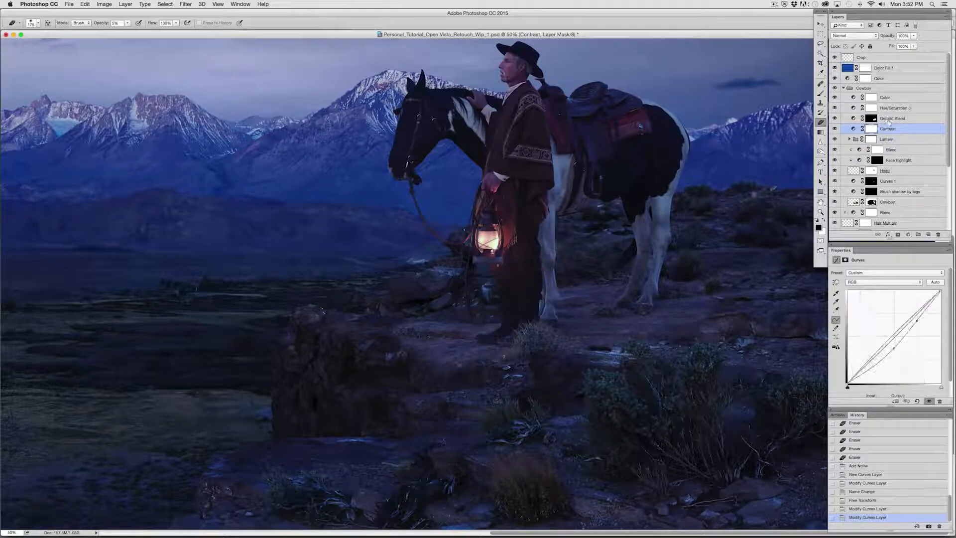
pyautogui.moveTo(895, 348); pyautogui.dragTo(895, 353)
pyautogui.moveTo(918, 321); pyautogui.dragTo(920, 323)
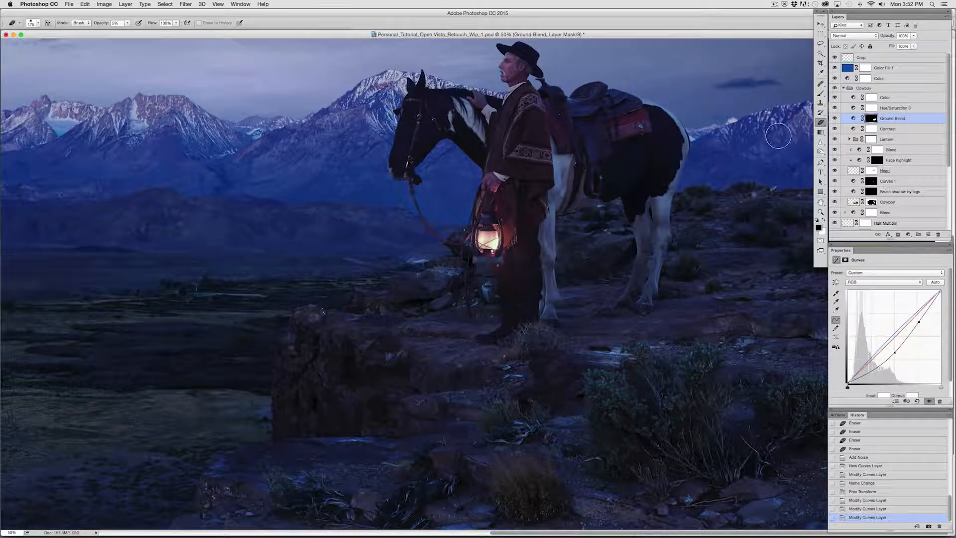
# Step: Paint a quick mask over the rocks by the cowboy's feet, finishing at 100% opacity, and turn it into an inverted selection
pyautogui.click(821, 94)
pyautogui.click(821, 241)
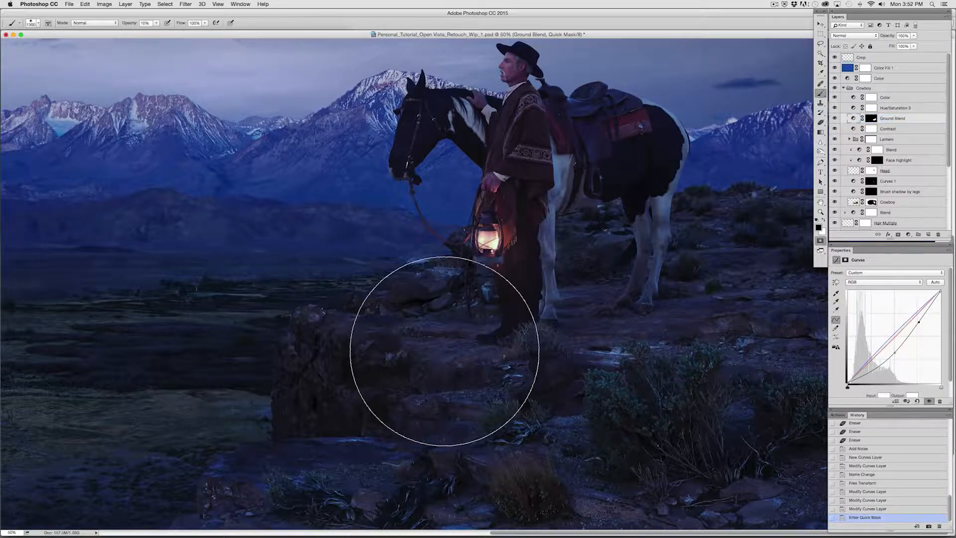
pyautogui.press('[')
pyautogui.press('[')
pyautogui.press('[')
pyautogui.press('[')
pyautogui.press('[')
pyautogui.press('[')
pyautogui.press('[')
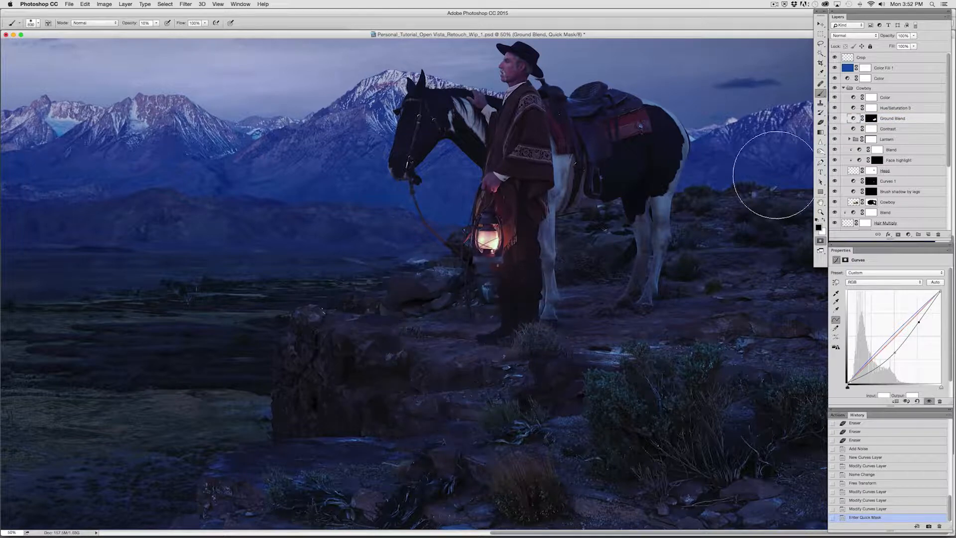
pyautogui.press('[')
pyautogui.press('[')
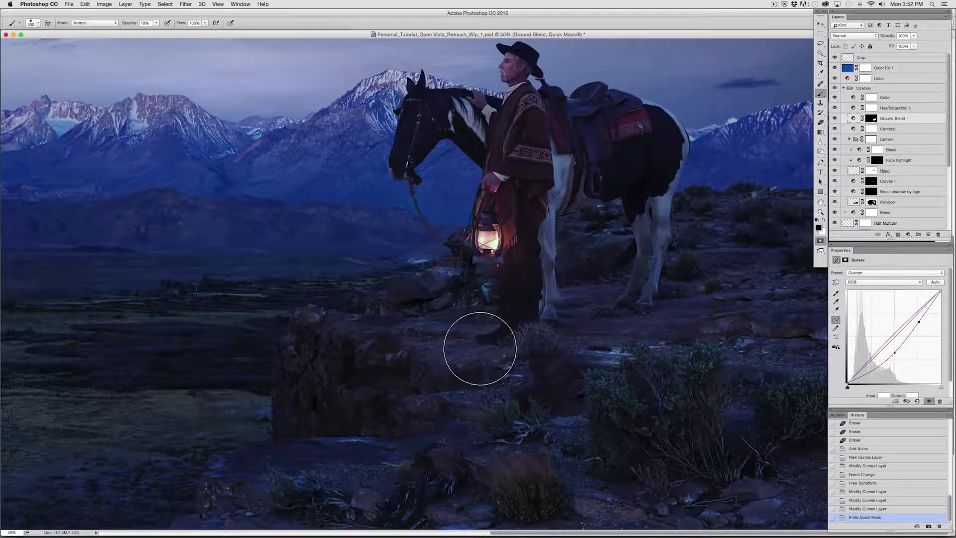
pyautogui.moveTo(480, 348)
pyautogui.mouseDown()
pyautogui.moveTo(400, 340)
pyautogui.moveTo(481, 356)
pyautogui.moveTo(469, 359)
pyautogui.moveTo(413, 336)
pyautogui.moveTo(491, 351)
pyautogui.mouseUp()
pyautogui.press('0')
pyautogui.click(502, 355)
pyautogui.click(821, 241)
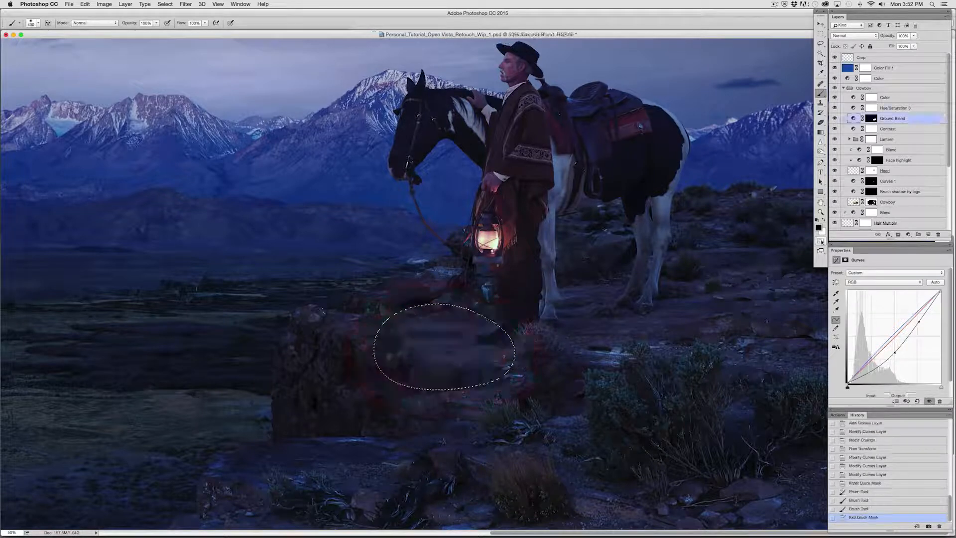
pyautogui.press('super+shift+i')
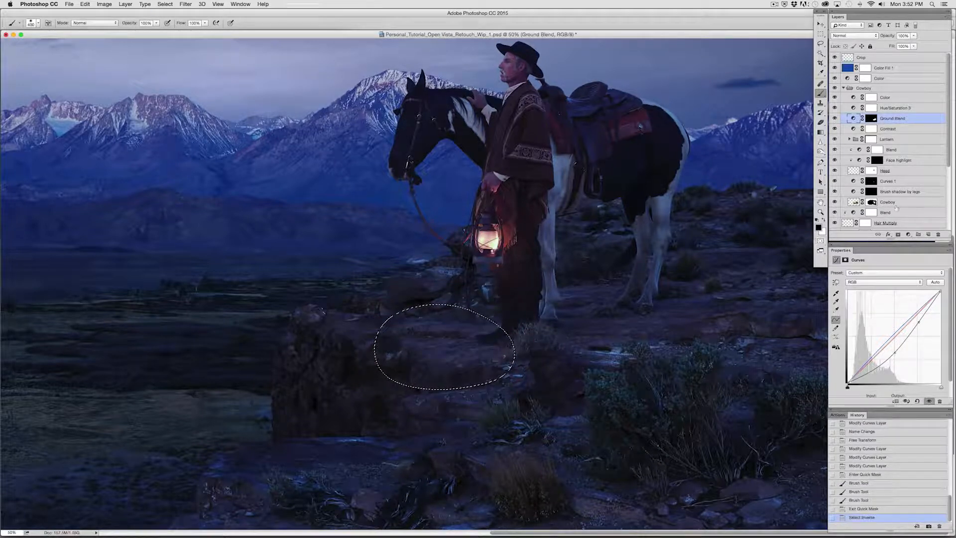
# Step: Add a Curves adjustment layer from the selection above Ground Blend and lower its midtones slightly
pyautogui.click(909, 234)
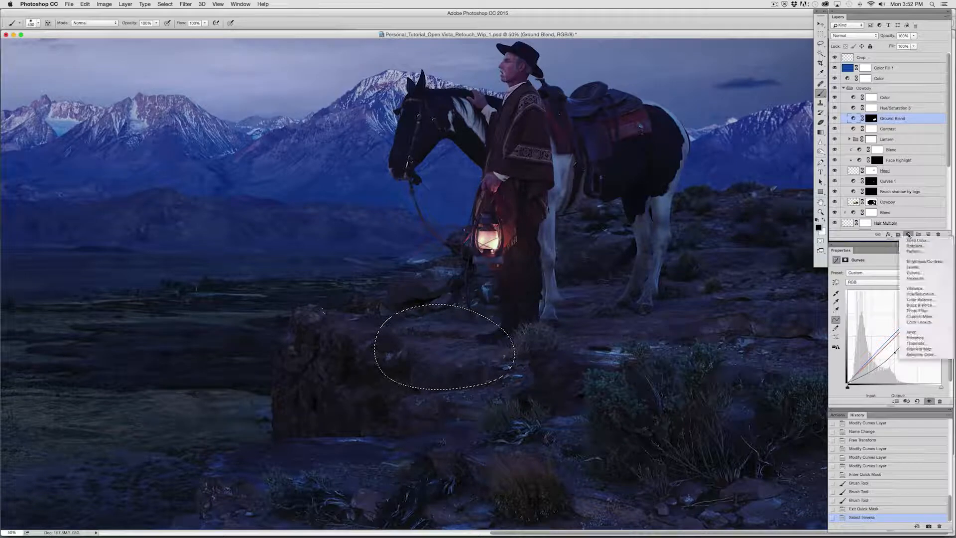
pyautogui.click(915, 272)
pyautogui.moveTo(892, 342); pyautogui.dragTo(891, 346)
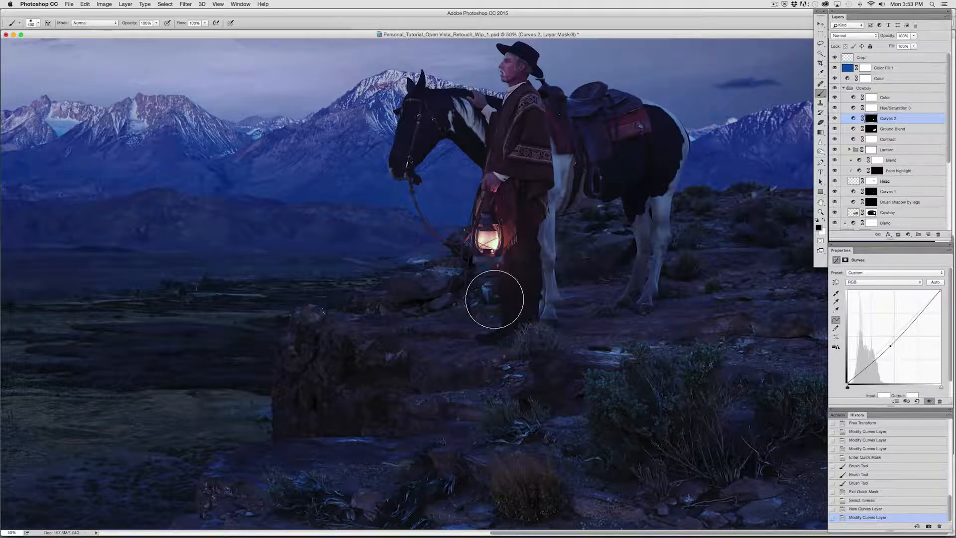
# Step: Warm the Curves 2 adjustment by slightly lowering its overall midtones, raising the red midtones and lowering the blue midtones
pyautogui.moveTo(890, 349); pyautogui.dragTo(889, 346)
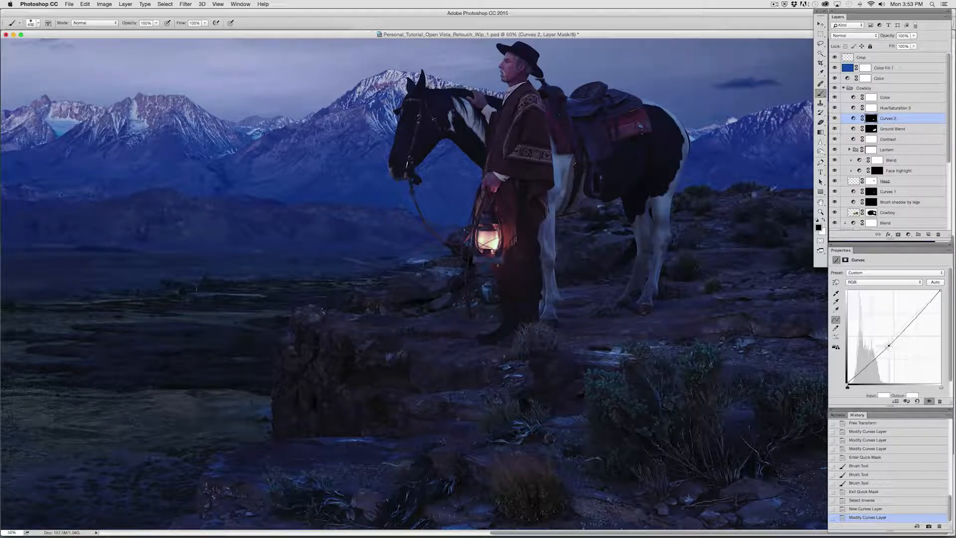
pyautogui.click(922, 284)
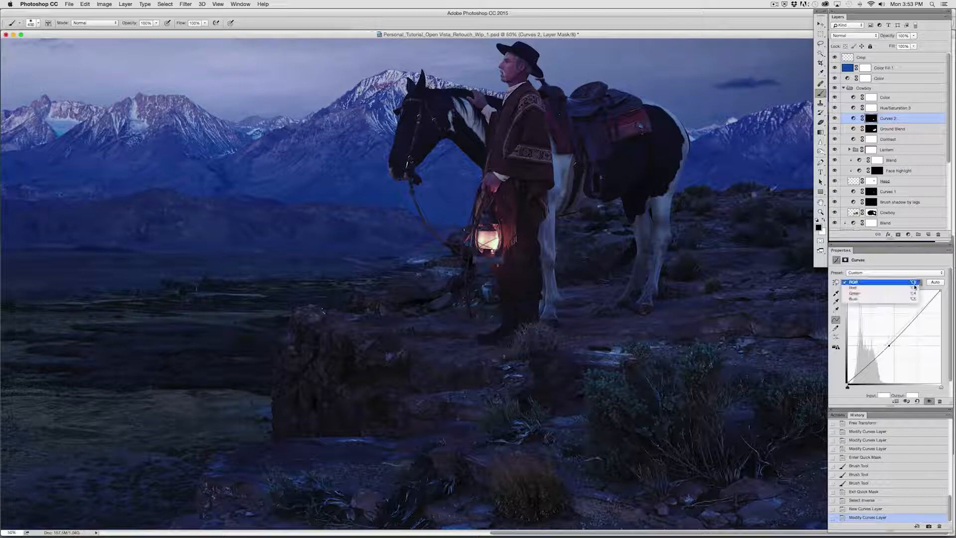
pyautogui.click(908, 289)
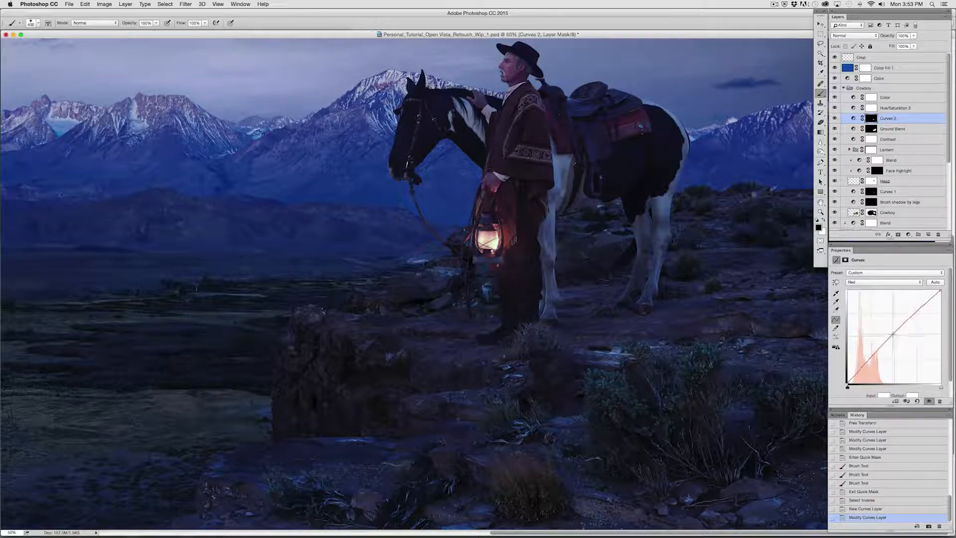
pyautogui.click(918, 284)
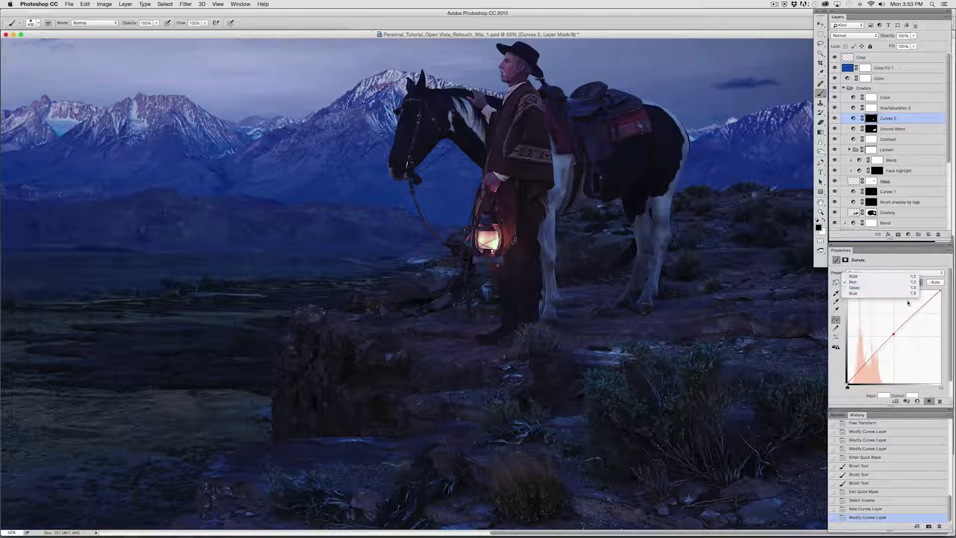
pyautogui.click(892, 293)
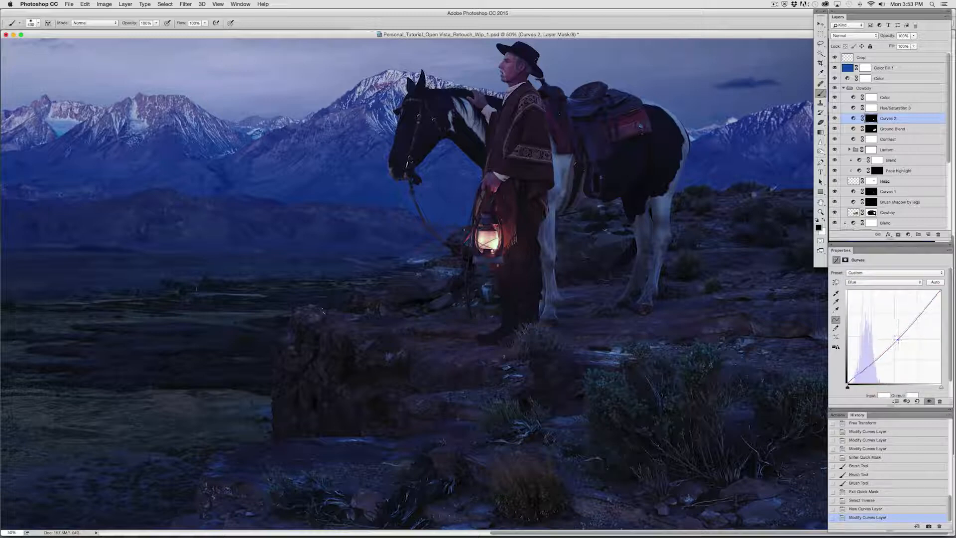
pyautogui.moveTo(899, 338); pyautogui.dragTo(897, 339)
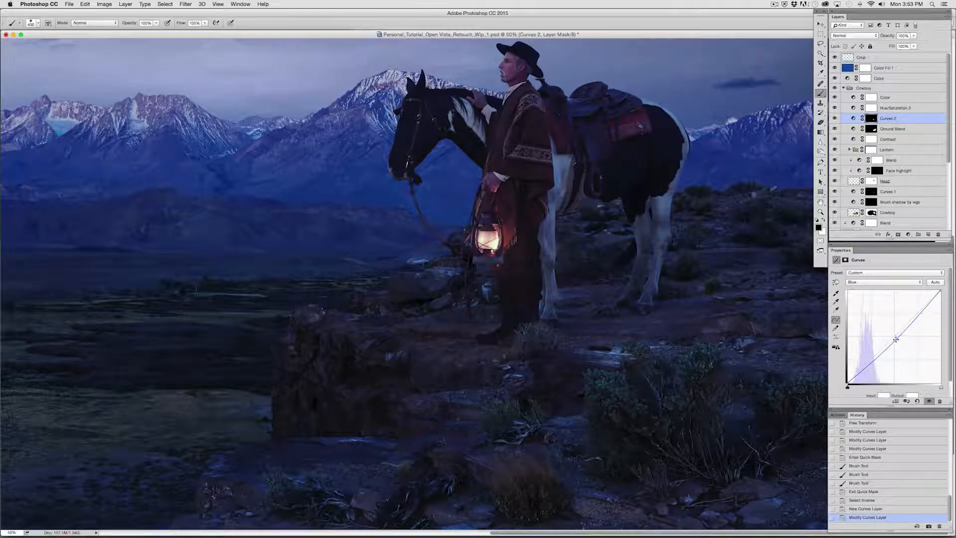
pyautogui.click(918, 281)
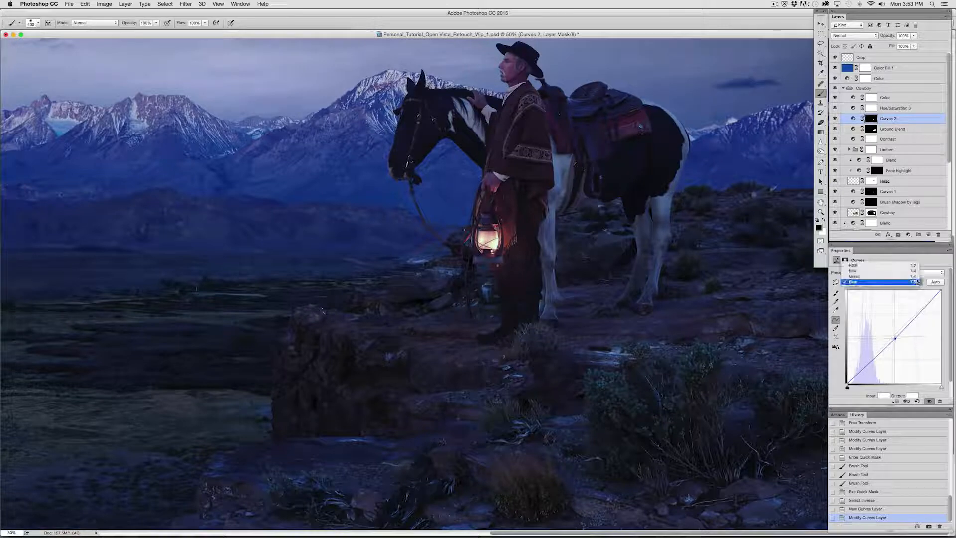
pyautogui.click(917, 271)
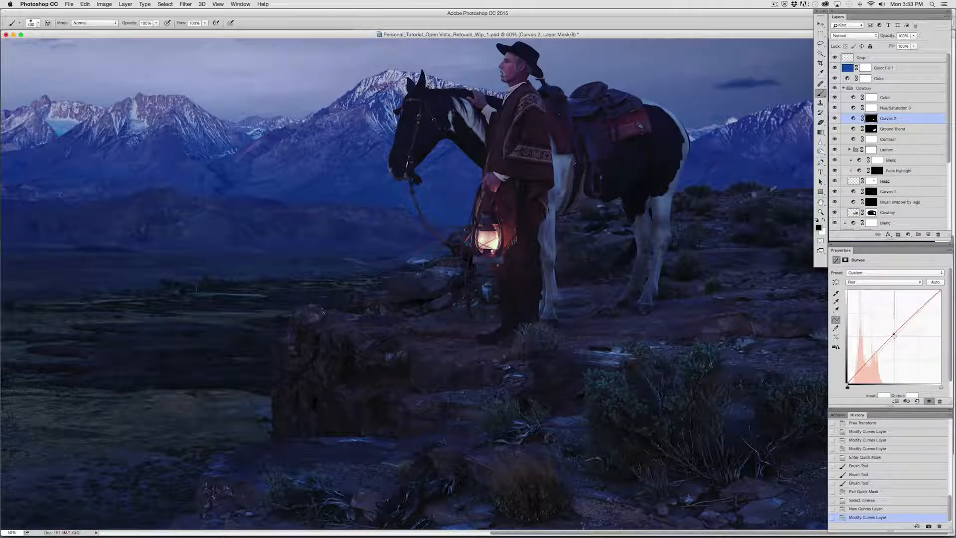
# Step: Darken the composite RGB curve of Curves 2 by lowering its midtone point a little more
pyautogui.click(917, 282)
pyautogui.click(914, 277)
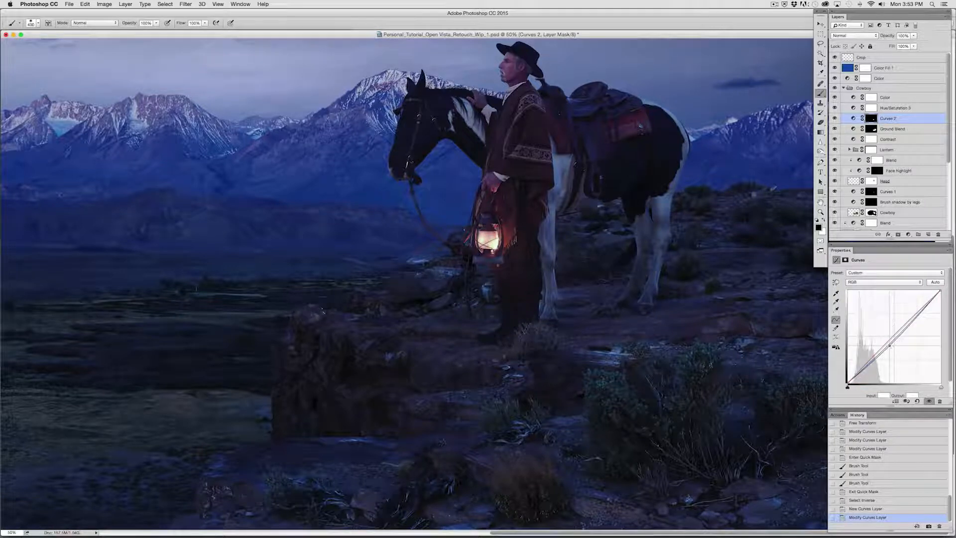
pyautogui.moveTo(889, 345); pyautogui.dragTo(891, 348)
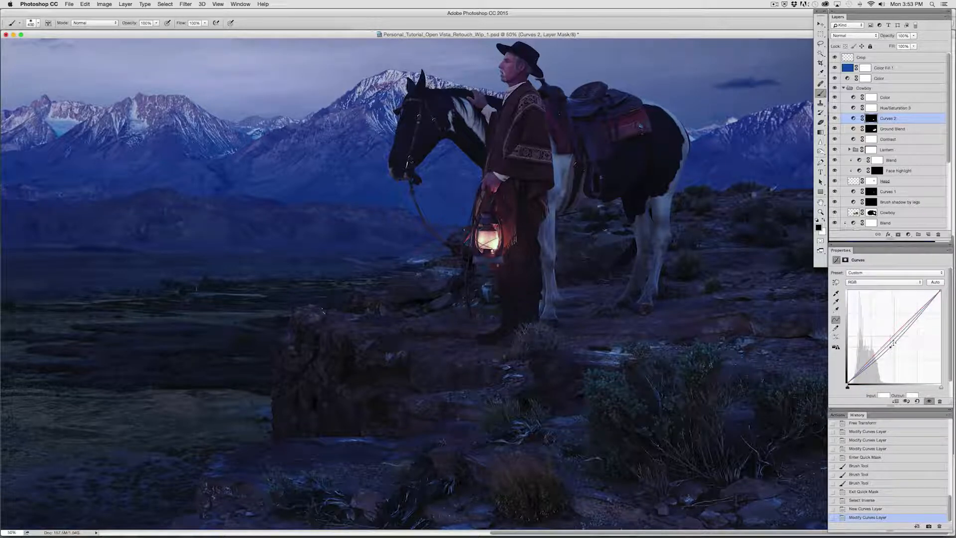
# Step: Refine the Curves 2 mask with the Eraser at 100% opacity over the rocks below the cowboy's feet
pyautogui.click(821, 122)
pyautogui.moveTo(492, 321)
pyautogui.mouseDown()
pyautogui.moveTo(419, 339)
pyautogui.moveTo(593, 362)
pyautogui.moveTo(577, 371)
pyautogui.moveTo(357, 352)
pyautogui.moveTo(388, 346)
pyautogui.moveTo(287, 349)
pyautogui.moveTo(470, 338)
pyautogui.moveTo(358, 334)
pyautogui.moveTo(481, 351)
pyautogui.moveTo(460, 342)
pyautogui.moveTo(447, 298)
pyautogui.moveTo(509, 332)
pyautogui.moveTo(366, 334)
pyautogui.moveTo(490, 371)
pyautogui.mouseUp()
pyautogui.press('0')
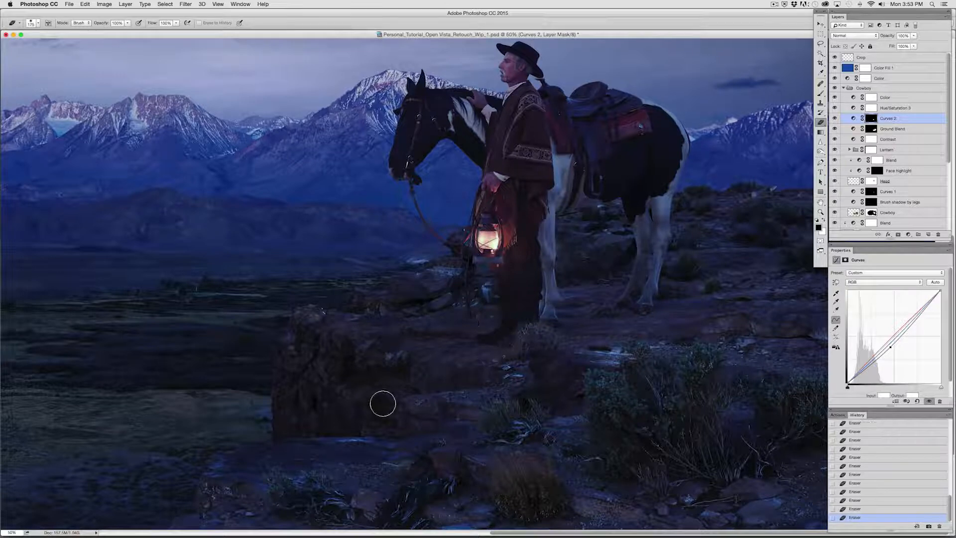
# Step: Rename the Curves 2 layer as Ground Blend 2
pyautogui.doubleClick(889, 119)
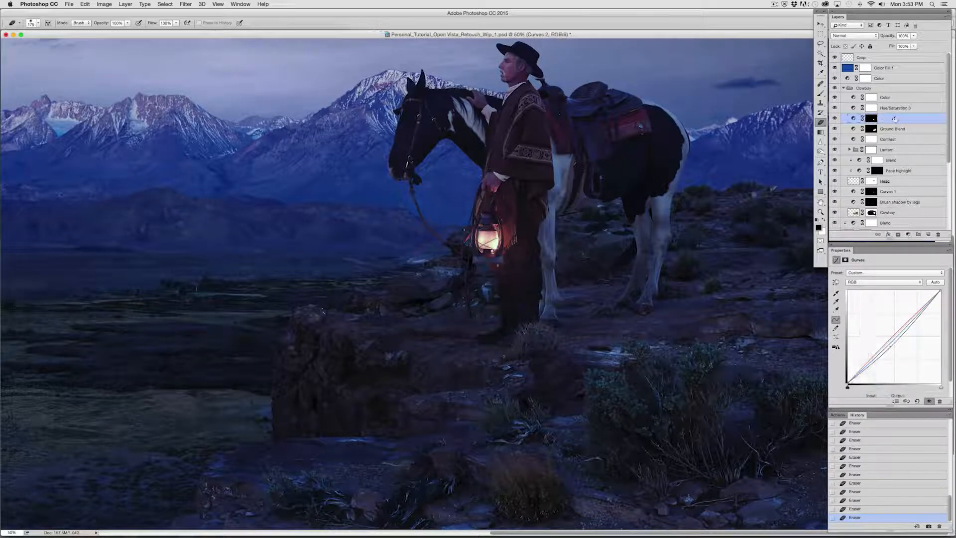
pyautogui.write('C')
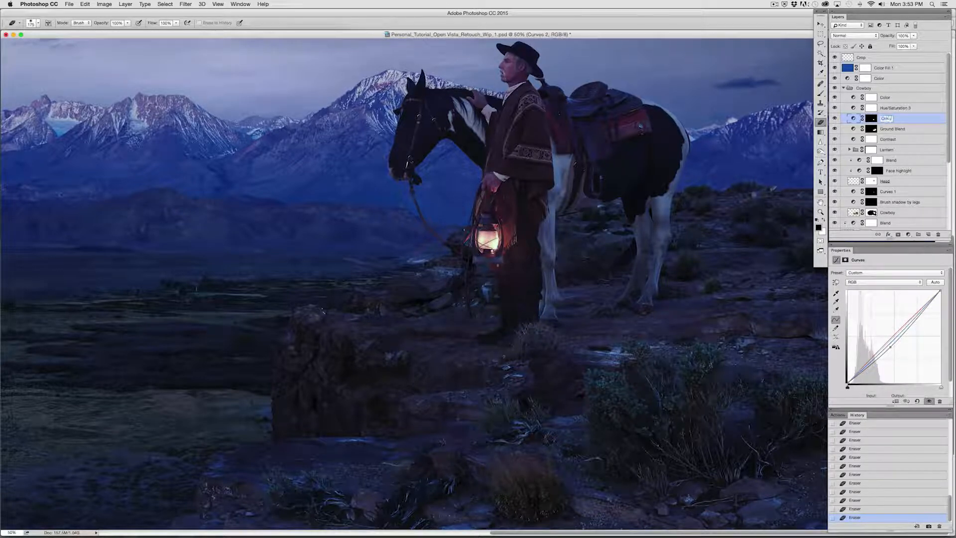
pyautogui.write('round Blend 2')
pyautogui.press('Return')
# Step: Rename the Curves 1 layer in the Cowboy group as Glow
pyautogui.press('super+0')
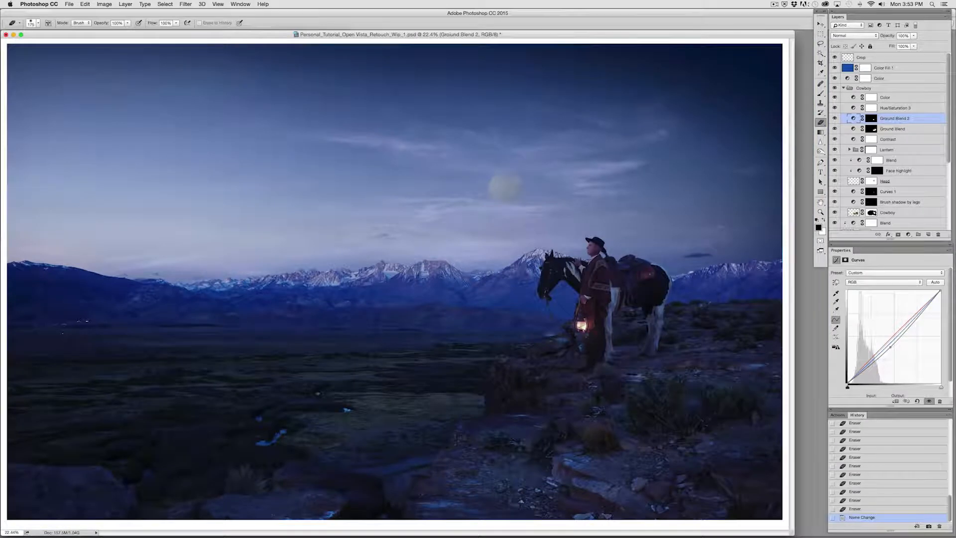
pyautogui.press('super+minus')
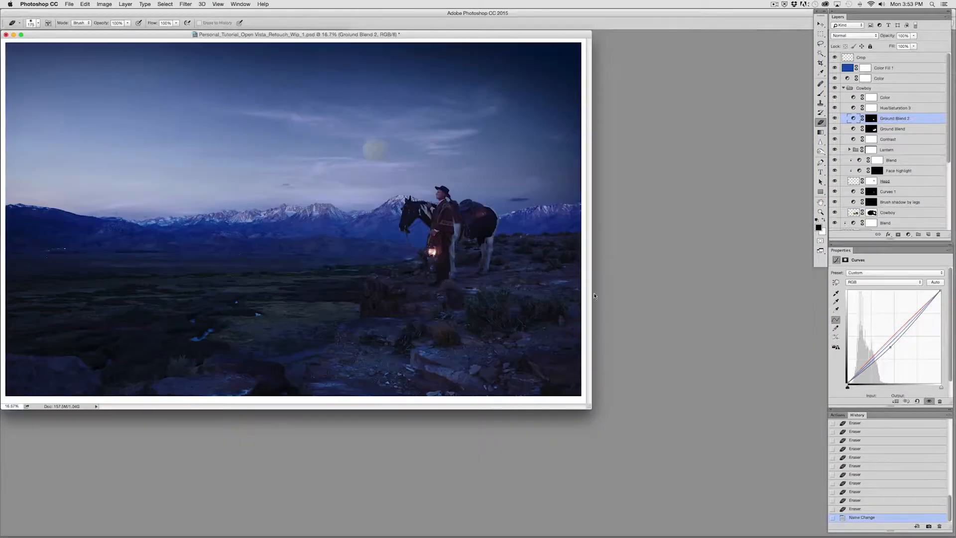
pyautogui.moveTo(590, 408); pyautogui.dragTo(823, 518)
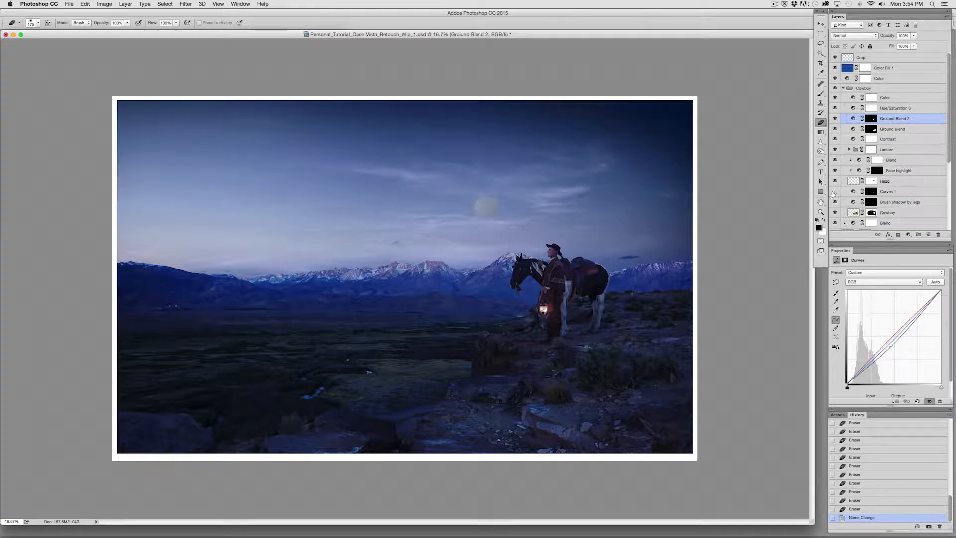
pyautogui.doubleClick(887, 193)
pyautogui.write('Gl')
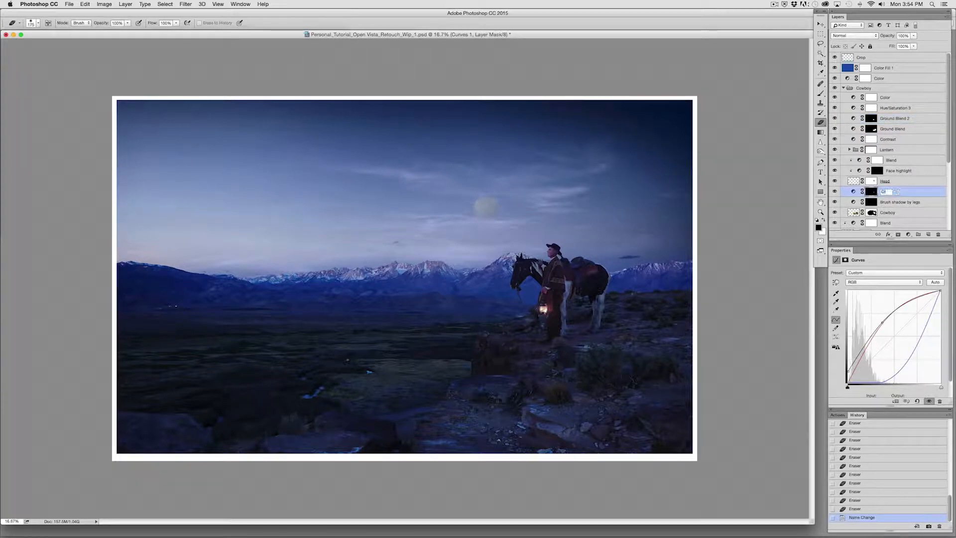
pyautogui.write('ow')
pyautogui.press('Return')
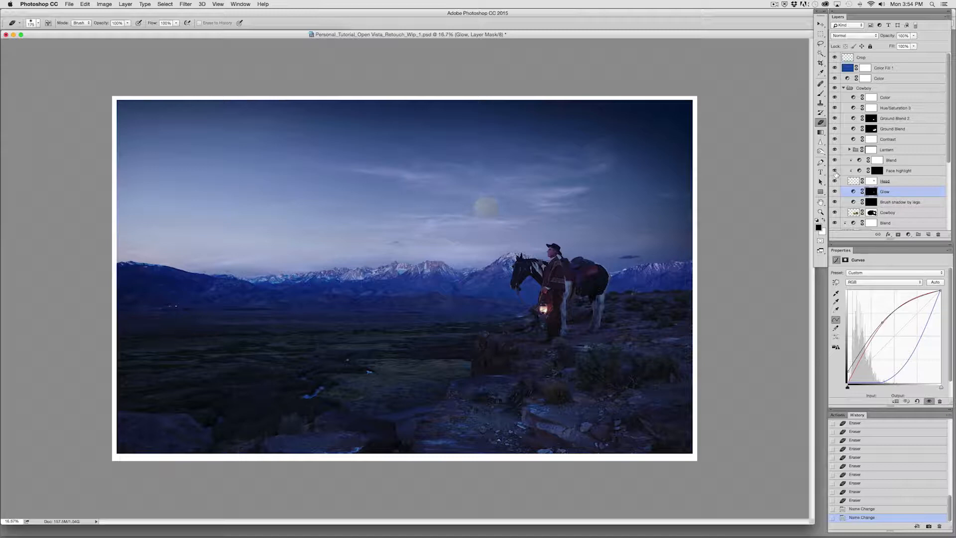
# Step: Reduce the Face highlight layer's opacity to 37% and collapse the Cowboy group
pyautogui.click(898, 173)
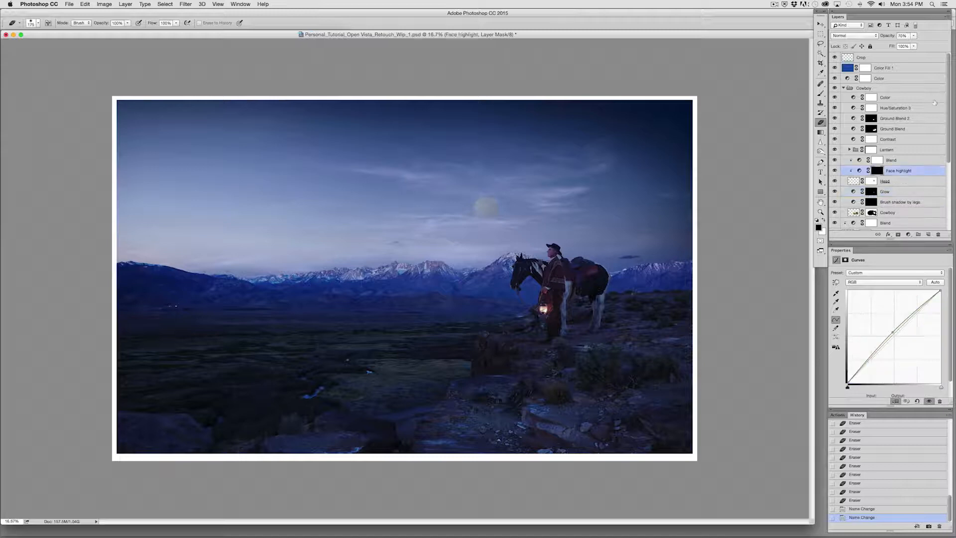
pyautogui.moveTo(914, 36)
pyautogui.mouseDown()
pyautogui.moveTo(911, 51)
pyautogui.moveTo(901, 47)
pyautogui.mouseUp()
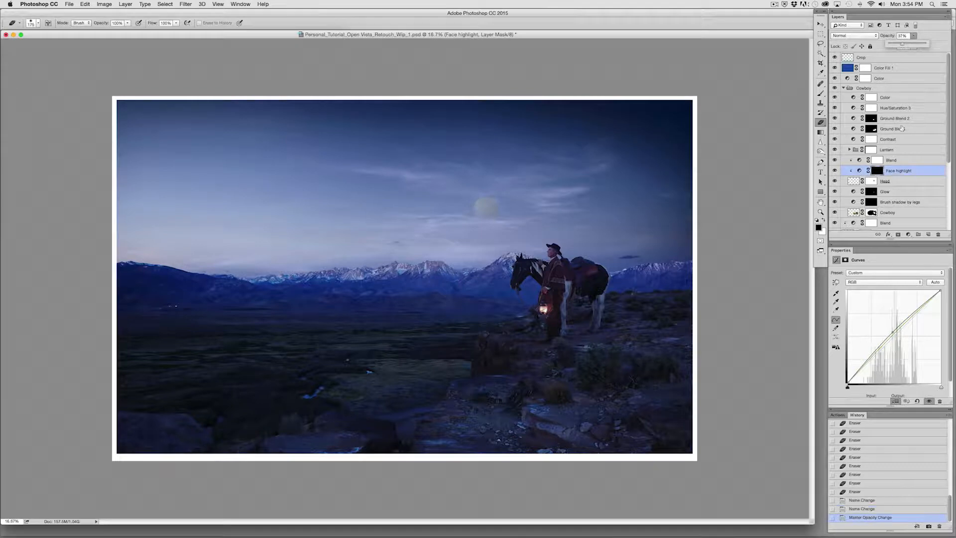
pyautogui.click(844, 89)
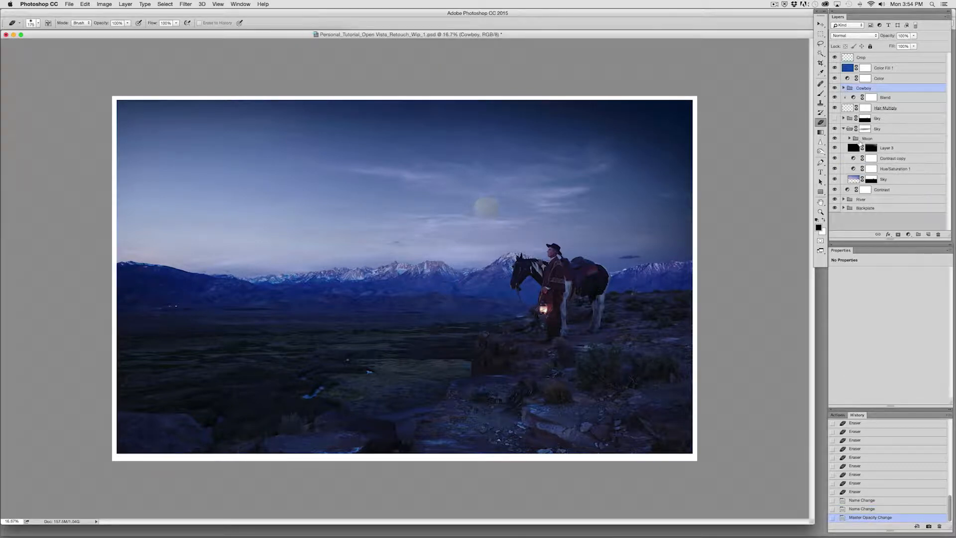
# Step: Add a clipped Hue/Saturation adjustment above the MOON layer in the Moon group and lower its saturation moderately
pyautogui.click(899, 160)
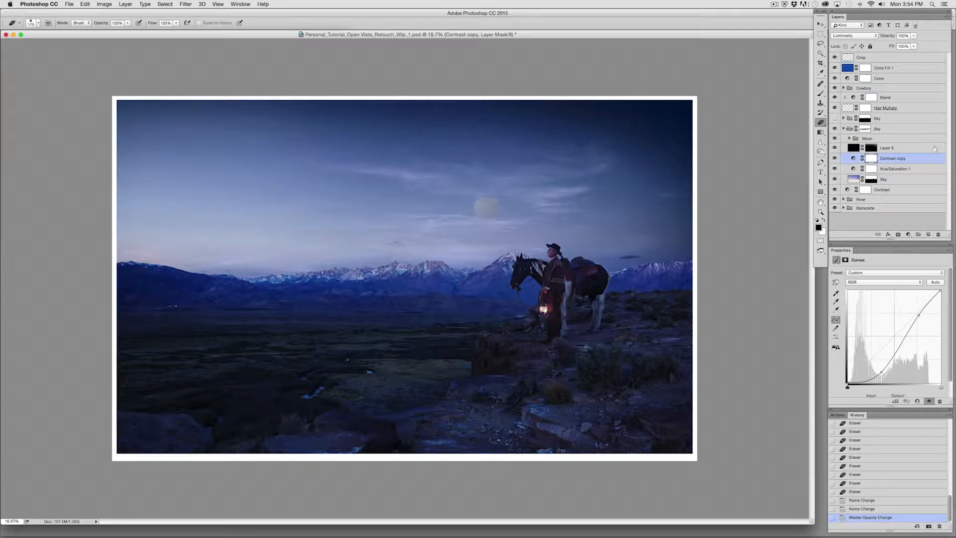
pyautogui.click(850, 139)
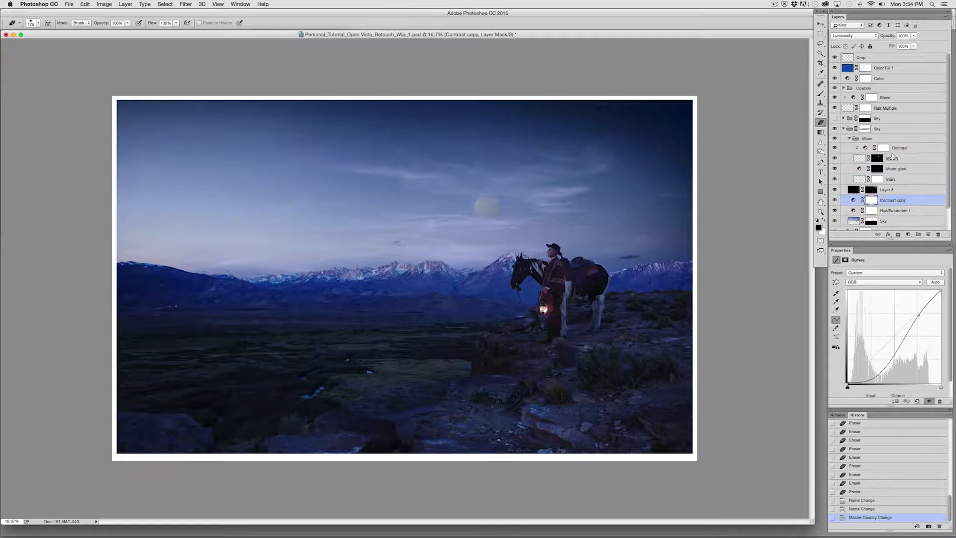
pyautogui.click(902, 160)
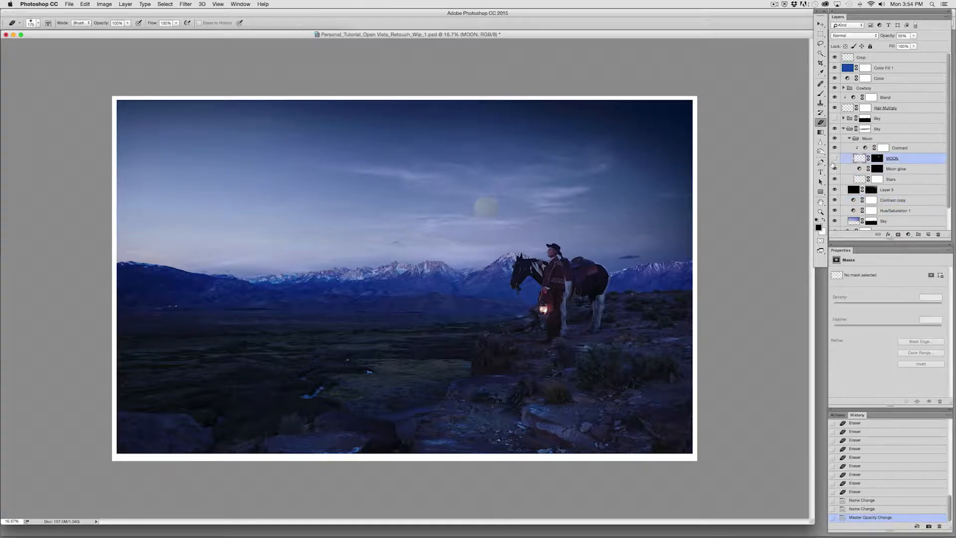
pyautogui.click(835, 159)
pyautogui.click(834, 159)
pyautogui.click(908, 235)
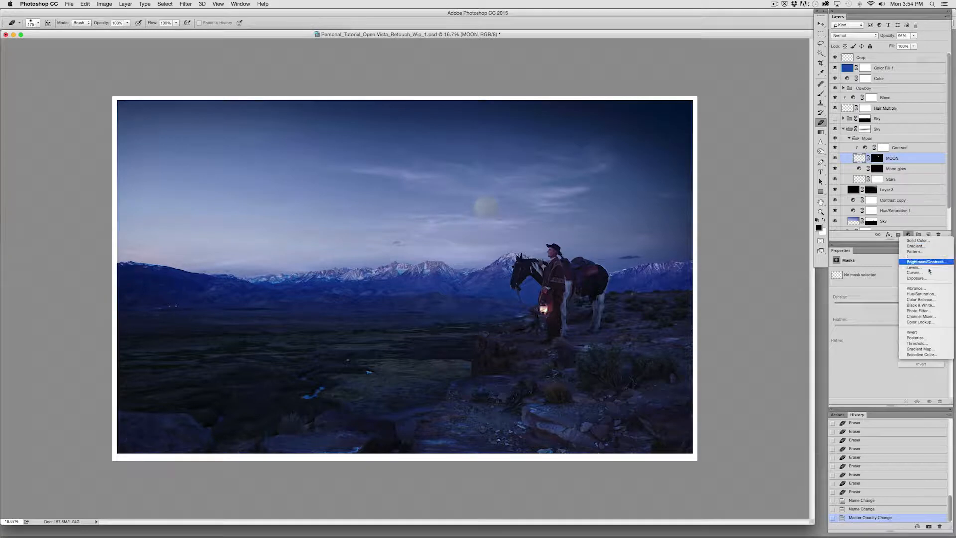
pyautogui.click(921, 294)
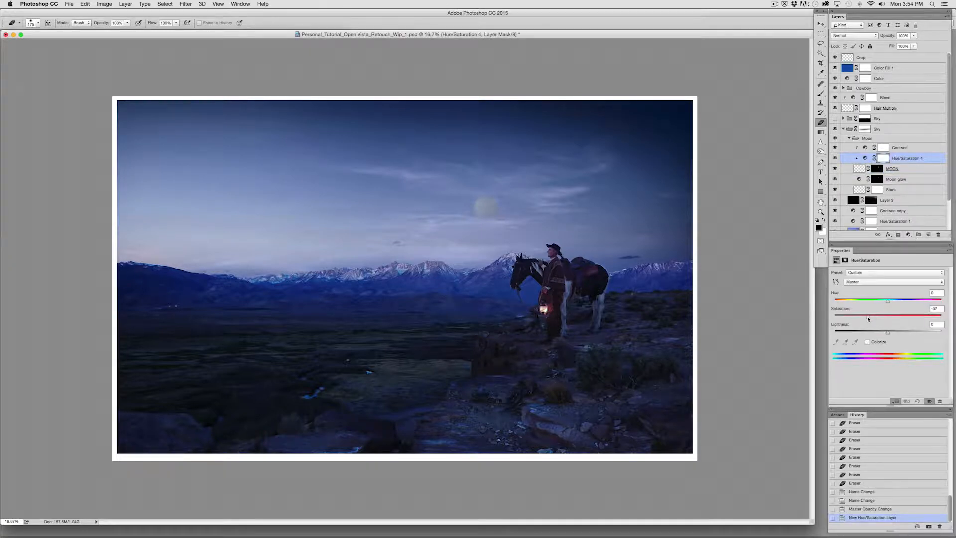
pyautogui.moveTo(870, 318)
pyautogui.mouseDown()
pyautogui.moveTo(851, 319)
pyautogui.moveTo(865, 320)
pyautogui.mouseUp()
# Step: Add a clipped Curves adjustment above the moon's Hue/Saturation layer and raise its blue channel midtones
pyautogui.click(913, 238)
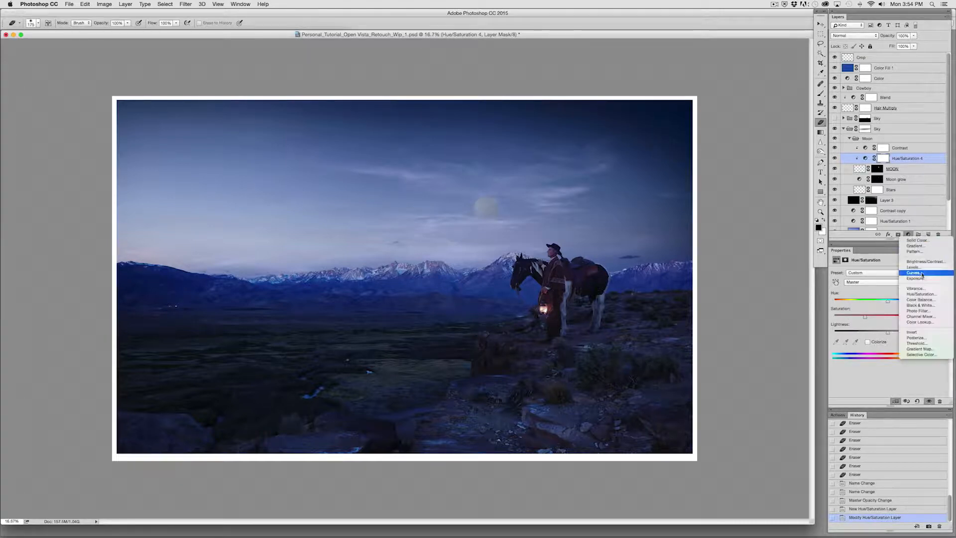
pyautogui.click(914, 274)
pyautogui.click(911, 283)
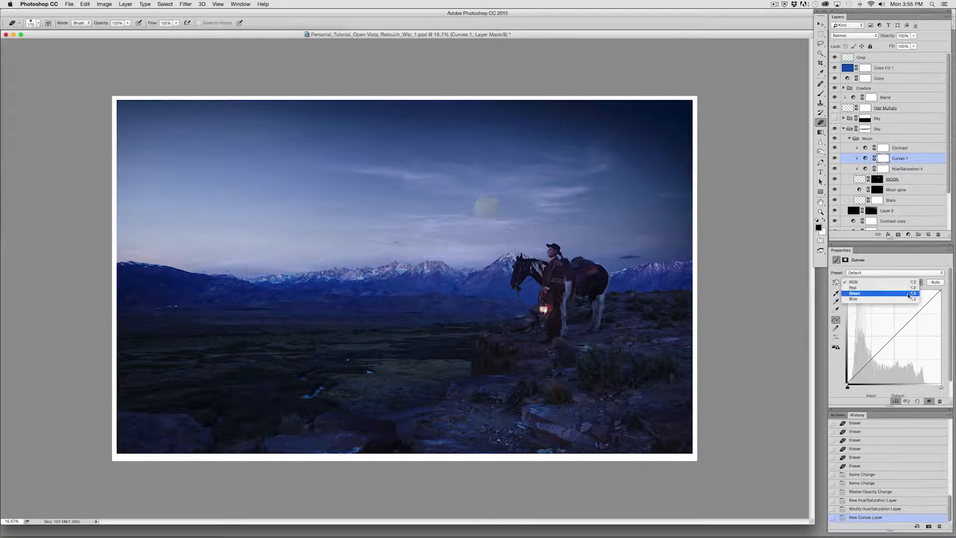
pyautogui.click(911, 299)
pyautogui.click(893, 336)
pyautogui.moveTo(893, 336); pyautogui.dragTo(887, 331)
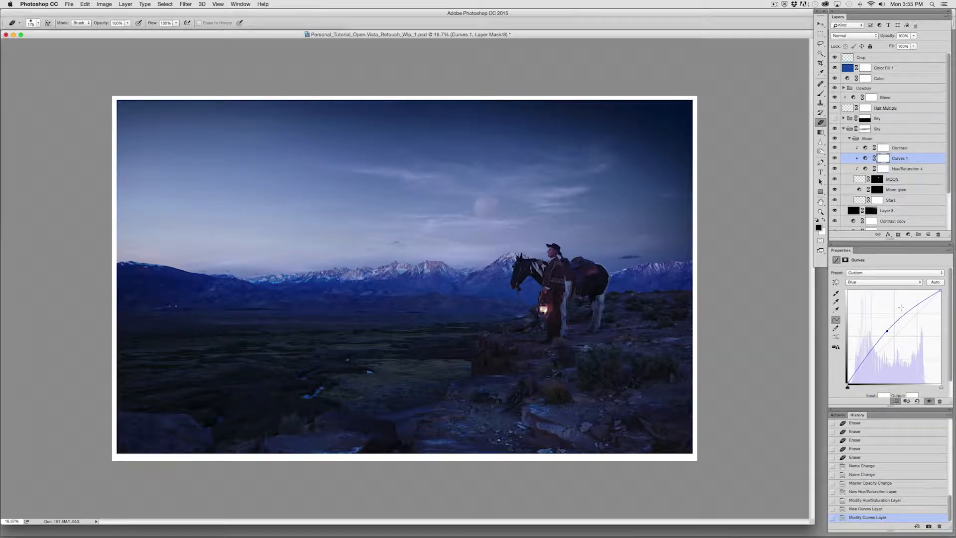
# Step: Rename the moon's new curves layer as Curves and collapse the Moon group
pyautogui.click(902, 158)
pyautogui.doubleClick(896, 158)
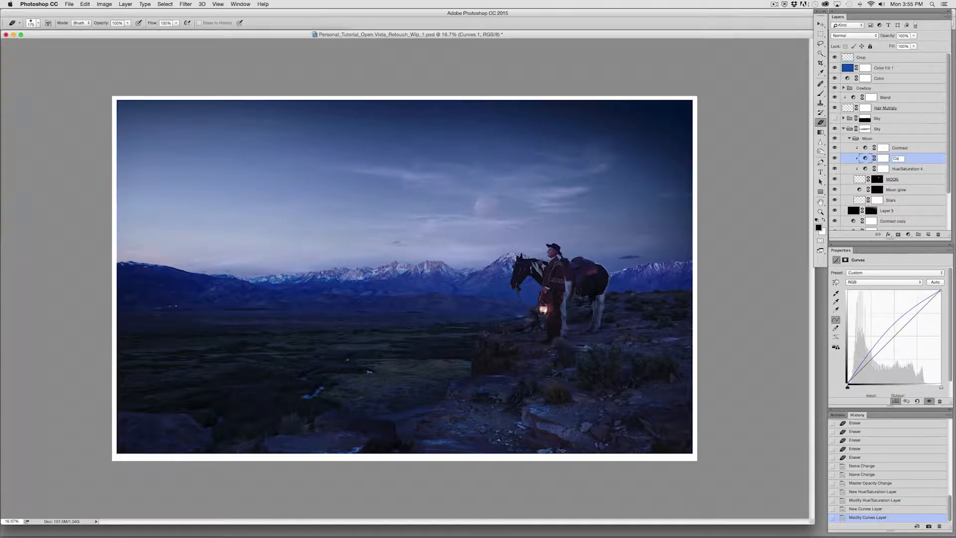
pyautogui.press('Return')
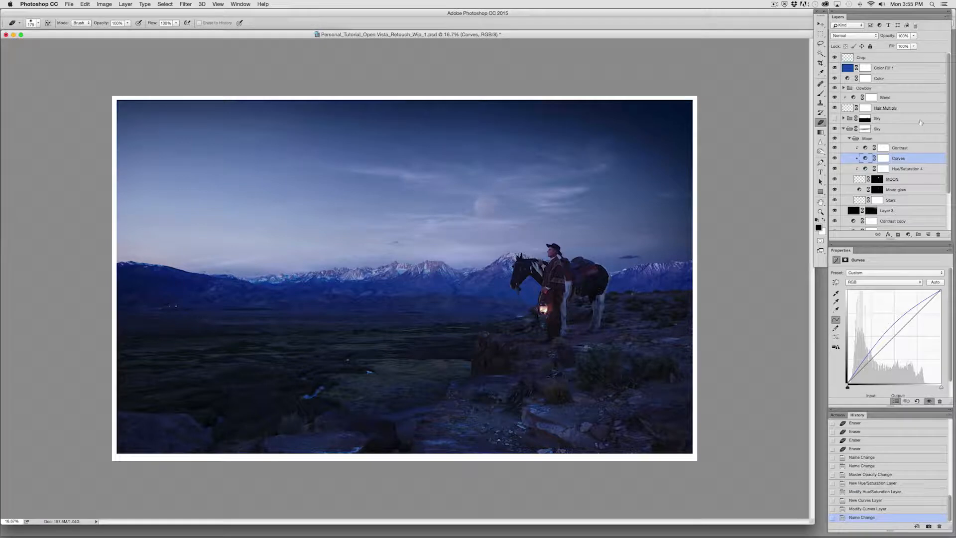
pyautogui.click(850, 139)
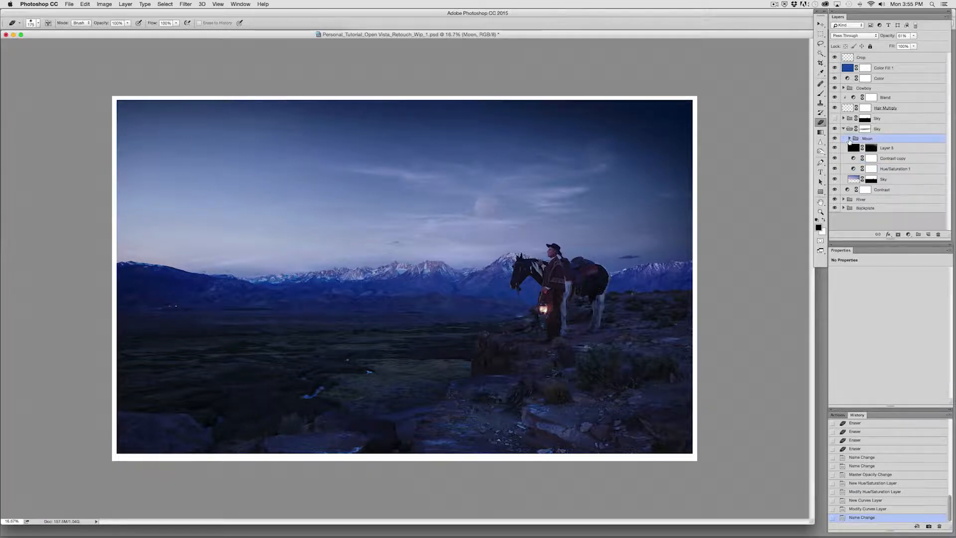
# Step: Deepen the sky's Contrast copy curve by slightly lowering its highlight point and pulling its shadow point down and toward the midtones
pyautogui.click(891, 158)
pyautogui.moveTo(919, 317); pyautogui.dragTo(920, 319)
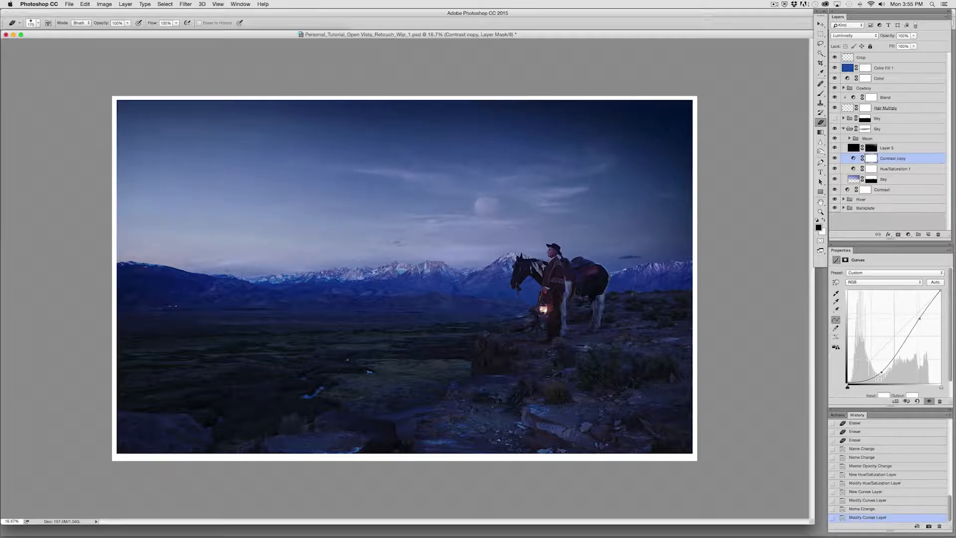
pyautogui.moveTo(881, 372); pyautogui.dragTo(889, 375)
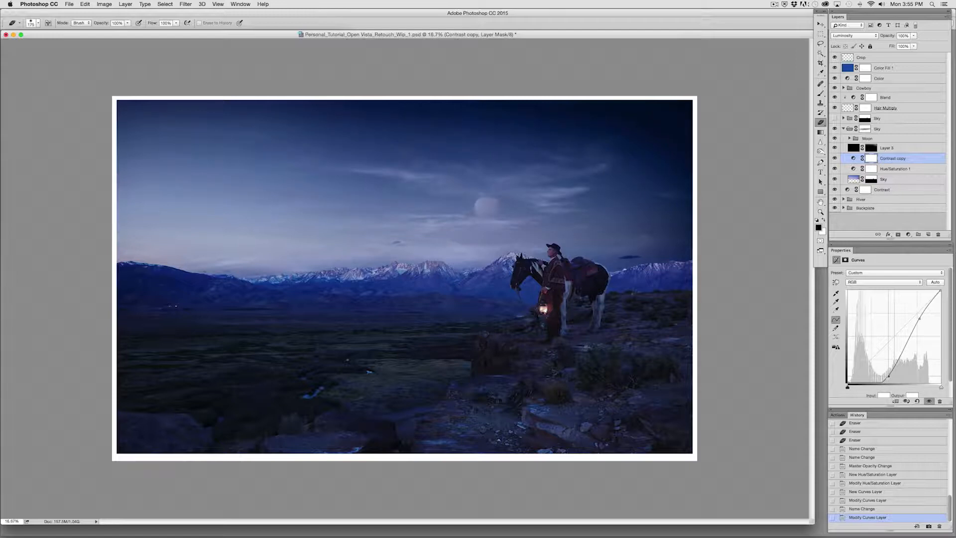
pyautogui.moveTo(889, 377); pyautogui.dragTo(888, 377)
# Step: Add a Curves adjustment above the sky's Contrast copy layer and slightly raise its green channel midtones
pyautogui.click(908, 234)
pyautogui.click(925, 273)
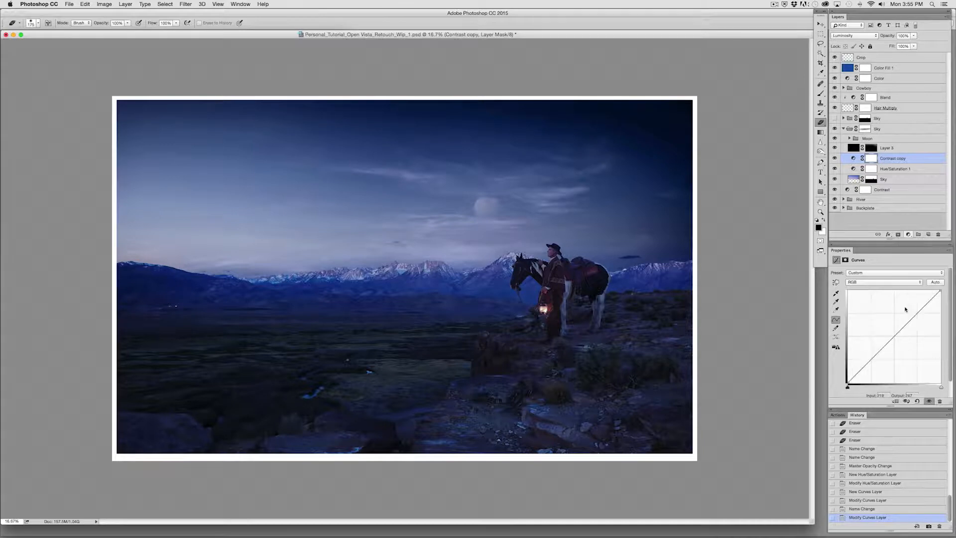
pyautogui.click(903, 282)
pyautogui.click(902, 293)
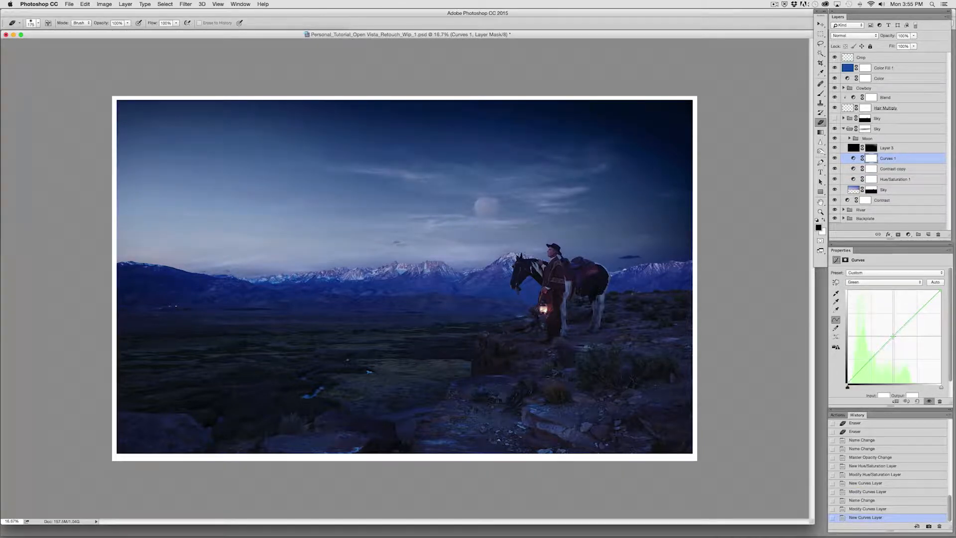
pyautogui.click(892, 336)
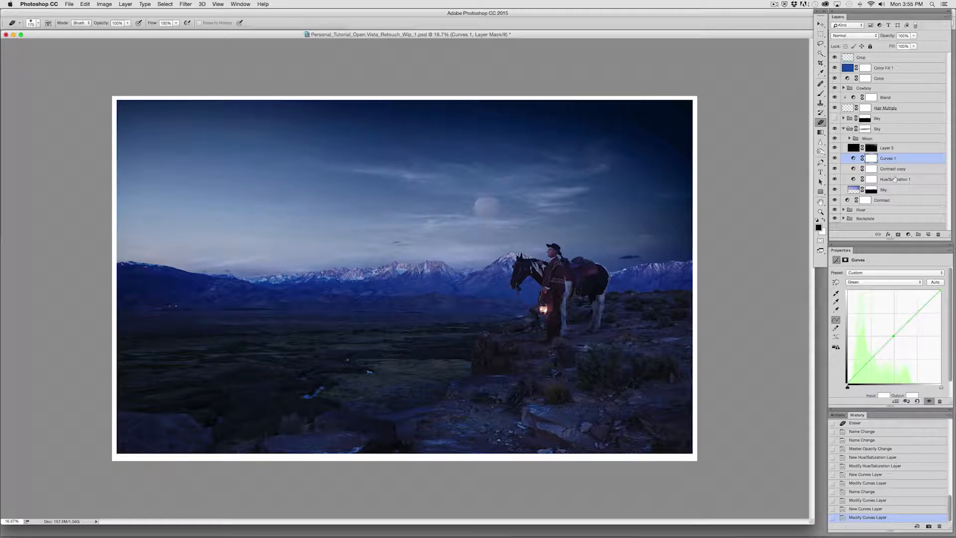
# Step: Paint black on the Contrast copy layer mask along the mountains and horizon with a large brush at 10% opacity
pyautogui.click(834, 168)
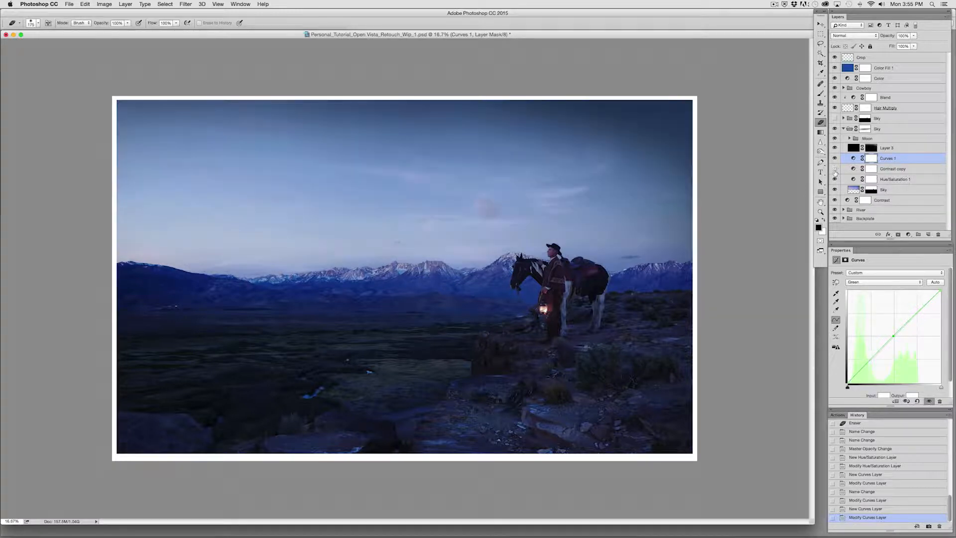
pyautogui.click(835, 170)
pyautogui.click(835, 169)
pyautogui.click(835, 170)
pyautogui.click(872, 170)
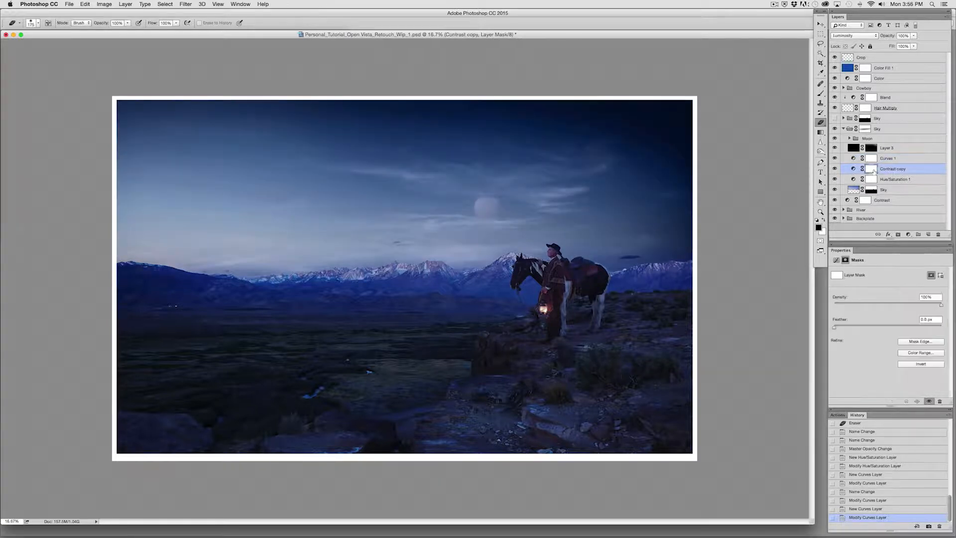
pyautogui.press('b')
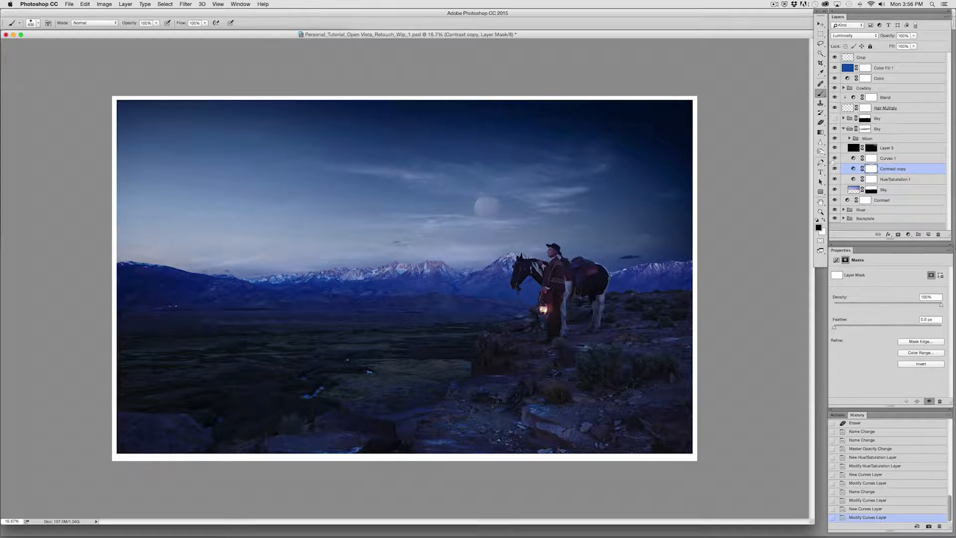
pyautogui.press(']')
pyautogui.press(']')
pyautogui.press('1')
pyautogui.press(']')
pyautogui.press(']')
pyautogui.press(']')
pyautogui.press(']')
pyautogui.press(']')
pyautogui.press(']')
pyautogui.press(']')
pyautogui.click(867, 129)
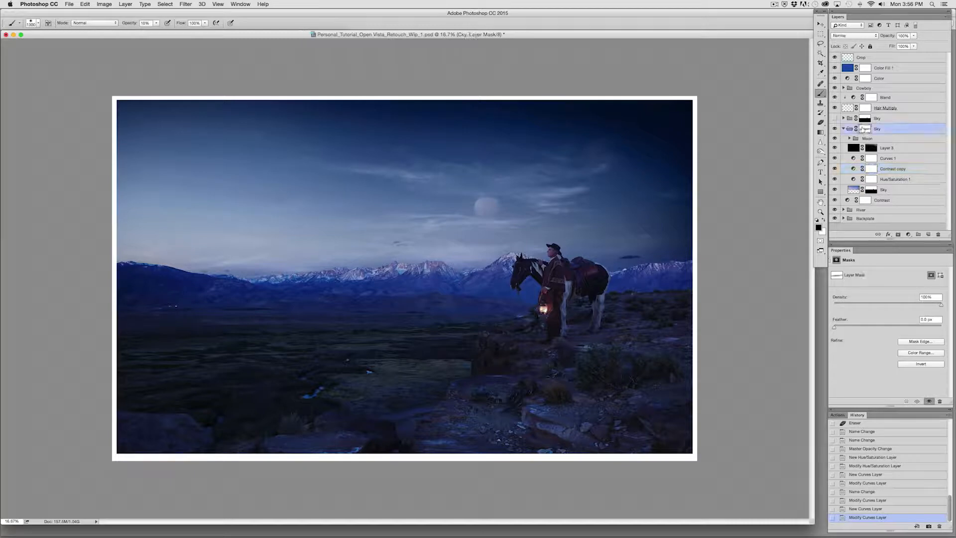
pyautogui.click(873, 169)
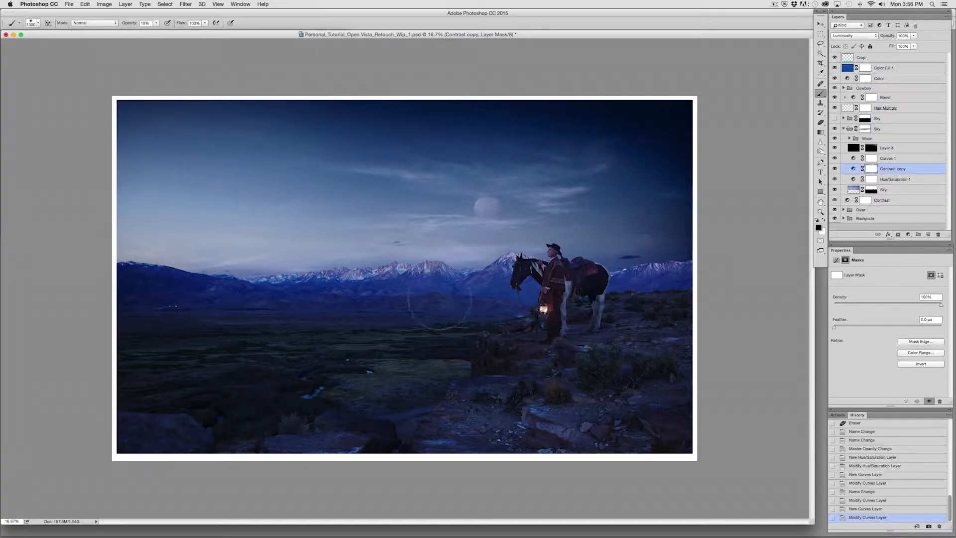
pyautogui.moveTo(502, 290); pyautogui.dragTo(398, 306)
pyautogui.moveTo(451, 307)
pyautogui.mouseDown()
pyautogui.moveTo(596, 296)
pyautogui.moveTo(348, 306)
pyautogui.moveTo(651, 289)
pyautogui.moveTo(224, 312)
pyautogui.mouseUp()
pyautogui.moveTo(618, 284)
pyautogui.mouseDown()
pyautogui.moveTo(262, 301)
pyautogui.moveTo(42, 349)
pyautogui.mouseUp()
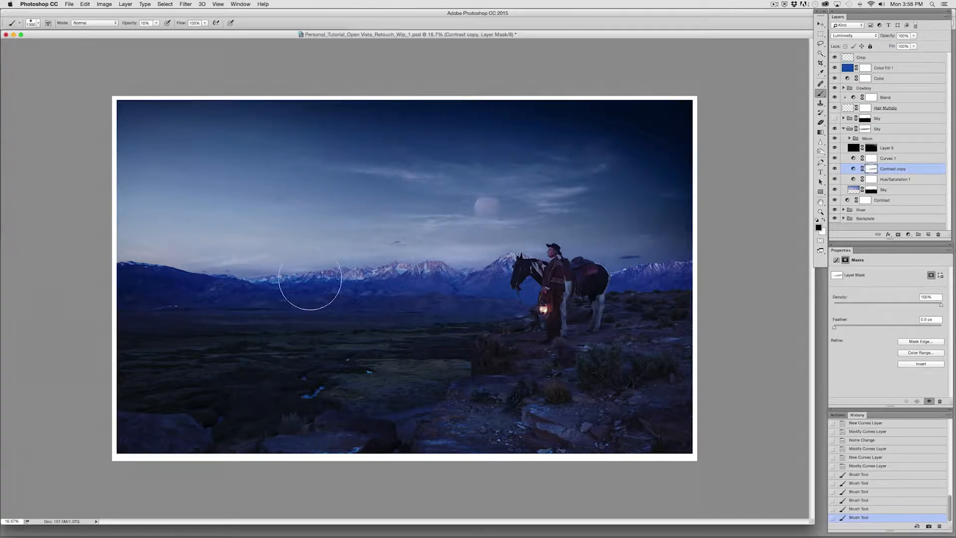
pyautogui.moveTo(310, 278); pyautogui.dragTo(74, 319)
pyautogui.moveTo(418, 290)
pyautogui.mouseDown()
pyautogui.moveTo(74, 311)
pyautogui.moveTo(7, 304)
pyautogui.mouseUp()
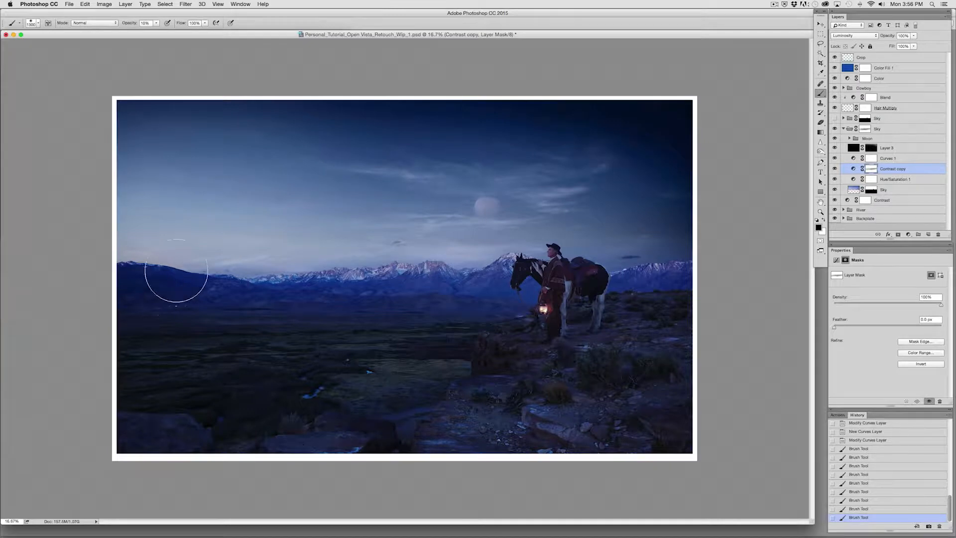
pyautogui.moveTo(176, 271)
pyautogui.mouseDown()
pyautogui.moveTo(707, 289)
pyautogui.moveTo(170, 317)
pyautogui.moveTo(675, 274)
pyautogui.moveTo(508, 299)
pyautogui.moveTo(697, 291)
pyautogui.moveTo(36, 322)
pyautogui.moveTo(175, 292)
pyautogui.moveTo(441, 286)
pyautogui.moveTo(165, 280)
pyautogui.moveTo(892, 285)
pyautogui.mouseUp()
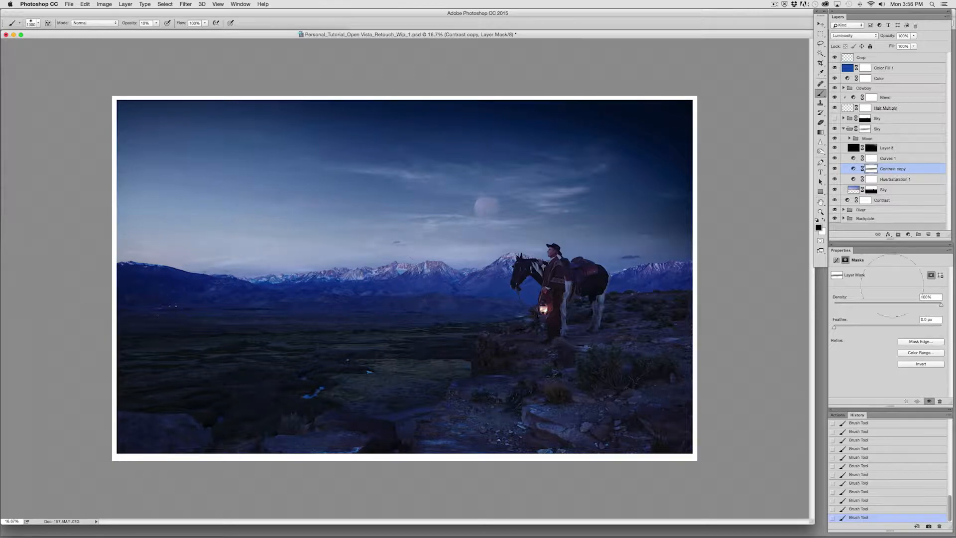
pyautogui.moveTo(642, 289)
pyautogui.mouseDown()
pyautogui.moveTo(459, 292)
pyautogui.moveTo(96, 263)
pyautogui.moveTo(396, 257)
pyautogui.mouseUp()
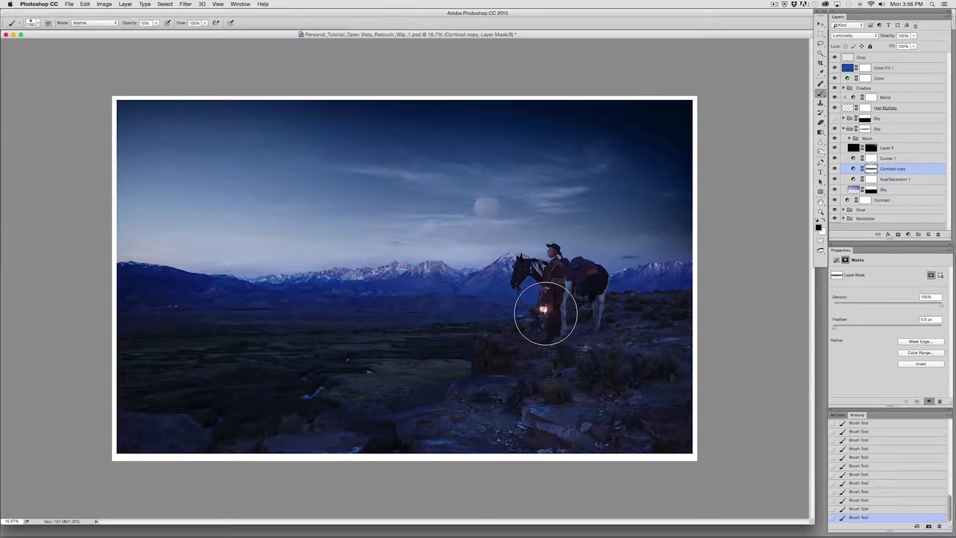
# Step: Slightly raise the blue channel midtones of the sky's Curves 1 layer and compare the sky with and without it
pyautogui.press('m')
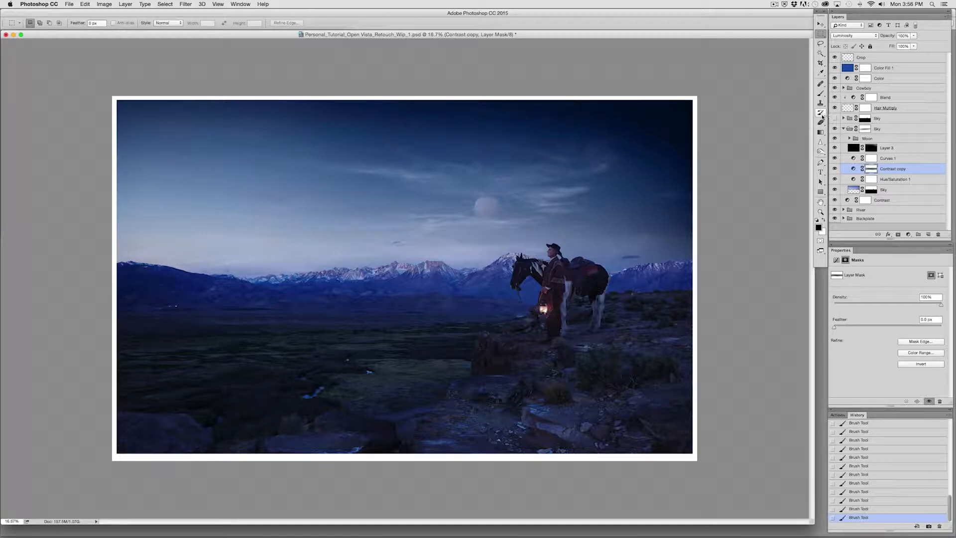
pyautogui.click(896, 158)
pyautogui.click(904, 282)
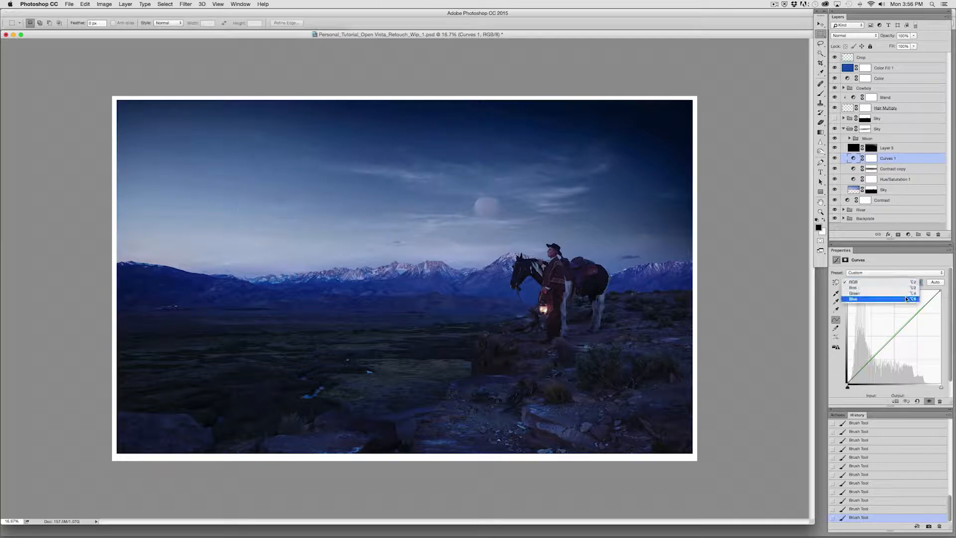
pyautogui.click(906, 299)
pyautogui.moveTo(892, 339); pyautogui.dragTo(894, 332)
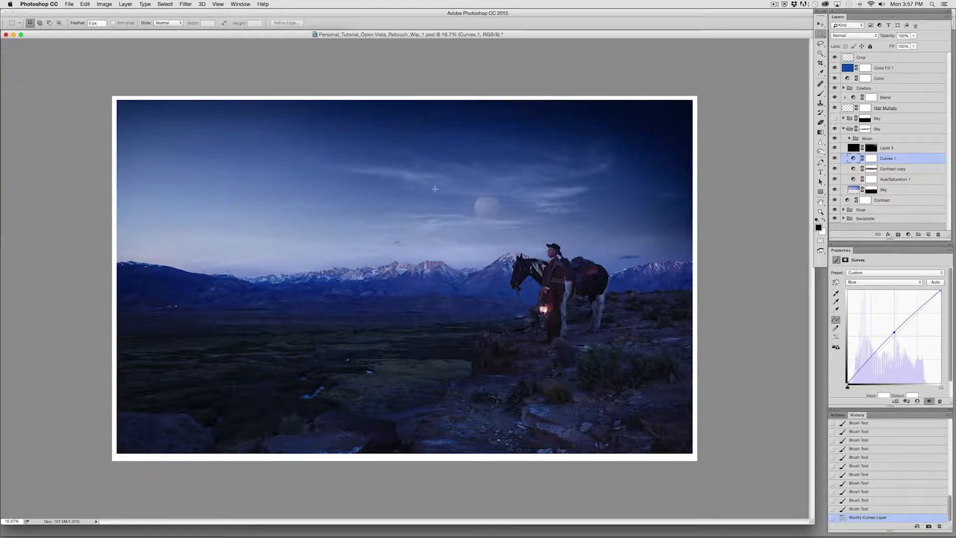
pyautogui.click(835, 159)
pyautogui.click(835, 158)
# Step: Show the River right layer in the River group and reposition its patch over the valley beside the rock ledge
pyautogui.click(844, 210)
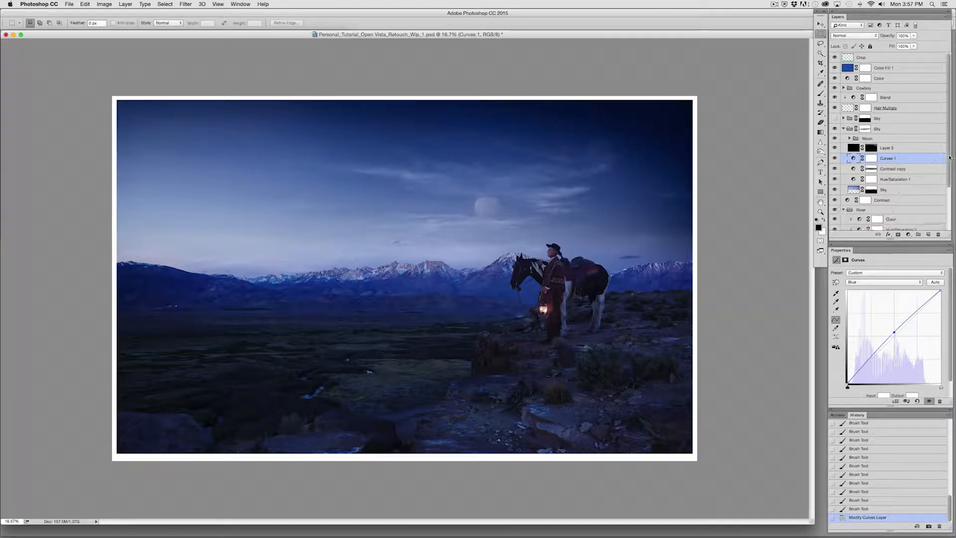
pyautogui.moveTo(950, 157); pyautogui.dragTo(947, 227)
pyautogui.click(834, 195)
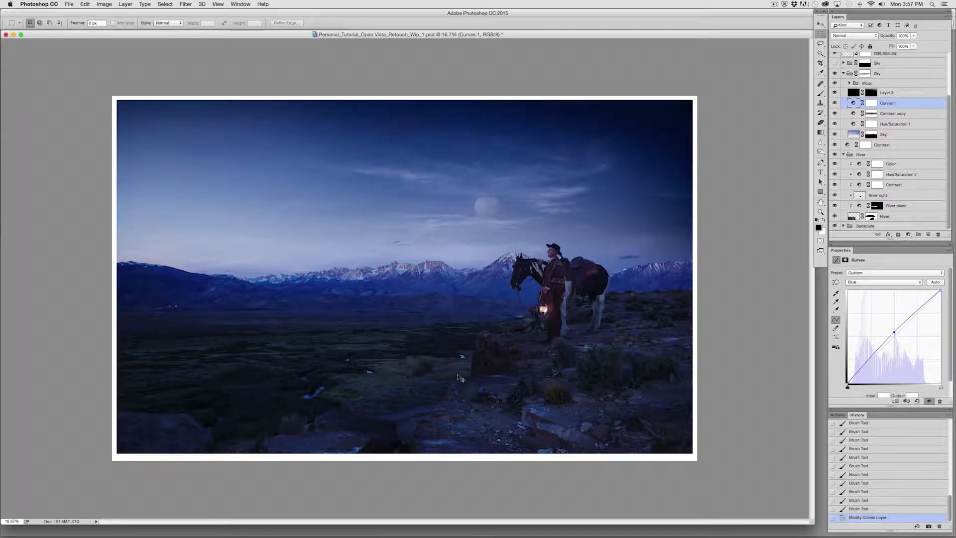
pyautogui.click(891, 196)
pyautogui.moveTo(526, 386); pyautogui.dragTo(517, 387)
# Step: Fine-tune the River right patch's position so its water sits against the cliff edge, comparing the valley with and without it
pyautogui.press('super+equal')
pyautogui.press('super+equal')
pyautogui.press('super+equal')
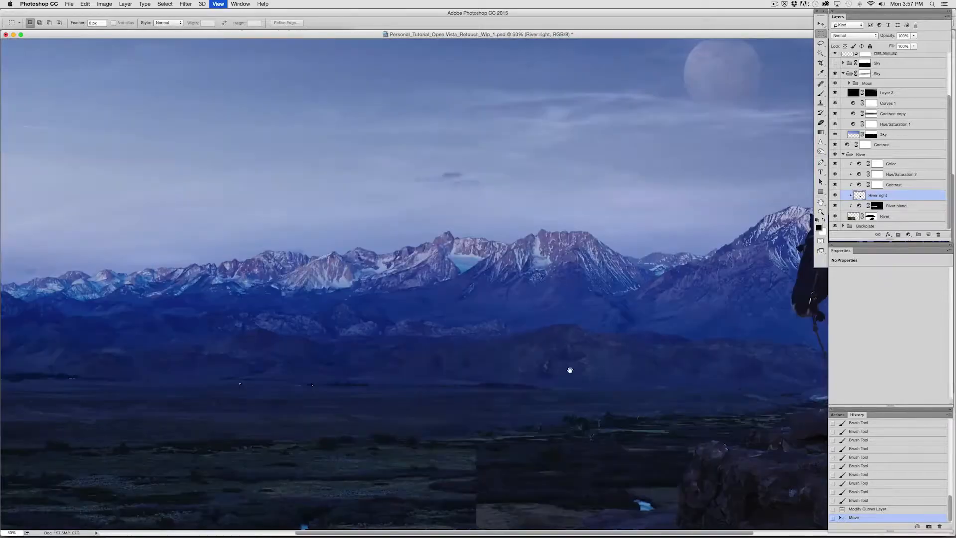
pyautogui.press('super+equal')
pyautogui.moveTo(570, 369); pyautogui.dragTo(278, 95)
pyautogui.moveTo(774, 495); pyautogui.dragTo(520, 359)
pyautogui.moveTo(341, 256); pyautogui.dragTo(651, 414)
pyautogui.moveTo(468, 279); pyautogui.dragTo(455, 289)
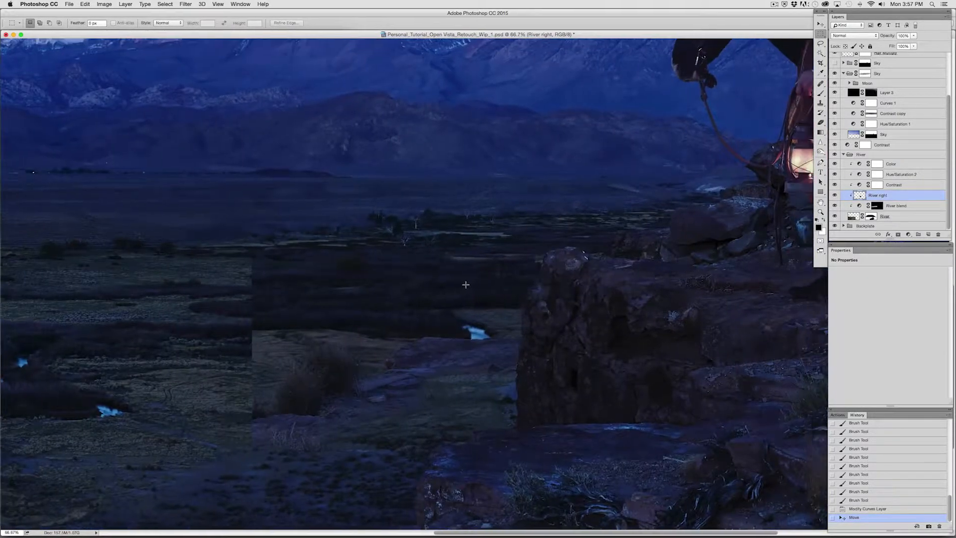
pyautogui.moveTo(449, 293); pyautogui.dragTo(460, 283)
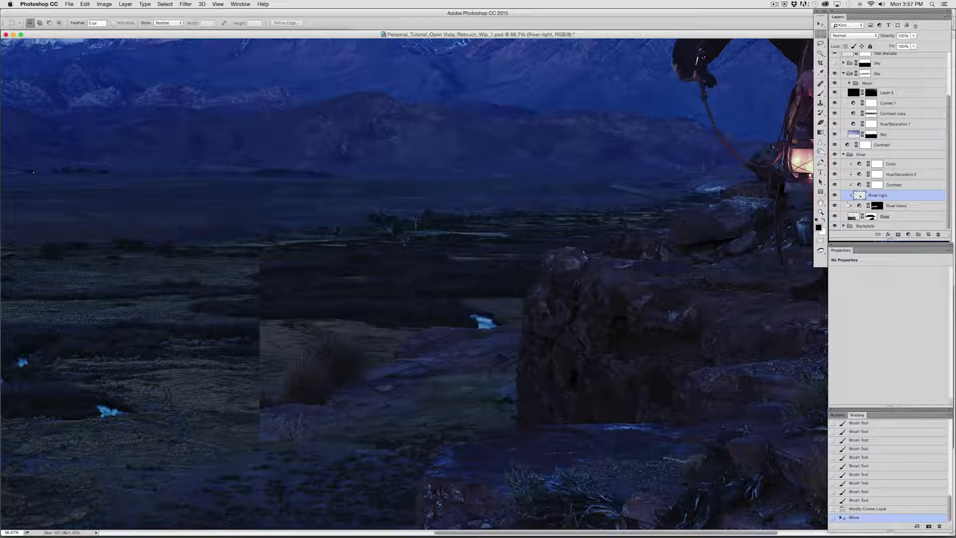
pyautogui.click(835, 196)
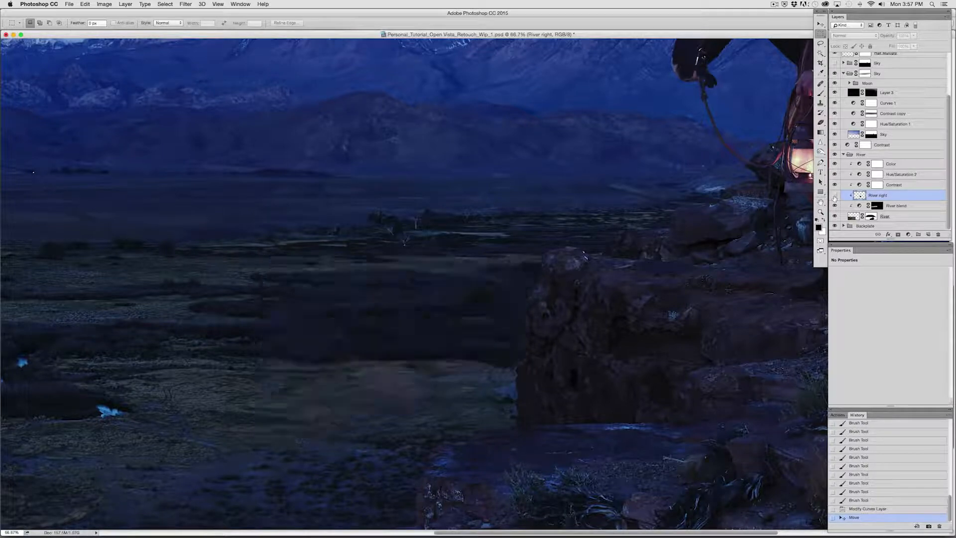
pyautogui.click(835, 196)
pyautogui.click(834, 196)
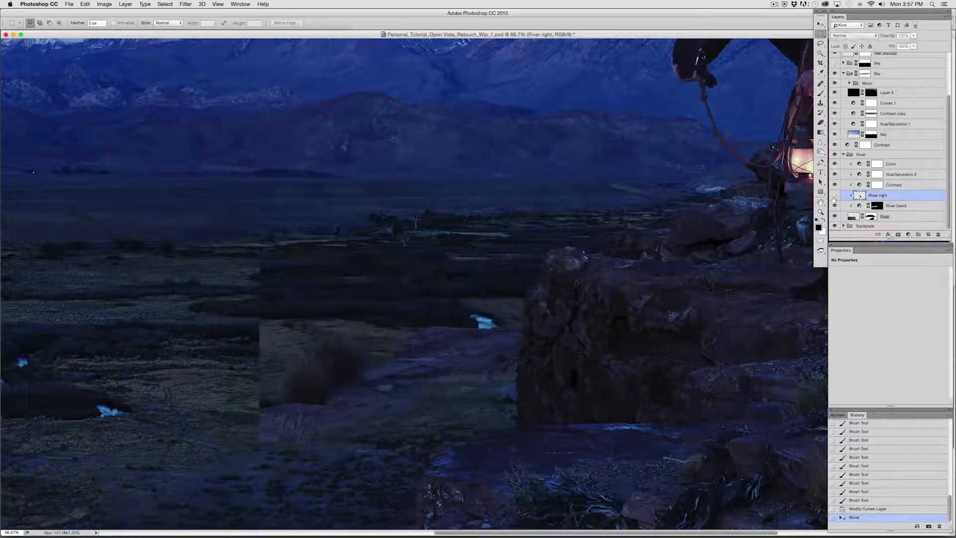
pyautogui.click(835, 195)
# Step: Add a layer mask to River right and lasso the small water area beside the cliff, subtracting the ground below it
pyautogui.click(899, 235)
pyautogui.click(821, 44)
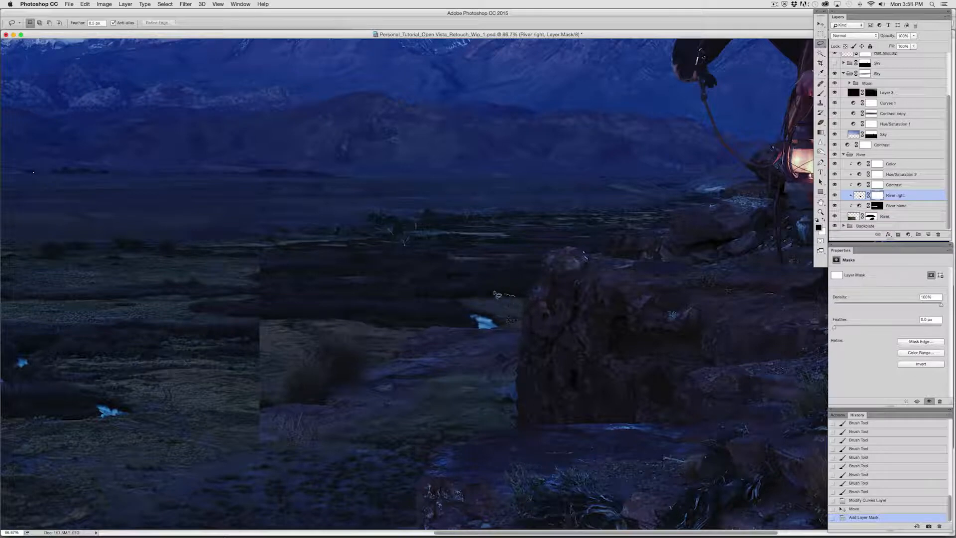
pyautogui.moveTo(534, 318); pyautogui.dragTo(513, 298)
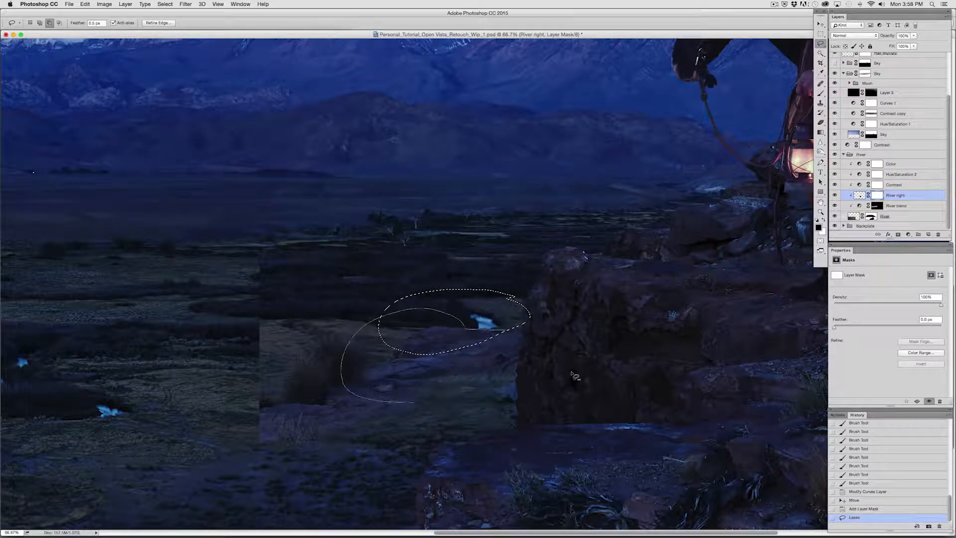
pyautogui.moveTo(576, 376); pyautogui.dragTo(552, 351)
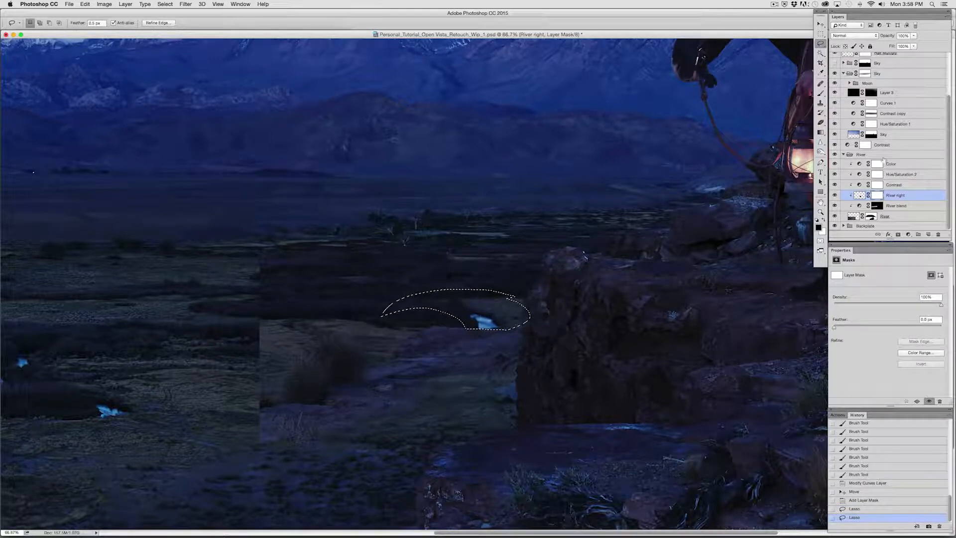
# Step: Invert the selection, paint black at 100% opacity on the River right mask to hide everything around the water, and deselect
pyautogui.click(821, 92)
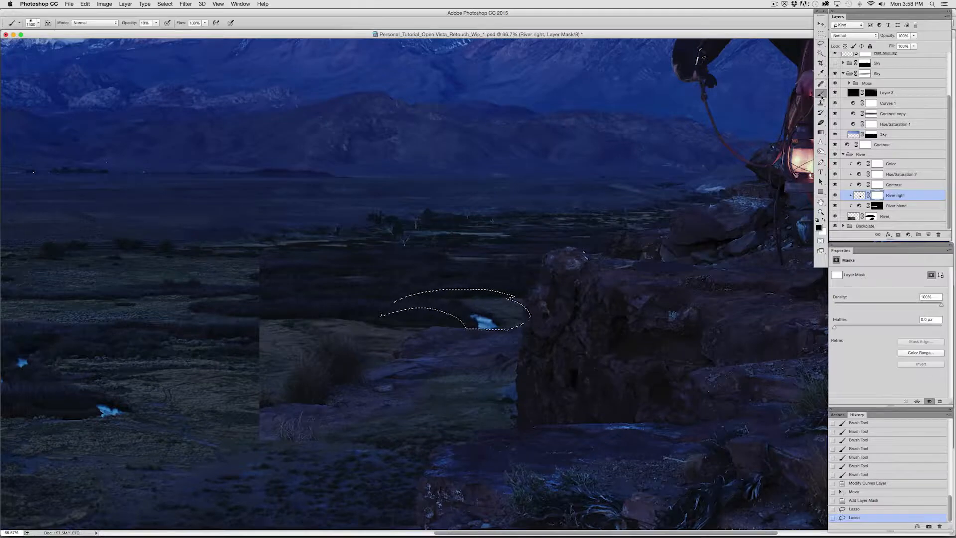
pyautogui.moveTo(354, 269); pyautogui.dragTo(312, 278)
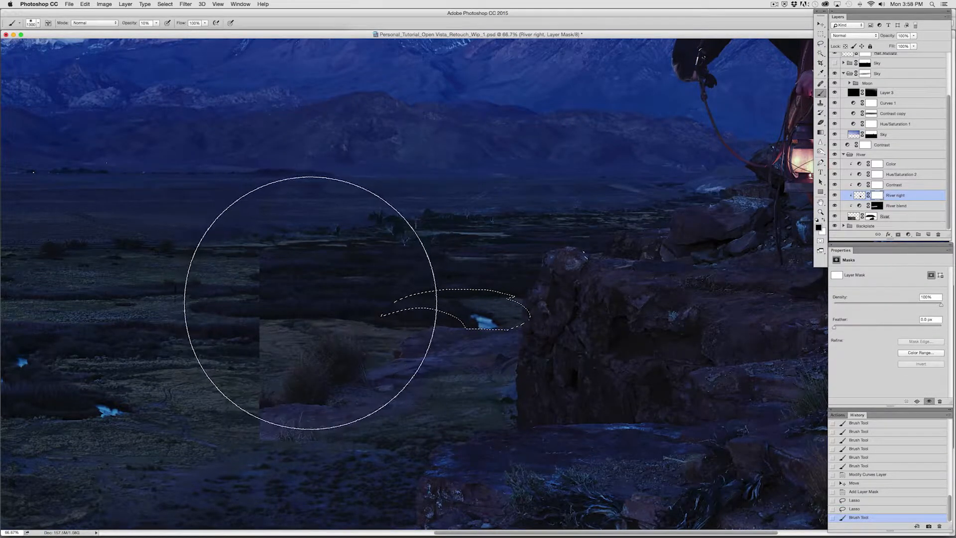
pyautogui.press('super+z')
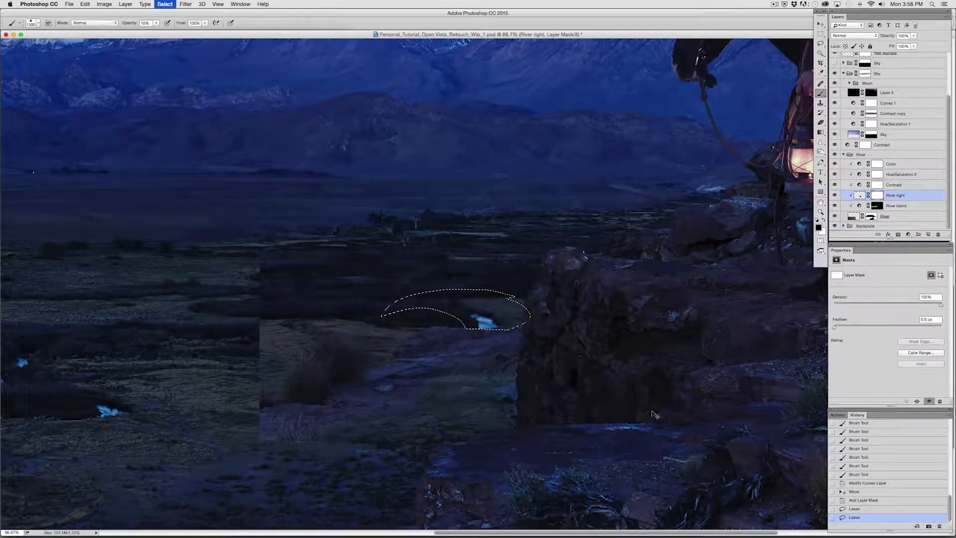
pyautogui.press('super+shift+i')
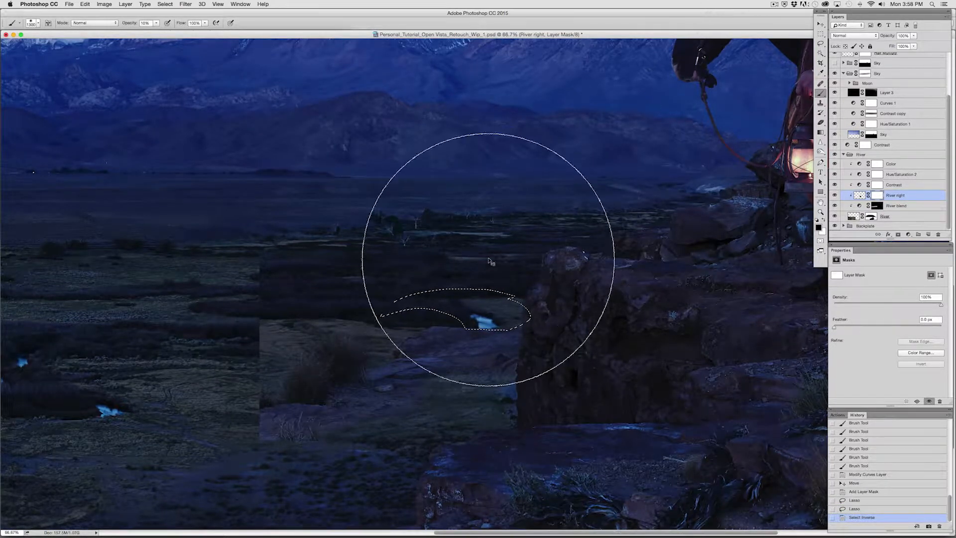
pyautogui.press('0')
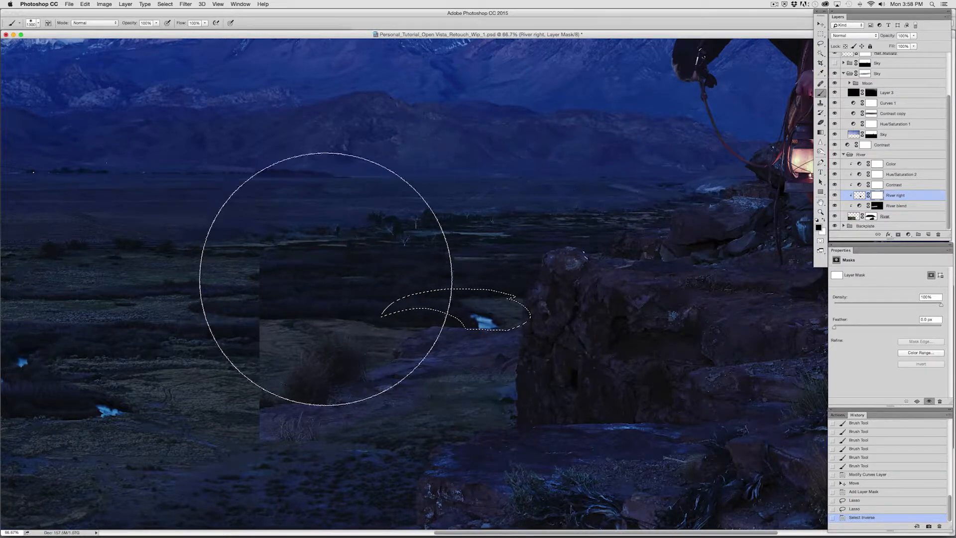
pyautogui.moveTo(307, 271)
pyautogui.mouseDown()
pyautogui.moveTo(287, 314)
pyautogui.moveTo(488, 350)
pyautogui.moveTo(563, 307)
pyautogui.moveTo(488, 307)
pyautogui.moveTo(246, 363)
pyautogui.moveTo(553, 290)
pyautogui.moveTo(429, 278)
pyautogui.moveTo(645, 318)
pyautogui.moveTo(154, 377)
pyautogui.moveTo(373, 342)
pyautogui.mouseUp()
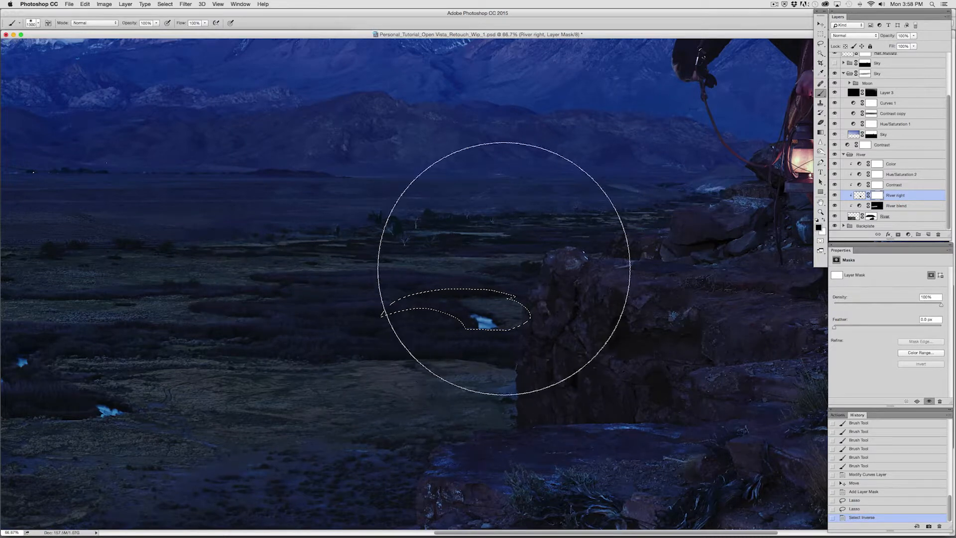
pyautogui.press('super+d')
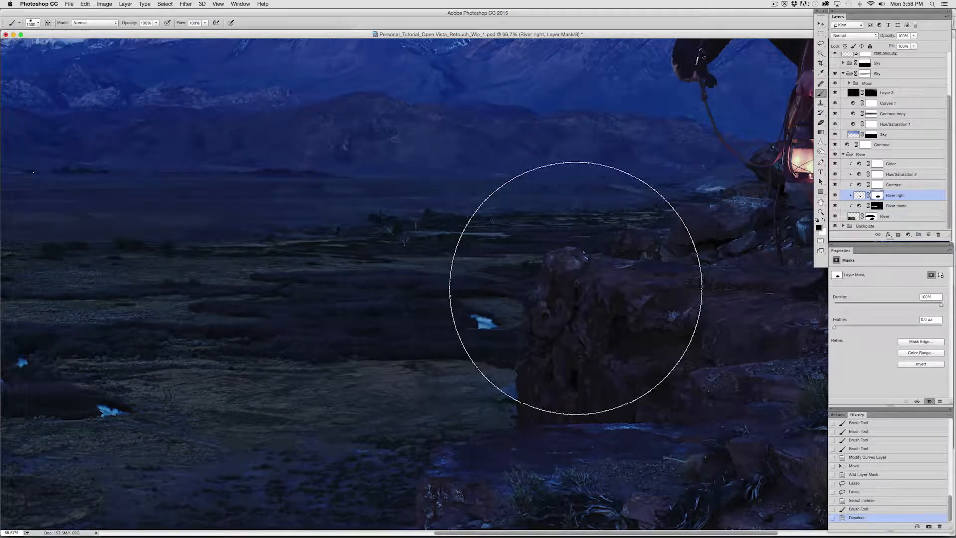
# Step: Move the masked River right water patch slightly left, away from the rock
pyautogui.press('super+equal')
pyautogui.press('super+equal')
pyautogui.moveTo(548, 330); pyautogui.dragTo(519, 267)
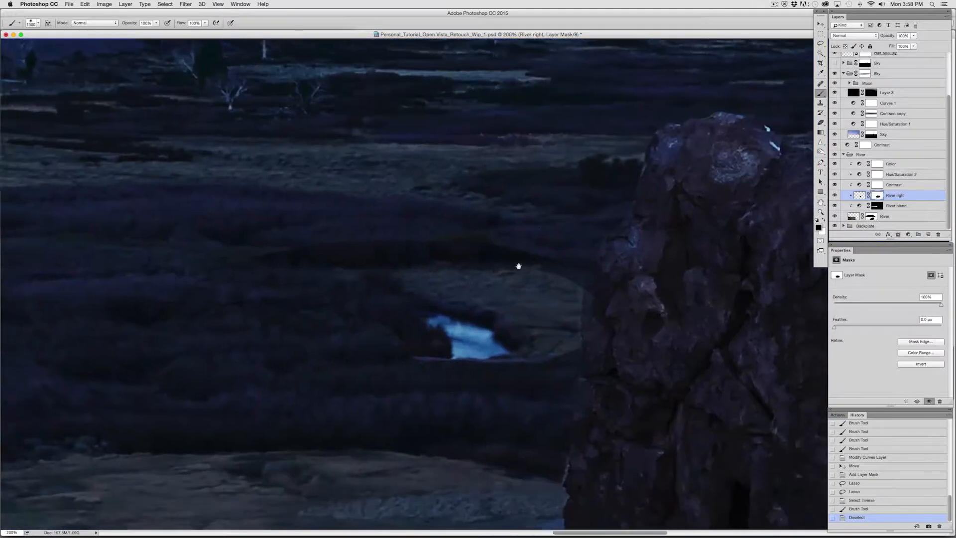
pyautogui.moveTo(487, 351)
pyautogui.mouseDown()
pyautogui.moveTo(452, 354)
pyautogui.moveTo(490, 351)
pyautogui.mouseUp()
pyautogui.moveTo(512, 310); pyautogui.dragTo(473, 307)
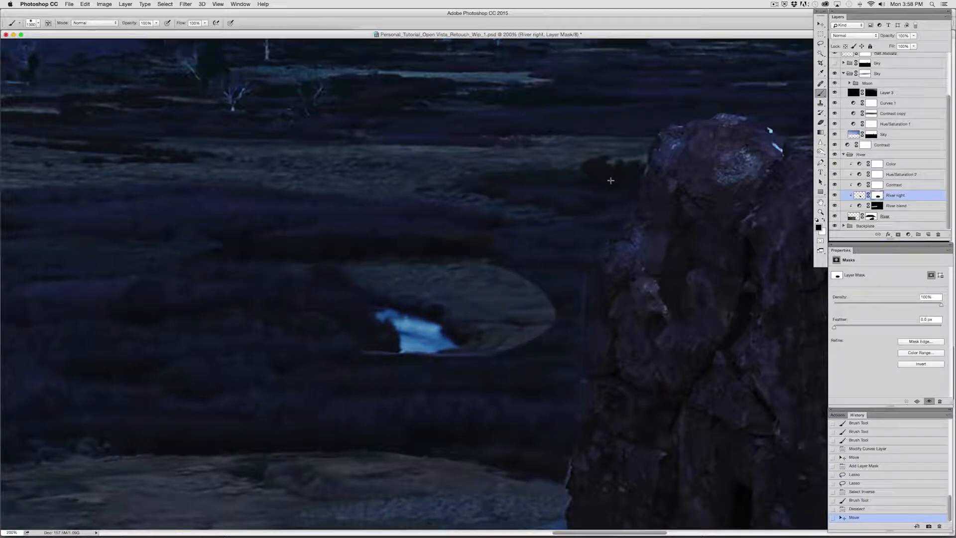
# Step: Paint black on the River right mask with a much smaller brush to hide the hard line beneath the water patch
pyautogui.press('[')
pyautogui.press('[')
pyautogui.press('[')
pyautogui.press('[')
pyautogui.press('[')
pyautogui.press('[')
pyautogui.press('[')
pyautogui.press('[')
pyautogui.press('[')
pyautogui.press('[')
pyautogui.press('[')
pyautogui.press('[')
pyautogui.press('[')
pyautogui.press('[')
pyautogui.press('[')
pyautogui.press('[')
pyautogui.press('[')
pyautogui.press('[')
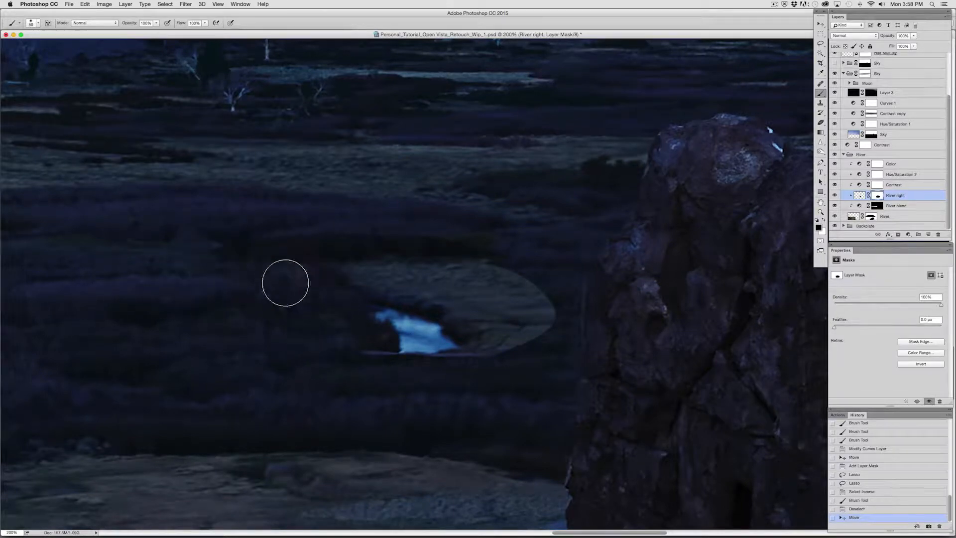
pyautogui.moveTo(363, 380); pyautogui.dragTo(372, 364)
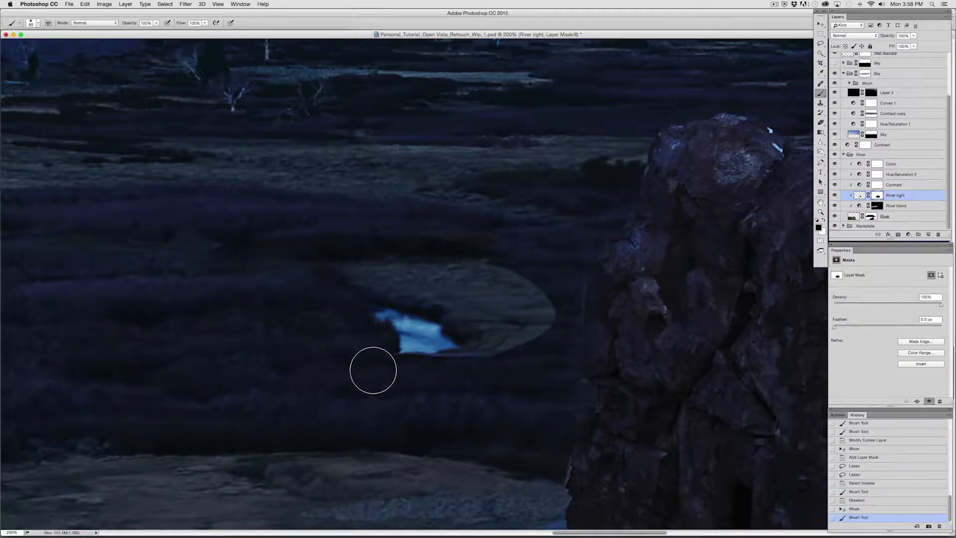
pyautogui.press('[')
pyautogui.press('[')
pyautogui.click(391, 362)
pyautogui.press('[')
pyautogui.press('[')
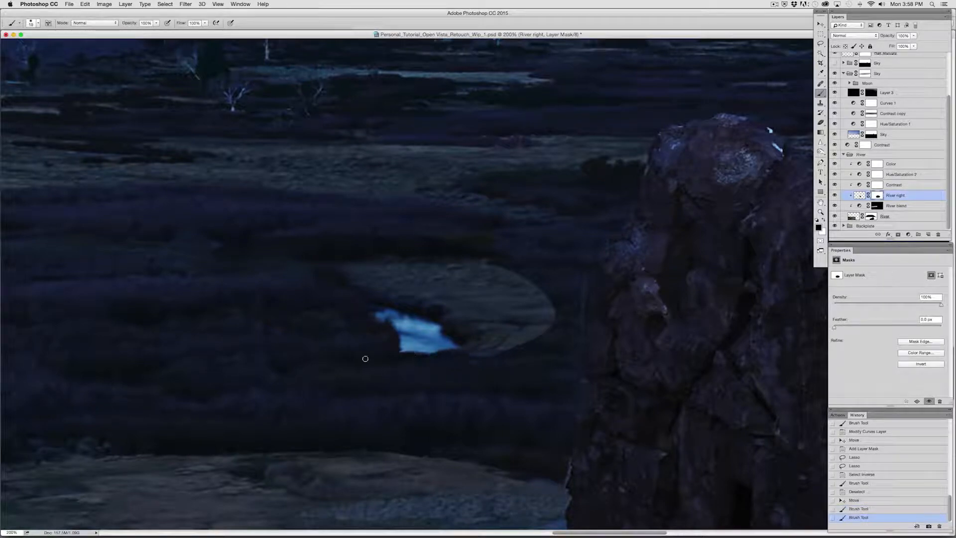
pyautogui.click(418, 355)
pyautogui.click(473, 357)
pyautogui.click(493, 361)
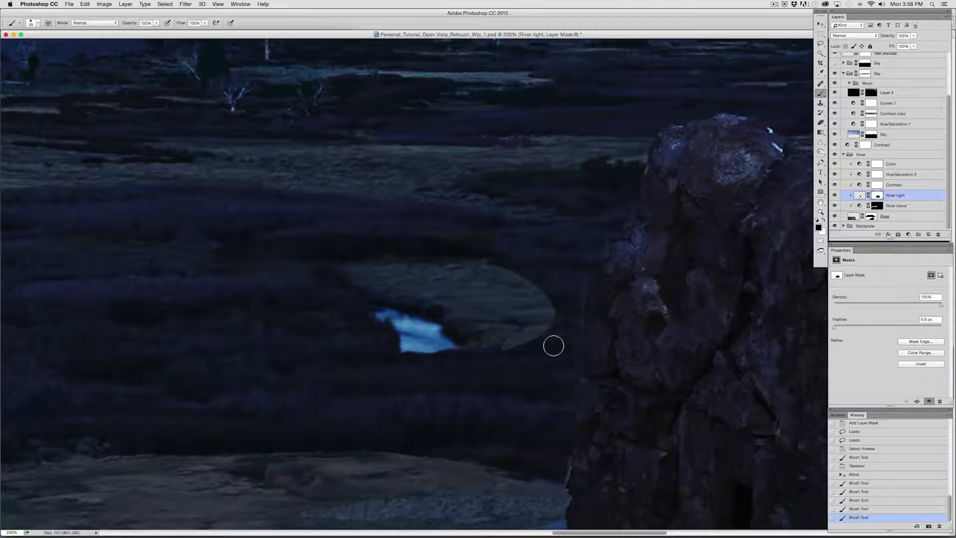
# Step: Paint out the grassy ground around the water on the River right mask and touch up the water's upper tip with the Eraser
pyautogui.press(']')
pyautogui.press(']')
pyautogui.press(']')
pyautogui.moveTo(554, 346)
pyautogui.mouseDown()
pyautogui.moveTo(488, 341)
pyautogui.moveTo(474, 316)
pyautogui.moveTo(542, 338)
pyautogui.moveTo(474, 300)
pyautogui.moveTo(341, 273)
pyautogui.moveTo(576, 292)
pyautogui.moveTo(184, 239)
pyautogui.mouseUp()
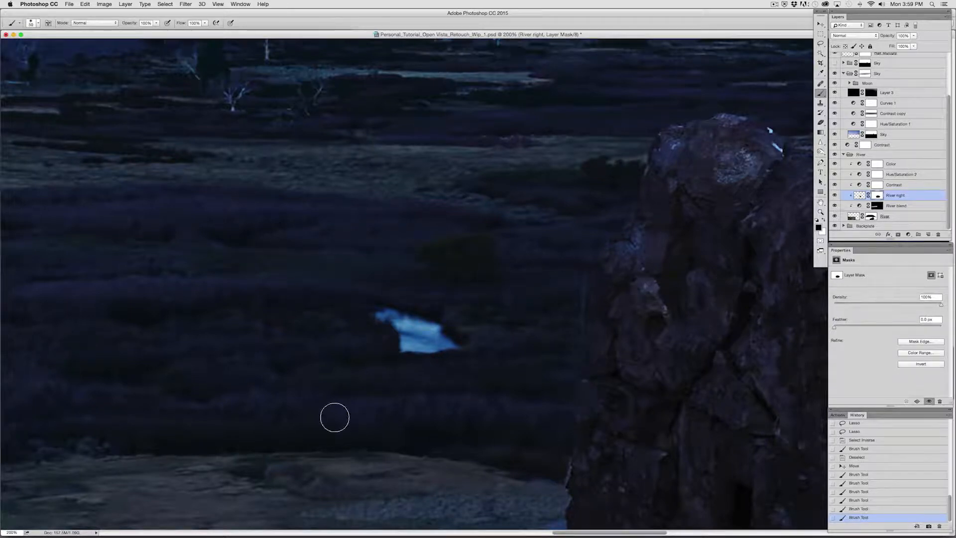
pyautogui.moveTo(334, 418); pyautogui.dragTo(392, 311)
pyautogui.click(820, 123)
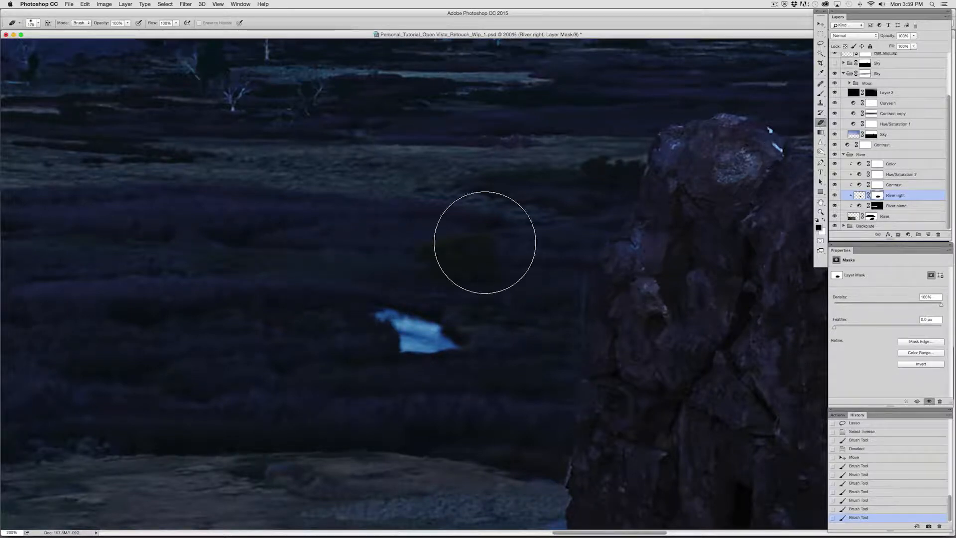
pyautogui.moveTo(373, 312)
pyautogui.mouseDown()
pyautogui.moveTo(352, 310)
pyautogui.moveTo(388, 324)
pyautogui.mouseUp()
# Step: Examine the cliff's valley-side edge, comparing it with the River group shown and hidden
pyautogui.moveTo(499, 410); pyautogui.dragTo(442, 283)
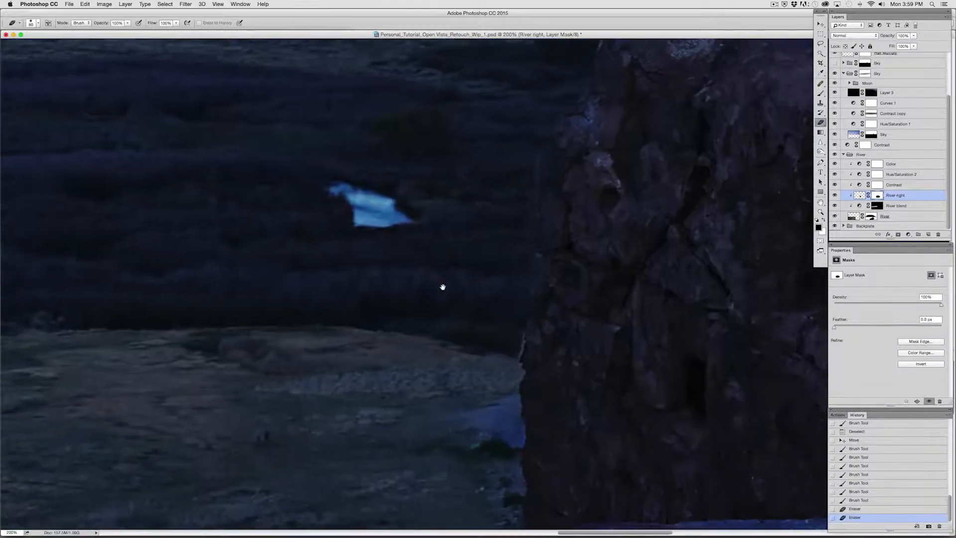
pyautogui.moveTo(465, 369); pyautogui.dragTo(408, 327)
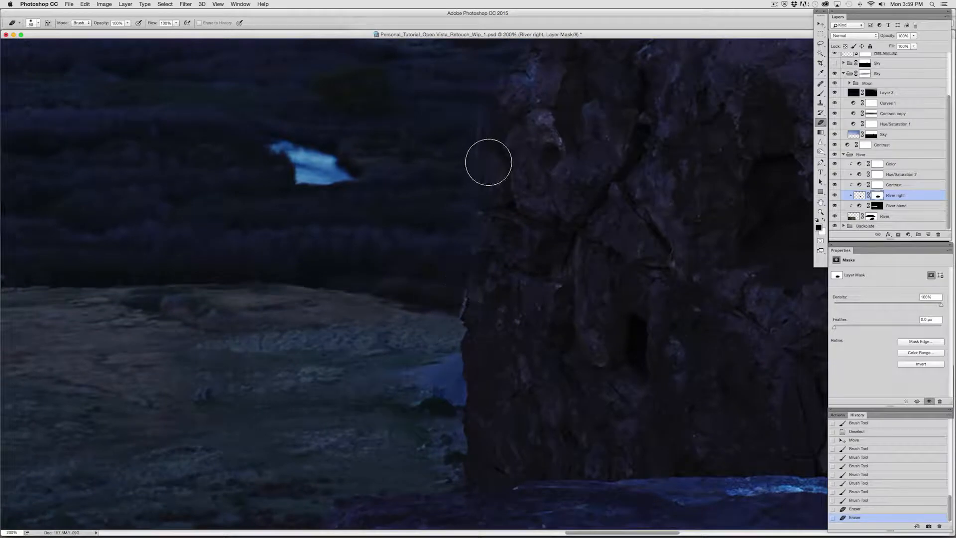
pyautogui.moveTo(523, 181); pyautogui.dragTo(471, 290)
pyautogui.moveTo(599, 141)
pyautogui.mouseDown()
pyautogui.moveTo(531, 217)
pyautogui.moveTo(530, 184)
pyautogui.mouseUp()
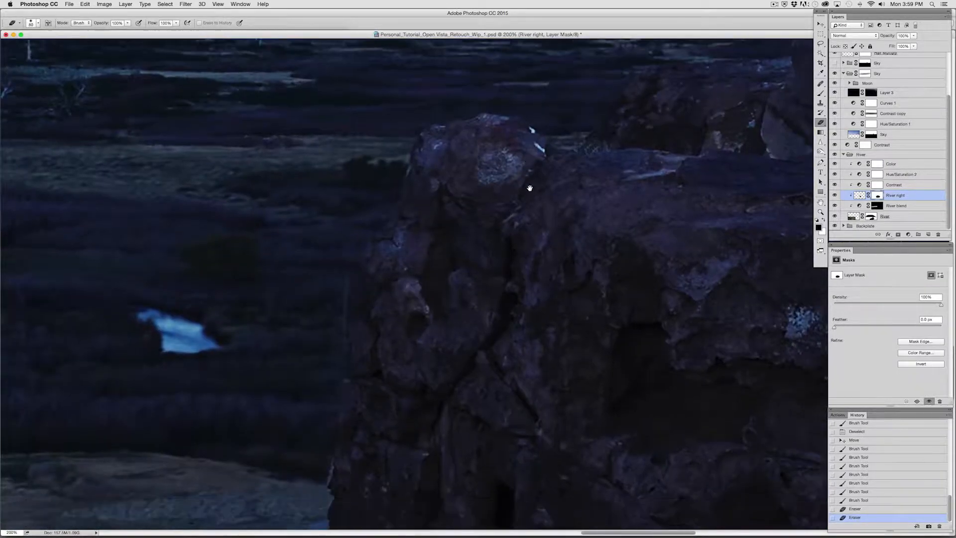
pyautogui.click(835, 155)
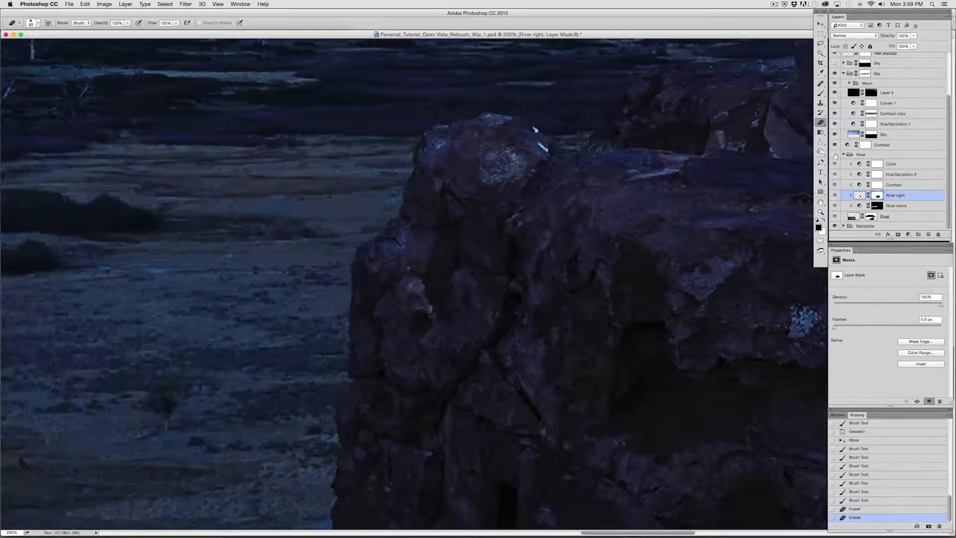
pyautogui.click(835, 155)
pyautogui.click(835, 155)
pyautogui.click(836, 154)
pyautogui.click(842, 155)
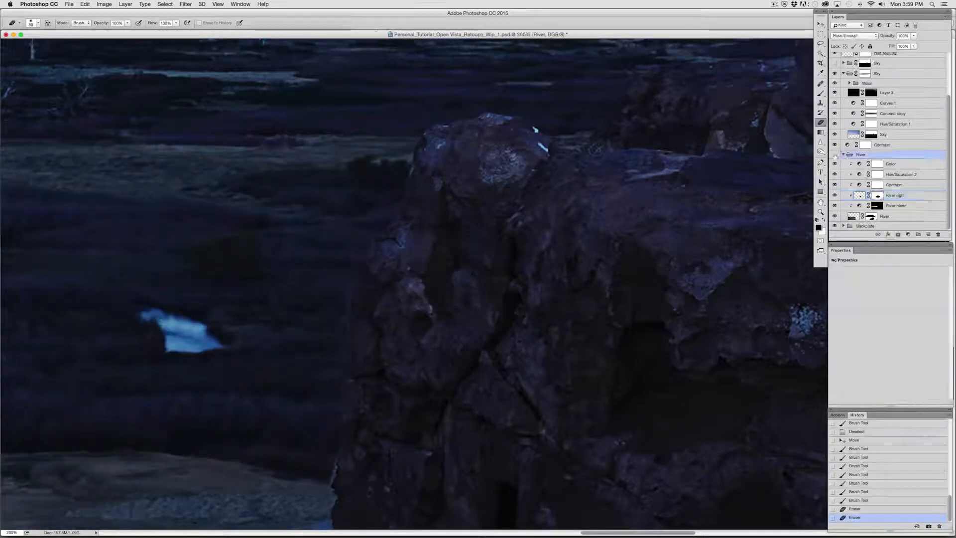
# Step: Hide the River group and select the valley ground along the cliff edge with the Magic Wand, adding neighbouring tones
pyautogui.click(835, 155)
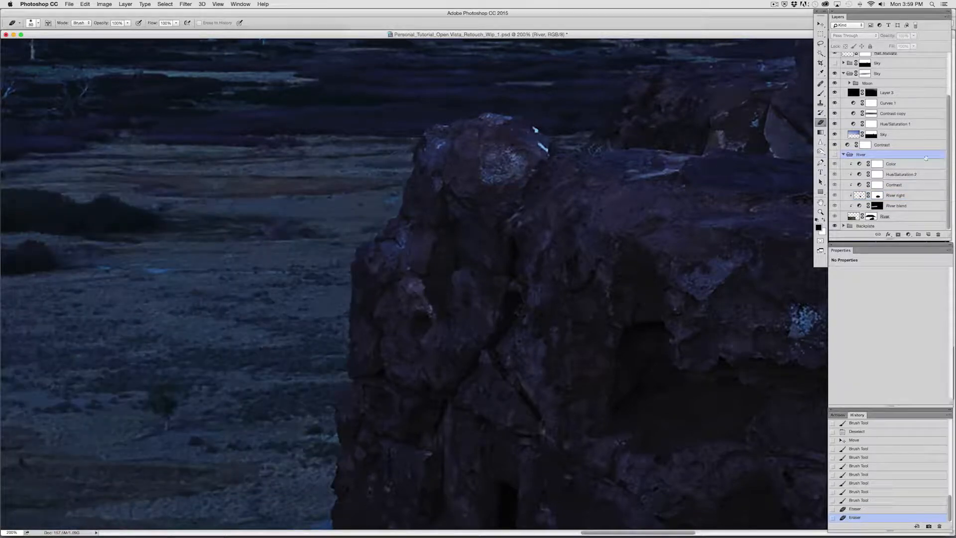
pyautogui.click(819, 56)
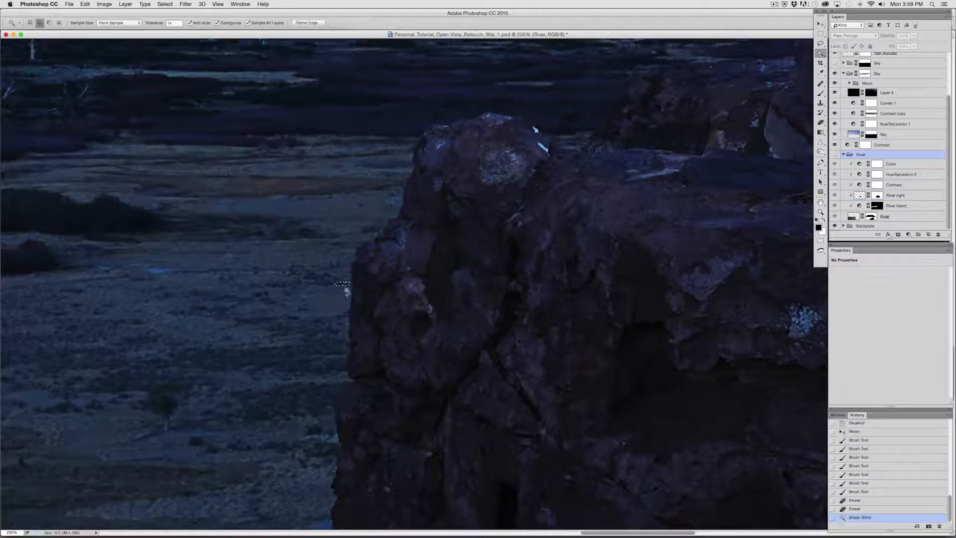
pyautogui.keyDown('shift'); pyautogui.click(347, 293); pyautogui.keyUp('shift')
pyautogui.keyDown('shift'); pyautogui.click(347, 299); pyautogui.keyUp('shift')
pyautogui.keyDown('shift'); pyautogui.click(344, 314); pyautogui.keyUp('shift')
pyautogui.keyDown('shift'); pyautogui.click(339, 343); pyautogui.keyUp('shift')
pyautogui.keyDown('shift'); pyautogui.click(342, 351); pyautogui.keyUp('shift')
pyautogui.keyDown('shift'); pyautogui.click(344, 365); pyautogui.keyUp('shift')
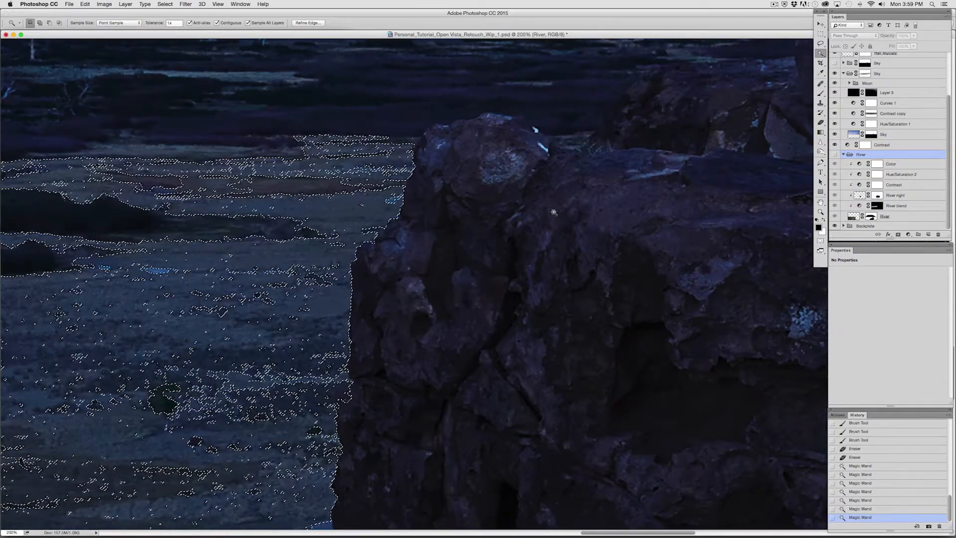
# Step: Feather the valley selection by 1 pixel
pyautogui.rightClick(350, 219)
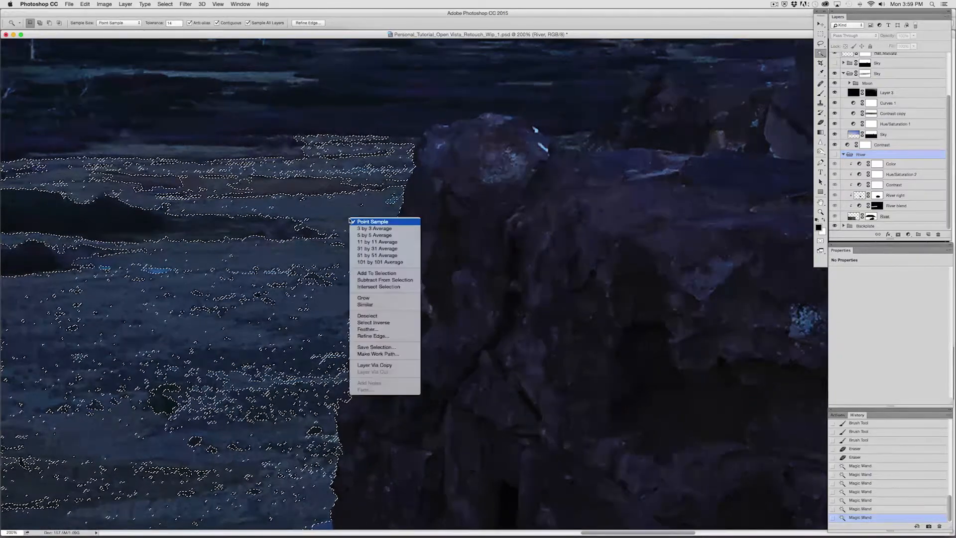
pyautogui.click(368, 329)
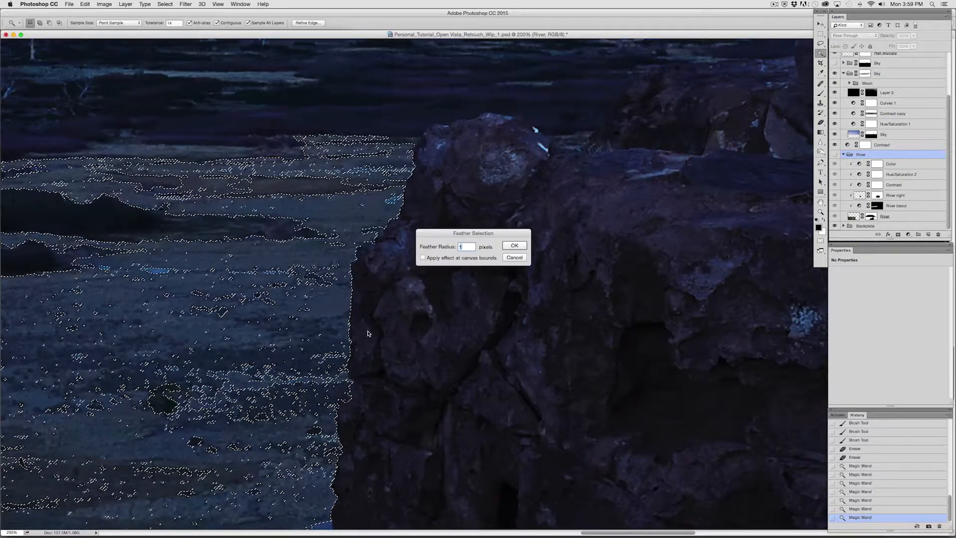
pyautogui.press('Return')
# Step: Add the unselected gaps in the upper valley to the selection with the Lasso, up to the cliff's top
pyautogui.press('l')
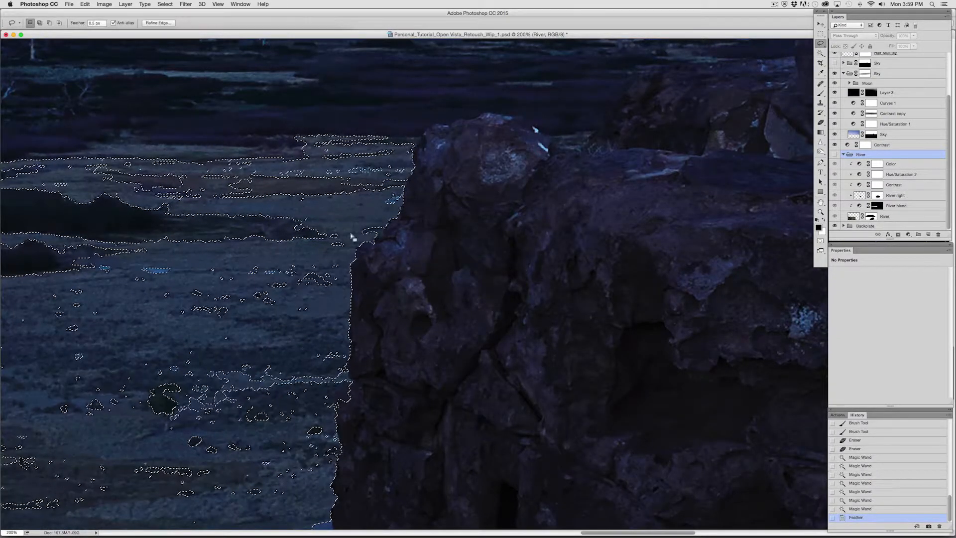
pyautogui.press('shift')
pyautogui.moveTo(349, 230)
pyautogui.mouseDown()
pyautogui.moveTo(379, 240)
pyautogui.moveTo(351, 263)
pyautogui.mouseUp()
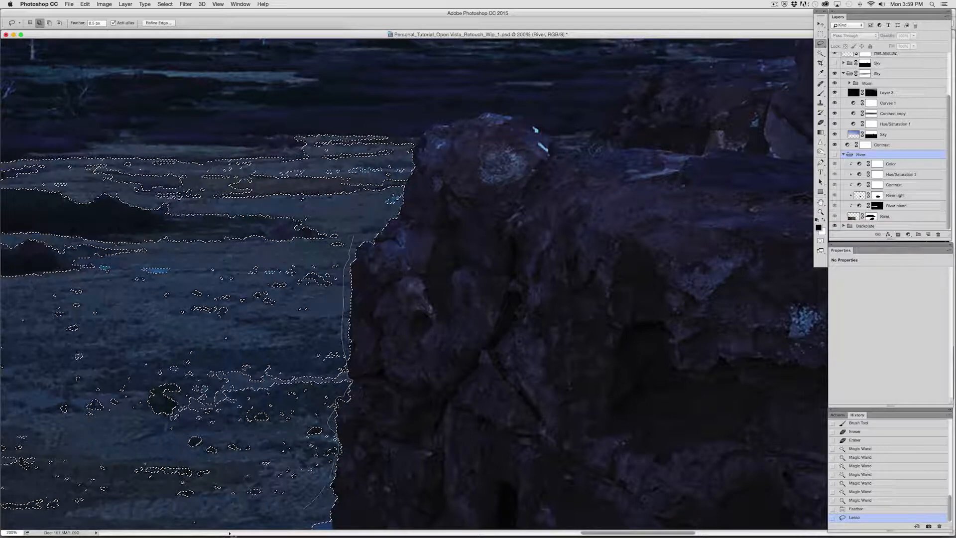
pyautogui.moveTo(230, 532)
pyautogui.mouseDown()
pyautogui.moveTo(199, 144)
pyautogui.moveTo(391, 144)
pyautogui.mouseUp()
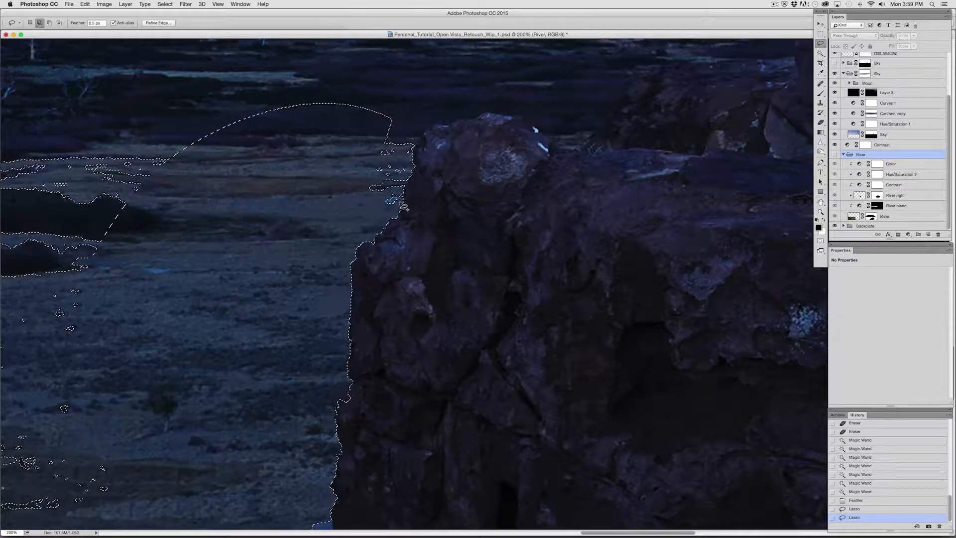
pyautogui.moveTo(412, 129); pyautogui.dragTo(310, 243)
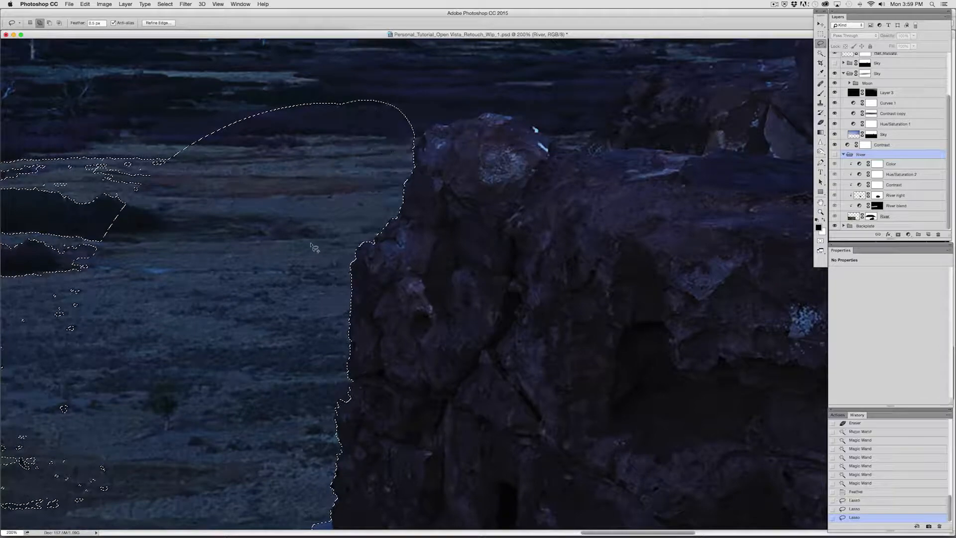
# Step: Lasso the remaining gaps in the lower valley beside the cliff base into the selection
pyautogui.moveTo(192, 217)
pyautogui.mouseDown()
pyautogui.moveTo(10, 299)
pyautogui.moveTo(149, 339)
pyautogui.moveTo(326, 109)
pyautogui.mouseUp()
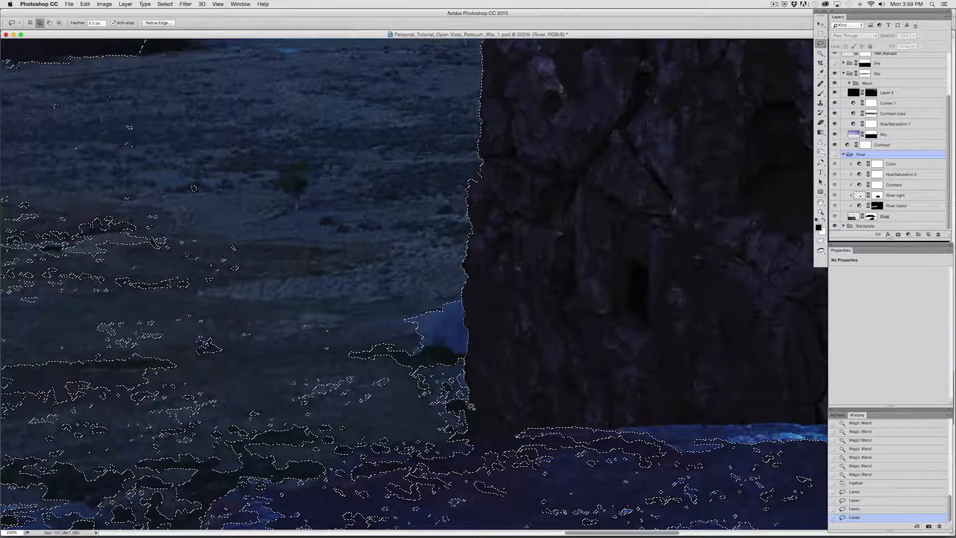
pyautogui.moveTo(468, 438)
pyautogui.mouseDown()
pyautogui.moveTo(167, 468)
pyautogui.moveTo(169, 236)
pyautogui.mouseUp()
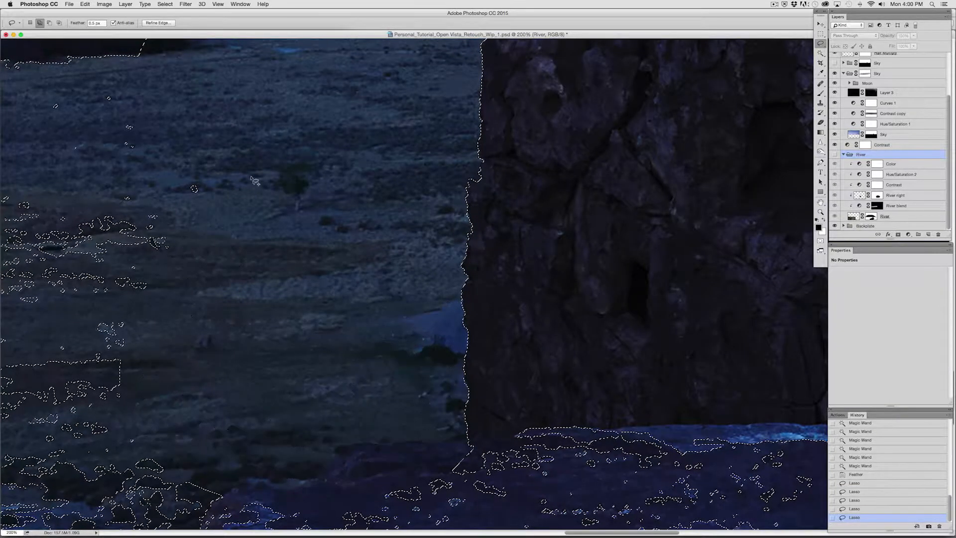
pyautogui.moveTo(278, 454)
pyautogui.mouseDown()
pyautogui.moveTo(245, 528)
pyautogui.moveTo(389, 135)
pyautogui.mouseUp()
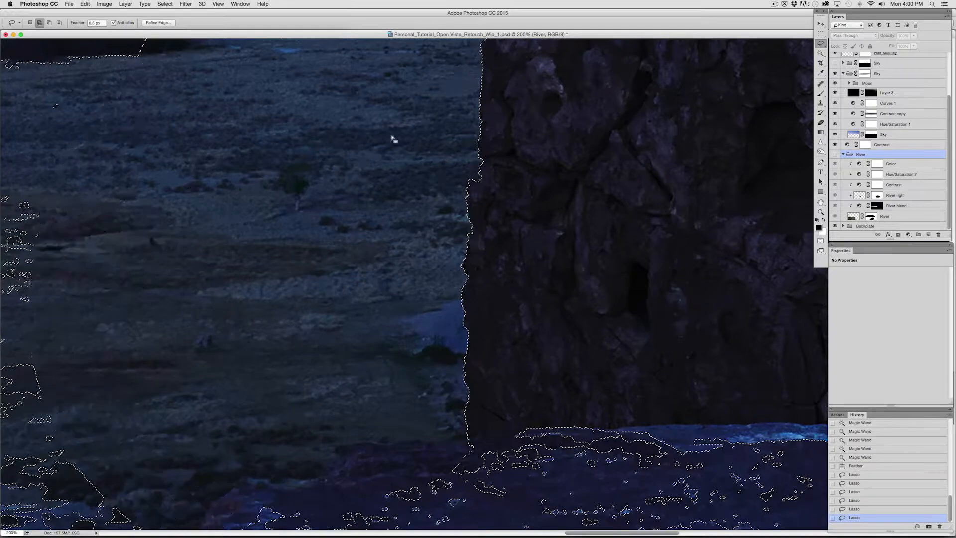
pyautogui.moveTo(389, 189); pyautogui.dragTo(448, 269)
pyautogui.moveTo(298, 319)
pyautogui.mouseDown()
pyautogui.moveTo(82, 254)
pyautogui.moveTo(215, 42)
pyautogui.mouseUp()
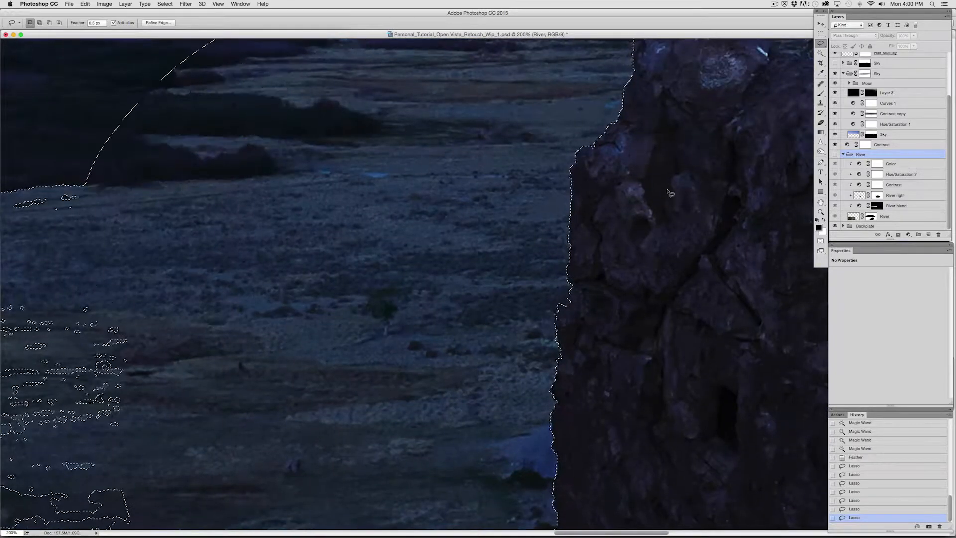
pyautogui.moveTo(509, 301); pyautogui.dragTo(491, 177)
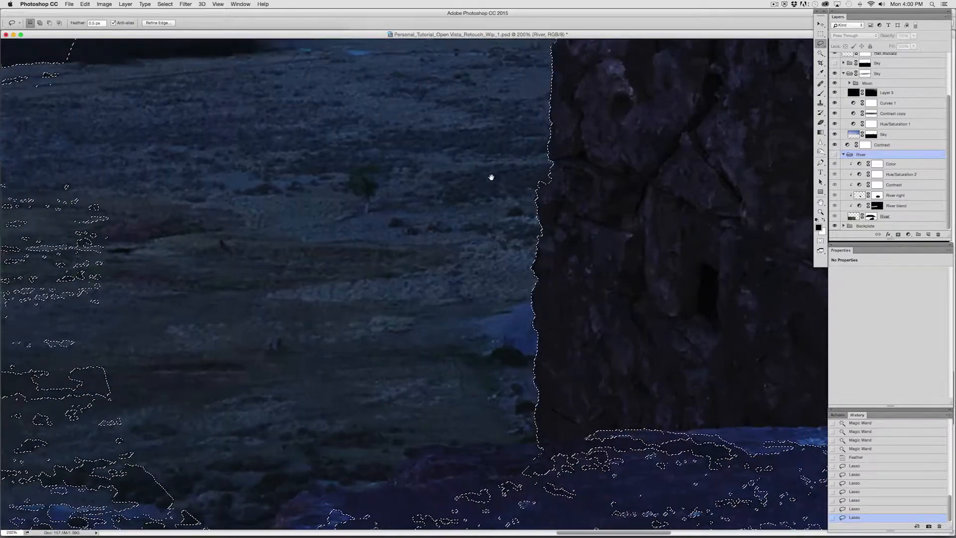
# Step: Show the River group and erase on the River mask within the hidden selection outline to reveal its ground up to the cliff edge
pyautogui.click(835, 154)
pyautogui.moveTo(662, 99); pyautogui.dragTo(543, 310)
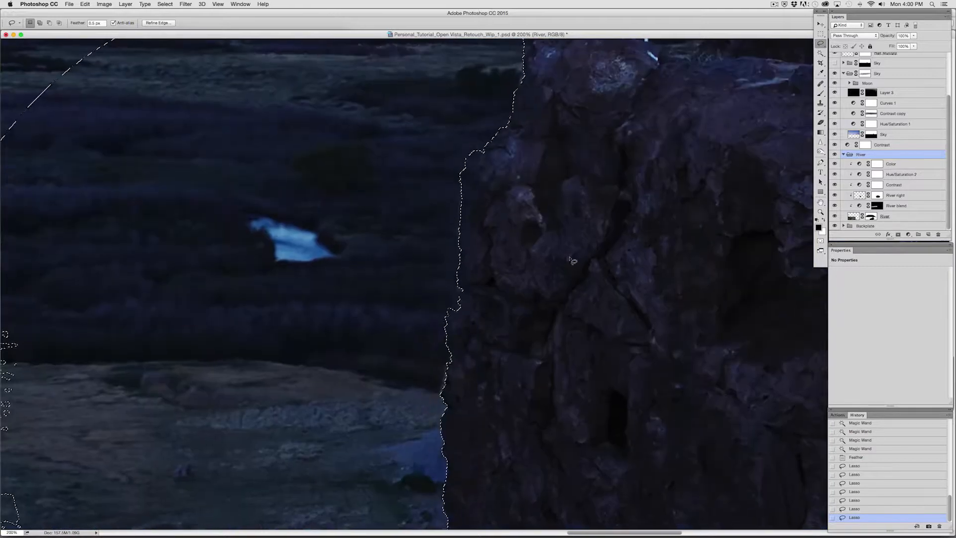
pyautogui.click(871, 218)
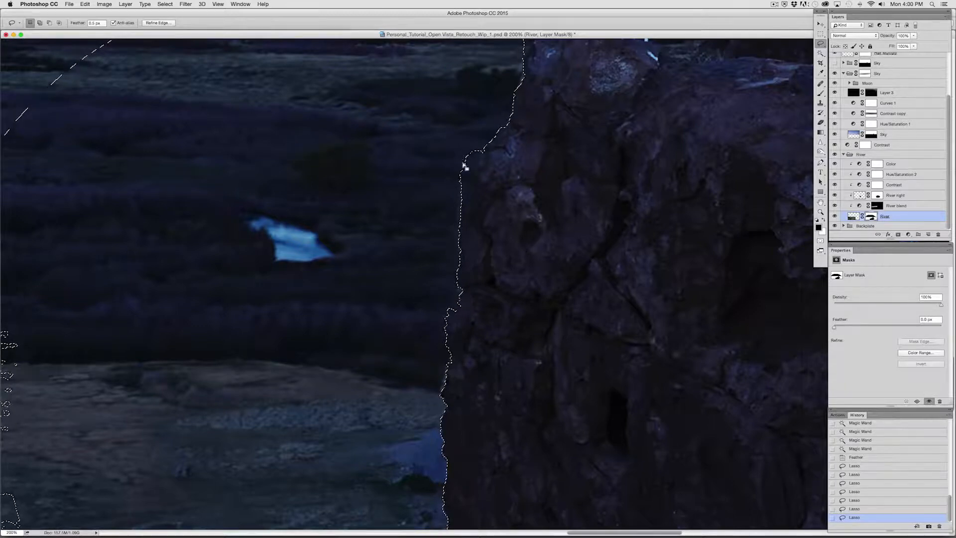
pyautogui.click(821, 123)
pyautogui.scroll(3, 454, 132)
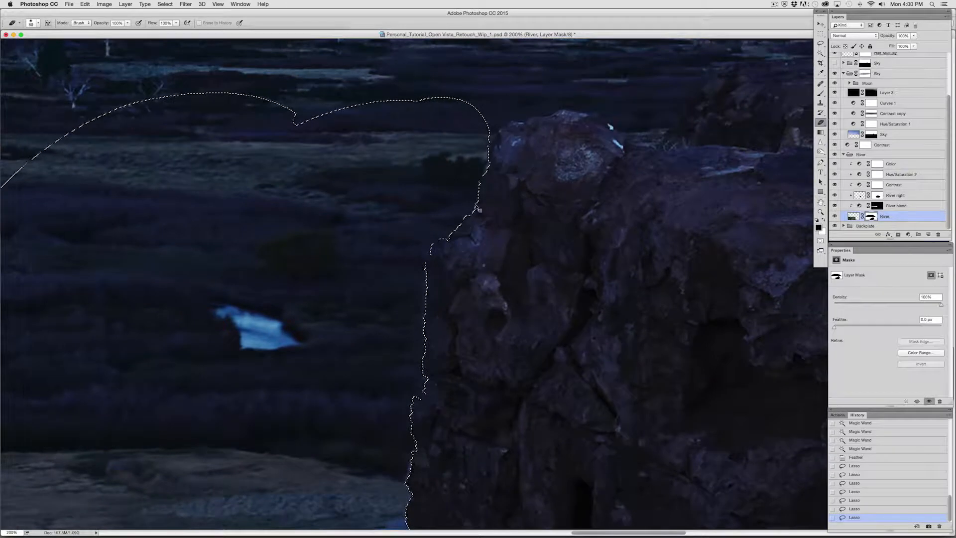
pyautogui.press('super+h')
pyautogui.moveTo(478, 185)
pyautogui.mouseDown()
pyautogui.moveTo(443, 259)
pyautogui.moveTo(447, 242)
pyautogui.moveTo(421, 368)
pyautogui.mouseUp()
pyautogui.moveTo(473, 341); pyautogui.dragTo(499, 203)
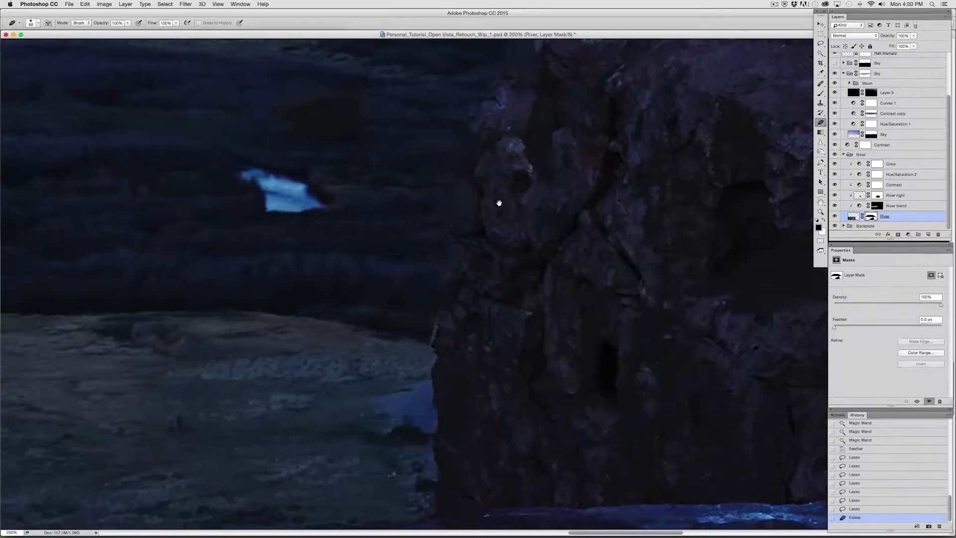
pyautogui.moveTo(453, 238)
pyautogui.mouseDown()
pyautogui.moveTo(433, 328)
pyautogui.moveTo(438, 350)
pyautogui.moveTo(459, 244)
pyautogui.moveTo(525, 148)
pyautogui.mouseUp()
pyautogui.moveTo(525, 225); pyautogui.dragTo(492, 305)
pyautogui.moveTo(412, 312)
pyautogui.mouseDown()
pyautogui.moveTo(484, 101)
pyautogui.moveTo(471, 159)
pyautogui.moveTo(423, 211)
pyautogui.moveTo(404, 399)
pyautogui.moveTo(420, 421)
pyautogui.mouseUp()
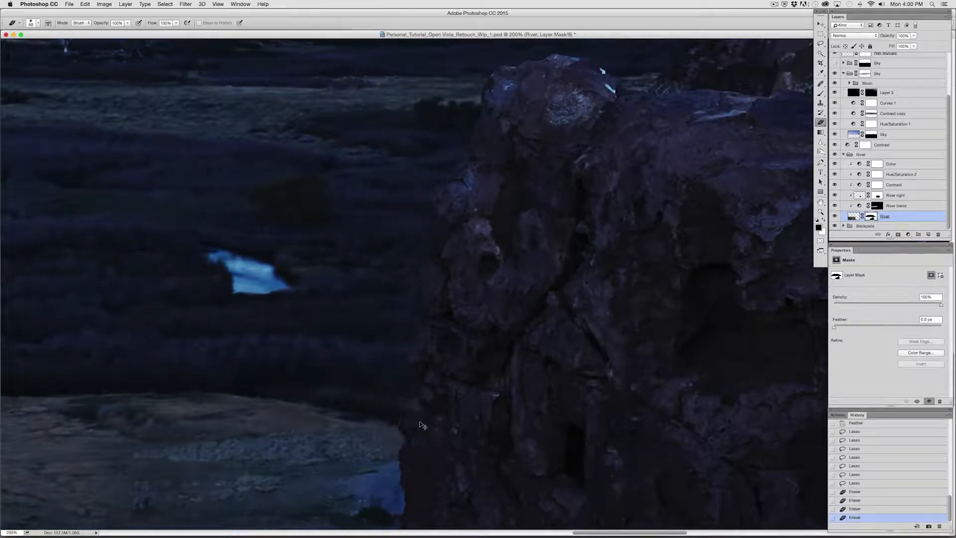
# Step: Invert the selection and paint black on the River mask along the cliff edge to bring back the rock
pyautogui.press('super+shift+i')
pyautogui.press('super+h')
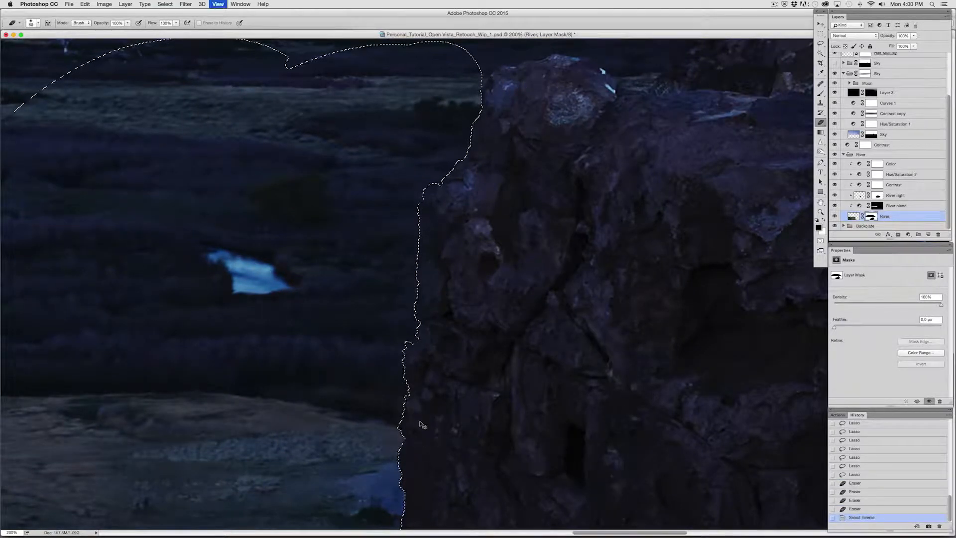
pyautogui.click(821, 94)
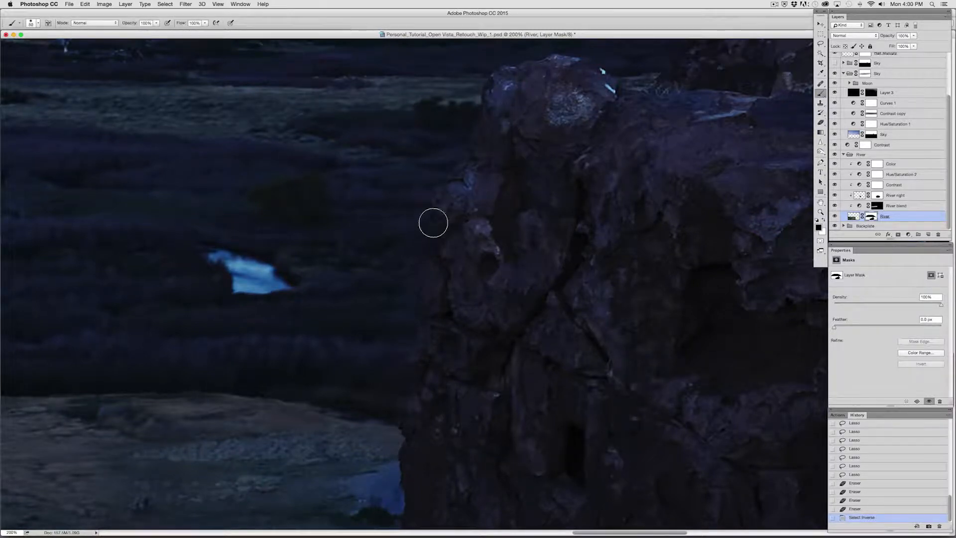
pyautogui.moveTo(409, 432)
pyautogui.mouseDown()
pyautogui.moveTo(421, 204)
pyautogui.moveTo(506, 156)
pyautogui.mouseUp()
pyautogui.moveTo(428, 202); pyautogui.dragTo(510, 105)
pyautogui.moveTo(469, 135)
pyautogui.mouseDown()
pyautogui.moveTo(486, 92)
pyautogui.moveTo(524, 95)
pyautogui.mouseUp()
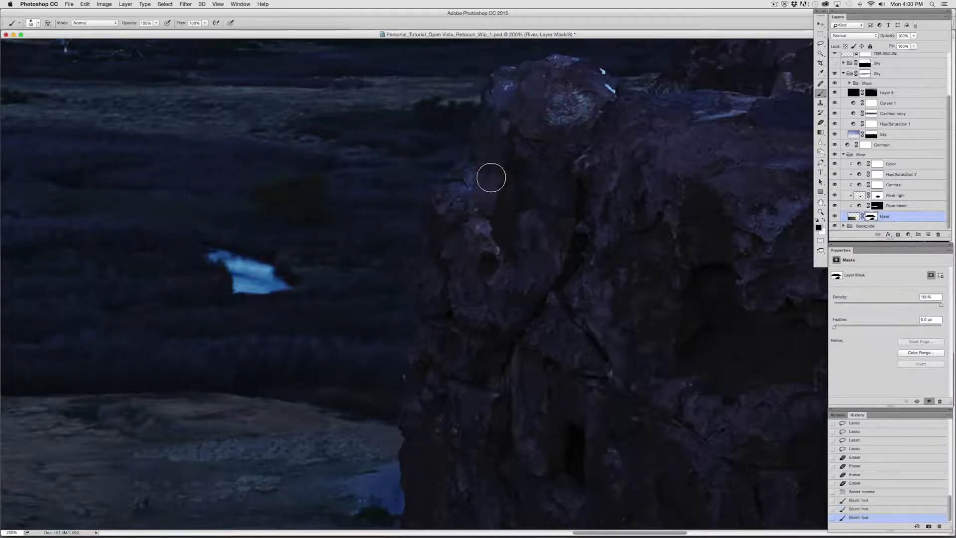
pyautogui.moveTo(421, 437); pyautogui.dragTo(422, 453)
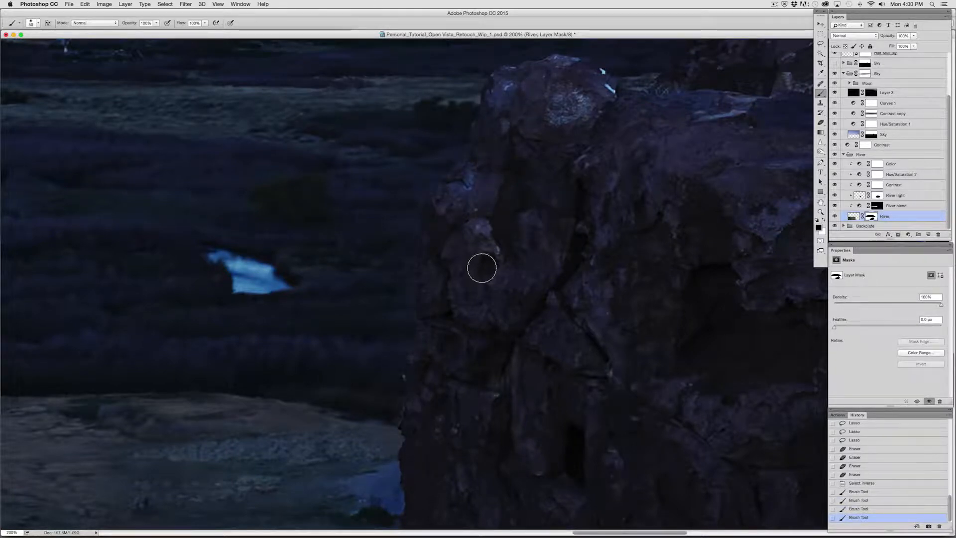
pyautogui.moveTo(461, 272); pyautogui.dragTo(467, 279)
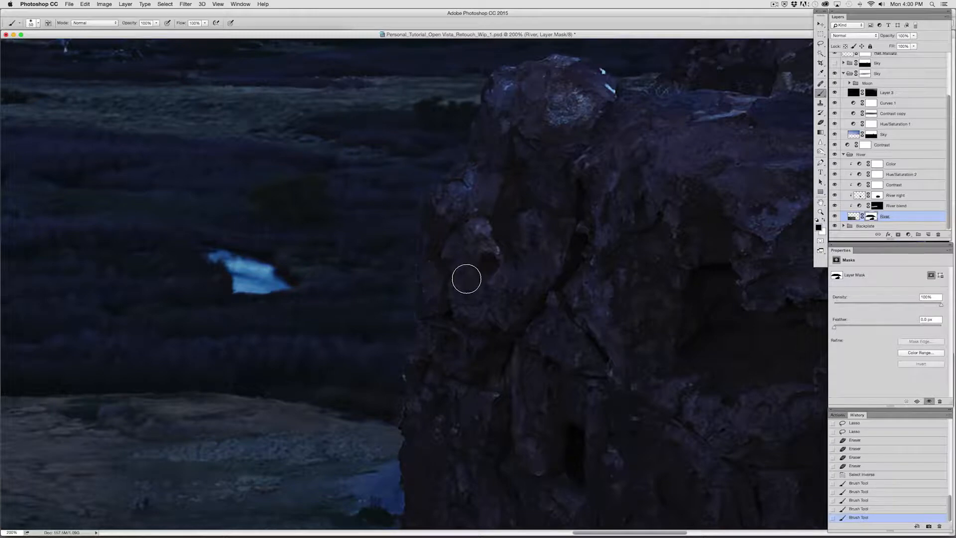
# Step: Drop the selection and lasso a strip of valley hugging the cliff's uneven edge around its middle section
pyautogui.press('super+plus')
pyautogui.press('super+plus')
pyautogui.moveTo(655, 204); pyautogui.dragTo(675, 181)
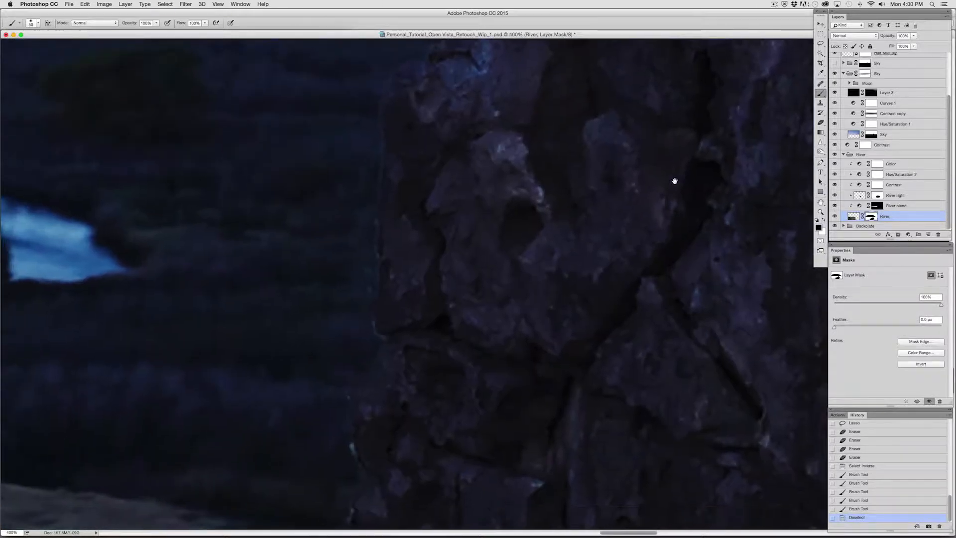
pyautogui.click(821, 43)
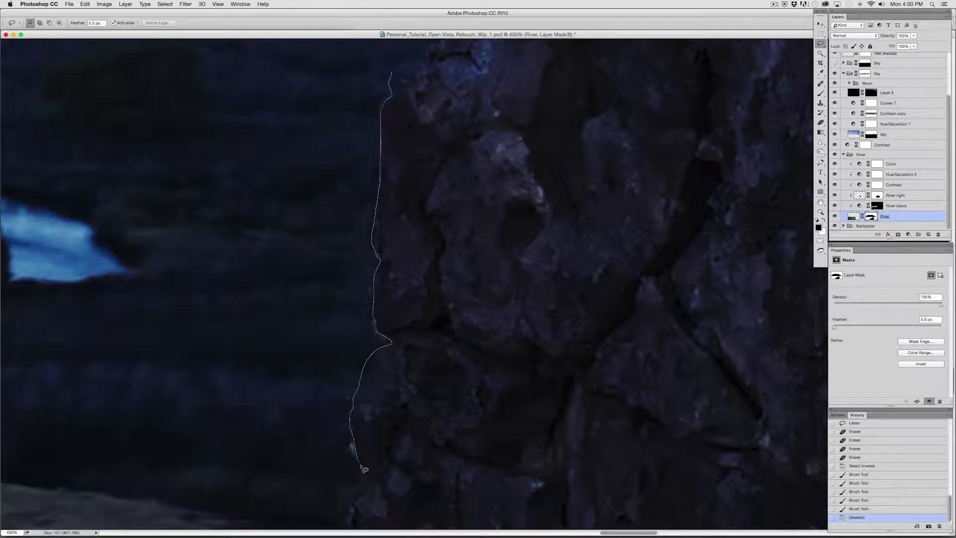
pyautogui.moveTo(346, 530)
pyautogui.mouseDown()
pyautogui.moveTo(262, 133)
pyautogui.moveTo(389, 70)
pyautogui.moveTo(429, 104)
pyautogui.mouseUp()
pyautogui.scroll(5, 408, 327)
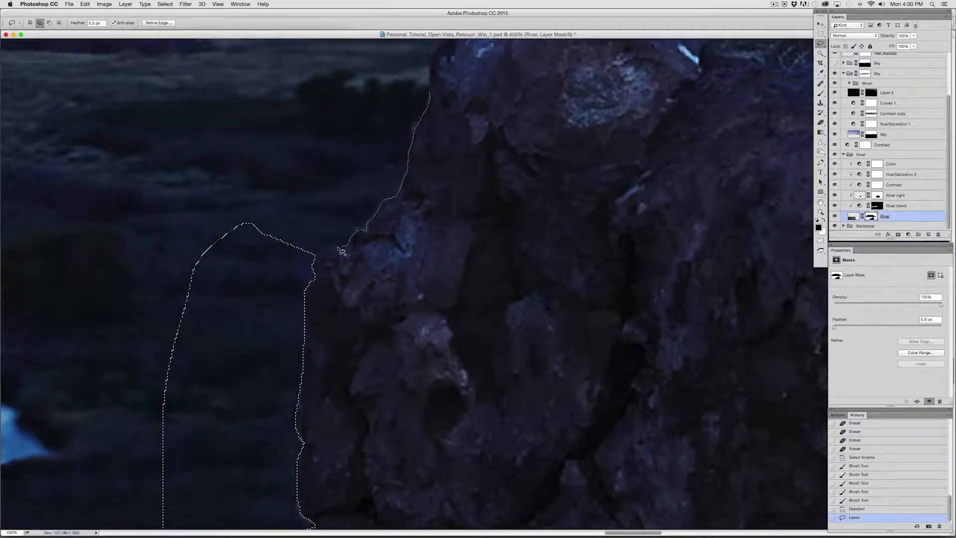
# Step: Extend the lasso selection along the cliff edge, up toward the rock's top and down beside the cliff base
pyautogui.moveTo(295, 264)
pyautogui.mouseDown()
pyautogui.moveTo(381, 93)
pyautogui.moveTo(424, 92)
pyautogui.mouseUp()
pyautogui.moveTo(431, 184)
pyautogui.mouseDown()
pyautogui.moveTo(349, 431)
pyautogui.moveTo(493, 59)
pyautogui.mouseUp()
pyautogui.moveTo(261, 478)
pyautogui.mouseDown()
pyautogui.moveTo(357, 254)
pyautogui.moveTo(354, 139)
pyautogui.mouseUp()
pyautogui.moveTo(316, 429); pyautogui.dragTo(307, 454)
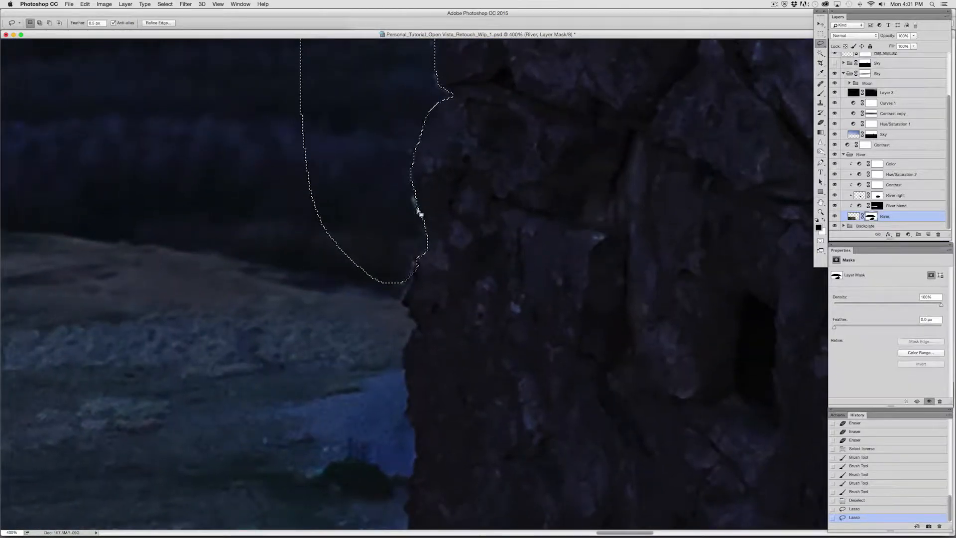
pyautogui.moveTo(423, 212); pyautogui.dragTo(423, 51)
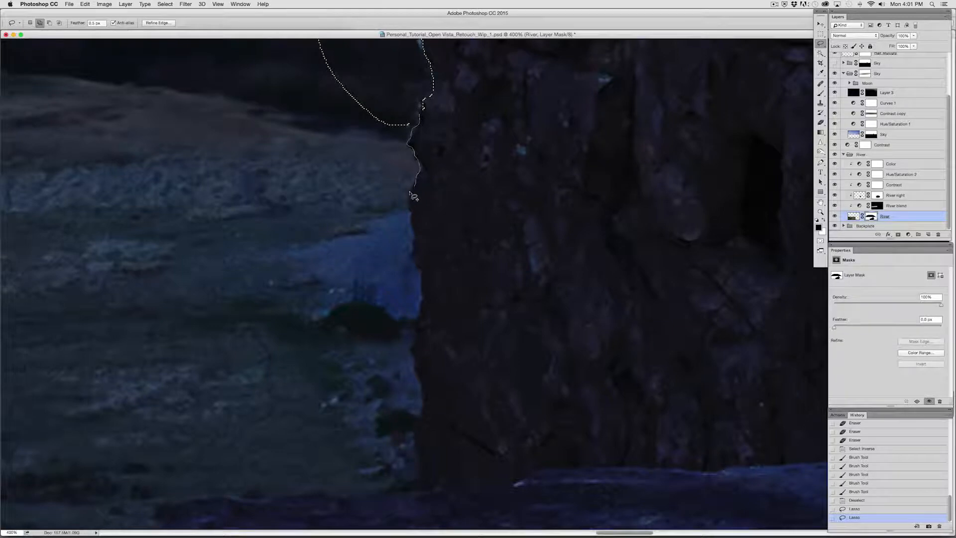
pyautogui.moveTo(381, 279)
pyautogui.mouseDown()
pyautogui.moveTo(107, 316)
pyautogui.moveTo(311, 89)
pyautogui.moveTo(352, 335)
pyautogui.moveTo(297, 301)
pyautogui.mouseUp()
# Step: Fill the selection on the River mask so its ground shows up to the cliff edge, and deselect
pyautogui.press('super+BackSpace')
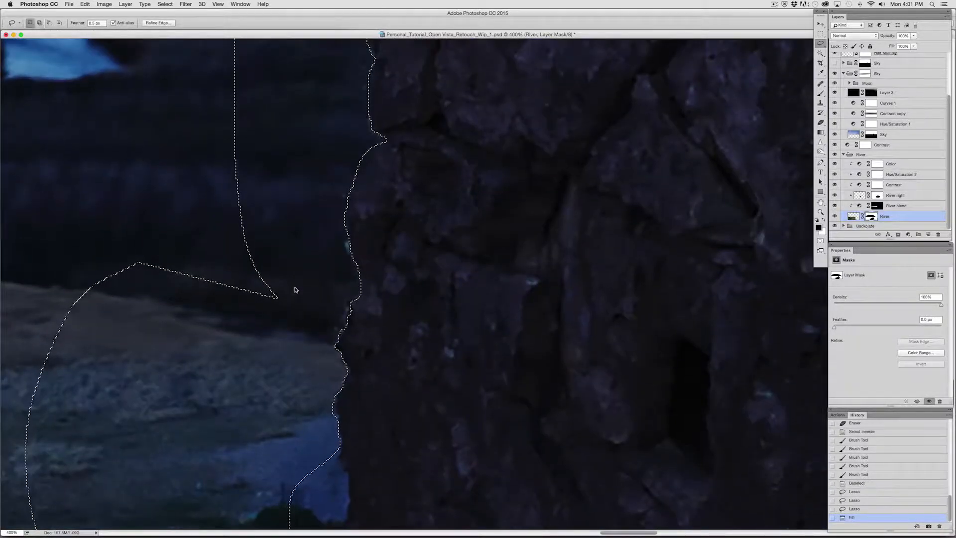
pyautogui.press('super+z')
pyautogui.hotkey('alt', 'BackSpace')
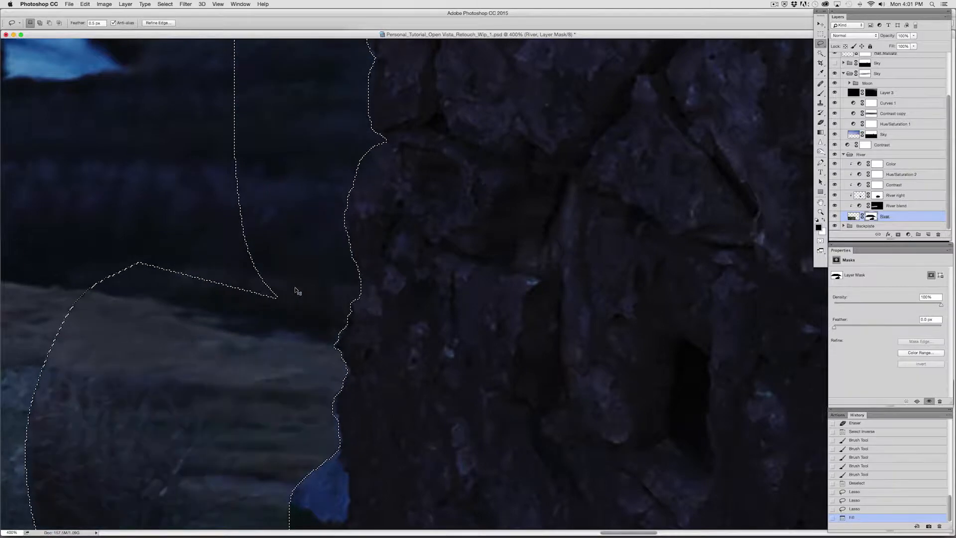
pyautogui.press('super+d')
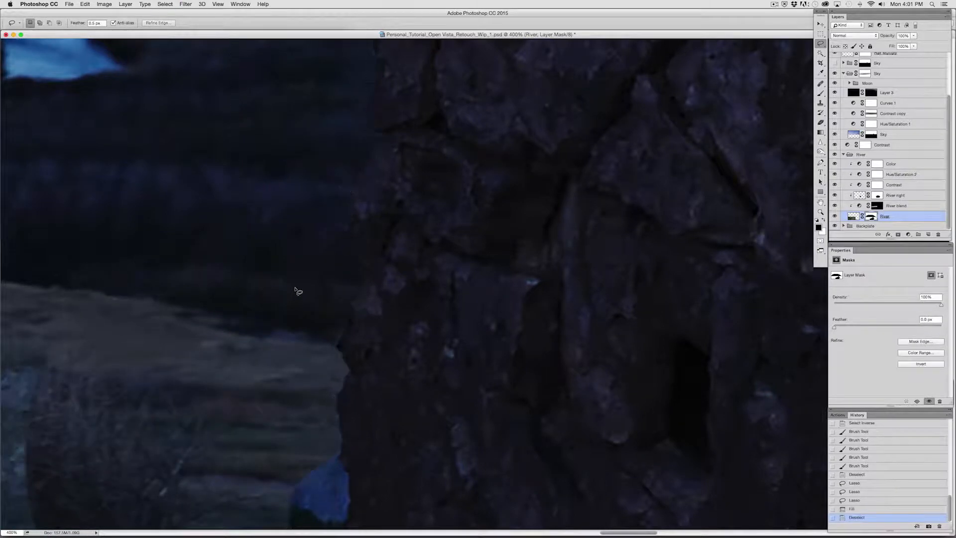
# Step: Paint black on the River mask over the rounded dark patch beside the cliff base to blend it into the ground
pyautogui.moveTo(404, 378); pyautogui.dragTo(547, 209)
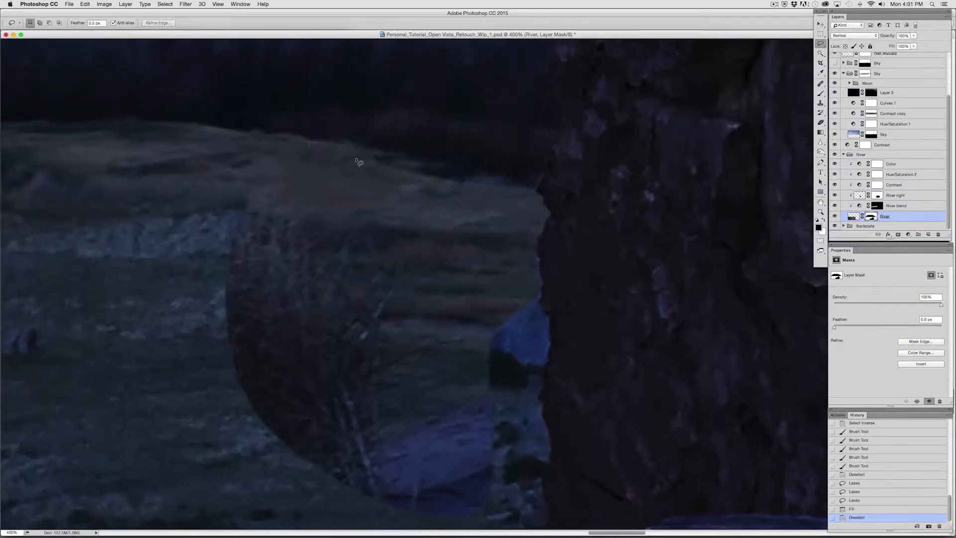
pyautogui.click(821, 122)
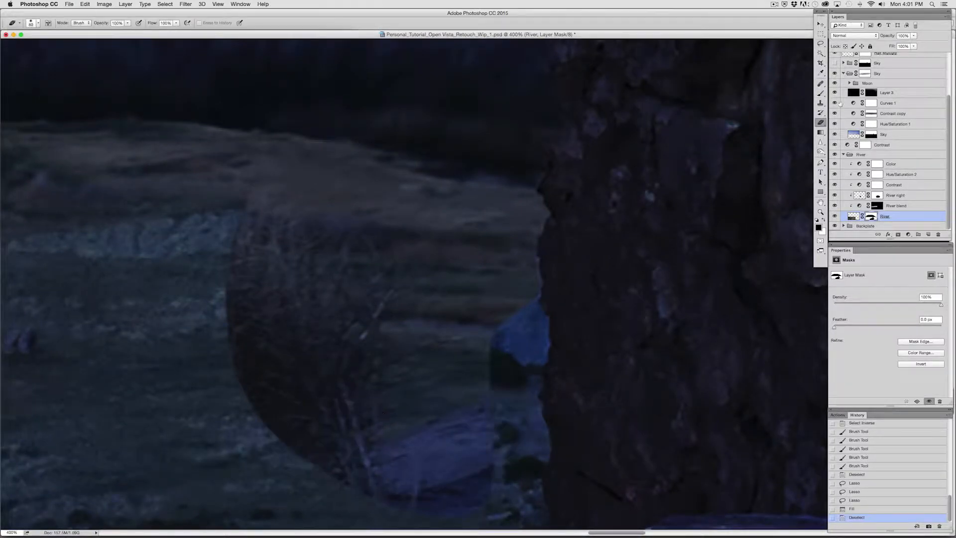
pyautogui.press('b')
pyautogui.moveTo(309, 493)
pyautogui.mouseDown()
pyautogui.moveTo(252, 480)
pyautogui.moveTo(319, 423)
pyautogui.mouseUp()
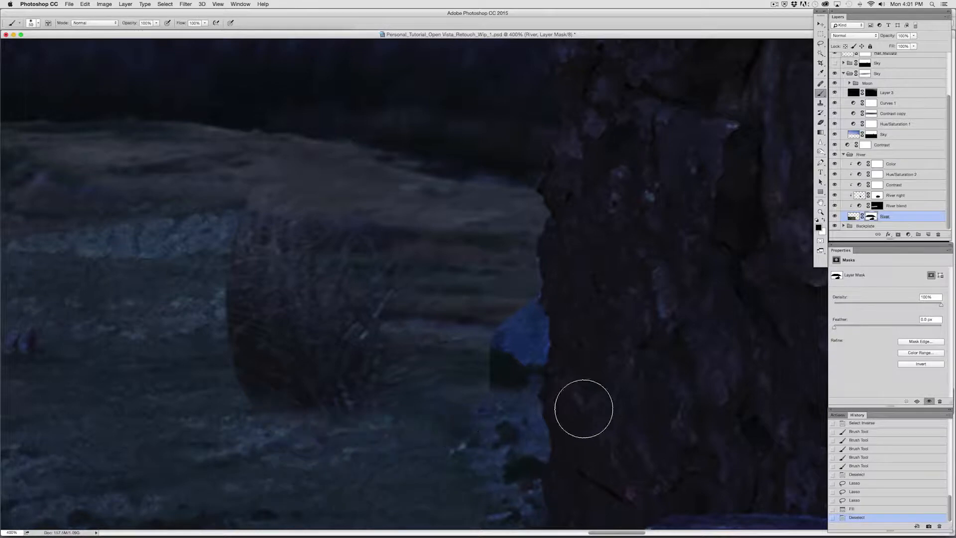
pyautogui.moveTo(584, 409); pyautogui.dragTo(208, 390)
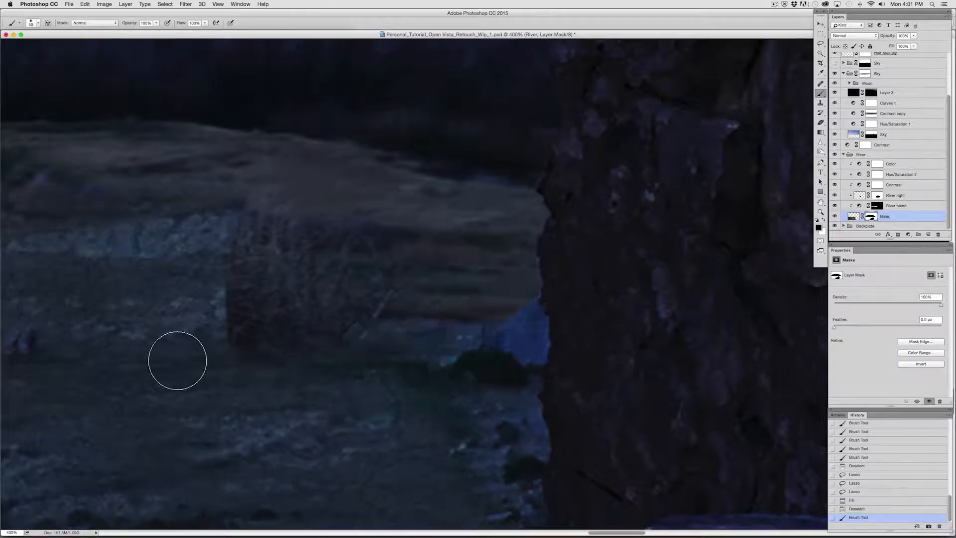
pyautogui.moveTo(177, 358)
pyautogui.mouseDown()
pyautogui.moveTo(288, 314)
pyautogui.moveTo(606, 288)
pyautogui.moveTo(354, 255)
pyautogui.moveTo(425, 231)
pyautogui.moveTo(192, 234)
pyautogui.moveTo(658, 278)
pyautogui.mouseUp()
pyautogui.moveTo(322, 296); pyautogui.dragTo(653, 405)
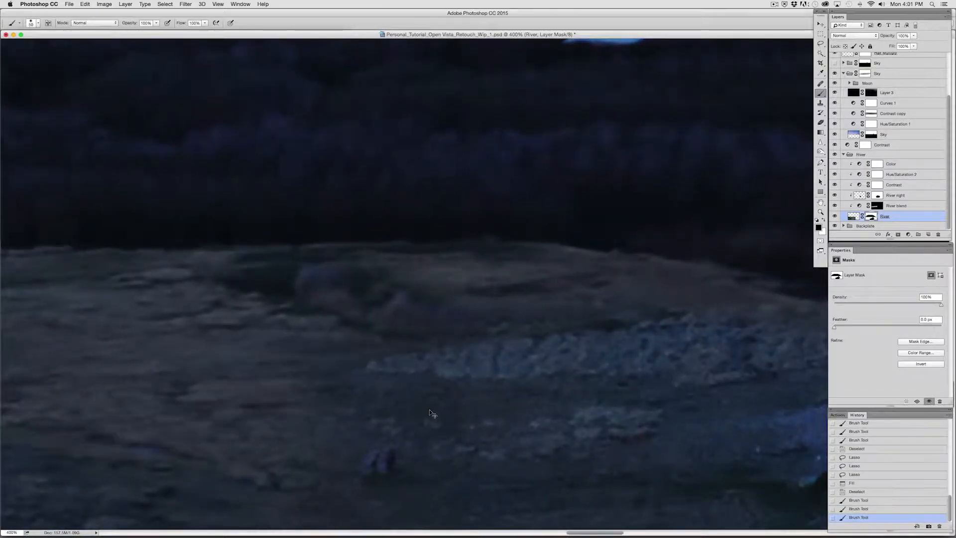
# Step: Inspect the whole composite and the valley ground beside the cliff for visible seams
pyautogui.press('super+0')
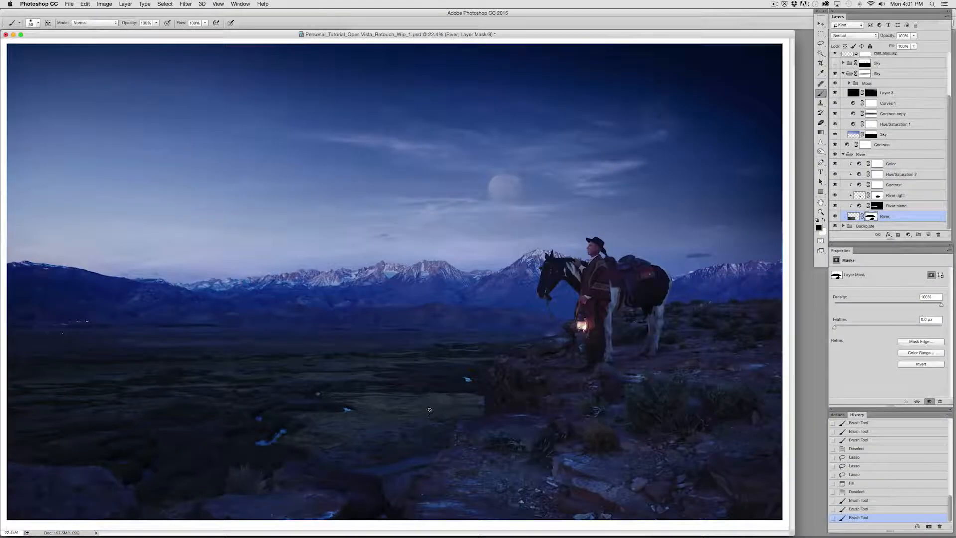
pyautogui.press('super+minus')
pyautogui.press('super+minus')
pyautogui.press('super+minus')
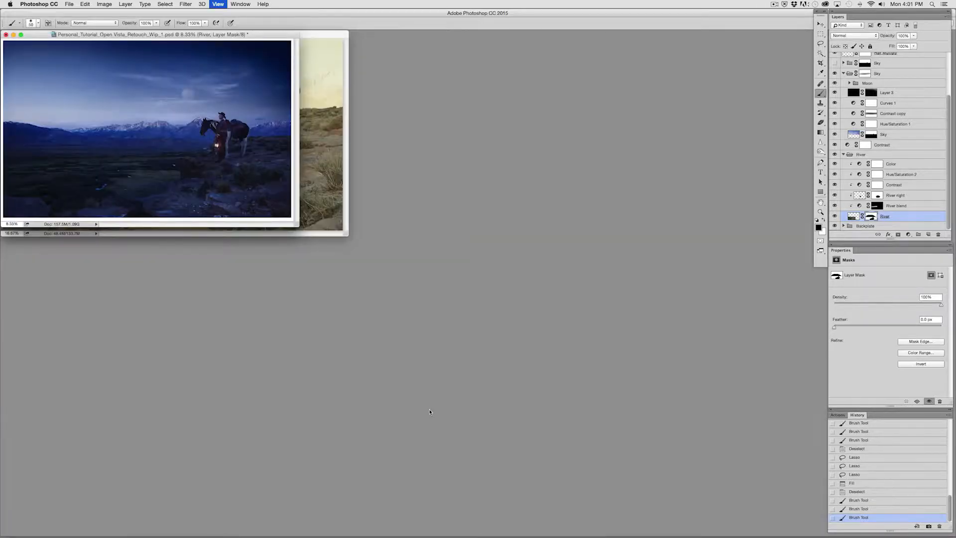
pyautogui.press('super+plus')
pyautogui.press('super+plus')
pyautogui.press('super+plus')
pyautogui.press('super+plus')
pyautogui.press('super+plus')
pyautogui.press('super+plus')
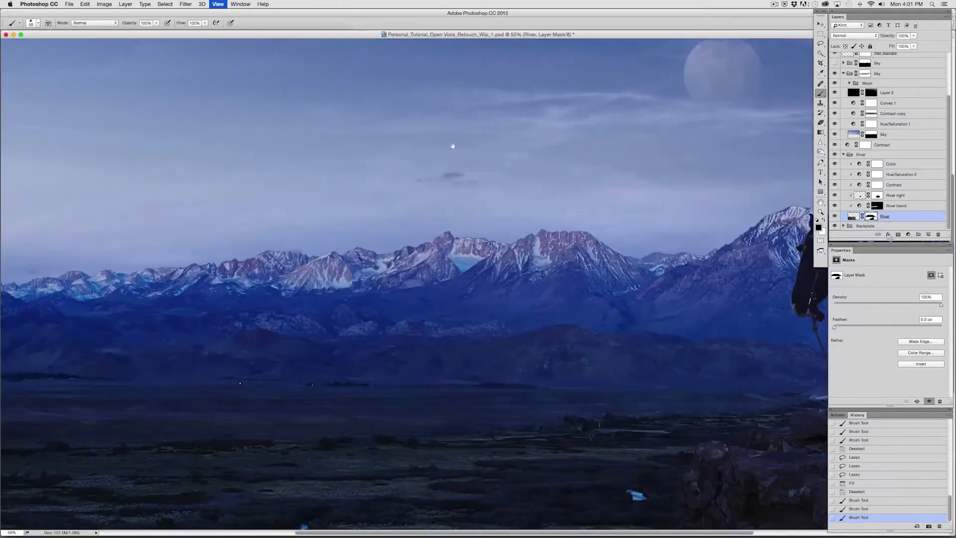
pyautogui.moveTo(637, 448); pyautogui.dragTo(536, 294)
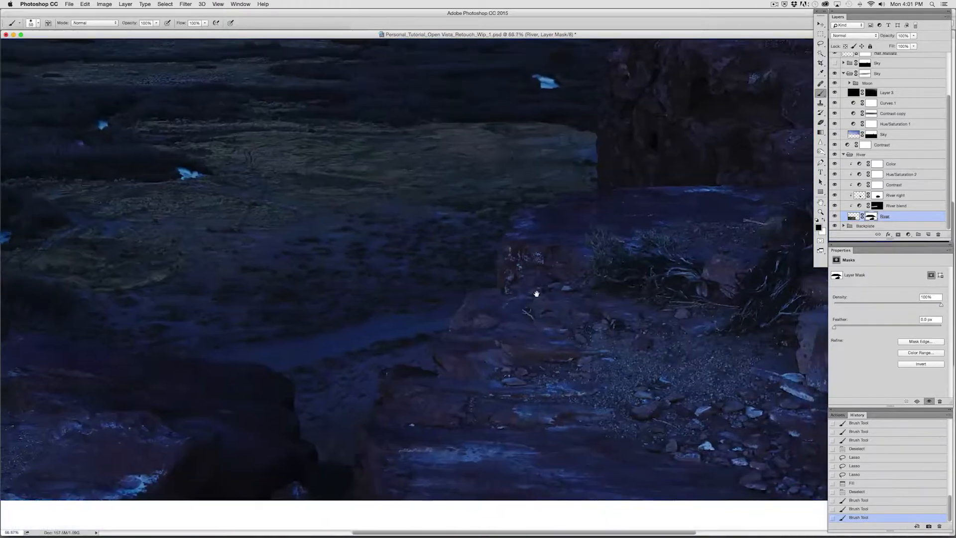
pyautogui.moveTo(477, 283); pyautogui.dragTo(446, 413)
pyautogui.moveTo(517, 266); pyautogui.dragTo(542, 297)
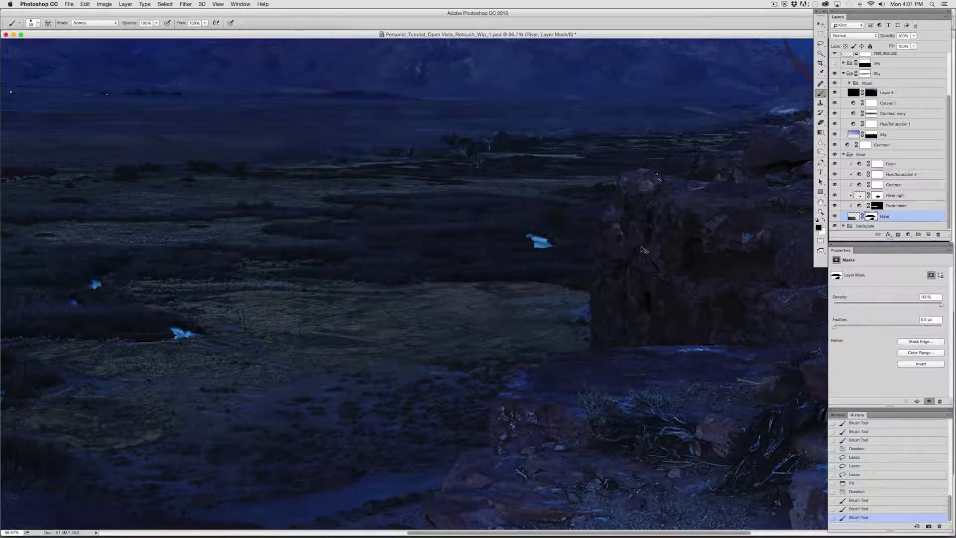
pyautogui.press('super+plus')
pyautogui.press('super+plus')
pyautogui.moveTo(563, 346); pyautogui.dragTo(487, 248)
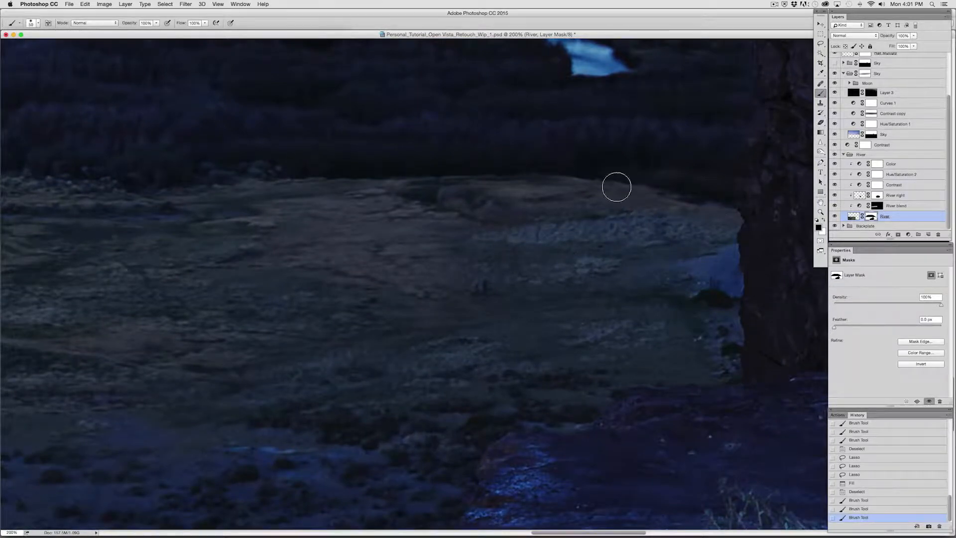
pyautogui.moveTo(508, 210)
pyautogui.mouseDown()
pyautogui.moveTo(495, 333)
pyautogui.moveTo(522, 294)
pyautogui.moveTo(470, 289)
pyautogui.moveTo(604, 301)
pyautogui.moveTo(548, 246)
pyautogui.moveTo(449, 246)
pyautogui.moveTo(357, 260)
pyautogui.moveTo(406, 308)
pyautogui.moveTo(234, 392)
pyautogui.moveTo(90, 481)
pyautogui.mouseUp()
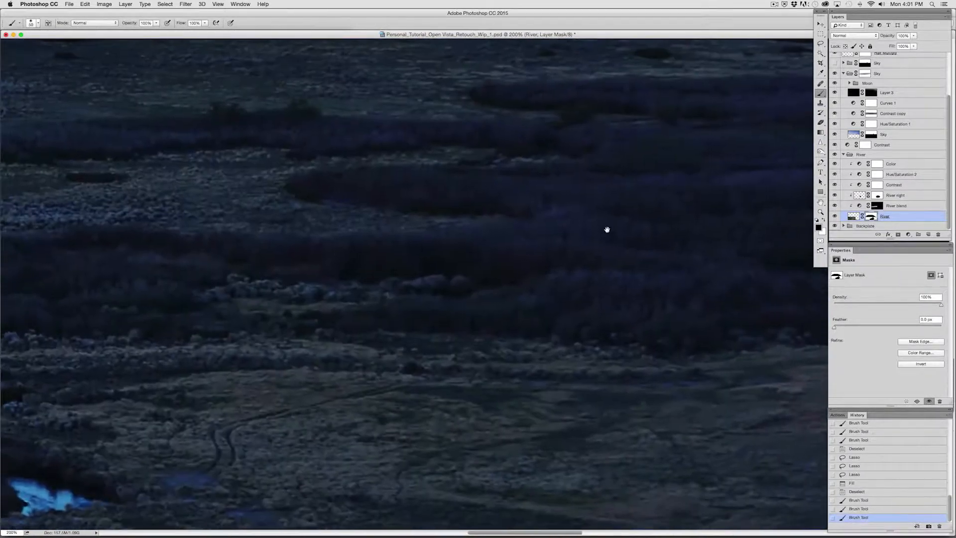
pyautogui.moveTo(626, 259); pyautogui.dragTo(76, 302)
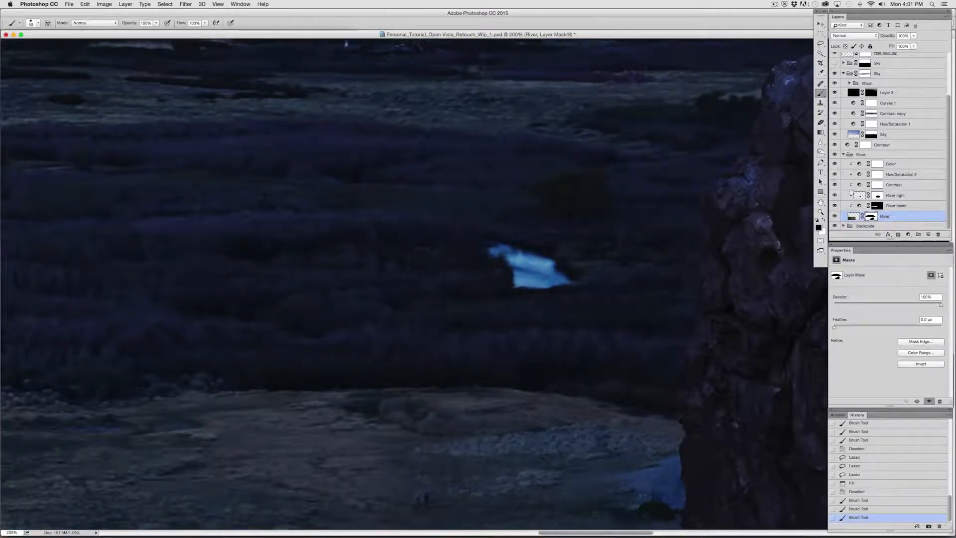
# Step: Compare the valley with the River group hidden and shown, and examine the ground out to the cliff
pyautogui.click(834, 157)
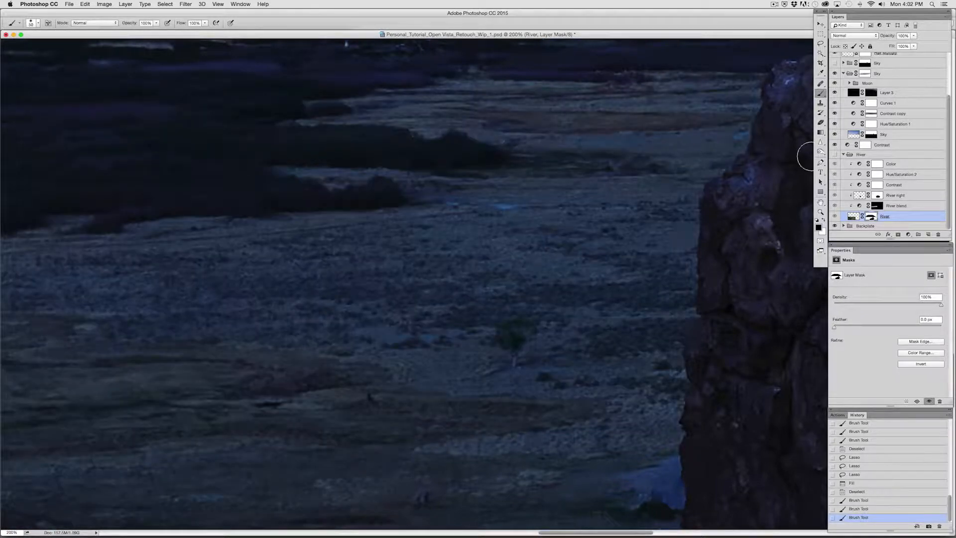
pyautogui.click(835, 155)
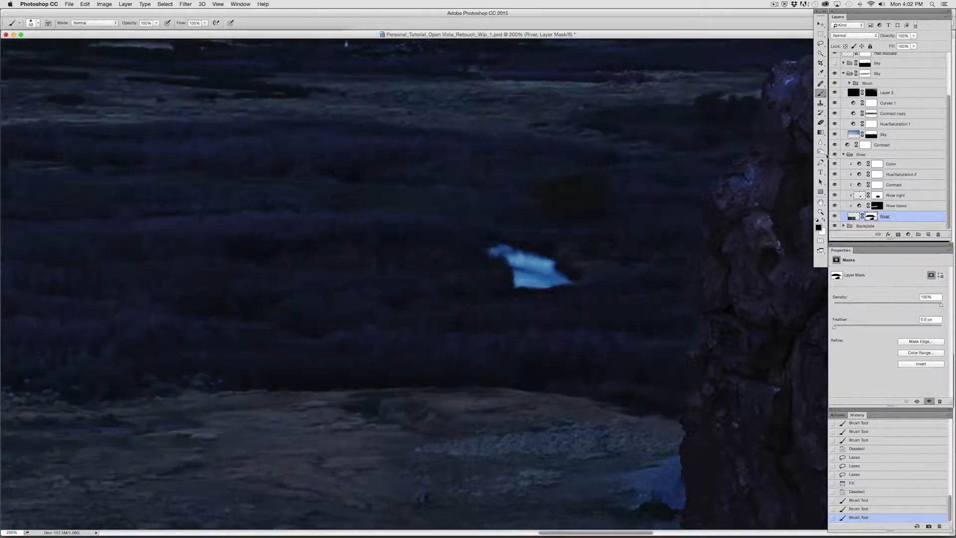
pyautogui.press('super+minus')
pyautogui.moveTo(294, 374); pyautogui.dragTo(622, 219)
pyautogui.moveTo(495, 162); pyautogui.dragTo(384, 248)
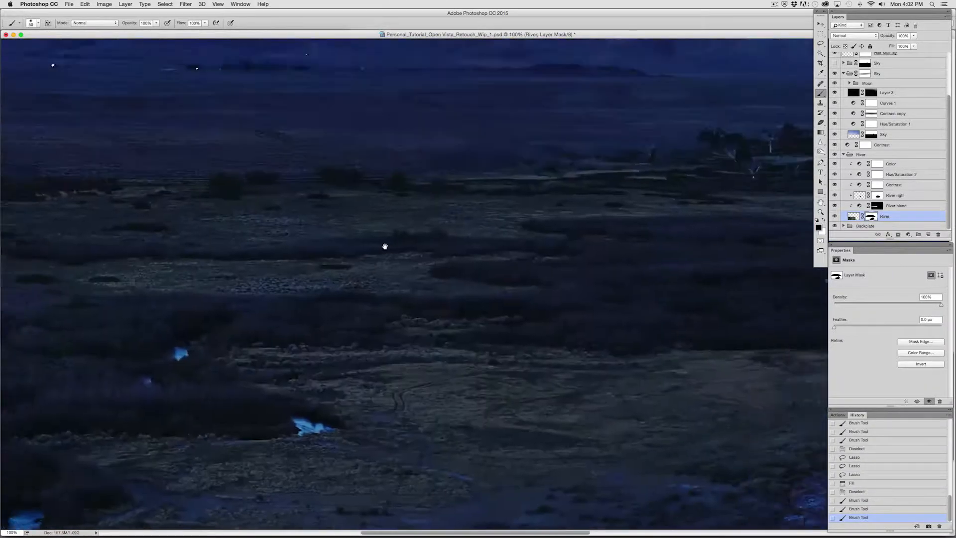
pyautogui.moveTo(671, 306); pyautogui.dragTo(300, 281)
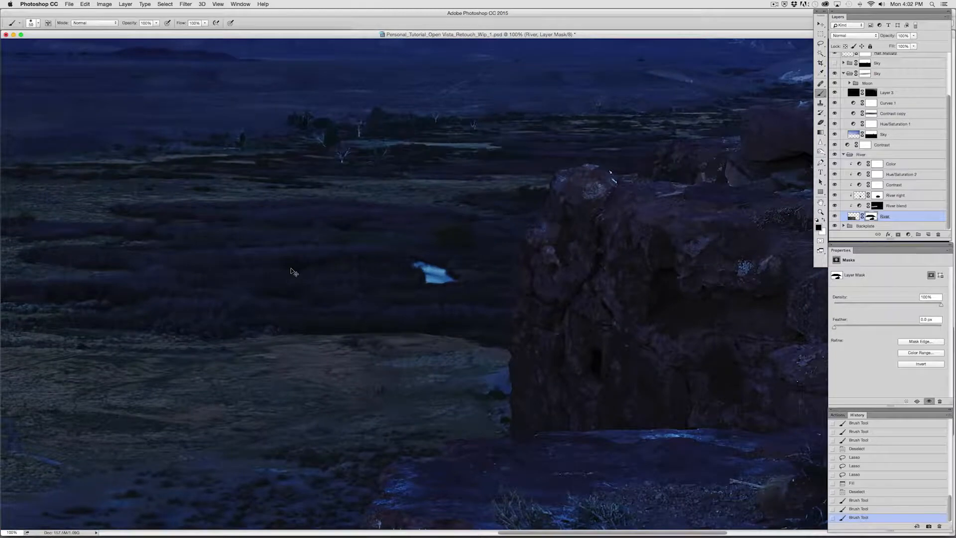
# Step: Add a layer mask to the River group
pyautogui.press('super+0')
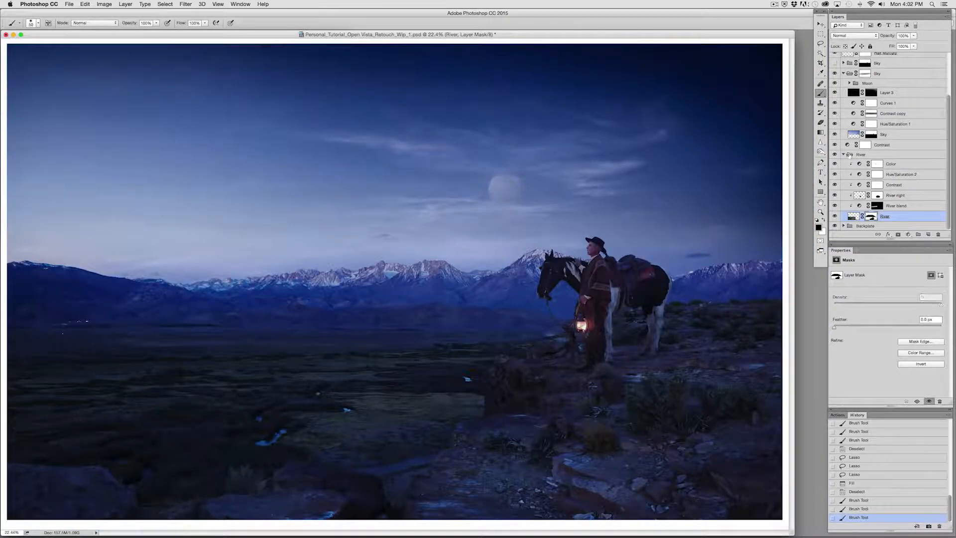
pyautogui.click(864, 154)
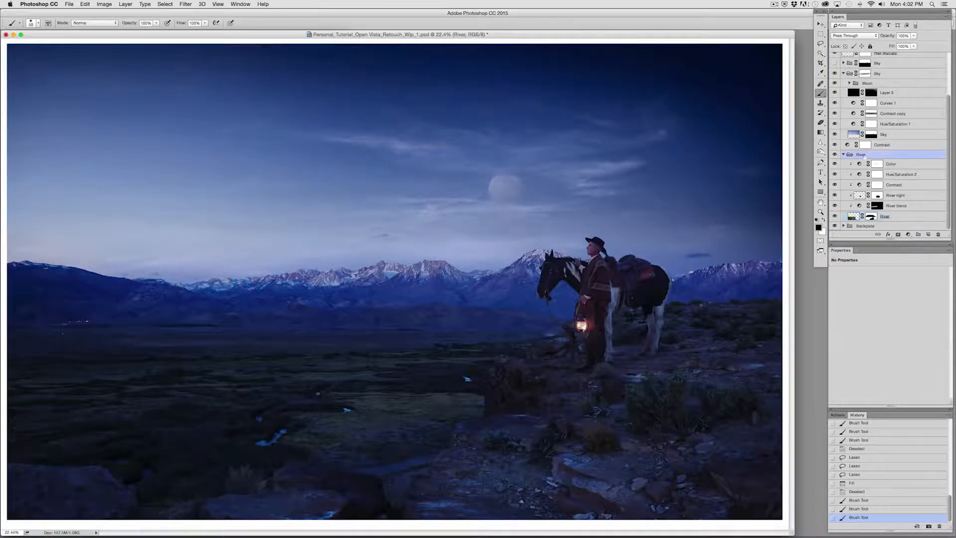
pyautogui.click(897, 234)
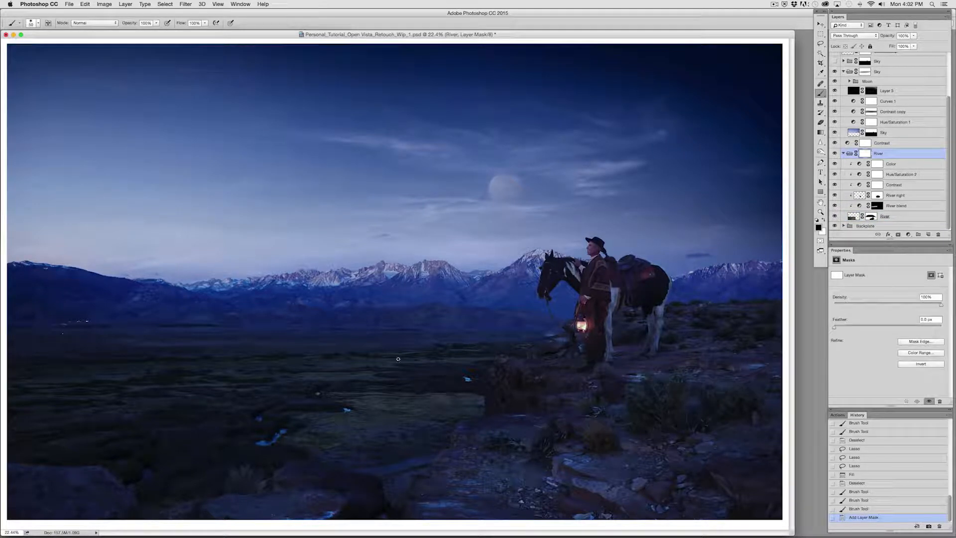
# Step: Enlarge the brush to 600 px and paint black on the River group's mask across the far valley and the ground beside the cliff
pyautogui.press(']')
pyautogui.press(']')
pyautogui.press(']')
pyautogui.press(']')
pyautogui.press(']')
pyautogui.press(']')
pyautogui.press(']')
pyautogui.press(']')
pyautogui.press(']')
pyautogui.press(']')
pyautogui.moveTo(498, 378); pyautogui.dragTo(340, 380)
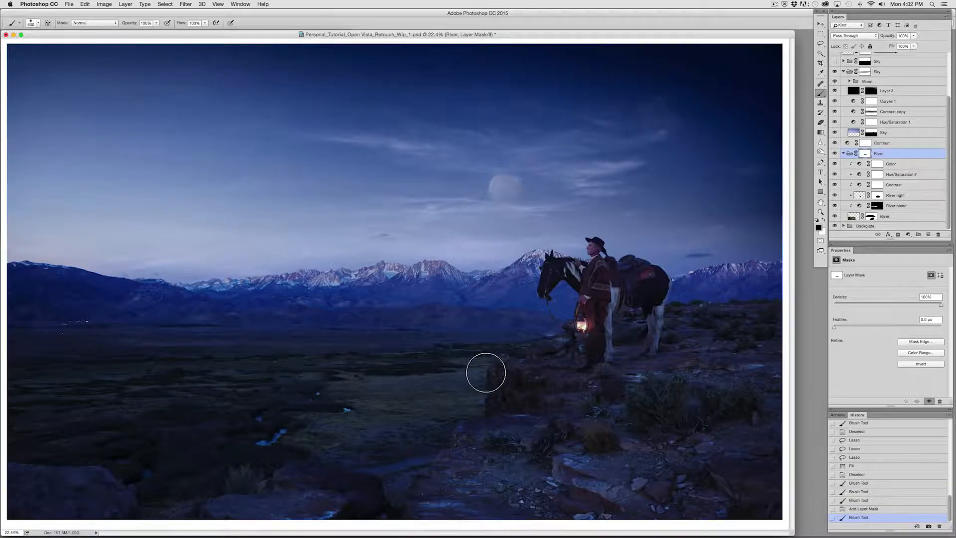
pyautogui.press('super+z')
pyautogui.moveTo(494, 366)
pyautogui.mouseDown()
pyautogui.moveTo(406, 365)
pyautogui.moveTo(493, 370)
pyautogui.moveTo(437, 374)
pyautogui.moveTo(481, 371)
pyautogui.moveTo(347, 360)
pyautogui.mouseUp()
pyautogui.moveTo(429, 356); pyautogui.dragTo(17, 356)
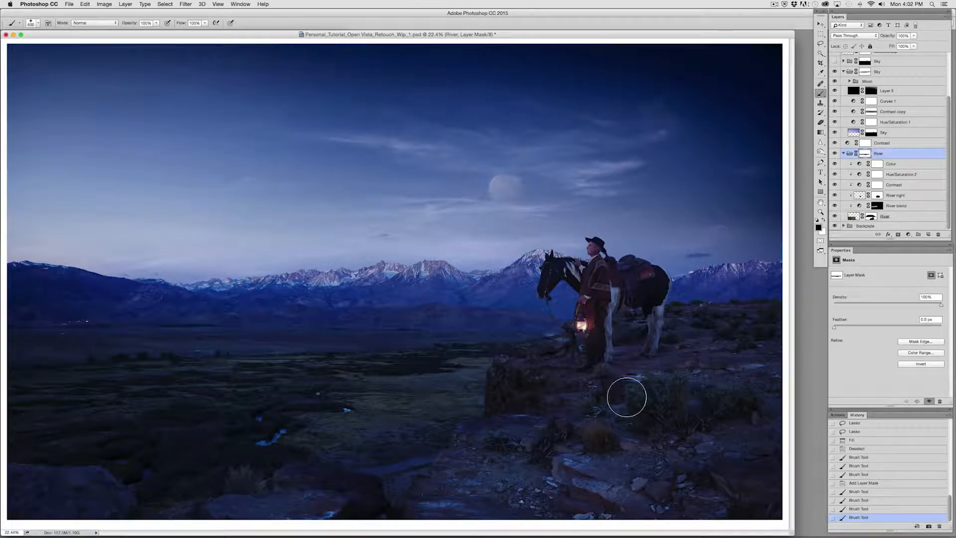
pyautogui.moveTo(463, 386)
pyautogui.mouseDown()
pyautogui.moveTo(396, 390)
pyautogui.moveTo(400, 403)
pyautogui.mouseUp()
pyautogui.moveTo(406, 416); pyautogui.dragTo(552, 411)
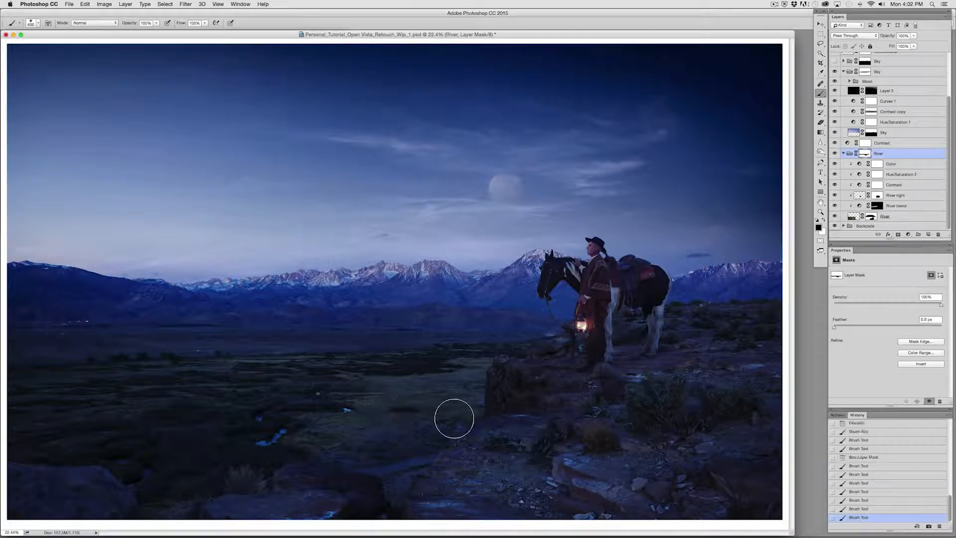
# Step: Reduce the brush to 100 px and paint black on the River group's mask over the valley ground between the river and the cliff
pyautogui.press('super+plus')
pyautogui.press('super+plus')
pyautogui.press('super+plus')
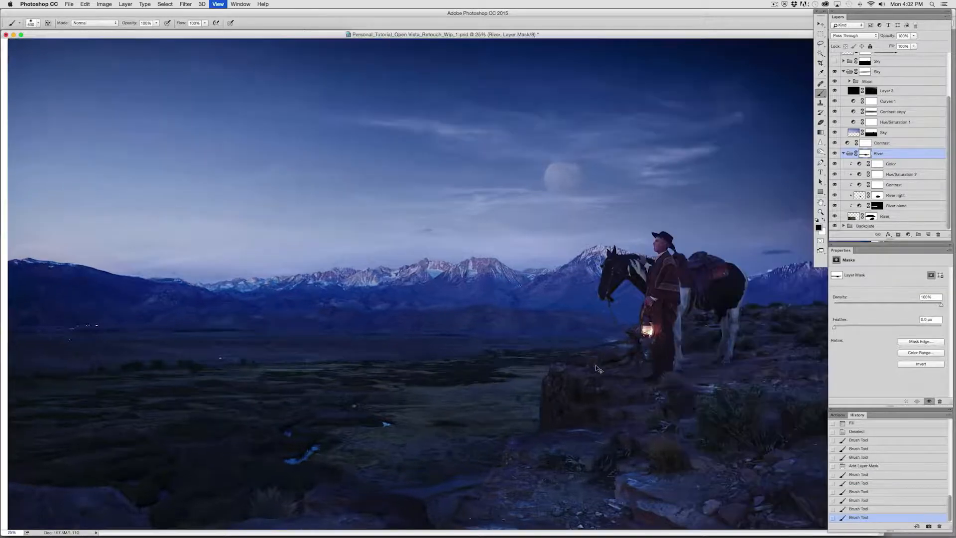
pyautogui.moveTo(393, 384); pyautogui.dragTo(622, 170)
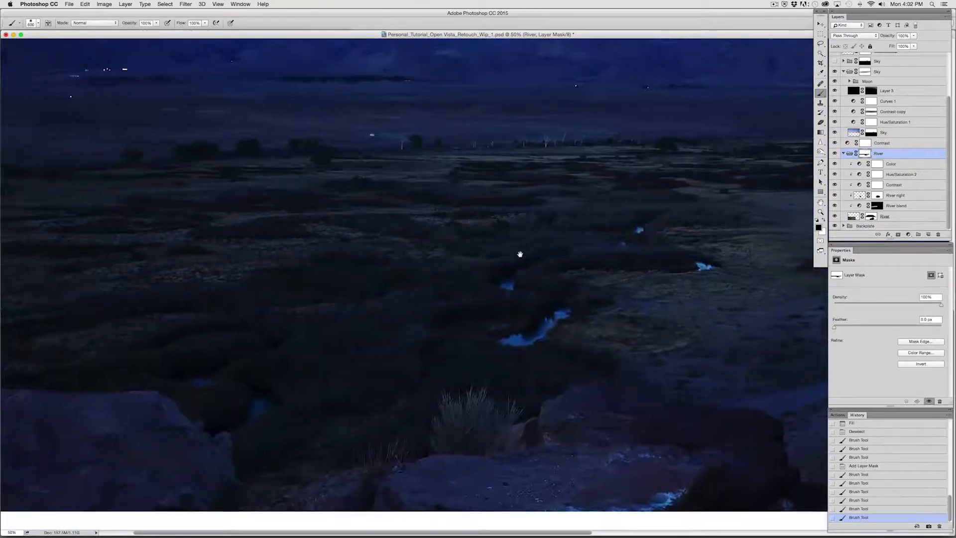
pyautogui.moveTo(518, 254); pyautogui.dragTo(602, 318)
pyautogui.hscroll(10, 452, 313)
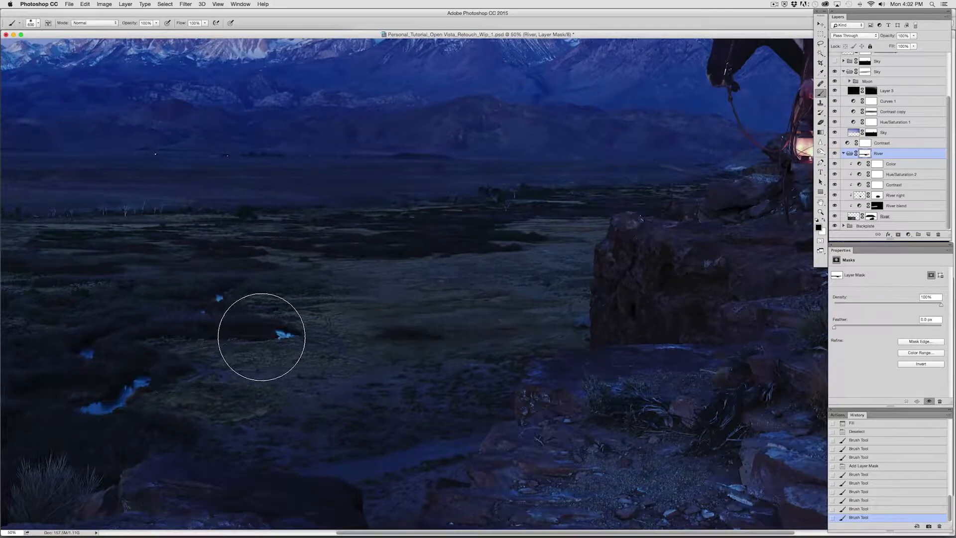
pyautogui.press('[')
pyautogui.press('[')
pyautogui.press('[')
pyautogui.press('[')
pyautogui.press('[')
pyautogui.press('[')
pyautogui.press('[')
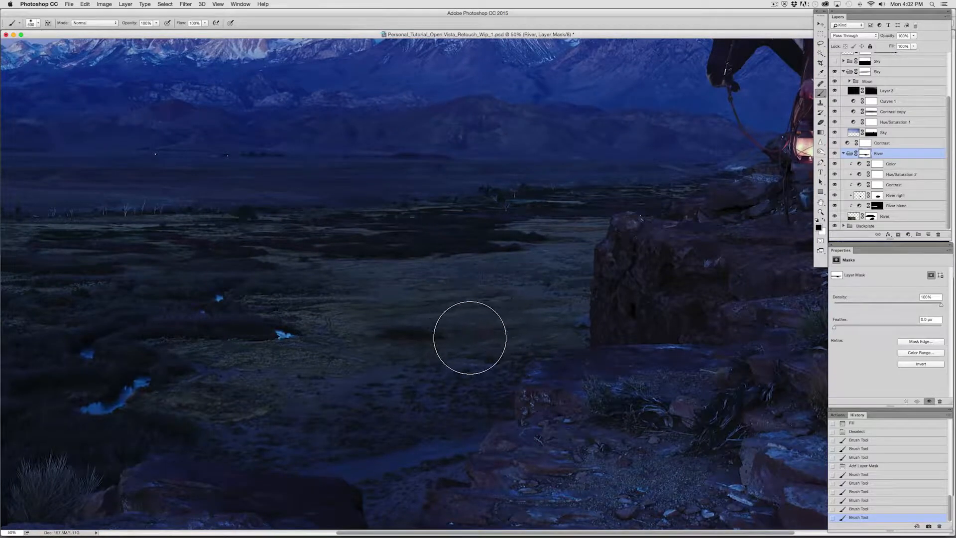
pyautogui.click(440, 330)
pyautogui.moveTo(440, 331)
pyautogui.mouseDown()
pyautogui.moveTo(354, 327)
pyautogui.moveTo(335, 339)
pyautogui.mouseUp()
pyautogui.moveTo(512, 339)
pyautogui.mouseDown()
pyautogui.moveTo(340, 326)
pyautogui.moveTo(346, 319)
pyautogui.moveTo(474, 322)
pyautogui.moveTo(392, 323)
pyautogui.moveTo(329, 345)
pyautogui.moveTo(396, 350)
pyautogui.moveTo(359, 369)
pyautogui.mouseUp()
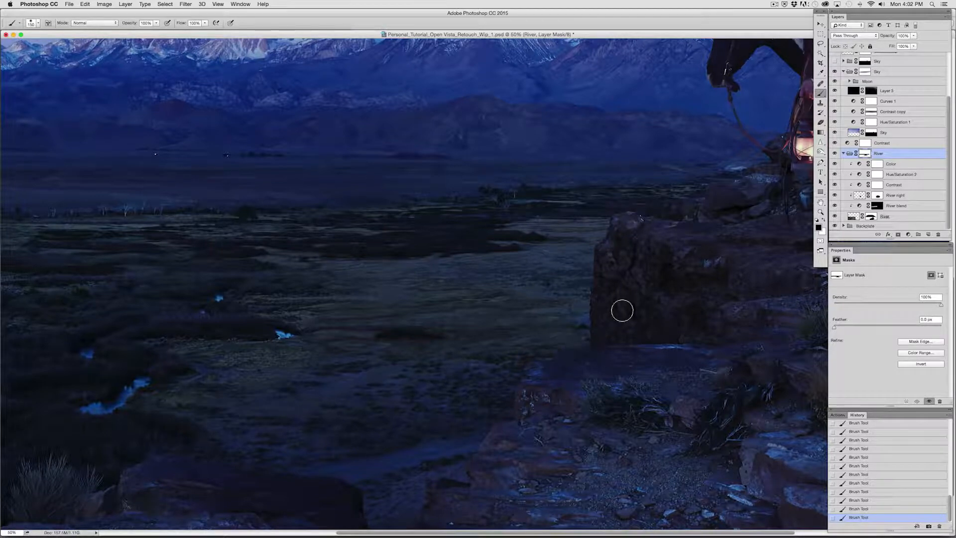
# Step: Check the River group's mask as a red overlay and erase part of it to bring back the ground above the small river pools
pyautogui.moveTo(440, 220); pyautogui.dragTo(537, 247)
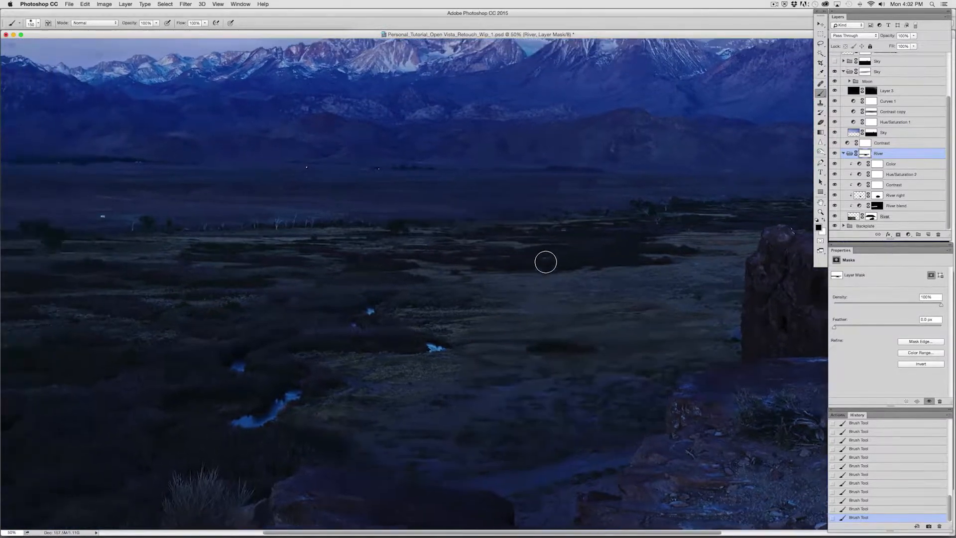
pyautogui.press('\\')
pyautogui.moveTo(566, 418)
pyautogui.mouseDown()
pyautogui.moveTo(606, 403)
pyautogui.moveTo(555, 434)
pyautogui.moveTo(569, 425)
pyautogui.mouseUp()
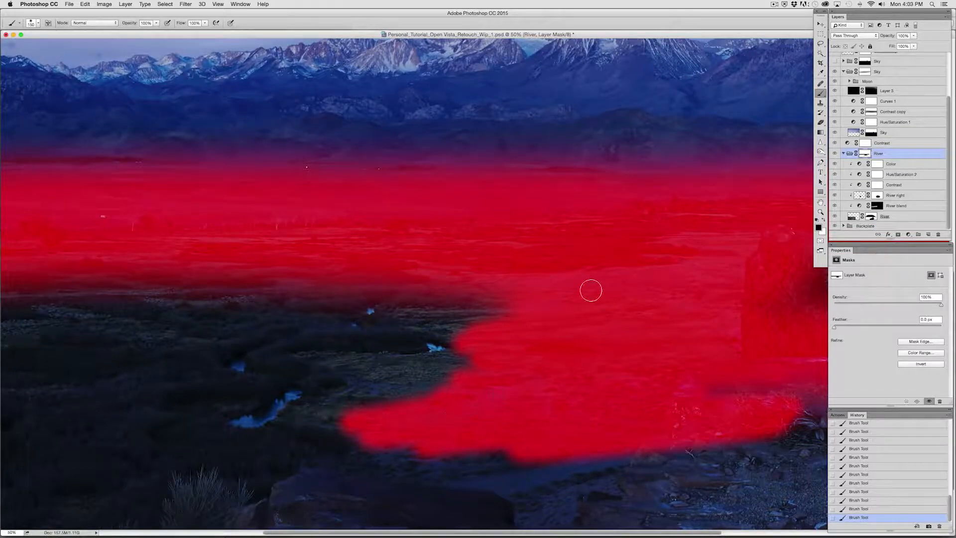
pyautogui.press('\\')
pyautogui.press('\\')
pyautogui.press('\\')
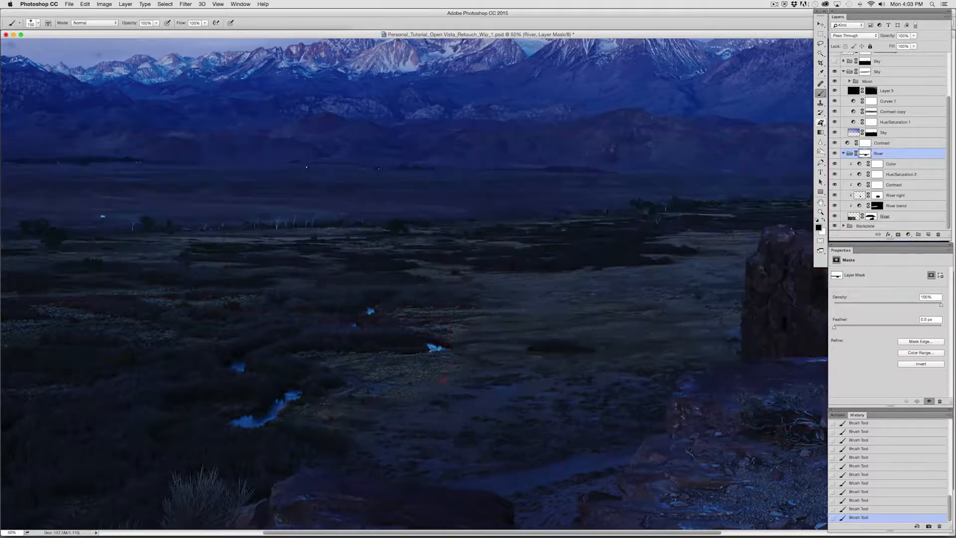
pyautogui.press('e')
pyautogui.moveTo(383, 293); pyautogui.dragTo(616, 312)
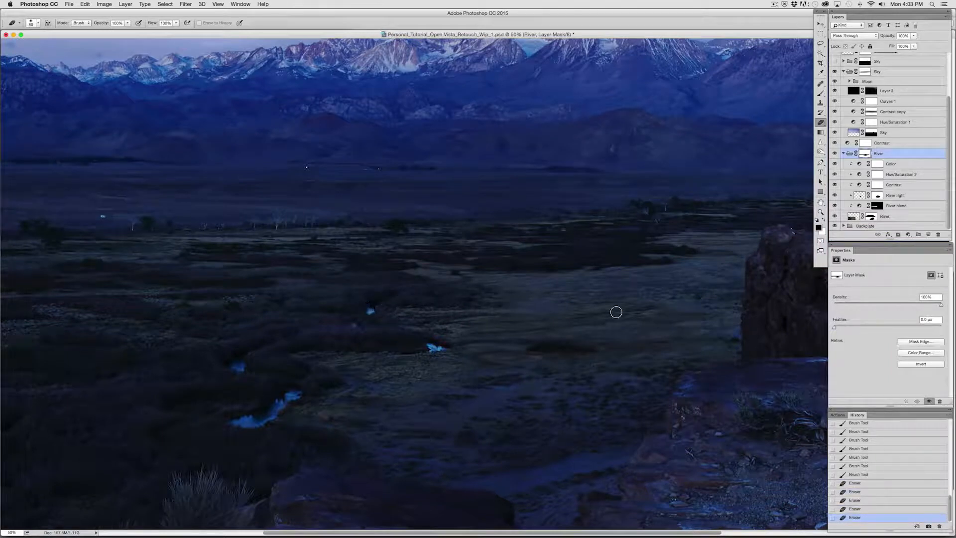
pyautogui.moveTo(448, 302); pyautogui.dragTo(649, 305)
pyautogui.press('super+alt+z')
pyautogui.moveTo(496, 294); pyautogui.dragTo(474, 294)
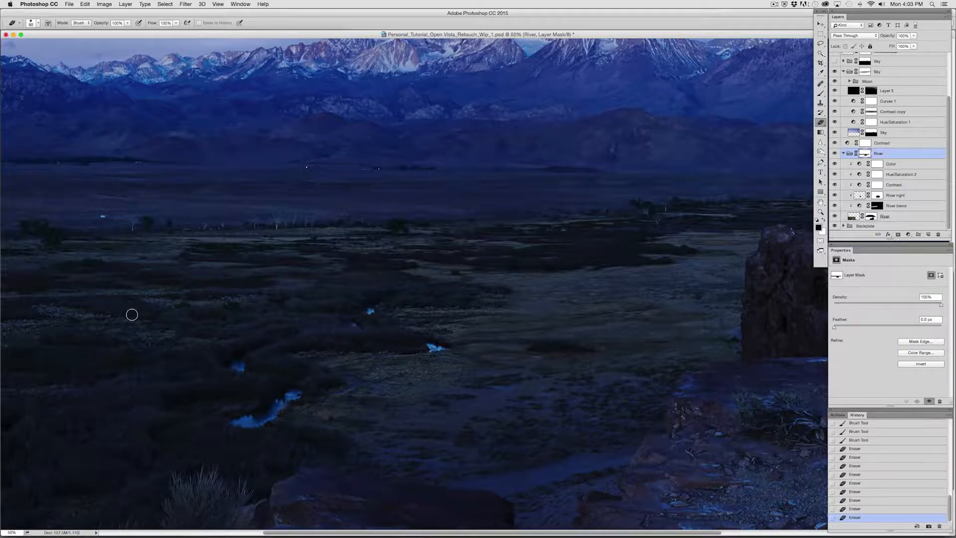
# Step: Erase the River group's mask across the left side of the valley out to the image edge, checking coverage with the mask overlay
pyautogui.hscroll(-5, 491, 314)
pyautogui.moveTo(124, 310); pyautogui.dragTo(505, 298)
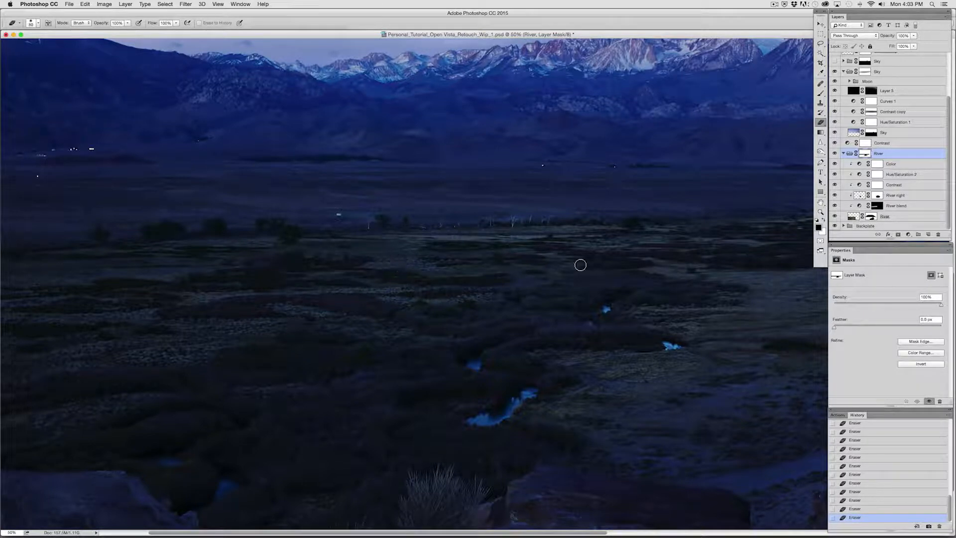
pyautogui.press('\\')
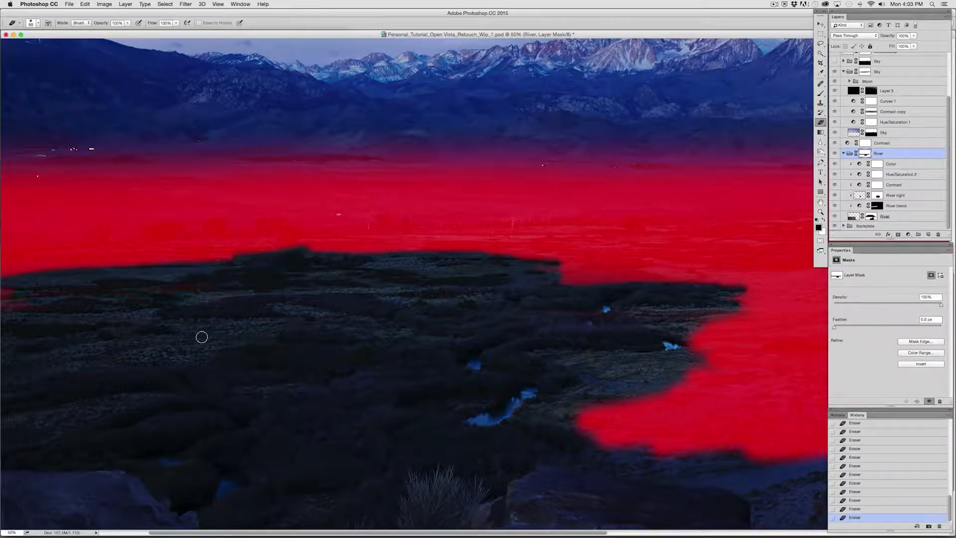
pyautogui.hscroll(-5, 201, 337)
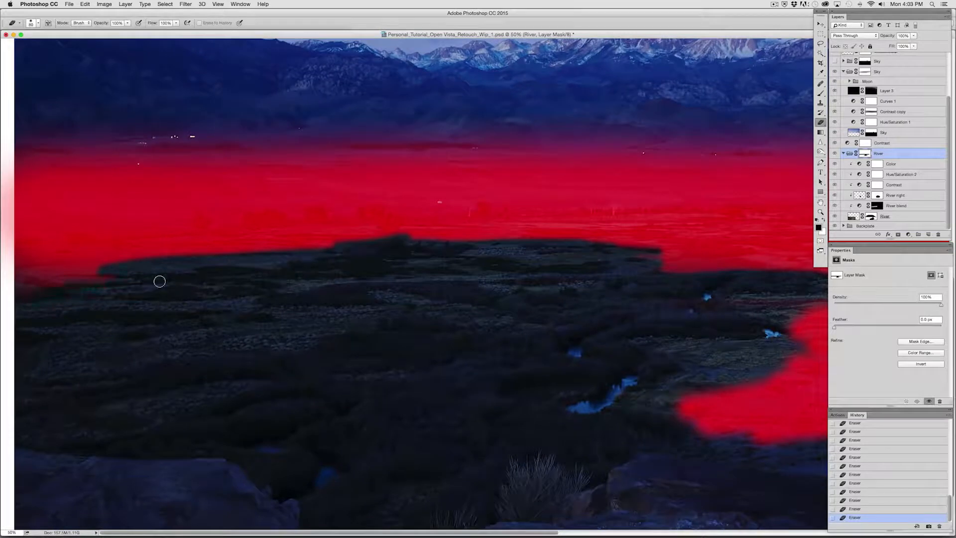
pyautogui.moveTo(135, 282); pyautogui.dragTo(25, 282)
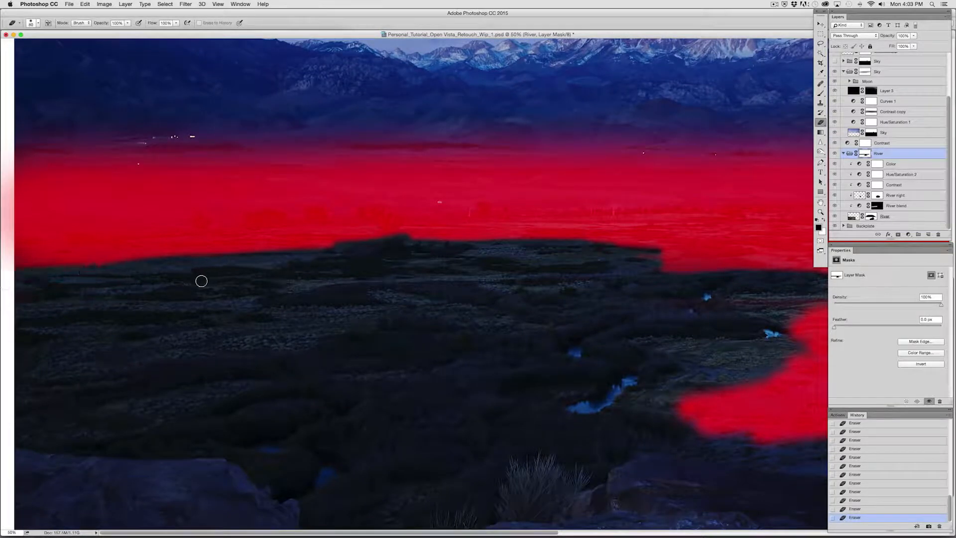
pyautogui.press('\\')
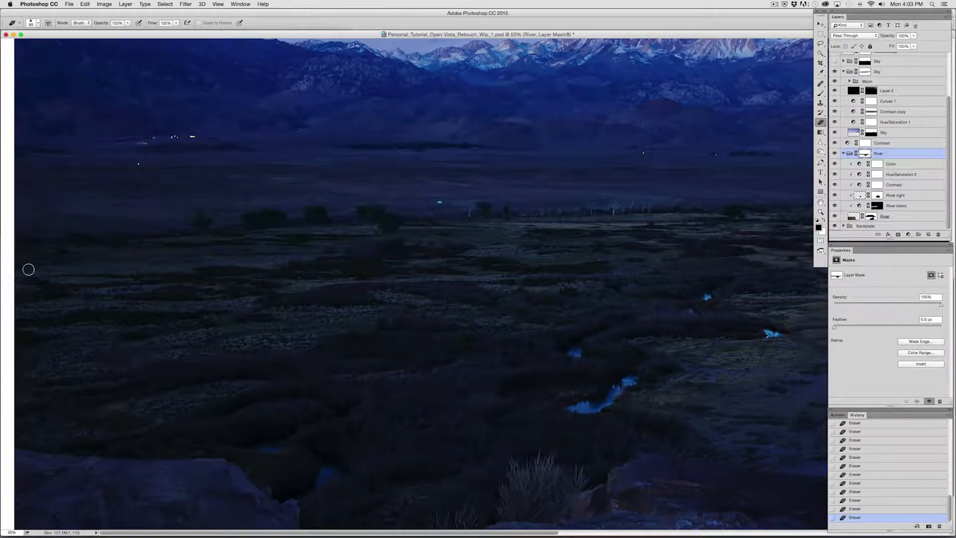
# Step: Compare the left valley with the River group's mask overlay shown and hidden, examining the transition along the far ground
pyautogui.press('\\')
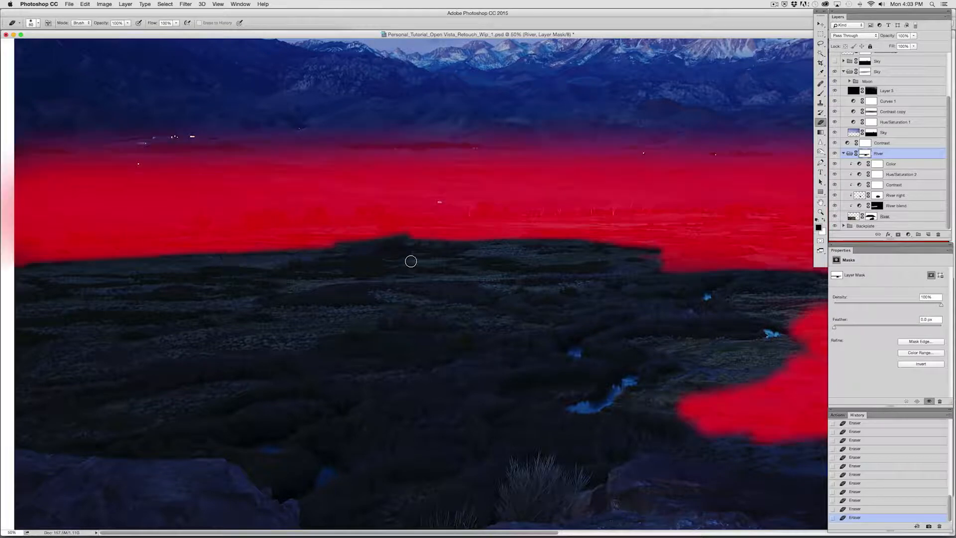
pyautogui.press('\\')
pyautogui.press('\\')
pyautogui.press('\\')
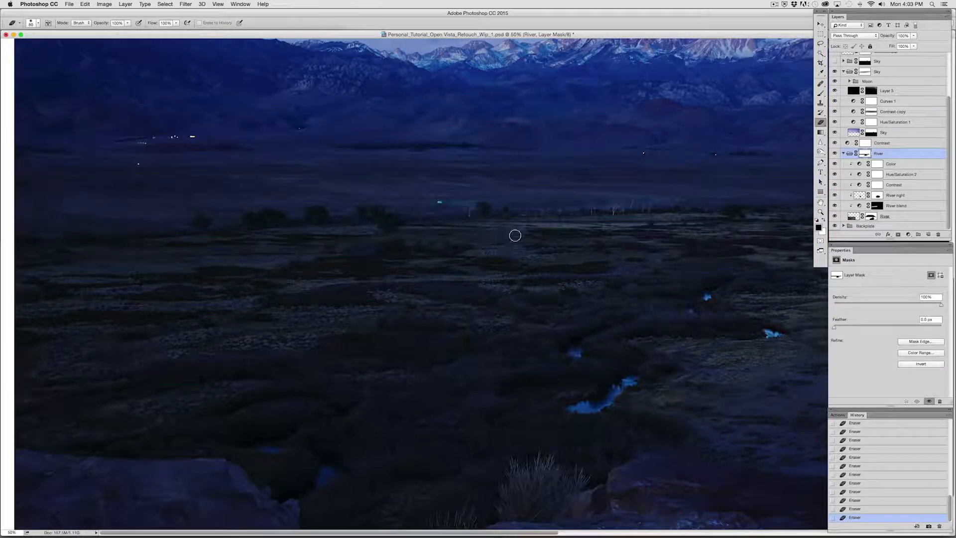
pyautogui.press('\\')
pyautogui.press('\\')
pyautogui.press('\\')
pyautogui.press('\\')
# Step: Erase the River group's mask toward the cliff to restore the dark ground and distant pool, and undo the last stroke beside the cliff
pyautogui.moveTo(797, 279); pyautogui.dragTo(482, 309)
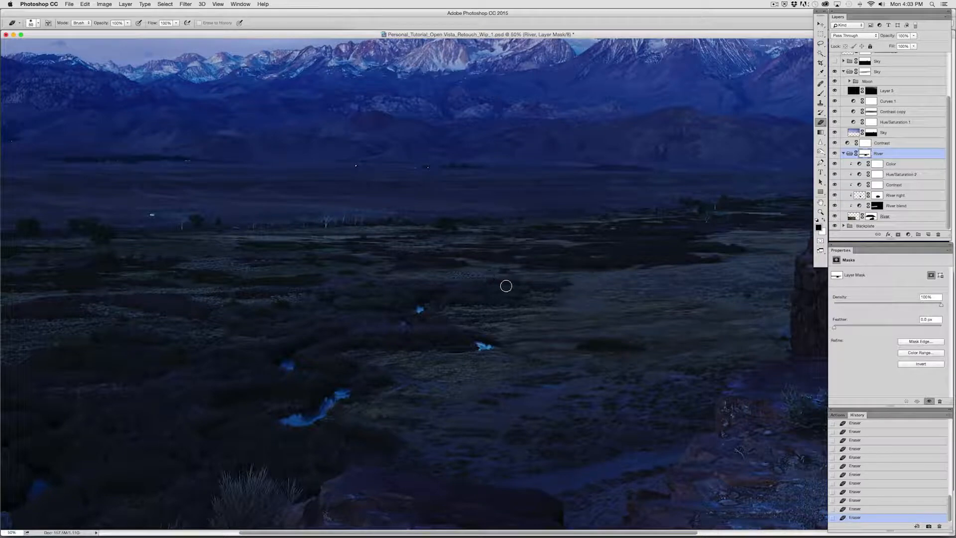
pyautogui.moveTo(539, 298)
pyautogui.mouseDown()
pyautogui.moveTo(705, 283)
pyautogui.moveTo(523, 281)
pyautogui.moveTo(619, 294)
pyautogui.moveTo(605, 303)
pyautogui.moveTo(726, 301)
pyautogui.moveTo(631, 286)
pyautogui.moveTo(632, 271)
pyautogui.moveTo(717, 267)
pyautogui.mouseUp()
pyautogui.moveTo(646, 317); pyautogui.dragTo(566, 311)
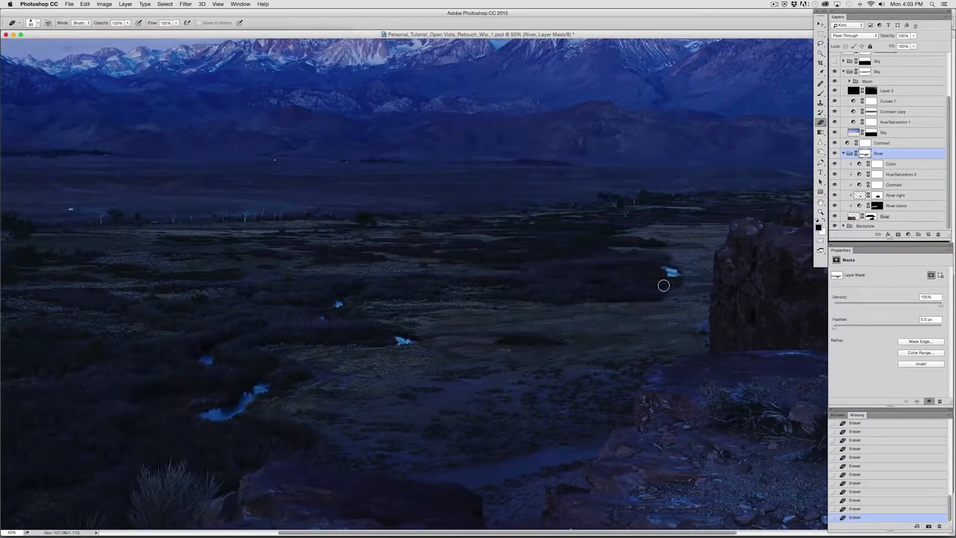
pyautogui.moveTo(602, 268)
pyautogui.mouseDown()
pyautogui.moveTo(585, 290)
pyautogui.moveTo(672, 294)
pyautogui.moveTo(612, 291)
pyautogui.mouseUp()
pyautogui.moveTo(688, 291); pyautogui.dragTo(699, 291)
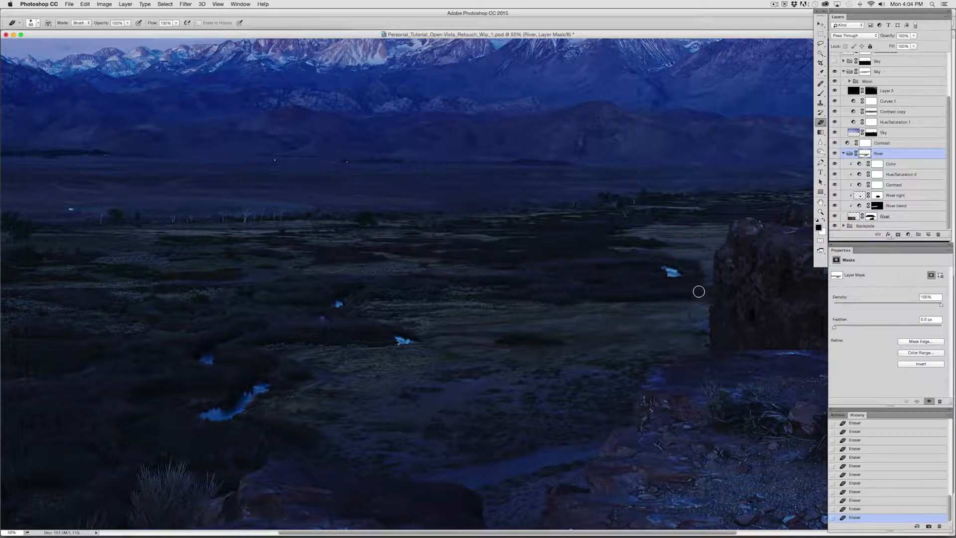
pyautogui.press('super+z')
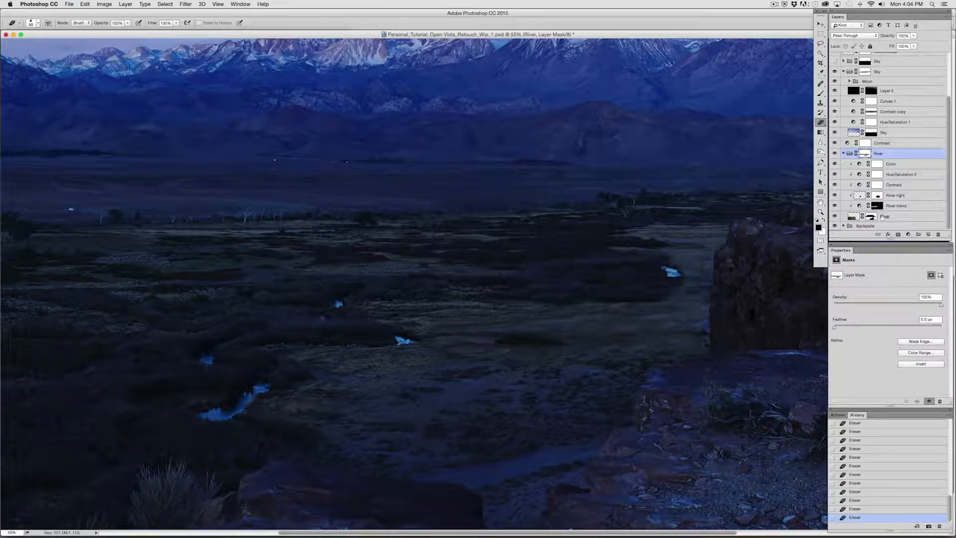
# Step: Load the River layer's mask as a selection to erase the group's mask up to the cliff edge, deselect, and continue erasing around the distant pool
pyautogui.keyDown('super'); pyautogui.click(871, 217); pyautogui.keyUp('super')
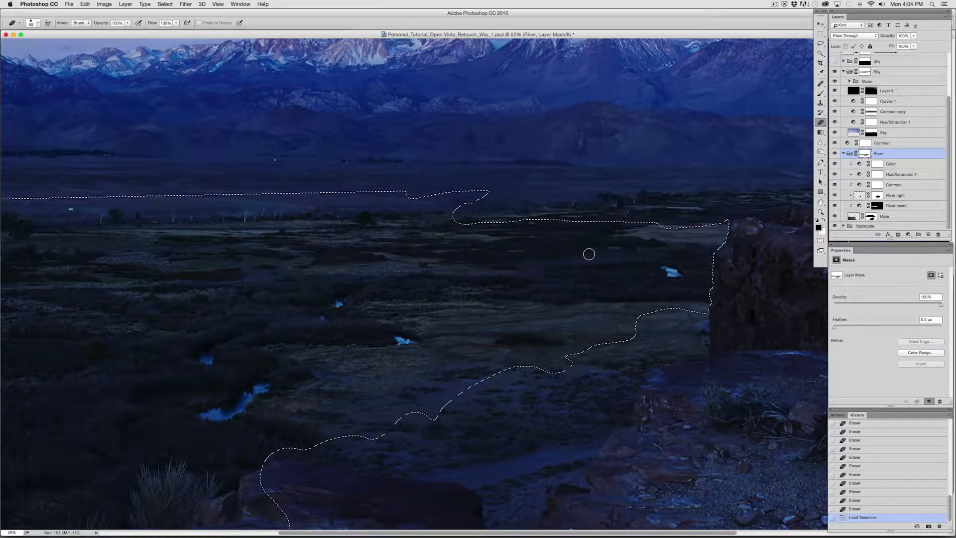
pyautogui.moveTo(727, 248); pyautogui.dragTo(682, 242)
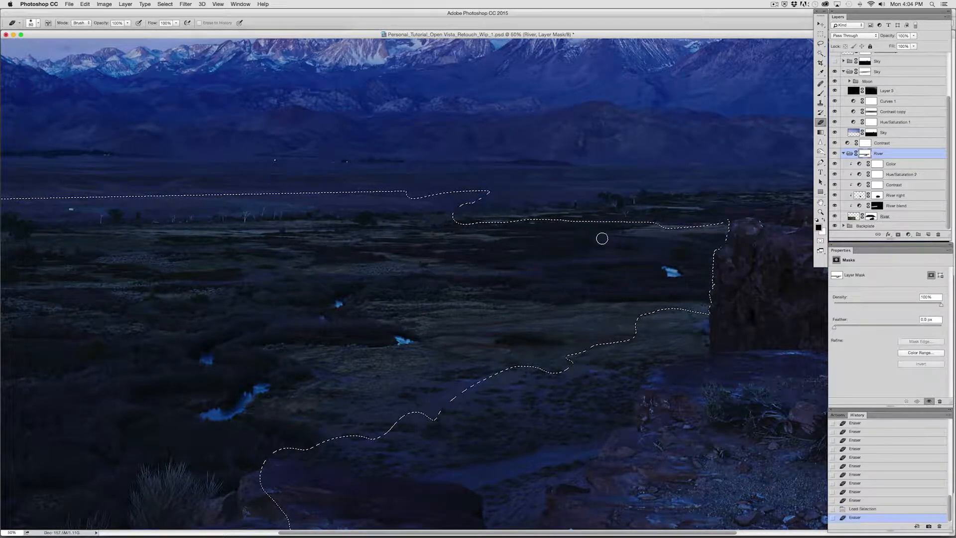
pyautogui.moveTo(602, 239)
pyautogui.mouseDown()
pyautogui.moveTo(637, 260)
pyautogui.moveTo(497, 244)
pyautogui.moveTo(676, 237)
pyautogui.mouseUp()
pyautogui.press('super+d')
pyautogui.moveTo(478, 251); pyautogui.dragTo(597, 252)
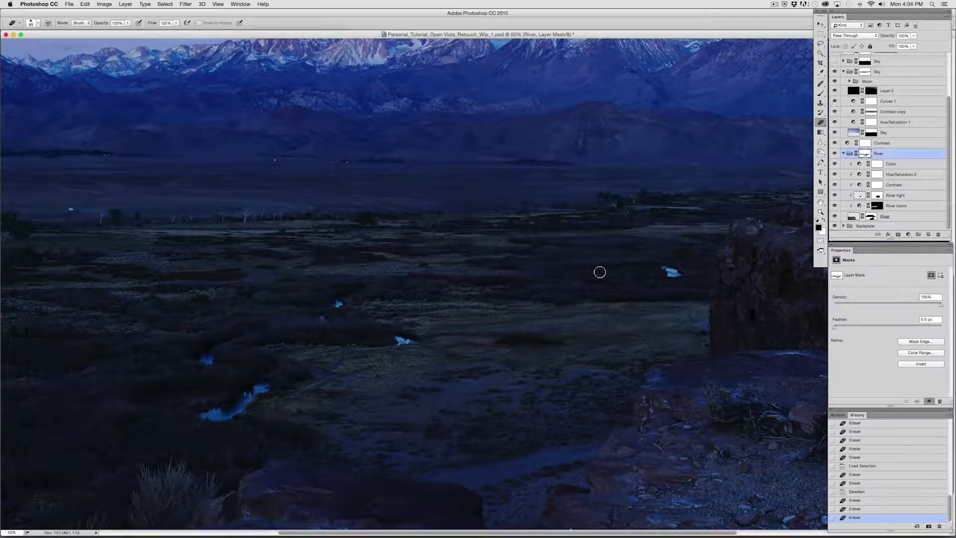
pyautogui.moveTo(600, 272); pyautogui.dragTo(682, 268)
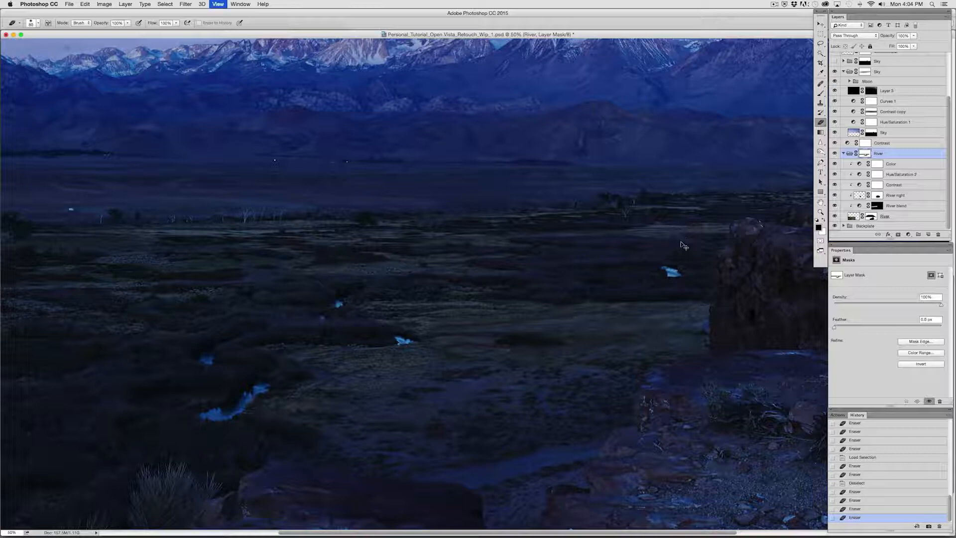
# Step: Sharpen the River layer's image with the Sharpen tool over the blurry dark ground around the pool beside the cliff
pyautogui.press('super+plus')
pyautogui.press('super+plus')
pyautogui.moveTo(696, 317); pyautogui.dragTo(357, 323)
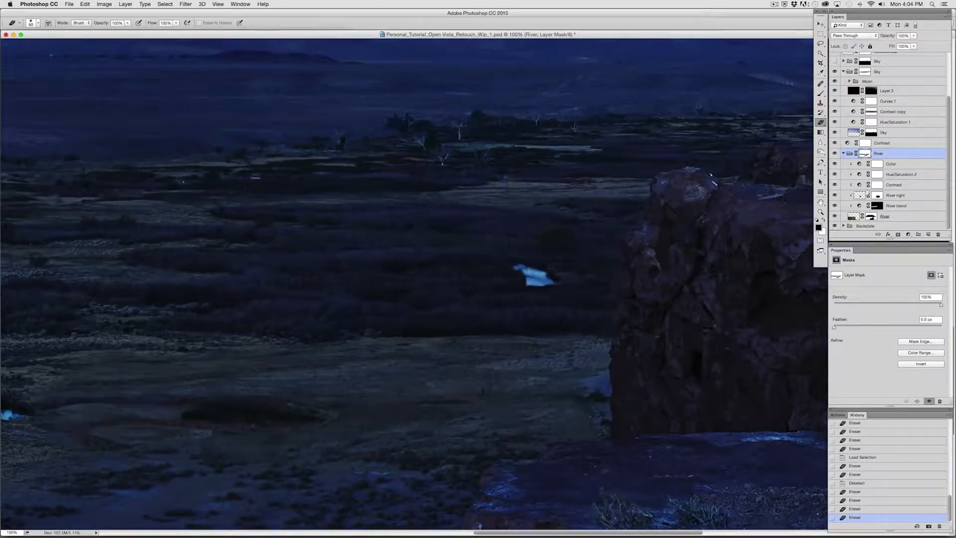
pyautogui.click(854, 217)
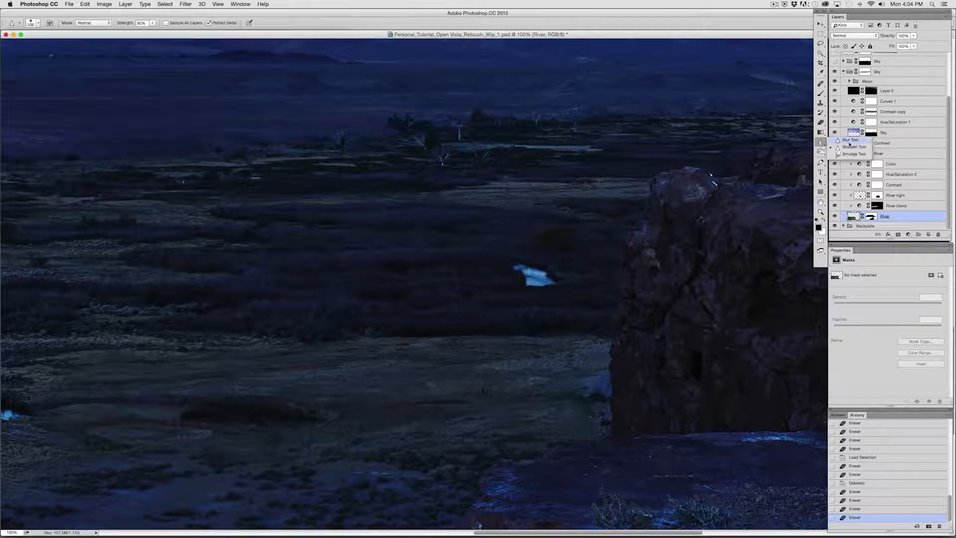
pyautogui.click(849, 141)
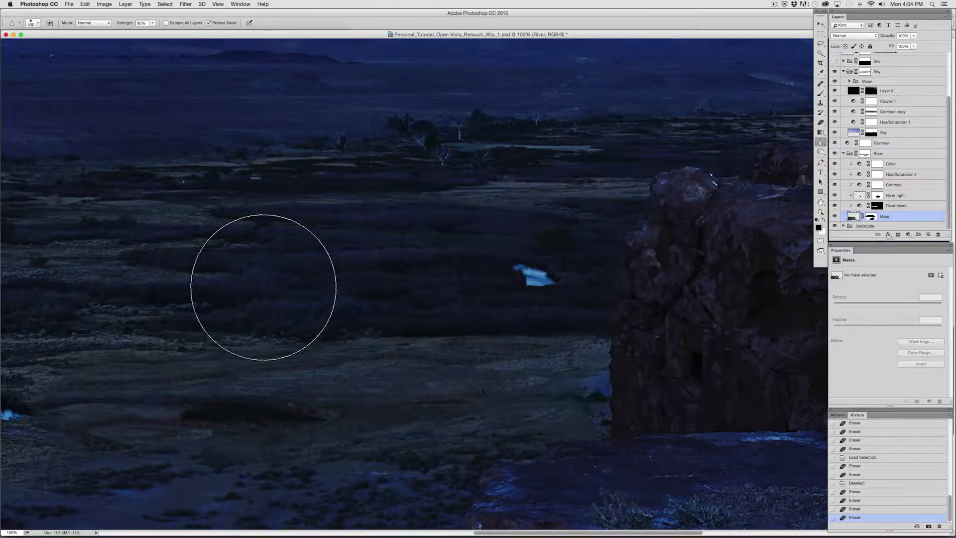
pyautogui.moveTo(723, 279)
pyautogui.mouseDown()
pyautogui.moveTo(683, 283)
pyautogui.moveTo(691, 271)
pyautogui.mouseUp()
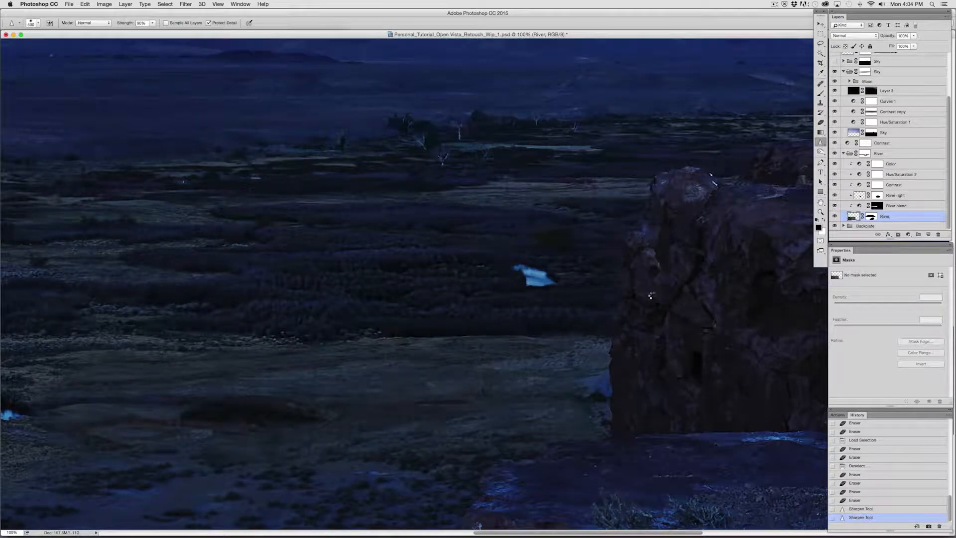
pyautogui.moveTo(654, 296); pyautogui.dragTo(652, 299)
pyautogui.moveTo(756, 305)
pyautogui.mouseDown()
pyautogui.moveTo(772, 294)
pyautogui.moveTo(762, 293)
pyautogui.mouseUp()
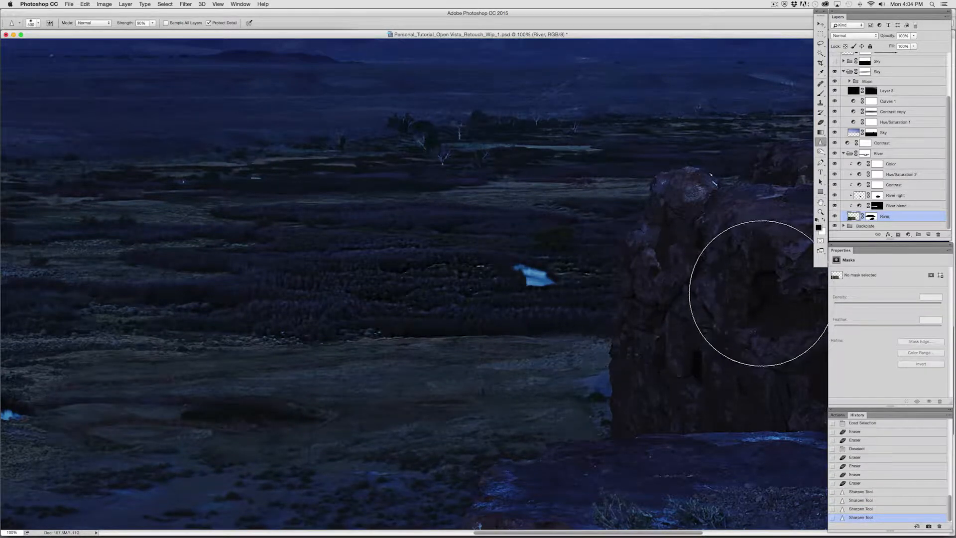
# Step: Examine the sharpened ground beside the cliff against the texture of the rest of the river valley
pyautogui.moveTo(458, 384); pyautogui.dragTo(586, 359)
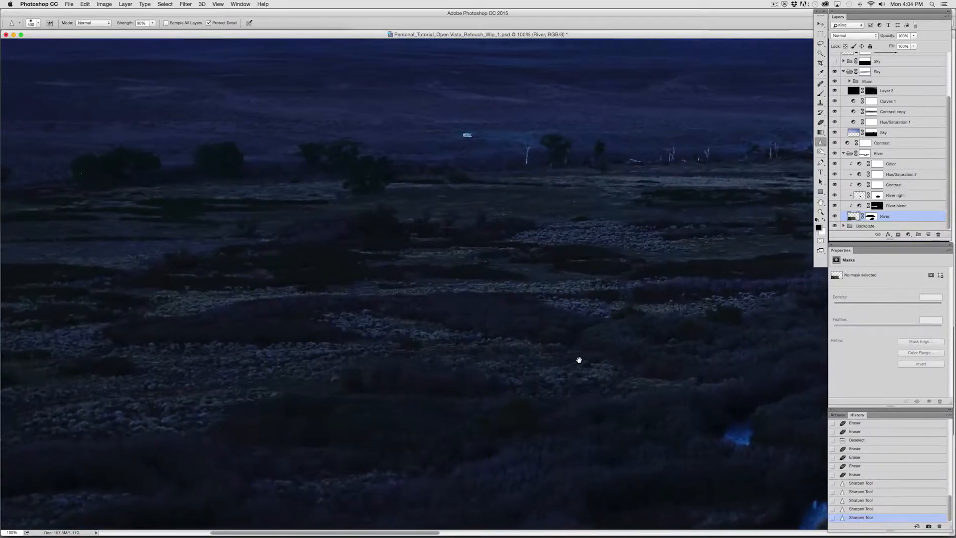
pyautogui.moveTo(419, 348); pyautogui.dragTo(374, 292)
pyautogui.moveTo(576, 233); pyautogui.dragTo(428, 211)
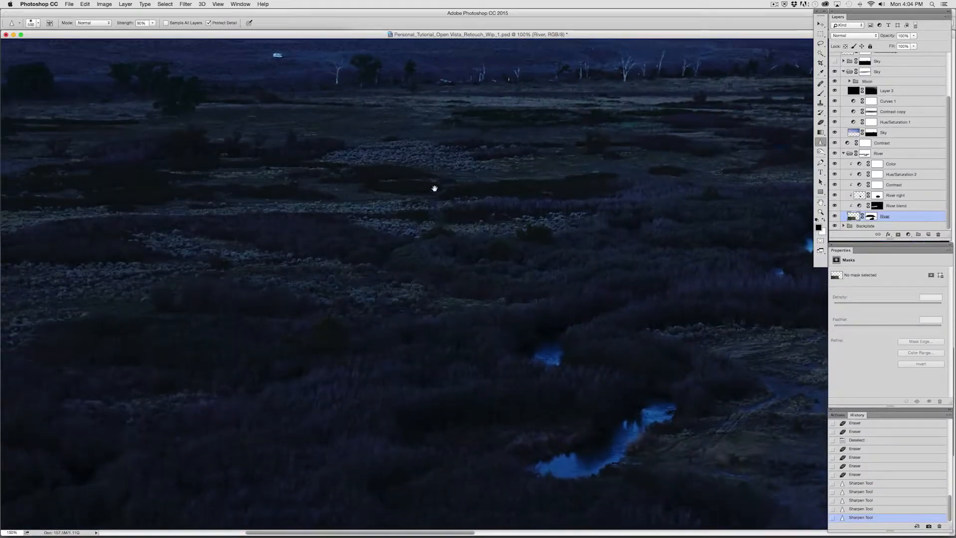
pyautogui.moveTo(571, 302); pyautogui.dragTo(195, 329)
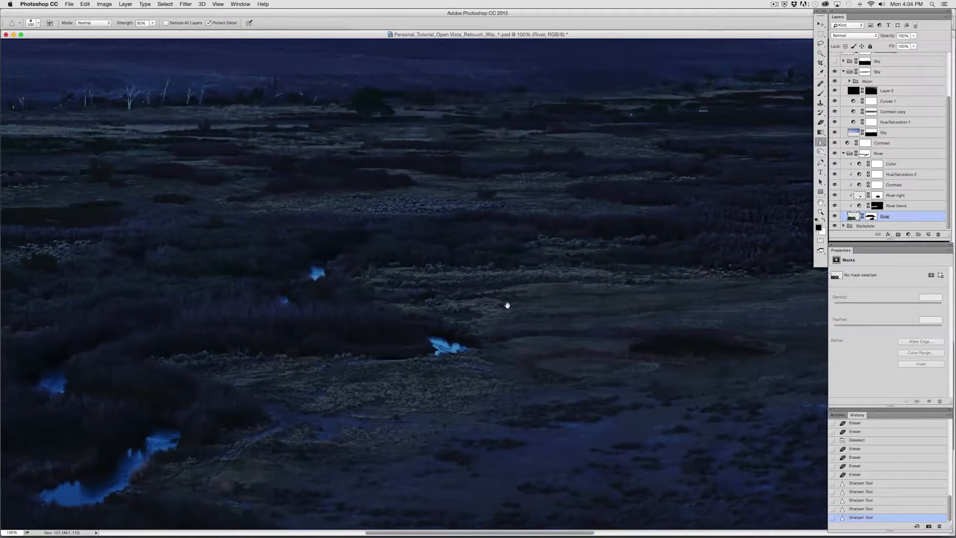
pyautogui.moveTo(506, 304); pyautogui.dragTo(207, 342)
pyautogui.moveTo(726, 267); pyautogui.dragTo(679, 271)
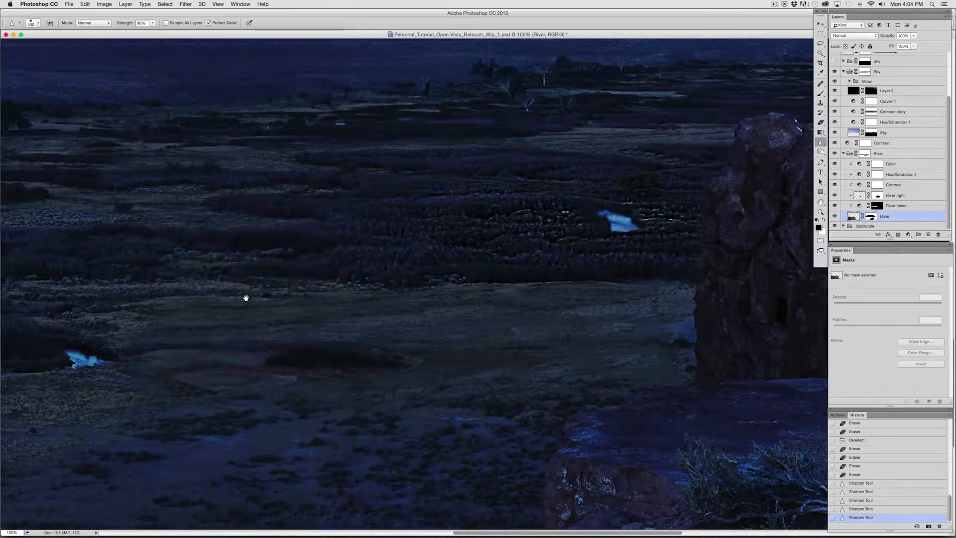
pyautogui.moveTo(245, 297); pyautogui.dragTo(694, 323)
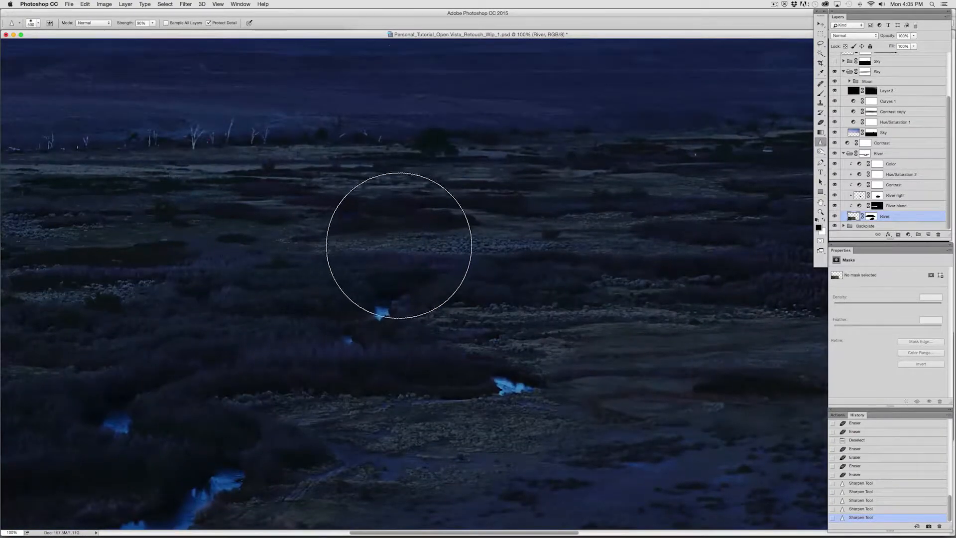
# Step: Step back and forth through the latest Sharpen tool states to compare the sharpening strength on the dark ground beside the cliff
pyautogui.moveTo(406, 247)
pyautogui.mouseDown()
pyautogui.moveTo(386, 289)
pyautogui.moveTo(219, 282)
pyautogui.mouseUp()
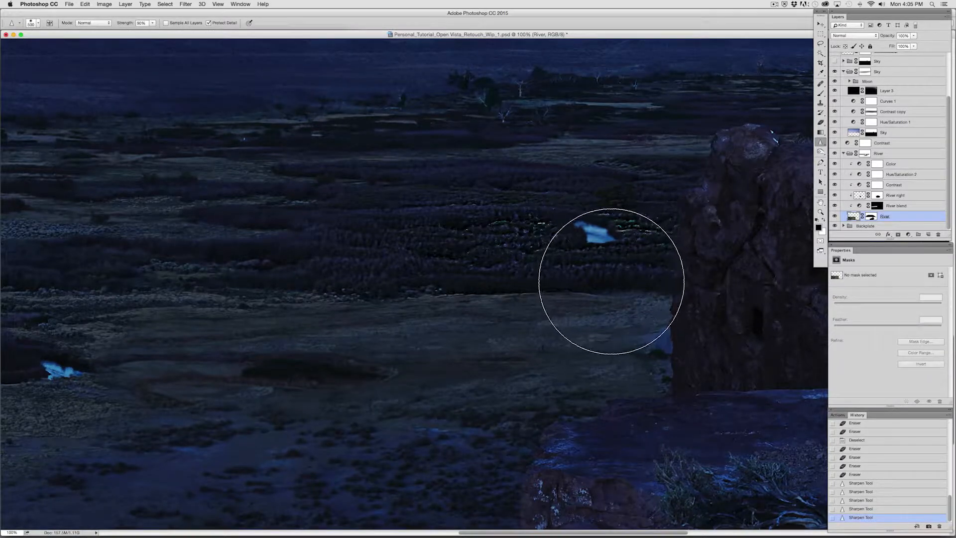
pyautogui.press('m')
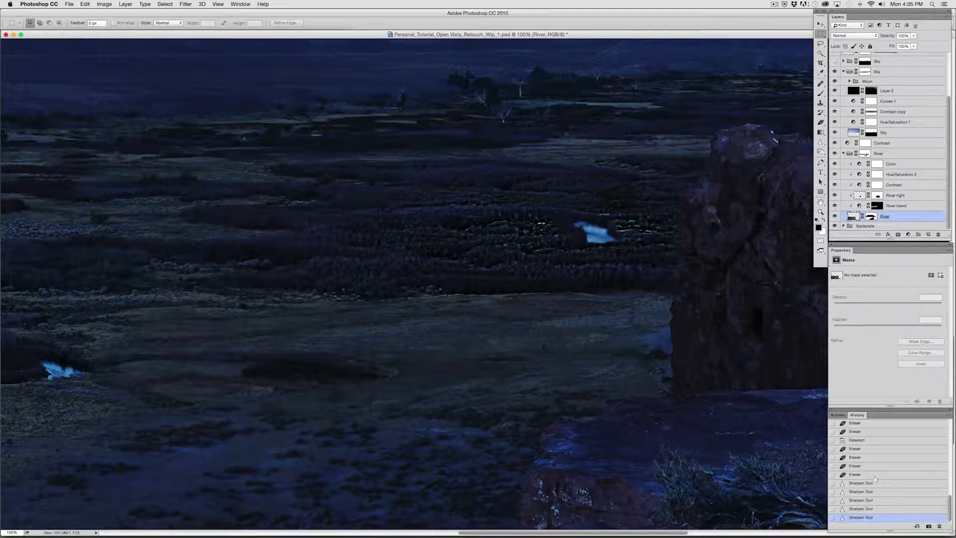
pyautogui.click(866, 501)
pyautogui.click(870, 485)
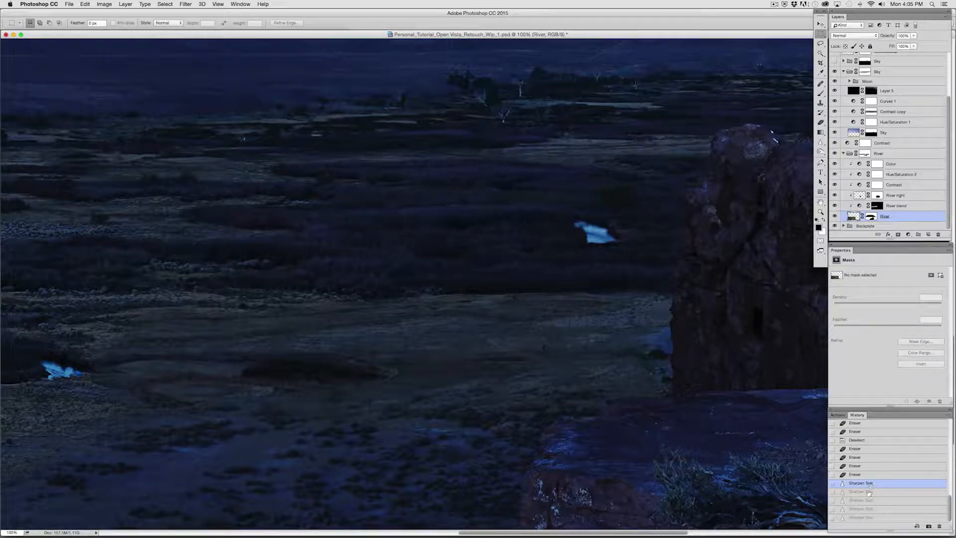
pyautogui.click(867, 492)
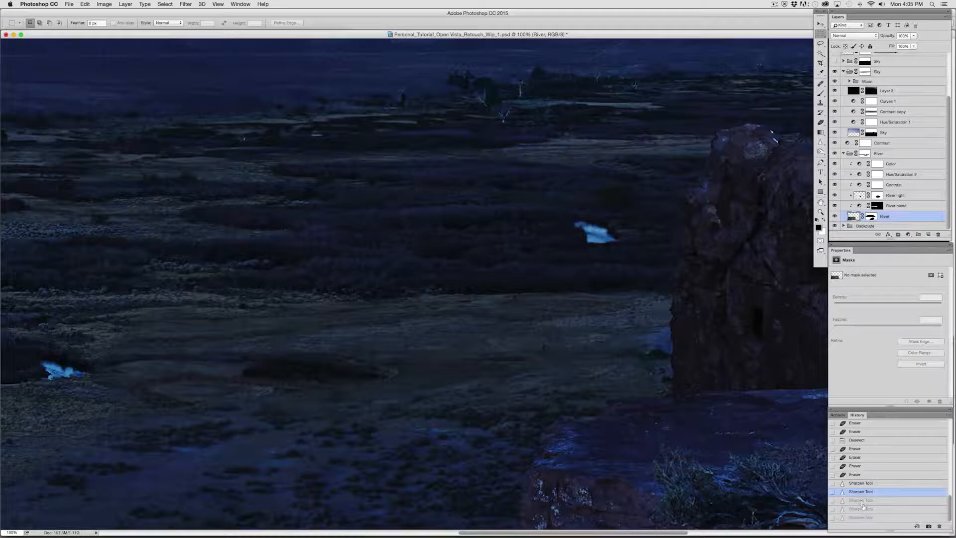
pyautogui.click(862, 501)
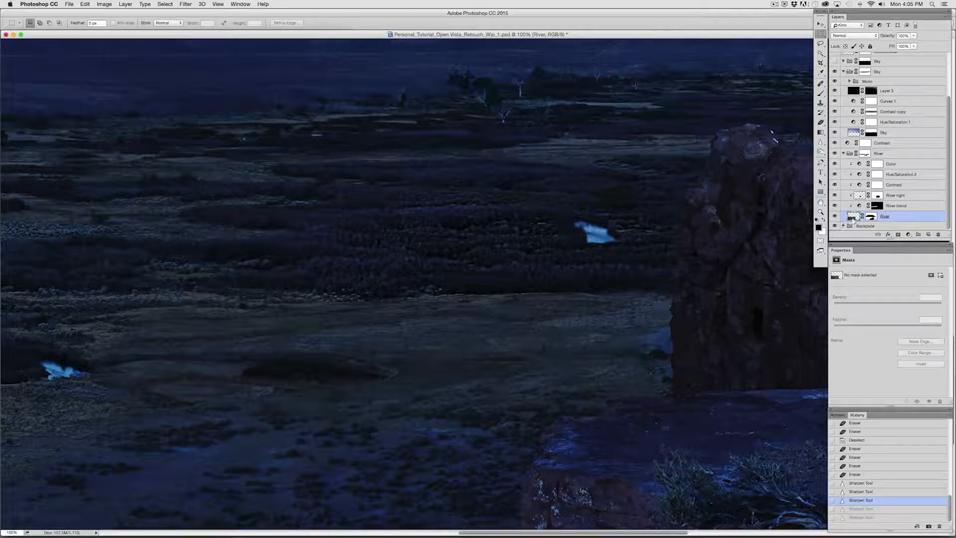
# Step: Revert the history to the Eraser state just before the River mask was loaded as a selection
pyautogui.moveTo(950, 503); pyautogui.dragTo(951, 476)
pyautogui.click(870, 446)
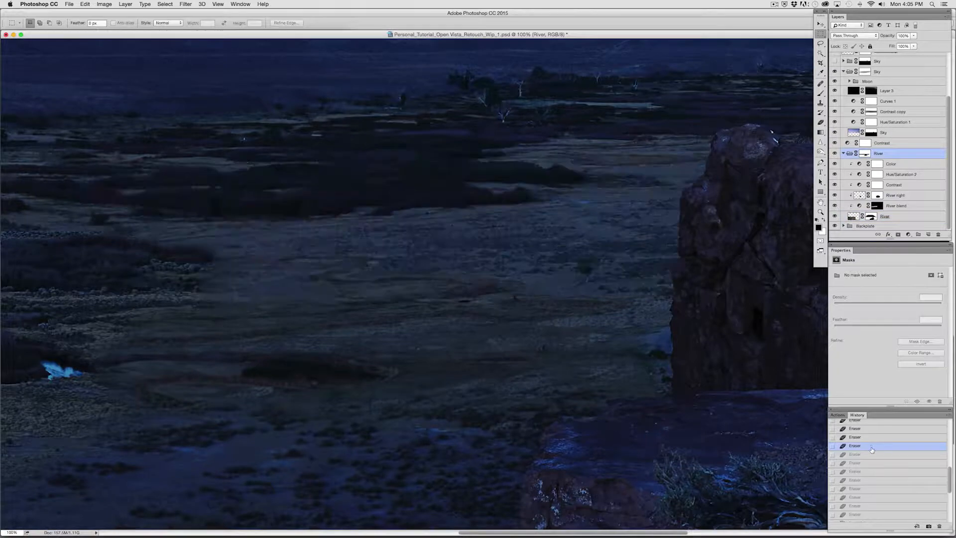
pyautogui.moveTo(454, 333); pyautogui.dragTo(680, 341)
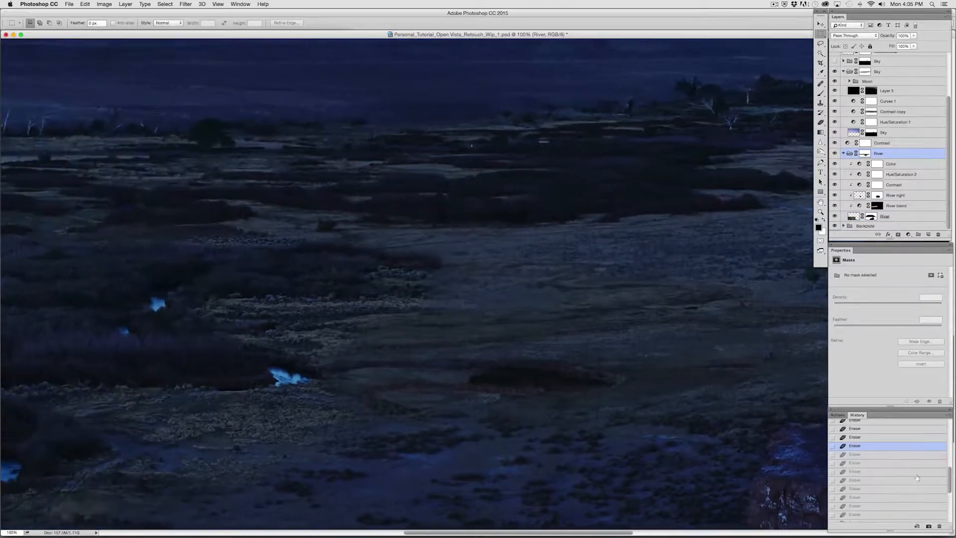
pyautogui.click(871, 464)
pyautogui.click(874, 480)
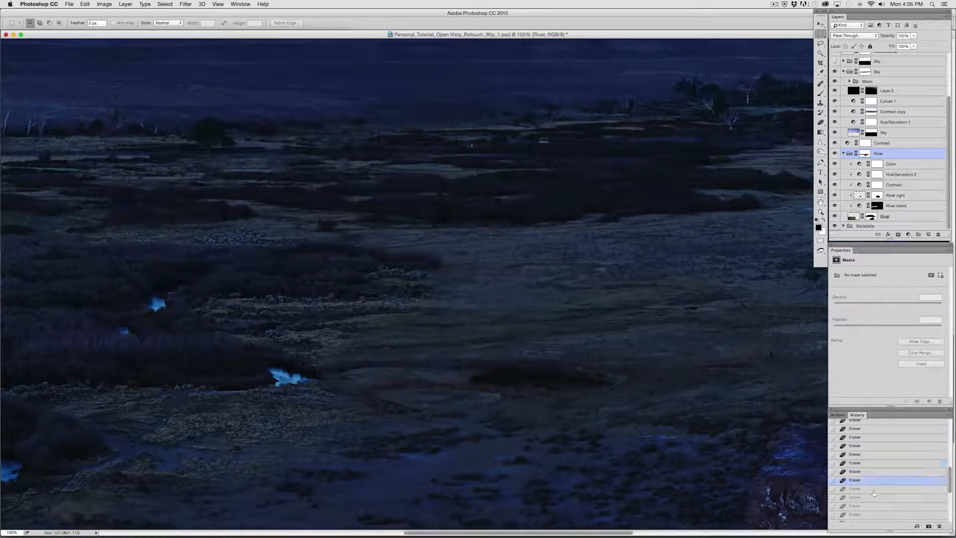
pyautogui.click(873, 497)
pyautogui.click(865, 504)
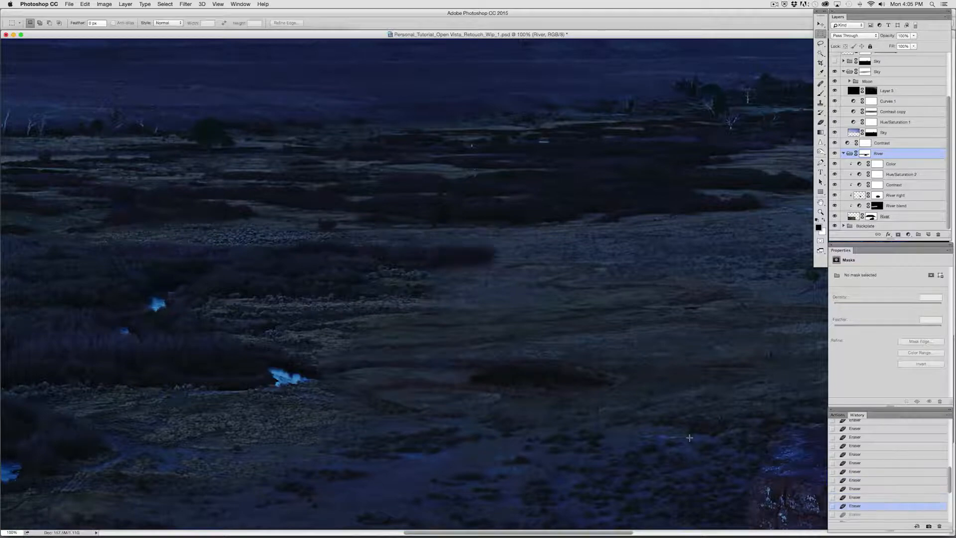
pyautogui.moveTo(683, 436); pyautogui.dragTo(591, 335)
pyautogui.scroll(-3, 919, 491)
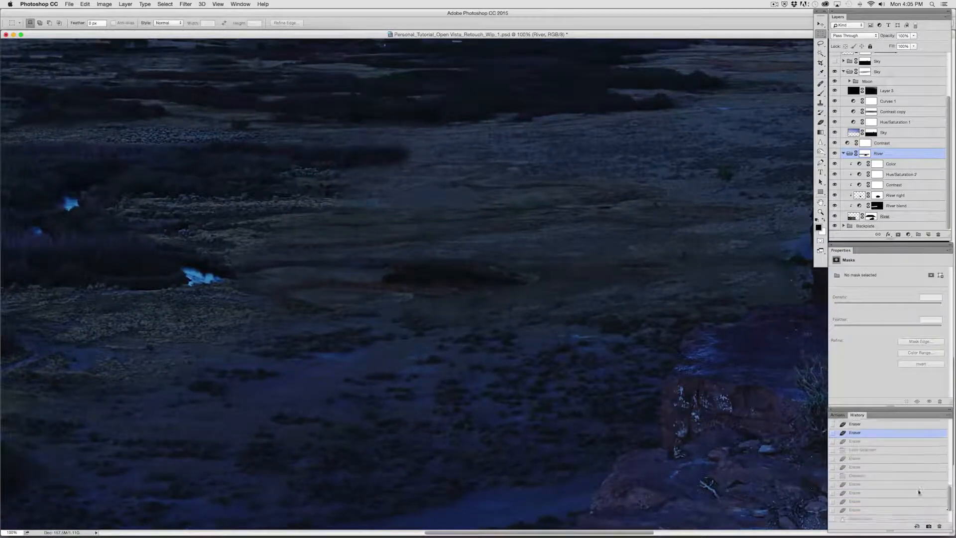
pyautogui.click(861, 443)
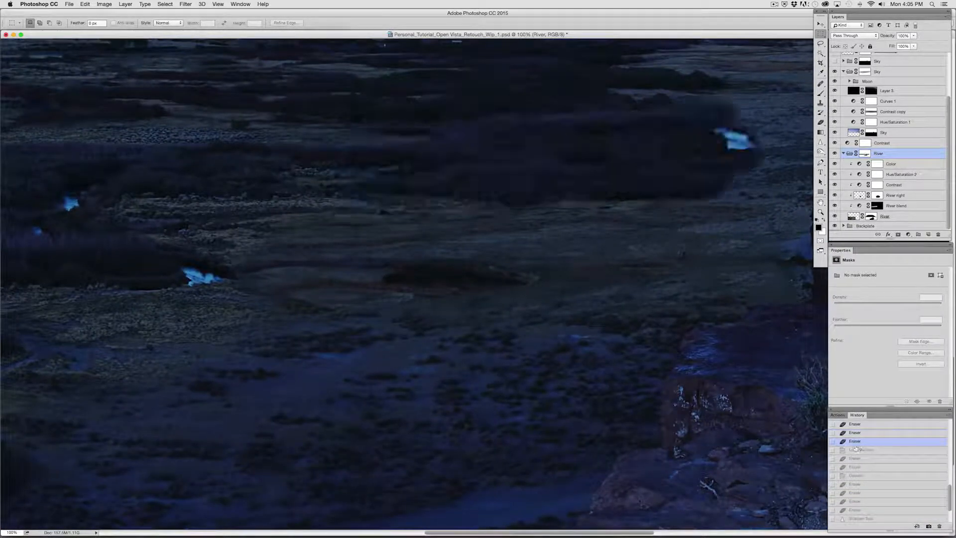
pyautogui.moveTo(724, 380); pyautogui.dragTo(720, 485)
pyautogui.moveTo(608, 327); pyautogui.dragTo(646, 376)
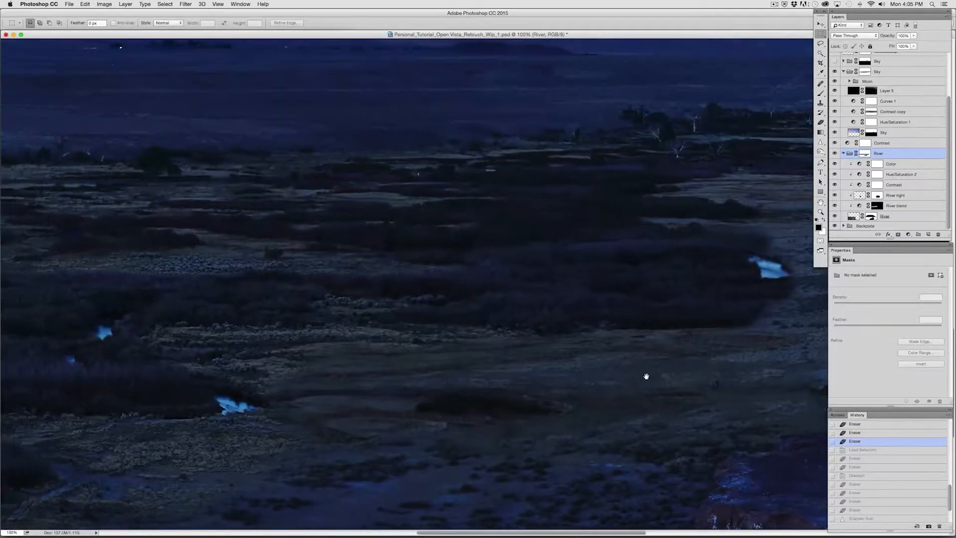
pyautogui.click(871, 154)
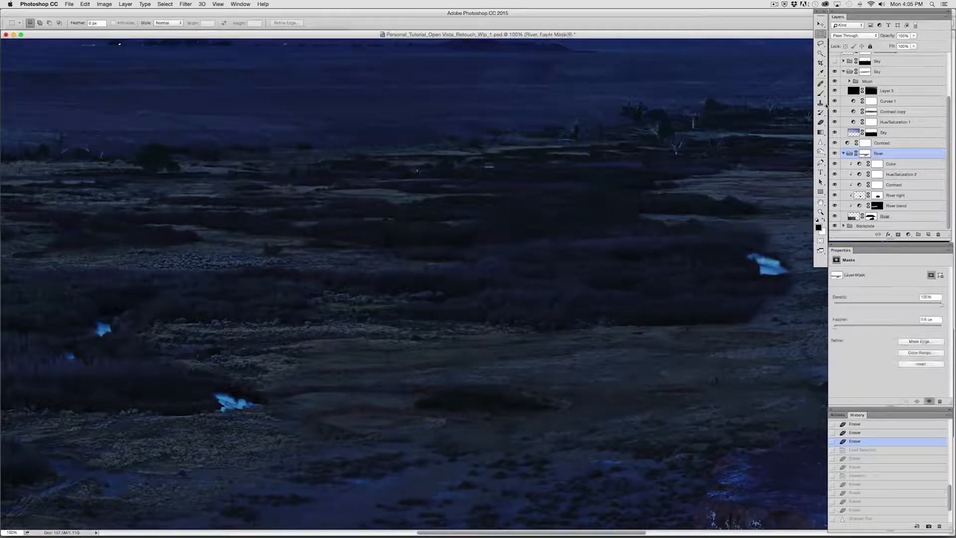
pyautogui.click(821, 93)
pyautogui.click(821, 122)
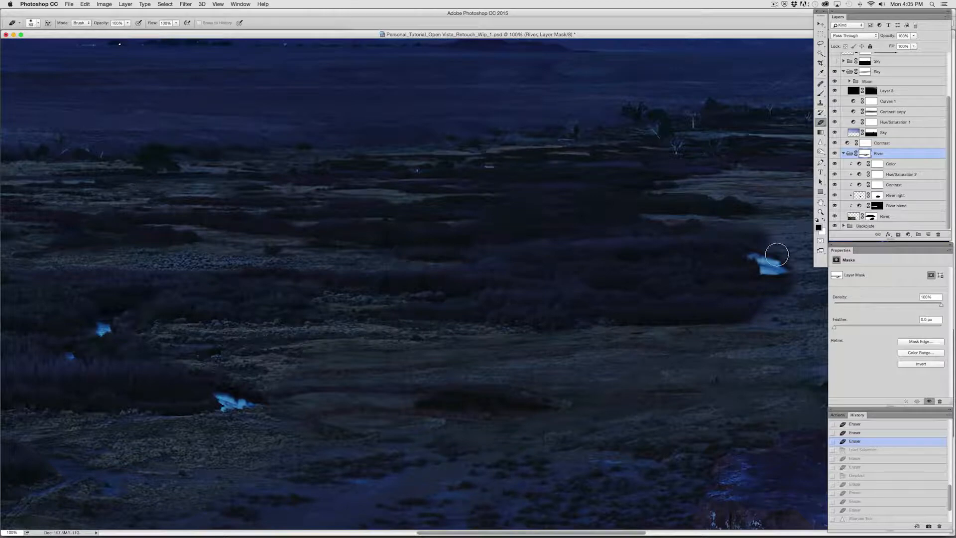
pyautogui.press('alt+super+z')
# Step: Paint black on the River layer's mask with the Brush tool to hide the dark ground and distant pool near the cliff
pyautogui.click(820, 93)
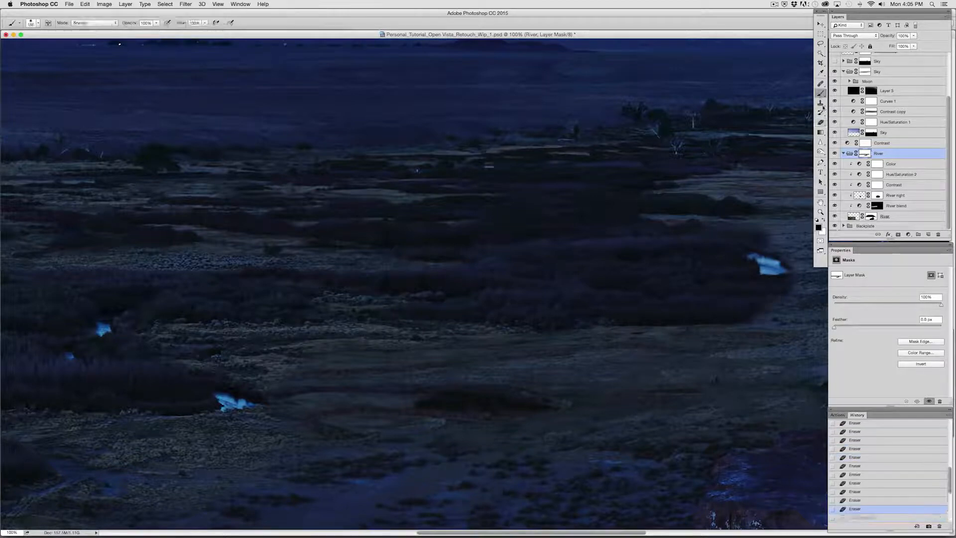
pyautogui.click(871, 216)
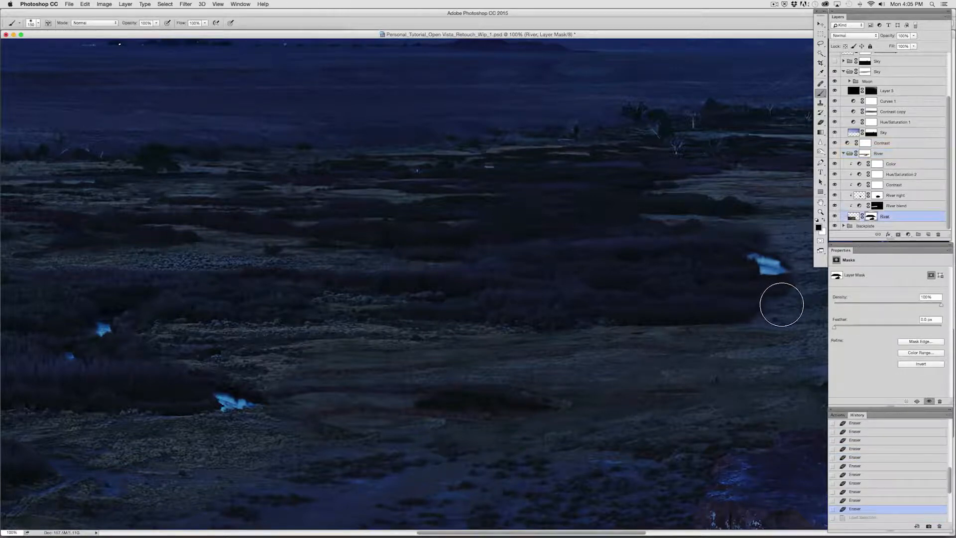
pyautogui.moveTo(781, 301)
pyautogui.mouseDown()
pyautogui.moveTo(657, 313)
pyautogui.moveTo(677, 313)
pyautogui.mouseUp()
pyautogui.moveTo(438, 323)
pyautogui.mouseDown()
pyautogui.moveTo(527, 323)
pyautogui.moveTo(497, 327)
pyautogui.mouseUp()
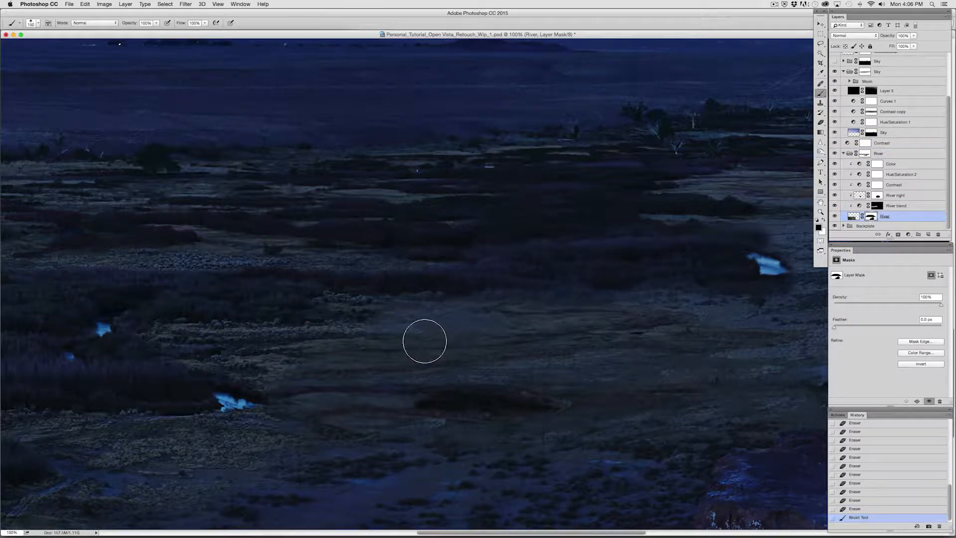
pyautogui.moveTo(781, 284)
pyautogui.mouseDown()
pyautogui.moveTo(767, 270)
pyautogui.moveTo(653, 260)
pyautogui.moveTo(771, 261)
pyautogui.moveTo(650, 233)
pyautogui.moveTo(414, 252)
pyautogui.moveTo(461, 270)
pyautogui.moveTo(501, 264)
pyautogui.moveTo(447, 243)
pyautogui.moveTo(450, 256)
pyautogui.moveTo(463, 254)
pyautogui.moveTo(320, 248)
pyautogui.mouseUp()
# Step: Mask out the remaining dark strip of the River layer in the mid valley with a smaller brush, and undo the last stroke
pyautogui.press('[')
pyautogui.press('[')
pyautogui.press('[')
pyautogui.press('[')
pyautogui.moveTo(320, 248); pyautogui.dragTo(670, 282)
pyautogui.moveTo(531, 272); pyautogui.dragTo(384, 273)
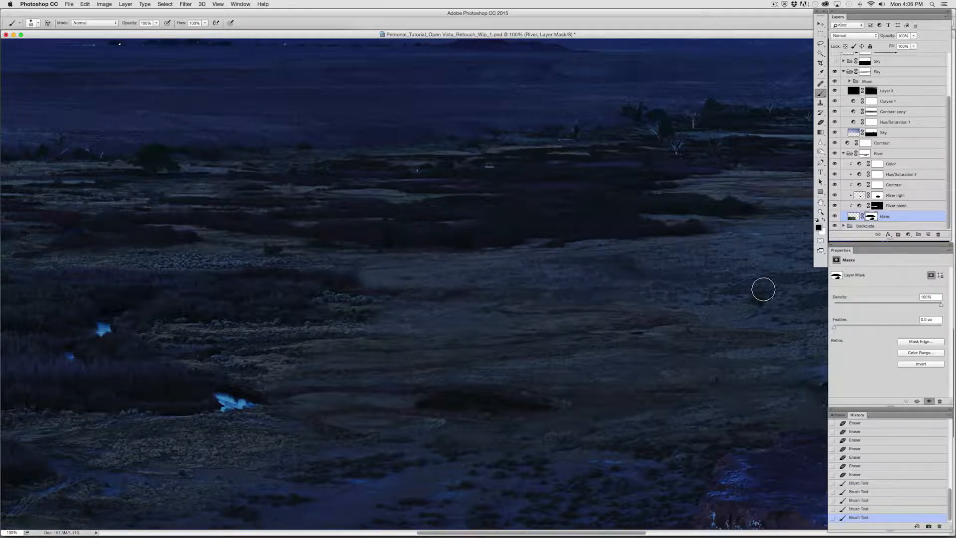
pyautogui.moveTo(388, 294)
pyautogui.mouseDown()
pyautogui.moveTo(131, 284)
pyautogui.moveTo(183, 274)
pyautogui.moveTo(412, 282)
pyautogui.moveTo(308, 275)
pyautogui.mouseUp()
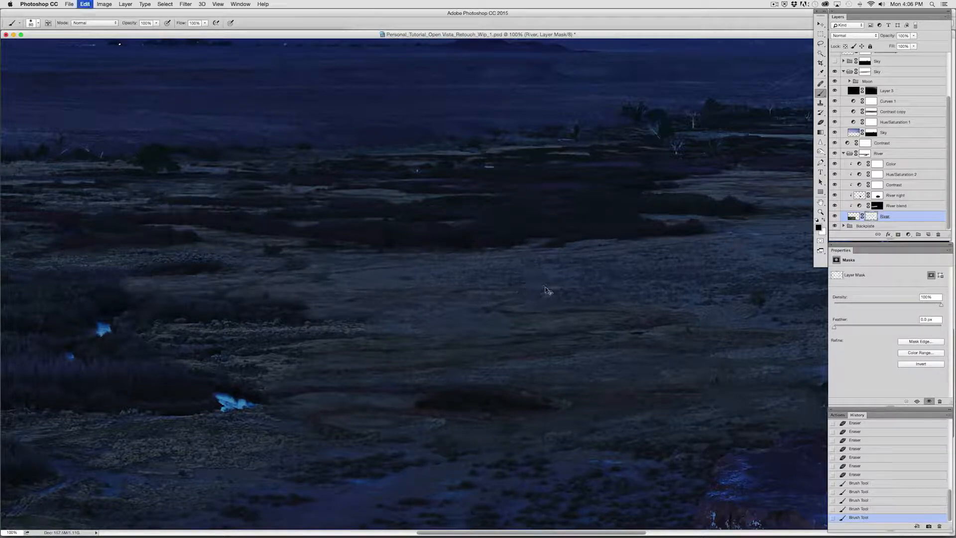
pyautogui.hotkey('ctrl', 'z')
# Step: Paint the River layer's mask with a fine brush to taper the dark scrub's edge into the backplate ground
pyautogui.moveTo(609, 282)
pyautogui.mouseDown()
pyautogui.moveTo(489, 303)
pyautogui.moveTo(420, 307)
pyautogui.moveTo(402, 297)
pyautogui.mouseUp()
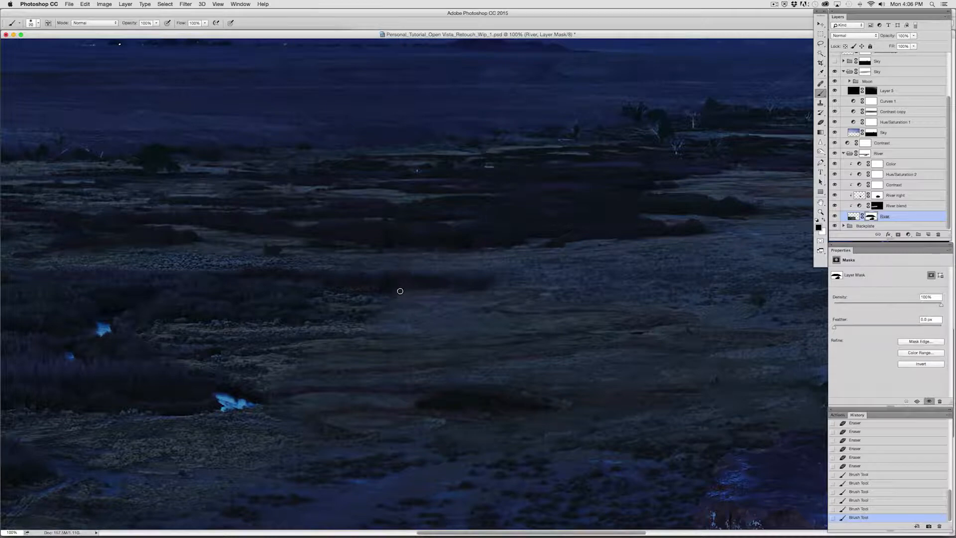
pyautogui.moveTo(449, 267)
pyautogui.mouseDown()
pyautogui.moveTo(424, 269)
pyautogui.moveTo(510, 278)
pyautogui.moveTo(505, 290)
pyautogui.moveTo(378, 289)
pyautogui.moveTo(435, 276)
pyautogui.moveTo(398, 279)
pyautogui.moveTo(388, 295)
pyautogui.moveTo(357, 290)
pyautogui.mouseUp()
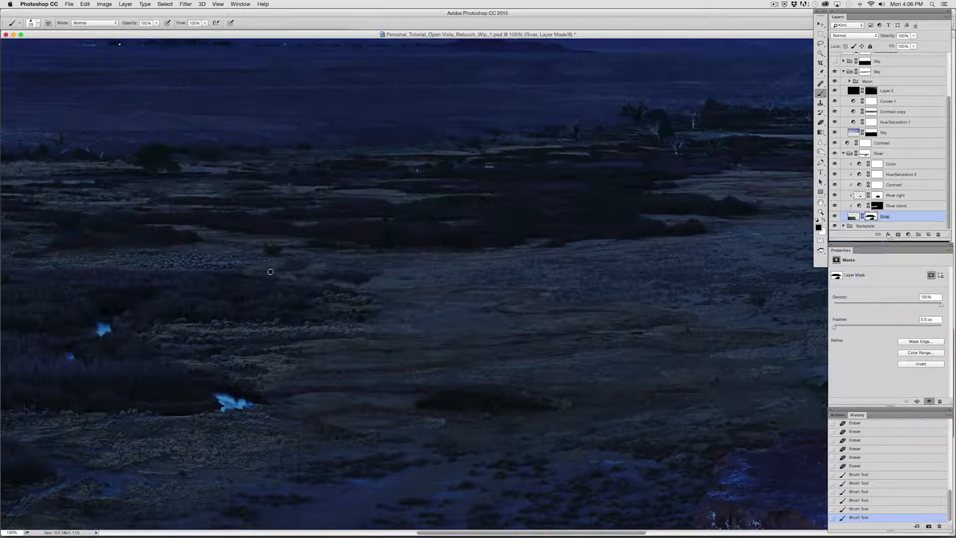
pyautogui.moveTo(306, 275); pyautogui.dragTo(392, 277)
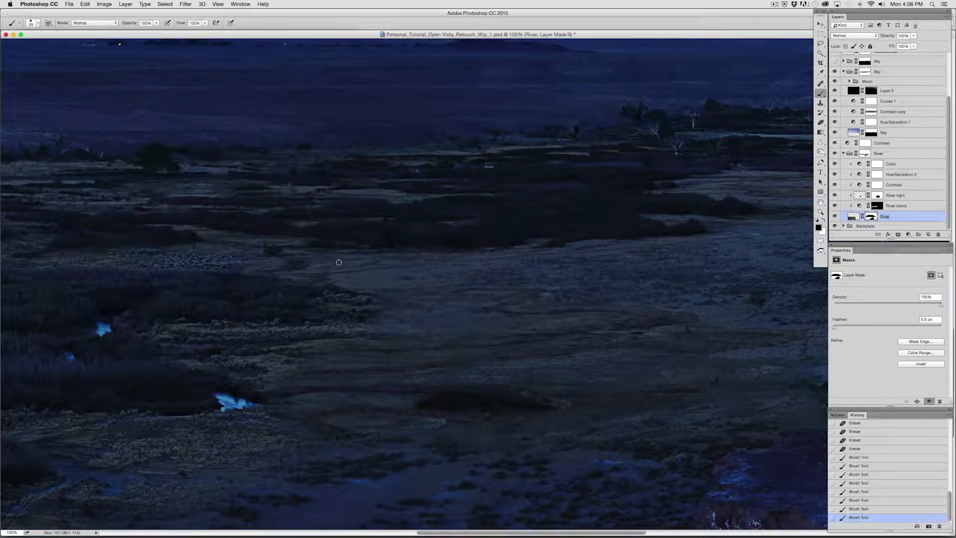
# Step: Show the River mask as a red overlay, fill in its tapered upper edge with a larger brush, and undo the last stray stroke
pyautogui.press('\\')
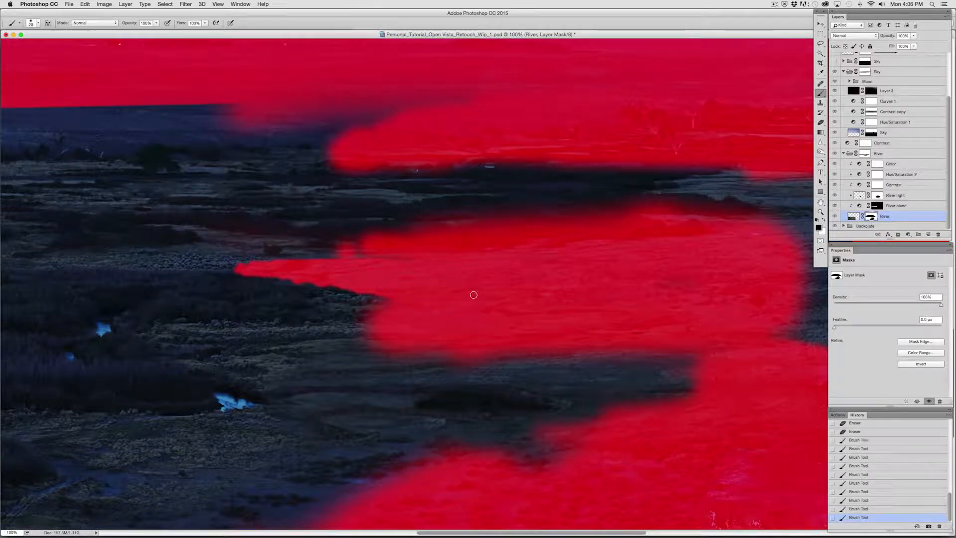
pyautogui.press(']')
pyautogui.press(']')
pyautogui.press('\\')
pyautogui.press('\\')
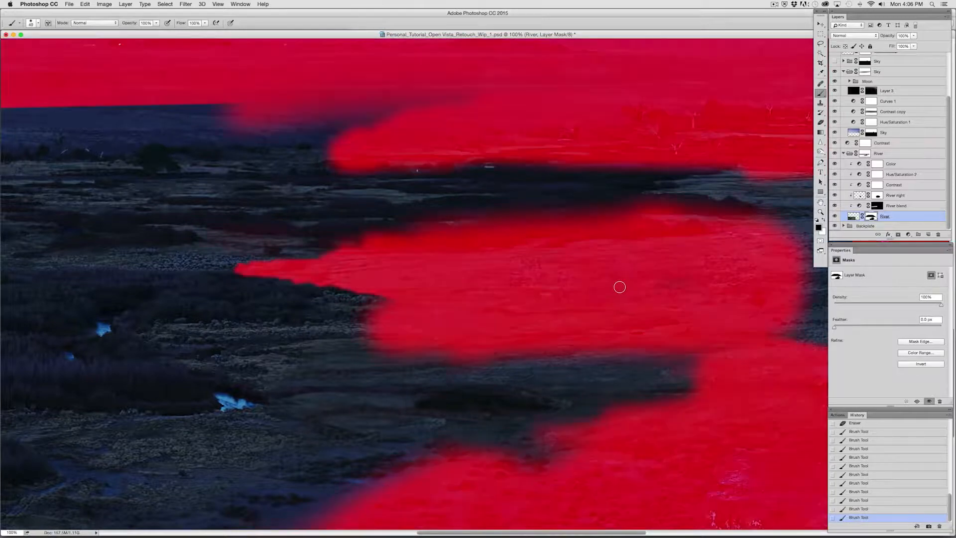
pyautogui.press('\\')
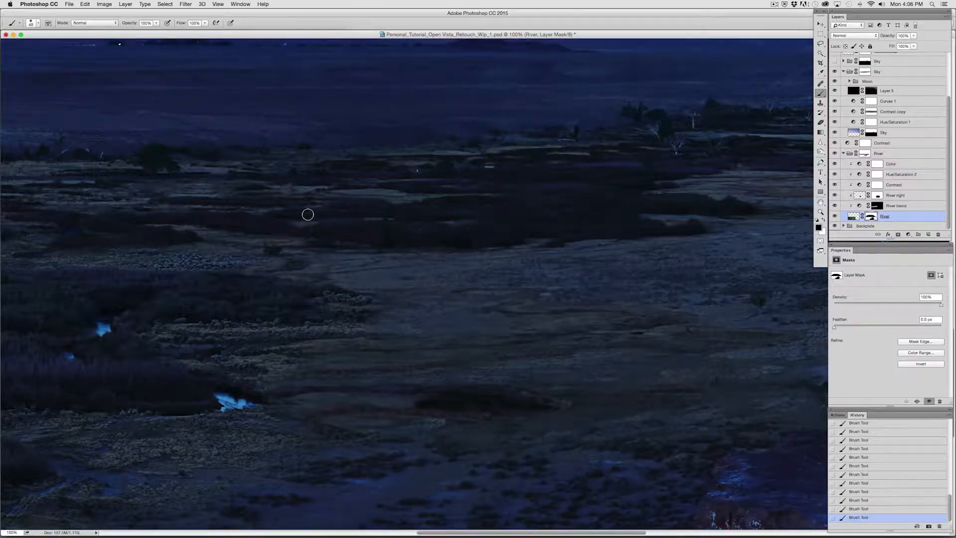
pyautogui.press('\\')
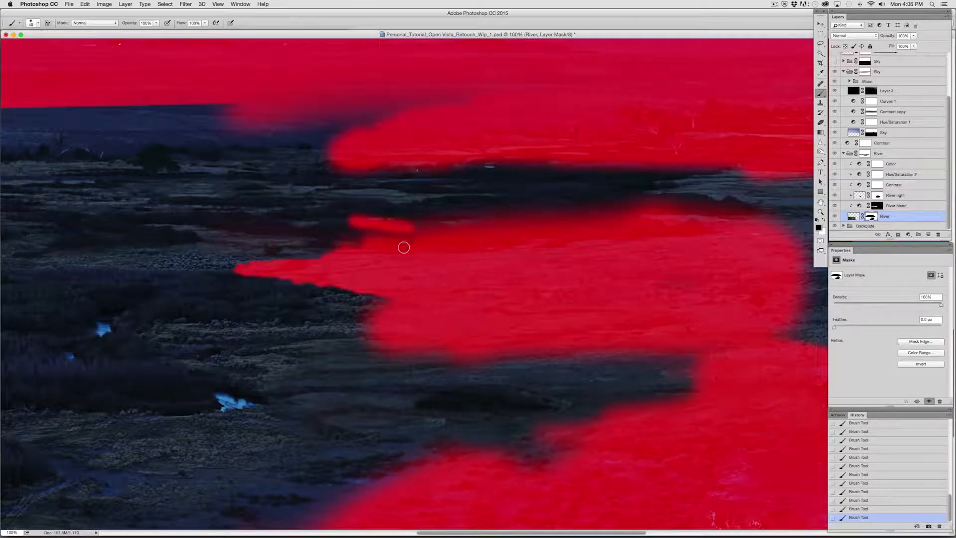
pyautogui.press('super+z')
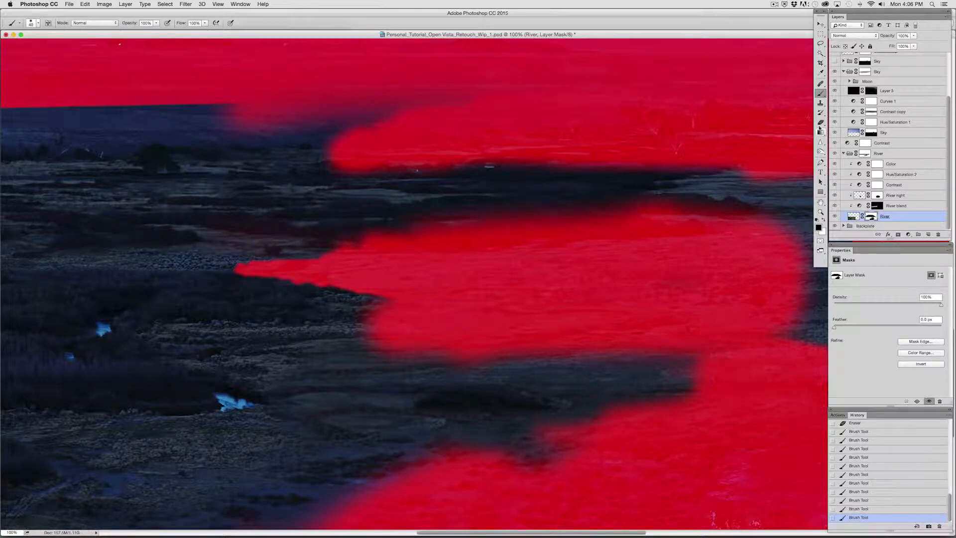
# Step: Undo the brush stroke along the masked area's upper edge and touch up the River layer's mask with the Eraser tool
pyautogui.moveTo(404, 209)
pyautogui.mouseDown()
pyautogui.moveTo(337, 218)
pyautogui.moveTo(365, 225)
pyautogui.moveTo(256, 226)
pyautogui.moveTo(231, 246)
pyautogui.moveTo(479, 202)
pyautogui.mouseUp()
pyautogui.press('super+z')
pyautogui.press('e')
pyautogui.moveTo(237, 204)
pyautogui.mouseDown()
pyautogui.moveTo(249, 172)
pyautogui.moveTo(642, 278)
pyautogui.mouseUp()
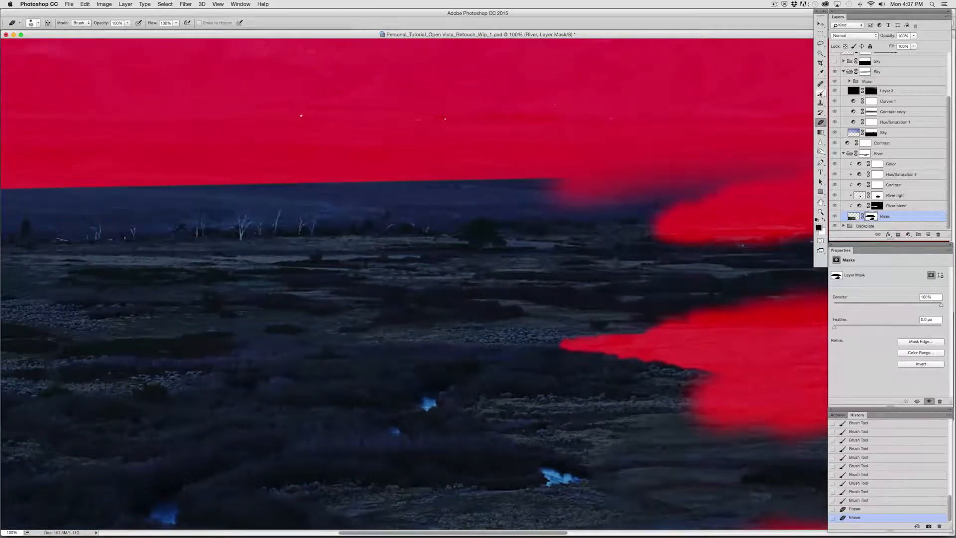
# Step: Paint black along the distant horizon edge of the River layer's mask with an enlarged brush, then hide the mask overlay
pyautogui.click(820, 93)
pyautogui.moveTo(612, 187); pyautogui.dragTo(653, 182)
pyautogui.press('super+z')
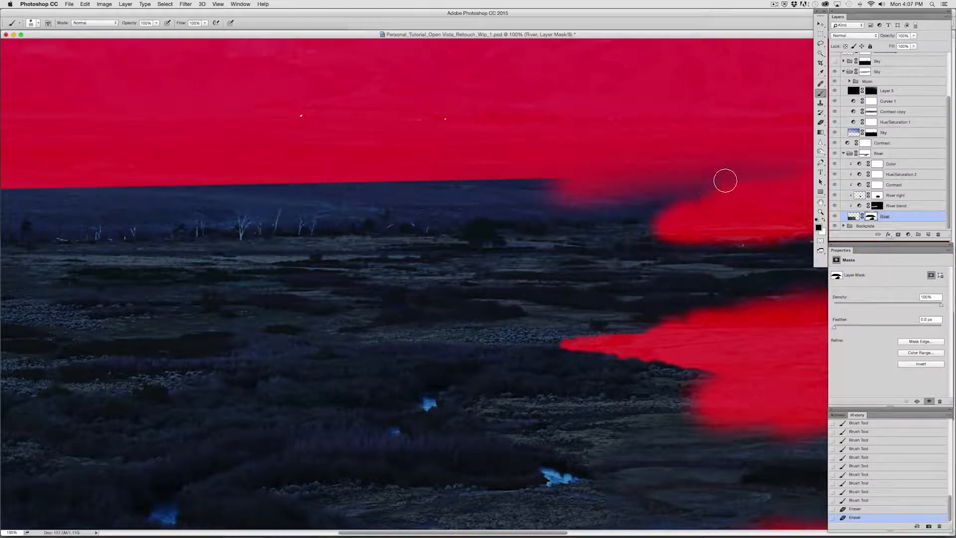
pyautogui.press(']')
pyautogui.press(']')
pyautogui.press(']')
pyautogui.press(']')
pyautogui.press(']')
pyautogui.press(']')
pyautogui.press(']')
pyautogui.moveTo(328, 164)
pyautogui.mouseDown()
pyautogui.moveTo(439, 169)
pyautogui.moveTo(176, 175)
pyautogui.moveTo(343, 175)
pyautogui.mouseUp()
pyautogui.moveTo(435, 157); pyautogui.dragTo(855, 172)
pyautogui.moveTo(539, 198)
pyautogui.mouseDown()
pyautogui.moveTo(142, 194)
pyautogui.moveTo(191, 200)
pyautogui.mouseUp()
pyautogui.moveTo(392, 165); pyautogui.dragTo(732, 156)
pyautogui.moveTo(434, 195)
pyautogui.mouseDown()
pyautogui.moveTo(105, 192)
pyautogui.moveTo(316, 192)
pyautogui.moveTo(41, 205)
pyautogui.mouseUp()
pyautogui.moveTo(276, 169); pyautogui.dragTo(502, 151)
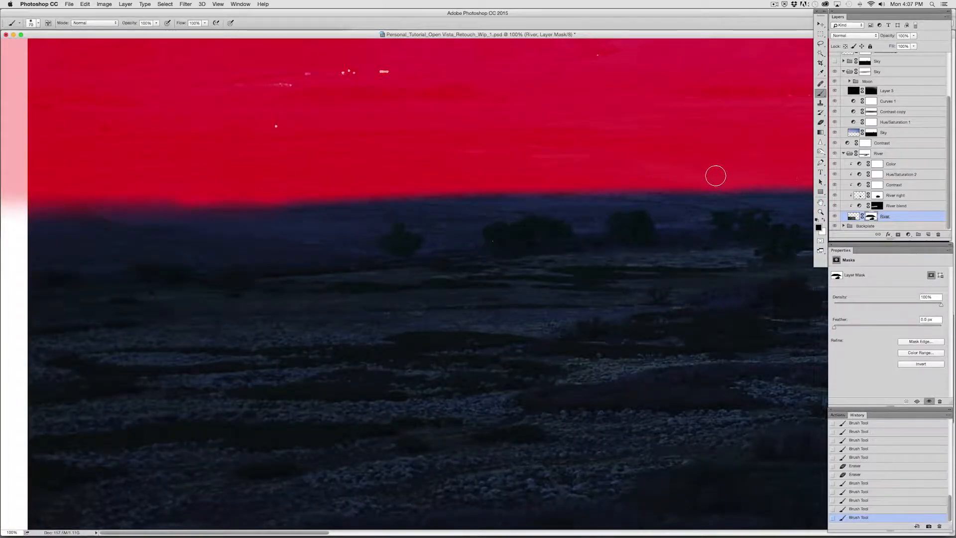
pyautogui.press('\\')
# Step: Remove the bright spot on the distant plain above the tree line with the Healing Brush on the Backplate group's Left side layer
pyautogui.moveTo(406, 275); pyautogui.dragTo(241, 282)
pyautogui.moveTo(761, 255); pyautogui.dragTo(430, 271)
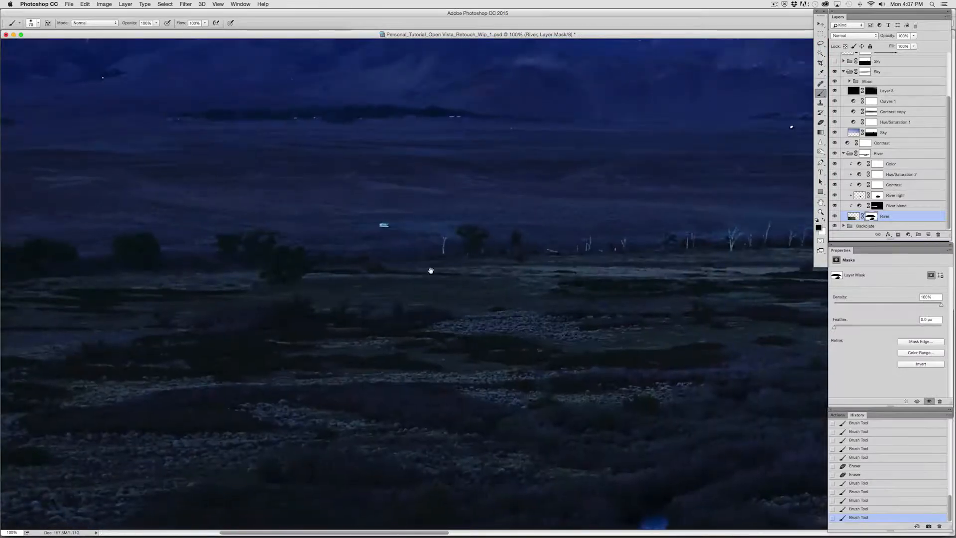
pyautogui.moveTo(591, 274)
pyautogui.mouseDown()
pyautogui.moveTo(365, 274)
pyautogui.moveTo(219, 256)
pyautogui.moveTo(538, 275)
pyautogui.mouseUp()
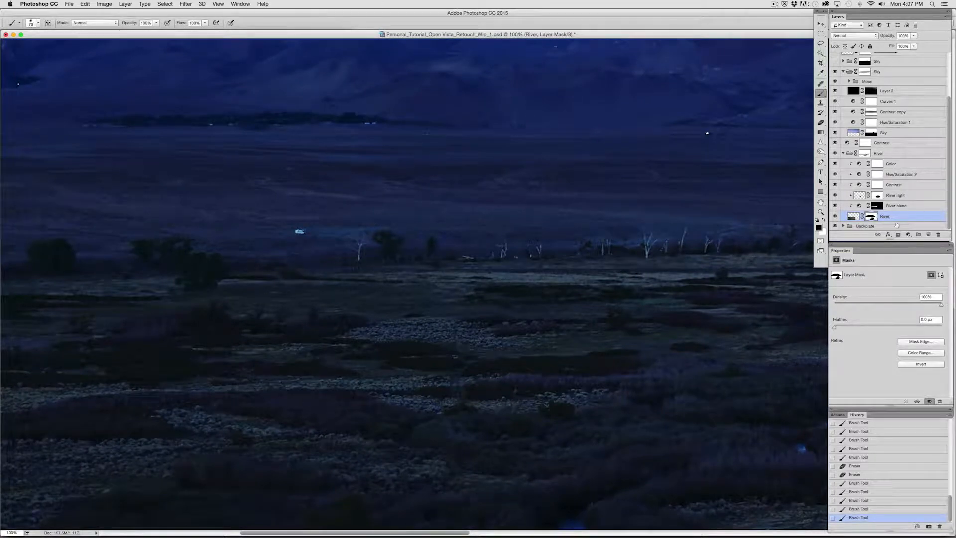
pyautogui.click(845, 227)
pyautogui.scroll(-3, 952, 196)
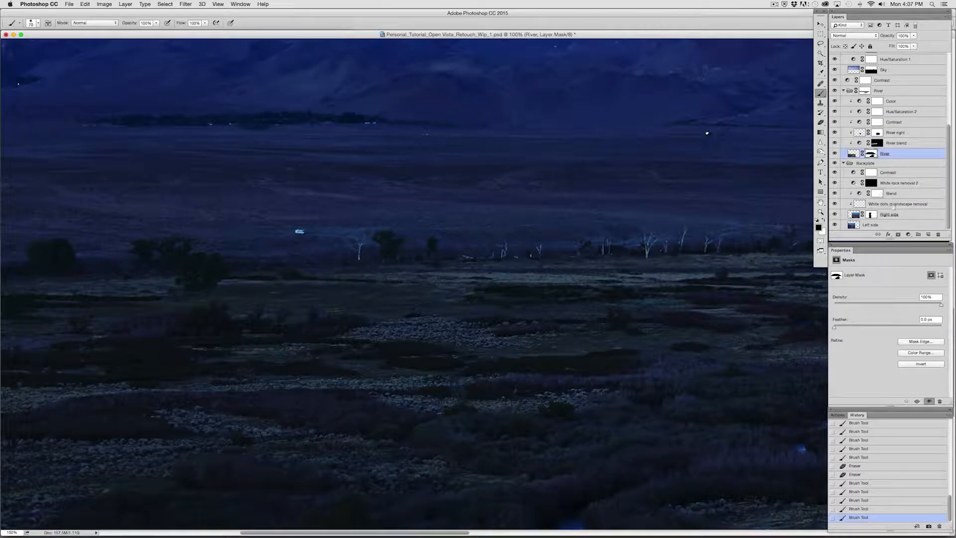
pyautogui.click(861, 225)
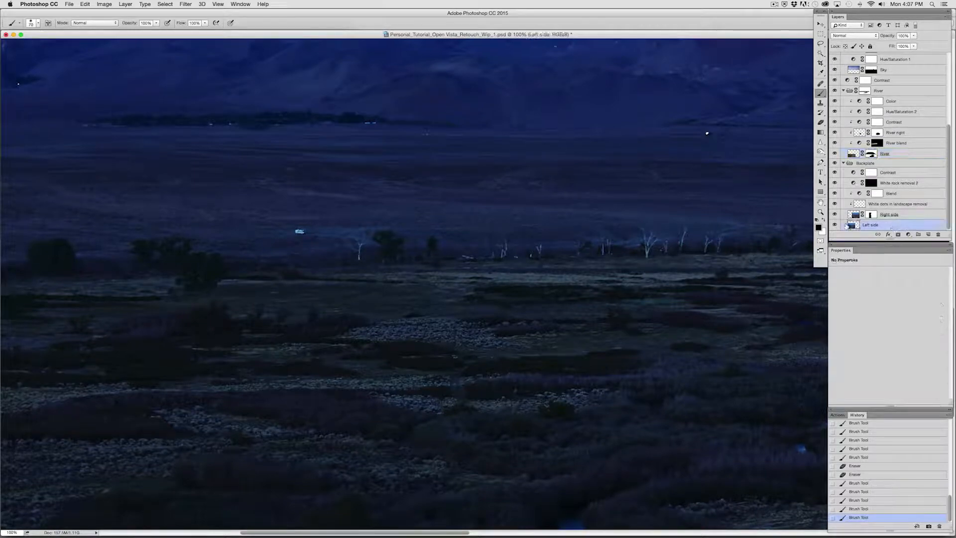
pyautogui.keyDown('alt'); pyautogui.click(835, 226); pyautogui.keyUp('alt')
pyautogui.keyDown('alt'); pyautogui.click(836, 226); pyautogui.keyUp('alt')
pyautogui.click(821, 85)
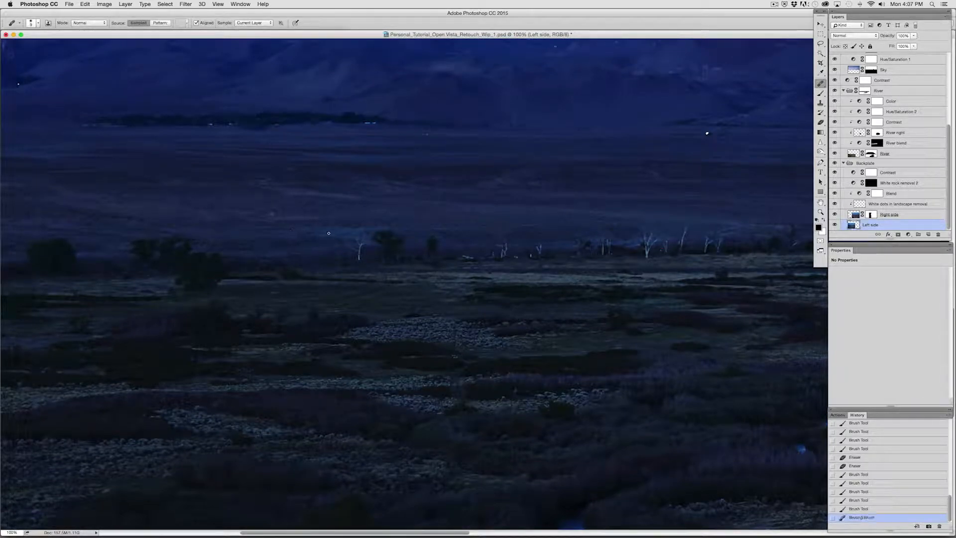
# Step: Heal the faint light specks on the distant plain above the tree line on the Left side layer
pyautogui.click(294, 234)
pyautogui.moveTo(307, 245); pyautogui.dragTo(540, 321)
pyautogui.moveTo(378, 256); pyautogui.dragTo(550, 305)
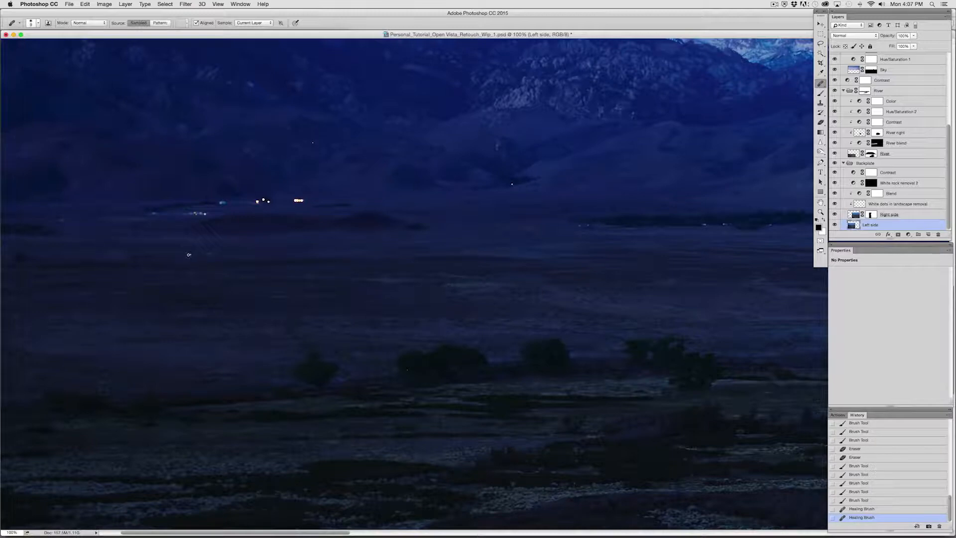
pyautogui.click(213, 255)
# Step: Remove the bright white spots along the horizon at the foot of the reddish hill with the Healing Brush
pyautogui.moveTo(481, 254); pyautogui.dragTo(171, 270)
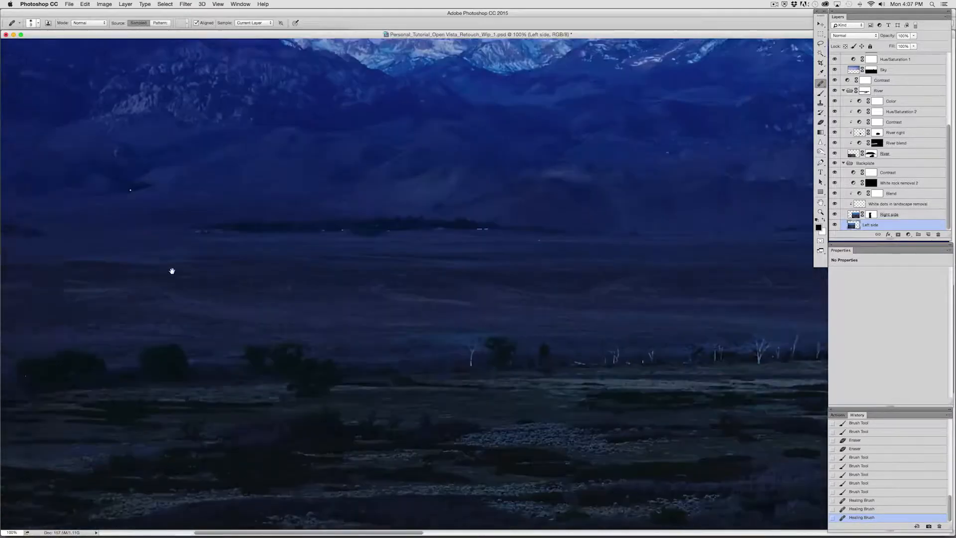
pyautogui.moveTo(442, 250); pyautogui.dragTo(145, 288)
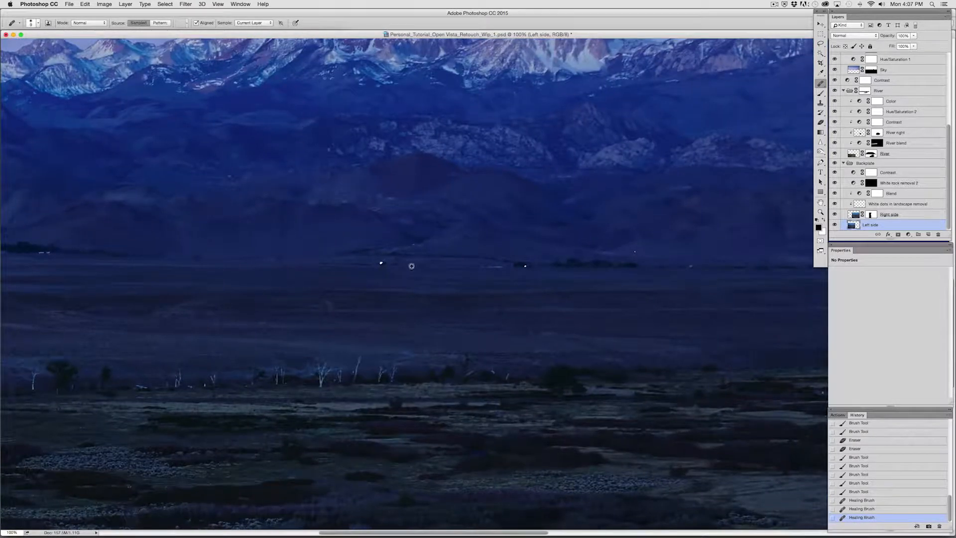
pyautogui.click(383, 264)
pyautogui.click(525, 265)
pyautogui.click(612, 264)
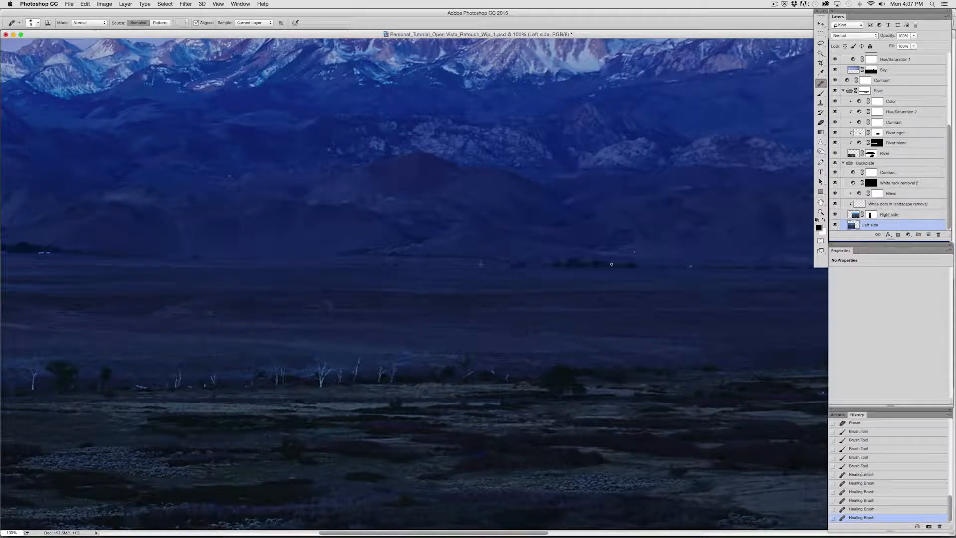
pyautogui.click(548, 264)
# Step: Sample clean terrain near the hillside speck and heal the remaining small light specks around the horizon's small dark tree patch
pyautogui.keyDown('alt'); pyautogui.click(651, 250); pyautogui.keyUp('alt')
pyautogui.click(635, 251)
pyautogui.click(692, 266)
pyautogui.click(631, 263)
pyautogui.click(582, 264)
pyautogui.click(527, 283)
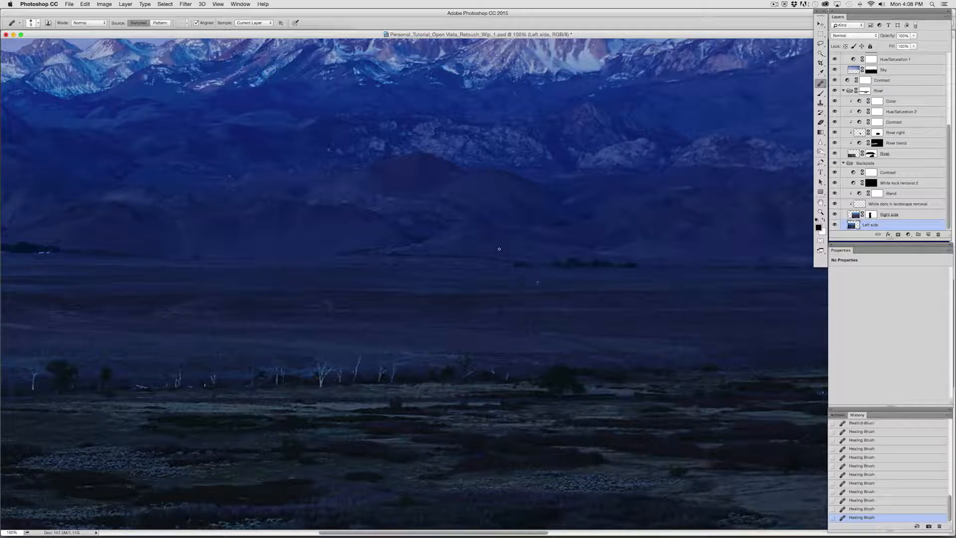
# Step: Retouch the small bright lights along the long dark tree line at the foot of the mountains
pyautogui.hscroll(-5, 500, 249)
pyautogui.scroll(1, 500, 249)
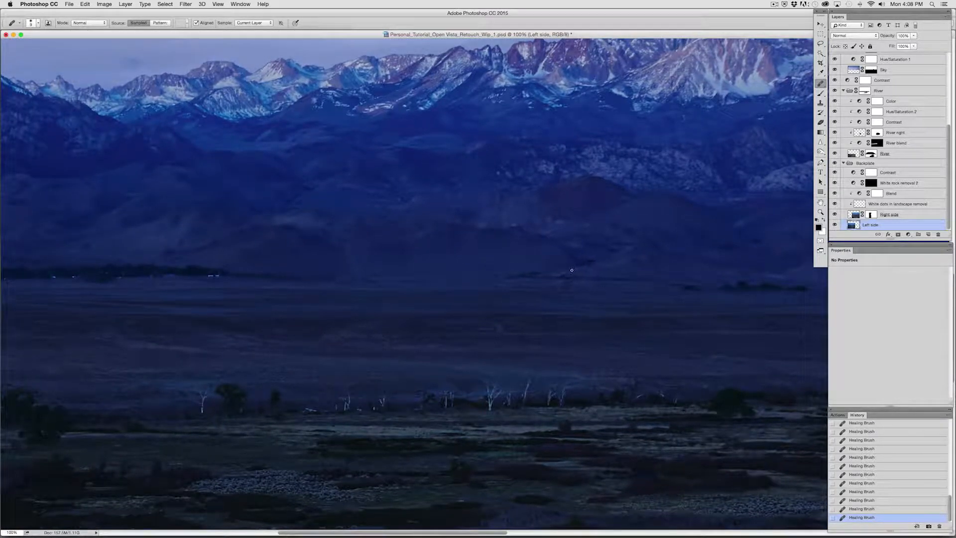
pyautogui.hscroll(-5, 495, 325)
pyautogui.scroll(3, 495, 324)
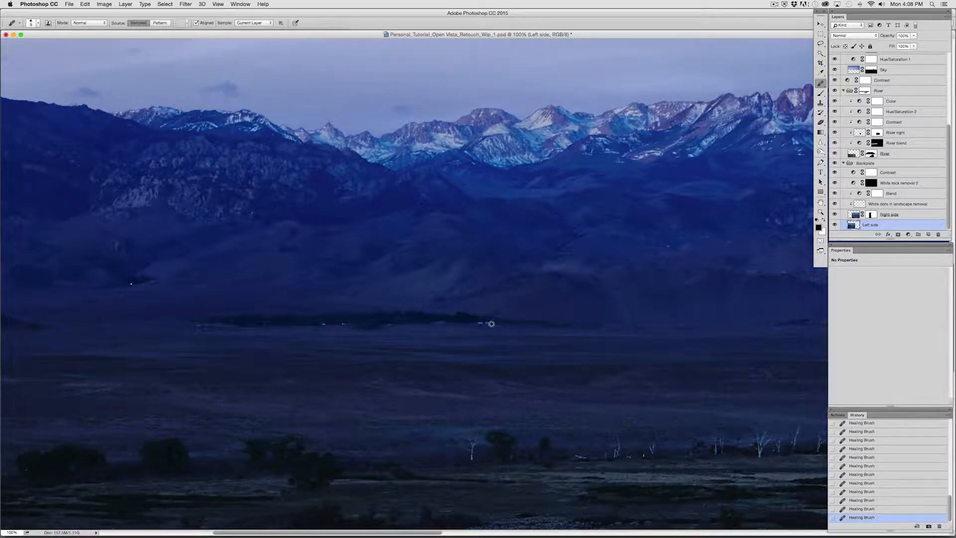
# Step: Heal away the remaining bright specks along the dark tree line at the foot of the mountains on the Left side layer
pyautogui.keyDown('alt'); pyautogui.click(460, 324); pyautogui.keyUp('alt')
pyautogui.moveTo(469, 323); pyautogui.dragTo(476, 323)
pyautogui.click(175, 324)
pyautogui.click(129, 333)
pyautogui.moveTo(124, 334); pyautogui.dragTo(125, 336)
# Step: Show the whole composite at 16.7% in an enlarged document window with grey space around the image
pyautogui.press('super+0')
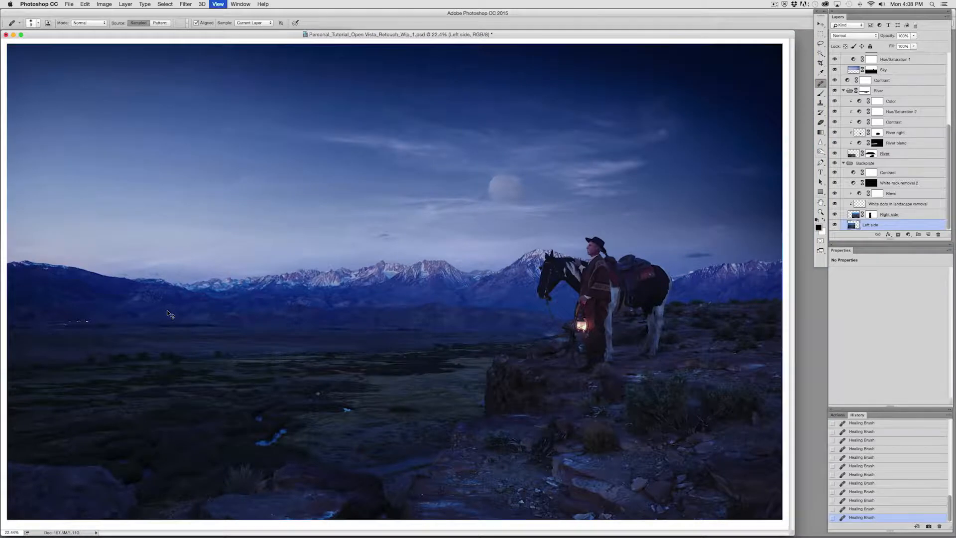
pyautogui.press('super+minus')
pyautogui.press('super+minus')
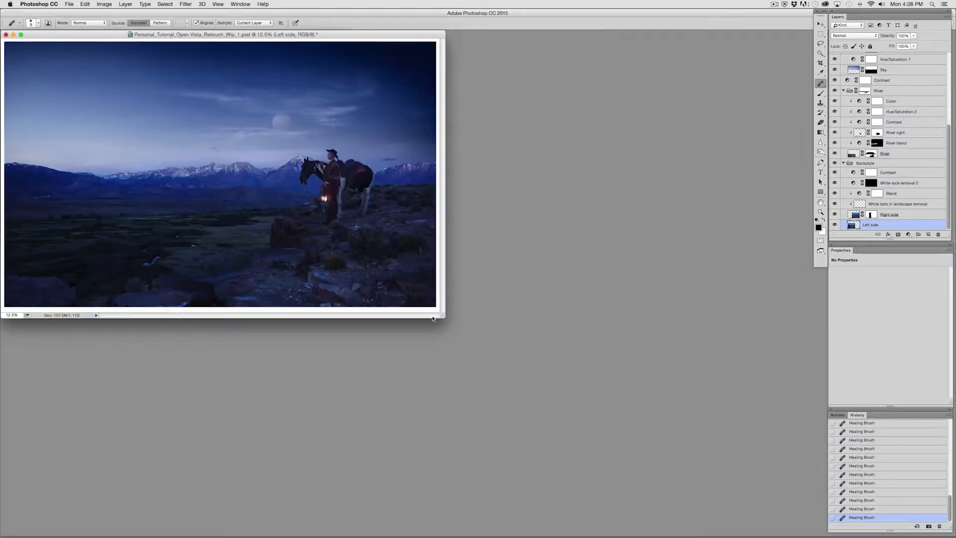
pyautogui.moveTo(444, 317); pyautogui.dragTo(772, 514)
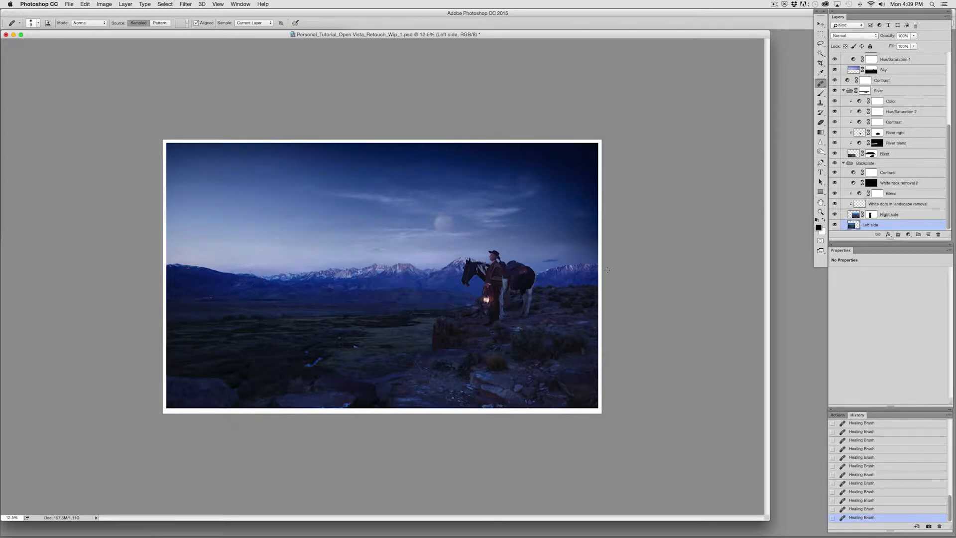
pyautogui.press('super+equal')
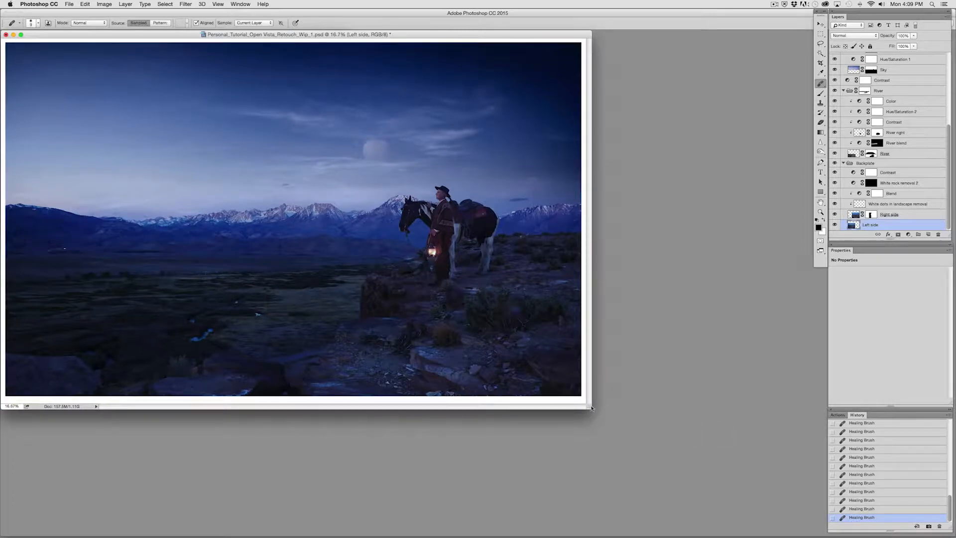
pyautogui.moveTo(592, 409); pyautogui.dragTo(791, 509)
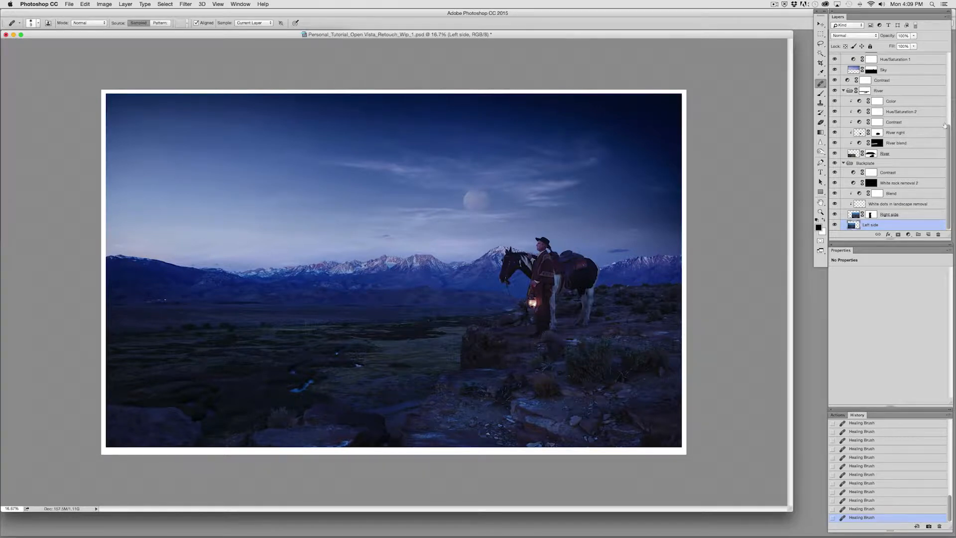
# Step: Add a Curves adjustment layer above the Cowboy group, darkening the shadows slightly while holding the highlights with a second point
pyautogui.moveTo(947, 128); pyautogui.dragTo(942, 50)
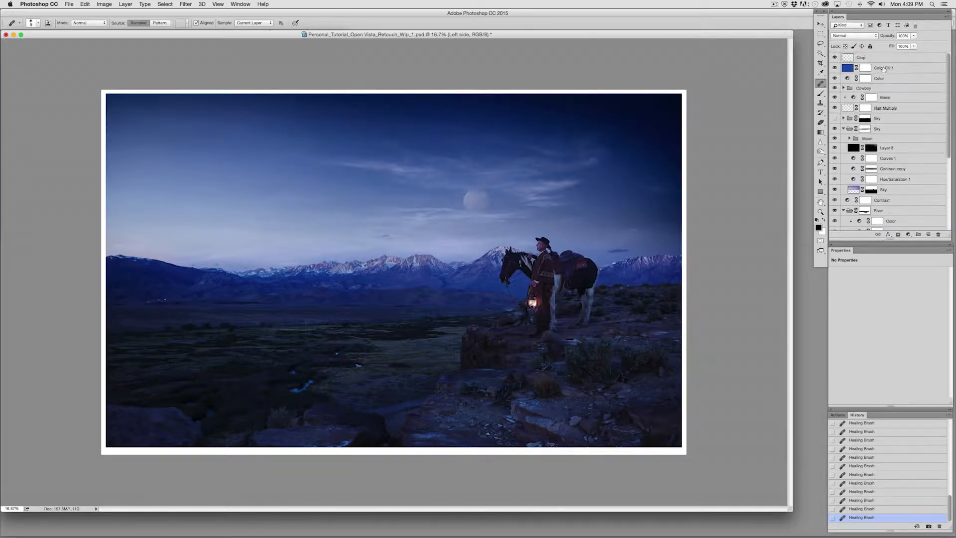
pyautogui.click(883, 68)
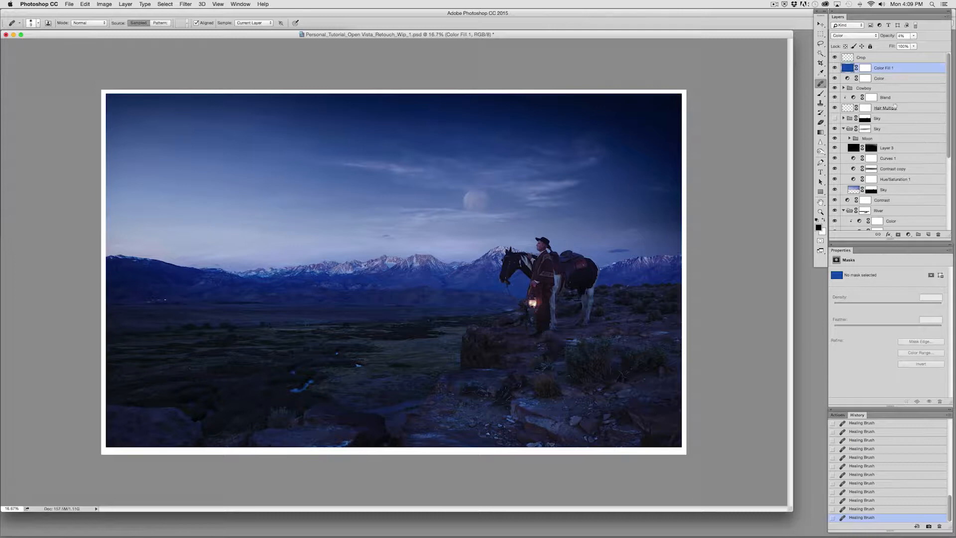
pyautogui.click(888, 88)
pyautogui.click(908, 234)
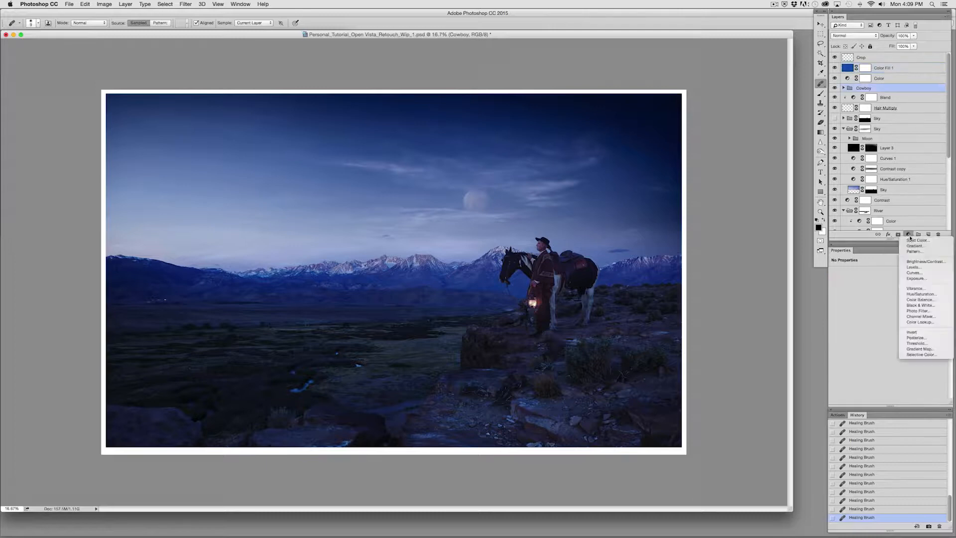
pyautogui.click(928, 294)
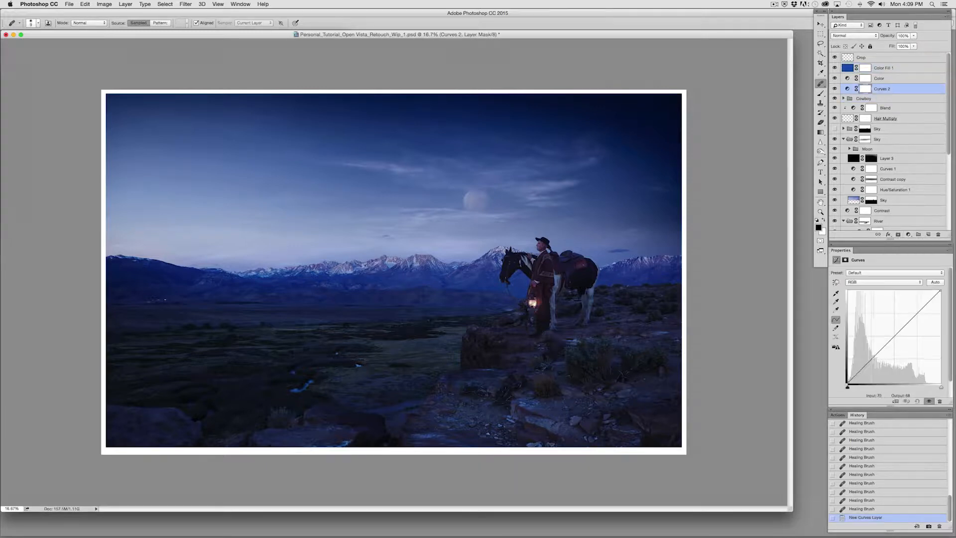
pyautogui.moveTo(874, 359); pyautogui.dragTo(875, 359)
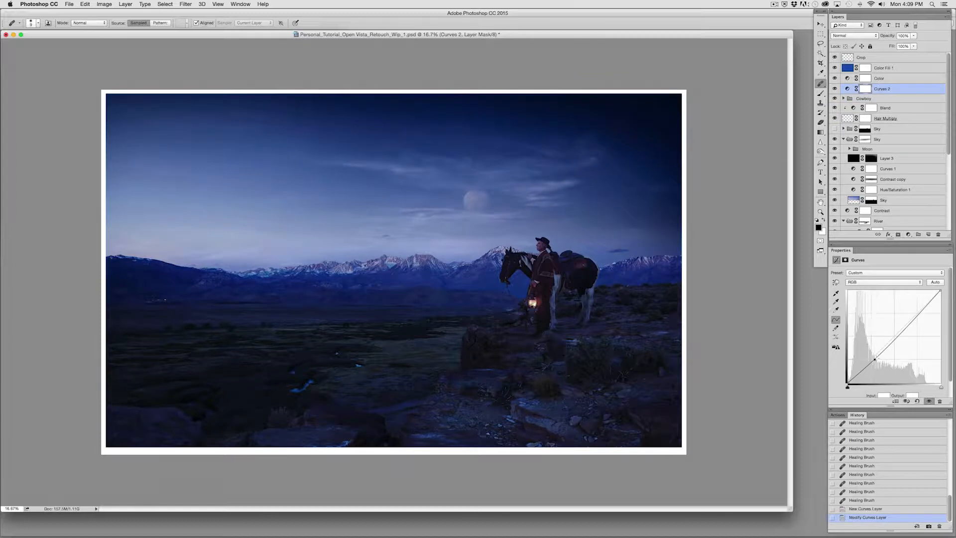
pyautogui.moveTo(916, 315); pyautogui.dragTo(916, 315)
# Step: Lower the Red channel's midtones slightly in the Color curves layer
pyautogui.click(883, 78)
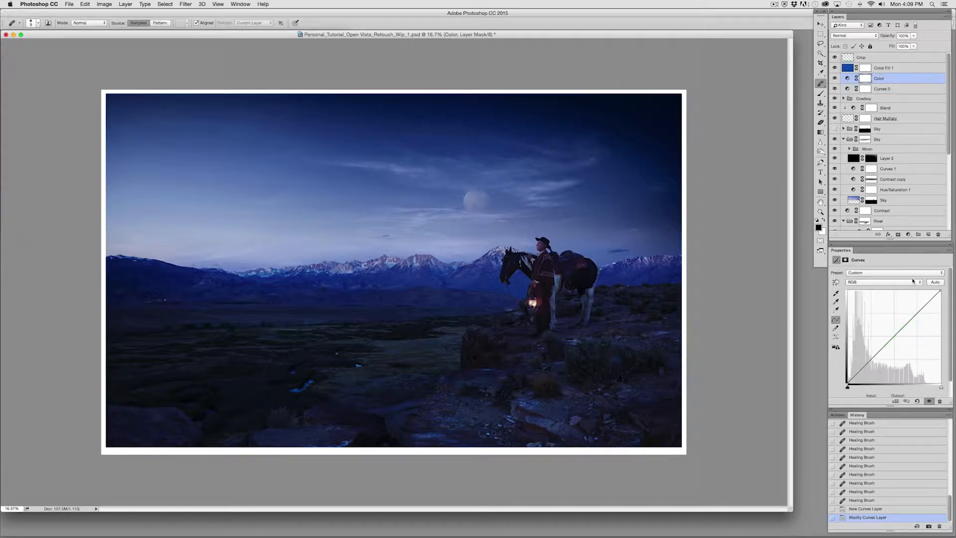
pyautogui.click(884, 281)
pyautogui.click(914, 291)
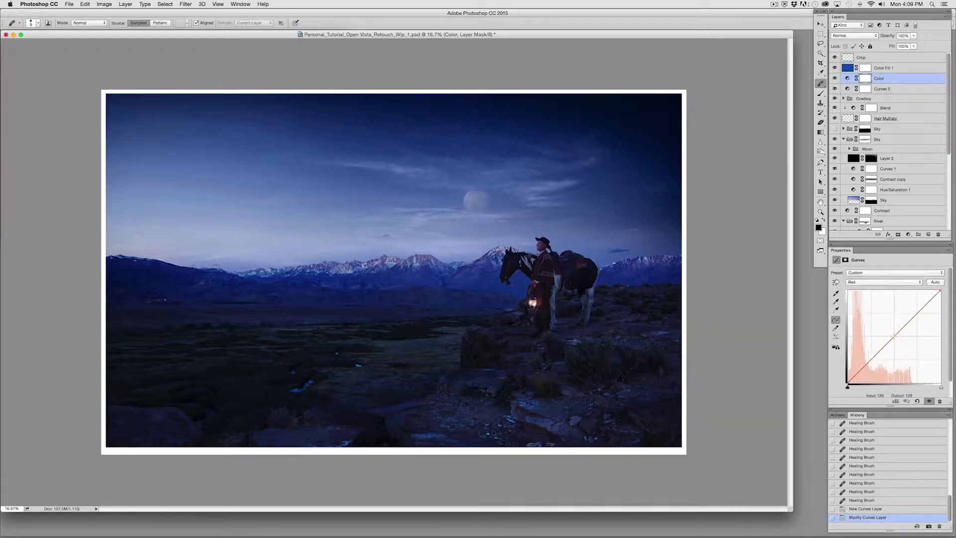
pyautogui.moveTo(894, 337); pyautogui.dragTo(895, 339)
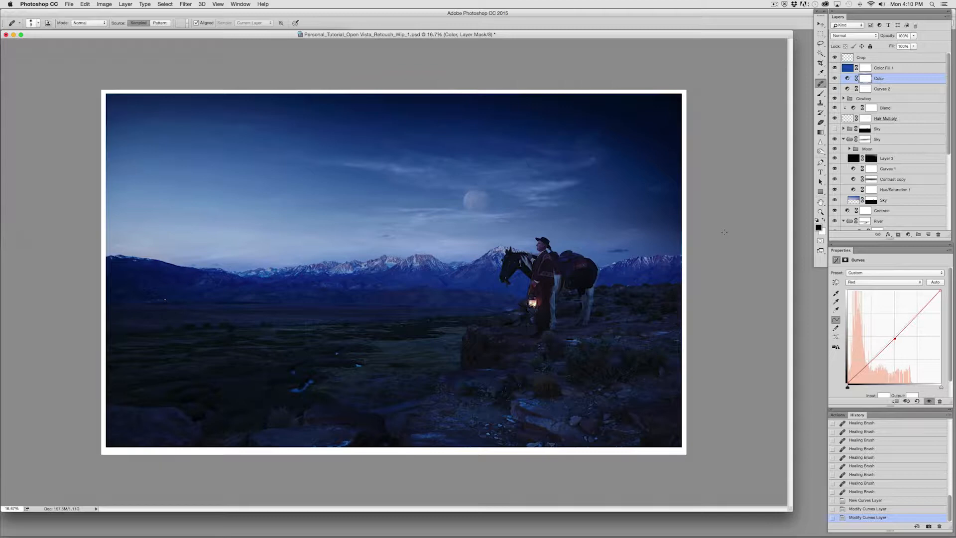
# Step: Add a Curves layer with raised midtones above the Color layer and fill its mask with black
pyautogui.click(908, 234)
pyautogui.click(917, 272)
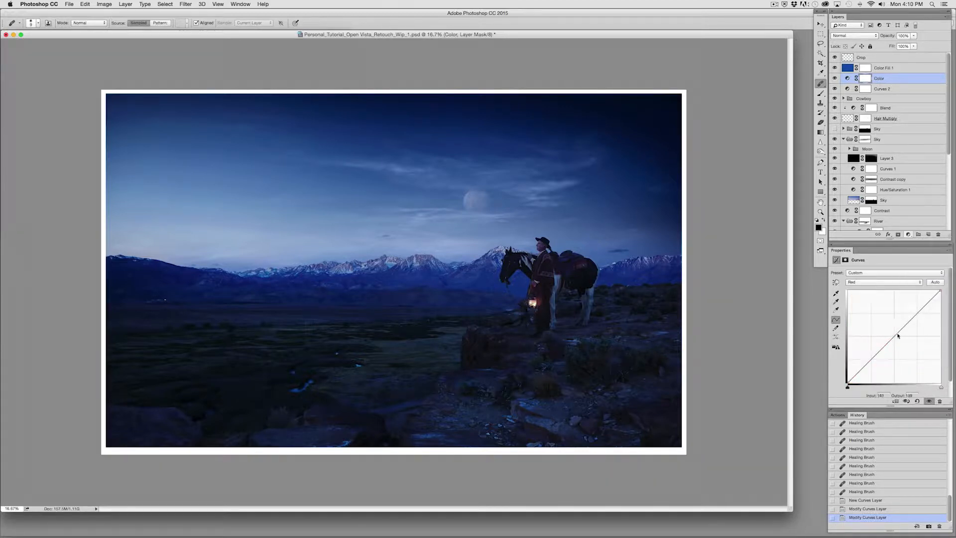
pyautogui.moveTo(891, 340); pyautogui.dragTo(890, 334)
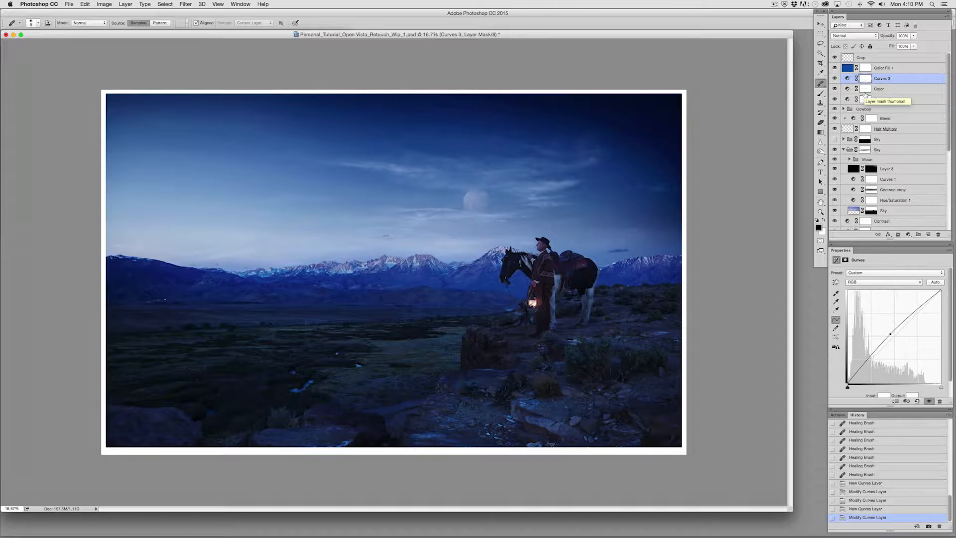
pyautogui.hotkey('alt', 'BackSpace')
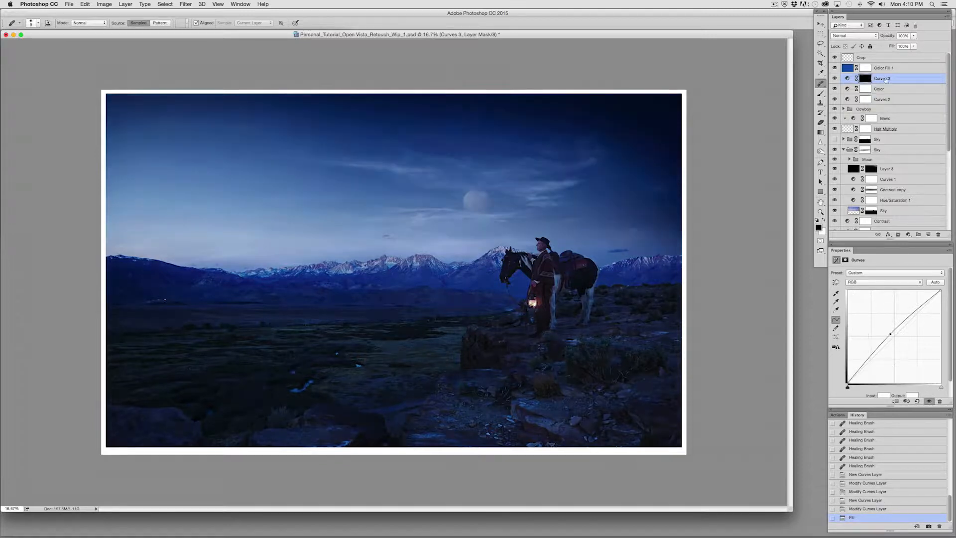
# Step: Rename the new brightening curves layer as Highlight
pyautogui.doubleClick(883, 79)
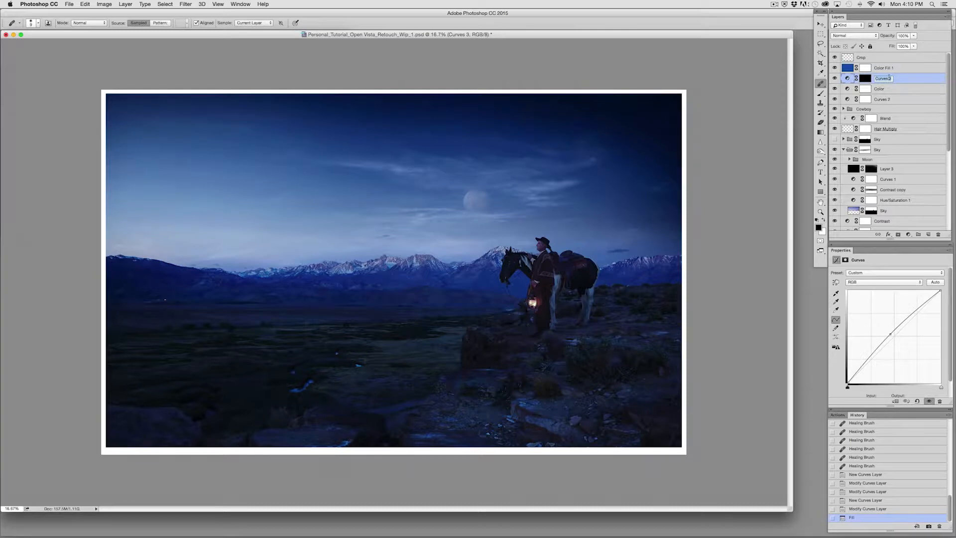
pyautogui.write('Highlight')
pyautogui.press('Return')
# Step: Add another Curves layer directly above the Color layer and pull its midtones down to darken the image
pyautogui.hotkey('alt', '[')
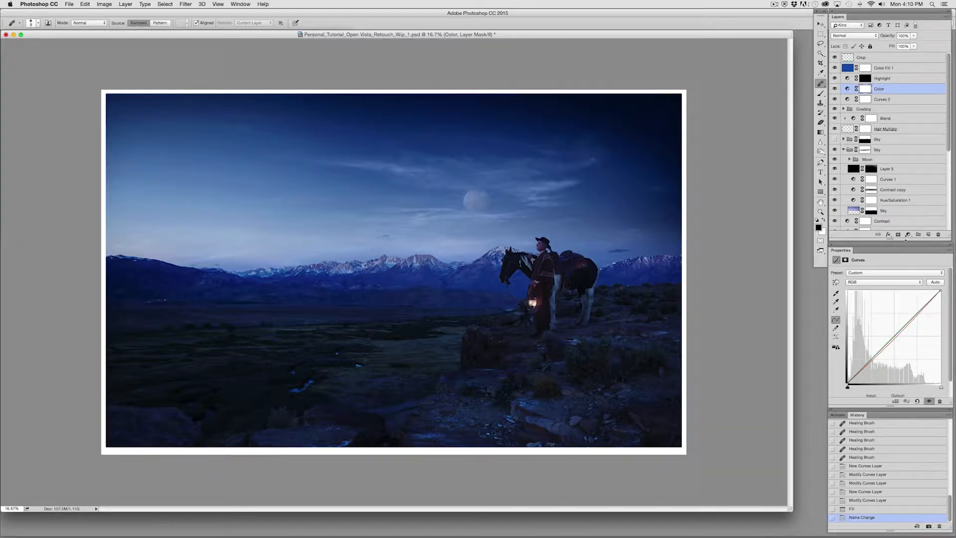
pyautogui.click(908, 235)
pyautogui.click(914, 272)
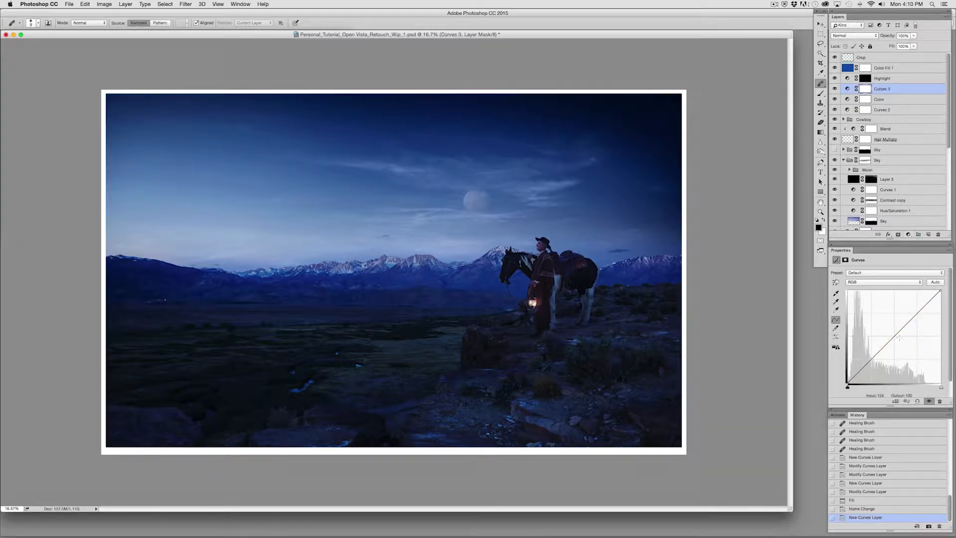
pyautogui.moveTo(897, 335); pyautogui.dragTo(895, 341)
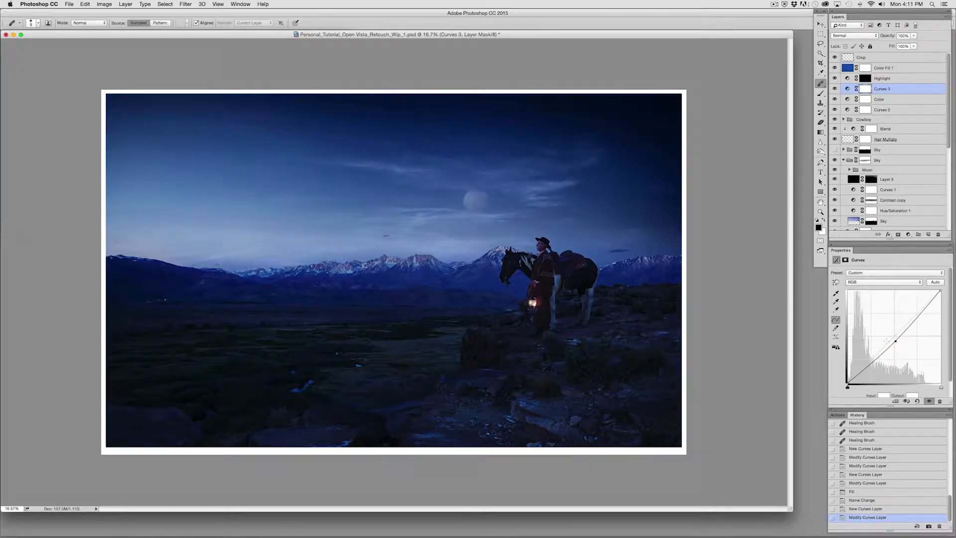
# Step: Rename the darkening curves layer as Darker and fill its mask with black
pyautogui.click(884, 93)
pyautogui.doubleClick(885, 93)
pyautogui.write('C')
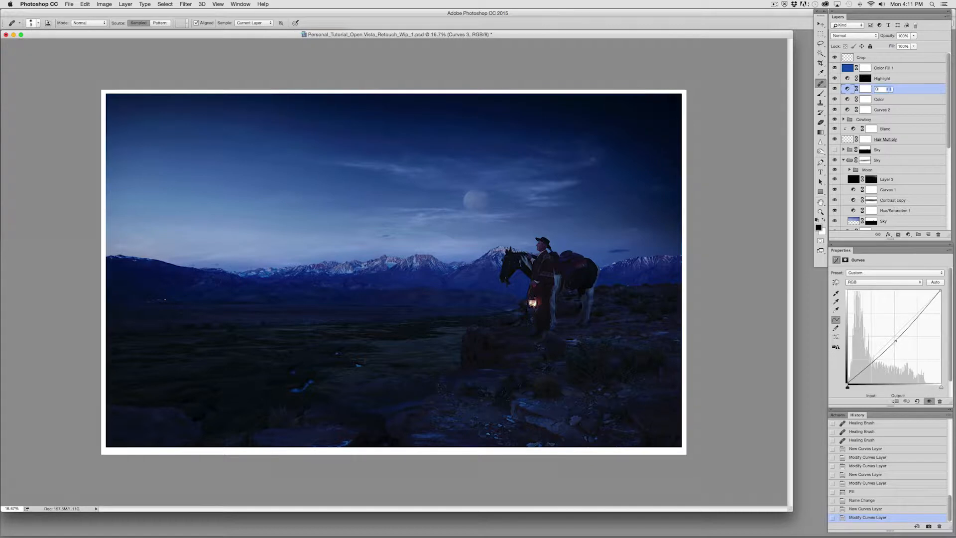
pyautogui.write('arker')
pyautogui.press('Return')
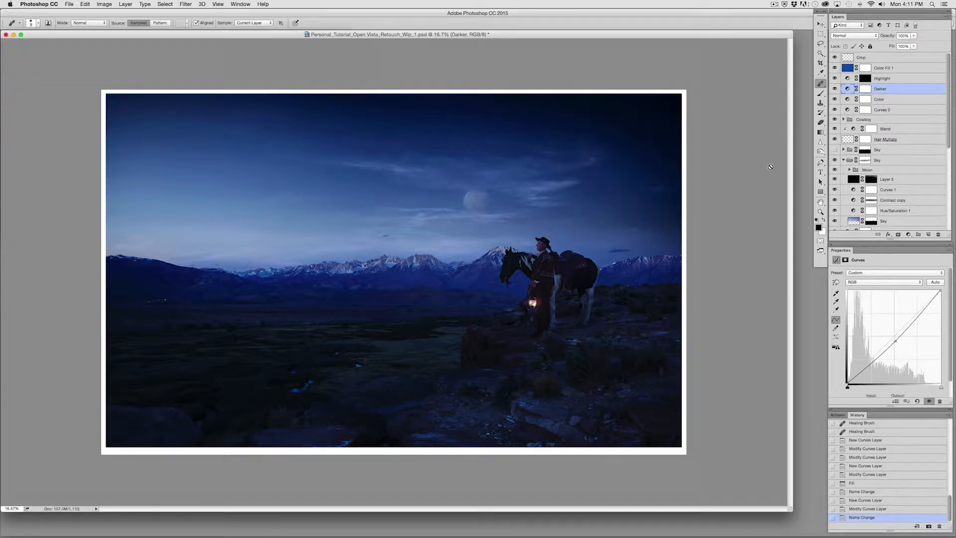
pyautogui.click(867, 90)
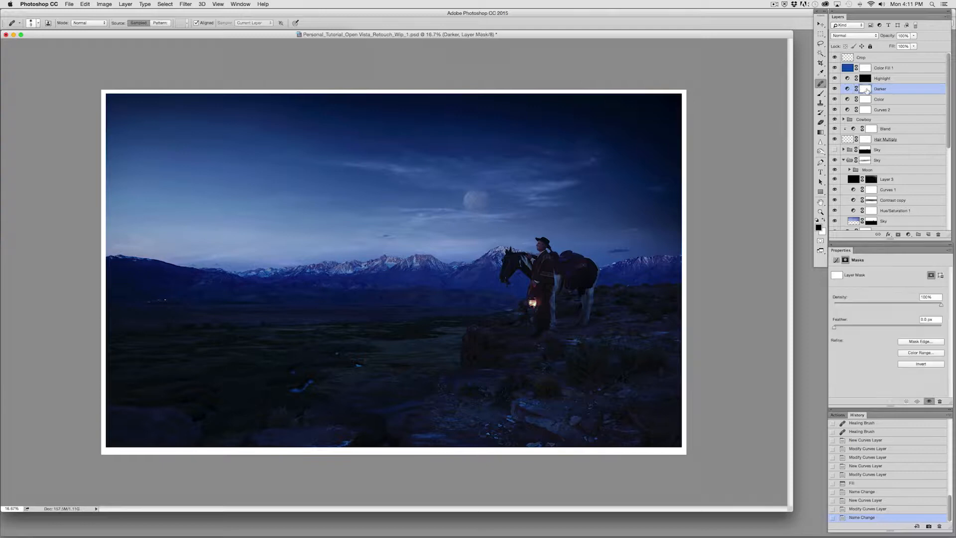
pyautogui.hotkey('alt', 'BackSpace')
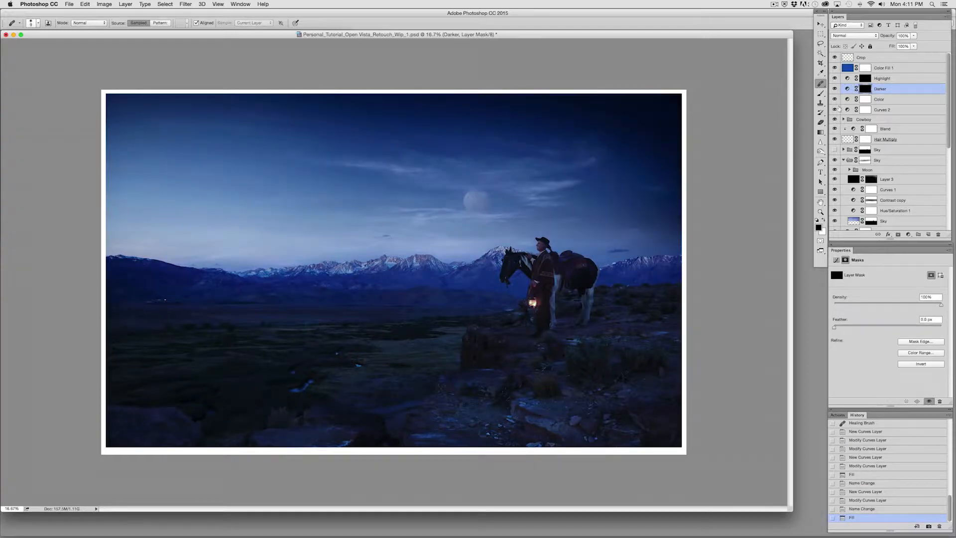
# Step: Erase the Darker layer's black mask with a large, soft eraser over the foreground rocks below the cowboy to darken them
pyautogui.click(821, 122)
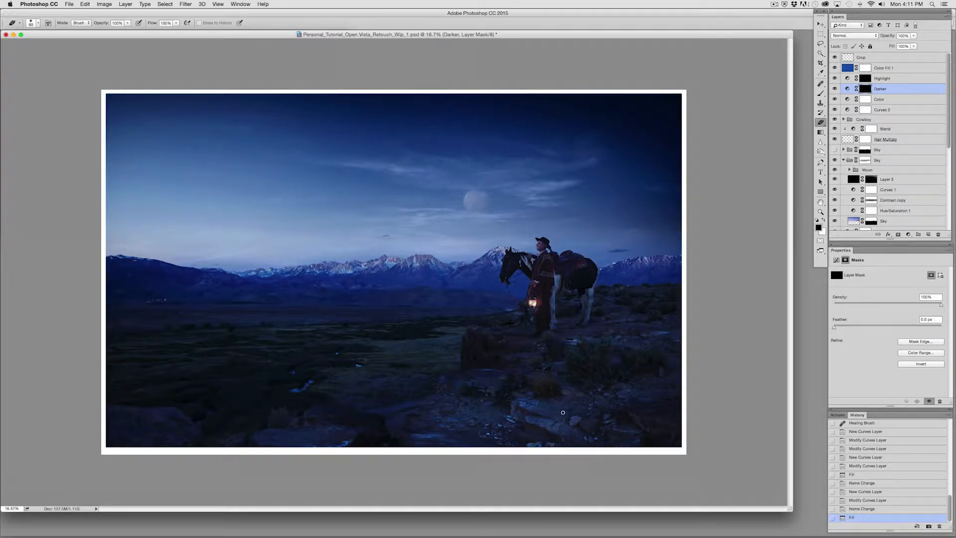
pyautogui.press(']')
pyautogui.press(']')
pyautogui.press(']')
pyautogui.press(']')
pyautogui.press(']')
pyautogui.press(']')
pyautogui.press(']')
pyautogui.press(']')
pyautogui.press(']')
pyautogui.press(']')
pyautogui.press(']')
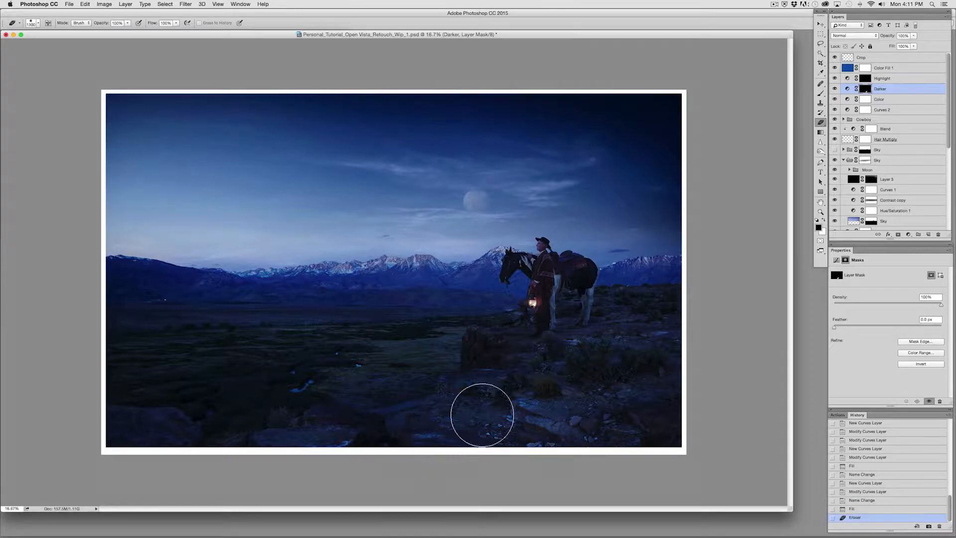
pyautogui.click(577, 438)
pyautogui.click(636, 452)
pyautogui.click(566, 408)
pyautogui.click(515, 396)
pyautogui.click(458, 415)
pyautogui.click(393, 450)
pyautogui.click(478, 408)
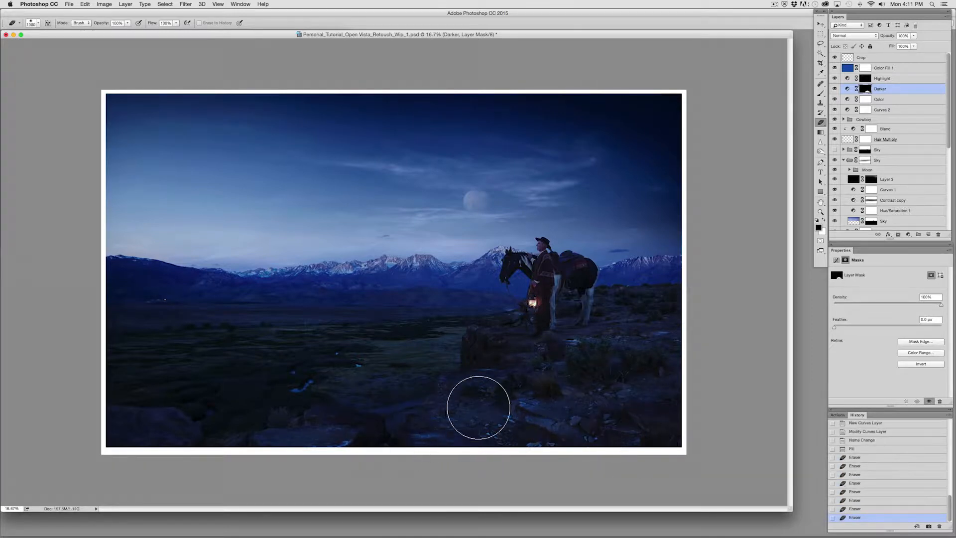
pyautogui.click(451, 442)
pyautogui.click(373, 467)
pyautogui.click(494, 426)
pyautogui.click(526, 433)
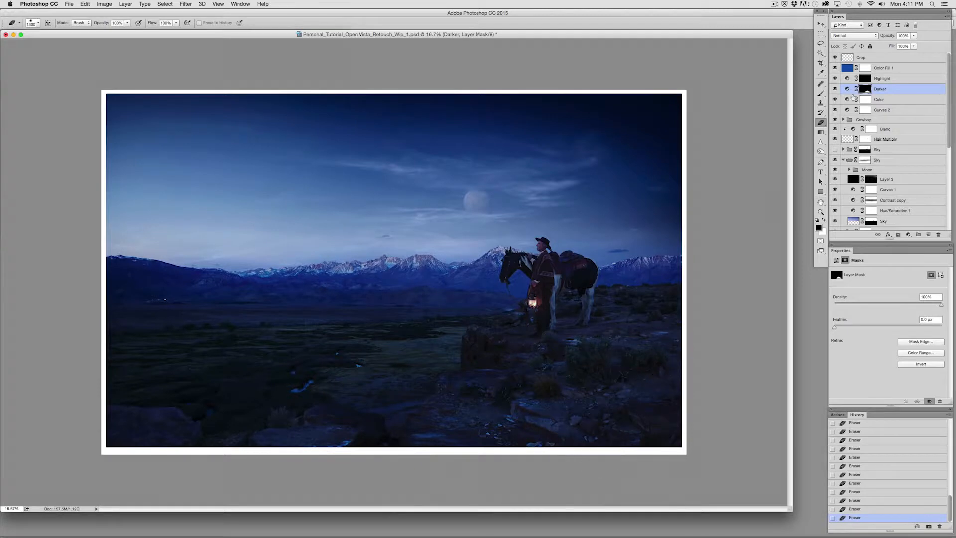
# Step: Erase parts of the Highlight layer's mask with a smaller eraser to brighten the rocks and bush in the lower-left foreground
pyautogui.click(865, 78)
pyautogui.press('b')
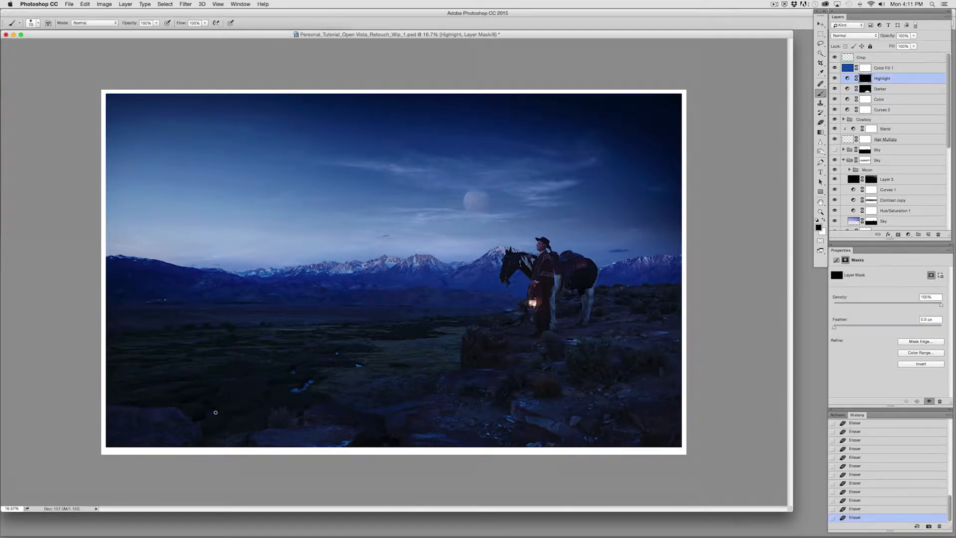
pyautogui.moveTo(197, 403); pyautogui.dragTo(212, 408)
pyautogui.press('e')
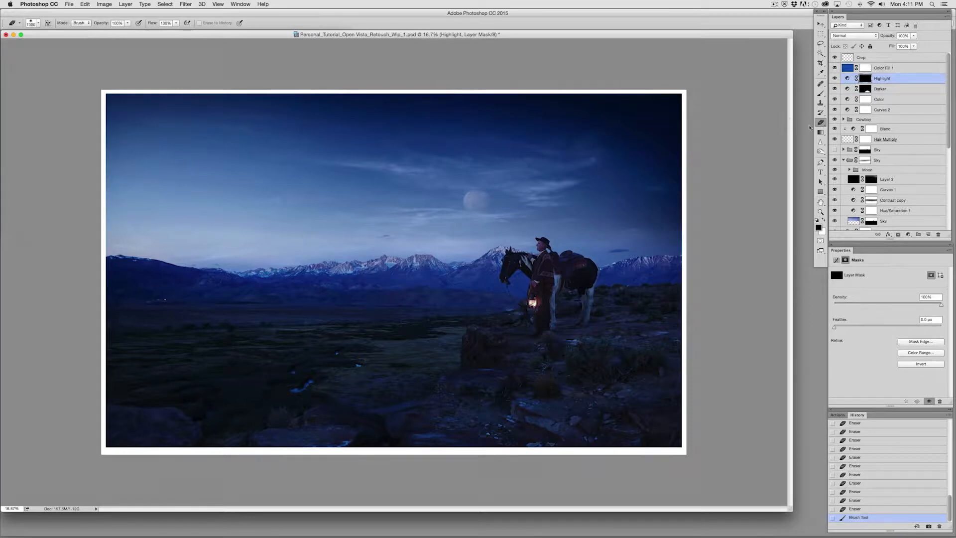
pyautogui.press('[')
pyautogui.press('[')
pyautogui.press('[')
pyautogui.press('[')
pyautogui.press('[')
pyautogui.press('[')
pyautogui.moveTo(202, 404); pyautogui.dragTo(187, 398)
pyautogui.press('[')
pyautogui.press('[')
pyautogui.press('[')
pyautogui.click(214, 391)
pyautogui.press('[')
pyautogui.press('[')
pyautogui.press('[')
pyautogui.click(218, 395)
pyautogui.click(198, 405)
pyautogui.click(279, 419)
pyautogui.click(254, 443)
# Step: Raise the Highlight curve's midtones further and paint its mask black over parts of the lower-left foreground rocks
pyautogui.click(847, 79)
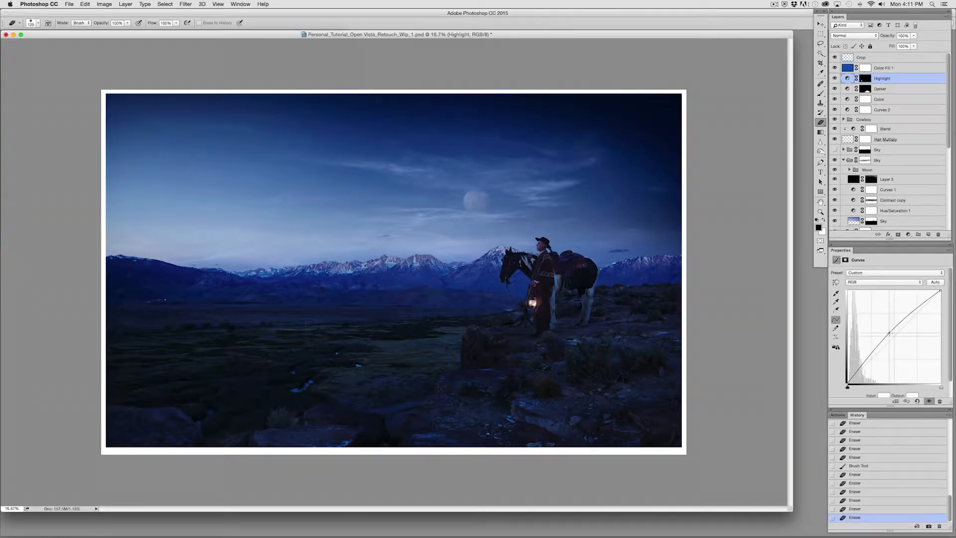
pyautogui.moveTo(889, 333); pyautogui.dragTo(887, 334)
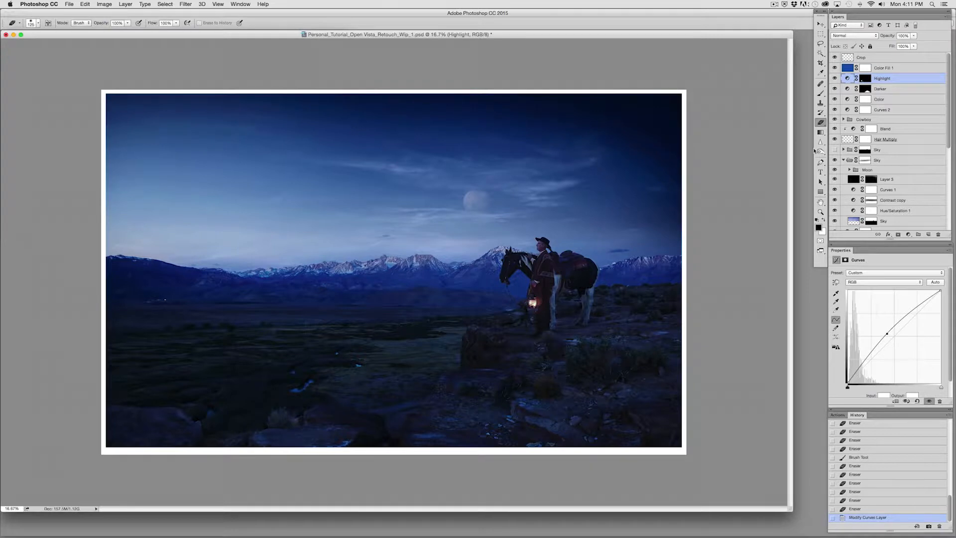
pyautogui.press('b')
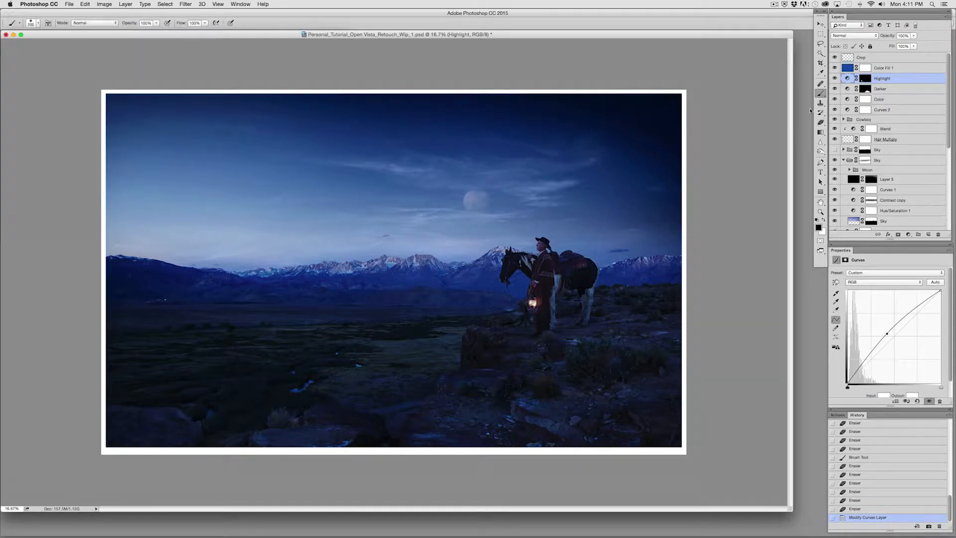
pyautogui.click(865, 78)
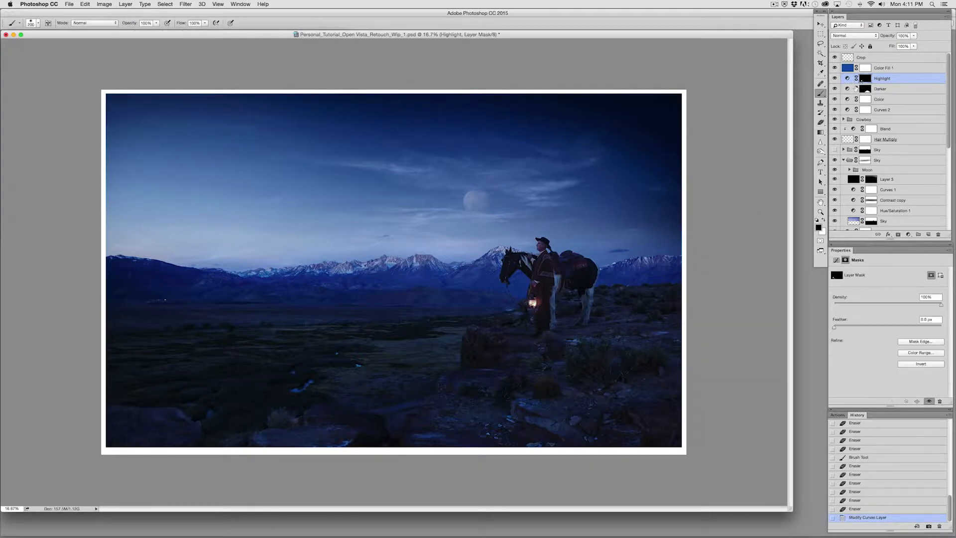
pyautogui.click(193, 428)
pyautogui.click(185, 419)
pyautogui.click(185, 418)
pyautogui.click(184, 419)
pyautogui.click(185, 419)
pyautogui.click(198, 432)
pyautogui.click(211, 444)
pyautogui.click(265, 440)
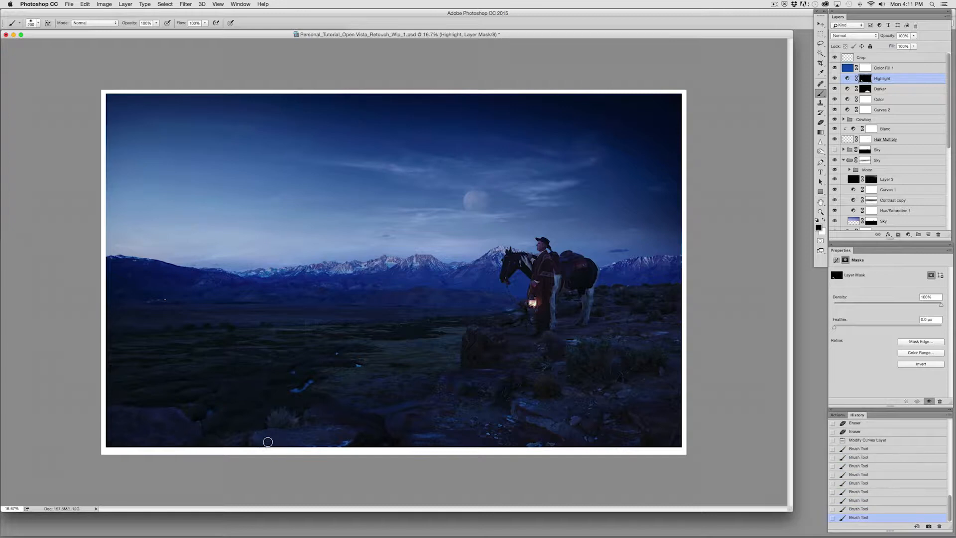
# Step: Finish painting the Highlight mask over the lower-left rocks, and erase it over the grass tuft and bushes below the cowboy to brighten them
pyautogui.click(266, 441)
pyautogui.click(265, 438)
pyautogui.click(821, 122)
pyautogui.click(557, 394)
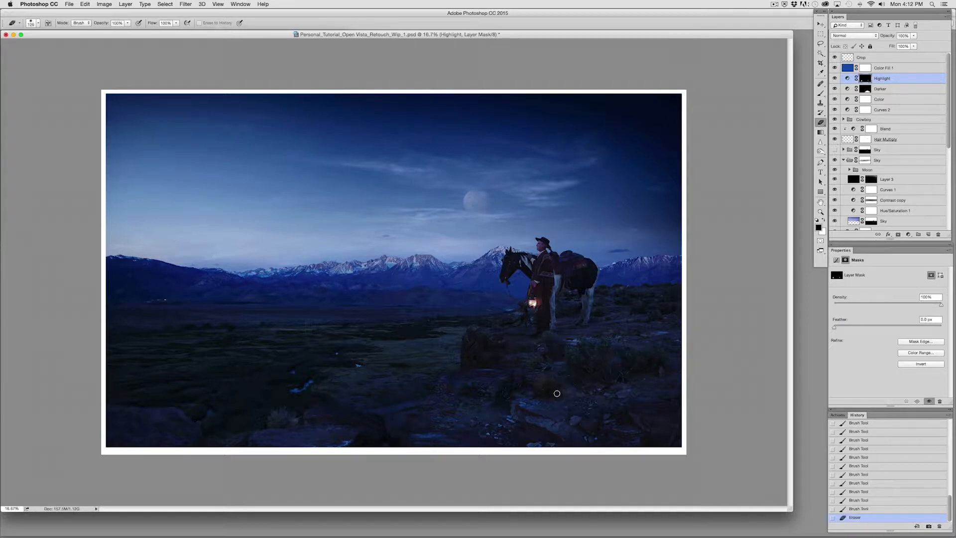
pyautogui.click(545, 380)
pyautogui.click(536, 377)
pyautogui.click(544, 394)
pyautogui.click(542, 392)
pyautogui.click(527, 394)
pyautogui.click(520, 393)
pyautogui.click(578, 366)
pyautogui.click(576, 374)
pyautogui.click(580, 371)
pyautogui.click(584, 369)
pyautogui.click(587, 366)
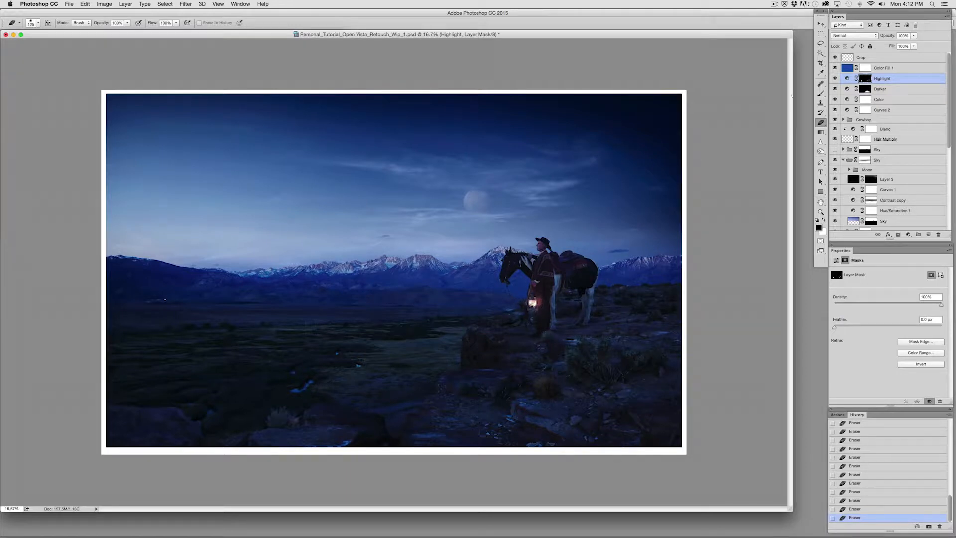
# Step: Paint the Highlight mask black at 30% brush opacity around the cowboy, the lantern and the horse's legs
pyautogui.click(820, 93)
pyautogui.click(535, 314)
pyautogui.click(543, 304)
pyautogui.click(554, 324)
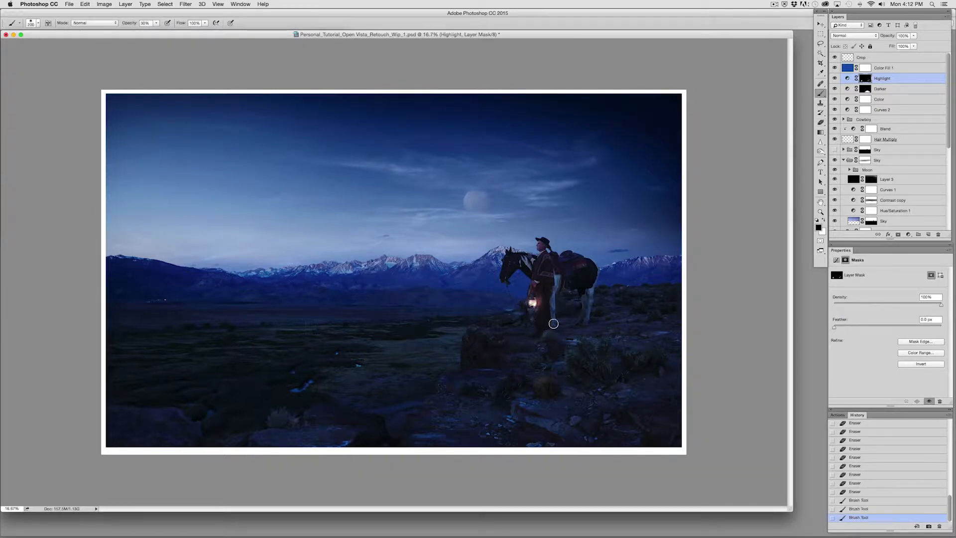
pyautogui.click(543, 304)
pyautogui.click(522, 299)
pyautogui.click(533, 309)
pyautogui.click(545, 318)
pyautogui.click(597, 296)
# Step: Compare the image with the Highlight layer hidden and shown
pyautogui.click(834, 79)
pyautogui.click(835, 79)
pyautogui.click(835, 78)
pyautogui.click(836, 79)
pyautogui.click(836, 78)
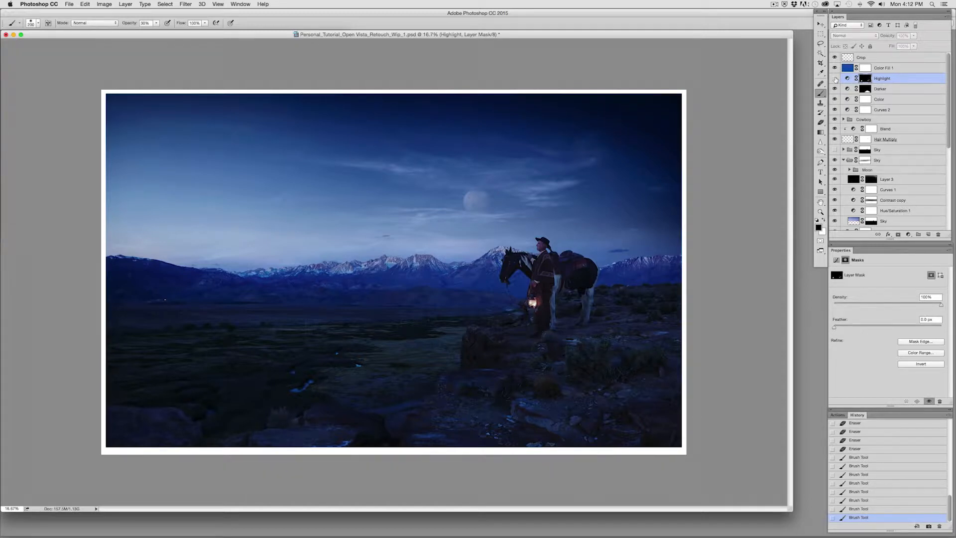
pyautogui.click(835, 79)
pyautogui.click(835, 79)
pyautogui.click(835, 79)
pyautogui.click(836, 78)
pyautogui.click(835, 78)
# Step: Erase the Highlight layer's mask at 40% opacity over the dark meadow in the lower-left valley to brighten it
pyautogui.press('e')
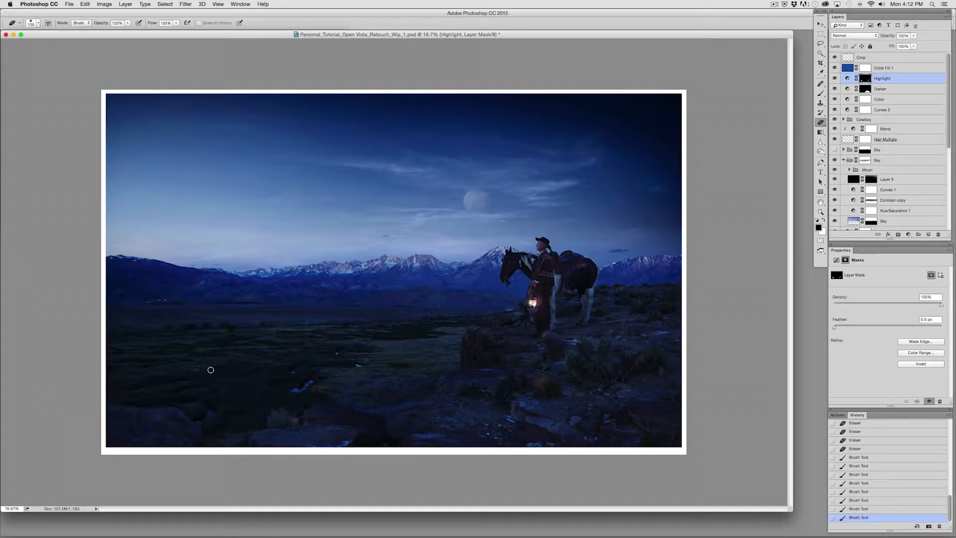
pyautogui.moveTo(90, 384); pyautogui.dragTo(182, 373)
pyautogui.moveTo(188, 363); pyautogui.dragTo(157, 373)
pyautogui.moveTo(159, 372)
pyautogui.mouseDown()
pyautogui.moveTo(218, 361)
pyautogui.moveTo(89, 402)
pyautogui.moveTo(211, 357)
pyautogui.moveTo(109, 372)
pyautogui.moveTo(172, 355)
pyautogui.mouseUp()
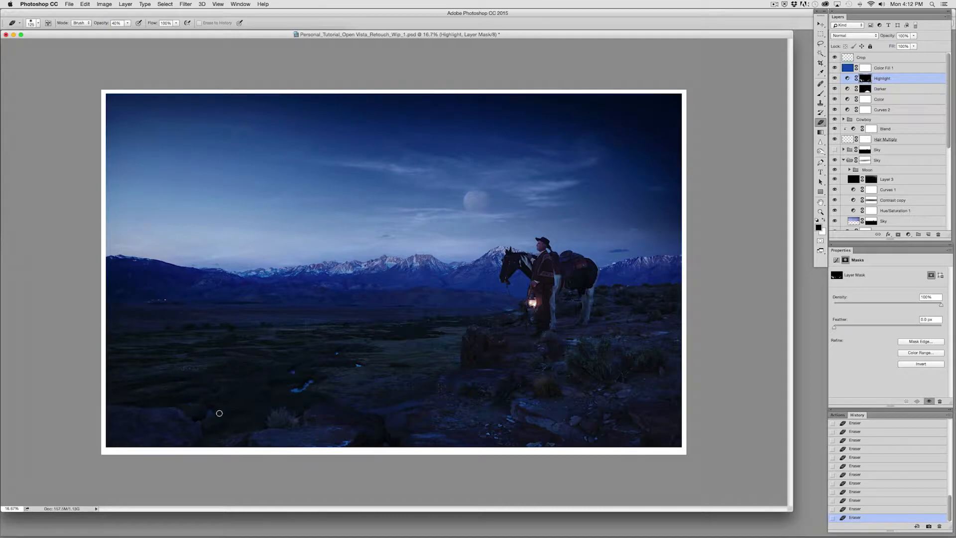
pyautogui.click(908, 235)
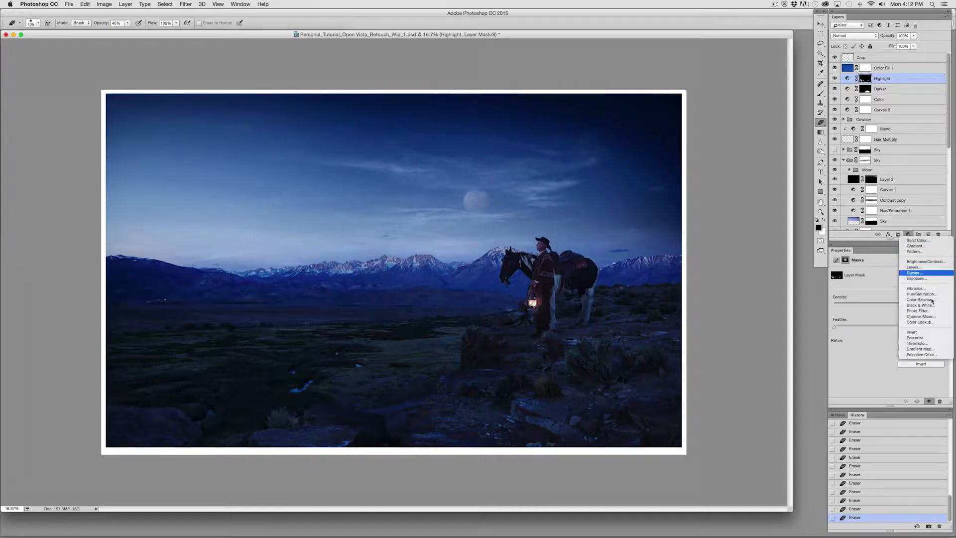
pyautogui.click(917, 273)
pyautogui.moveTo(894, 331); pyautogui.dragTo(895, 330)
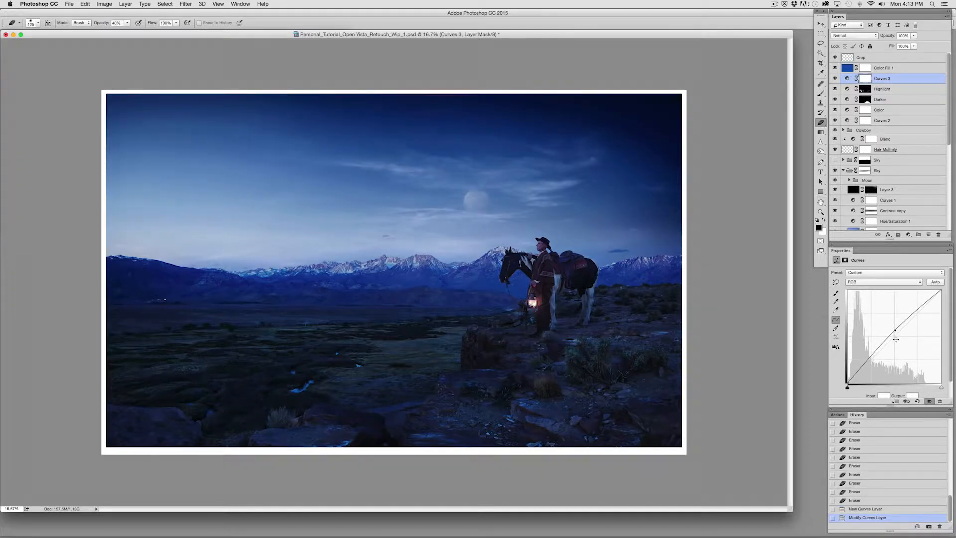
pyautogui.click(835, 78)
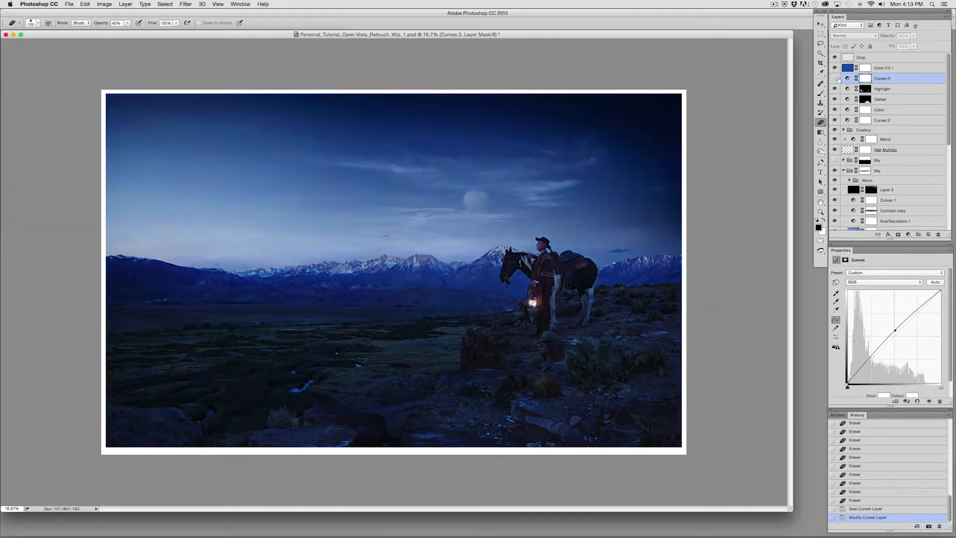
pyautogui.moveTo(894, 80); pyautogui.dragTo(938, 234)
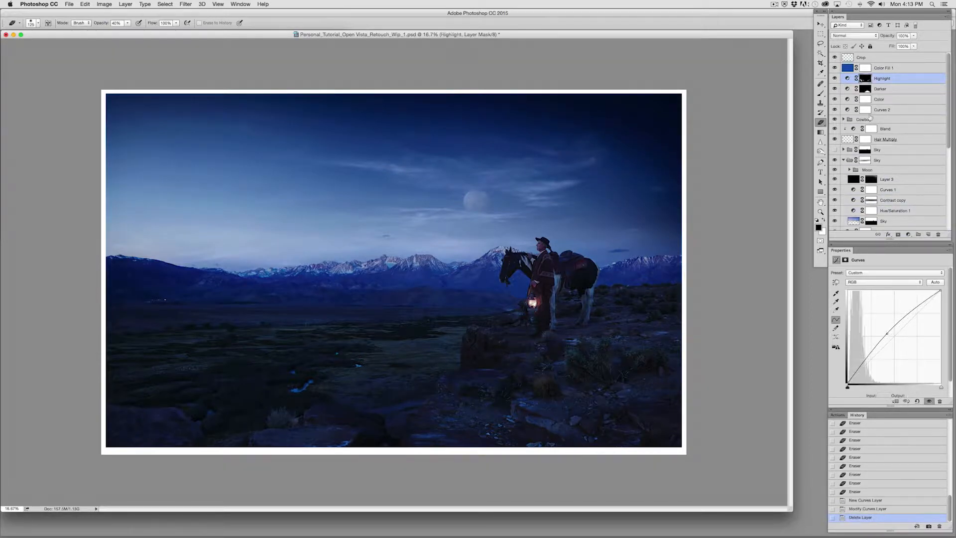
# Step: Check the effect of the Curves 2 layer and rename it as Contrast
pyautogui.click(835, 110)
pyautogui.click(835, 110)
pyautogui.click(883, 110)
pyautogui.doubleClick(889, 107)
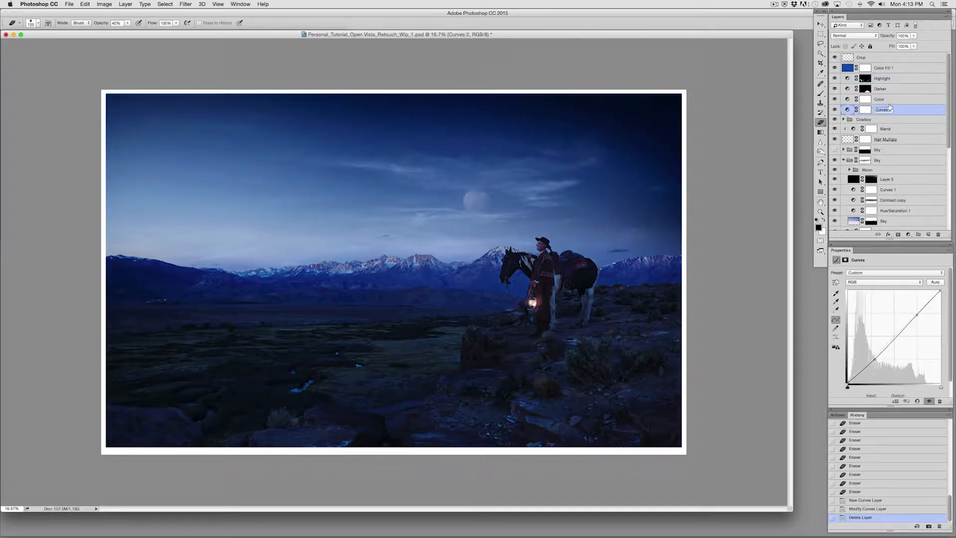
pyautogui.write('Contrast')
pyautogui.press('Return')
# Step: Paint black at 100% brush opacity on the renamed Contrast layer's mask over the lower-left foreground rocks and bush
pyautogui.press('b')
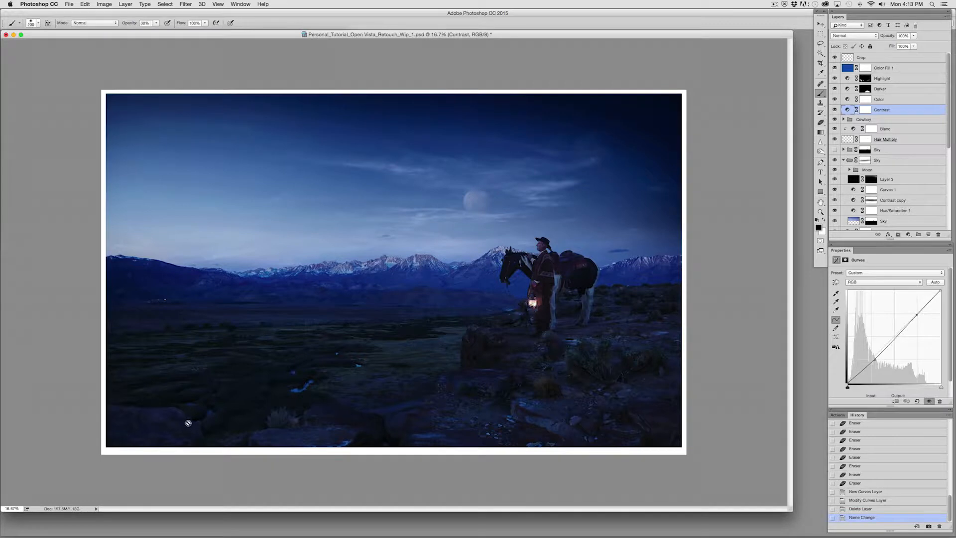
pyautogui.click(866, 111)
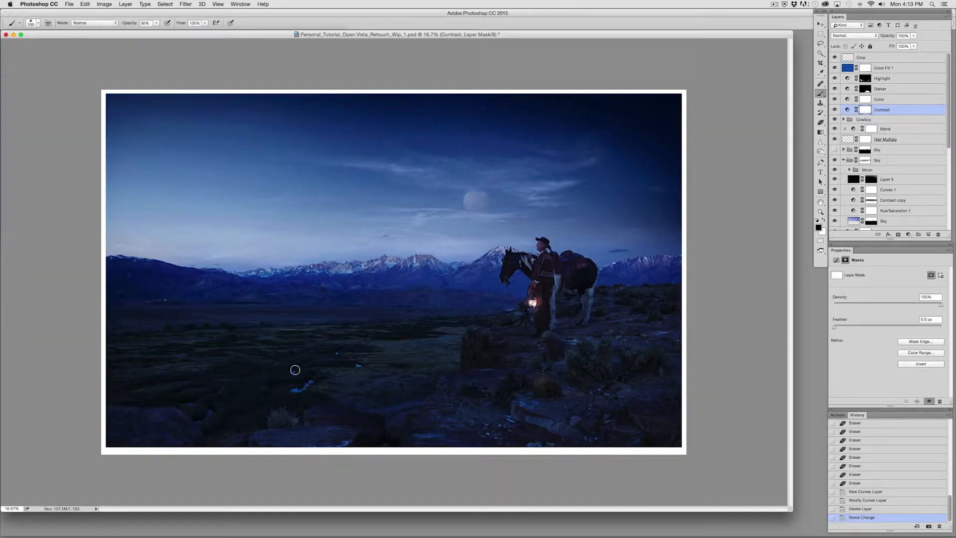
pyautogui.moveTo(211, 412); pyautogui.dragTo(201, 403)
pyautogui.press('0')
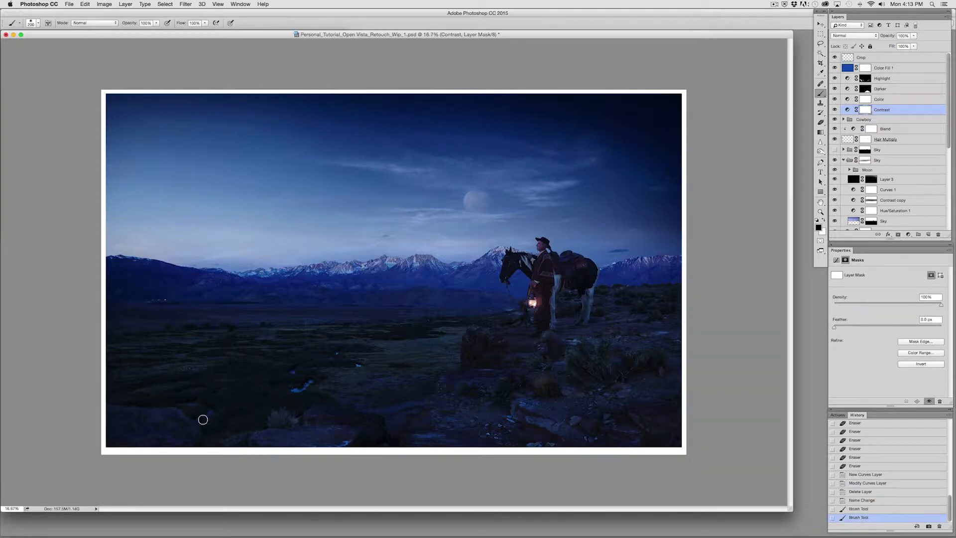
pyautogui.moveTo(207, 403); pyautogui.dragTo(201, 418)
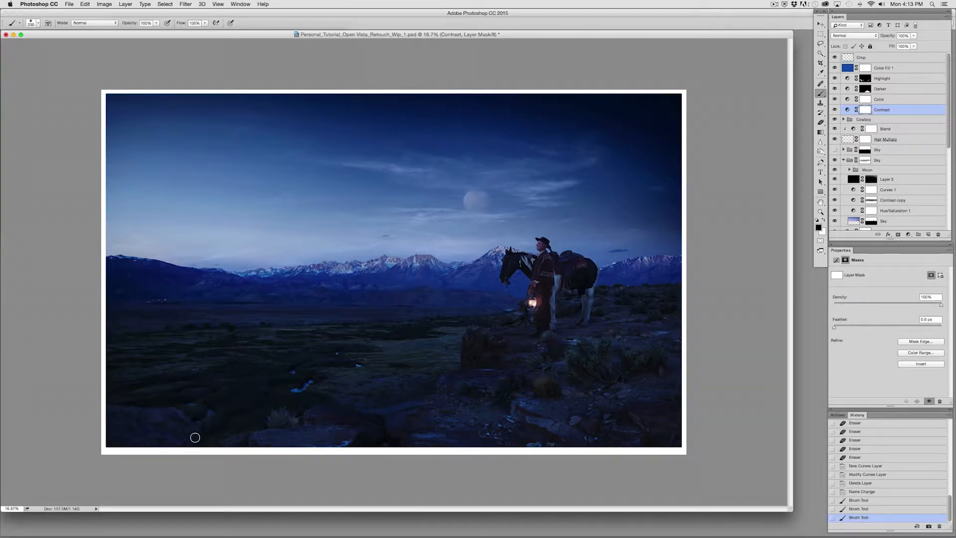
pyautogui.press('\\')
pyautogui.press('\\')
pyautogui.moveTo(211, 418); pyautogui.dragTo(230, 452)
pyautogui.moveTo(276, 416); pyautogui.dragTo(277, 449)
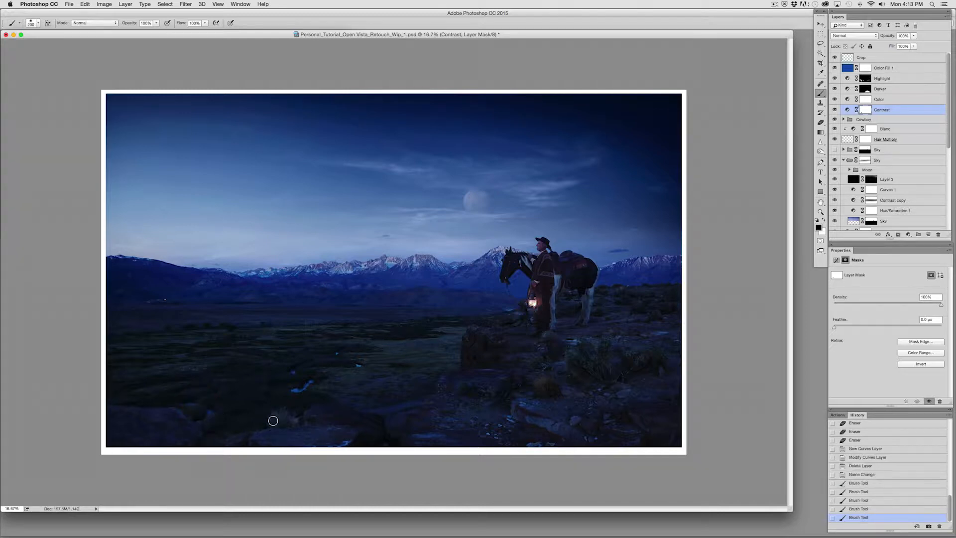
# Step: Compare the image with the Contrast layer above the Cowboy group hidden and shown
pyautogui.click(835, 110)
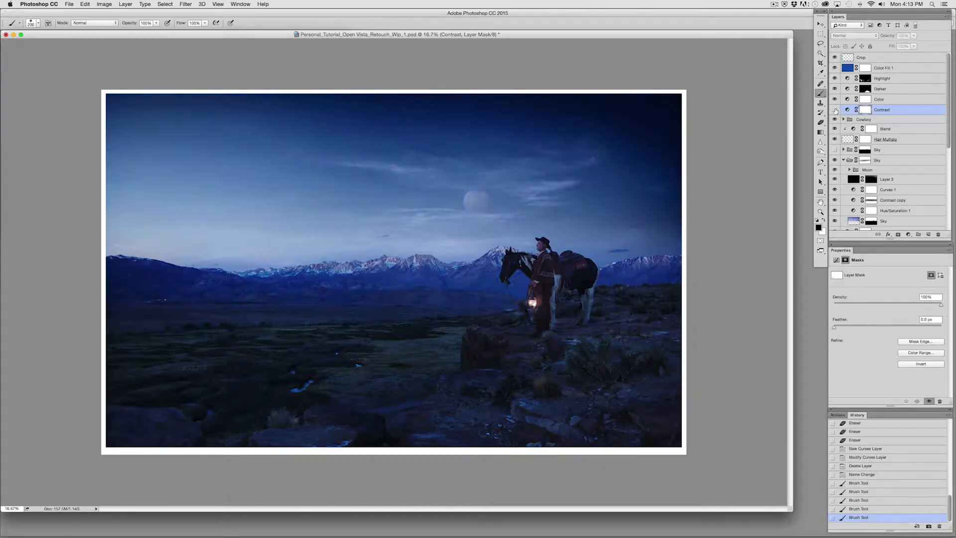
pyautogui.click(835, 110)
pyautogui.click(834, 110)
pyautogui.click(834, 110)
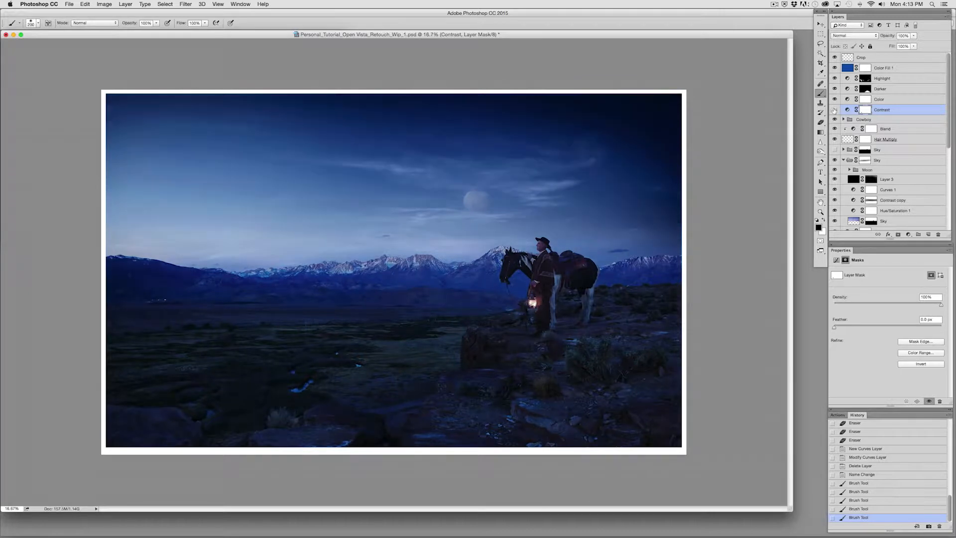
pyautogui.click(835, 110)
pyautogui.click(835, 109)
pyautogui.click(834, 109)
pyautogui.click(835, 110)
# Step: Paint black on the Contrast layer's mask over the grass tuft, bushes and rocks below the cowboy
pyautogui.click(546, 391)
pyautogui.click(554, 390)
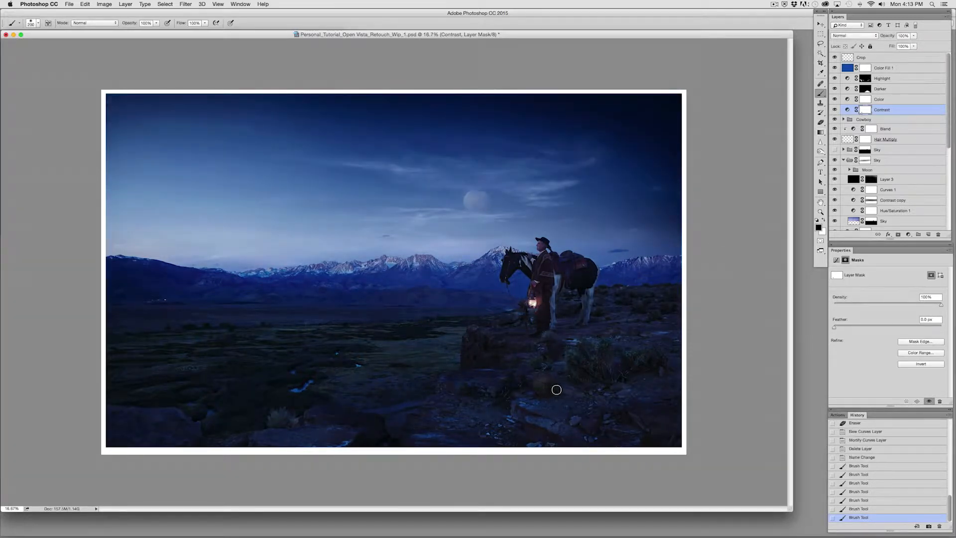
pyautogui.click(560, 390)
pyautogui.click(539, 405)
pyautogui.click(600, 374)
pyautogui.click(546, 362)
pyautogui.click(546, 323)
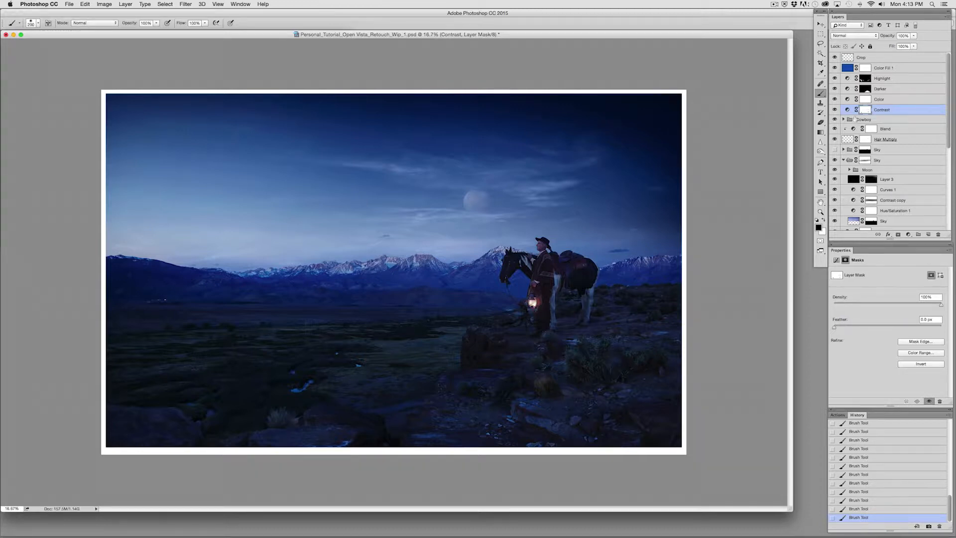
# Step: Compare the foreground with the Darker and Highlight layers each hidden and shown
pyautogui.click(837, 89)
pyautogui.click(835, 88)
pyautogui.click(836, 88)
pyautogui.click(835, 88)
pyautogui.click(865, 89)
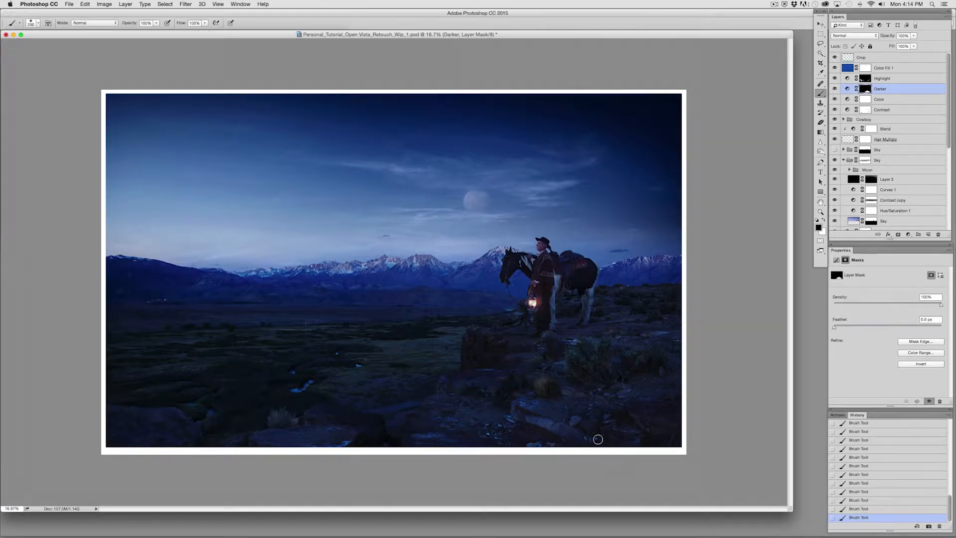
pyautogui.click(835, 79)
pyautogui.click(835, 79)
pyautogui.click(835, 79)
pyautogui.click(835, 79)
pyautogui.click(835, 79)
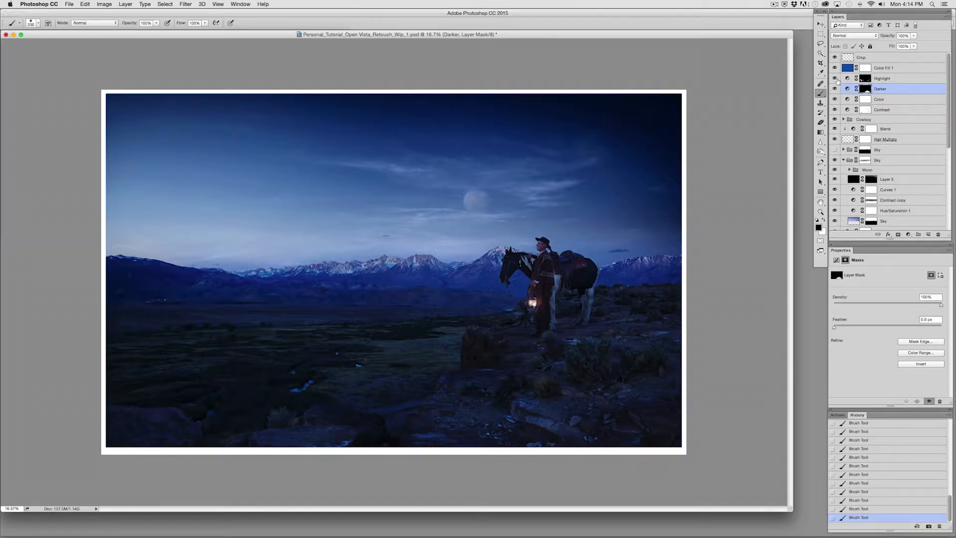
pyautogui.click(867, 80)
pyautogui.press('3')
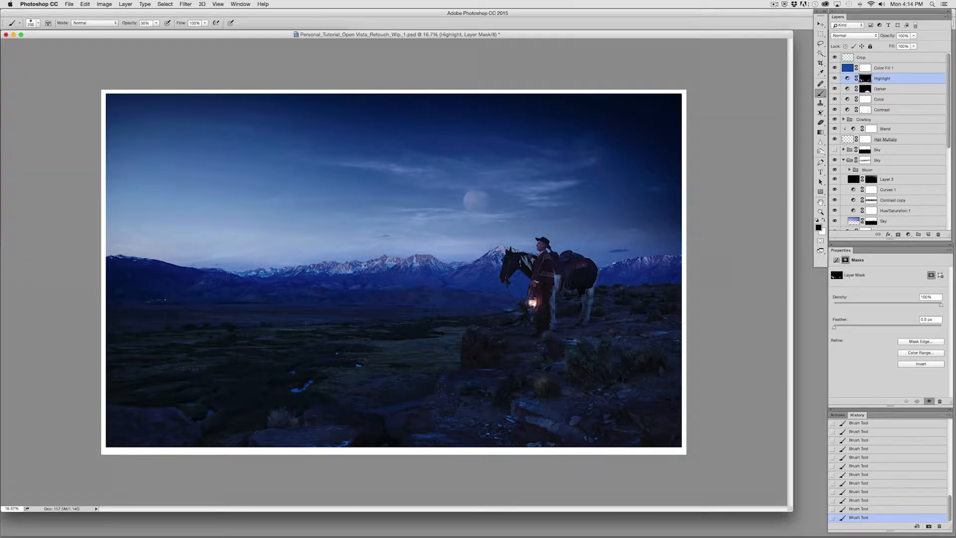
pyautogui.click(835, 90)
pyautogui.click(835, 89)
# Step: Clone darker ground over the bright stone edge below the cowboy on the White dots in landscape removal layer
pyautogui.moveTo(950, 144); pyautogui.dragTo(953, 277)
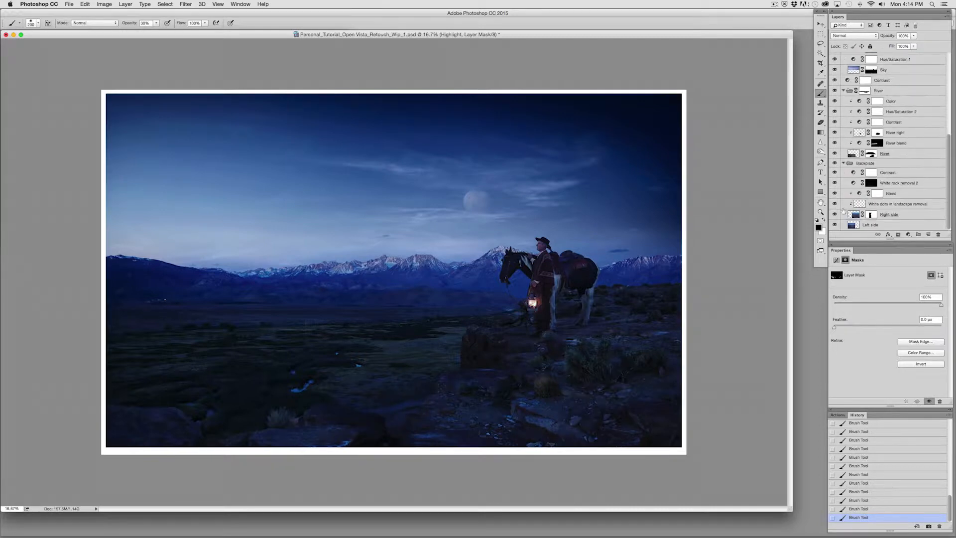
pyautogui.click(861, 204)
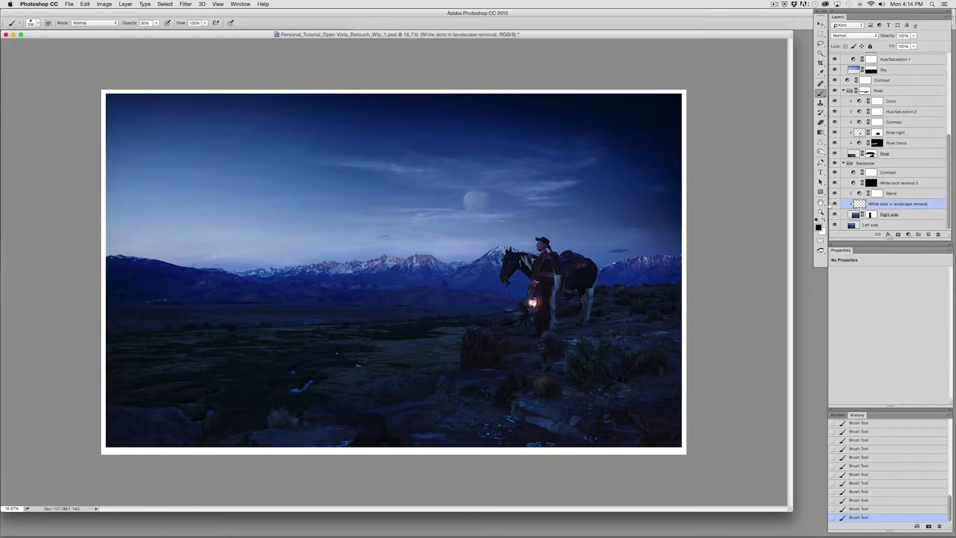
pyautogui.click(820, 103)
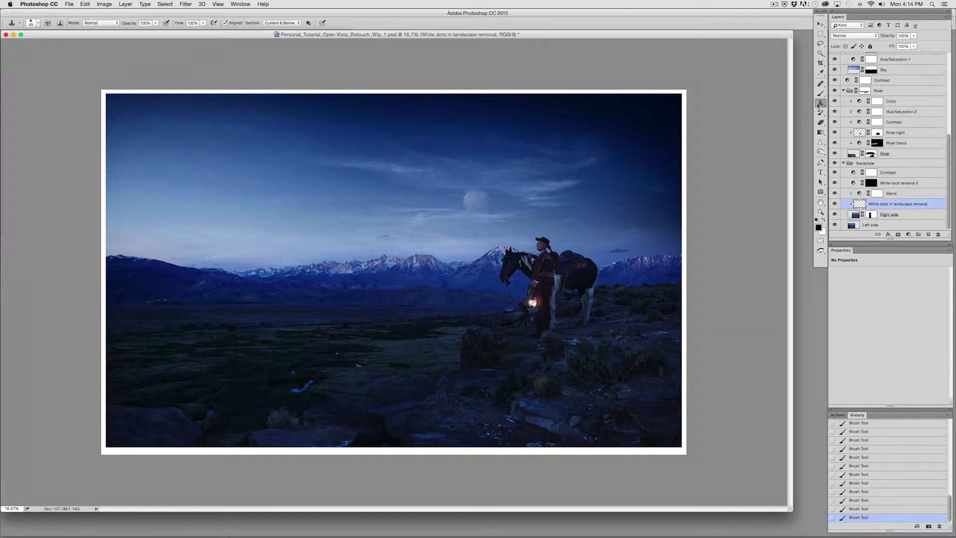
pyautogui.press('super+equal')
pyautogui.press('super+equal')
pyautogui.press('super+equal')
pyautogui.press('super+equal')
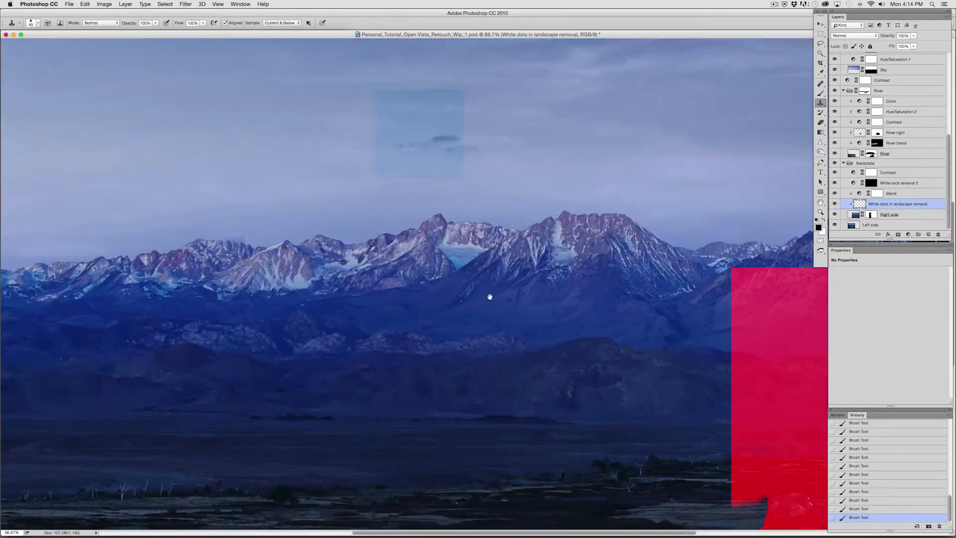
pyautogui.moveTo(490, 297); pyautogui.dragTo(453, 304)
pyautogui.moveTo(515, 320); pyautogui.dragTo(536, 325)
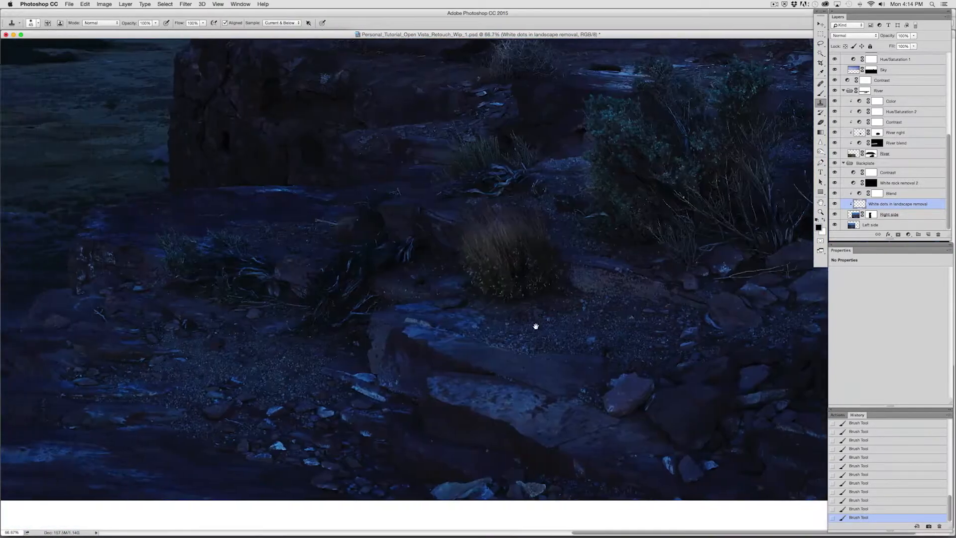
pyautogui.keyDown('alt'); pyautogui.click(317, 360); pyautogui.keyUp('alt')
pyautogui.moveTo(378, 369)
pyautogui.mouseDown()
pyautogui.moveTo(368, 376)
pyautogui.moveTo(380, 376)
pyautogui.mouseUp()
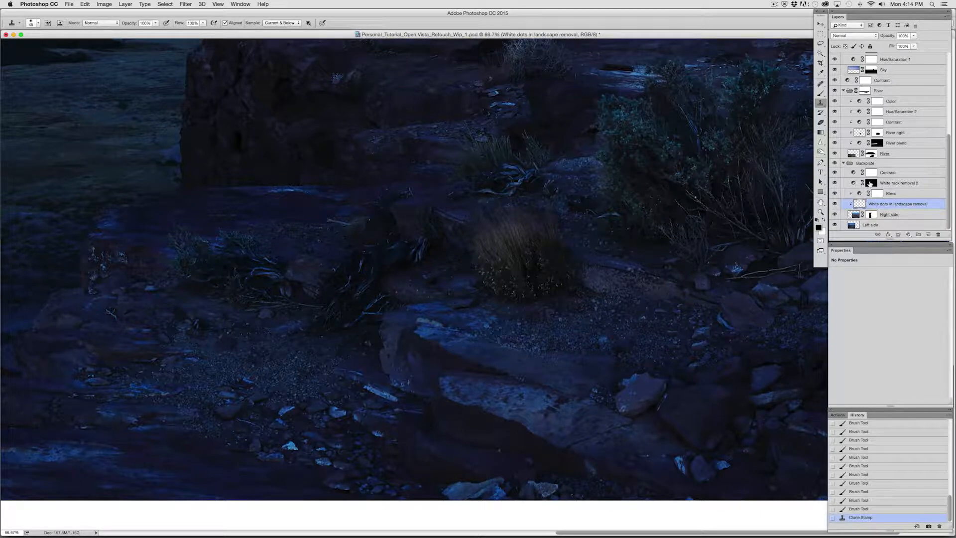
# Step: Erase the White rock removal 2 mask with a much smaller eraser at 100% opacity over the bright stone beside the large foreground slab
pyautogui.click(871, 184)
pyautogui.click(821, 122)
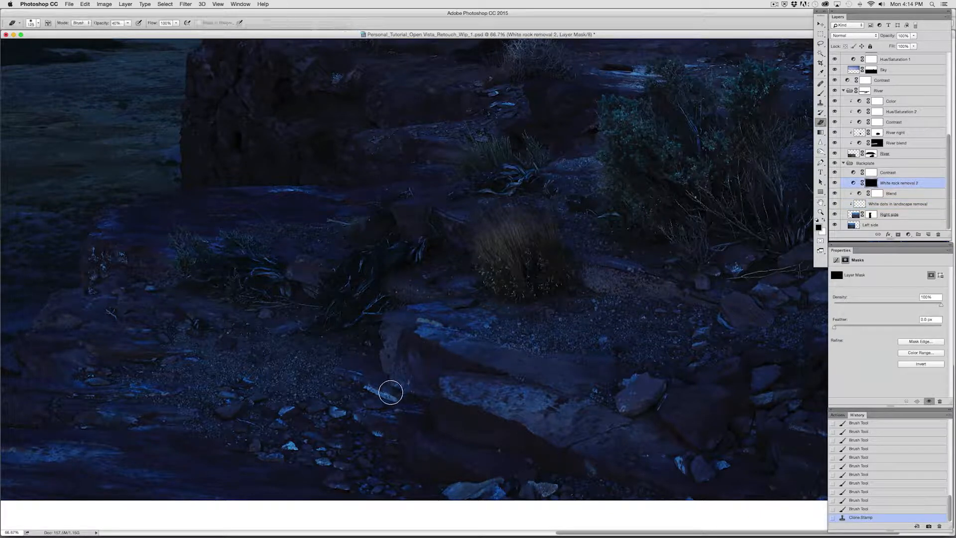
pyautogui.press('[')
pyautogui.press('[')
pyautogui.press('[')
pyautogui.press('[')
pyautogui.press('[')
pyautogui.press('[')
pyautogui.press('0')
pyautogui.press('[')
pyautogui.press('[')
pyautogui.moveTo(370, 391)
pyautogui.mouseDown()
pyautogui.moveTo(405, 400)
pyautogui.moveTo(365, 387)
pyautogui.moveTo(334, 410)
pyautogui.moveTo(345, 413)
pyautogui.moveTo(334, 416)
pyautogui.moveTo(335, 407)
pyautogui.moveTo(374, 432)
pyautogui.mouseUp()
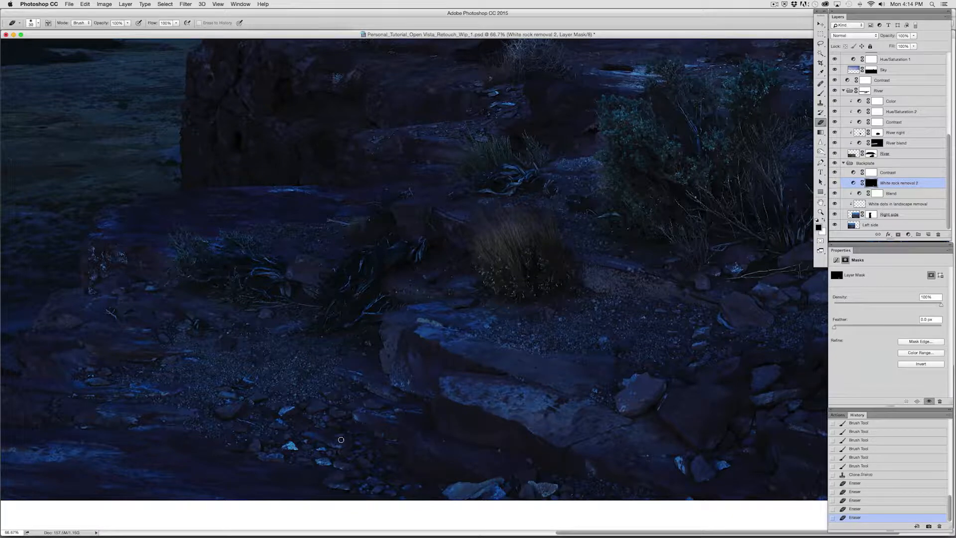
# Step: Erase the White rock removal 2 mask over the remaining bright stones and rock edges across the foreground to darken them
pyautogui.moveTo(288, 444); pyautogui.dragTo(291, 444)
pyautogui.moveTo(291, 415)
pyautogui.mouseDown()
pyautogui.moveTo(283, 408)
pyautogui.moveTo(295, 405)
pyautogui.mouseUp()
pyautogui.moveTo(432, 325)
pyautogui.mouseDown()
pyautogui.moveTo(442, 327)
pyautogui.moveTo(416, 318)
pyautogui.mouseUp()
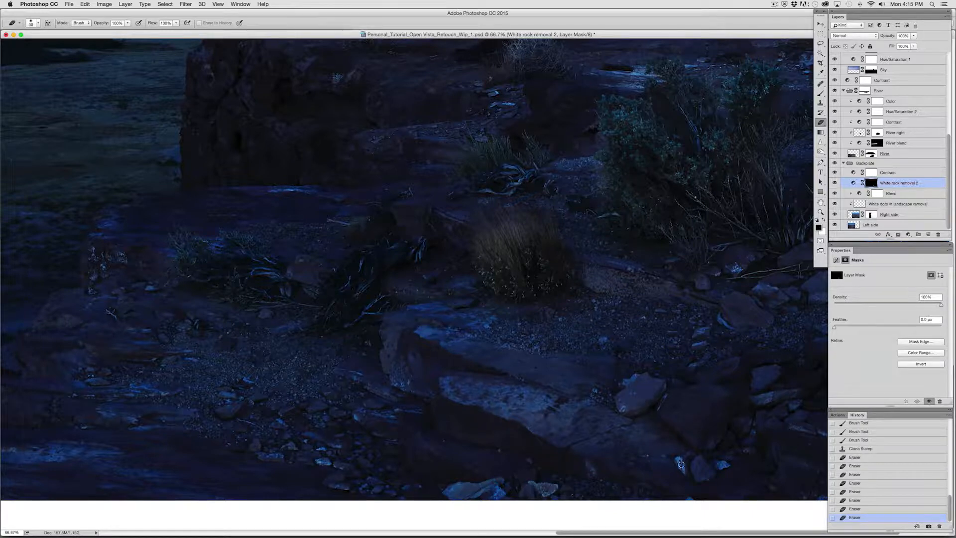
pyautogui.moveTo(681, 465); pyautogui.dragTo(693, 464)
pyautogui.moveTo(693, 344); pyautogui.dragTo(706, 343)
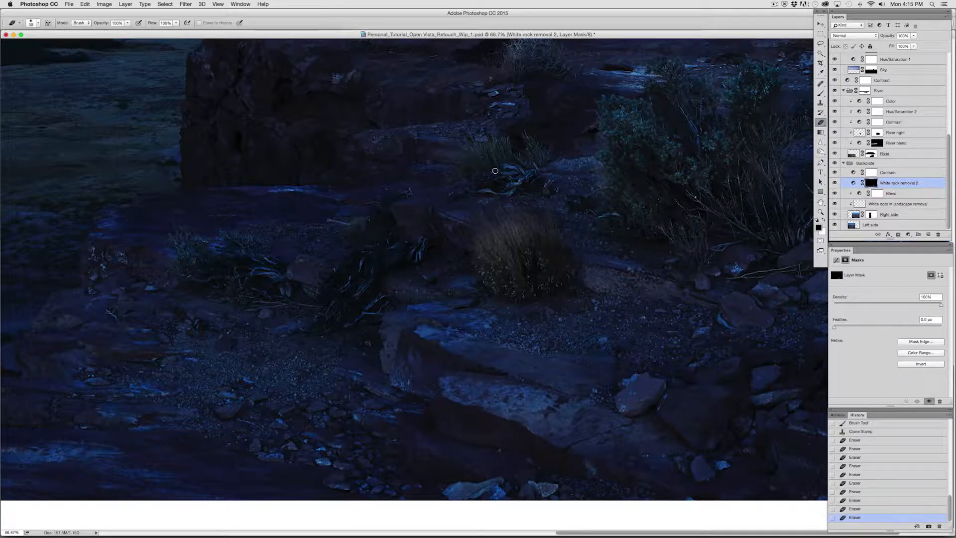
pyautogui.moveTo(521, 99)
pyautogui.mouseDown()
pyautogui.moveTo(498, 93)
pyautogui.moveTo(507, 106)
pyautogui.moveTo(496, 106)
pyautogui.mouseUp()
pyautogui.press('super+0')
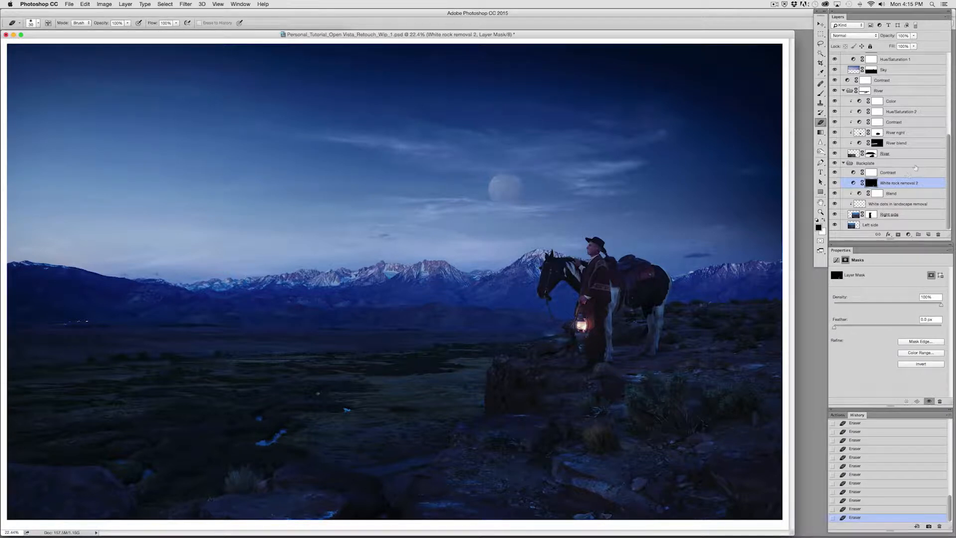
pyautogui.scroll(5, 948, 146)
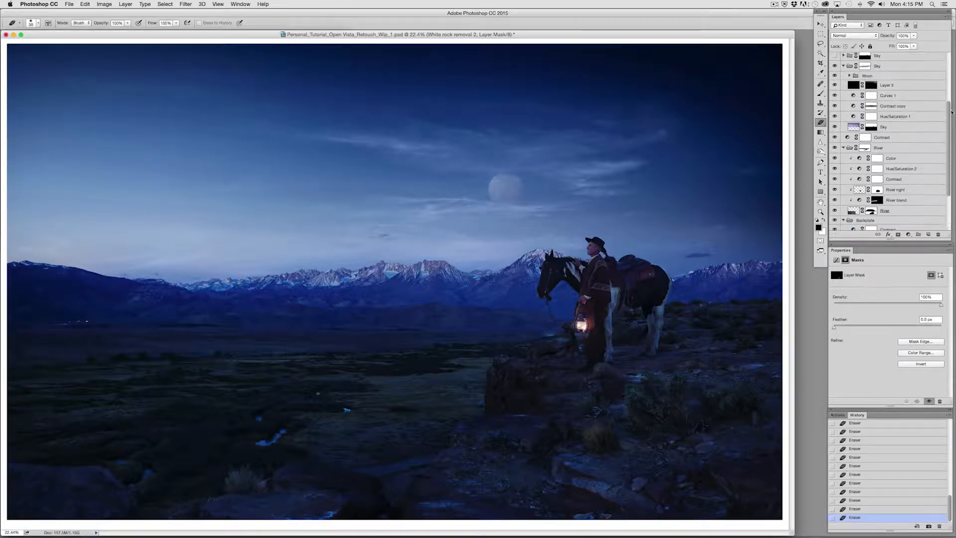
# Step: Lower the Moon group's opacity to 50%
pyautogui.click(878, 107)
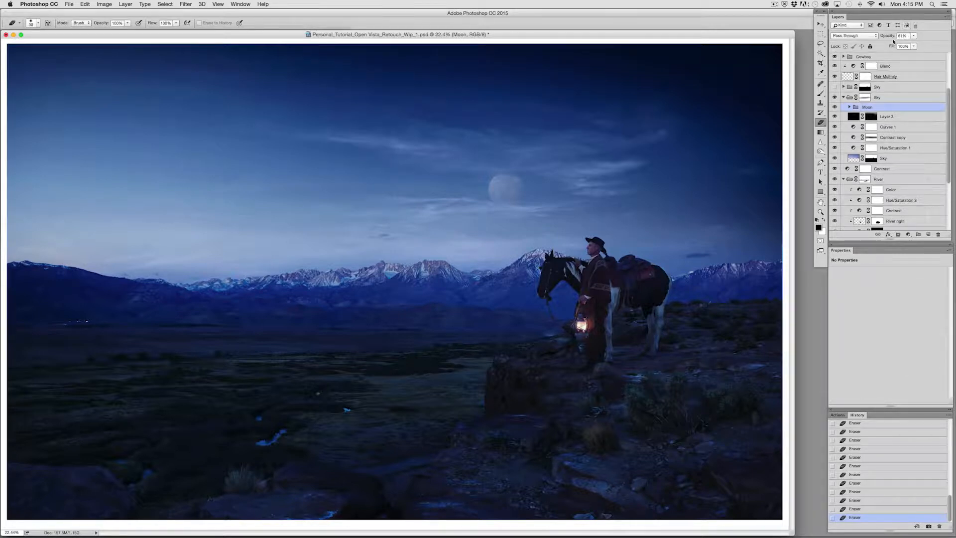
pyautogui.click(914, 37)
pyautogui.moveTo(914, 46); pyautogui.dragTo(910, 47)
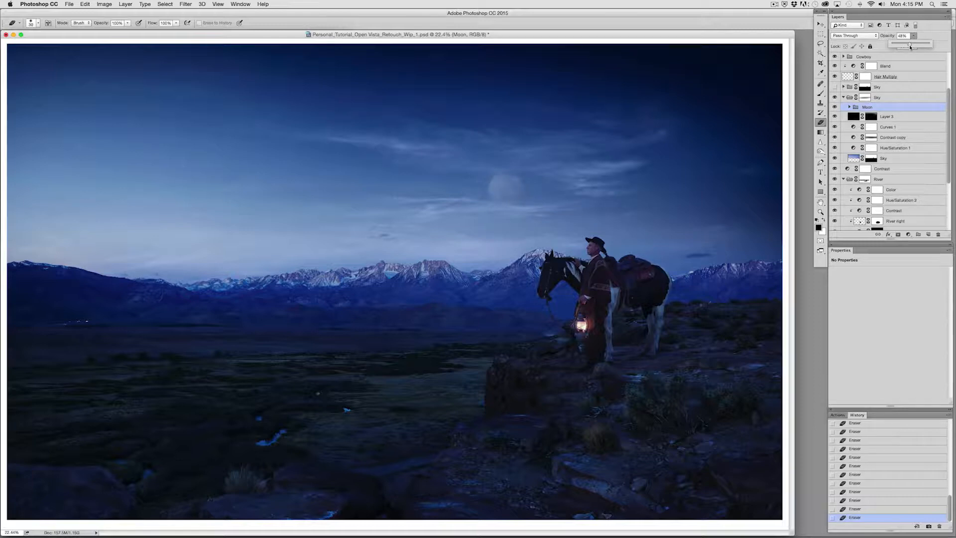
pyautogui.moveTo(911, 48); pyautogui.dragTo(911, 47)
# Step: Raise the red channel's midtones slightly in the Curves layer inside the Moon group, comparing the moon with and without the change
pyautogui.click(849, 107)
pyautogui.click(900, 129)
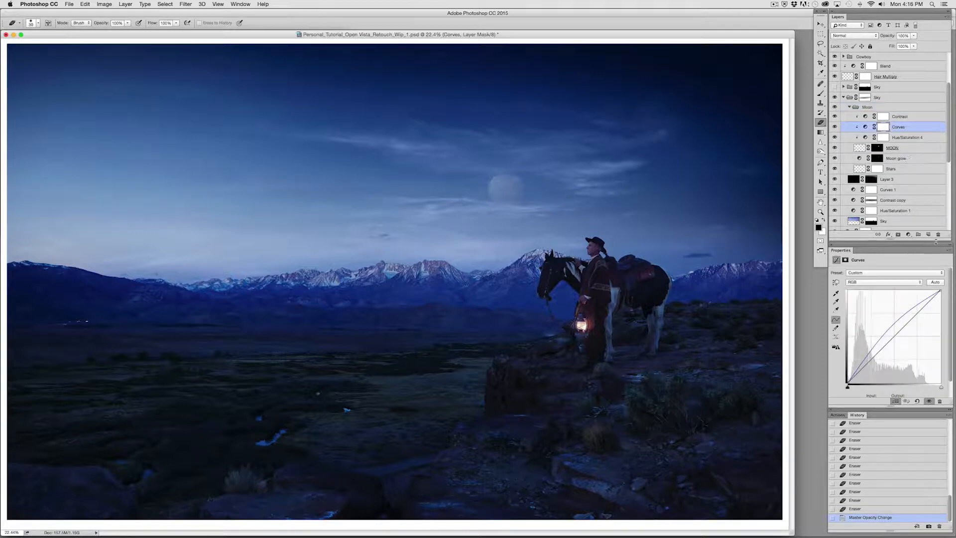
pyautogui.click(919, 283)
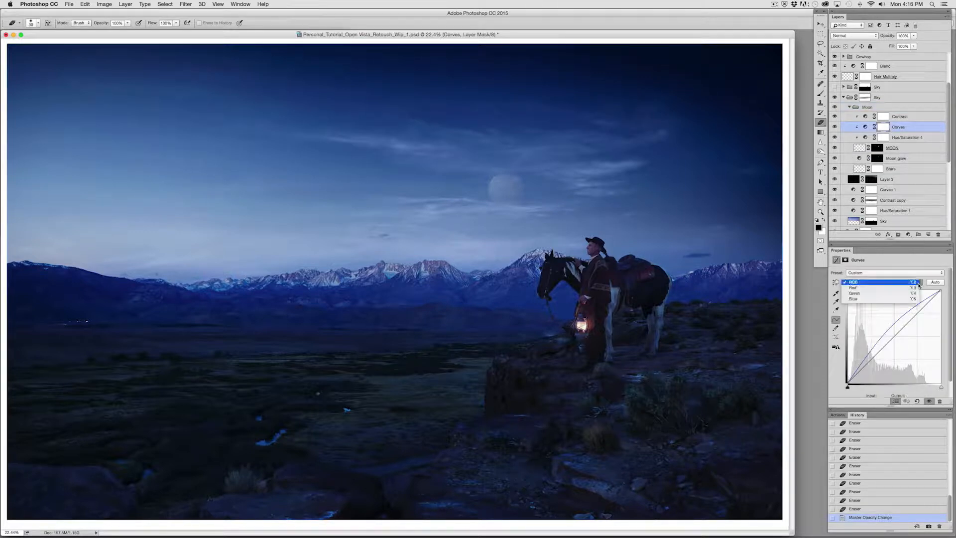
pyautogui.click(908, 289)
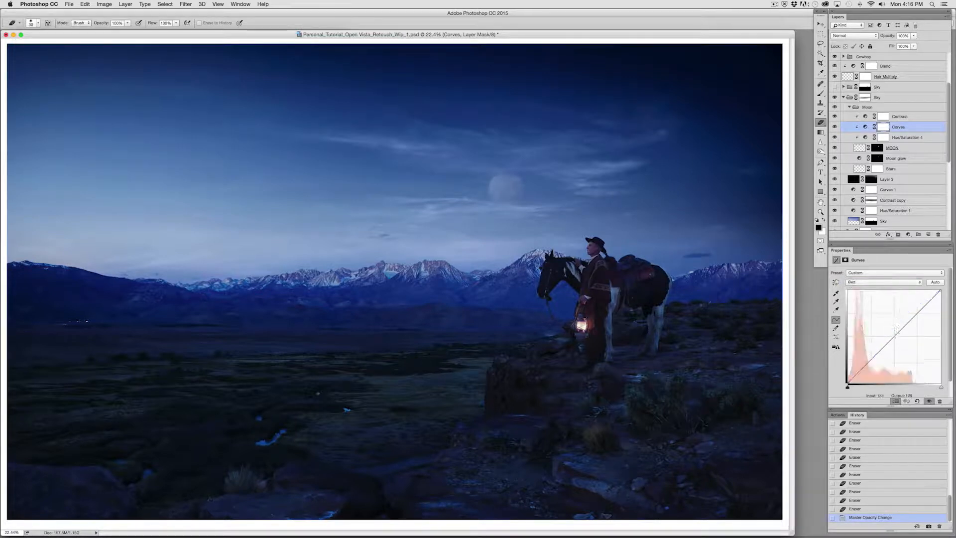
pyautogui.click(894, 332)
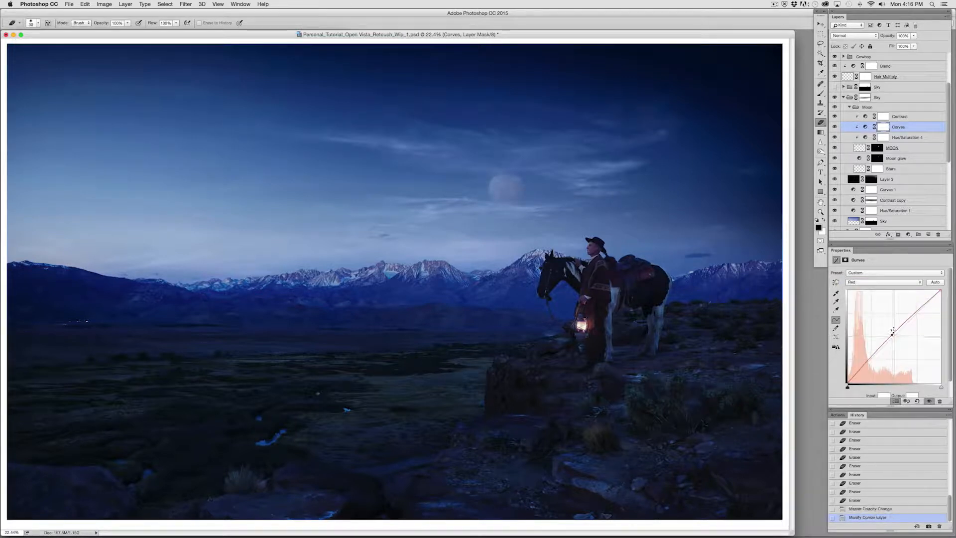
pyautogui.press('super+z')
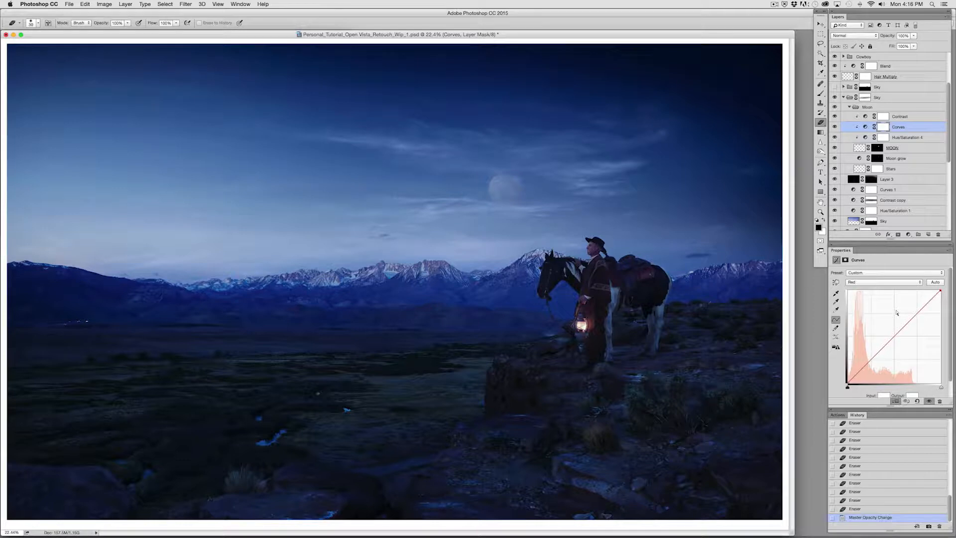
pyautogui.press('super+z')
# Step: Lift the midtones of the RGB curve on the Moon group's Contrast layer slightly
pyautogui.click(909, 118)
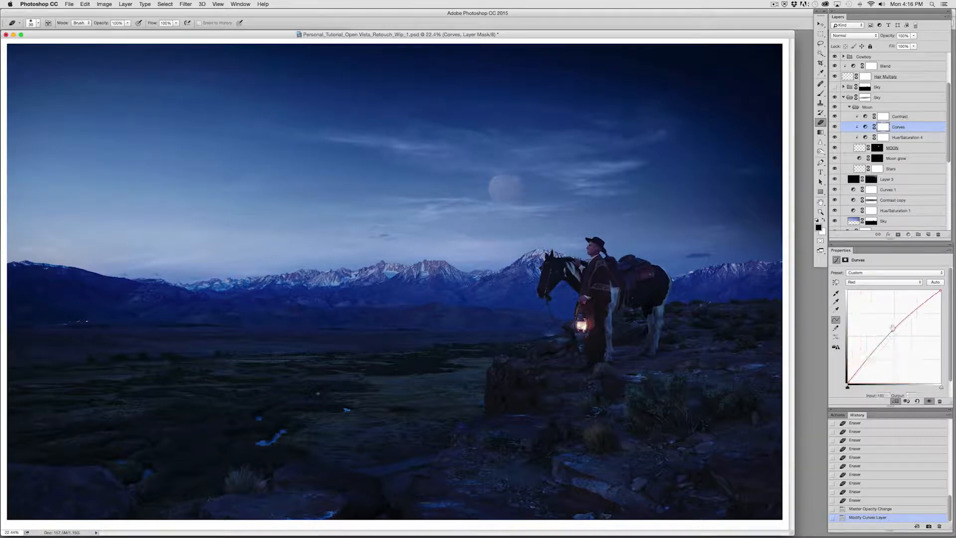
pyautogui.moveTo(892, 330); pyautogui.dragTo(891, 329)
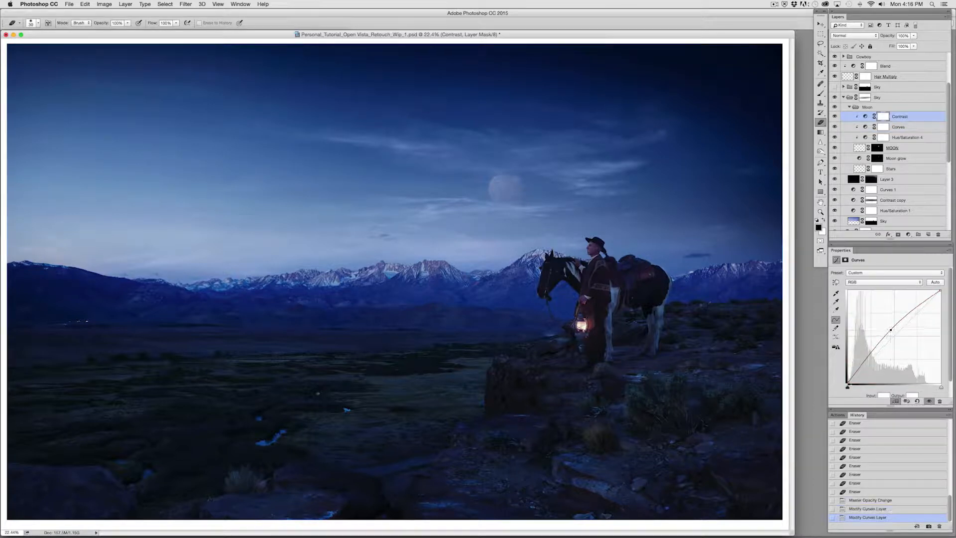
pyautogui.moveTo(847, 382); pyautogui.dragTo(847, 384)
pyautogui.moveTo(890, 330); pyautogui.dragTo(892, 329)
# Step: Fade the moon's edges on the MOON layer mask with a black brush at 30% opacity, and restore its upper part with a 20% eraser
pyautogui.click(871, 106)
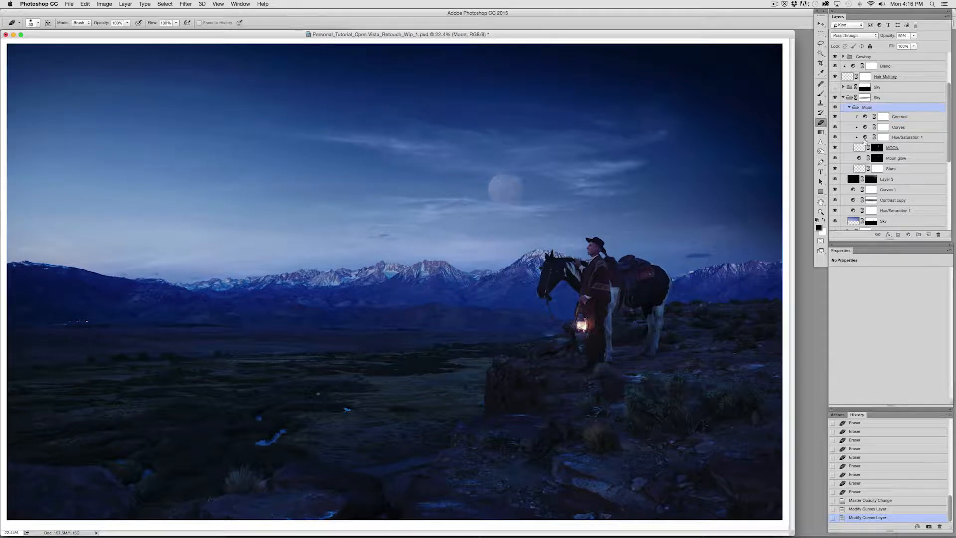
pyautogui.click(878, 148)
pyautogui.click(821, 94)
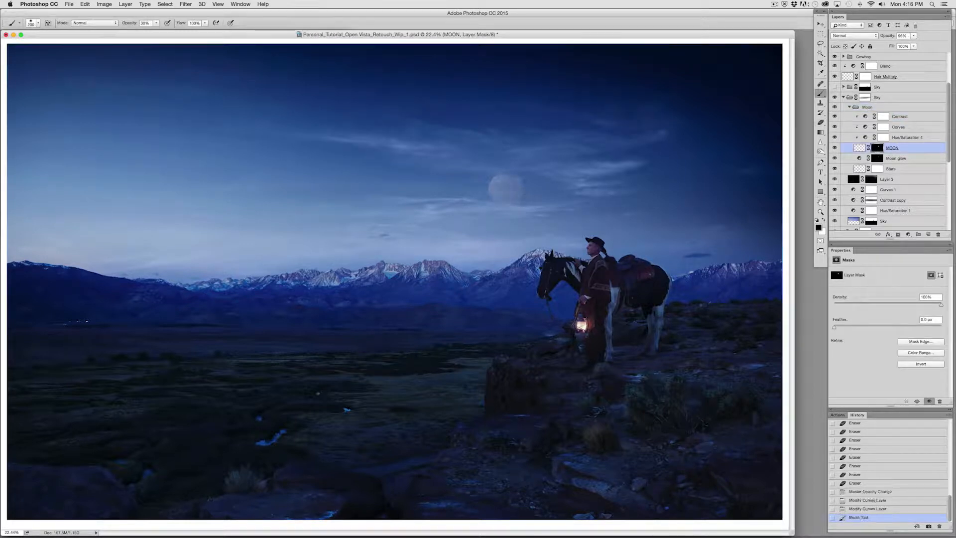
pyautogui.click(566, 185)
pyautogui.moveTo(558, 172)
pyautogui.mouseDown()
pyautogui.moveTo(373, 174)
pyautogui.moveTo(560, 177)
pyautogui.mouseUp()
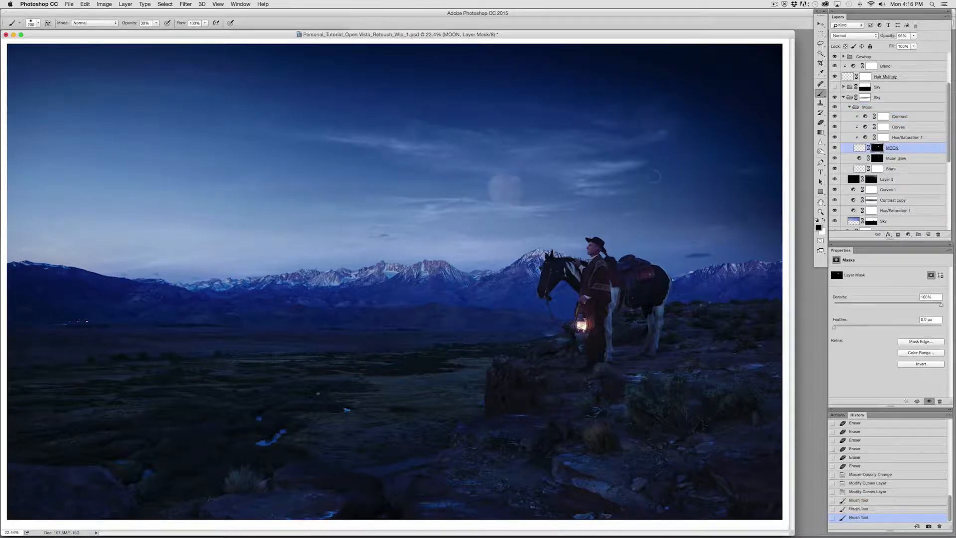
pyautogui.moveTo(506, 206)
pyautogui.mouseDown()
pyautogui.moveTo(431, 201)
pyautogui.moveTo(558, 204)
pyautogui.mouseUp()
pyautogui.moveTo(449, 204); pyautogui.dragTo(573, 205)
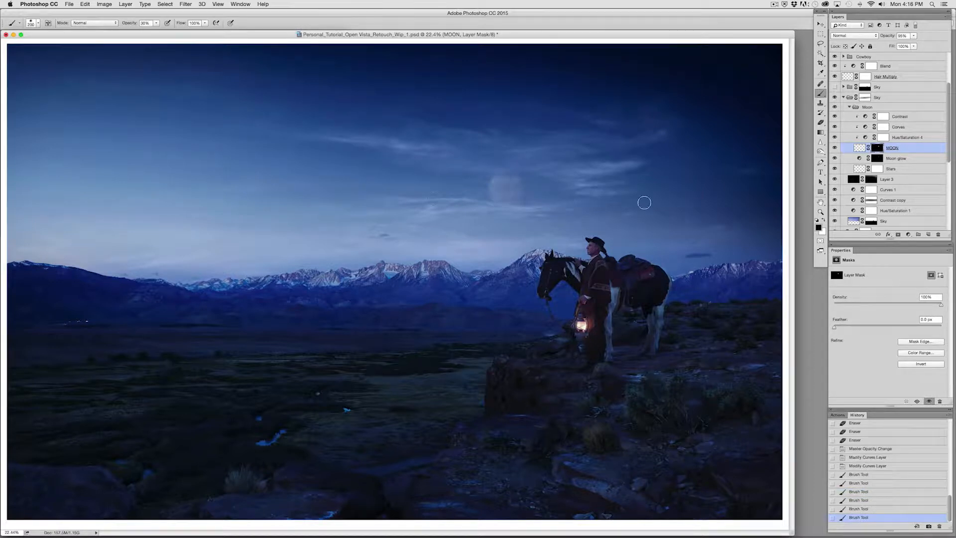
pyautogui.press('e')
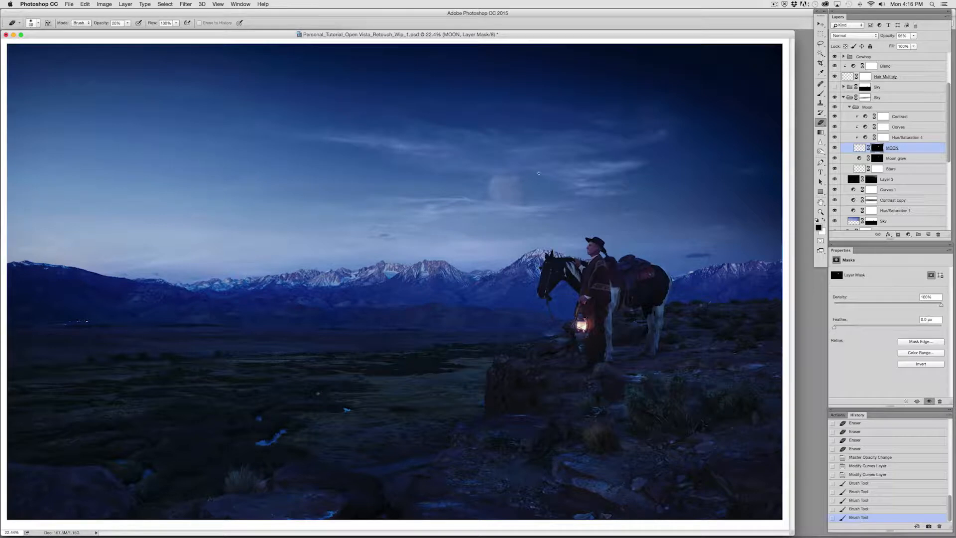
pyautogui.moveTo(519, 177)
pyautogui.mouseDown()
pyautogui.moveTo(535, 177)
pyautogui.moveTo(493, 189)
pyautogui.moveTo(512, 175)
pyautogui.moveTo(502, 196)
pyautogui.moveTo(532, 215)
pyautogui.moveTo(493, 185)
pyautogui.moveTo(541, 190)
pyautogui.moveTo(502, 191)
pyautogui.moveTo(509, 175)
pyautogui.mouseUp()
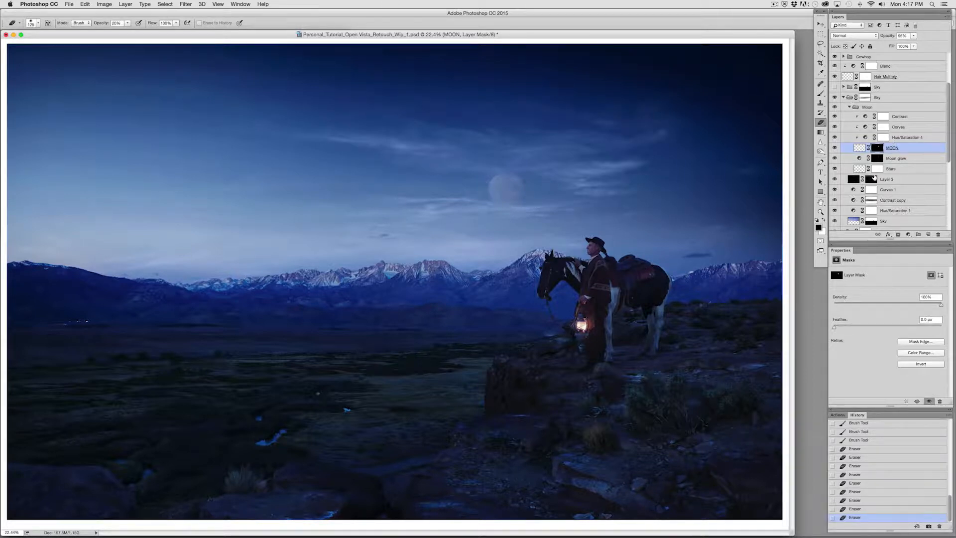
# Step: Examine the Sky layer's mask edge along the snowy mountain ridge at 300% zoom, in the image and as the mask alone
pyautogui.click(885, 222)
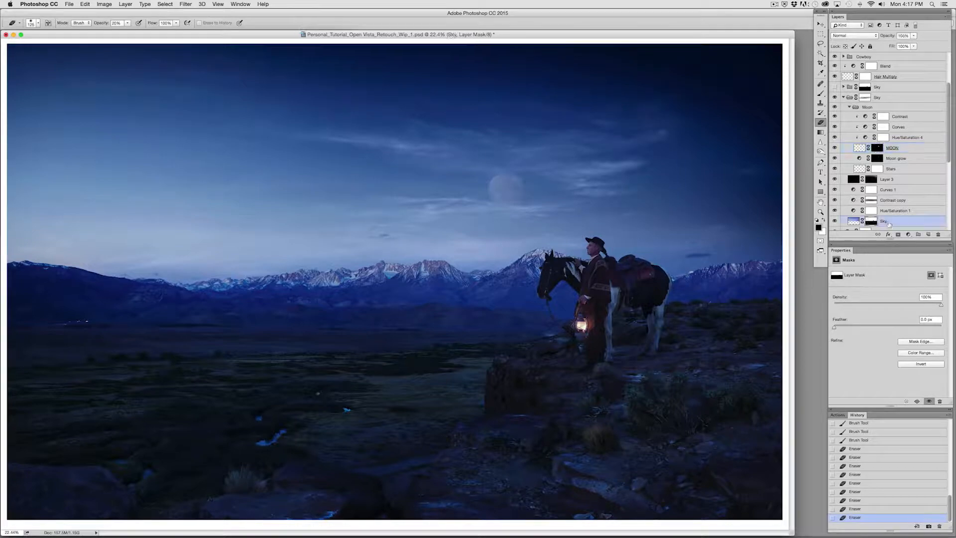
pyautogui.press('super+equal')
pyautogui.press('super+equal')
pyautogui.press('super+equal')
pyautogui.press('super+equal')
pyautogui.press('super+equal')
pyautogui.press('super+equal')
pyautogui.press('super+equal')
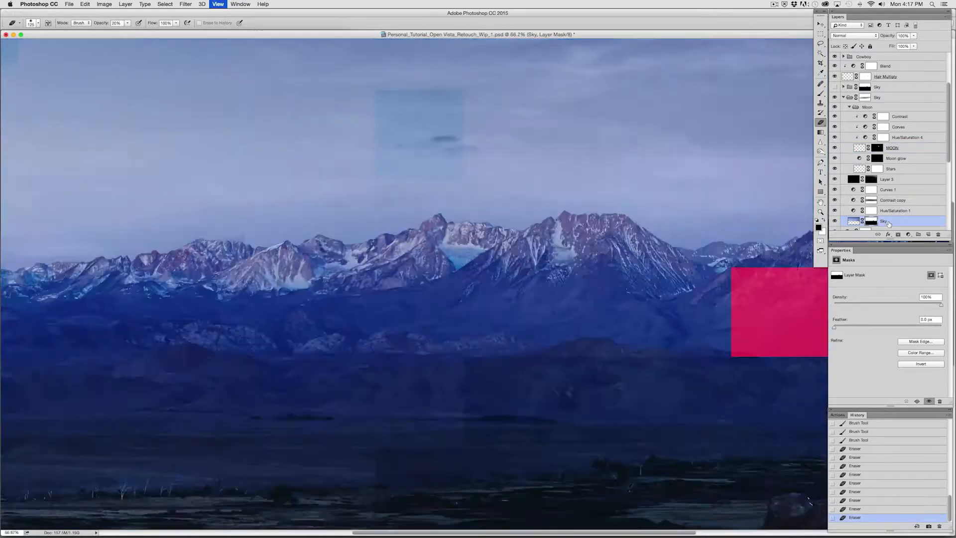
pyautogui.scroll(5, 470, 244)
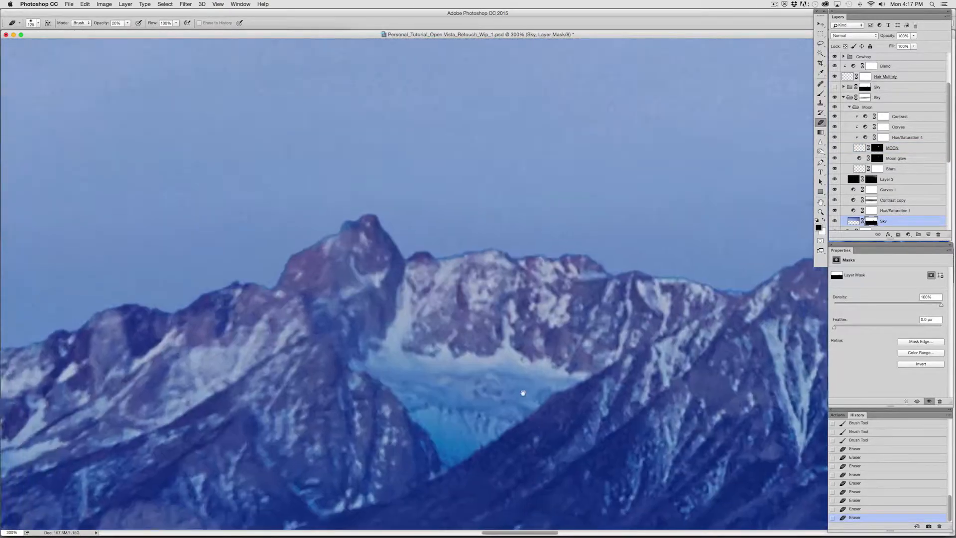
pyautogui.hscroll(5, 711, 266)
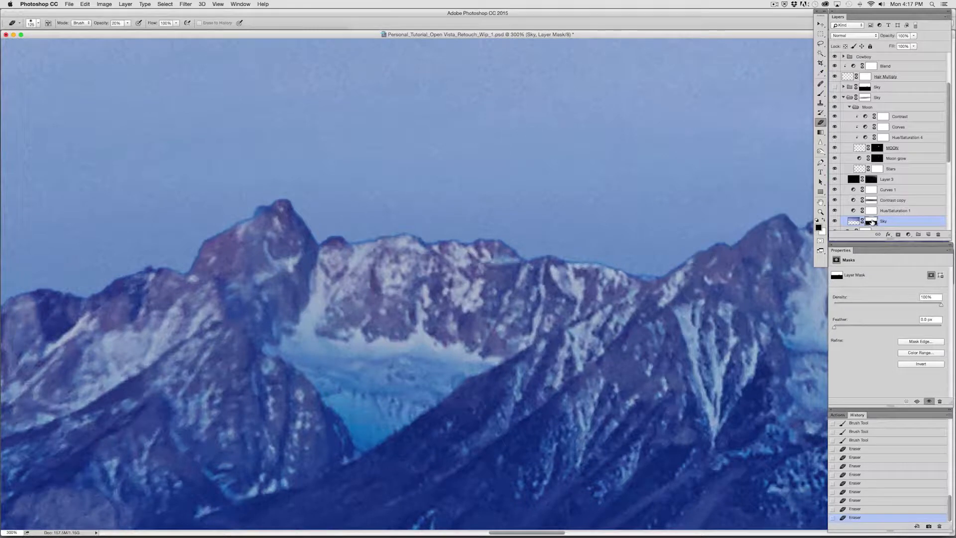
pyautogui.keyDown('alt'); pyautogui.click(872, 221); pyautogui.keyUp('alt')
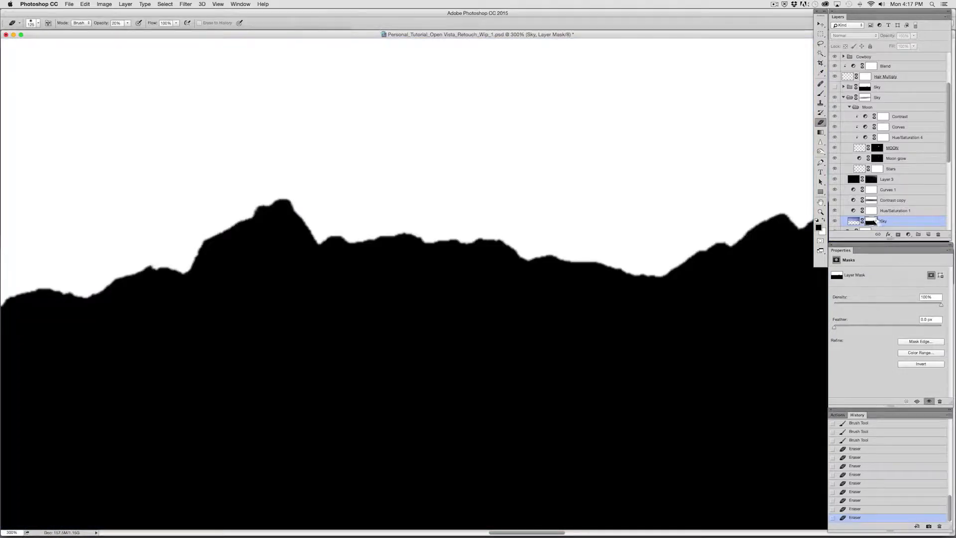
pyautogui.click(833, 223)
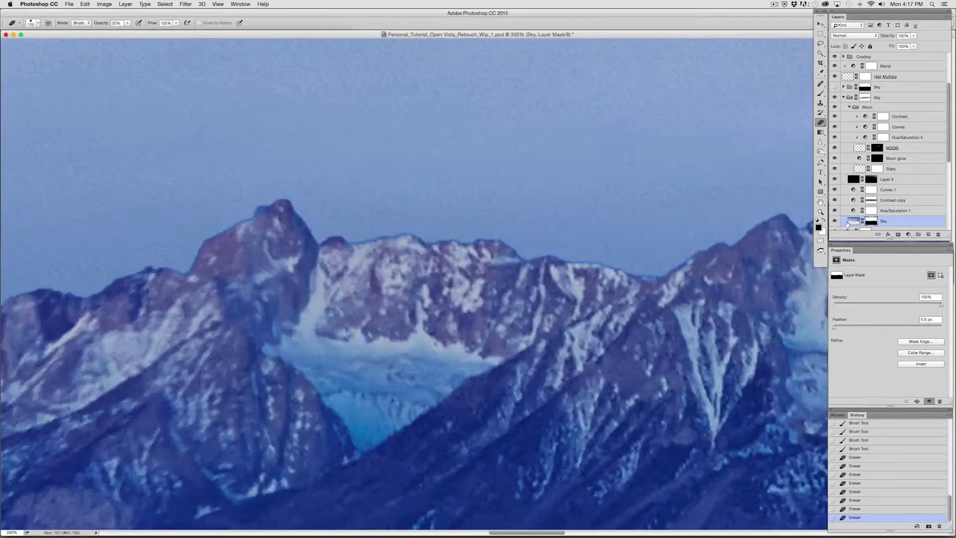
# Step: Load the Sky layer mask as a selection and feather it by 1 pixel
pyautogui.keyDown('super'); pyautogui.click(872, 221); pyautogui.keyUp('super')
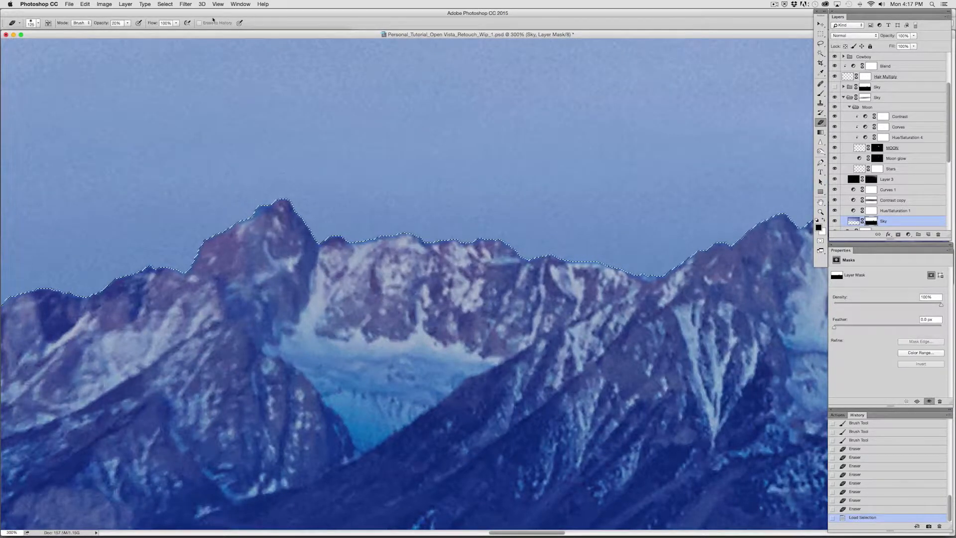
pyautogui.click(169, 4)
pyautogui.moveTo(192, 105)
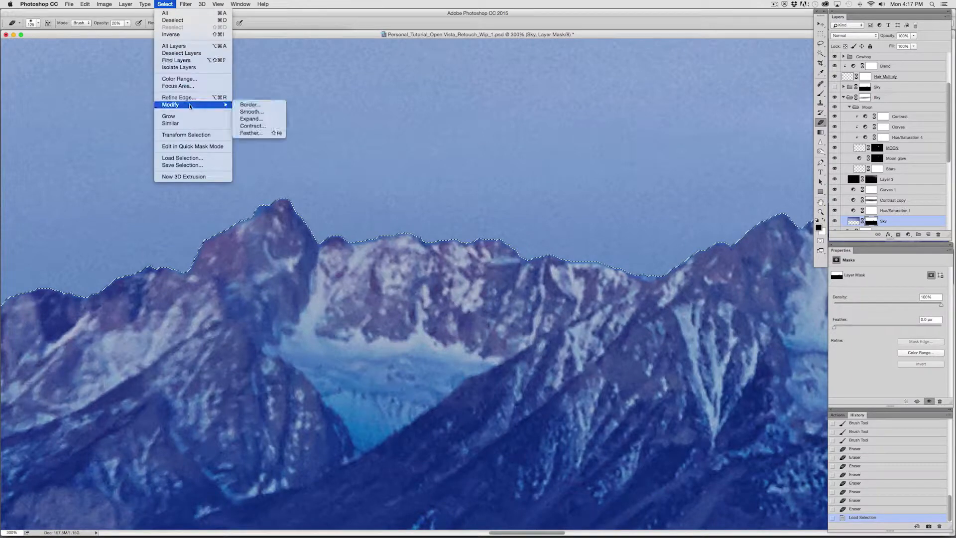
pyautogui.click(264, 133)
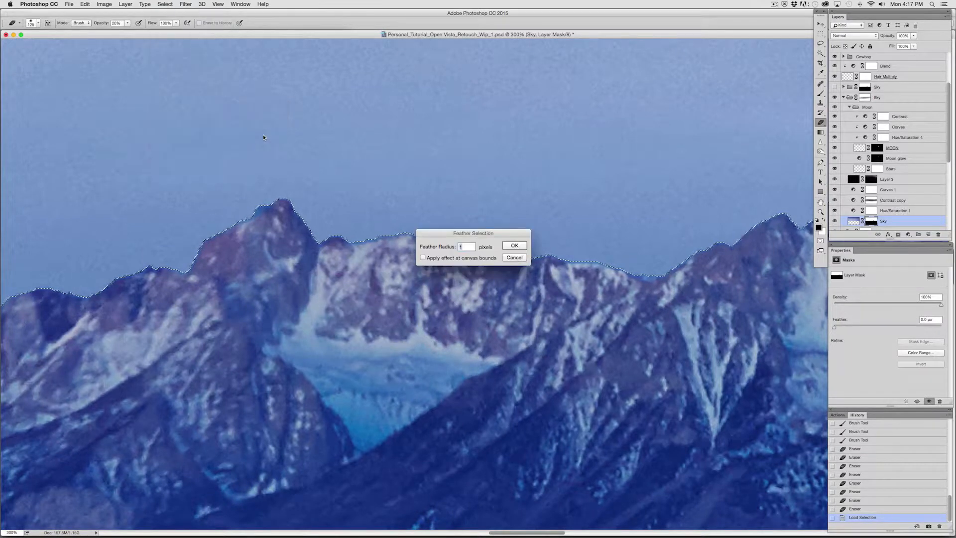
pyautogui.press('Return')
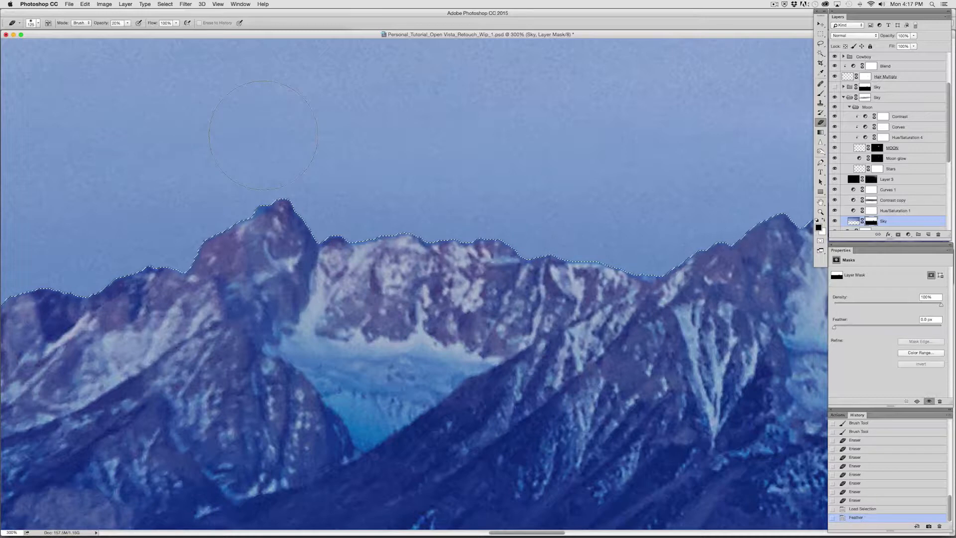
# Step: Invert the selection, hide its outline and try painting black on the Sky mask along the ridge, raising the brush opacity to 100%
pyautogui.press('super+shift+i')
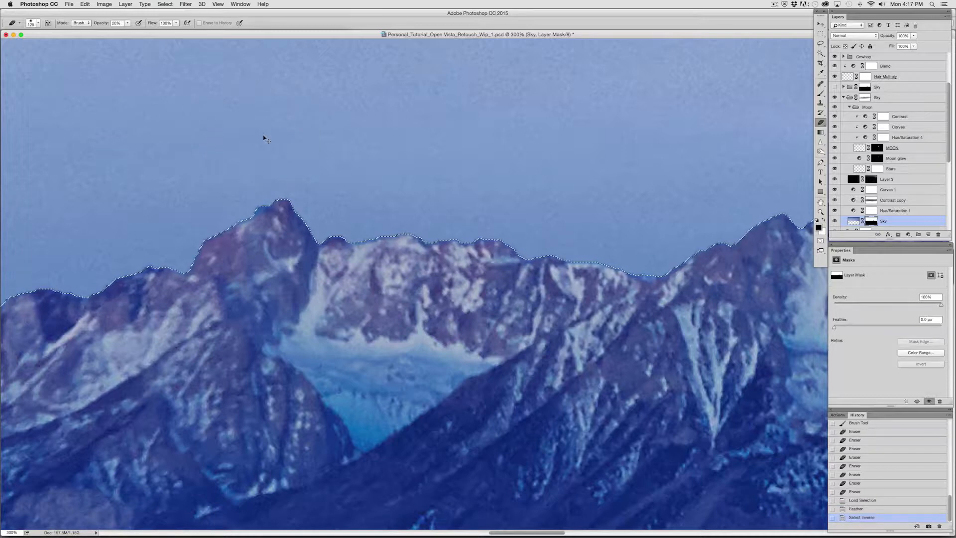
pyautogui.press('super+h')
pyautogui.click(821, 93)
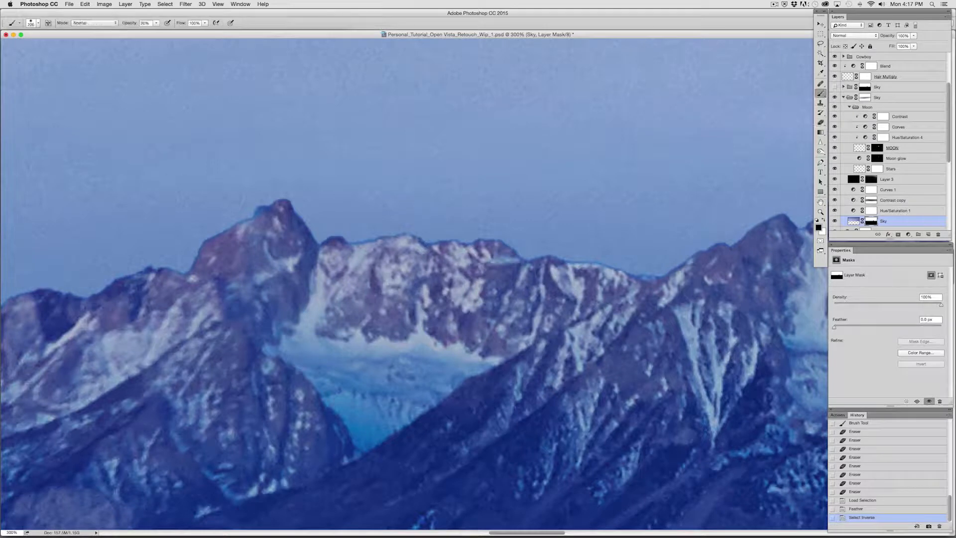
pyautogui.click(613, 265)
pyautogui.click(623, 264)
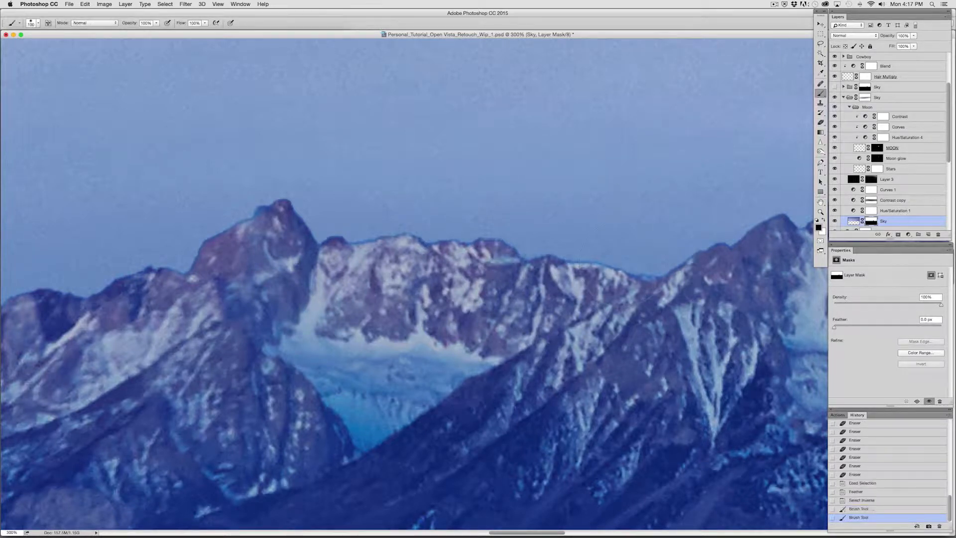
pyautogui.moveTo(463, 238); pyautogui.dragTo(299, 234)
# Step: Undo the brush strokes and the selection inversion, returning to the feathered selection with the Eraser active
pyautogui.press('super+z')
pyautogui.click(858, 500)
pyautogui.click(821, 122)
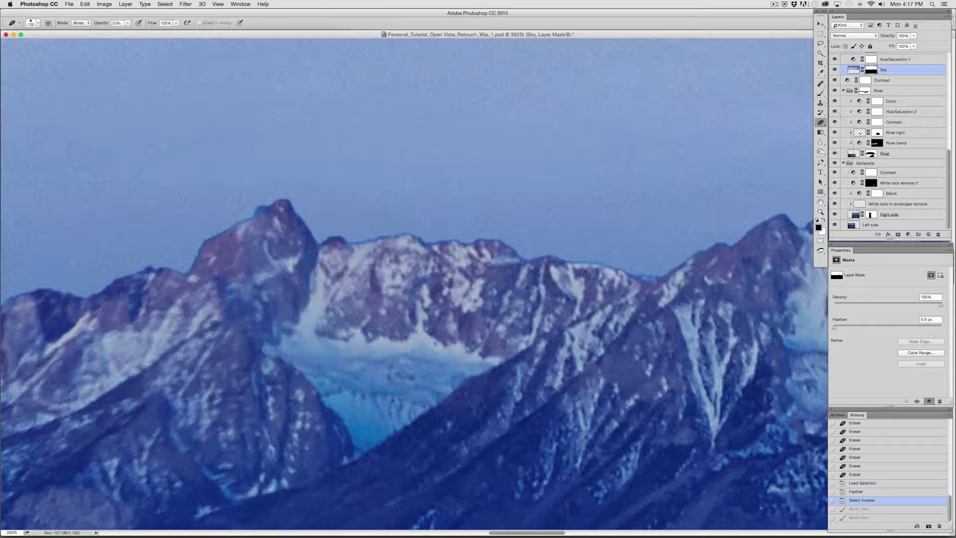
pyautogui.press('super+z')
pyautogui.press('super+z')
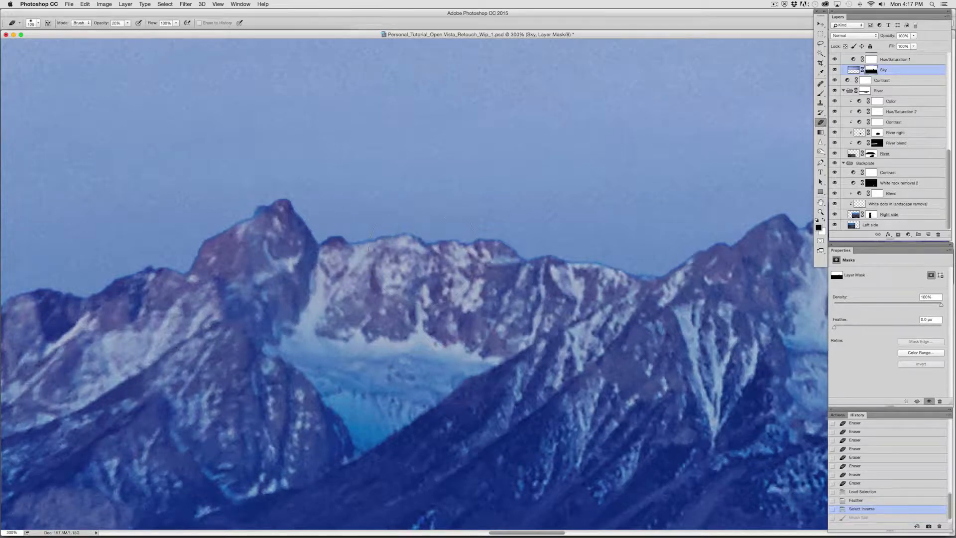
pyautogui.click(854, 500)
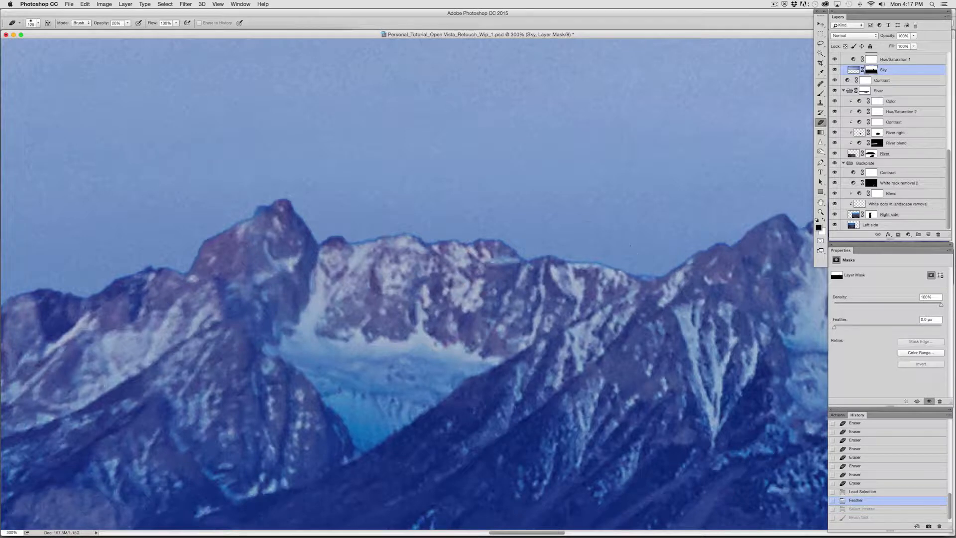
# Step: Erase the Sky mask at 20% opacity along the bright rim of the low ridge between the two peaks
pyautogui.click(511, 251)
pyautogui.click(523, 252)
pyautogui.click(553, 256)
pyautogui.click(583, 260)
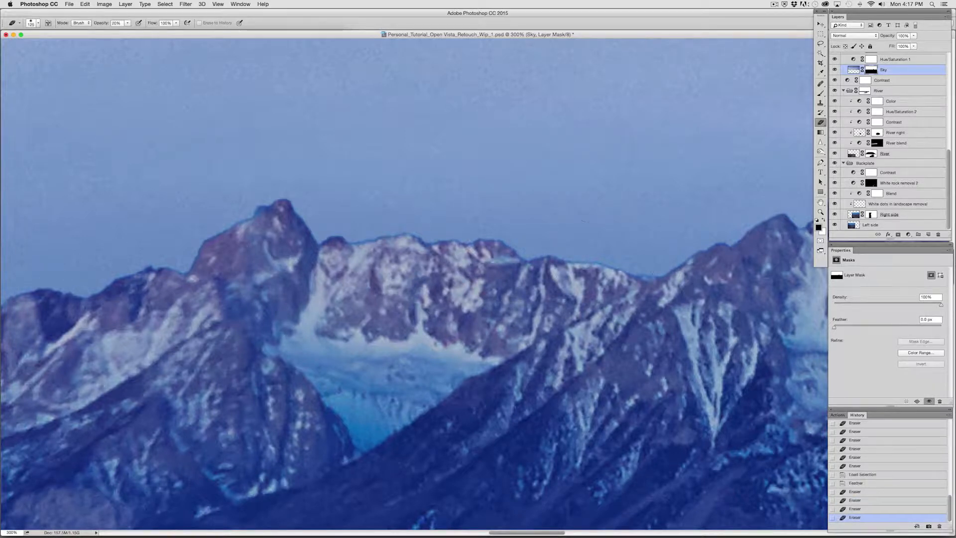
pyautogui.click(613, 265)
pyautogui.click(647, 268)
pyautogui.click(658, 268)
pyautogui.click(658, 269)
# Step: Fade the remaining bright fringe above the snowy ridge beside the pointed peak by erasing the Sky mask at 20% opacity
pyautogui.click(368, 258)
pyautogui.moveTo(331, 238)
pyautogui.mouseDown()
pyautogui.moveTo(611, 266)
pyautogui.moveTo(622, 259)
pyautogui.mouseUp()
pyautogui.hscroll(6, 311, 277)
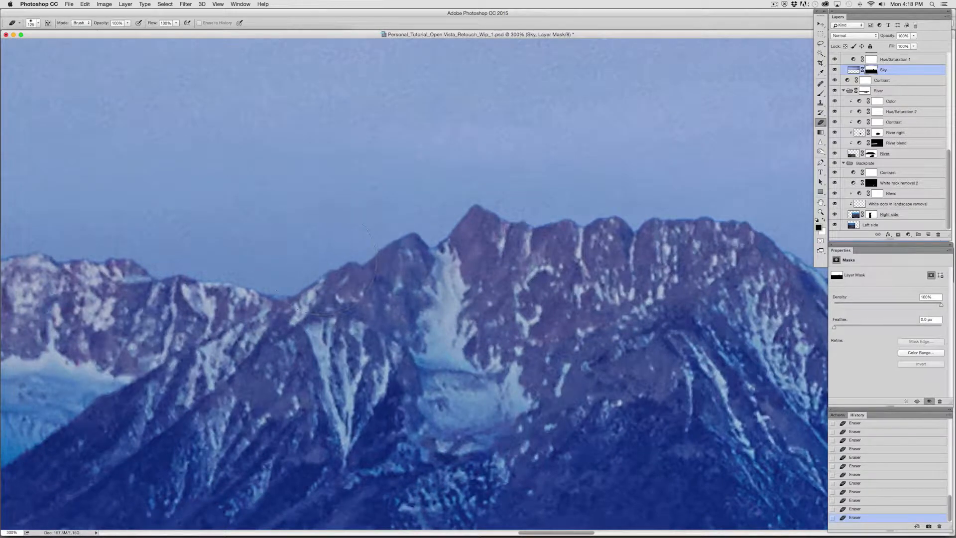
# Step: Inspect the skyline from the central peaks past the horse, rider and saddle to the far-right mountains for leftover bright rims
pyautogui.hscroll(10, 414, 283)
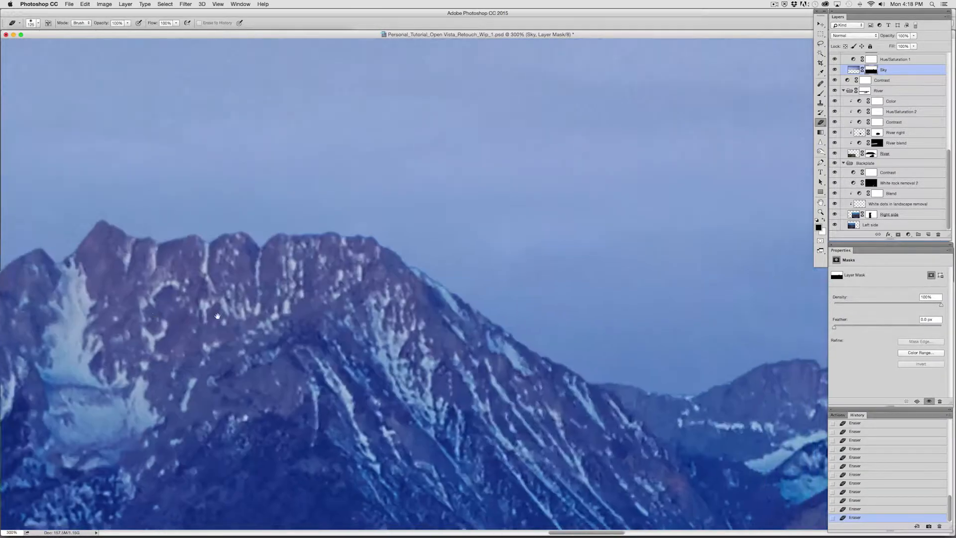
pyautogui.rightClick(585, 383)
pyautogui.press('Escape')
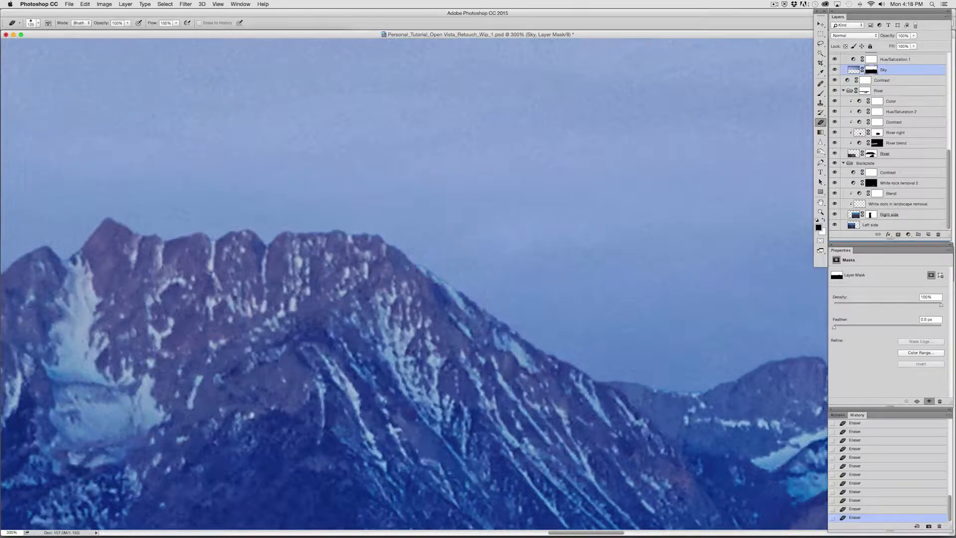
pyautogui.hscroll(8, 414, 284)
pyautogui.scroll(-4, 414, 284)
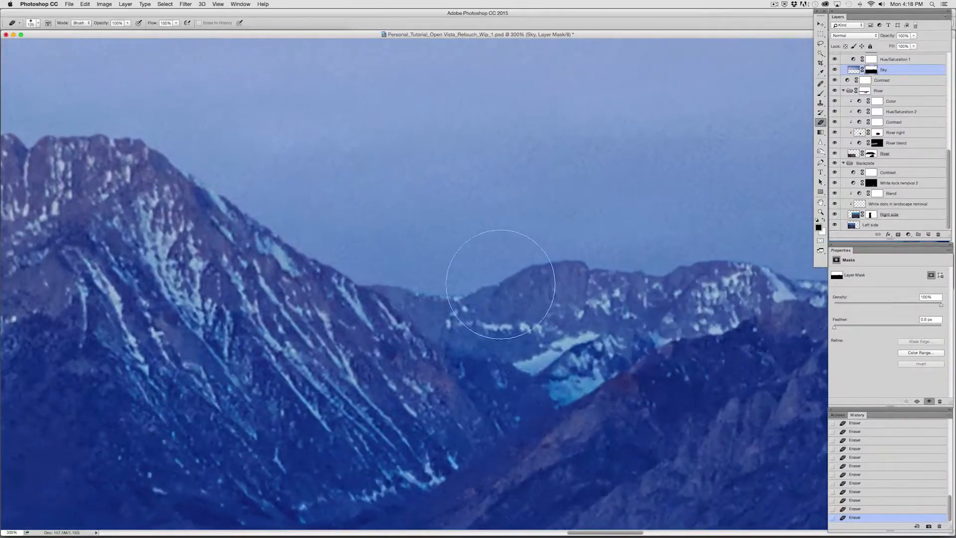
pyautogui.hscroll(10, 574, 275)
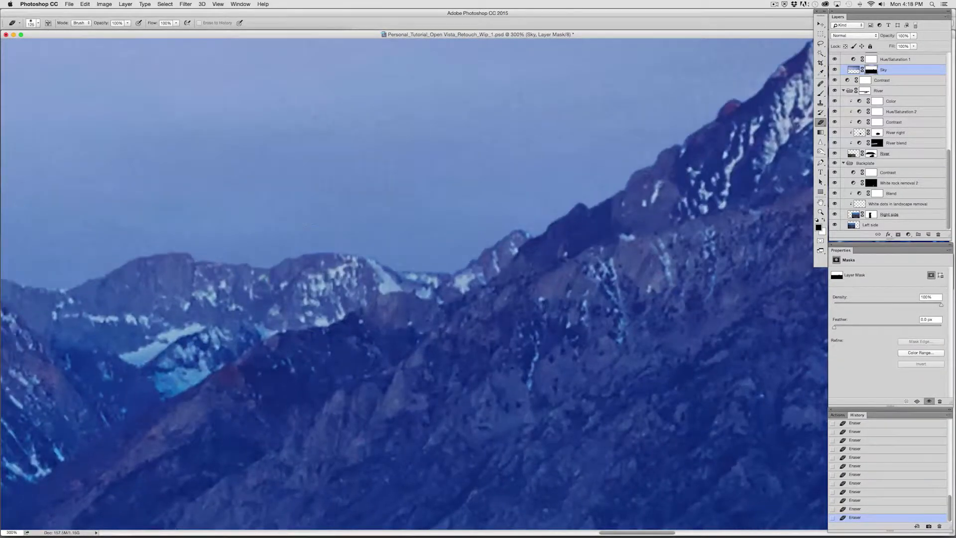
pyautogui.moveTo(527, 292); pyautogui.dragTo(313, 354)
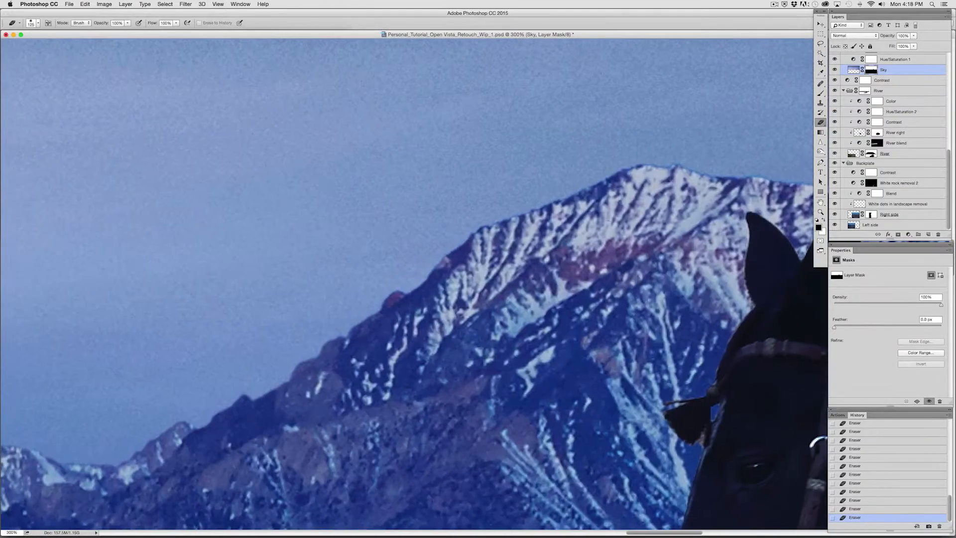
pyautogui.hscroll(10, 415, 284)
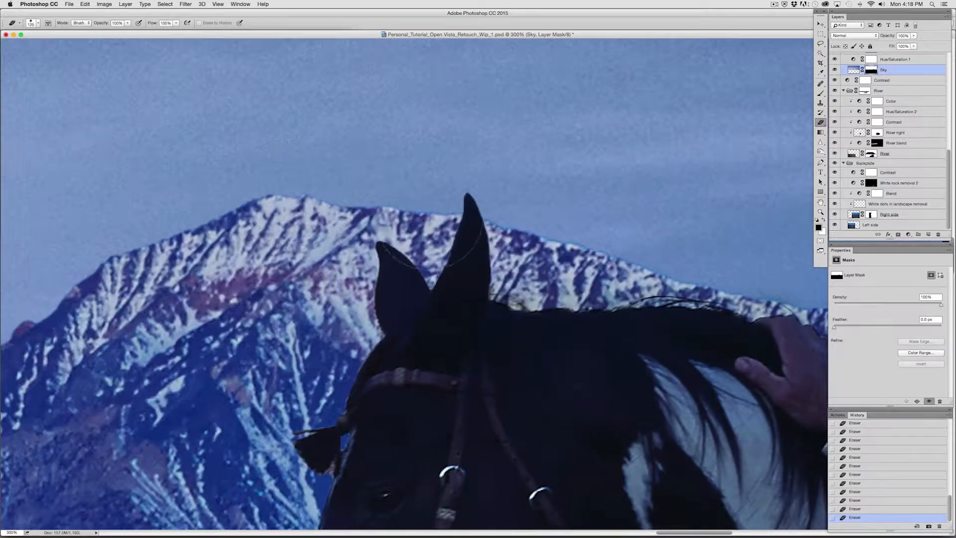
pyautogui.hscroll(10, 592, 279)
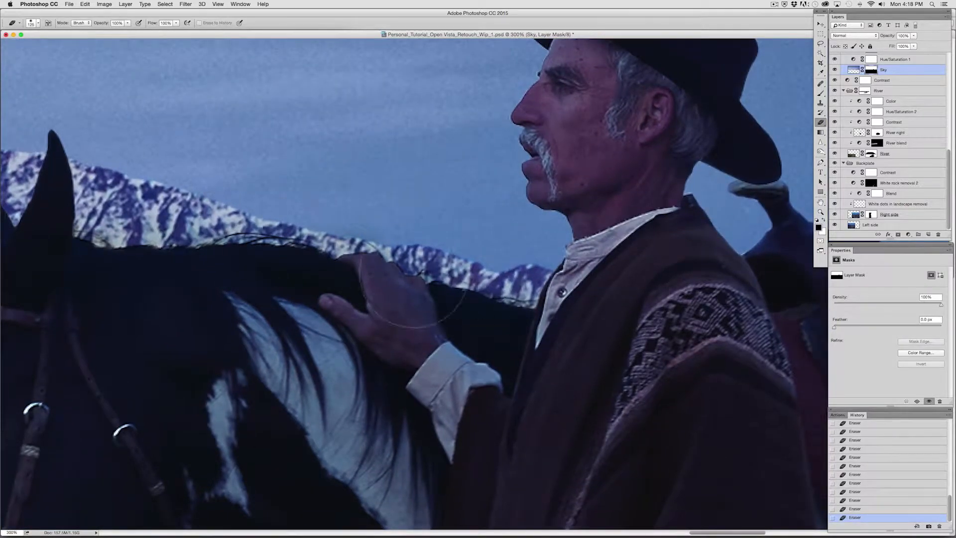
pyautogui.hscroll(10, 203, 288)
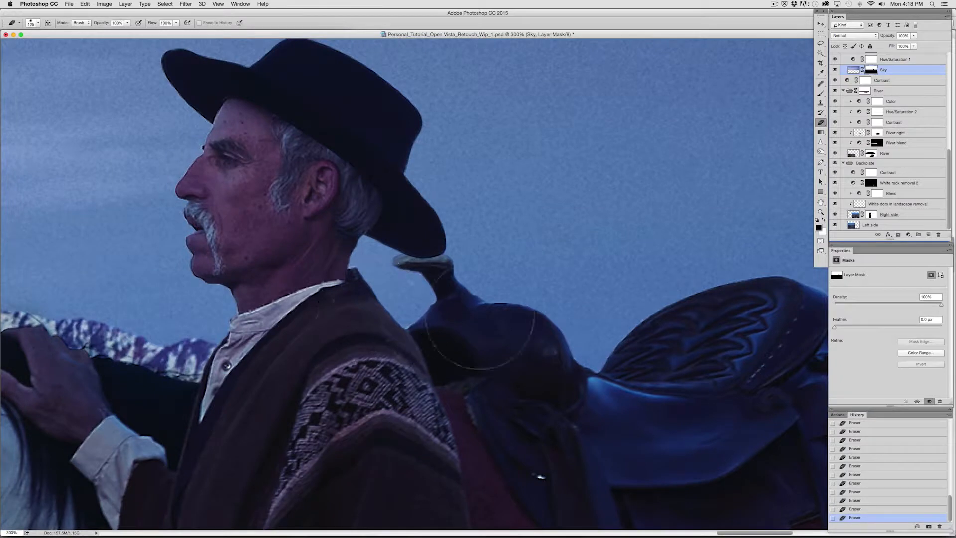
pyautogui.moveTo(470, 340); pyautogui.dragTo(163, 370)
pyautogui.hscroll(10, 163, 371)
pyautogui.scroll(-4, 163, 370)
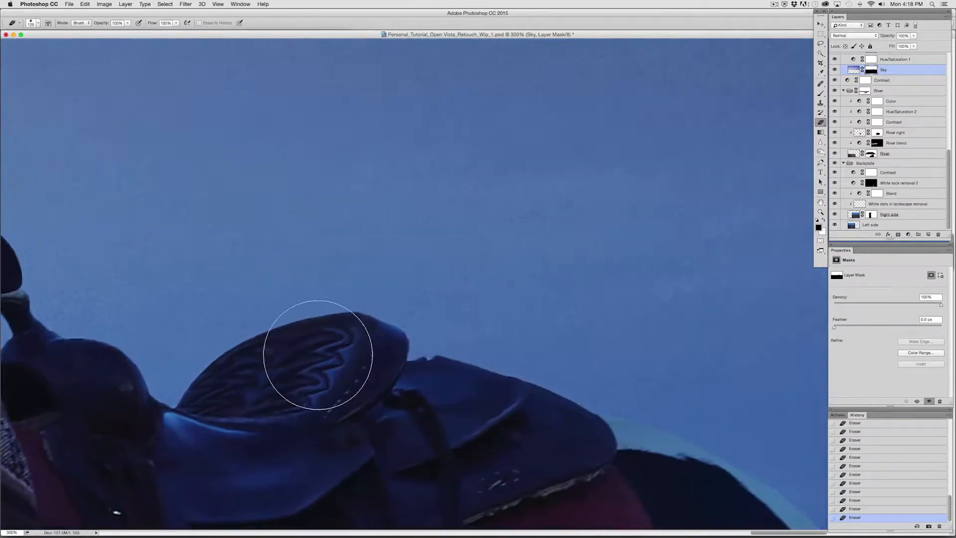
pyautogui.moveTo(550, 316); pyautogui.dragTo(220, 193)
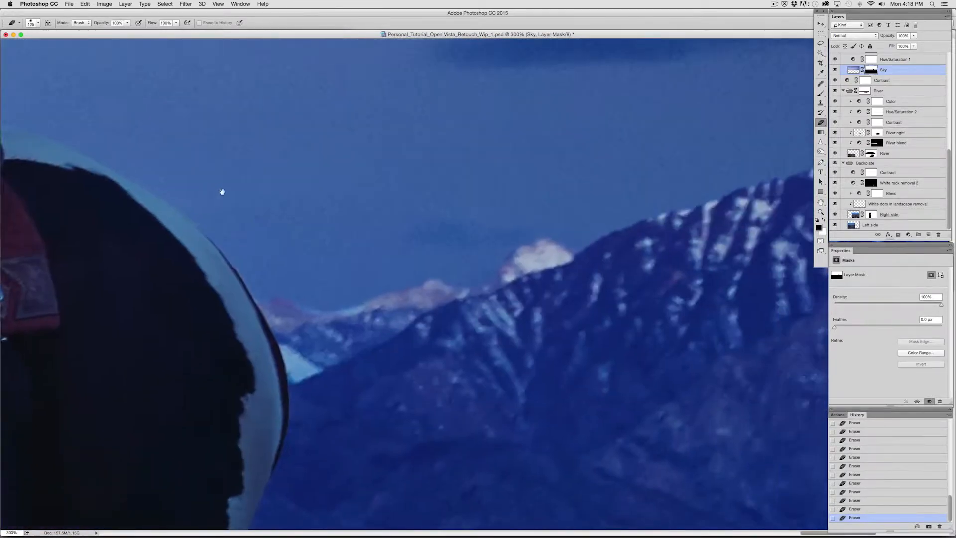
pyautogui.hscroll(10, 697, 219)
pyautogui.scroll(2, 697, 219)
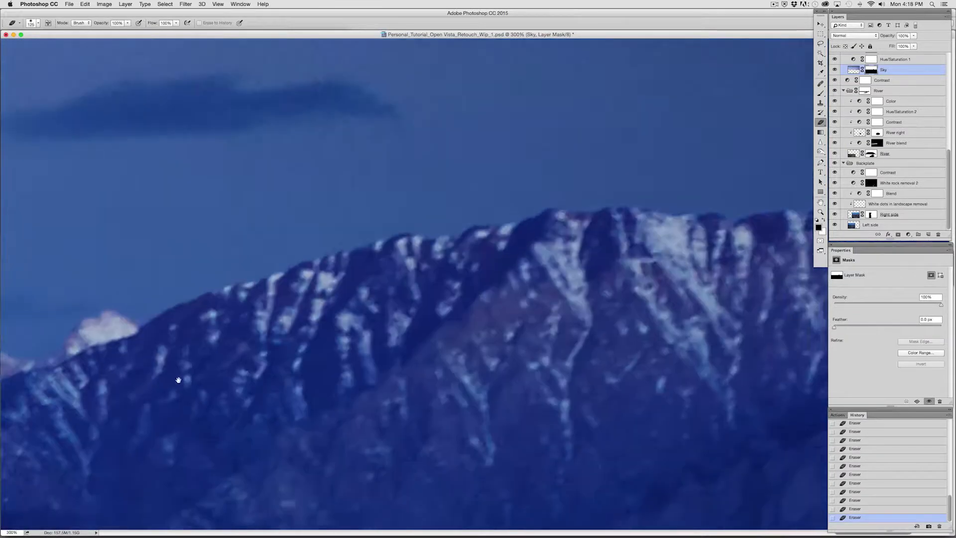
pyautogui.hscroll(10, 693, 199)
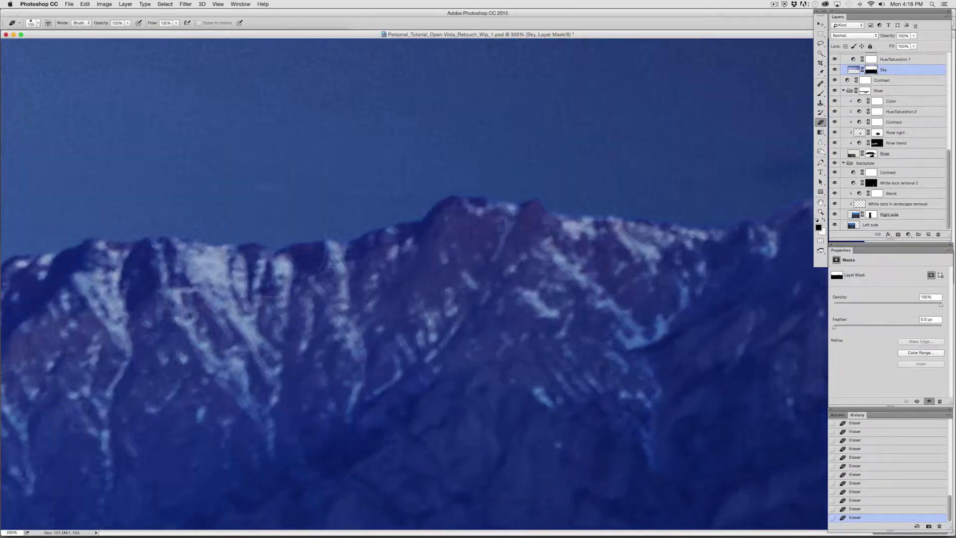
pyautogui.scroll(2, 572, 329)
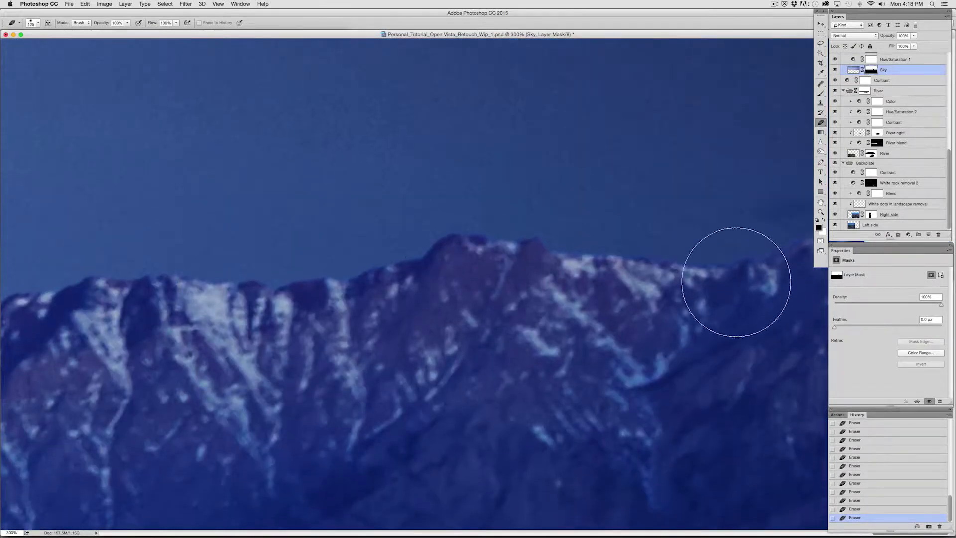
pyautogui.press('space')
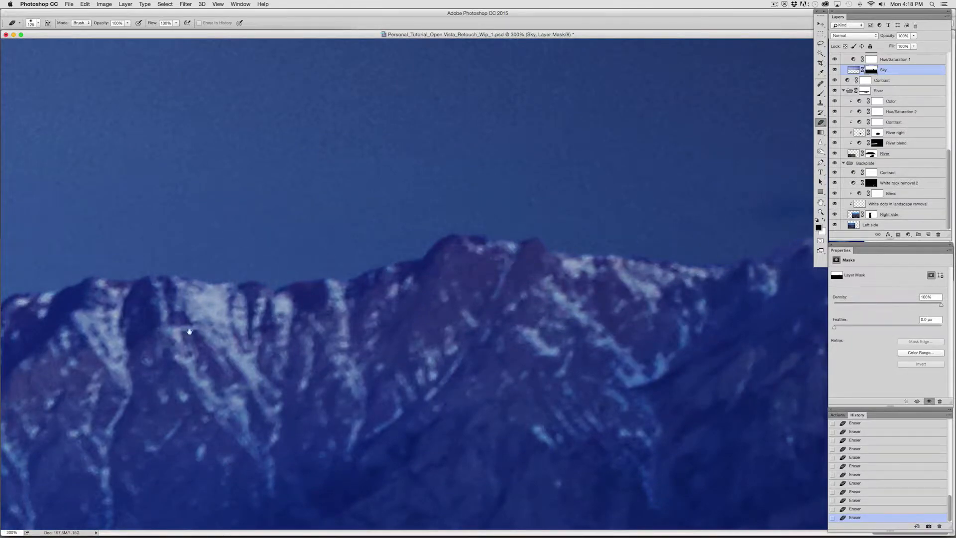
# Step: Check the rest of the skyline back across the central peaks to the image's far-left edge for leftover bright rims
pyautogui.moveTo(188, 331); pyautogui.dragTo(692, 344)
pyautogui.moveTo(241, 341); pyautogui.dragTo(694, 363)
pyautogui.moveTo(50, 348); pyautogui.dragTo(702, 380)
pyautogui.moveTo(99, 279); pyautogui.dragTo(672, 339)
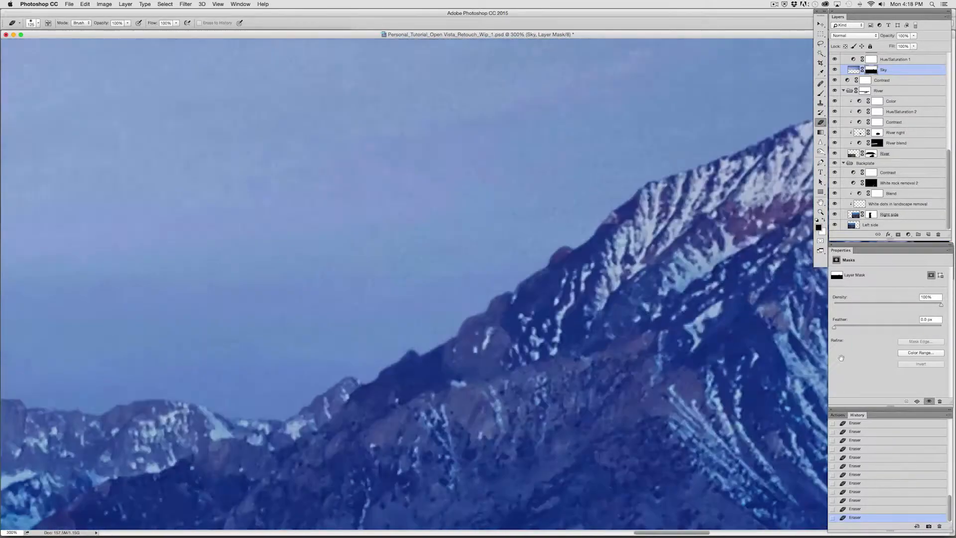
pyautogui.moveTo(100, 308); pyautogui.dragTo(691, 247)
pyautogui.moveTo(46, 330); pyautogui.dragTo(687, 333)
pyautogui.moveTo(164, 319); pyautogui.dragTo(689, 358)
pyautogui.moveTo(165, 337); pyautogui.dragTo(252, 342)
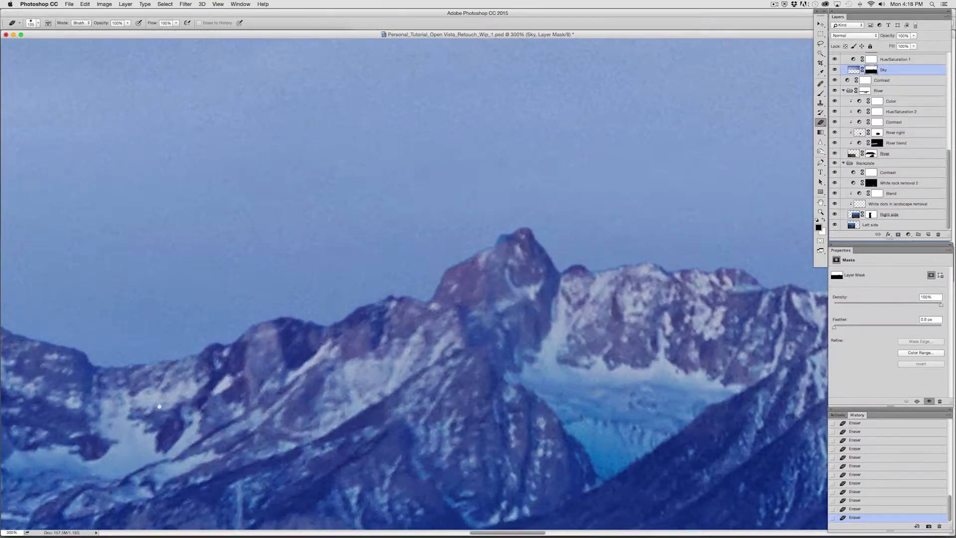
pyautogui.moveTo(159, 406)
pyautogui.mouseDown()
pyautogui.moveTo(572, 330)
pyautogui.moveTo(560, 342)
pyautogui.mouseUp()
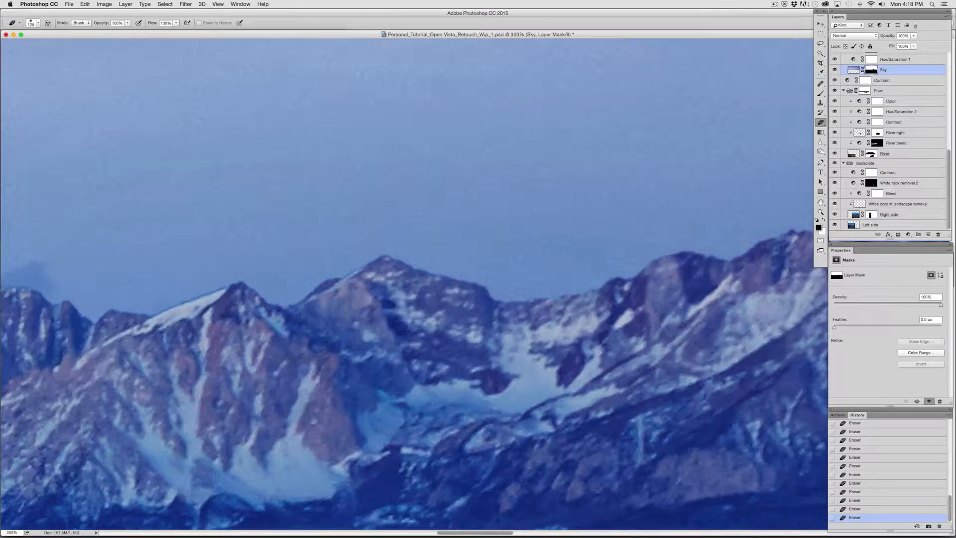
pyautogui.moveTo(124, 421); pyautogui.dragTo(581, 418)
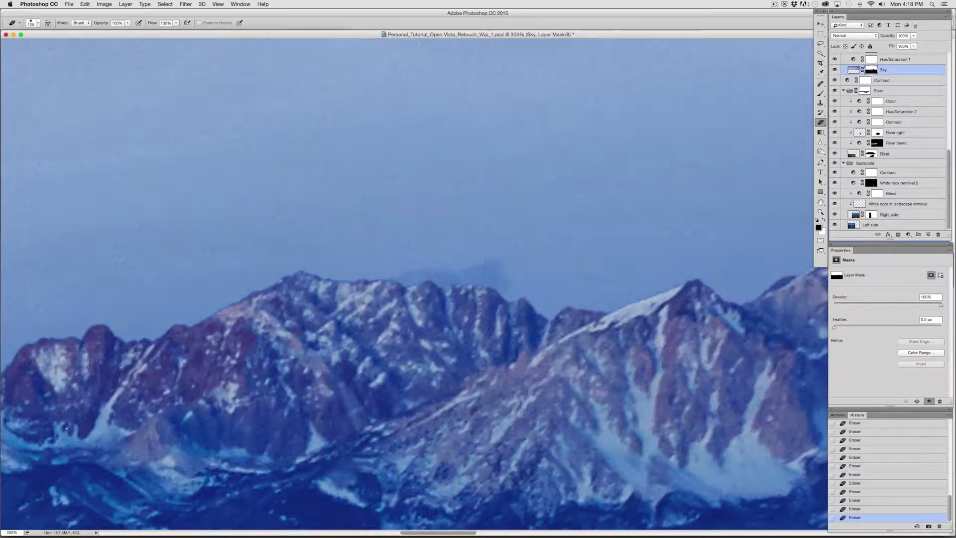
pyautogui.moveTo(234, 372); pyautogui.dragTo(578, 332)
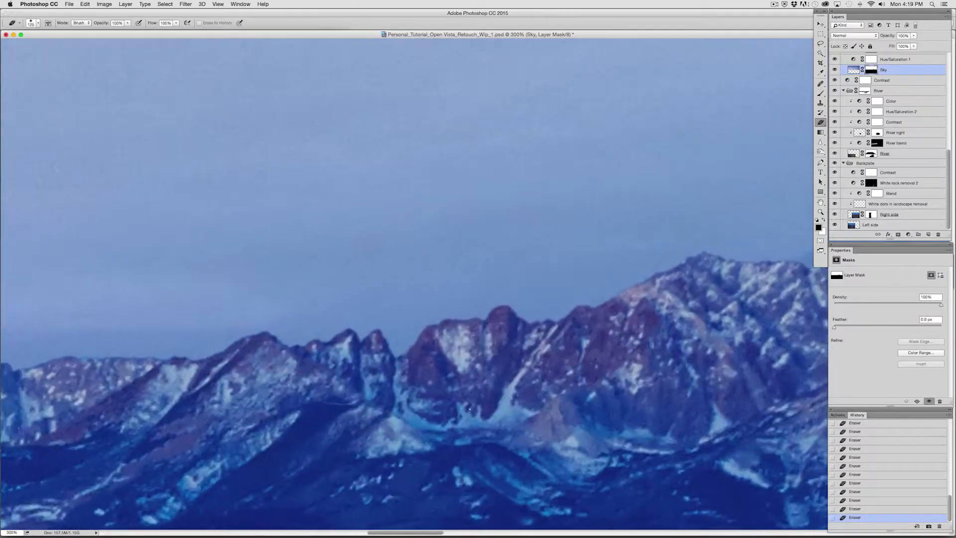
pyautogui.moveTo(255, 355); pyautogui.dragTo(682, 323)
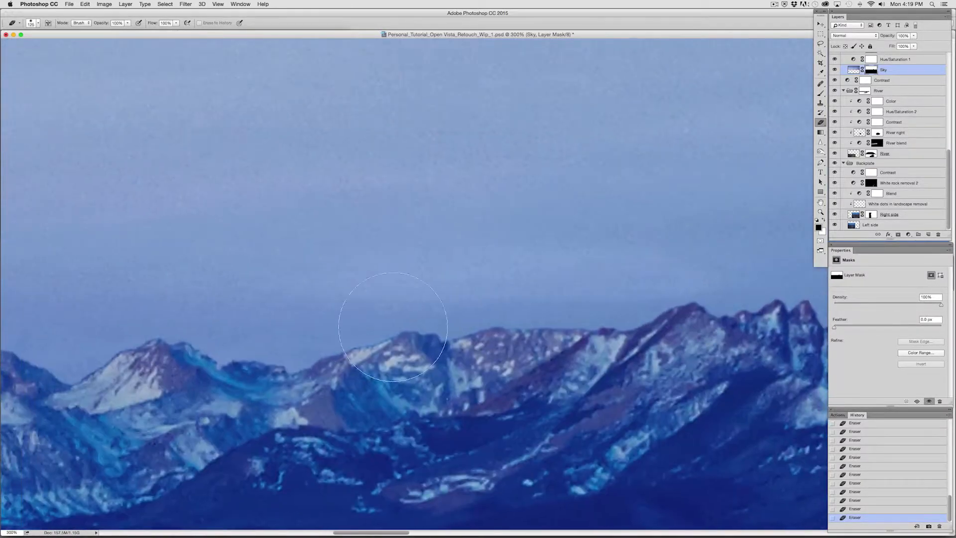
pyautogui.moveTo(187, 373); pyautogui.dragTo(614, 298)
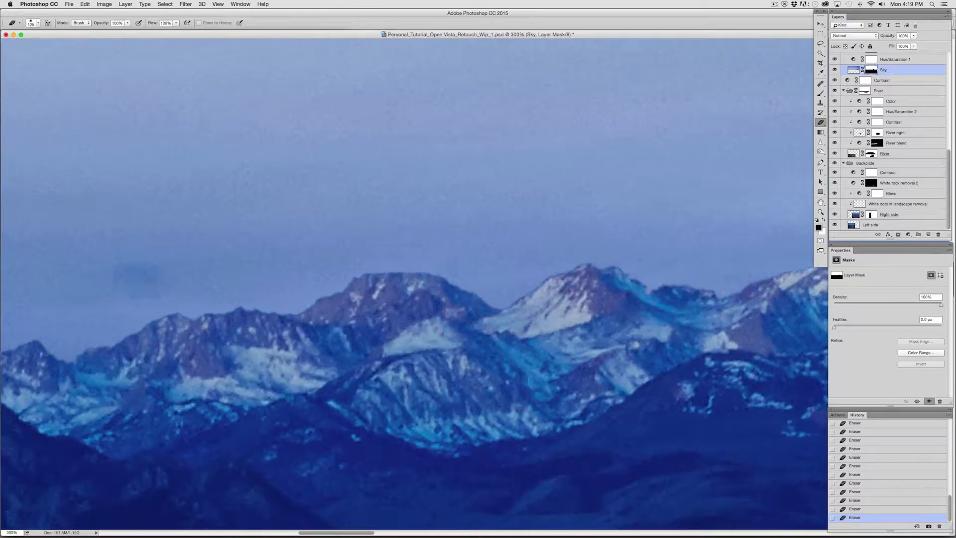
pyautogui.moveTo(149, 363)
pyautogui.mouseDown()
pyautogui.moveTo(385, 319)
pyautogui.moveTo(573, 328)
pyautogui.mouseUp()
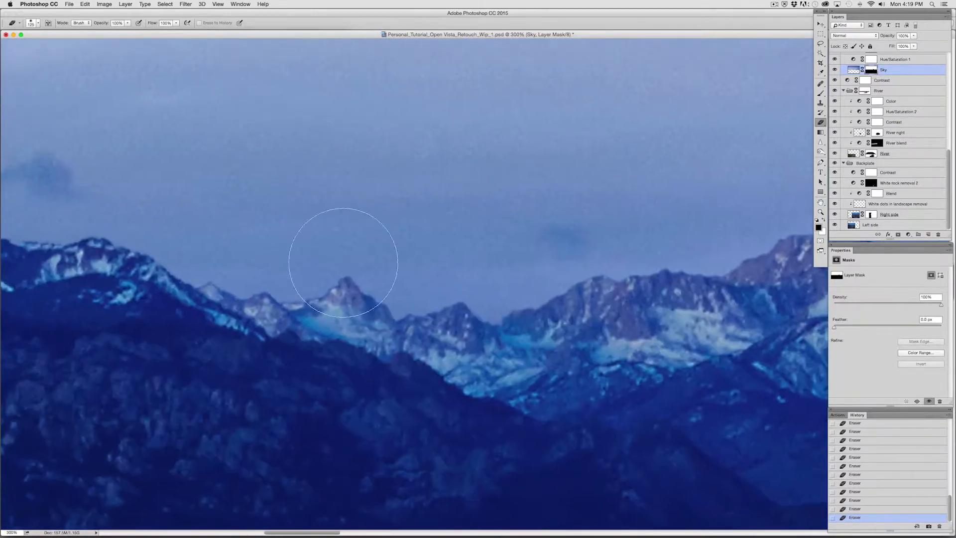
pyautogui.moveTo(239, 309); pyautogui.dragTo(602, 336)
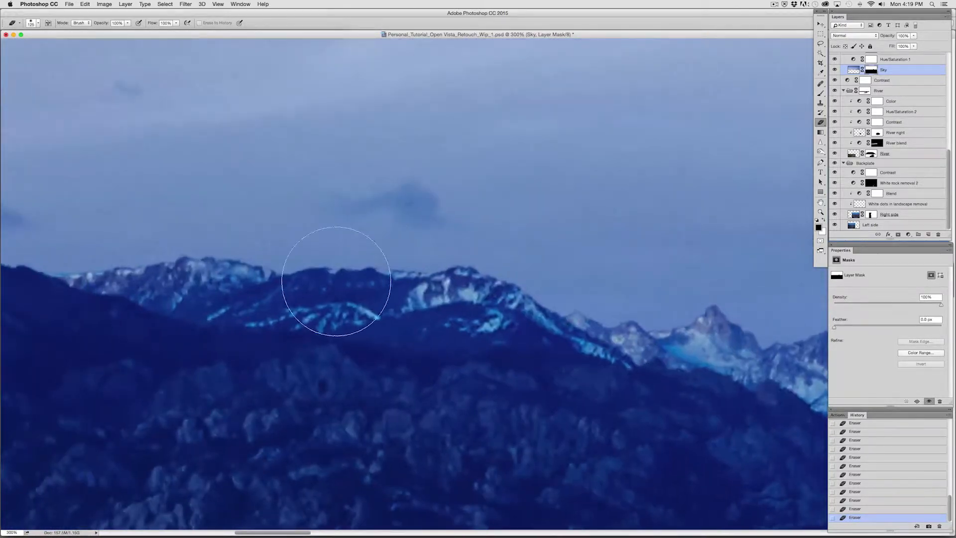
pyautogui.moveTo(353, 336); pyautogui.dragTo(367, 330)
pyautogui.moveTo(267, 307); pyautogui.dragTo(629, 359)
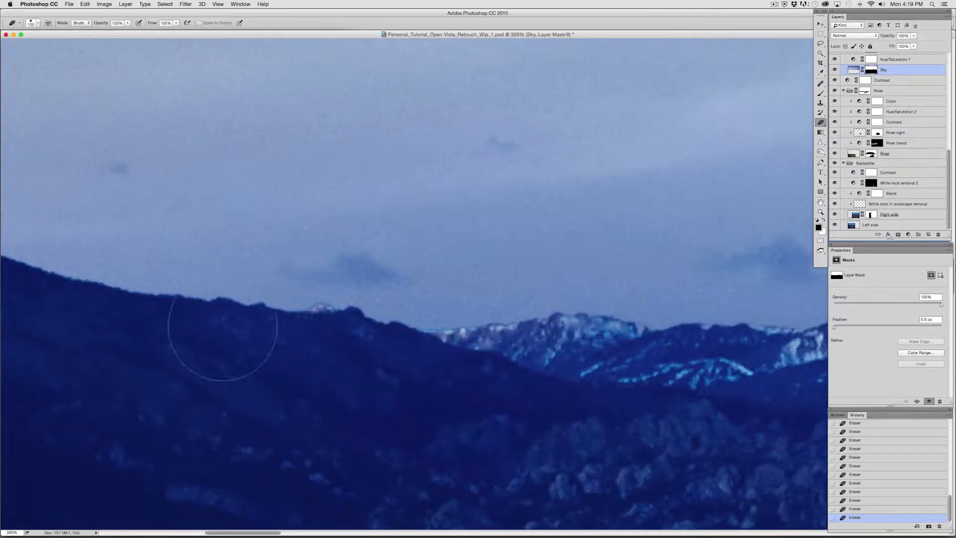
pyautogui.moveTo(423, 306); pyautogui.dragTo(621, 320)
pyautogui.moveTo(307, 291); pyautogui.dragTo(681, 358)
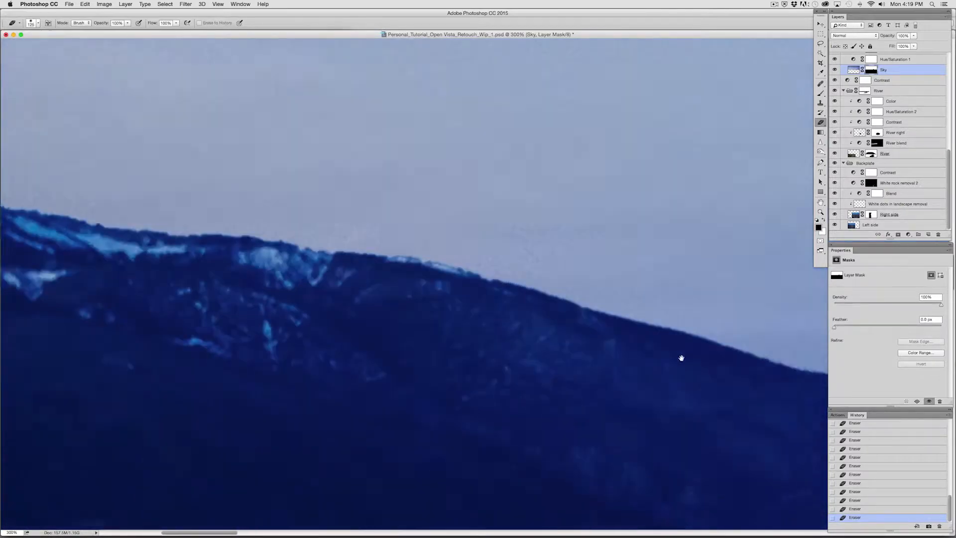
pyautogui.moveTo(518, 316); pyautogui.dragTo(651, 342)
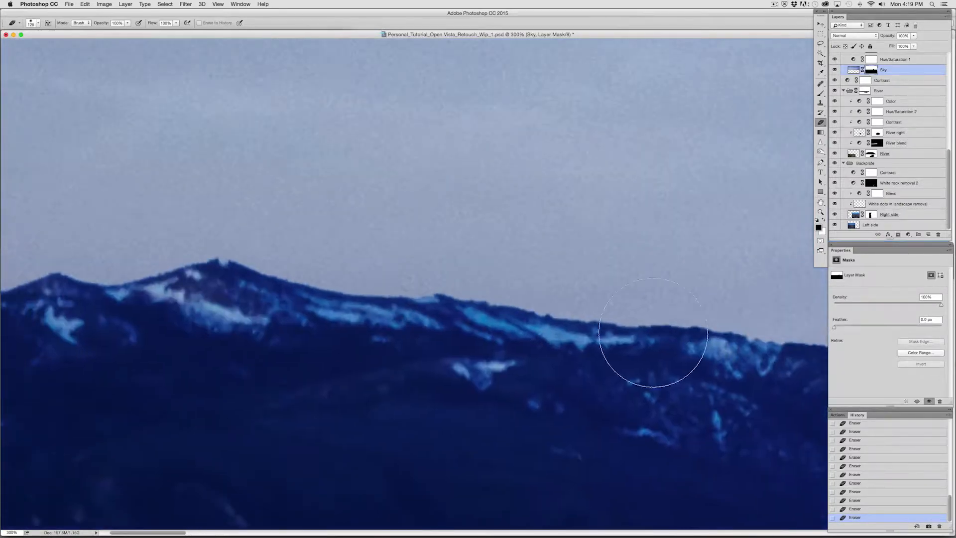
pyautogui.moveTo(291, 296)
pyautogui.mouseDown()
pyautogui.moveTo(662, 295)
pyautogui.moveTo(663, 305)
pyautogui.mouseUp()
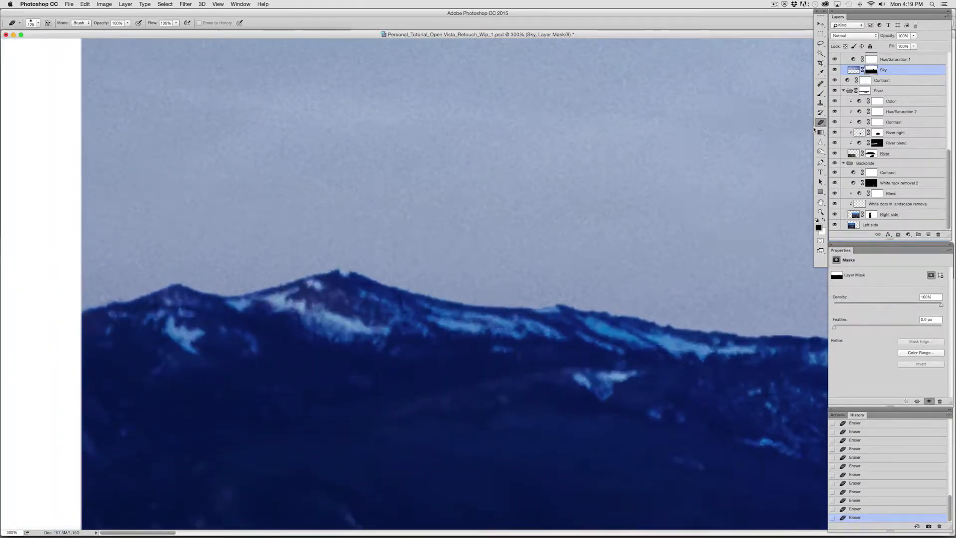
# Step: Deselect and paint black on the Sky mask with a small brush over the light notch on the far-left peak's summit
pyautogui.press('super+d')
pyautogui.click(820, 93)
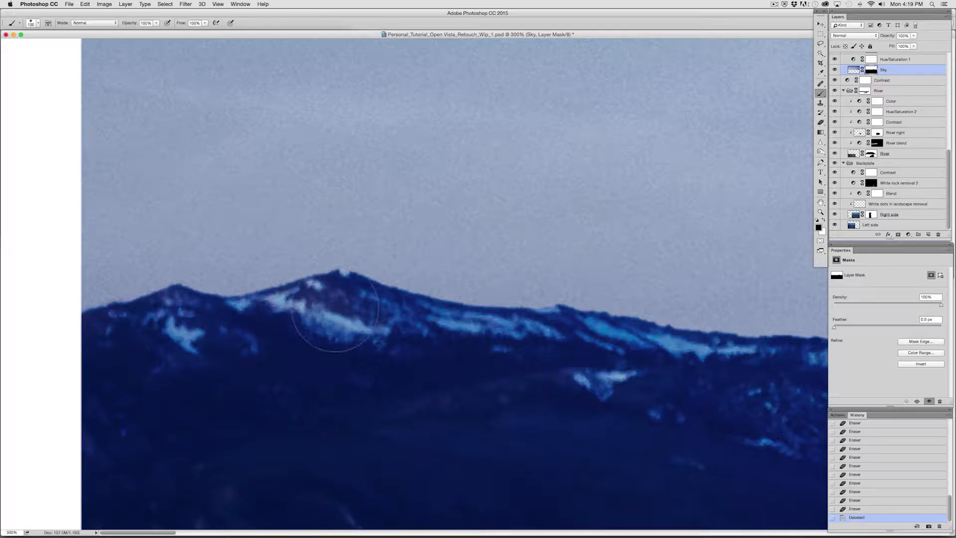
pyautogui.press('[')
pyautogui.press('[')
pyautogui.press('[')
pyautogui.press('[')
pyautogui.press('[')
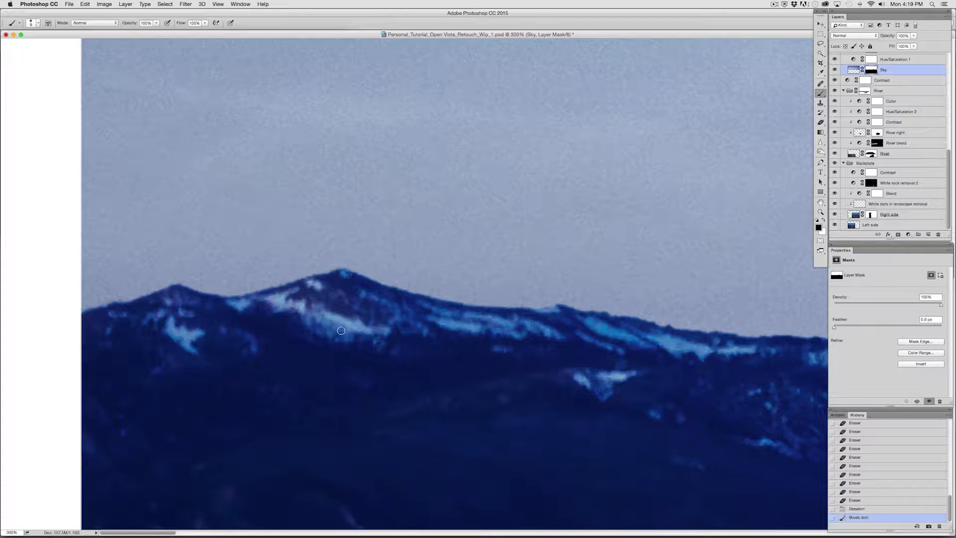
pyautogui.press('super+0')
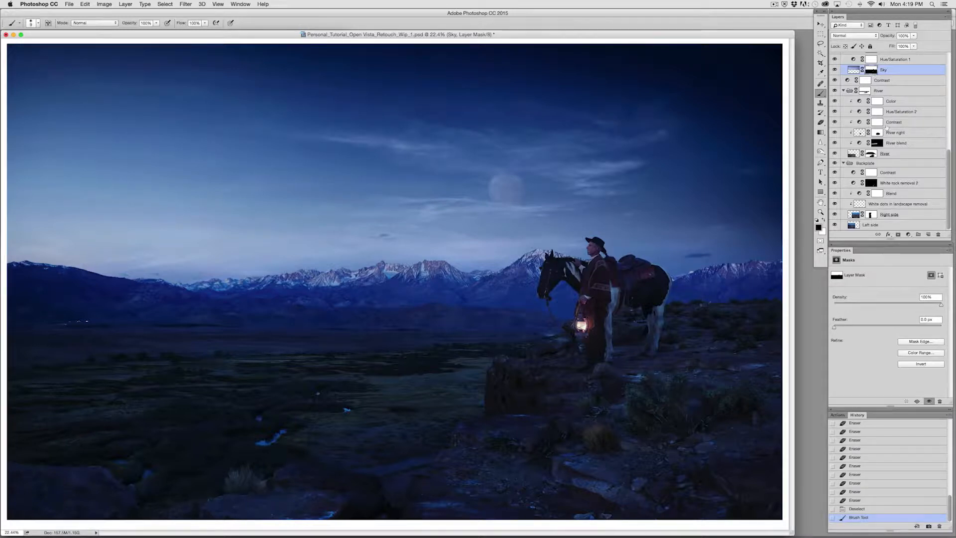
# Step: Load the Sky layer's mask as a selection, then select the hidden upper Sky group and make it visible
pyautogui.scroll(10, 942, 161)
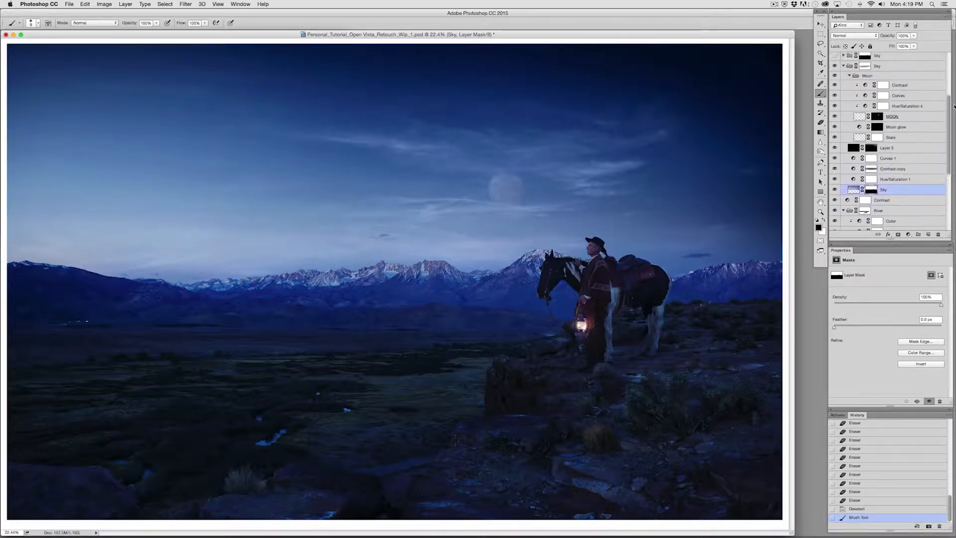
pyautogui.keyDown('super'); pyautogui.click(872, 190); pyautogui.keyUp('super')
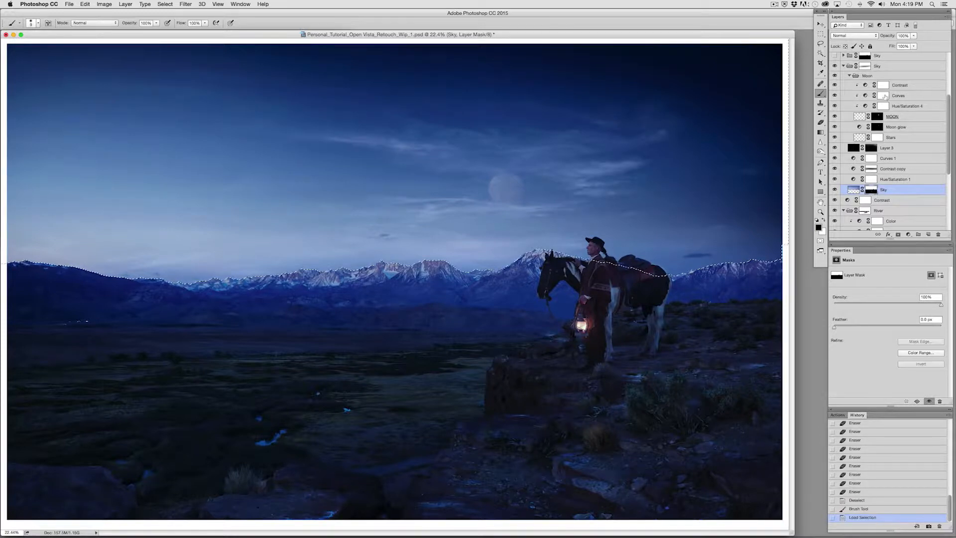
pyautogui.click(869, 56)
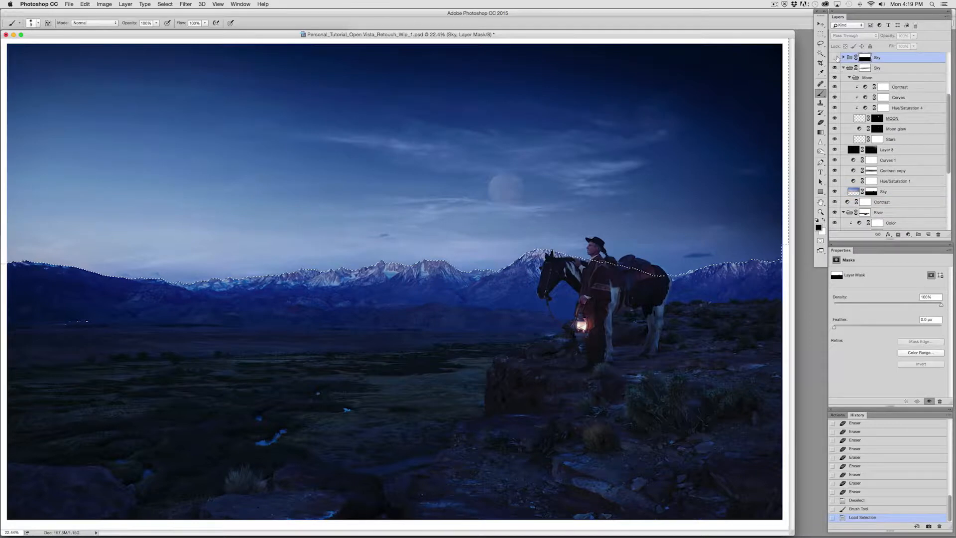
pyautogui.click(834, 58)
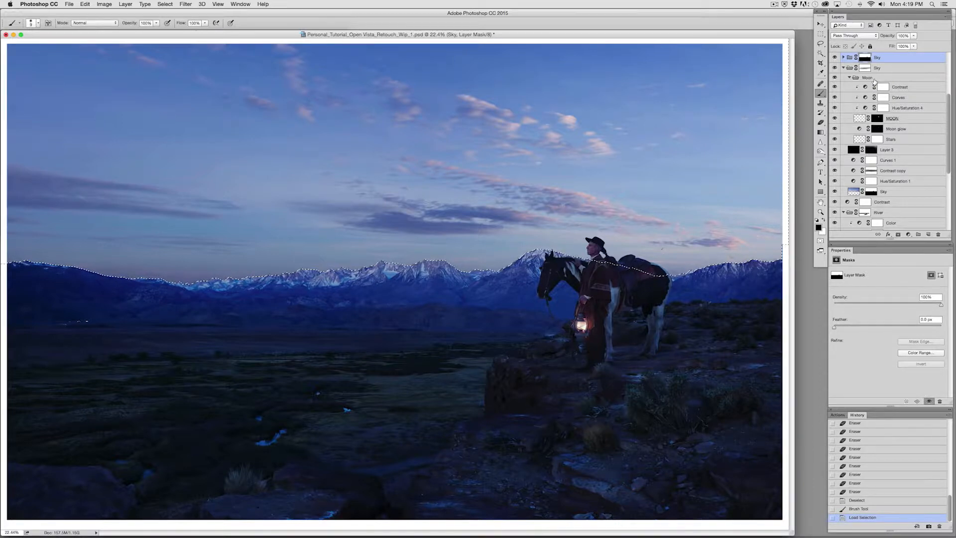
# Step: Hide the selection edges and erase on the upper Sky group's mask along the skyline of the central peaks
pyautogui.press('super+equal')
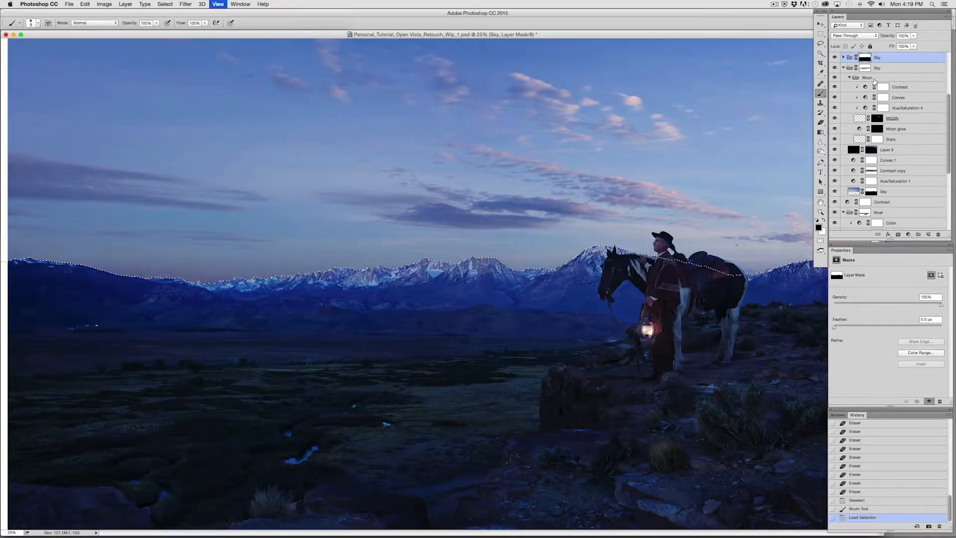
pyautogui.press('super+equal')
pyautogui.press('super+equal')
pyautogui.press('super+equal')
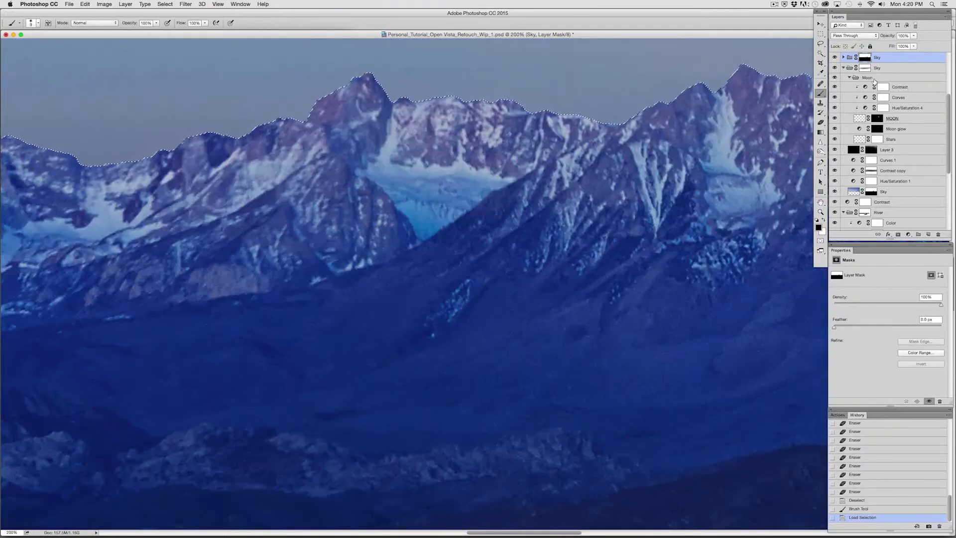
pyautogui.scroll(3, 463, 433)
pyautogui.press('super+h')
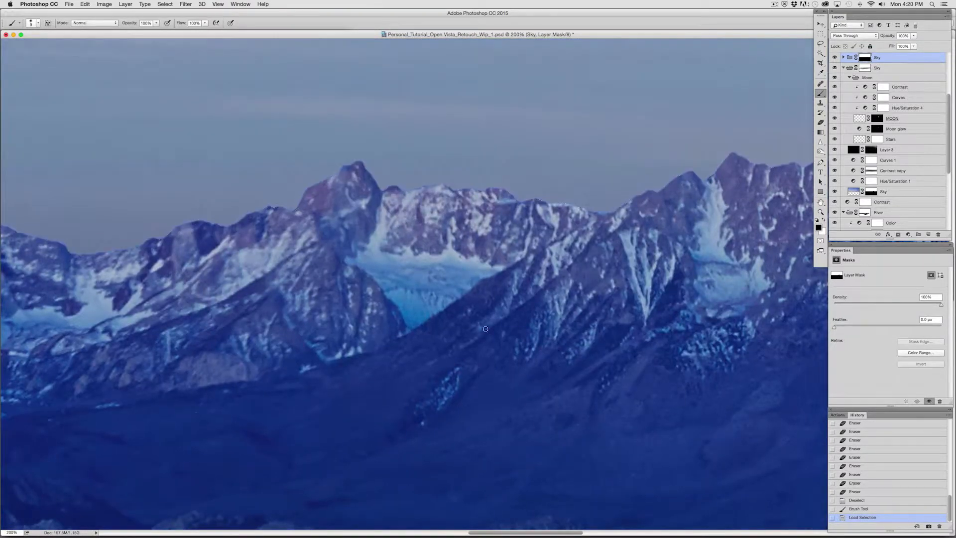
pyautogui.click(864, 62)
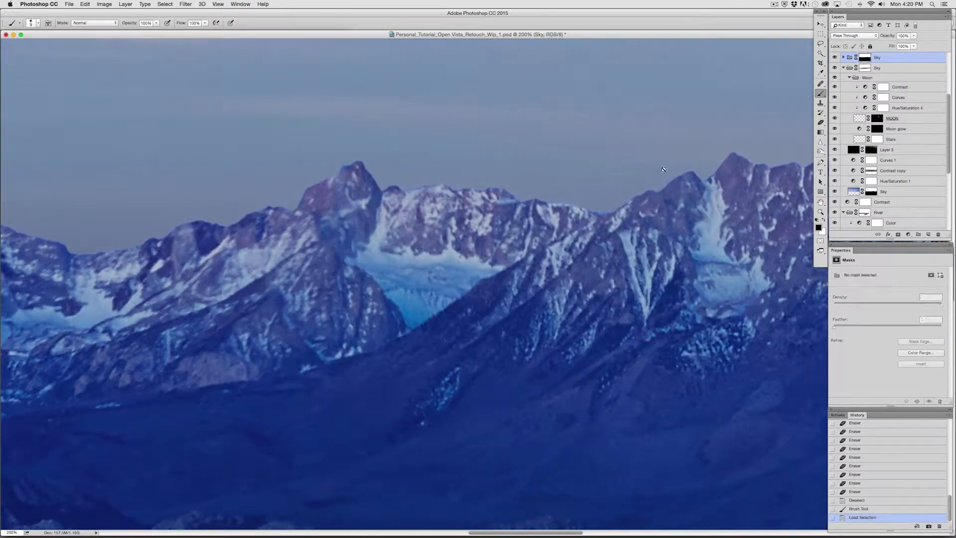
pyautogui.click(864, 59)
pyautogui.click(821, 121)
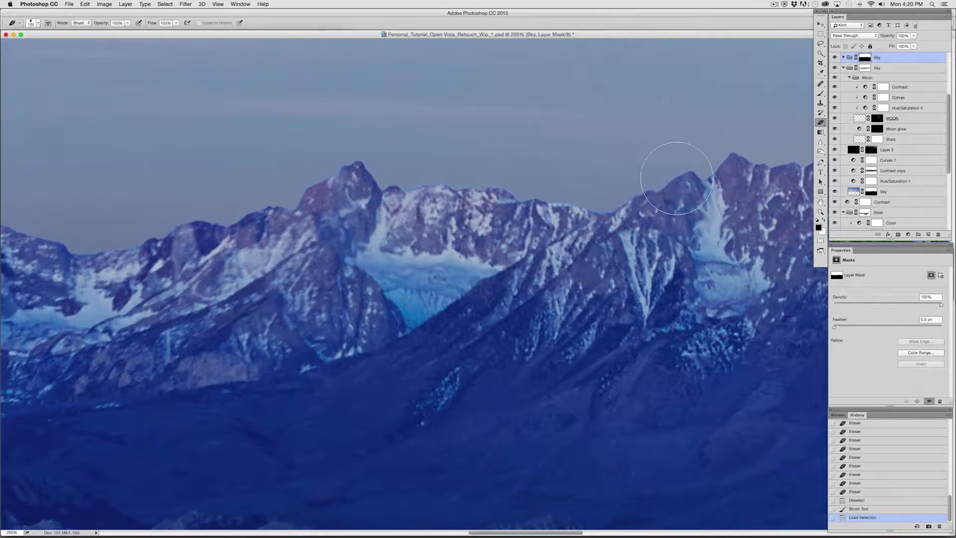
pyautogui.click(389, 160)
pyautogui.click(388, 161)
pyautogui.moveTo(448, 321)
pyautogui.mouseDown()
pyautogui.moveTo(555, 320)
pyautogui.moveTo(807, 356)
pyautogui.mouseUp()
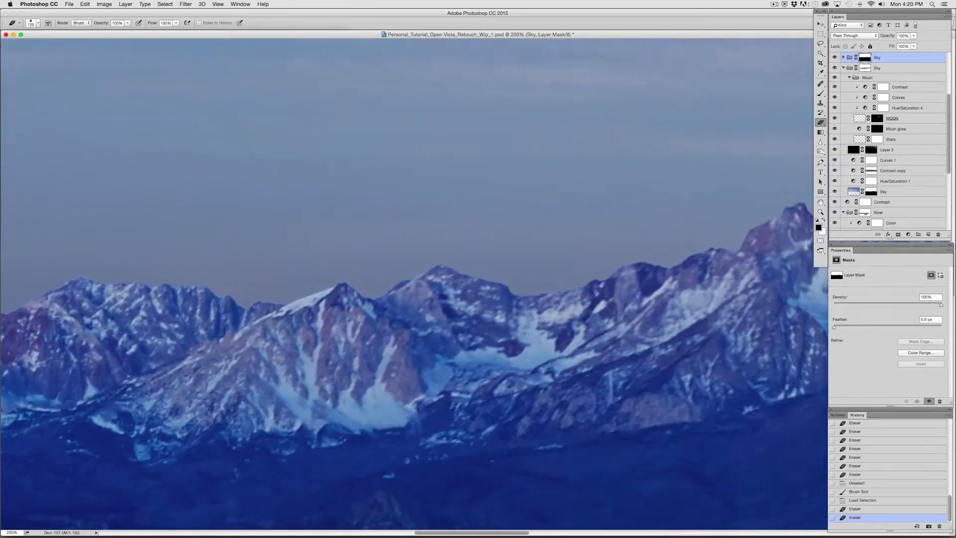
# Step: Continue erasing the group mask across the peaks to the left, and fill the selected mask area with the white background colour
pyautogui.click(20, 267)
pyautogui.moveTo(330, 362)
pyautogui.mouseDown()
pyautogui.moveTo(587, 344)
pyautogui.moveTo(779, 348)
pyautogui.mouseUp()
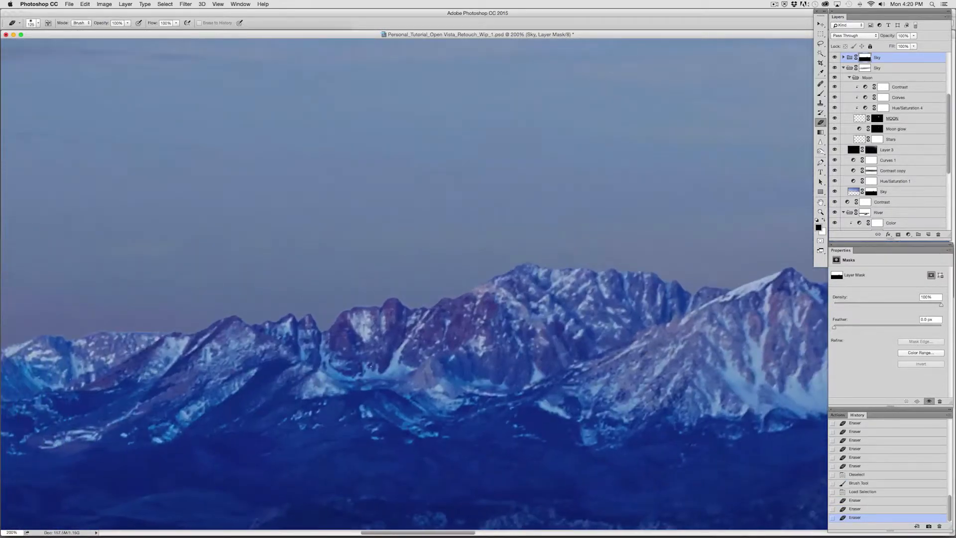
pyautogui.moveTo(281, 399); pyautogui.dragTo(649, 367)
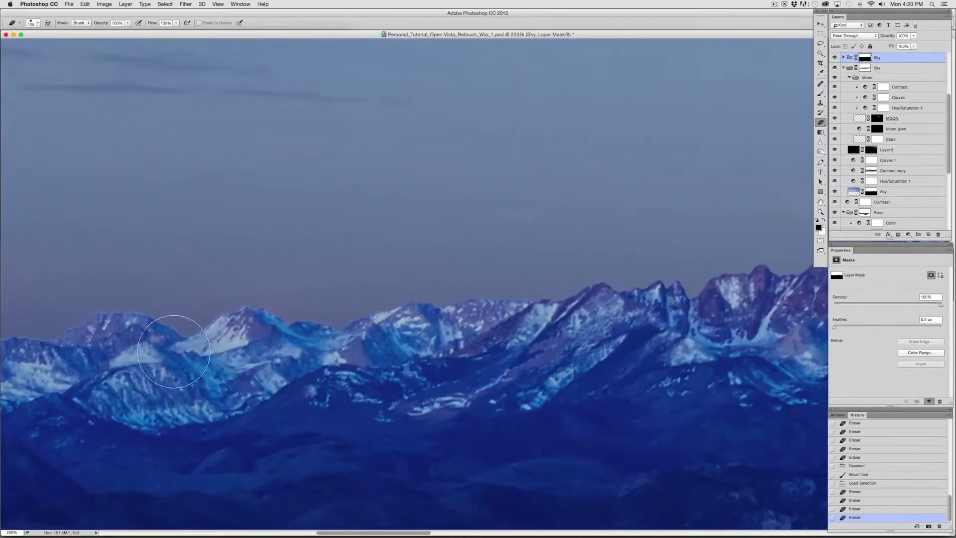
pyautogui.click(91, 320)
pyautogui.moveTo(182, 377); pyautogui.dragTo(580, 376)
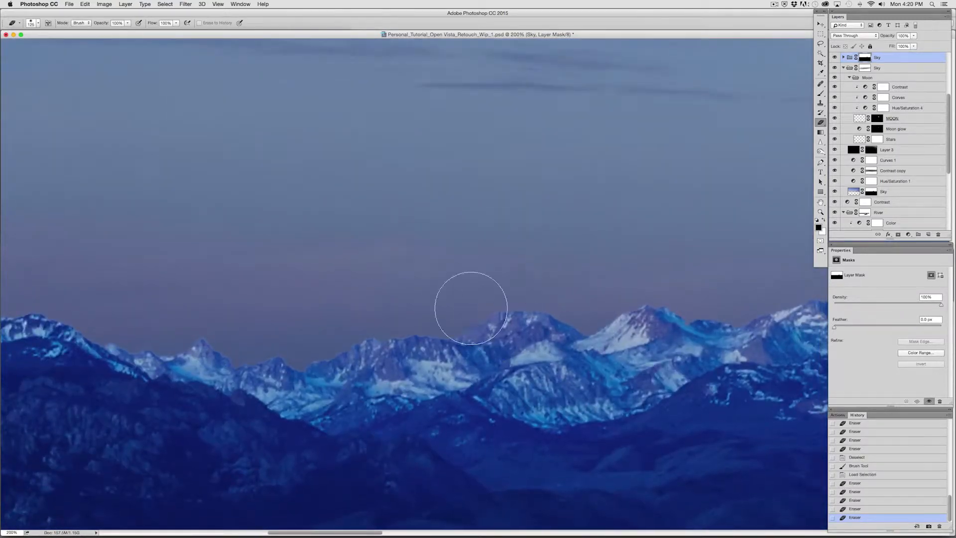
pyautogui.click(471, 310)
pyautogui.moveTo(263, 411)
pyautogui.mouseDown()
pyautogui.moveTo(477, 394)
pyautogui.moveTo(551, 406)
pyautogui.mouseUp()
pyautogui.moveTo(570, 363)
pyautogui.mouseDown()
pyautogui.moveTo(473, 346)
pyautogui.moveTo(487, 331)
pyautogui.mouseUp()
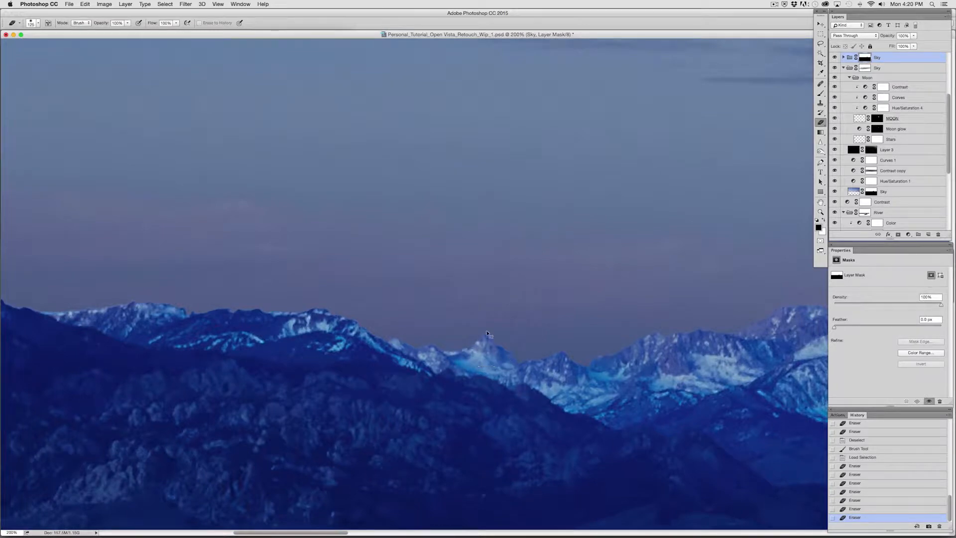
pyautogui.press('super+BackSpace')
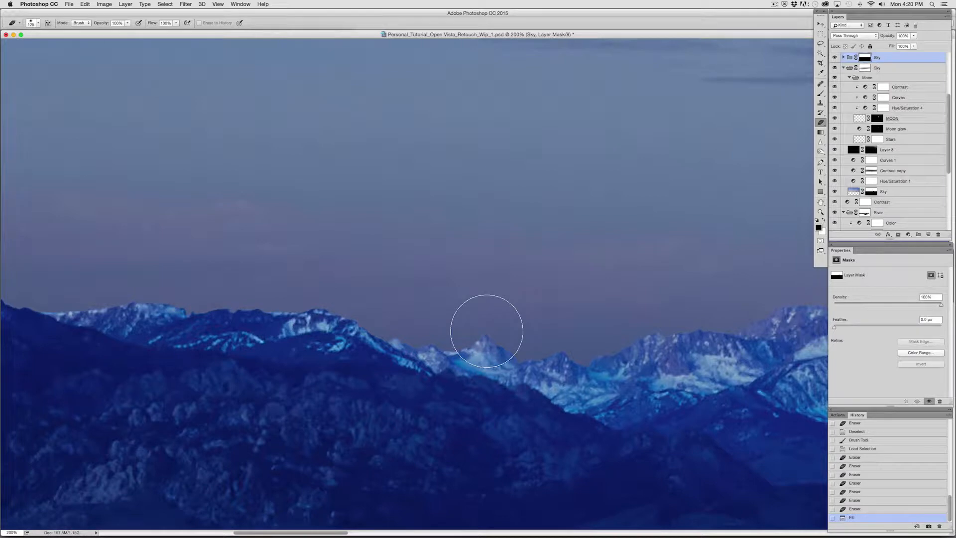
# Step: Check the transition between sky and mountains across the whole image
pyautogui.press('super+minus')
pyautogui.press('super+minus')
pyautogui.press('super+minus')
pyautogui.press('super+minus')
pyautogui.press('super+minus')
pyautogui.press('super+minus')
pyautogui.press('super+minus')
pyautogui.press('super+minus')
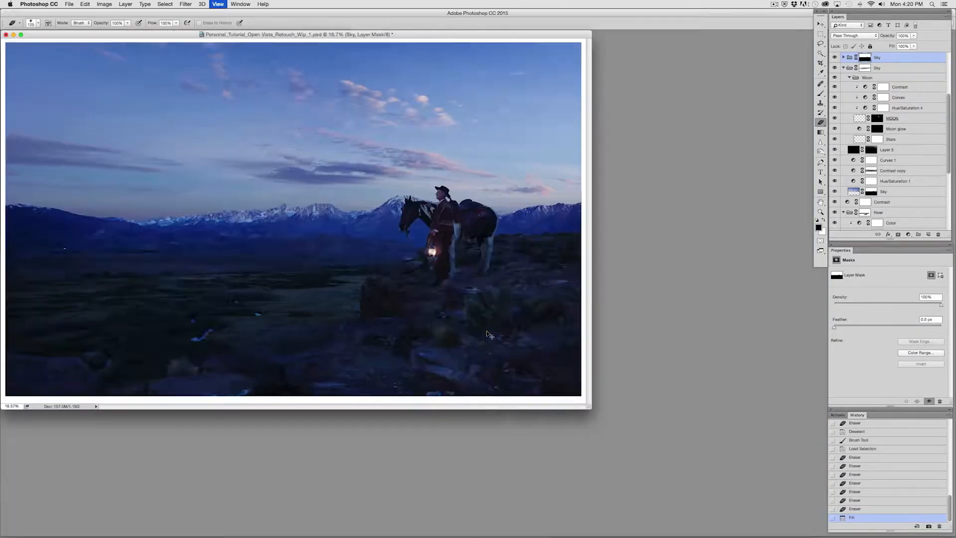
pyautogui.press('super+plus')
pyautogui.press('super+plus')
pyautogui.press('super+plus')
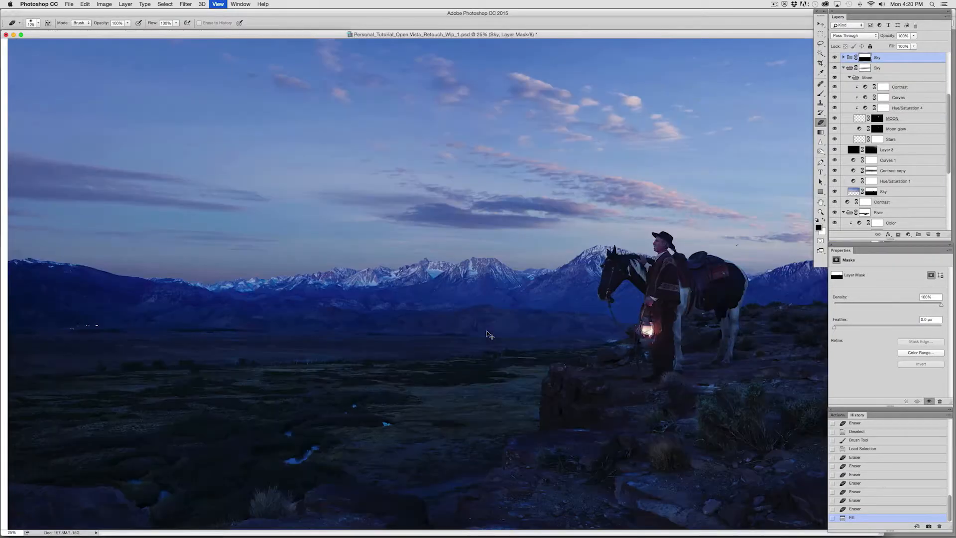
# Step: Erase on the upper Sky group's mask along the ridge between the horse's rump and the far-right edge of the image
pyautogui.press('super+plus')
pyautogui.press('super+plus')
pyautogui.moveTo(796, 204); pyautogui.dragTo(402, 345)
pyautogui.moveTo(514, 528); pyautogui.dragTo(516, 361)
pyautogui.press('super+plus')
pyautogui.press('super+plus')
pyautogui.press('super+plus')
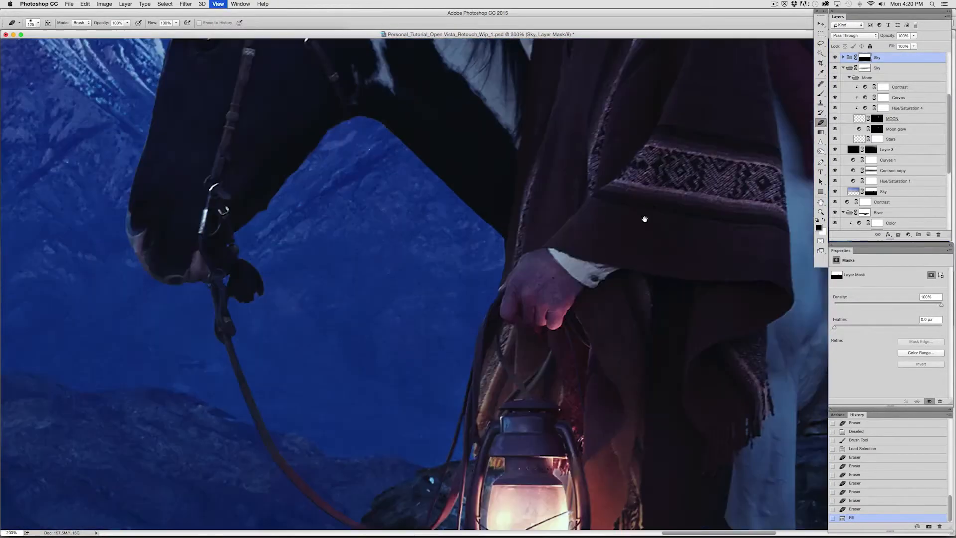
pyautogui.moveTo(645, 218); pyautogui.dragTo(200, 505)
pyautogui.moveTo(483, 398); pyautogui.dragTo(38, 384)
pyautogui.moveTo(614, 384); pyautogui.dragTo(160, 378)
pyautogui.moveTo(603, 283)
pyautogui.mouseDown()
pyautogui.moveTo(369, 287)
pyautogui.moveTo(134, 343)
pyautogui.mouseUp()
pyautogui.moveTo(134, 344)
pyautogui.mouseDown()
pyautogui.moveTo(449, 289)
pyautogui.moveTo(812, 243)
pyautogui.mouseUp()
pyautogui.moveTo(320, 298); pyautogui.dragTo(244, 345)
pyautogui.moveTo(295, 381); pyautogui.dragTo(543, 369)
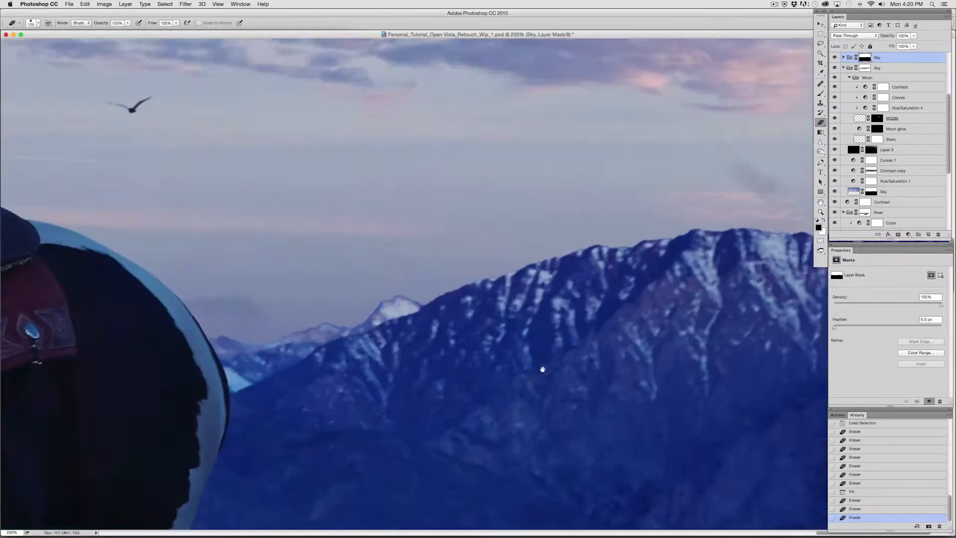
# Step: Erase the group mask along the skyline from behind the horse and rider across the central snowy peaks
pyautogui.moveTo(221, 318); pyautogui.dragTo(758, 237)
pyautogui.moveTo(146, 260); pyautogui.dragTo(802, 343)
pyautogui.moveTo(25, 309); pyautogui.dragTo(534, 368)
pyautogui.moveTo(327, 196); pyautogui.dragTo(308, 204)
pyautogui.moveTo(153, 420)
pyautogui.mouseDown()
pyautogui.moveTo(519, 342)
pyautogui.moveTo(502, 349)
pyautogui.mouseUp()
pyautogui.moveTo(672, 128); pyautogui.dragTo(639, 164)
pyautogui.moveTo(15, 463)
pyautogui.mouseDown()
pyautogui.moveTo(457, 399)
pyautogui.moveTo(692, 456)
pyautogui.mouseUp()
pyautogui.moveTo(15, 329); pyautogui.dragTo(512, 394)
# Step: Finish erasing the group mask along the remaining ridges to the image's far-left edge
pyautogui.moveTo(248, 405); pyautogui.dragTo(542, 301)
pyautogui.moveTo(238, 359); pyautogui.dragTo(742, 319)
pyautogui.moveTo(349, 374); pyautogui.dragTo(742, 344)
pyautogui.moveTo(199, 416); pyautogui.dragTo(427, 391)
pyautogui.moveTo(246, 348); pyautogui.dragTo(628, 389)
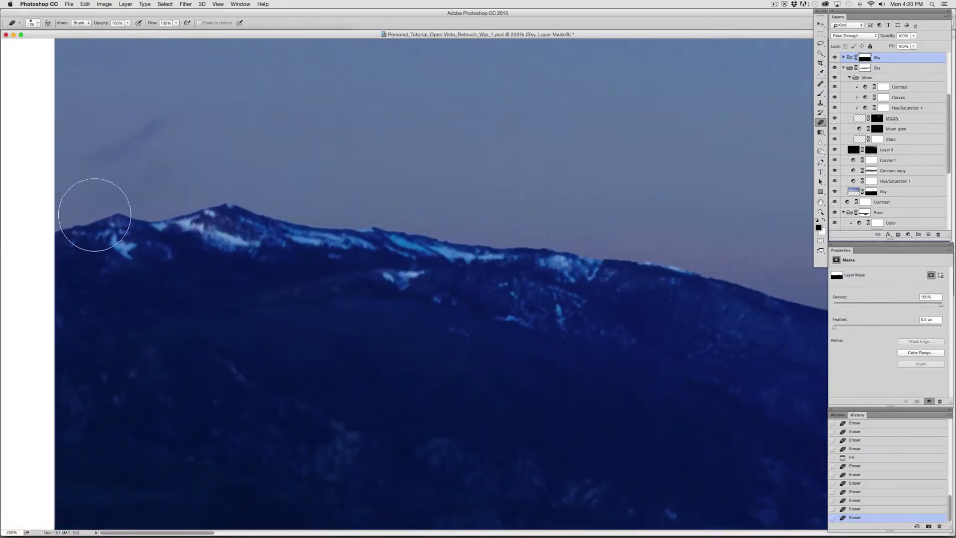
pyautogui.moveTo(94, 214); pyautogui.dragTo(239, 217)
pyautogui.moveTo(2, 248); pyautogui.dragTo(97, 214)
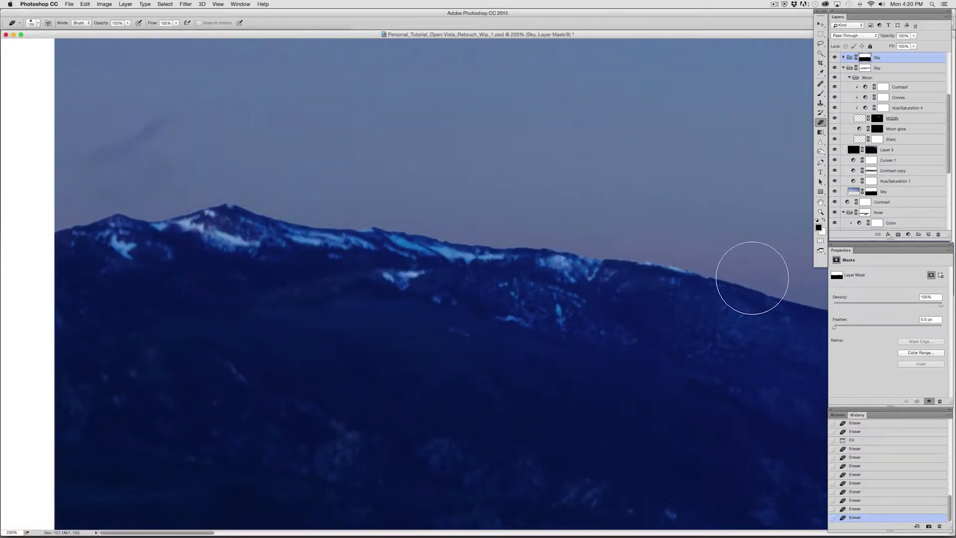
pyautogui.press('super+0')
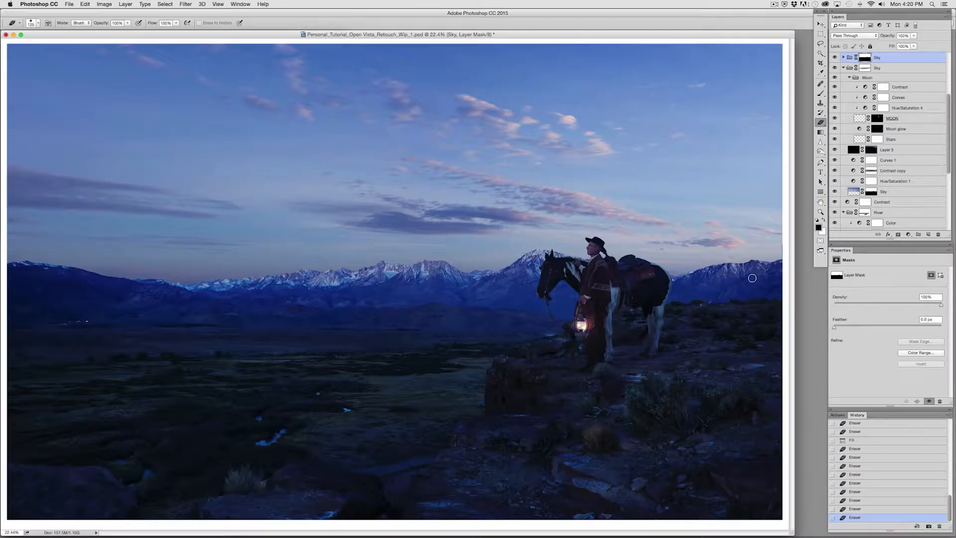
# Step: Expand the upper Sky group, compare the sky with its Contrast layer on and off, and select that layer's mask
pyautogui.click(844, 57)
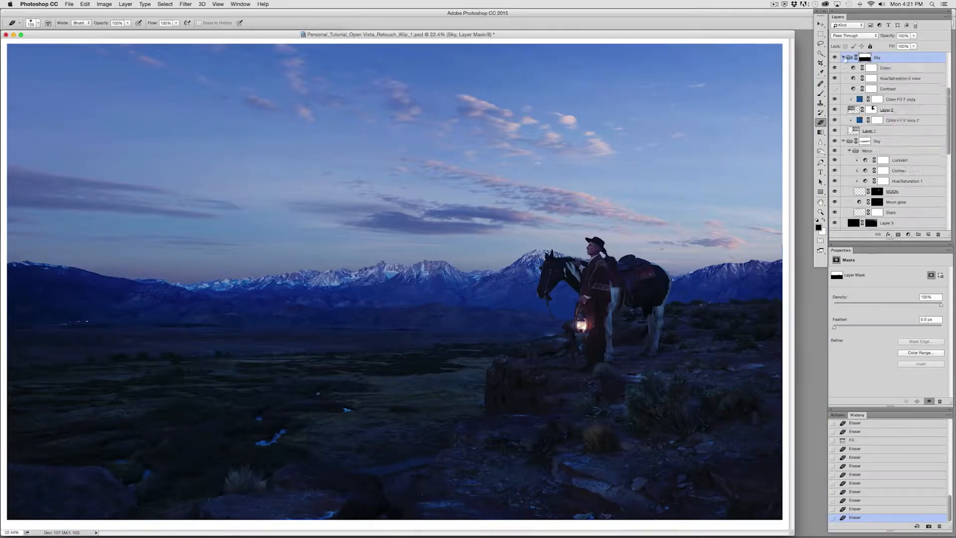
pyautogui.click(835, 90)
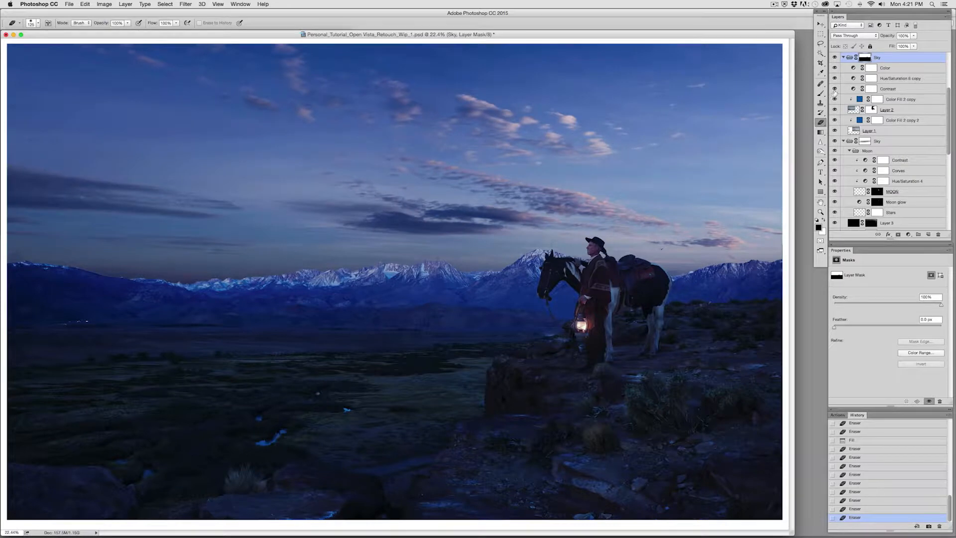
pyautogui.click(835, 89)
pyautogui.click(835, 90)
pyautogui.click(887, 90)
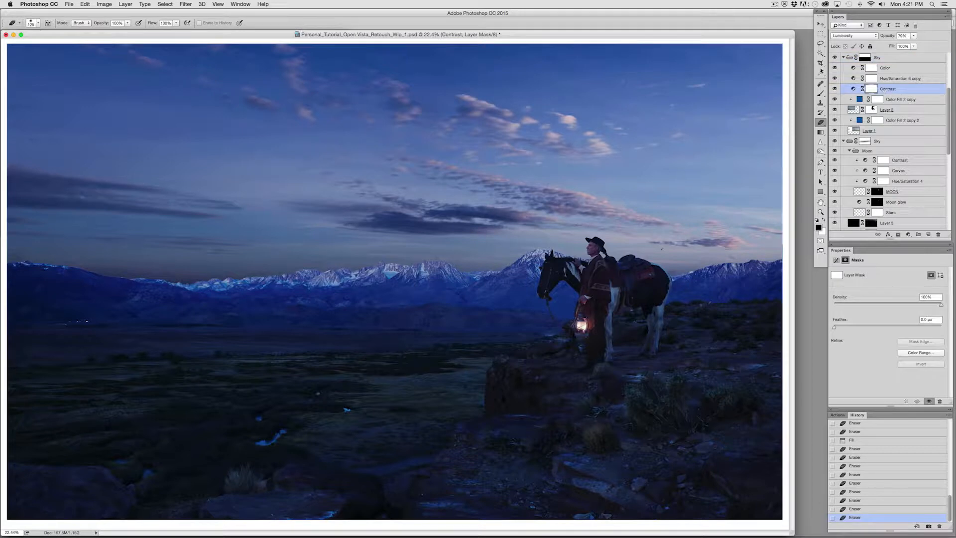
# Step: Draw upward linear gradients at 100% opacity on the Contrast mask to fade the contrast near the horizon, and deselect
pyautogui.click(821, 133)
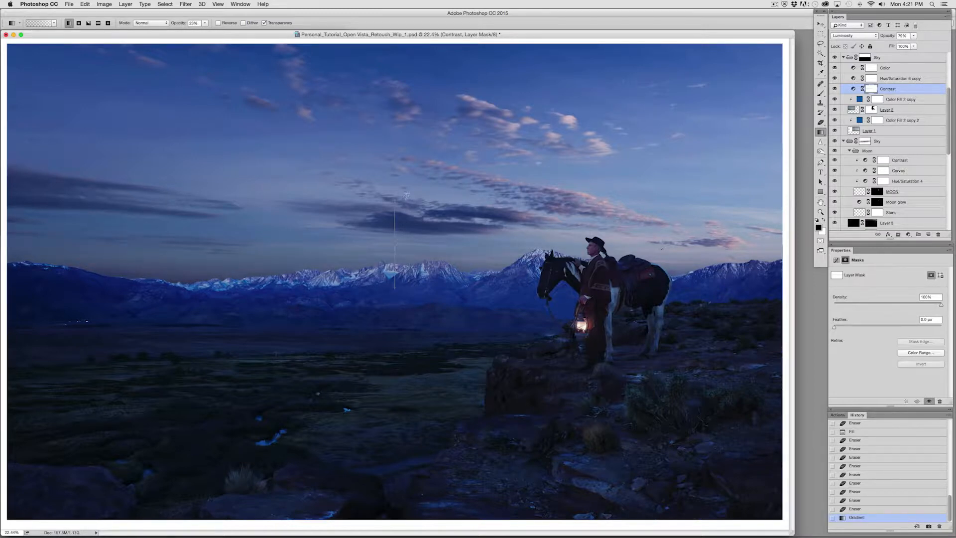
pyautogui.click(205, 23)
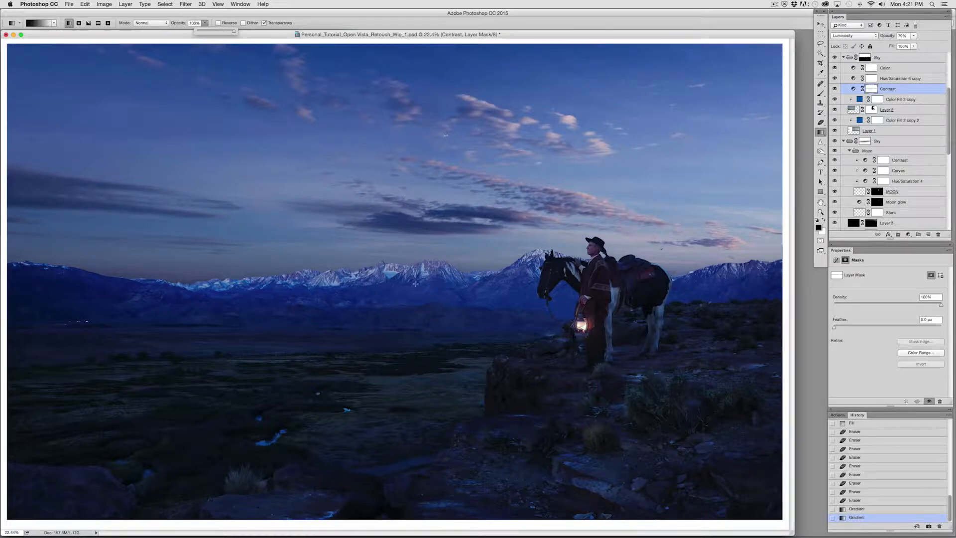
pyautogui.moveTo(415, 284); pyautogui.dragTo(415, 218)
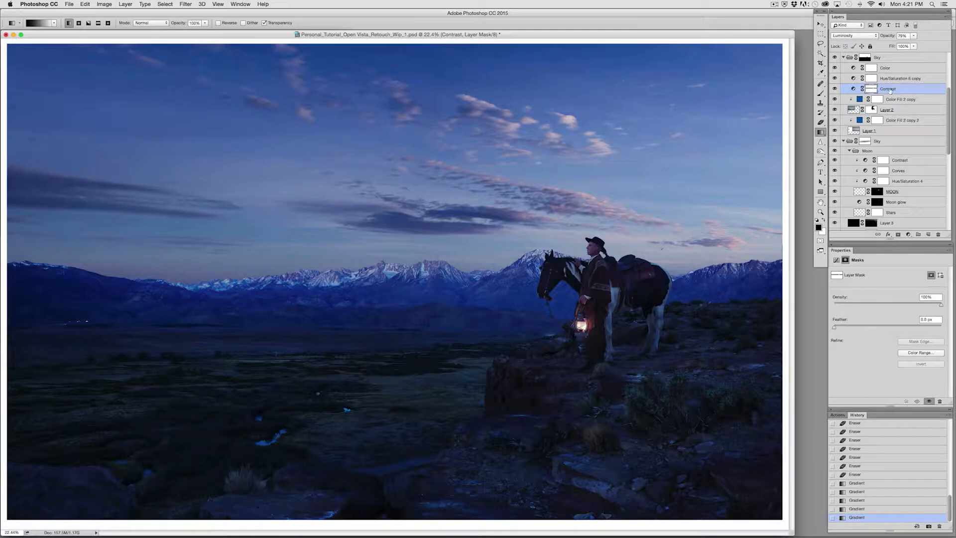
pyautogui.press('super+d')
# Step: Try gradients from the mountains up into the clouds on the Contrast mask without a selection, and undo them
pyautogui.moveTo(467, 263); pyautogui.dragTo(450, 195)
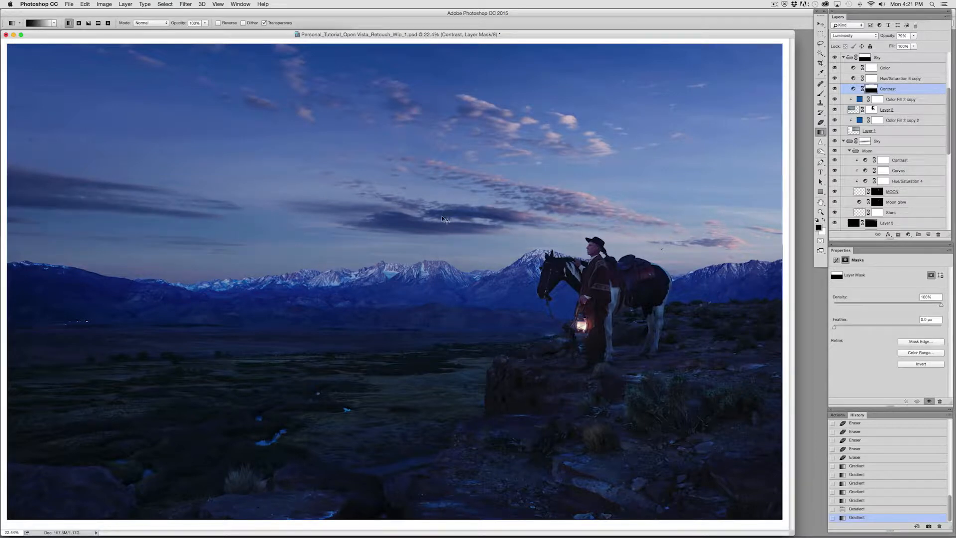
pyautogui.press('super+z')
pyautogui.moveTo(422, 285); pyautogui.dragTo(427, 202)
pyautogui.press('super+z')
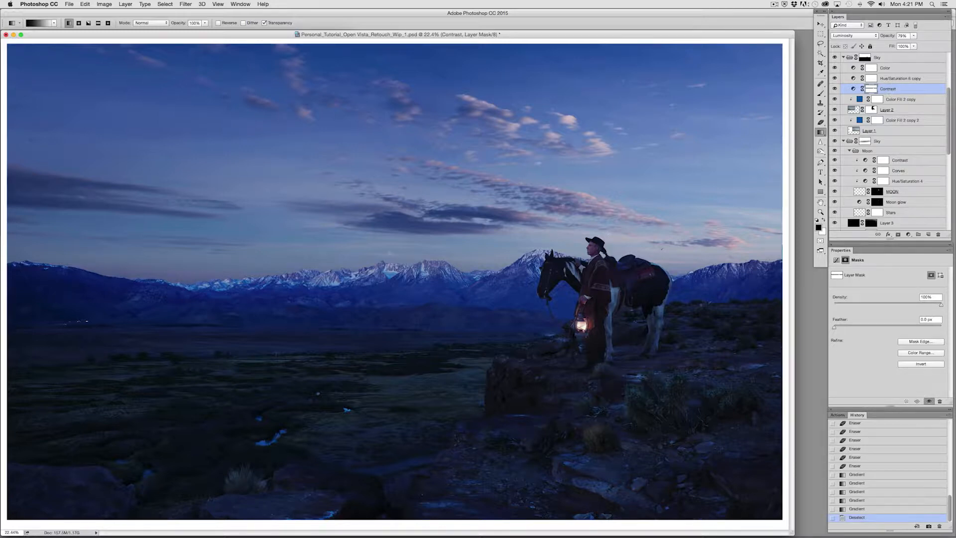
# Step: Compare the Contrast layer on and off, and paint black on its mask with a large brush across the mountains below the horizon
pyautogui.click(834, 89)
pyautogui.click(834, 89)
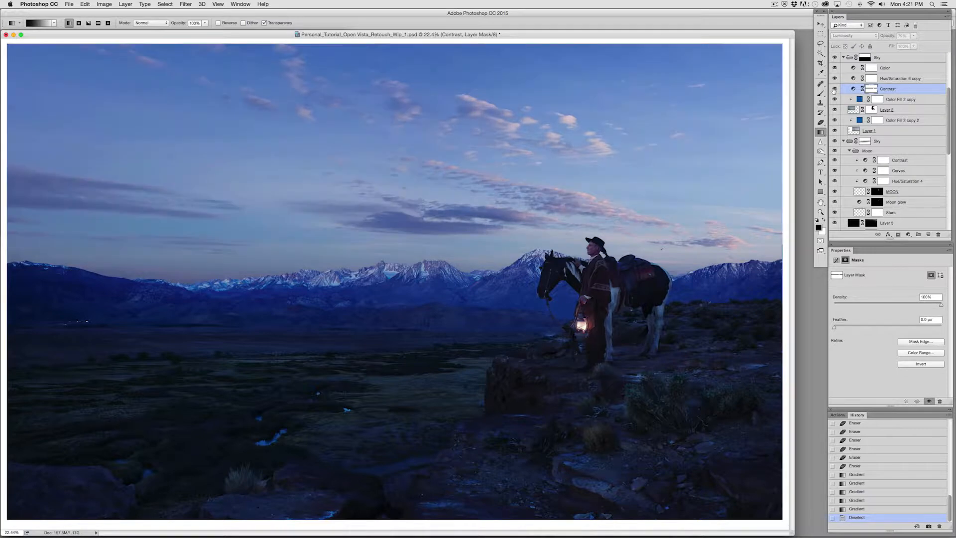
pyautogui.click(834, 89)
pyautogui.click(834, 89)
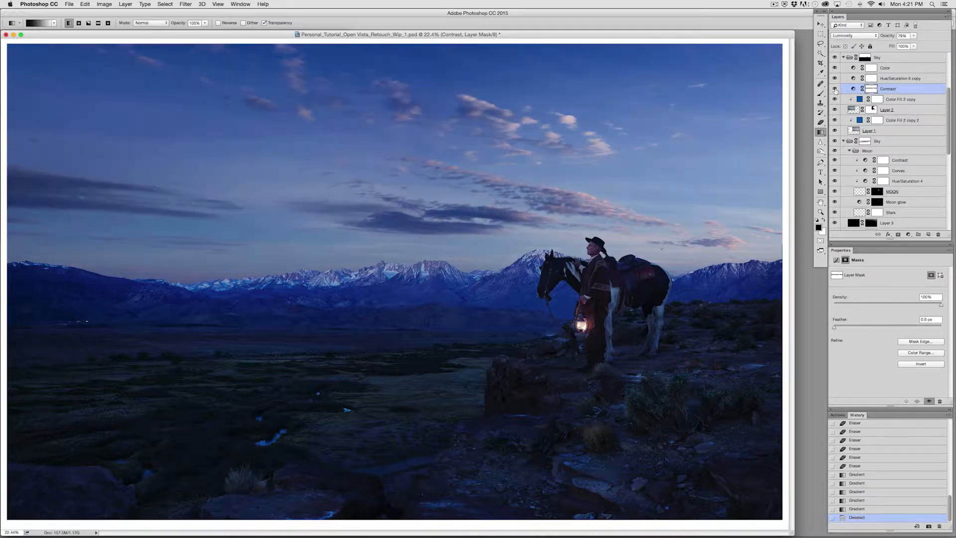
pyautogui.click(822, 93)
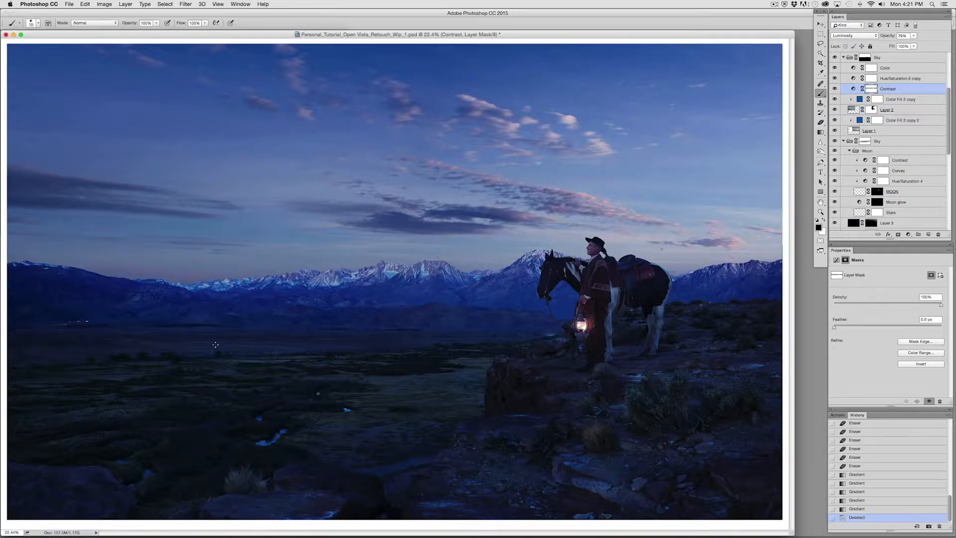
pyautogui.press(']')
pyautogui.press(']')
pyautogui.press(']')
pyautogui.press(']')
pyautogui.press(']')
pyautogui.press(']')
pyautogui.press(']')
pyautogui.press(']')
pyautogui.press(']')
pyautogui.press(']')
pyautogui.press(']')
pyautogui.press(']')
pyautogui.press(']')
pyautogui.moveTo(273, 292)
pyautogui.mouseDown()
pyautogui.moveTo(15, 303)
pyautogui.moveTo(578, 304)
pyautogui.mouseUp()
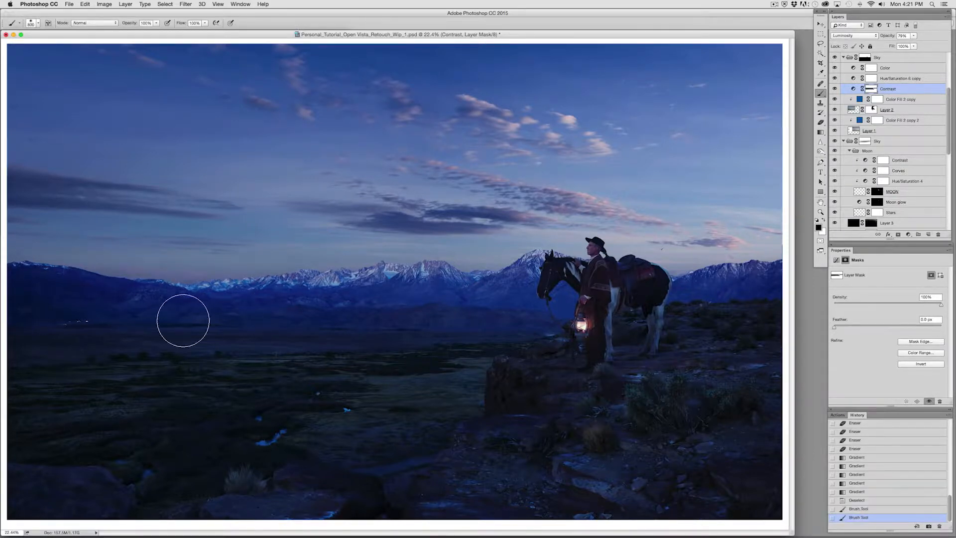
pyautogui.moveTo(183, 320); pyautogui.dragTo(777, 311)
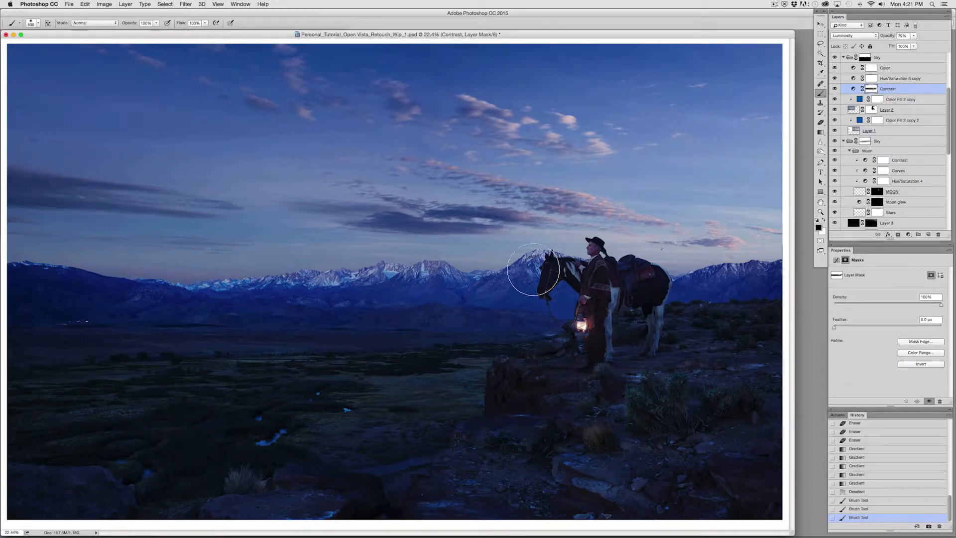
# Step: Raise the Green curve's midpoint slightly in the upper Sky group's Color adjustment to reduce the sky's magenta cast
pyautogui.click(896, 69)
pyautogui.click(905, 282)
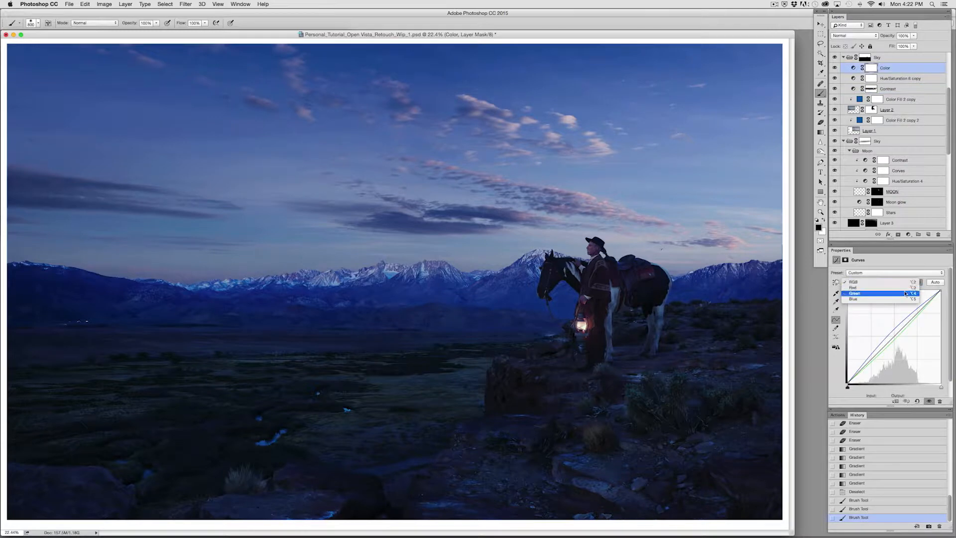
pyautogui.click(906, 293)
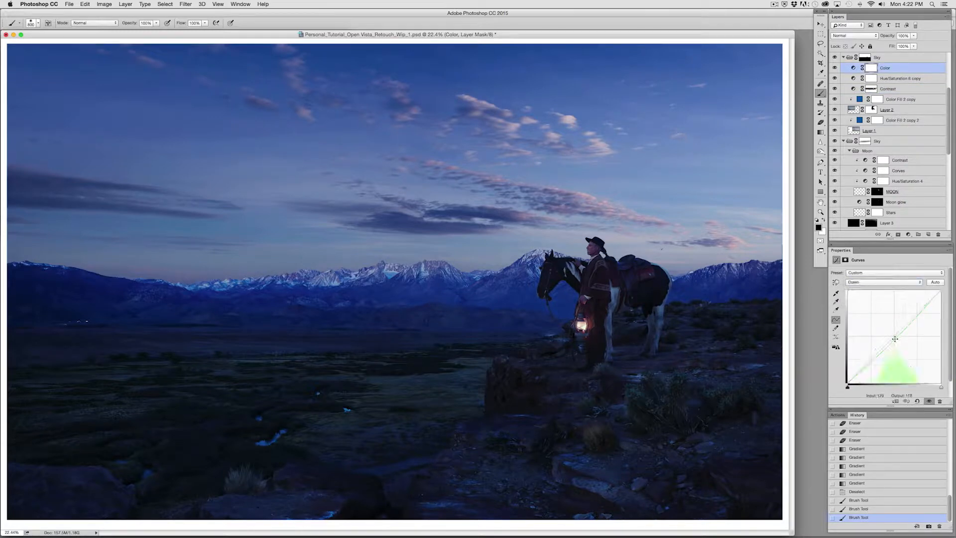
pyautogui.moveTo(895, 339); pyautogui.dragTo(757, 326)
pyautogui.press('super+z')
pyautogui.click(895, 339)
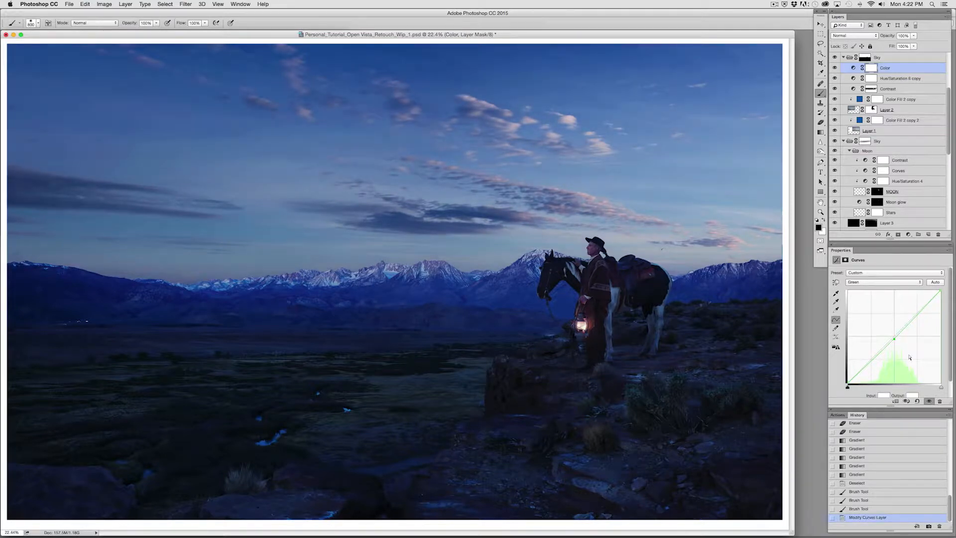
pyautogui.press('super+minus')
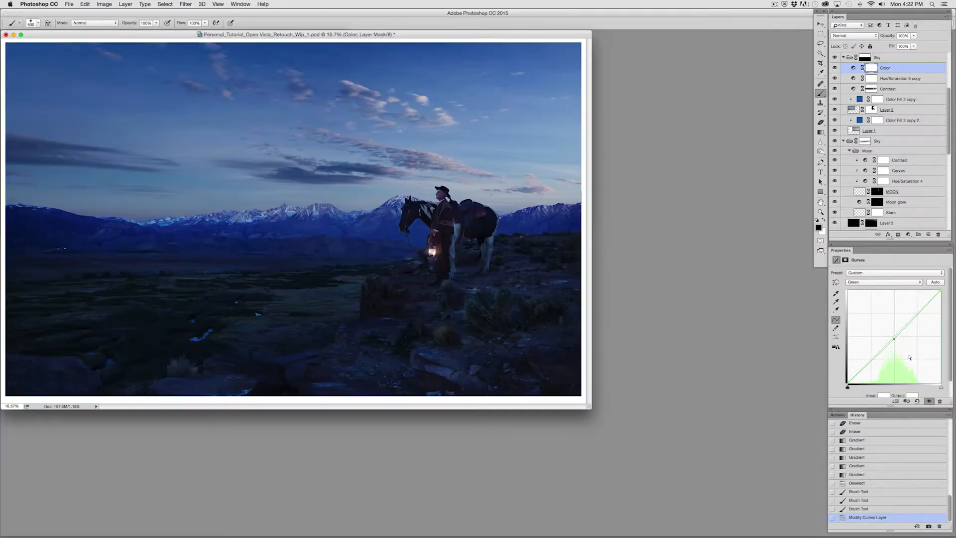
# Step: Enlarge the document window, and collapse and hide the upper Sky group to return to the moonlit sky version
pyautogui.moveTo(590, 407); pyautogui.dragTo(810, 514)
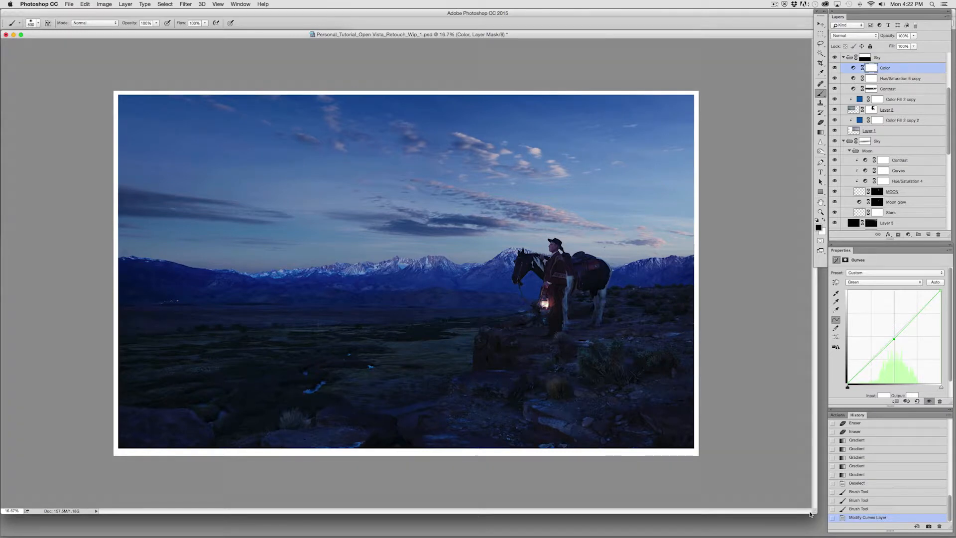
pyautogui.click(843, 58)
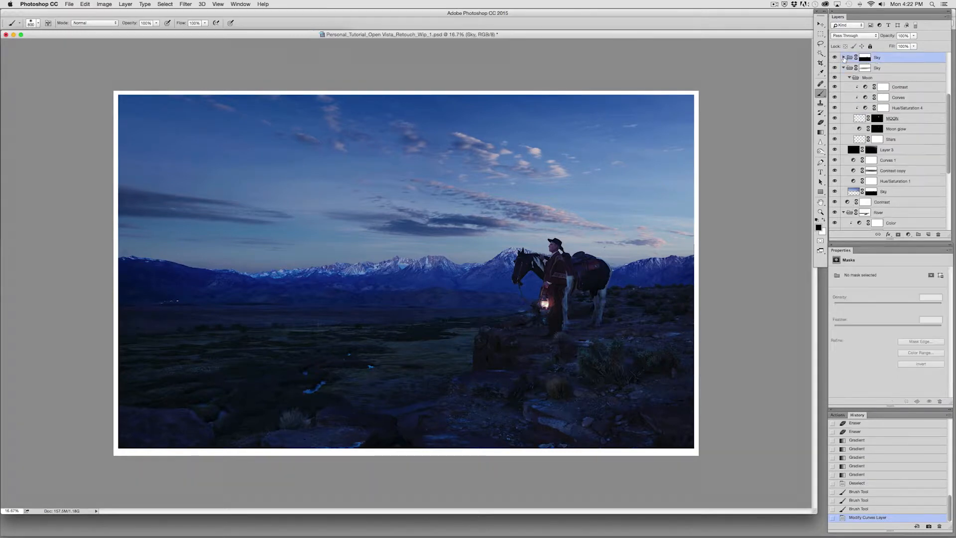
pyautogui.click(835, 58)
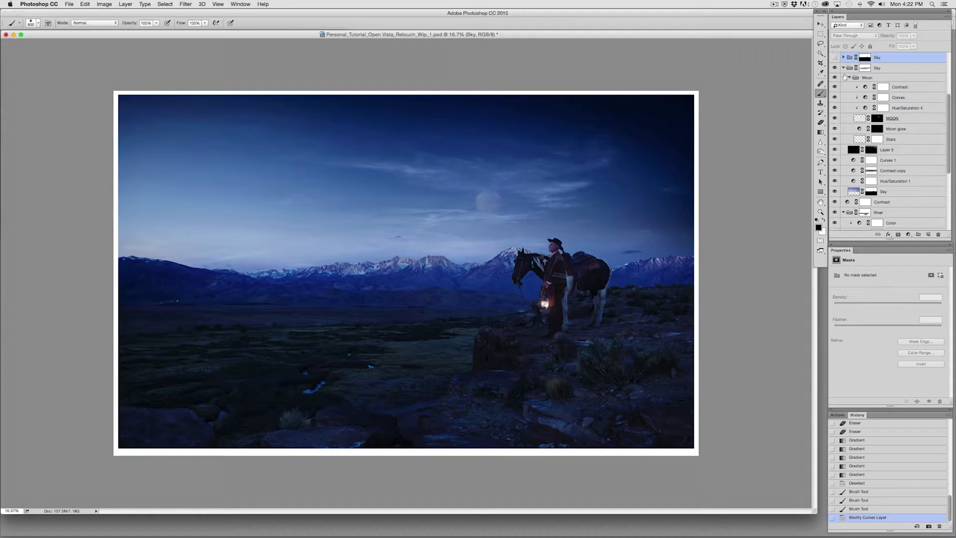
# Step: Examine the ground around the cowboy's boots and the bush up close for blending flaws
pyautogui.press('super+plus')
pyautogui.press('super+plus')
pyautogui.press('super+plus')
pyautogui.press('super+plus')
pyautogui.press('super+plus')
pyautogui.press('super+plus')
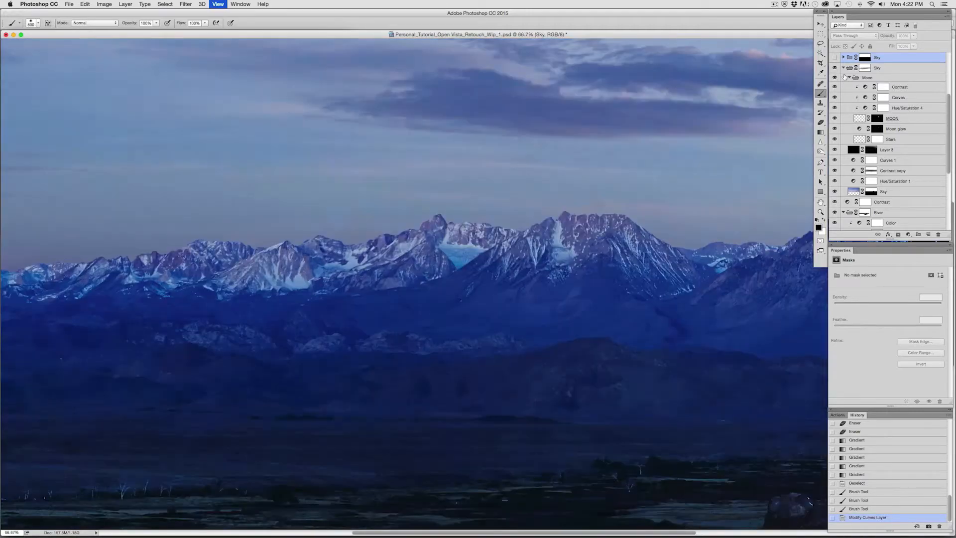
pyautogui.scroll(-15, 348, 234)
pyautogui.hscroll(10, 308, 280)
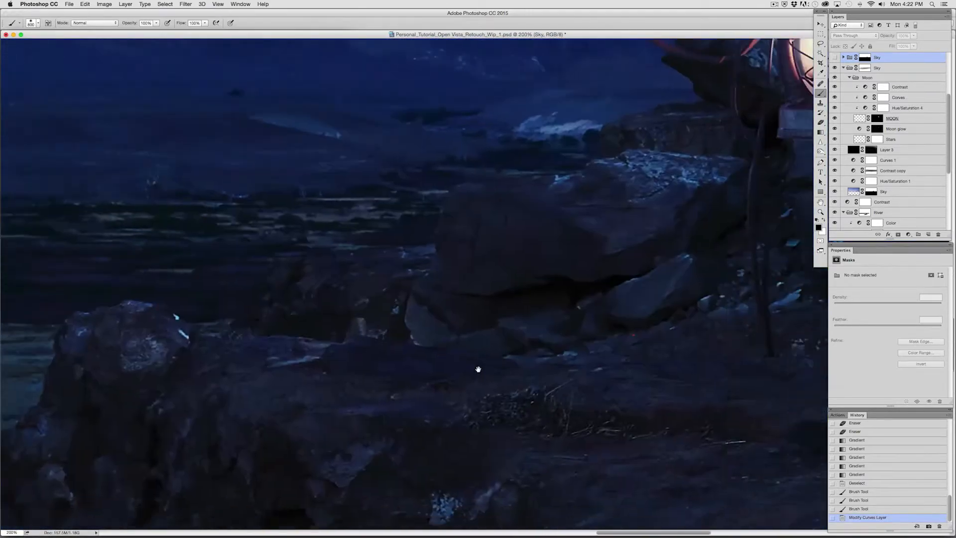
pyautogui.moveTo(540, 356); pyautogui.dragTo(337, 319)
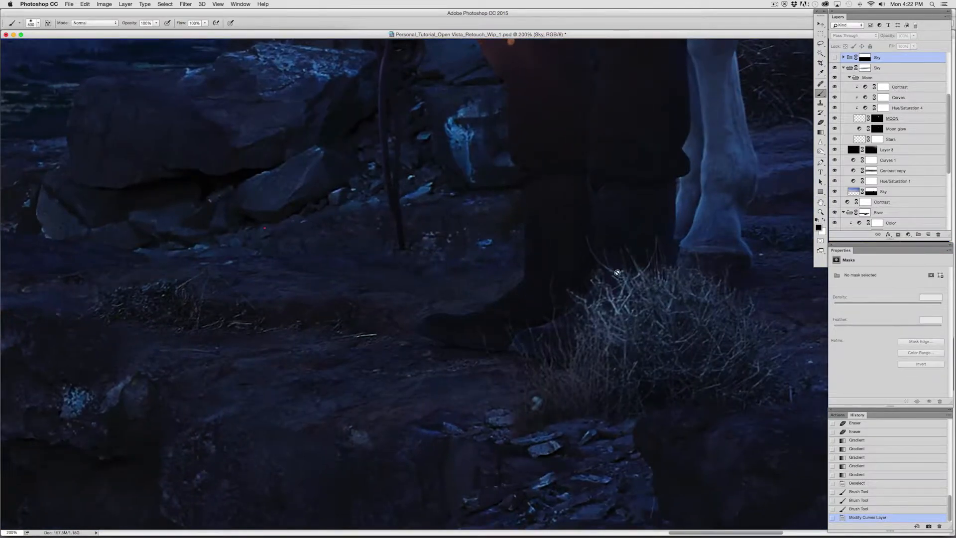
pyautogui.moveTo(507, 317)
pyautogui.mouseDown()
pyautogui.moveTo(308, 331)
pyautogui.moveTo(649, 268)
pyautogui.moveTo(625, 244)
pyautogui.mouseUp()
pyautogui.moveTo(666, 274); pyautogui.dragTo(574, 263)
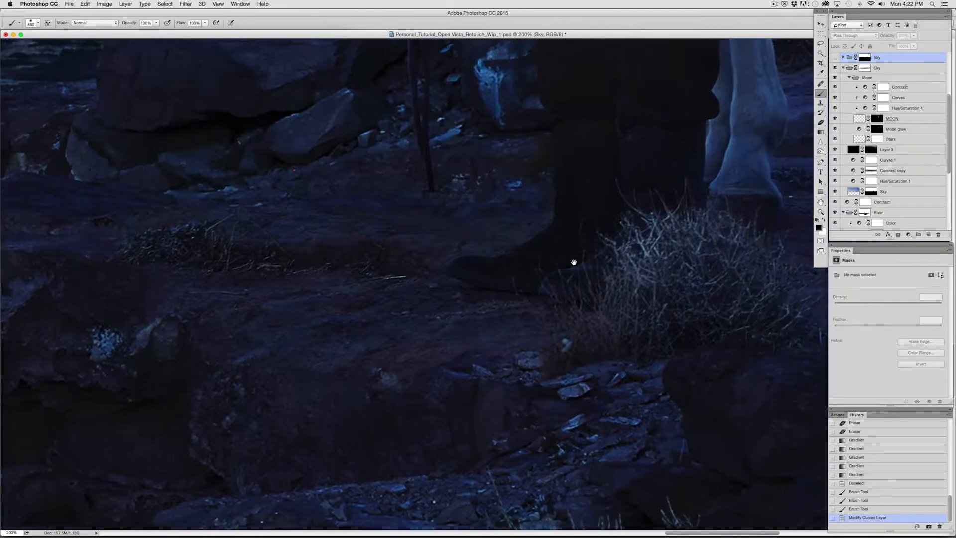
pyautogui.moveTo(521, 326); pyautogui.dragTo(432, 256)
pyautogui.moveTo(654, 276); pyautogui.dragTo(356, 348)
pyautogui.moveTo(526, 321); pyautogui.dragTo(698, 255)
pyautogui.moveTo(542, 306)
pyautogui.mouseDown()
pyautogui.moveTo(692, 342)
pyautogui.moveTo(649, 284)
pyautogui.moveTo(655, 279)
pyautogui.mouseUp()
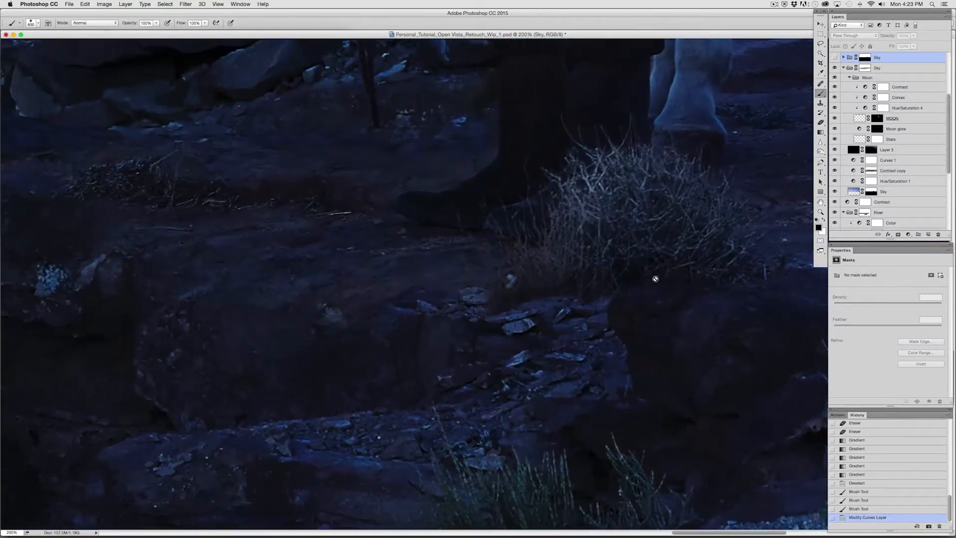
pyautogui.press('super+minus')
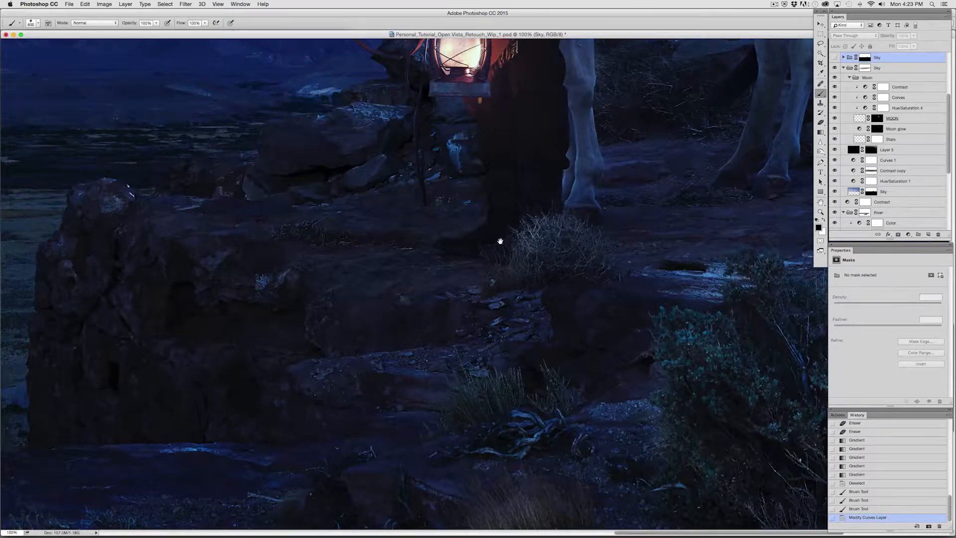
pyautogui.moveTo(501, 241); pyautogui.dragTo(459, 234)
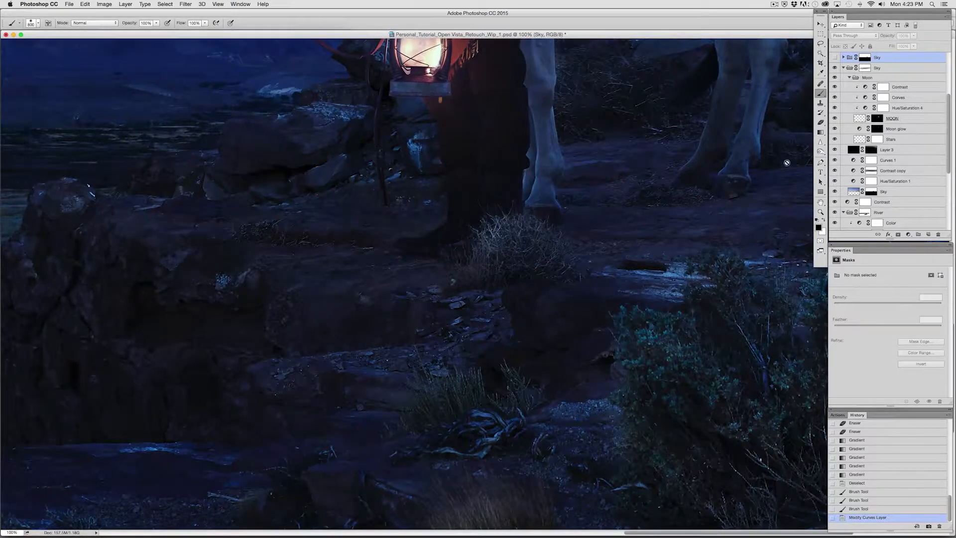
# Step: Expand the Cowboy group with the other groups collapsed, and show the Cowboy layer's mask as a red overlay
pyautogui.click(844, 68)
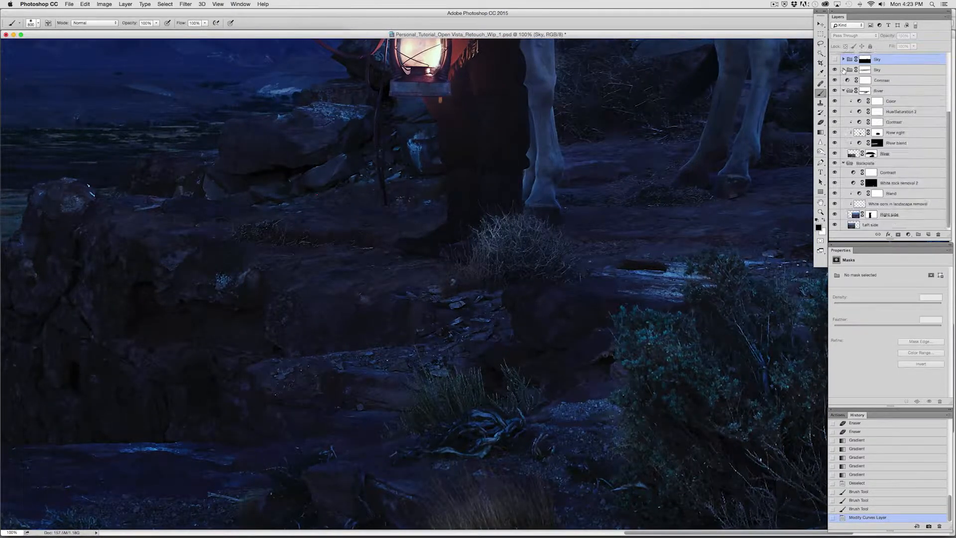
pyautogui.click(844, 90)
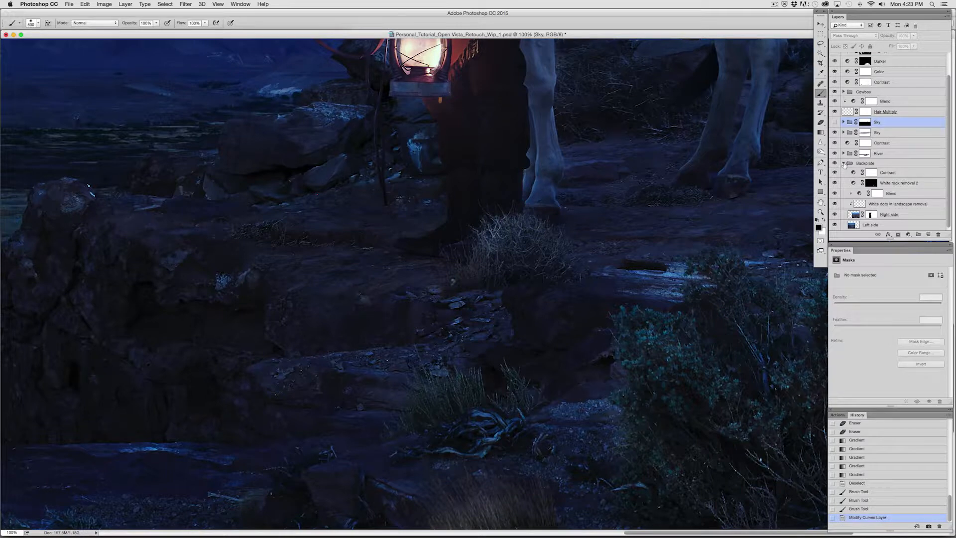
pyautogui.click(843, 164)
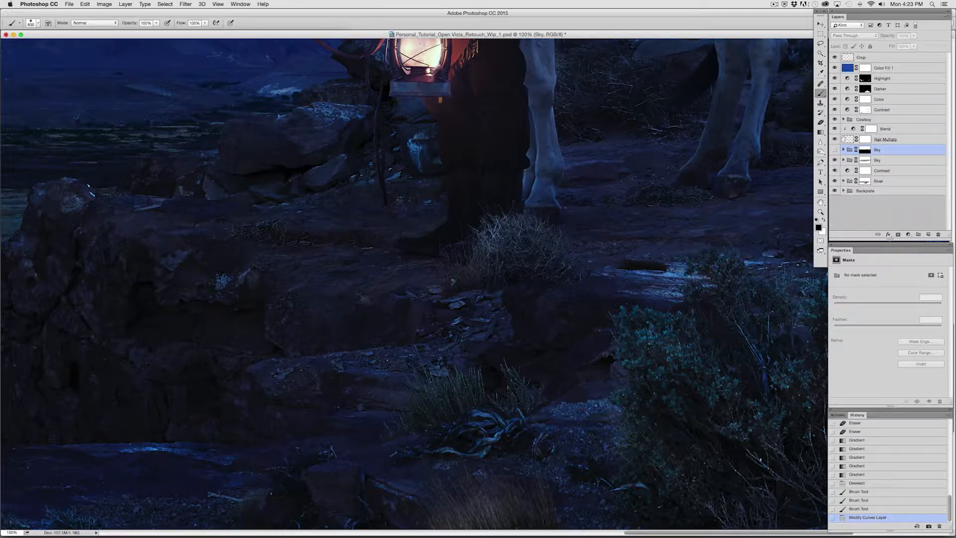
pyautogui.click(844, 119)
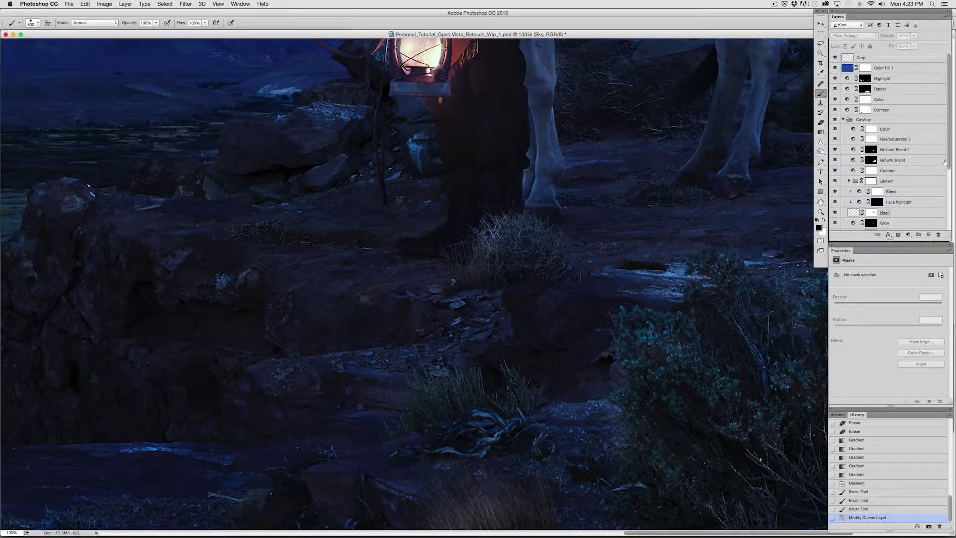
pyautogui.scroll(-5, 948, 166)
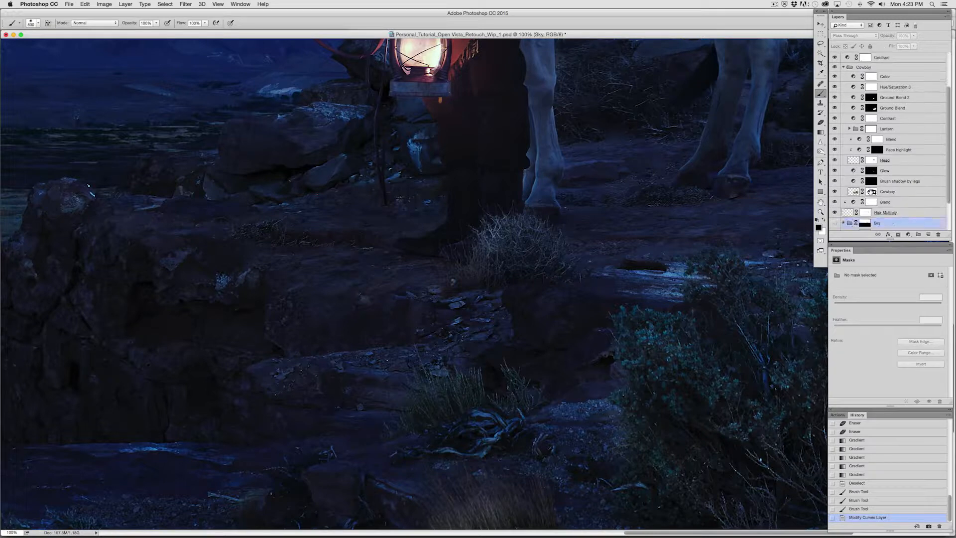
pyautogui.click(871, 192)
pyautogui.press('\\')
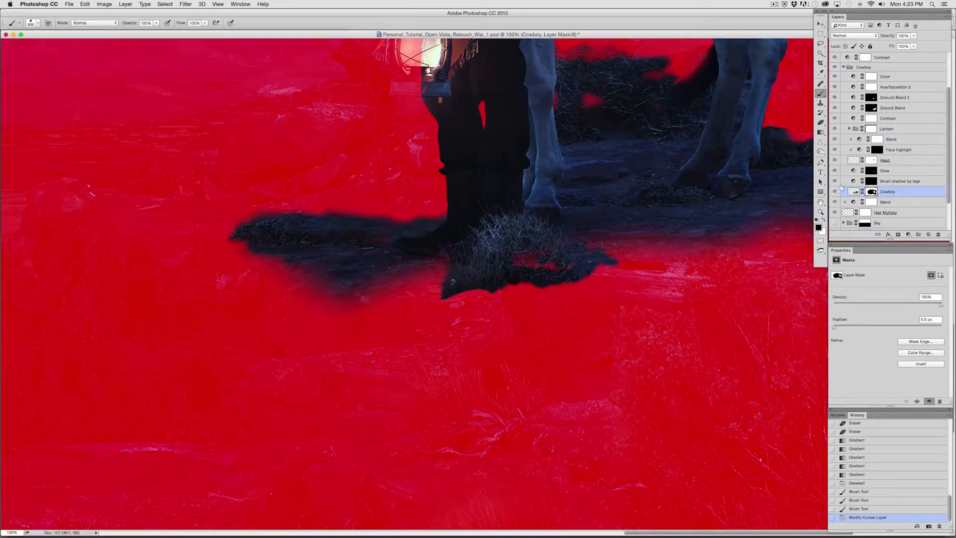
# Step: Erase on the Cowboy mask over the bush and the ground around it to reveal more of the layer, and hide the red overlay
pyautogui.click(821, 123)
pyautogui.moveTo(576, 96)
pyautogui.mouseDown()
pyautogui.moveTo(600, 107)
pyautogui.moveTo(551, 102)
pyautogui.moveTo(661, 120)
pyautogui.moveTo(627, 140)
pyautogui.moveTo(640, 203)
pyautogui.moveTo(538, 257)
pyautogui.moveTo(554, 264)
pyautogui.moveTo(405, 242)
pyautogui.moveTo(336, 251)
pyautogui.moveTo(480, 259)
pyautogui.moveTo(452, 263)
pyautogui.moveTo(458, 243)
pyautogui.moveTo(477, 228)
pyautogui.moveTo(514, 251)
pyautogui.moveTo(641, 223)
pyautogui.moveTo(503, 258)
pyautogui.mouseUp()
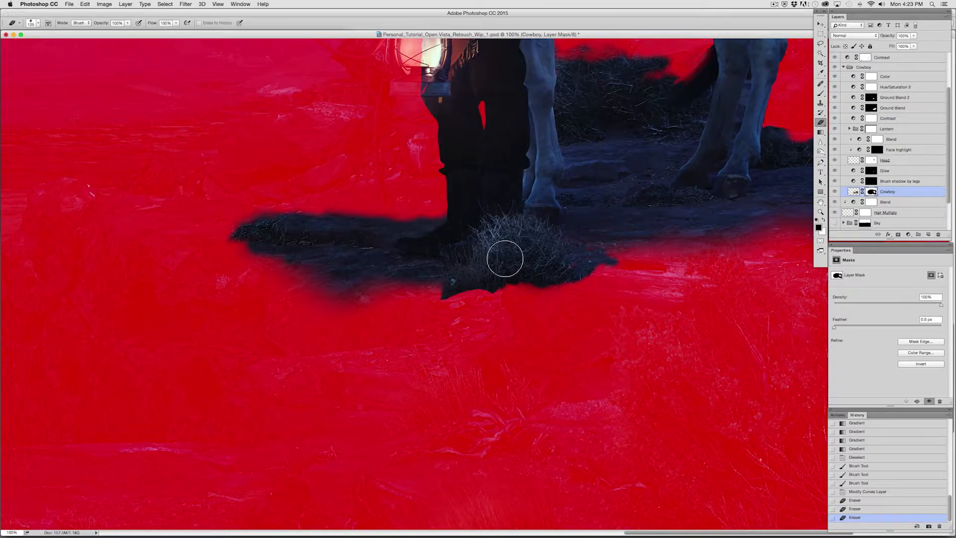
pyautogui.press('\\')
pyautogui.moveTo(661, 231)
pyautogui.mouseDown()
pyautogui.moveTo(557, 220)
pyautogui.moveTo(626, 216)
pyautogui.mouseUp()
pyautogui.moveTo(509, 284)
pyautogui.mouseDown()
pyautogui.moveTo(452, 284)
pyautogui.moveTo(656, 264)
pyautogui.moveTo(509, 267)
pyautogui.moveTo(610, 275)
pyautogui.moveTo(597, 286)
pyautogui.moveTo(489, 291)
pyautogui.moveTo(558, 296)
pyautogui.moveTo(549, 302)
pyautogui.moveTo(621, 294)
pyautogui.moveTo(458, 301)
pyautogui.moveTo(451, 305)
pyautogui.moveTo(459, 323)
pyautogui.moveTo(428, 318)
pyautogui.moveTo(438, 299)
pyautogui.moveTo(543, 301)
pyautogui.moveTo(409, 330)
pyautogui.moveTo(399, 330)
pyautogui.moveTo(457, 309)
pyautogui.moveTo(359, 307)
pyautogui.mouseUp()
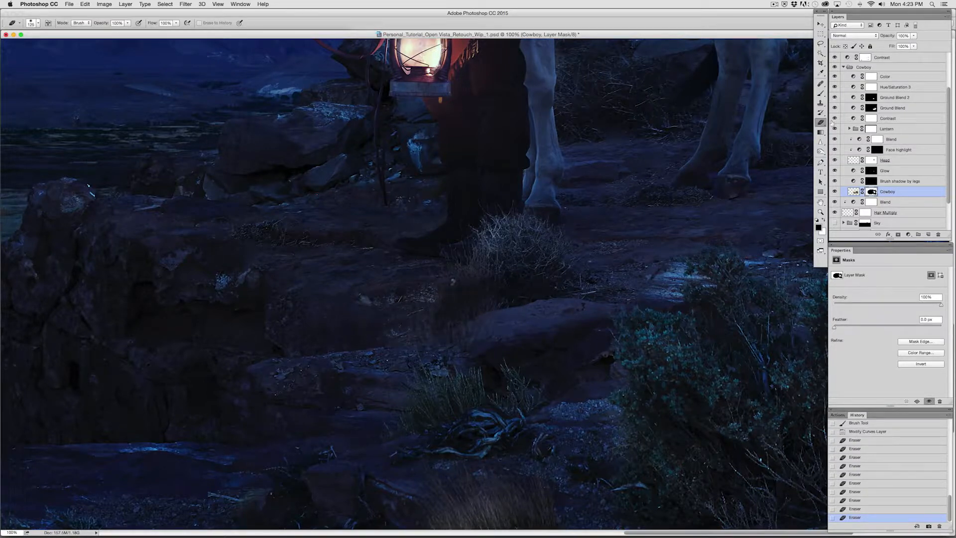
# Step: Paint black on the Cowboy mask with a 125 px brush to bring back the original rocks below the bush
pyautogui.click(820, 93)
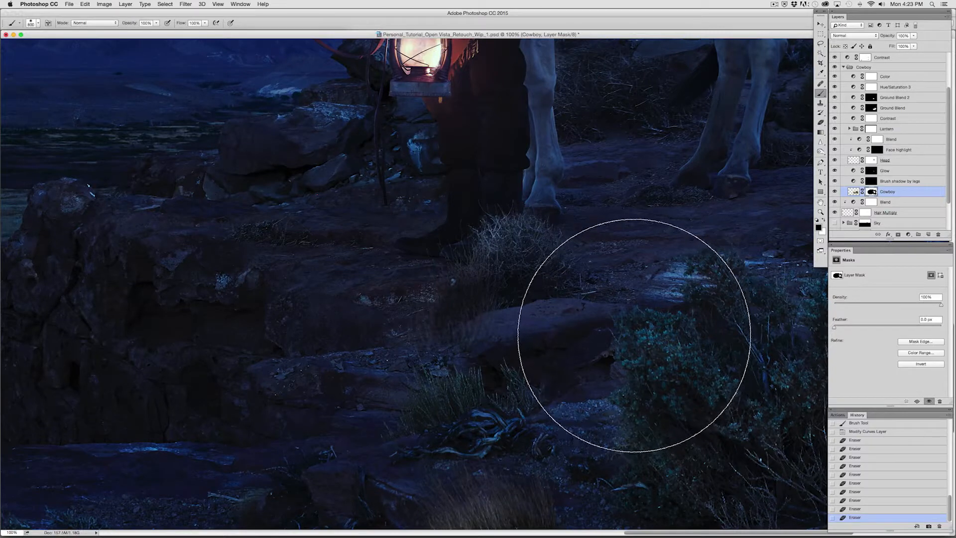
pyautogui.press('[')
pyautogui.press('[')
pyautogui.press('[')
pyautogui.press('[')
pyautogui.press('[')
pyautogui.press('[')
pyautogui.press('[')
pyautogui.press('[')
pyautogui.press('[')
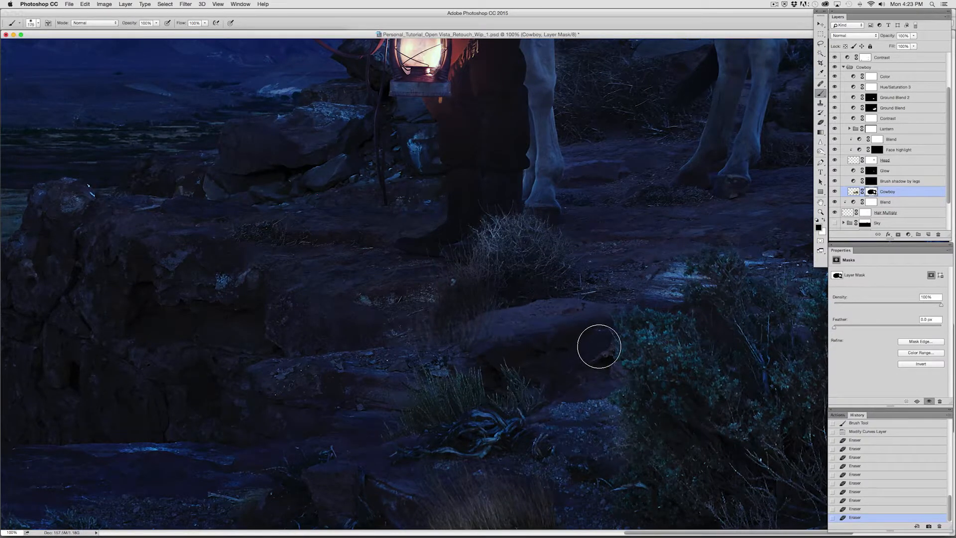
pyautogui.moveTo(573, 342)
pyautogui.mouseDown()
pyautogui.moveTo(422, 339)
pyautogui.moveTo(504, 321)
pyautogui.moveTo(452, 336)
pyautogui.moveTo(470, 337)
pyautogui.moveTo(376, 340)
pyautogui.moveTo(388, 343)
pyautogui.moveTo(353, 322)
pyautogui.moveTo(407, 321)
pyautogui.moveTo(368, 314)
pyautogui.moveTo(432, 325)
pyautogui.moveTo(370, 302)
pyautogui.moveTo(418, 313)
pyautogui.moveTo(267, 285)
pyautogui.moveTo(317, 286)
pyautogui.moveTo(225, 258)
pyautogui.moveTo(239, 244)
pyautogui.moveTo(212, 247)
pyautogui.moveTo(237, 271)
pyautogui.moveTo(235, 257)
pyautogui.moveTo(265, 265)
pyautogui.moveTo(213, 240)
pyautogui.moveTo(264, 255)
pyautogui.moveTo(295, 299)
pyautogui.moveTo(307, 275)
pyautogui.moveTo(468, 308)
pyautogui.moveTo(382, 296)
pyautogui.moveTo(386, 287)
pyautogui.moveTo(348, 266)
pyautogui.moveTo(406, 286)
pyautogui.moveTo(367, 254)
pyautogui.moveTo(370, 286)
pyautogui.moveTo(356, 261)
pyautogui.moveTo(273, 265)
pyautogui.moveTo(371, 264)
pyautogui.moveTo(434, 286)
pyautogui.moveTo(396, 270)
pyautogui.moveTo(441, 283)
pyautogui.moveTo(380, 273)
pyautogui.moveTo(458, 309)
pyautogui.moveTo(640, 266)
pyautogui.moveTo(534, 276)
pyautogui.moveTo(446, 308)
pyautogui.moveTo(527, 296)
pyautogui.moveTo(580, 308)
pyautogui.moveTo(441, 301)
pyautogui.moveTo(568, 302)
pyautogui.moveTo(547, 310)
pyautogui.mouseUp()
# Step: Refine the Cowboy mask with a 75 px black brush along the rock edges beneath the bush
pyautogui.press('[')
pyautogui.press('[')
pyautogui.press('[')
pyautogui.press('[')
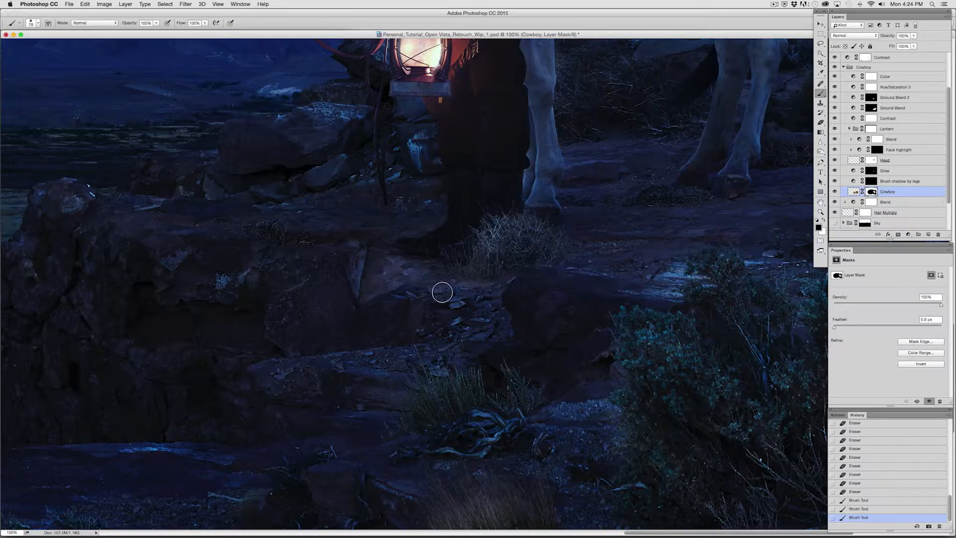
pyautogui.moveTo(587, 282)
pyautogui.mouseDown()
pyautogui.moveTo(599, 300)
pyautogui.moveTo(674, 295)
pyautogui.moveTo(334, 354)
pyautogui.moveTo(407, 357)
pyautogui.mouseUp()
# Step: Lasso the loose stones and dark boulder below the bush along their upper edges, and invert the selection
pyautogui.press('super+plus')
pyautogui.press('super+plus')
pyautogui.press('super+plus')
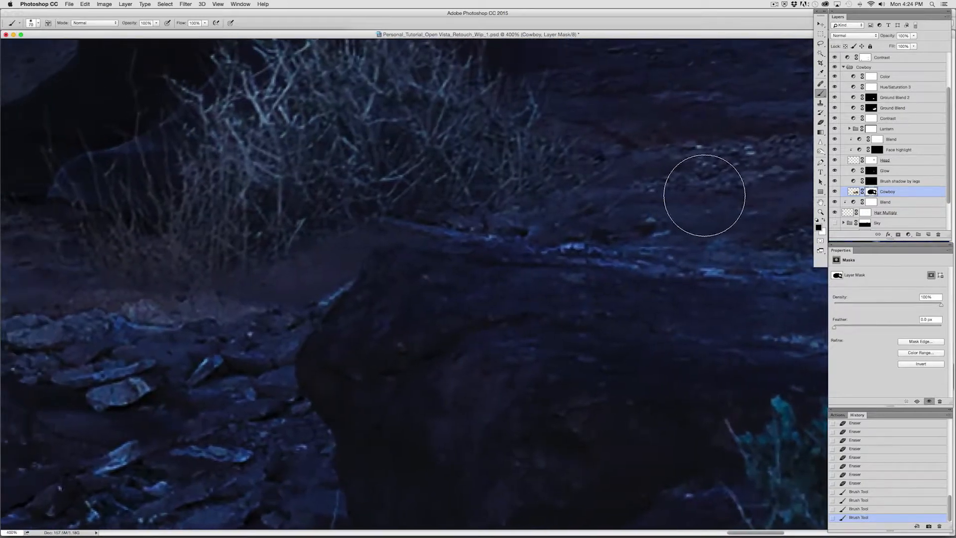
pyautogui.click(821, 44)
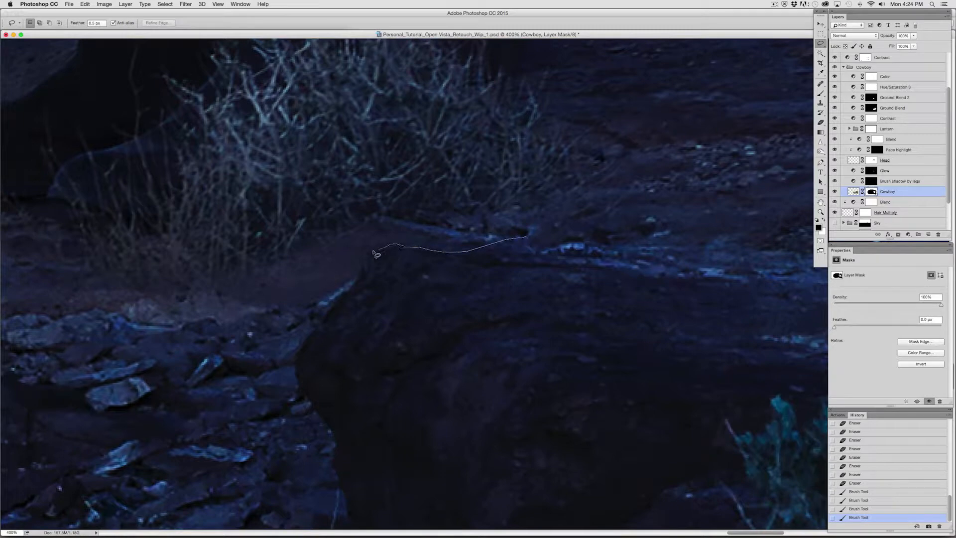
pyautogui.moveTo(327, 309)
pyautogui.mouseDown()
pyautogui.moveTo(122, 301)
pyautogui.moveTo(3, 311)
pyautogui.moveTo(630, 396)
pyautogui.moveTo(562, 243)
pyautogui.moveTo(528, 237)
pyautogui.mouseUp()
pyautogui.moveTo(523, 303); pyautogui.dragTo(737, 288)
pyautogui.moveTo(672, 305); pyautogui.dragTo(601, 335)
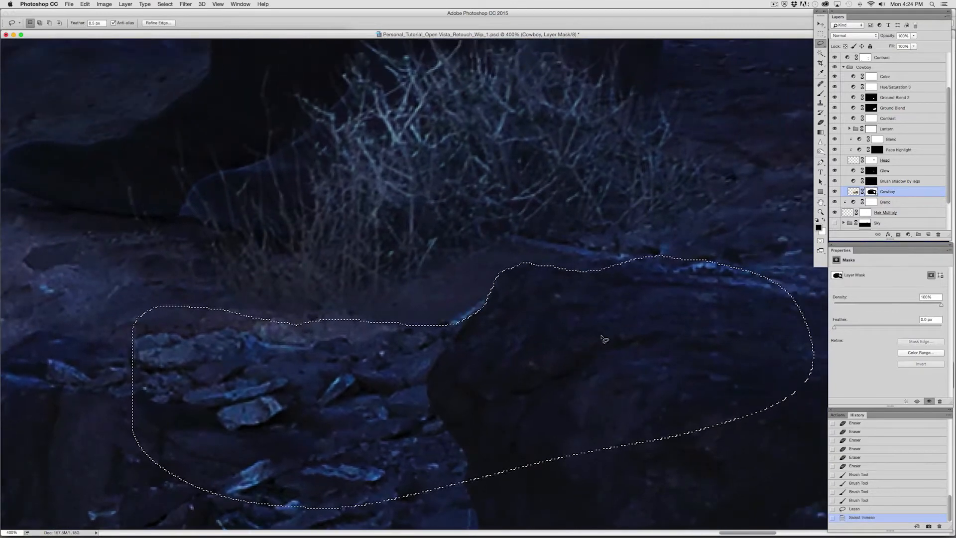
pyautogui.press('super+shift+i')
# Step: Erase on the Cowboy mask outside the selected rocks to reveal the bush's lower branches, and deselect
pyautogui.press('e')
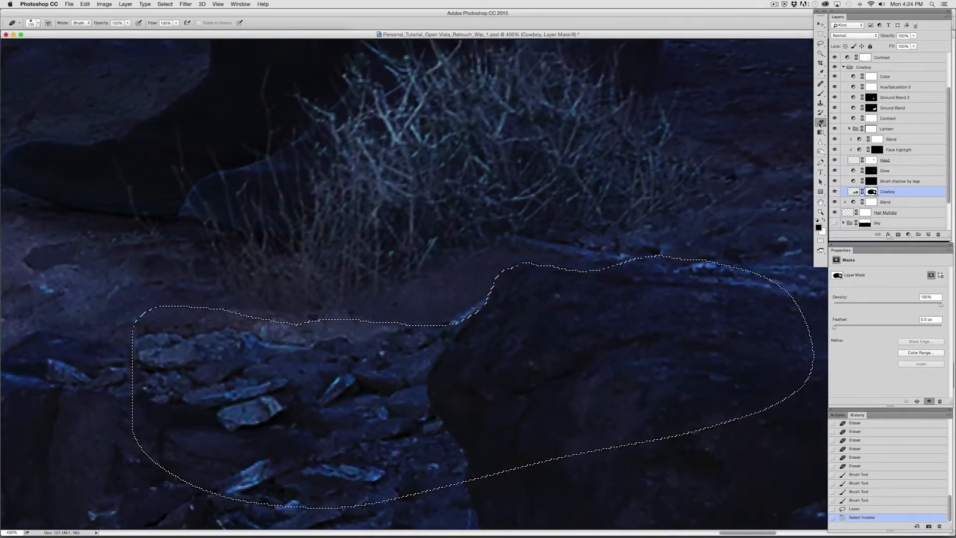
pyautogui.moveTo(658, 203)
pyautogui.mouseDown()
pyautogui.moveTo(658, 226)
pyautogui.moveTo(563, 235)
pyautogui.moveTo(617, 227)
pyautogui.moveTo(479, 274)
pyautogui.moveTo(344, 291)
pyautogui.moveTo(352, 282)
pyautogui.moveTo(323, 282)
pyautogui.moveTo(486, 267)
pyautogui.mouseUp()
pyautogui.press('super+h')
pyautogui.press('super+d')
# Step: Erase with a much smaller eraser on the Cowboy mask along the bush's base to blend its stems into the stones
pyautogui.press('[')
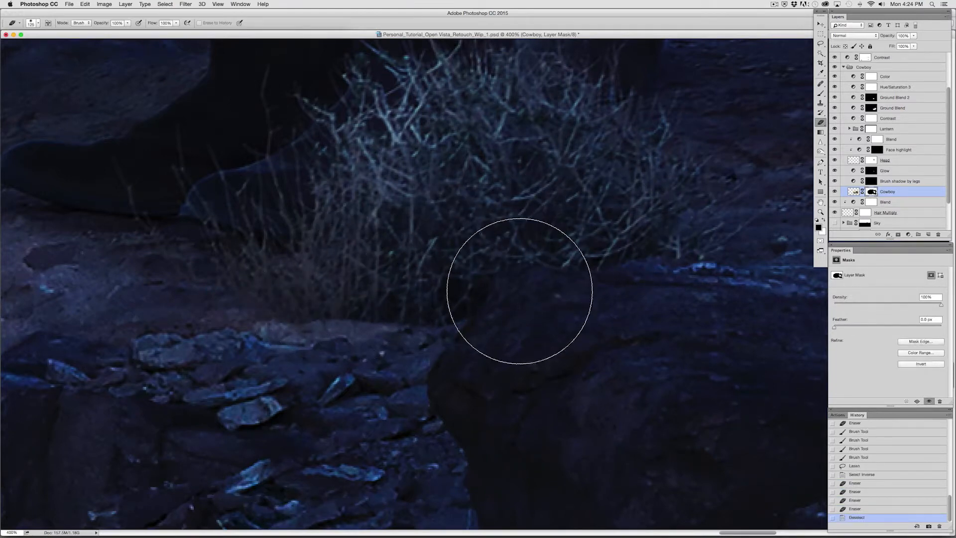
pyautogui.press('[')
pyautogui.press('[')
pyautogui.press('[')
pyautogui.press('[')
pyautogui.press('[')
pyautogui.press('[')
pyautogui.press('[')
pyautogui.press('[')
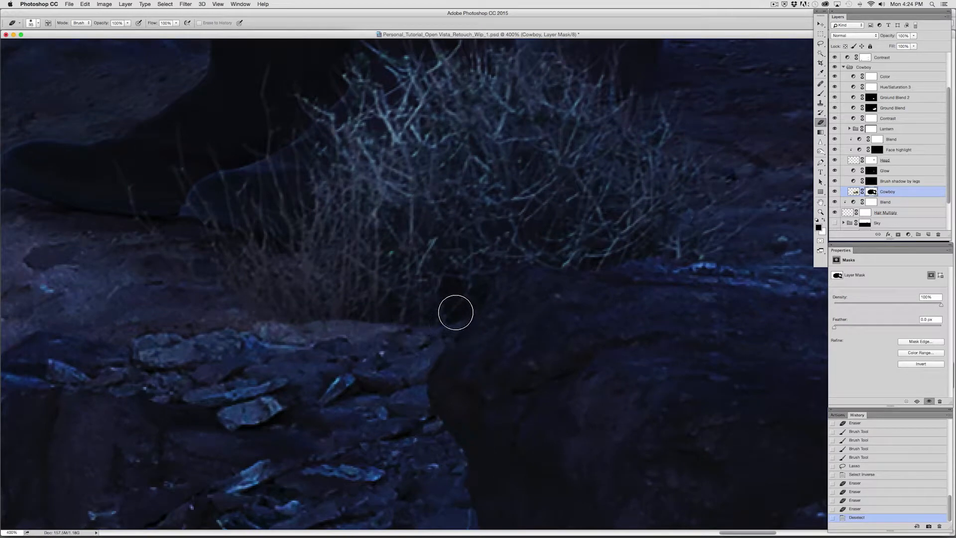
pyautogui.press('[')
pyautogui.moveTo(356, 334)
pyautogui.mouseDown()
pyautogui.moveTo(318, 328)
pyautogui.moveTo(367, 316)
pyautogui.moveTo(315, 340)
pyautogui.moveTo(271, 330)
pyautogui.moveTo(312, 323)
pyautogui.mouseUp()
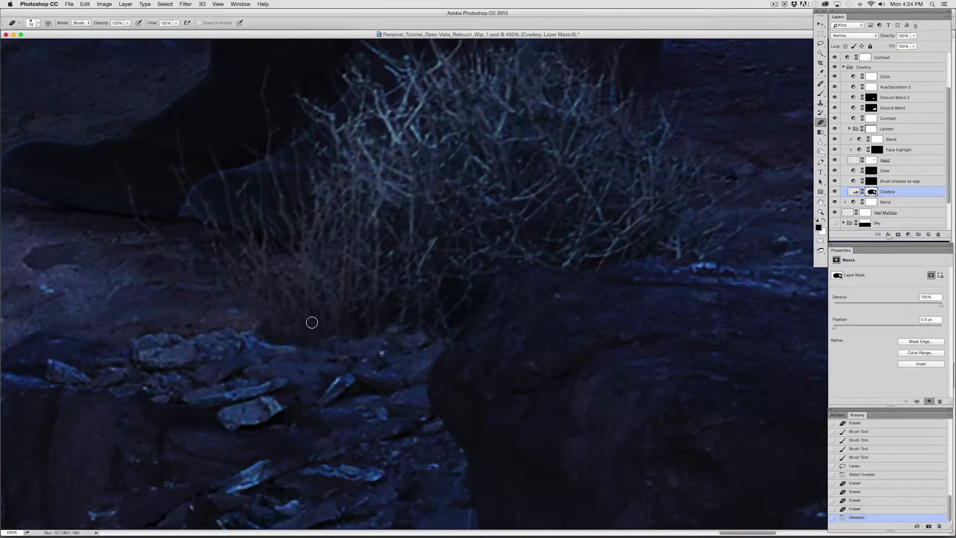
pyautogui.moveTo(250, 327)
pyautogui.mouseDown()
pyautogui.moveTo(197, 329)
pyautogui.moveTo(242, 315)
pyautogui.moveTo(228, 307)
pyautogui.moveTo(152, 312)
pyautogui.moveTo(198, 316)
pyautogui.moveTo(122, 326)
pyautogui.moveTo(115, 310)
pyautogui.moveTo(141, 287)
pyautogui.moveTo(128, 256)
pyautogui.mouseUp()
# Step: Erase with a larger eraser on the Cowboy mask along the ledge between the boot and the wedge-shaped rock
pyautogui.moveTo(300, 255); pyautogui.dragTo(614, 272)
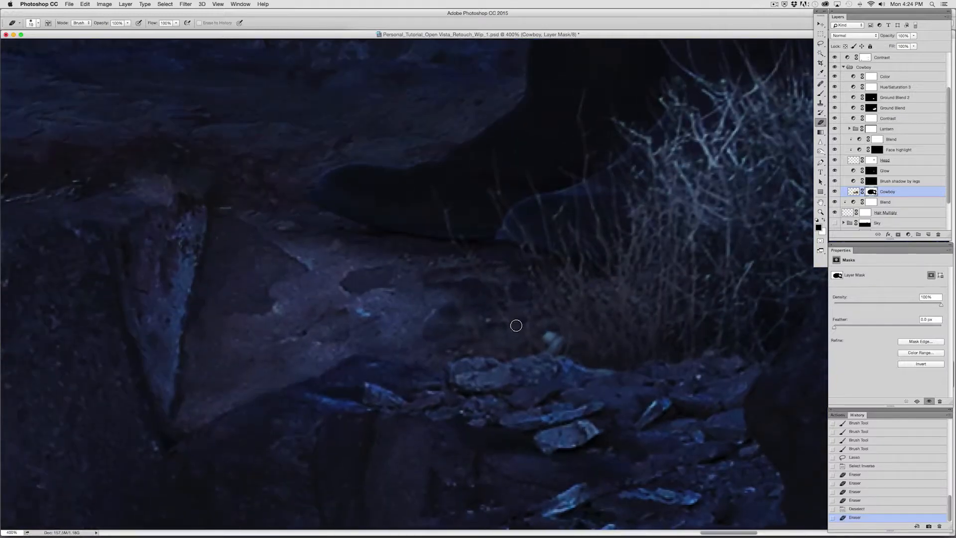
pyautogui.press(']')
pyautogui.press(']')
pyautogui.press(']')
pyautogui.press(']')
pyautogui.press(']')
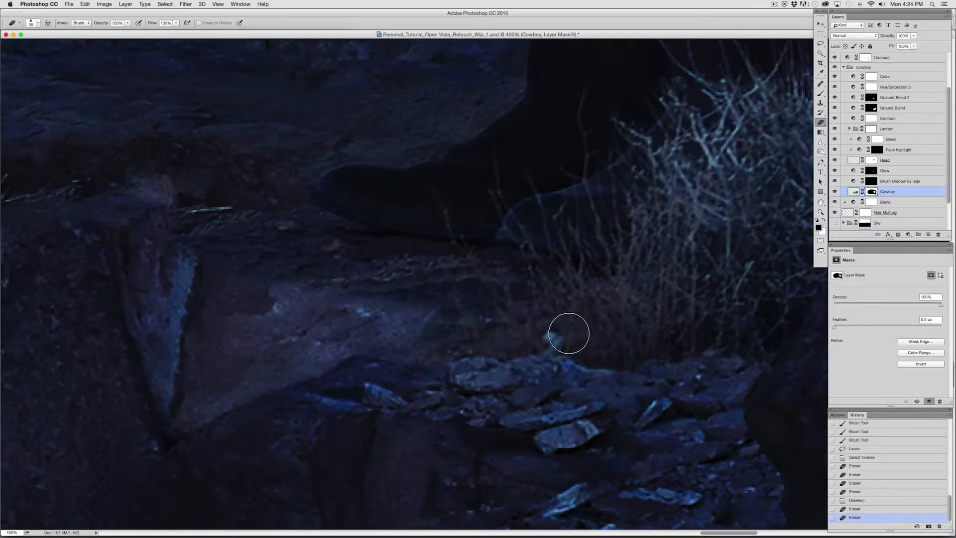
pyautogui.moveTo(342, 304); pyautogui.dragTo(209, 281)
pyautogui.moveTo(410, 337); pyautogui.dragTo(234, 313)
pyautogui.moveTo(349, 335); pyautogui.dragTo(237, 310)
# Step: Erase on the Cowboy mask over the upper part of the wedge-shaped rock and the ledge toward the dry grass
pyautogui.press('[')
pyautogui.press('[')
pyautogui.press('[')
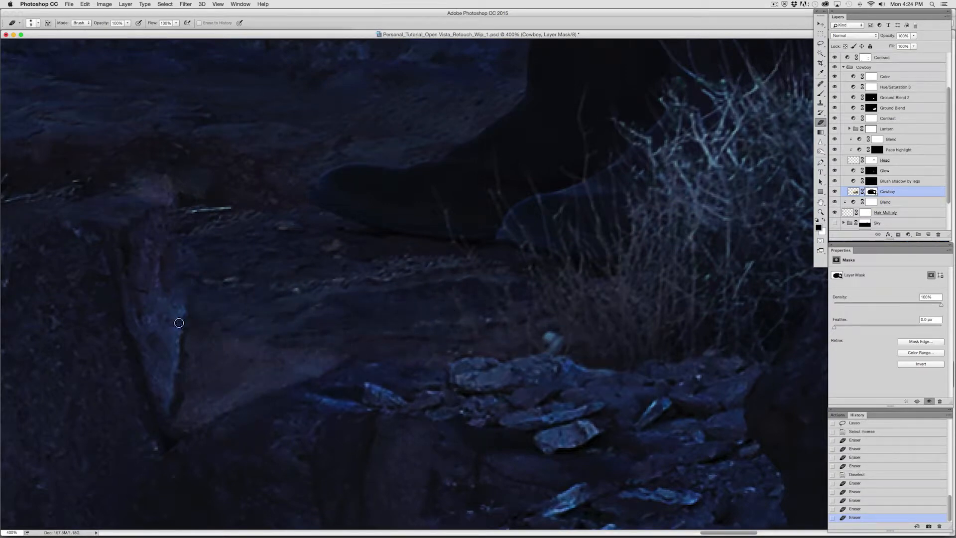
pyautogui.moveTo(160, 327); pyautogui.dragTo(183, 328)
pyautogui.moveTo(273, 325)
pyautogui.mouseDown()
pyautogui.moveTo(36, 279)
pyautogui.moveTo(195, 194)
pyautogui.moveTo(239, 220)
pyautogui.moveTo(568, 255)
pyautogui.mouseUp()
pyautogui.press(']')
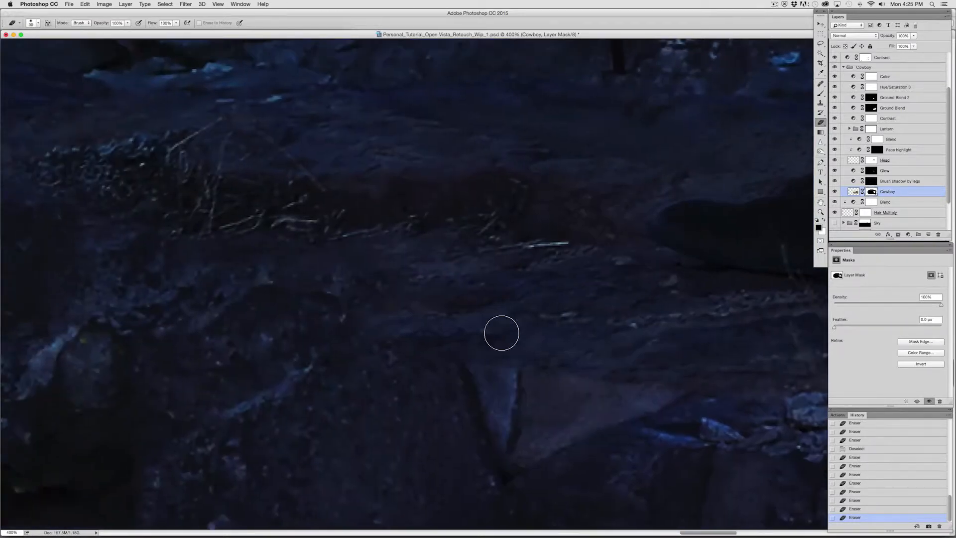
pyautogui.moveTo(353, 276)
pyautogui.mouseDown()
pyautogui.moveTo(358, 269)
pyautogui.moveTo(96, 239)
pyautogui.mouseUp()
# Step: Erase on the Cowboy mask beyond the dry grass clump's outer end to reveal more of its stems and the adjoining stone
pyautogui.moveTo(387, 248); pyautogui.dragTo(680, 314)
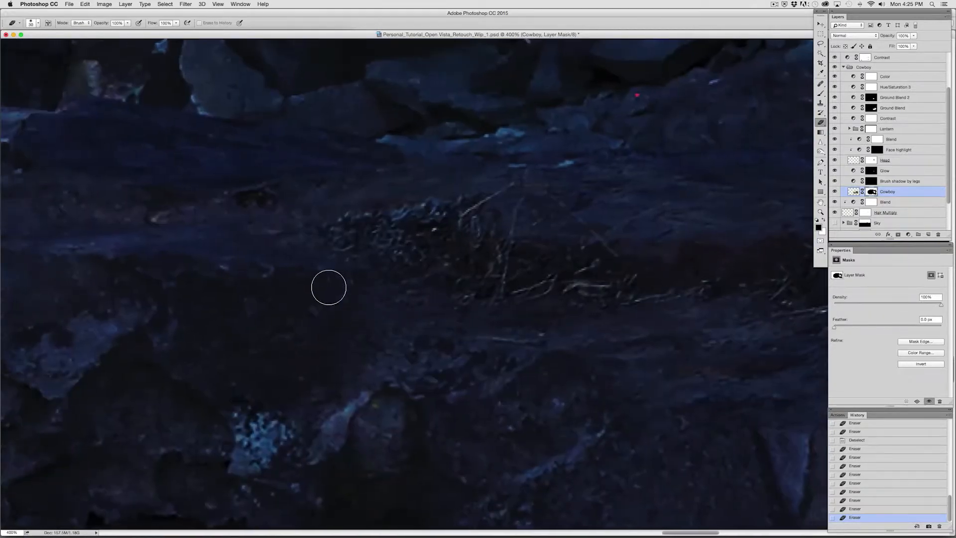
pyautogui.moveTo(170, 267)
pyautogui.mouseDown()
pyautogui.moveTo(171, 241)
pyautogui.moveTo(231, 219)
pyautogui.moveTo(291, 216)
pyautogui.mouseUp()
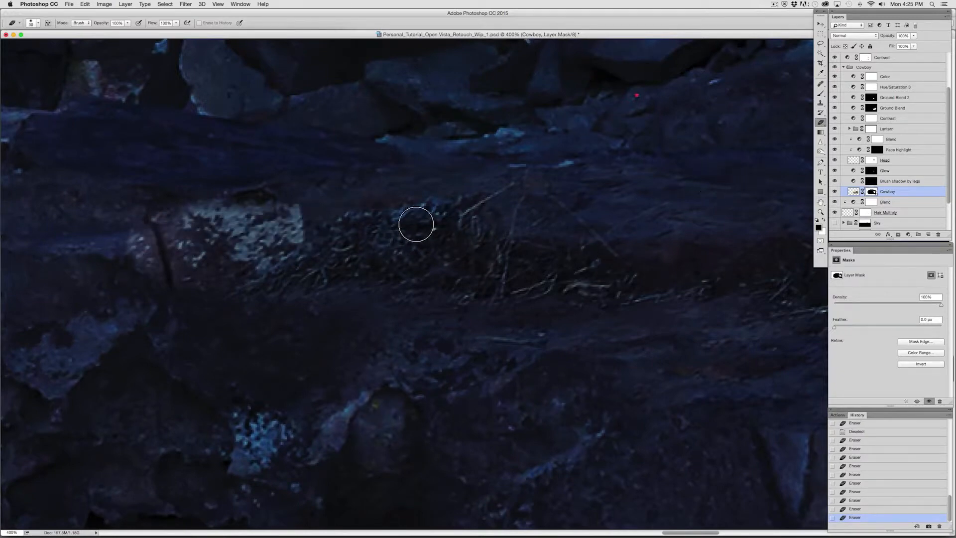
pyautogui.click(291, 224)
# Step: Paint on the Cowboy mask with progressively smaller brushes to hide the pale stone block beside the dry grass clump
pyautogui.click(820, 94)
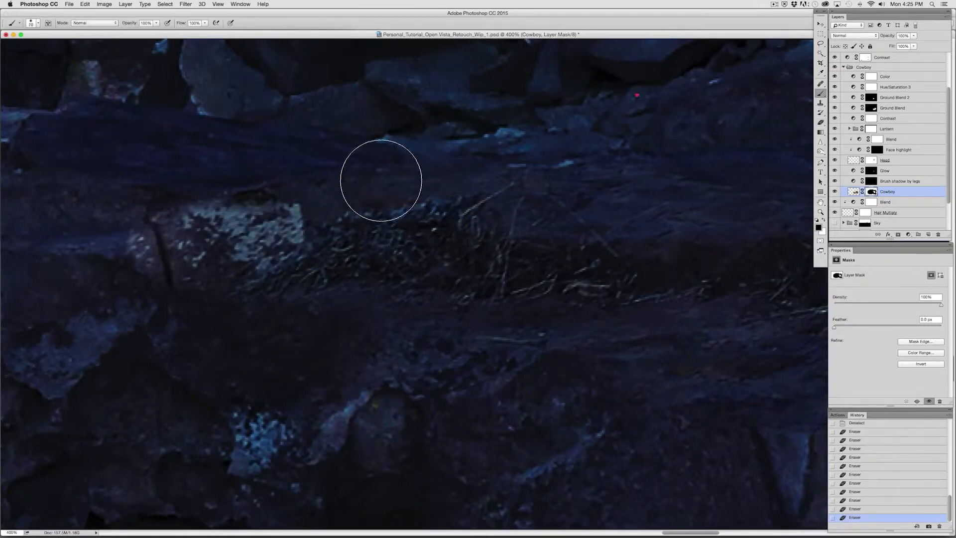
pyautogui.moveTo(230, 181); pyautogui.dragTo(160, 192)
pyautogui.press('[')
pyautogui.press('[')
pyautogui.press('[')
pyautogui.press('[')
pyautogui.press('[')
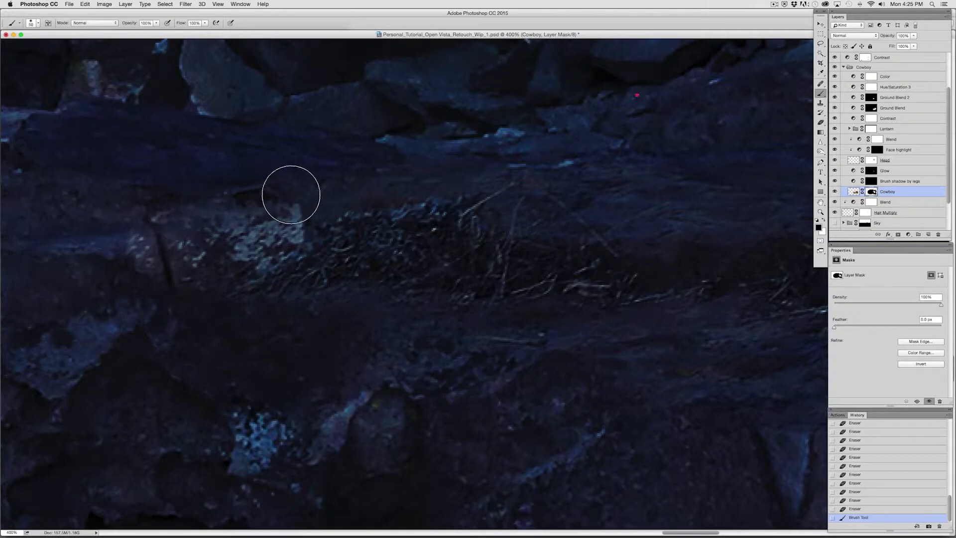
pyautogui.moveTo(294, 196); pyautogui.dragTo(140, 240)
pyautogui.press('[')
pyautogui.press('[')
pyautogui.press('[')
pyautogui.press('[')
pyautogui.moveTo(271, 217)
pyautogui.mouseDown()
pyautogui.moveTo(293, 236)
pyautogui.moveTo(207, 297)
pyautogui.moveTo(191, 288)
pyautogui.moveTo(273, 219)
pyautogui.moveTo(156, 278)
pyautogui.moveTo(119, 232)
pyautogui.mouseUp()
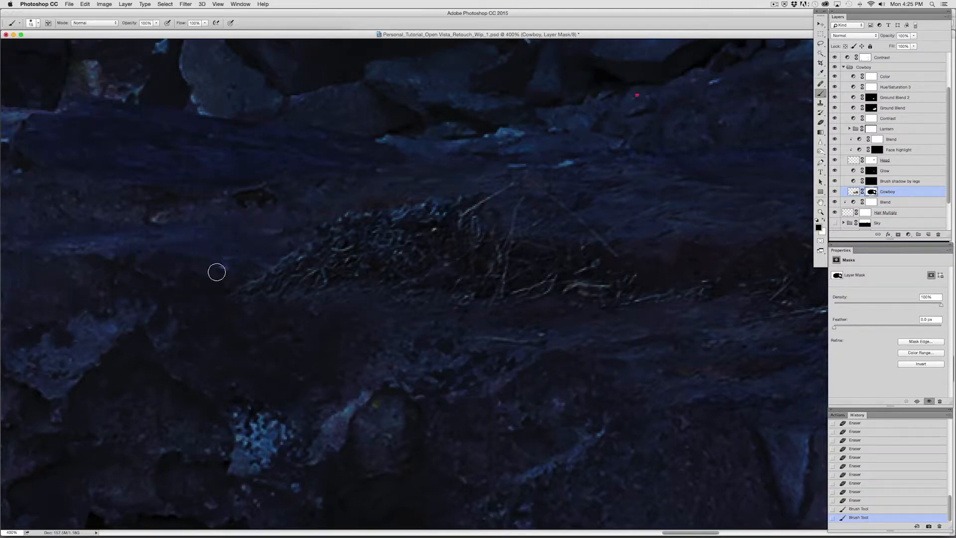
# Step: Dab with the small brush on the Cowboy mask along the base of the dry grass clump to hide the ground below
pyautogui.click(274, 320)
pyautogui.click(255, 312)
pyautogui.click(238, 328)
pyautogui.click(284, 309)
pyautogui.click(291, 301)
pyautogui.click(309, 311)
pyautogui.click(316, 310)
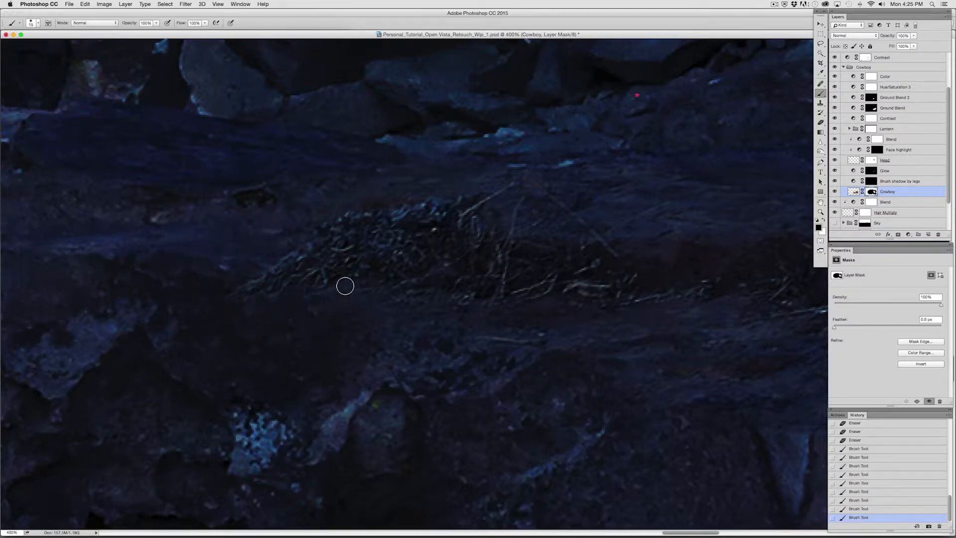
pyautogui.click(301, 328)
pyautogui.click(360, 291)
pyautogui.click(335, 292)
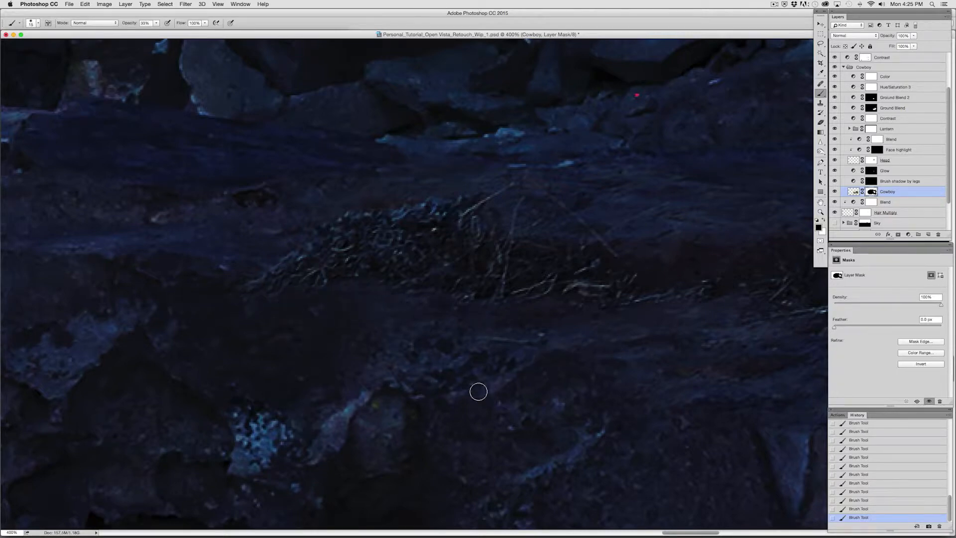
# Step: Erase lightly at 20% opacity on the Cowboy mask along the dry grass clump's lower edge to soften its transition
pyautogui.hscroll(5, 446, 414)
pyautogui.scroll(-1, 446, 414)
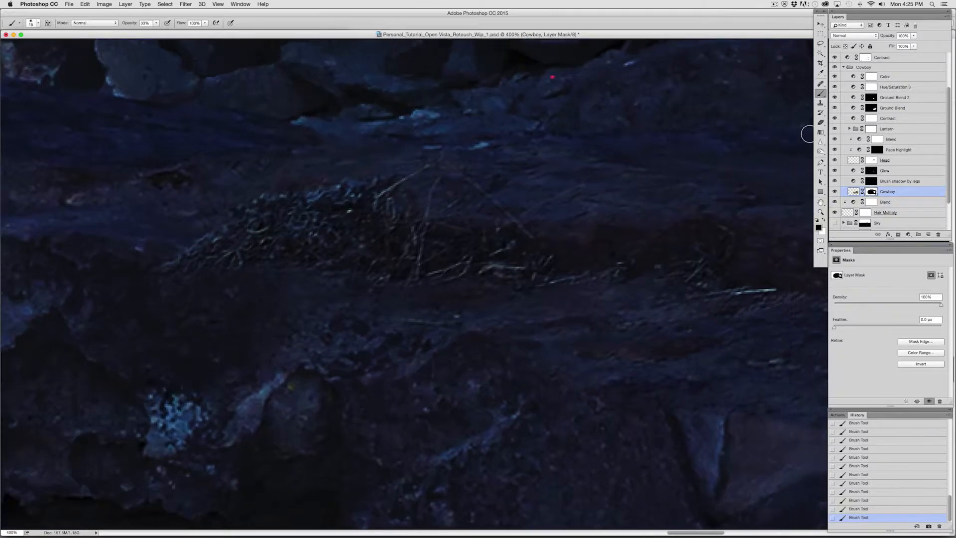
pyautogui.click(820, 123)
pyautogui.moveTo(250, 262)
pyautogui.mouseDown()
pyautogui.moveTo(131, 295)
pyautogui.moveTo(319, 263)
pyautogui.mouseUp()
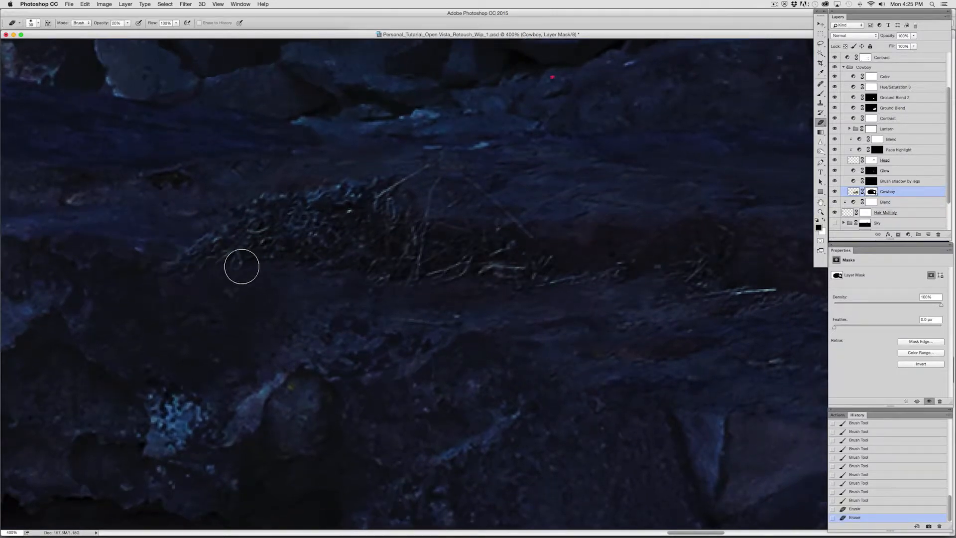
pyautogui.click(262, 272)
pyautogui.click(189, 277)
pyautogui.click(196, 275)
pyautogui.click(239, 265)
pyautogui.click(270, 273)
pyautogui.click(313, 266)
pyautogui.click(300, 277)
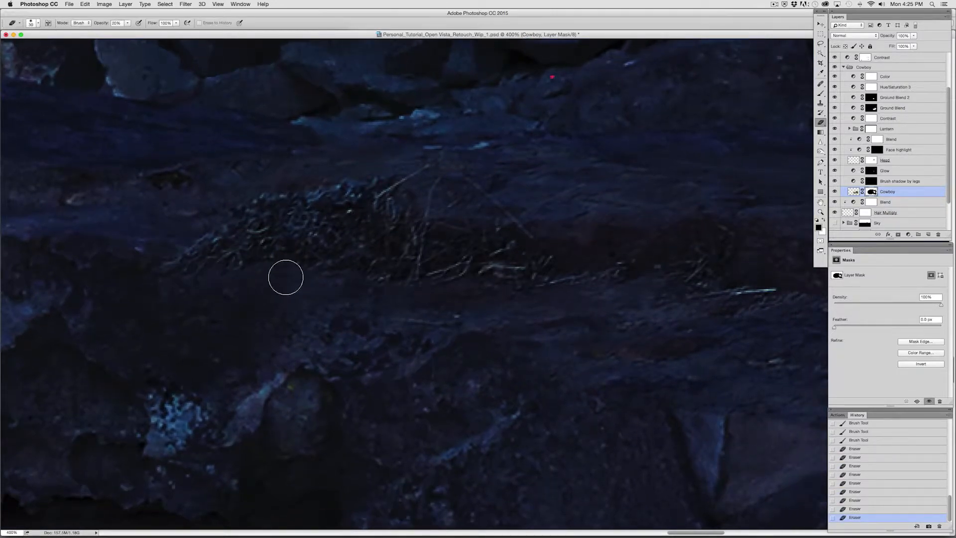
# Step: Show the Cowboy mask overlay and erase the leftover masked patches on the ledge and by the bush at 100% opacity
pyautogui.moveTo(688, 278)
pyautogui.mouseDown()
pyautogui.moveTo(357, 278)
pyautogui.moveTo(410, 298)
pyautogui.moveTo(397, 357)
pyautogui.moveTo(402, 275)
pyautogui.mouseUp()
pyautogui.press('\\')
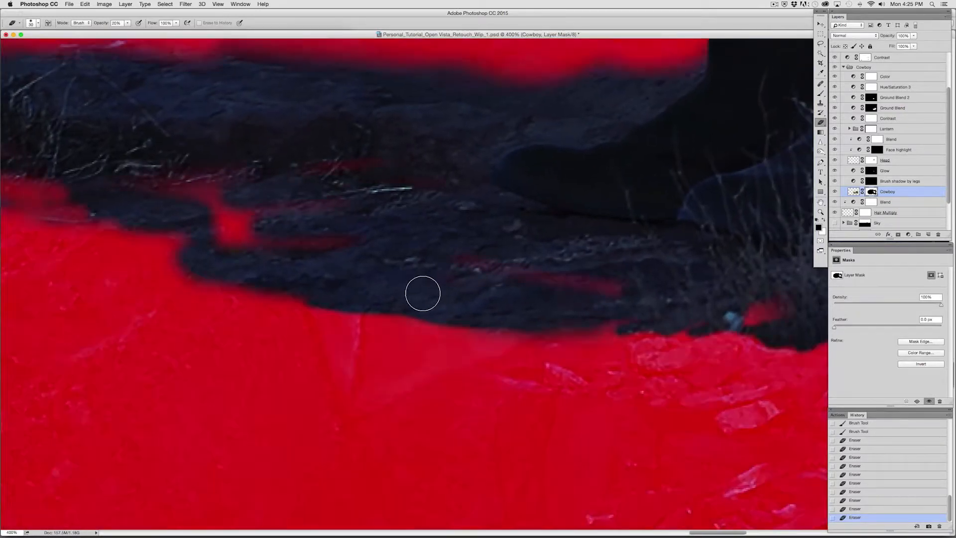
pyautogui.press('0')
pyautogui.click(534, 278)
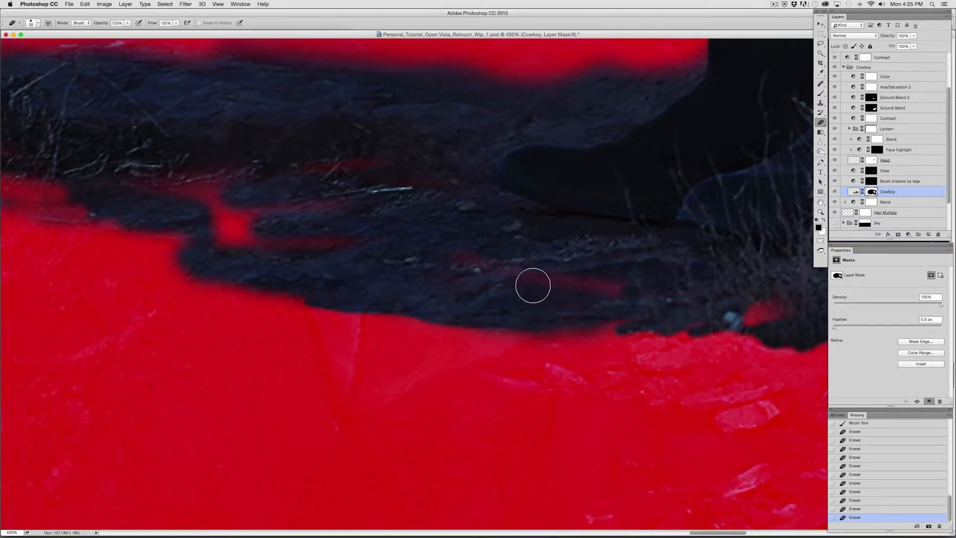
pyautogui.press(']')
pyautogui.click(232, 231)
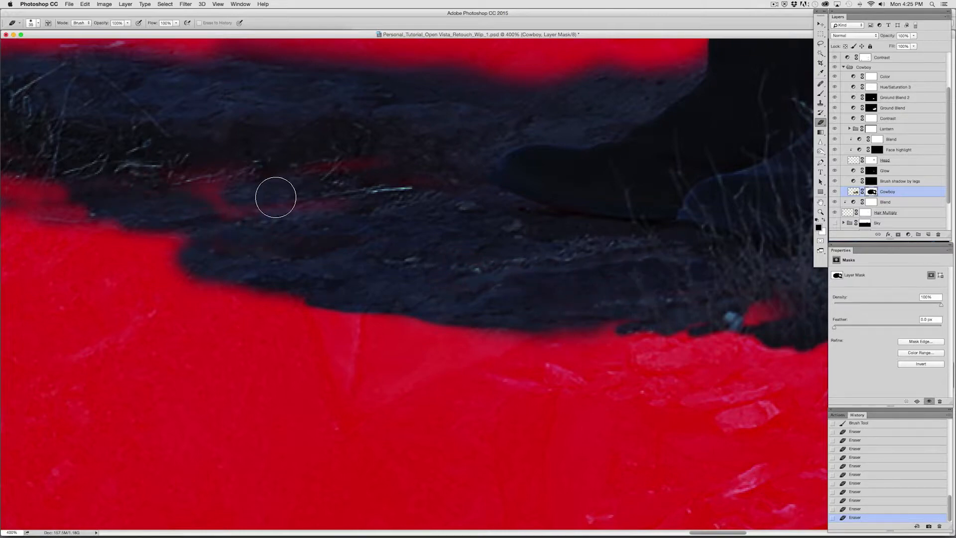
pyautogui.moveTo(276, 197)
pyautogui.mouseDown()
pyautogui.moveTo(288, 171)
pyautogui.moveTo(408, 181)
pyautogui.mouseUp()
pyautogui.moveTo(806, 311)
pyautogui.mouseDown()
pyautogui.moveTo(711, 296)
pyautogui.moveTo(703, 310)
pyautogui.moveTo(574, 303)
pyautogui.moveTo(649, 308)
pyautogui.moveTo(440, 286)
pyautogui.mouseUp()
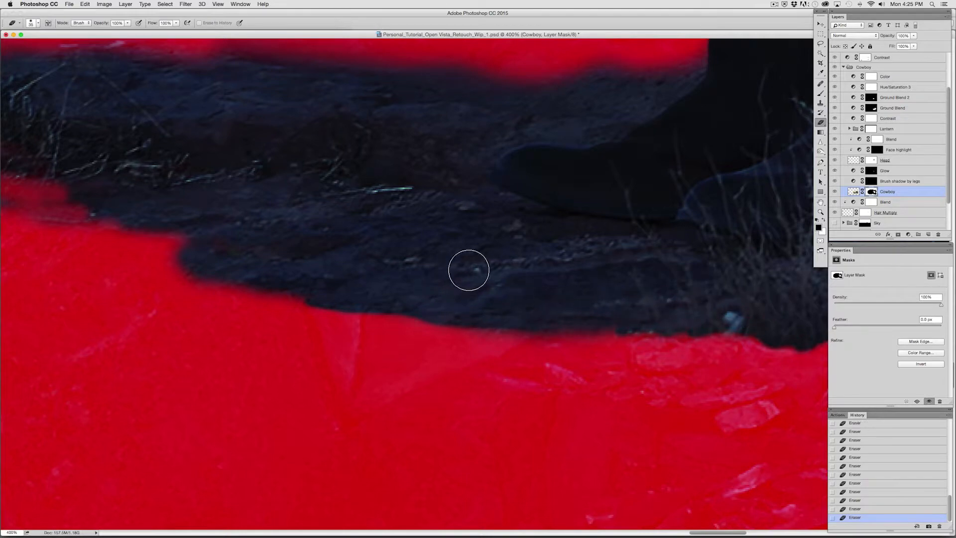
# Step: Compare the Cowboy mask overlay with the plain image along the dry grass ledge and around the boot
pyautogui.press('\\')
pyautogui.press('\\')
pyautogui.press('\\')
pyautogui.moveTo(371, 254); pyautogui.dragTo(623, 308)
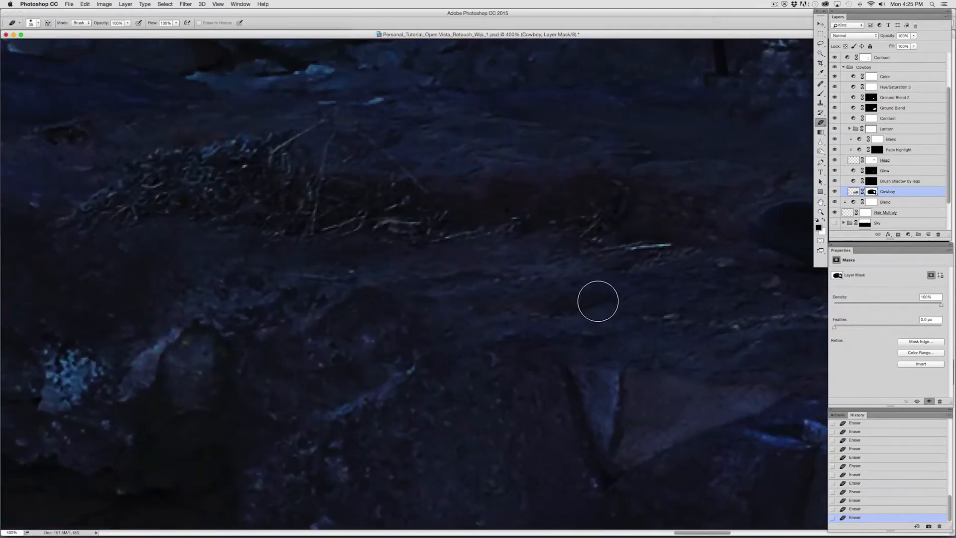
pyautogui.press('\\')
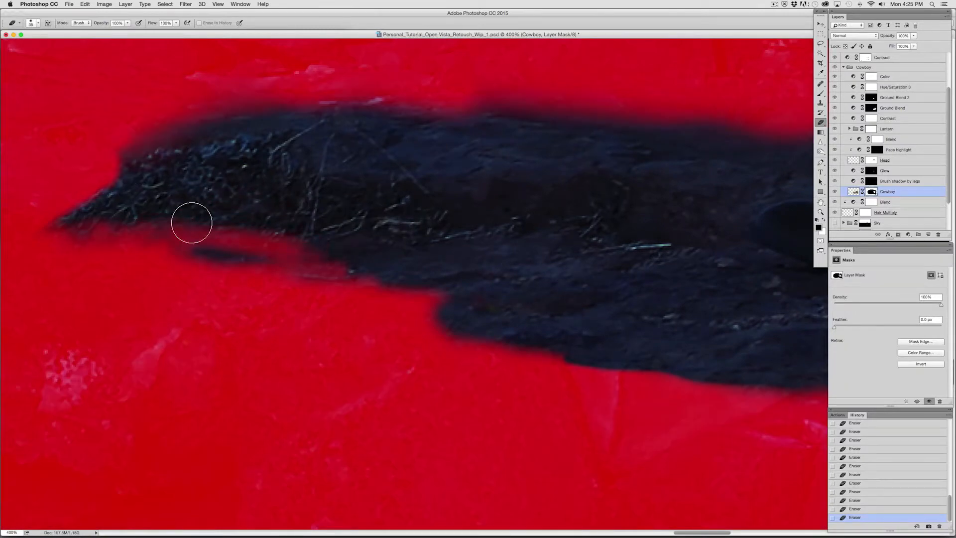
pyautogui.press('\\')
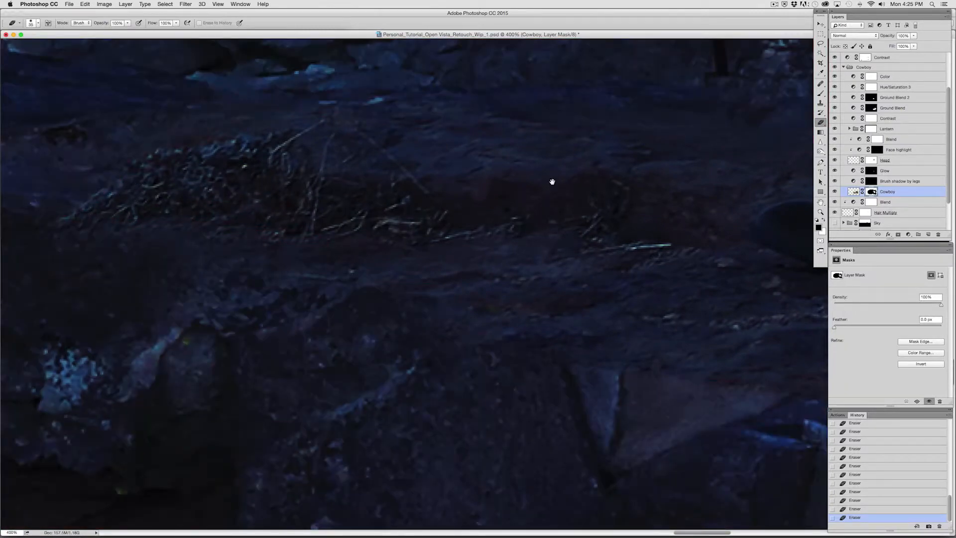
pyautogui.moveTo(553, 182); pyautogui.dragTo(163, 289)
pyautogui.press('\\')
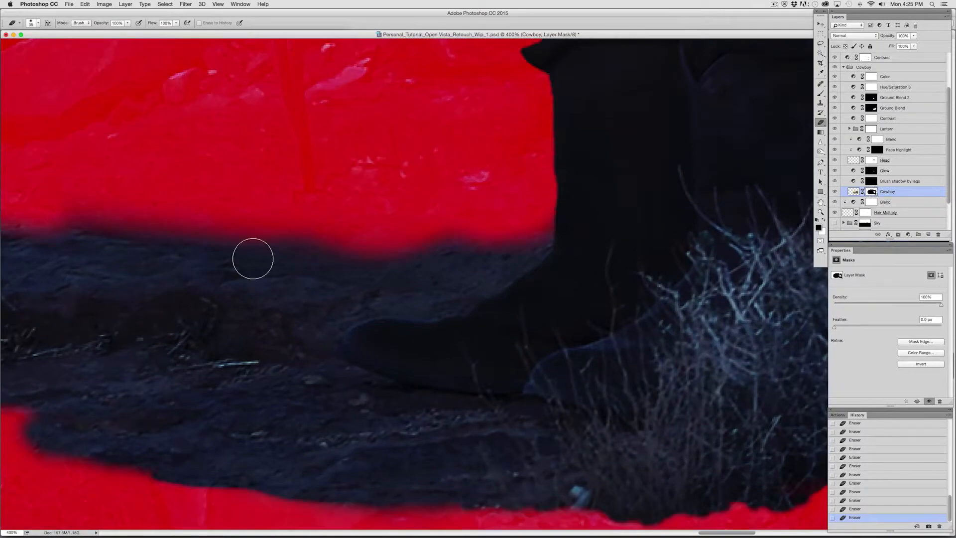
pyautogui.press('\\')
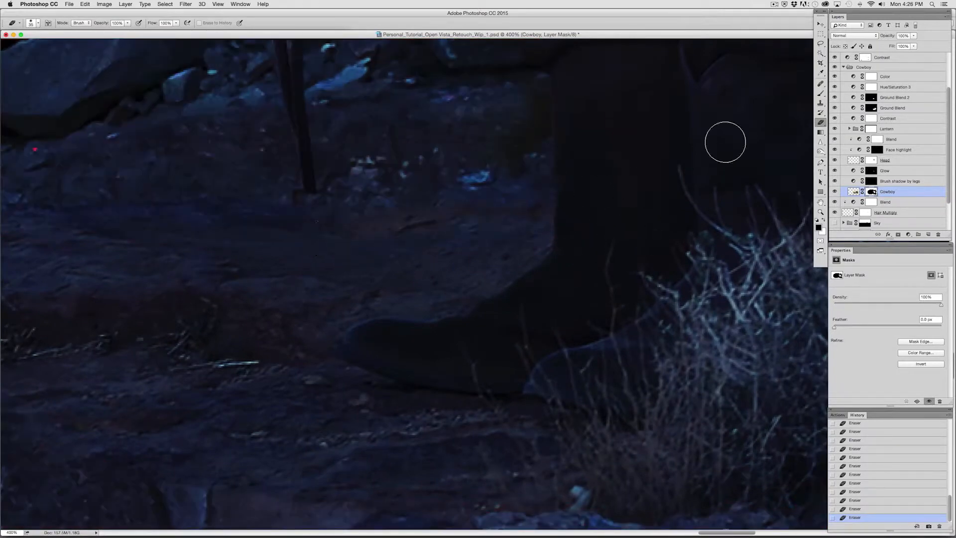
# Step: Paint on the Cowboy mask at 100% brush opacity to hide the ground behind the boot, using the overlay to catch missed spots
pyautogui.click(822, 94)
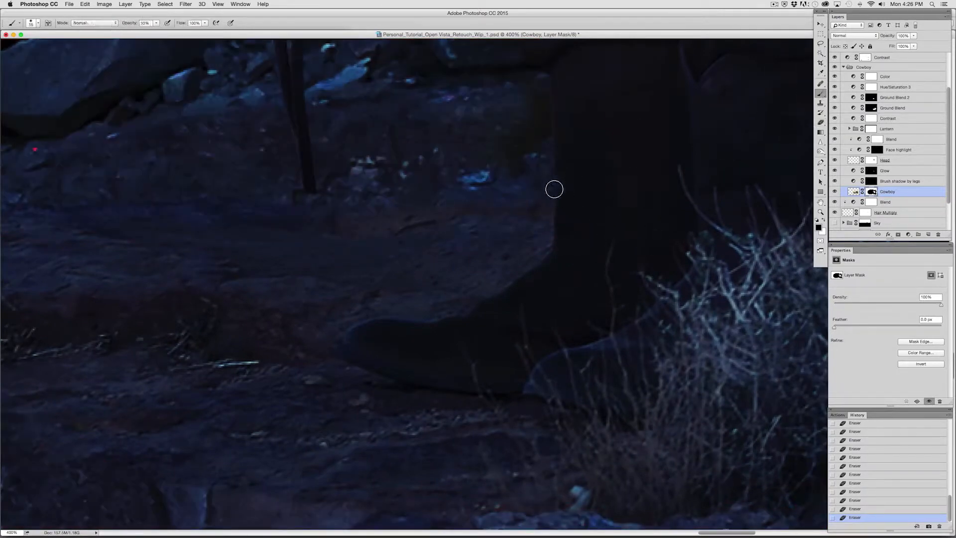
pyautogui.moveTo(492, 202); pyautogui.dragTo(511, 184)
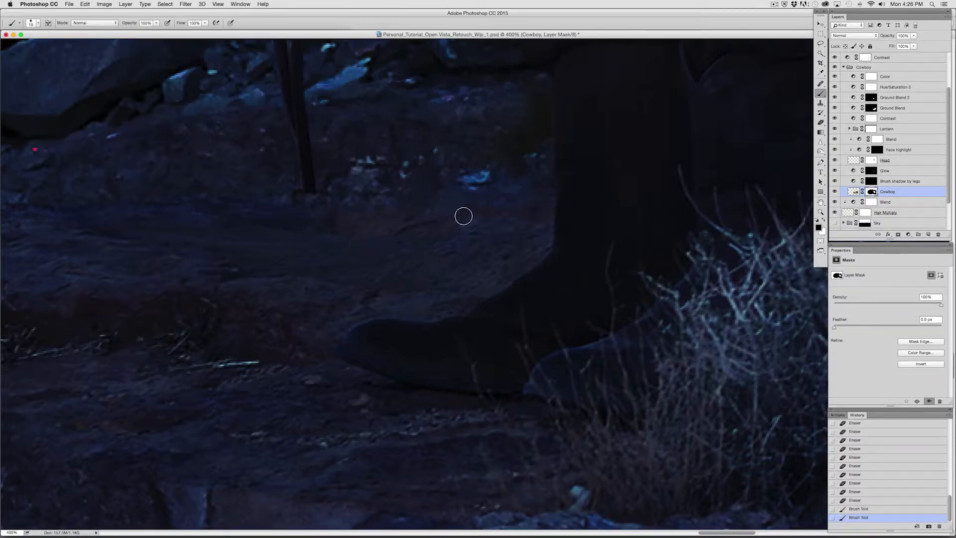
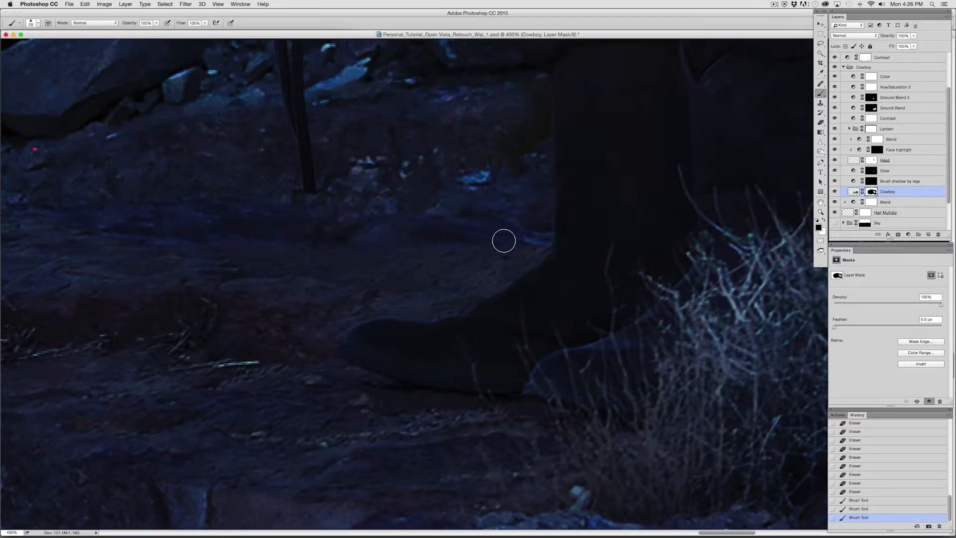
pyautogui.moveTo(377, 242)
pyautogui.mouseDown()
pyautogui.moveTo(511, 262)
pyautogui.moveTo(537, 245)
pyautogui.moveTo(463, 250)
pyautogui.mouseUp()
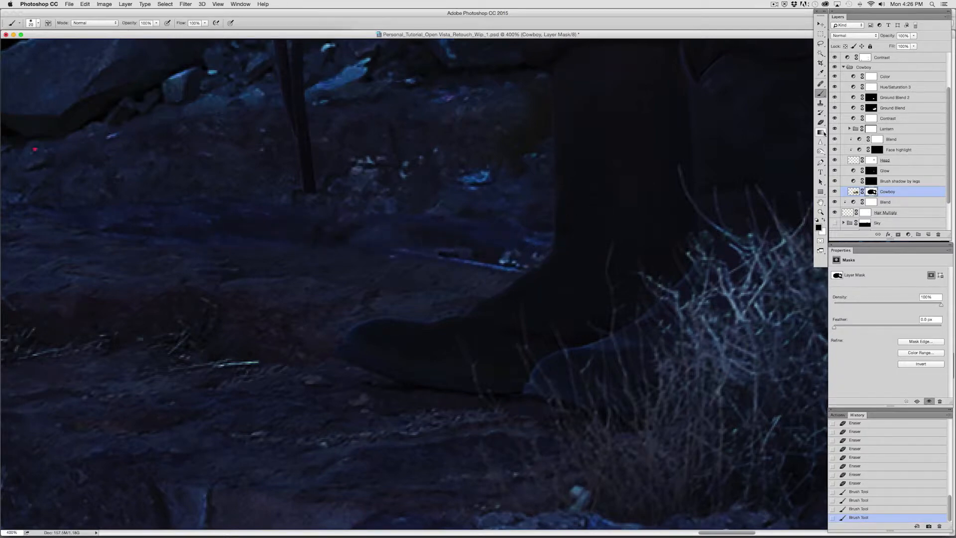
pyautogui.moveTo(446, 271); pyautogui.dragTo(498, 274)
pyautogui.moveTo(282, 256)
pyautogui.mouseDown()
pyautogui.moveTo(375, 265)
pyautogui.moveTo(235, 268)
pyautogui.moveTo(385, 256)
pyautogui.moveTo(209, 241)
pyautogui.moveTo(224, 252)
pyautogui.mouseUp()
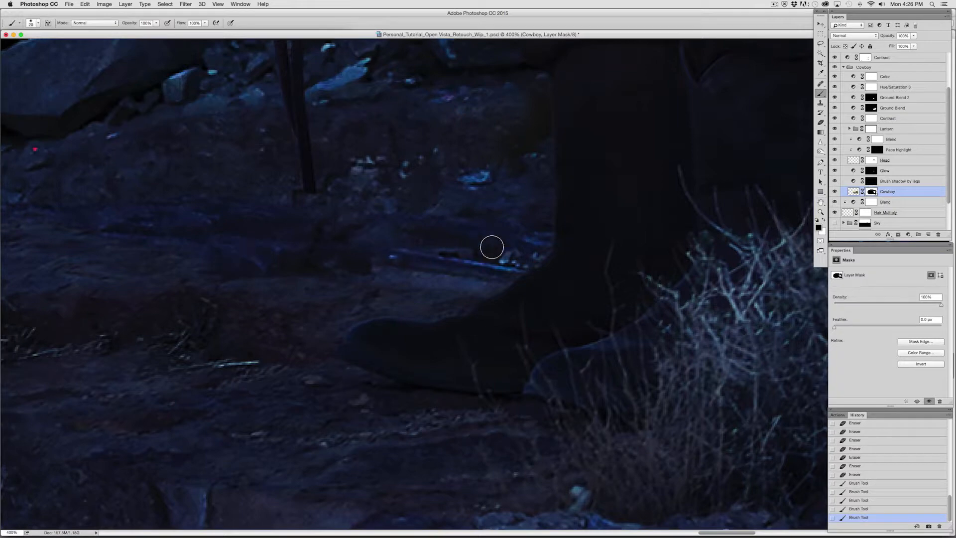
pyautogui.press('\\')
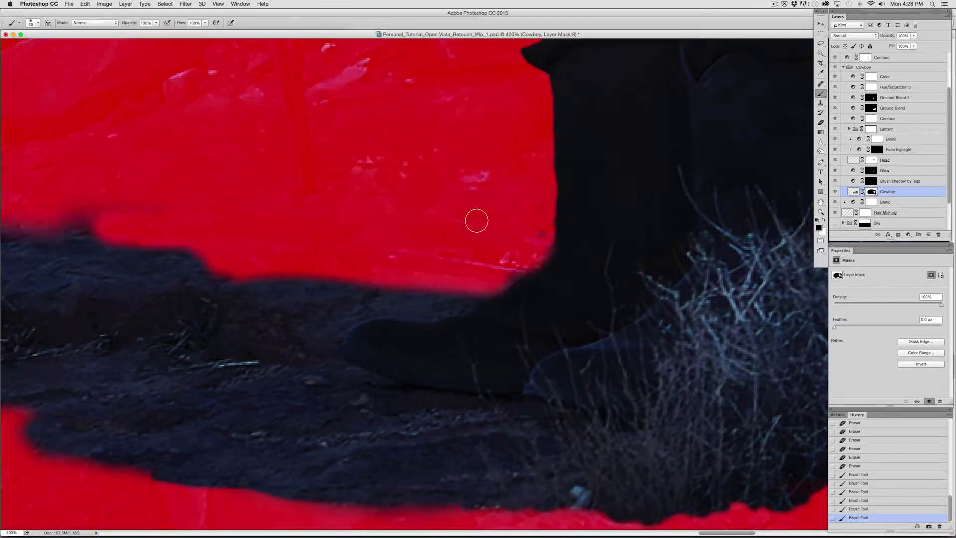
pyautogui.moveTo(508, 263); pyautogui.dragTo(518, 249)
pyautogui.press('\\')
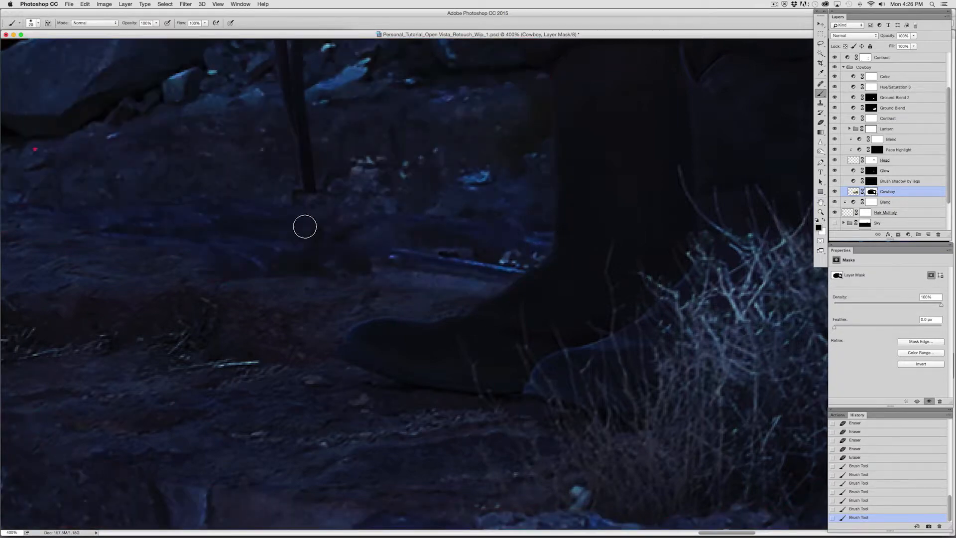
pyautogui.click(203, 203)
# Step: Erase with a small eraser on the Cowboy mask along the boot's upper edge and the adjacent ground, checking with the overlay
pyautogui.click(821, 123)
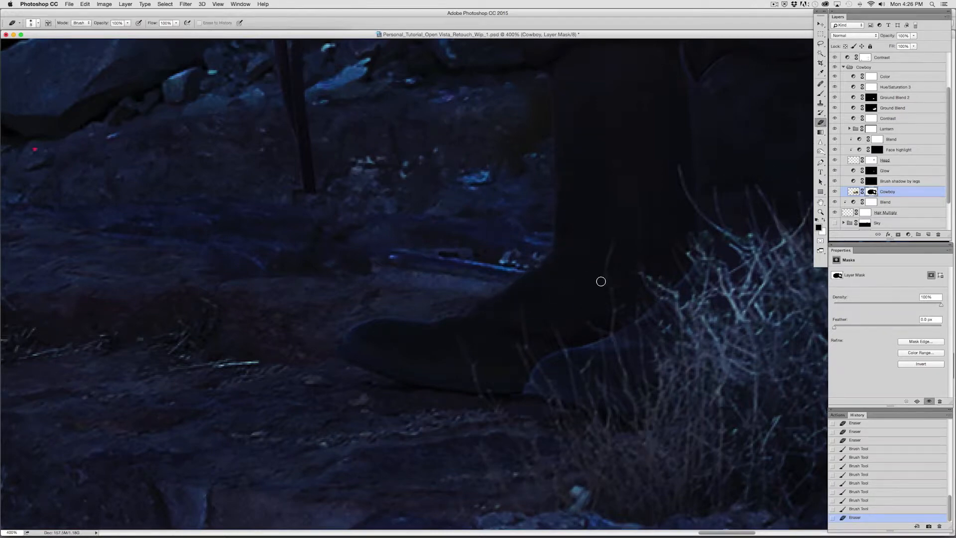
pyautogui.press('\\')
pyautogui.moveTo(505, 322); pyautogui.dragTo(529, 308)
pyautogui.press('\\')
pyautogui.moveTo(348, 277); pyautogui.dragTo(540, 292)
pyautogui.moveTo(589, 312); pyautogui.dragTo(463, 317)
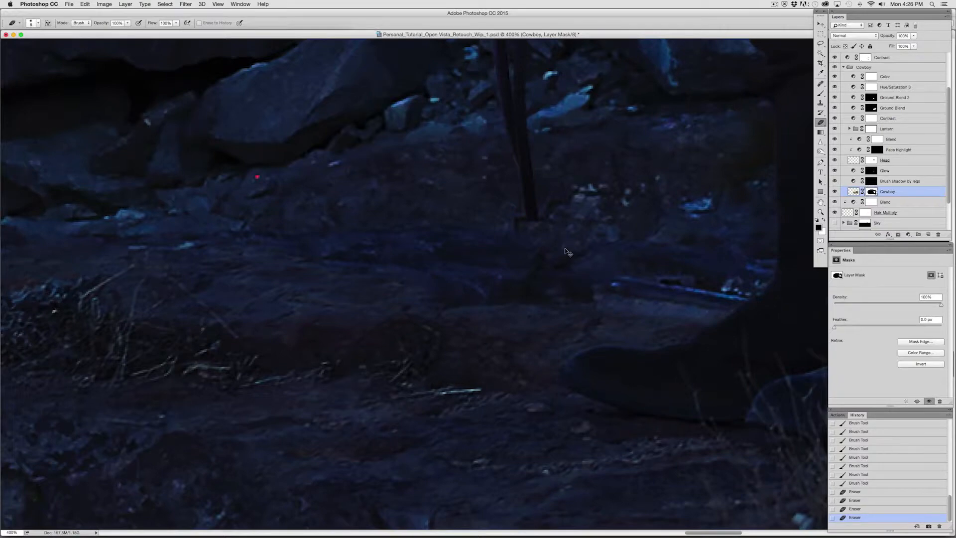
# Step: Review the cowboy and horse at reduced magnification, and examine the ground around the horse's legs at 200%
pyautogui.press('super+0')
pyautogui.press('super+plus')
pyautogui.press('super+plus')
pyautogui.press('super+plus')
pyautogui.press('super+plus')
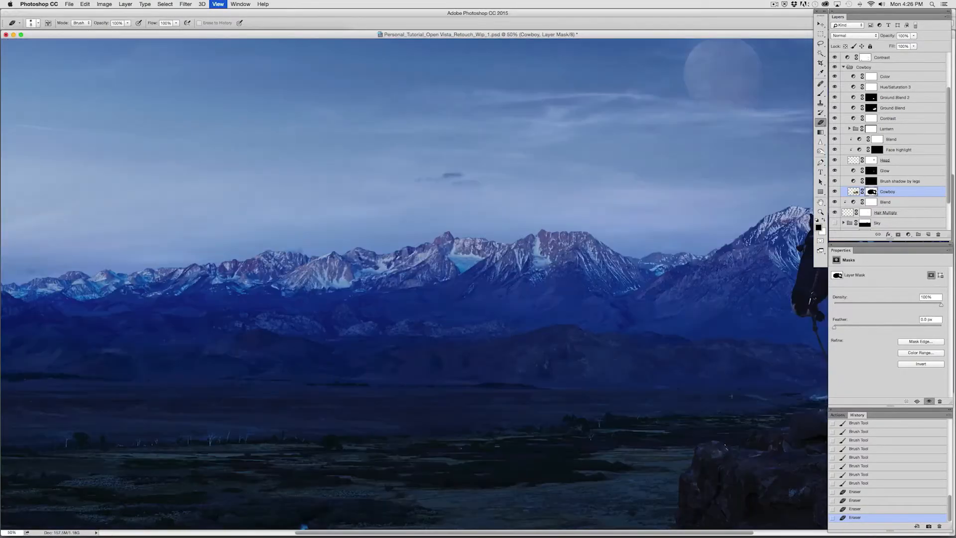
pyautogui.moveTo(747, 401); pyautogui.dragTo(175, 336)
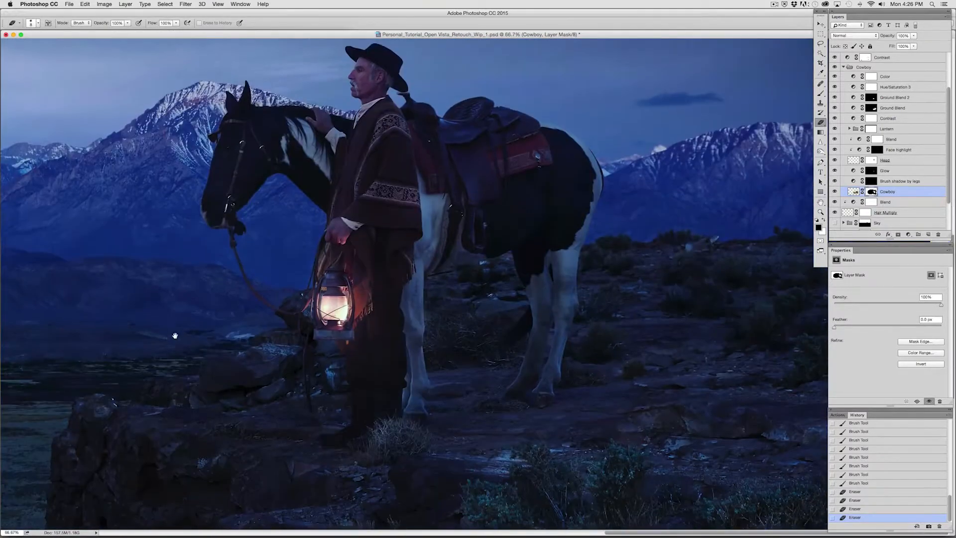
pyautogui.press('super+plus')
pyautogui.press('super+plus')
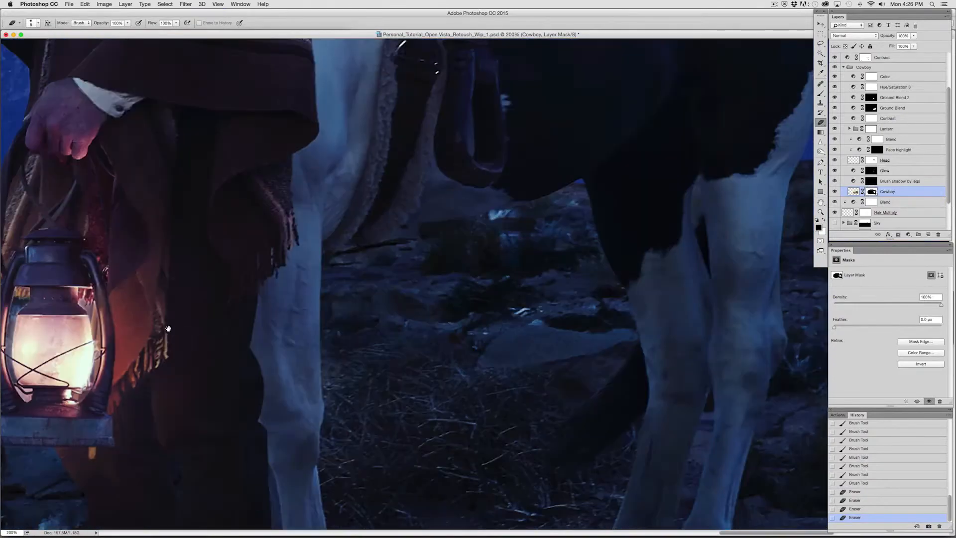
pyautogui.moveTo(611, 479); pyautogui.dragTo(472, 307)
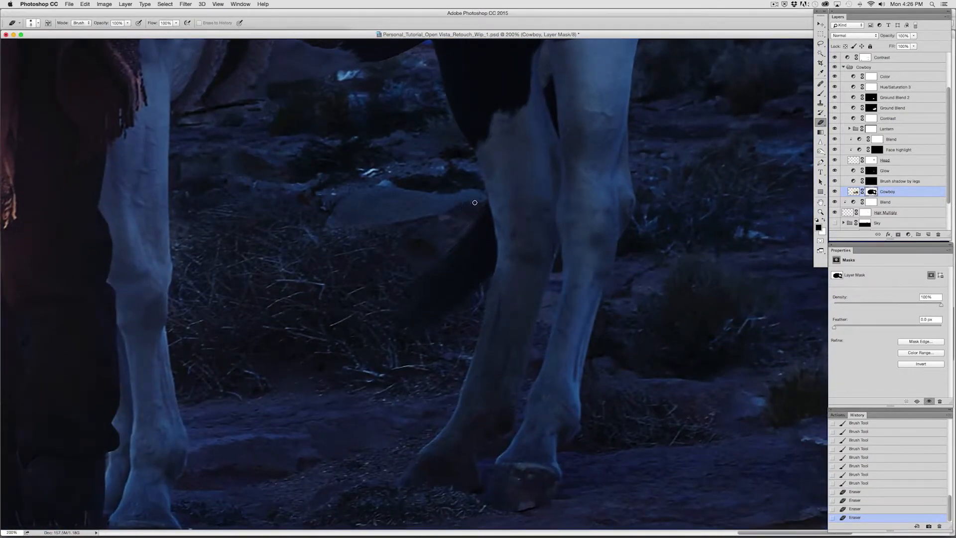
# Step: Compare the image with the Cowboy layer hidden and shown around the horse's hooves and the ground below
pyautogui.press('super+z')
pyautogui.click(835, 193)
pyautogui.click(835, 193)
pyautogui.scroll(-5, 769, 228)
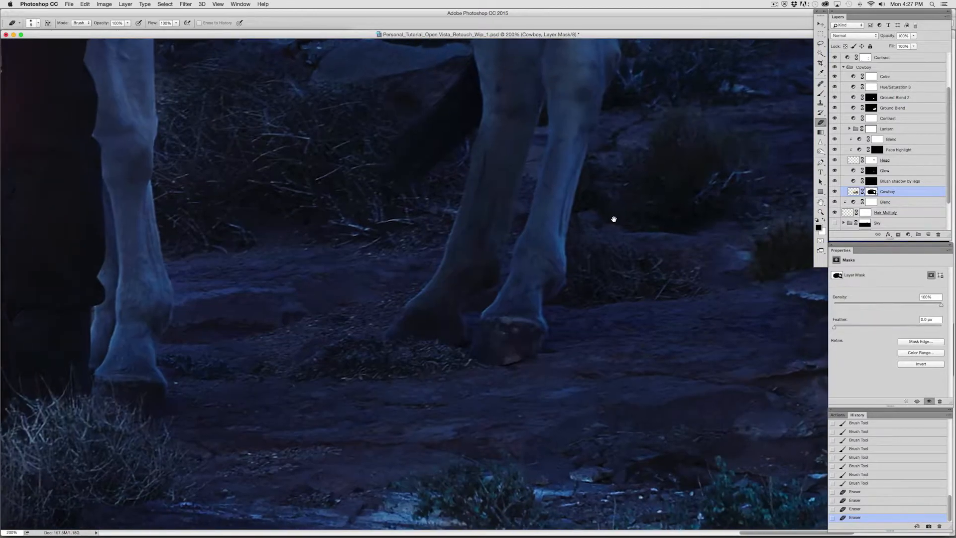
pyautogui.click(836, 192)
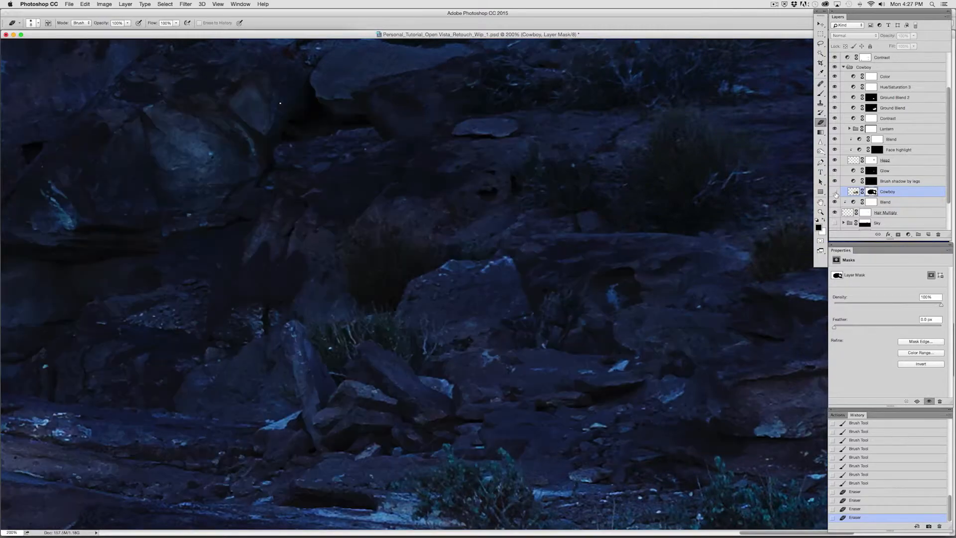
pyautogui.click(835, 192)
pyautogui.scroll(-5, 574, 192)
pyautogui.scroll(-3, 573, 192)
pyautogui.hscroll(3, 567, 184)
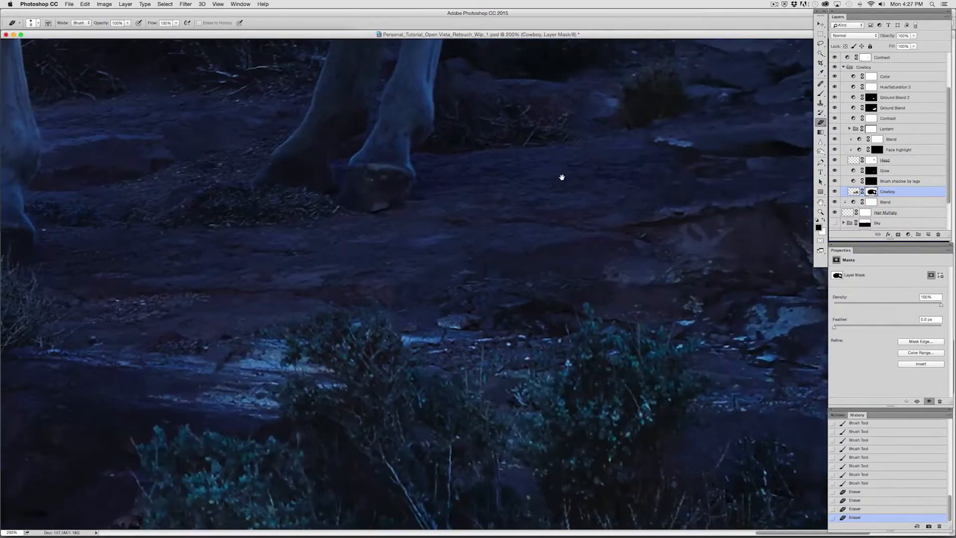
# Step: Erase on the Cowboy mask to clear the missed spot and reveal more ground around the brush beside the horse's hooves, using the overlay
pyautogui.press('\\')
pyautogui.press('\\')
pyautogui.press('\\')
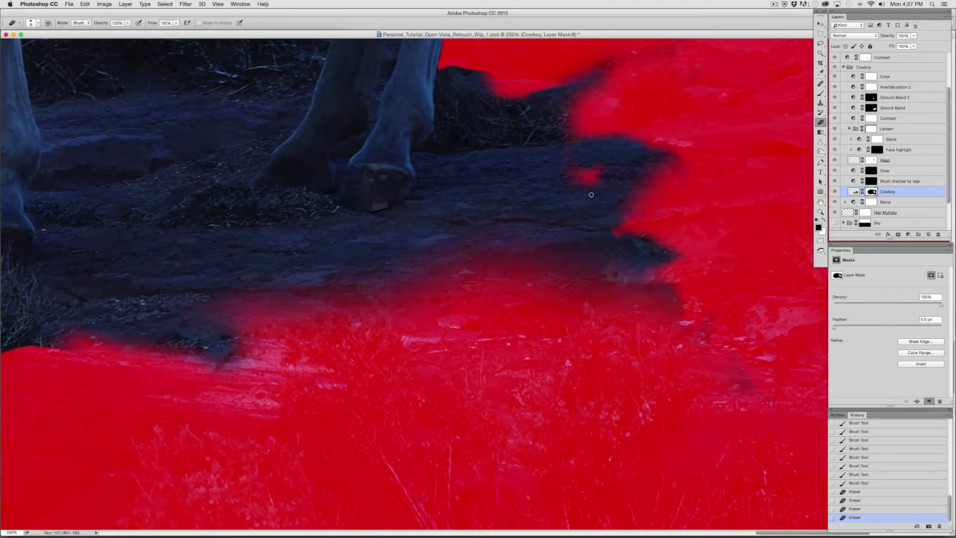
pyautogui.moveTo(569, 177); pyautogui.dragTo(596, 175)
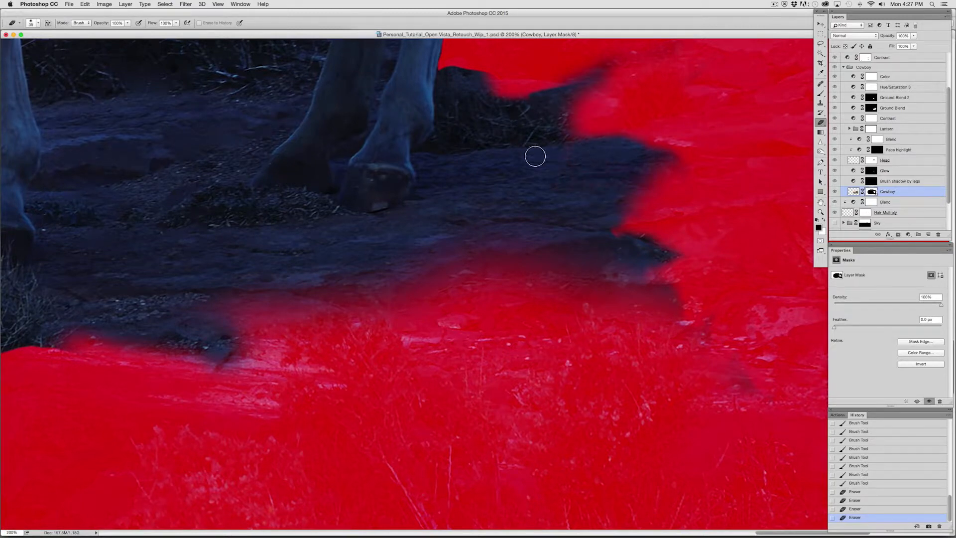
pyautogui.press('\\')
pyautogui.moveTo(488, 92)
pyautogui.mouseDown()
pyautogui.moveTo(526, 101)
pyautogui.moveTo(489, 77)
pyautogui.moveTo(553, 111)
pyautogui.mouseUp()
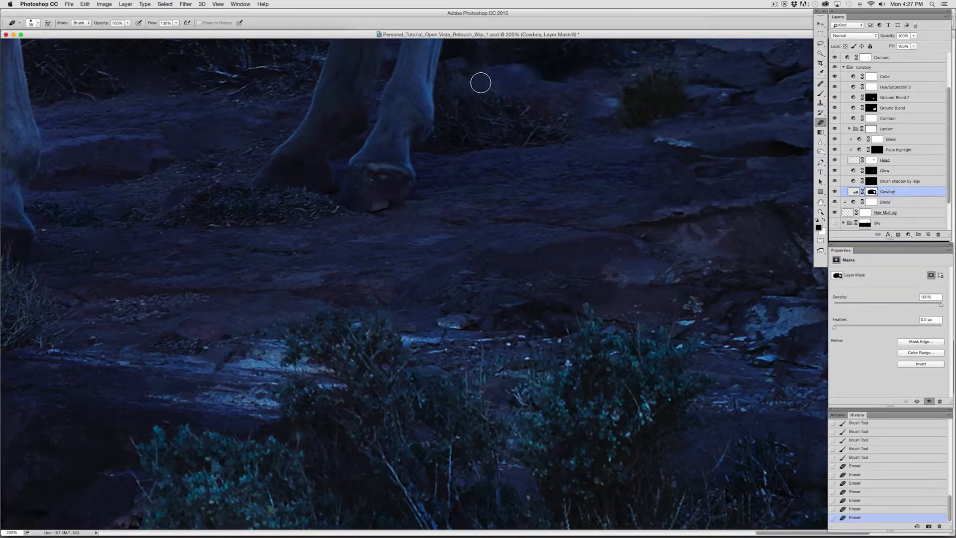
pyautogui.moveTo(564, 77)
pyautogui.mouseDown()
pyautogui.moveTo(590, 125)
pyautogui.moveTo(562, 97)
pyautogui.moveTo(521, 110)
pyautogui.moveTo(562, 131)
pyautogui.moveTo(586, 160)
pyautogui.mouseUp()
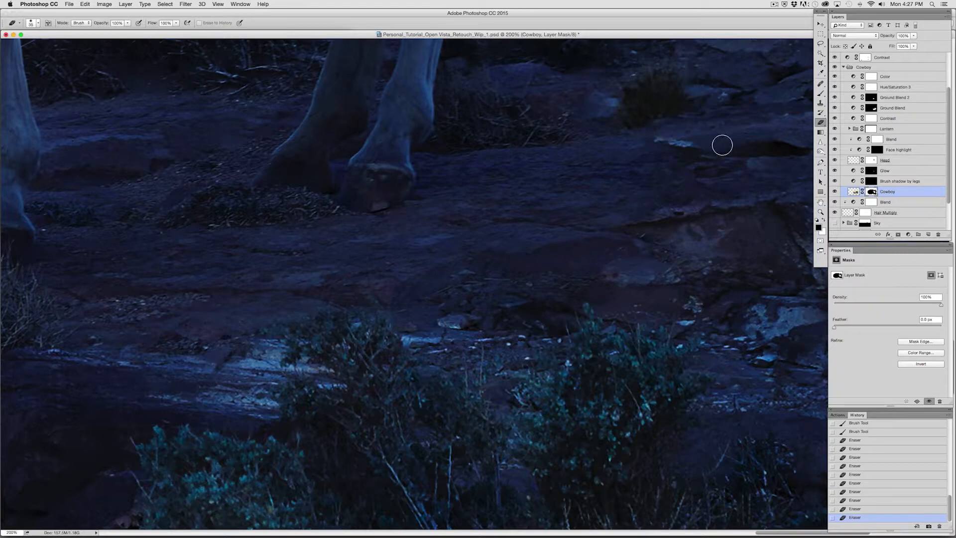
pyautogui.moveTo(722, 145)
pyautogui.mouseDown()
pyautogui.moveTo(635, 156)
pyautogui.moveTo(669, 142)
pyautogui.moveTo(637, 143)
pyautogui.moveTo(712, 141)
pyautogui.moveTo(699, 145)
pyautogui.moveTo(699, 159)
pyautogui.moveTo(662, 170)
pyautogui.moveTo(736, 181)
pyautogui.moveTo(628, 200)
pyautogui.moveTo(674, 196)
pyautogui.moveTo(654, 202)
pyautogui.moveTo(615, 200)
pyautogui.moveTo(709, 174)
pyautogui.mouseUp()
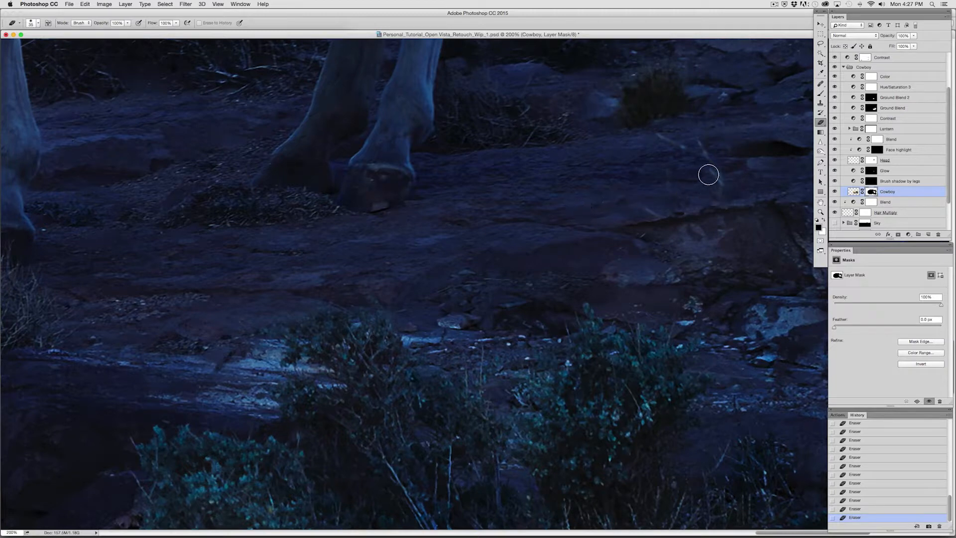
# Step: Refine the Cowboy mask edge on the rocky ground beside the hooves by painting and erasing at 100% opacity, checking with the overlay
pyautogui.click(821, 93)
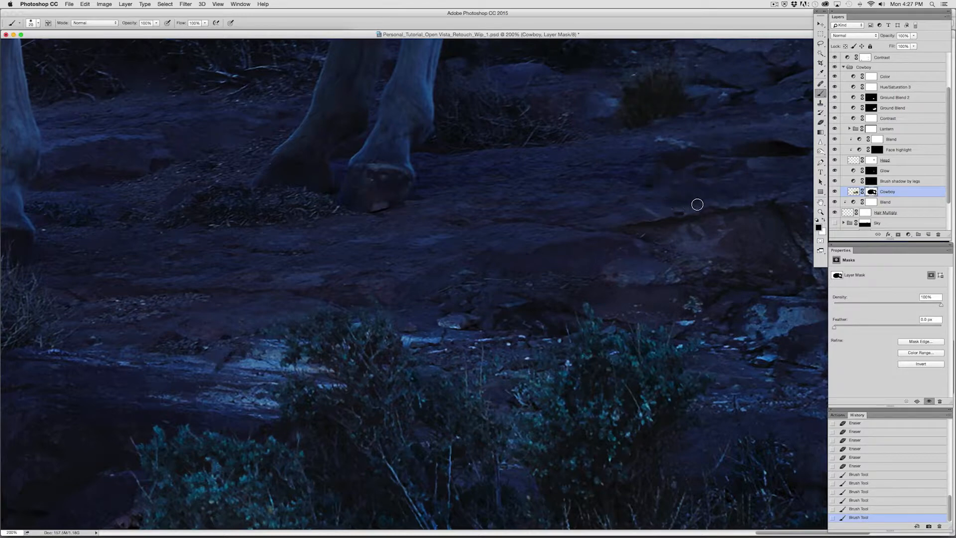
pyautogui.moveTo(618, 160)
pyautogui.mouseDown()
pyautogui.moveTo(638, 151)
pyautogui.moveTo(597, 181)
pyautogui.moveTo(624, 162)
pyautogui.mouseUp()
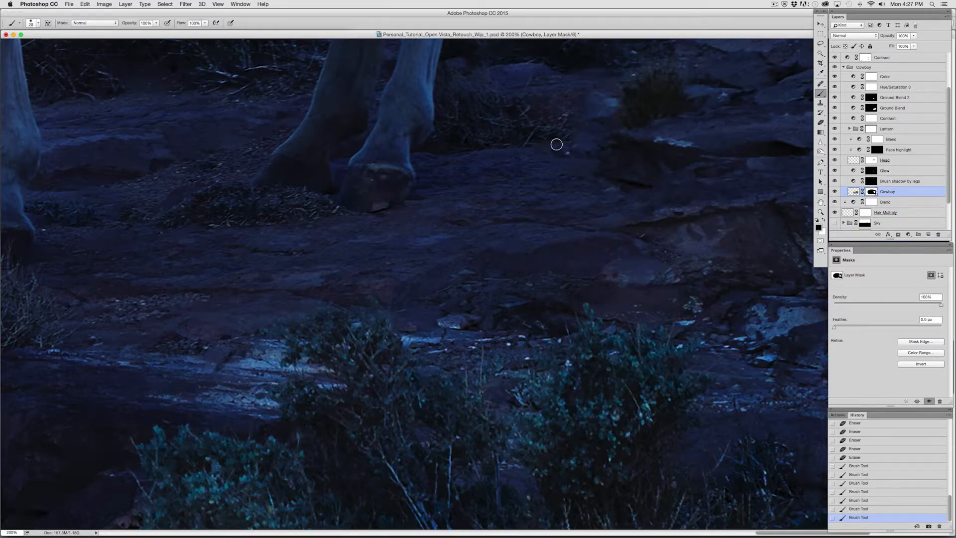
pyautogui.click(821, 122)
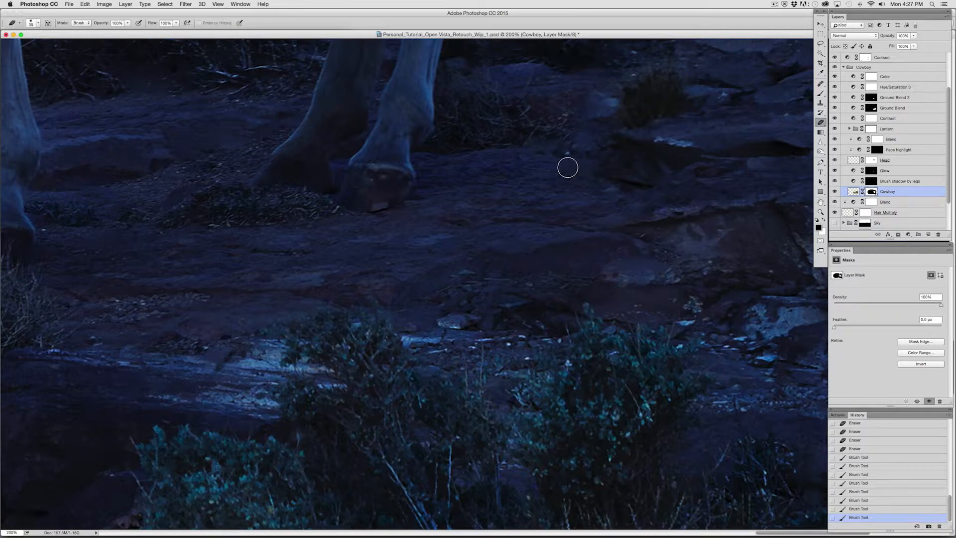
pyautogui.moveTo(567, 167); pyautogui.dragTo(571, 188)
pyautogui.moveTo(634, 189); pyautogui.dragTo(622, 188)
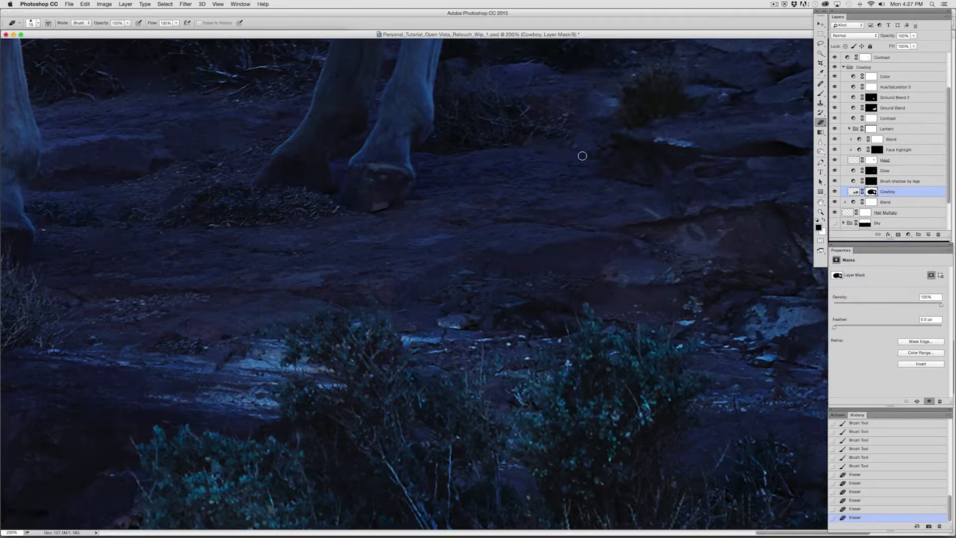
pyautogui.press('\\')
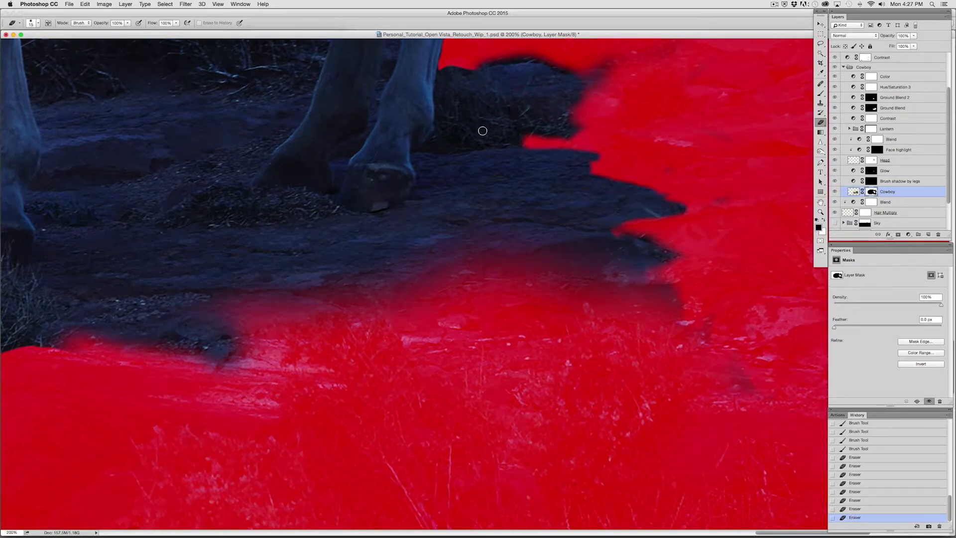
# Step: Paint over the leftover unmasked patches in the ground beyond the horse on the Cowboy mask, using the overlay to find them
pyautogui.click(821, 93)
pyautogui.moveTo(695, 75)
pyautogui.mouseDown()
pyautogui.moveTo(772, 134)
pyautogui.moveTo(438, 314)
pyautogui.mouseUp()
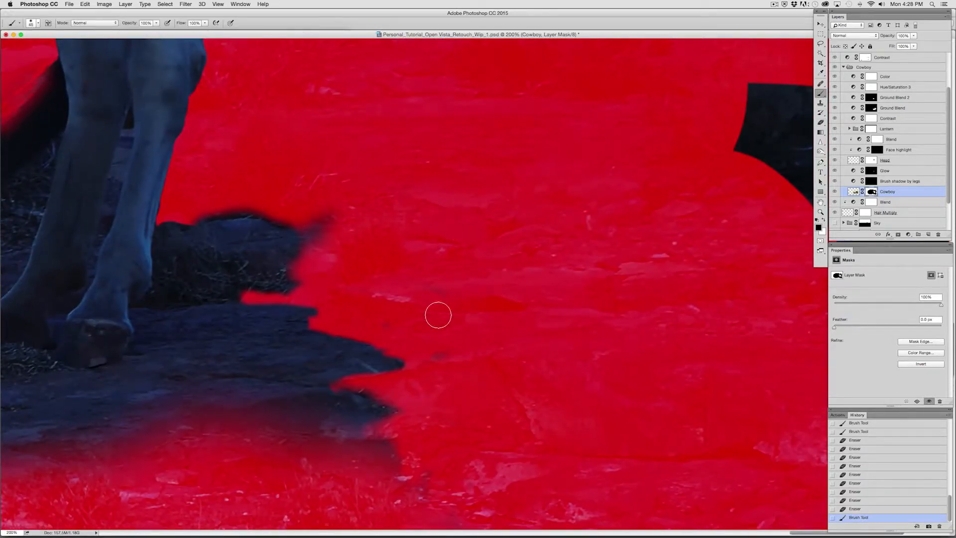
pyautogui.moveTo(439, 497)
pyautogui.mouseDown()
pyautogui.moveTo(521, 119)
pyautogui.moveTo(593, 130)
pyautogui.mouseUp()
pyautogui.moveTo(539, 331)
pyautogui.mouseDown()
pyautogui.moveTo(540, 299)
pyautogui.moveTo(587, 294)
pyautogui.moveTo(499, 314)
pyautogui.mouseUp()
pyautogui.moveTo(766, 396)
pyautogui.mouseDown()
pyautogui.moveTo(399, 396)
pyautogui.moveTo(435, 450)
pyautogui.moveTo(487, 424)
pyautogui.mouseUp()
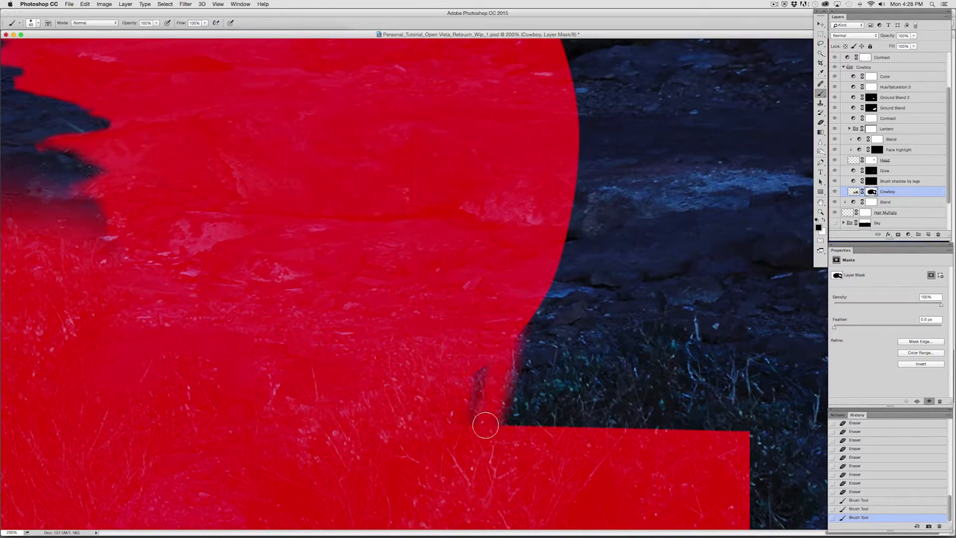
pyautogui.moveTo(299, 343); pyautogui.dragTo(710, 327)
pyautogui.moveTo(71, 271); pyautogui.dragTo(485, 333)
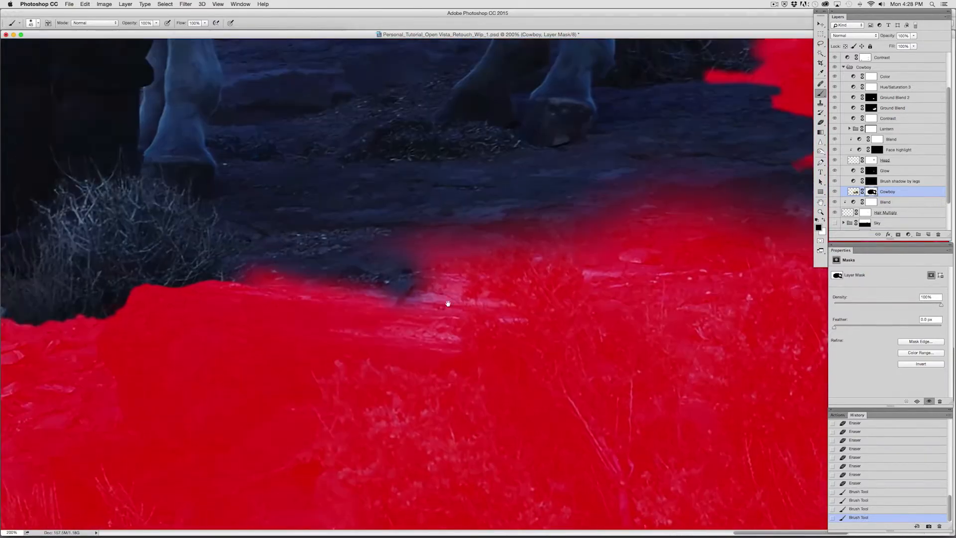
pyautogui.moveTo(243, 288); pyautogui.dragTo(284, 330)
# Step: Erase with a small eraser on the Cowboy mask where the ground meets the light rock streak below the hooves, comparing with the overlay
pyautogui.press('\\')
pyautogui.press('\\')
pyautogui.press('\\')
pyautogui.press('e')
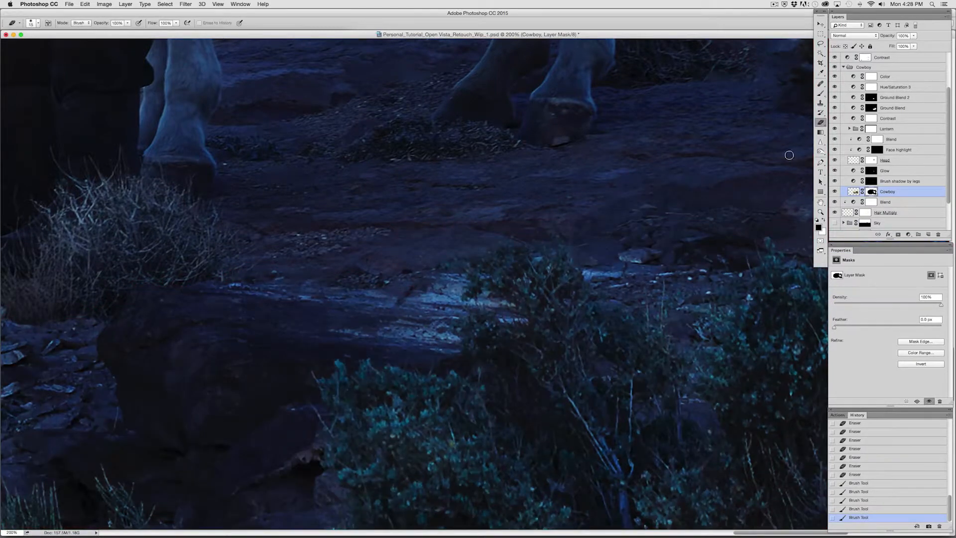
pyautogui.press('\\')
pyautogui.press('\\')
pyautogui.click(464, 259)
pyautogui.moveTo(410, 266)
pyautogui.mouseDown()
pyautogui.moveTo(440, 267)
pyautogui.moveTo(338, 277)
pyautogui.mouseUp()
pyautogui.click(339, 266)
pyautogui.press('\\')
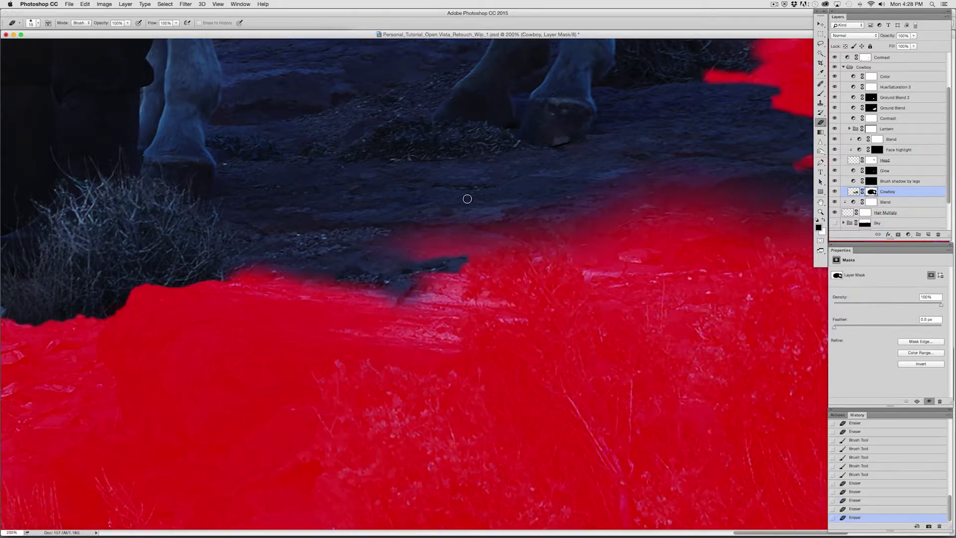
# Step: Enlarge the eraser and reveal the Cowboy layer's ground above the bush below the hooves, removing the soft mask edge
pyautogui.press(']')
pyautogui.press(']')
pyautogui.press(']')
pyautogui.press(']')
pyautogui.press(']')
pyautogui.press(']')
pyautogui.moveTo(532, 199)
pyautogui.mouseDown()
pyautogui.moveTo(449, 248)
pyautogui.moveTo(382, 254)
pyautogui.mouseUp()
pyautogui.moveTo(460, 237); pyautogui.dragTo(453, 247)
pyautogui.press('\\')
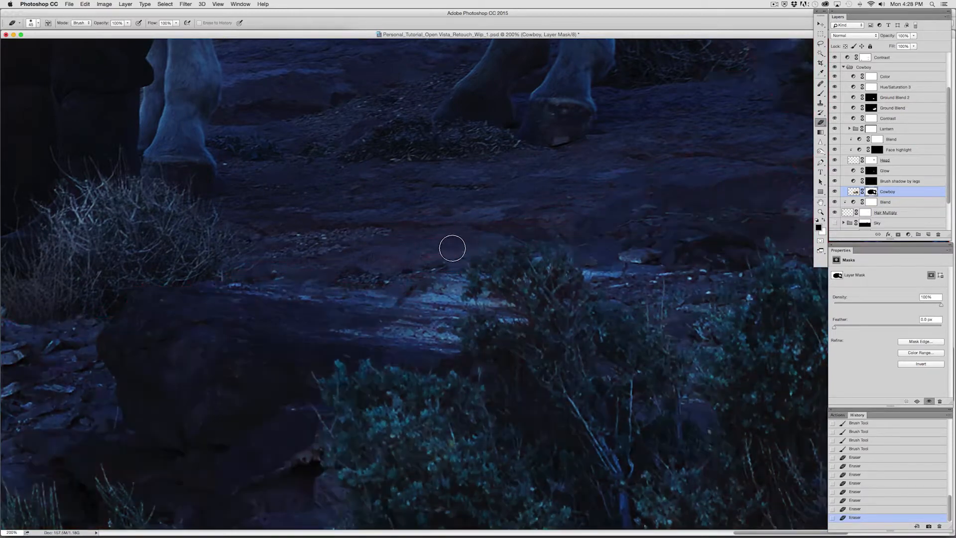
# Step: Erase the remaining soft mask edge along the rock ledge beneath the horse's hooves on the Cowboy layer, checking with the overlay
pyautogui.moveTo(508, 207); pyautogui.dragTo(477, 223)
pyautogui.moveTo(631, 193); pyautogui.dragTo(794, 190)
pyautogui.press('\\')
pyautogui.press('\\')
pyautogui.moveTo(555, 200); pyautogui.dragTo(592, 202)
pyautogui.press('\\')
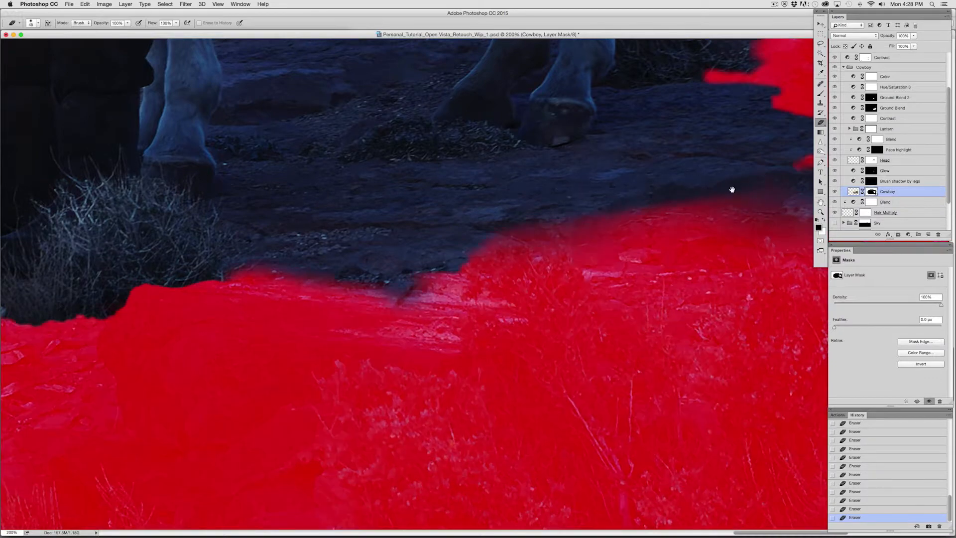
pyautogui.moveTo(732, 188); pyautogui.dragTo(386, 224)
pyautogui.press('\\')
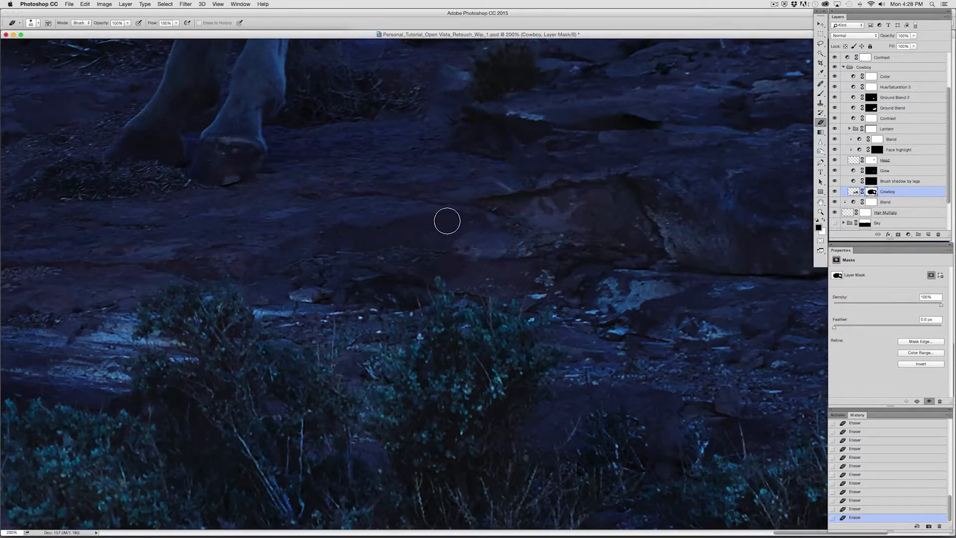
# Step: Check the ground blend with the Cowboy mask overlay, and review the full composite and the foreground rocks at 66.7%
pyautogui.press('\\')
pyautogui.press('\\')
pyautogui.press('\\')
pyautogui.press('\\')
pyautogui.press('\\')
pyautogui.press('\\')
pyautogui.press('super+0')
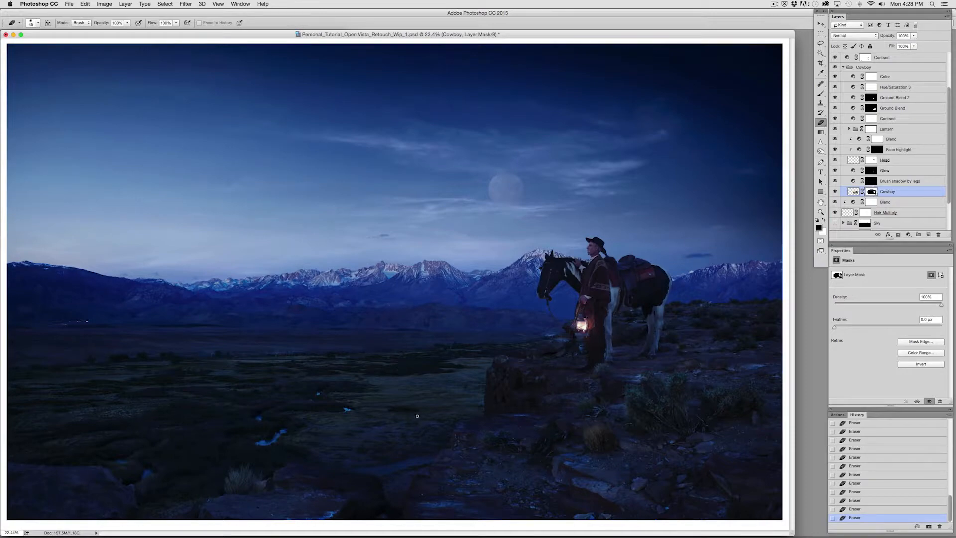
pyautogui.press('super+plus')
pyautogui.press('super+plus')
pyautogui.press('super+plus')
pyautogui.press('super+plus')
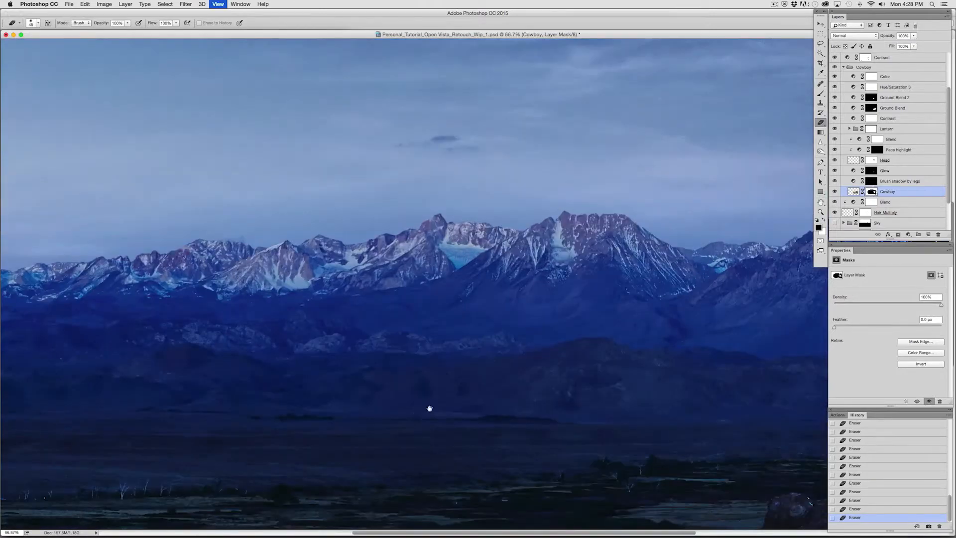
pyautogui.moveTo(483, 282); pyautogui.dragTo(461, 47)
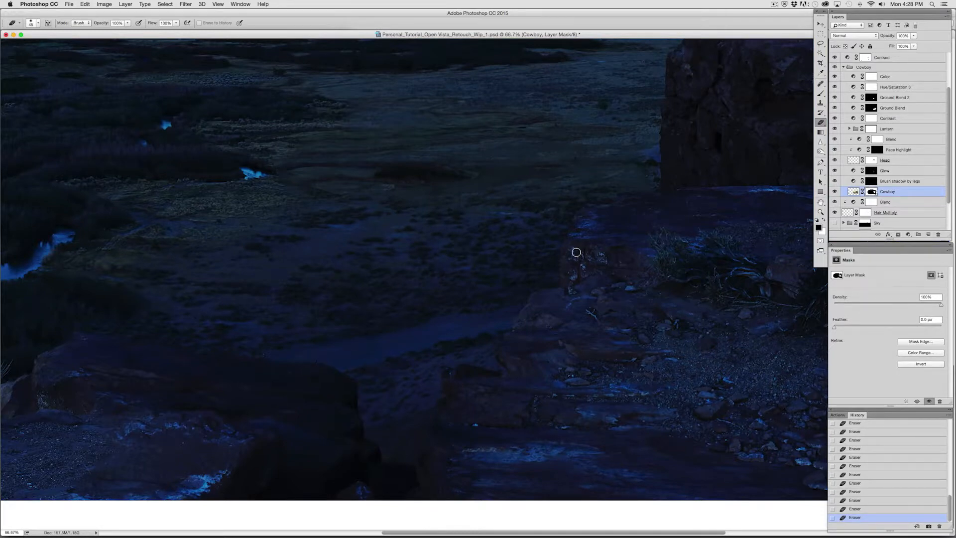
# Step: Expand the Backplate group and compare the foreground with the Right side layer hidden and shown
pyautogui.moveTo(950, 195); pyautogui.dragTo(916, 247)
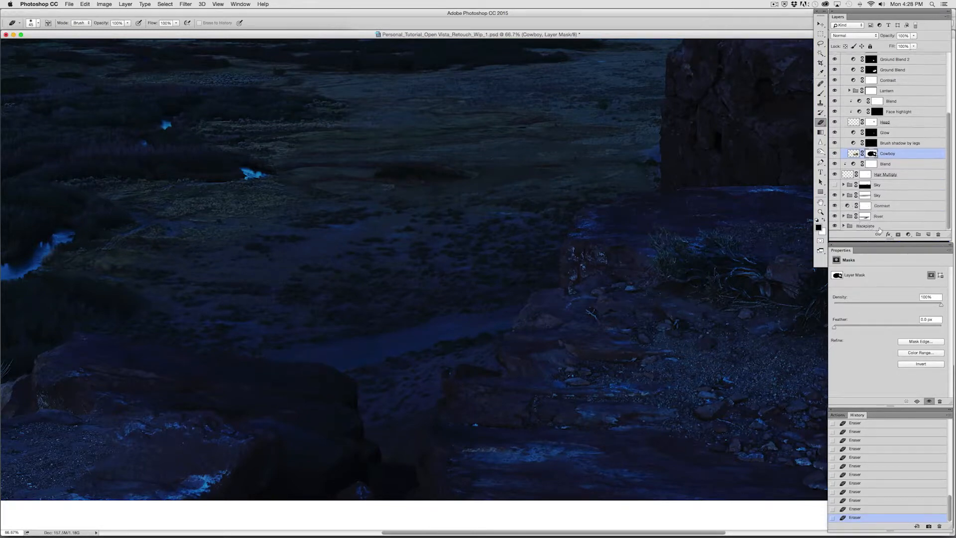
pyautogui.click(844, 226)
pyautogui.scroll(-4, 926, 219)
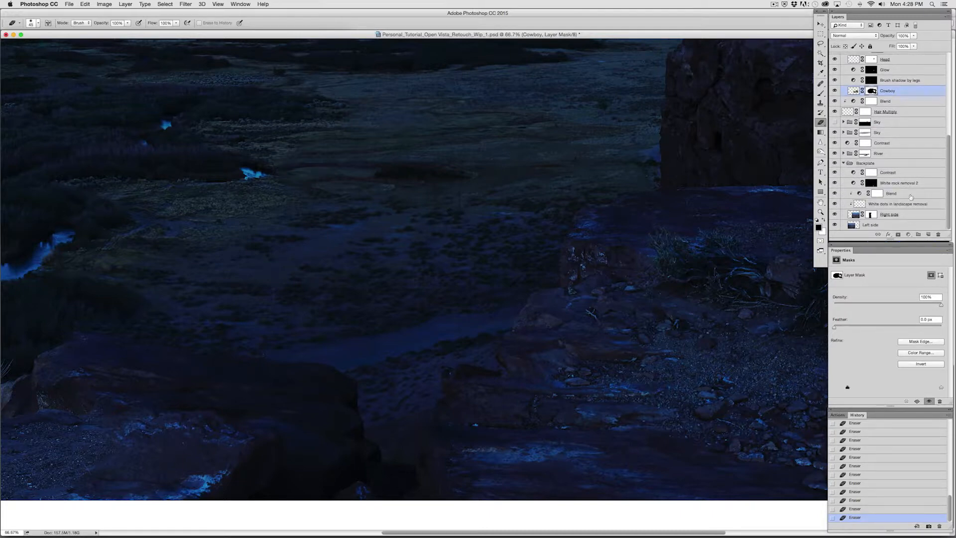
pyautogui.click(883, 172)
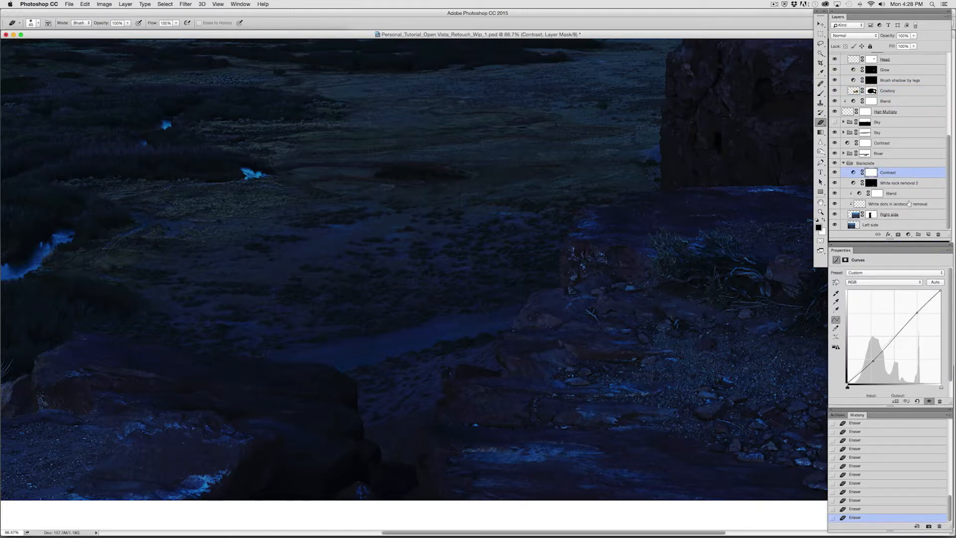
pyautogui.click(835, 215)
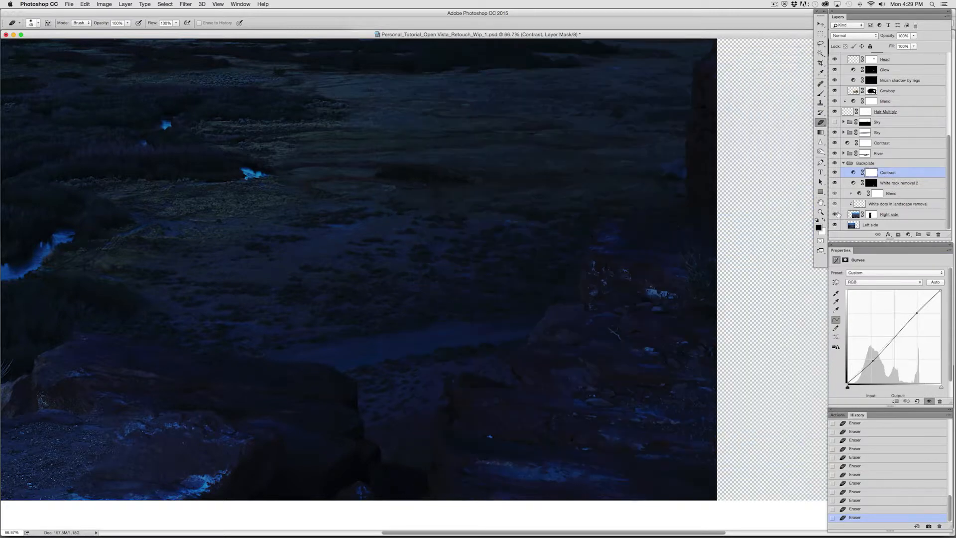
pyautogui.click(836, 215)
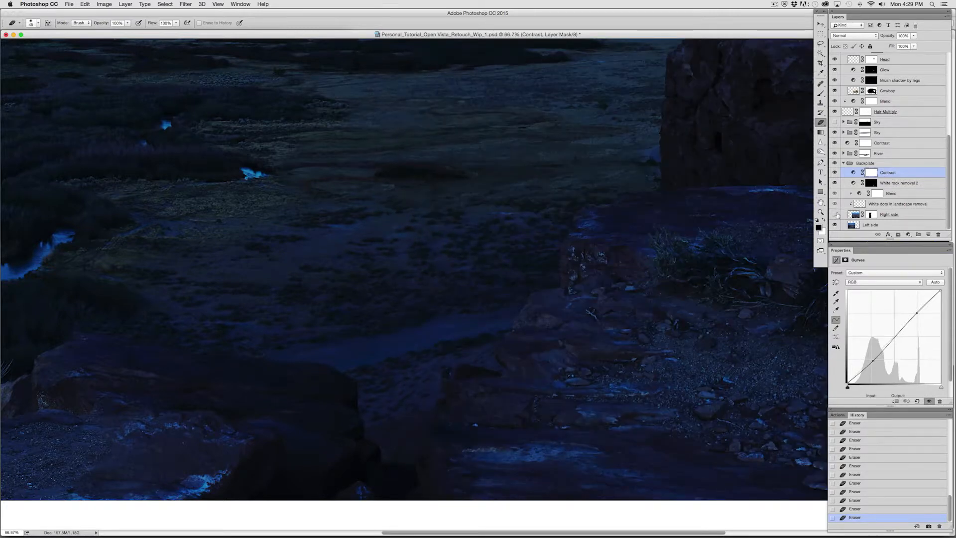
pyautogui.click(835, 215)
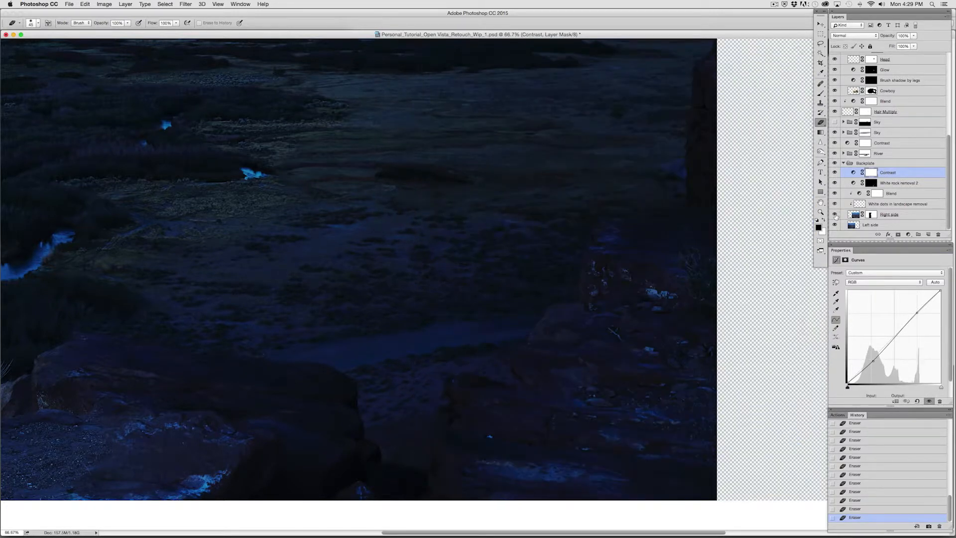
pyautogui.click(835, 215)
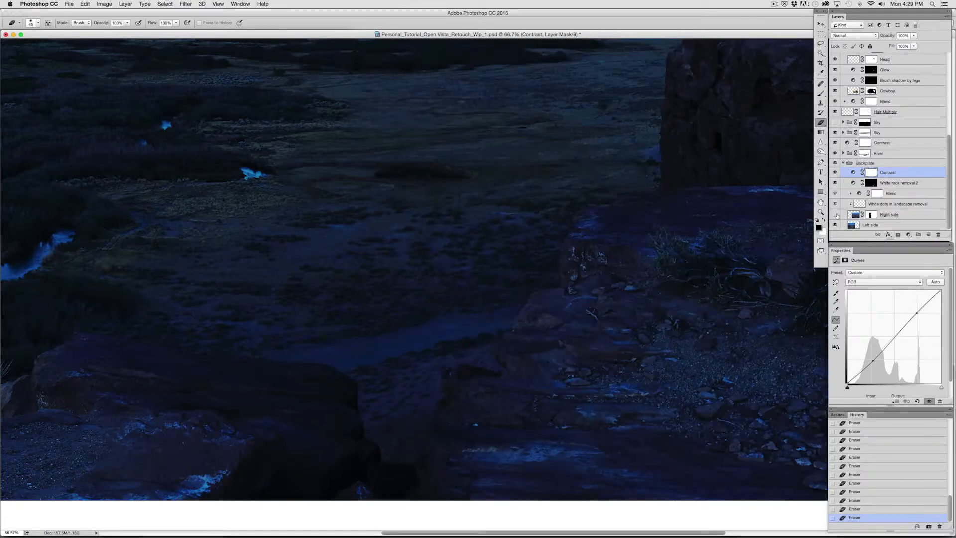
pyautogui.click(835, 214)
pyautogui.click(835, 215)
# Step: Erase on the Right side layer's mask along the dark foreground rock's vertical edge, checking the seam with the overlay
pyautogui.click(870, 214)
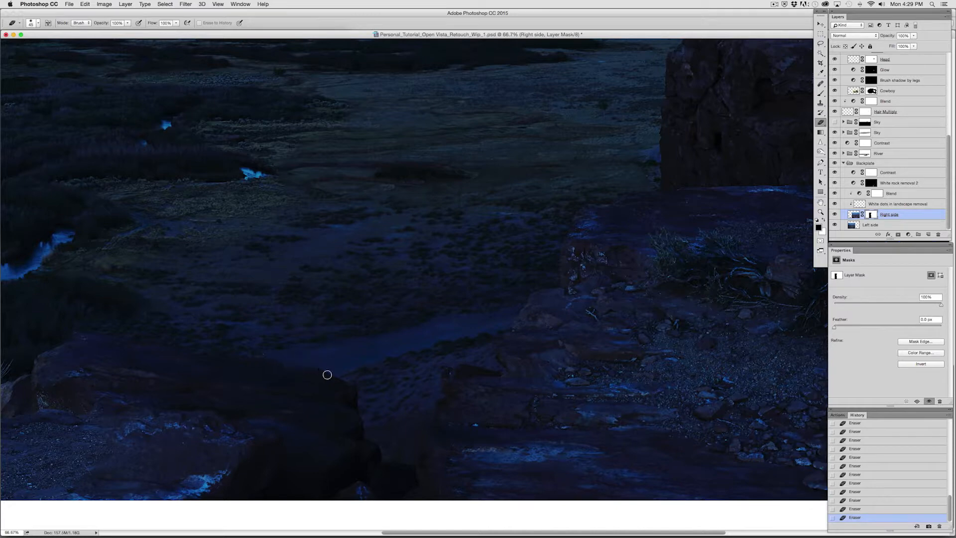
pyautogui.moveTo(356, 394)
pyautogui.mouseDown()
pyautogui.moveTo(420, 378)
pyautogui.moveTo(345, 422)
pyautogui.moveTo(424, 397)
pyautogui.moveTo(380, 432)
pyautogui.moveTo(410, 428)
pyautogui.moveTo(343, 483)
pyautogui.moveTo(412, 443)
pyautogui.moveTo(362, 500)
pyautogui.moveTo(429, 506)
pyautogui.mouseUp()
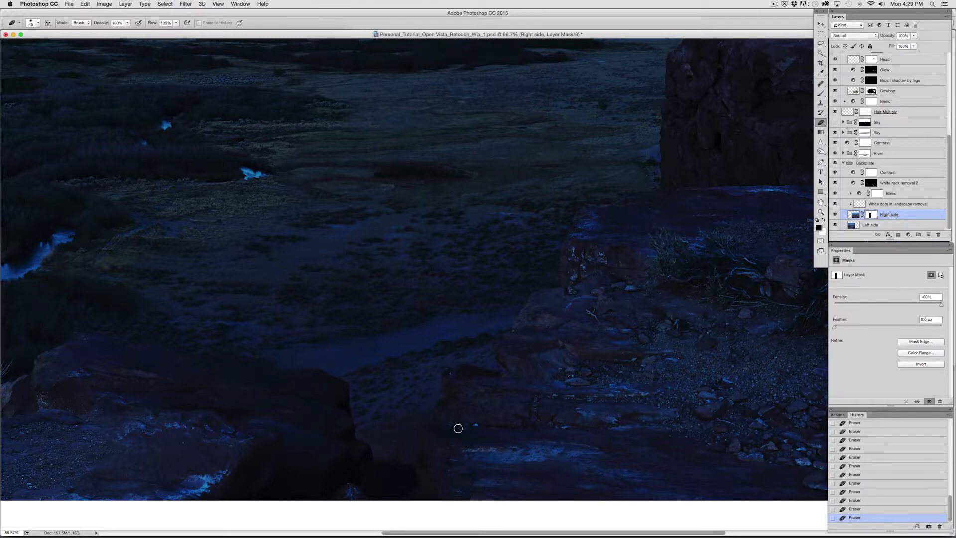
pyautogui.press('\\')
pyautogui.moveTo(435, 391)
pyautogui.mouseDown()
pyautogui.moveTo(411, 408)
pyautogui.moveTo(383, 481)
pyautogui.moveTo(386, 400)
pyautogui.moveTo(361, 500)
pyautogui.moveTo(362, 428)
pyautogui.moveTo(372, 485)
pyautogui.moveTo(337, 483)
pyautogui.moveTo(336, 381)
pyautogui.moveTo(341, 432)
pyautogui.mouseUp()
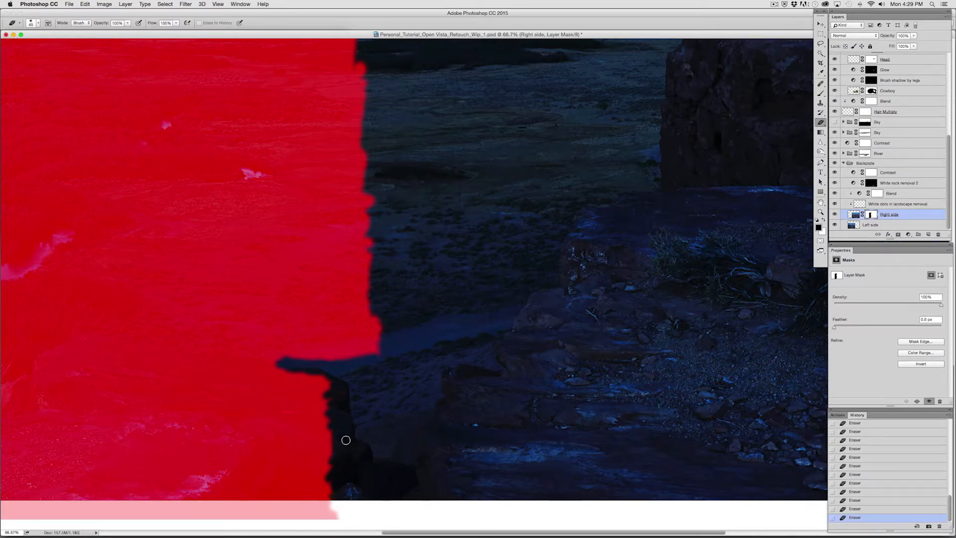
pyautogui.press('\\')
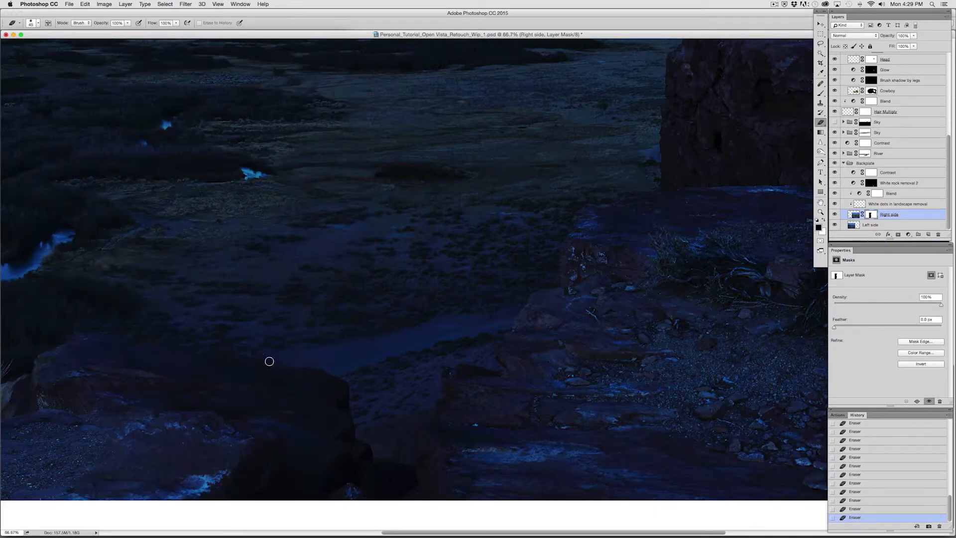
# Step: Paint with a smaller brush on the Right side mask along the dark foreground rock's upper edge to clean up the seam
pyautogui.press('b')
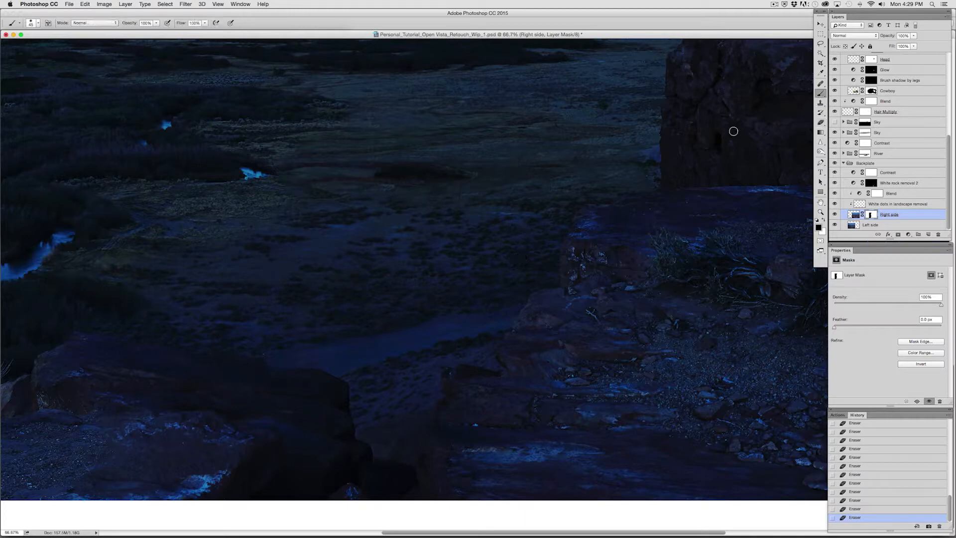
pyautogui.moveTo(264, 367)
pyautogui.mouseDown()
pyautogui.moveTo(253, 373)
pyautogui.moveTo(309, 376)
pyautogui.moveTo(284, 374)
pyautogui.moveTo(549, 258)
pyautogui.mouseUp()
pyautogui.press('[')
pyautogui.press('super+plus')
pyautogui.press('super+plus')
pyautogui.press('super+plus')
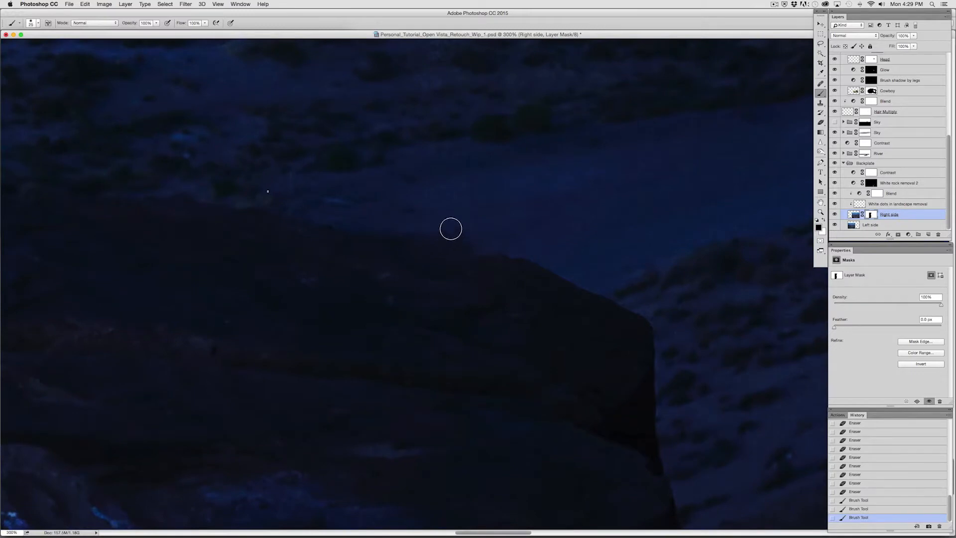
pyautogui.press('[')
pyautogui.press('[')
pyautogui.press('[')
pyautogui.click(468, 232)
# Step: Erase with a much smaller eraser along the dark foreground rock's upper ridge on the Right side mask, and display the mask overlay
pyautogui.click(821, 122)
pyautogui.press('[')
pyautogui.press('[')
pyautogui.press('[')
pyautogui.press('[')
pyautogui.press('[')
pyautogui.press('[')
pyautogui.press('[')
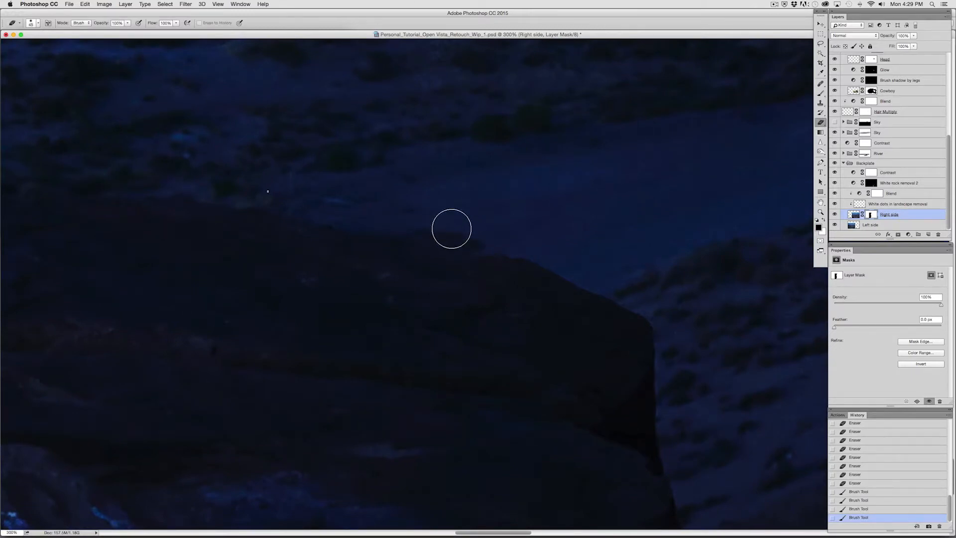
pyautogui.moveTo(484, 239)
pyautogui.mouseDown()
pyautogui.moveTo(393, 222)
pyautogui.moveTo(488, 245)
pyautogui.moveTo(480, 245)
pyautogui.mouseUp()
pyautogui.moveTo(455, 246); pyautogui.dragTo(524, 244)
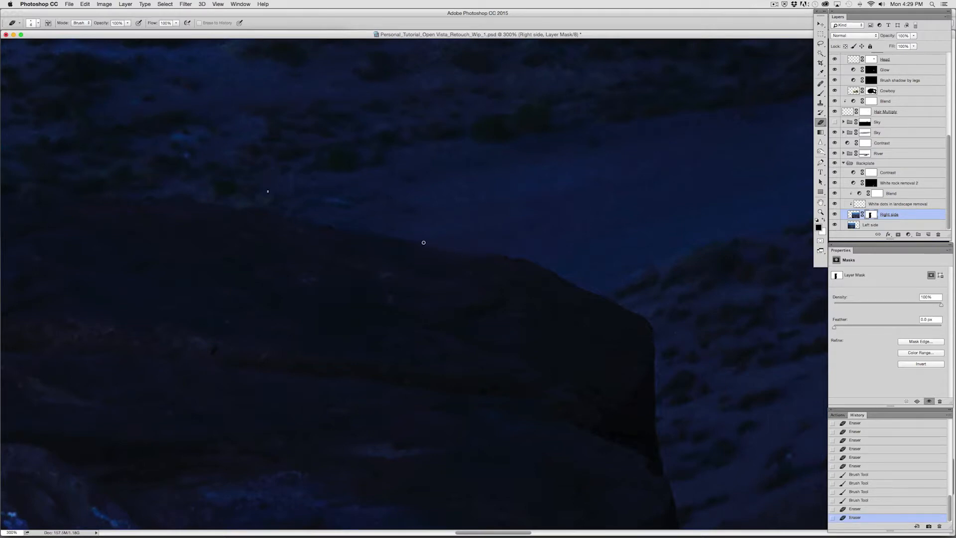
pyautogui.moveTo(424, 243); pyautogui.dragTo(333, 222)
pyautogui.press('\\')
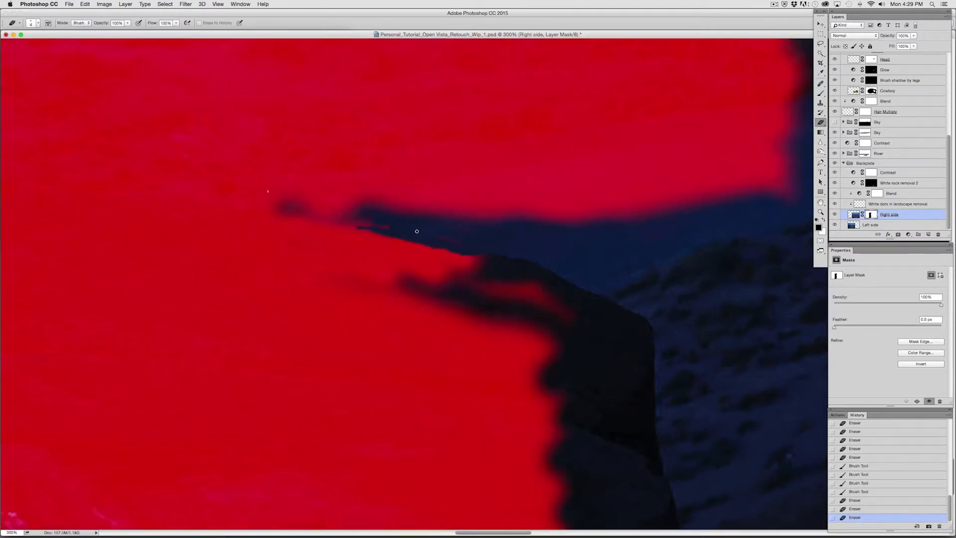
# Step: Erase the leftover masked streaks just above the rock's ridge on the Right side mask, and compare the seam with and without the overlay
pyautogui.moveTo(454, 241); pyautogui.dragTo(561, 211)
pyautogui.press(']')
pyautogui.press(']')
pyautogui.press(']')
pyautogui.press(']')
pyautogui.press(']')
pyautogui.moveTo(383, 226); pyautogui.dragTo(468, 241)
pyautogui.press('b')
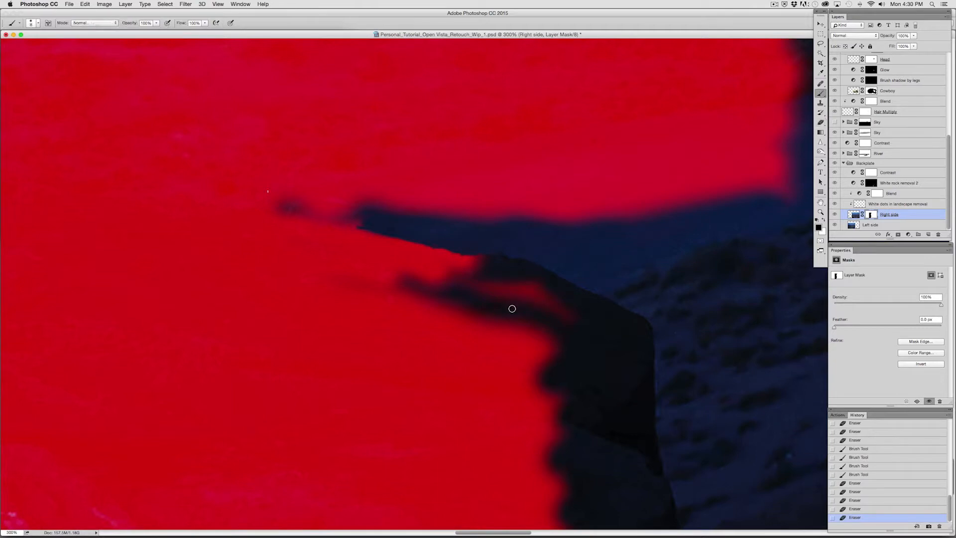
pyautogui.press('\\')
pyautogui.press('\\')
pyautogui.press('\\')
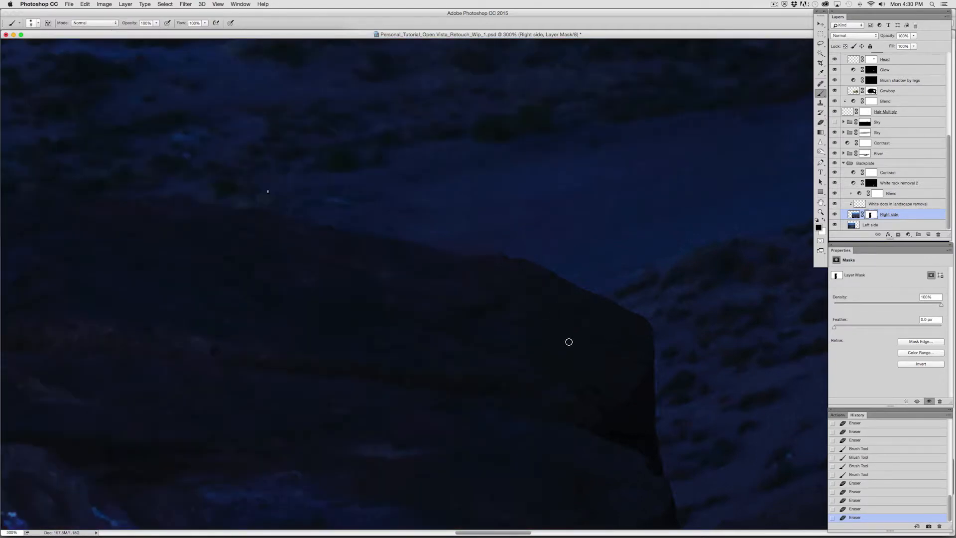
# Step: Dab the Right side mask on the dark rock's face with a larger brush and erase the mask beside the rock's vertical edge
pyautogui.press(']')
pyautogui.press(']')
pyautogui.press(']')
pyautogui.press(']')
pyautogui.press(']')
pyautogui.click(599, 425)
pyautogui.click(821, 122)
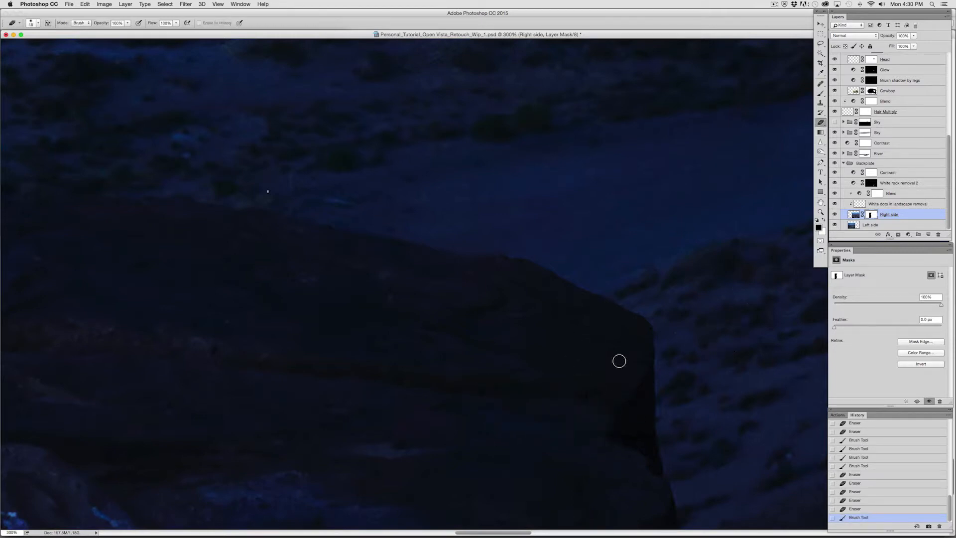
pyautogui.moveTo(597, 390)
pyautogui.mouseDown()
pyautogui.moveTo(611, 461)
pyautogui.moveTo(594, 428)
pyautogui.mouseUp()
# Step: Erase the Right side mask across the dark rock's face with a much larger soft eraser, checking the coverage with the overlay
pyautogui.press(']')
pyautogui.press(']')
pyautogui.press(']')
pyautogui.press(']')
pyautogui.press(']')
pyautogui.press(']')
pyautogui.press(']')
pyautogui.press(']')
pyautogui.press(']')
pyautogui.press(']')
pyautogui.press(']')
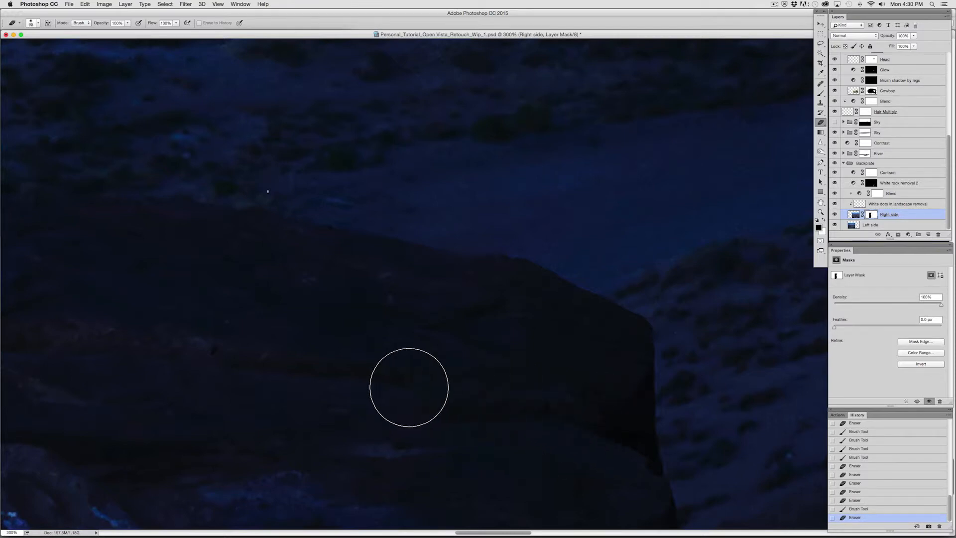
pyautogui.moveTo(271, 370)
pyautogui.mouseDown()
pyautogui.moveTo(474, 352)
pyautogui.moveTo(506, 337)
pyautogui.moveTo(341, 286)
pyautogui.mouseUp()
pyautogui.press('\\')
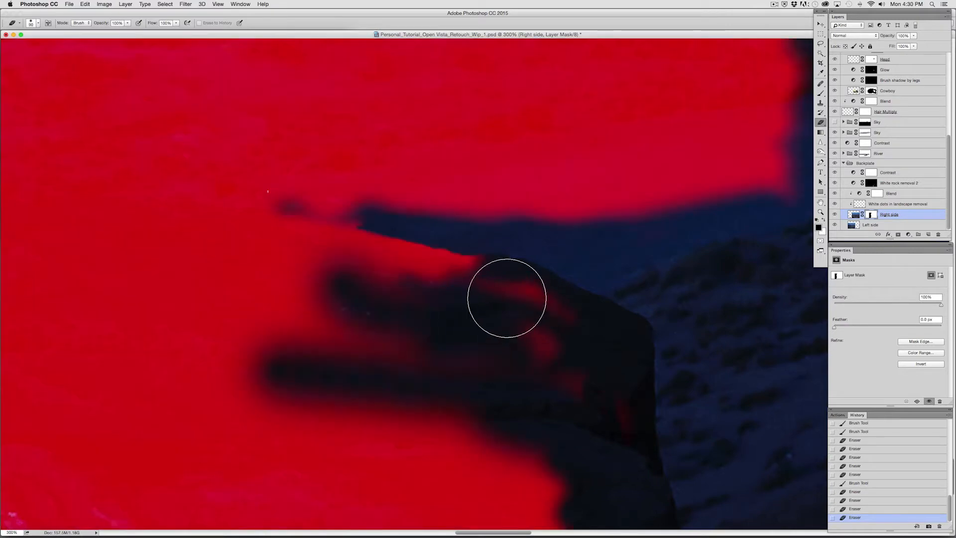
pyautogui.moveTo(559, 370)
pyautogui.mouseDown()
pyautogui.moveTo(515, 289)
pyautogui.moveTo(530, 329)
pyautogui.moveTo(482, 326)
pyautogui.moveTo(378, 346)
pyautogui.moveTo(615, 423)
pyautogui.moveTo(467, 394)
pyautogui.moveTo(577, 433)
pyautogui.moveTo(672, 435)
pyautogui.moveTo(694, 336)
pyautogui.mouseUp()
pyautogui.press('\\')
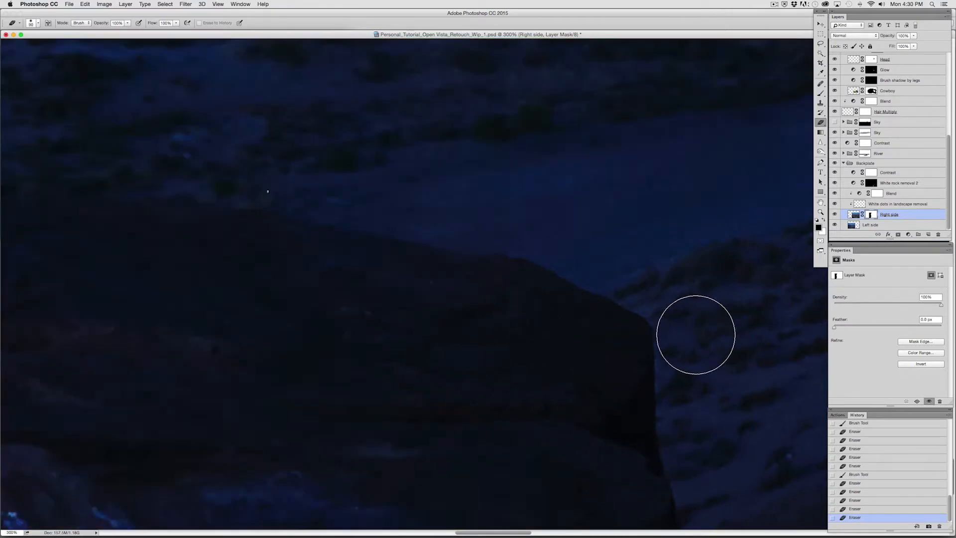
# Step: Erase a spot at the ridge's far end on the Right side mask, and paint the mask back there and across the rock face
pyautogui.press('\\')
pyautogui.press('\\')
pyautogui.press('\\')
pyautogui.press('\\')
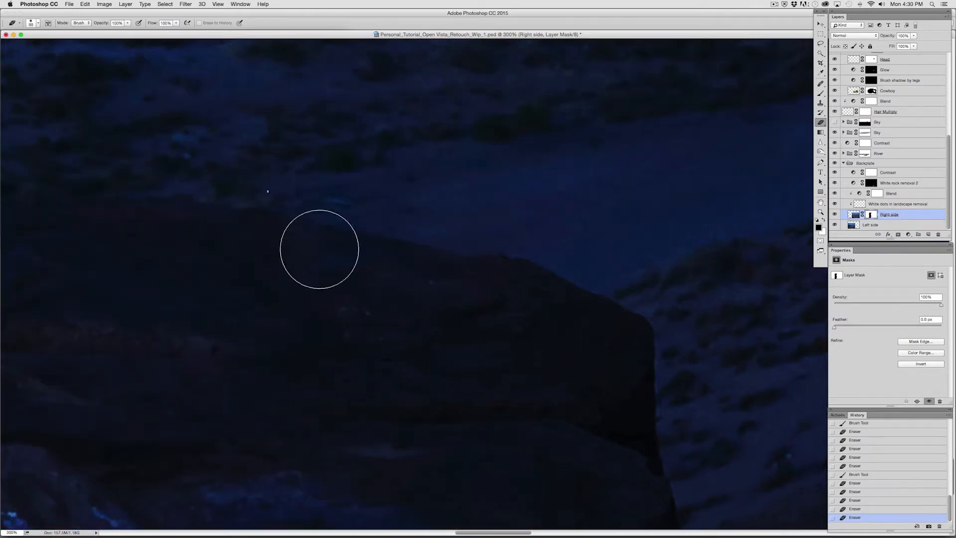
pyautogui.press('\\')
pyautogui.click(286, 205)
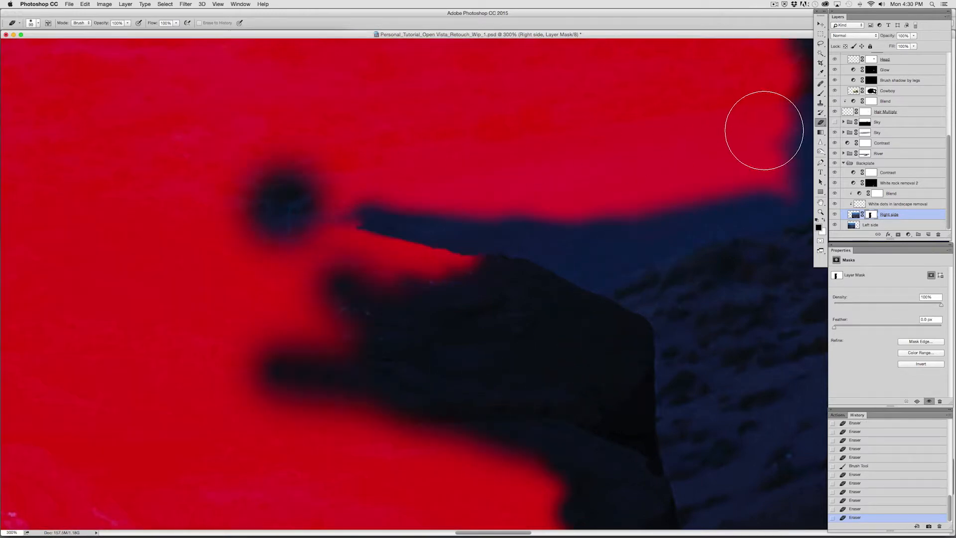
pyautogui.click(821, 94)
pyautogui.moveTo(274, 228)
pyautogui.mouseDown()
pyautogui.moveTo(303, 212)
pyautogui.moveTo(314, 225)
pyautogui.moveTo(286, 272)
pyautogui.moveTo(194, 332)
pyautogui.mouseUp()
pyautogui.press('\\')
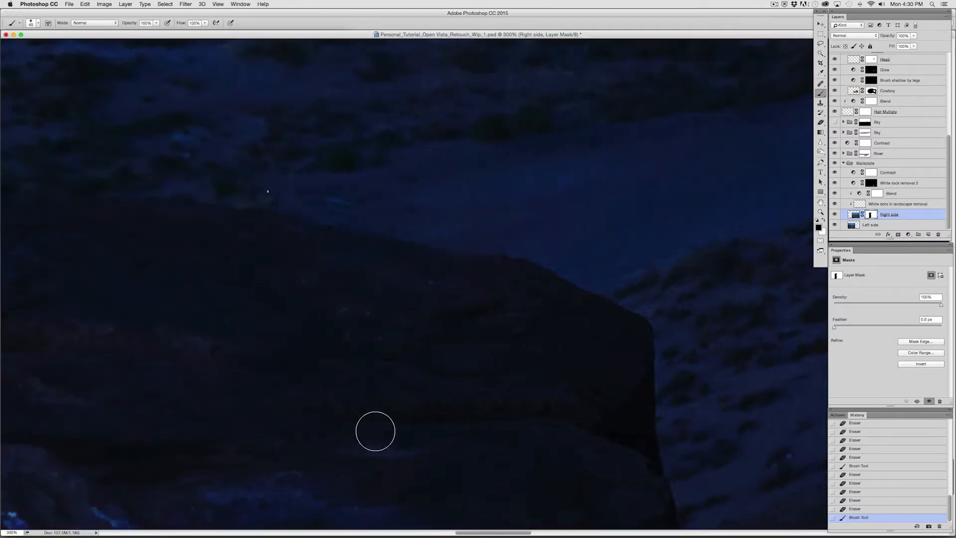
pyautogui.press('\\')
pyautogui.press('\\')
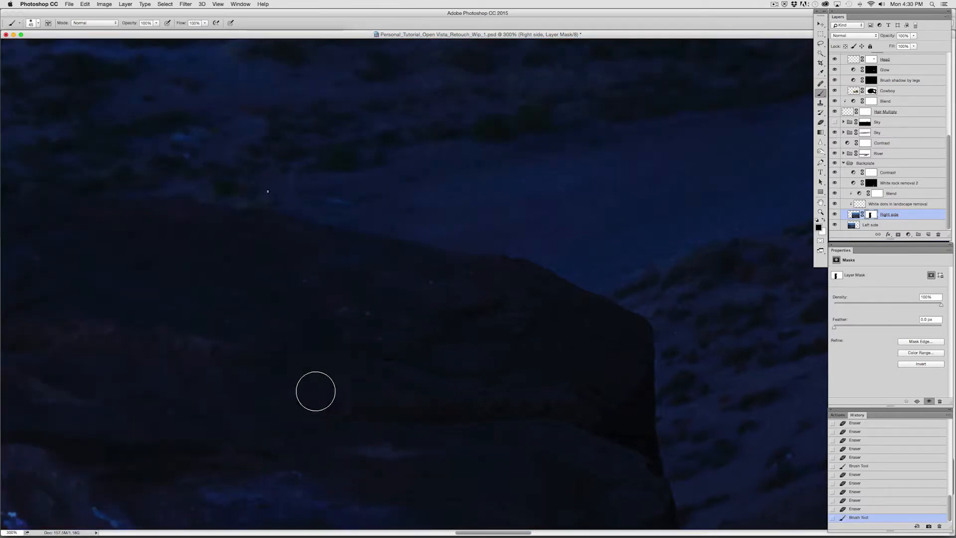
pyautogui.moveTo(392, 266); pyautogui.dragTo(432, 130)
pyautogui.moveTo(394, 293)
pyautogui.mouseDown()
pyautogui.moveTo(240, 283)
pyautogui.moveTo(175, 317)
pyautogui.mouseUp()
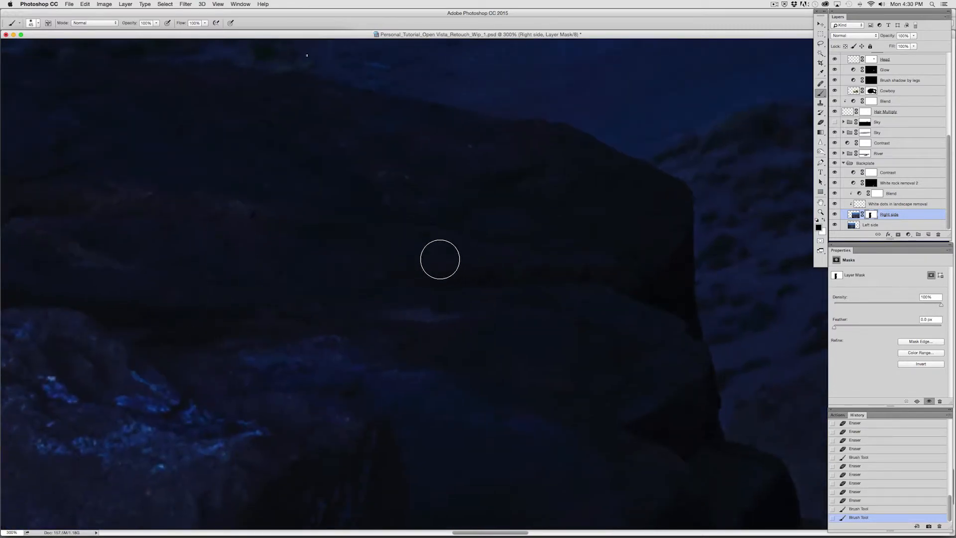
# Step: Review the rock seam, the full composite, and the foreground rocks at 33.3% and 50%
pyautogui.moveTo(527, 391); pyautogui.dragTo(391, 299)
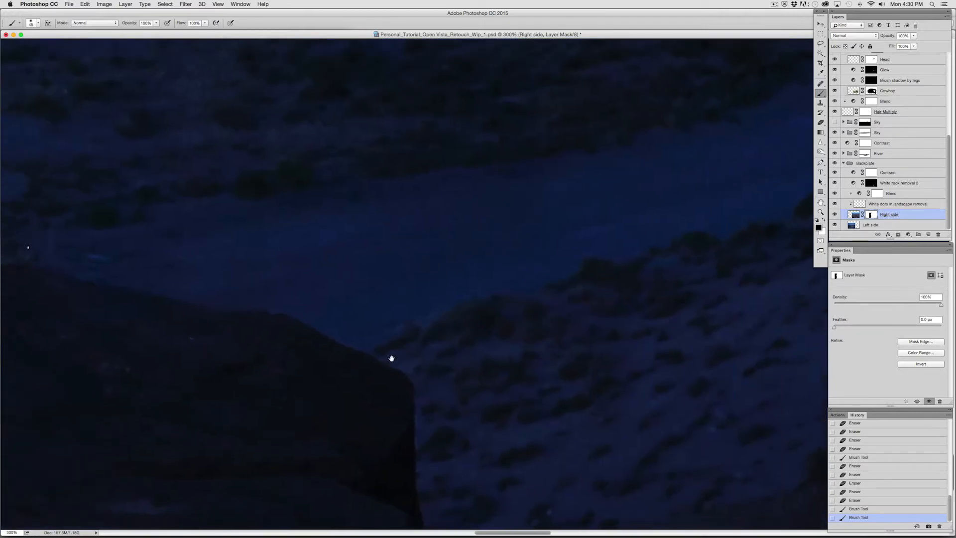
pyautogui.moveTo(434, 331); pyautogui.dragTo(317, 441)
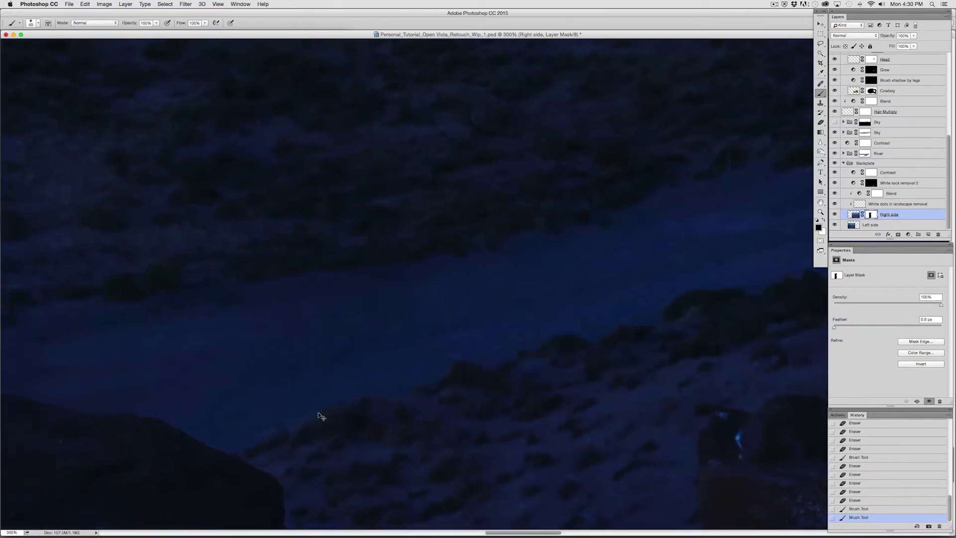
pyautogui.press('super+0')
pyautogui.press('super+minus')
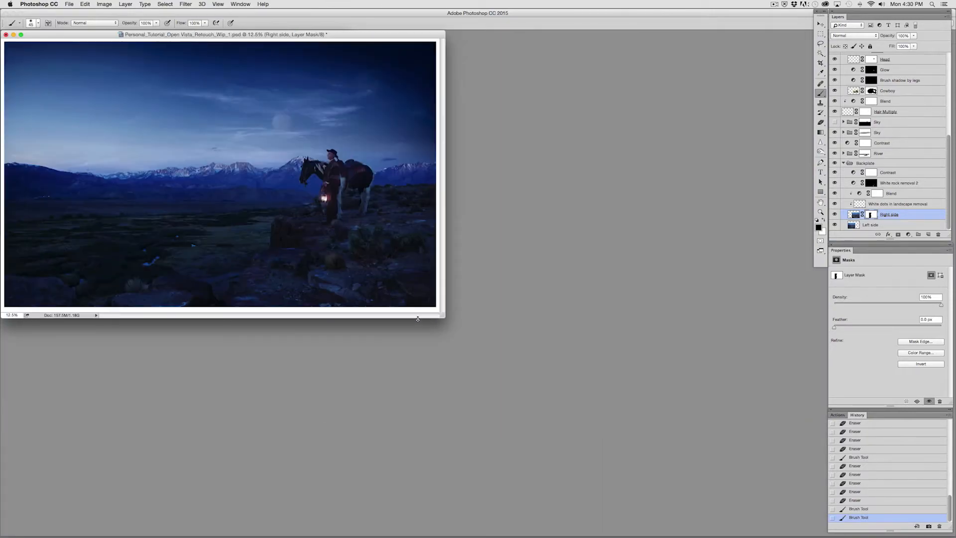
pyautogui.press('super+plus')
pyautogui.press('super+plus')
pyautogui.press('super+plus')
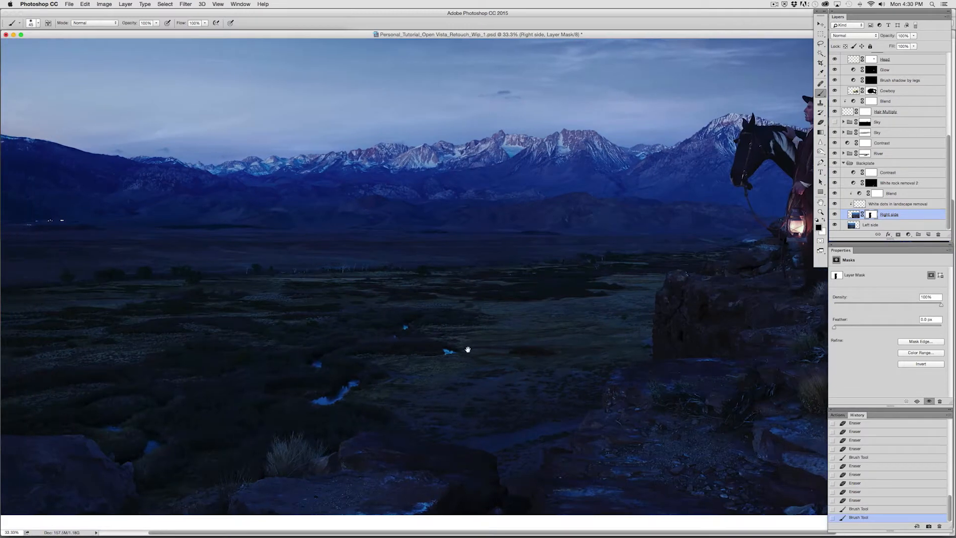
pyautogui.moveTo(468, 350); pyautogui.dragTo(431, 303)
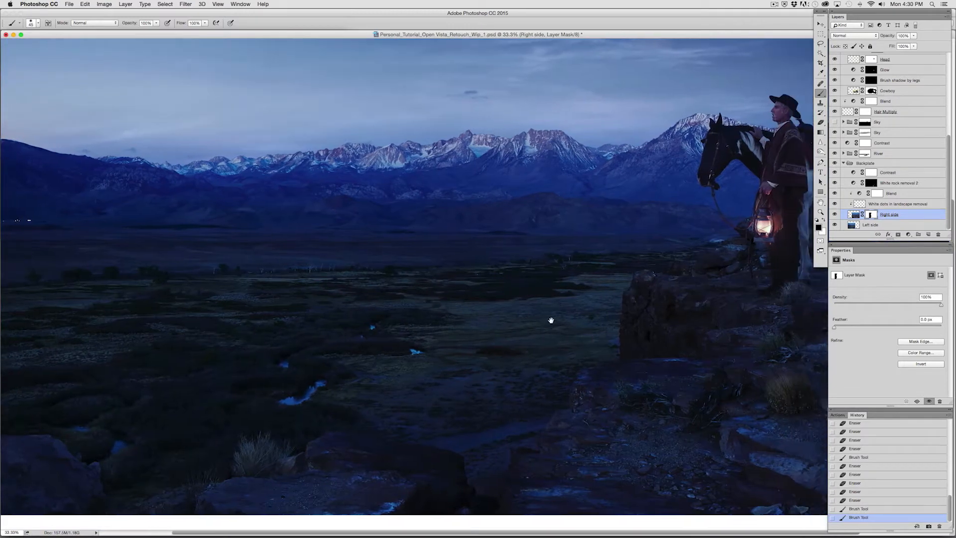
pyautogui.moveTo(551, 318); pyautogui.dragTo(450, 238)
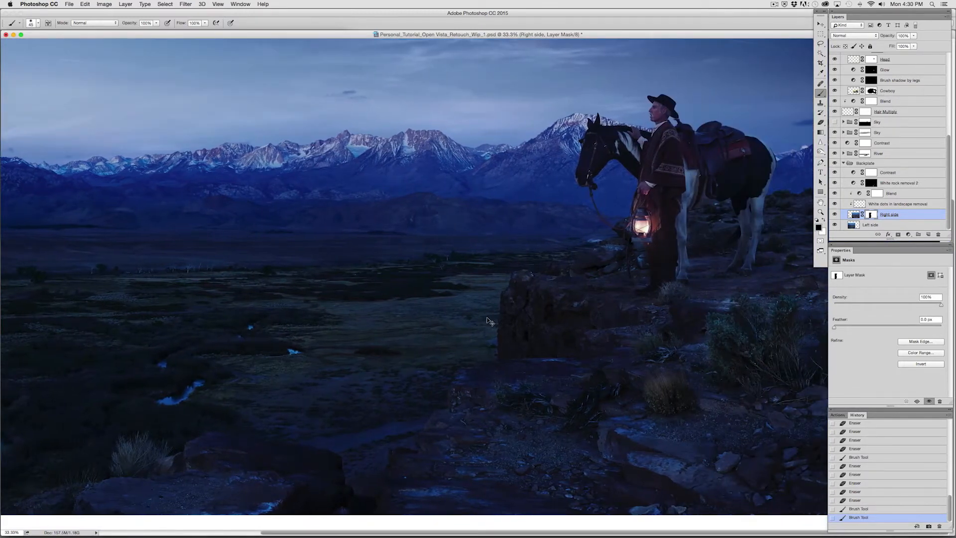
pyautogui.press('super+plus')
pyautogui.moveTo(487, 316); pyautogui.dragTo(573, 177)
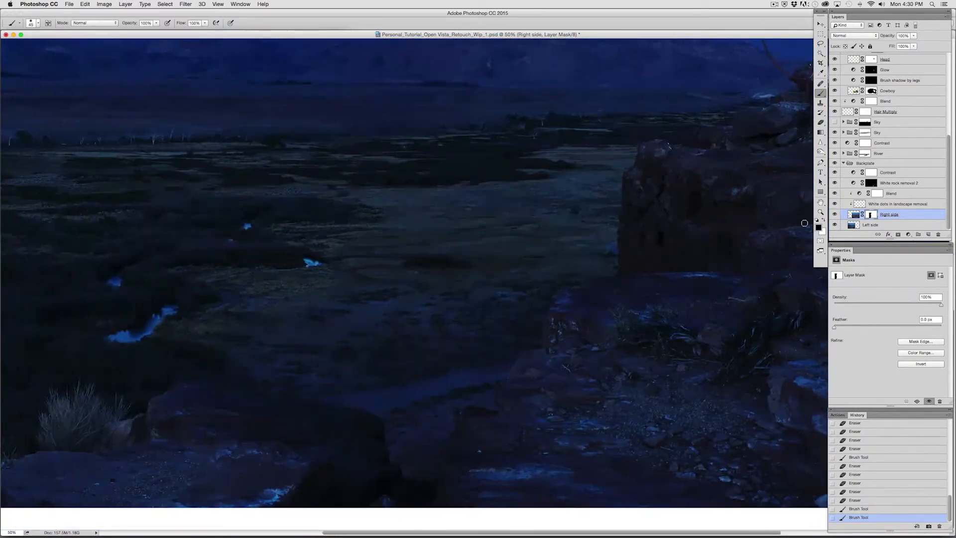
# Step: Add a new clipped layer above Right side and clone scrub texture over the pale path between the foreground rocks
pyautogui.click(928, 235)
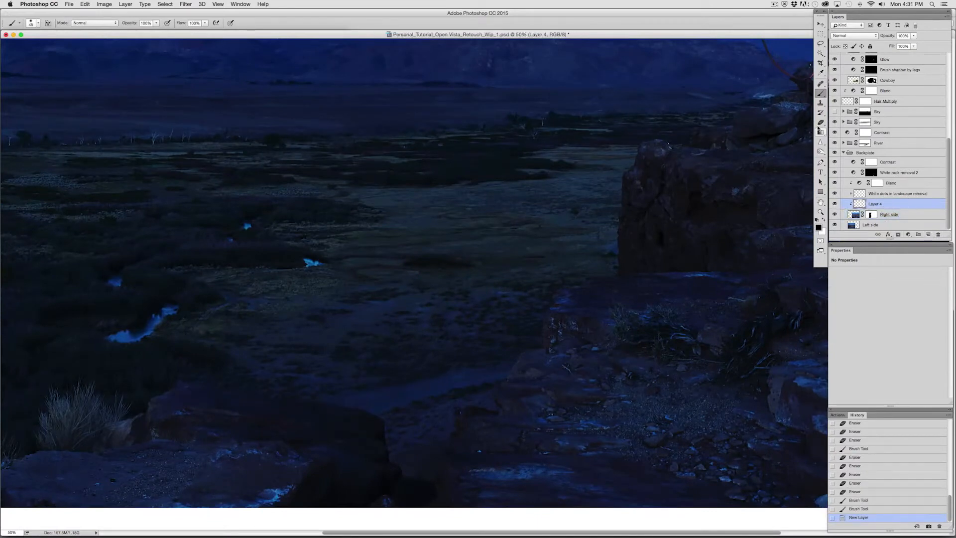
pyautogui.click(820, 103)
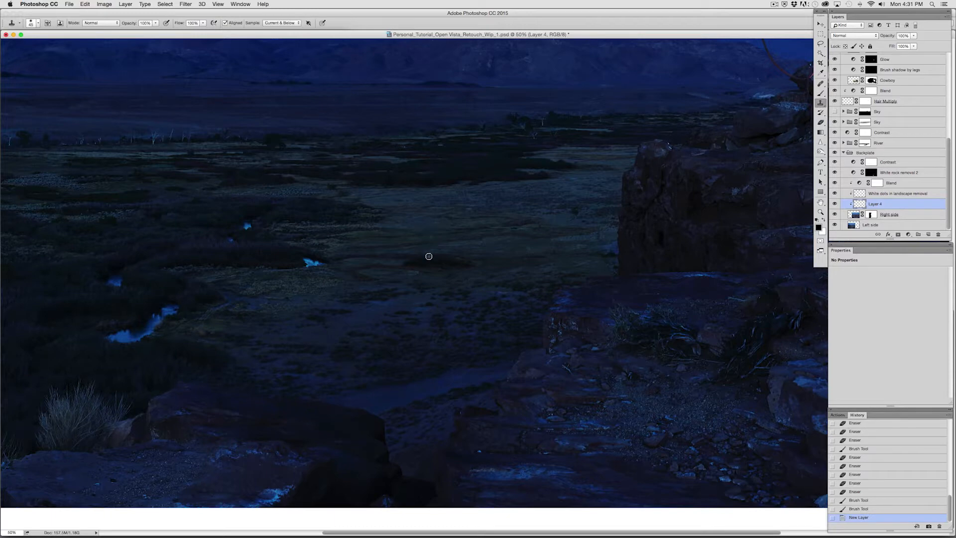
pyautogui.press('super+plus')
pyautogui.press('super+plus')
pyautogui.press('super+plus')
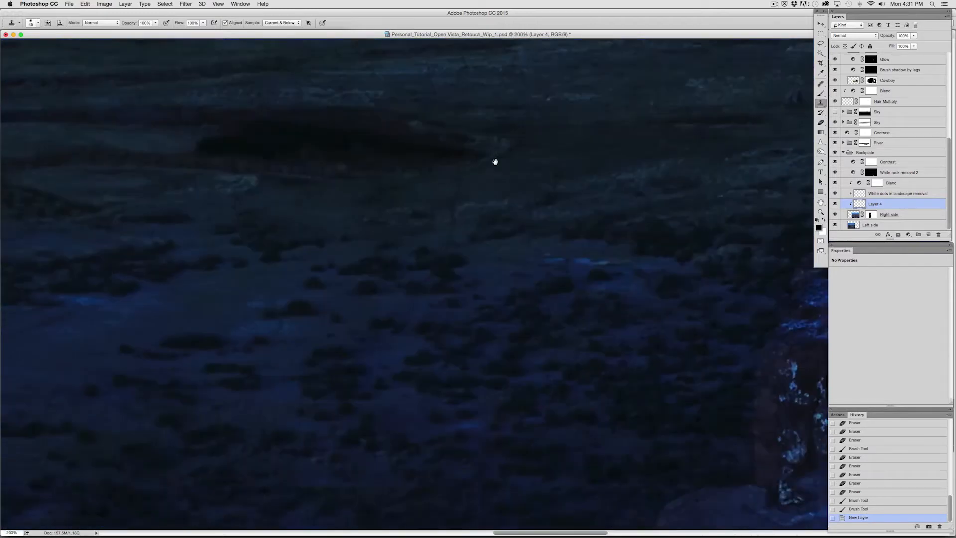
pyautogui.press('super+minus')
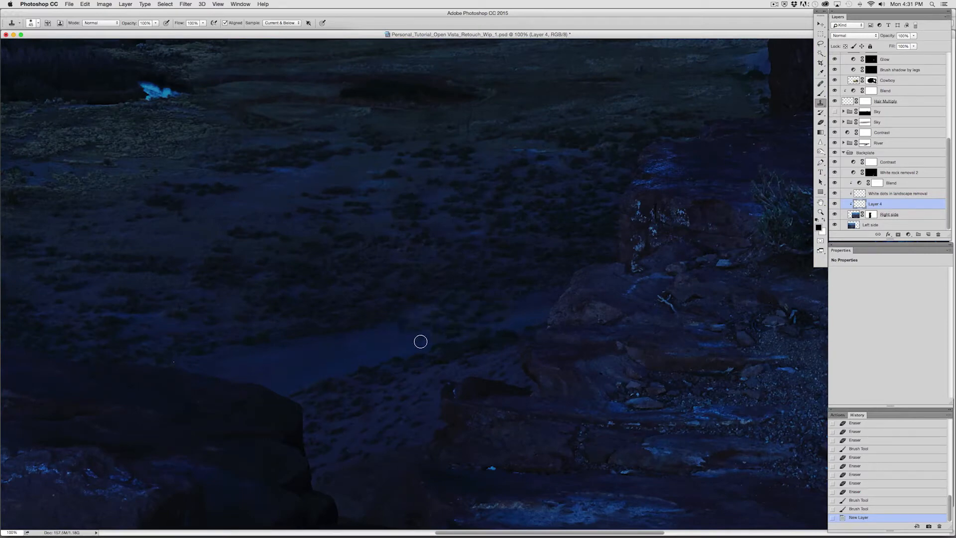
pyautogui.moveTo(404, 342)
pyautogui.mouseDown()
pyautogui.moveTo(375, 338)
pyautogui.moveTo(391, 351)
pyautogui.moveTo(423, 347)
pyautogui.moveTo(381, 357)
pyautogui.moveTo(364, 334)
pyautogui.moveTo(379, 357)
pyautogui.moveTo(358, 364)
pyautogui.moveTo(375, 332)
pyautogui.mouseUp()
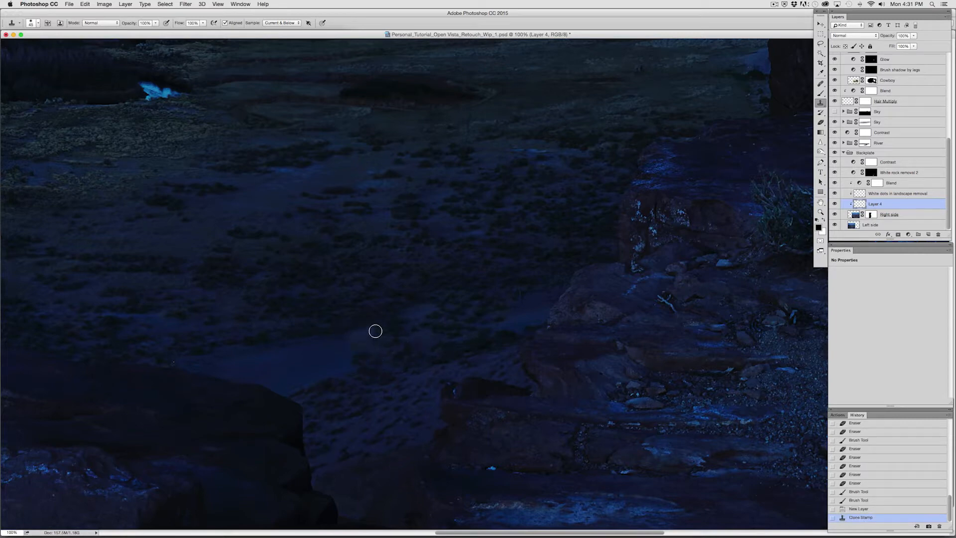
pyautogui.moveTo(503, 314)
pyautogui.mouseDown()
pyautogui.moveTo(506, 322)
pyautogui.moveTo(521, 294)
pyautogui.moveTo(518, 317)
pyautogui.moveTo(543, 315)
pyautogui.mouseUp()
# Step: Clone with a smaller stamp where the pale path meets the edge of the lit rocks
pyautogui.press('[')
pyautogui.press('[')
pyautogui.press('[')
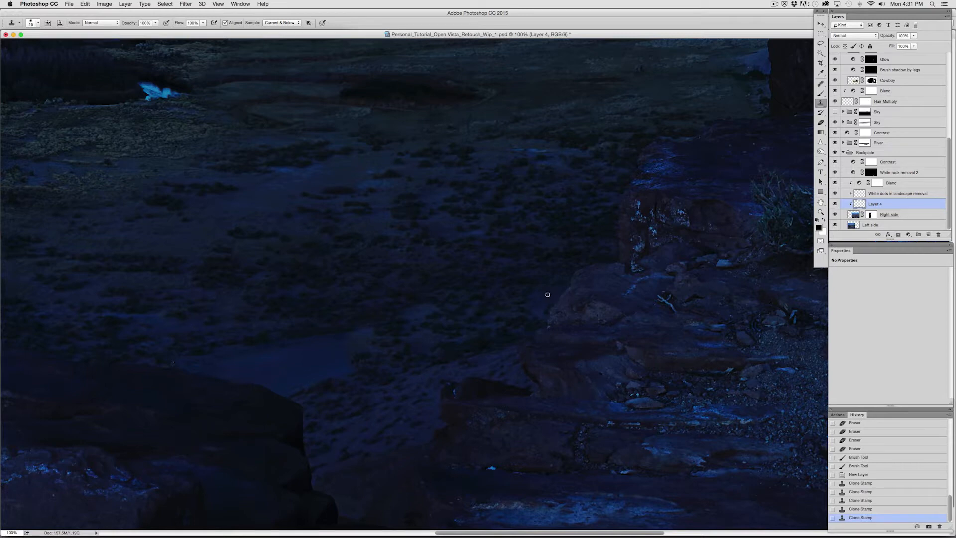
pyautogui.click(528, 296)
# Step: Erase excess cloned texture on Layer 4 beside the lit rocks' edge with a much smaller eraser
pyautogui.click(821, 123)
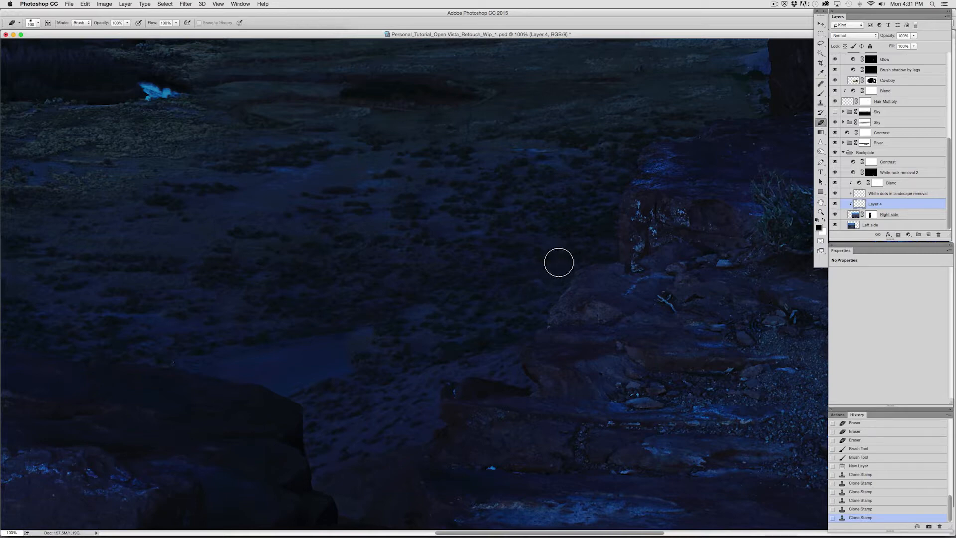
pyautogui.press('[')
pyautogui.press('[')
pyautogui.press('[')
pyautogui.press('[')
pyautogui.press('[')
pyautogui.press('[')
pyautogui.press('[')
pyautogui.press('[')
pyautogui.press('[')
pyautogui.press('[')
pyautogui.press('[')
pyautogui.click(536, 269)
pyautogui.click(563, 289)
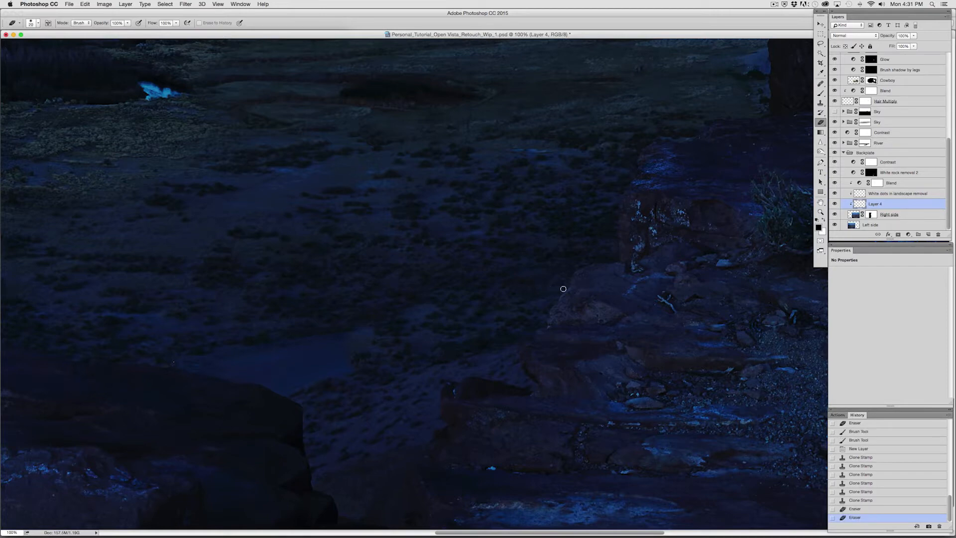
# Step: Compare the path area with Layer 4 hidden and shown, and erase parts of the cloned scrub in the middle of the path
pyautogui.click(835, 204)
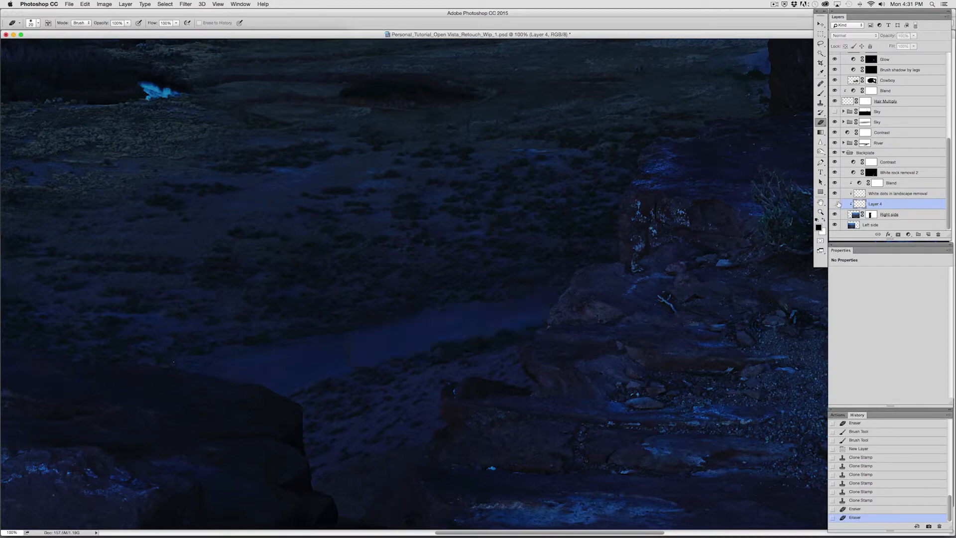
pyautogui.click(835, 204)
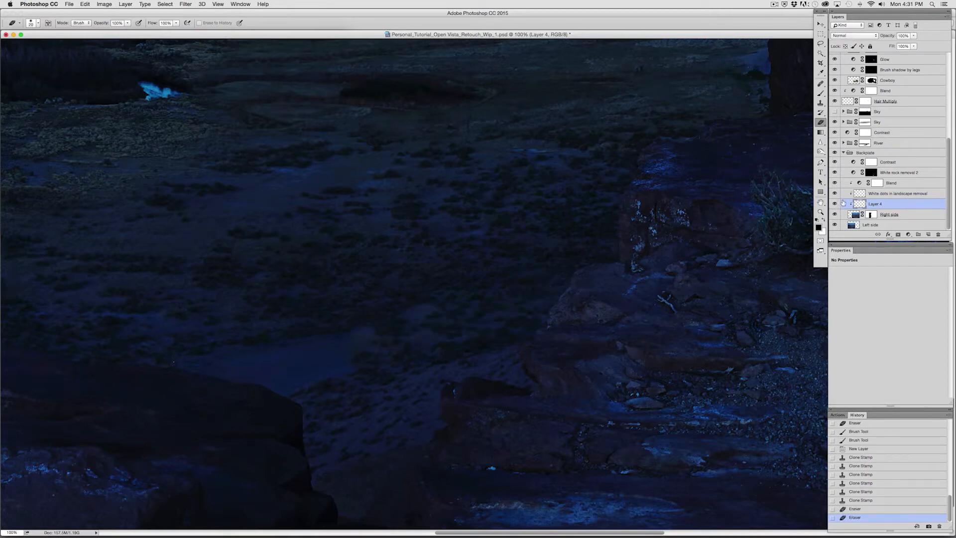
pyautogui.click(835, 204)
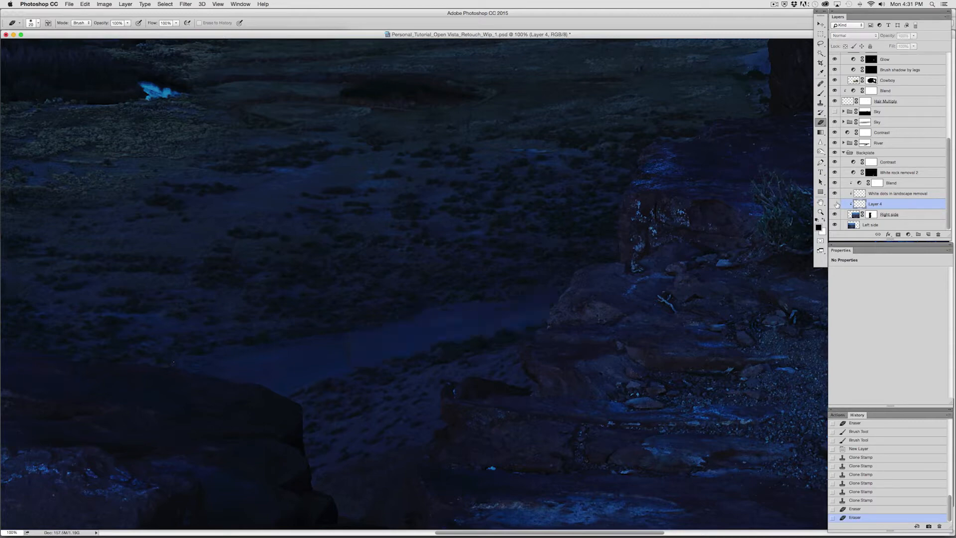
pyautogui.click(835, 204)
pyautogui.moveTo(422, 301); pyautogui.dragTo(390, 316)
pyautogui.click(393, 313)
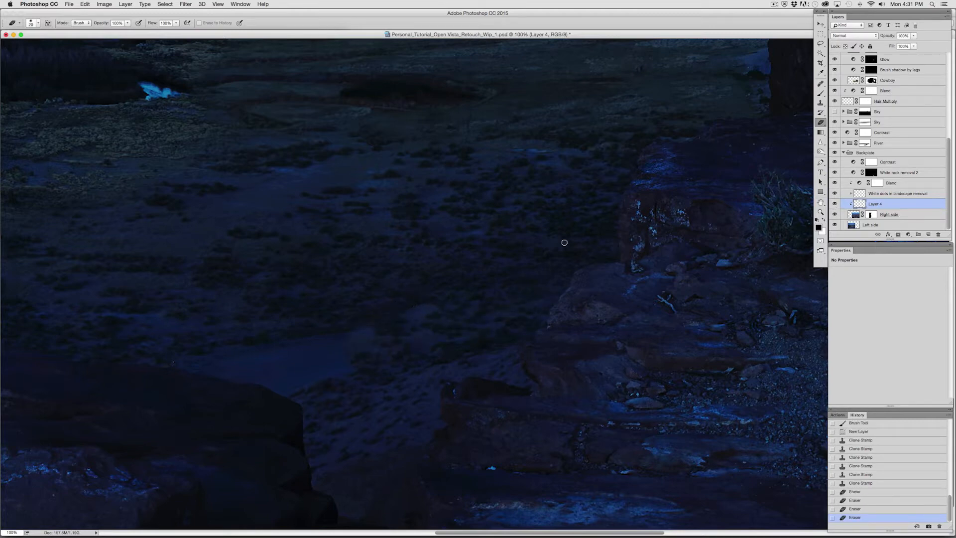
# Step: Clone scrub texture on Layer 4 over the pale patch above the dark foreground rock with a larger stamp
pyautogui.click(819, 103)
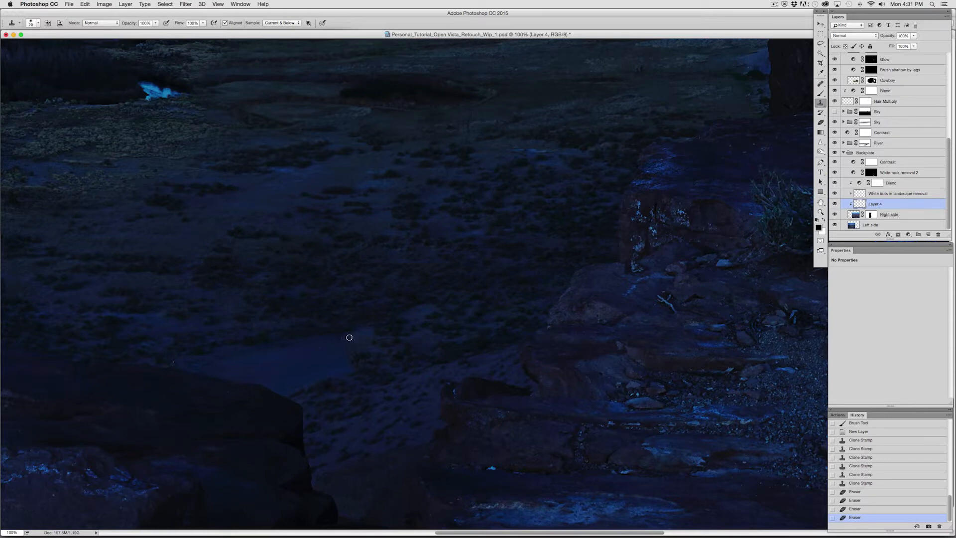
pyautogui.press(']')
pyautogui.press(']')
pyautogui.press(']')
pyautogui.press(']')
pyautogui.press(']')
pyautogui.moveTo(311, 336)
pyautogui.mouseDown()
pyautogui.moveTo(352, 373)
pyautogui.moveTo(316, 371)
pyautogui.moveTo(343, 351)
pyautogui.moveTo(333, 341)
pyautogui.moveTo(313, 374)
pyautogui.mouseUp()
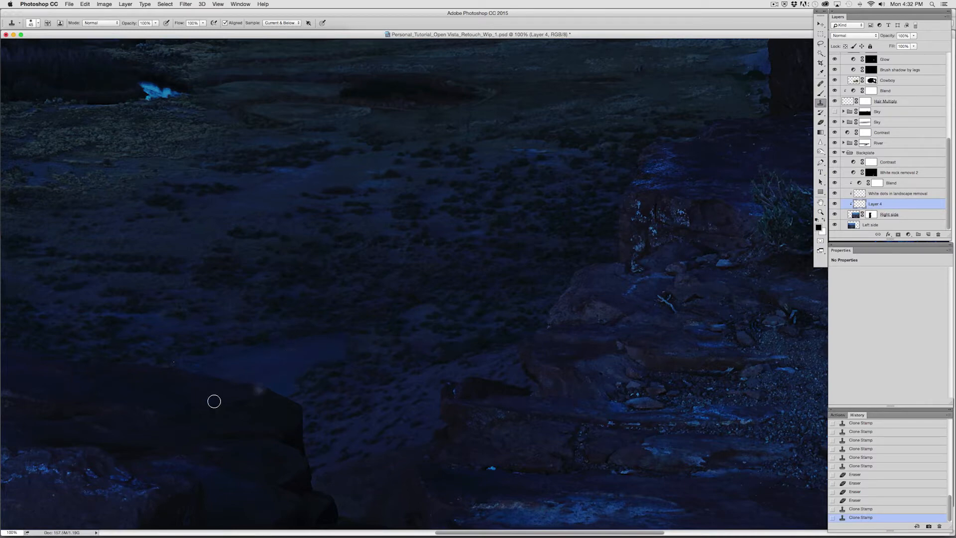
# Step: Add a new layer above Left side and clone scrub over the pale strip beside the dark rock, reducing the stamp size
pyautogui.click(869, 225)
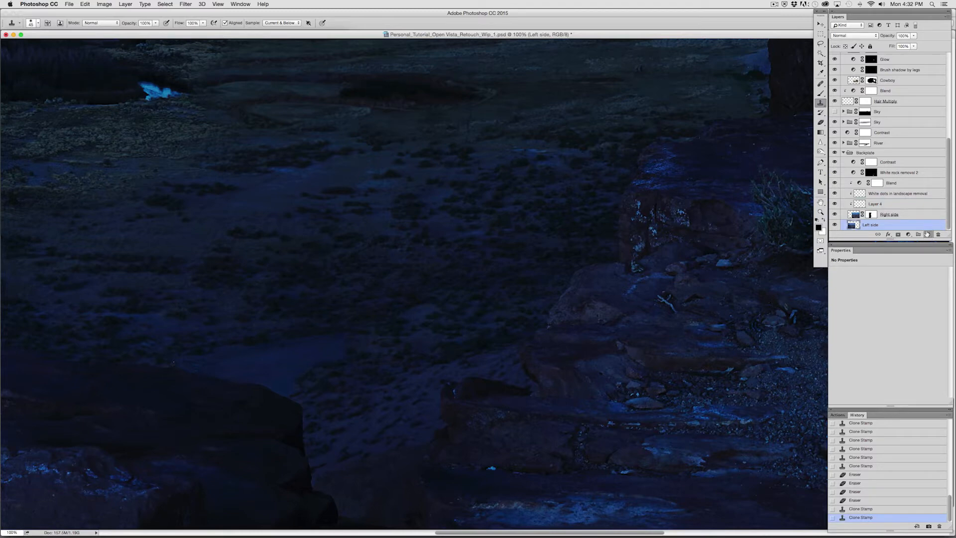
pyautogui.click(928, 234)
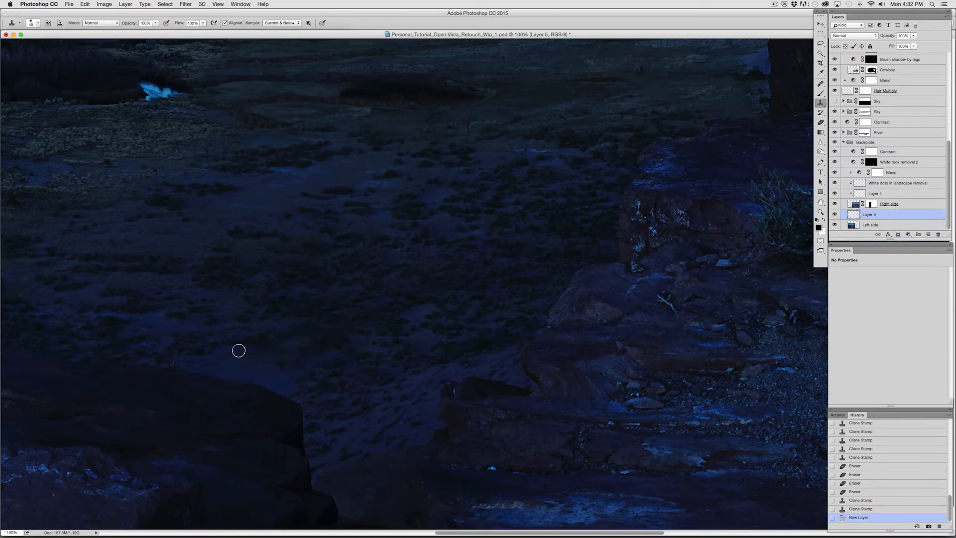
pyautogui.click(195, 354)
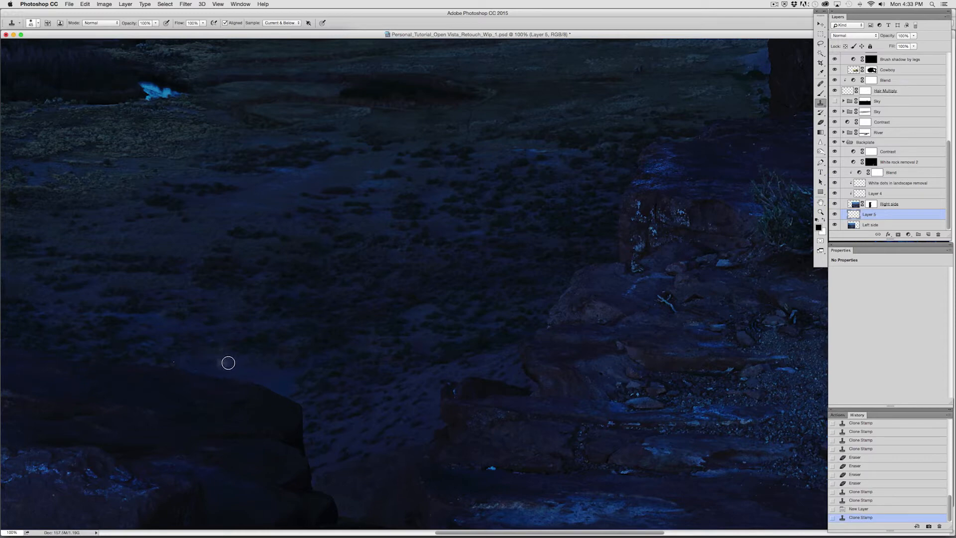
pyautogui.press('[')
pyautogui.press('[')
pyautogui.press('[')
pyautogui.click(190, 365)
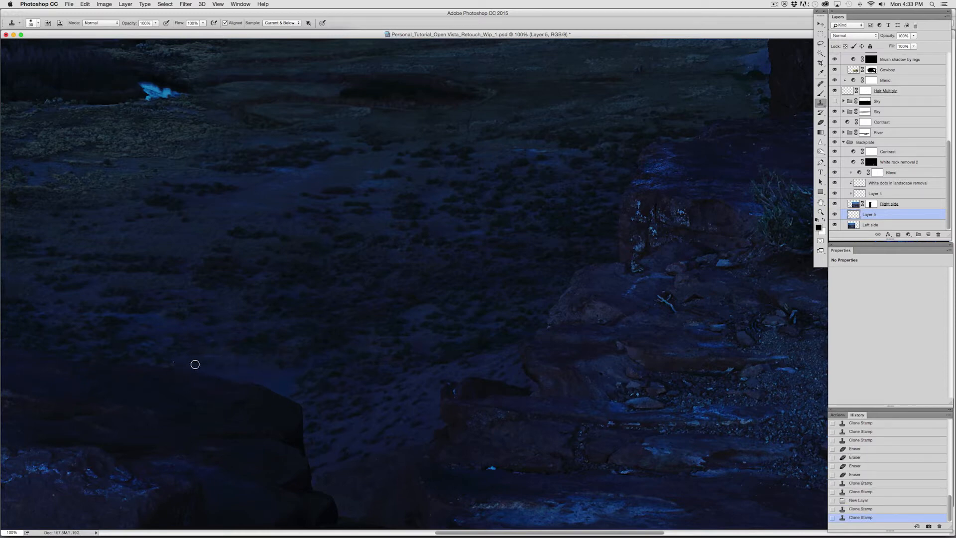
# Step: Clone scrub on Layer 5 over the remaining pale spot at the dark rock's corner with a smaller stamp
pyautogui.press('[')
pyautogui.press('[')
pyautogui.press('super+plus')
pyautogui.press('super+plus')
pyautogui.press('super+plus')
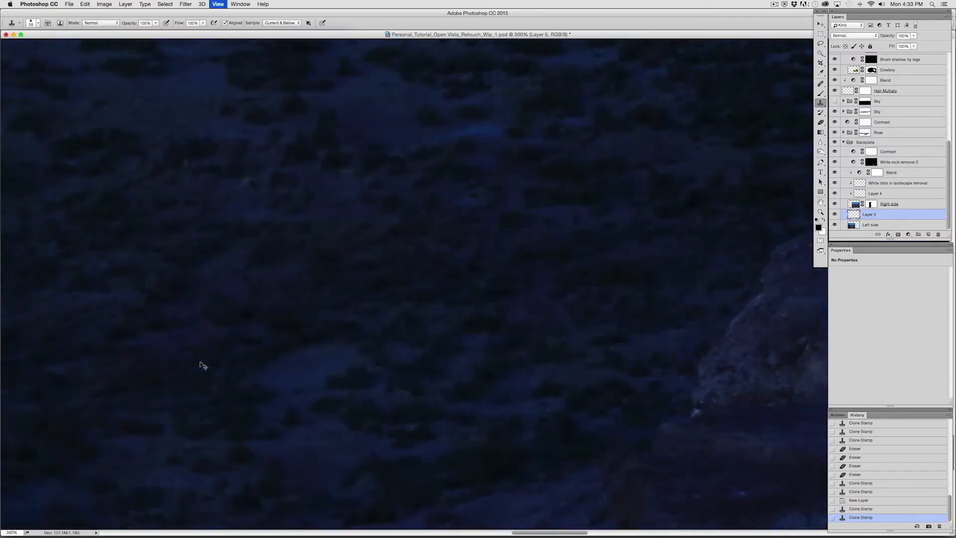
pyautogui.moveTo(332, 401); pyautogui.dragTo(557, 267)
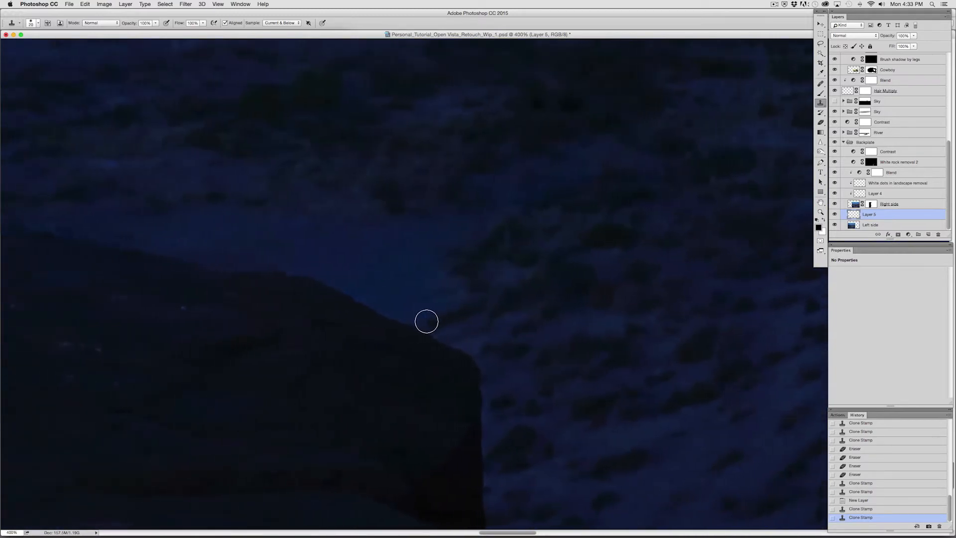
pyautogui.click(414, 301)
pyautogui.moveTo(404, 306); pyautogui.dragTo(344, 523)
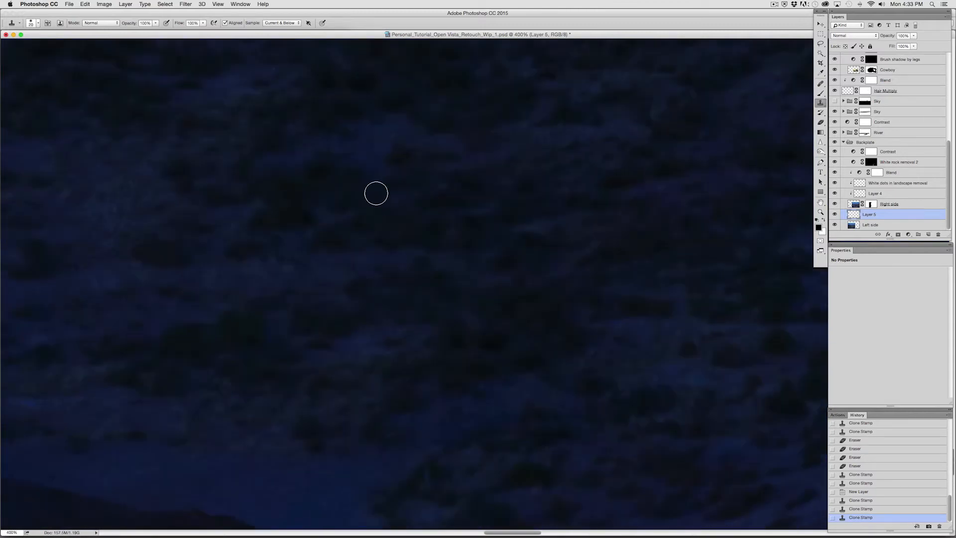
pyautogui.keyDown('alt'); pyautogui.click(368, 138); pyautogui.keyUp('alt')
pyautogui.moveTo(321, 350); pyautogui.dragTo(401, 155)
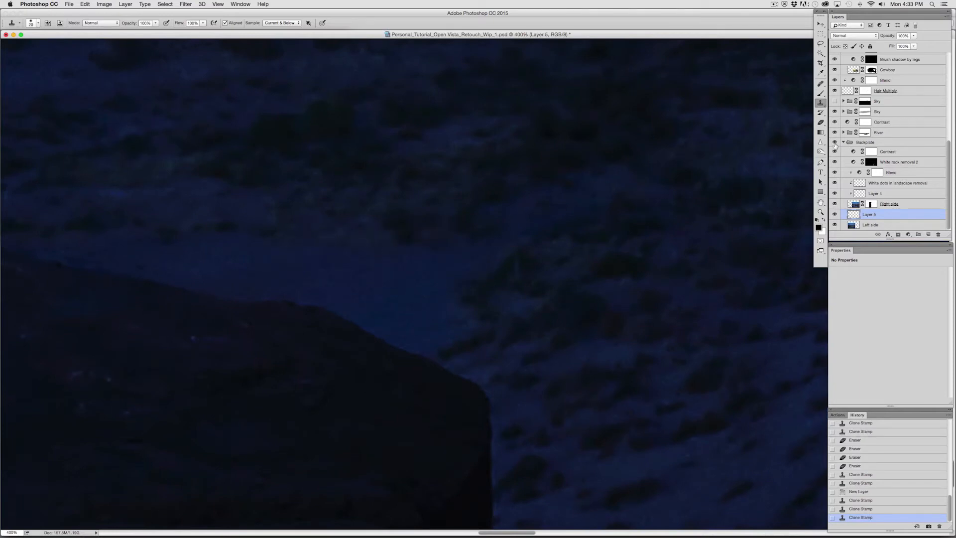
# Step: Compare the Backplate group and Right side hidden and shown, and clone scrub on Layer 4 over the pale area above the rock
pyautogui.click(835, 142)
pyautogui.click(834, 142)
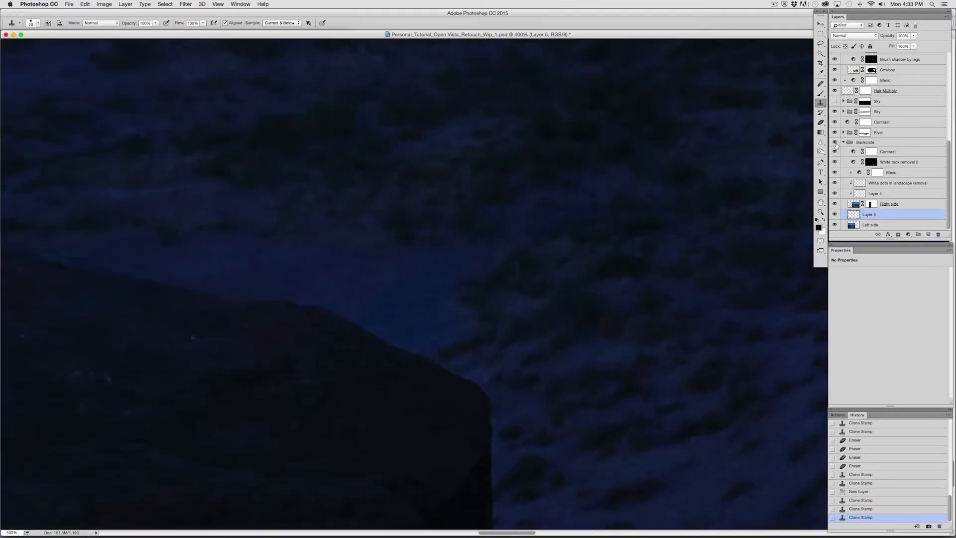
pyautogui.click(836, 204)
pyautogui.click(835, 204)
pyautogui.click(859, 194)
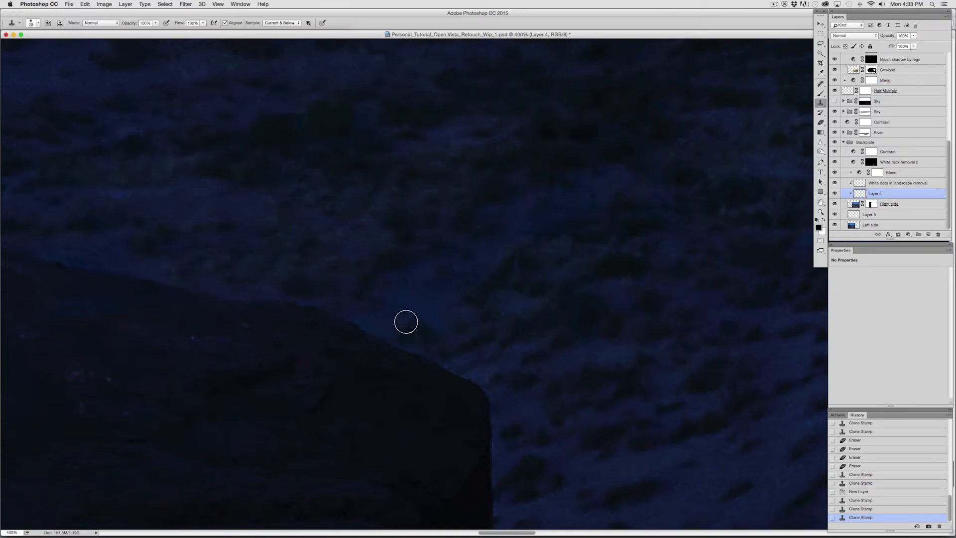
pyautogui.click(337, 297)
pyautogui.click(138, 265)
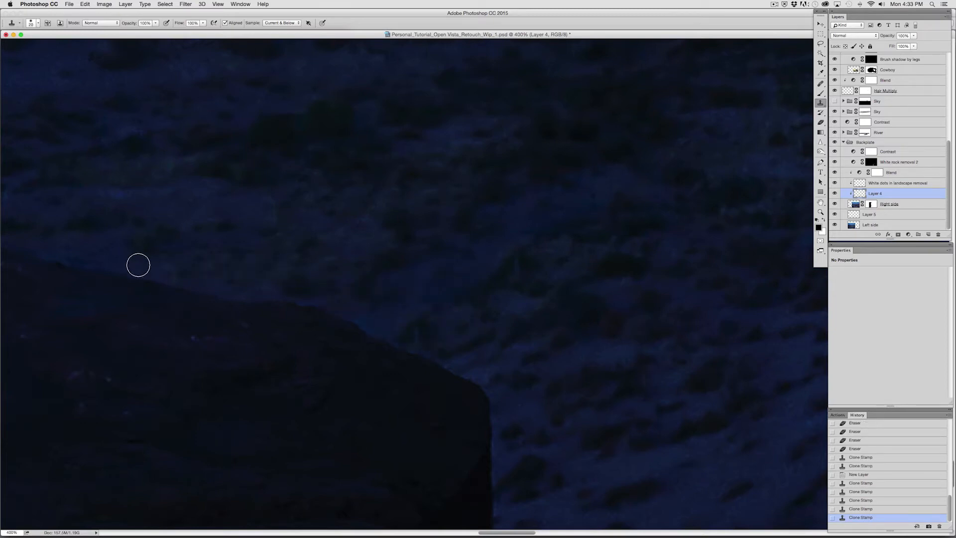
# Step: Clone out the thin pale remnants along the dark rock's upper edge on Layer 4 with a very small stamp
pyautogui.press('[')
pyautogui.press('[')
pyautogui.press('[')
pyautogui.press('[')
pyautogui.click(430, 352)
pyautogui.click(448, 364)
pyautogui.press('[')
pyautogui.press('[')
pyautogui.click(335, 310)
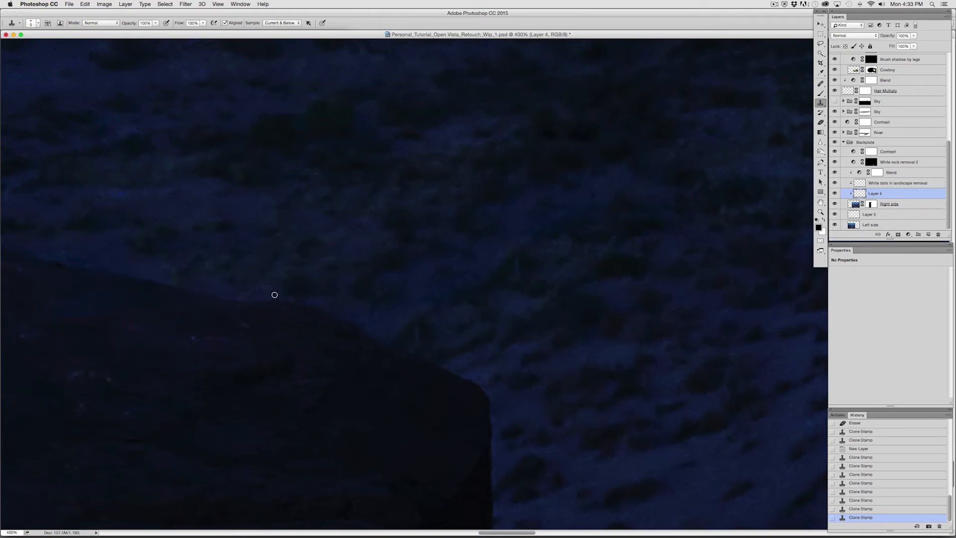
pyautogui.click(232, 294)
pyautogui.click(342, 312)
pyautogui.click(340, 314)
# Step: Shape the Moon group's Contrast curve into an S by raising the midtones and adding a lower shadow point
pyautogui.press('super+0')
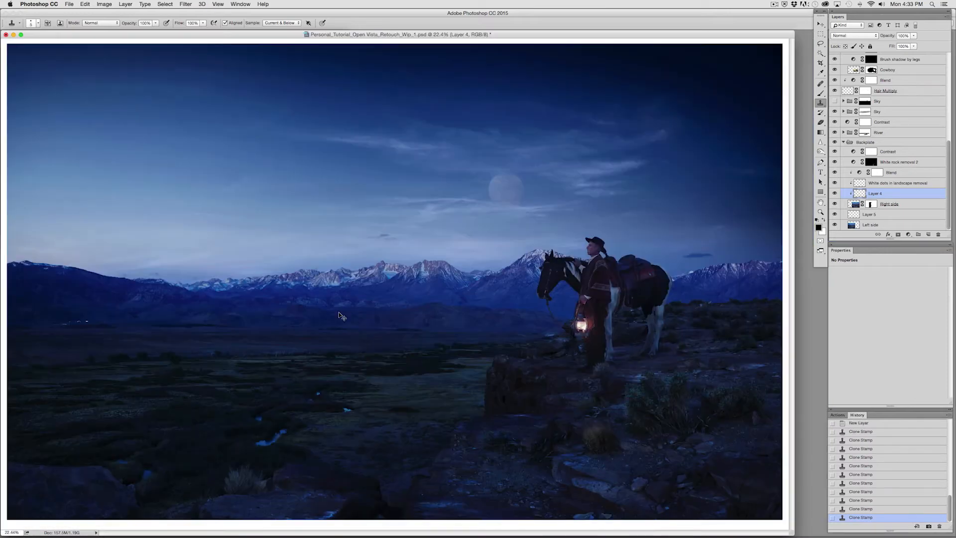
pyautogui.press('super+minus')
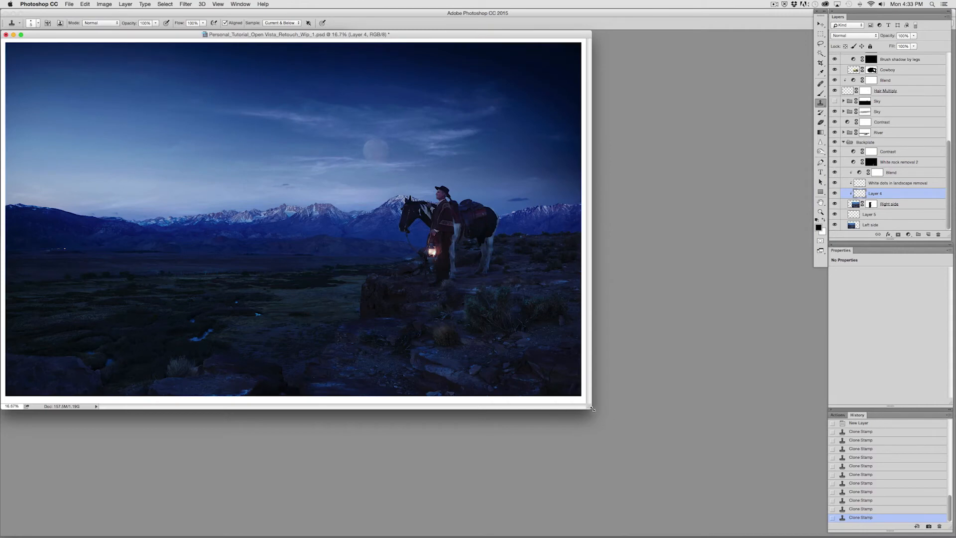
pyautogui.moveTo(592, 409); pyautogui.dragTo(793, 513)
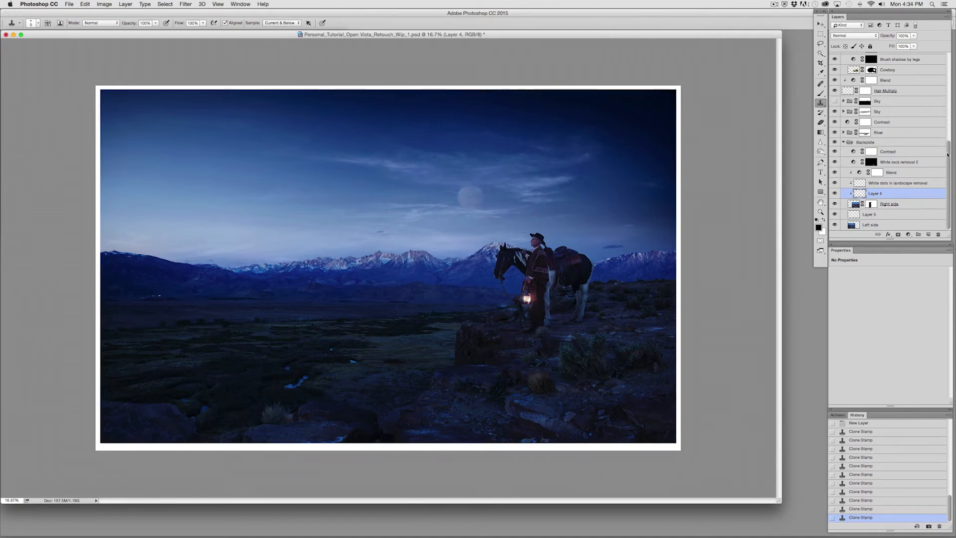
pyautogui.moveTo(947, 155); pyautogui.dragTo(950, 50)
pyautogui.click(844, 119)
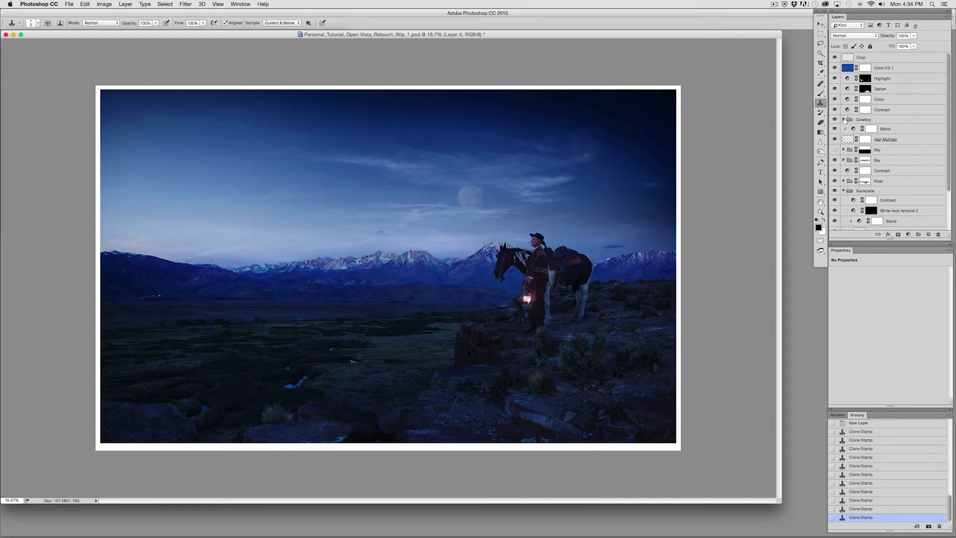
pyautogui.click(843, 160)
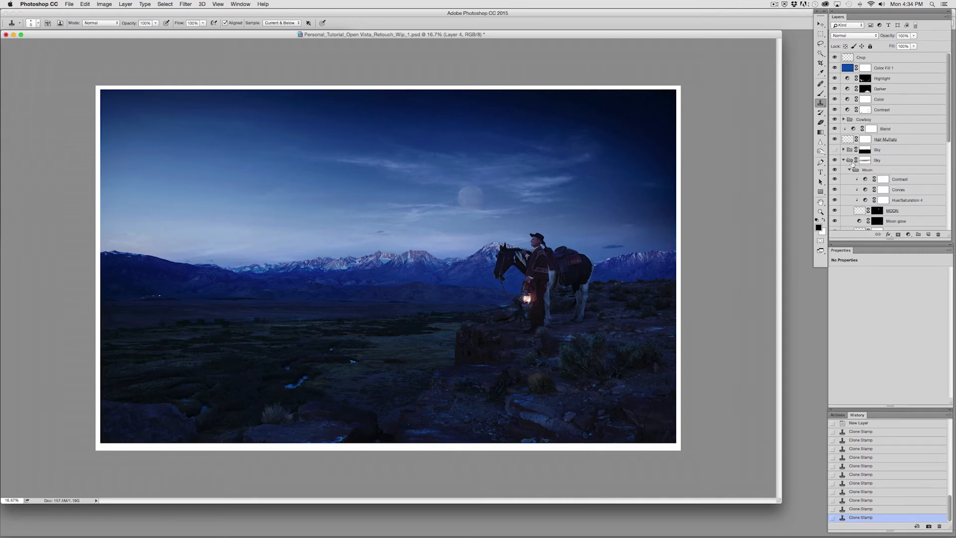
pyautogui.click(903, 191)
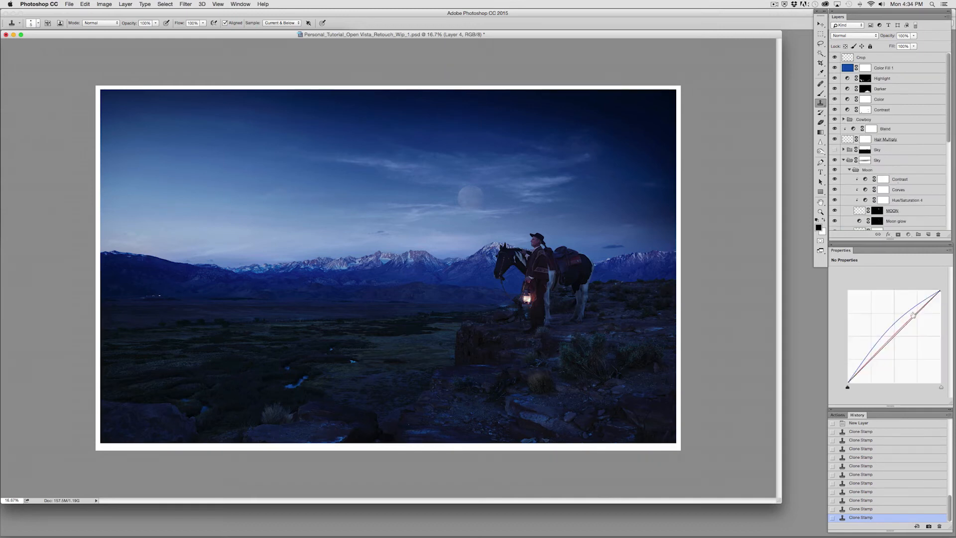
pyautogui.click(900, 179)
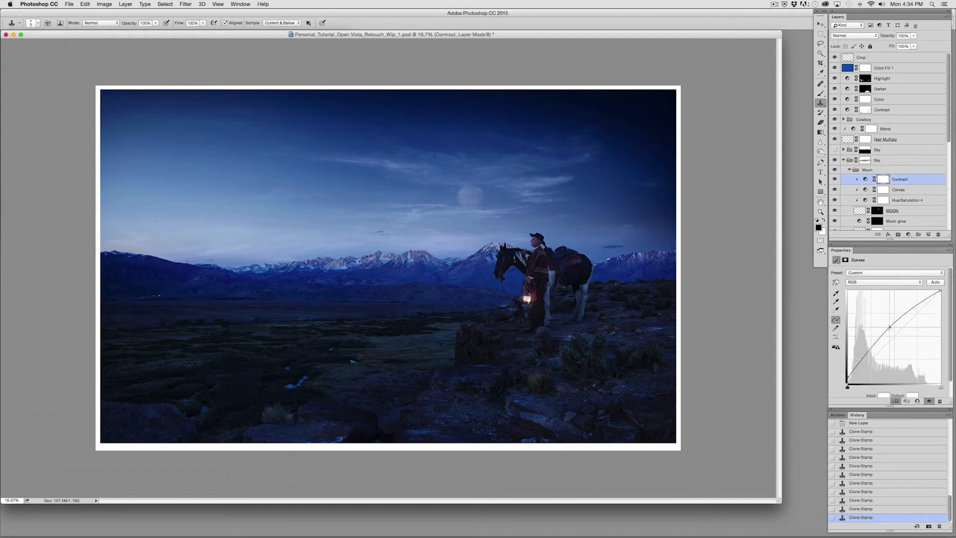
pyautogui.moveTo(889, 327); pyautogui.dragTo(866, 358)
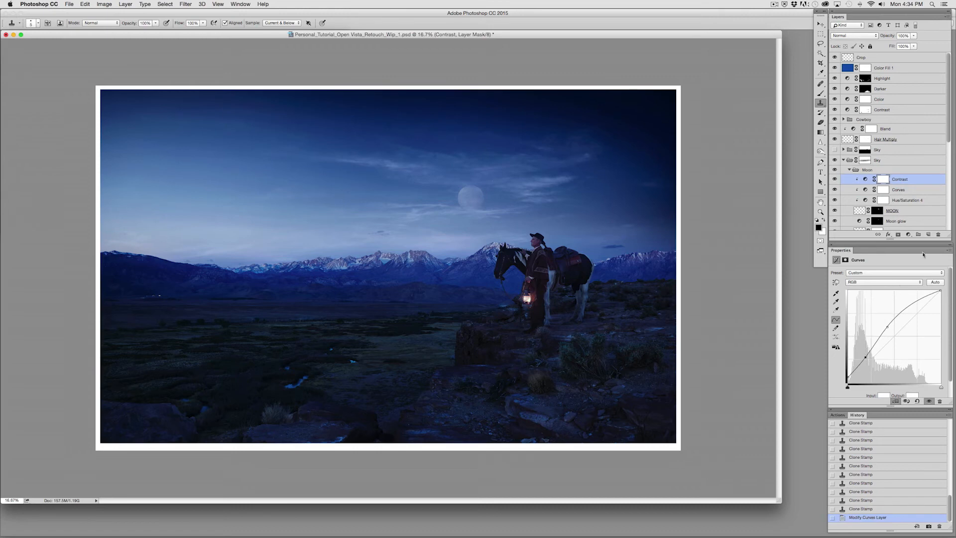
# Step: Move the Moon group's Contrast layer below Curves and compare the moon before and after the adjustments
pyautogui.moveTo(904, 182); pyautogui.dragTo(901, 198)
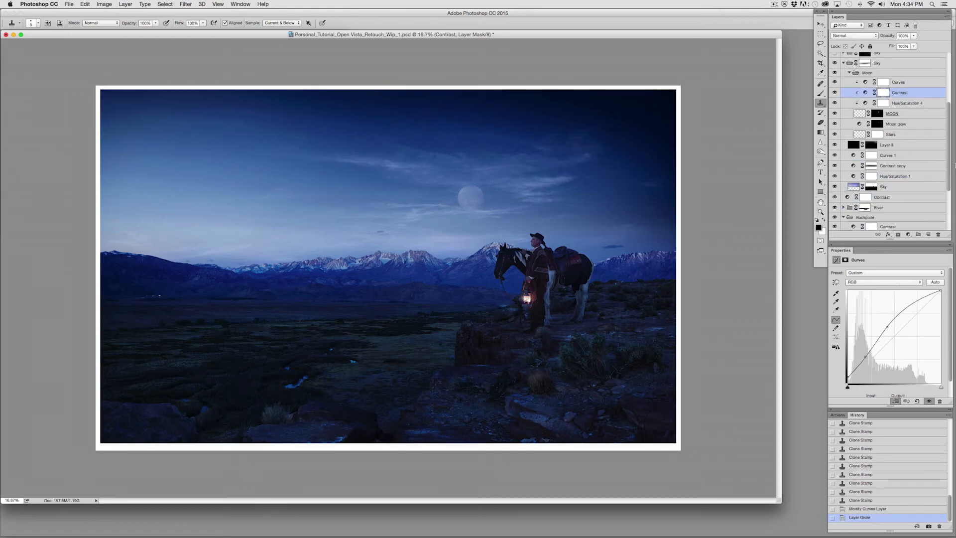
pyautogui.click(857, 508)
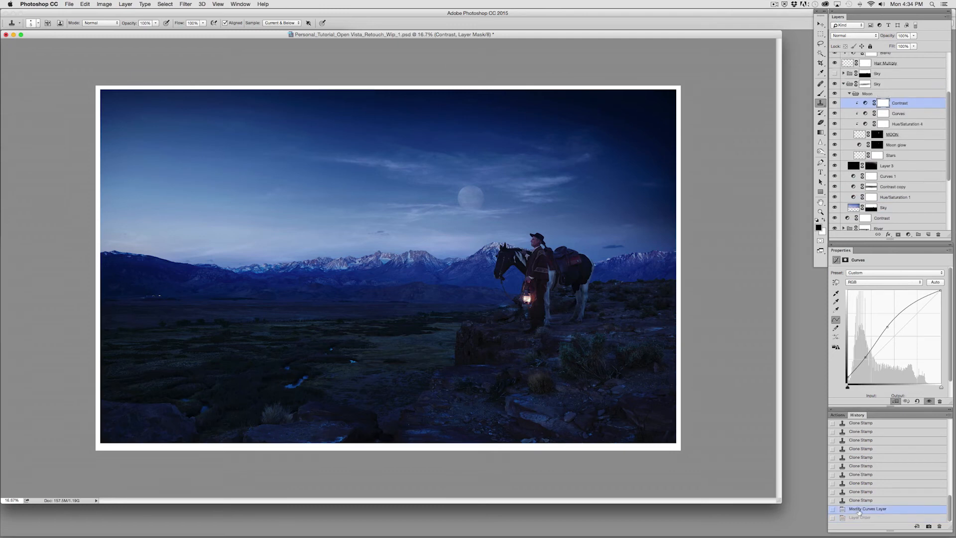
pyautogui.click(877, 501)
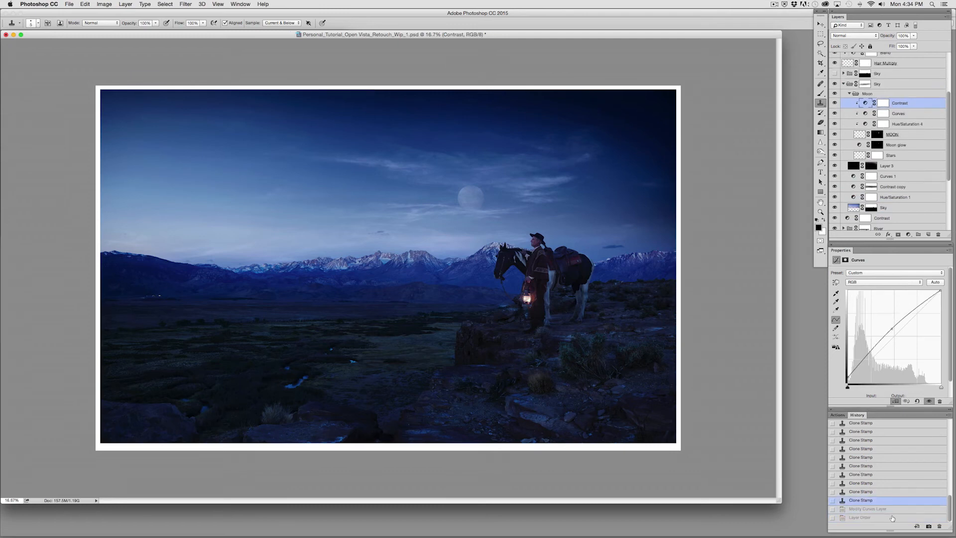
pyautogui.press('super+shift+z')
pyautogui.press('super+shift+z')
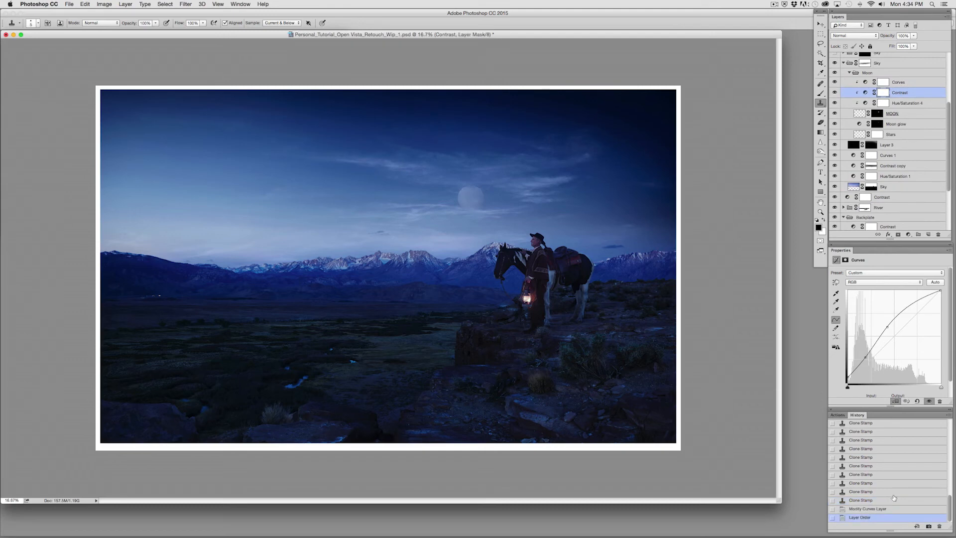
pyautogui.click(894, 497)
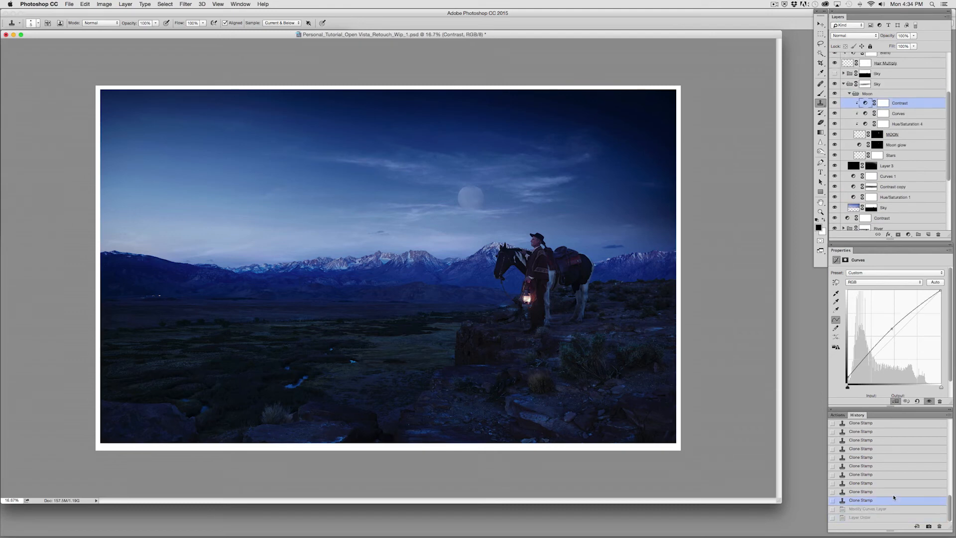
pyautogui.press('super+shift+z')
pyautogui.press('super+shift+z')
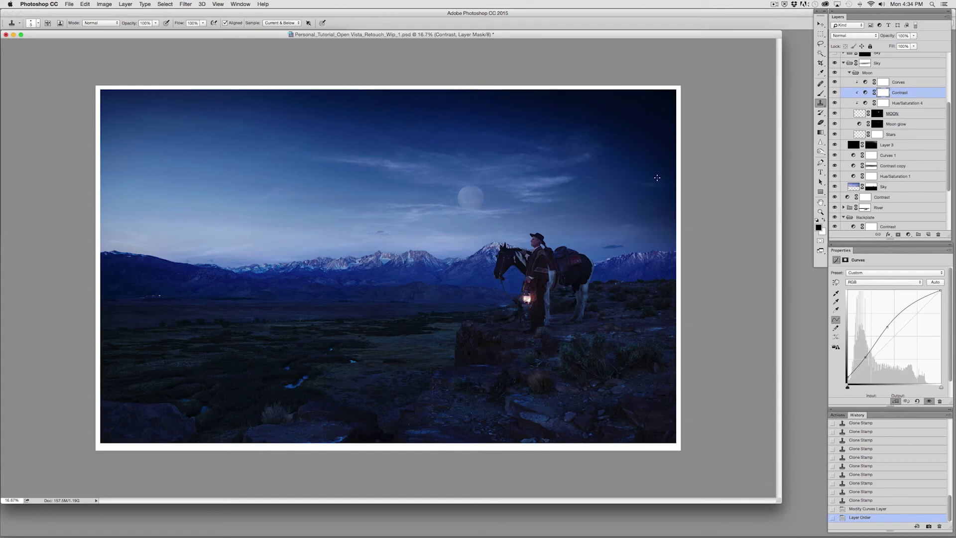
# Step: Paint black on the Contrast layer mask over the moon's right side with a much larger brush to fade that side
pyautogui.click(861, 95)
pyautogui.press('b')
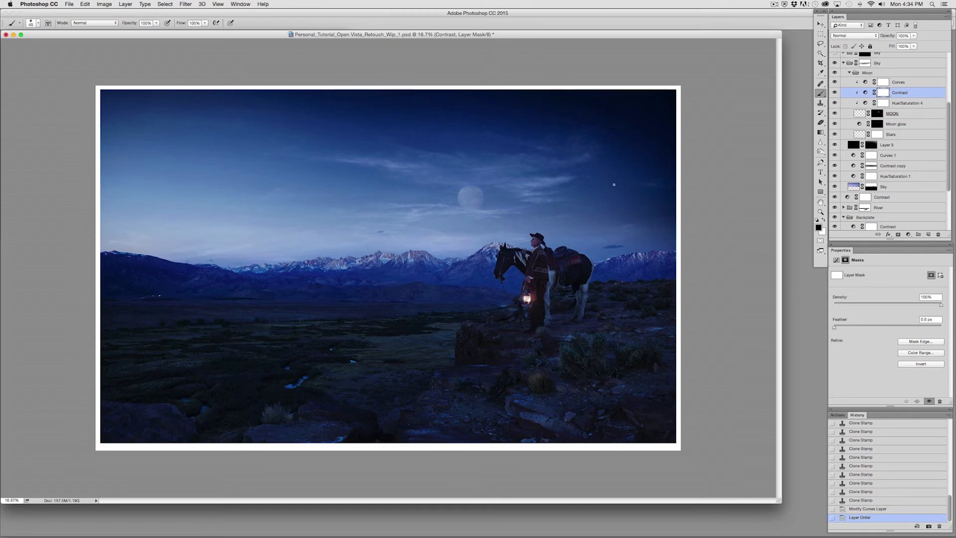
pyautogui.press(']')
pyautogui.press(']')
pyautogui.press(']')
pyautogui.press(']')
pyautogui.press(']')
pyautogui.press(']')
pyautogui.press(']')
pyautogui.press(']')
pyautogui.press(']')
pyautogui.press(']')
pyautogui.press(']')
pyautogui.press(']')
pyautogui.press(']')
pyautogui.press(']')
pyautogui.moveTo(492, 190); pyautogui.dragTo(480, 277)
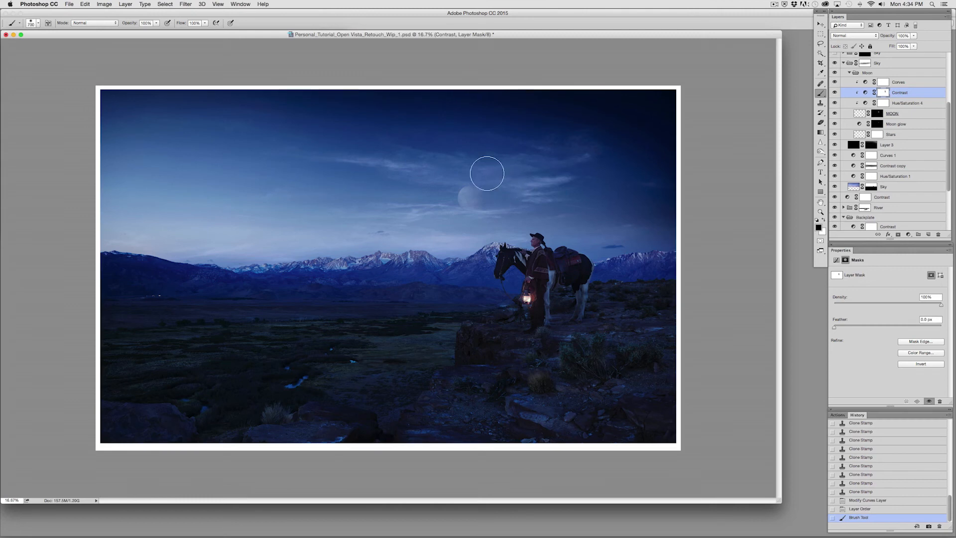
pyautogui.moveTo(486, 173); pyautogui.dragTo(533, 173)
# Step: Erase lightly on the Contrast layer mask over the moon with a much larger eraser at 10% opacity
pyautogui.click(820, 122)
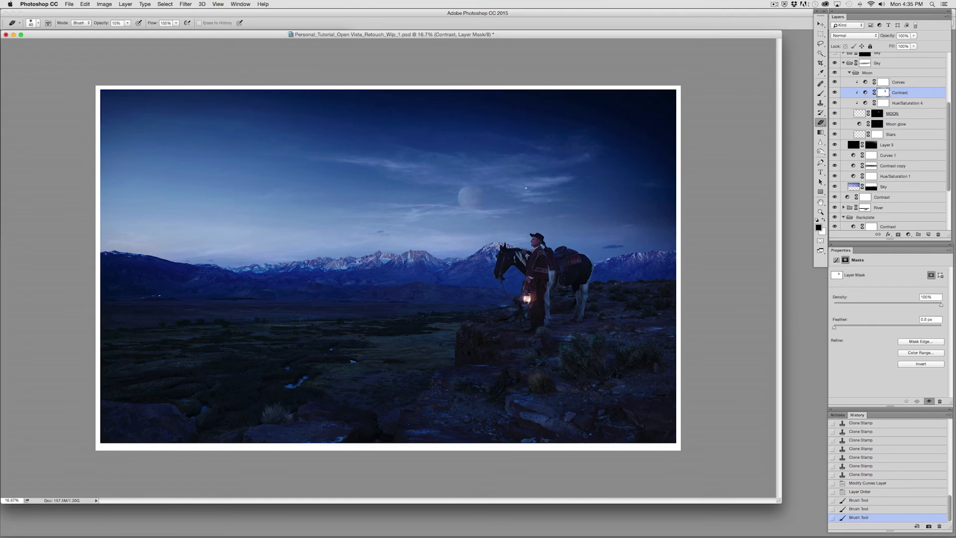
pyautogui.press(']')
pyautogui.press(']')
pyautogui.press(']')
pyautogui.press(']')
pyautogui.press(']')
pyautogui.press(']')
pyautogui.press(']')
pyautogui.press(']')
pyautogui.press(']')
pyautogui.press(']')
pyautogui.press(']')
pyautogui.press(']')
pyautogui.press(']')
pyautogui.click(470, 198)
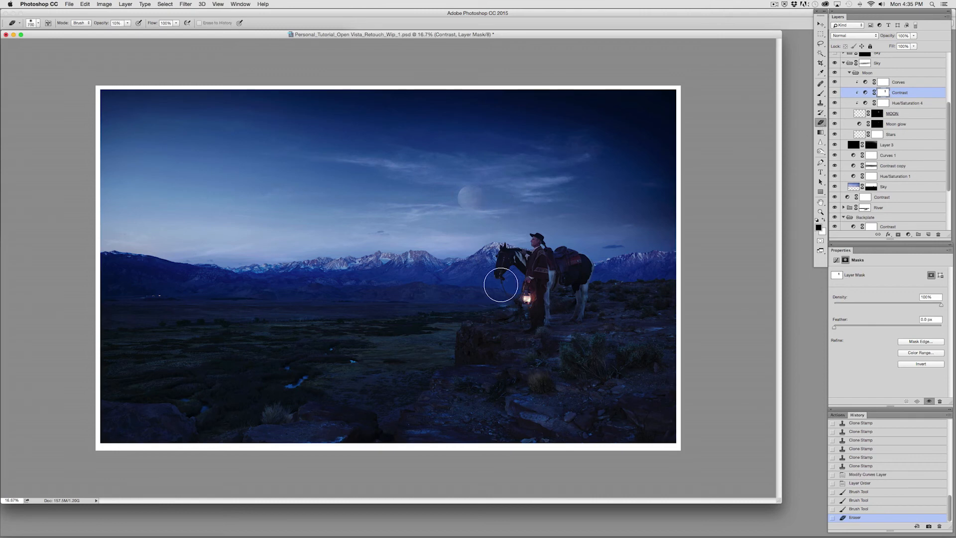
pyautogui.press('super+z')
pyautogui.press('super+z')
pyautogui.moveTo(500, 197); pyautogui.dragTo(480, 221)
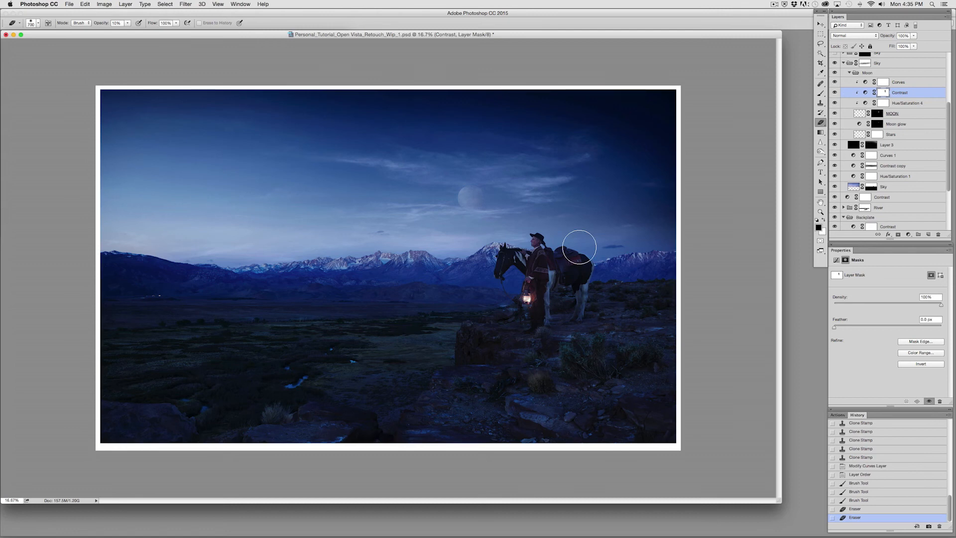
# Step: Review the whole composite enlarged in full-screen view with the interface hidden
pyautogui.press('Tab')
pyautogui.press('f')
pyautogui.press('f')
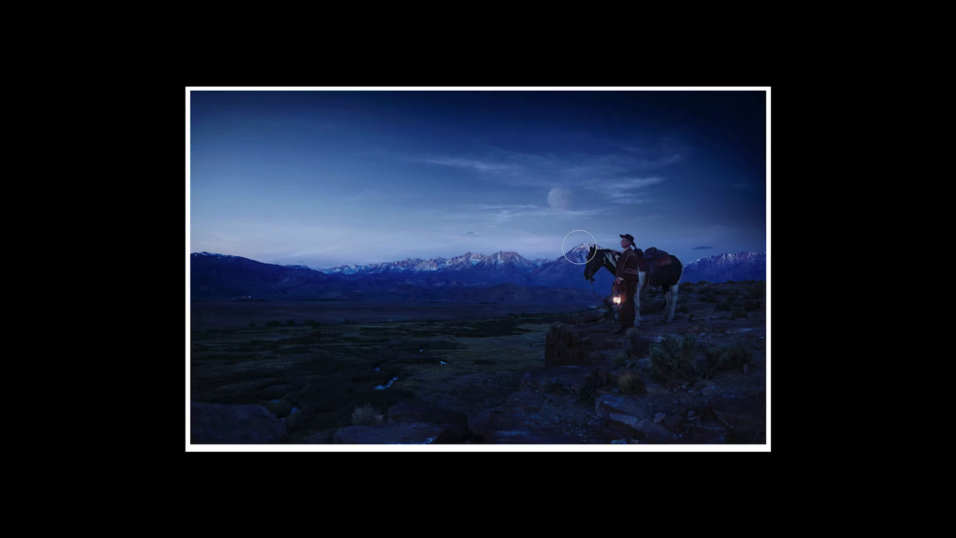
pyautogui.hotkey('ctrl', '+')
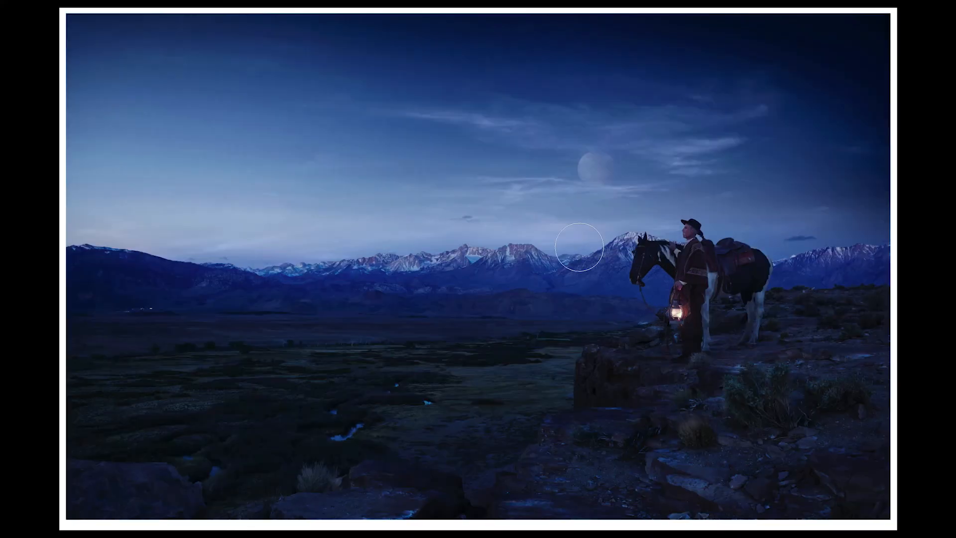